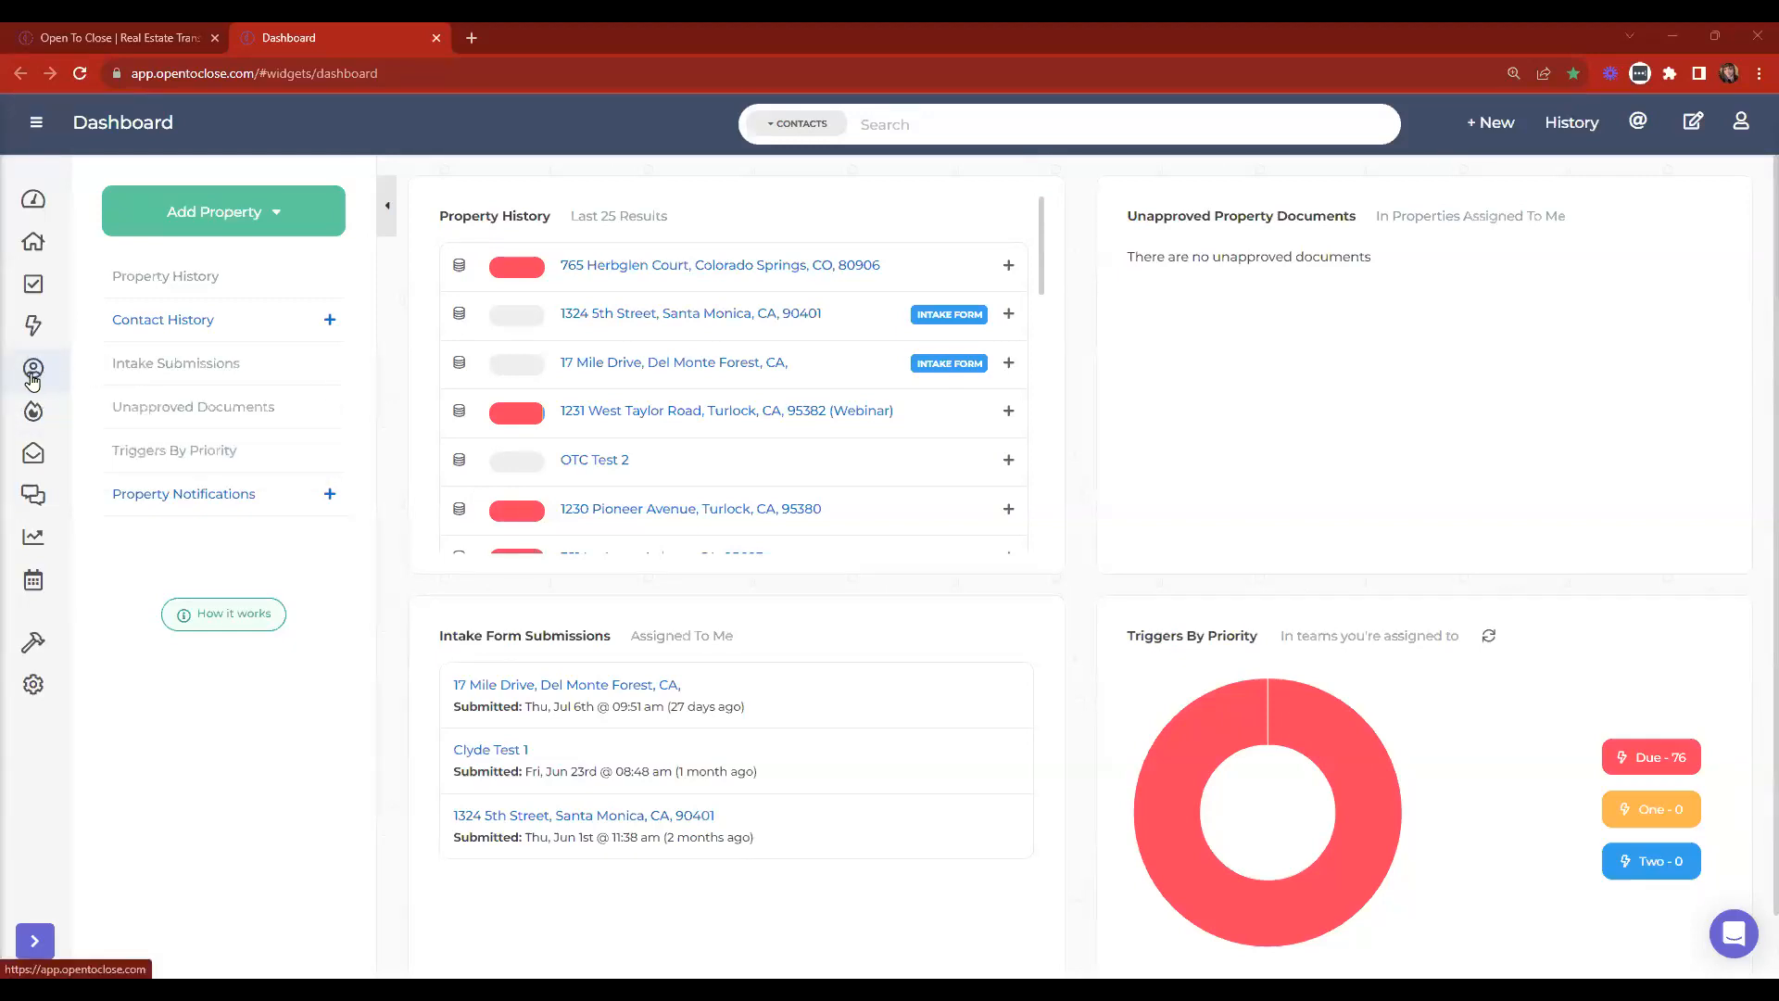
# Open the listing agent's record from the contacts list.
pyautogui.click(33, 129)
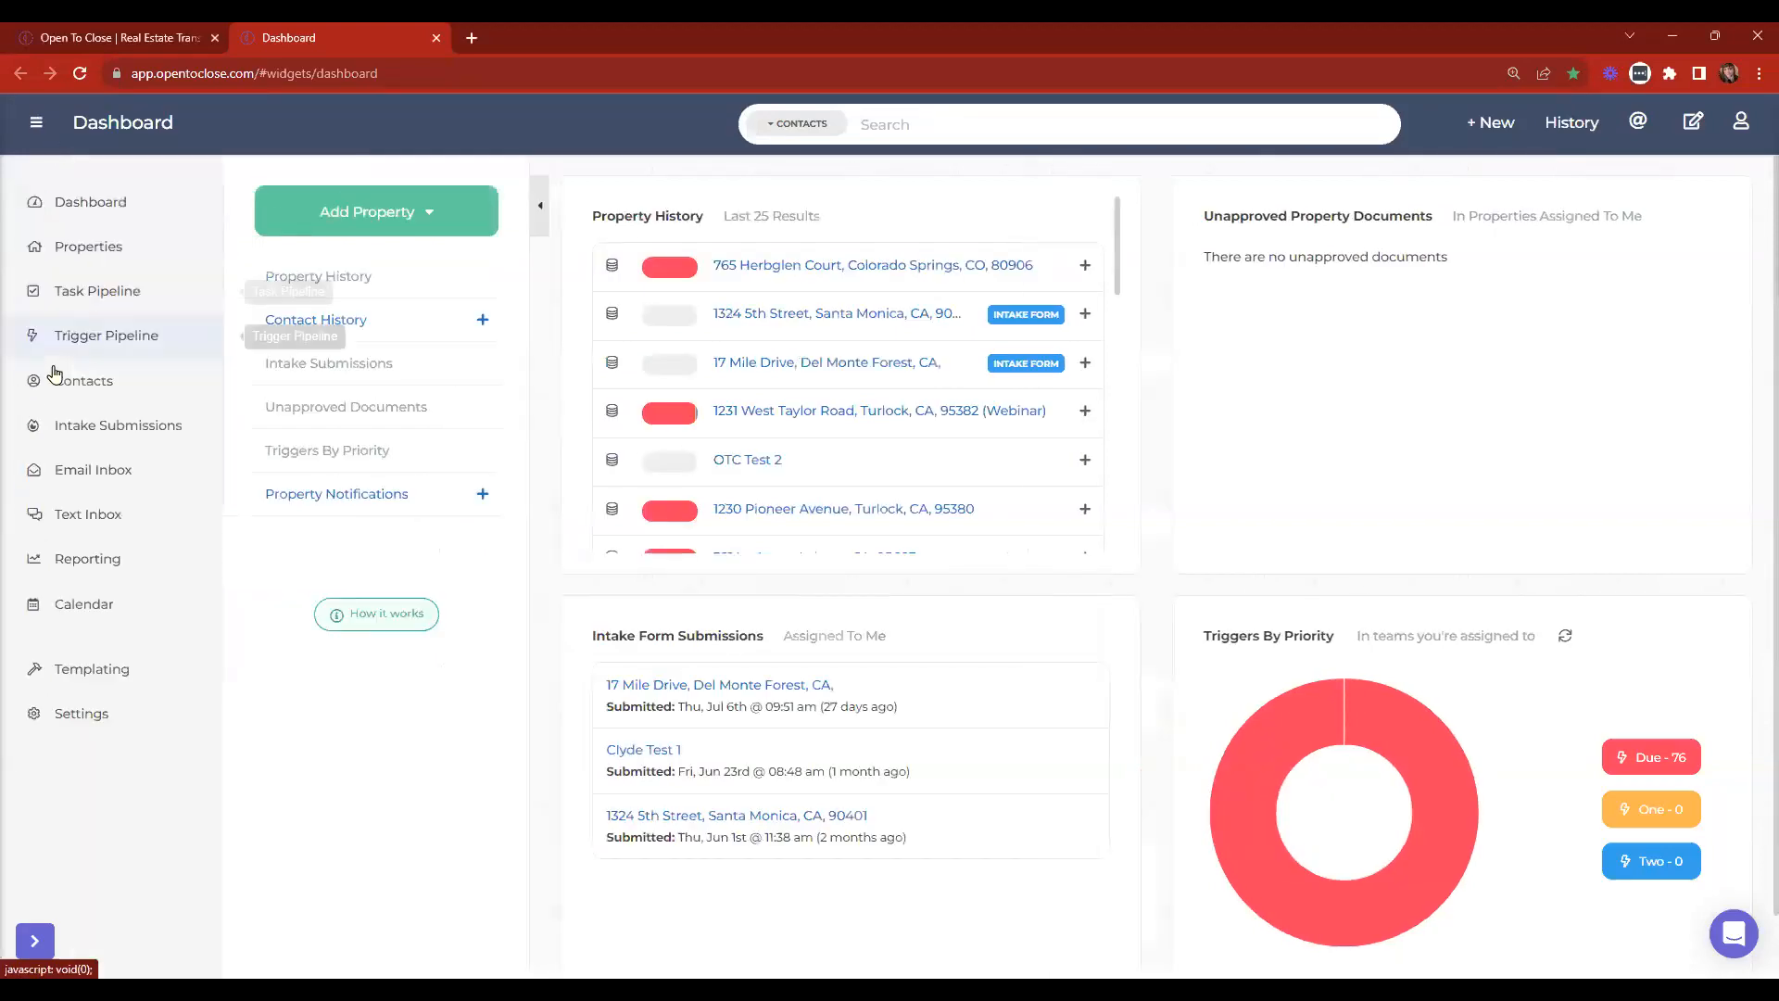
pyautogui.click(96, 388)
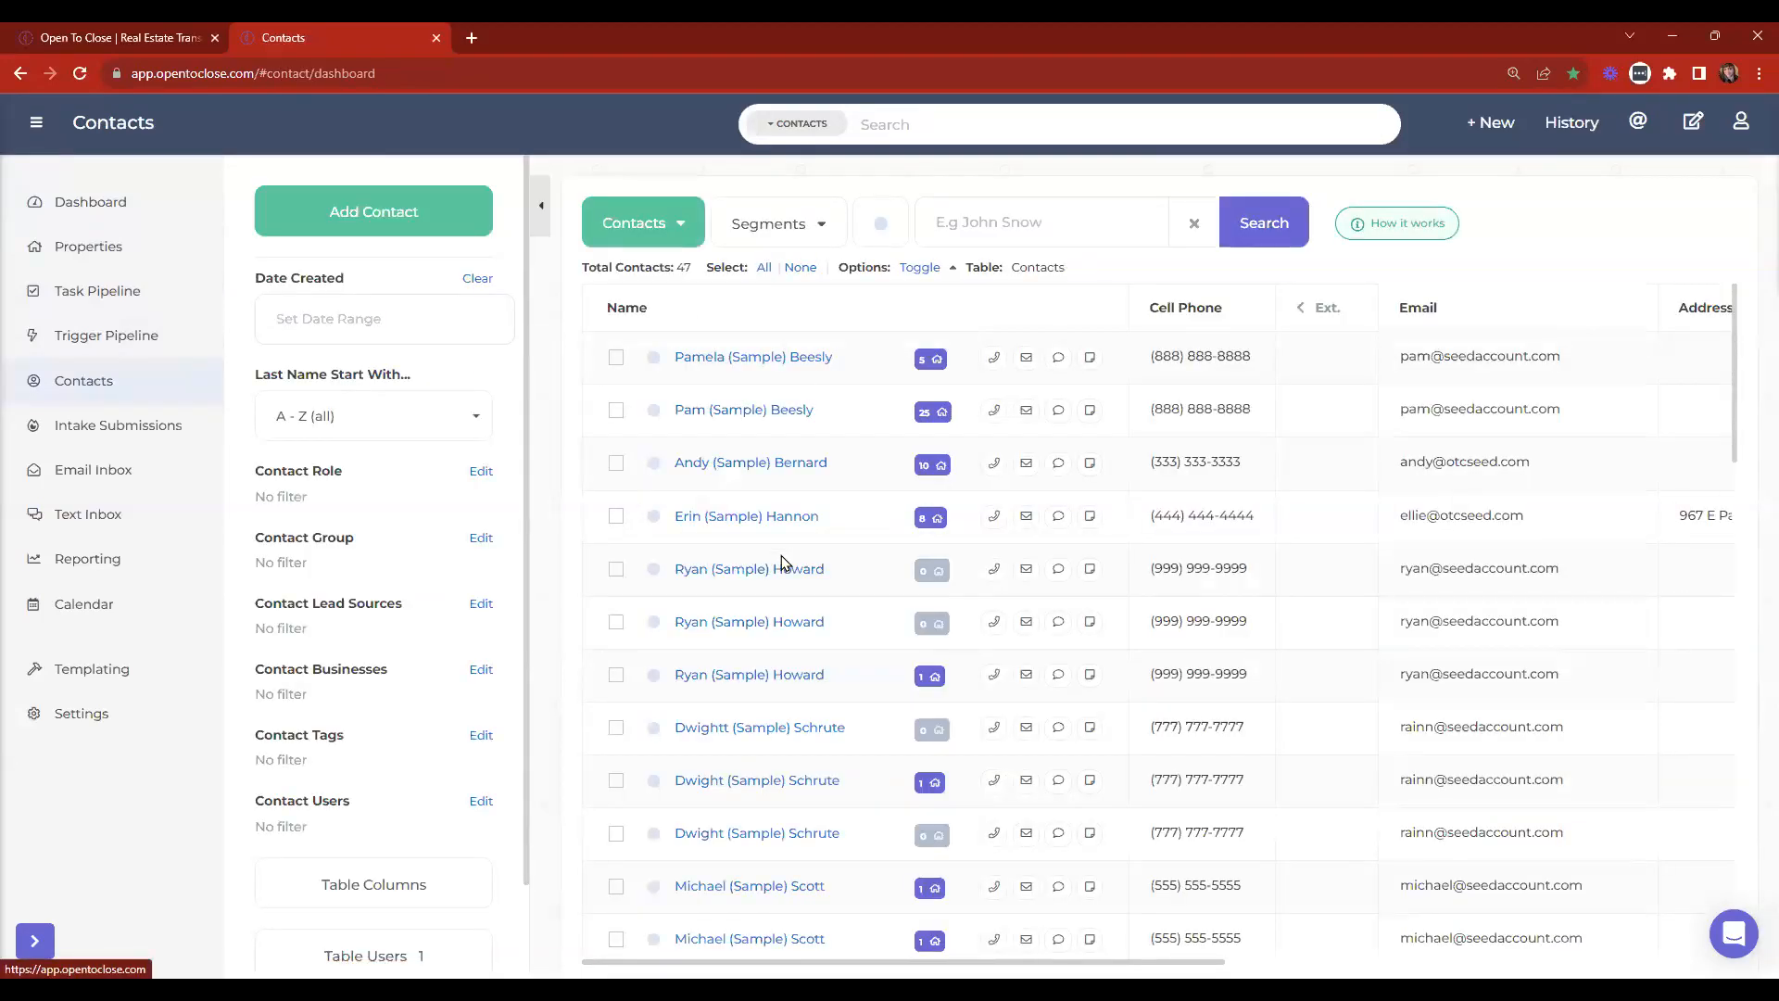
pyautogui.scroll(-10, 781, 563)
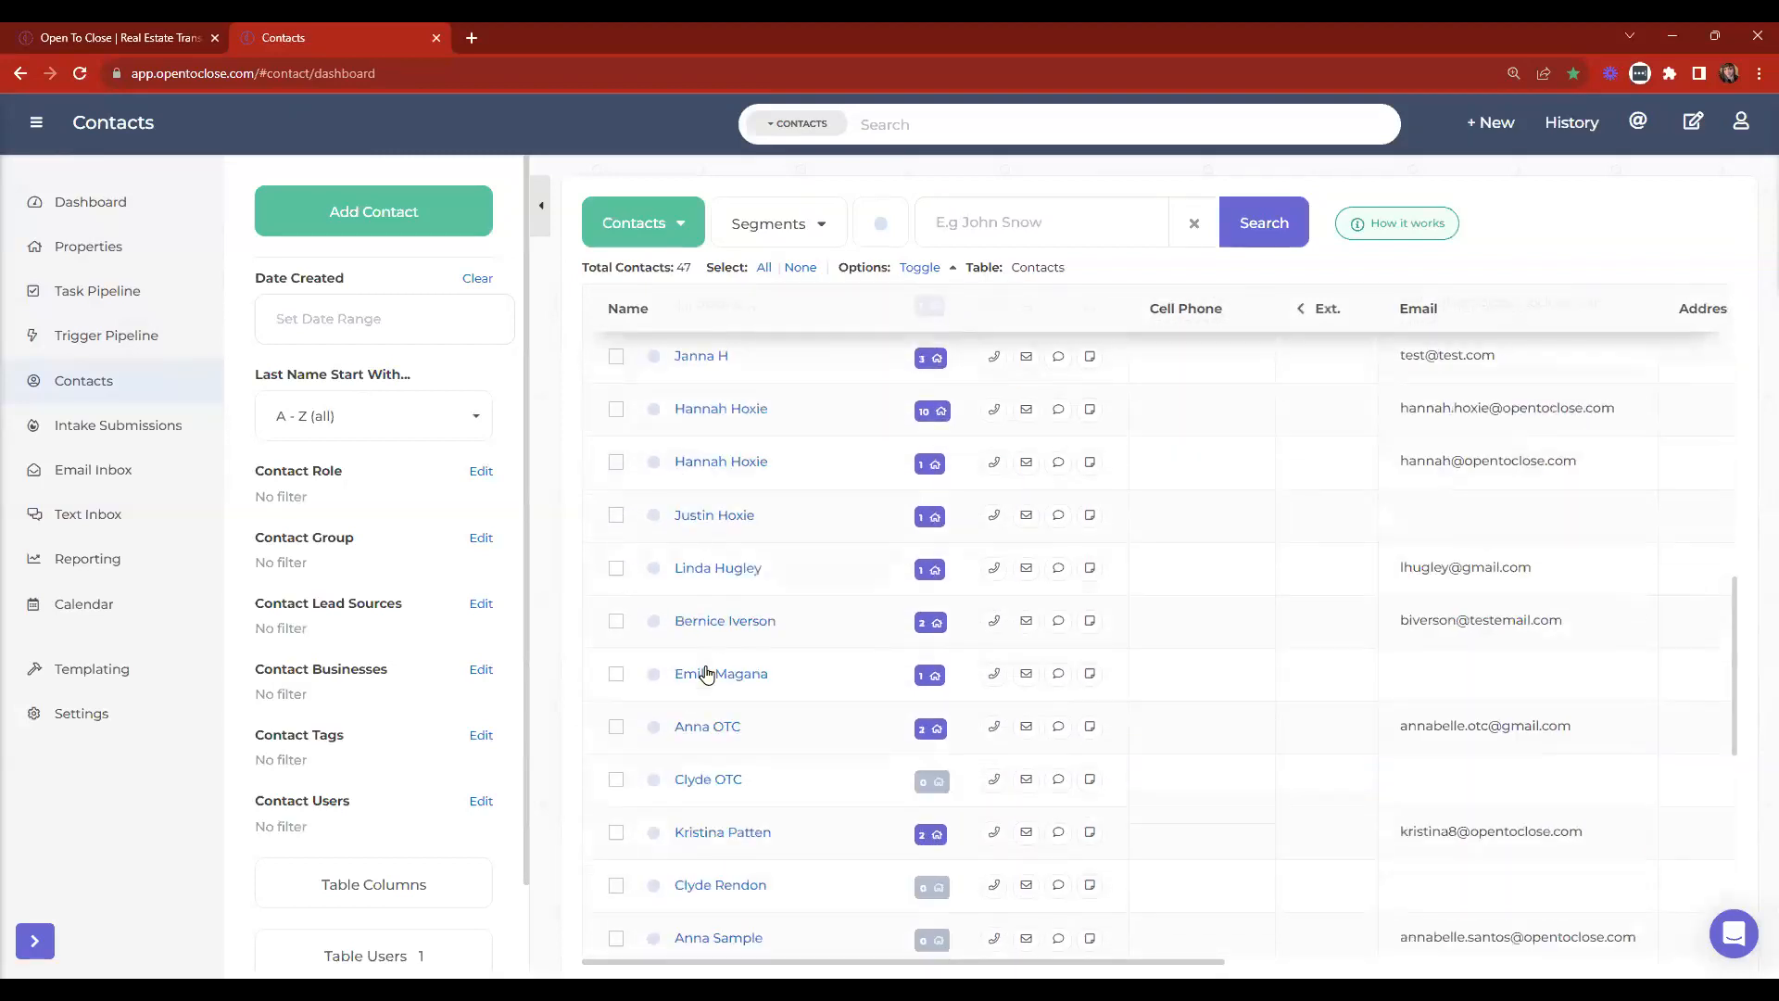
pyautogui.click(719, 570)
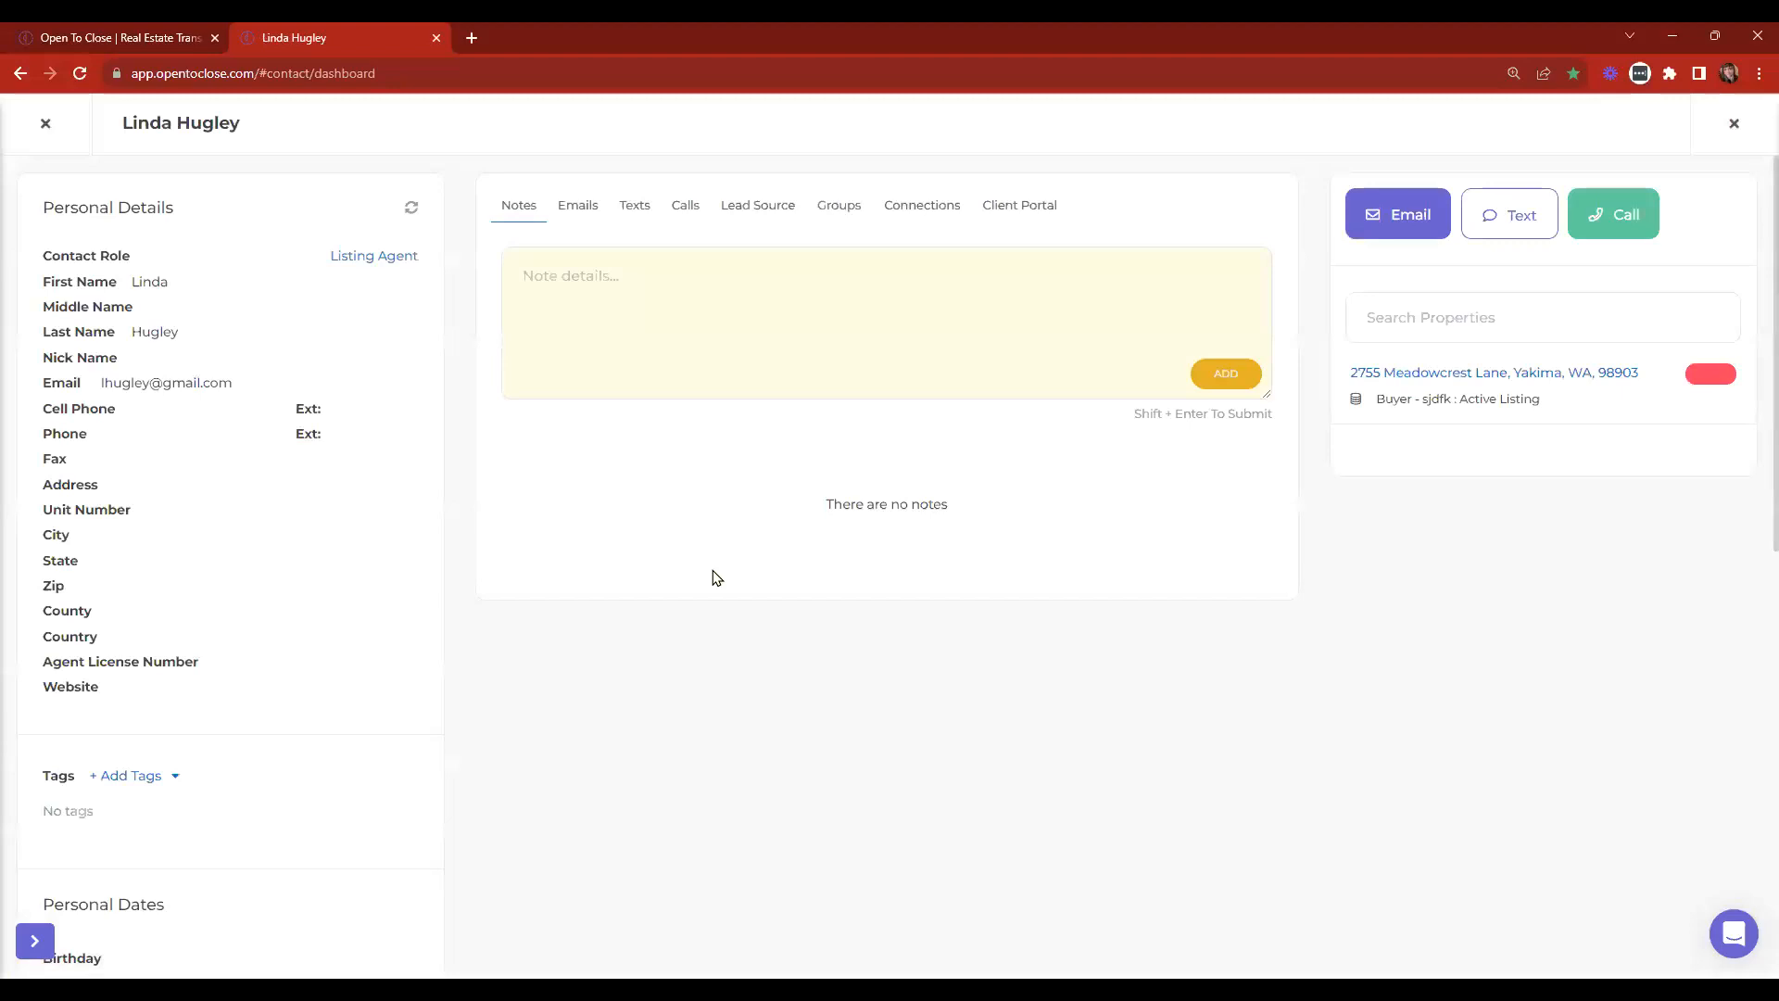
# Connect the buyer contact to the listing agent's record, enable Add to property for the connection, and close the record.
pyautogui.click(899, 215)
pyautogui.click(669, 290)
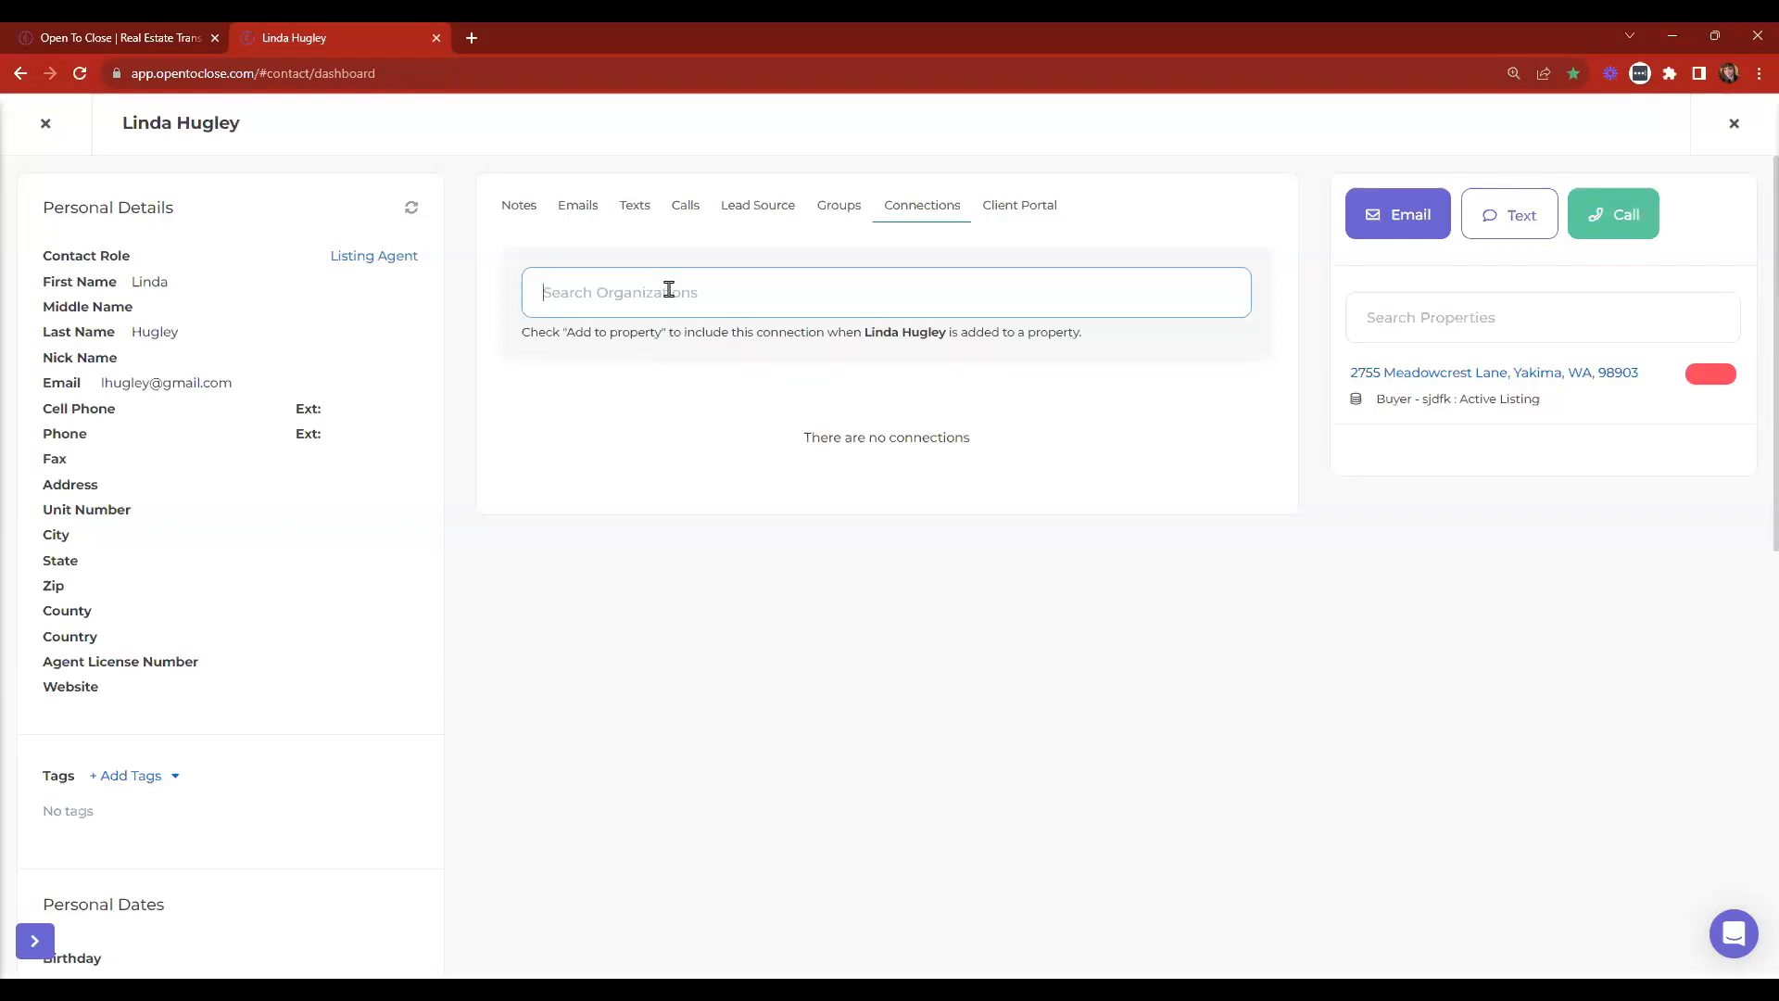
pyautogui.write('john')
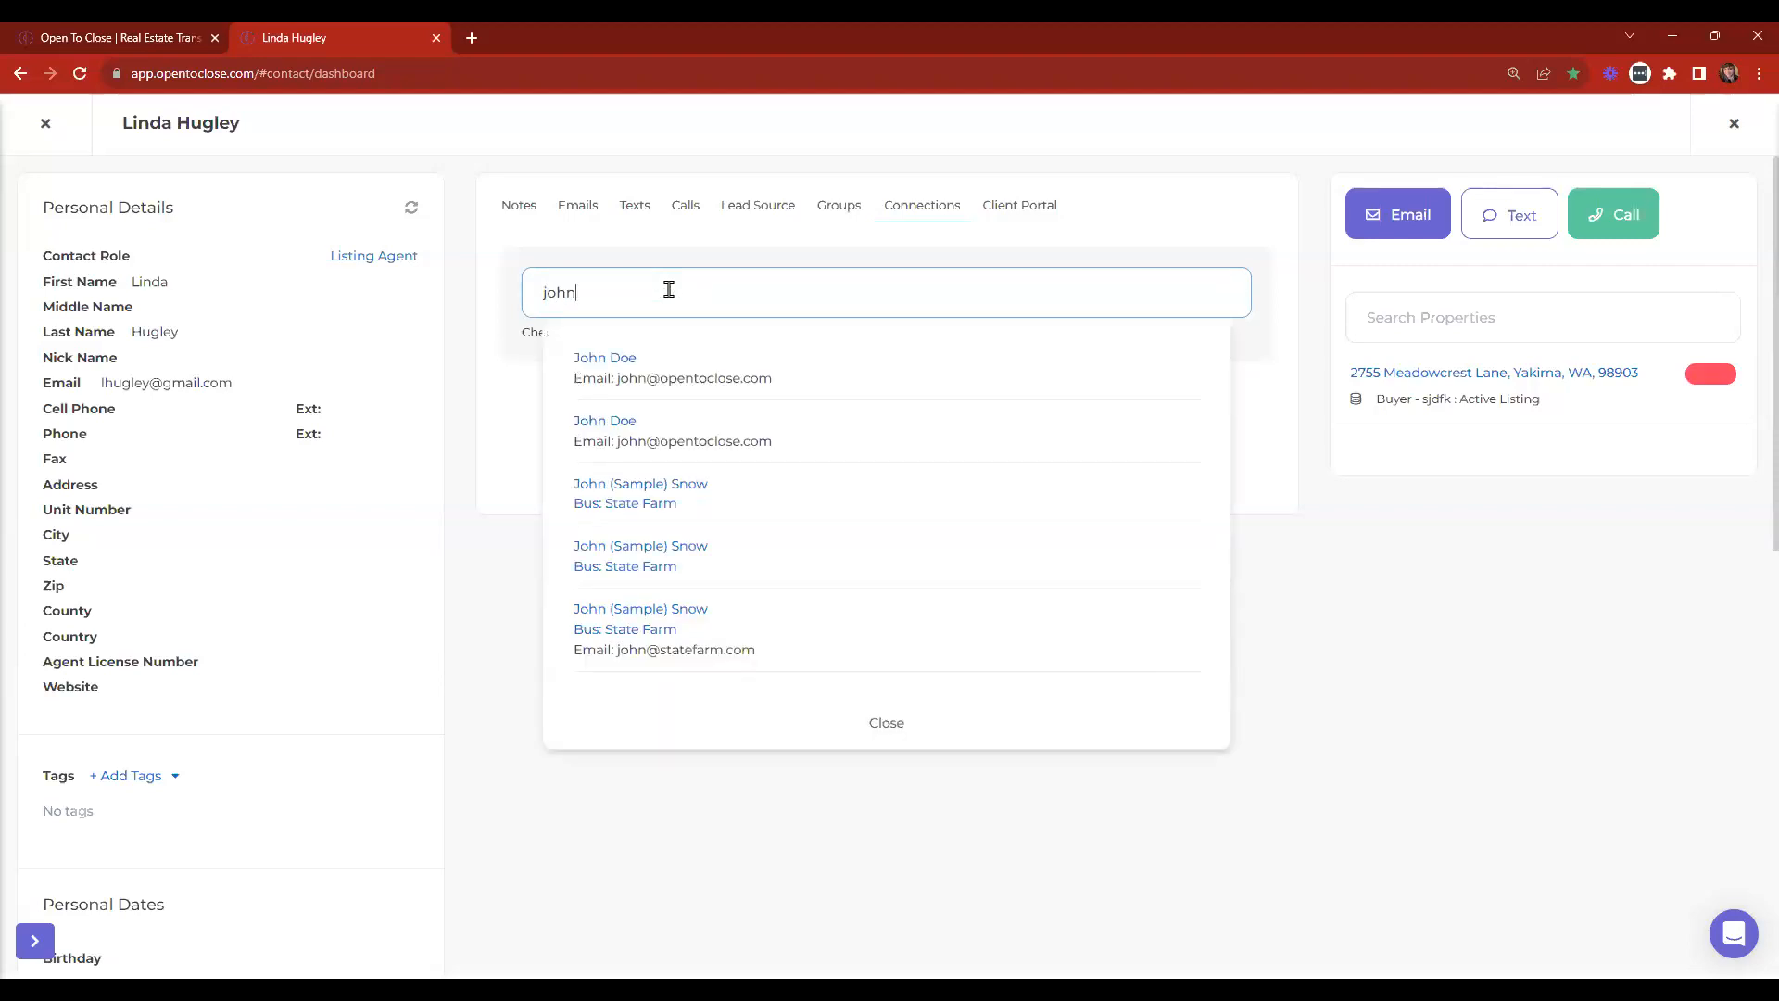
pyautogui.click(606, 364)
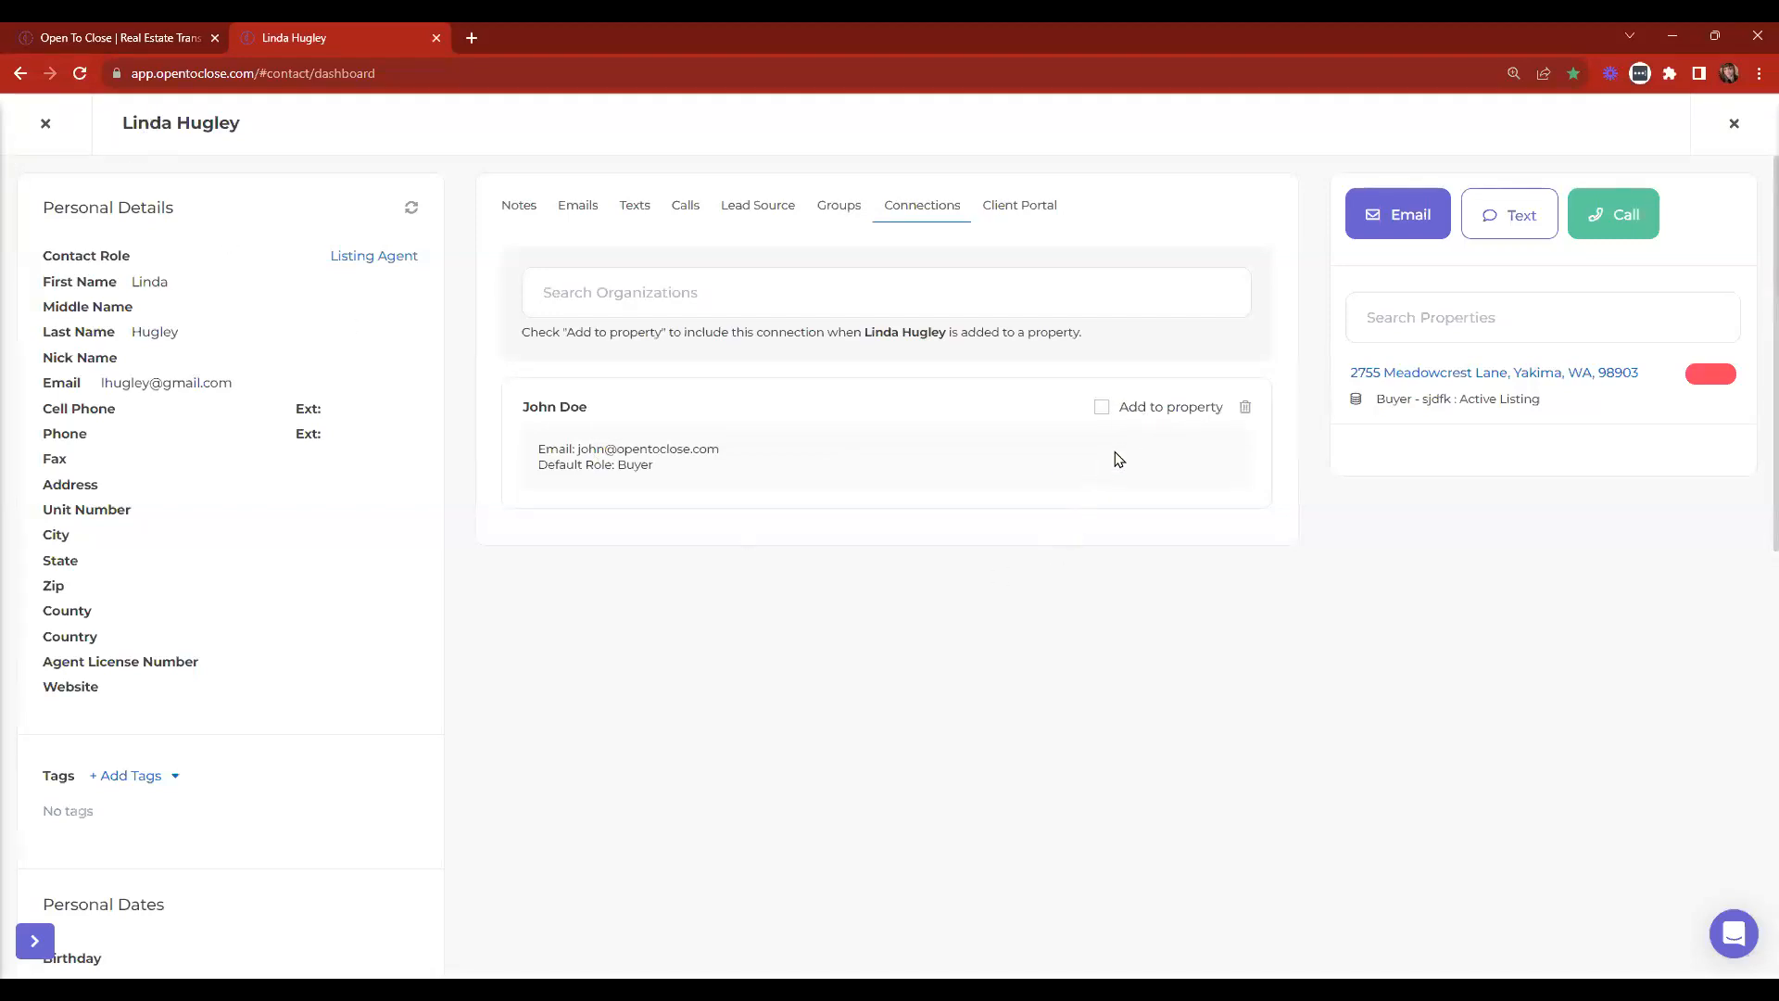
pyautogui.click(1102, 411)
pyautogui.click(42, 129)
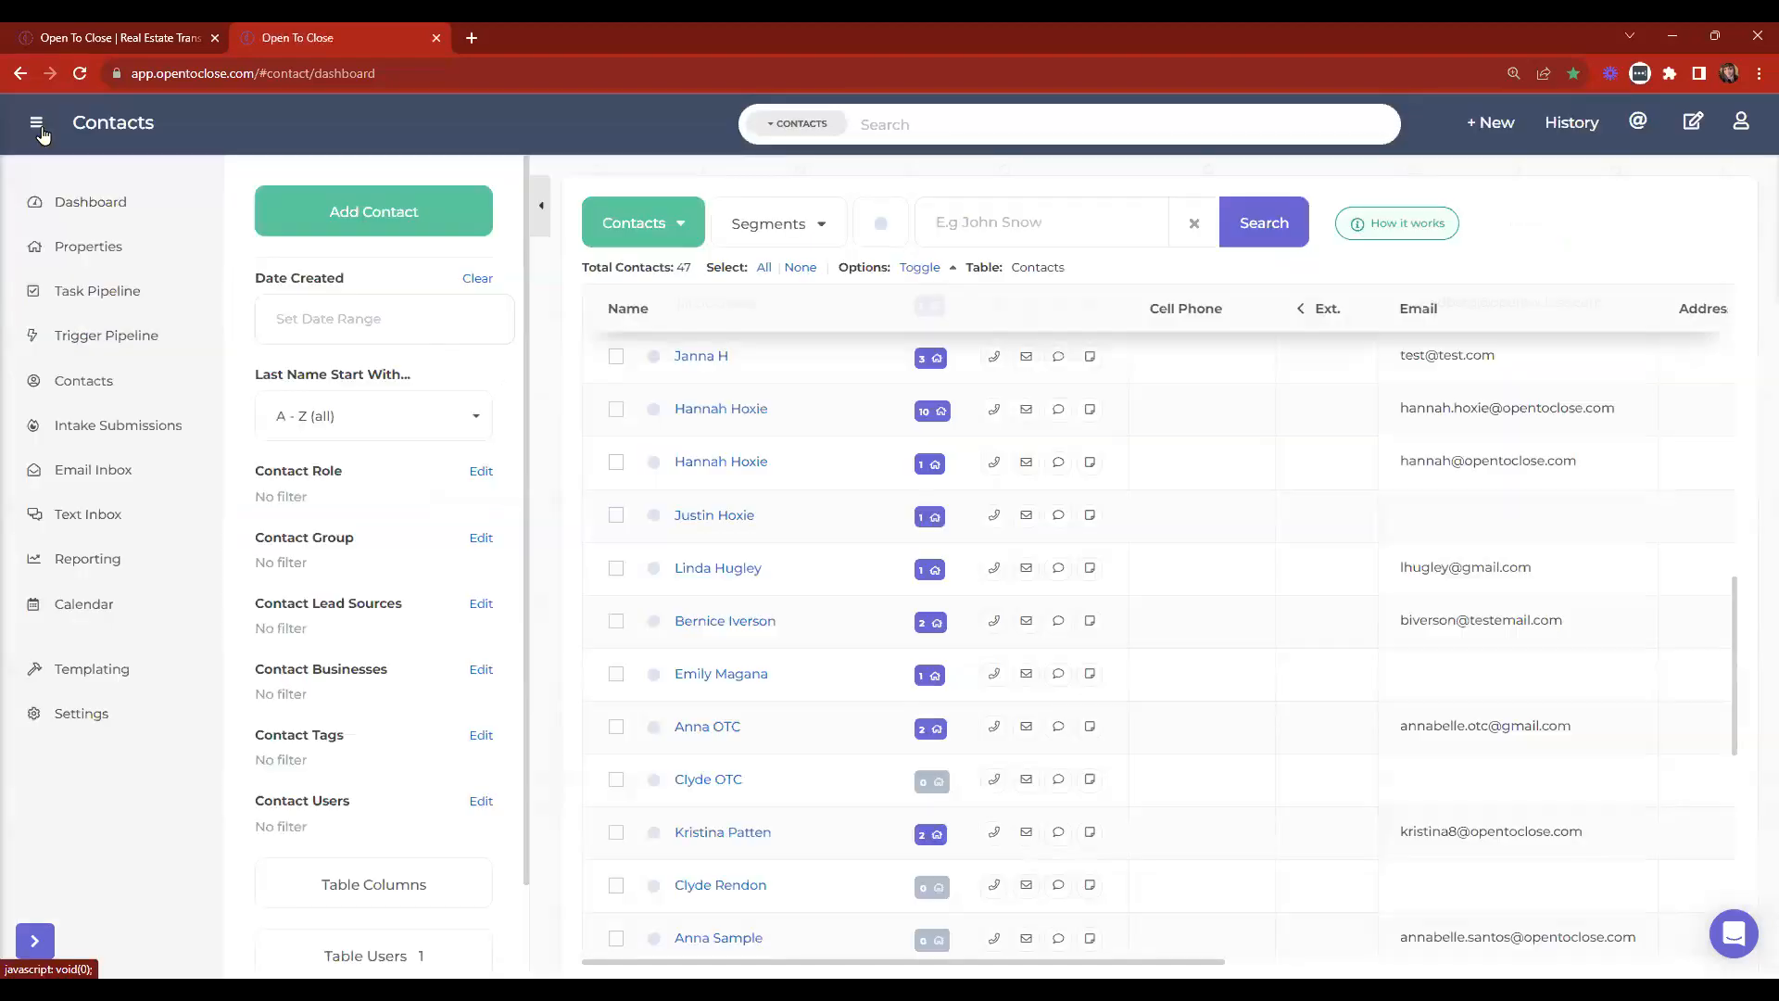
# Add the listing agent, together with the connected buyer, to the contacts of the OTC Test 2 property.
pyautogui.click(79, 252)
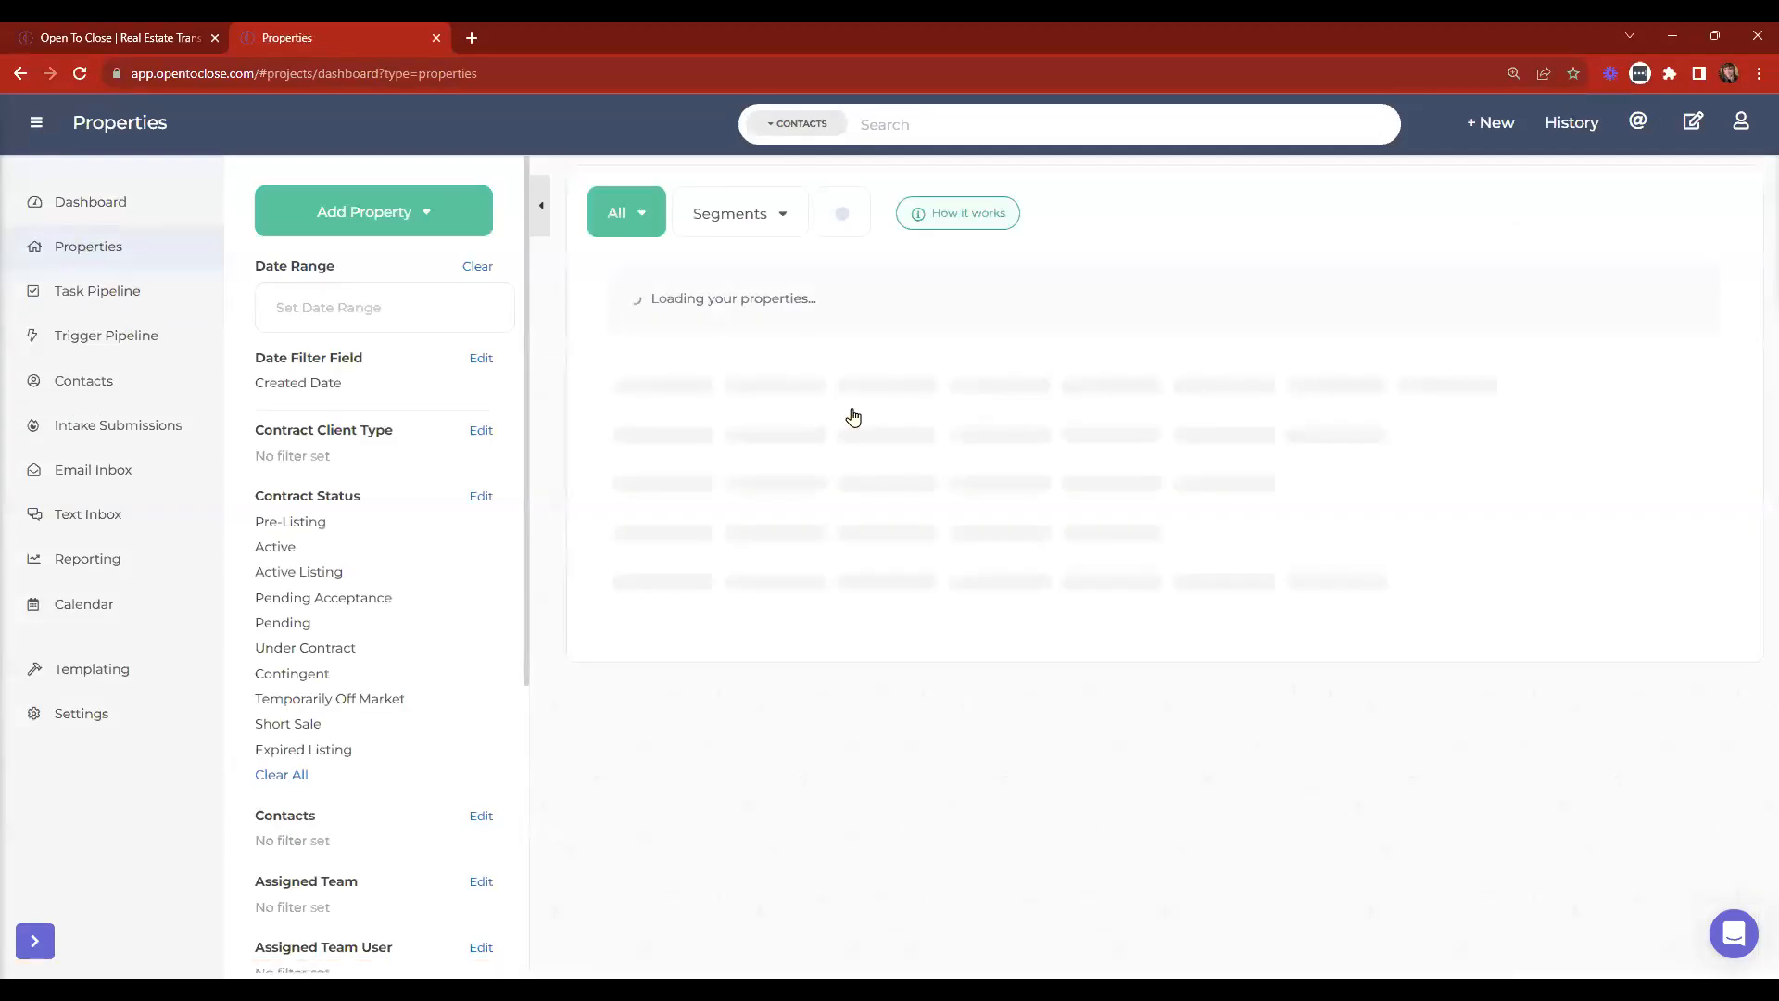
pyautogui.click(784, 454)
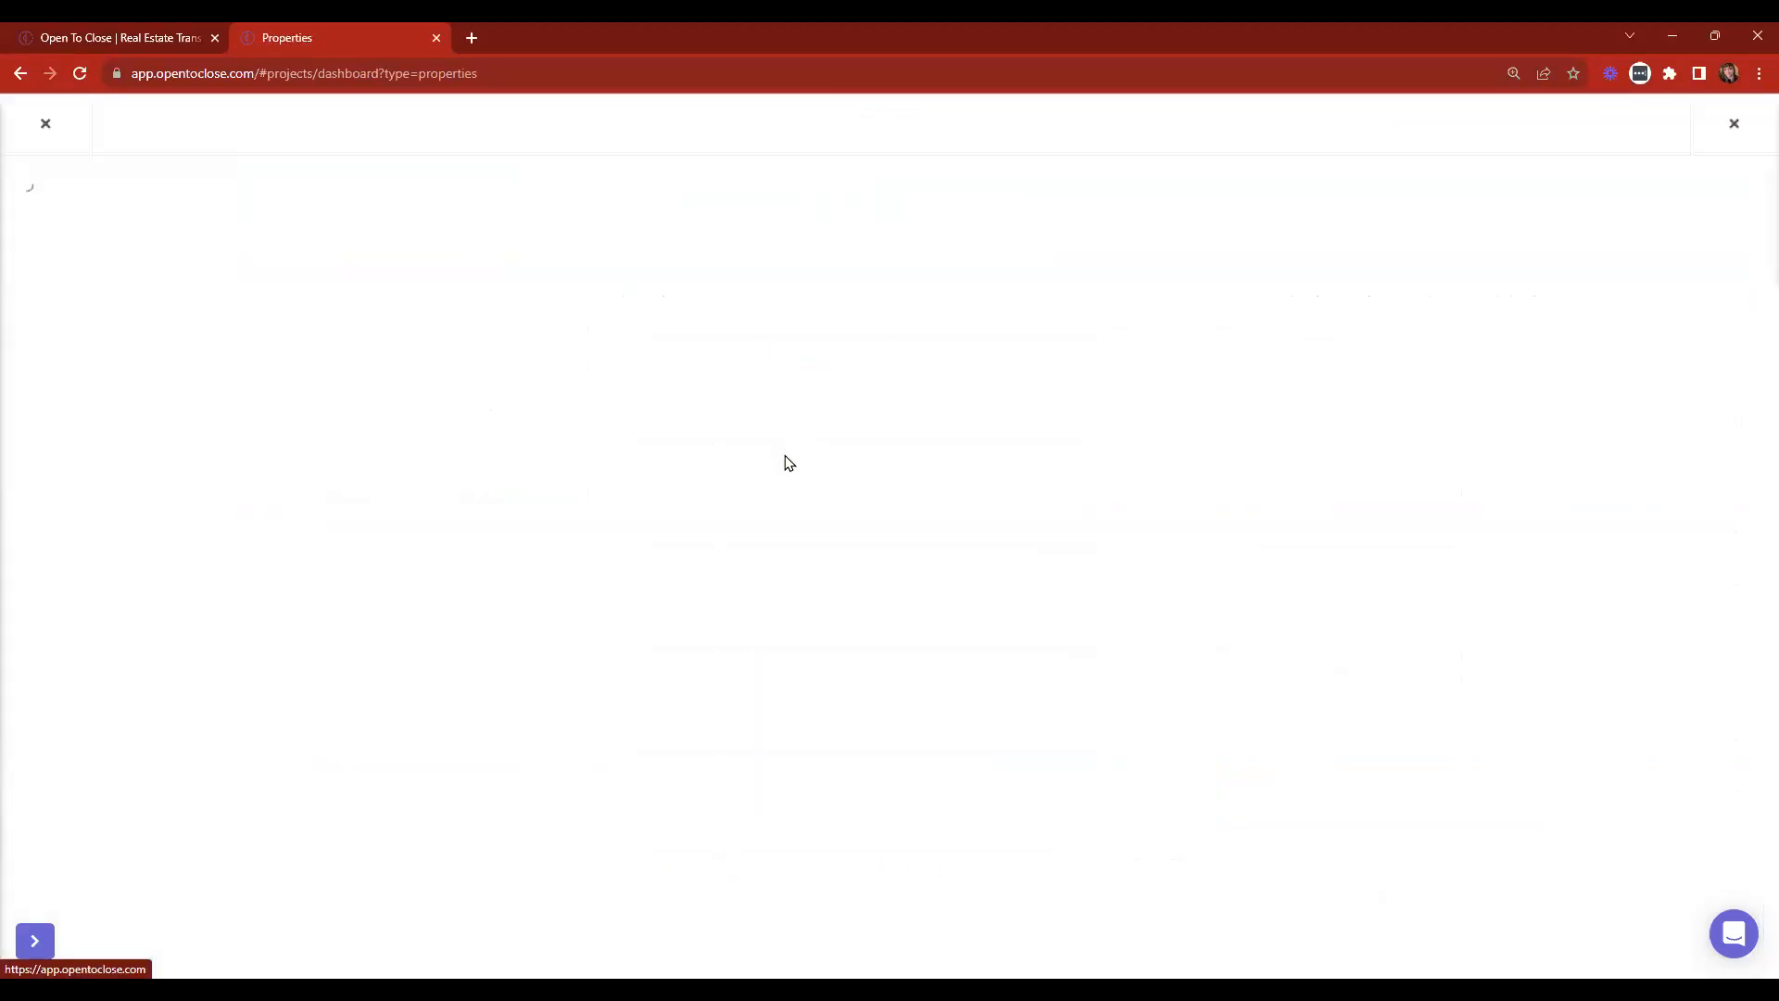
pyautogui.click(1047, 248)
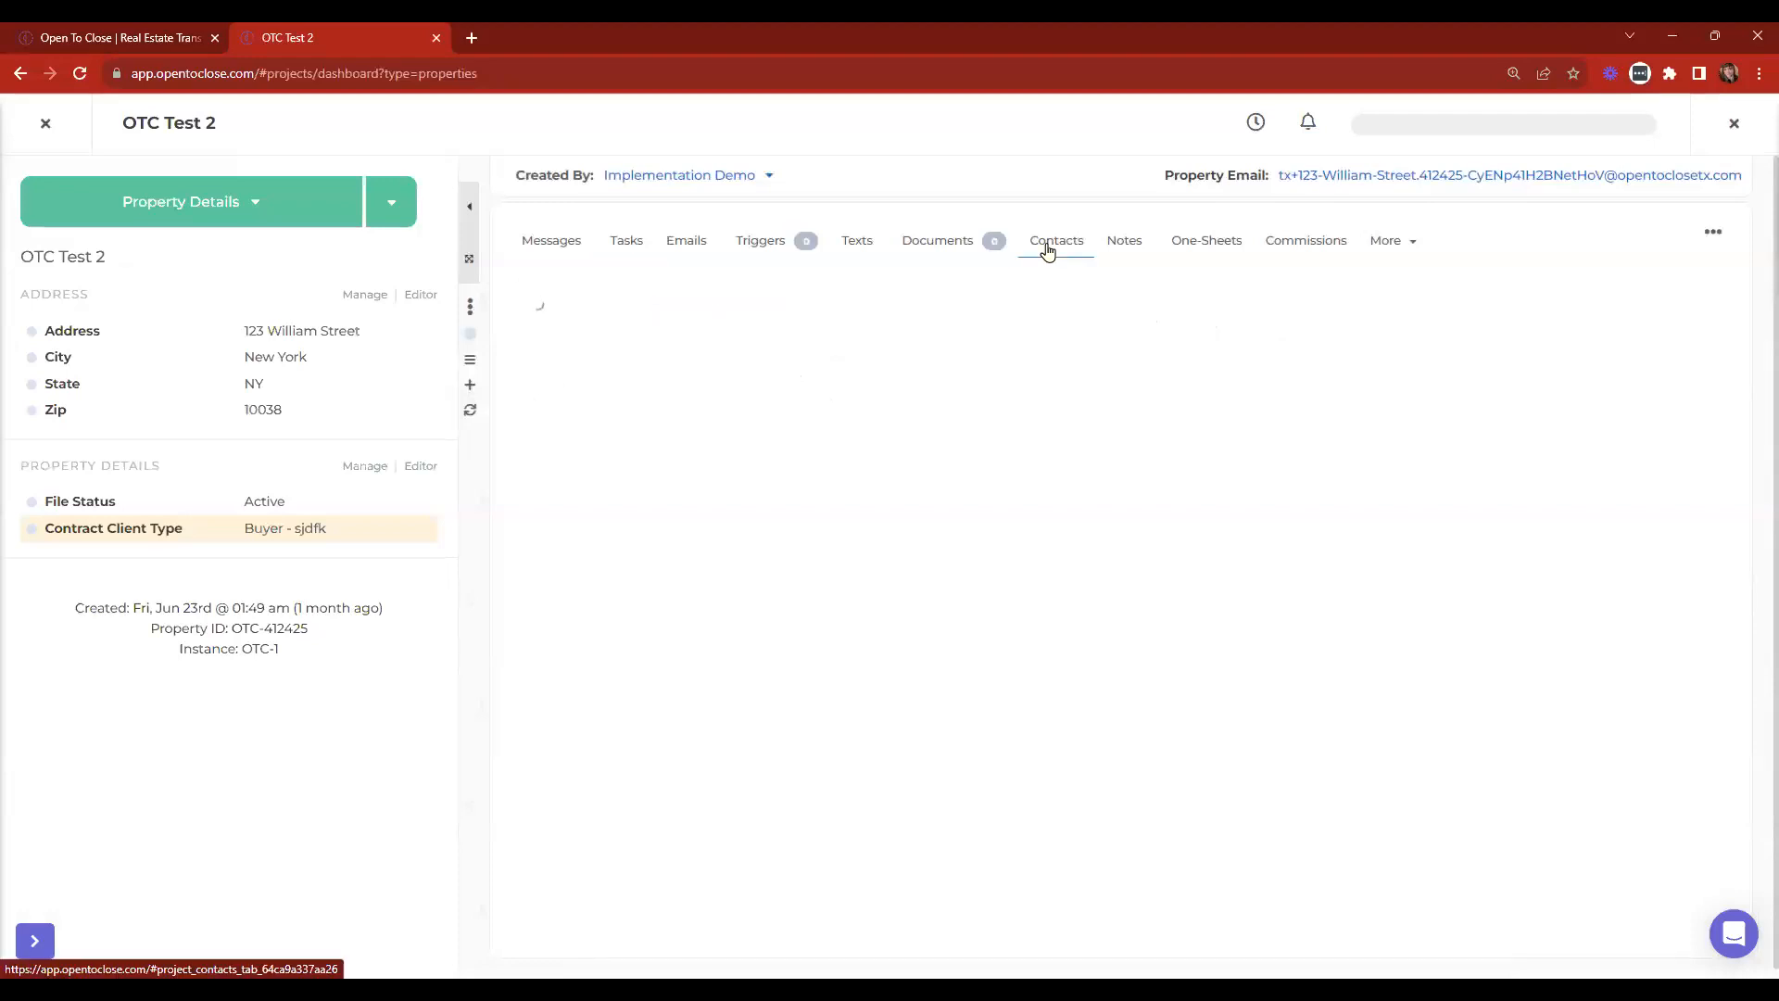
pyautogui.click(821, 326)
pyautogui.write('linda')
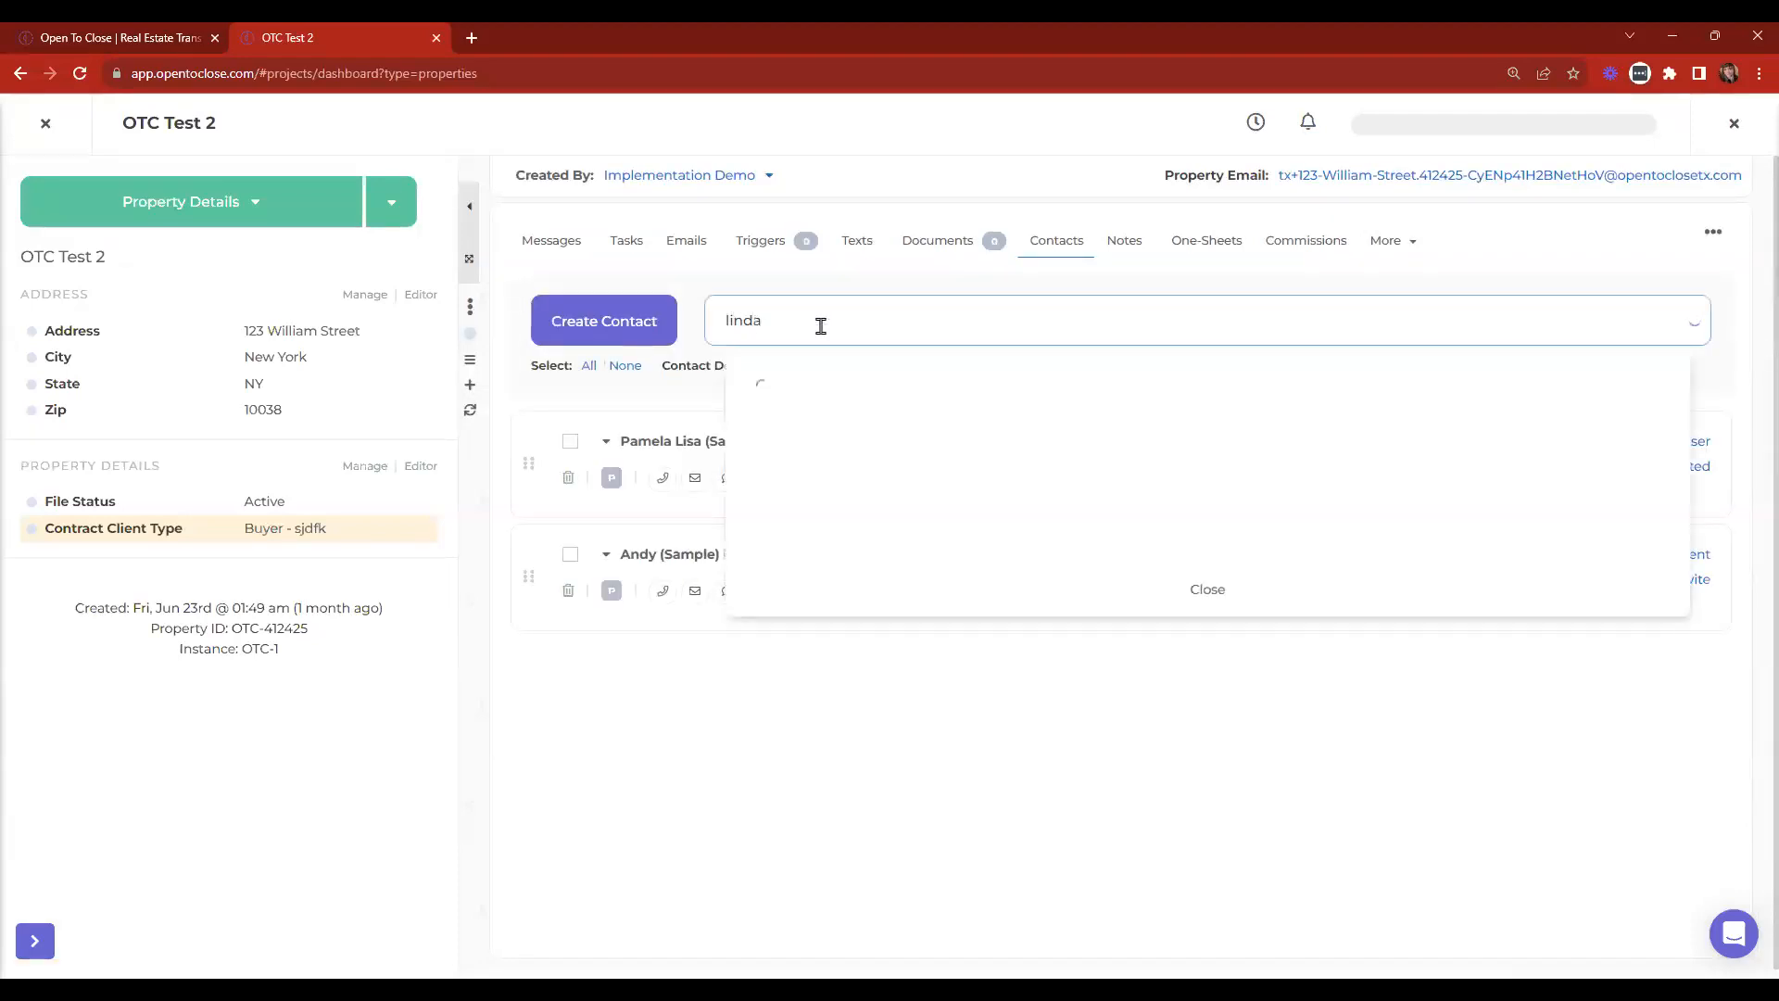
pyautogui.click(804, 389)
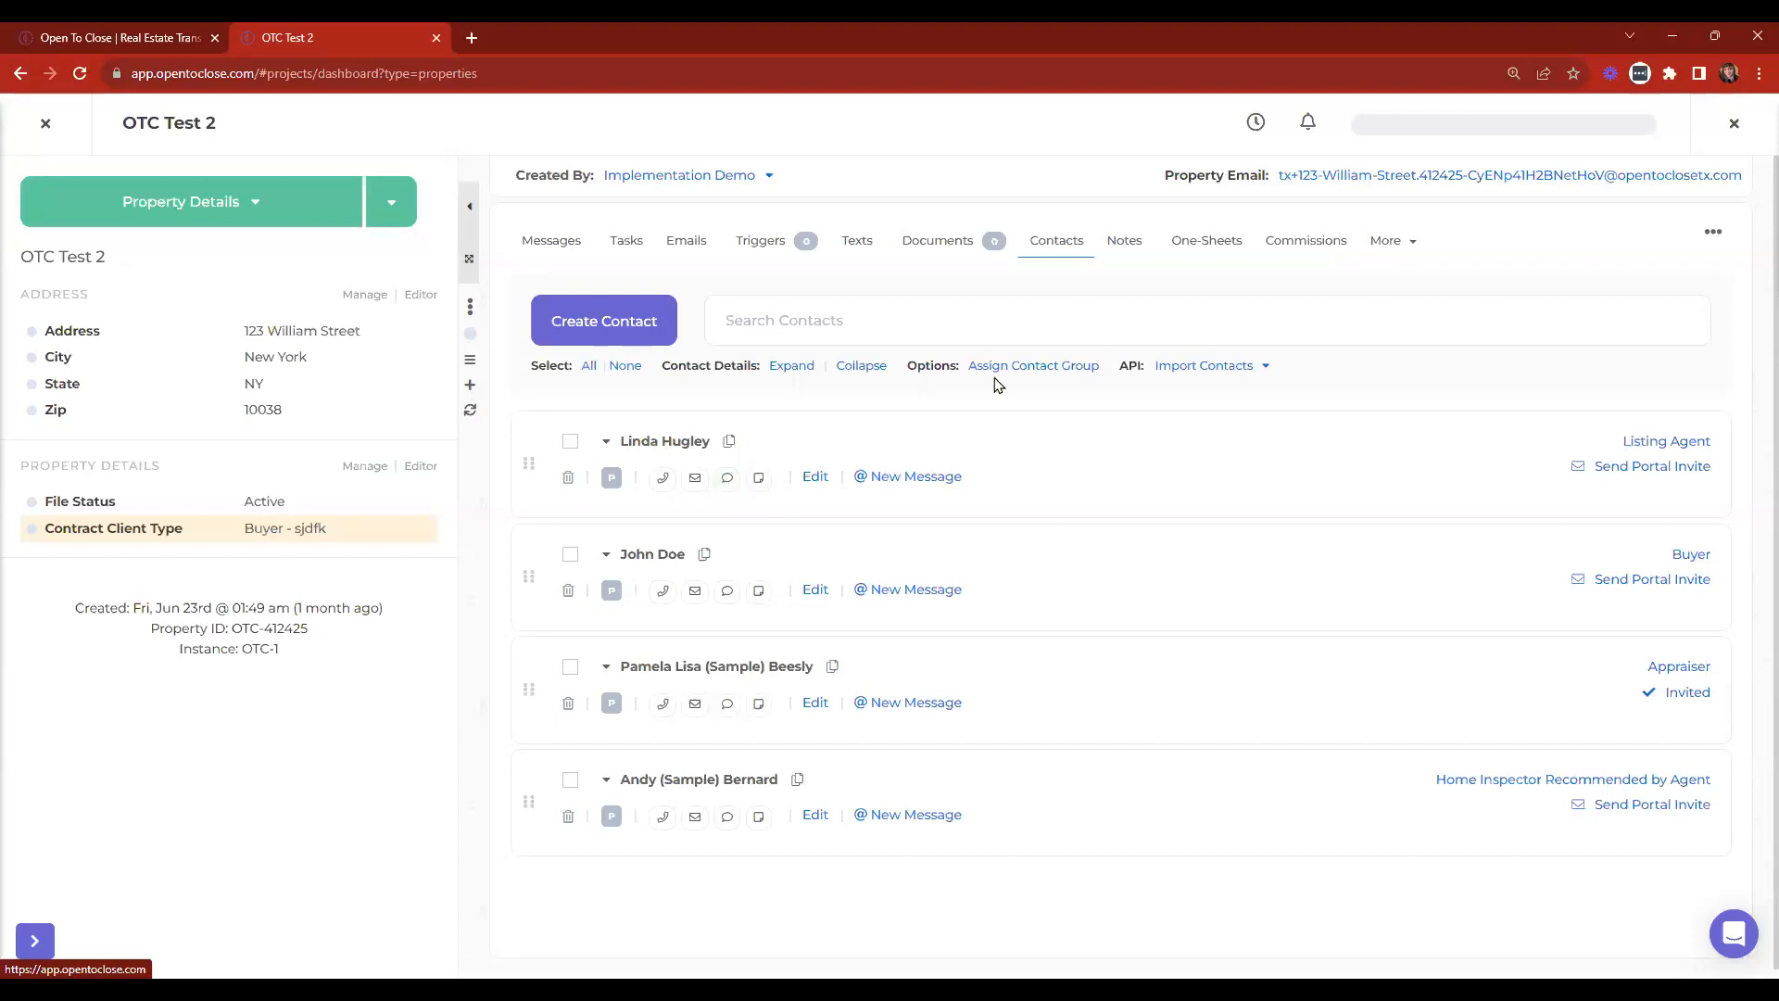
# Preview the members of the personally named inspectors group for assignment to the property, closing without assigning it.
pyautogui.click(1031, 373)
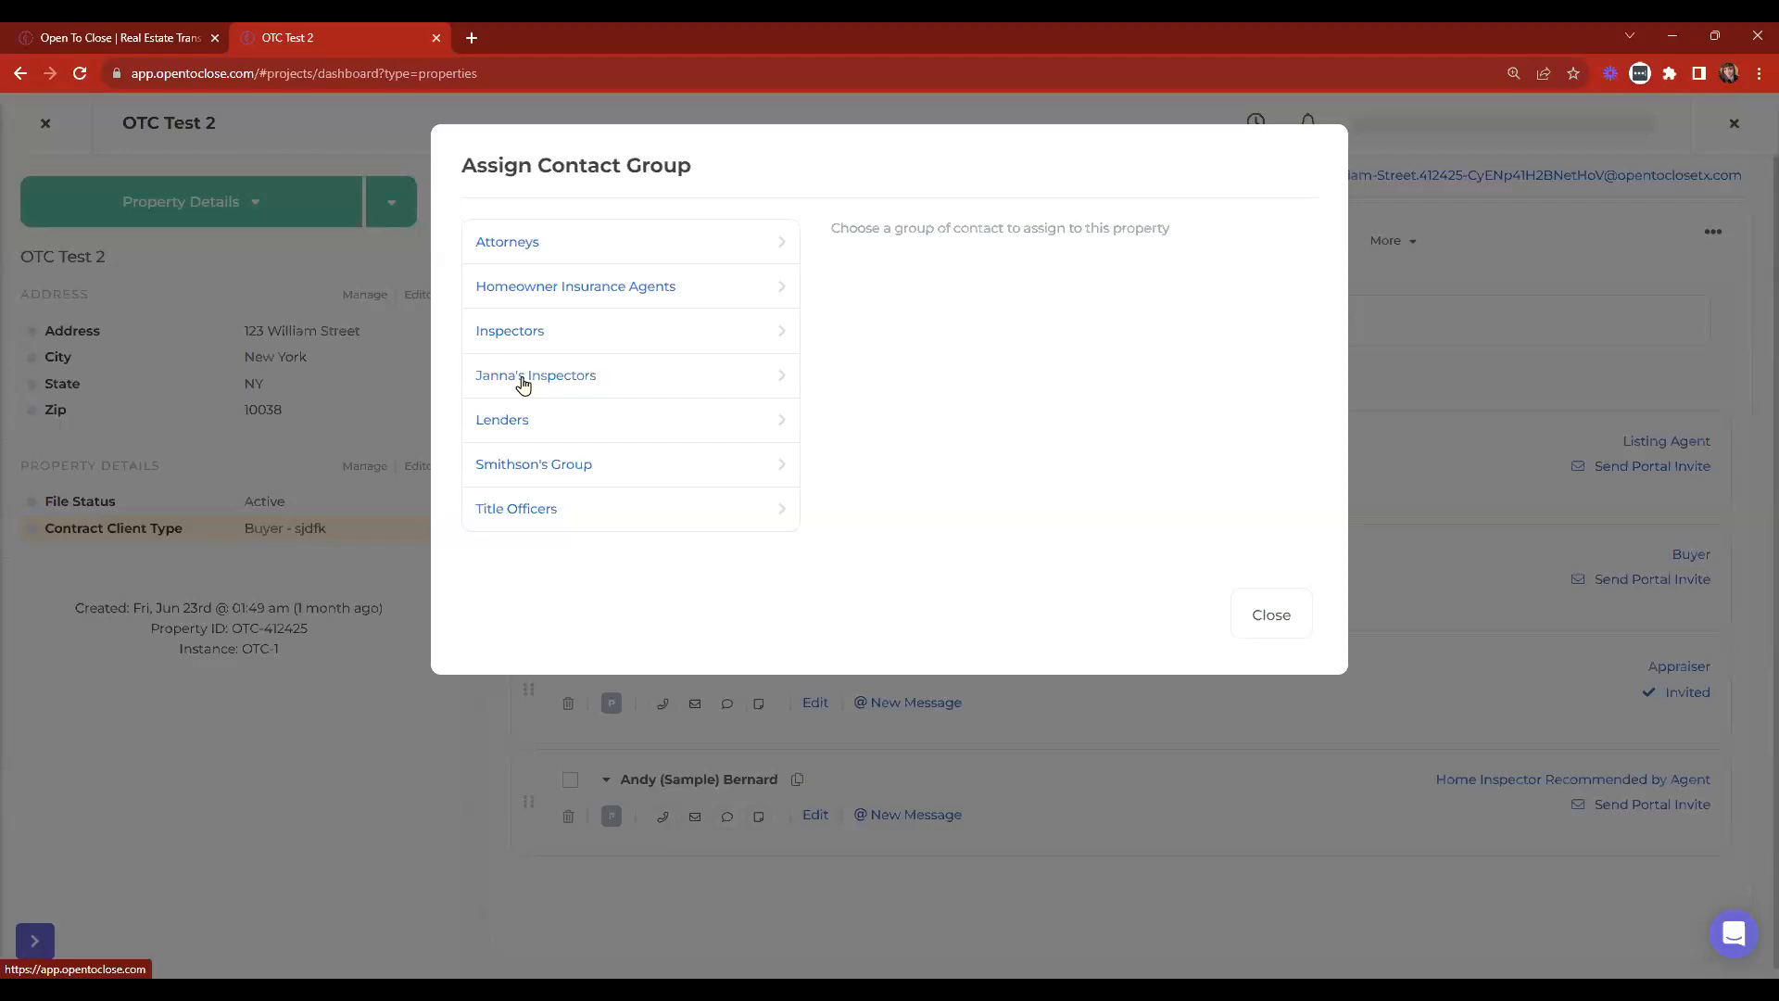
pyautogui.click(523, 384)
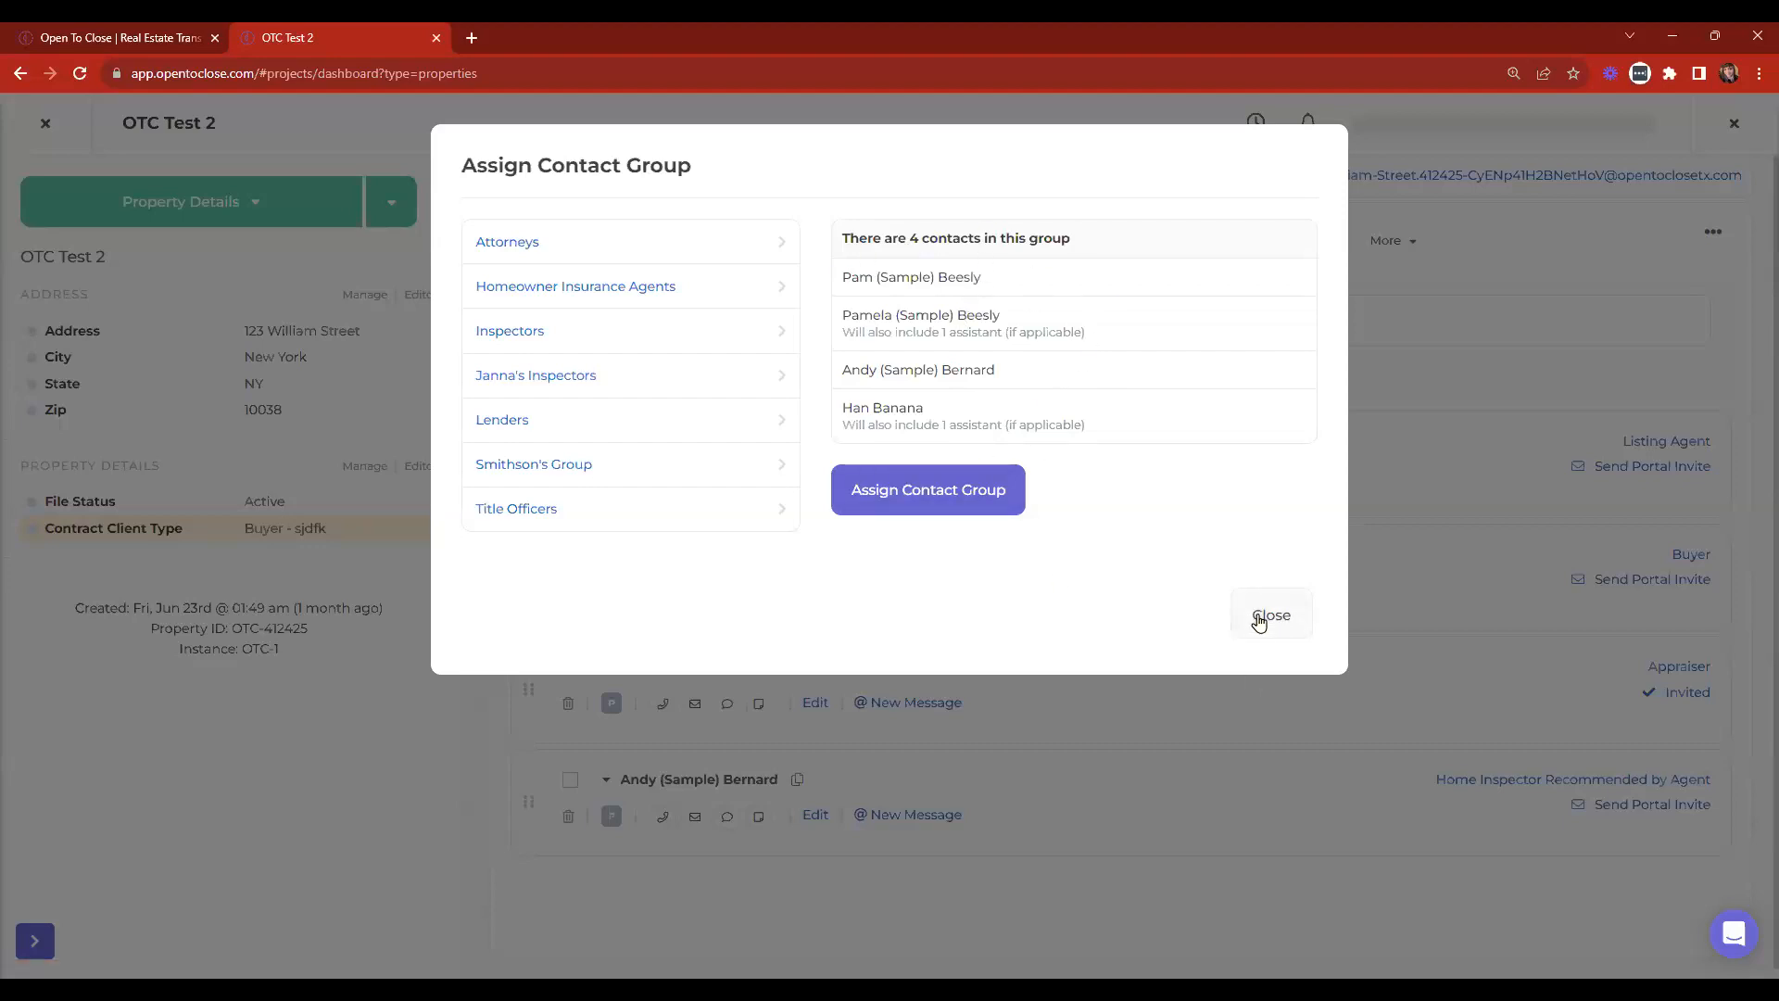
pyautogui.click(47, 126)
pyautogui.click(49, 123)
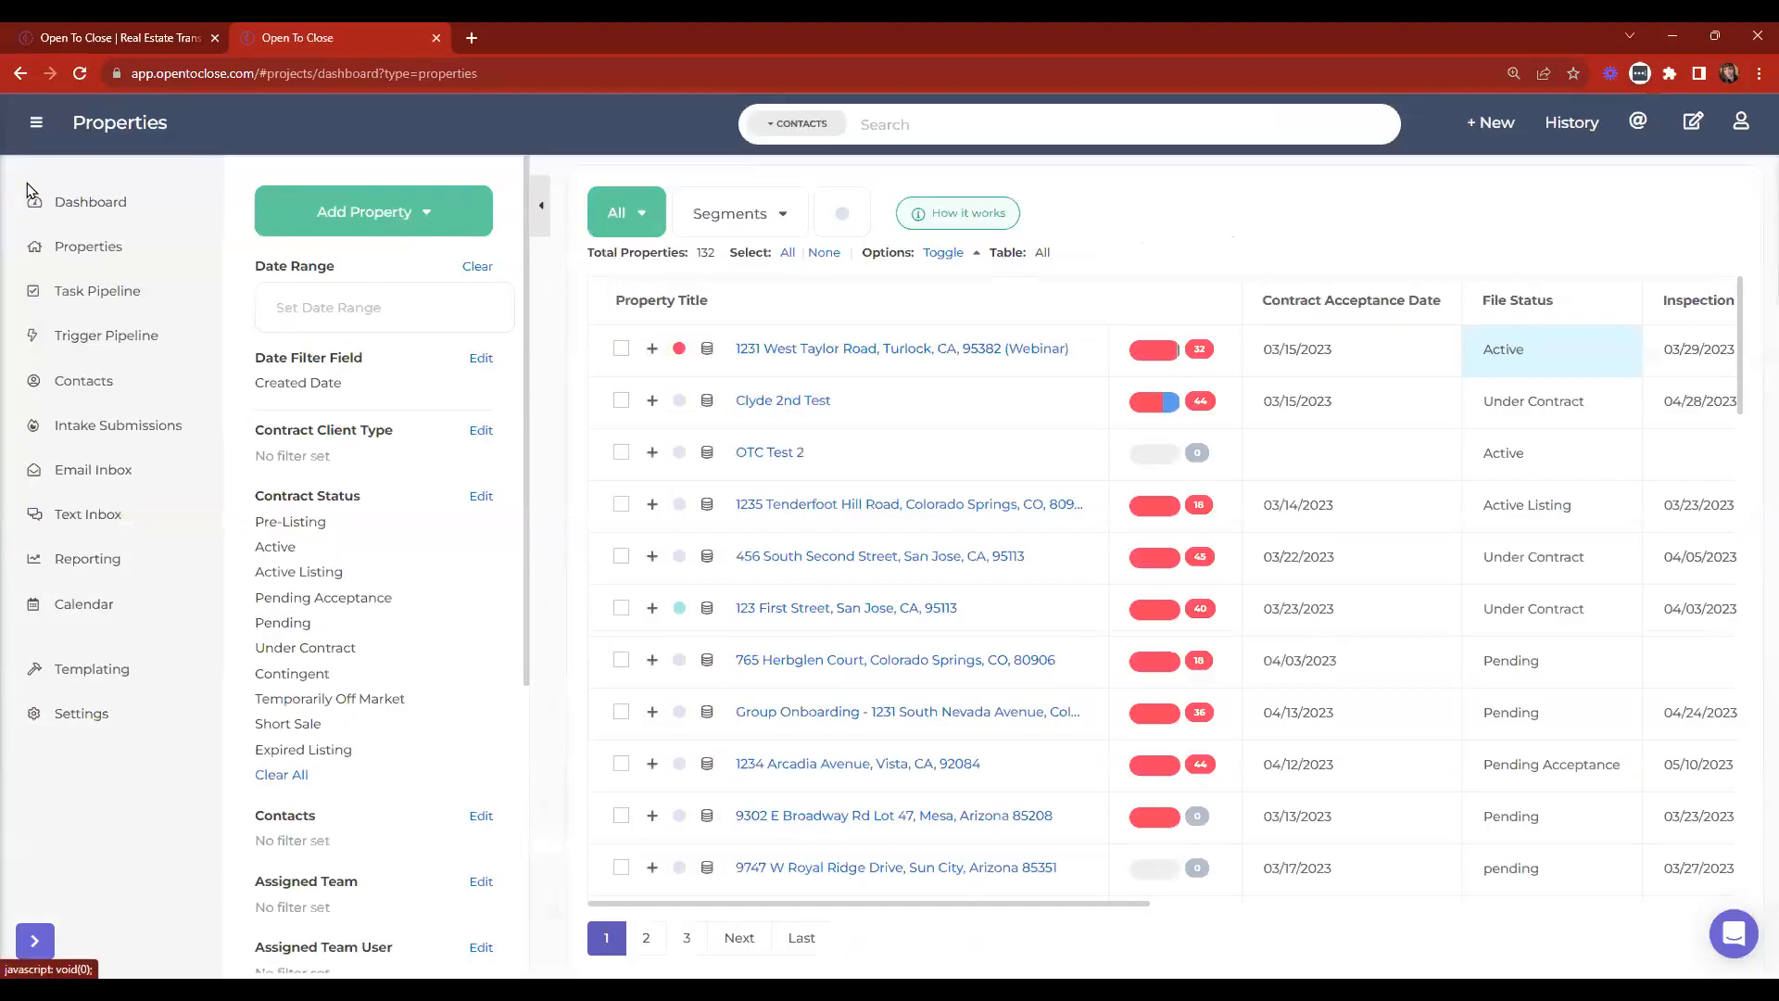
# Review the list of contact groups in the contact settings and return to the properties list.
pyautogui.click(57, 679)
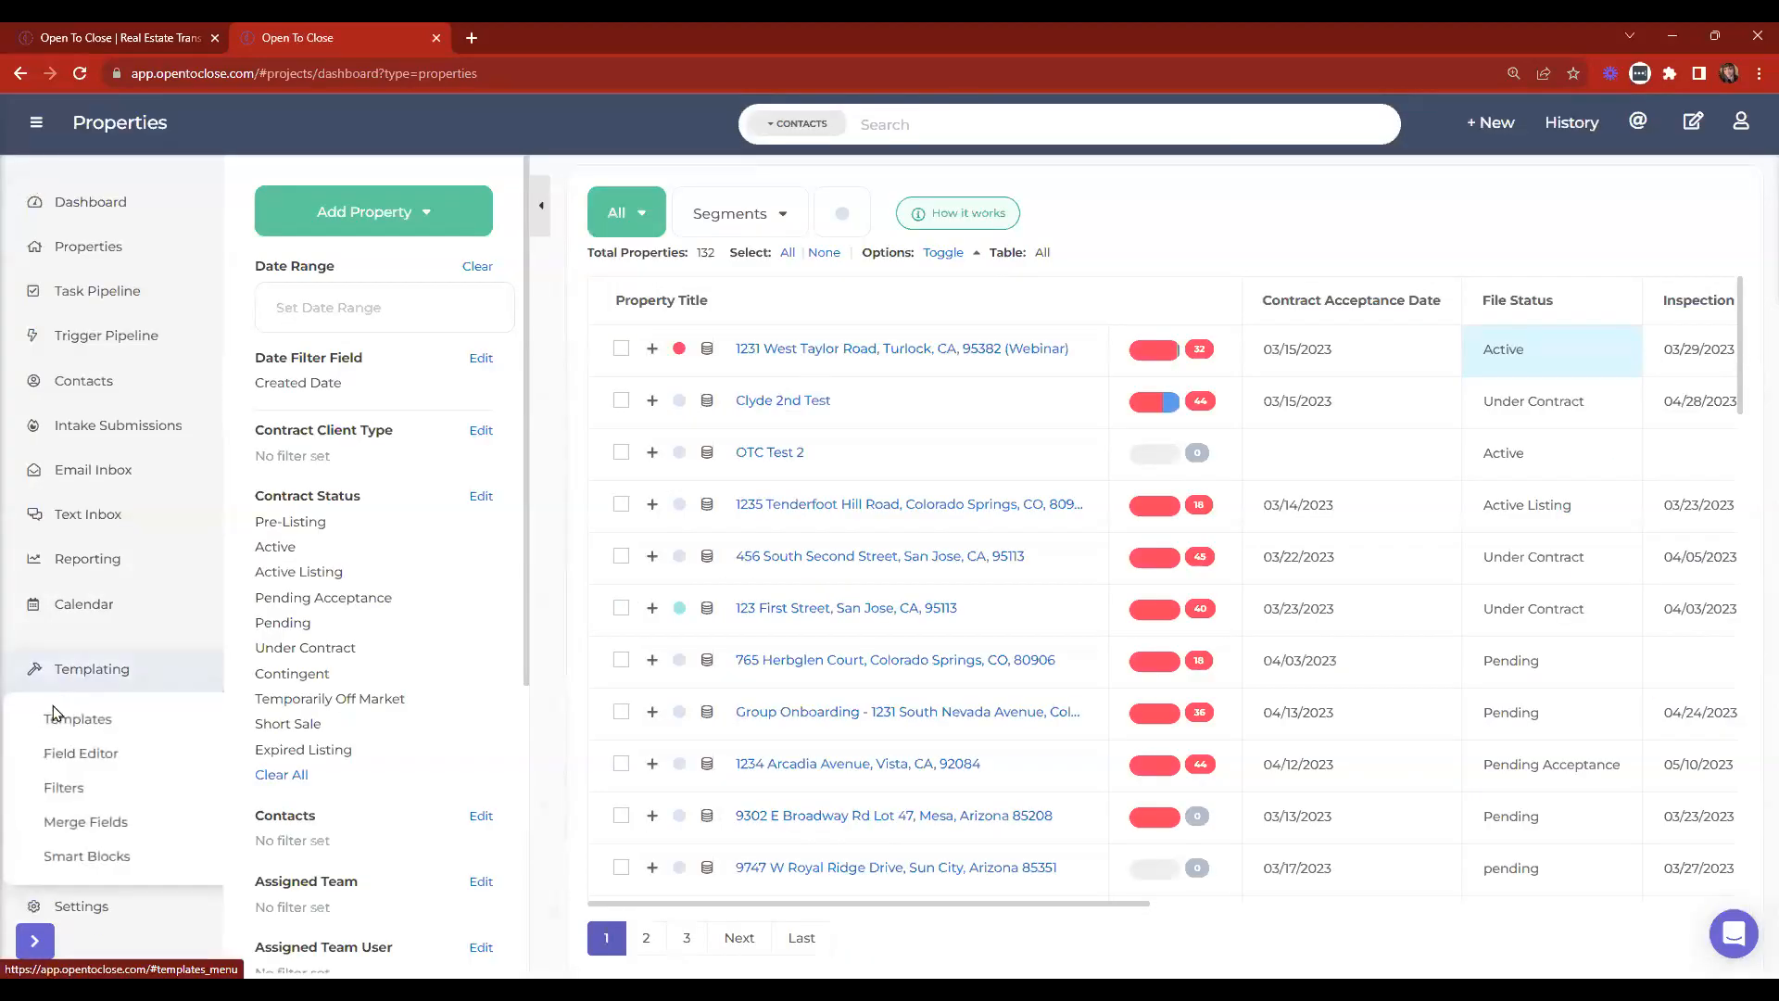
pyautogui.click(53, 785)
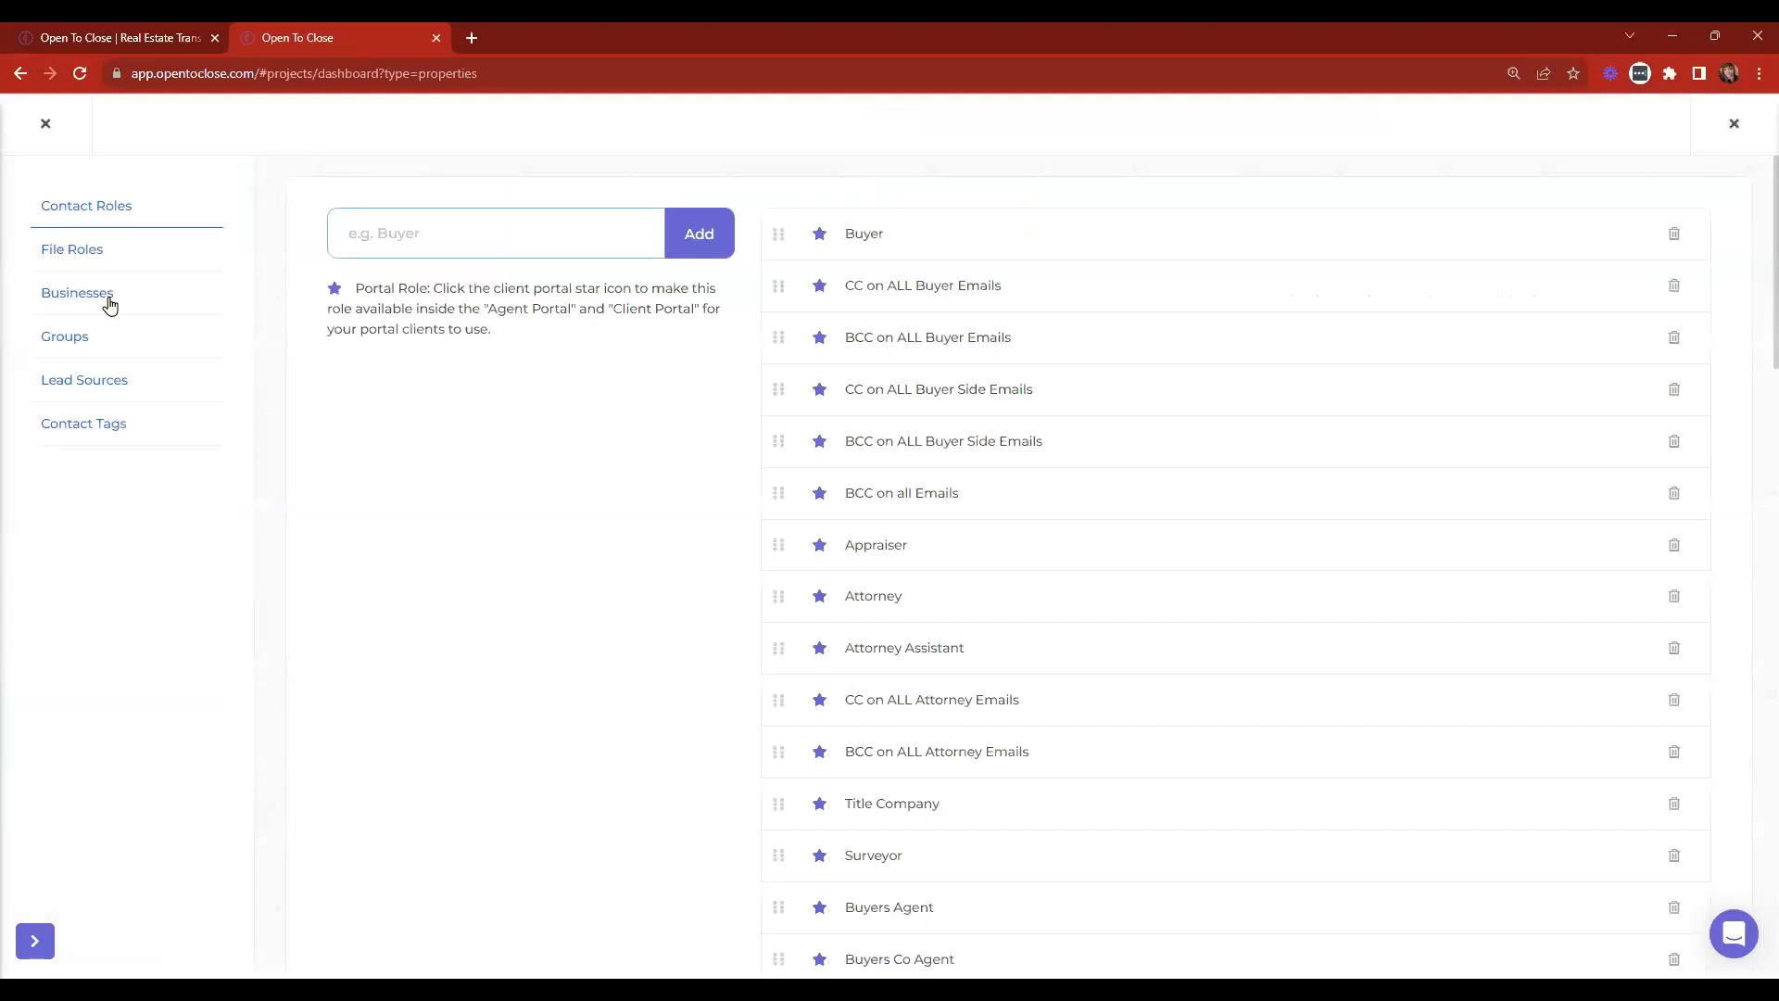
pyautogui.click(61, 341)
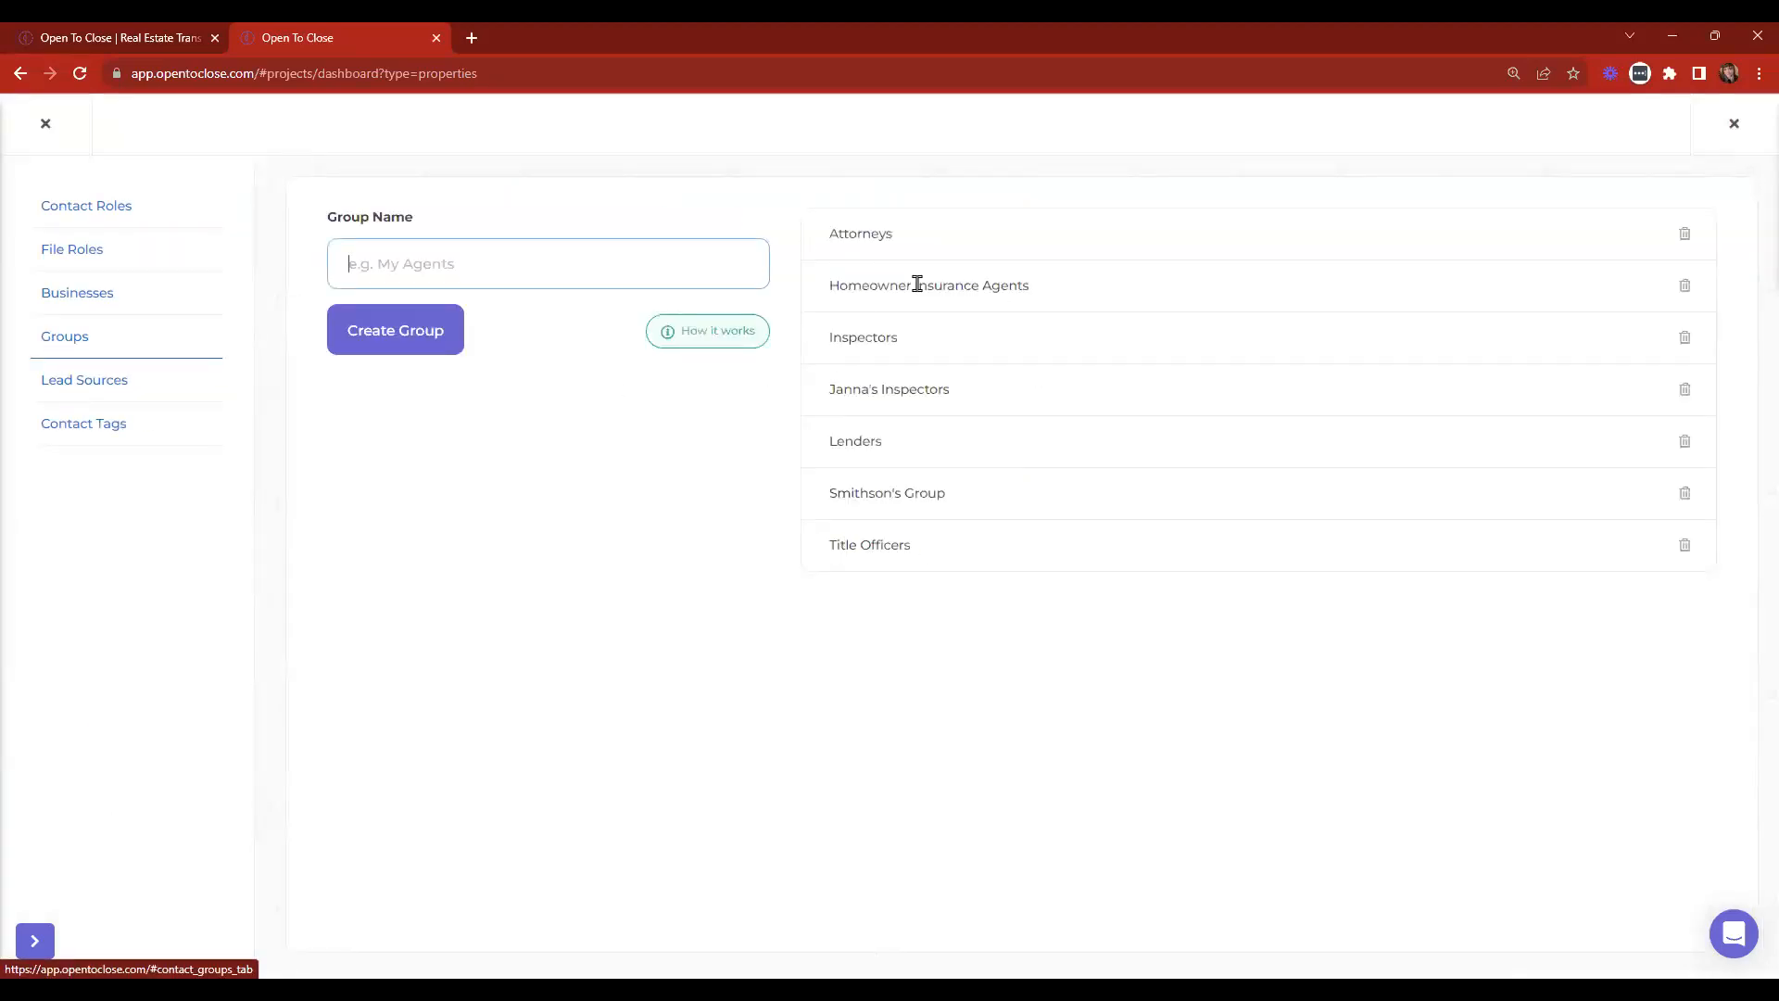
pyautogui.click(44, 126)
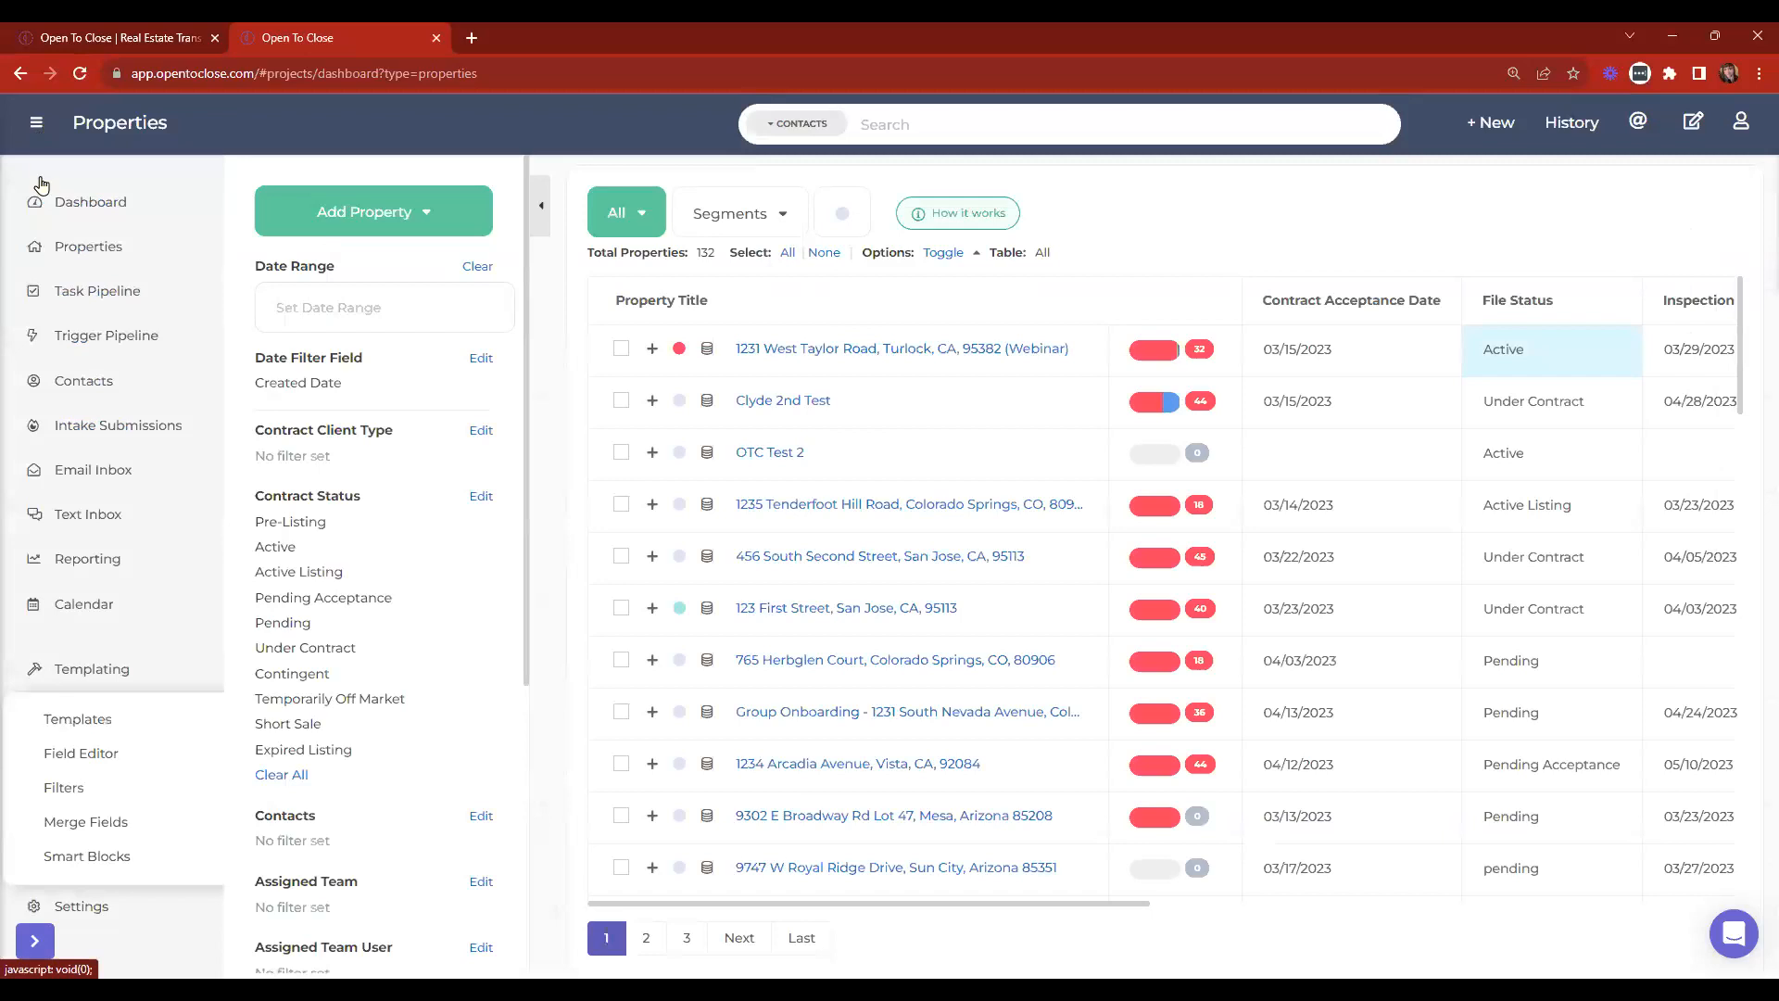
# Check which groups the home inspector contact belongs to and close the contact record.
pyautogui.click(84, 382)
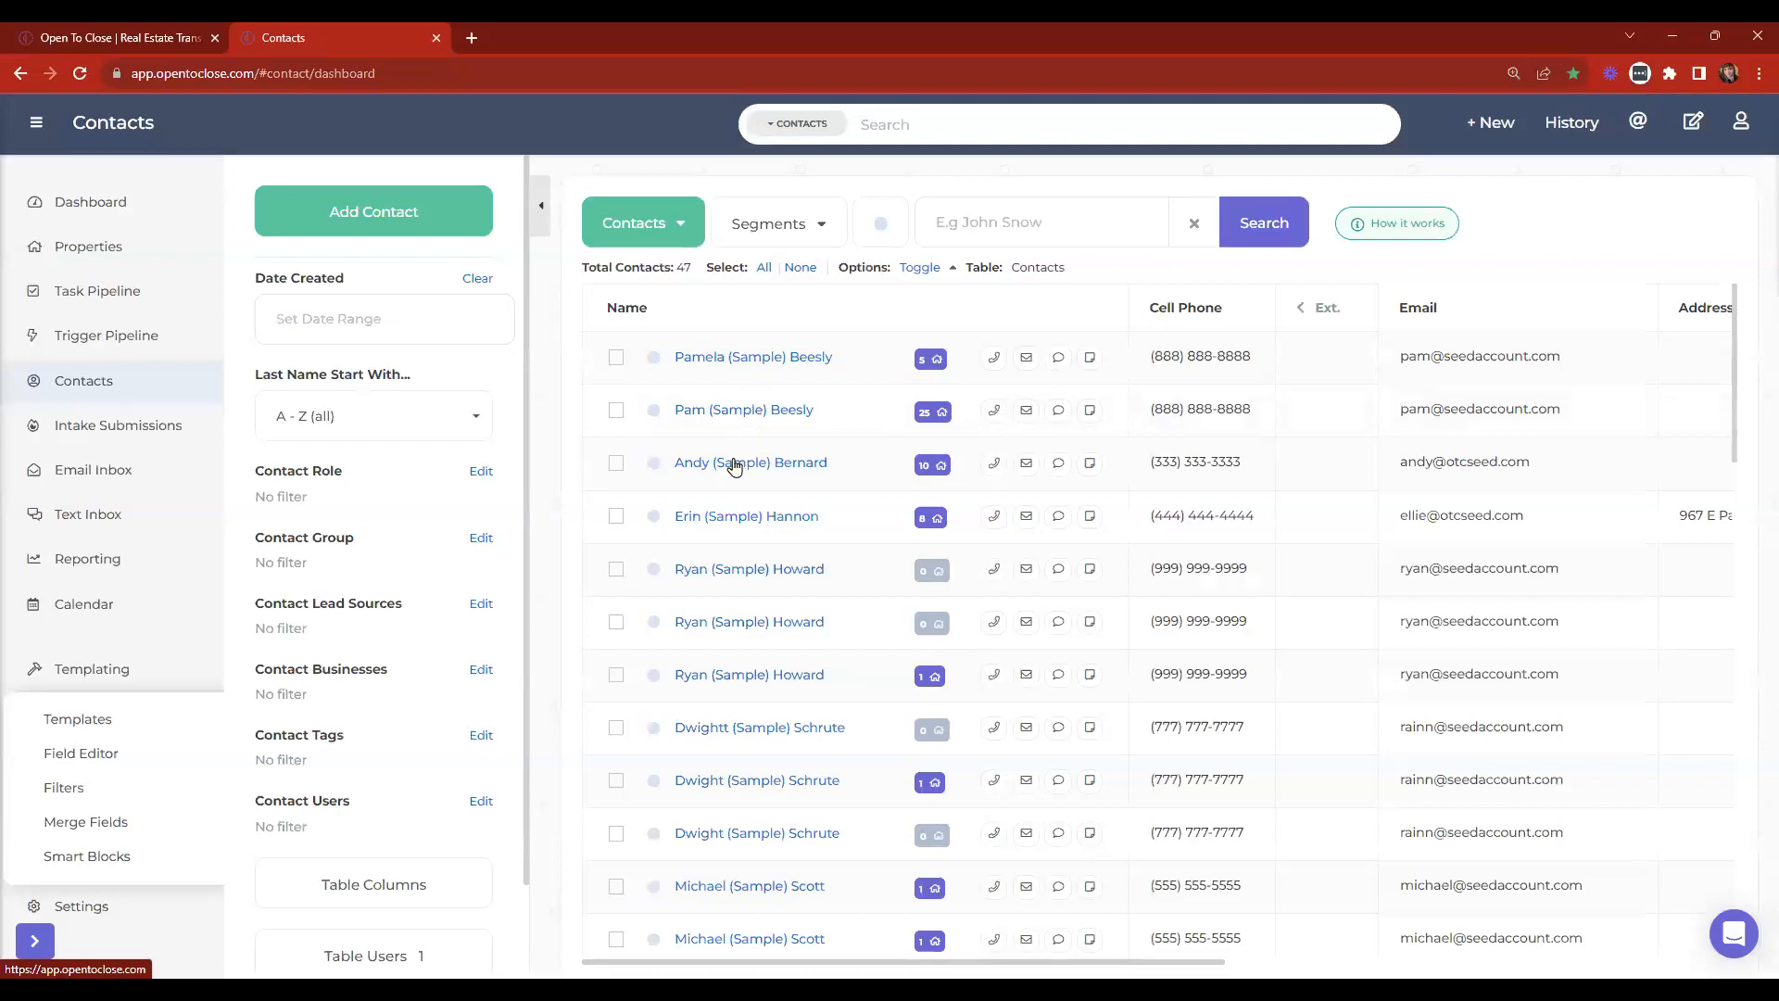
pyautogui.click(728, 464)
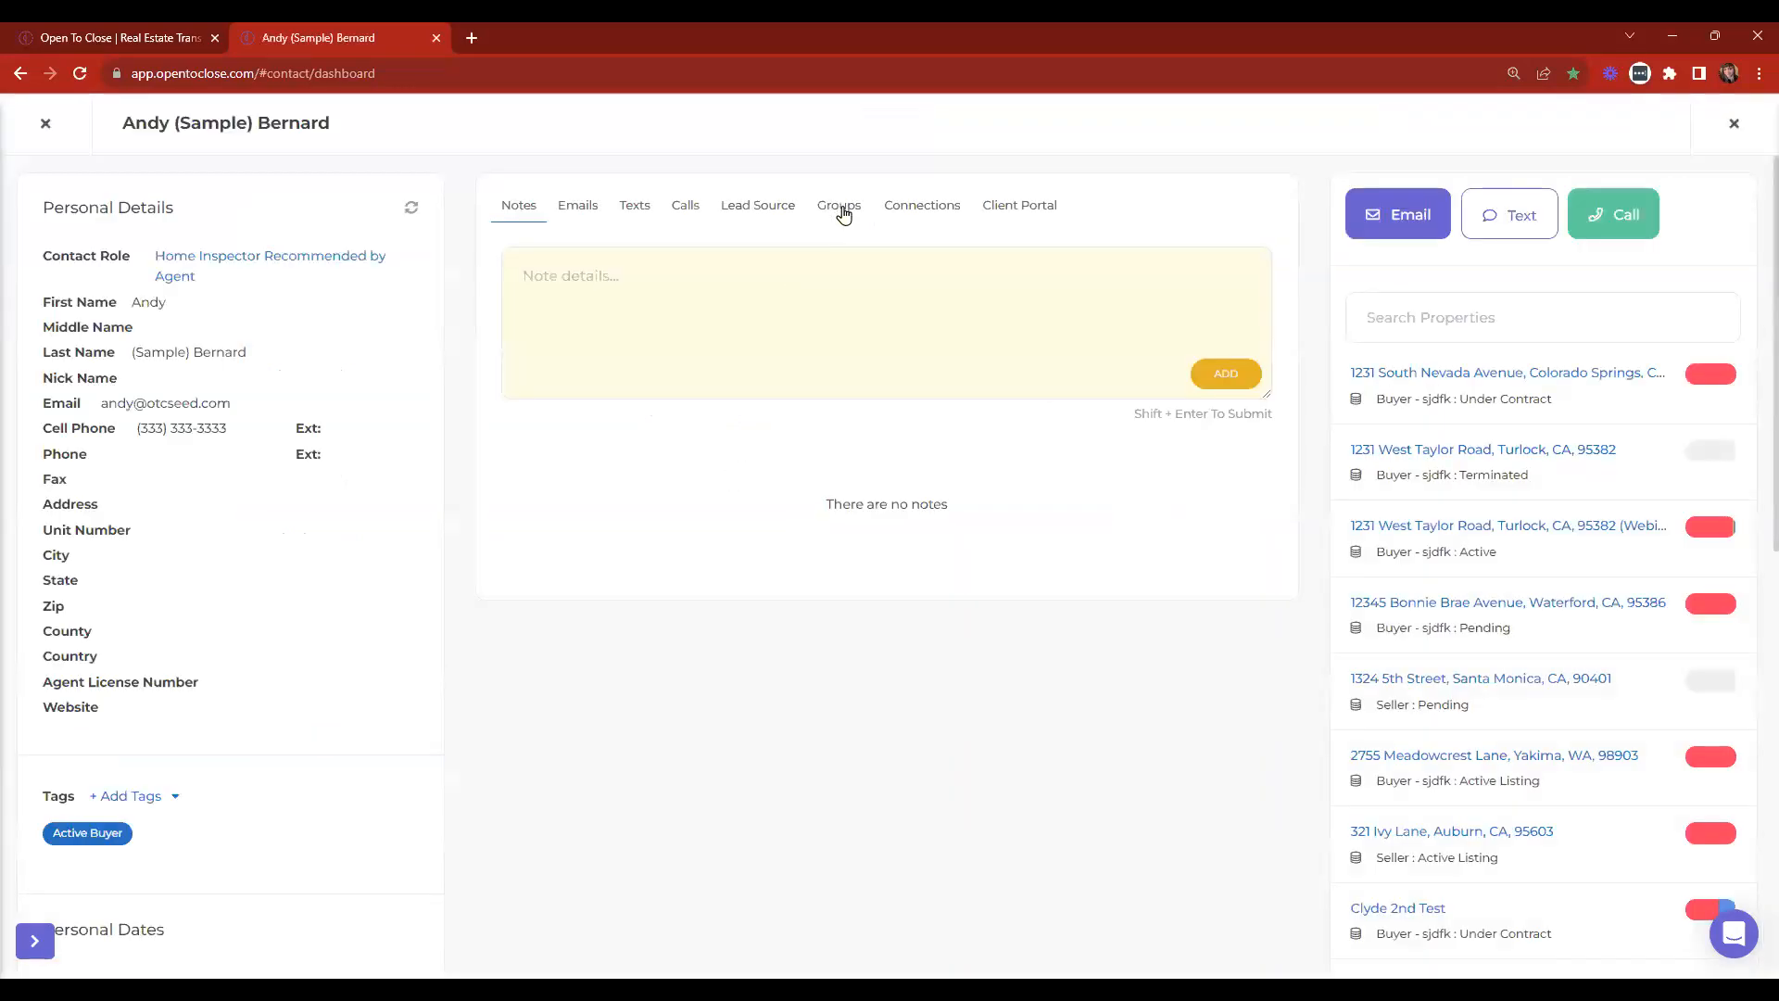
pyautogui.click(832, 206)
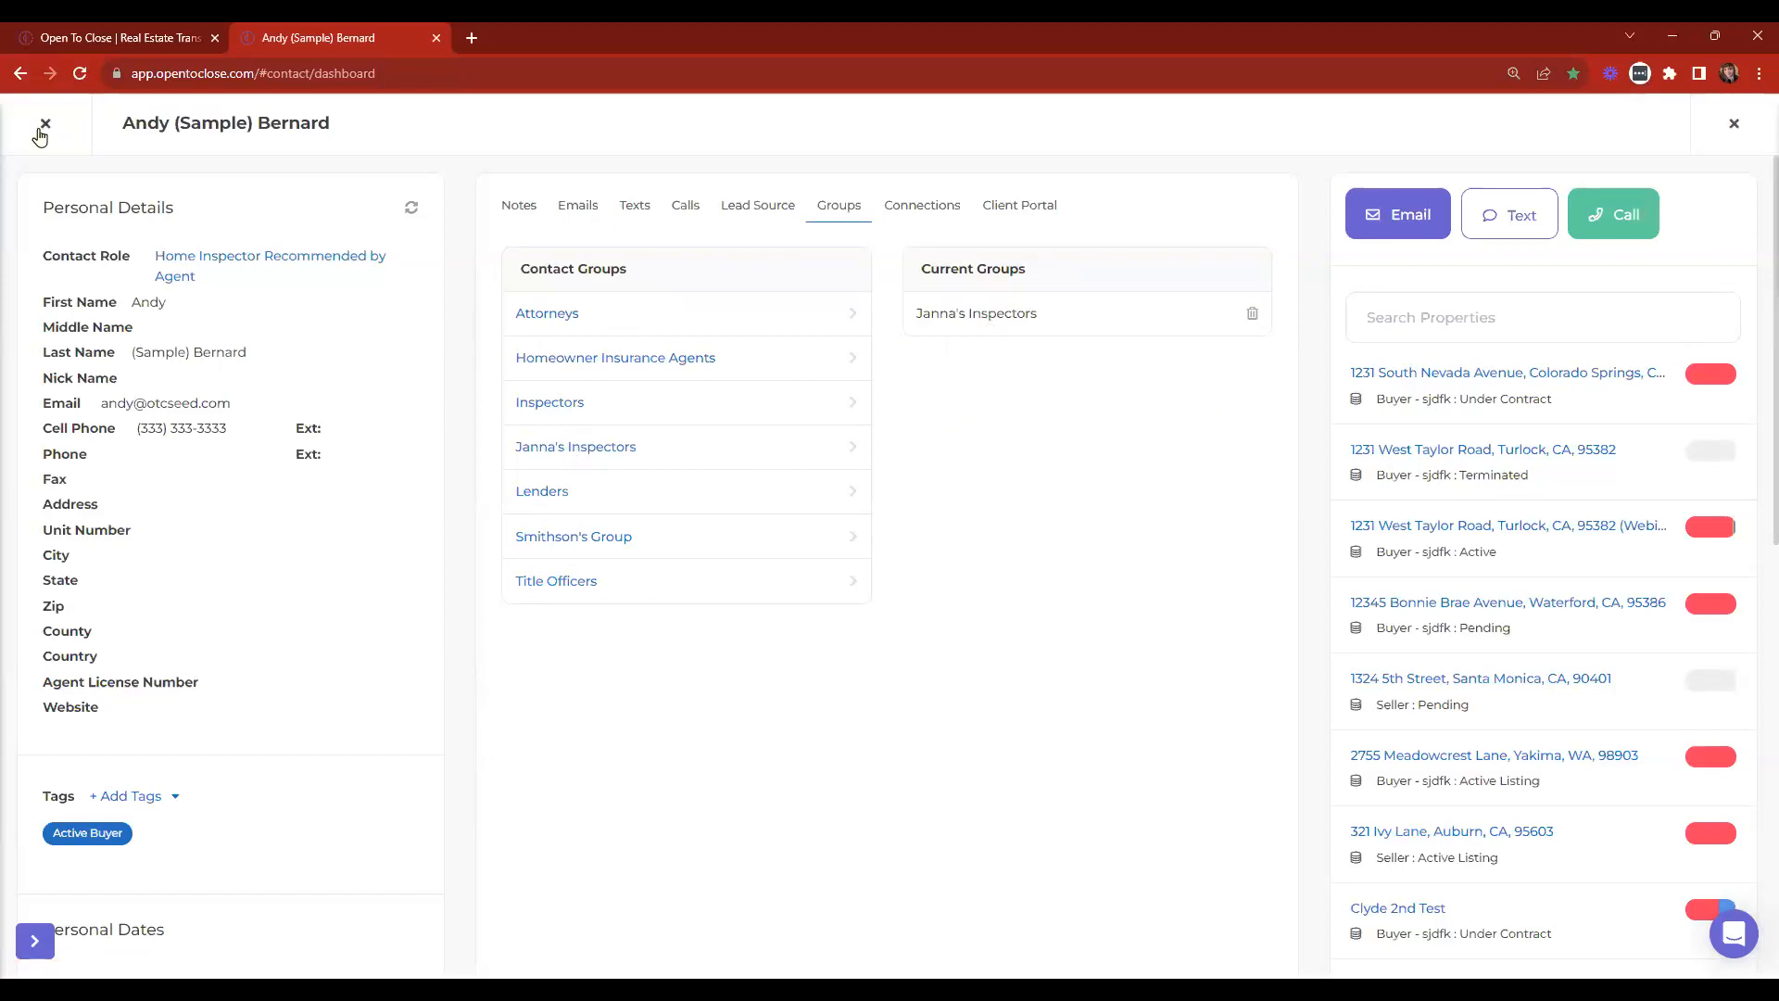
pyautogui.click(45, 123)
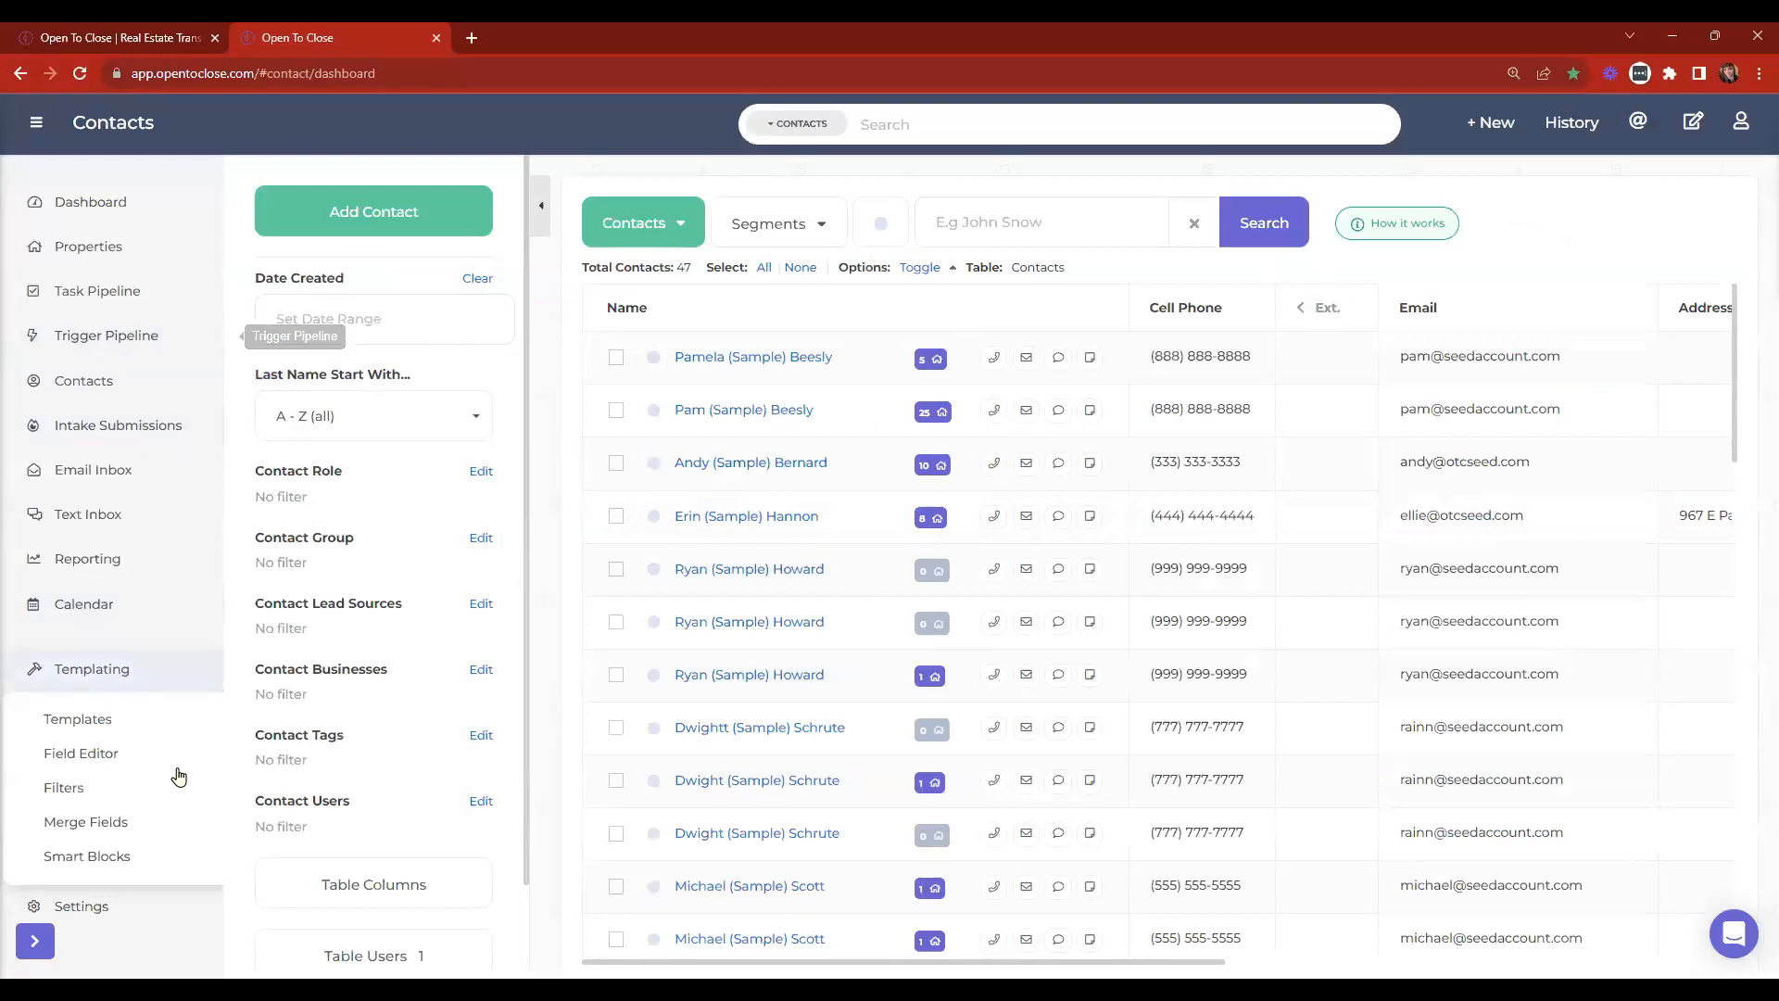
# Return to the dashboard and look over the Transaction Details fields in the Field Editor.
pyautogui.click(81, 209)
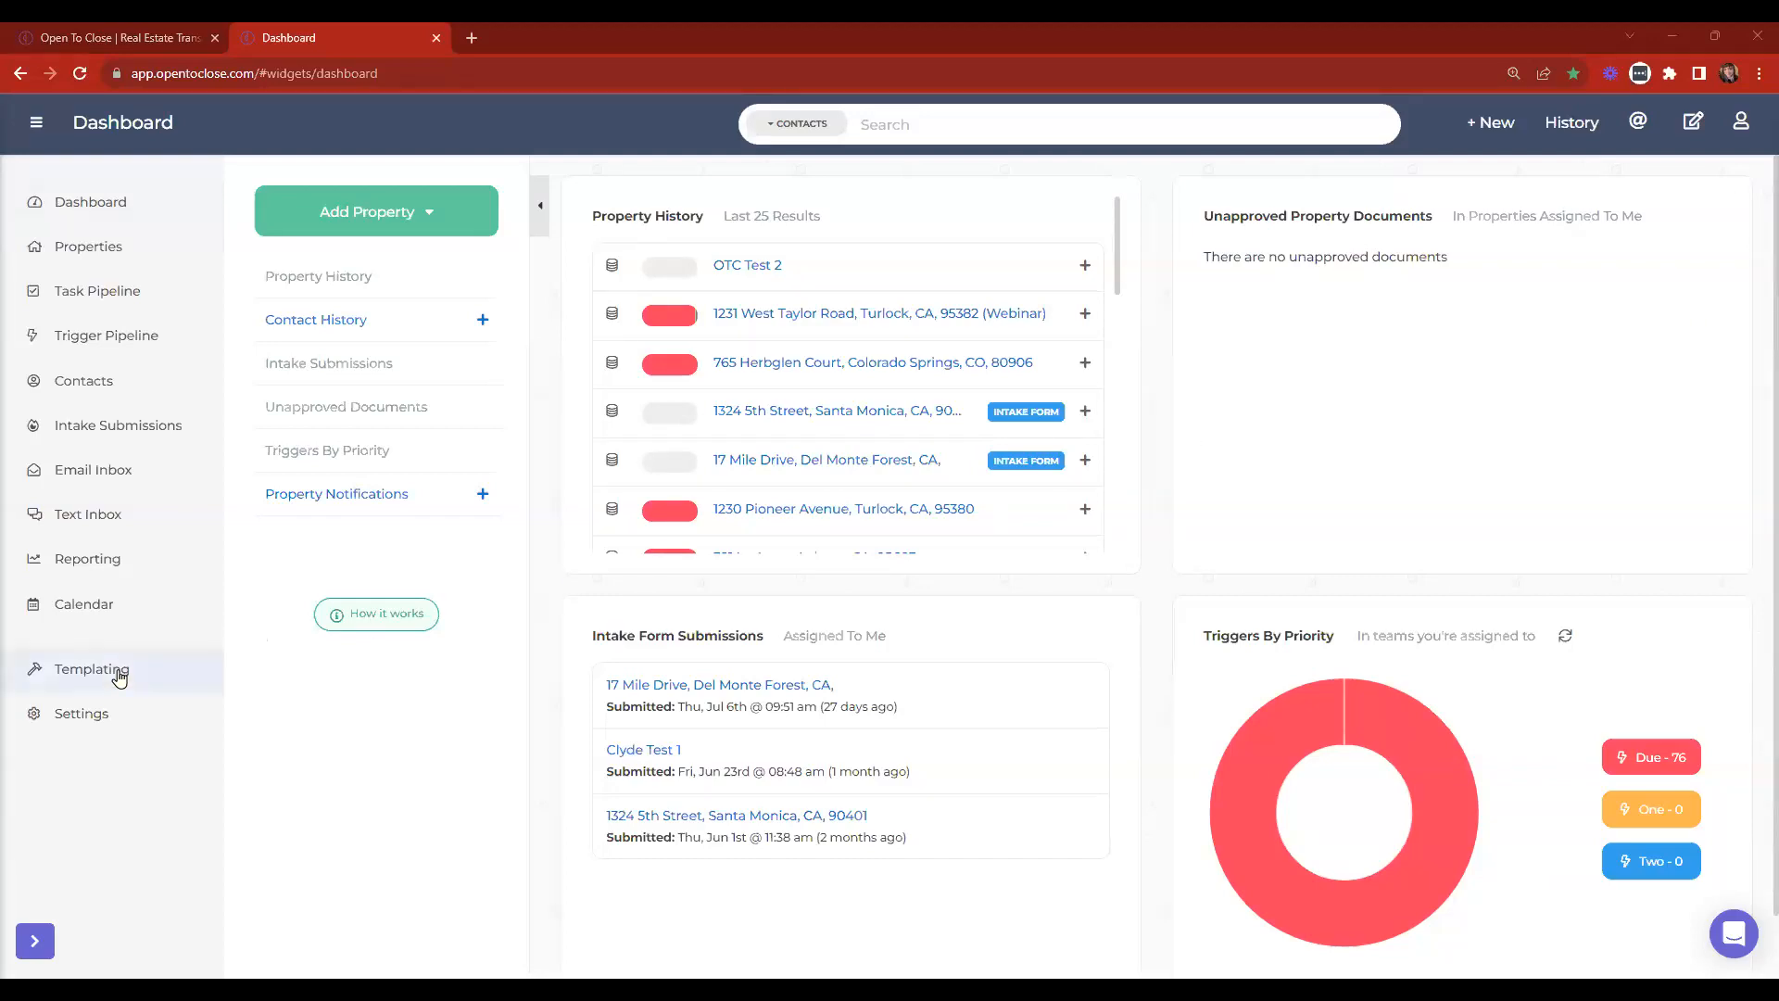
pyautogui.click(87, 752)
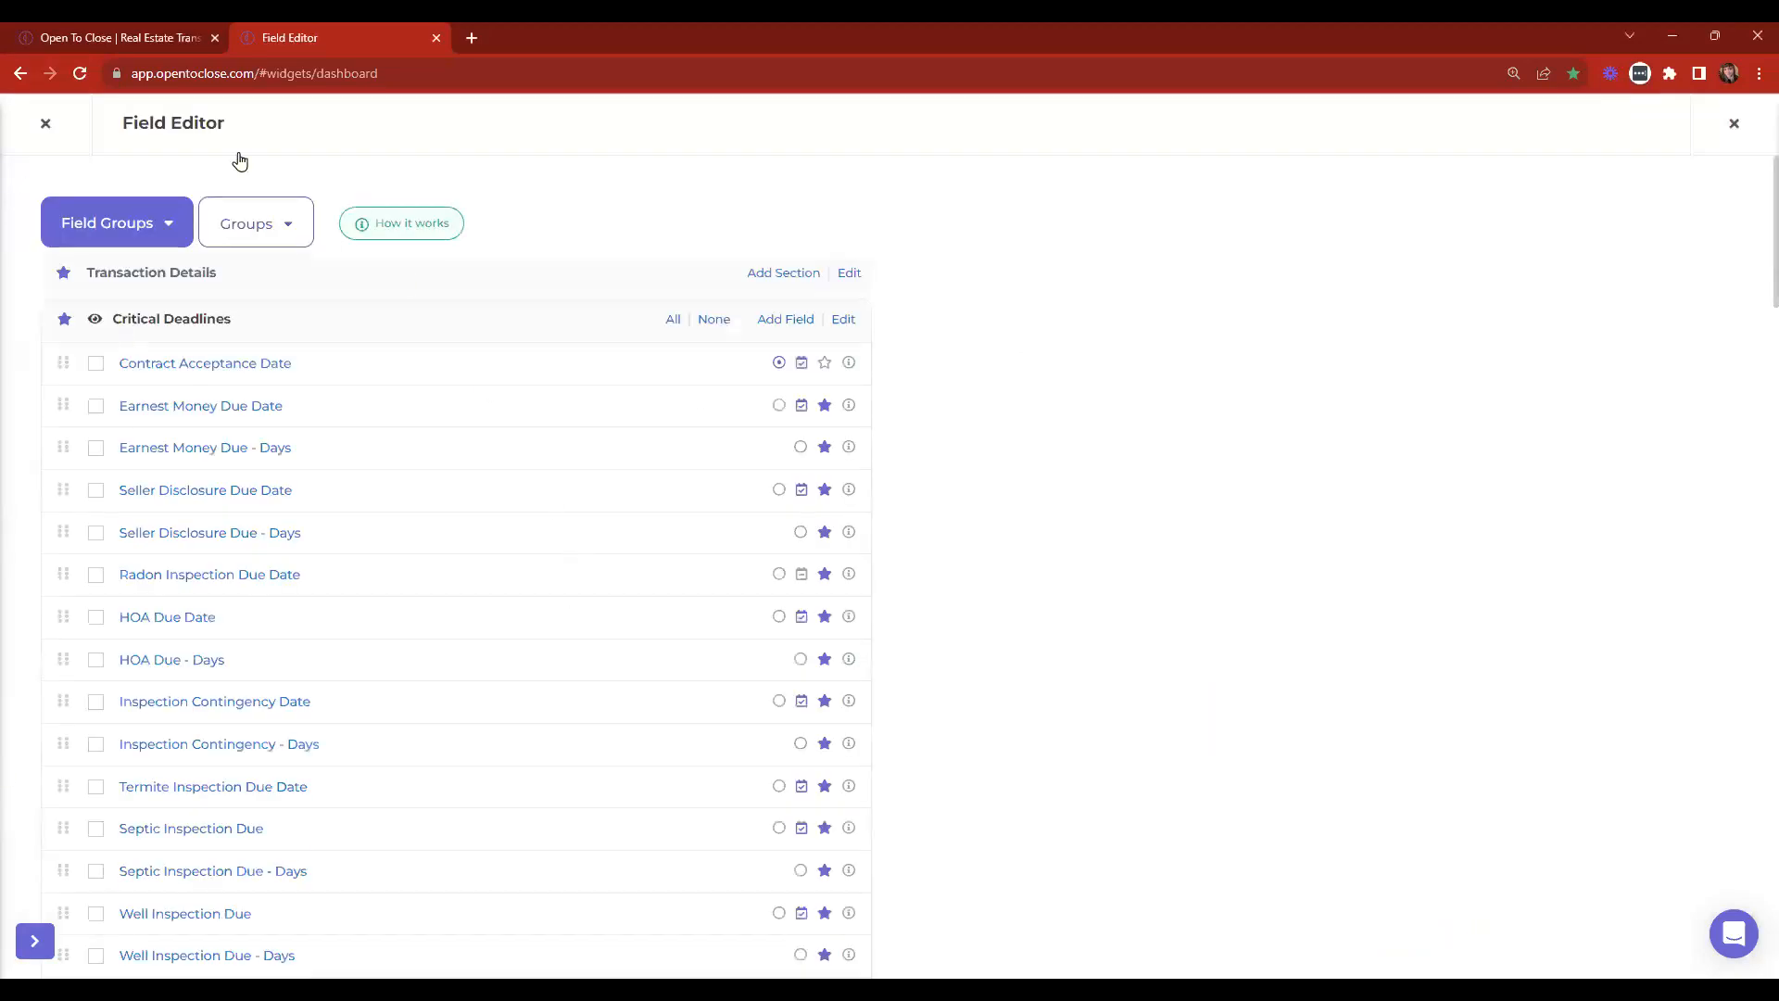
pyautogui.click(41, 129)
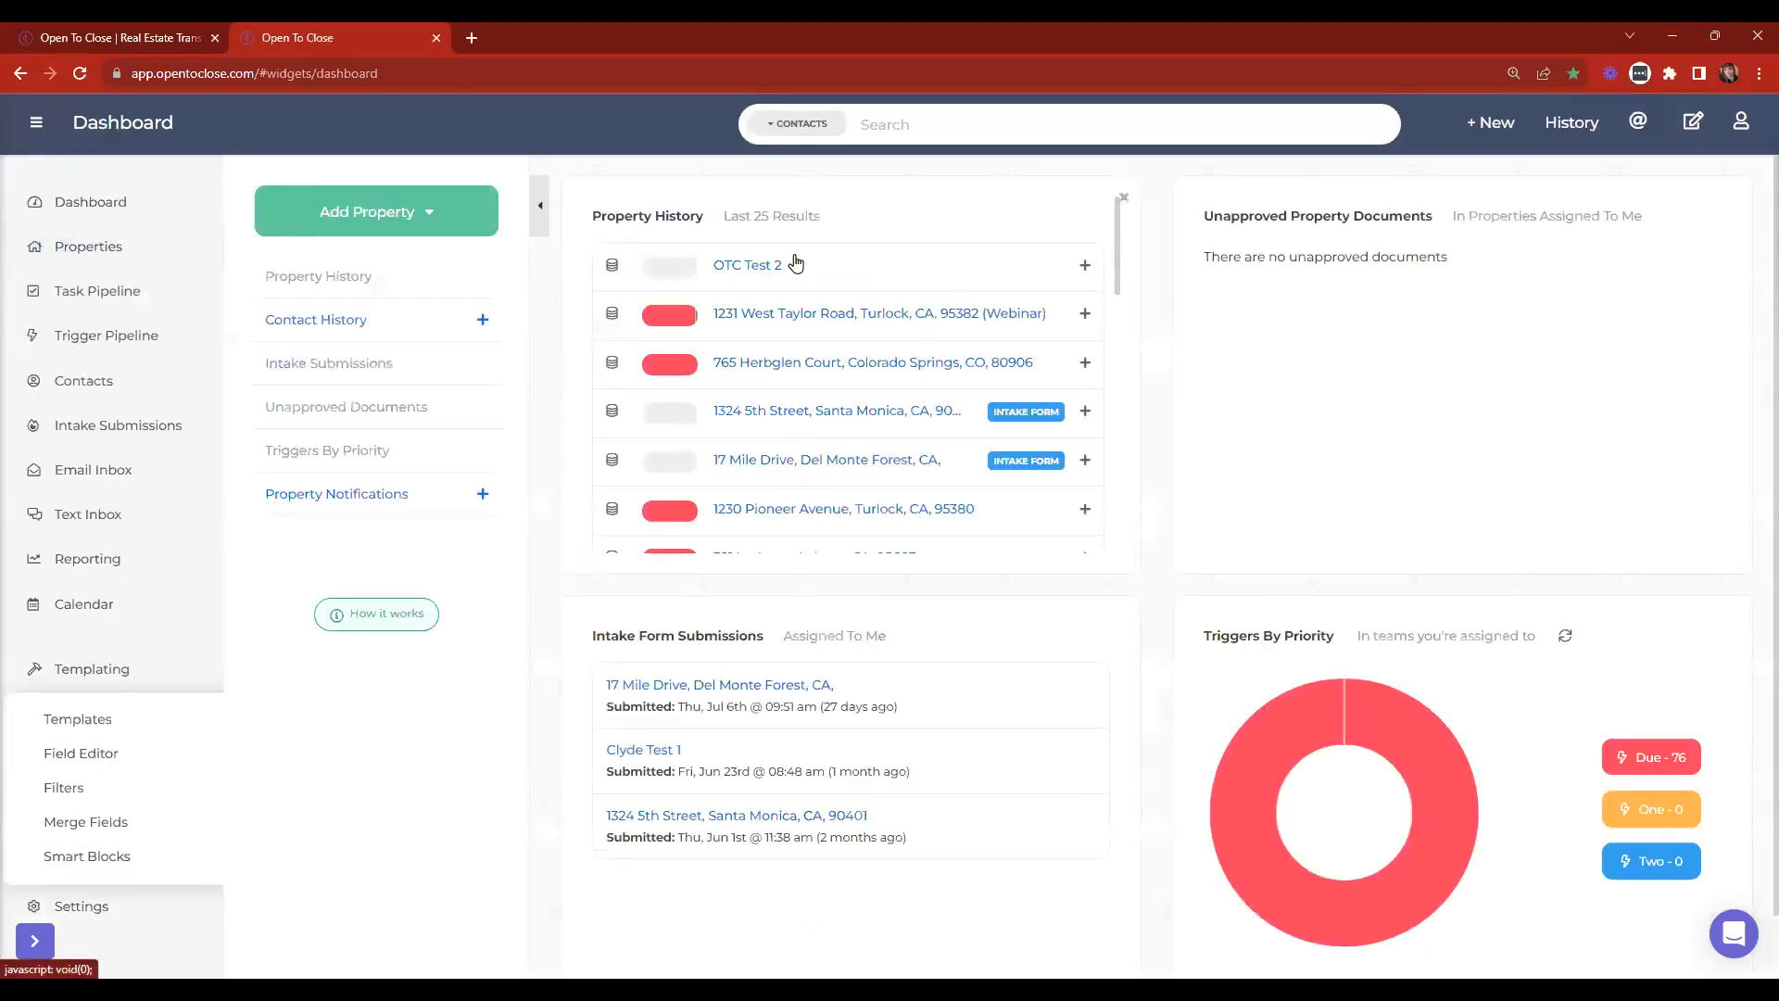
# Highlight the Total Commission Flat field in red in the commission details of the Turlock webinar property, and close the property.
pyautogui.click(765, 319)
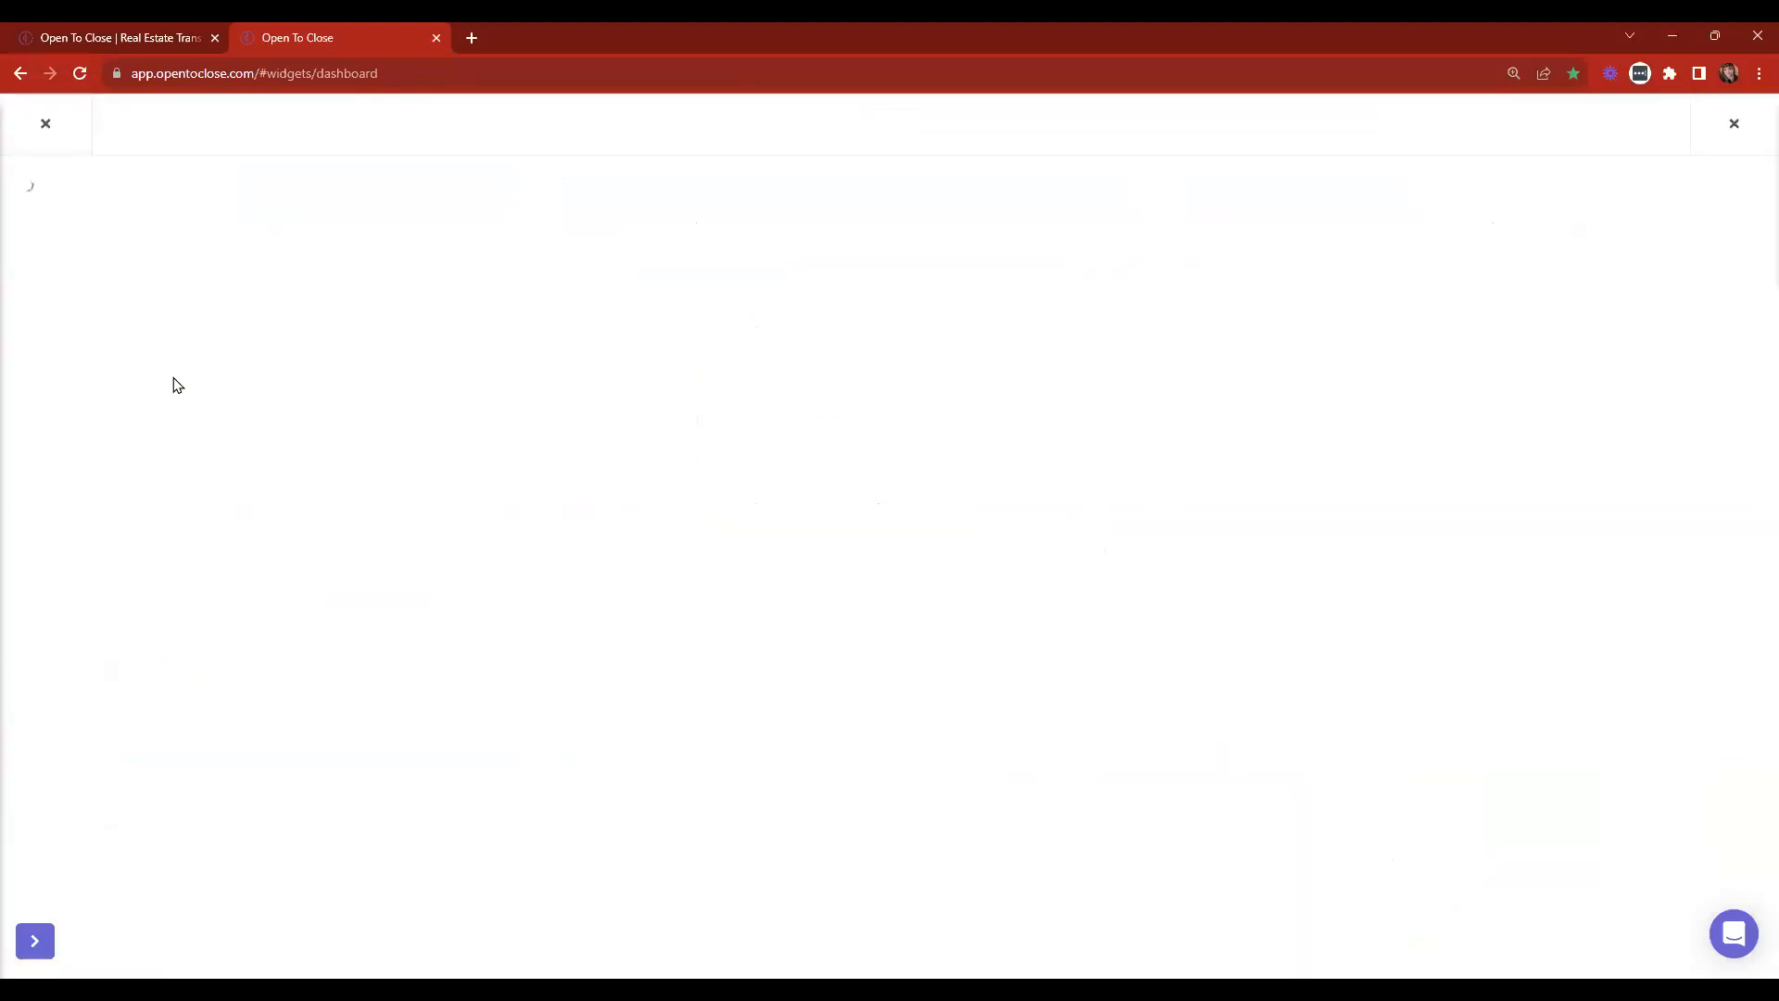
pyautogui.click(114, 212)
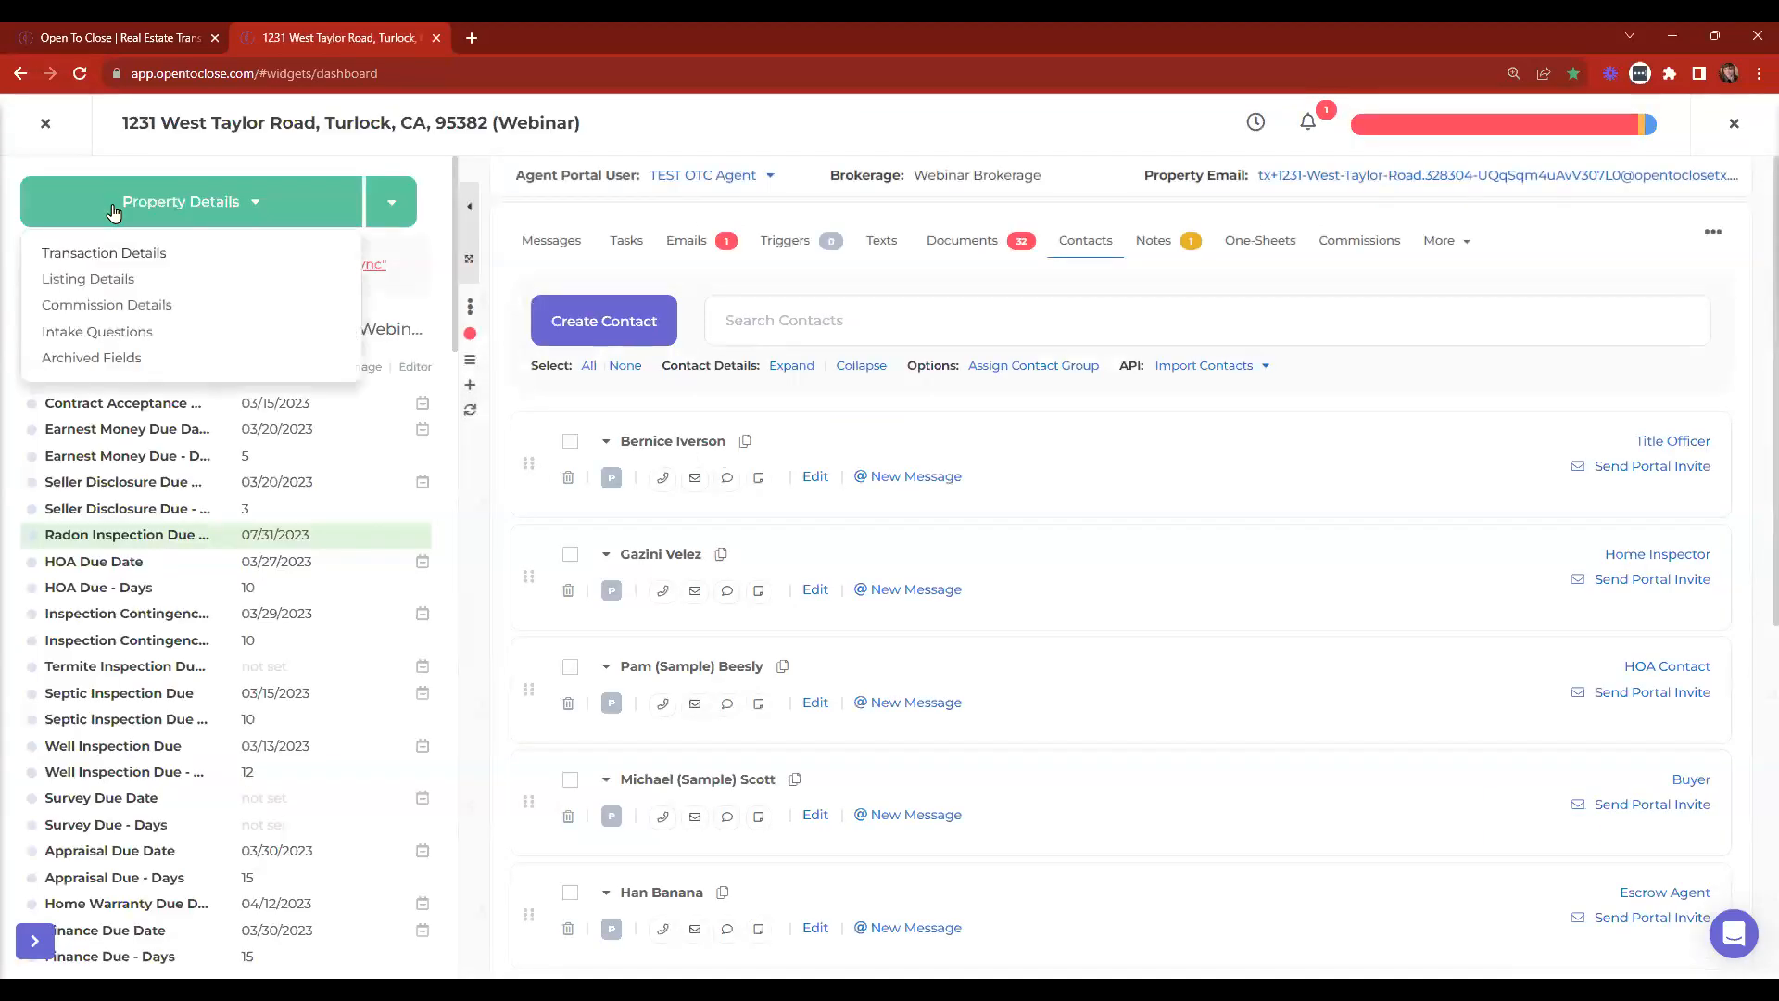
pyautogui.click(115, 303)
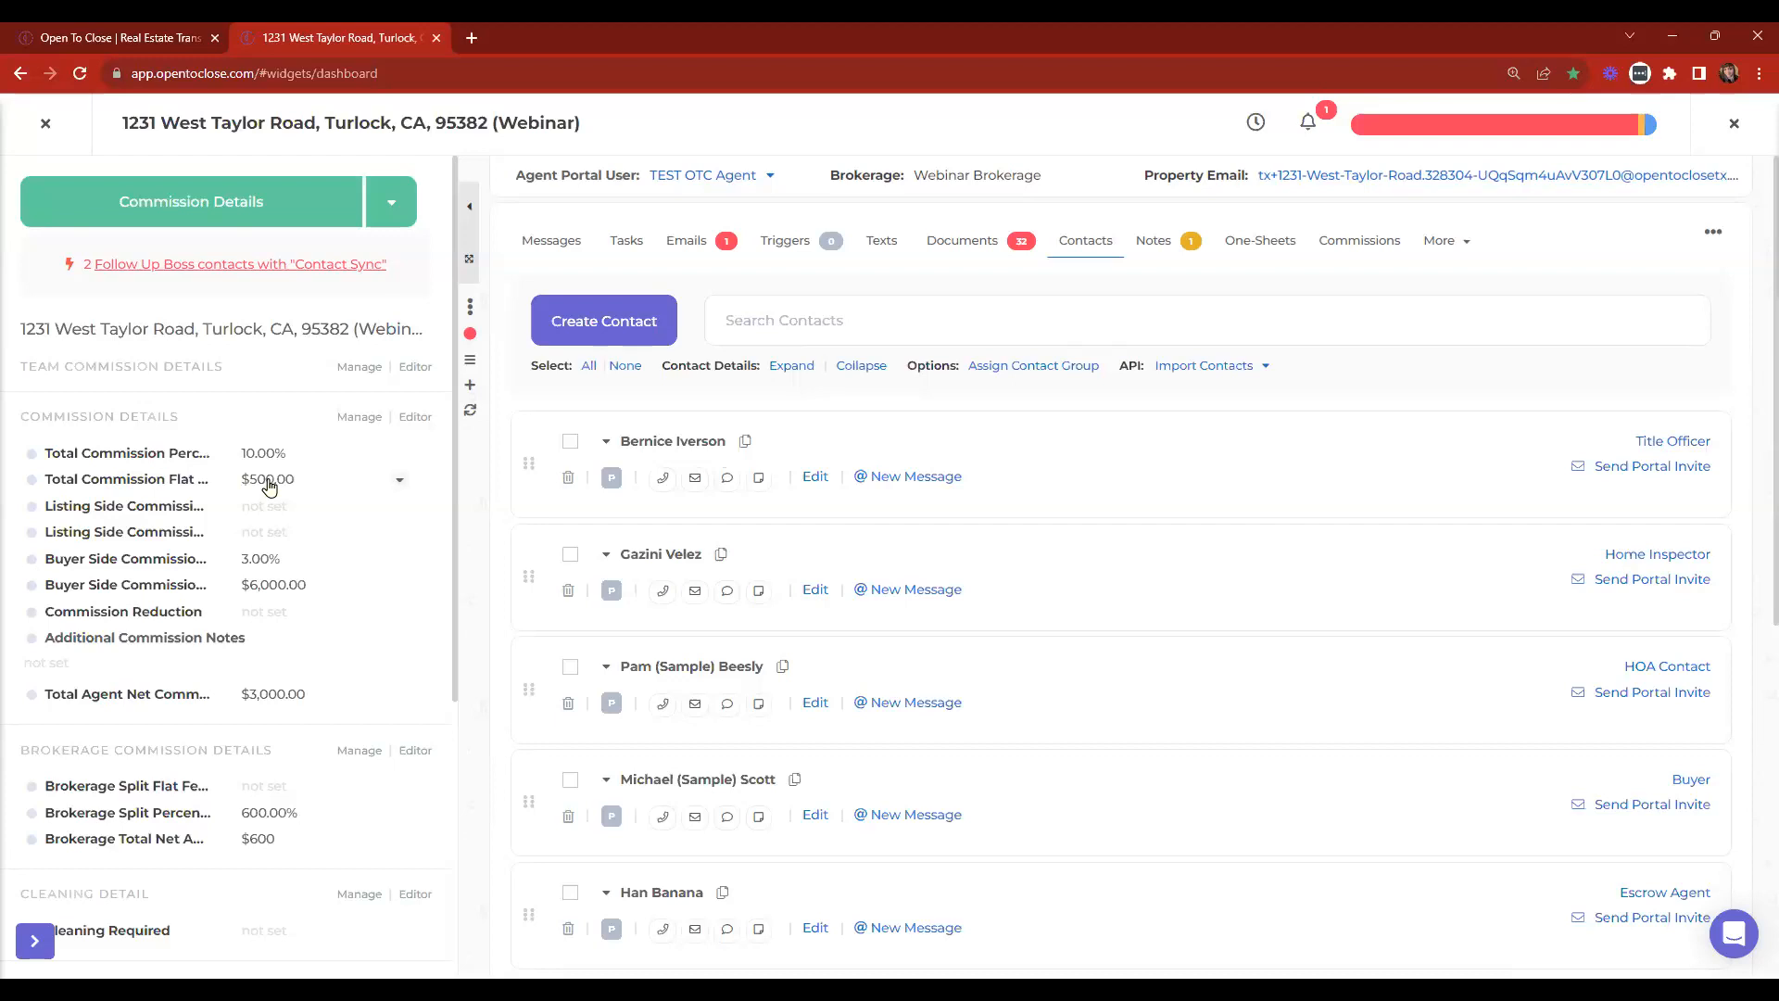
pyautogui.click(400, 481)
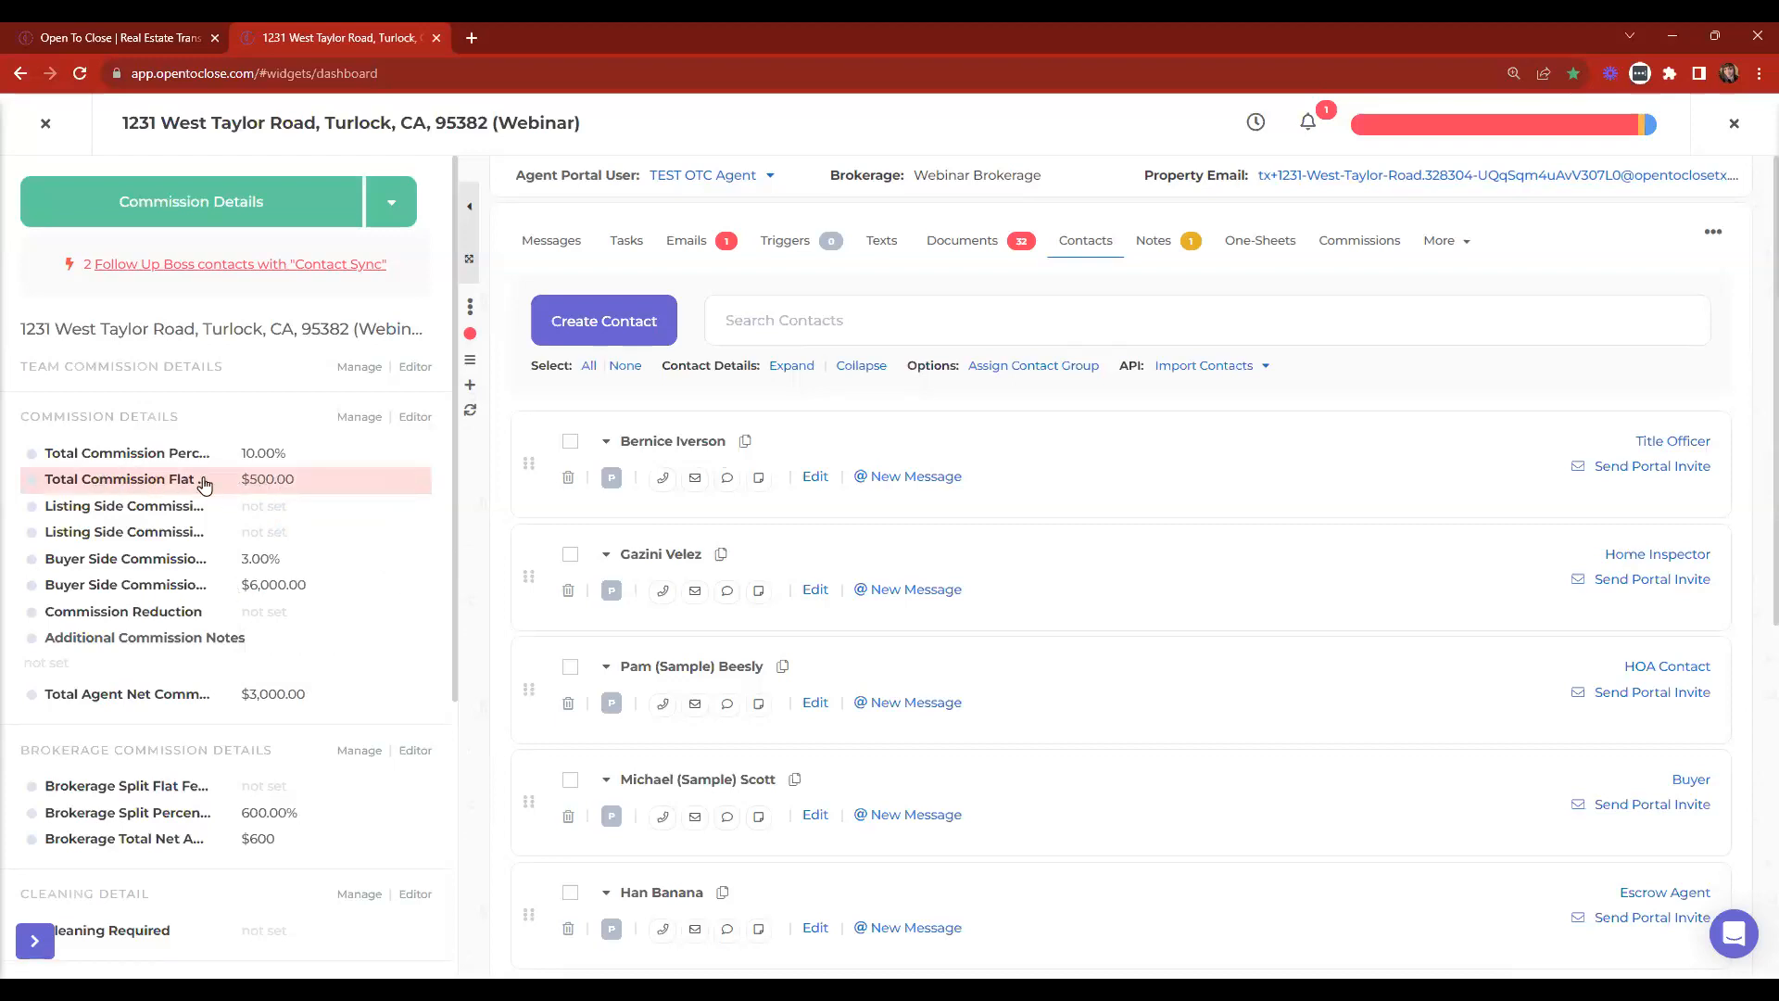
pyautogui.click(43, 127)
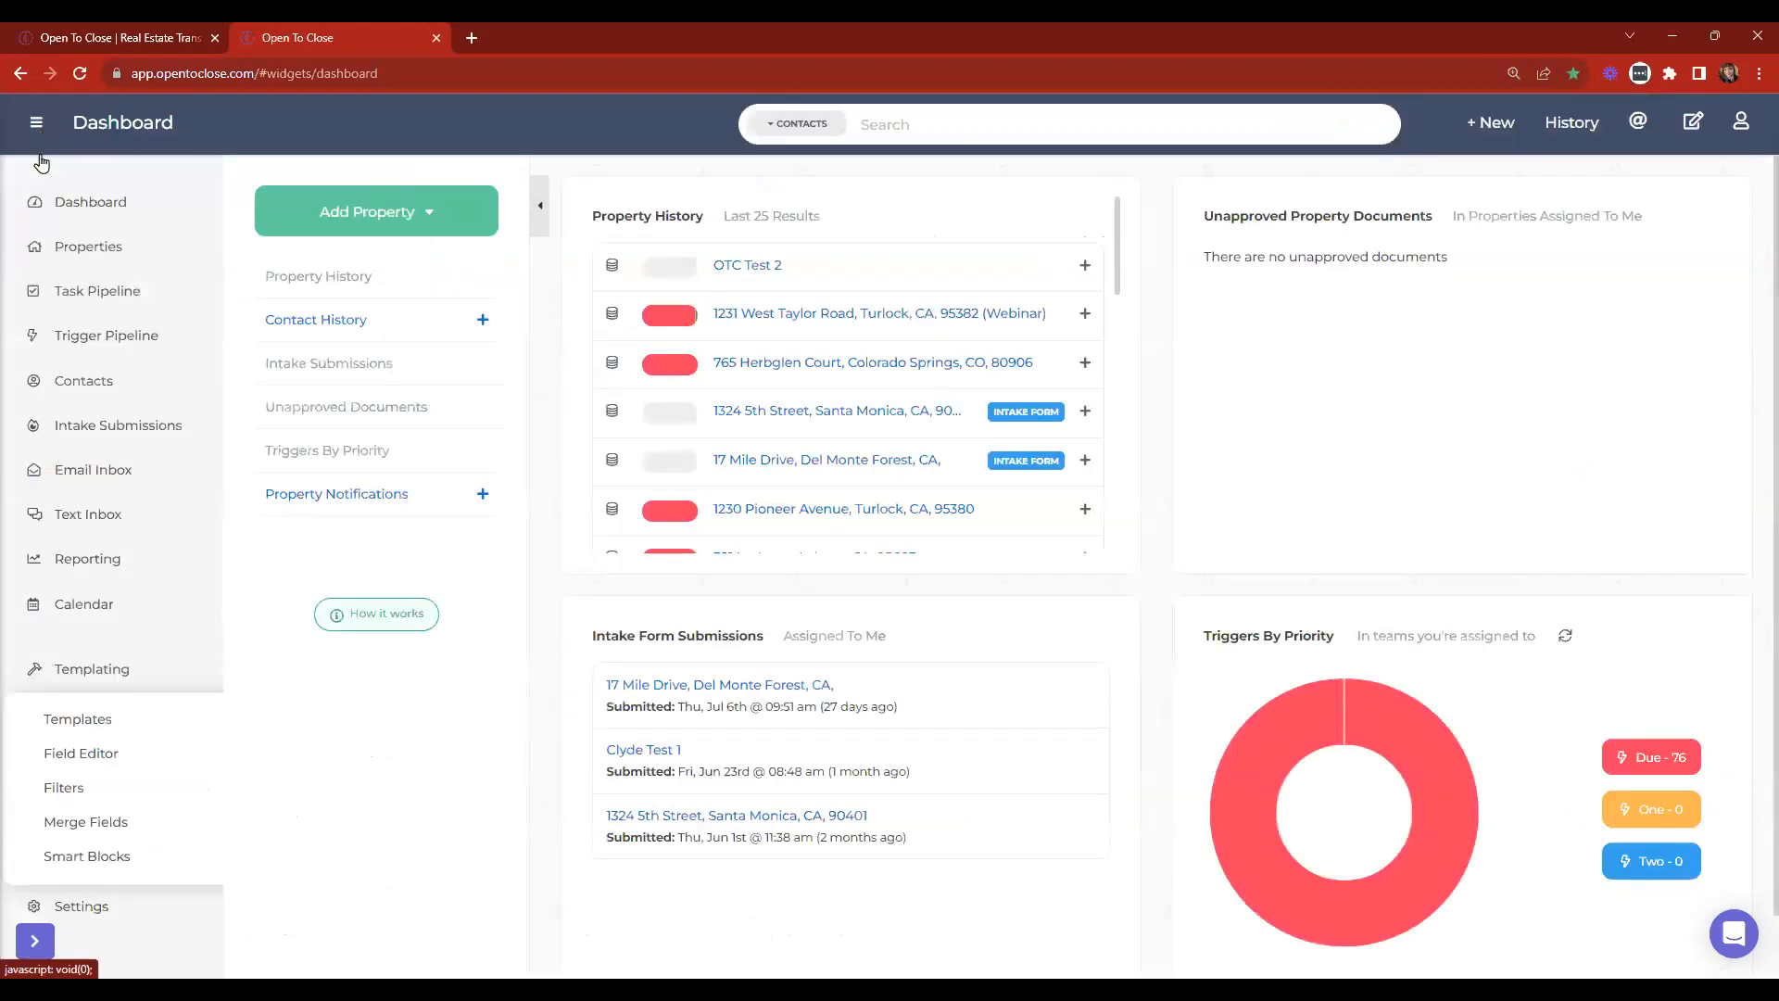
# Display the Transactions 6/21 table in the properties list.
pyautogui.click(60, 252)
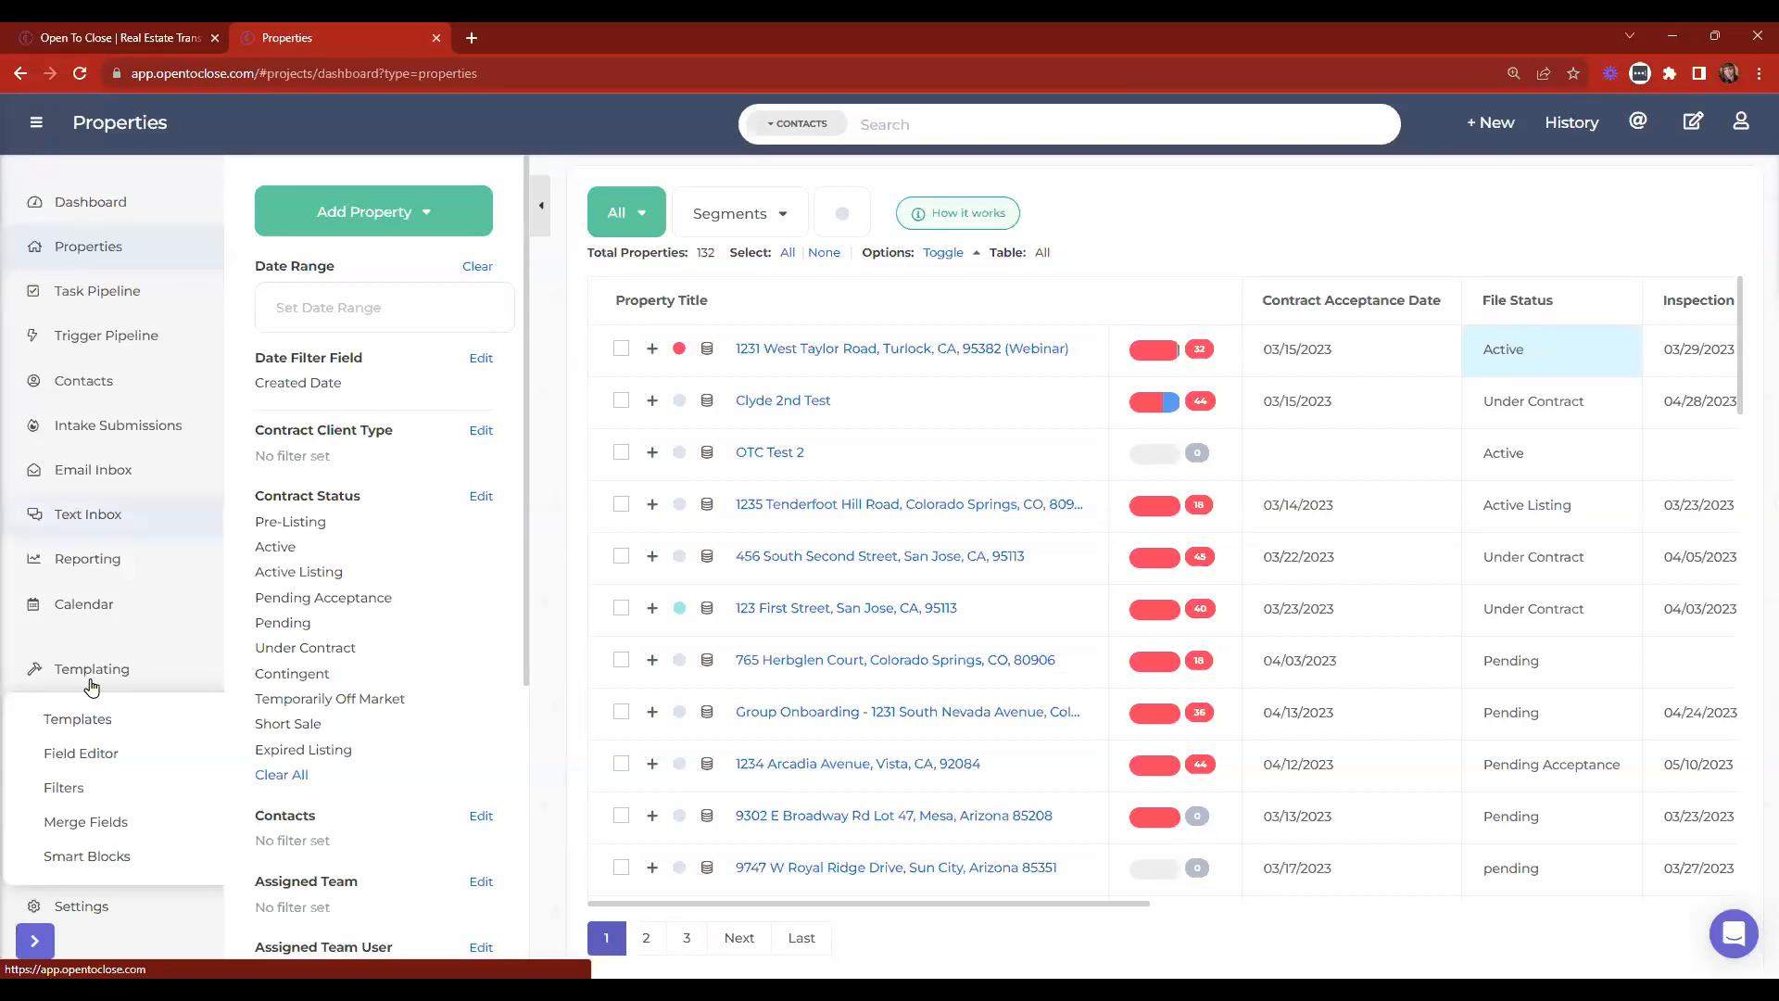
pyautogui.click(639, 218)
pyautogui.scroll(-2, 667, 346)
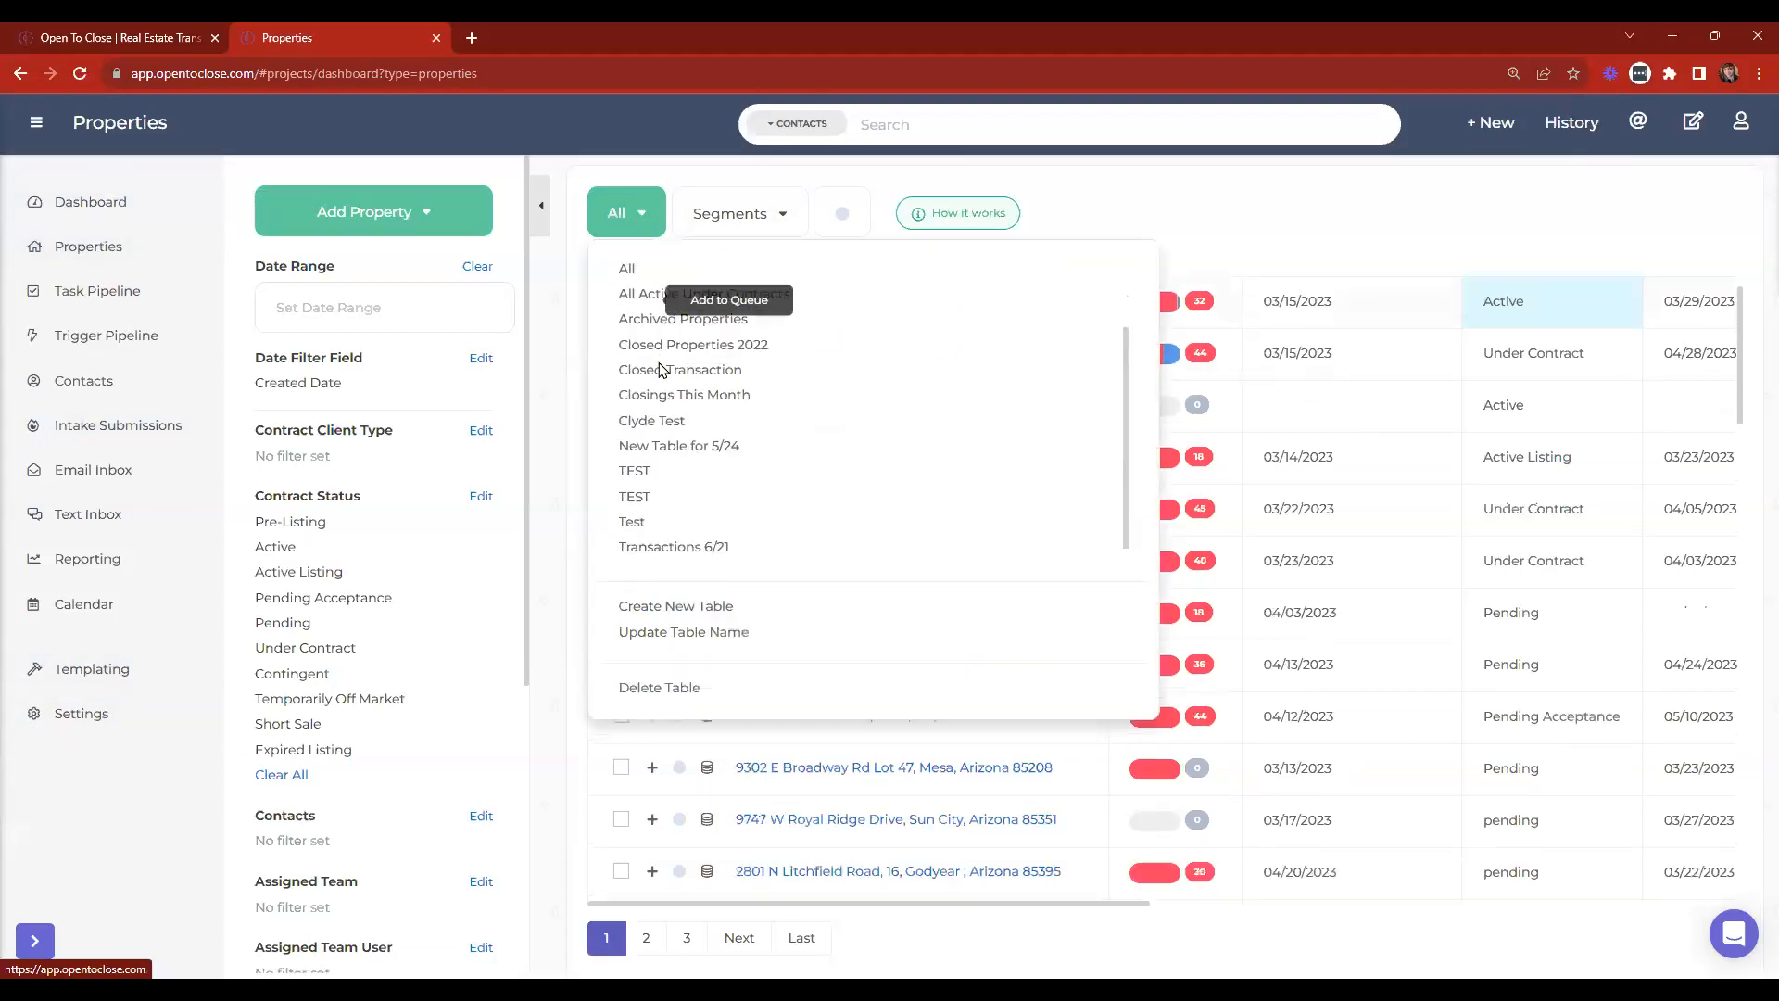
pyautogui.click(700, 549)
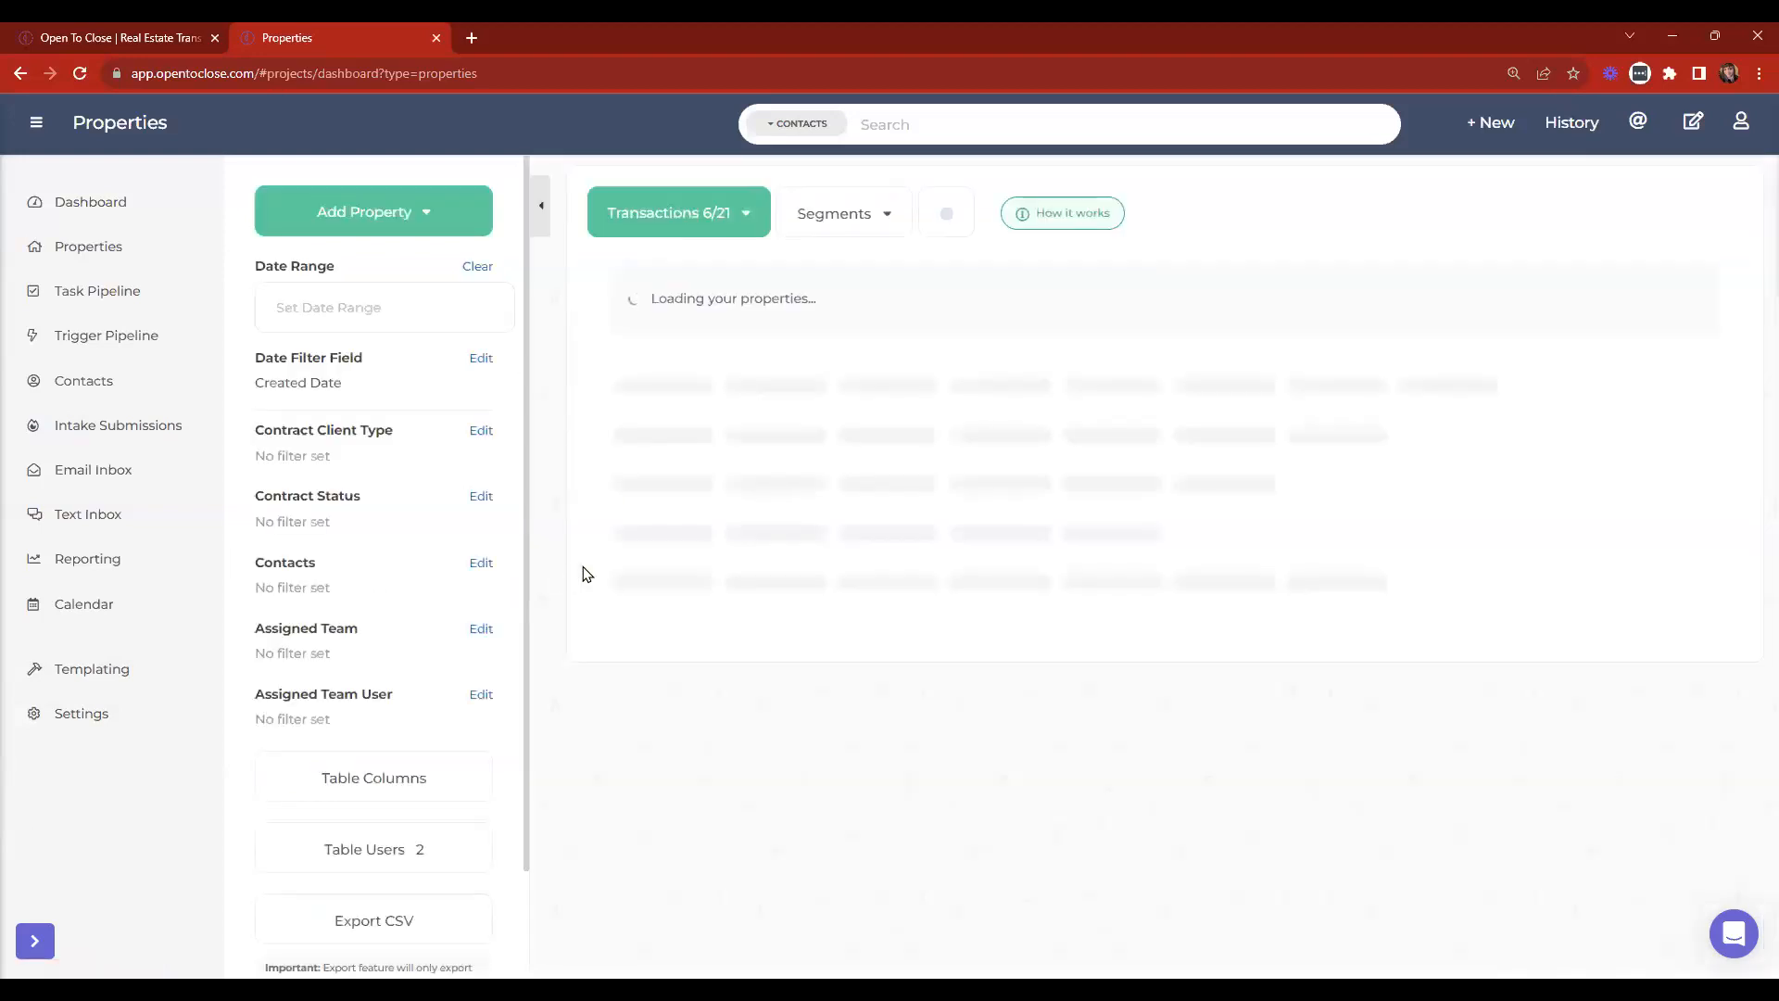
# Add Total Commission Flat Fee as the first field column of the Transactions 6/21 table and highlight the Turlock webinar property's cell green.
pyautogui.click(368, 795)
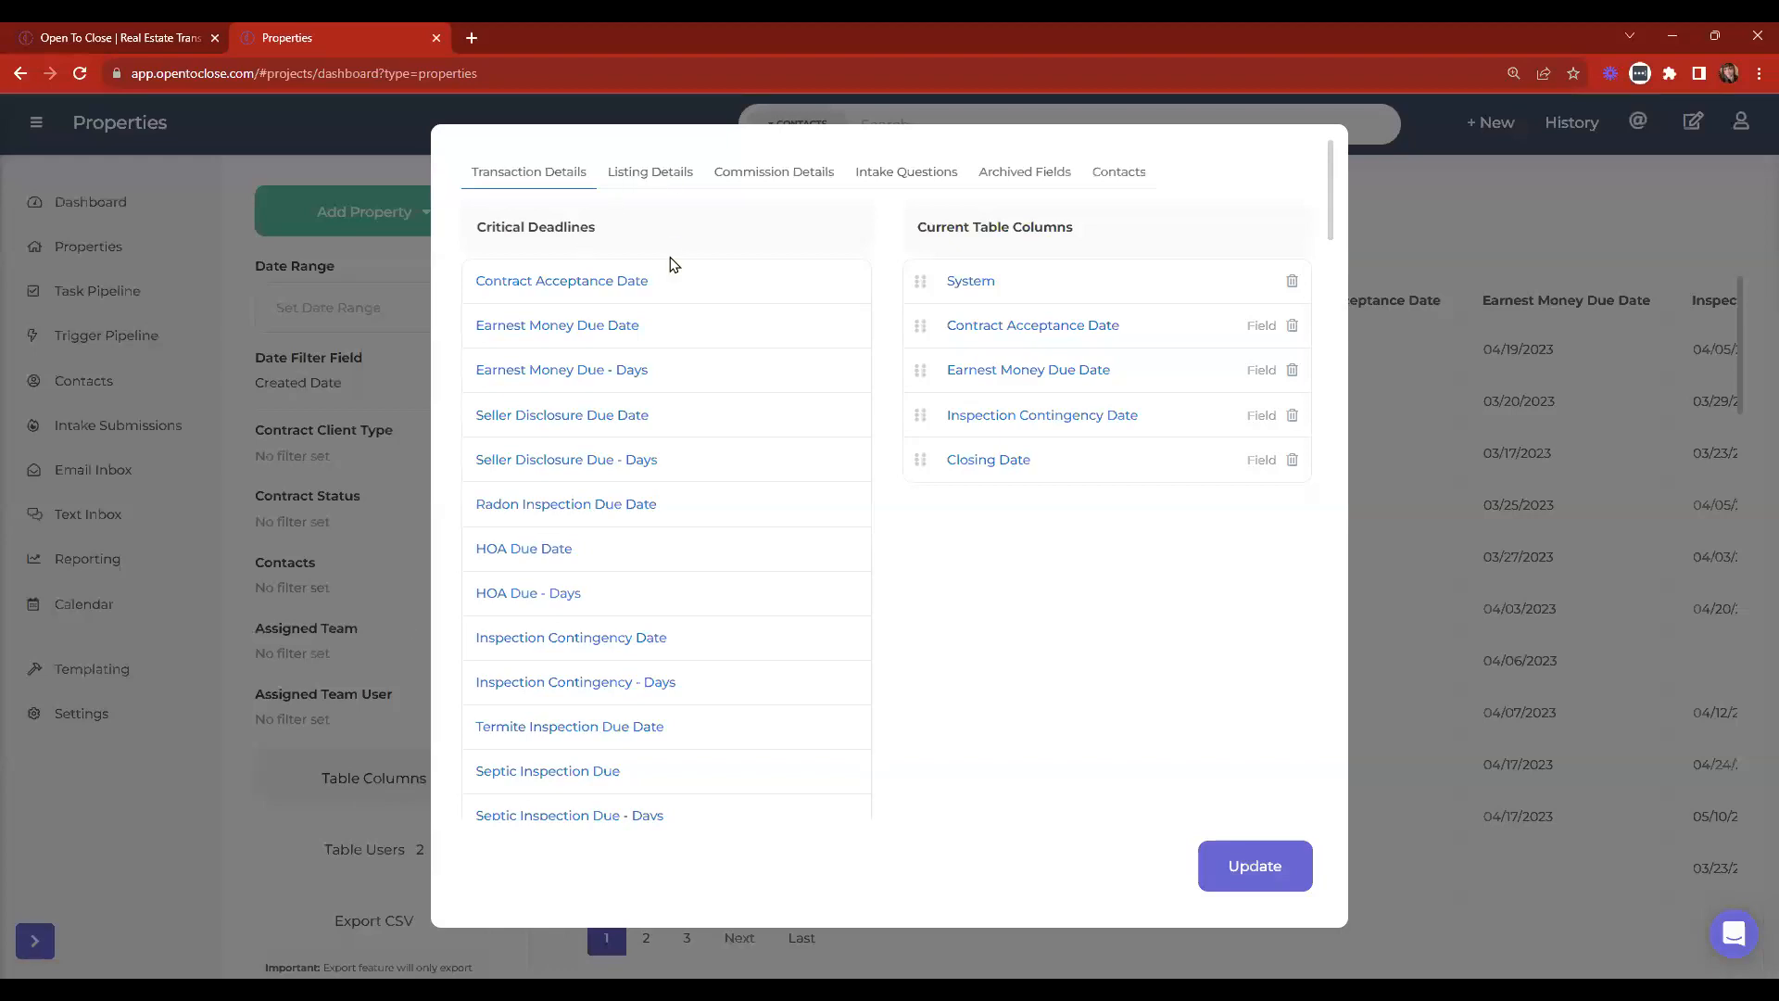
pyautogui.click(747, 175)
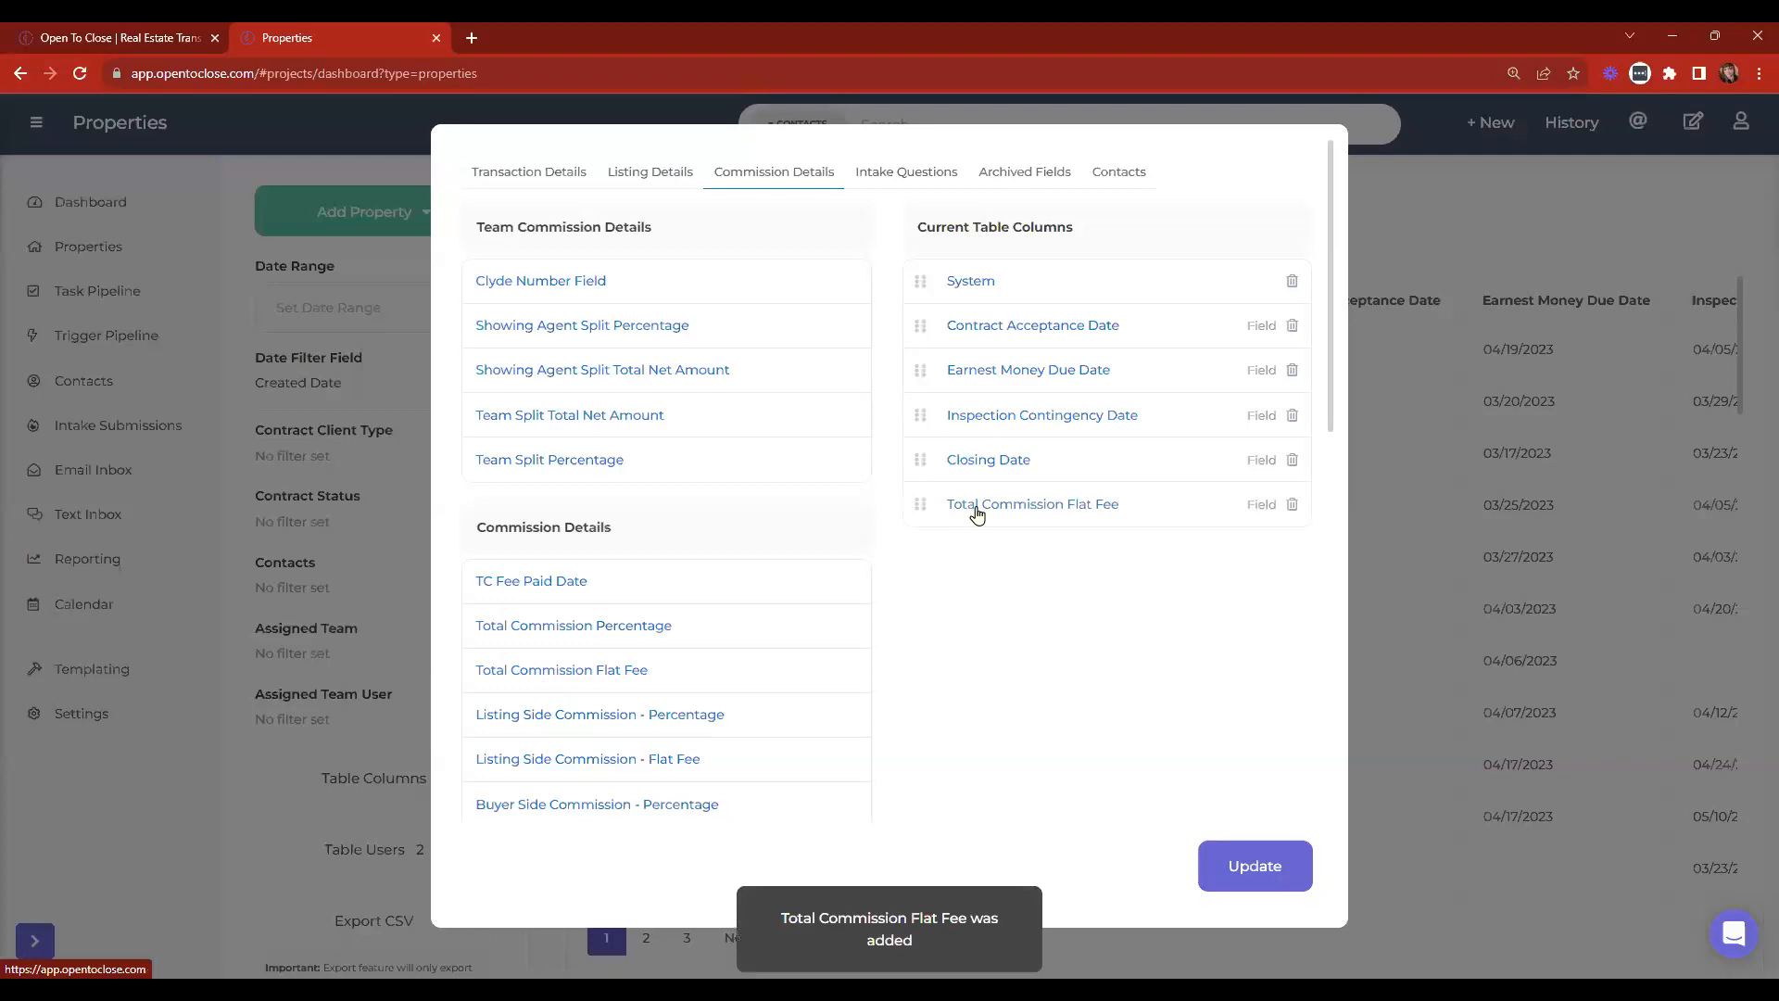
pyautogui.moveTo(922, 495); pyautogui.dragTo(1002, 282)
pyautogui.click(1253, 865)
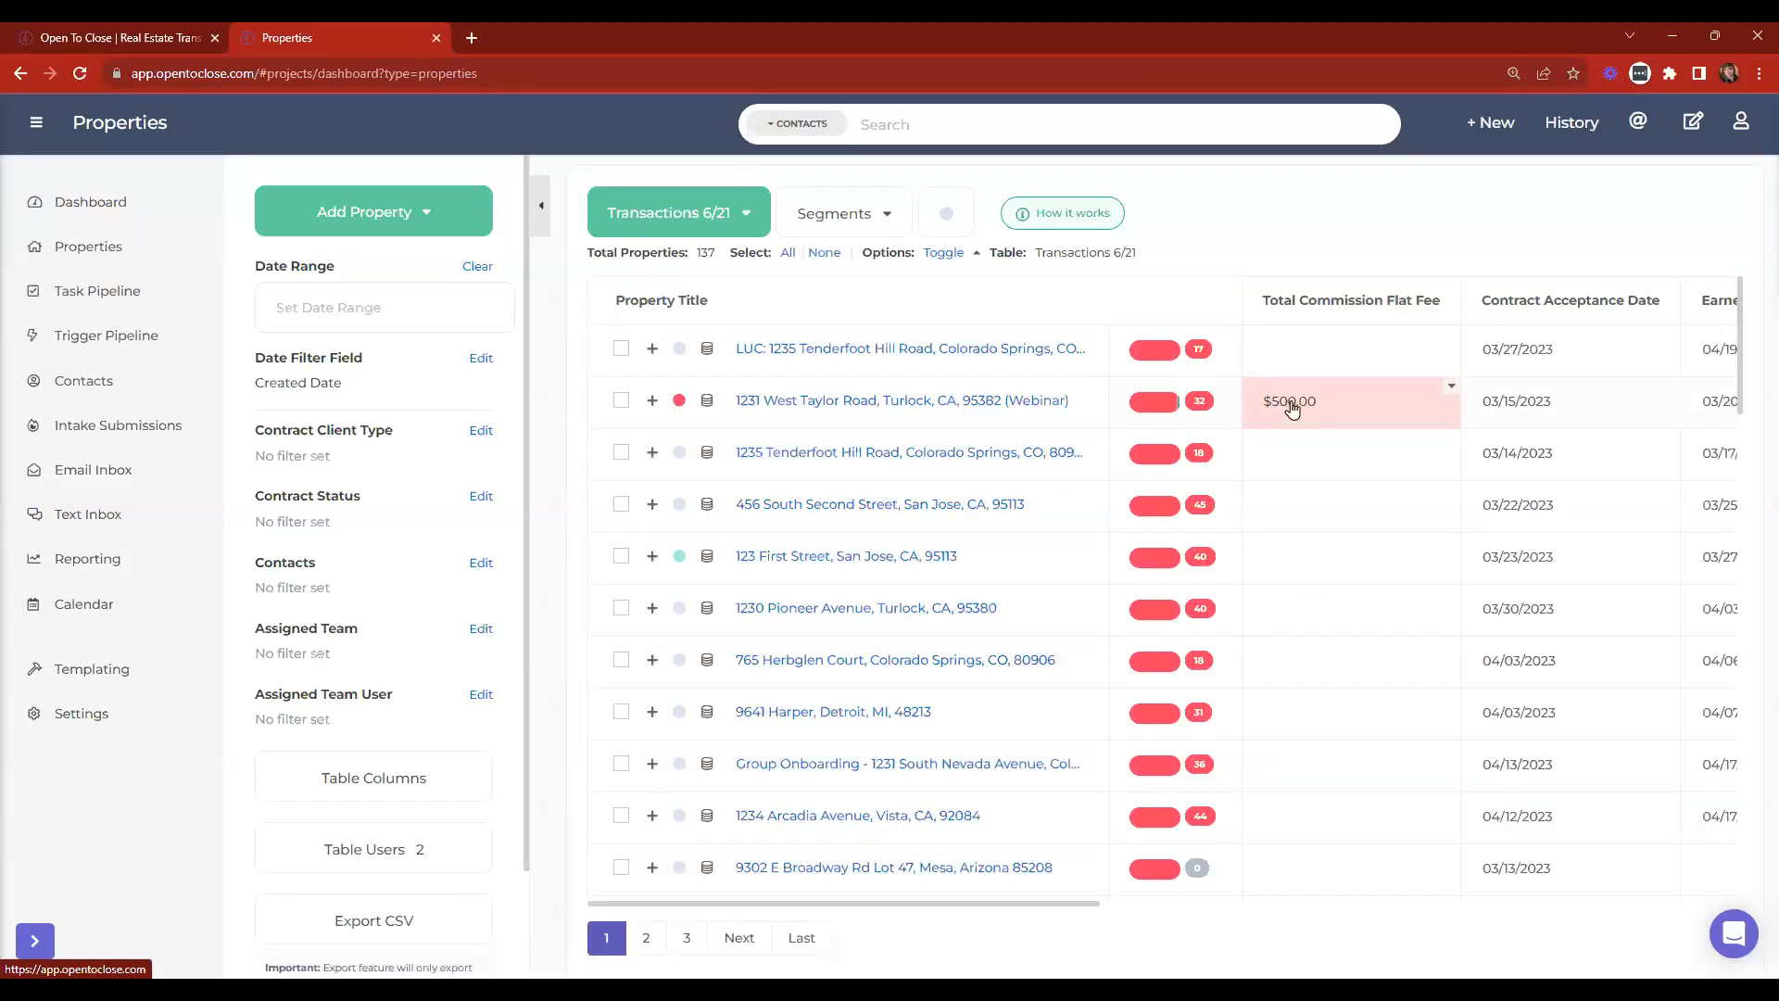
pyautogui.click(1453, 396)
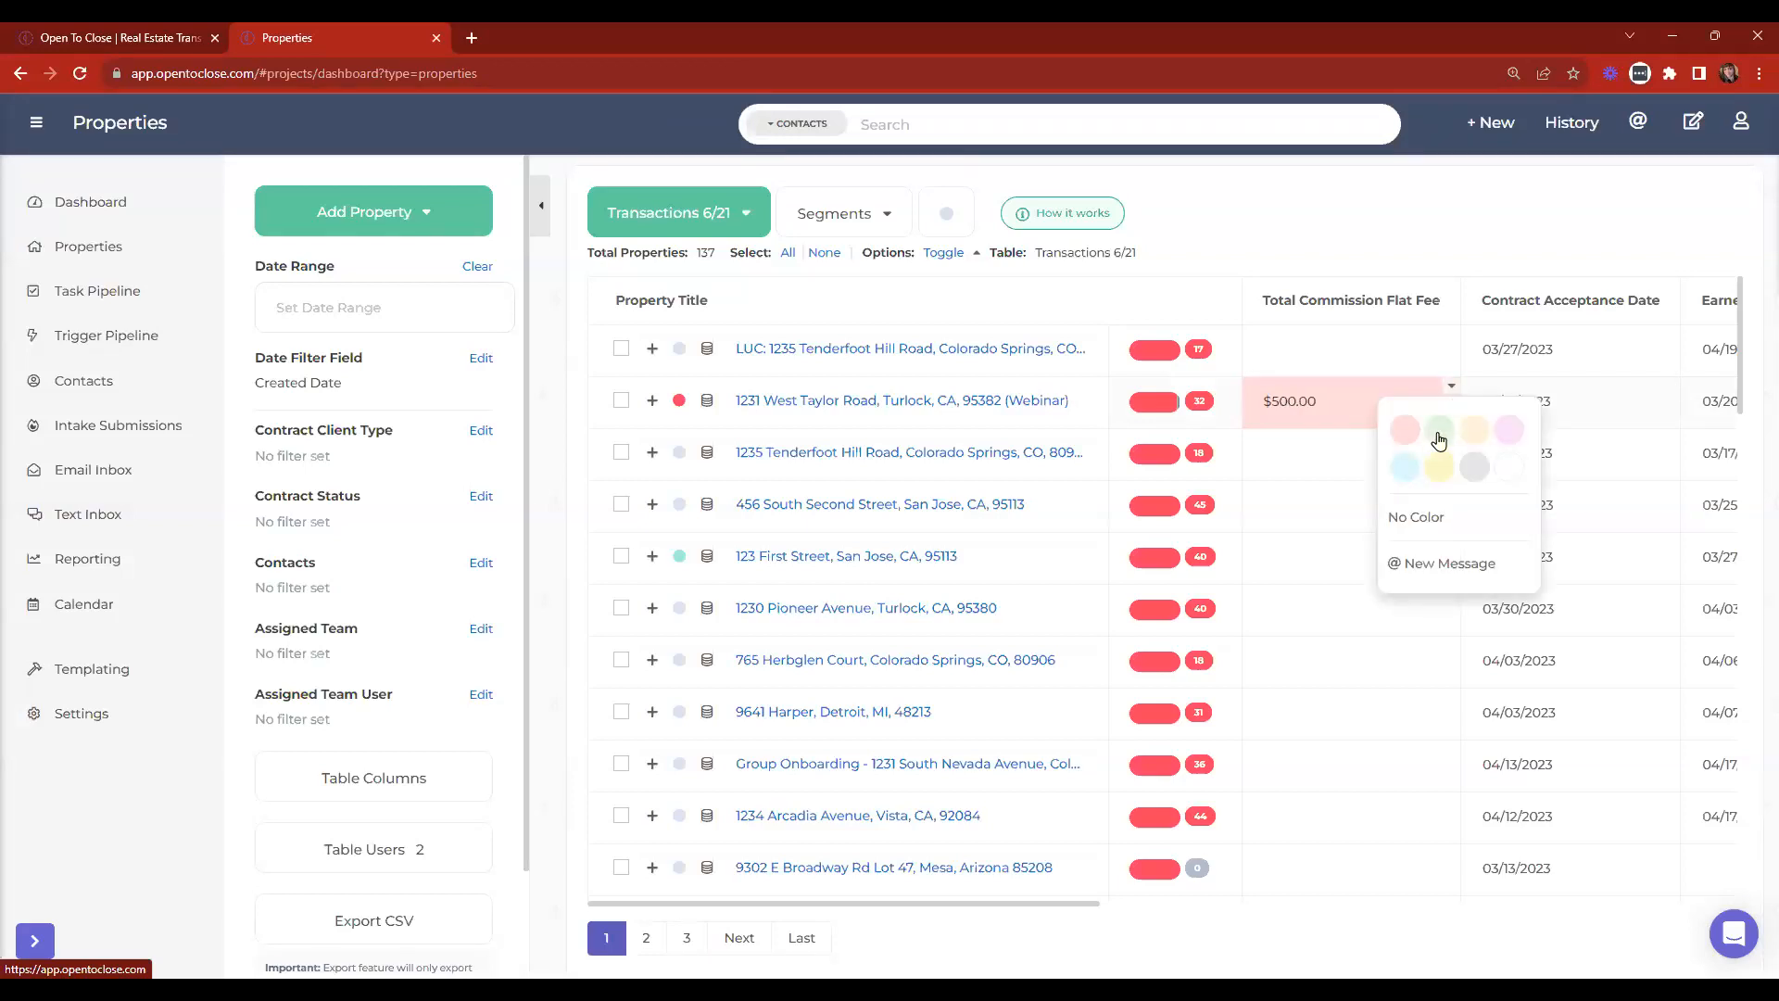
pyautogui.click(1438, 442)
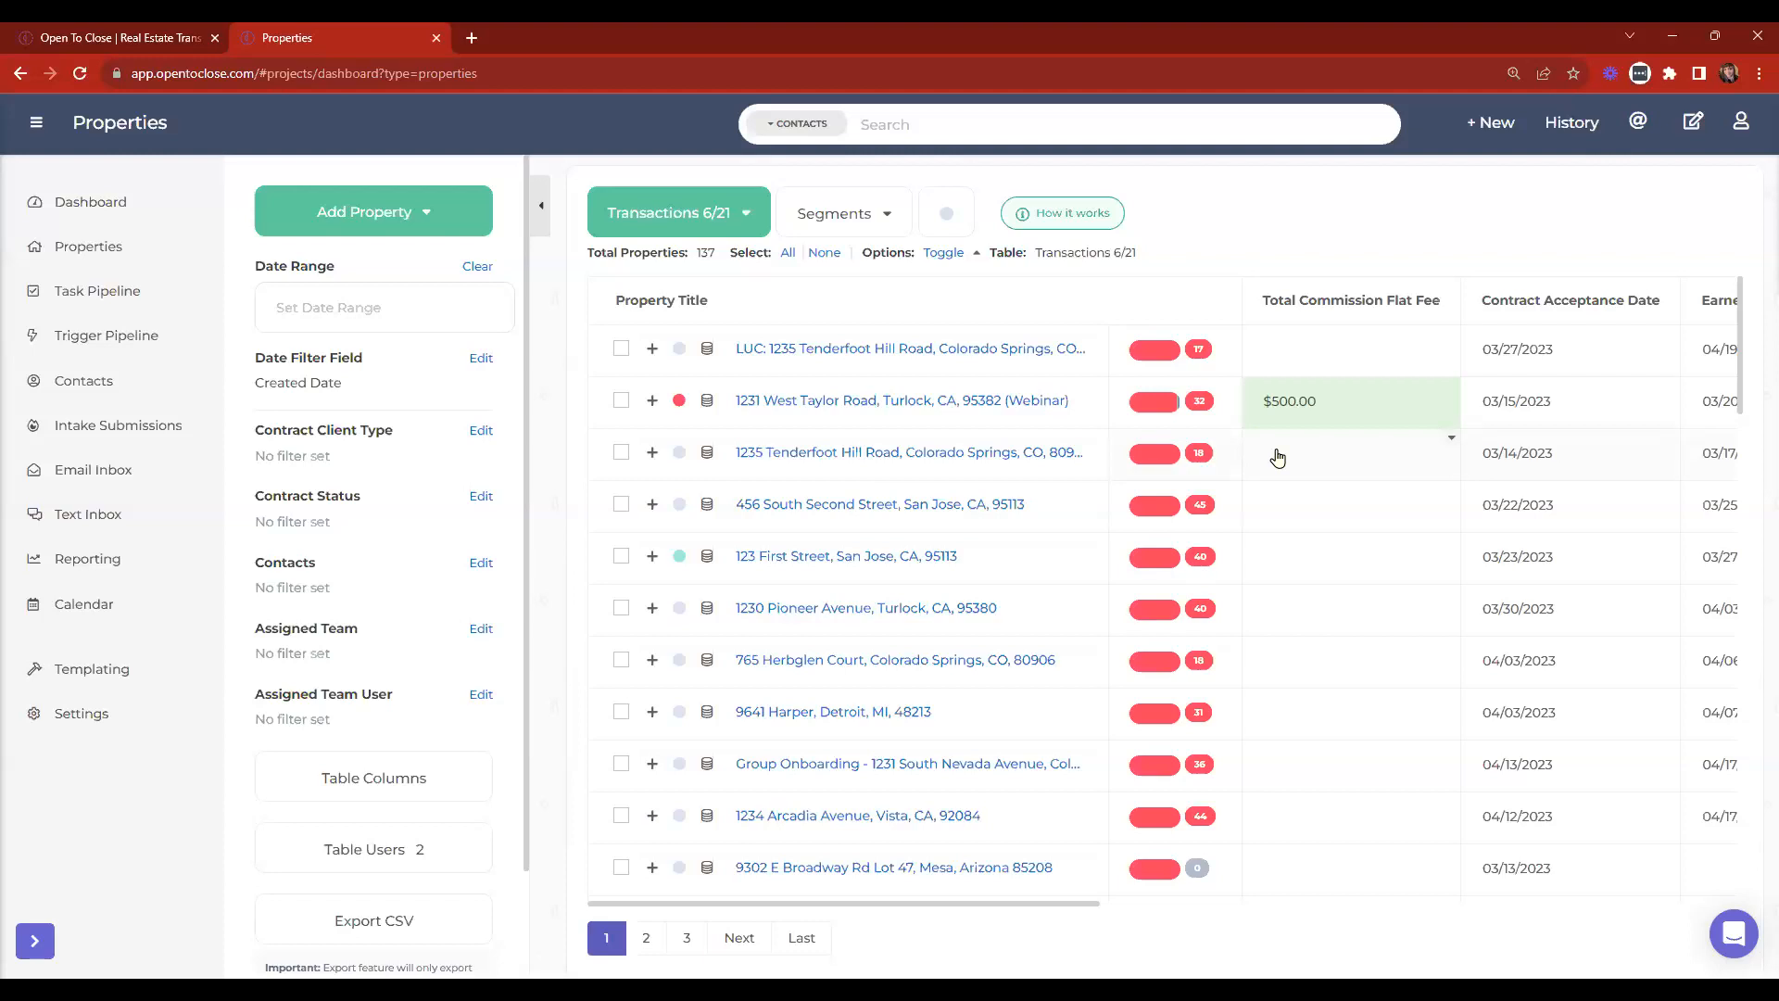
# Open the reporting dashboard.
pyautogui.click(87, 567)
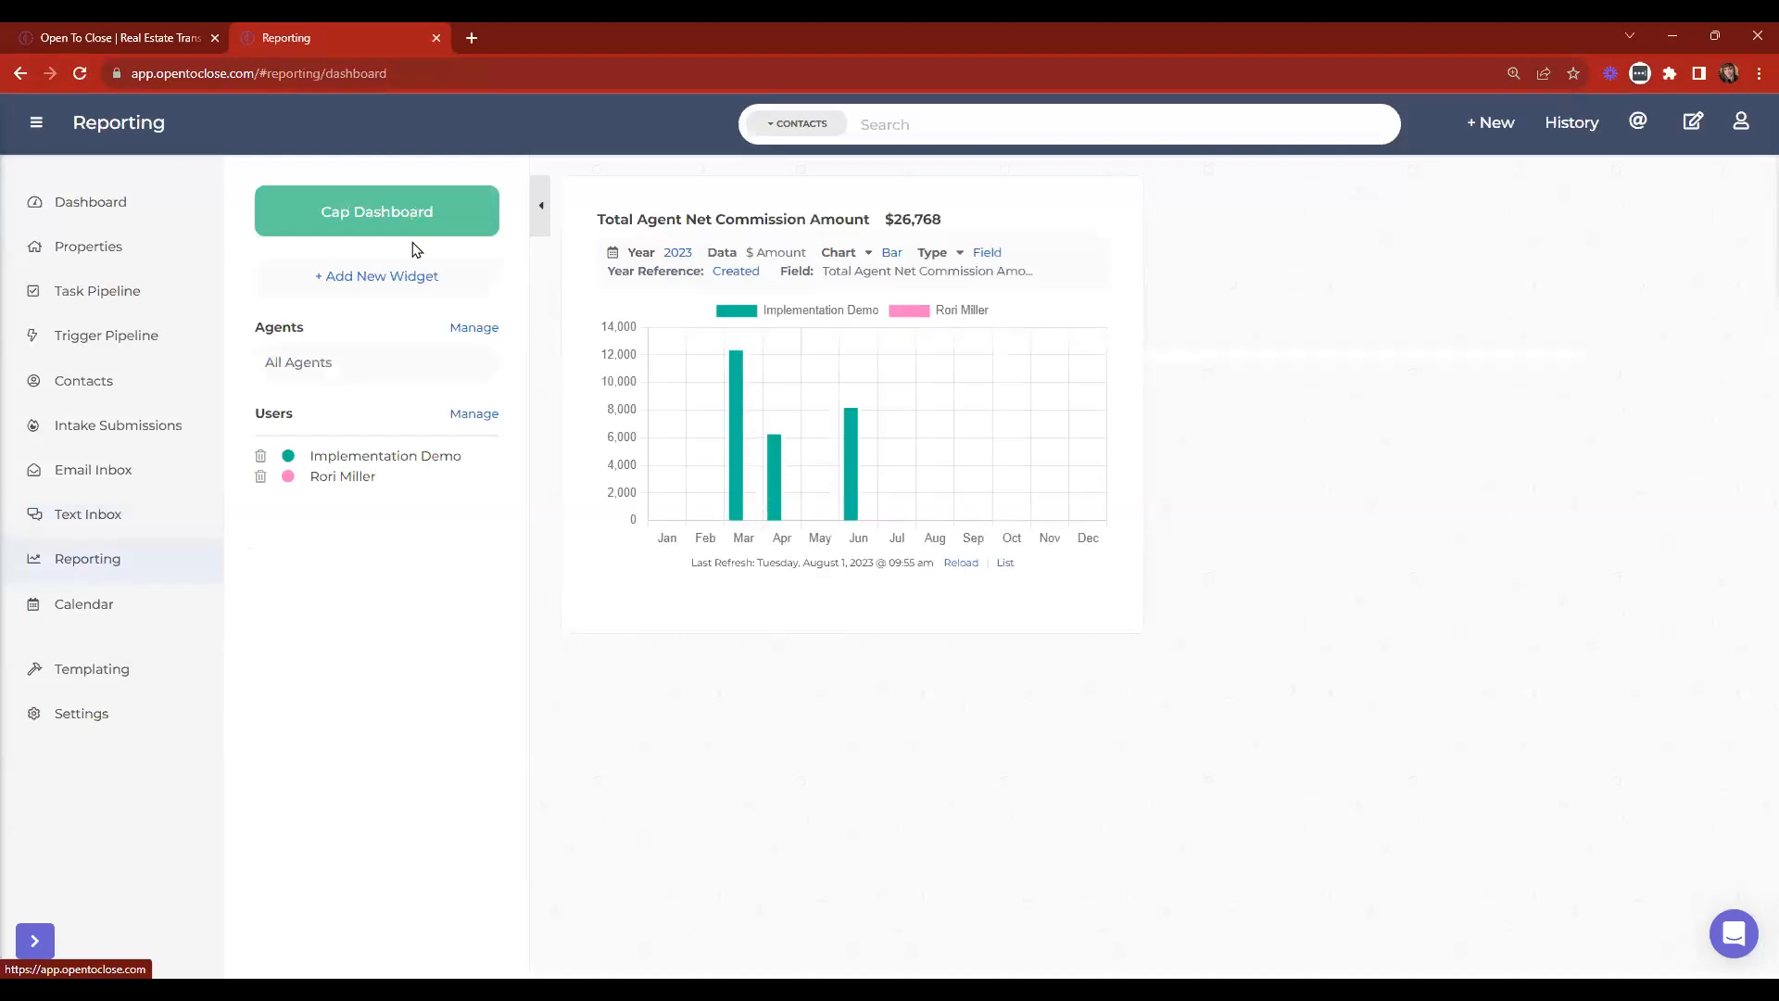
pyautogui.click(373, 216)
pyautogui.scroll(-2, 357, 516)
pyautogui.click(315, 542)
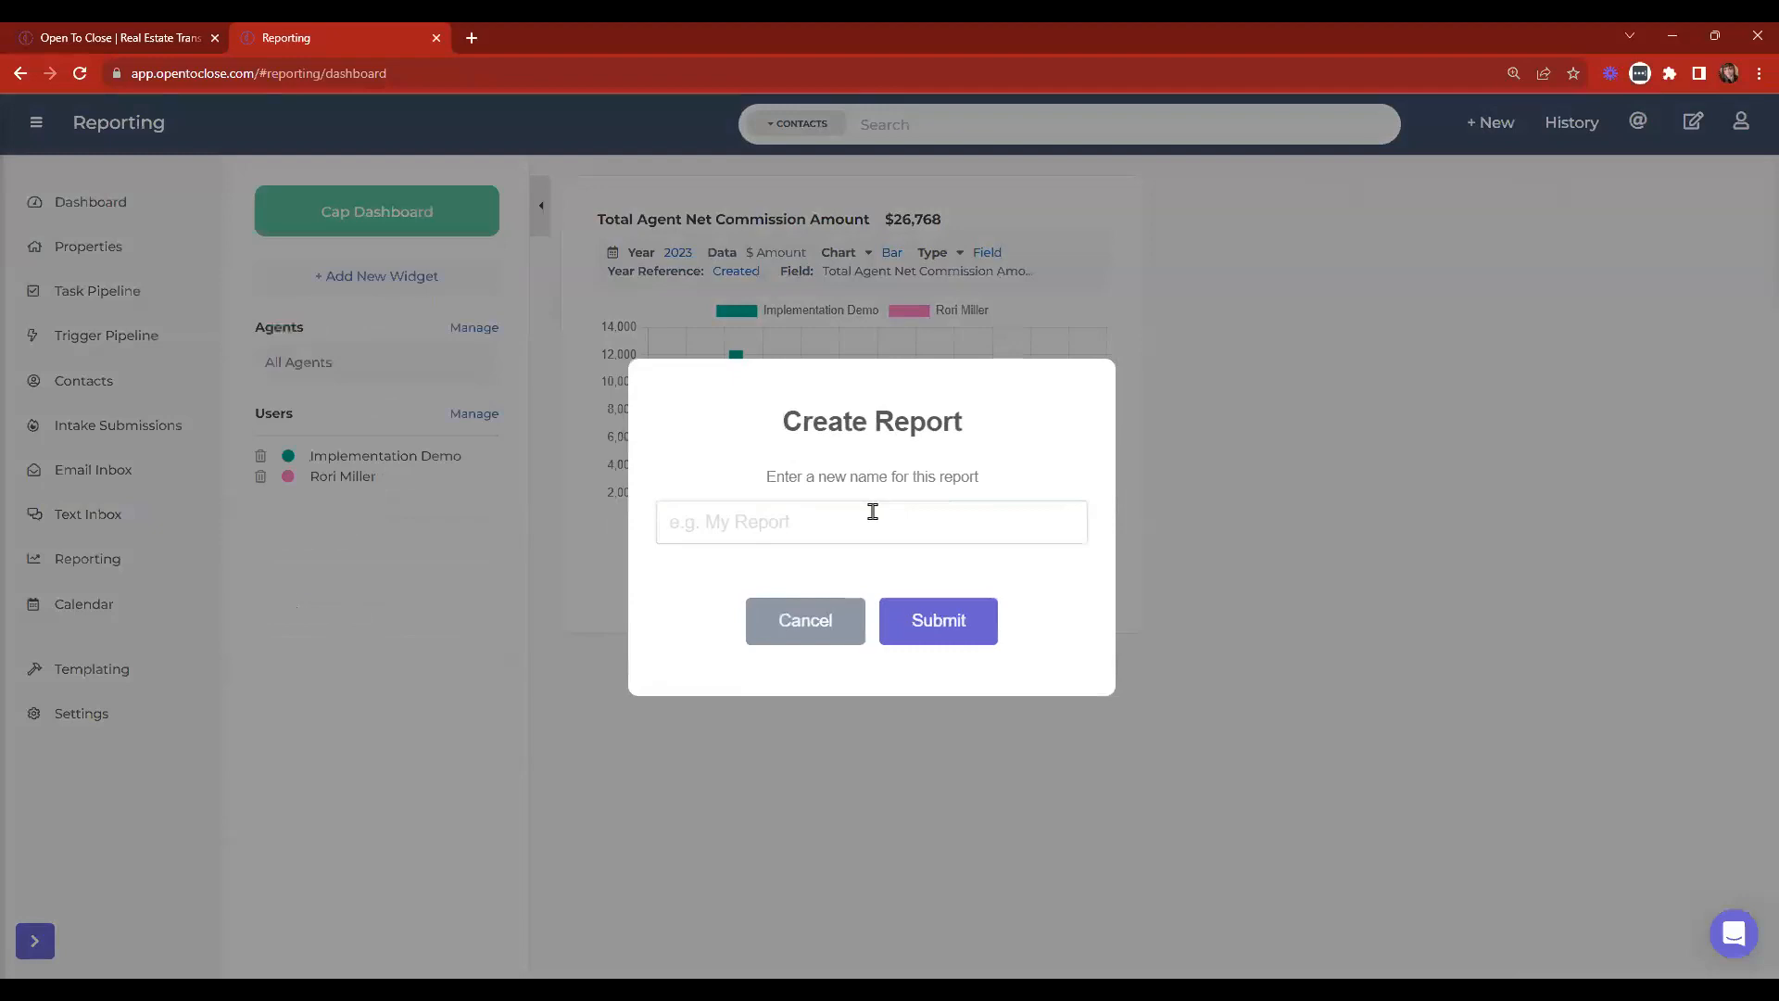
pyautogui.click(804, 630)
# Switch to the existing report dated 7/26 and delete all three of its widgets.
pyautogui.click(342, 230)
pyautogui.click(367, 478)
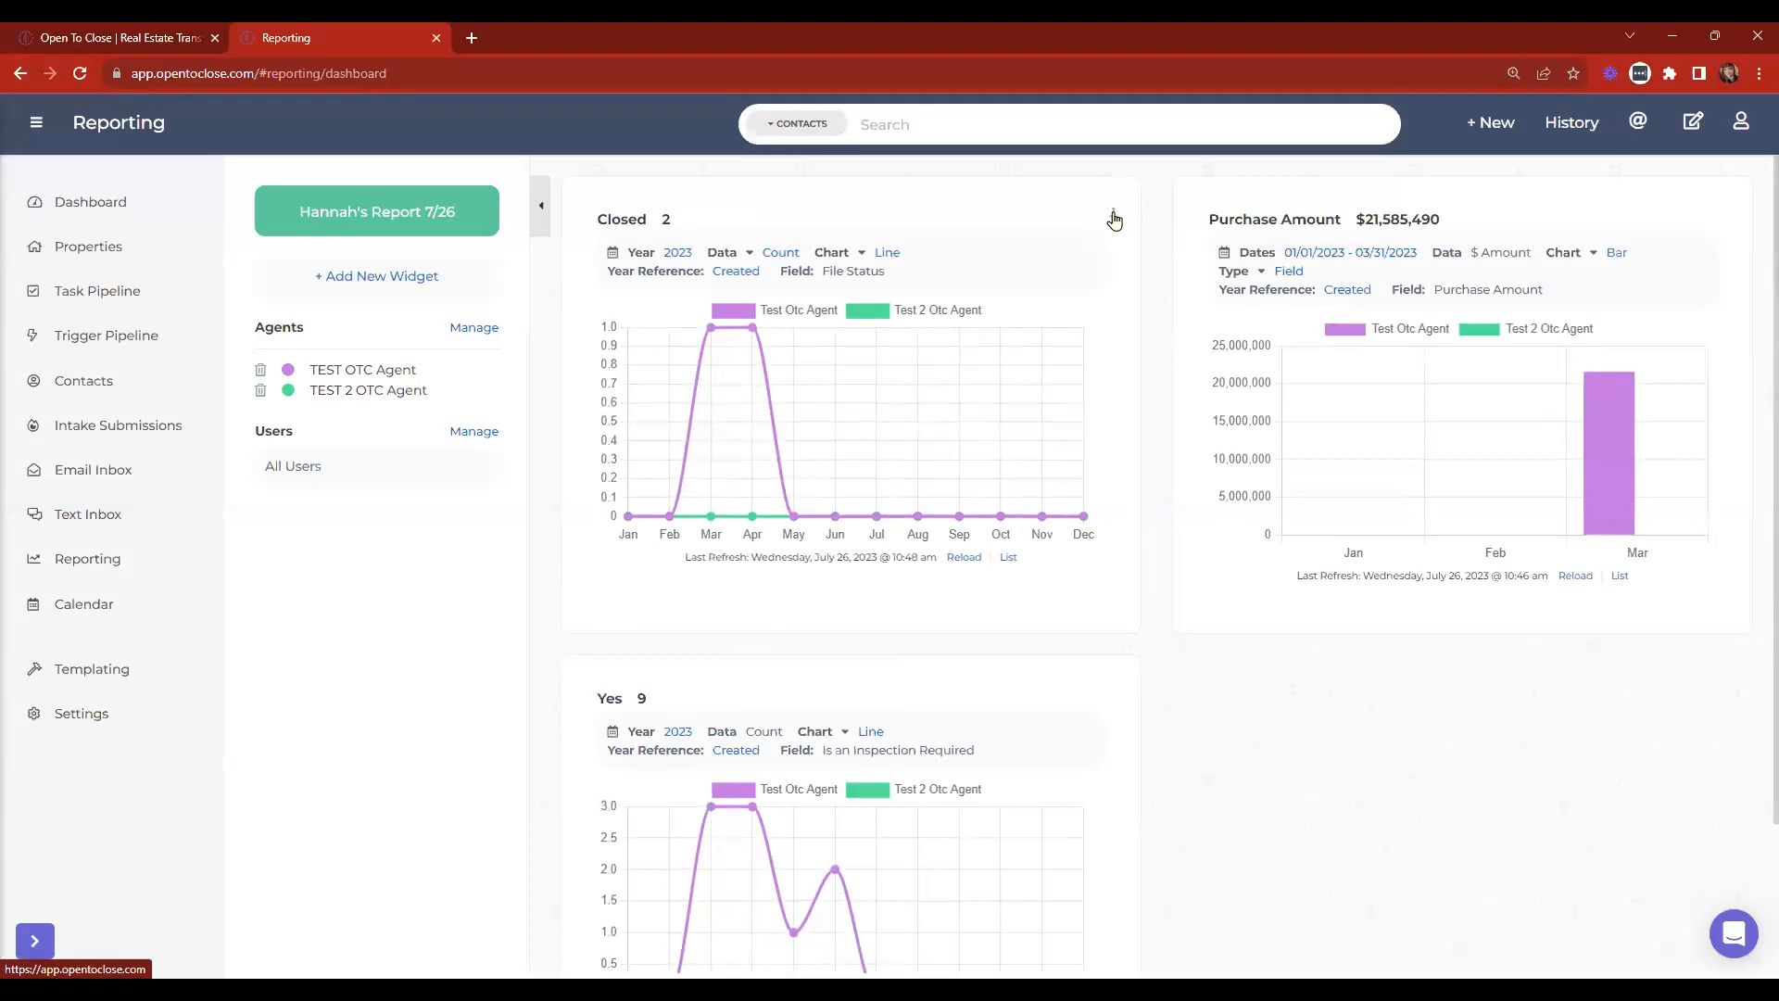
pyautogui.click(1113, 219)
pyautogui.click(1115, 219)
pyautogui.click(1115, 218)
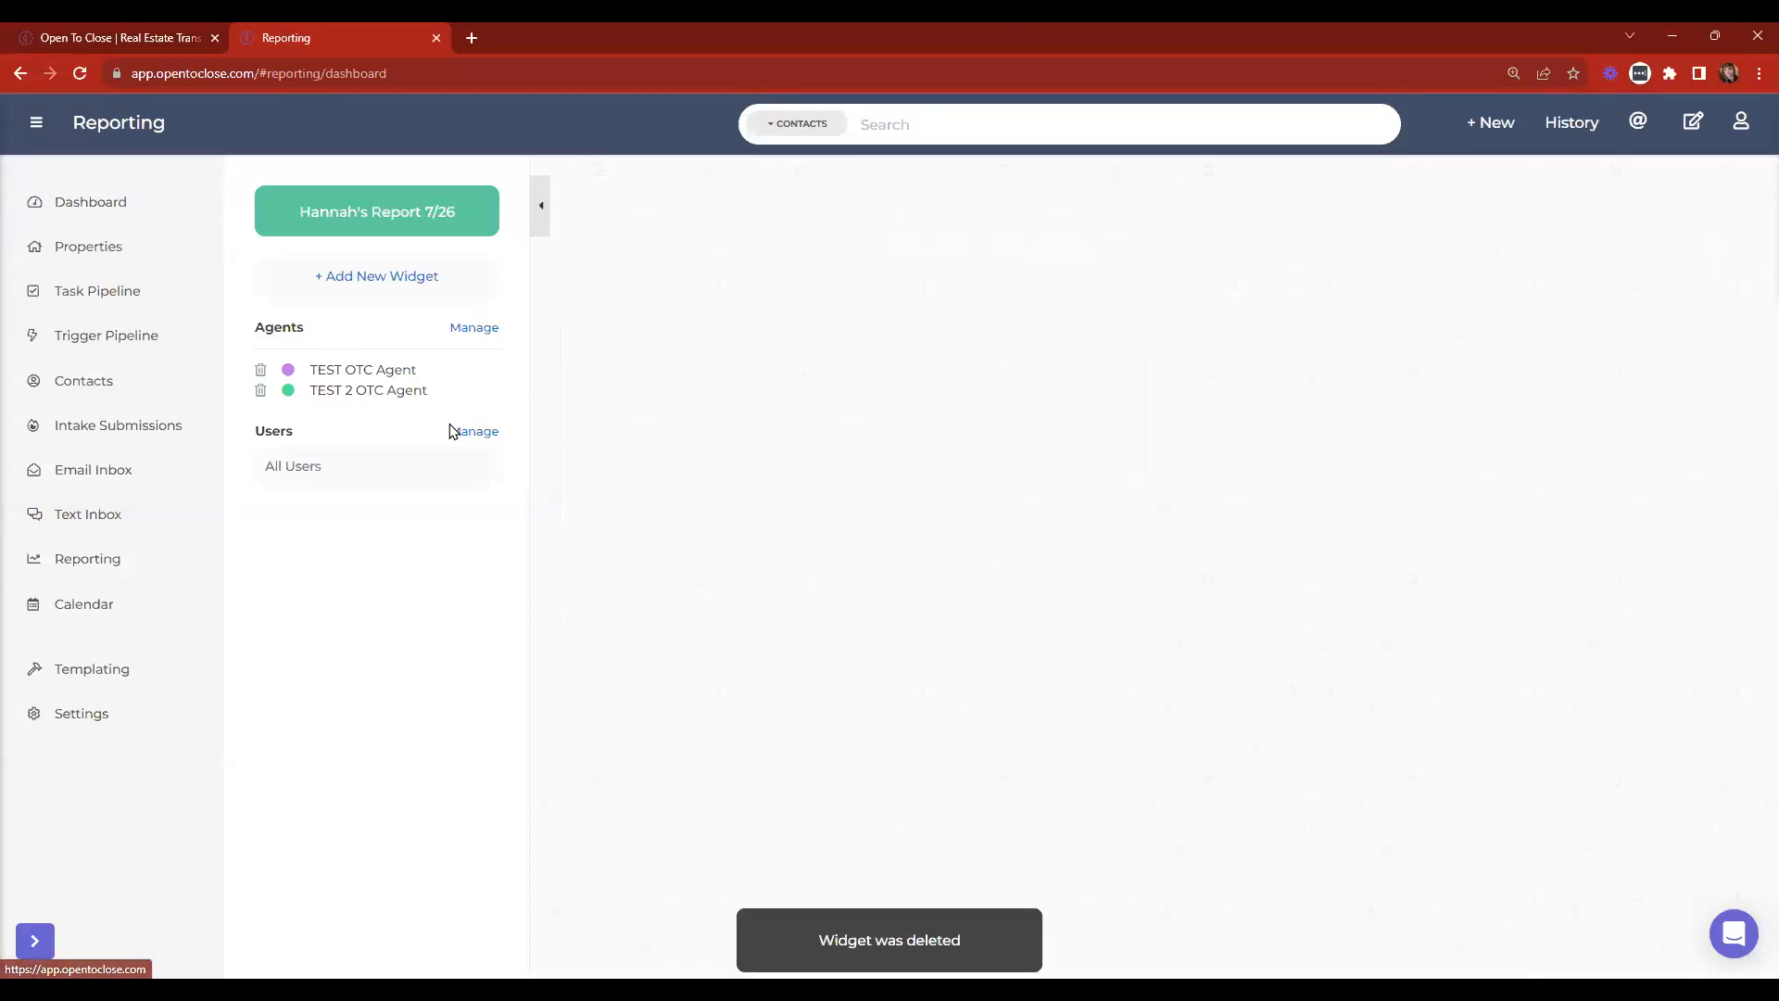
# Add both available users to the report's user selection and close the user chooser.
pyautogui.click(474, 431)
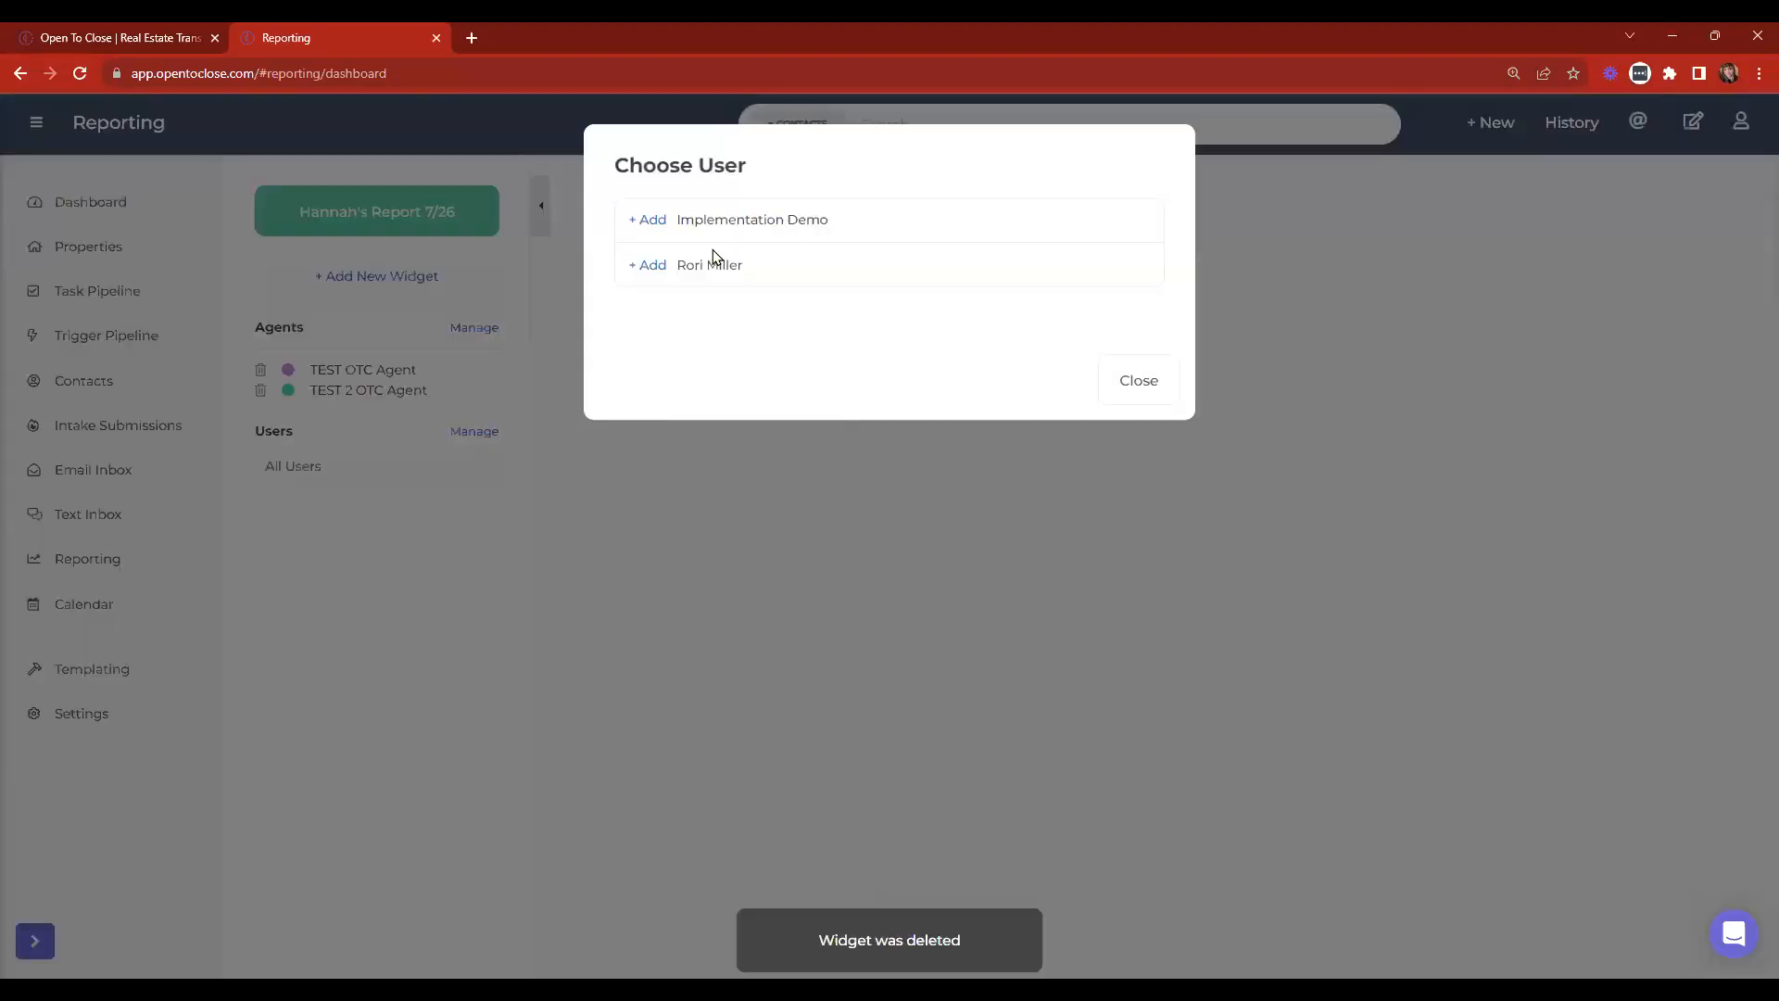
pyautogui.click(646, 220)
pyautogui.click(647, 265)
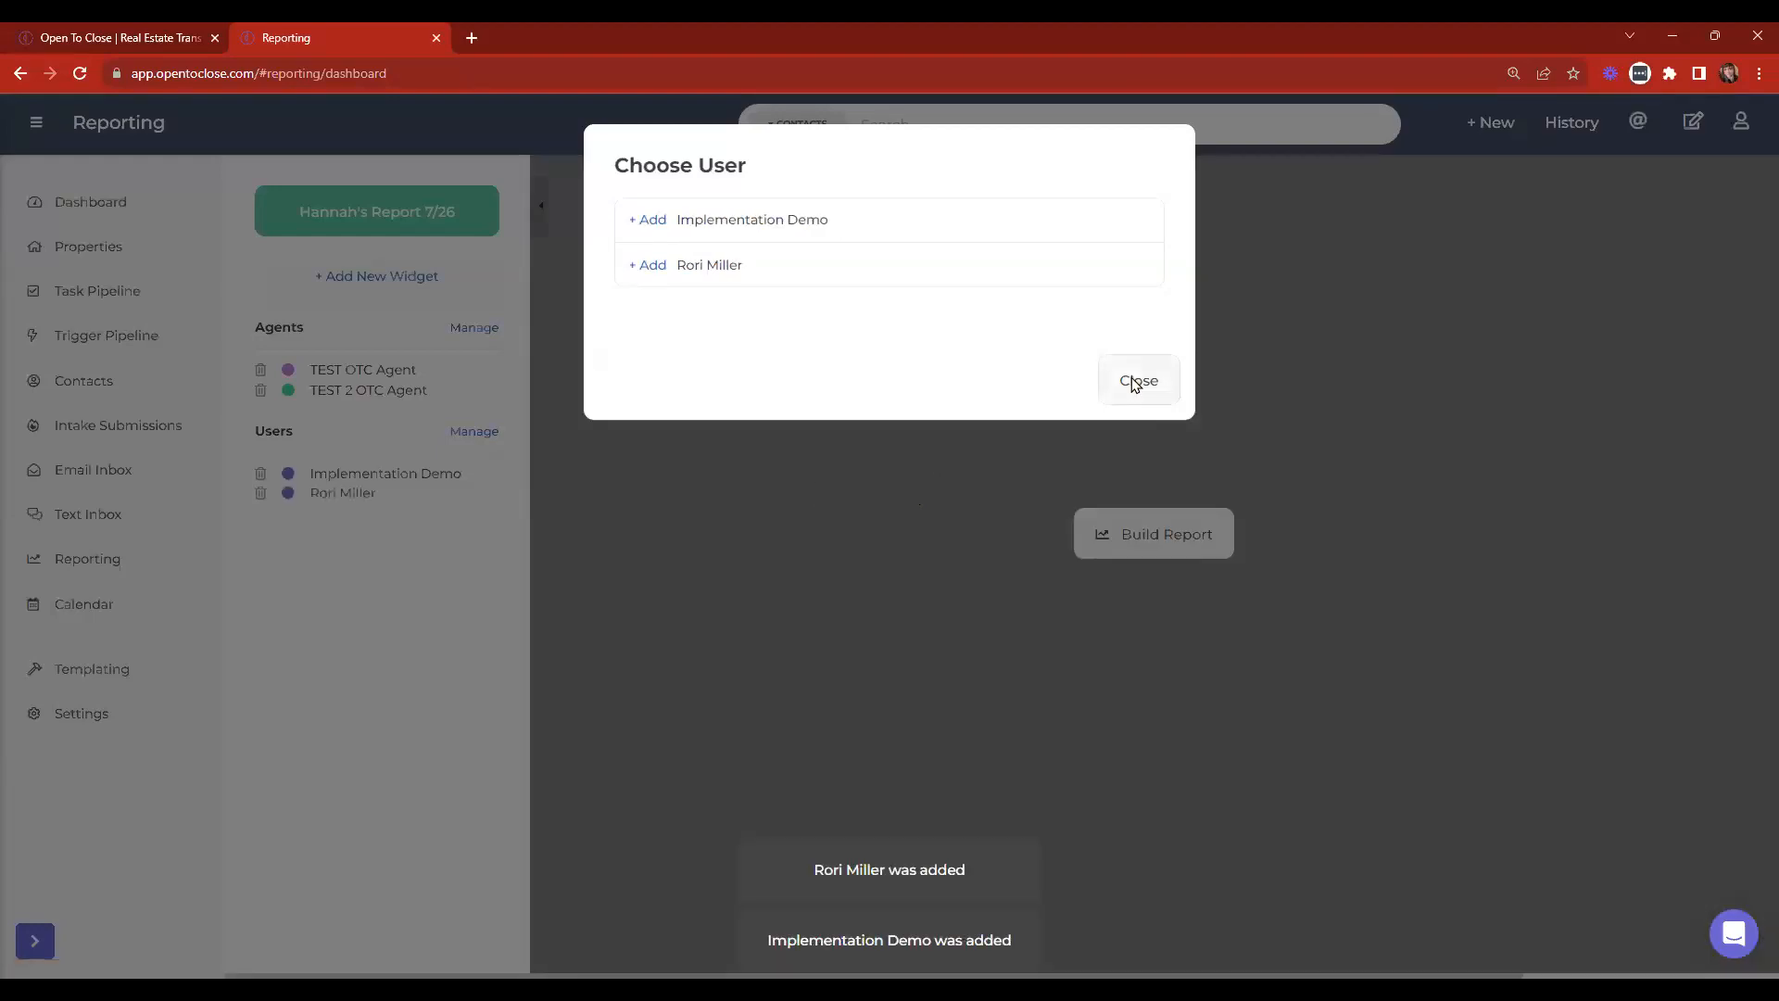
pyautogui.click(1136, 381)
# Find the commission fields by searching for "commi", add a Total Commission Flat Fee widget, and build the report.
pyautogui.click(368, 278)
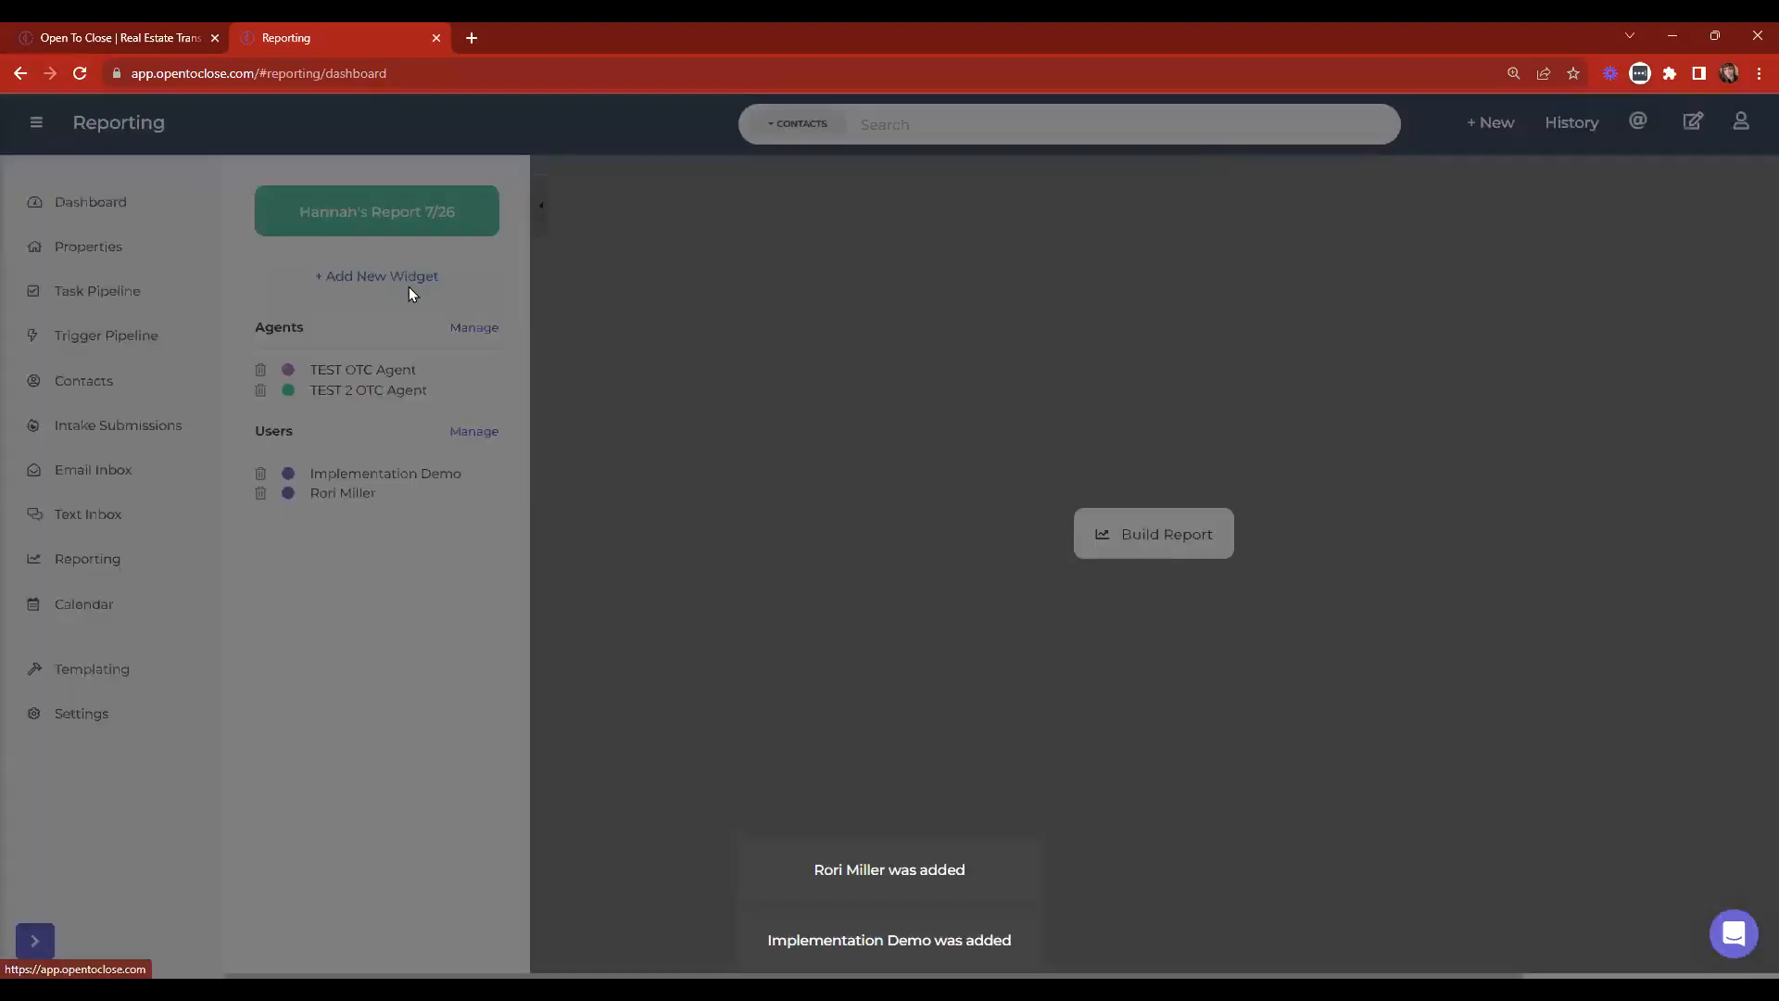
pyautogui.scroll(-3, 795, 338)
pyautogui.scroll(-15, 795, 336)
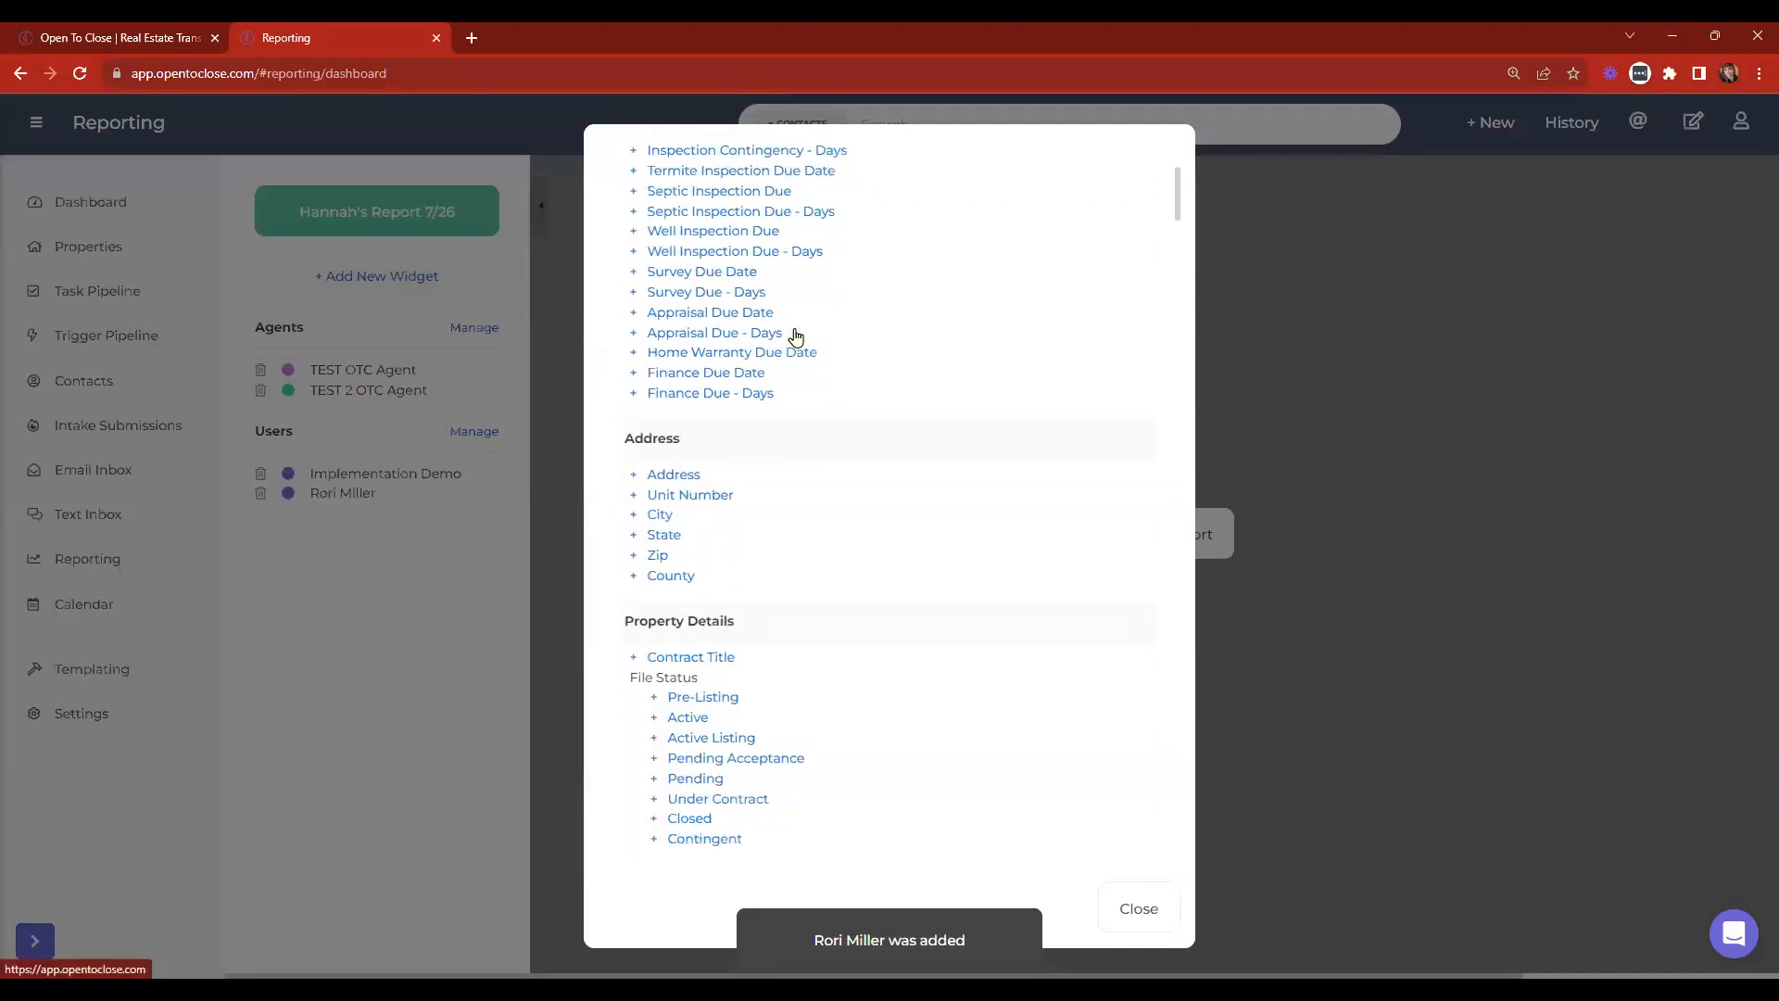
pyautogui.scroll(-15, 795, 337)
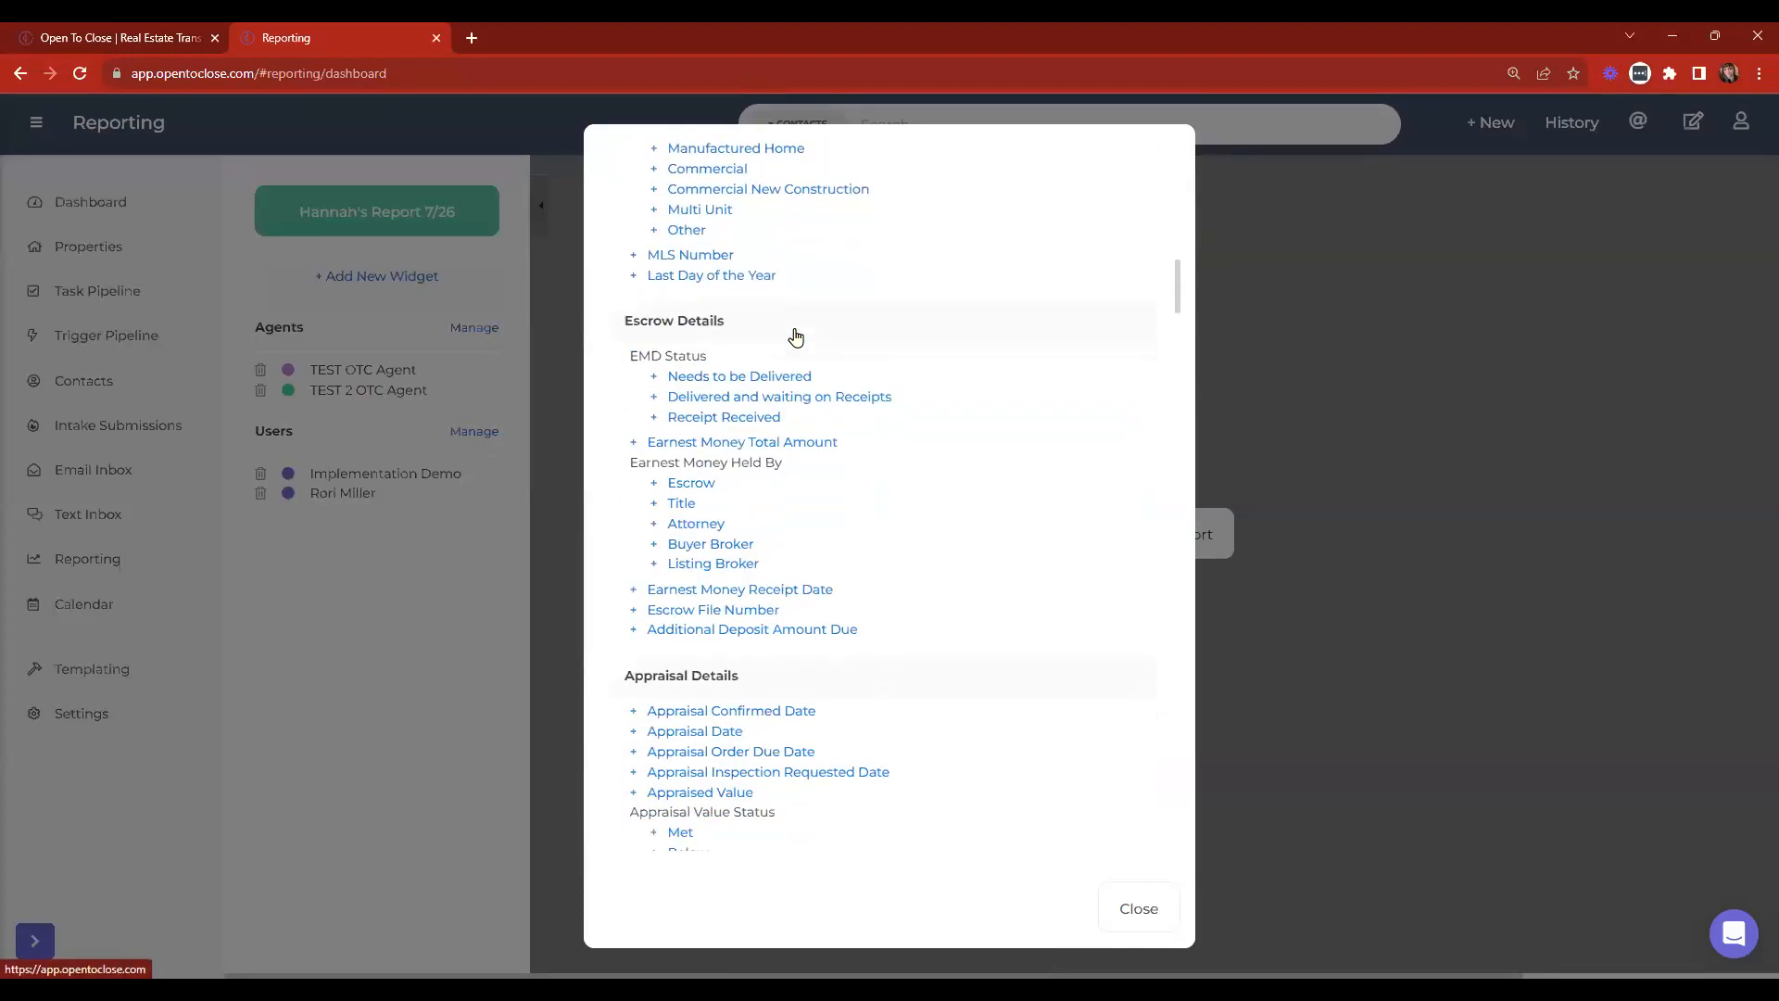
pyautogui.scroll(-5, 795, 336)
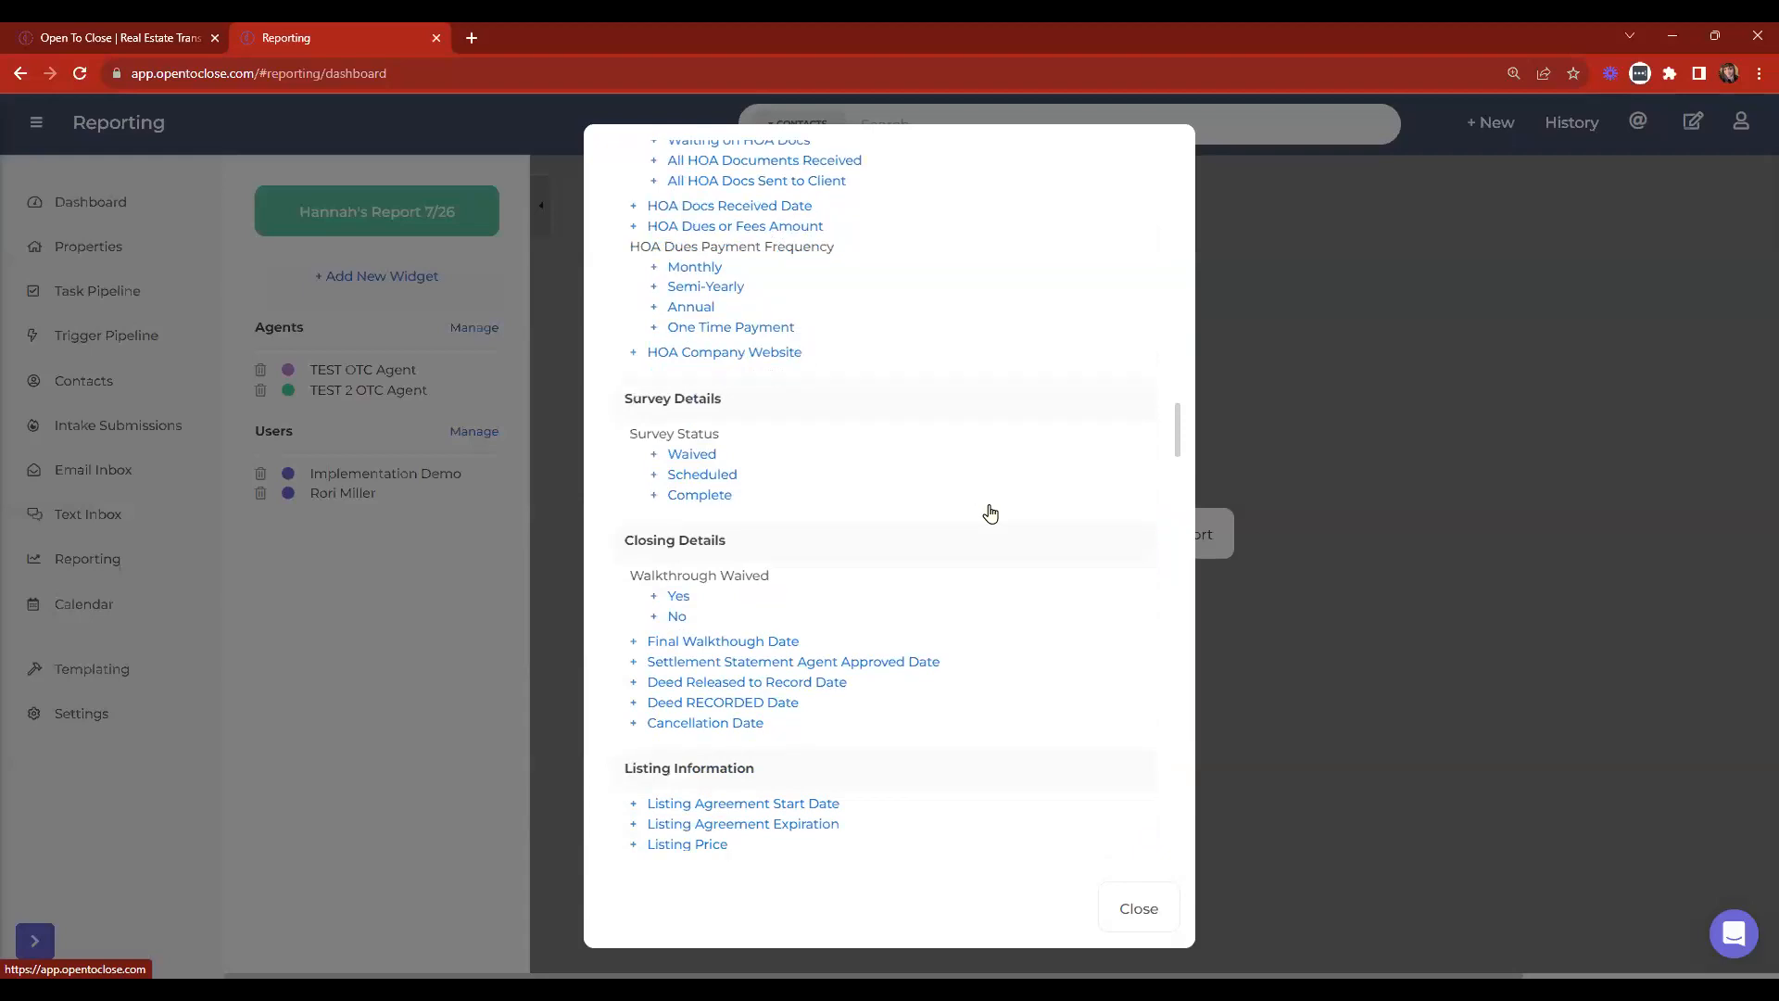
pyautogui.hotkey('ctrl', 'f')
pyautogui.write('comi')
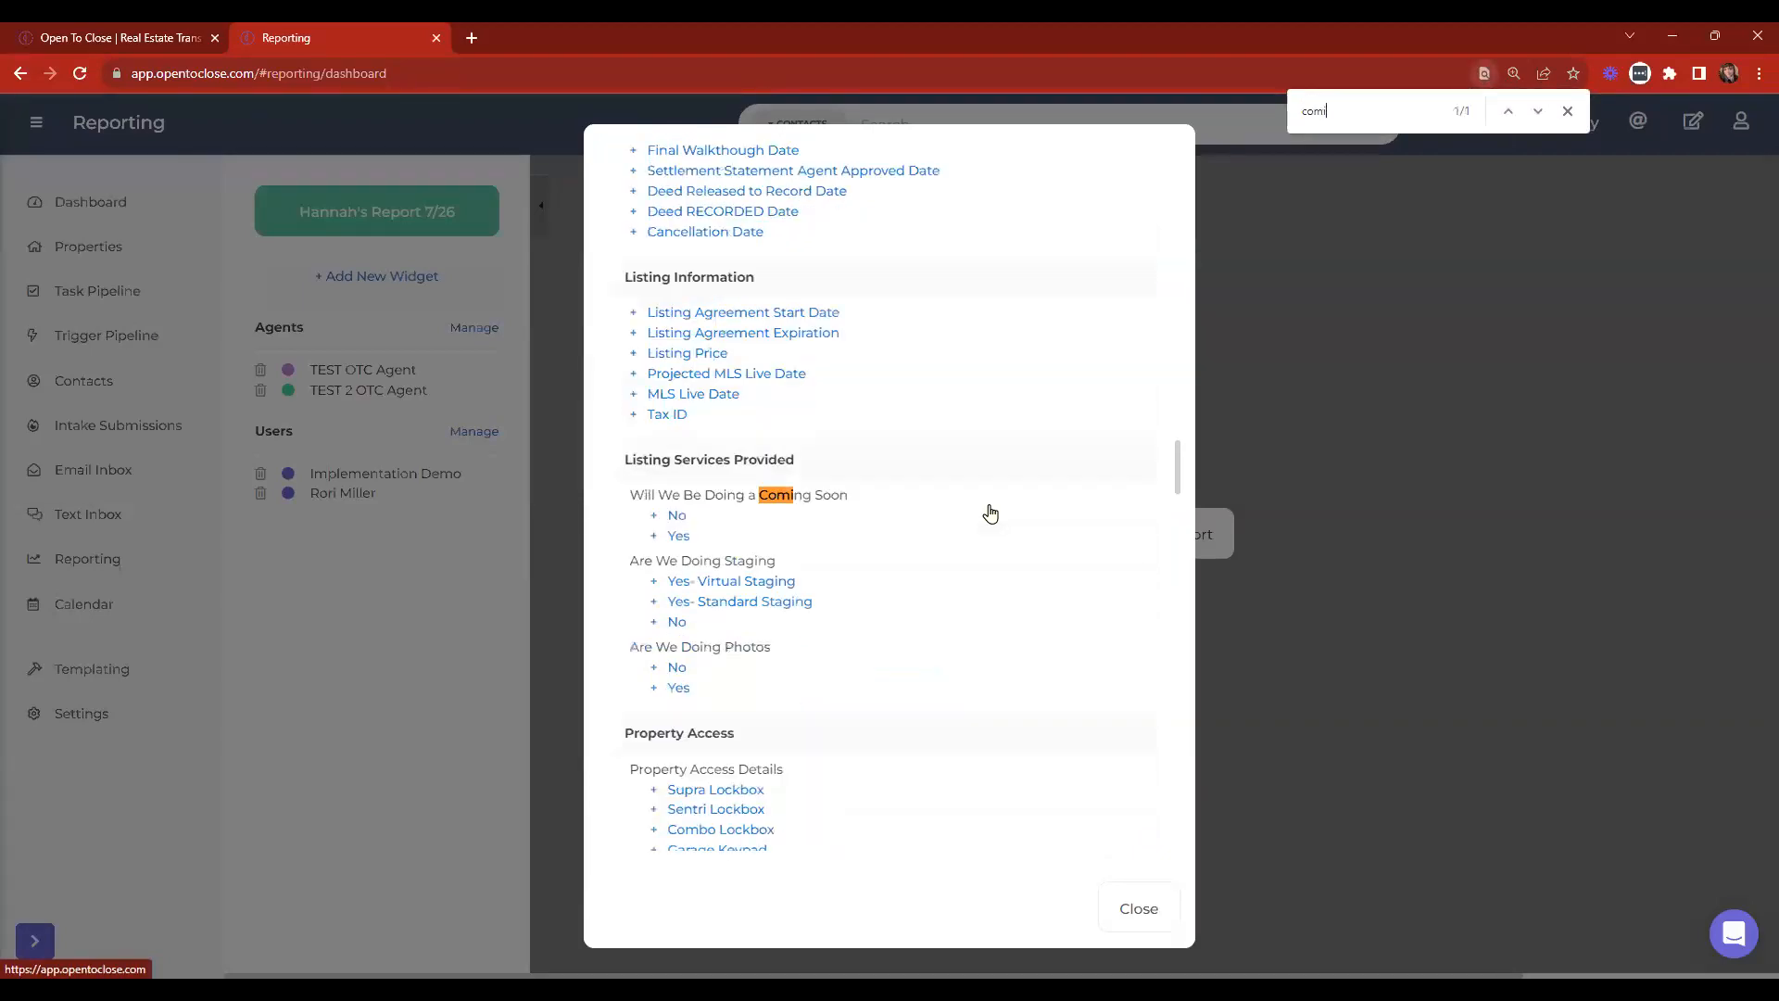
pyautogui.press('BackSpace')
pyautogui.write('mi')
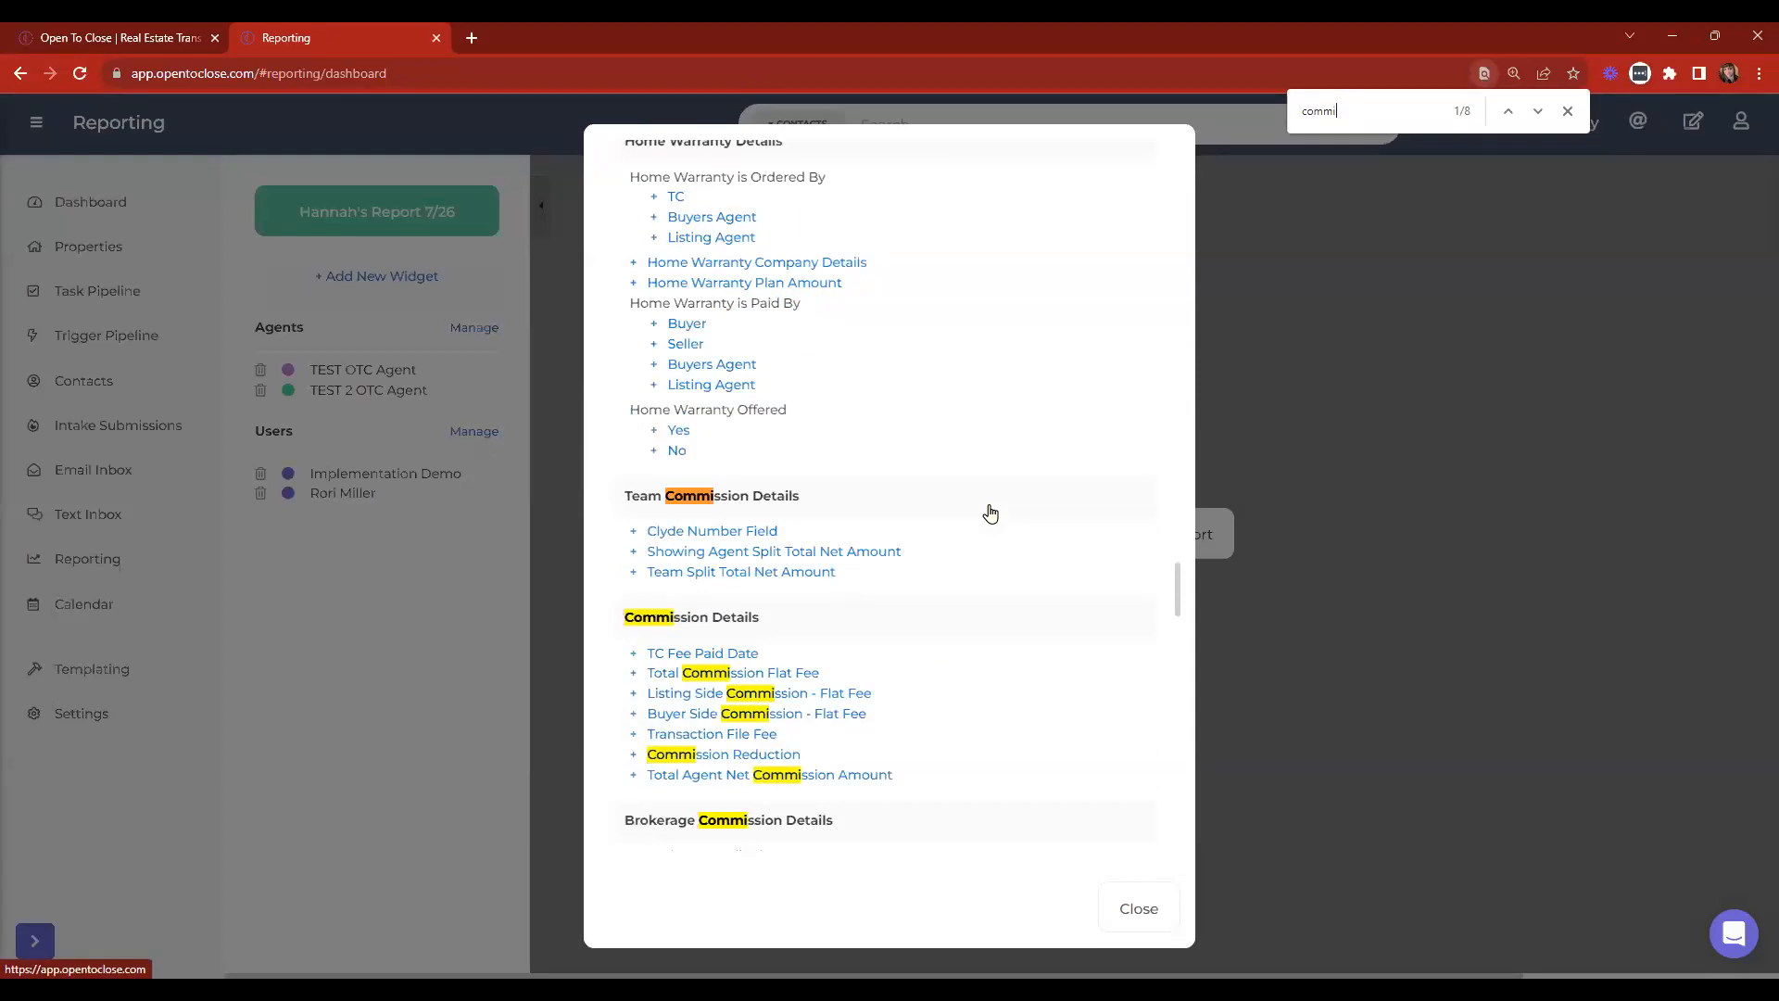
pyautogui.click(727, 679)
pyautogui.click(1140, 909)
pyautogui.click(1163, 542)
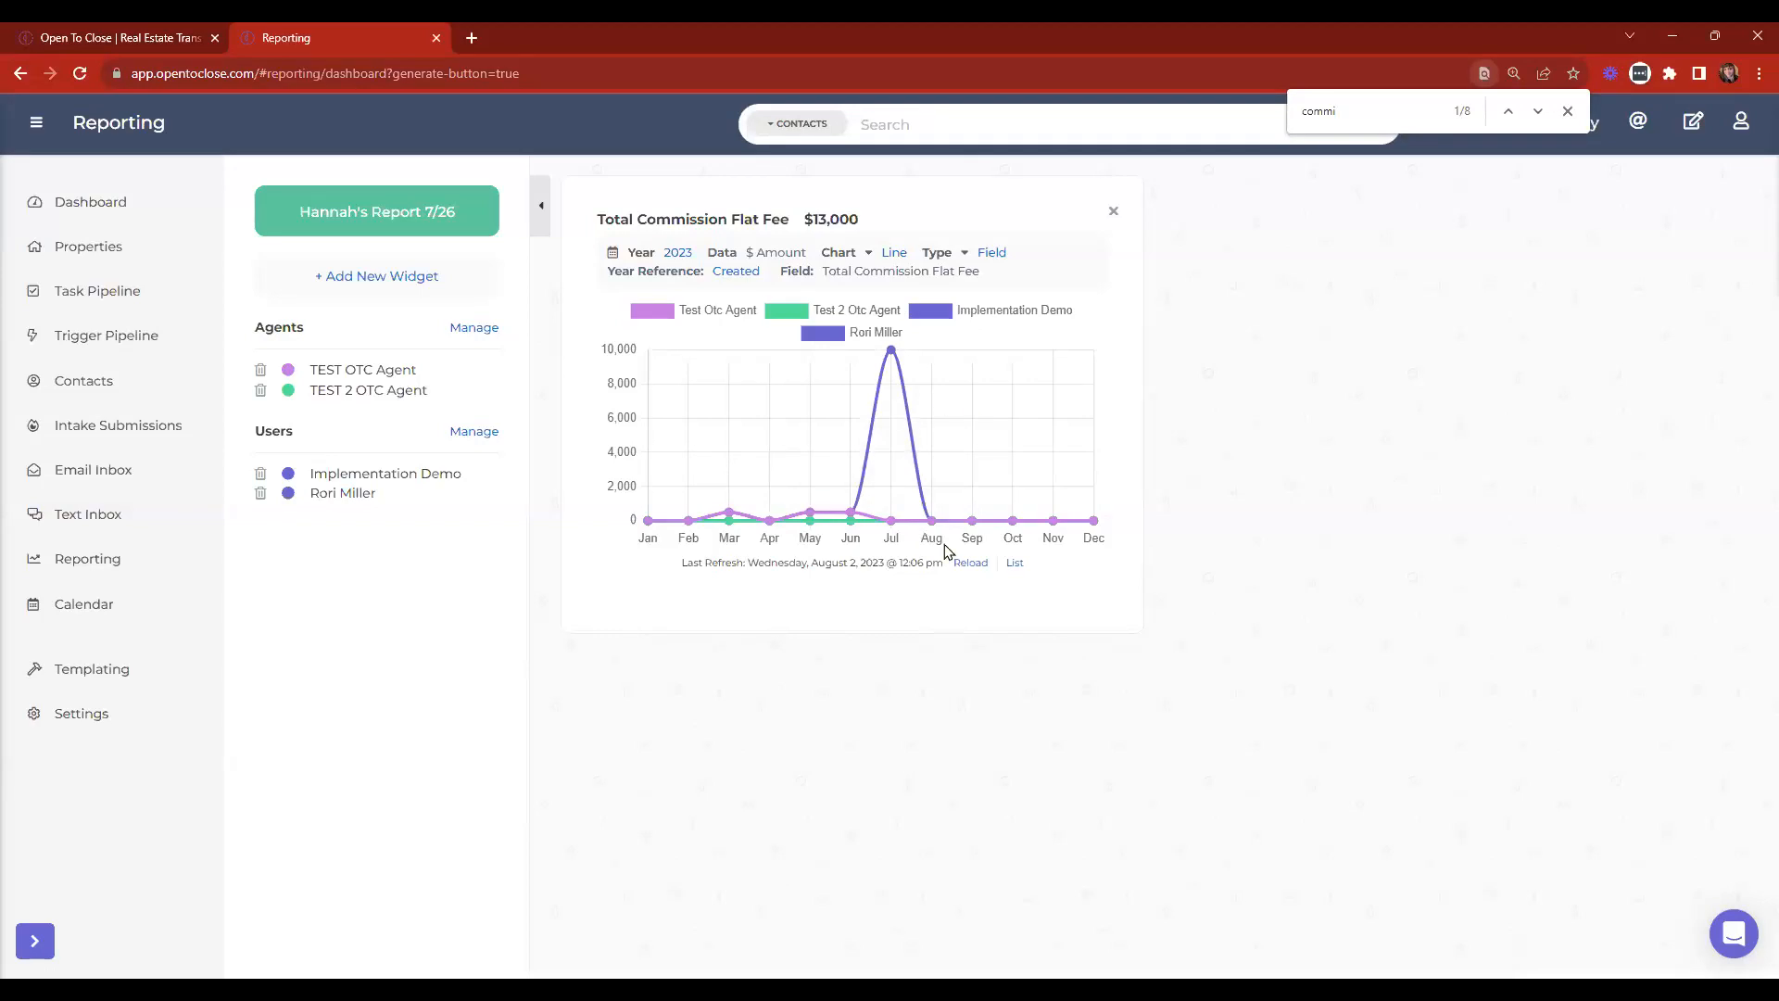
# Review the properties listed behind the Total Commission Flat Fee chart for each agent and user, and close the list and page search.
pyautogui.click(1015, 564)
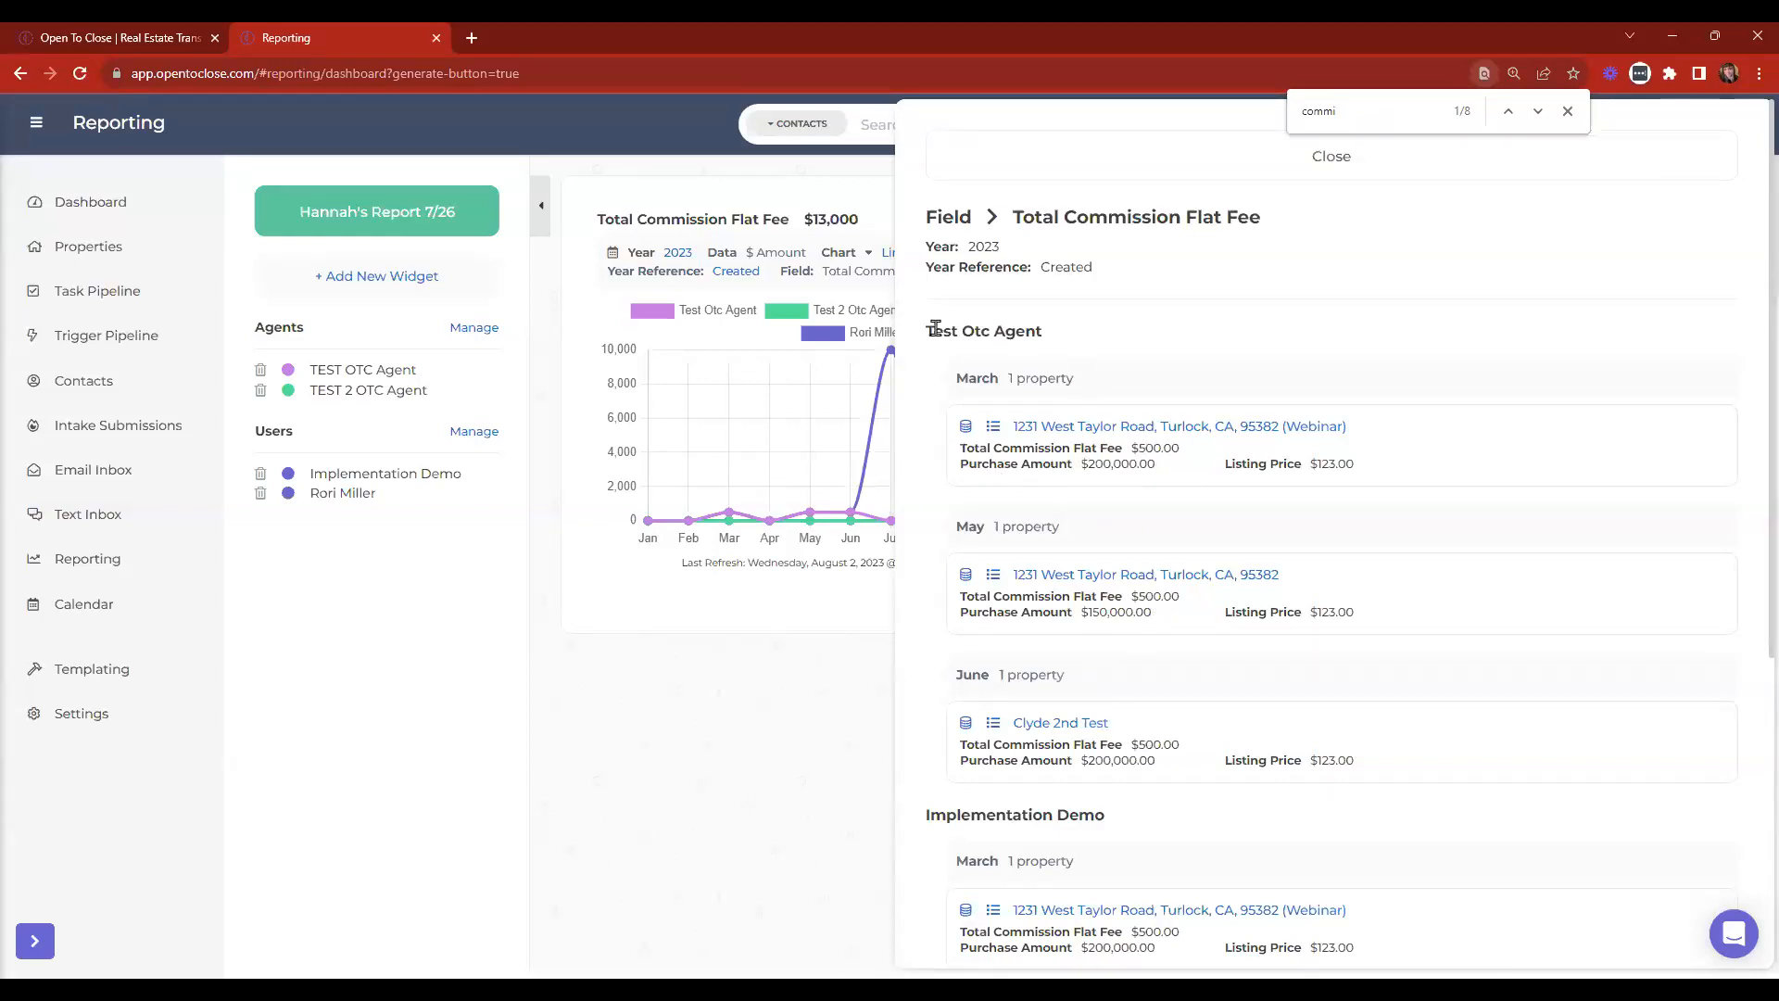
pyautogui.tripleClick(1107, 330)
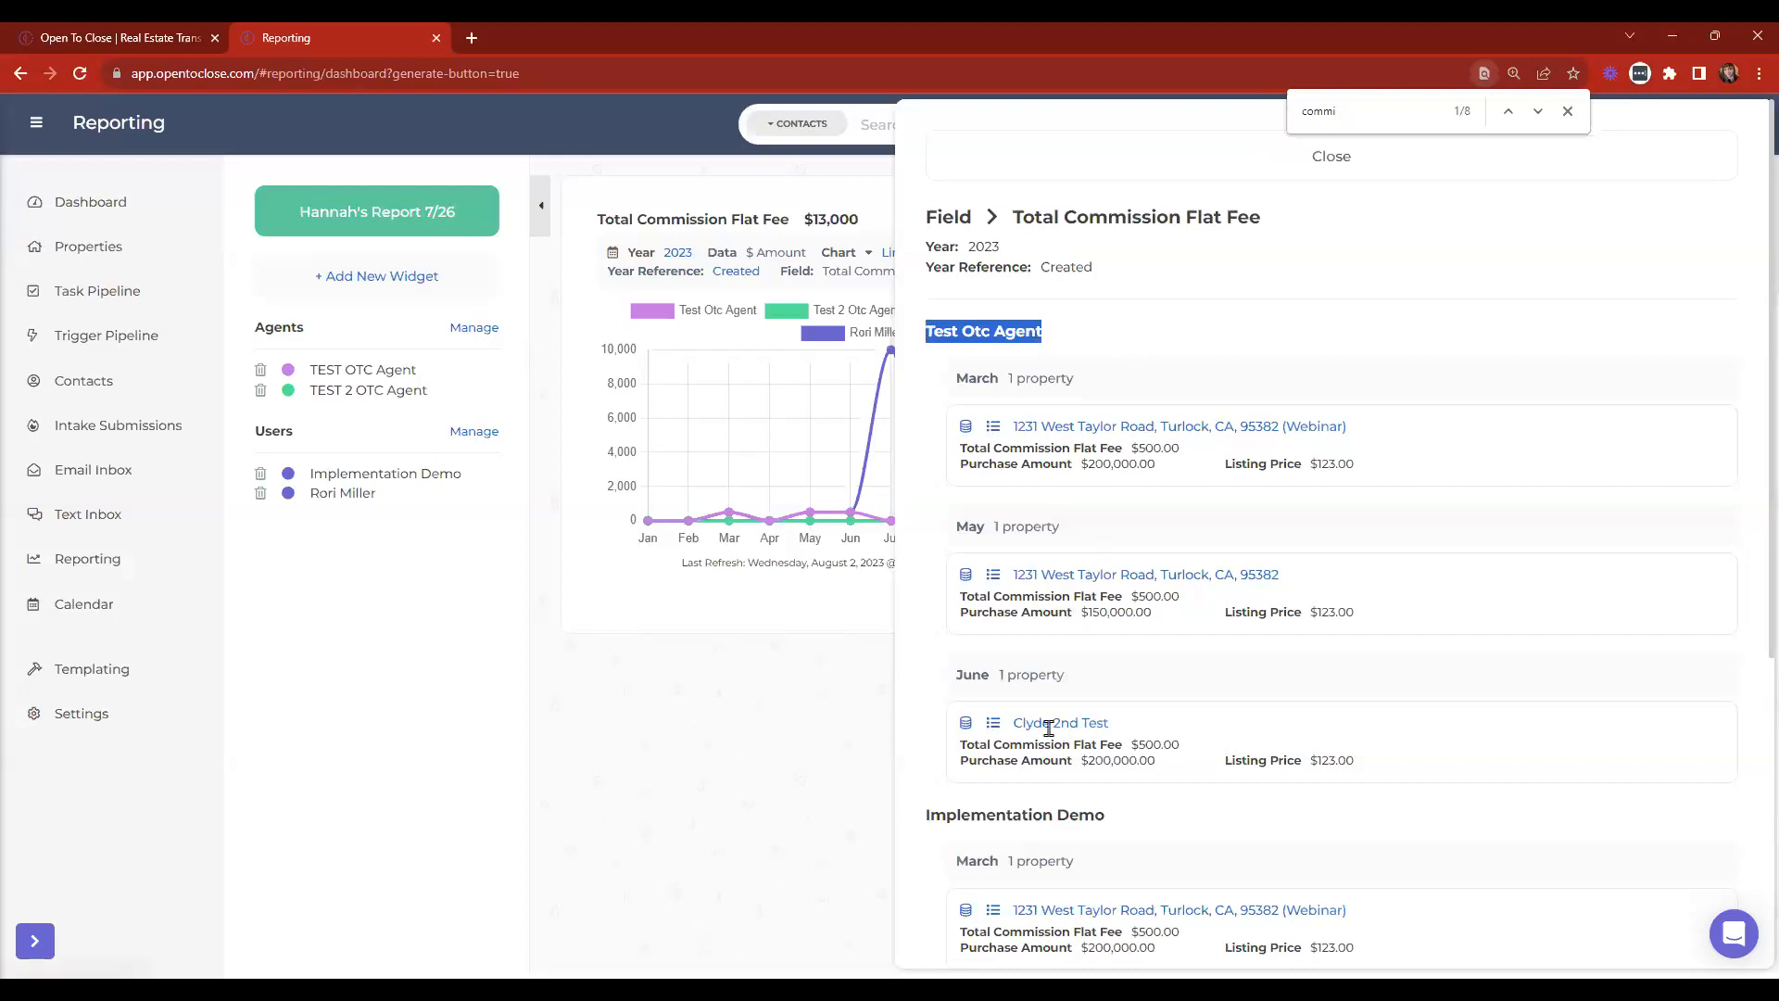
pyautogui.scroll(-2, 1048, 727)
pyautogui.moveTo(928, 631); pyautogui.dragTo(1168, 642)
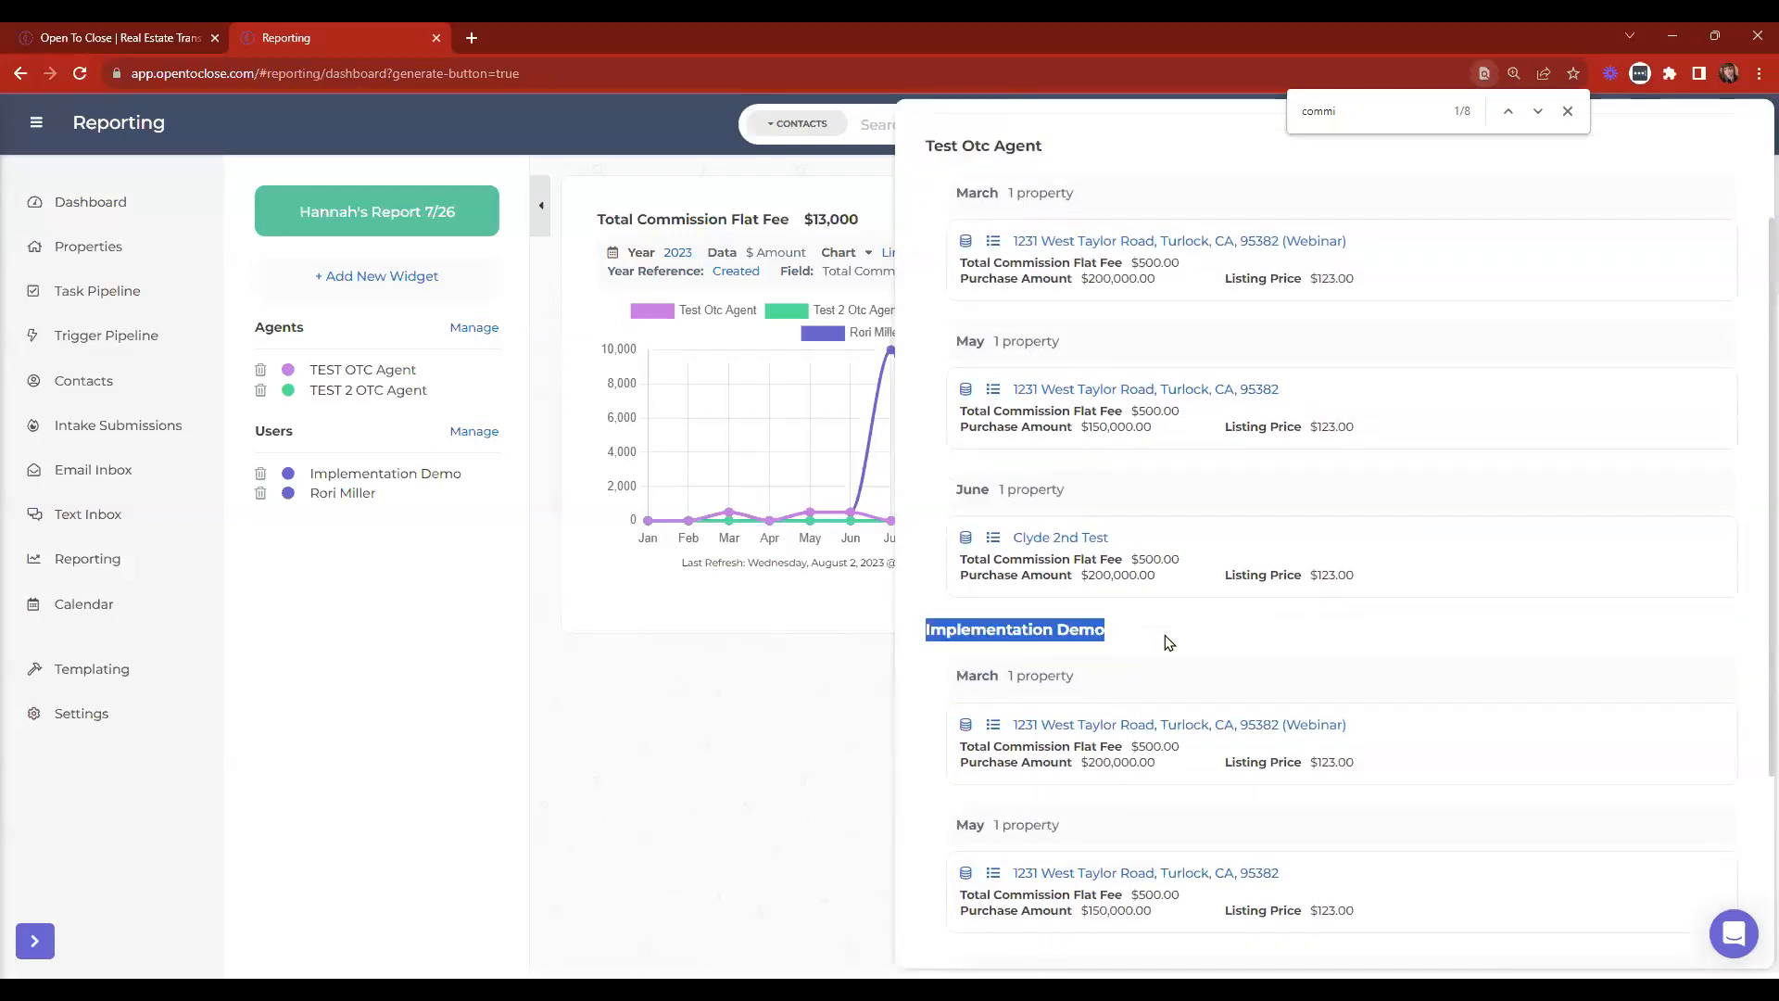
pyautogui.scroll(-3, 1167, 642)
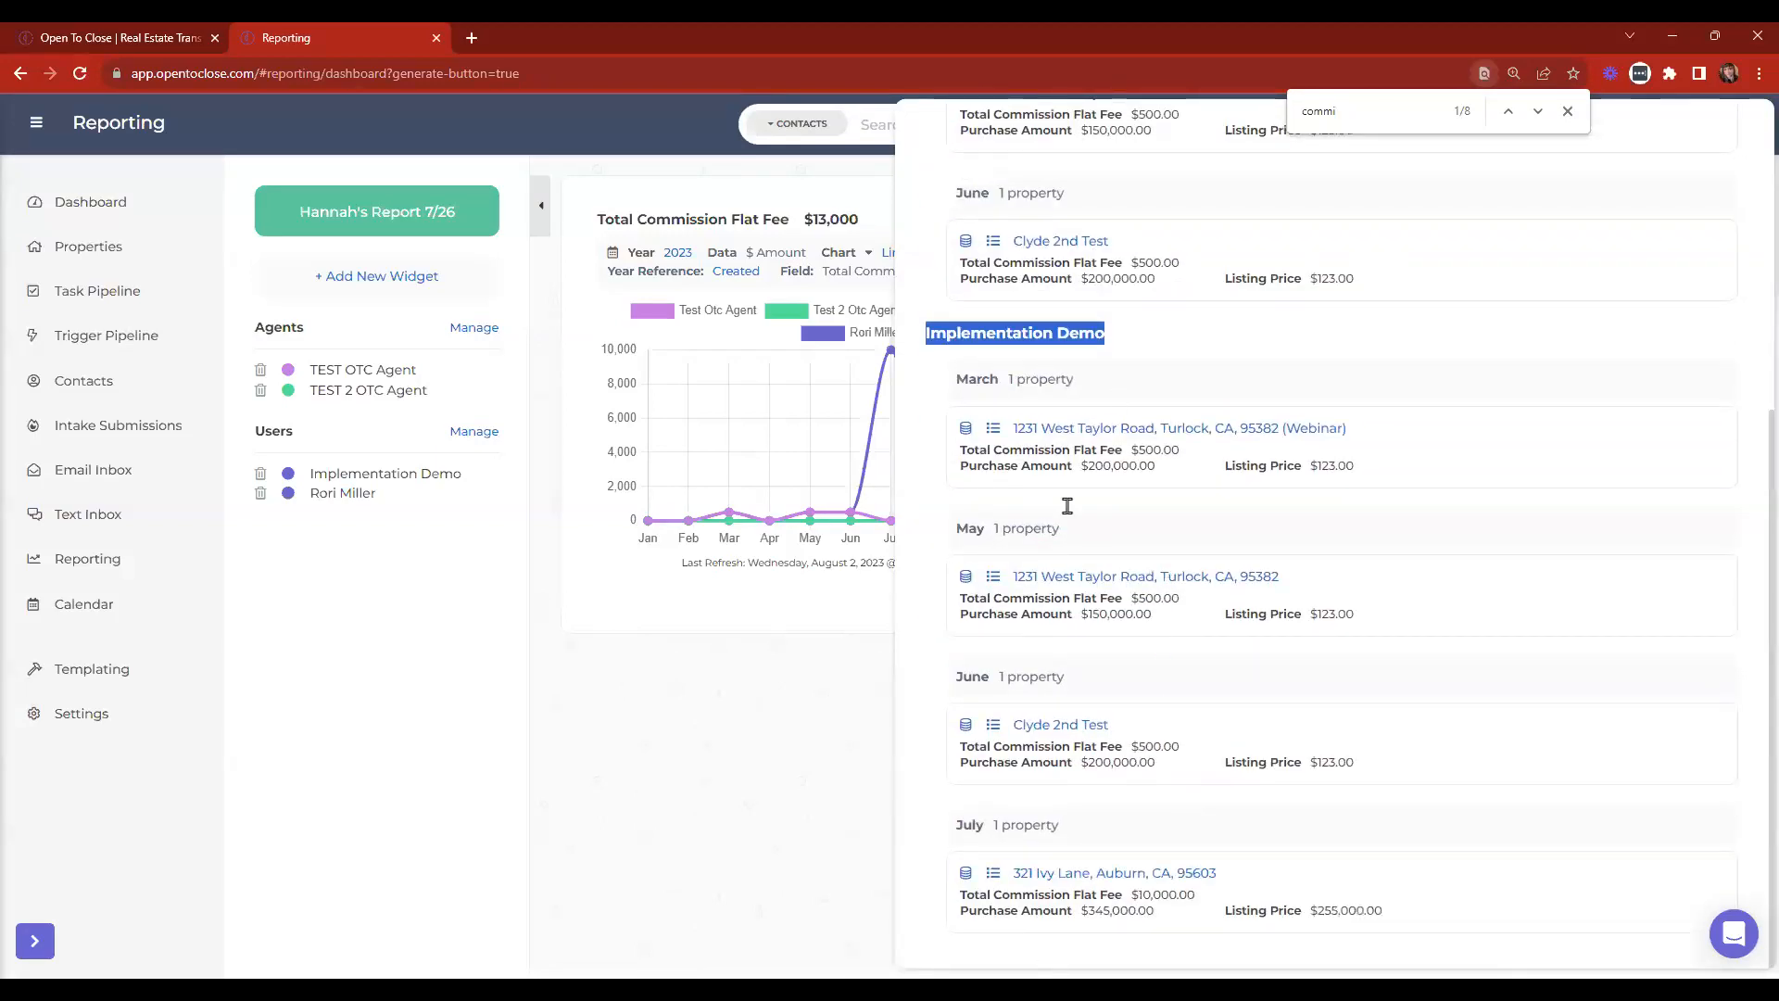
pyautogui.scroll(5, 1056, 514)
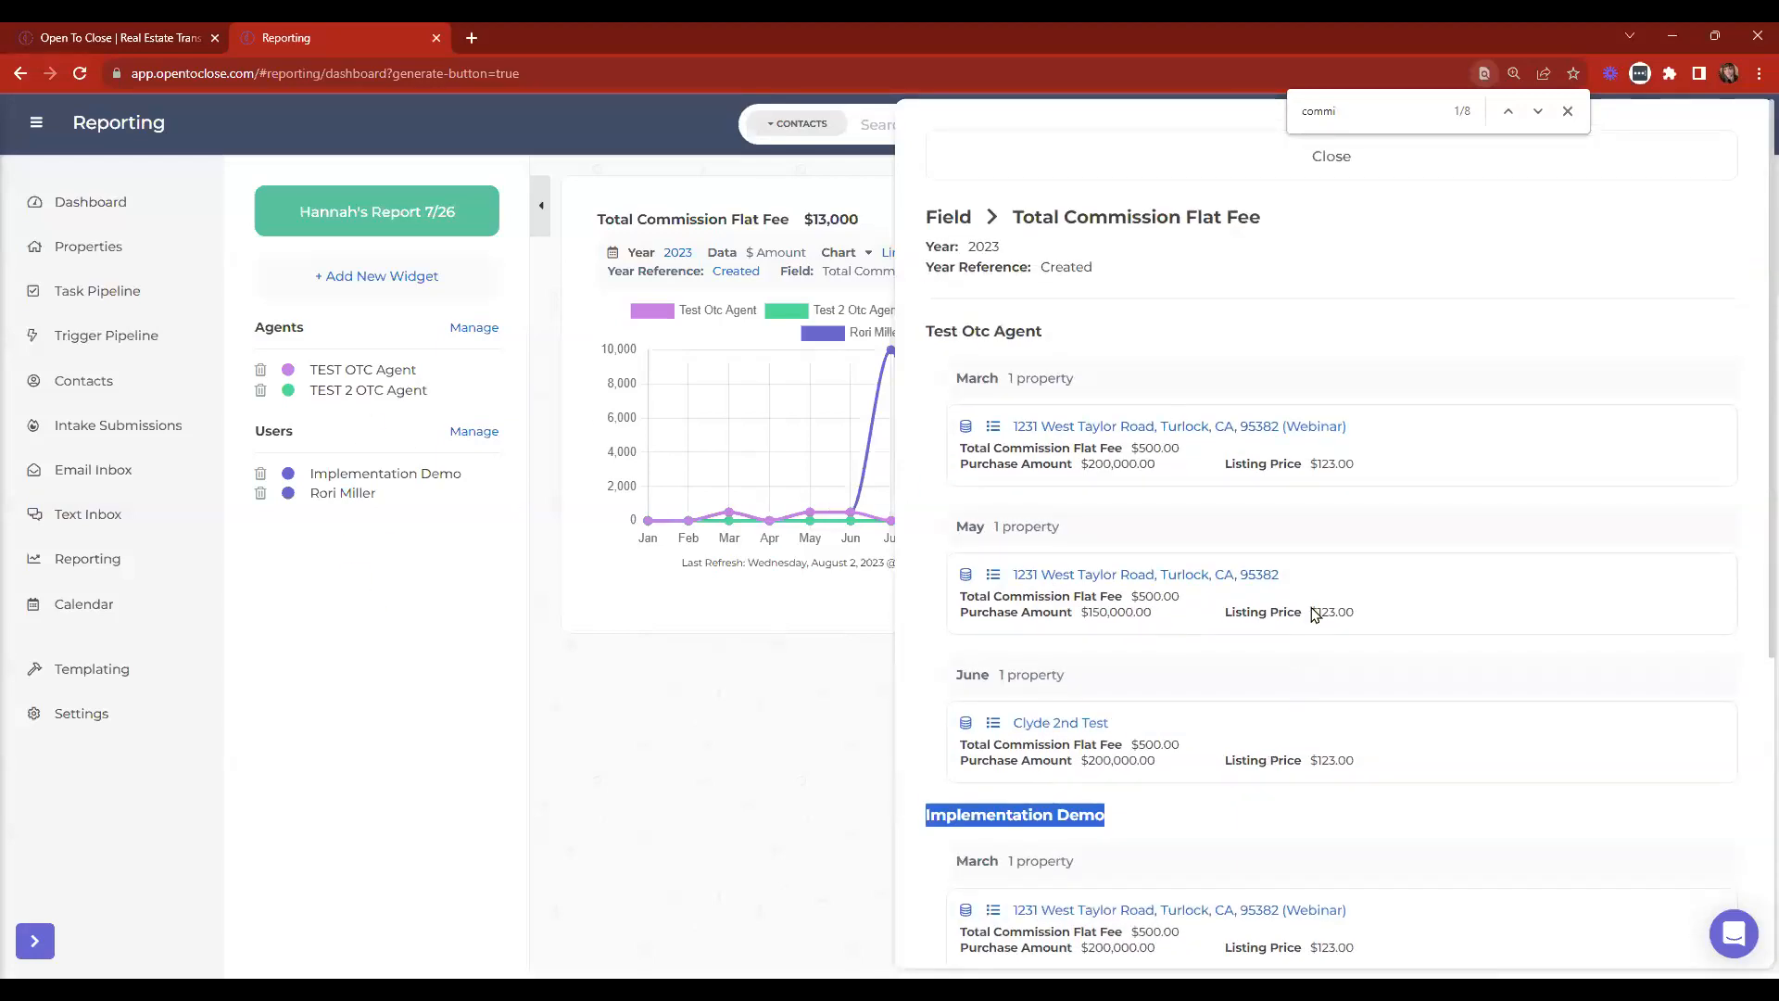
pyautogui.scroll(-5, 1314, 613)
pyautogui.scroll(5, 1219, 752)
pyautogui.click(989, 153)
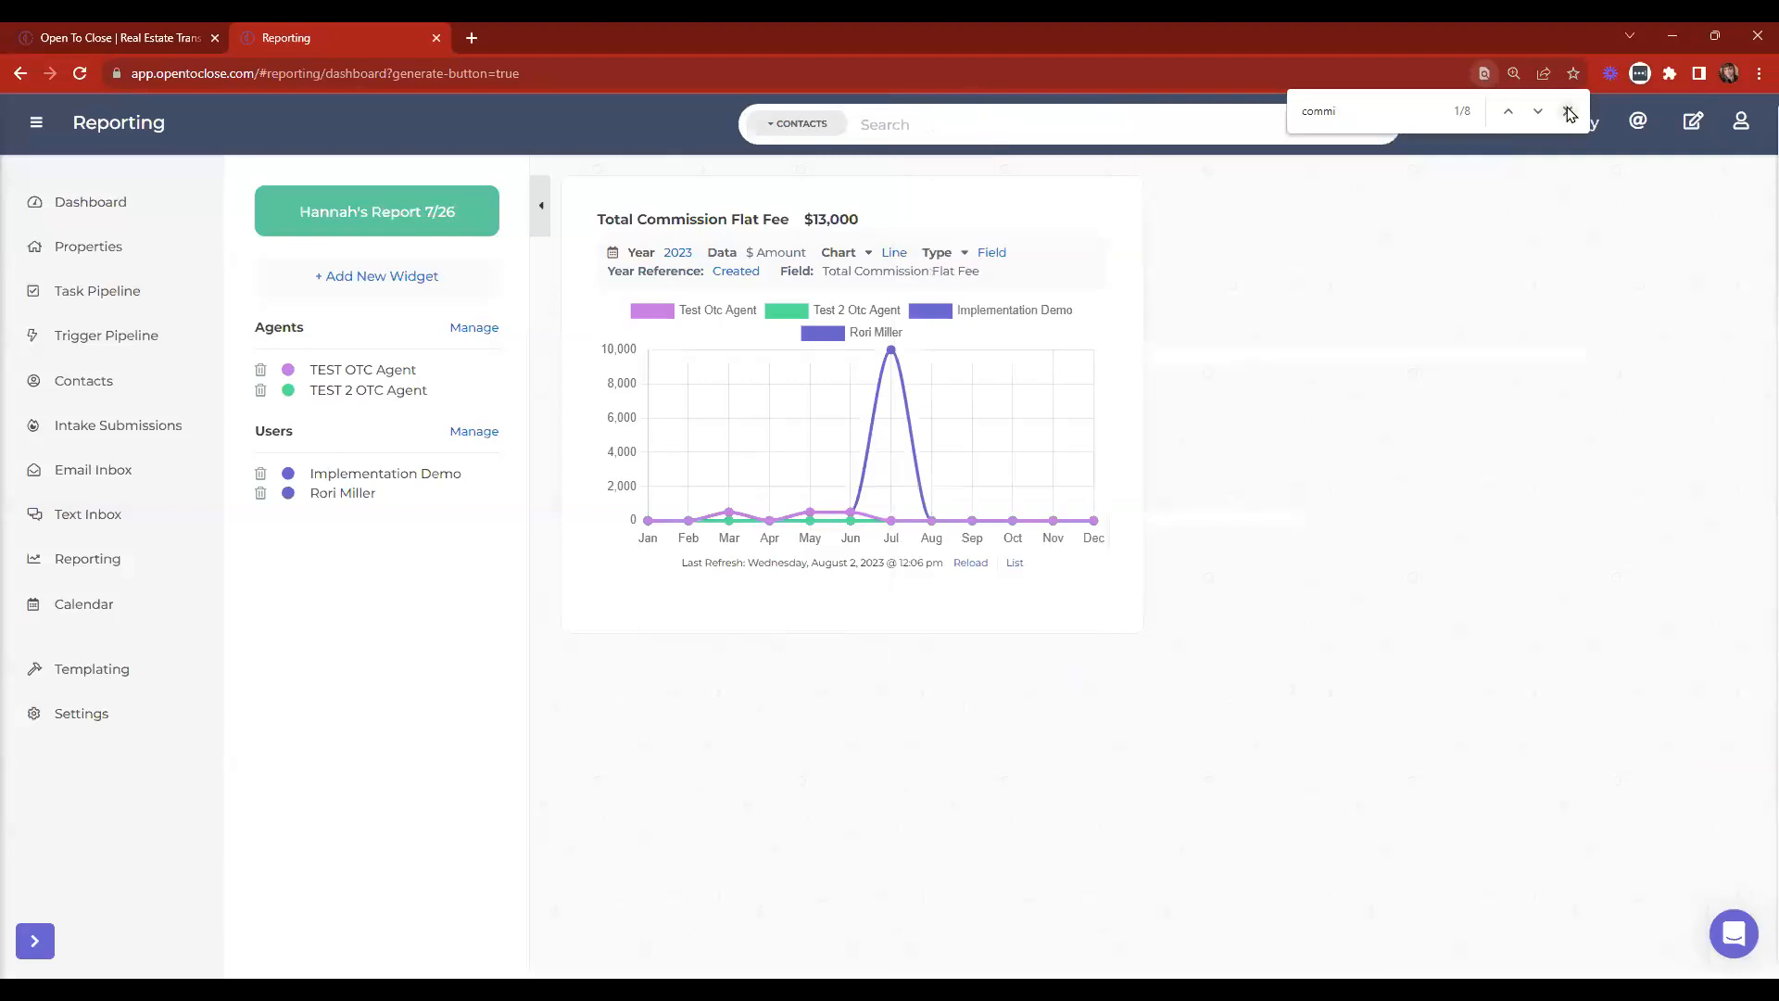
pyautogui.click(1568, 112)
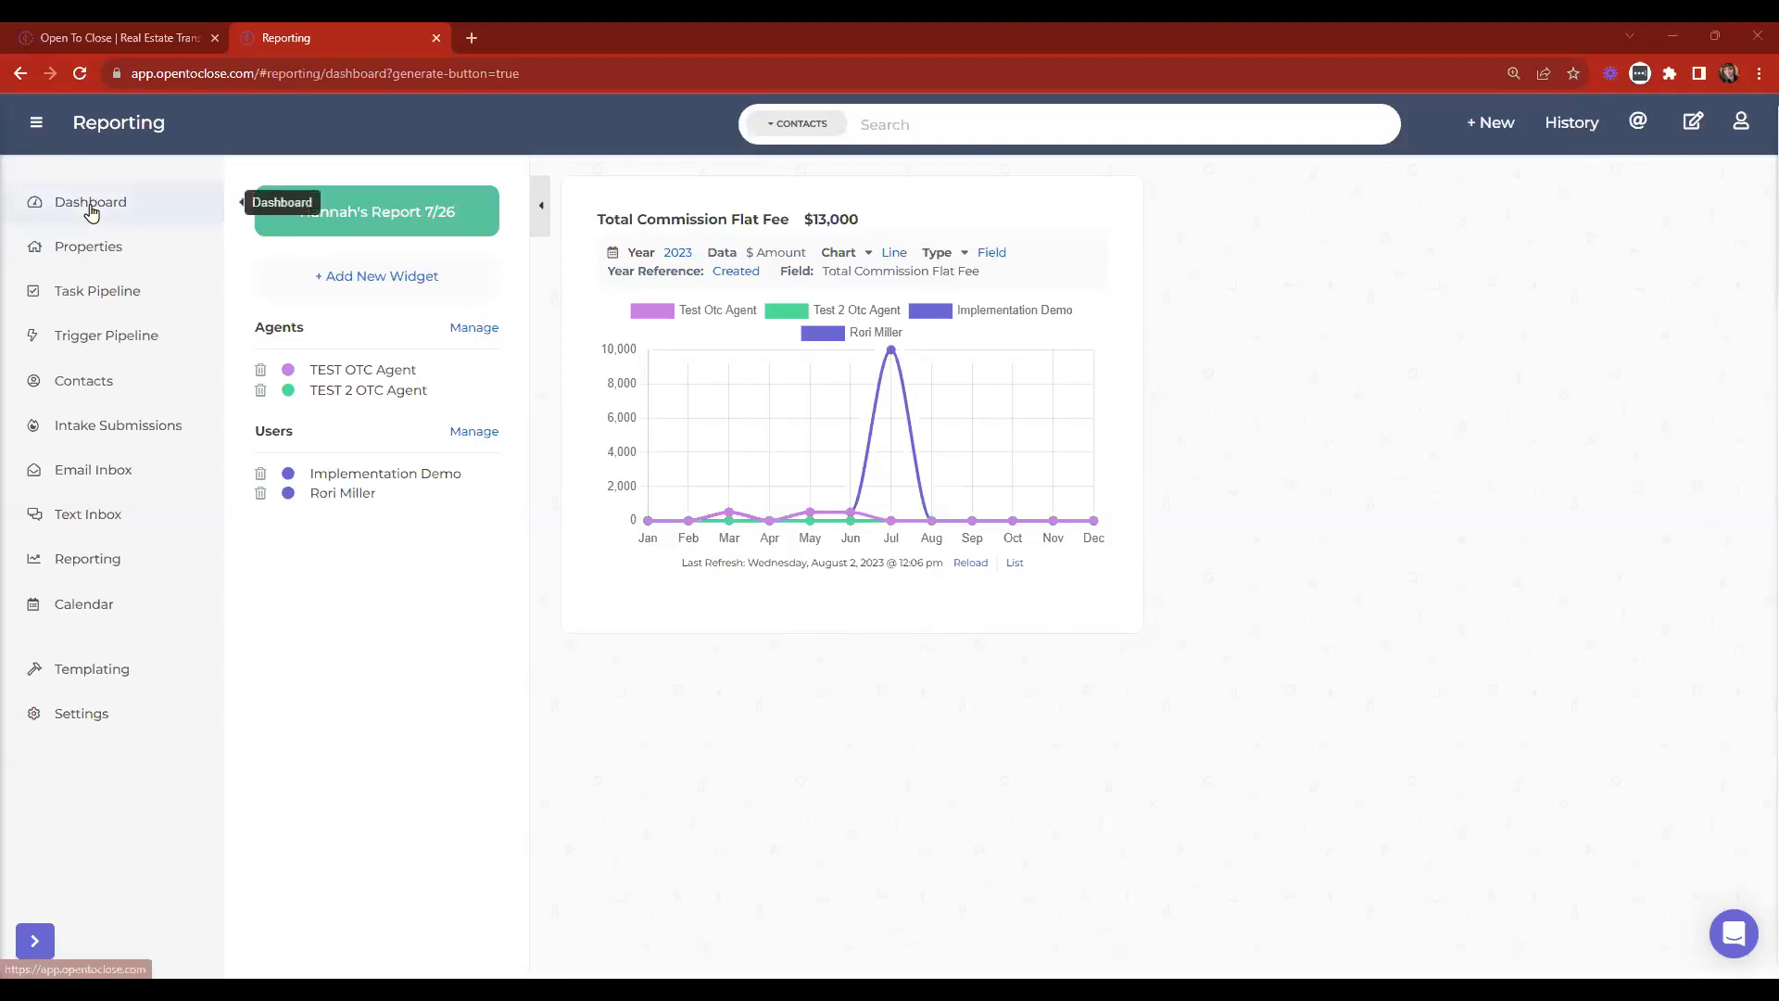
# Look over the Group Onboarding Test 2 7/25 email template, including its file attachment options, and return to the properties table.
pyautogui.click(92, 257)
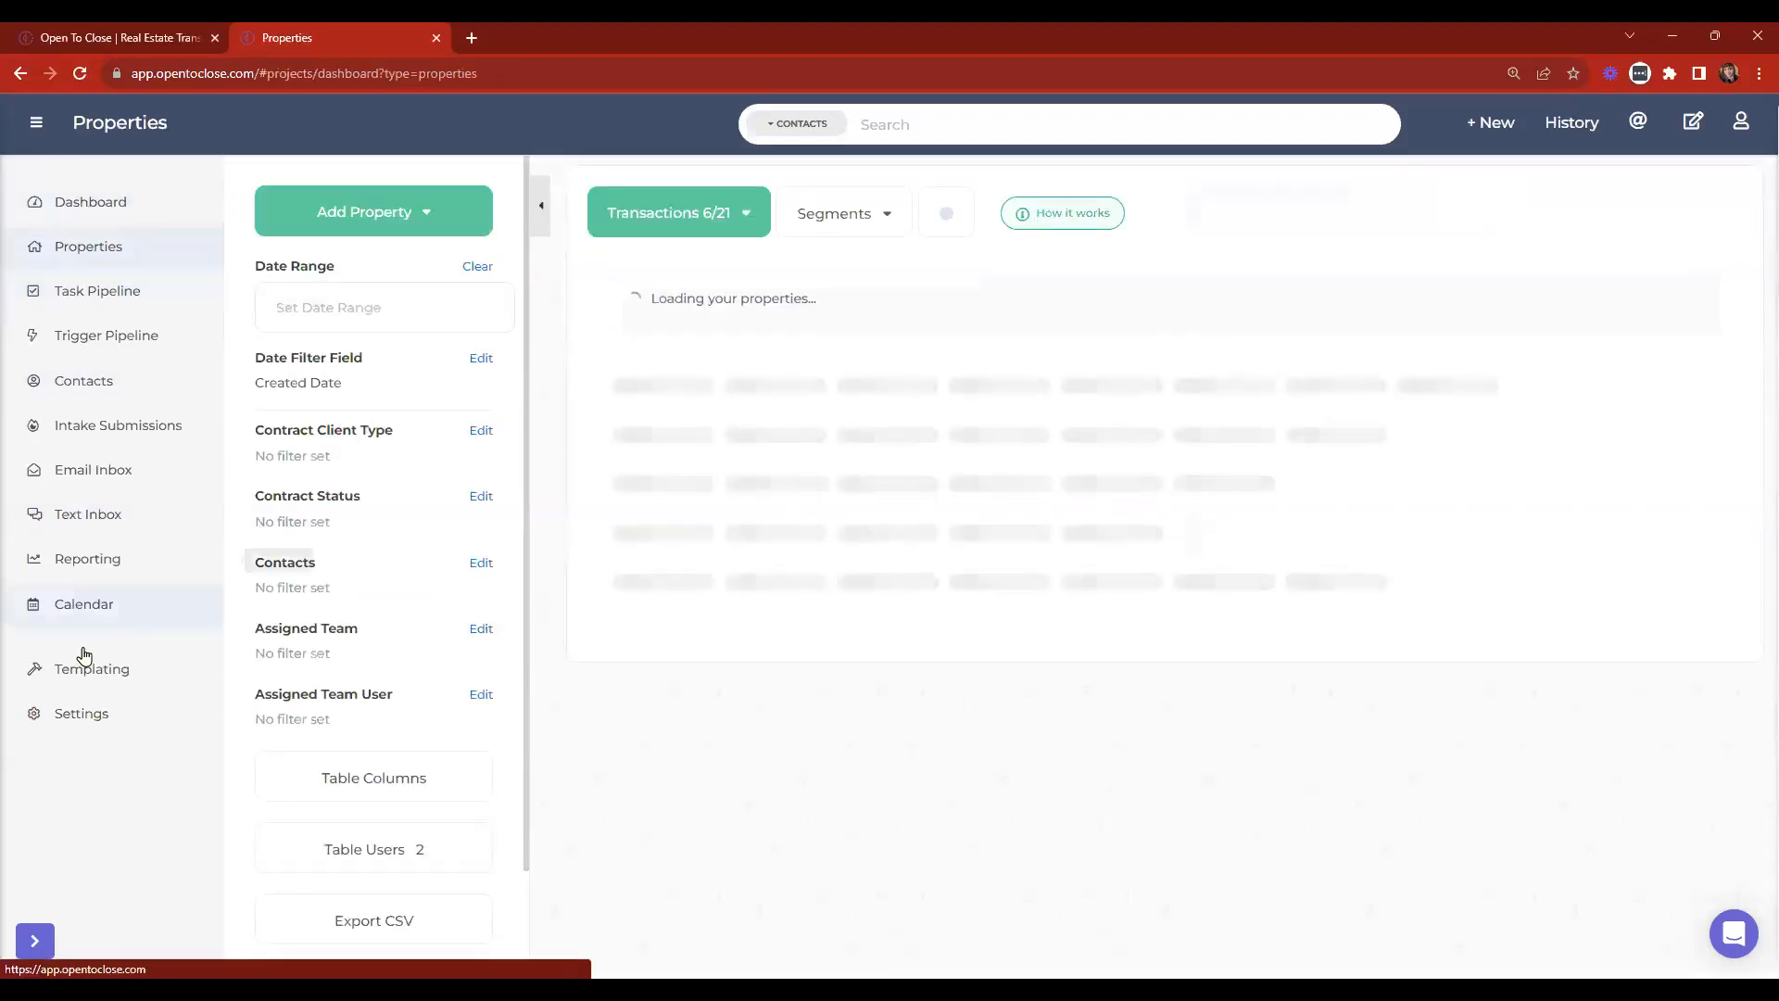
pyautogui.click(108, 685)
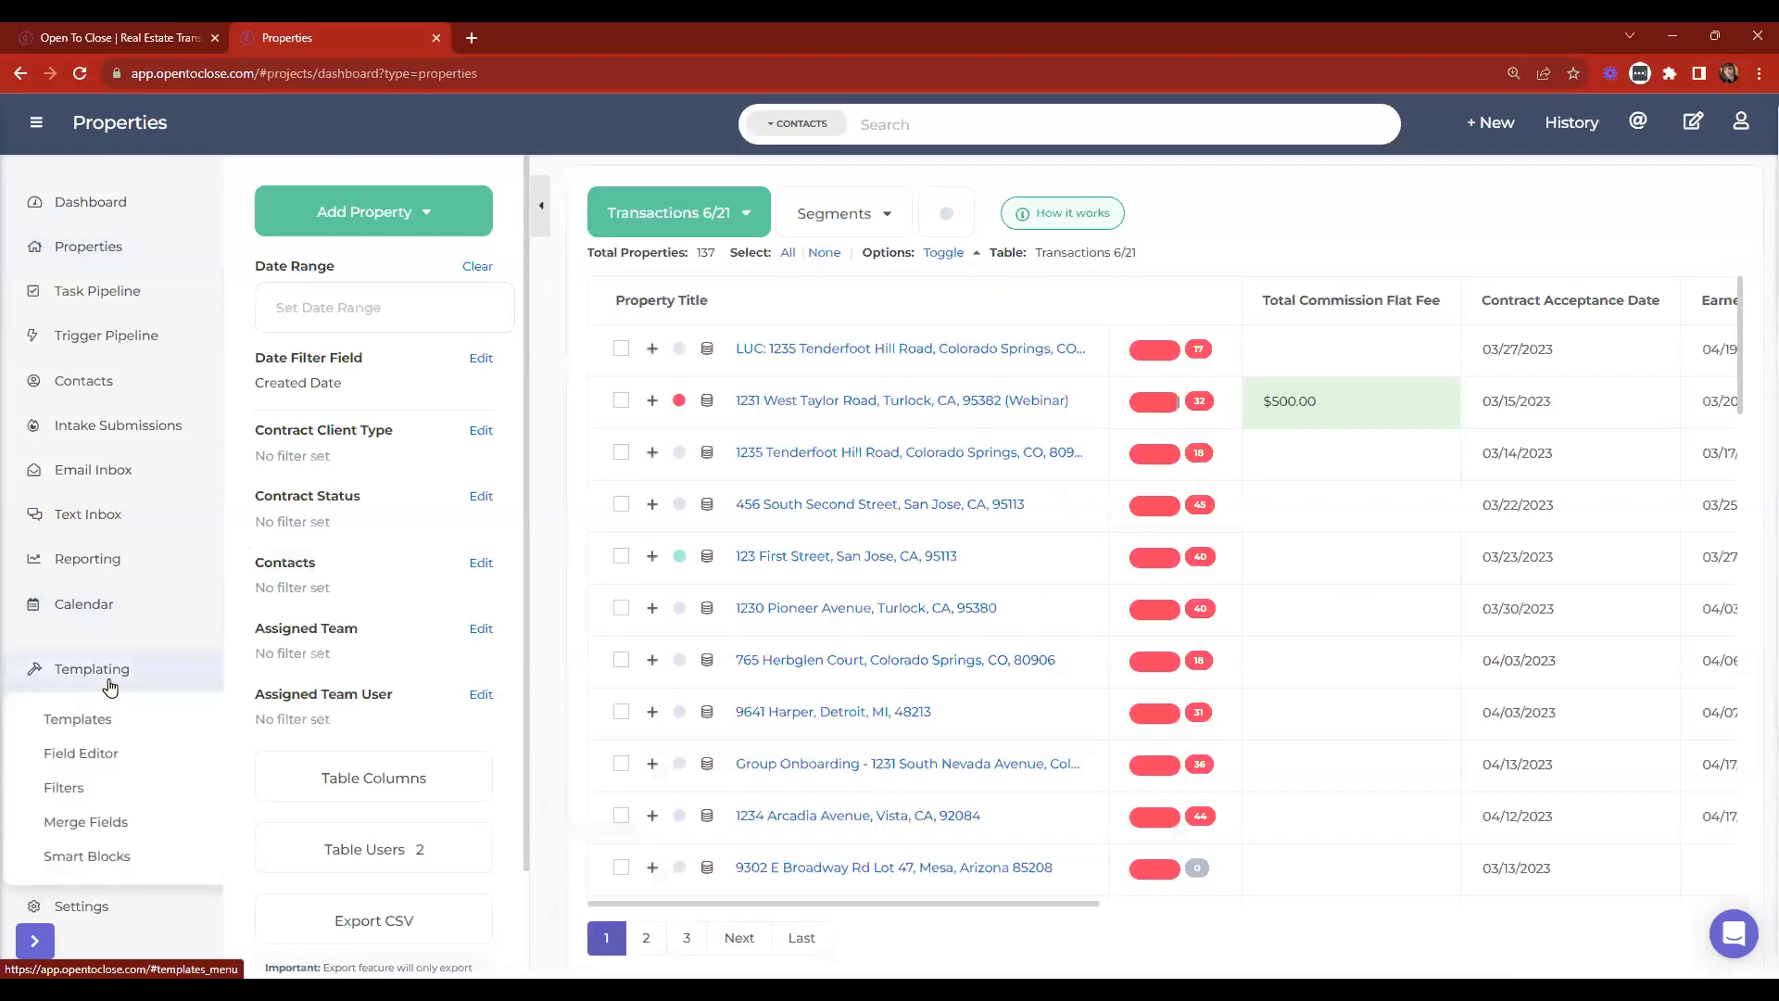
pyautogui.click(78, 721)
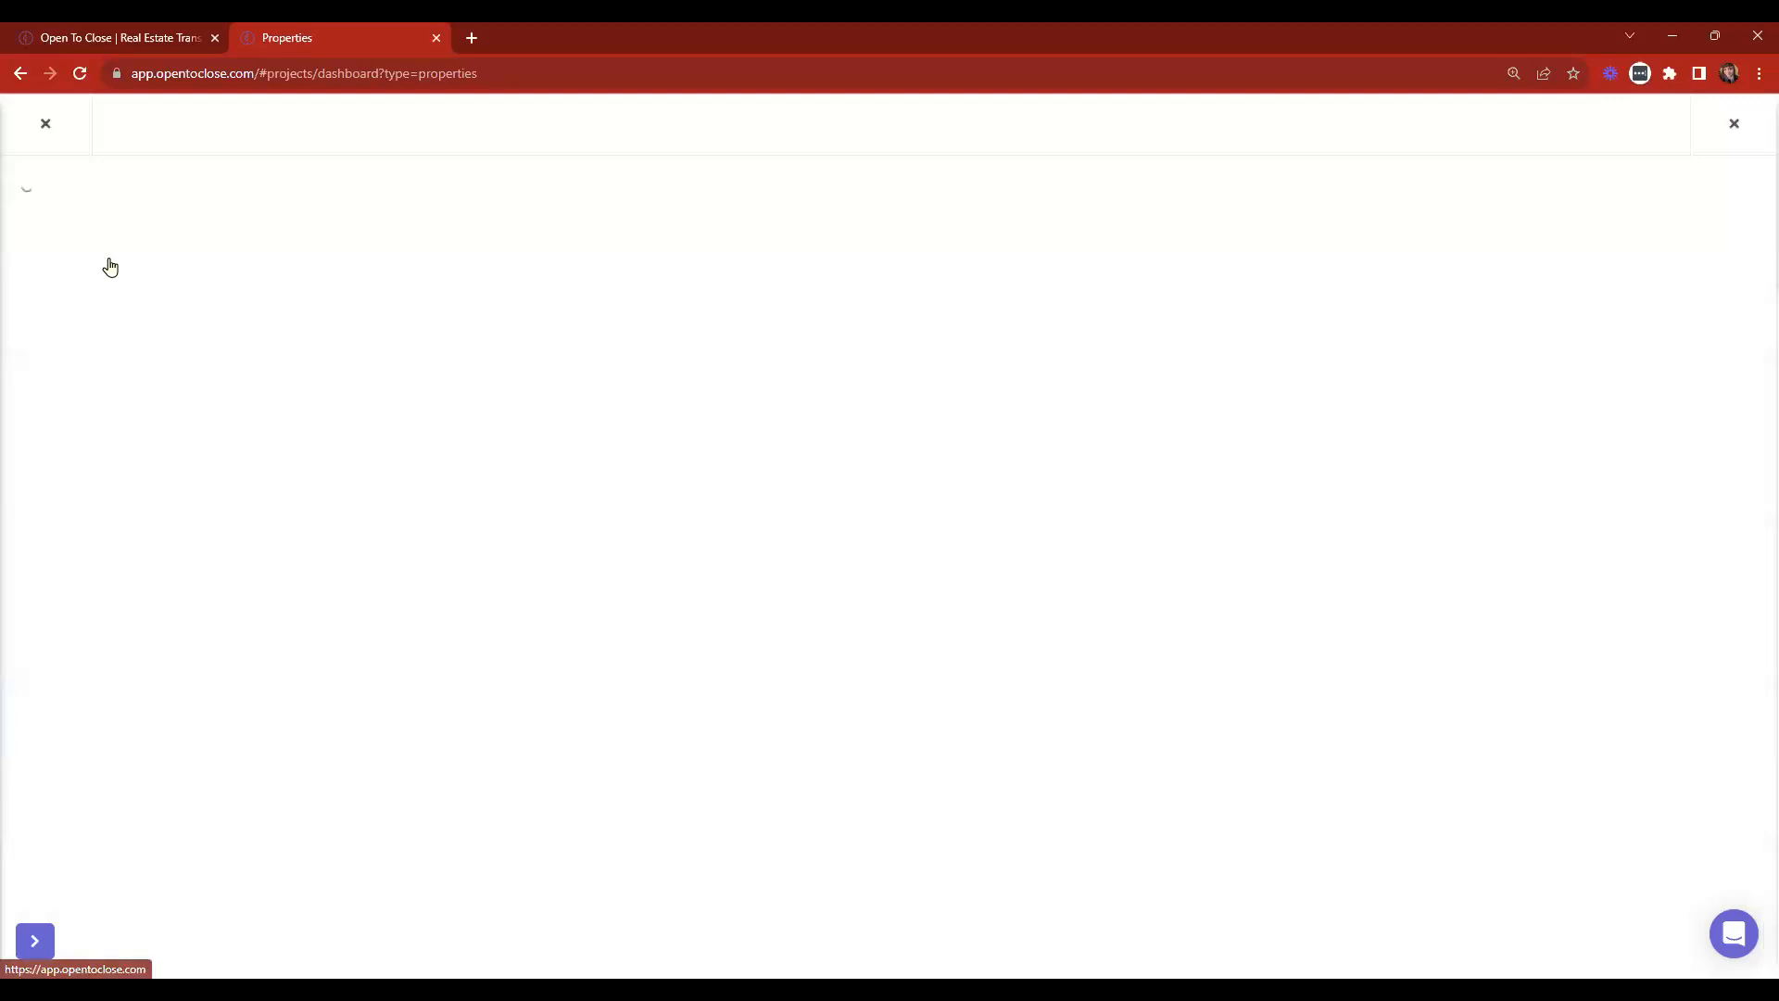
pyautogui.scroll(-1, 813, 508)
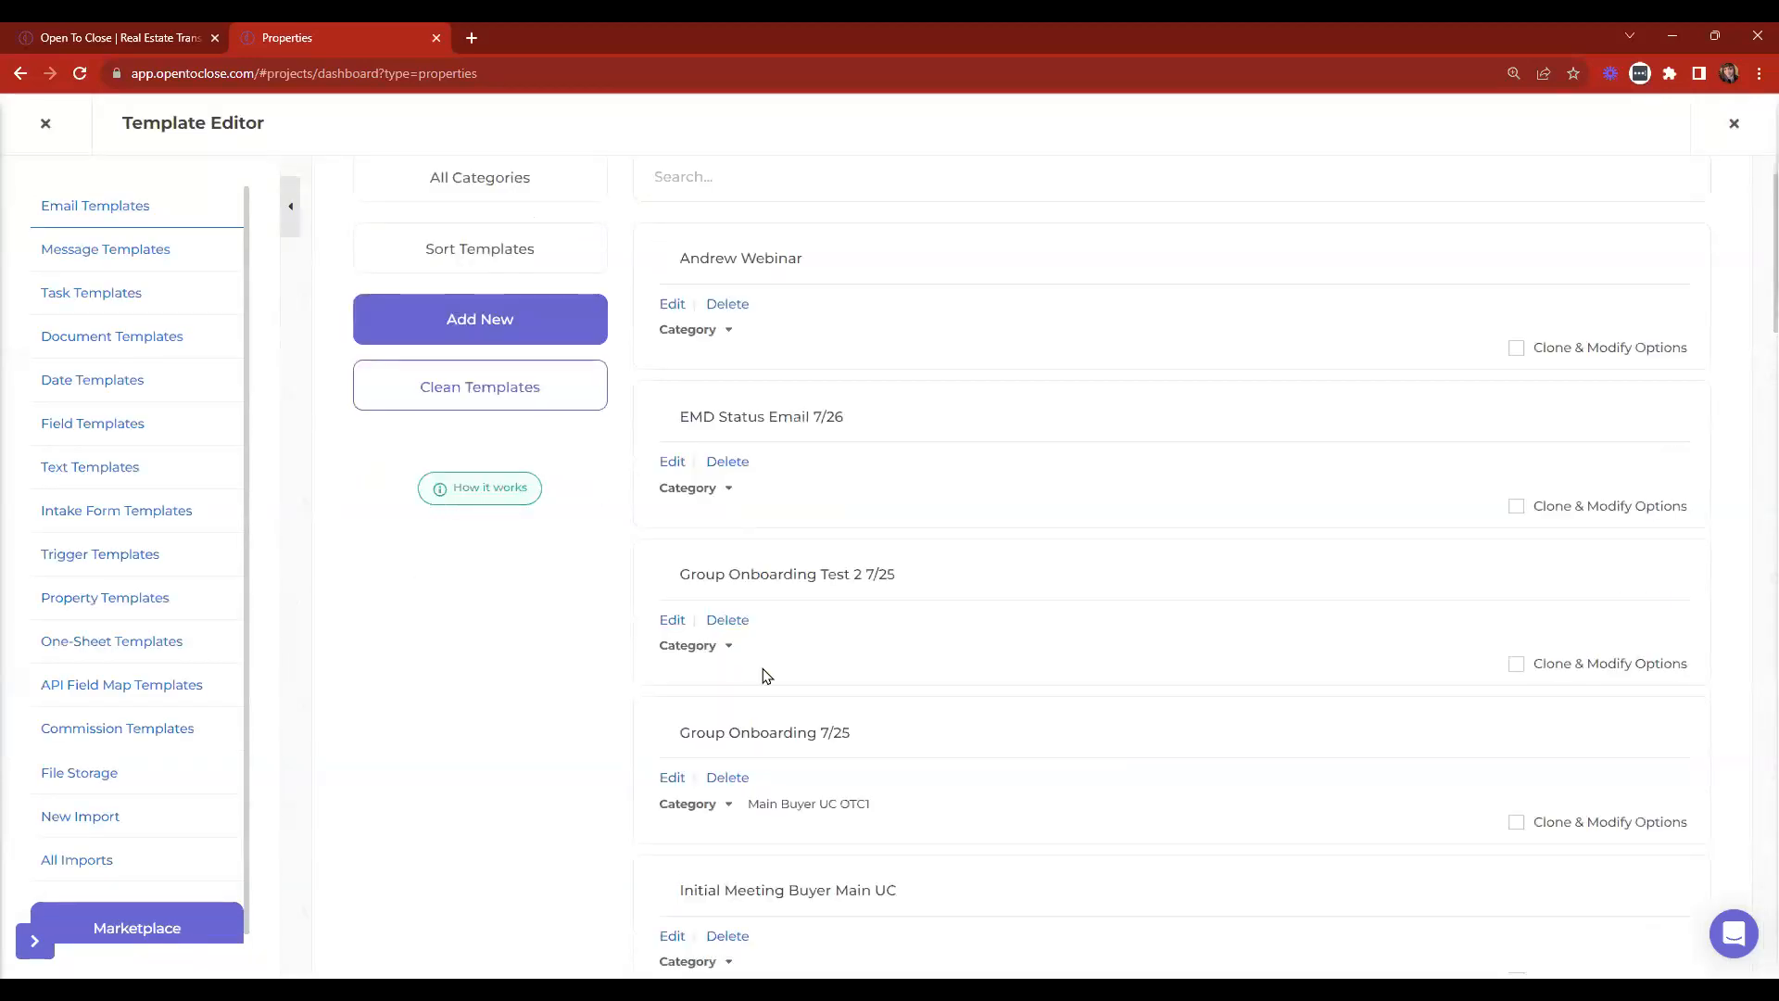
pyautogui.click(674, 621)
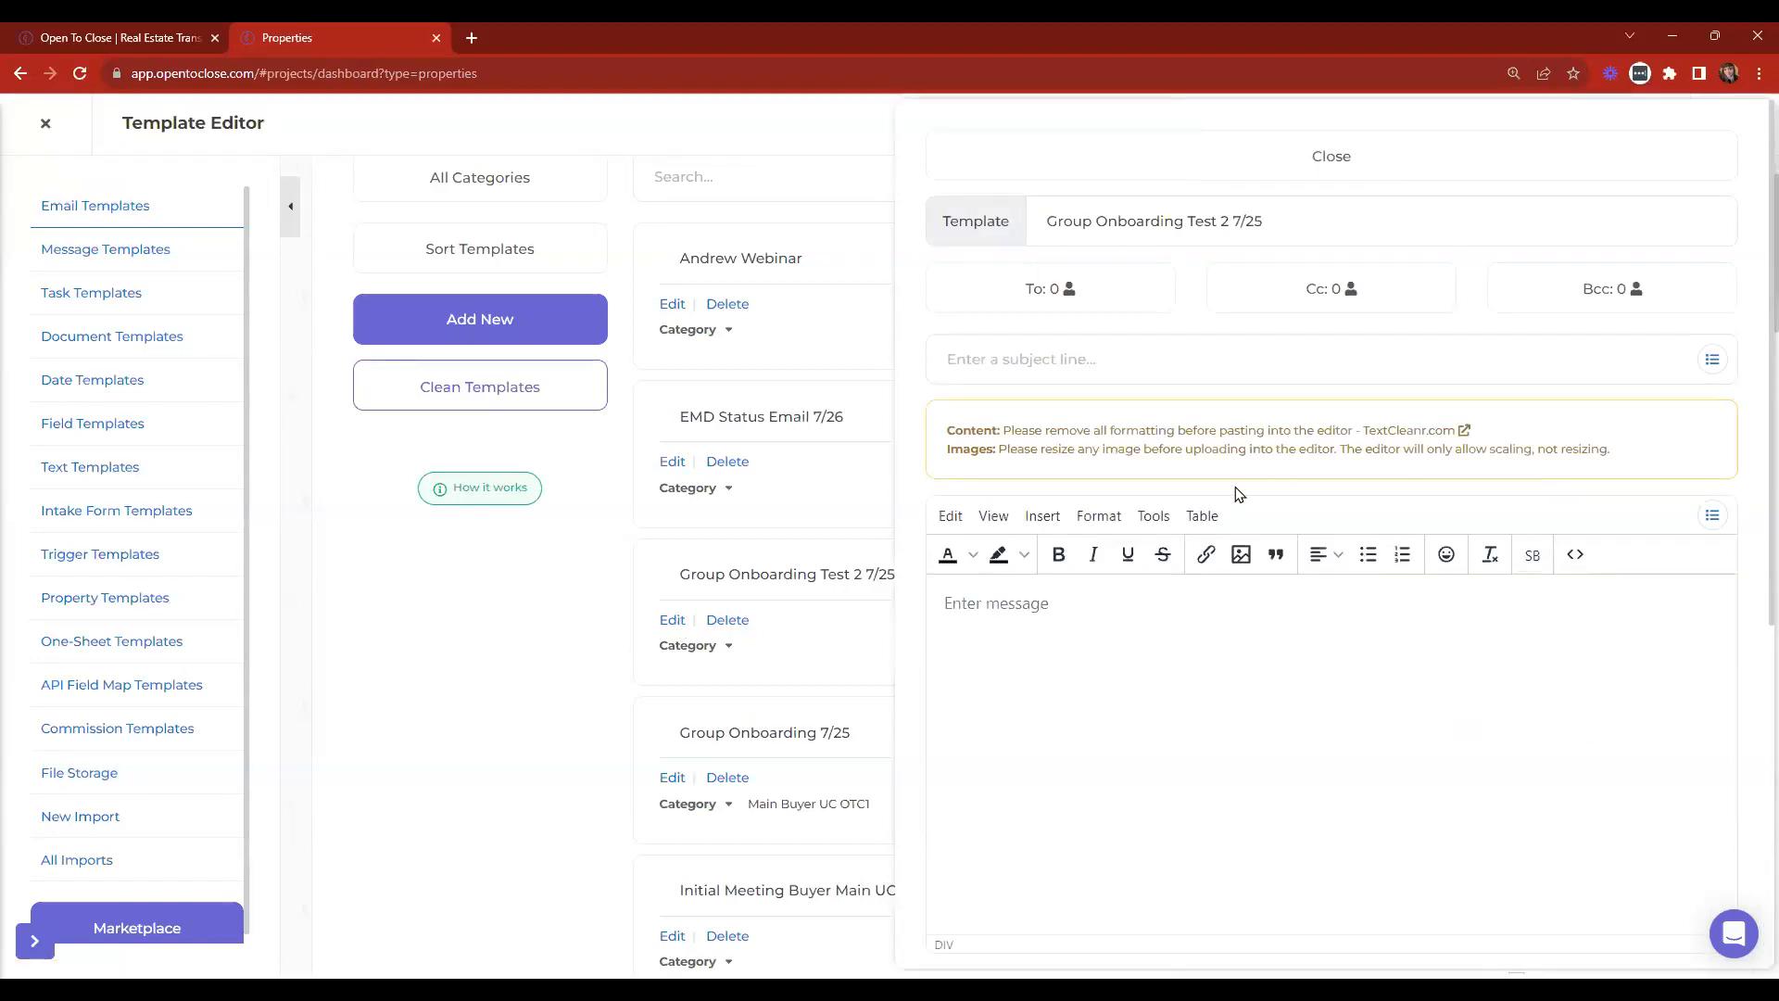
pyautogui.scroll(-6, 1375, 447)
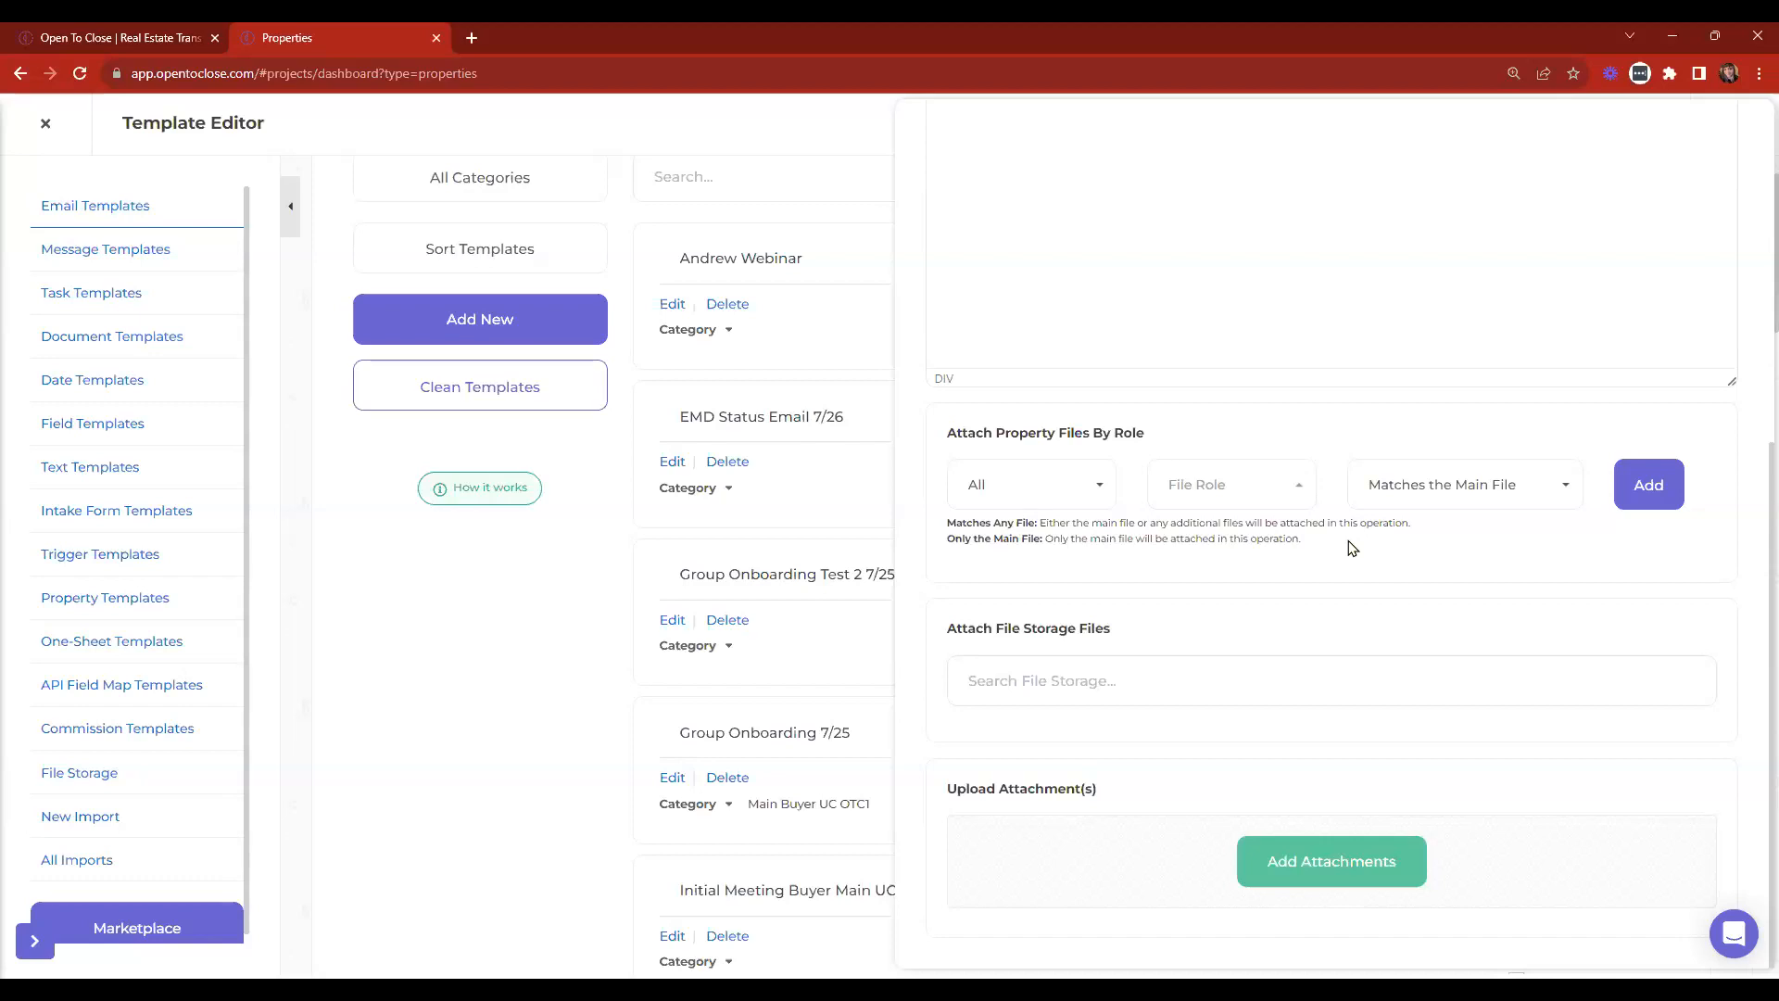
pyautogui.scroll(6, 1352, 548)
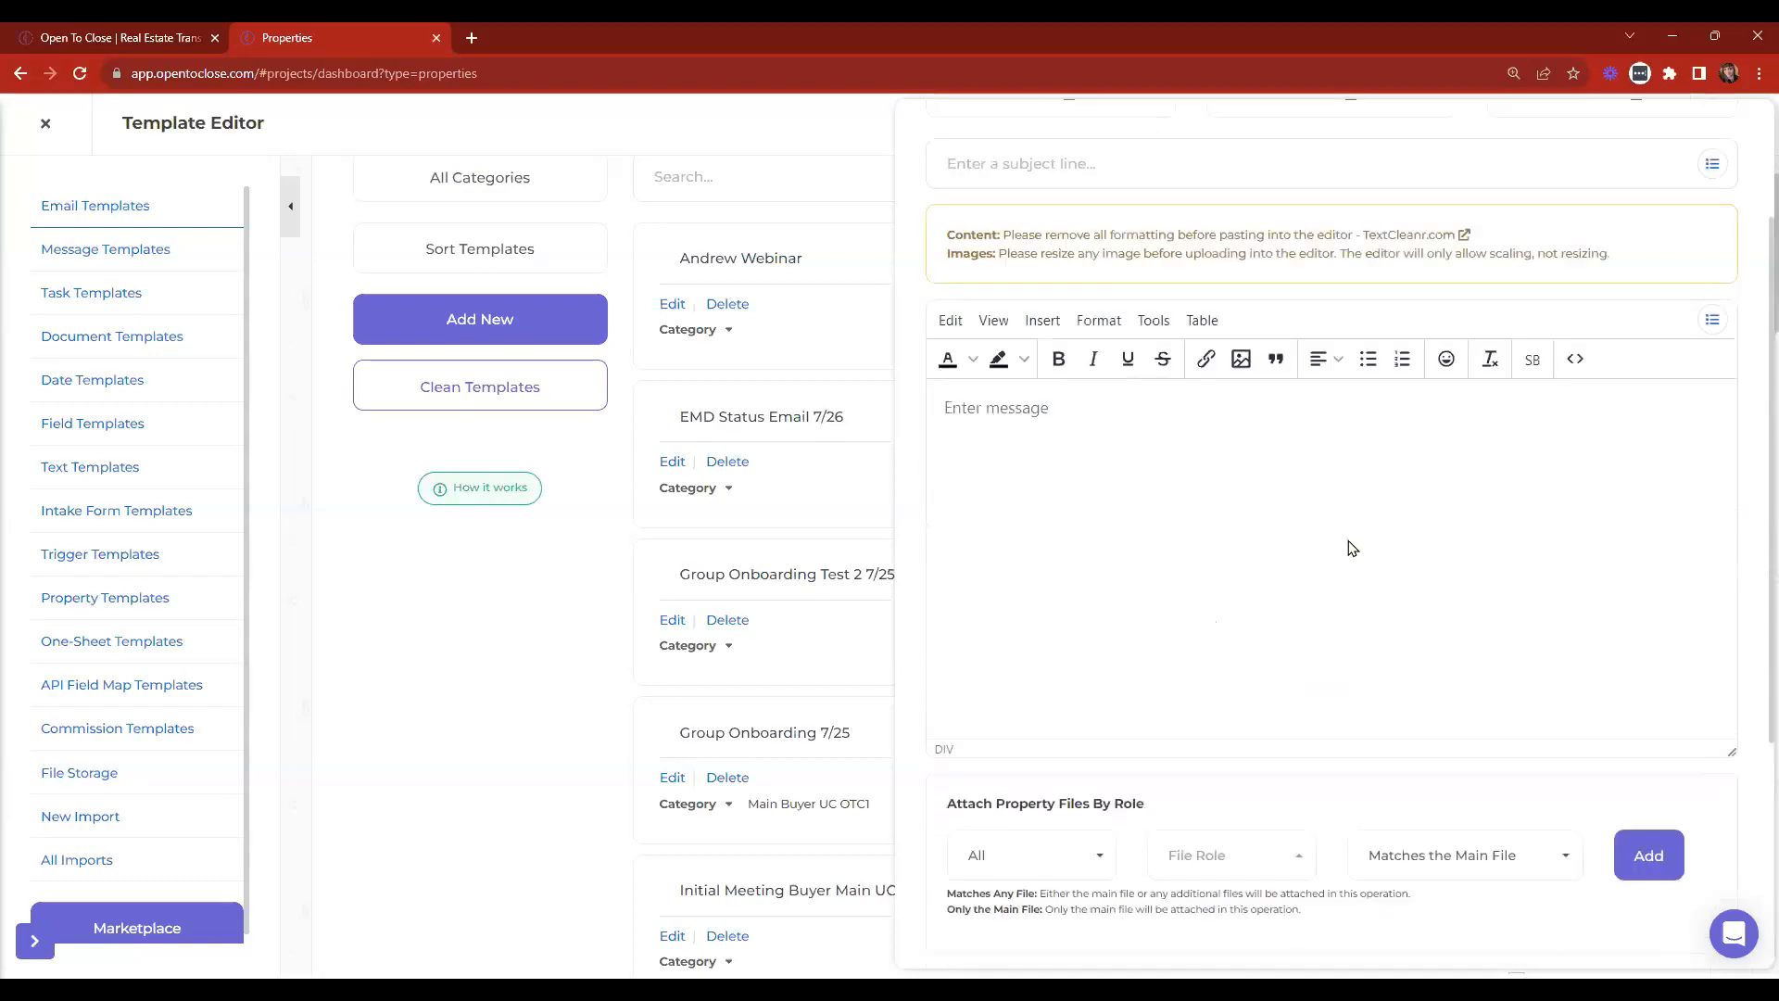
pyautogui.click(1043, 148)
pyautogui.click(45, 124)
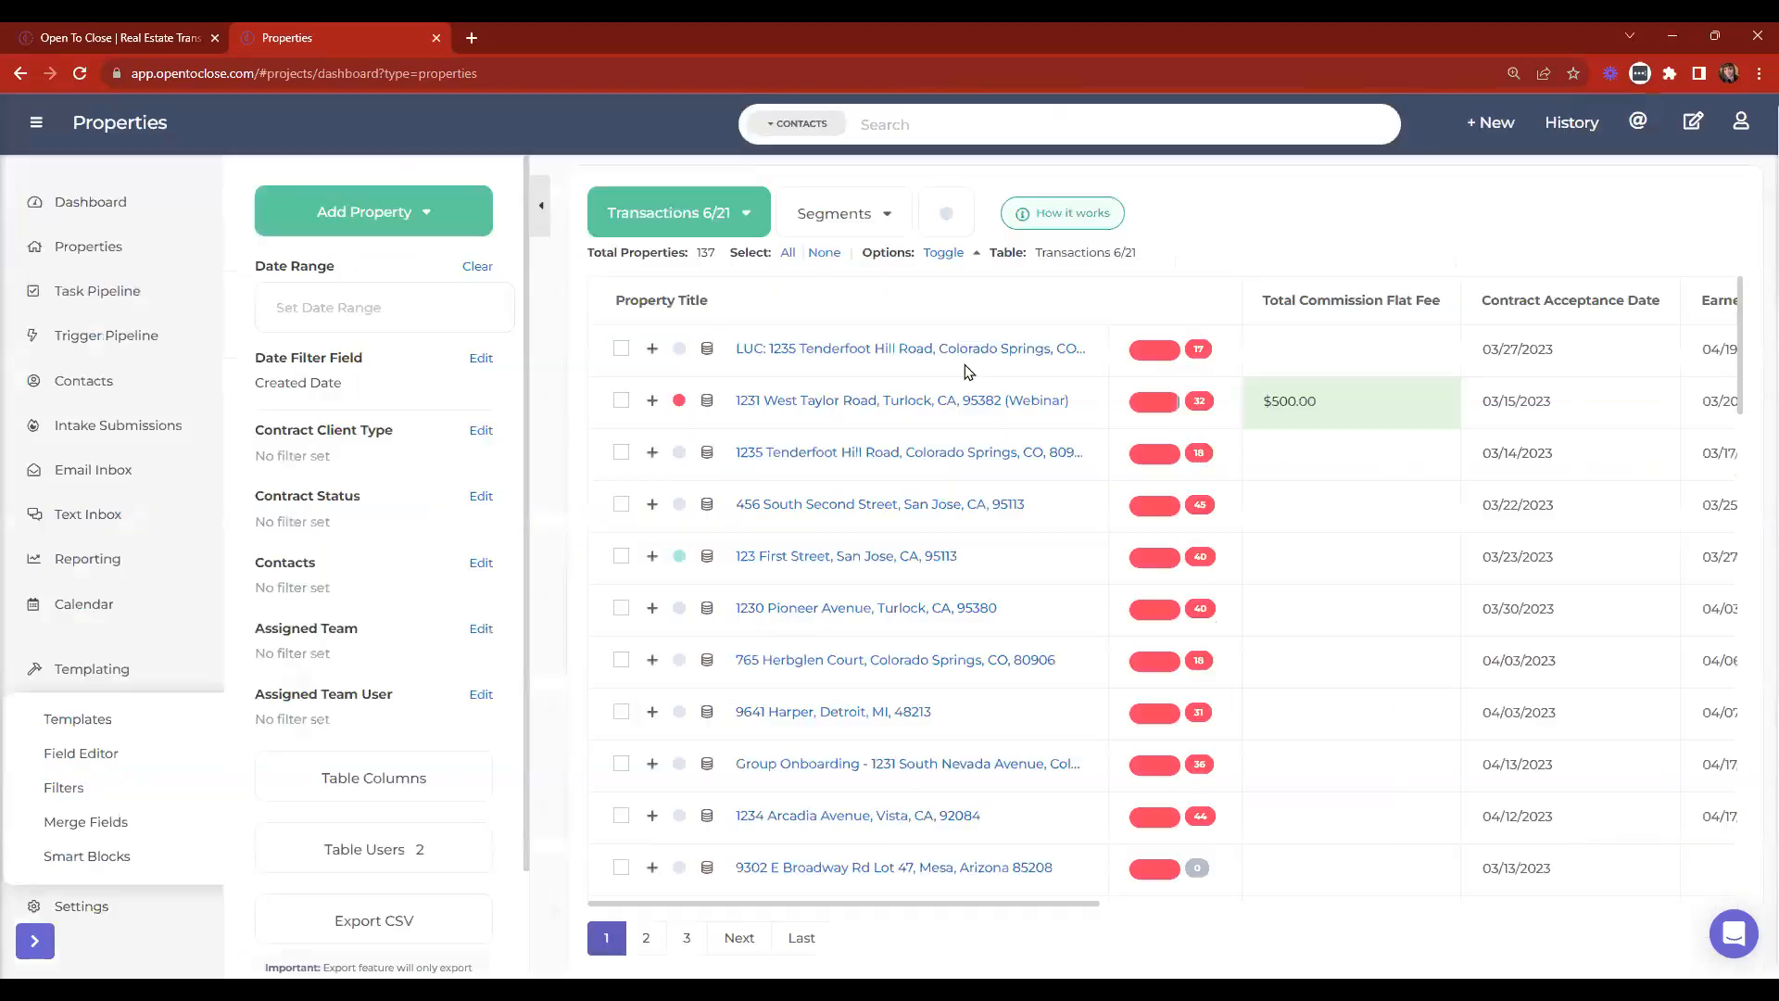
# Open the Turlock webinar property and display its documents.
pyautogui.click(954, 405)
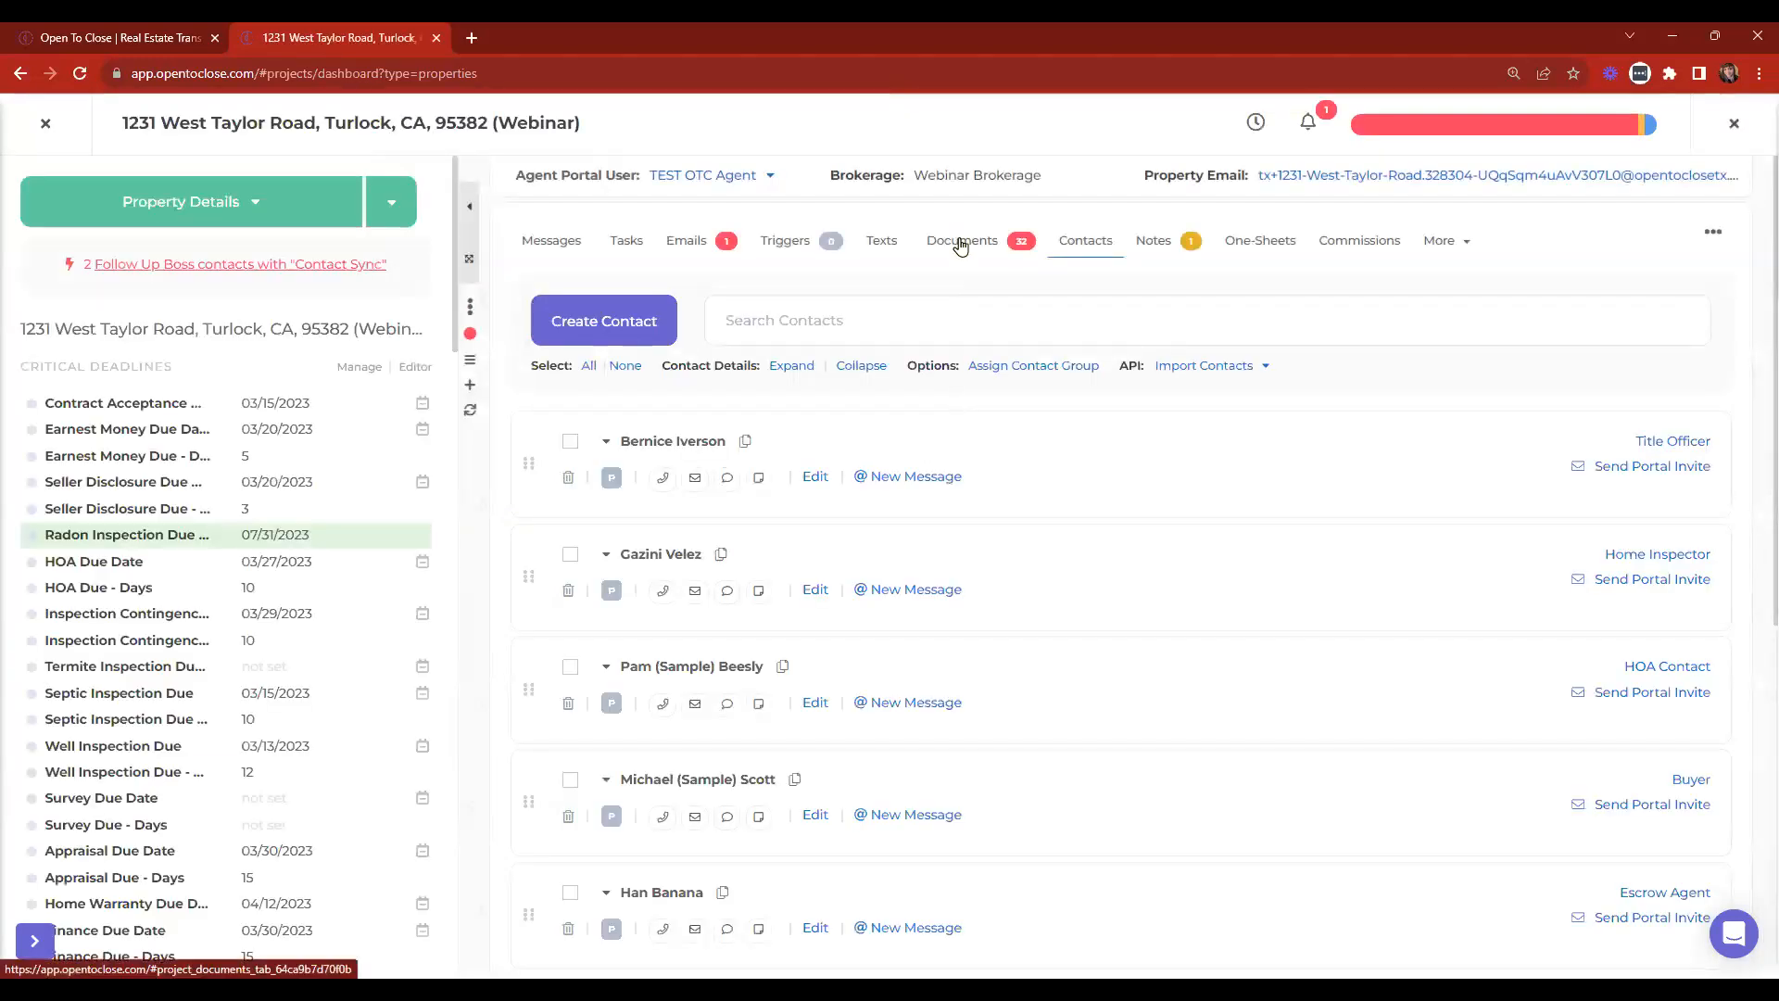
pyautogui.click(960, 248)
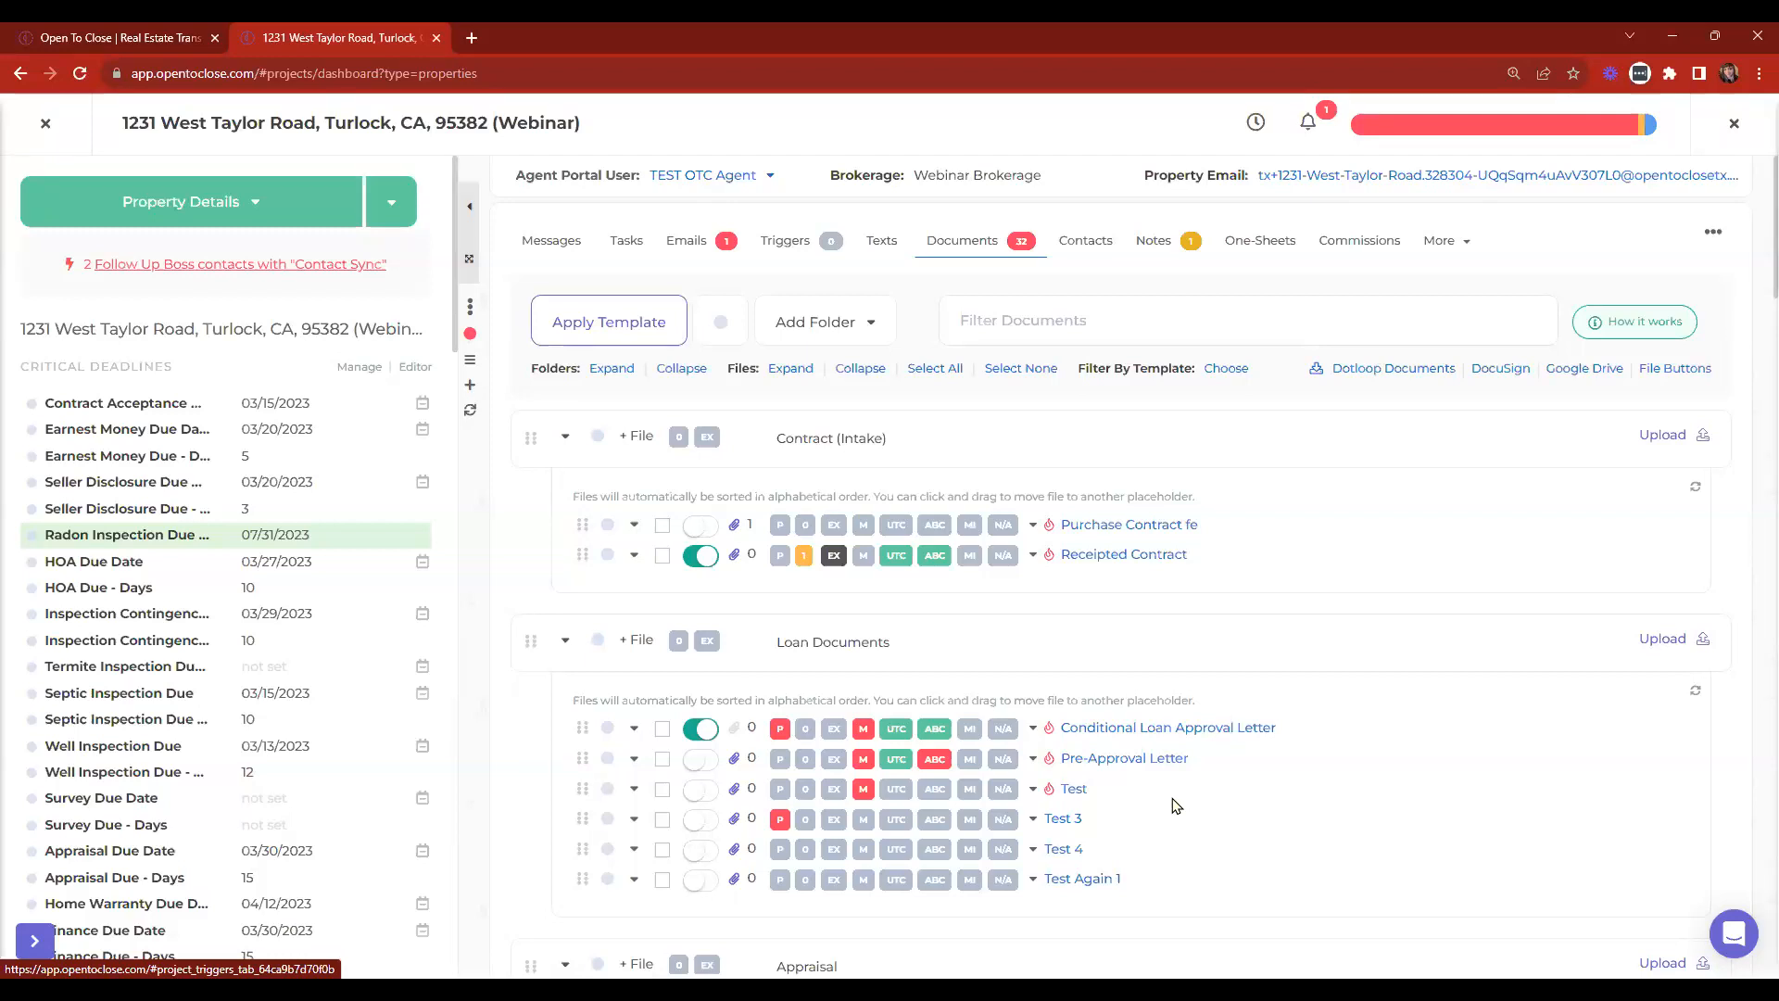
# Check the Dotloop and Google Drive document import options for the Turlock webinar property, closing each one.
pyautogui.click(1354, 370)
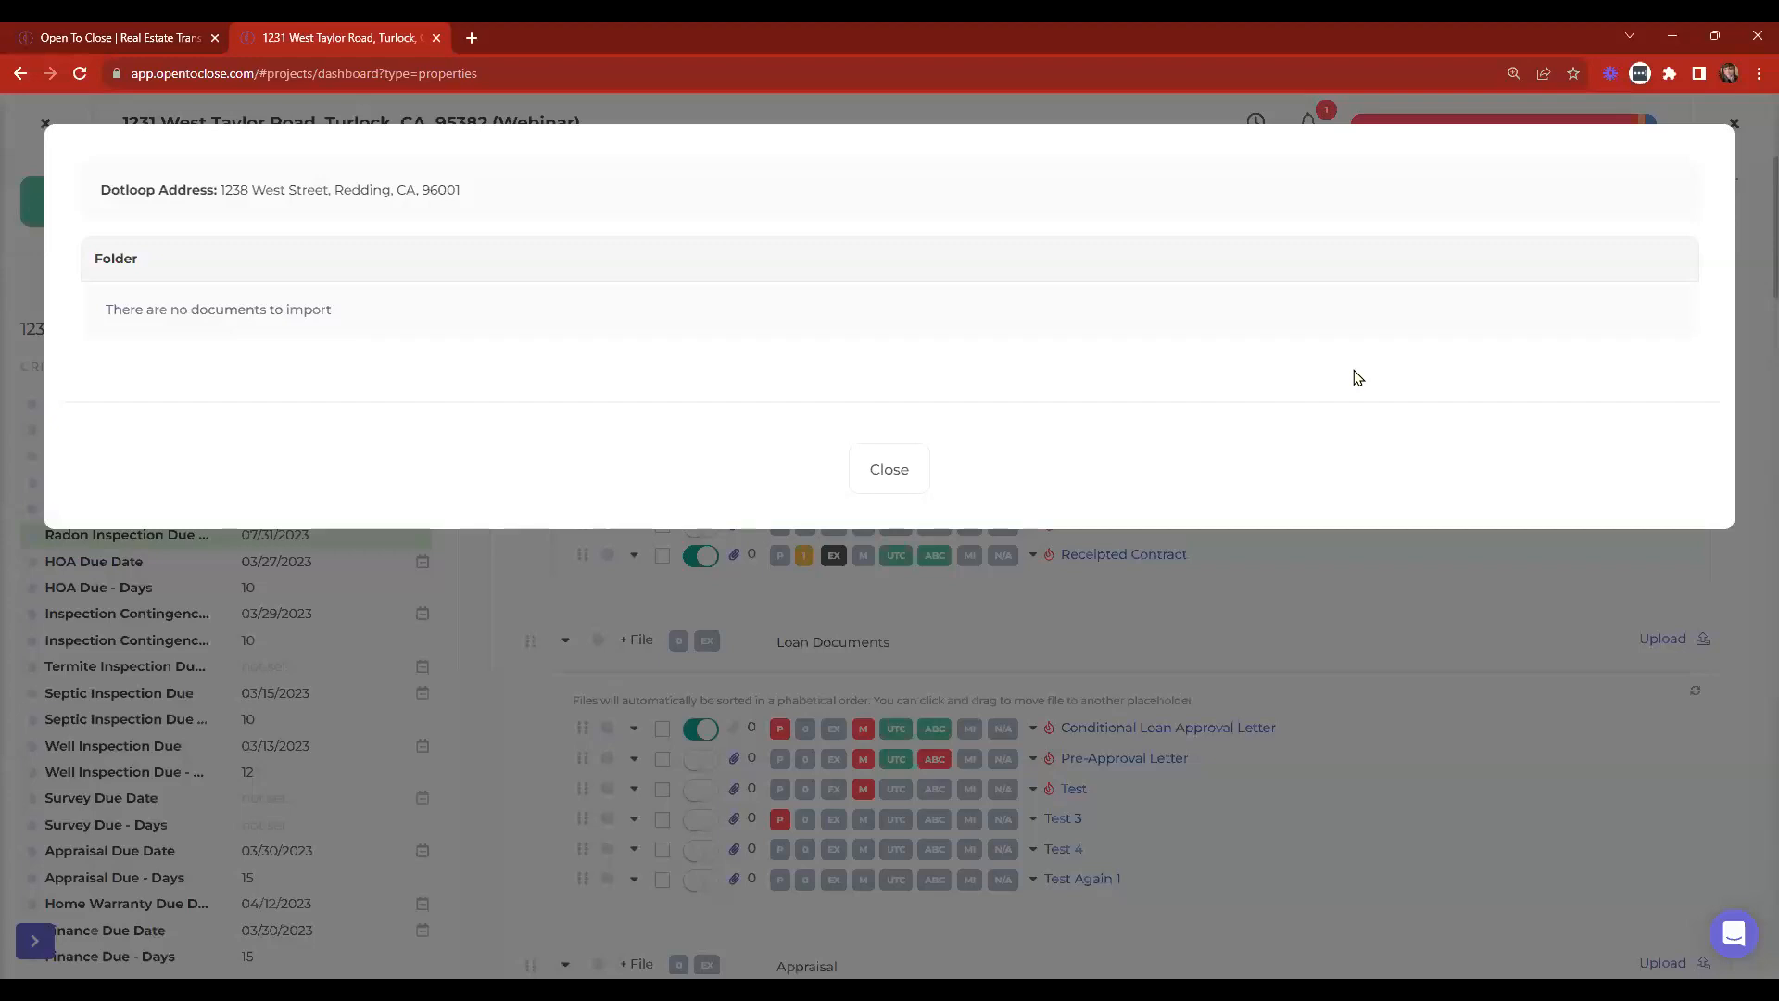
pyautogui.click(889, 470)
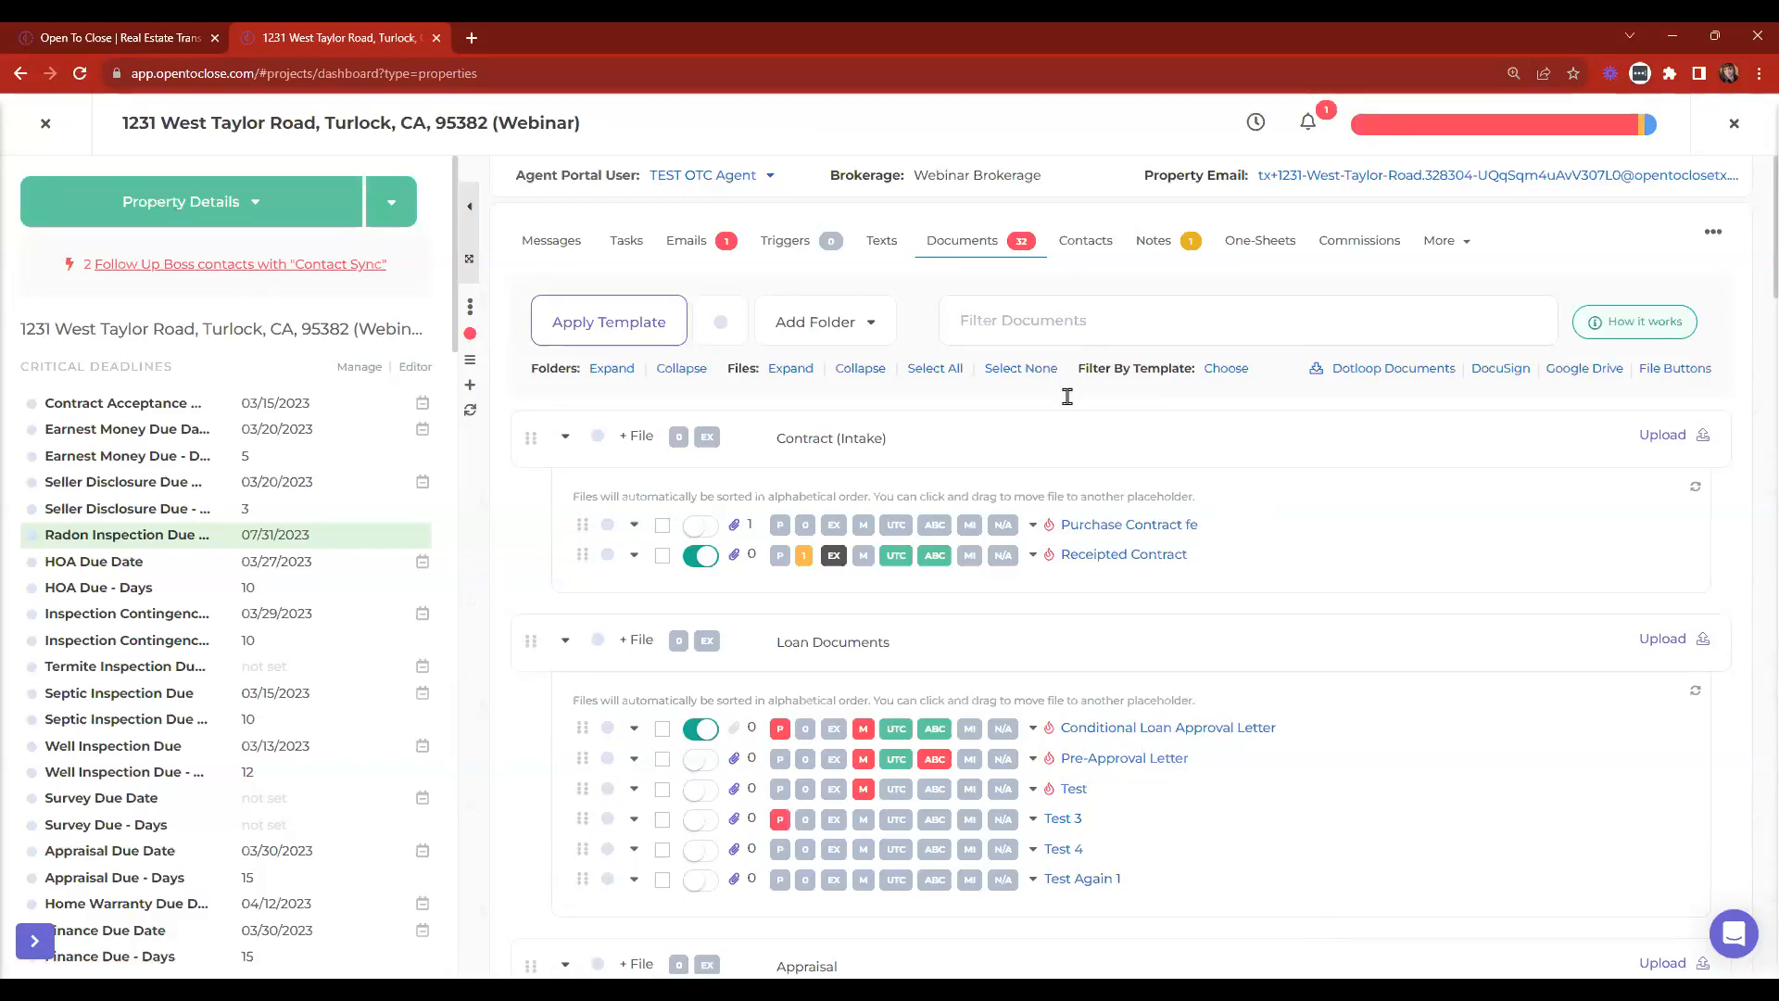
pyautogui.click(1575, 369)
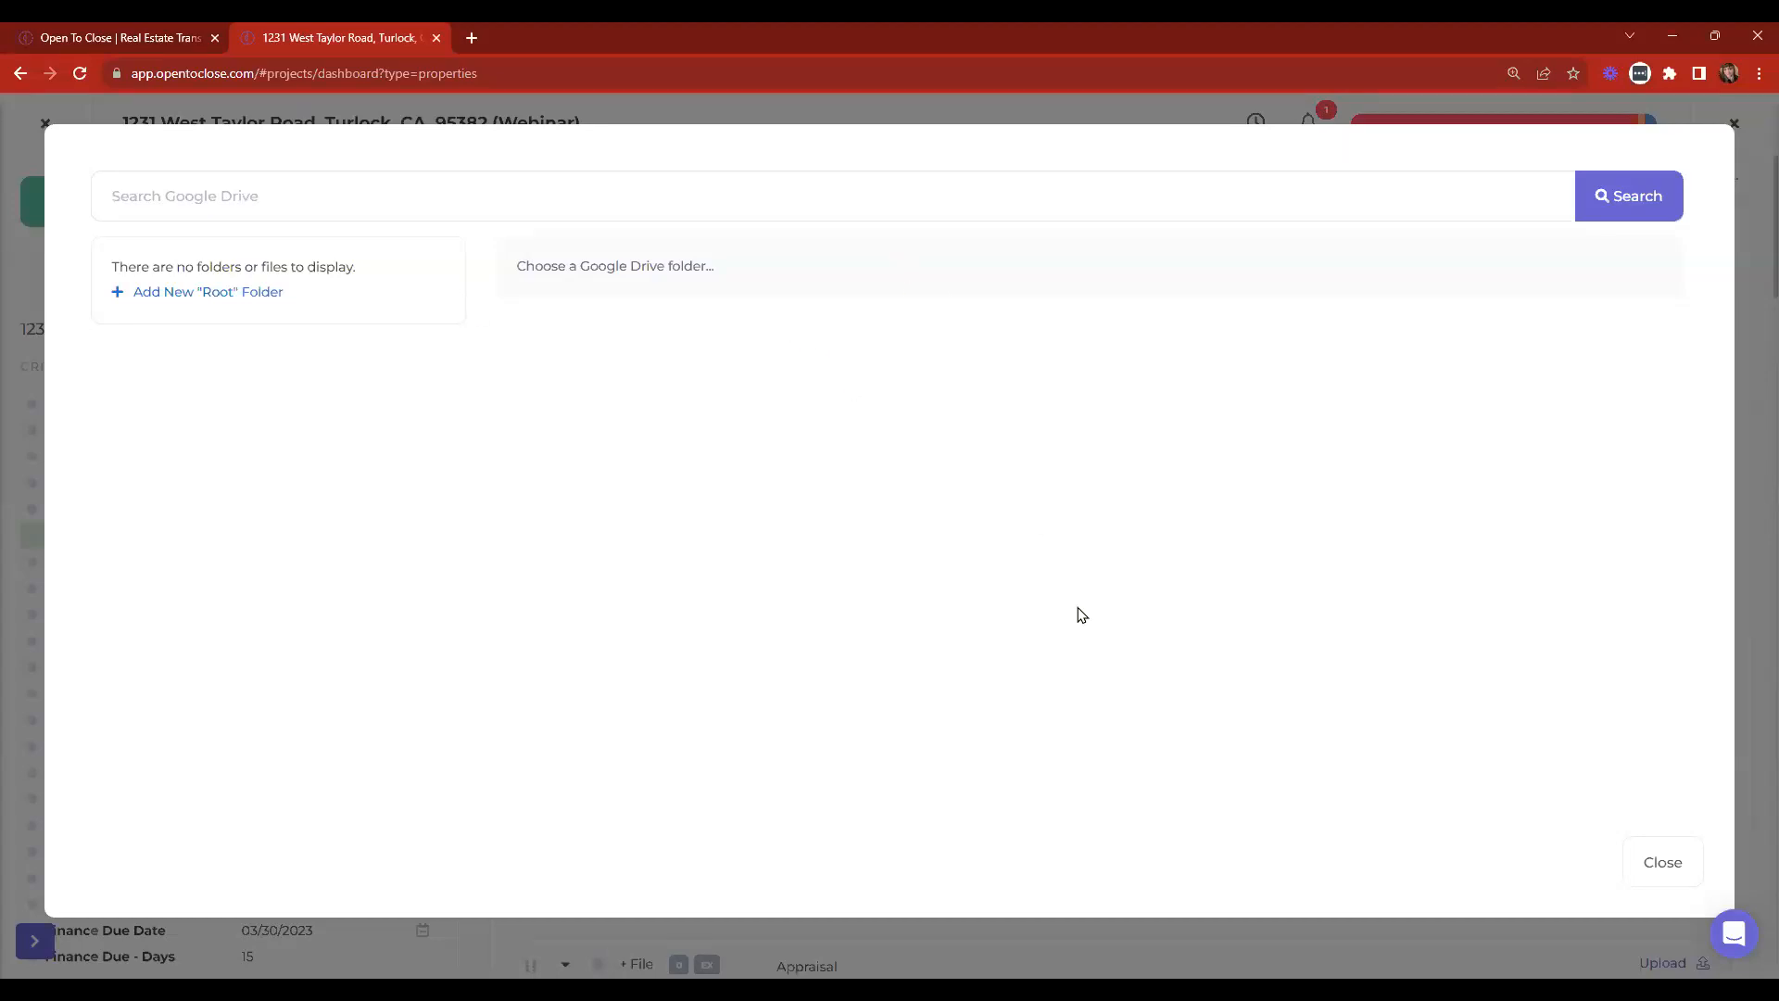
pyautogui.click(1663, 864)
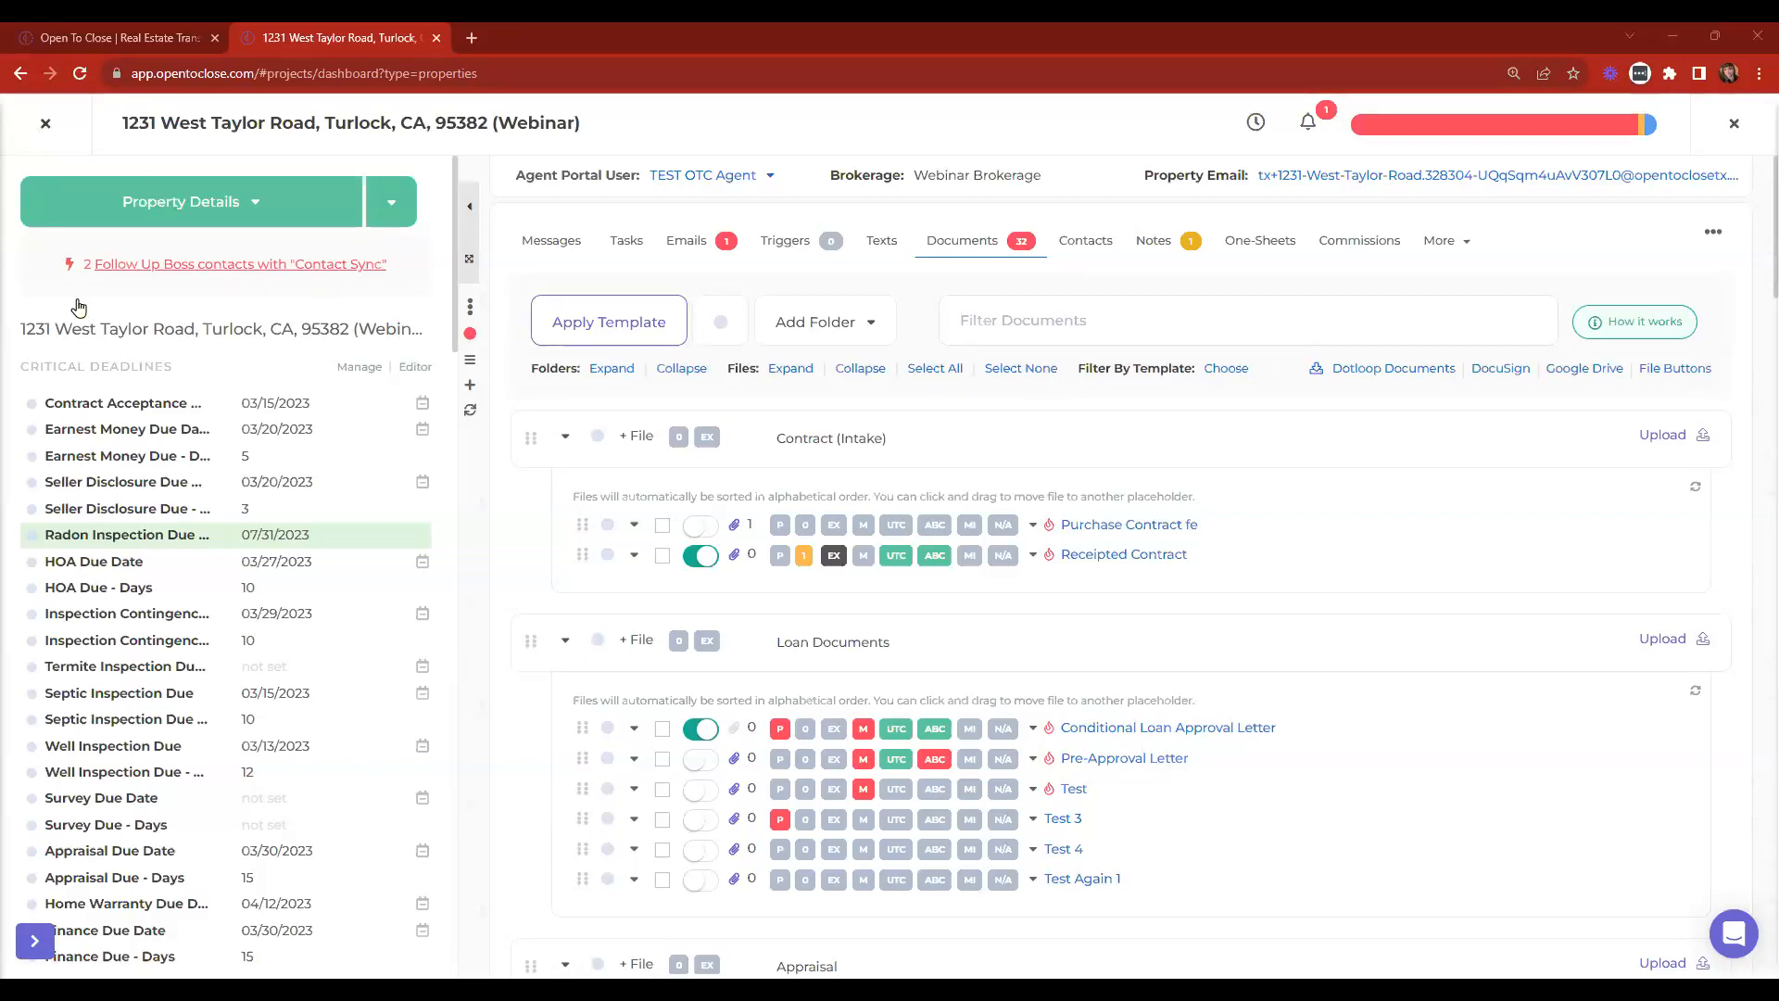
# Return to the properties table, look over its column settings including the commission details, and update the table.
pyautogui.click(93, 250)
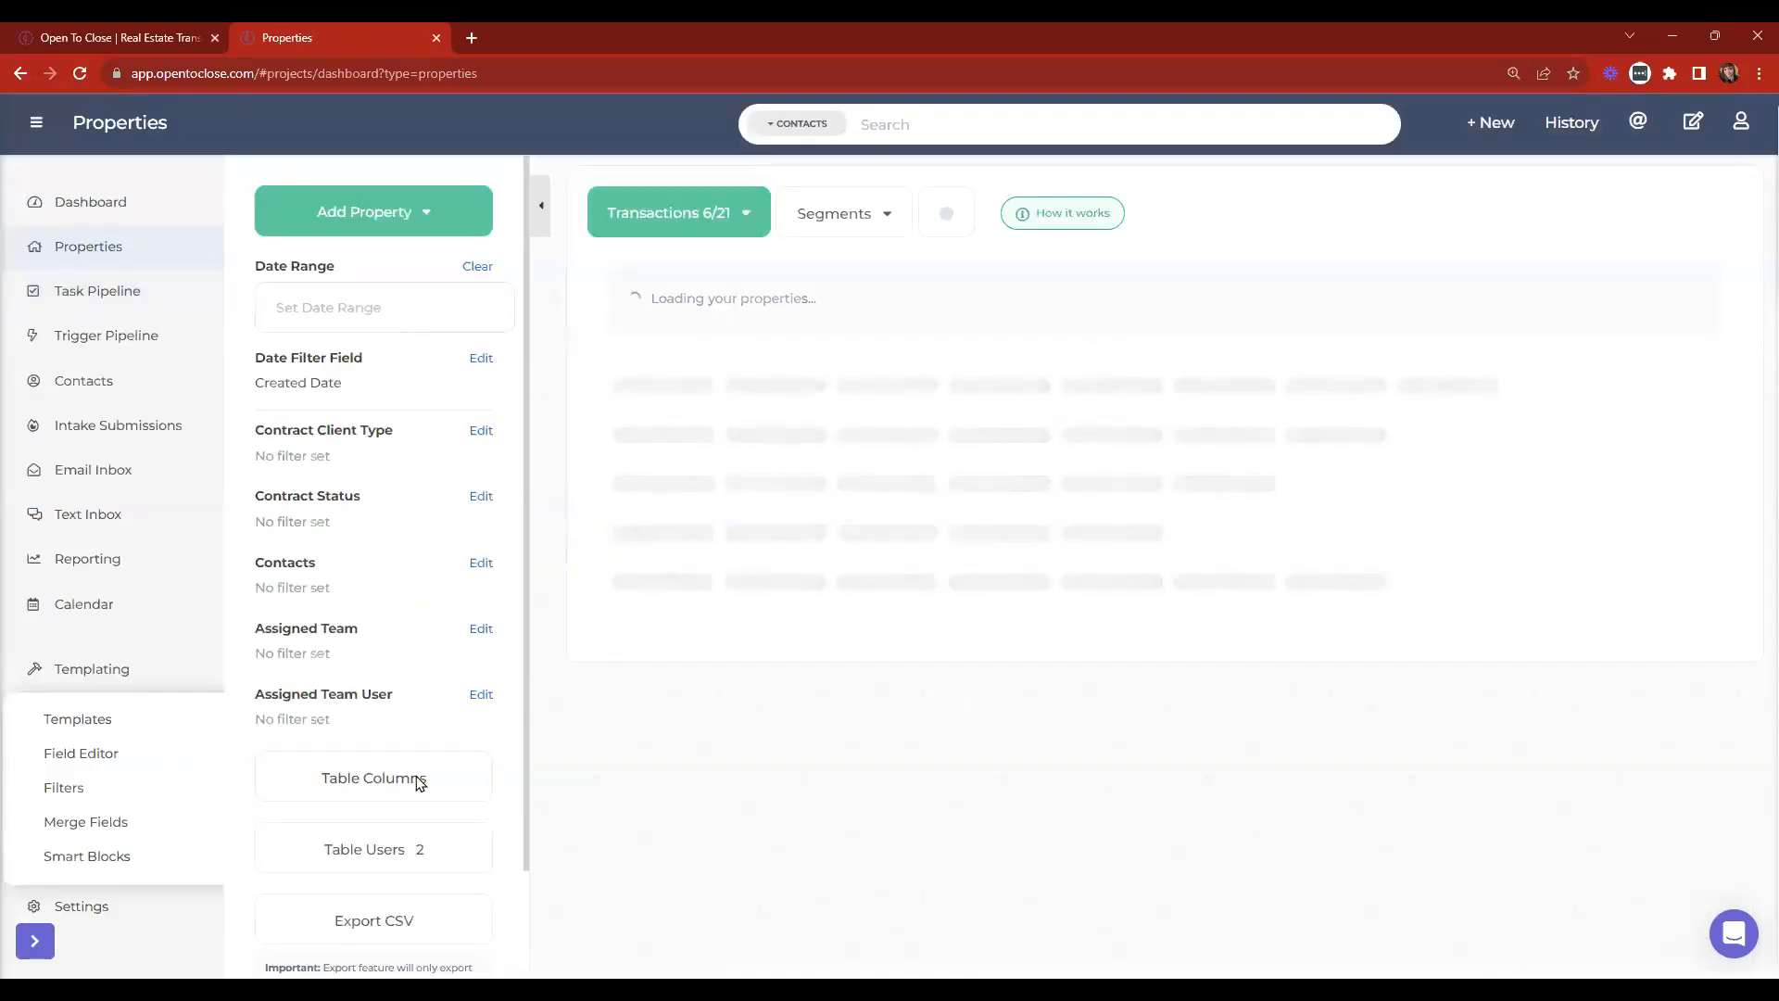
pyautogui.click(490, 758)
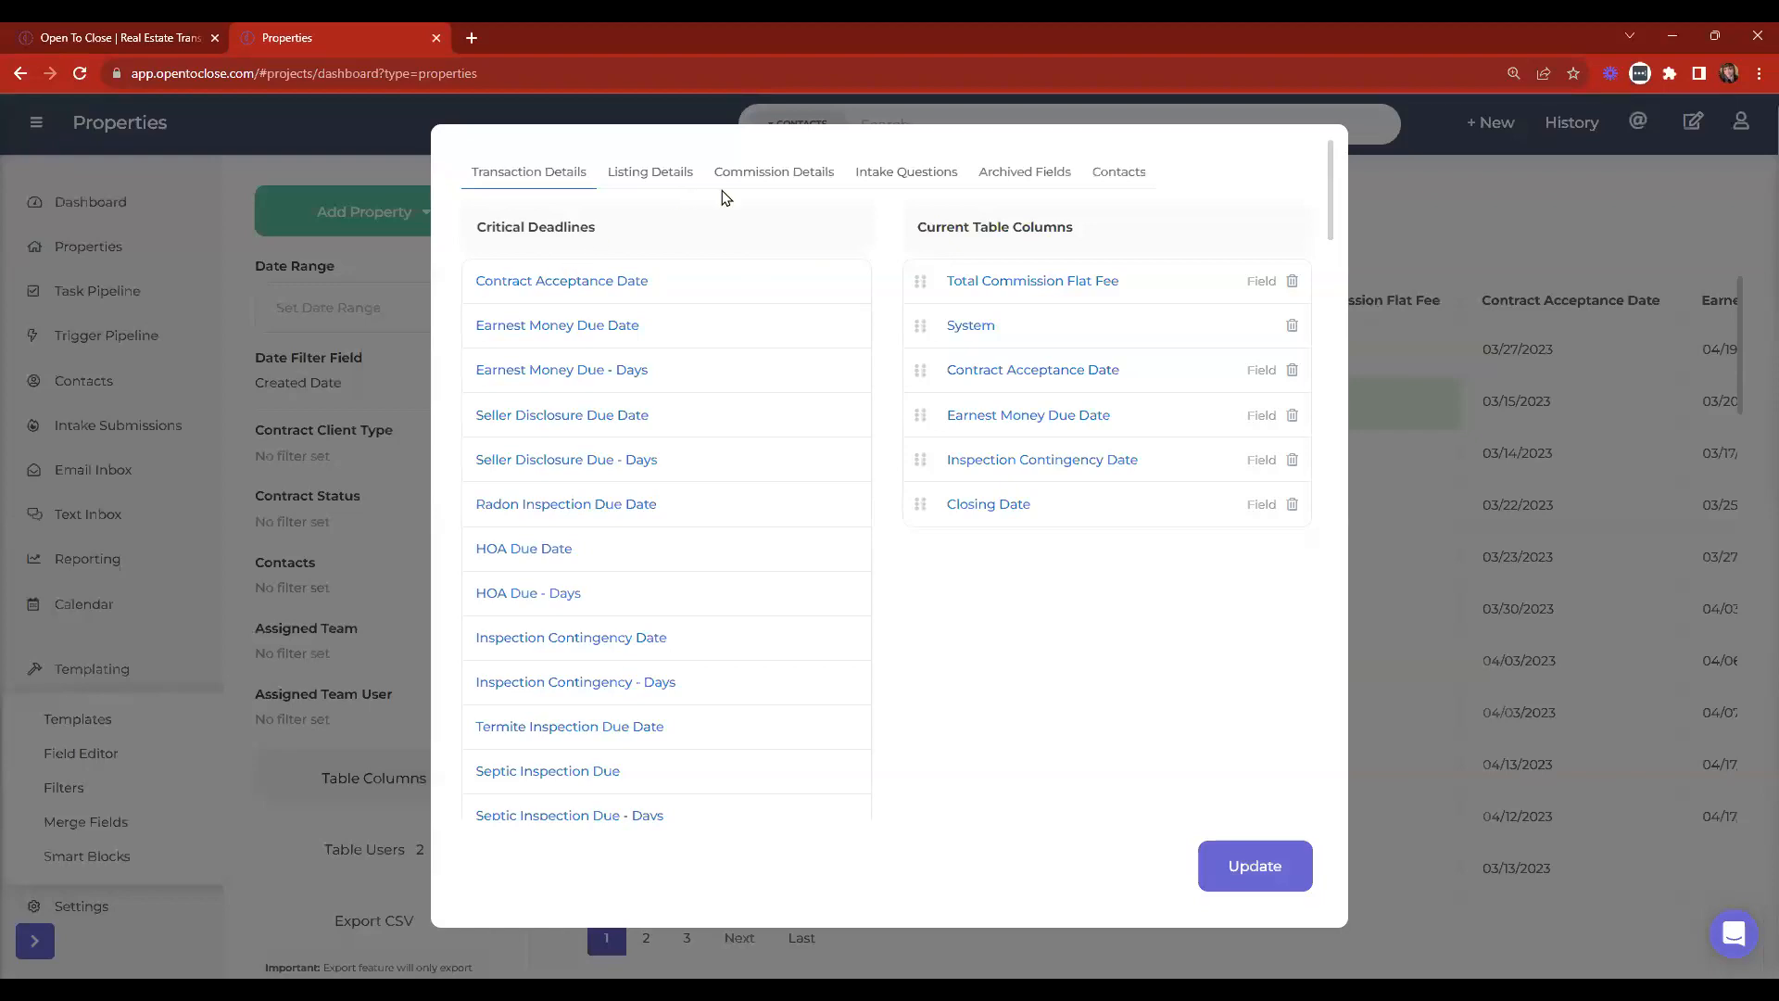
pyautogui.click(773, 183)
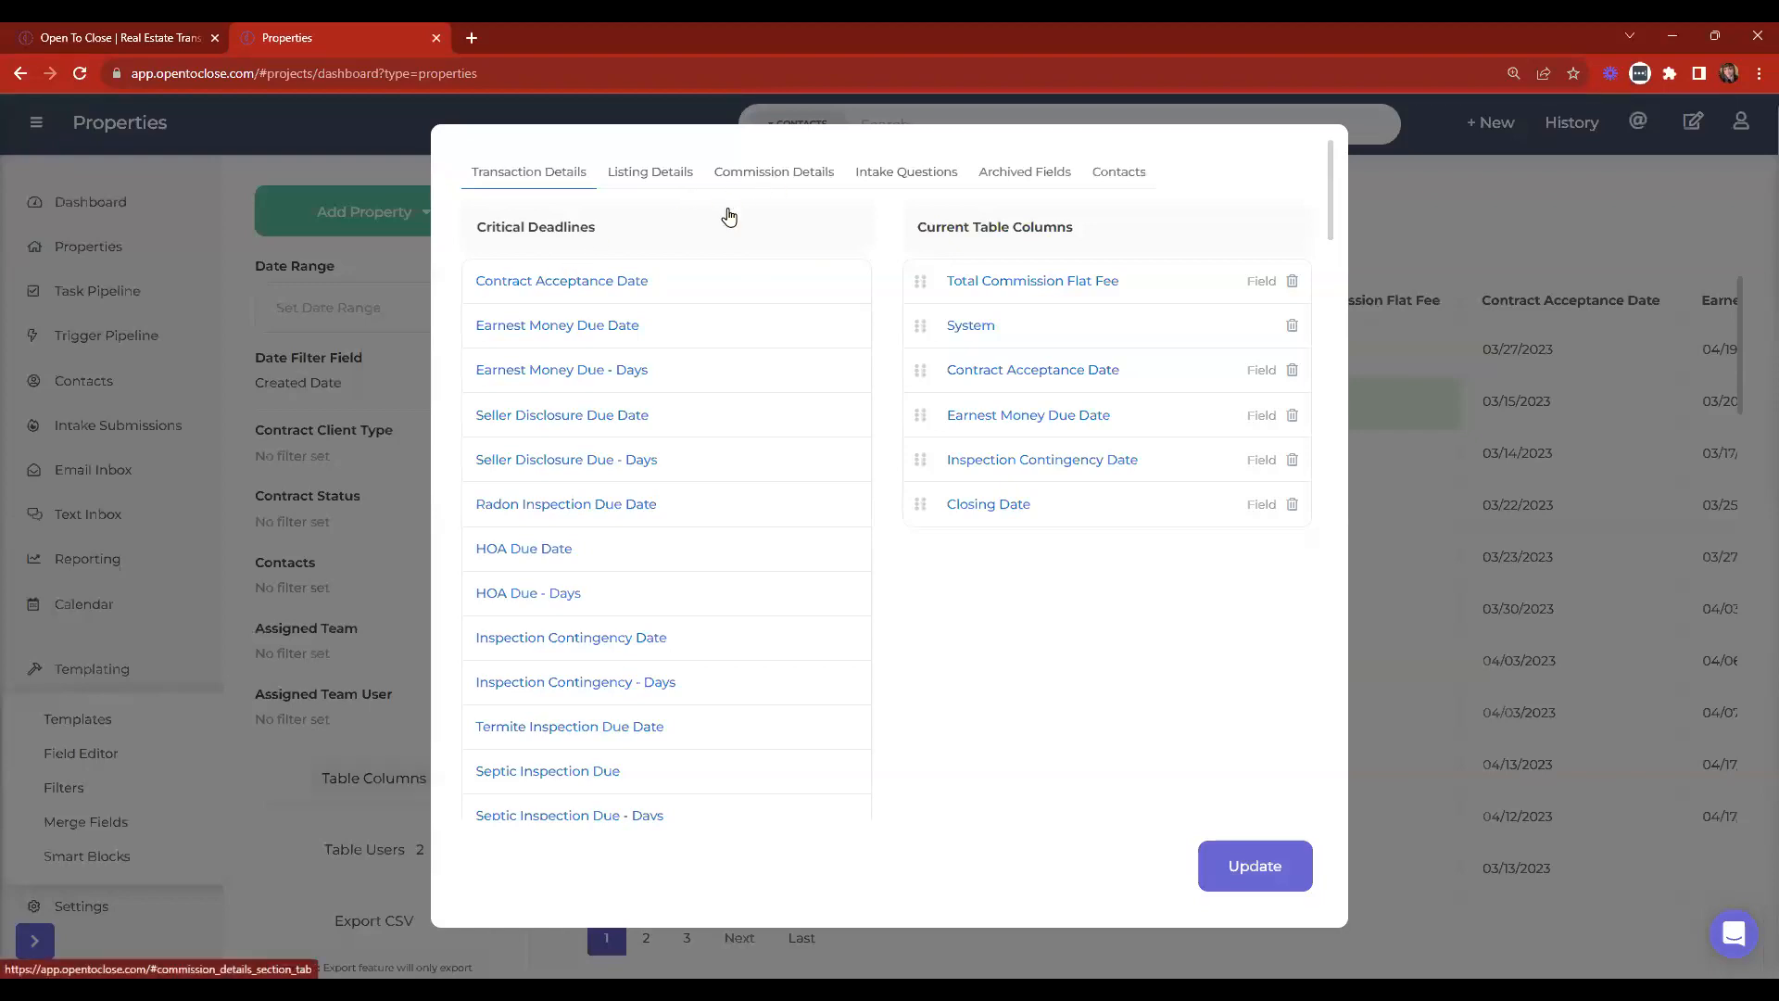
pyautogui.click(1262, 878)
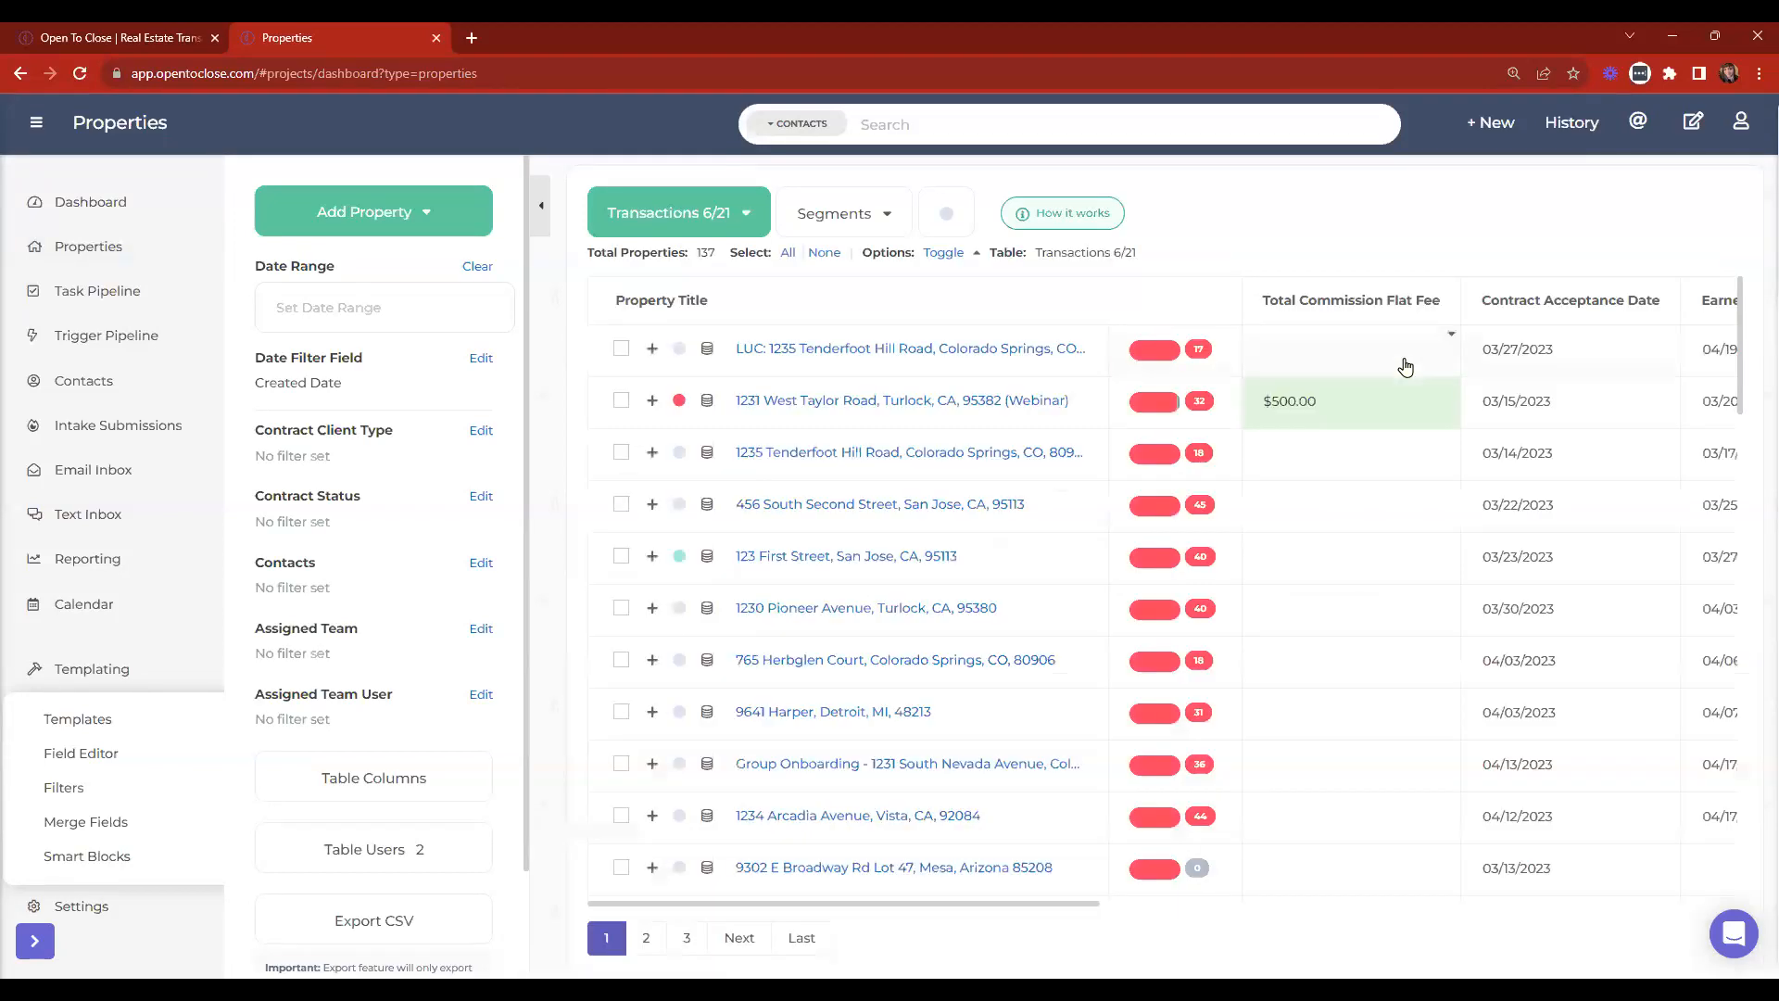
# Open the report and review the properties listed behind the Total Commission Flat Fee chart, then close the list.
pyautogui.click(97, 559)
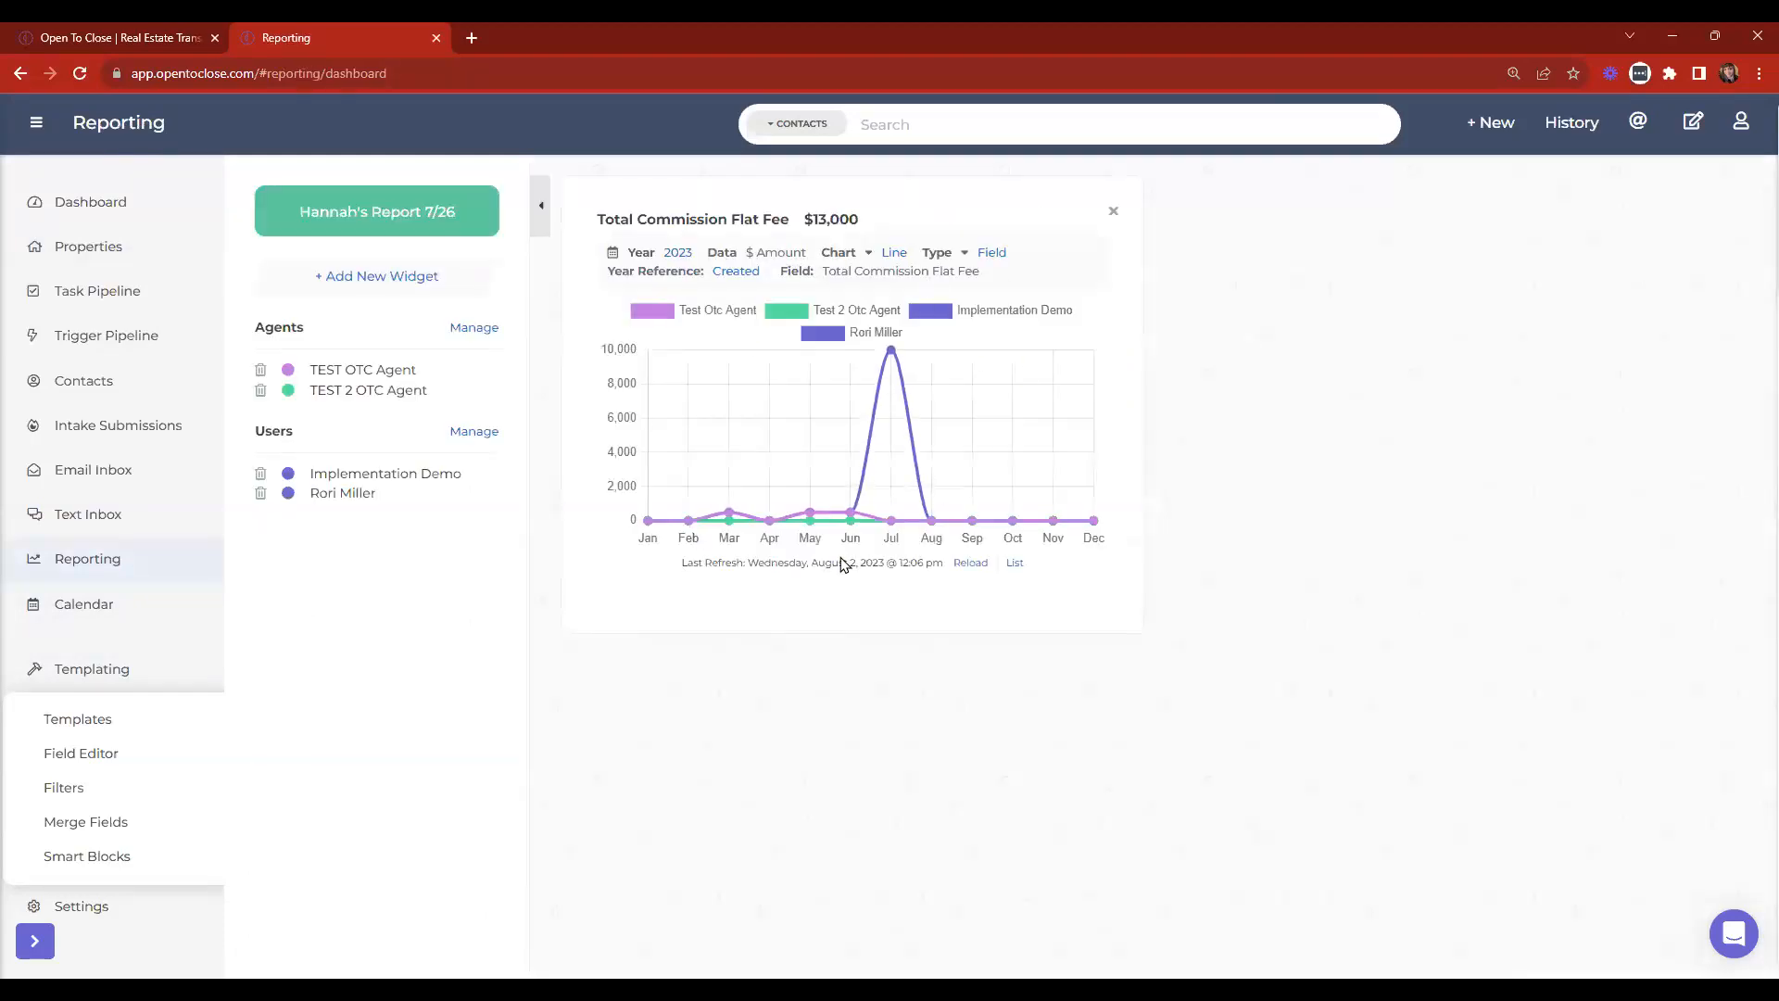
pyautogui.click(118, 674)
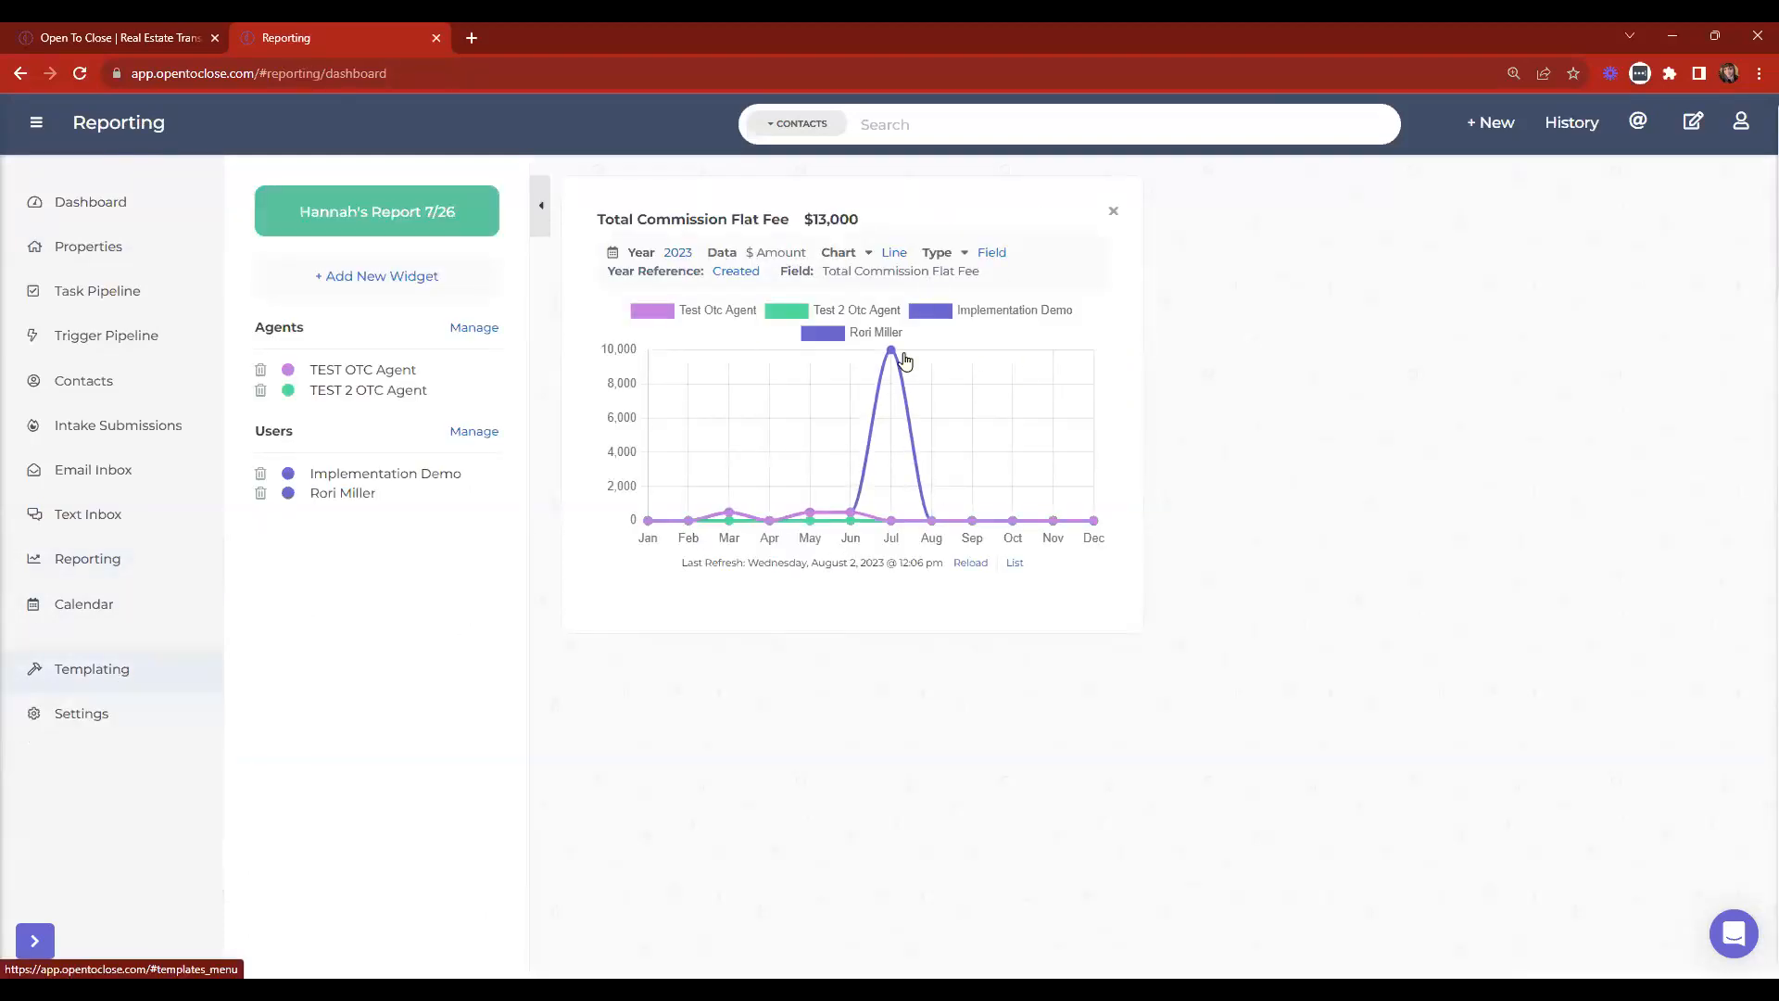
pyautogui.click(1014, 562)
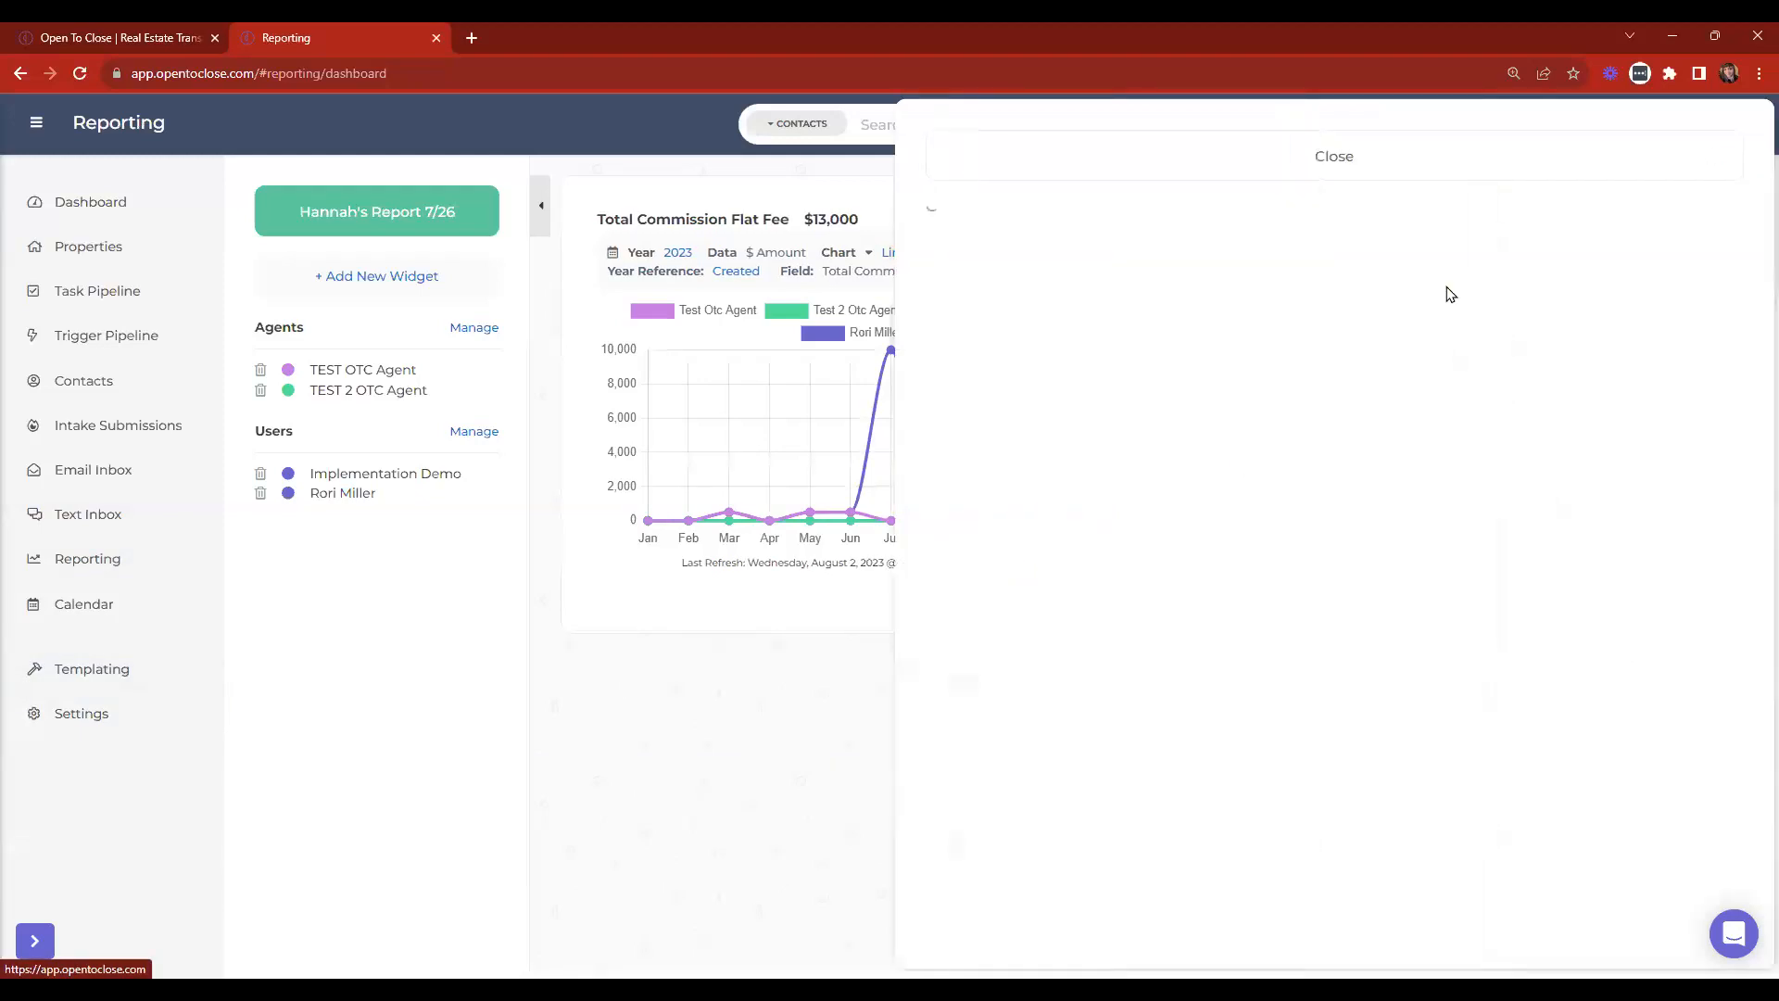
pyautogui.scroll(-2, 1131, 603)
pyautogui.scroll(2, 1027, 346)
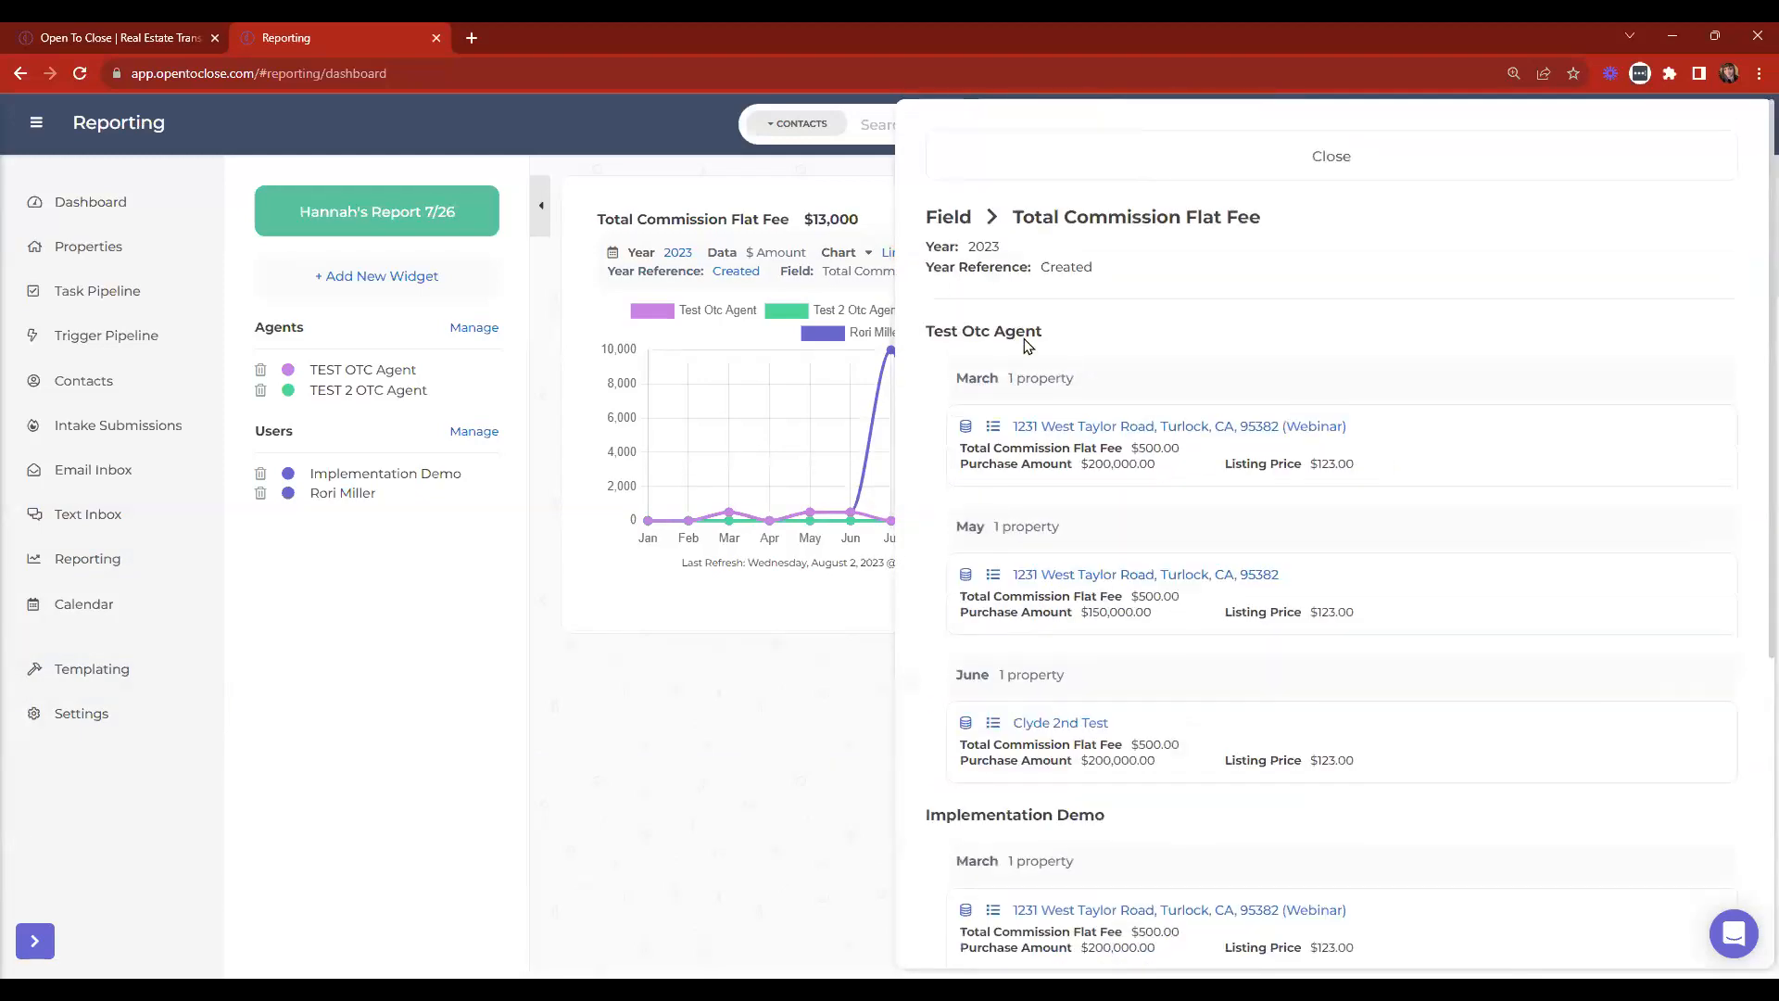
pyautogui.scroll(-3, 1132, 834)
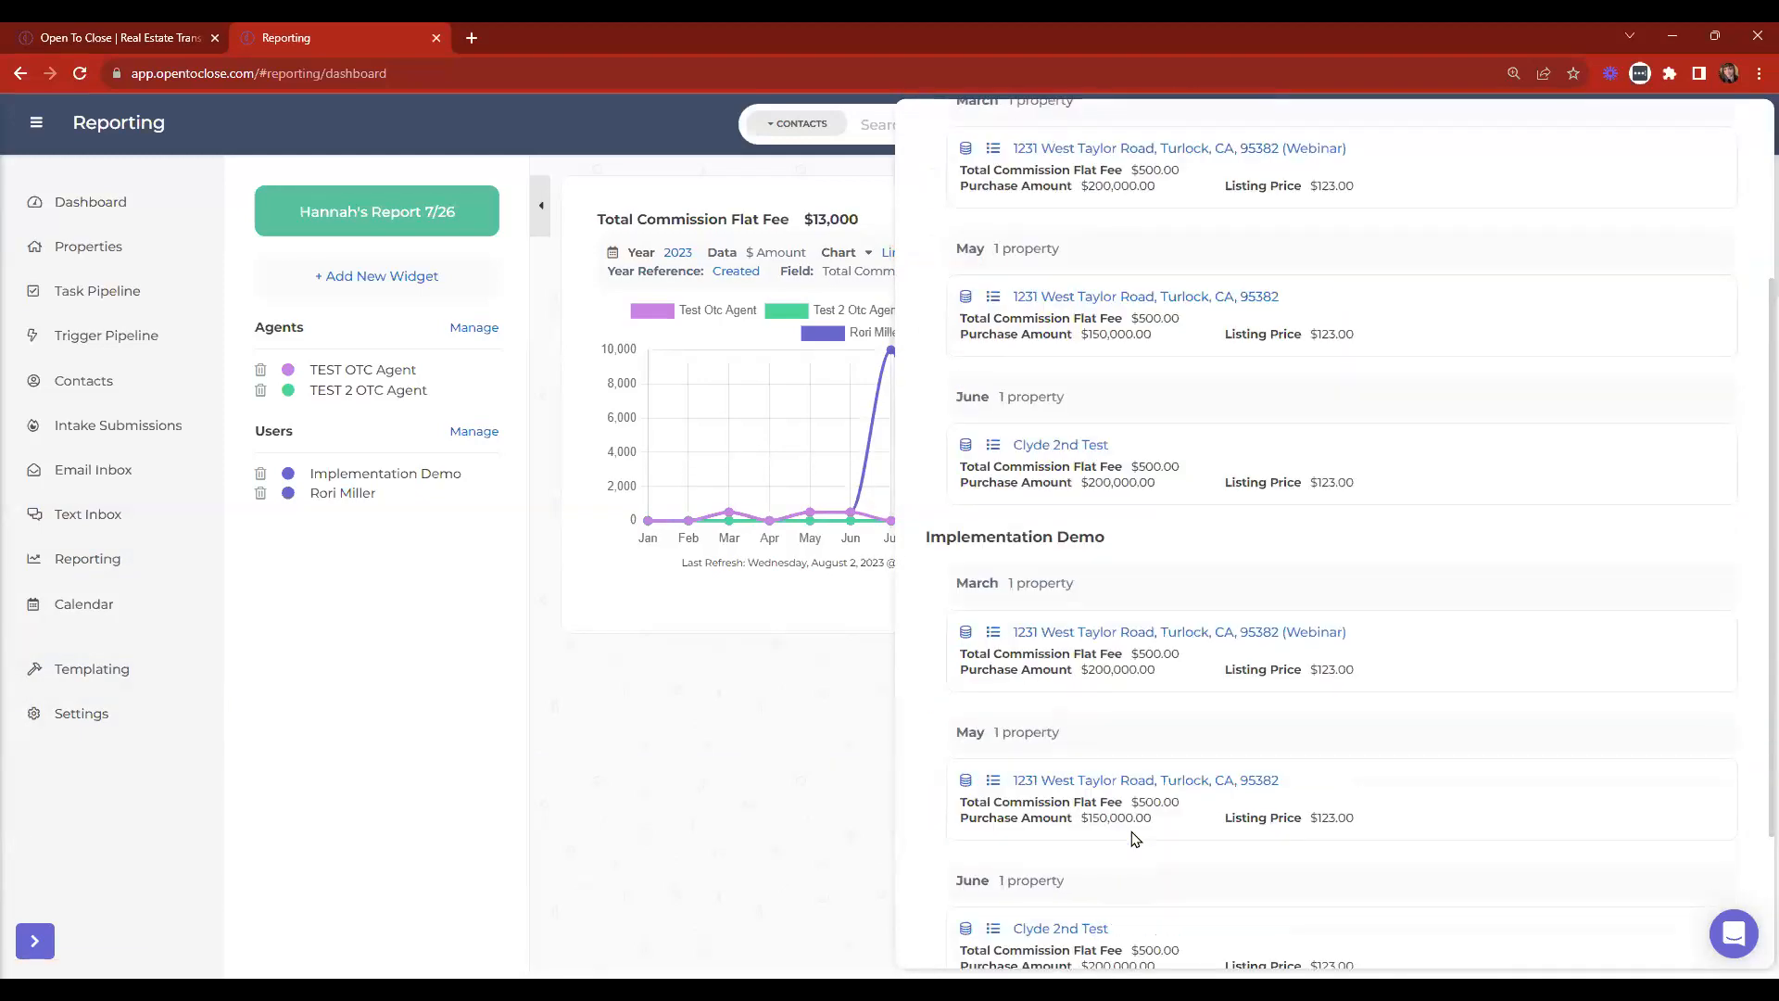
pyautogui.scroll(5, 1135, 839)
pyautogui.click(1330, 151)
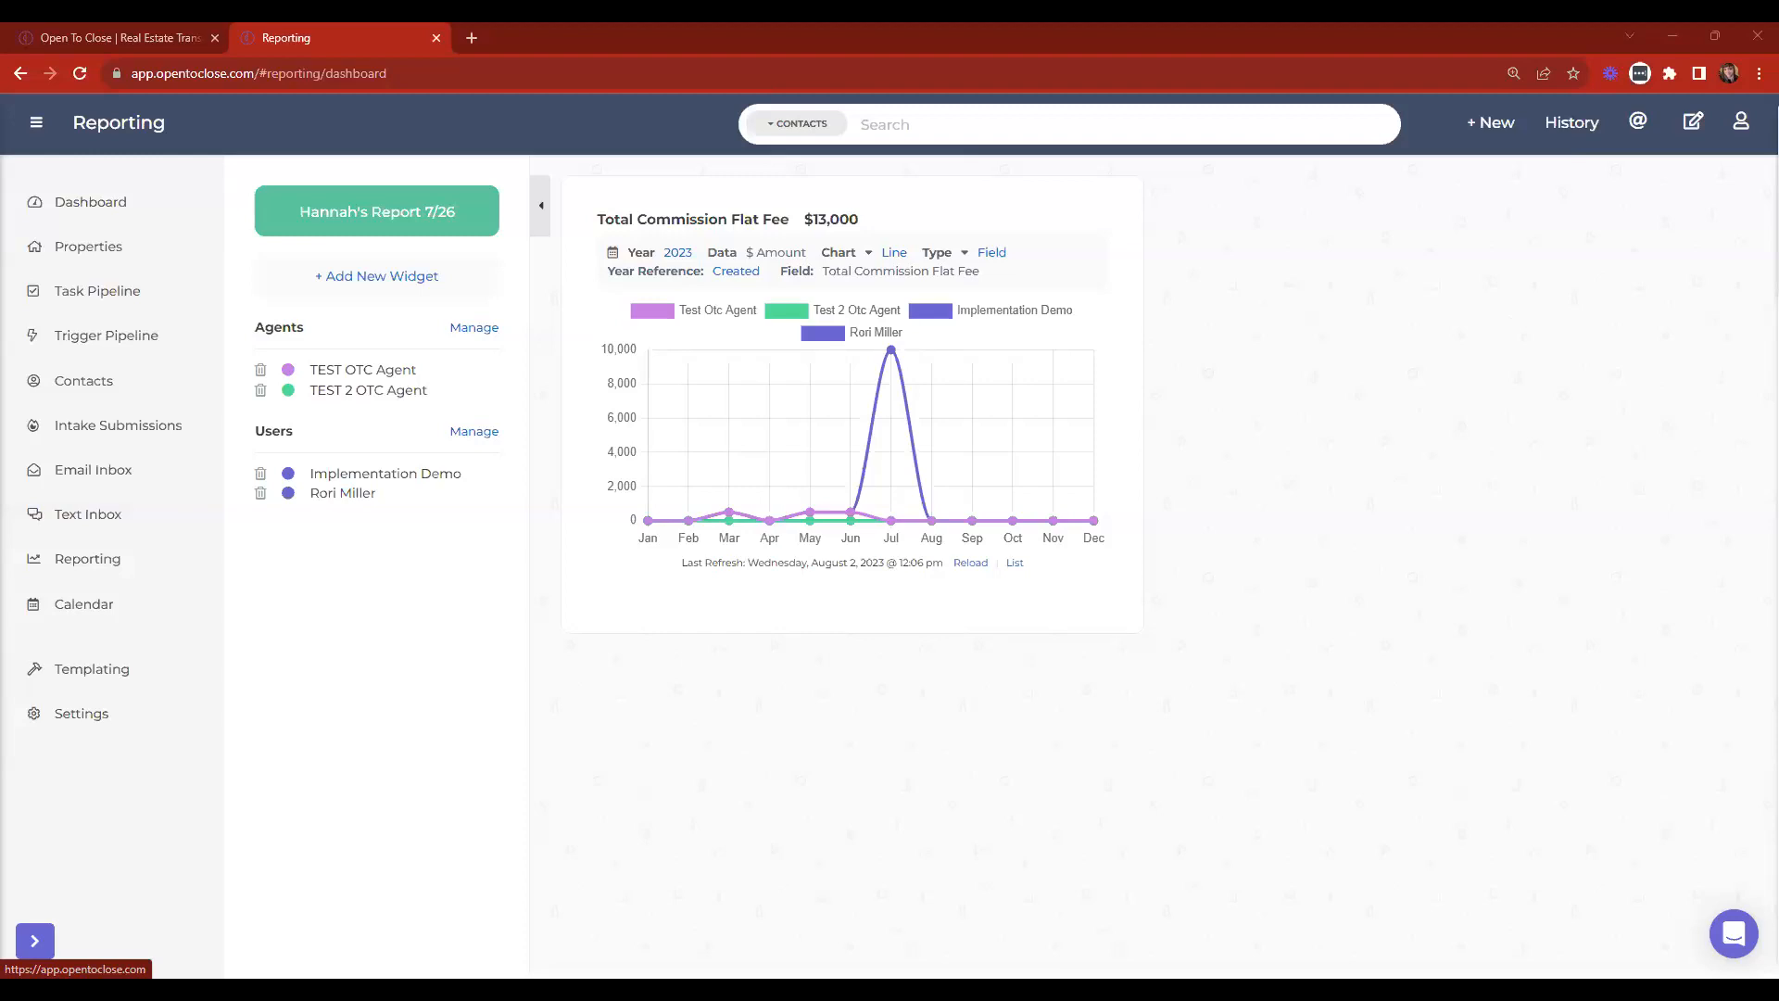
# View the primary email inbox and briefly open and close the support chat.
pyautogui.click(101, 472)
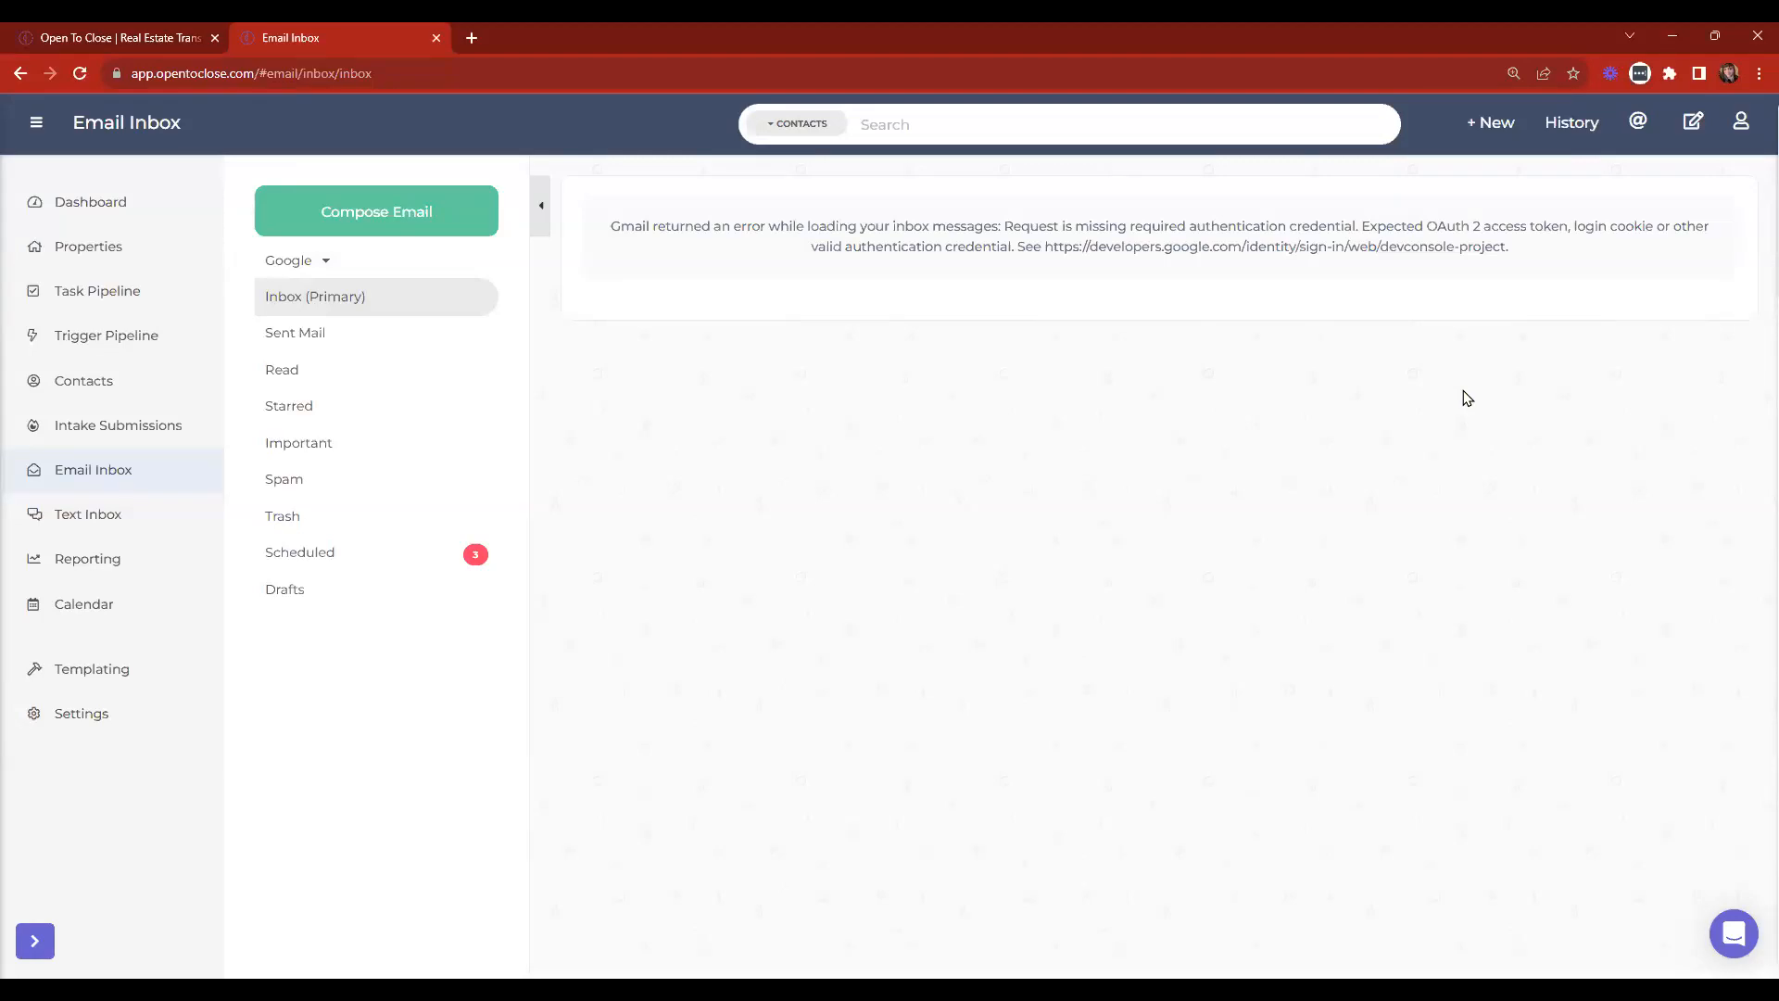
pyautogui.click(1733, 933)
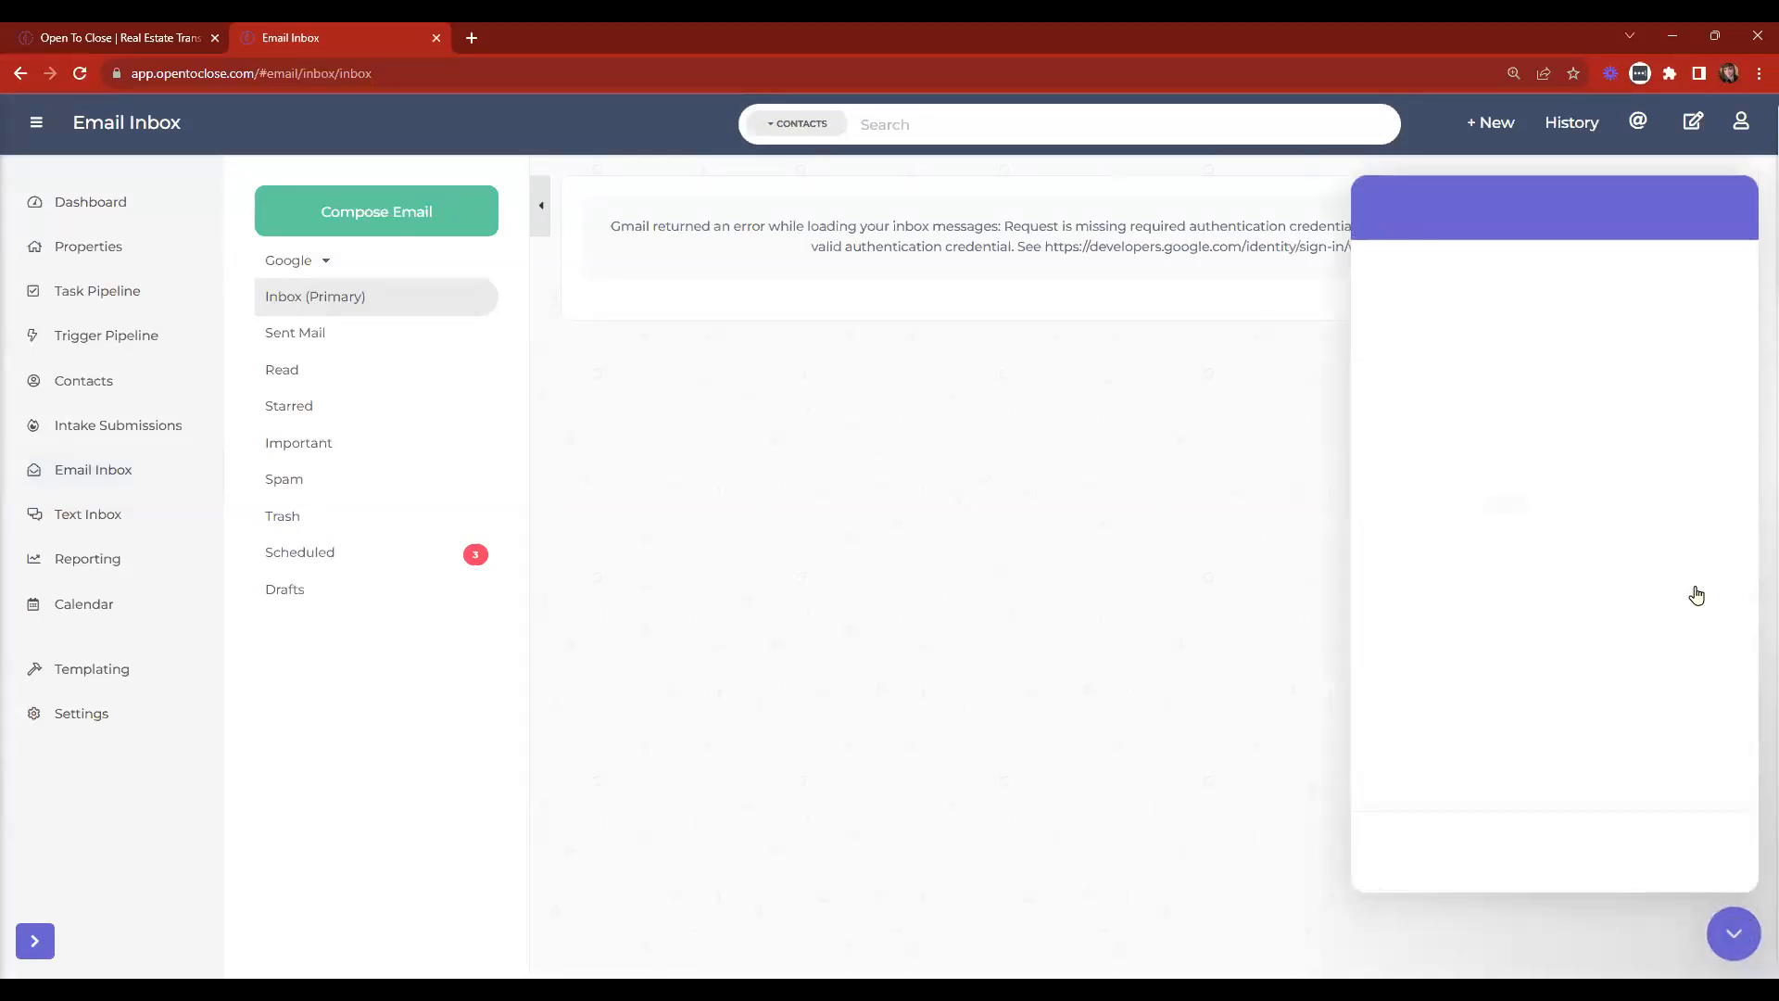
pyautogui.click(1734, 933)
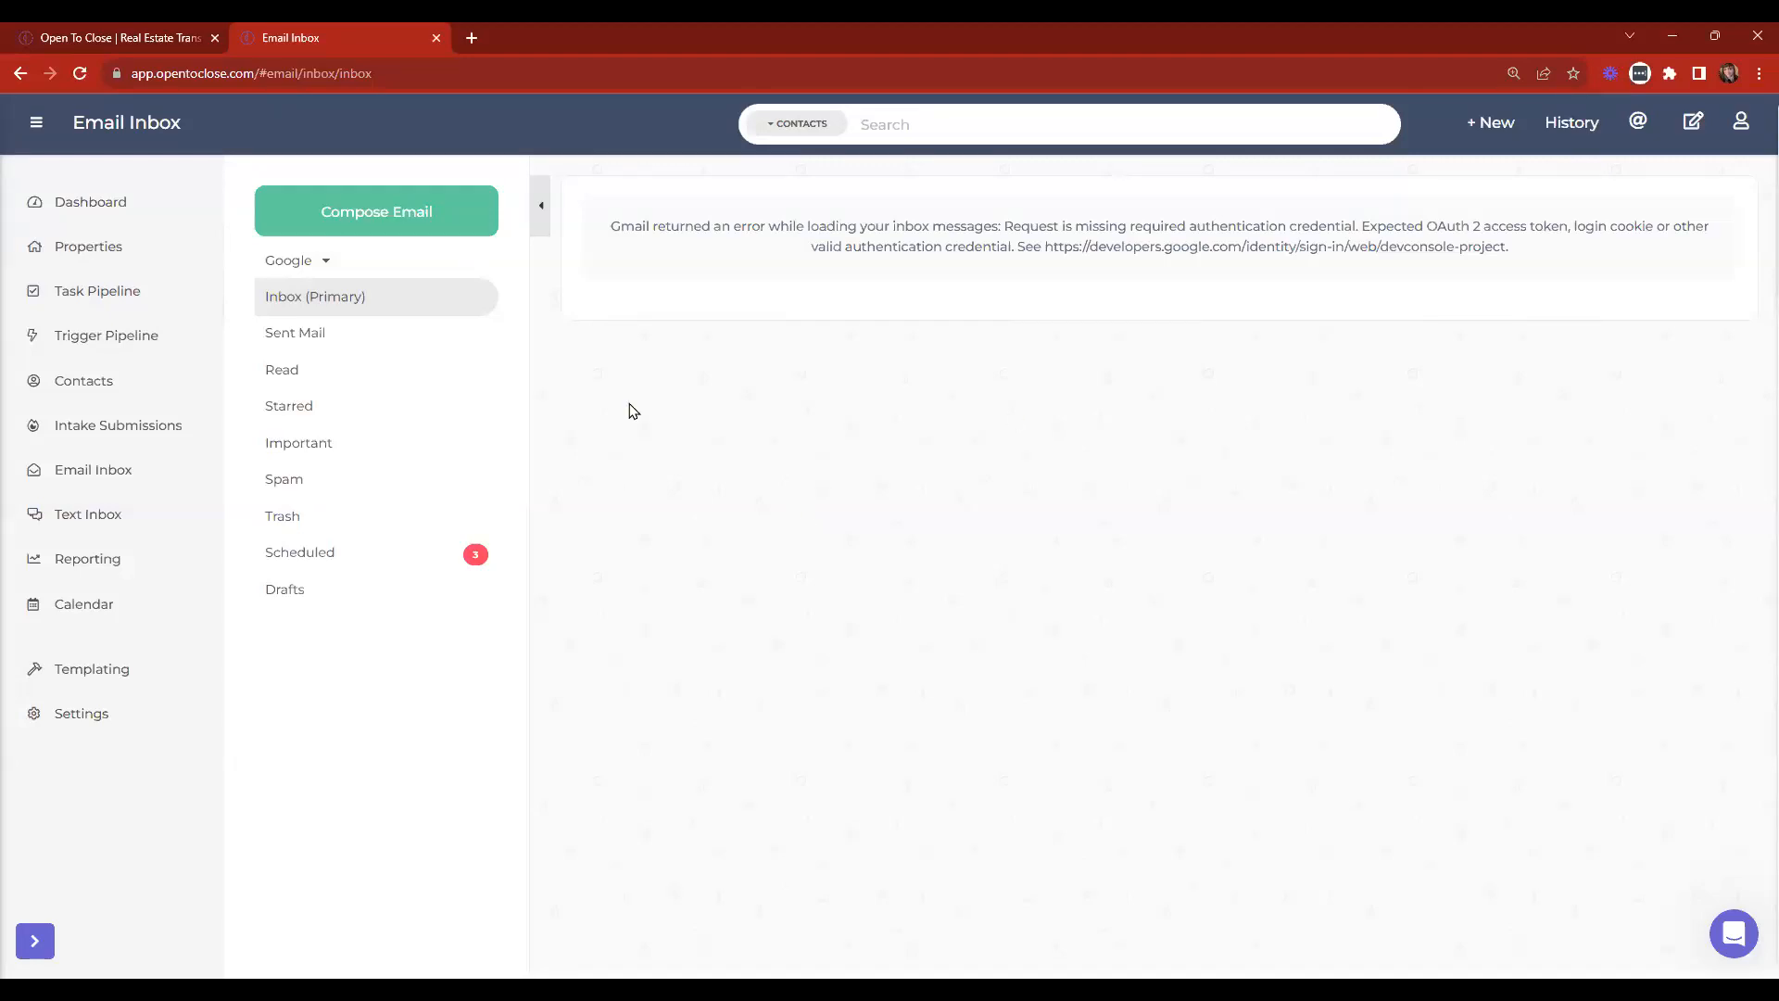
# Open the Turlock webinar property from the dashboard's property history, review its full timeline of dates, and close the timeline.
pyautogui.click(69, 209)
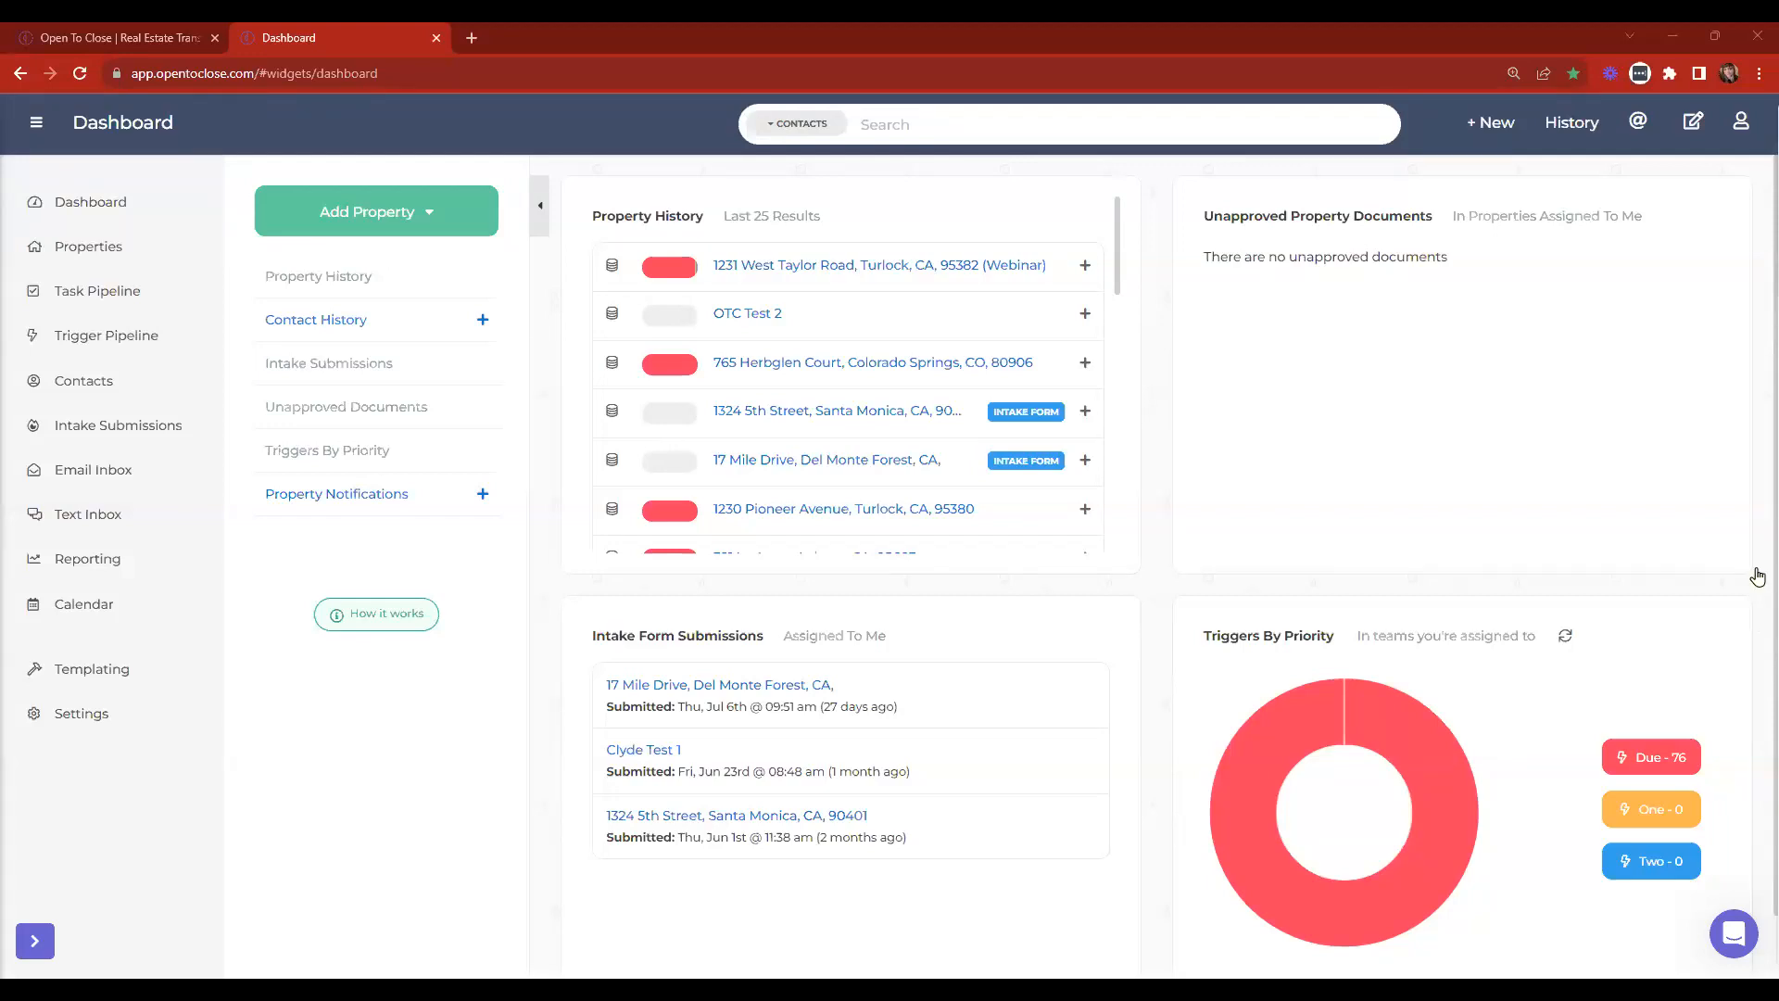
pyautogui.click(909, 268)
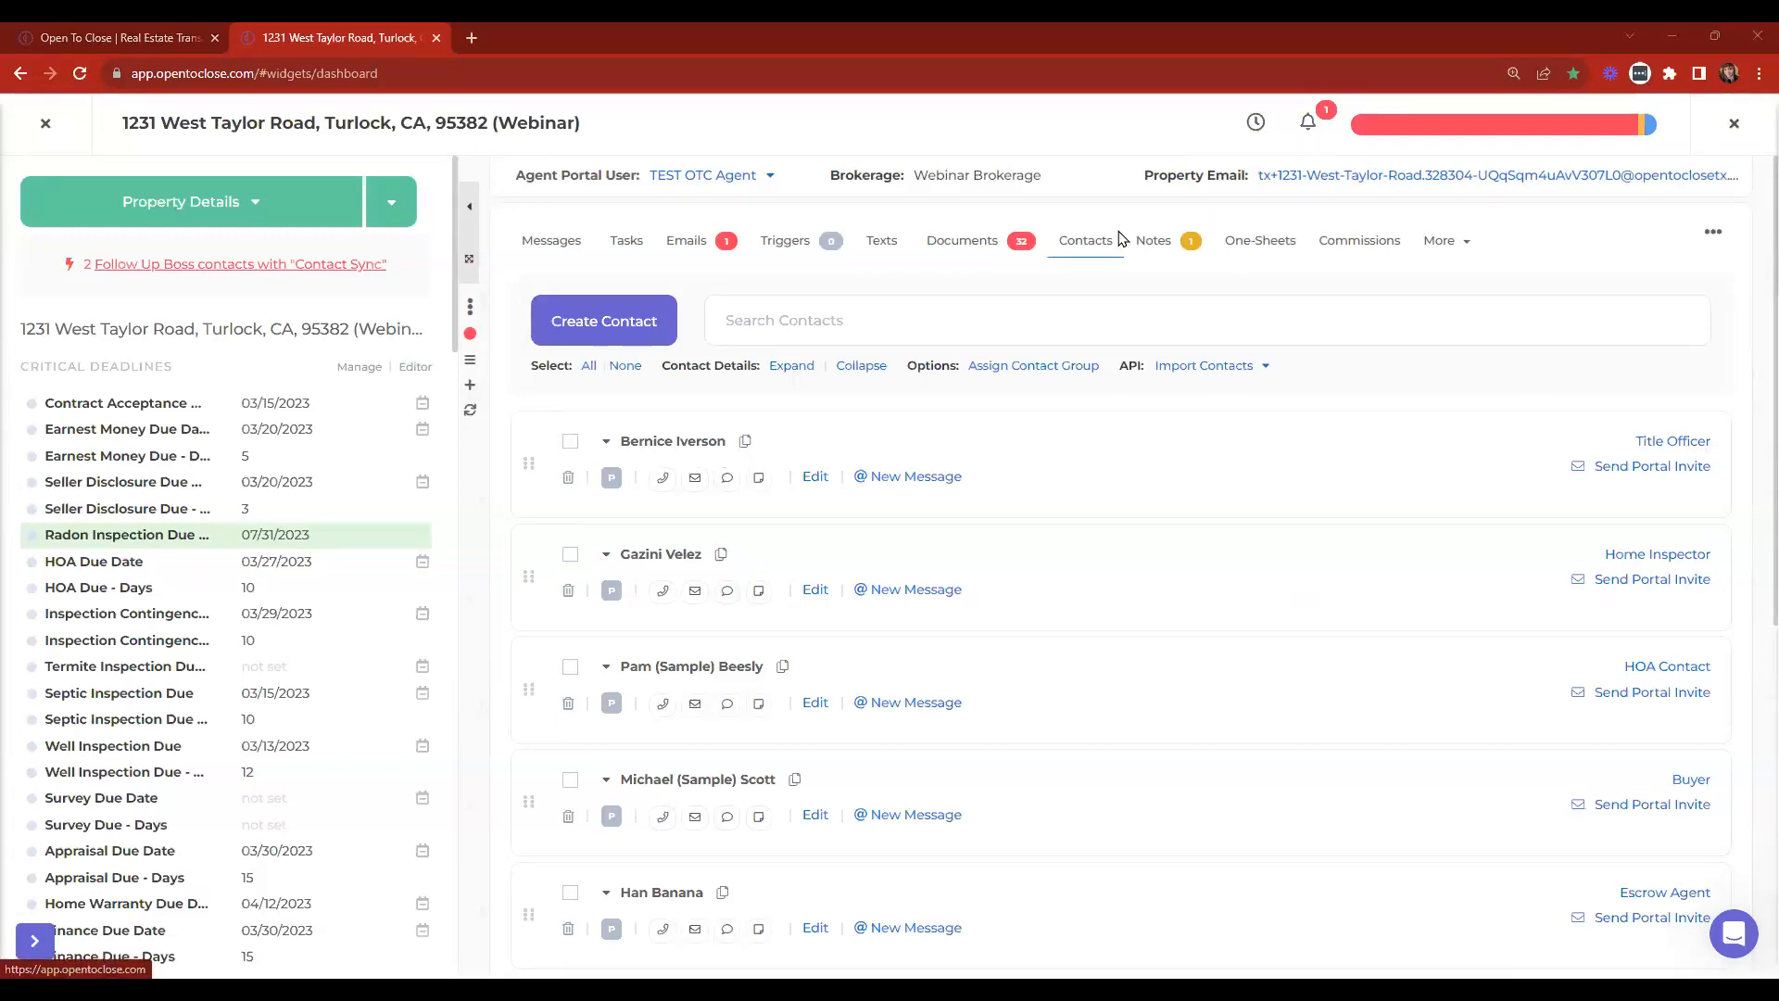
pyautogui.click(1256, 123)
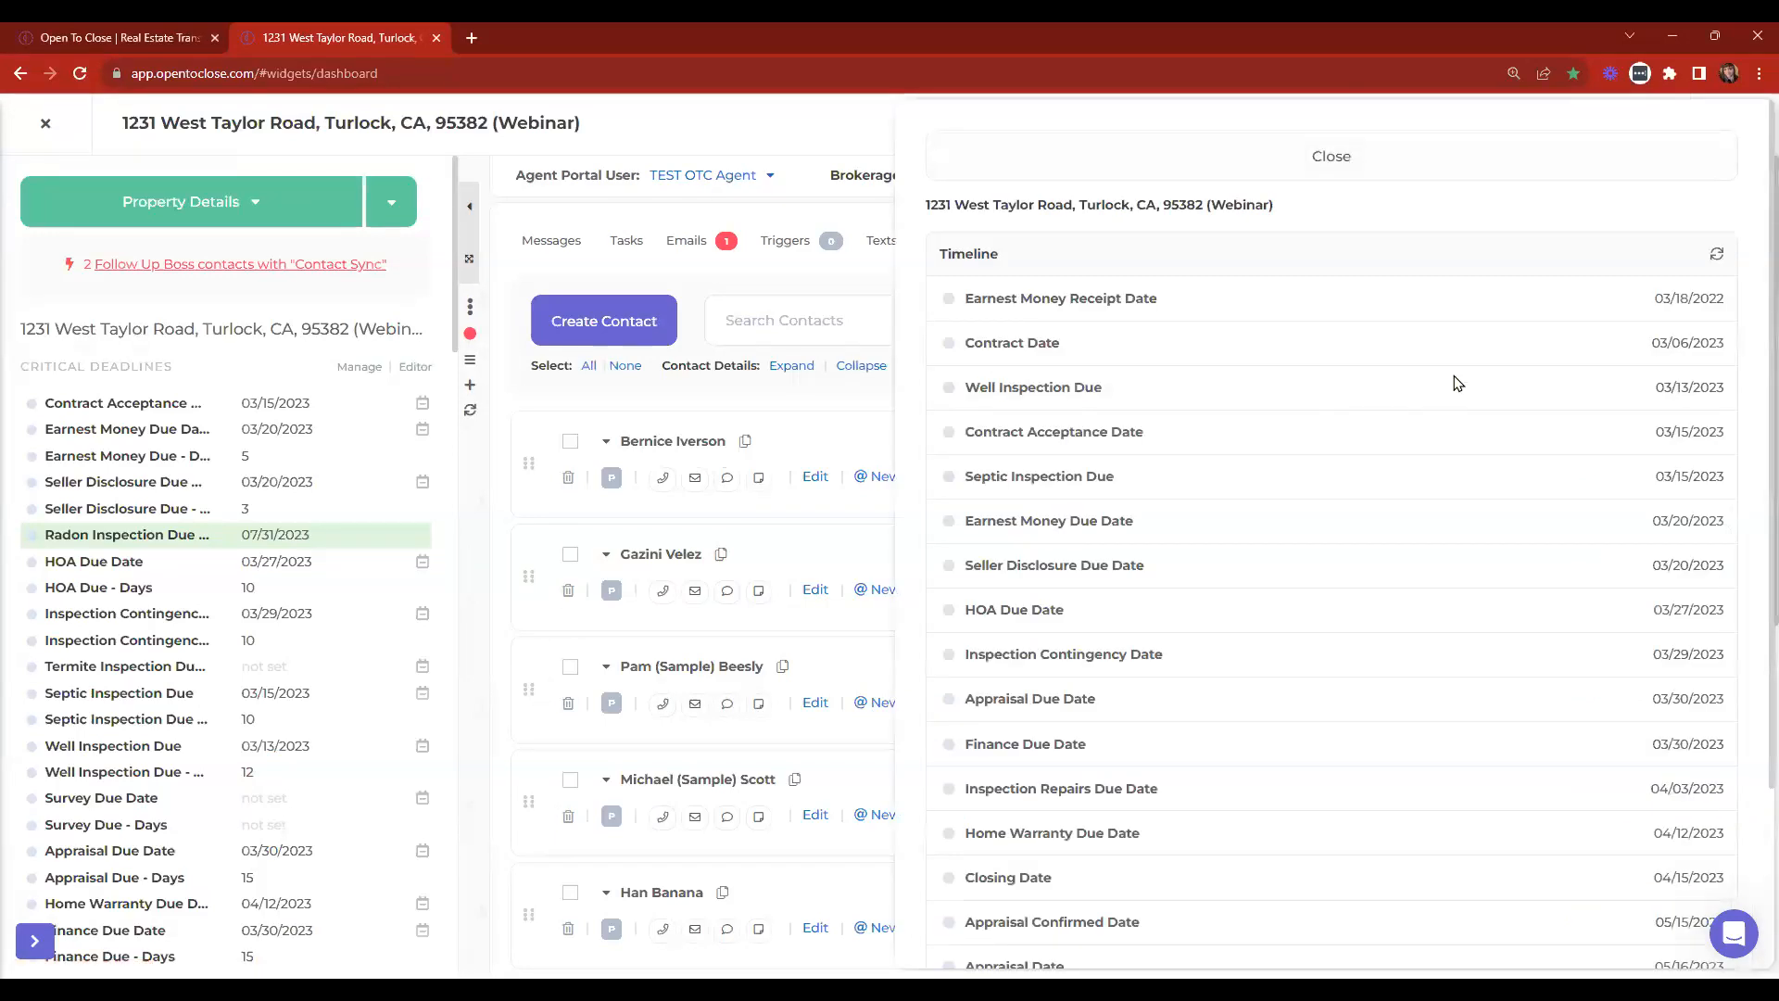
pyautogui.scroll(-3, 1420, 326)
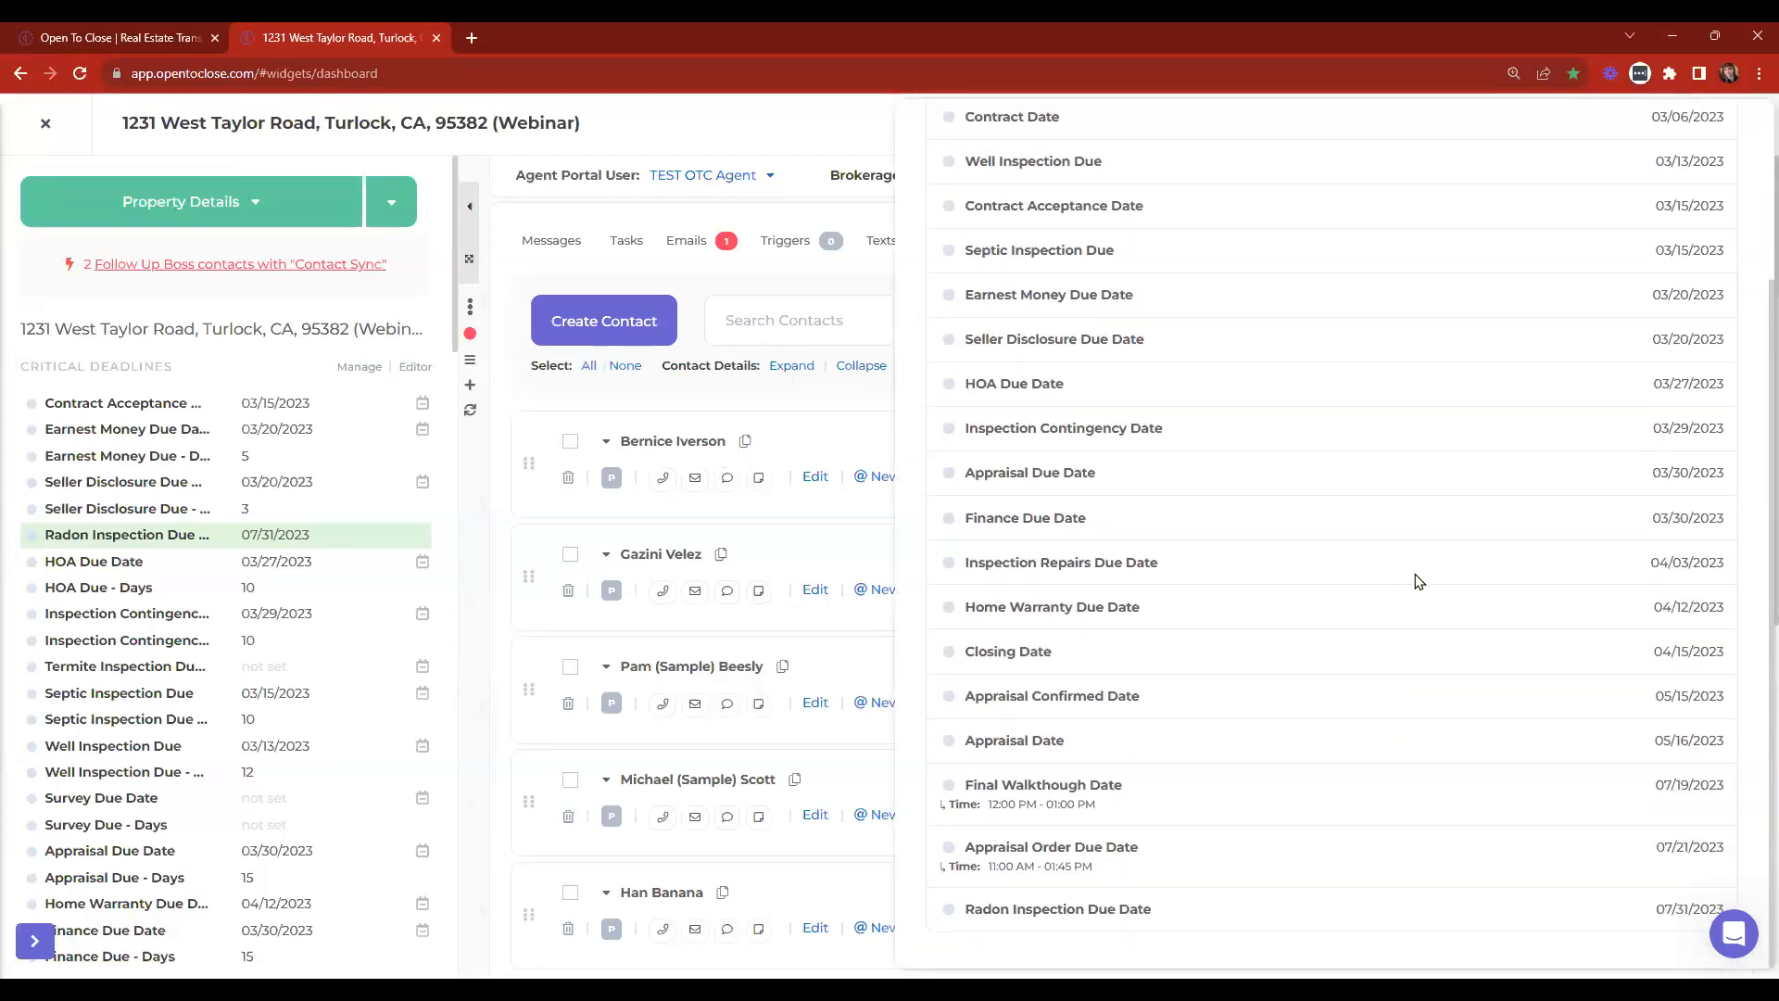
pyautogui.scroll(3, 1366, 903)
pyautogui.scroll(-3, 1315, 482)
pyautogui.scroll(3, 1371, 825)
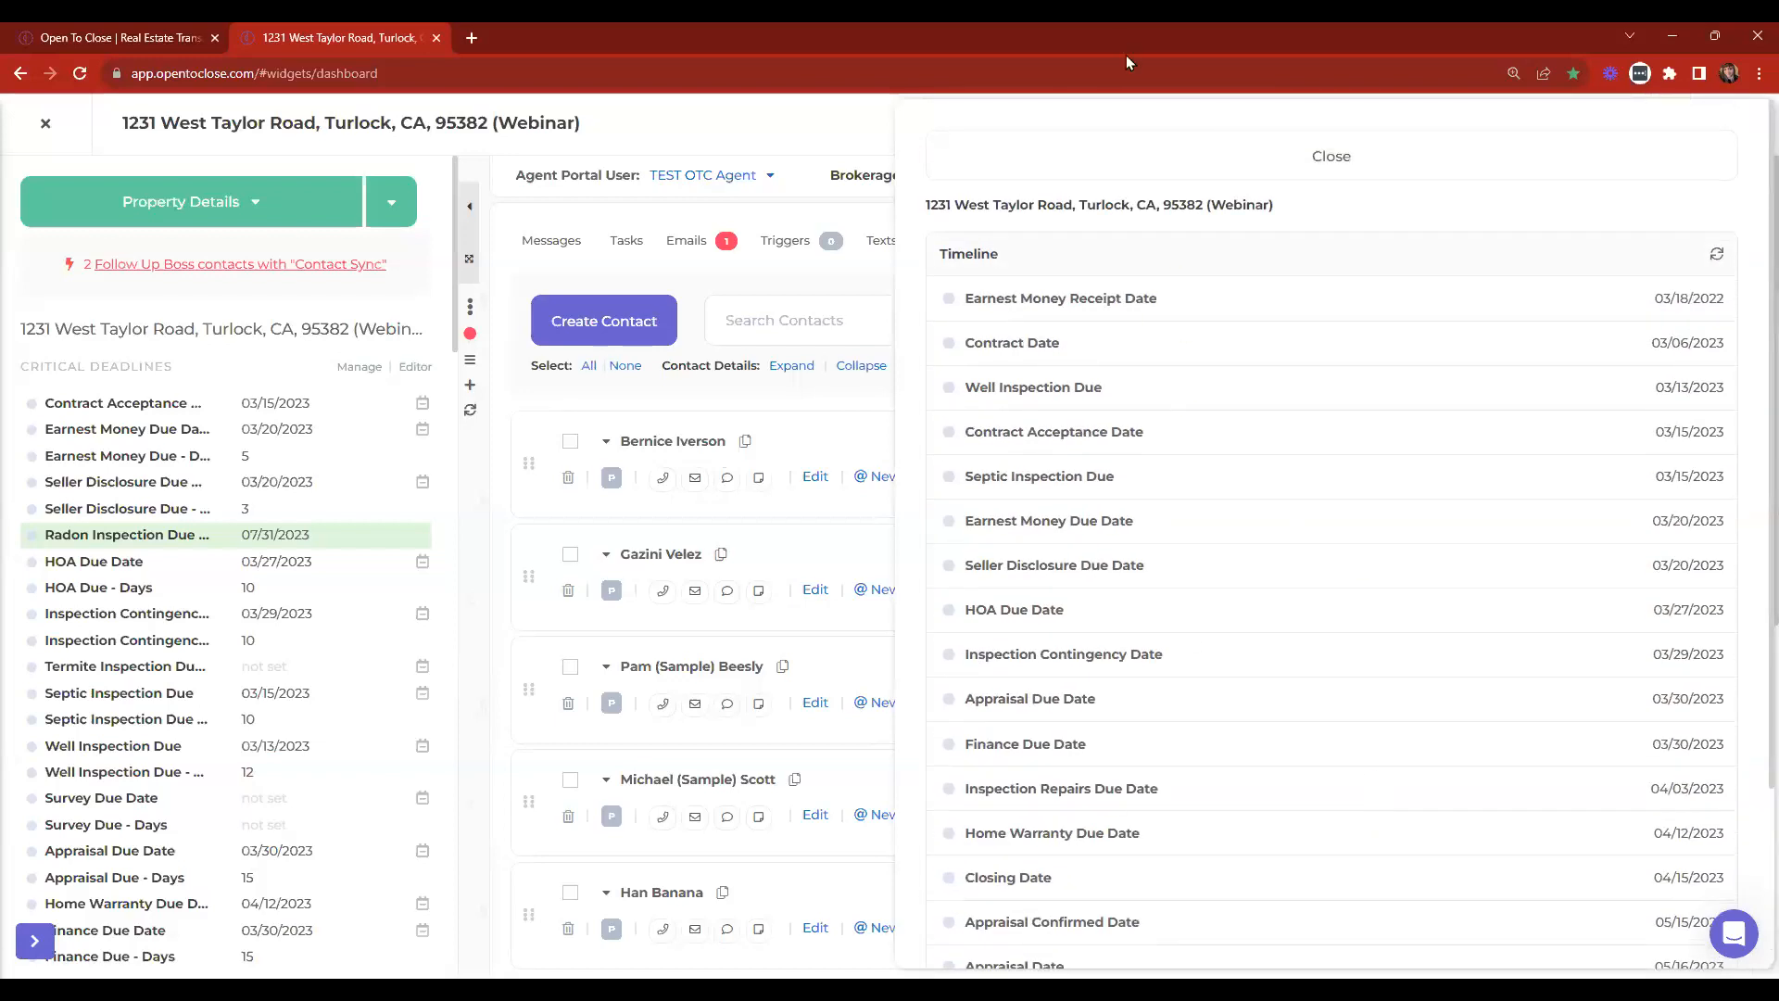
pyautogui.click(1044, 158)
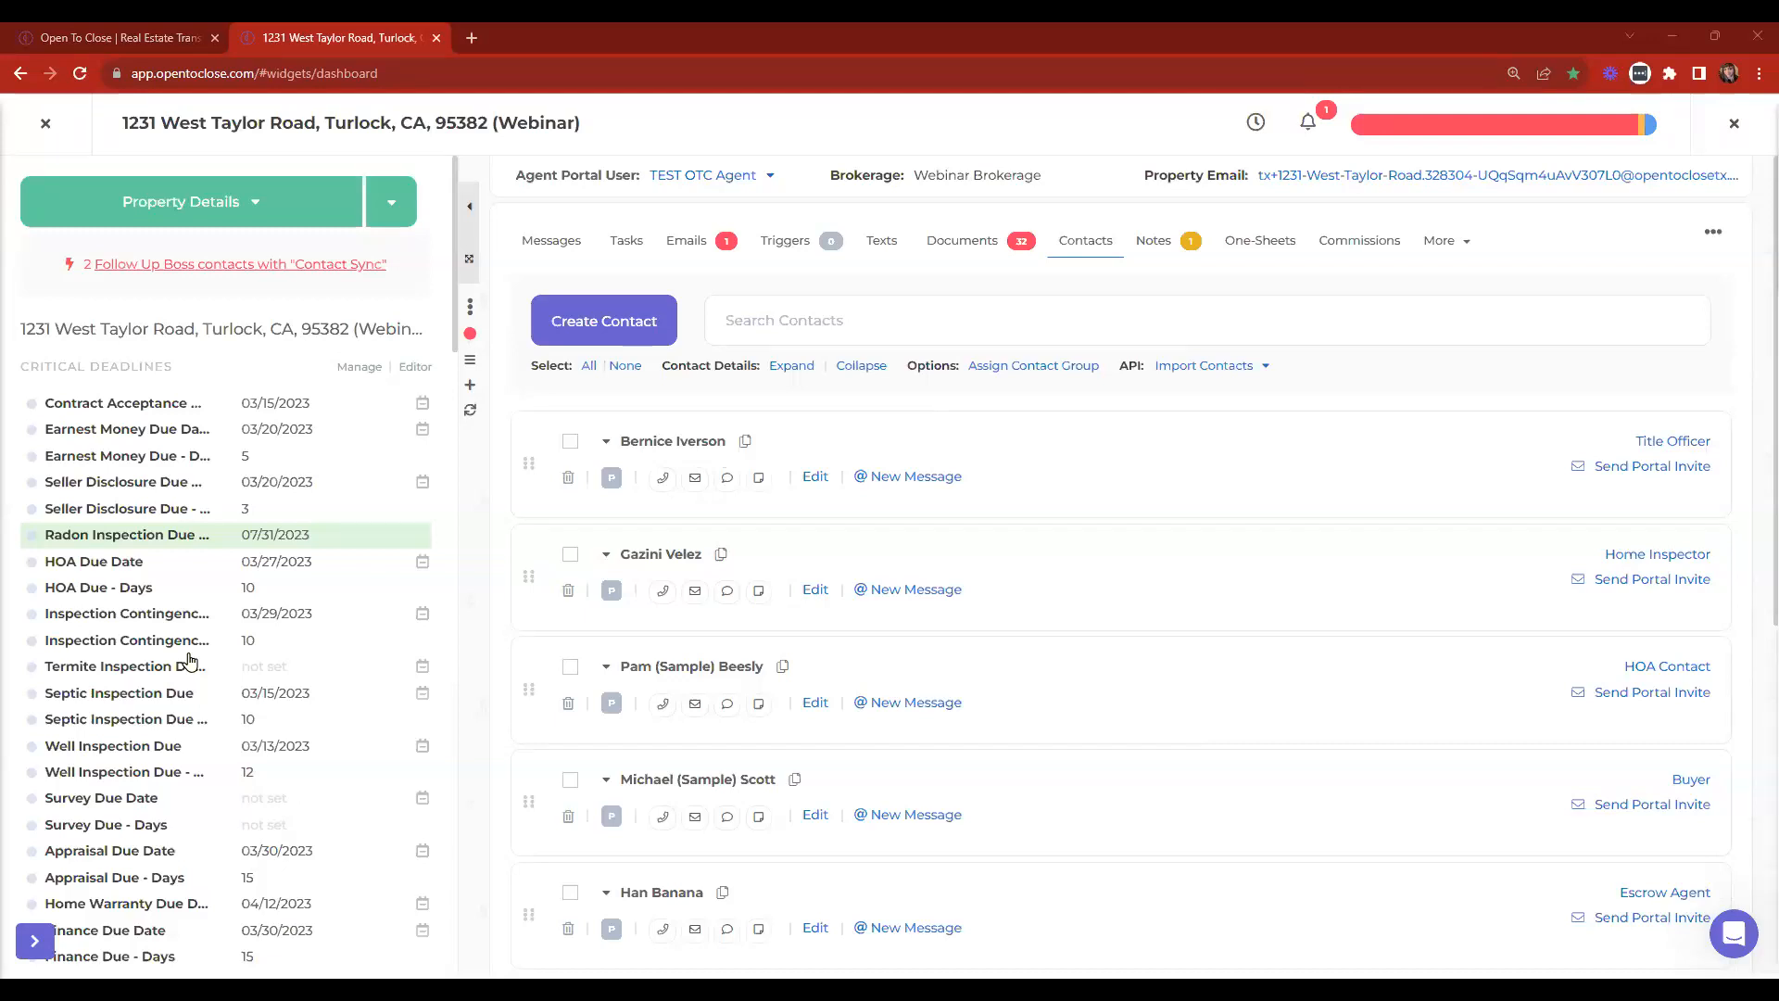
# Compare the property's critical deadlines with its timeline, and look through the property, escrow and appraisal details.
pyautogui.moveTo(19, 373); pyautogui.dragTo(191, 689)
pyautogui.scroll(-1, 191, 690)
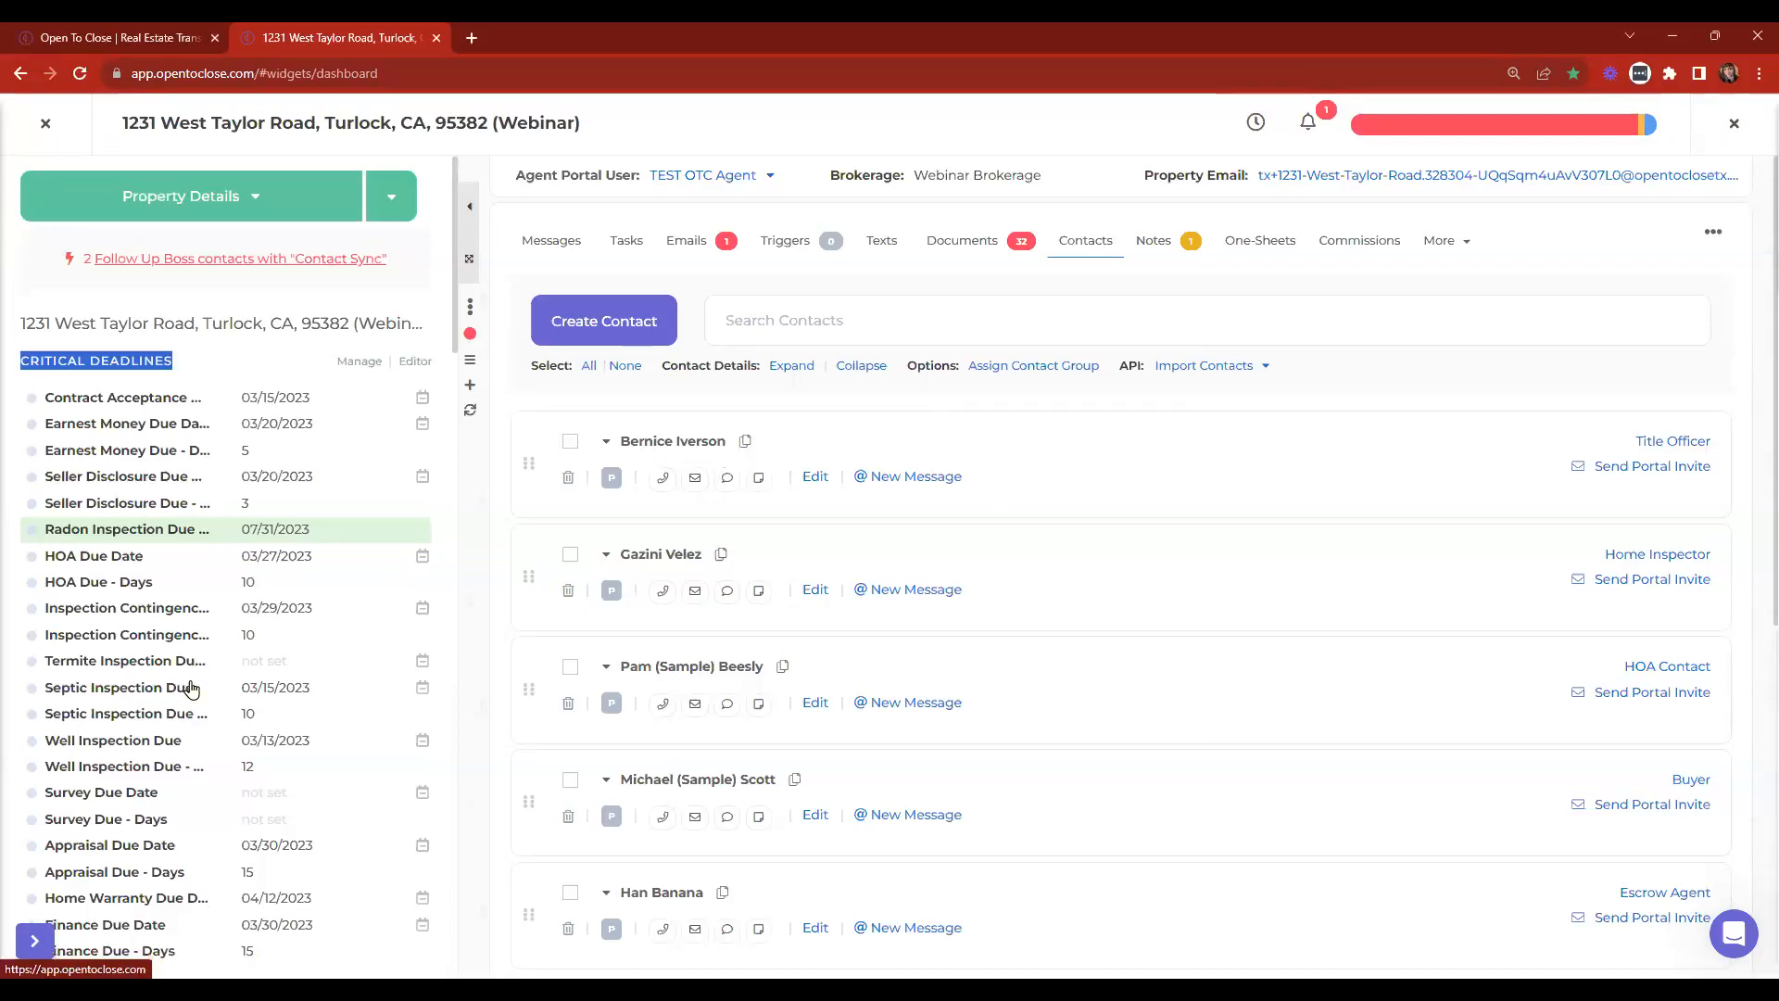
pyautogui.scroll(-6, 191, 689)
pyautogui.scroll(4, 191, 689)
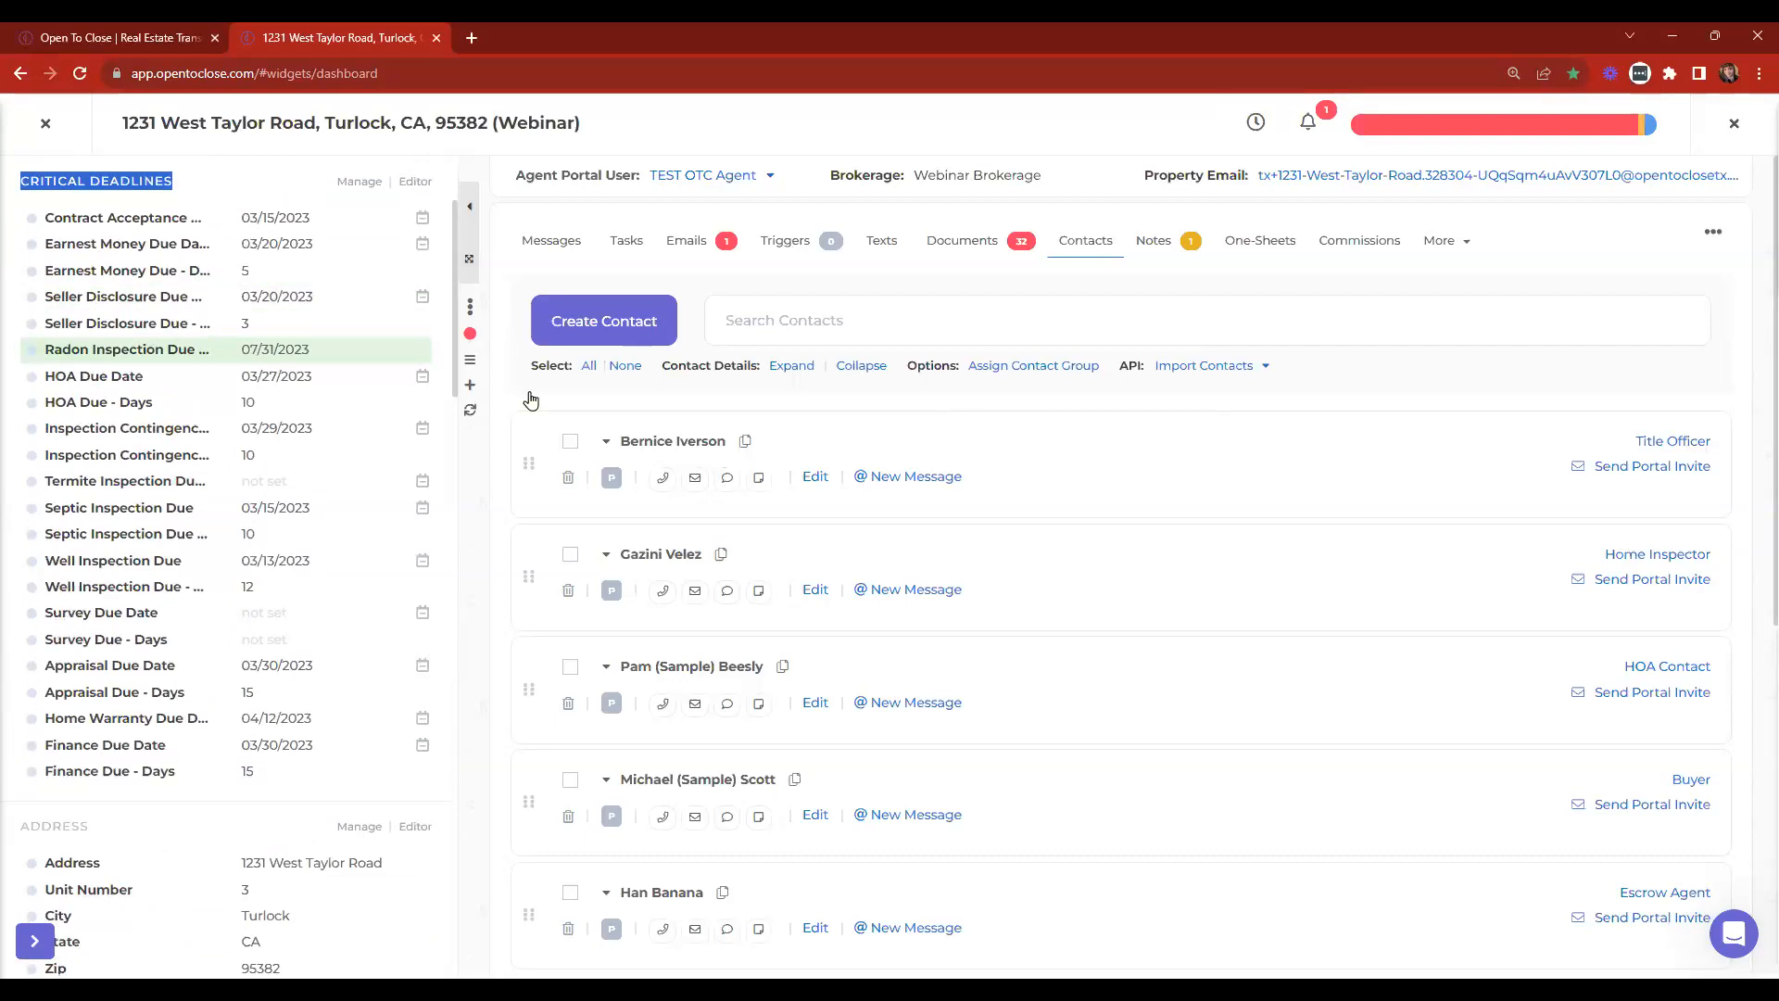
pyautogui.click(1255, 123)
pyautogui.scroll(-3, 1330, 385)
pyautogui.scroll(4, 1035, 143)
pyautogui.click(1035, 144)
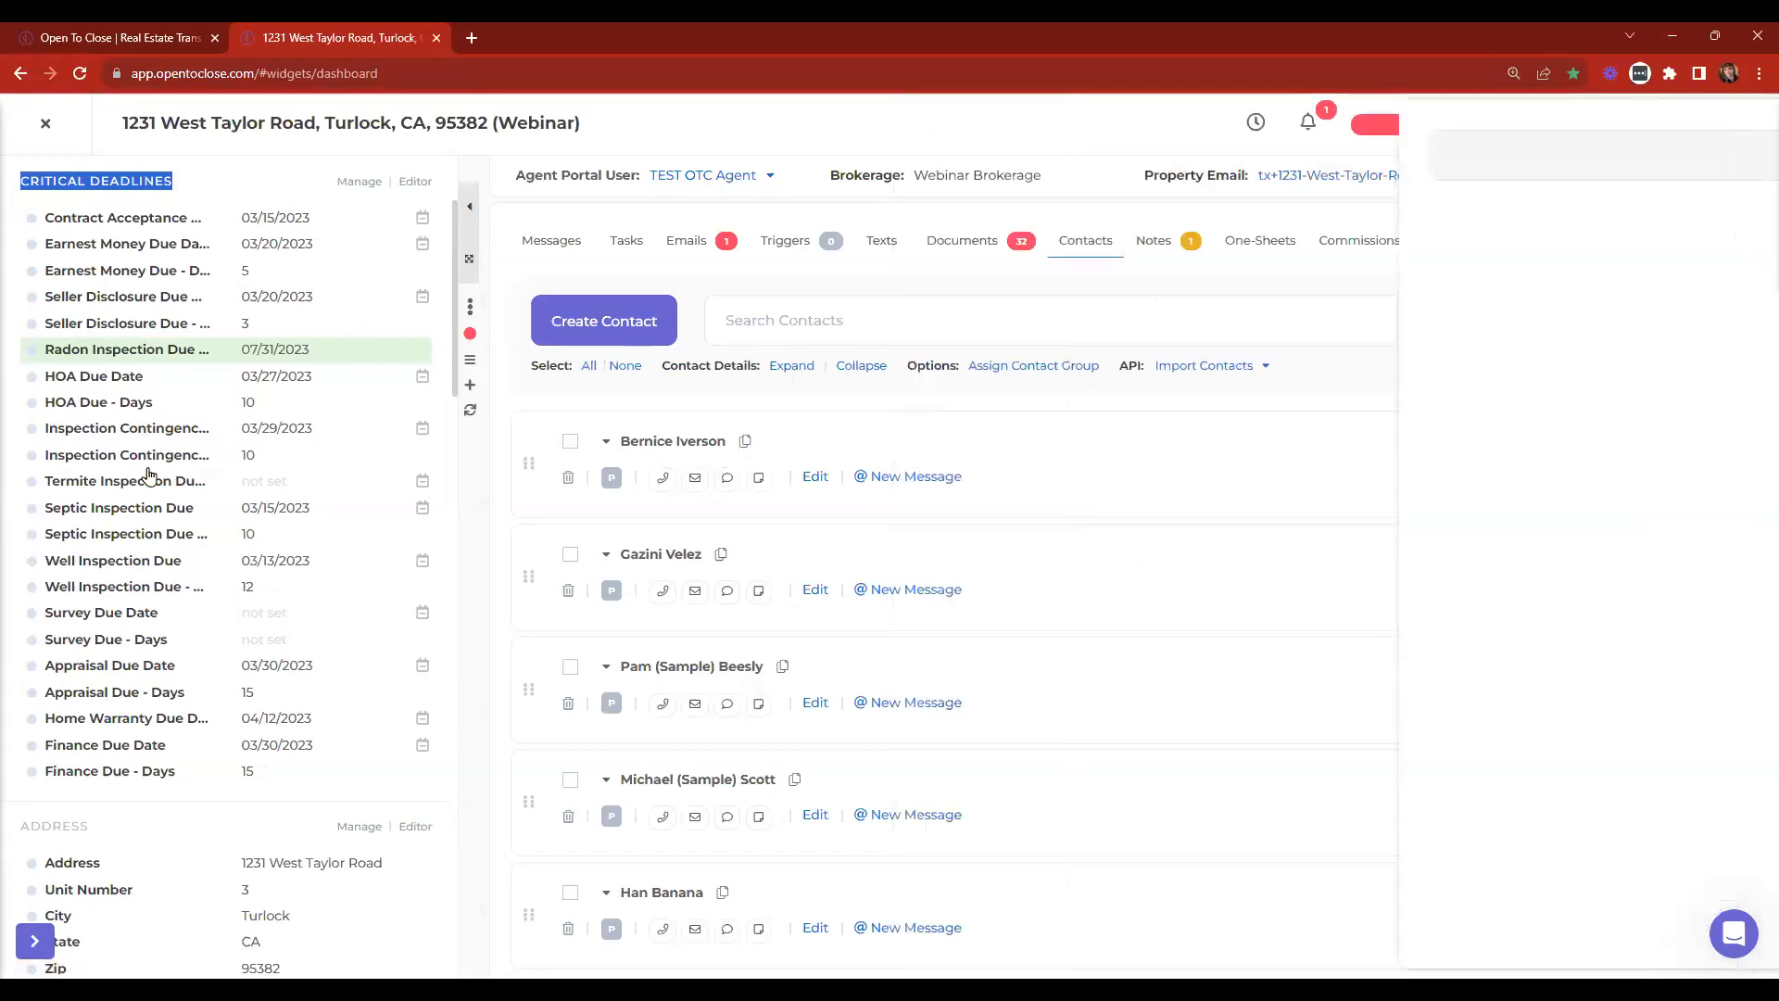
pyautogui.scroll(-5, 202, 581)
pyautogui.scroll(-3, 202, 581)
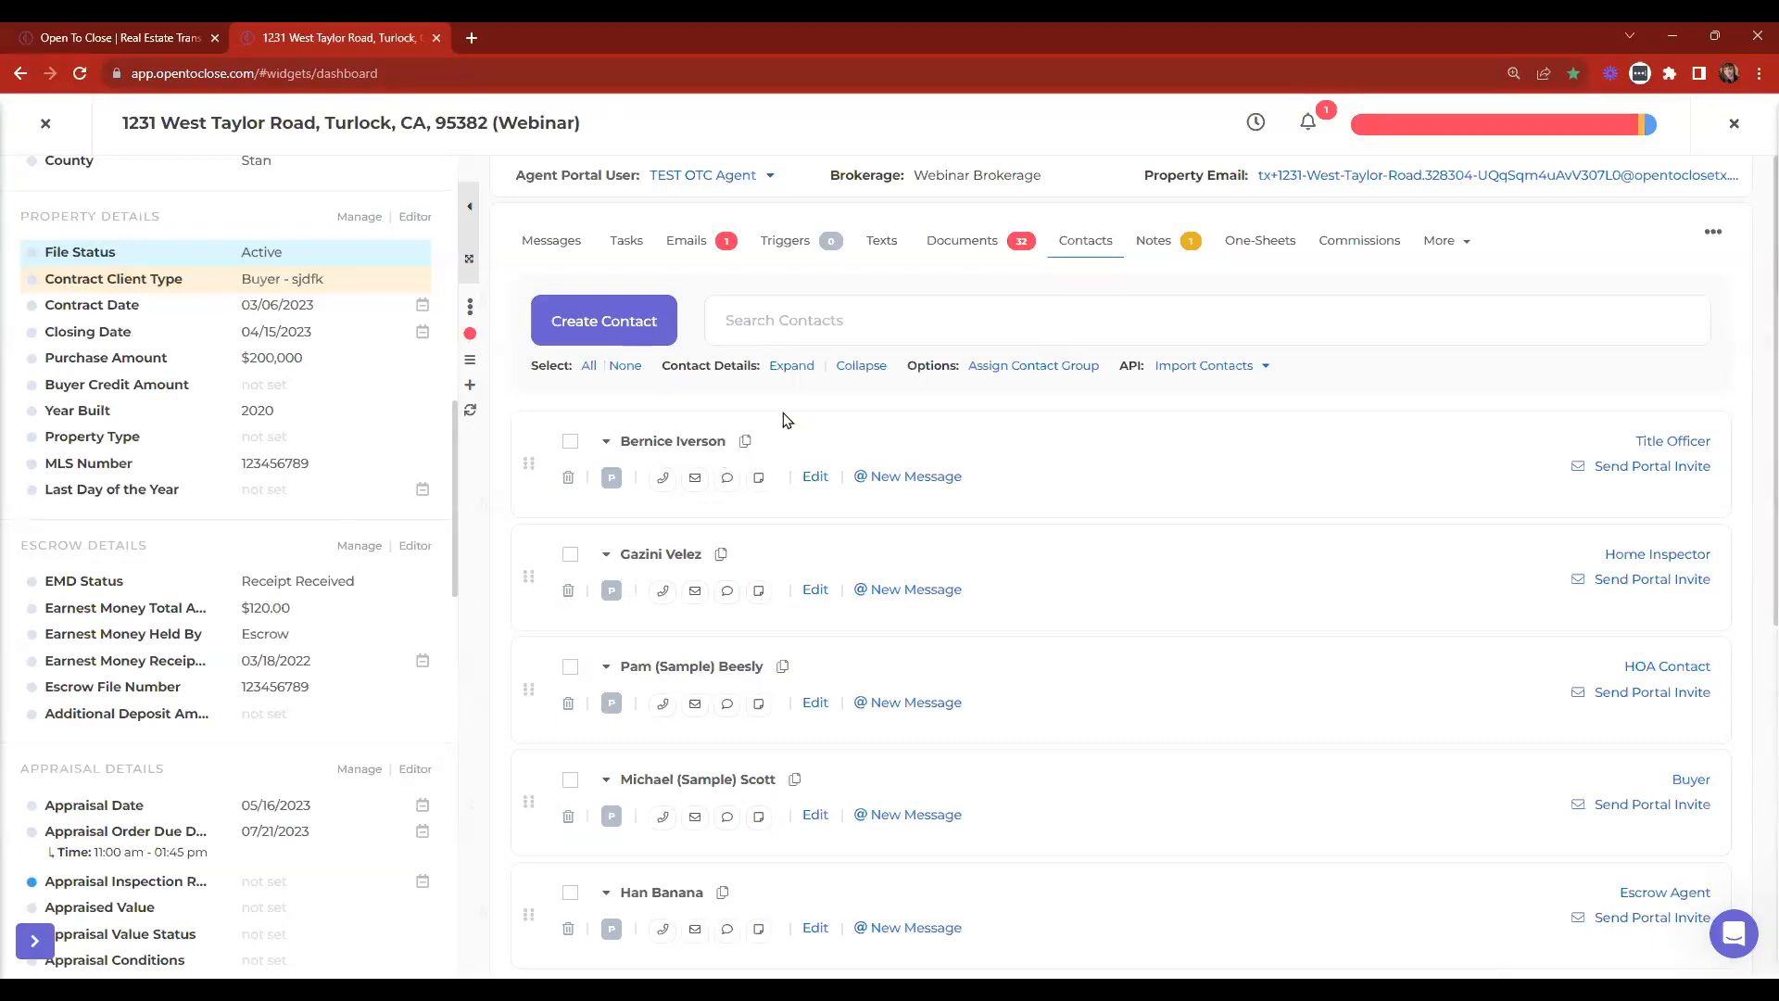
# Display the property's tasks and review the pinned and scheduled ones with their dates.
pyautogui.click(626, 240)
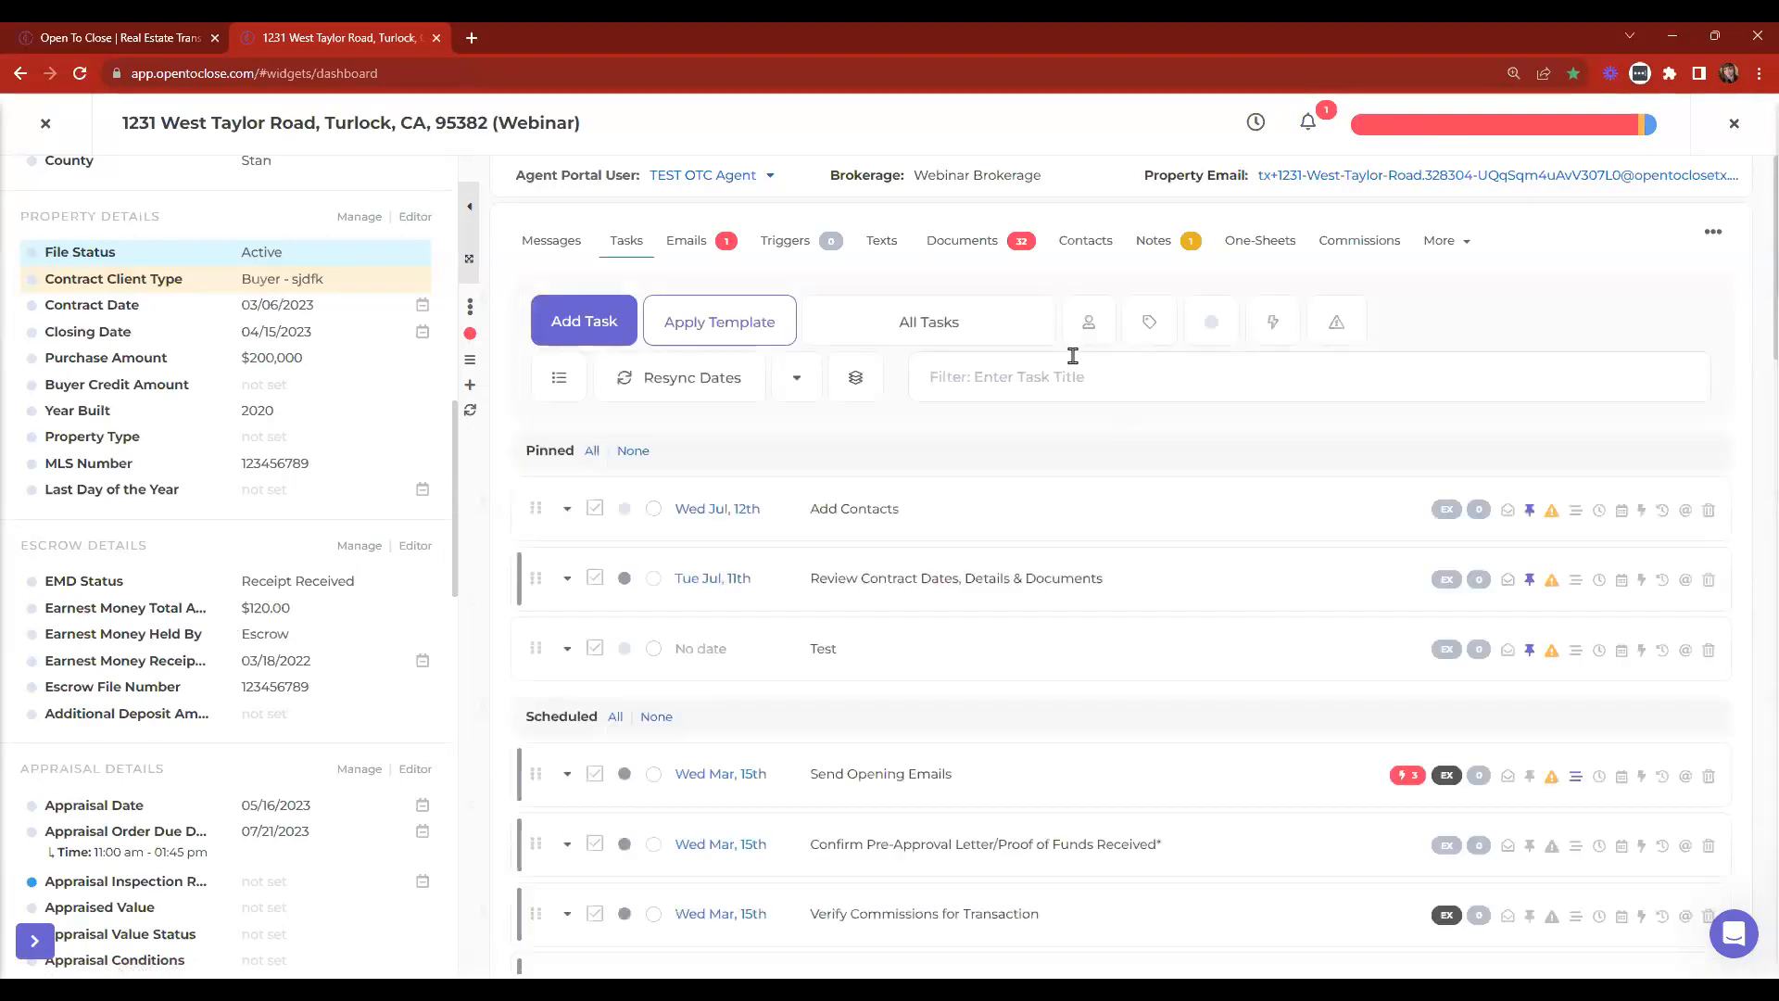
pyautogui.scroll(-5, 953, 547)
pyautogui.scroll(-3, 952, 541)
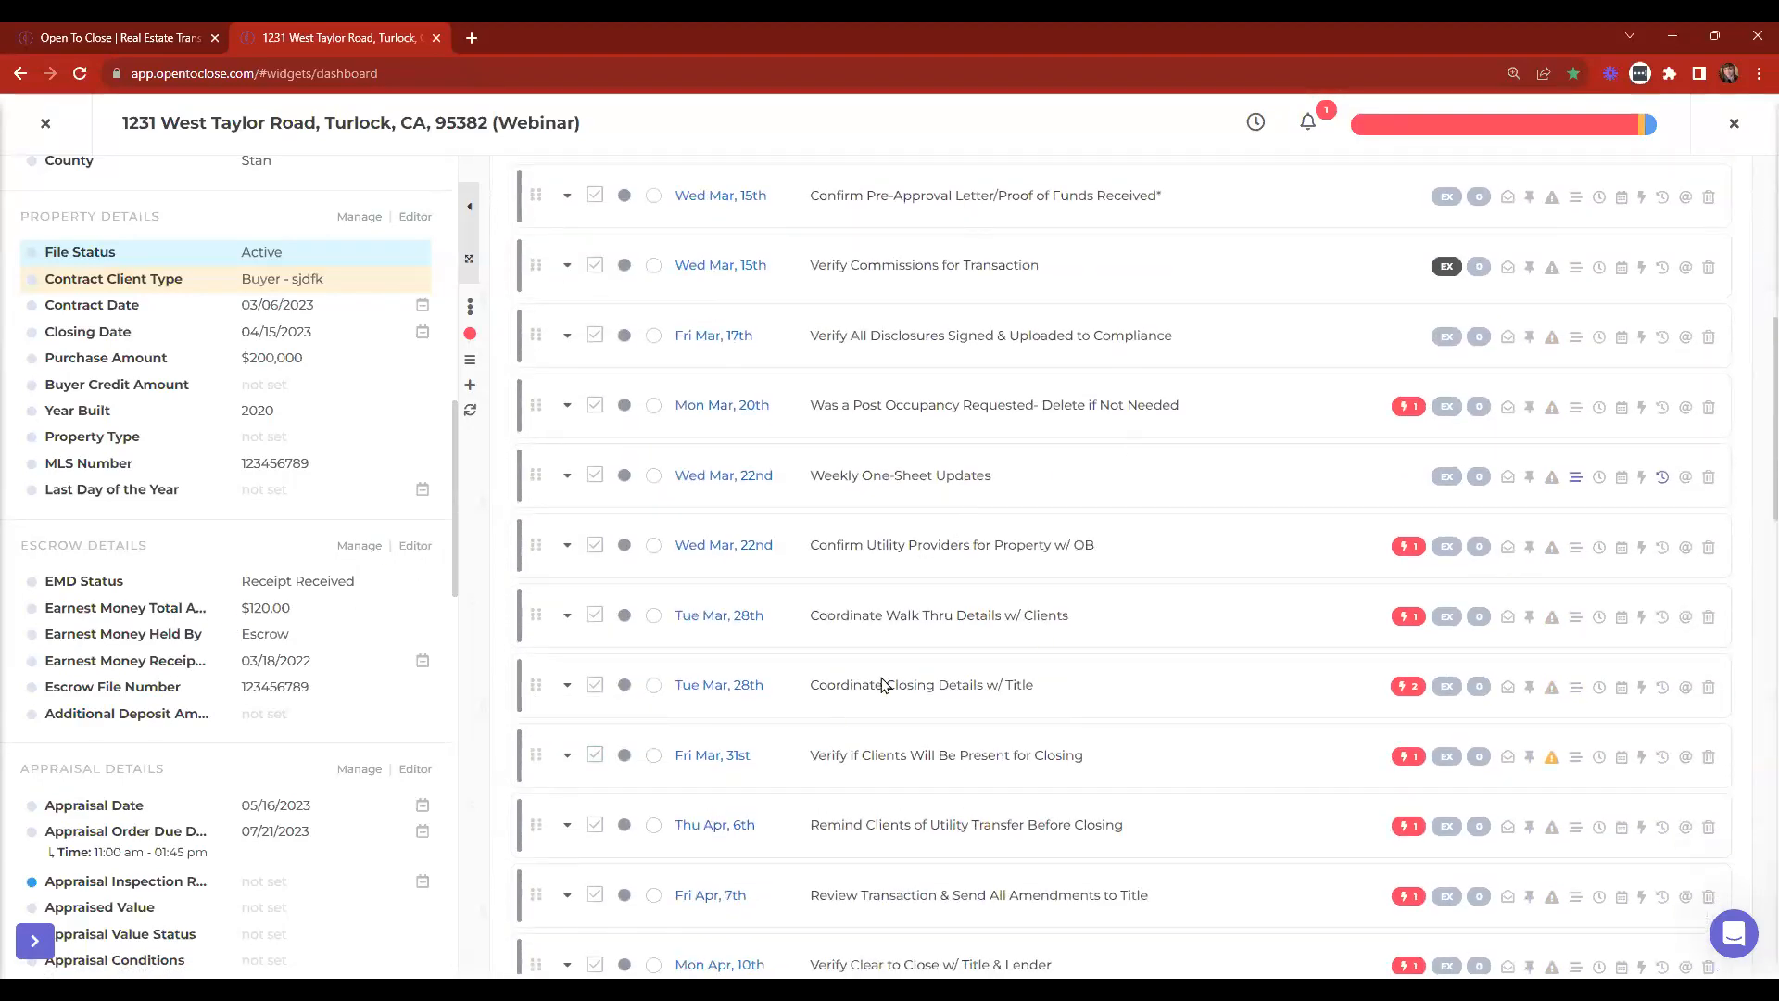
pyautogui.scroll(-6, 897, 655)
pyautogui.scroll(-4, 903, 652)
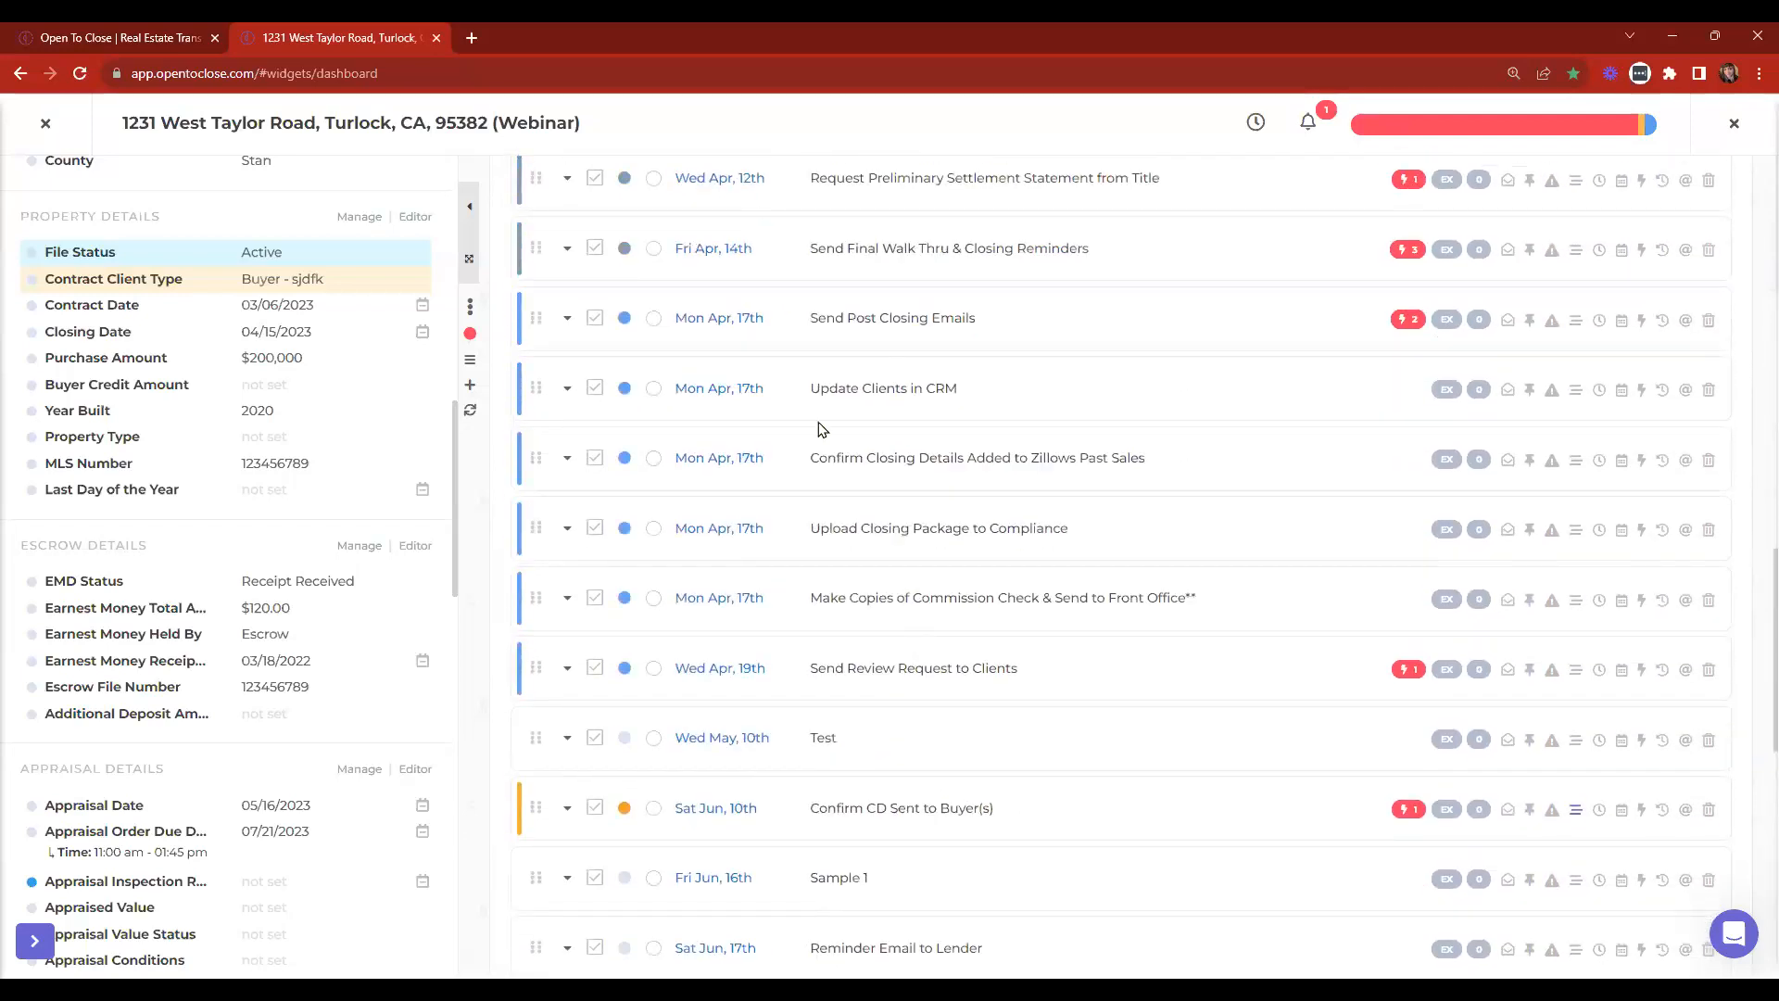
pyautogui.scroll(10, 960, 718)
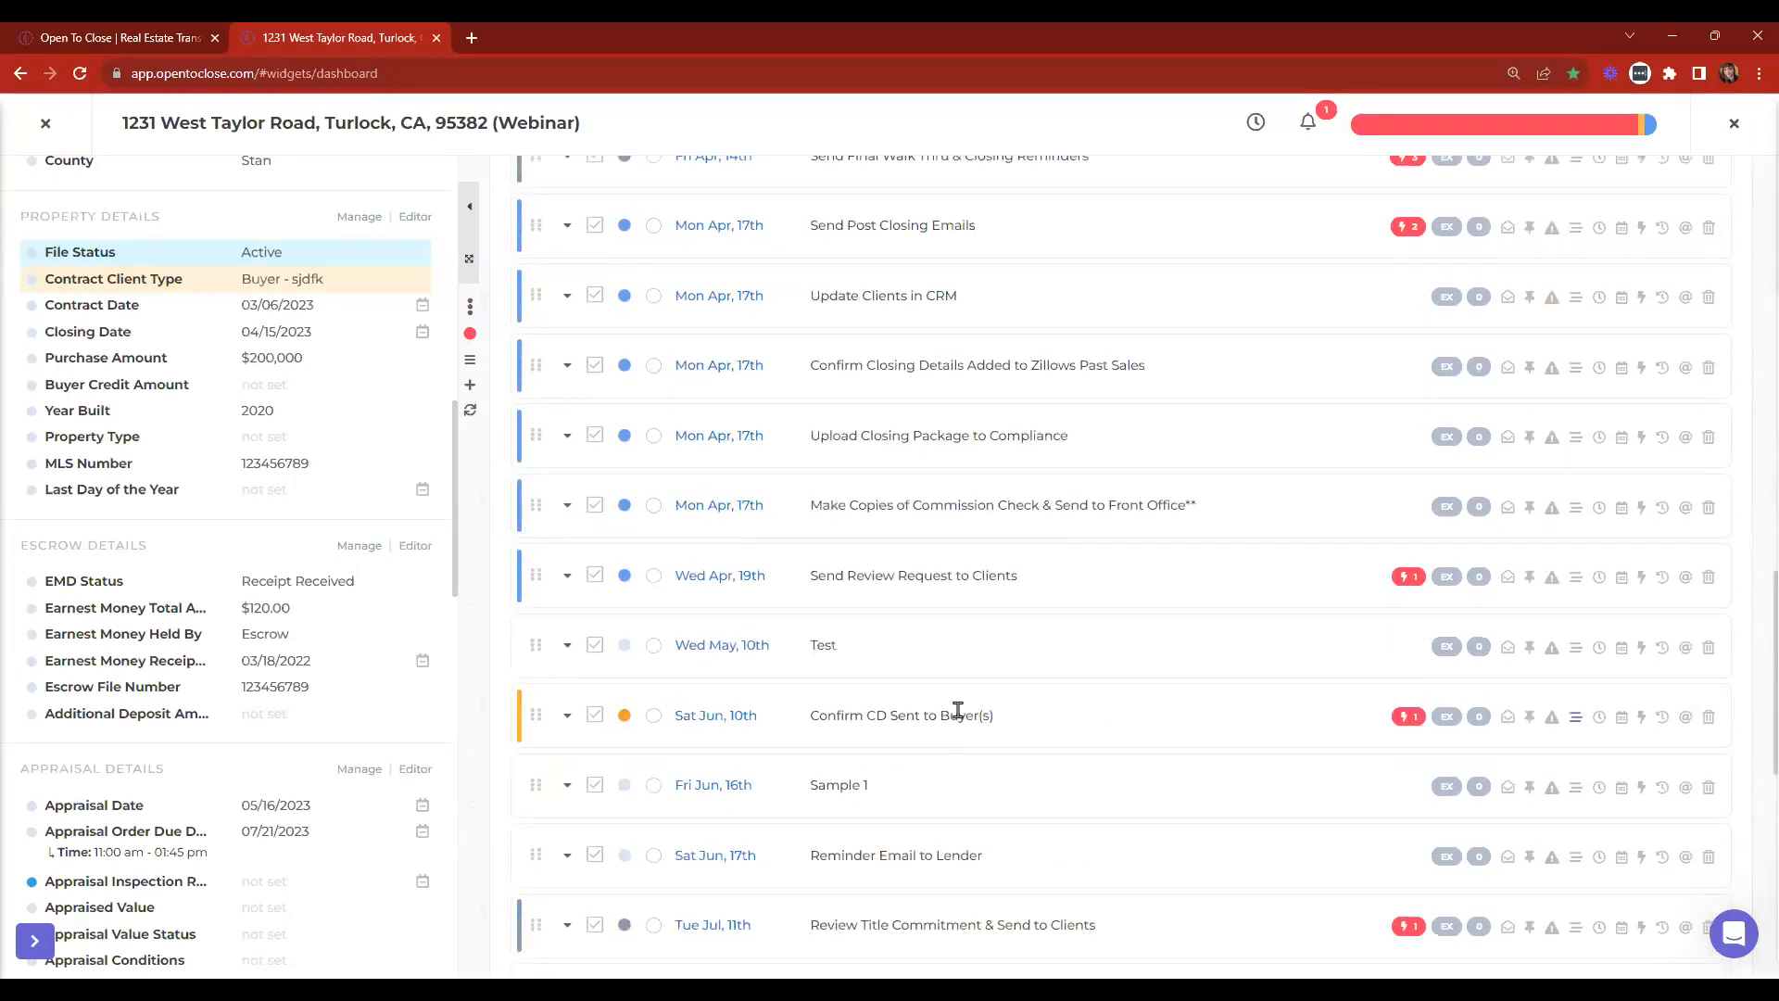
pyautogui.scroll(4, 926, 685)
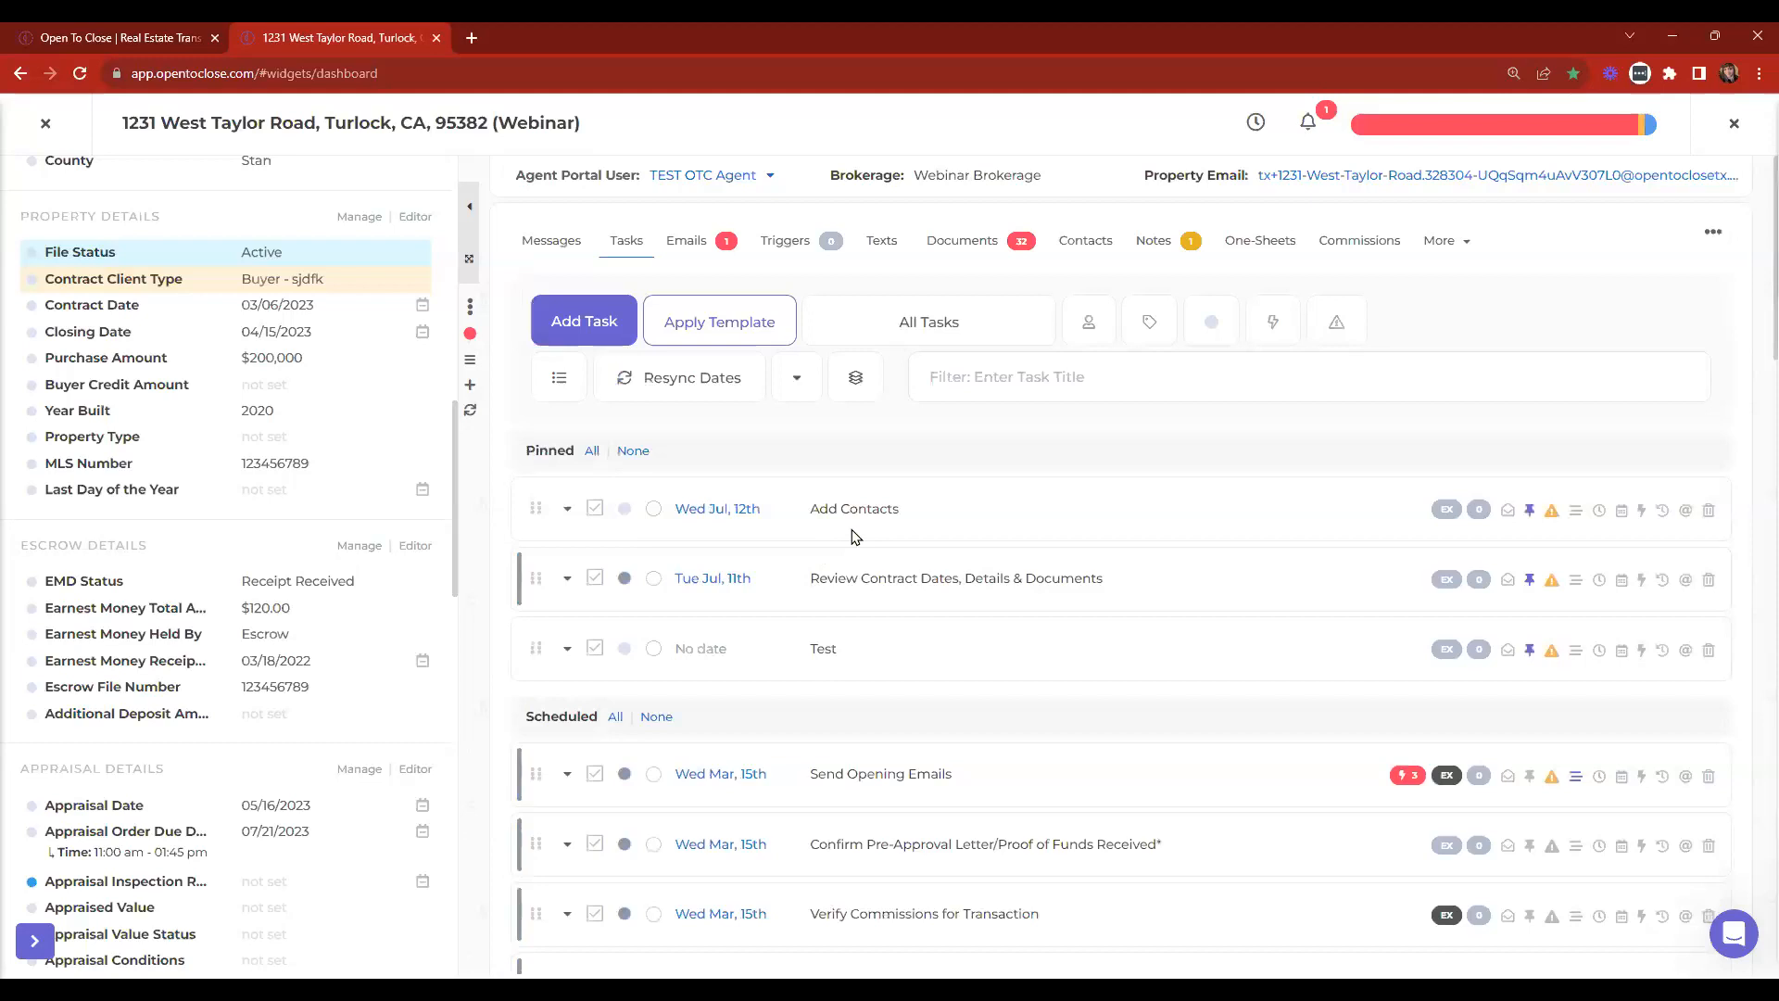
# Go back over the critical deadlines and reopen the property's timeline to examine its dates through the last entry.
pyautogui.scroll(10, 264, 545)
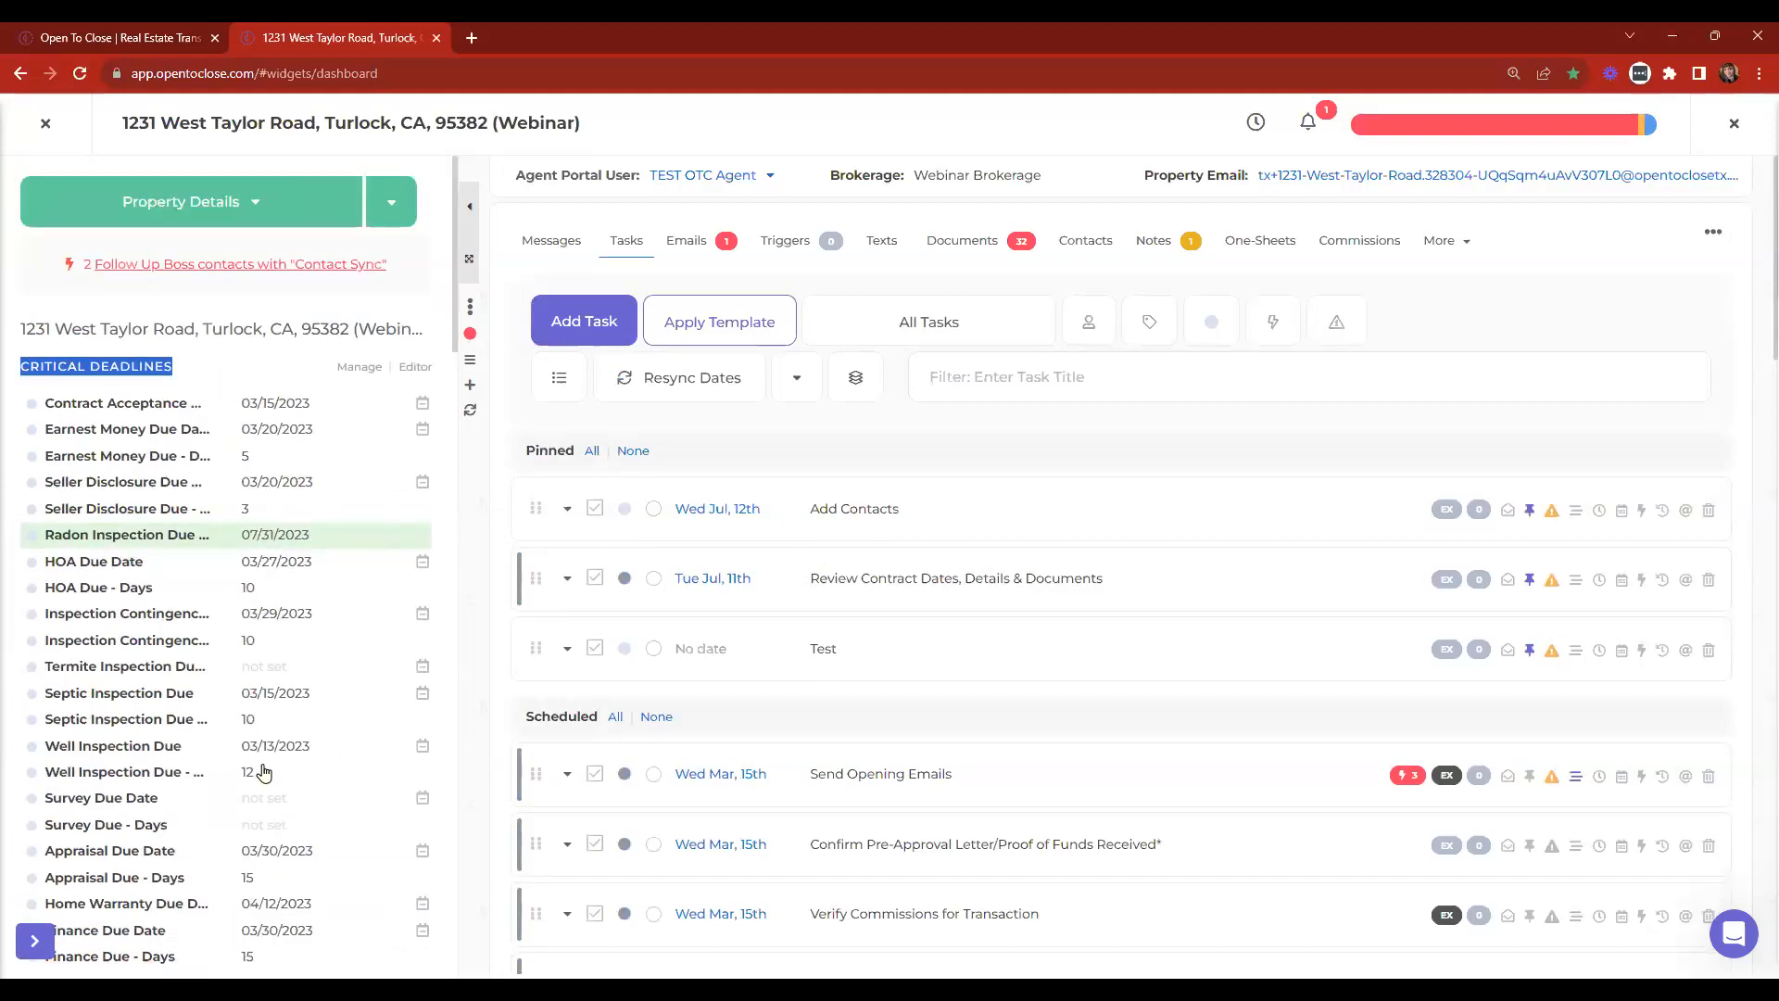
pyautogui.scroll(-2, 294, 598)
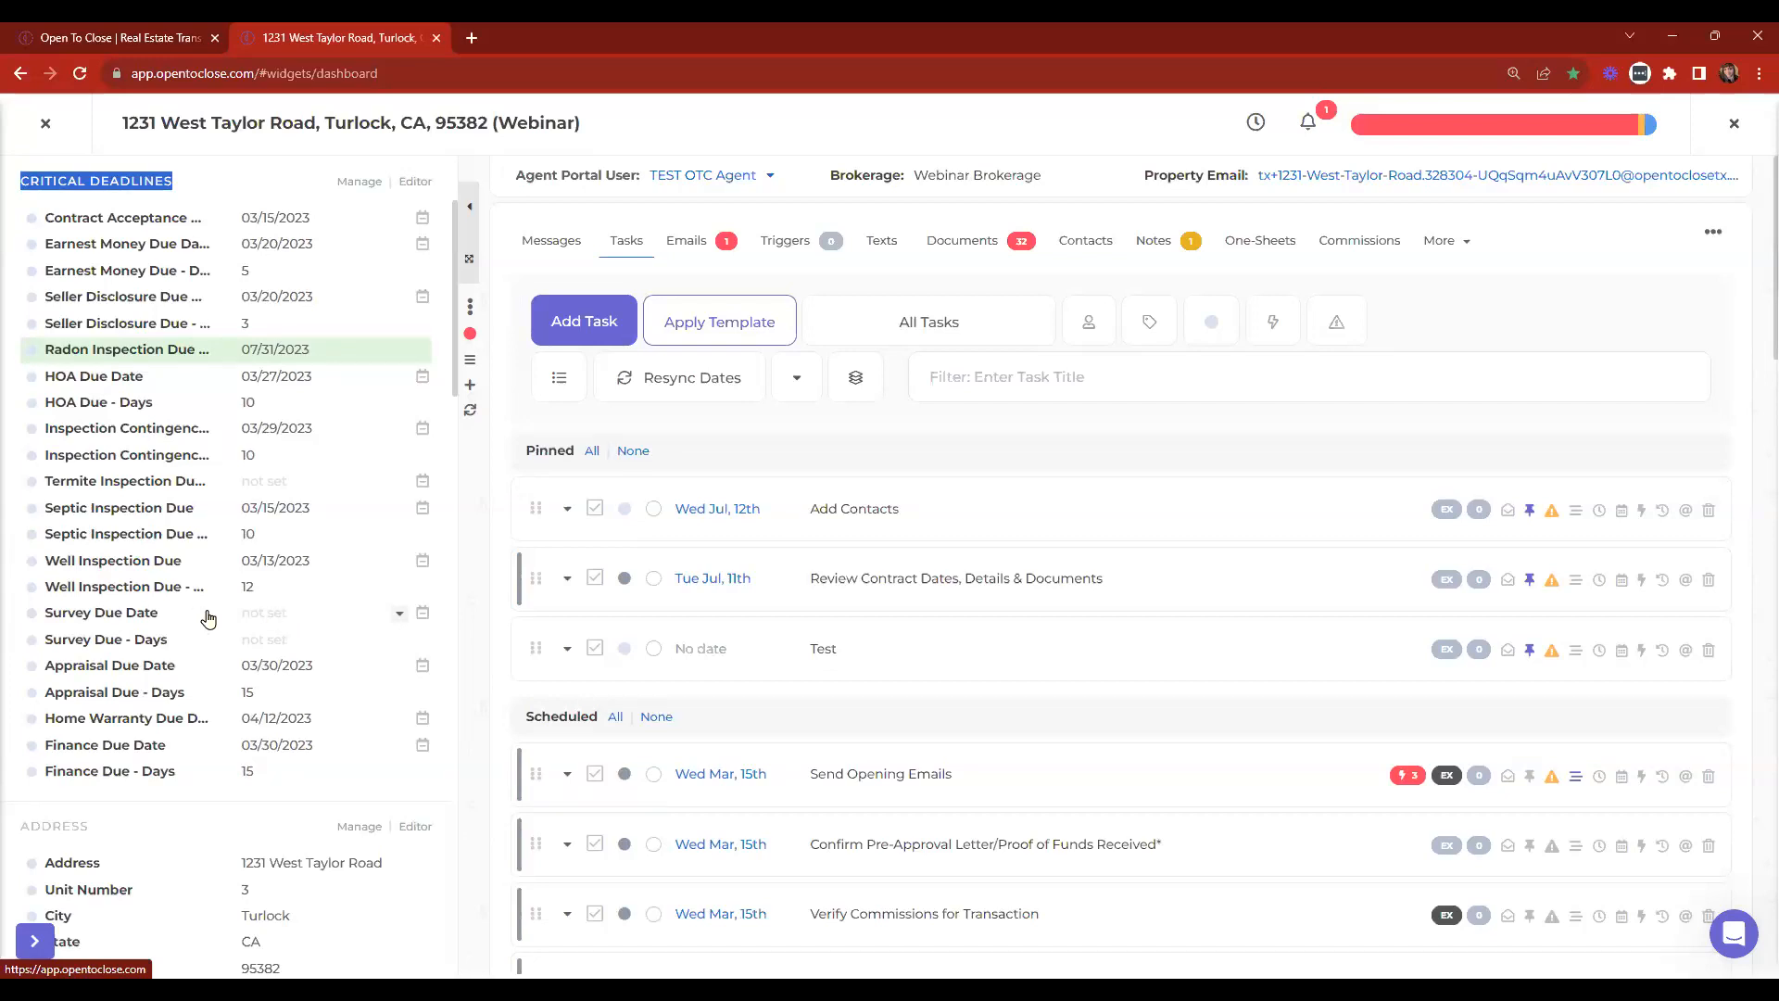
pyautogui.click(1256, 121)
pyautogui.scroll(-3, 1191, 396)
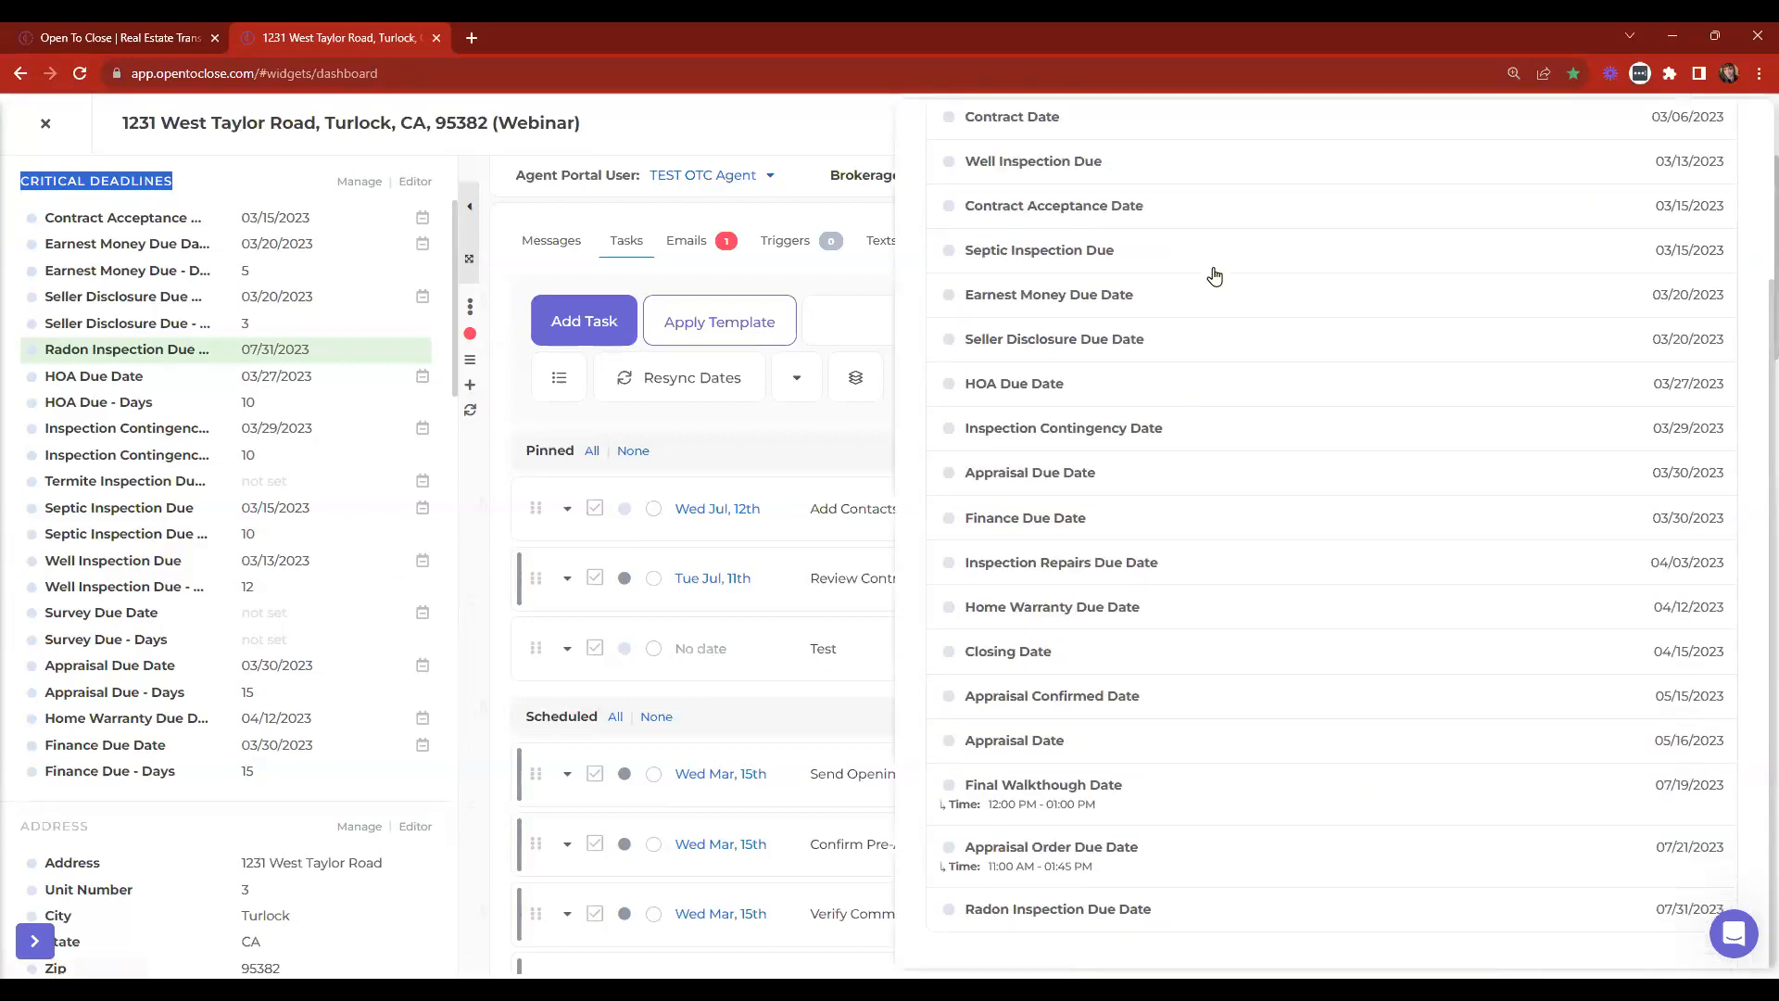
# Close the property's timeline and look through its detail sections down to the closing details.
pyautogui.scroll(3, 1350, 656)
pyautogui.click(1077, 166)
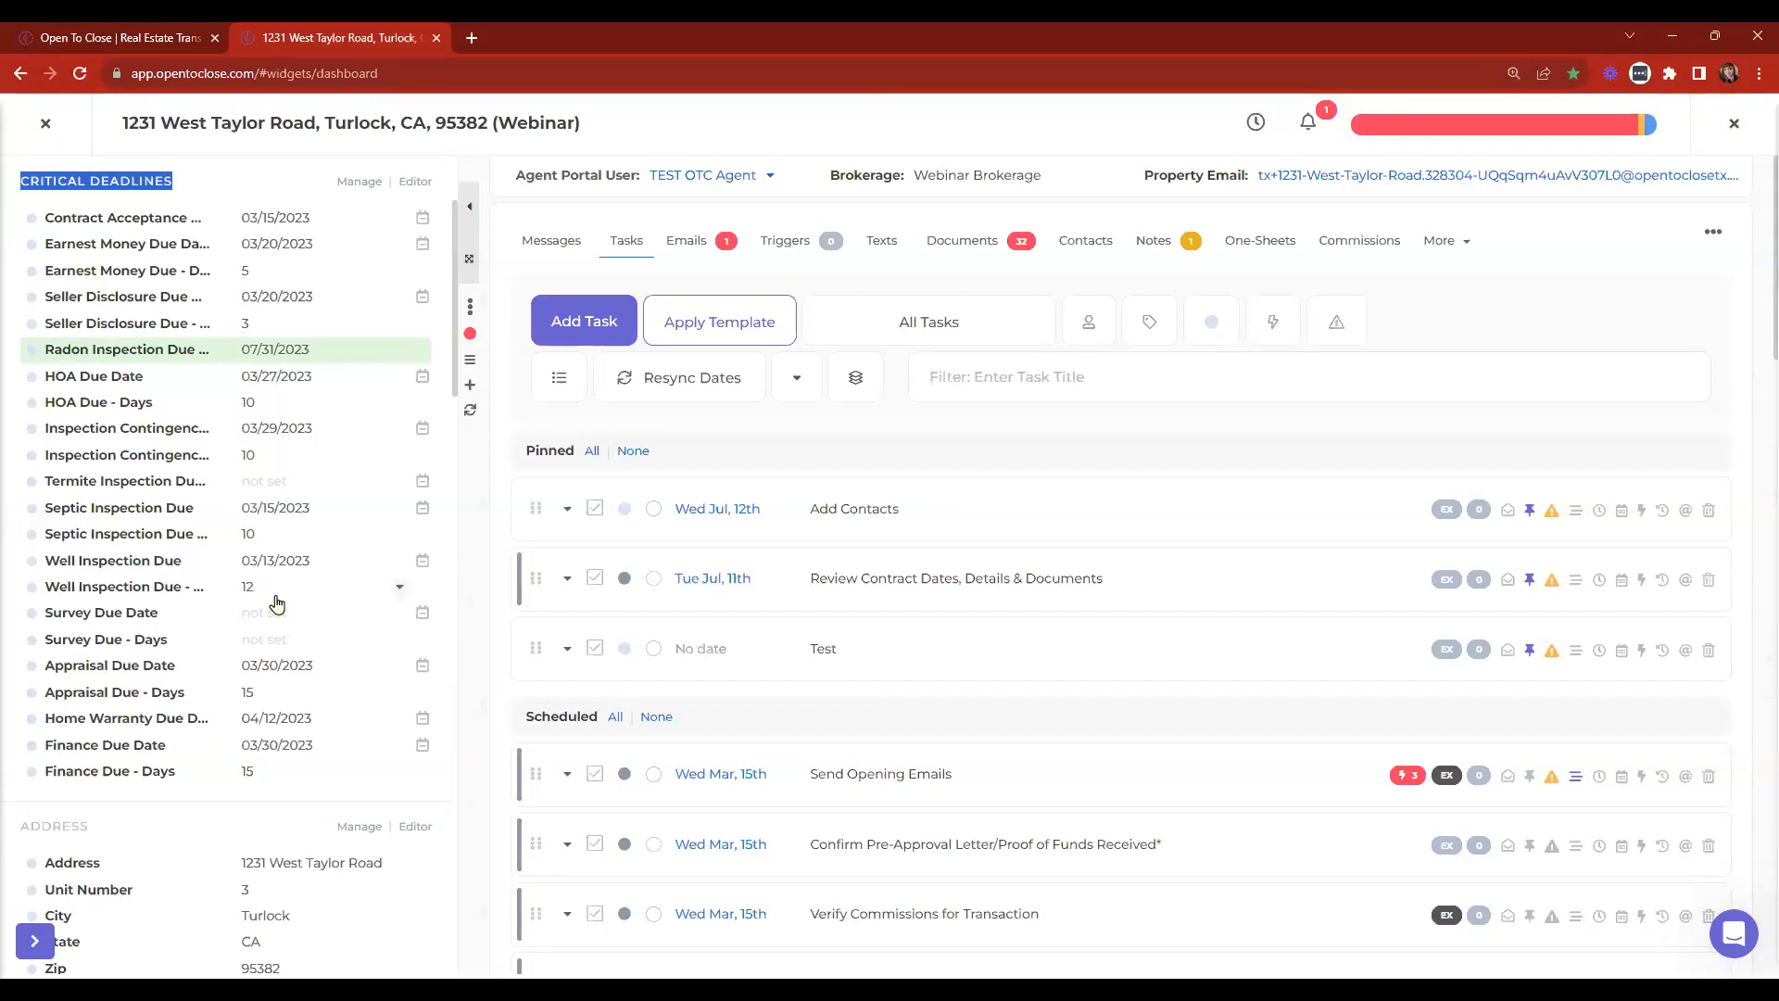
pyautogui.scroll(-15, 276, 604)
pyautogui.scroll(-12, 265, 556)
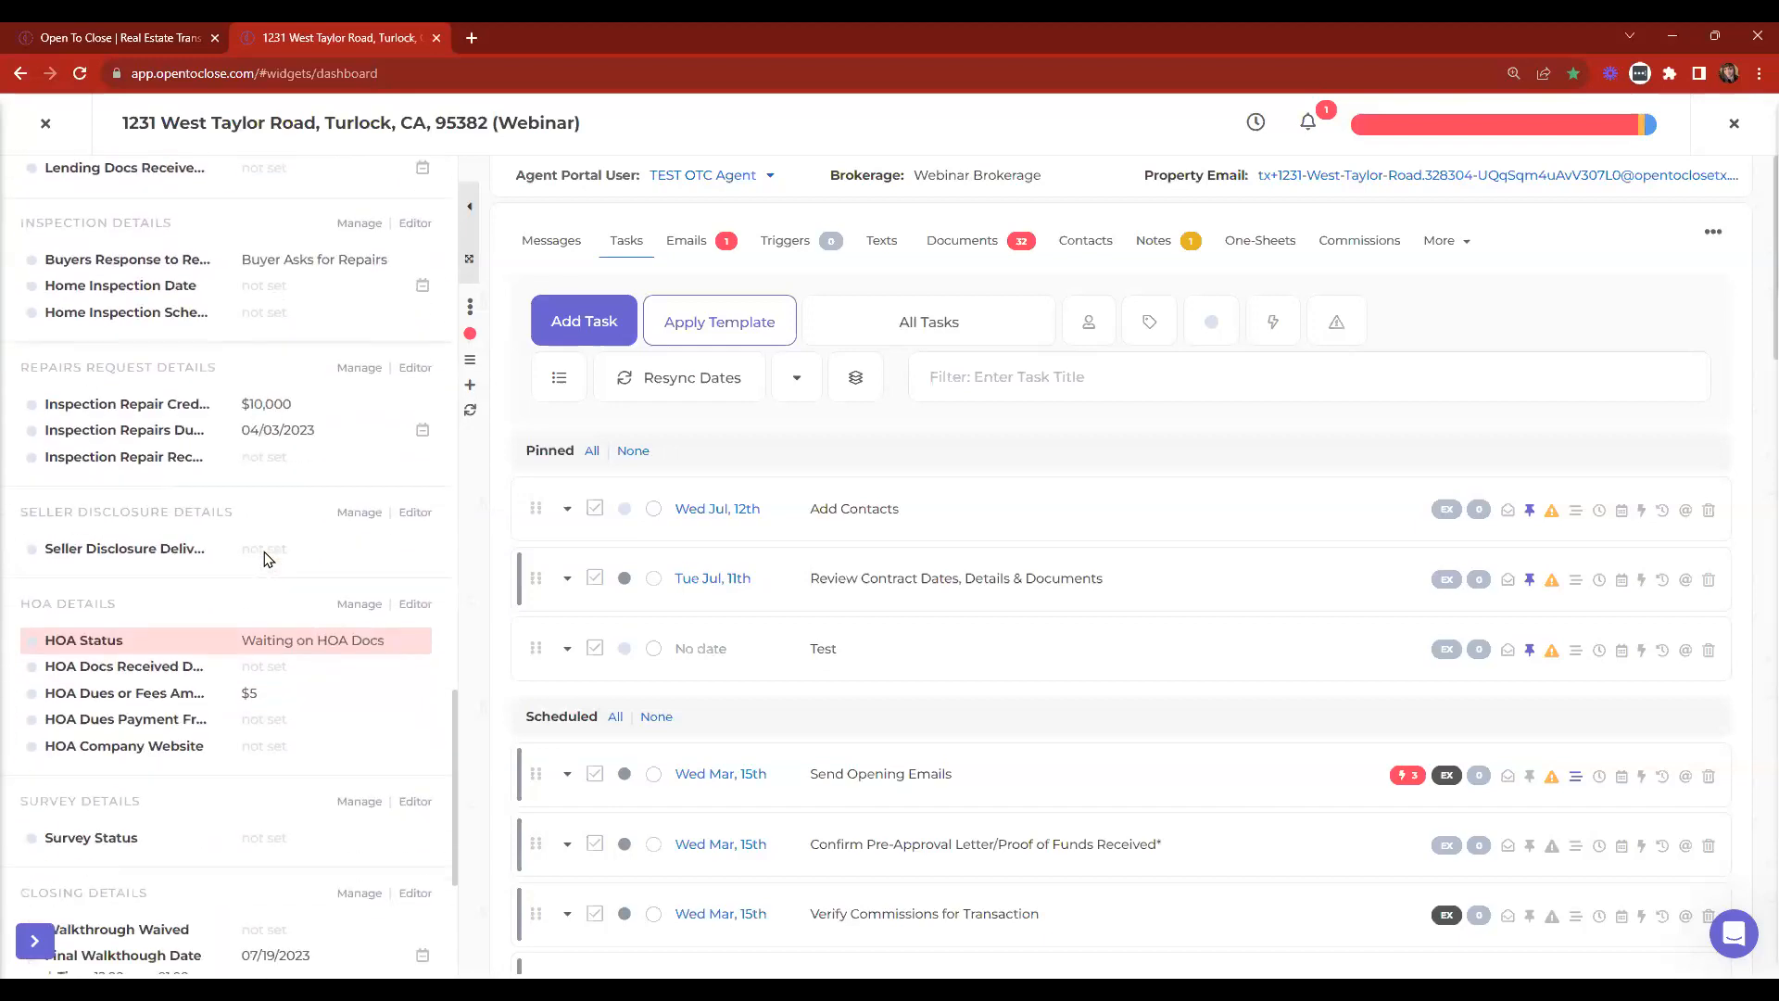
pyautogui.scroll(-4, 264, 557)
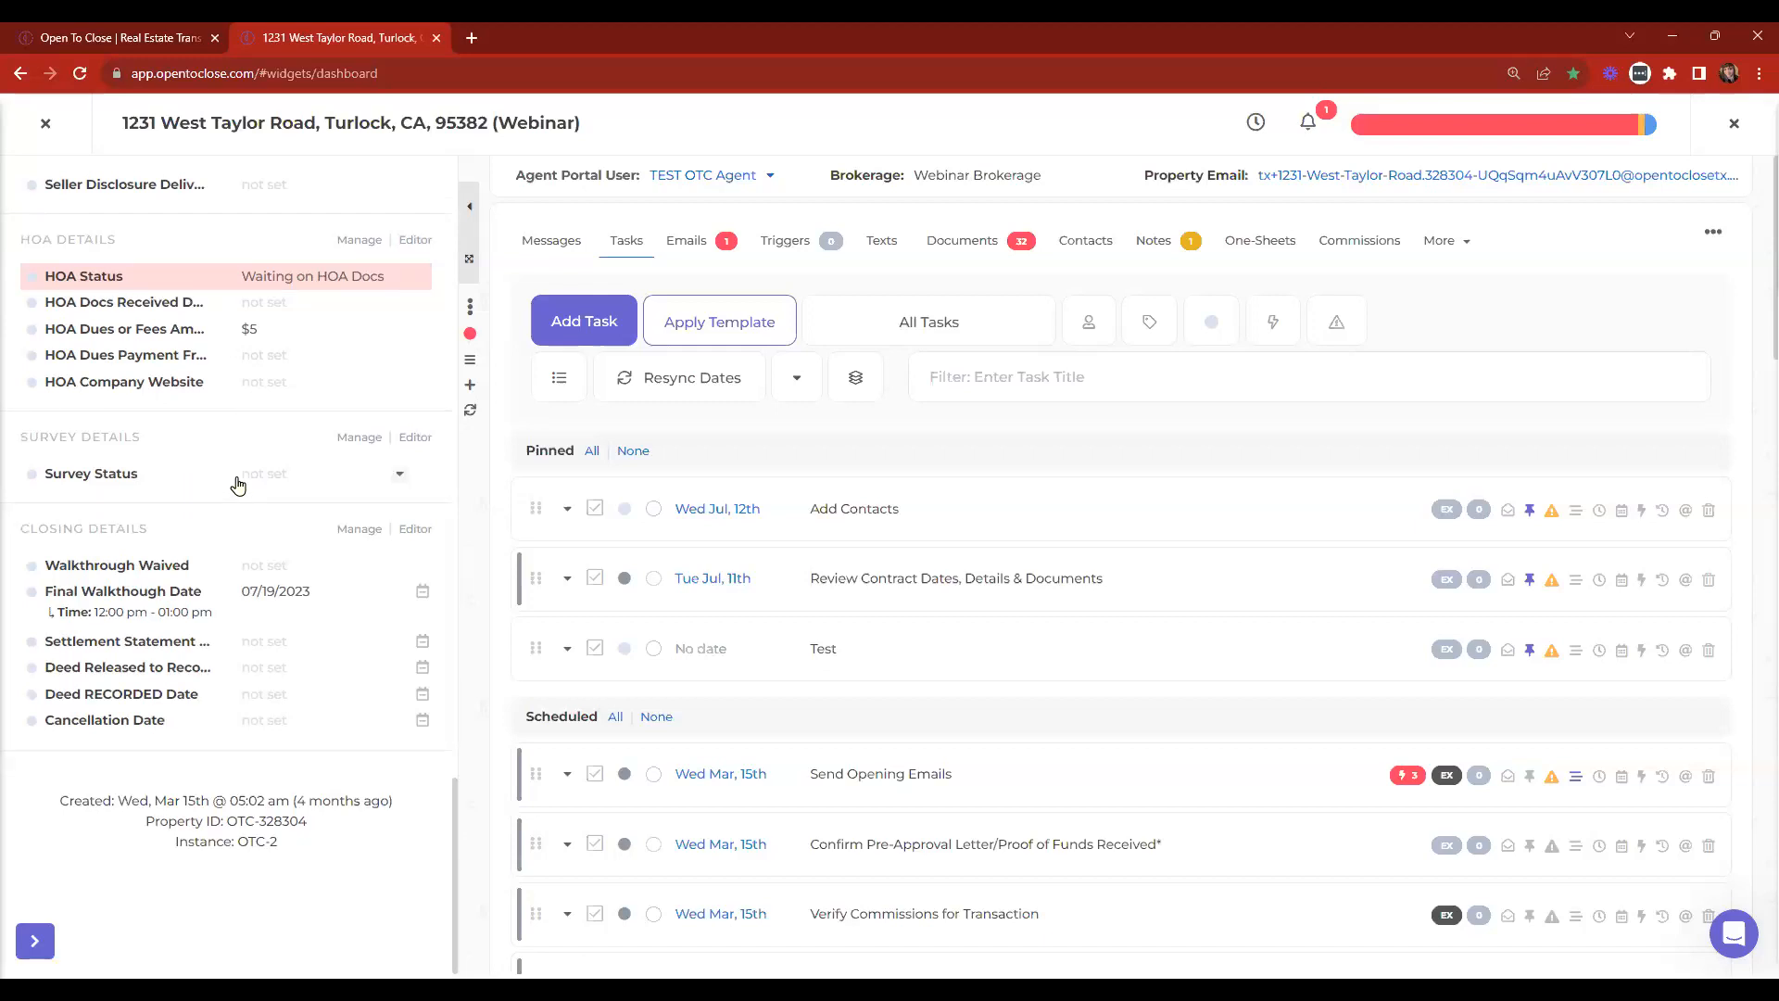
# Go back up to the critical deadlines and widen the property's details area to show the full field names.
pyautogui.scroll(15, 238, 485)
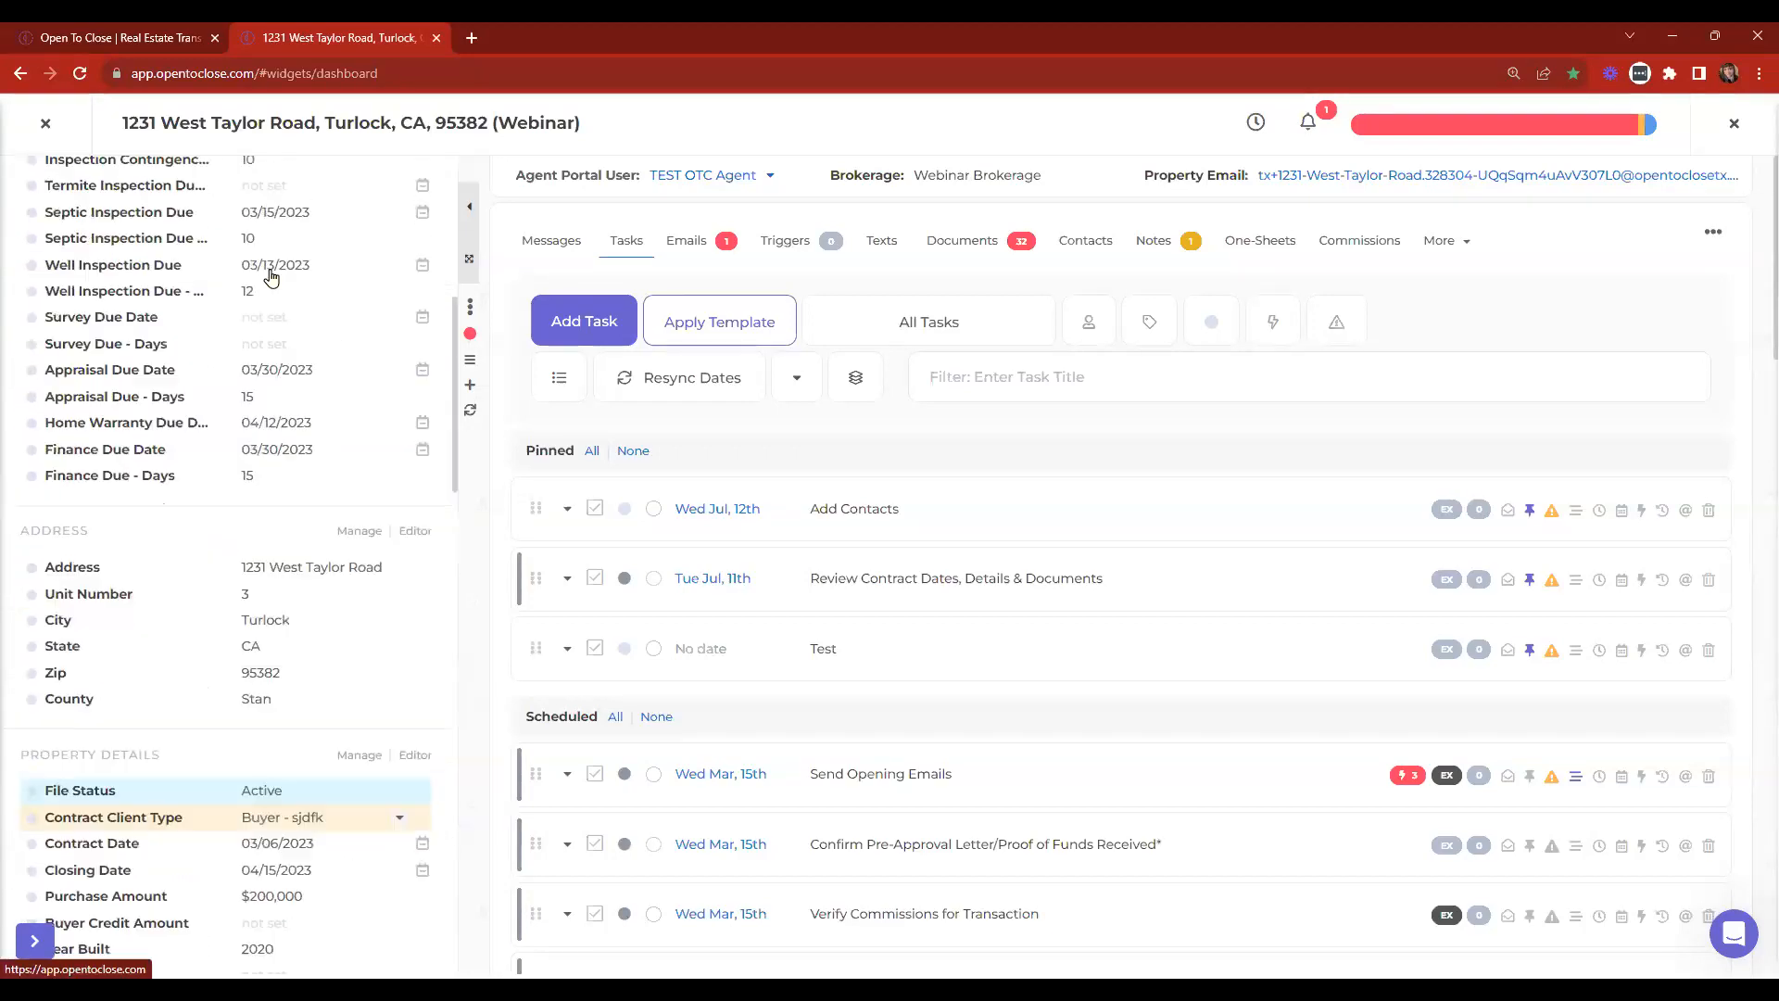
pyautogui.scroll(-3, 260, 556)
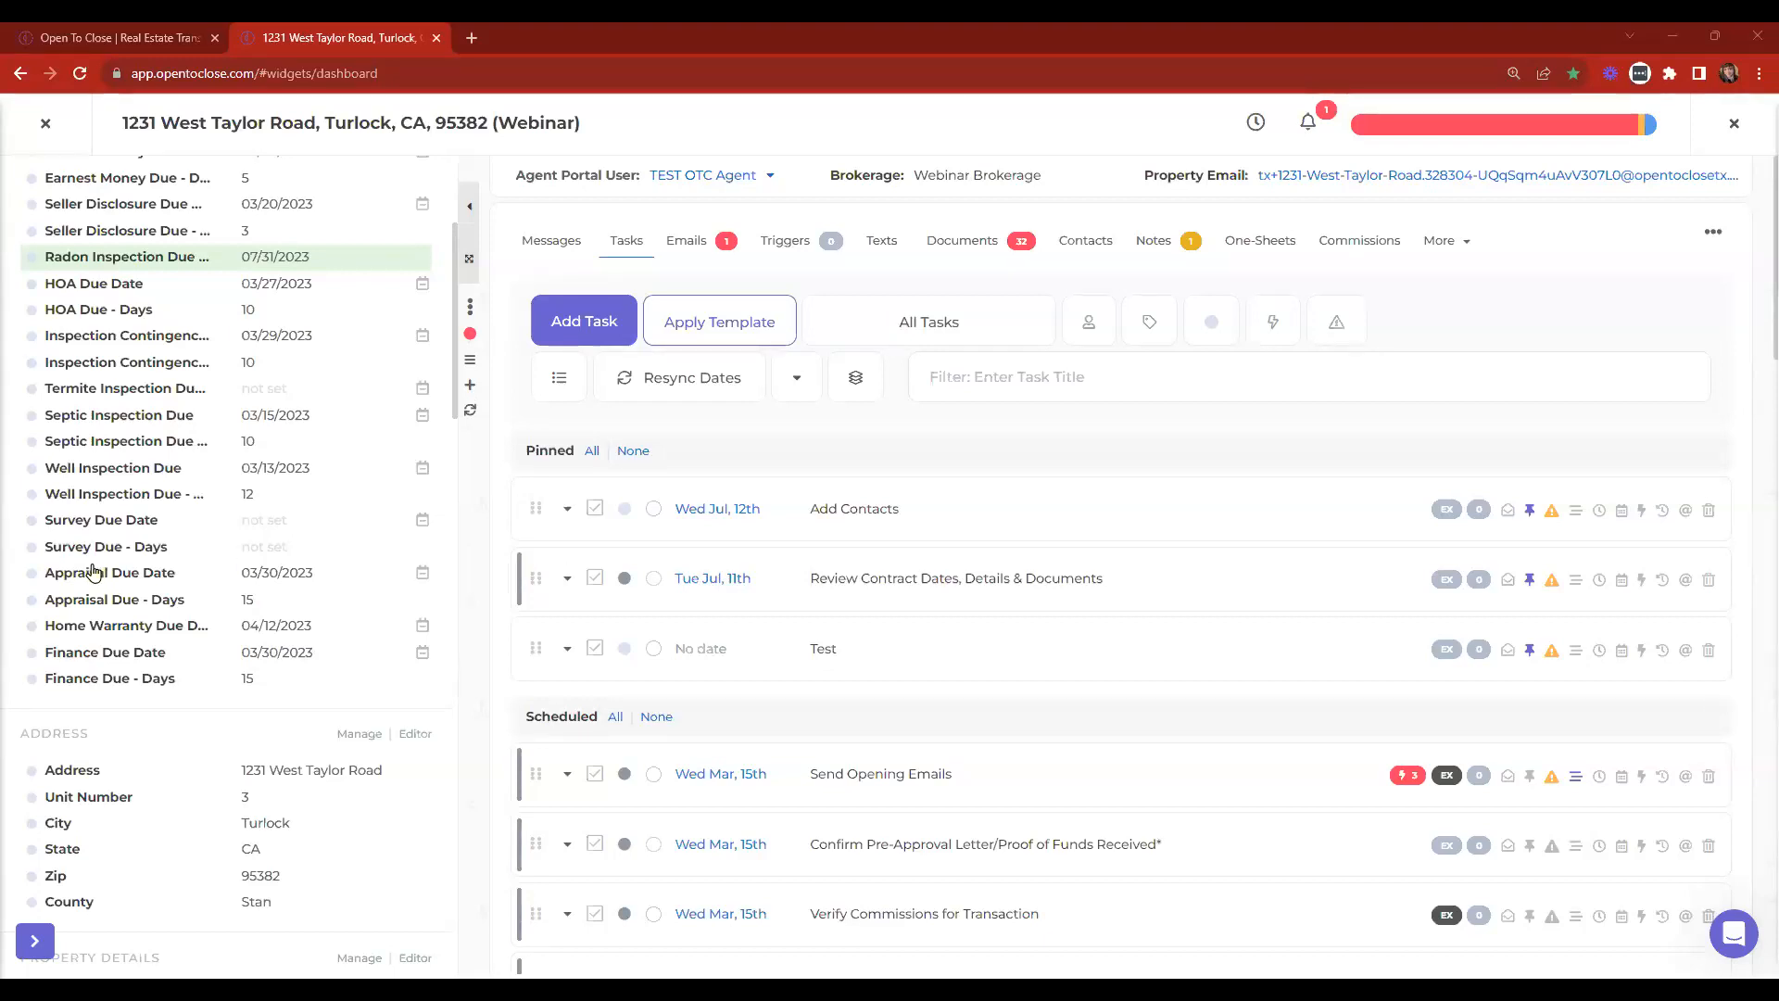
pyautogui.scroll(2, 288, 575)
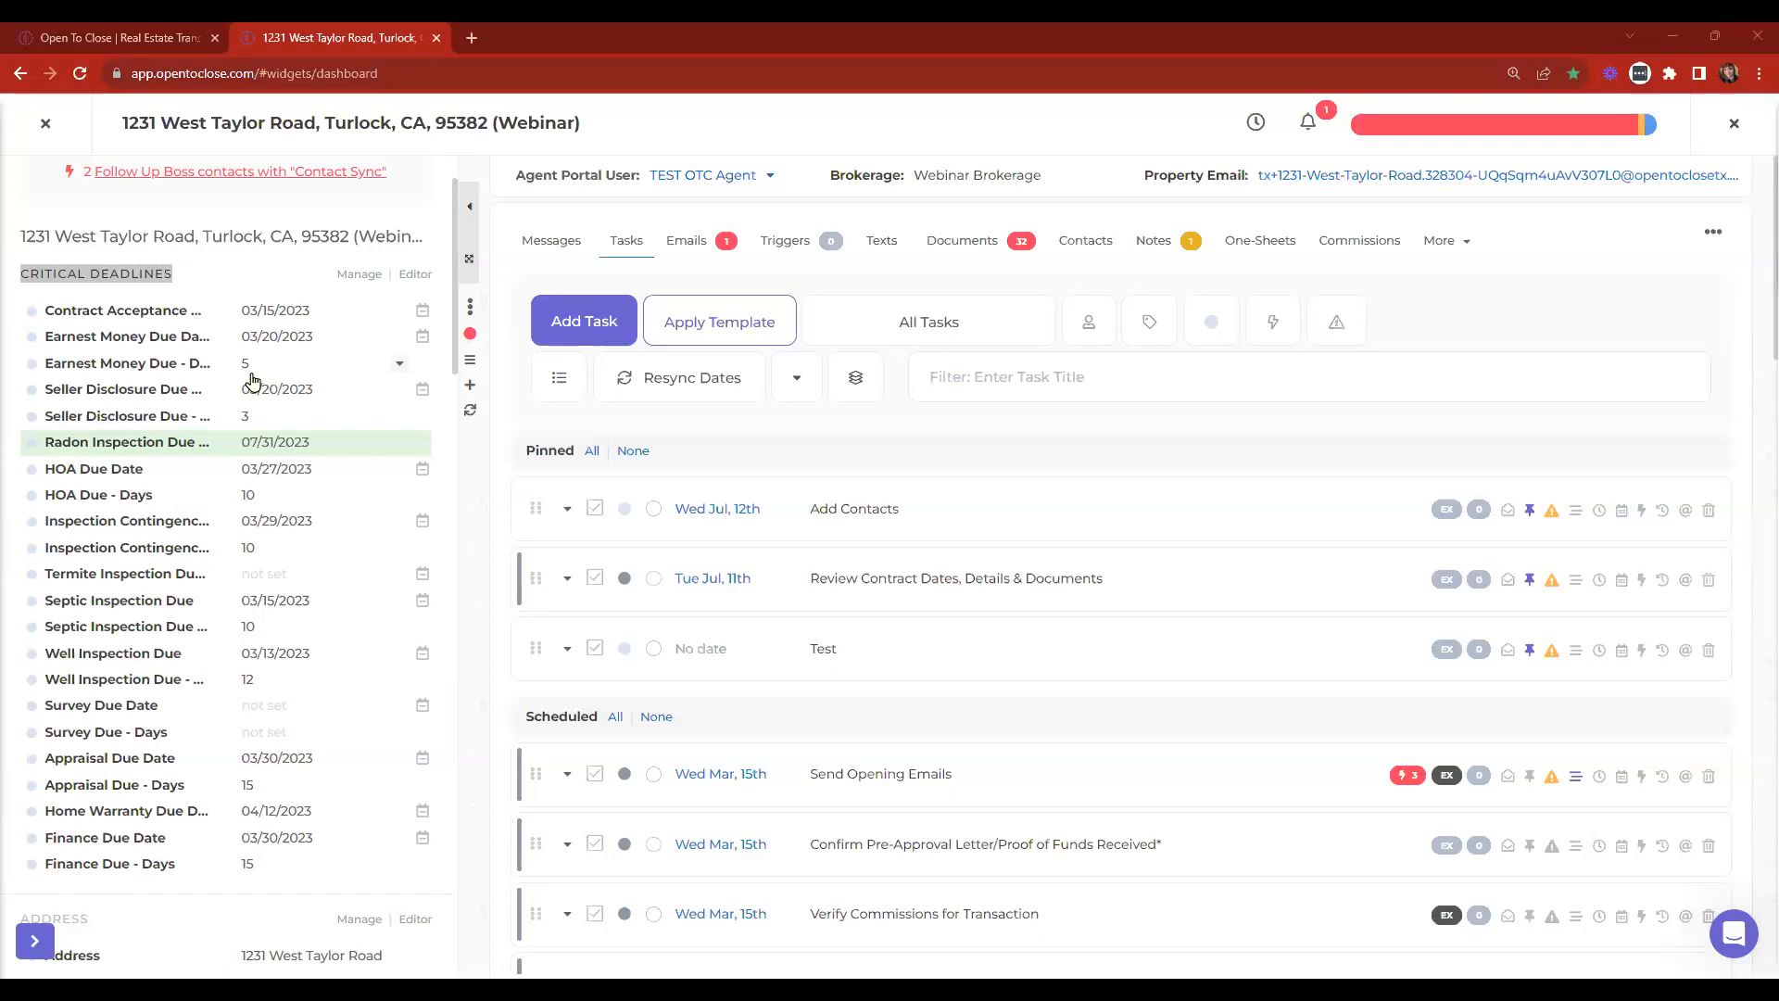
pyautogui.click(470, 258)
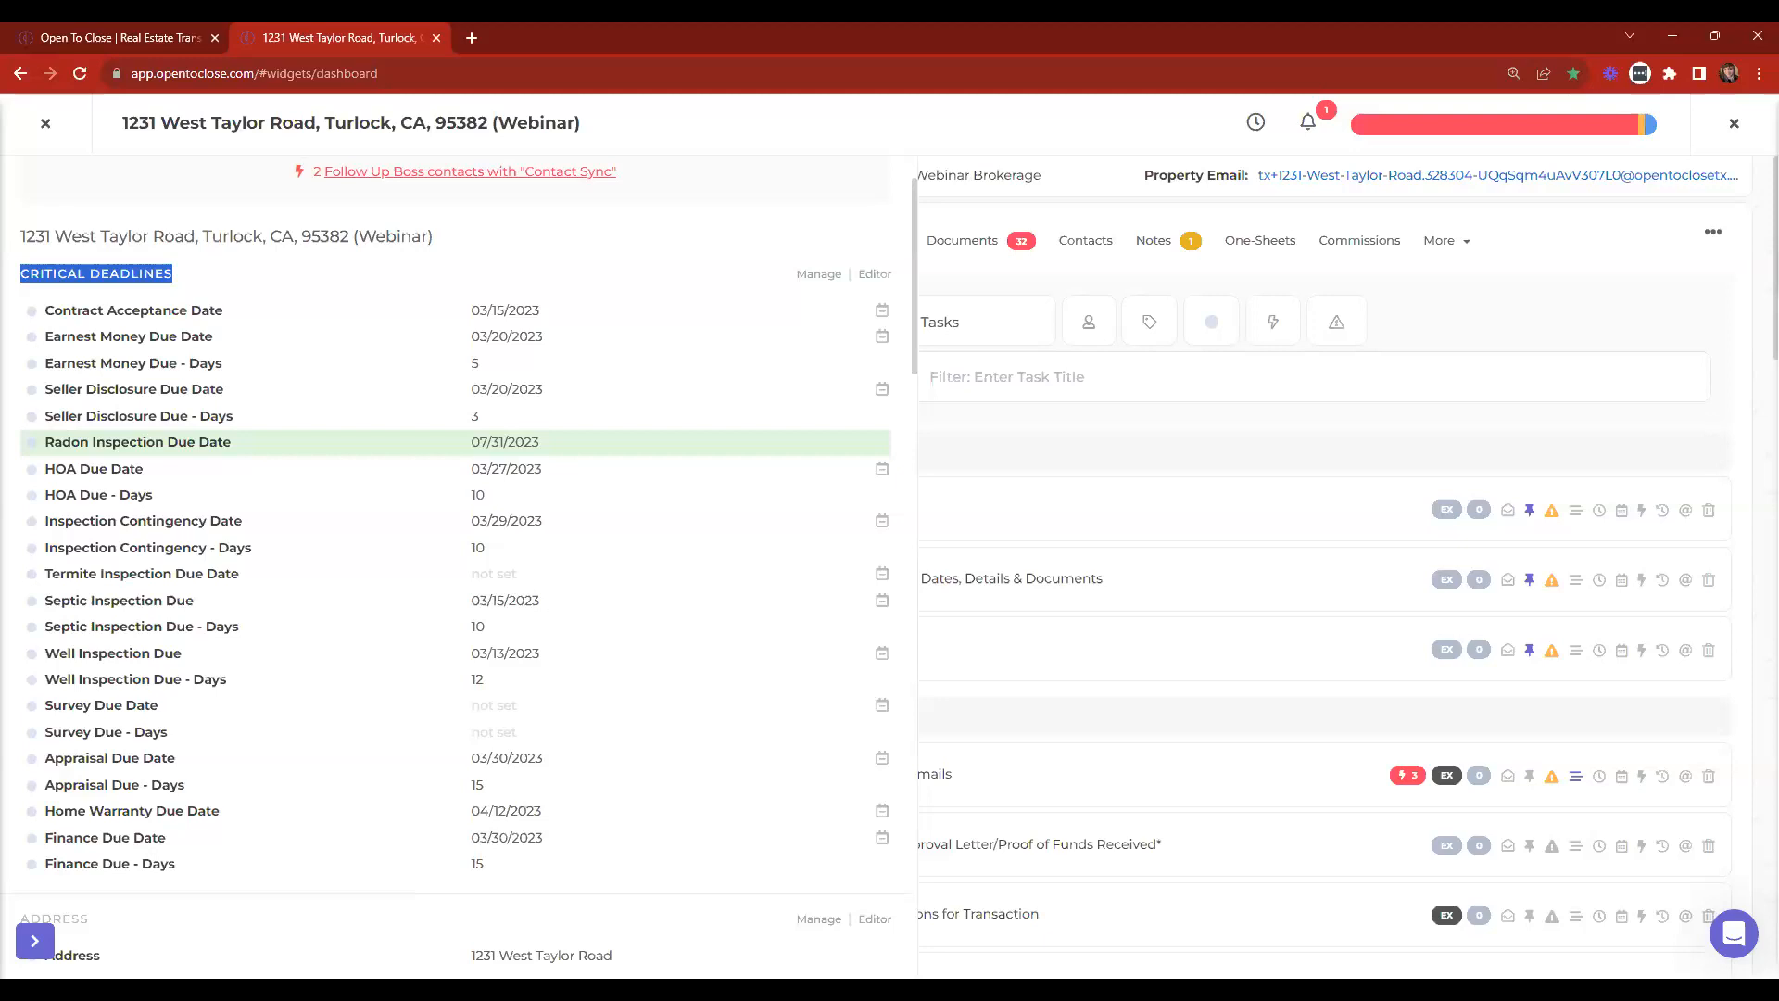
# Leave the property, open the Properties list, and sort the Transactions 6/21 table by Total Commission Flat Fee, reversing the order once.
pyautogui.click(49, 127)
pyautogui.click(81, 250)
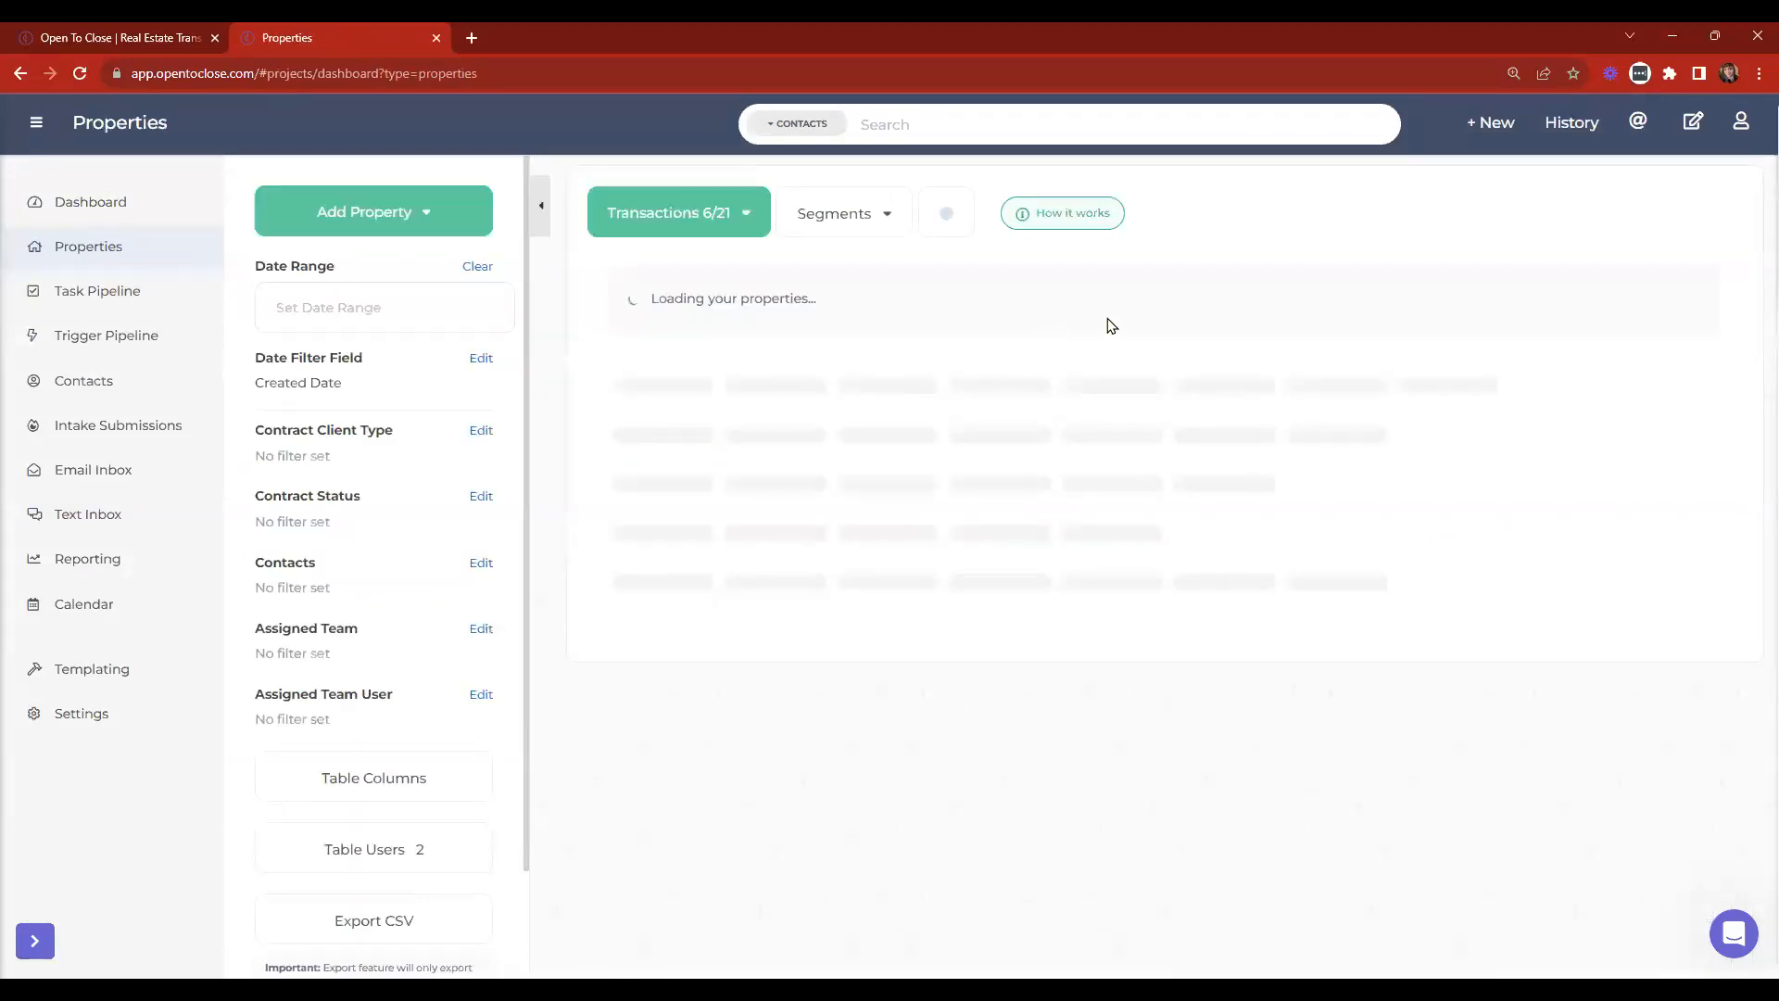
pyautogui.click(1339, 301)
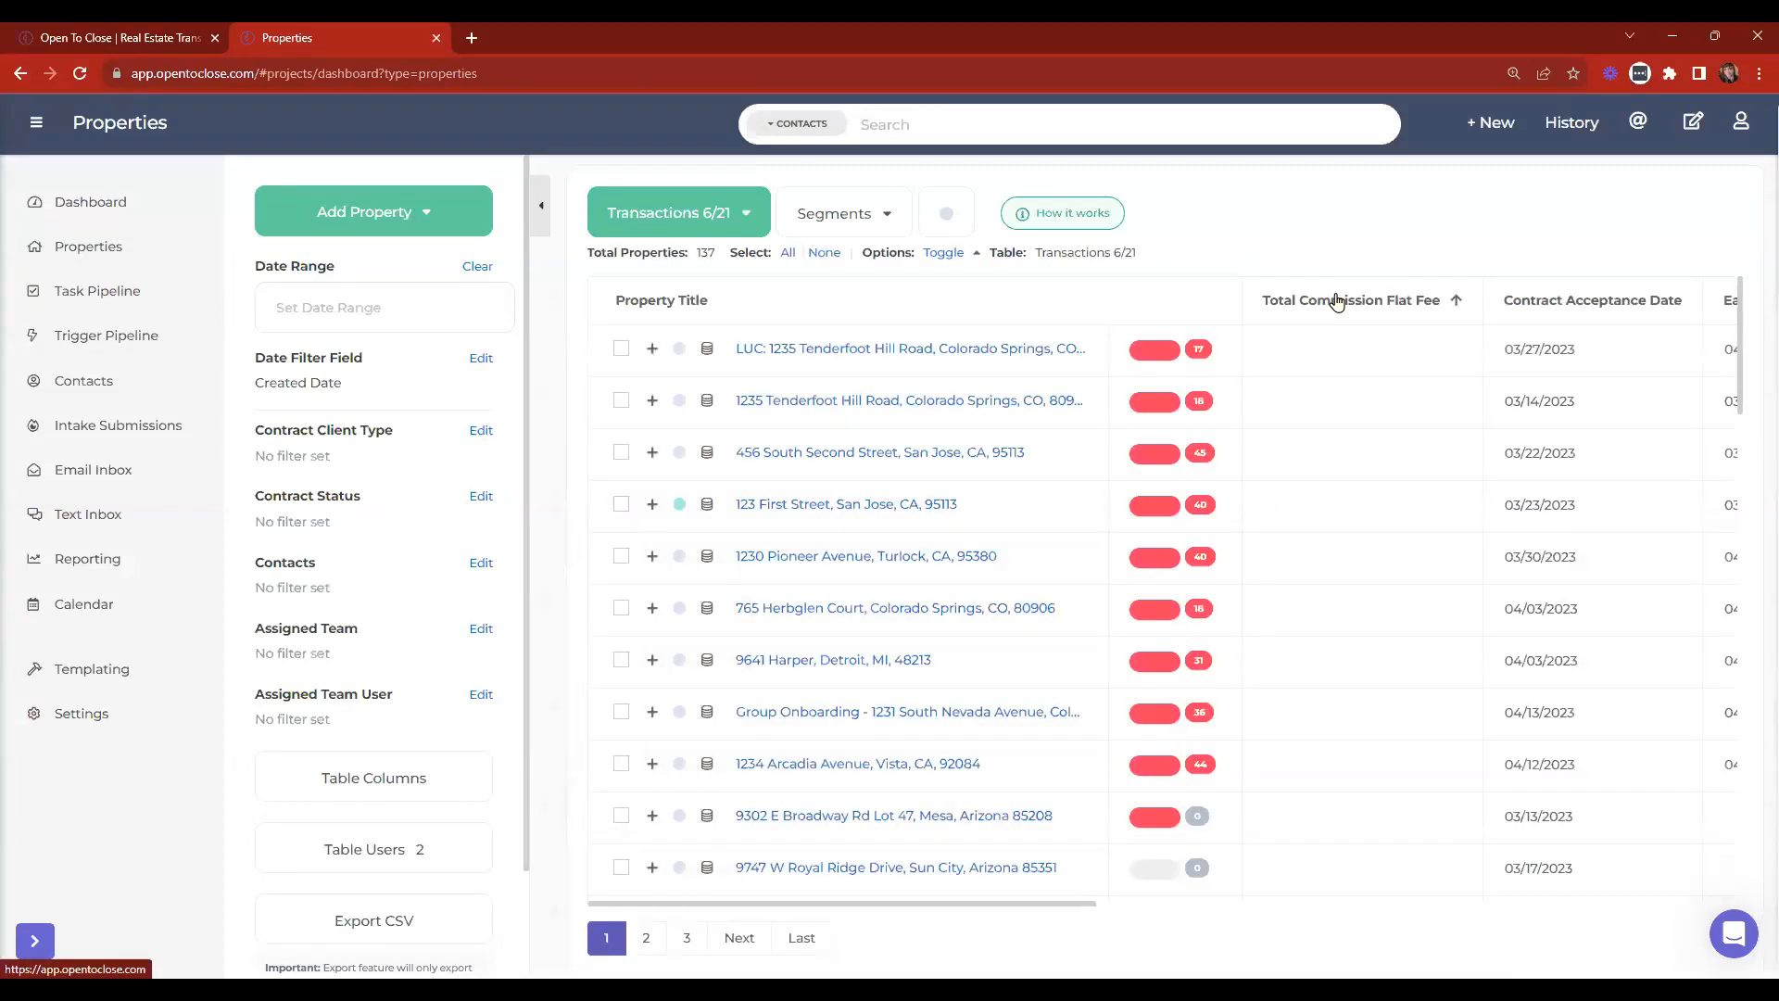
pyautogui.click(1336, 301)
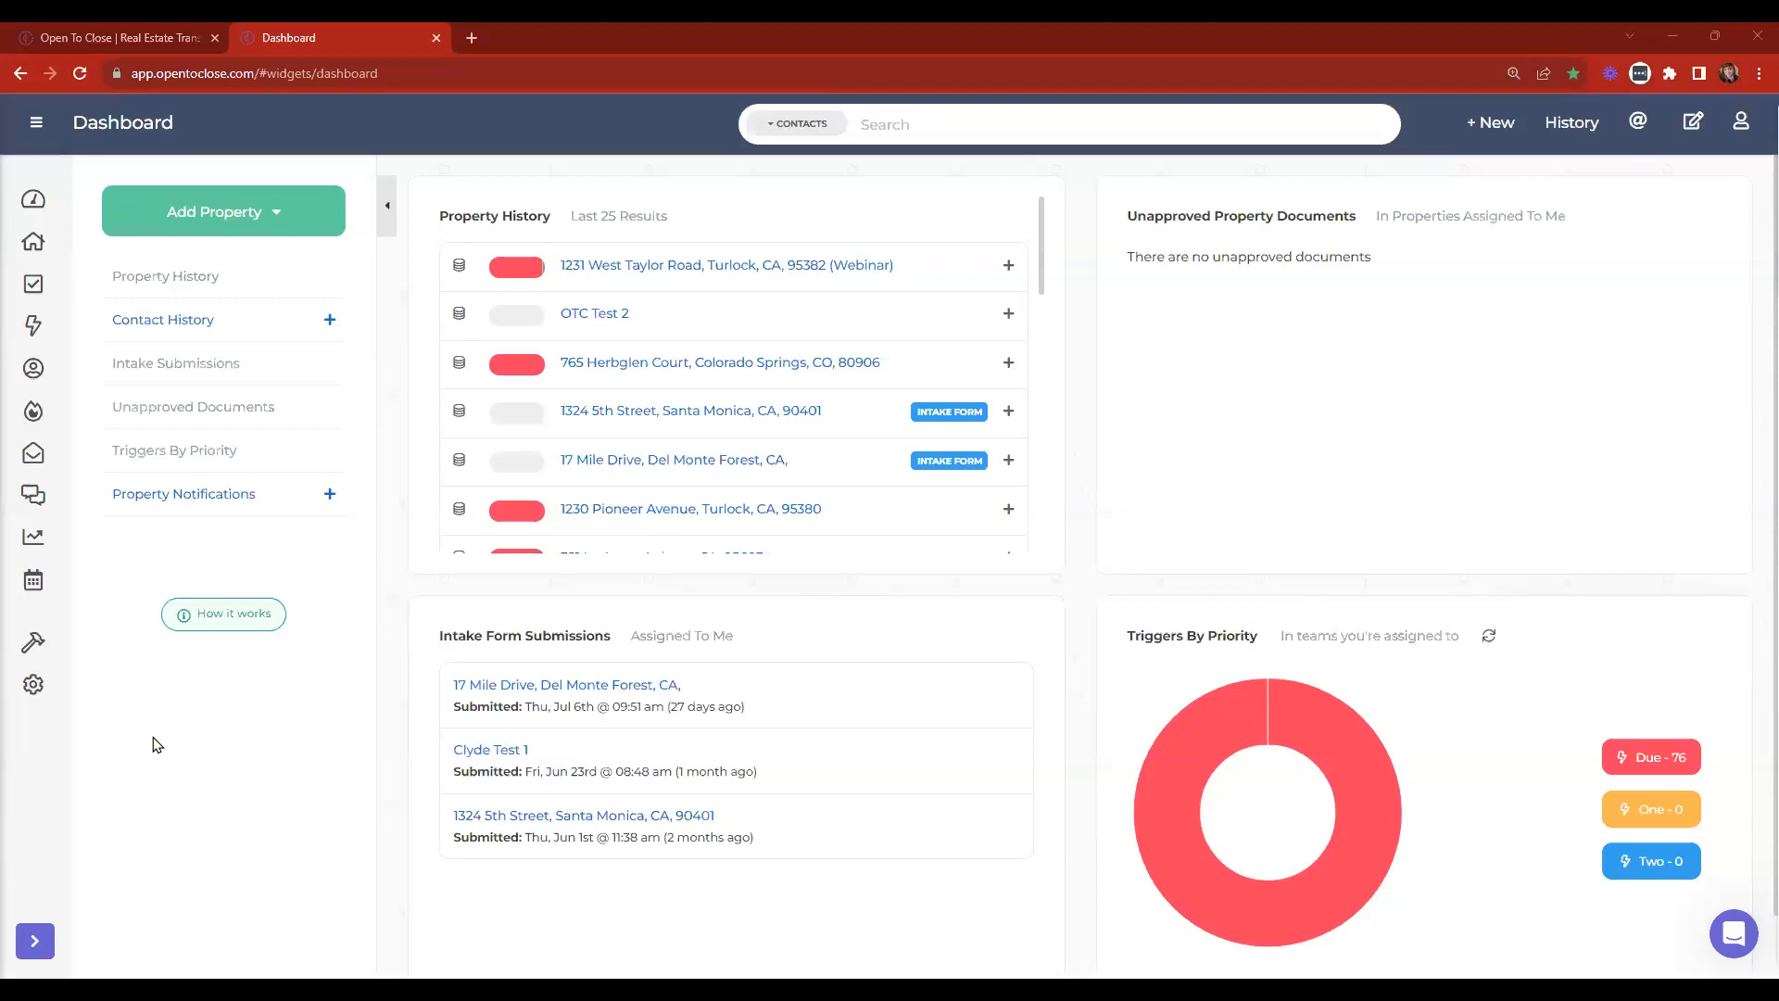
# Open the Field Editor and look through the Transaction Details sections, including Critical Deadlines, Address, Escrow Details and Appraisal Details.
pyautogui.click(35, 126)
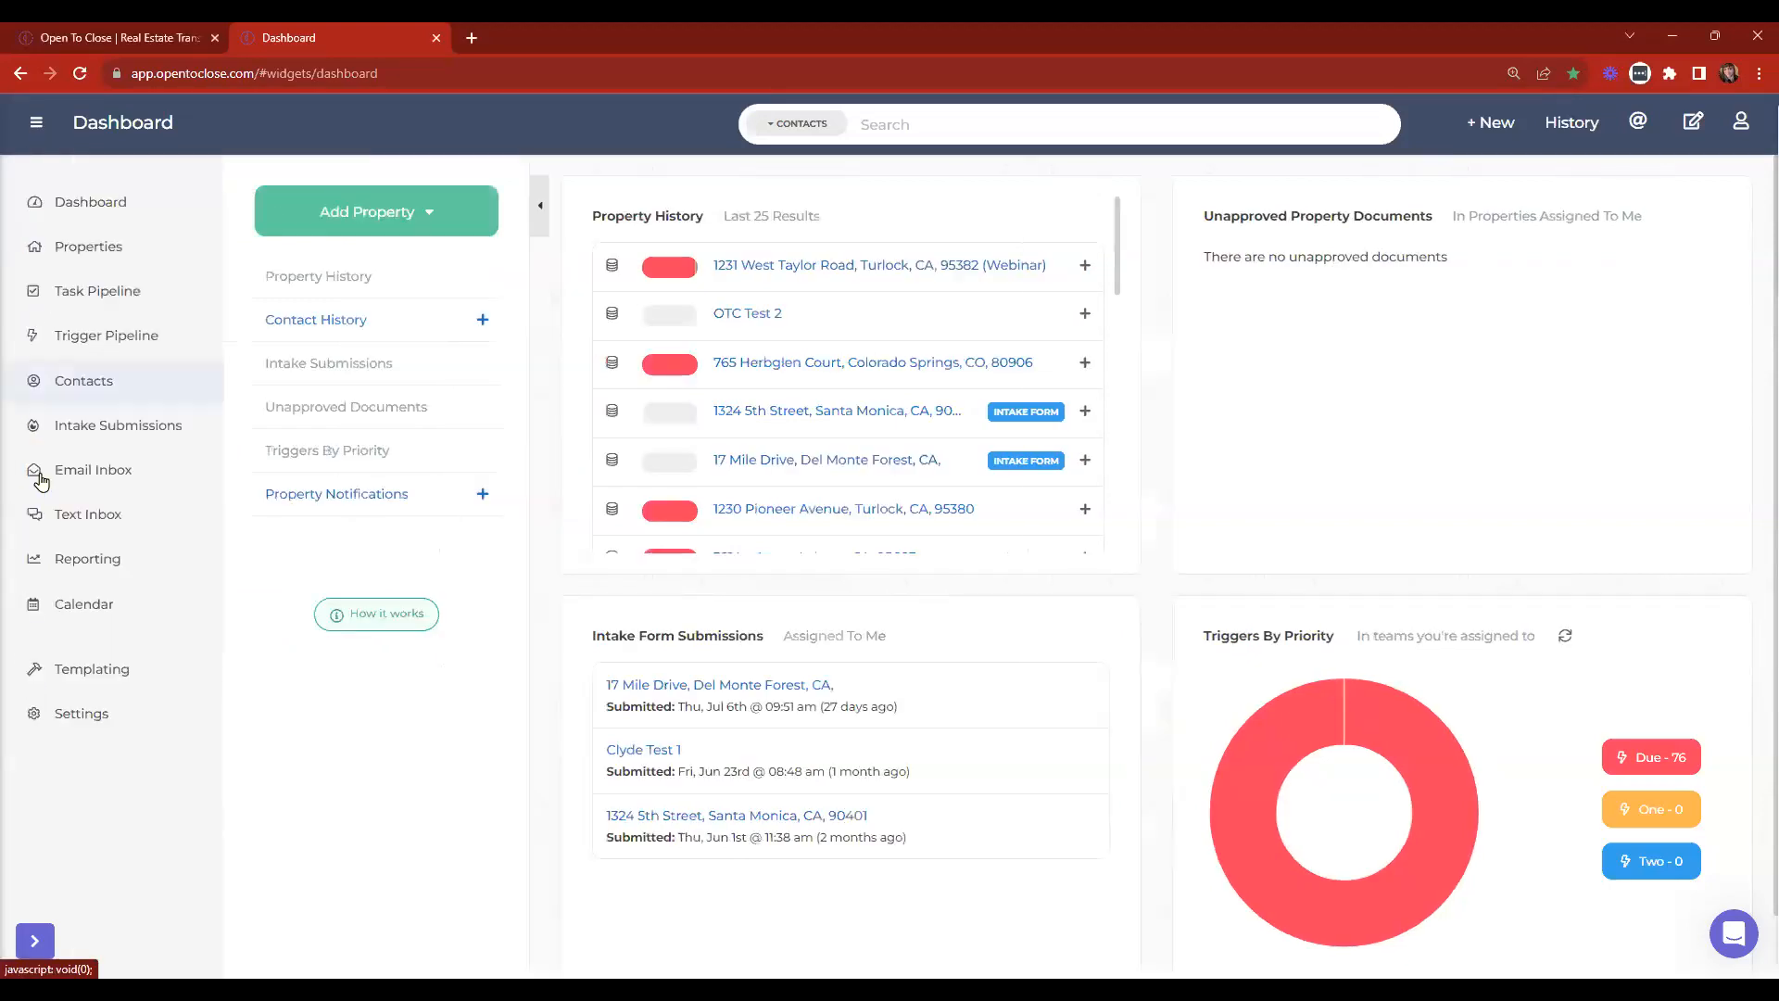
pyautogui.click(67, 673)
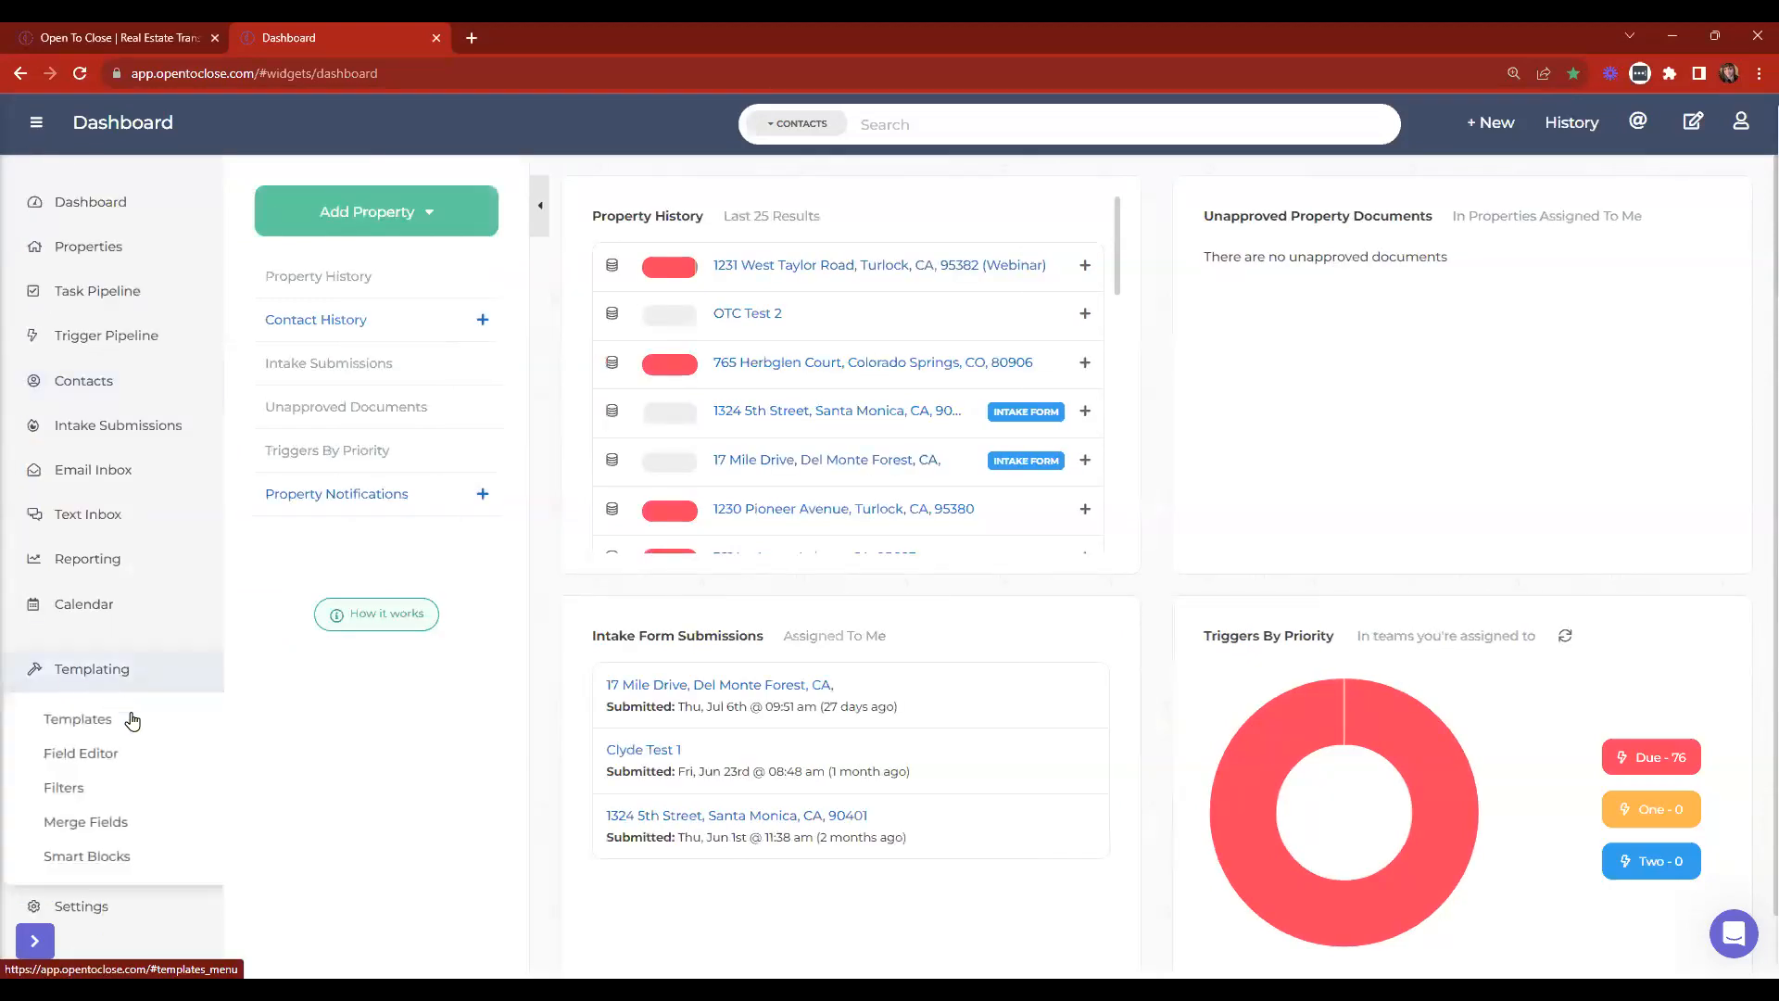
pyautogui.click(98, 762)
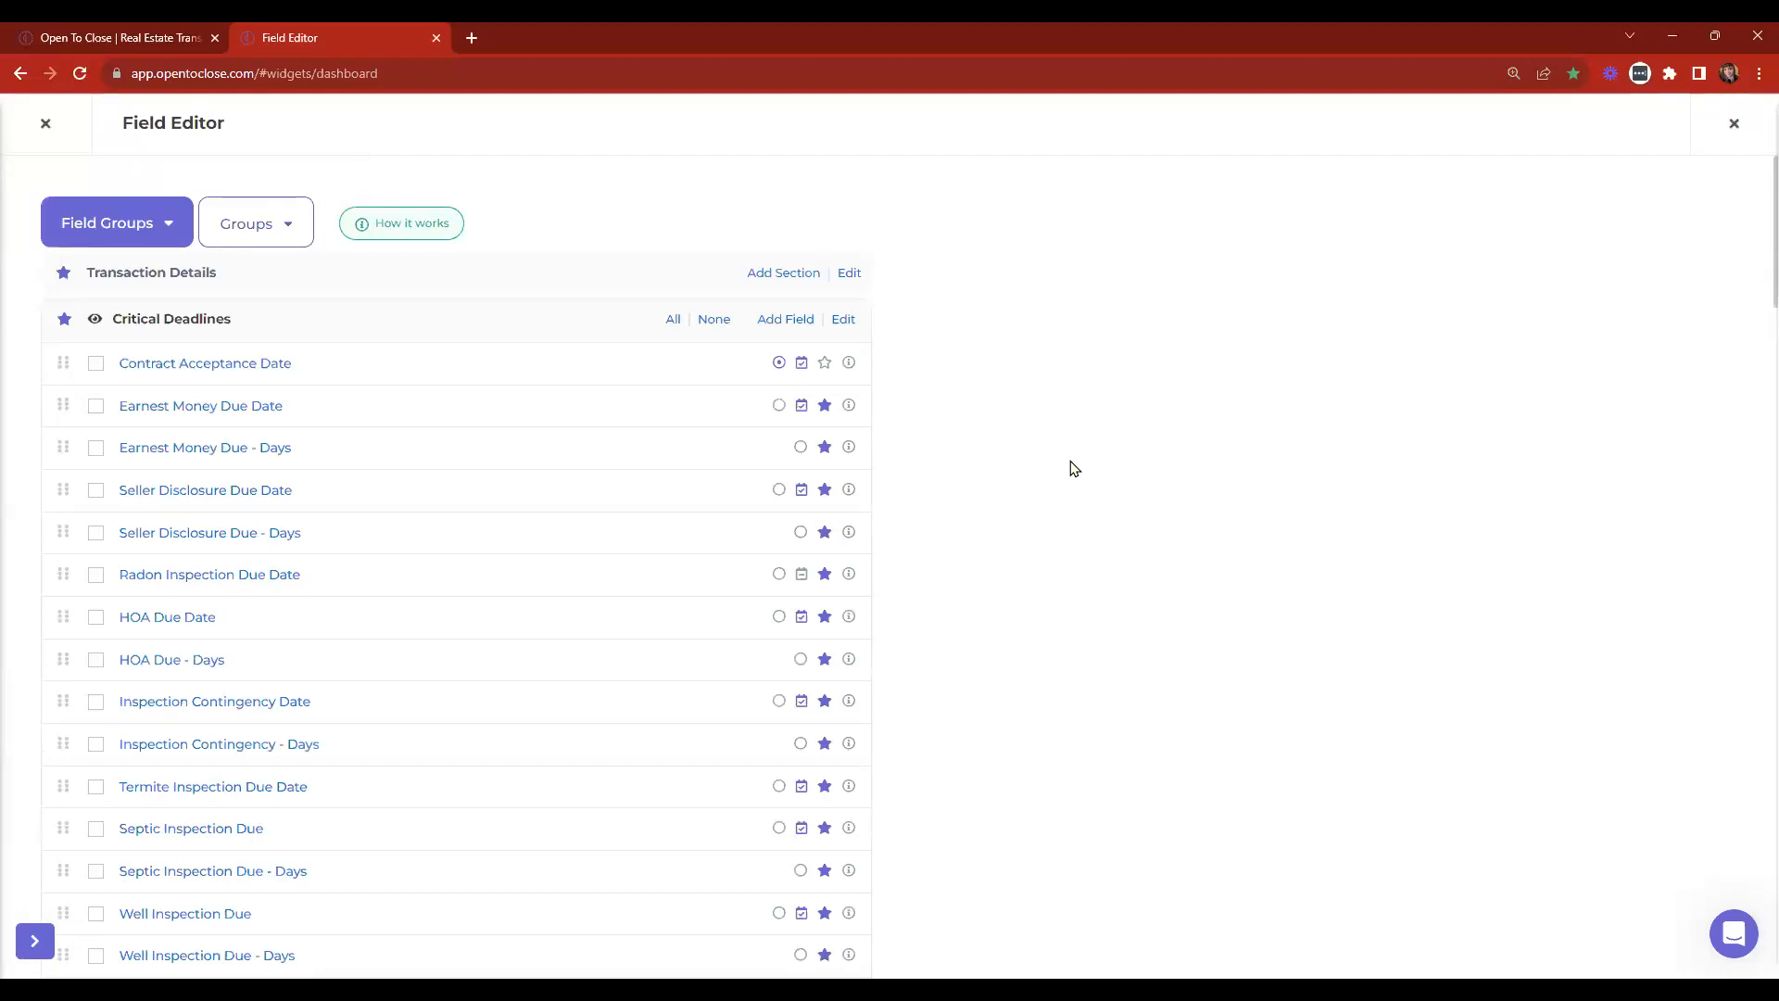
pyautogui.scroll(-10, 1076, 440)
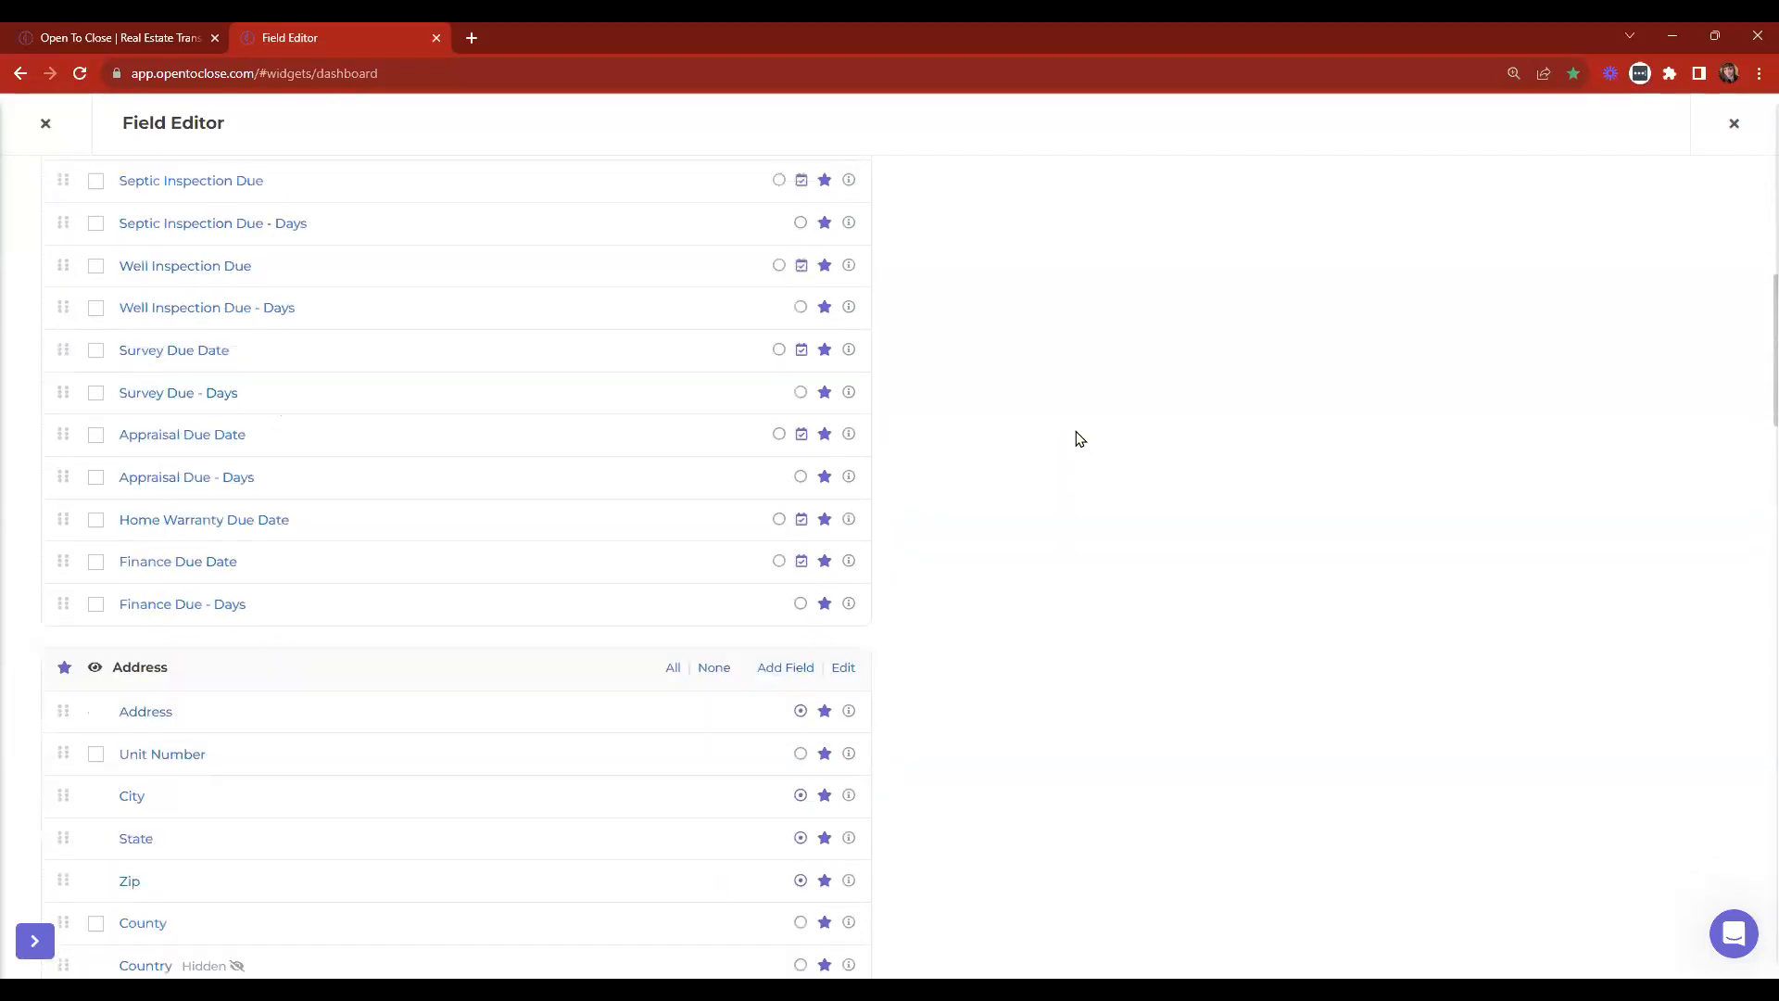
pyautogui.scroll(-6, 1077, 439)
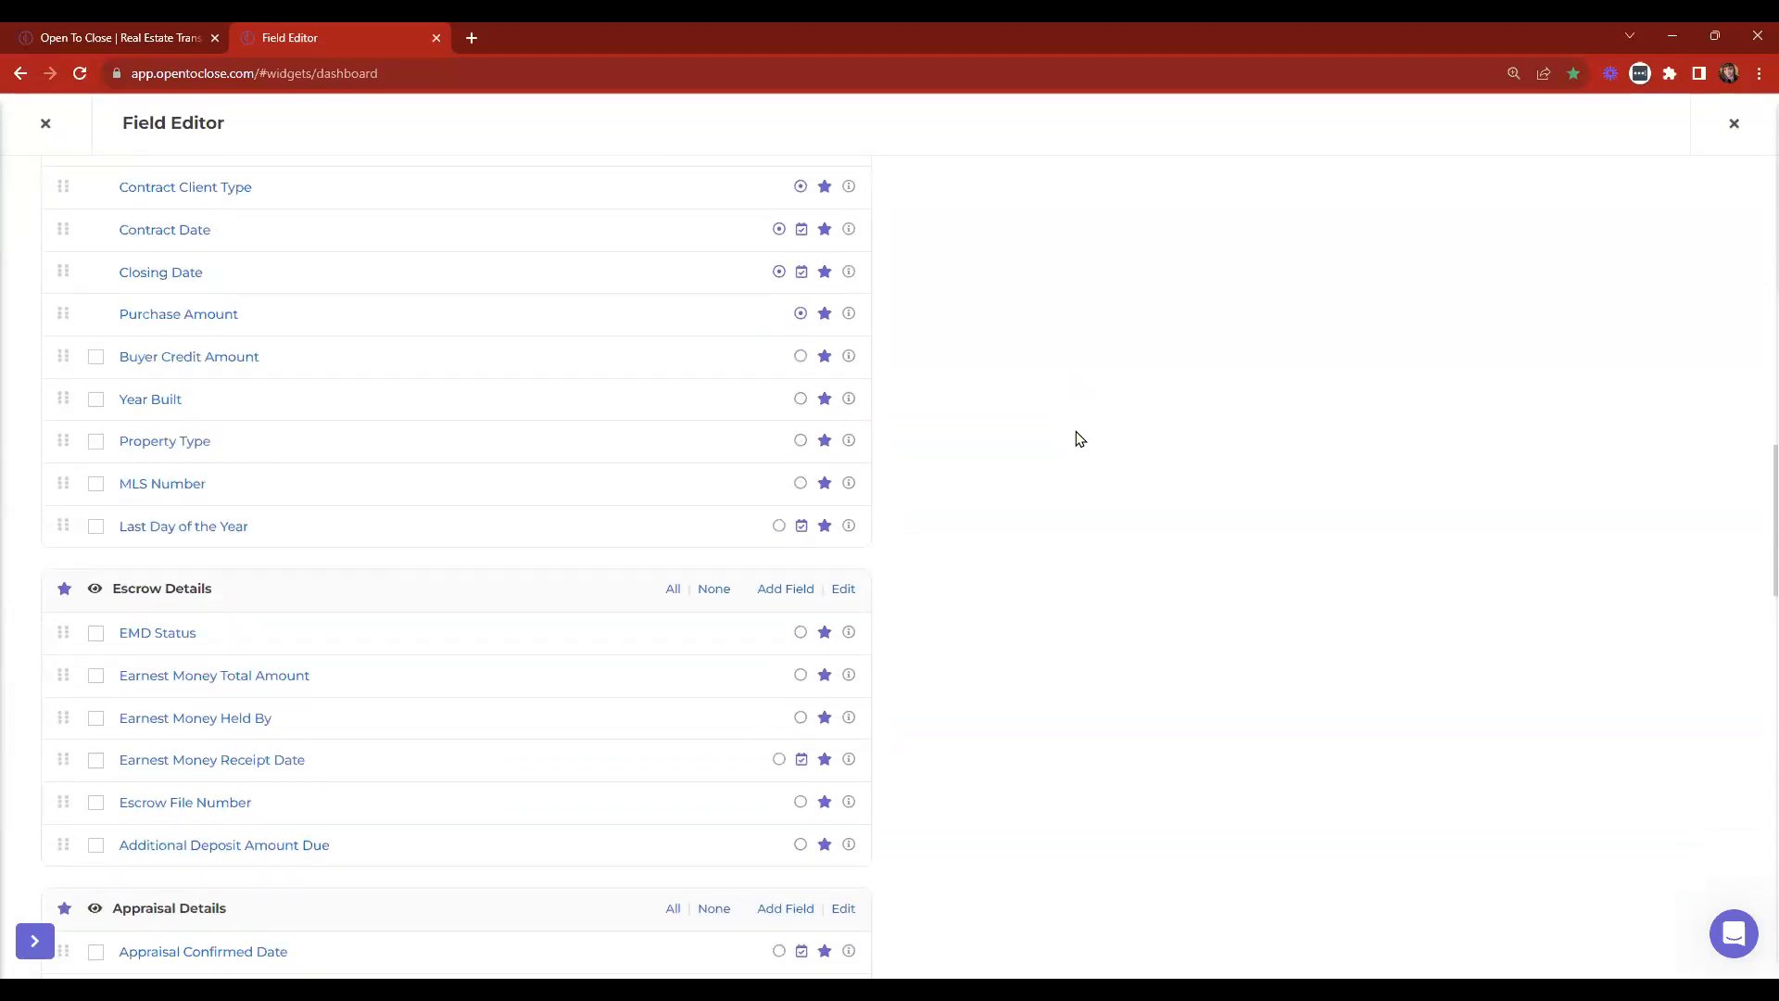
pyautogui.scroll(-4, 1079, 438)
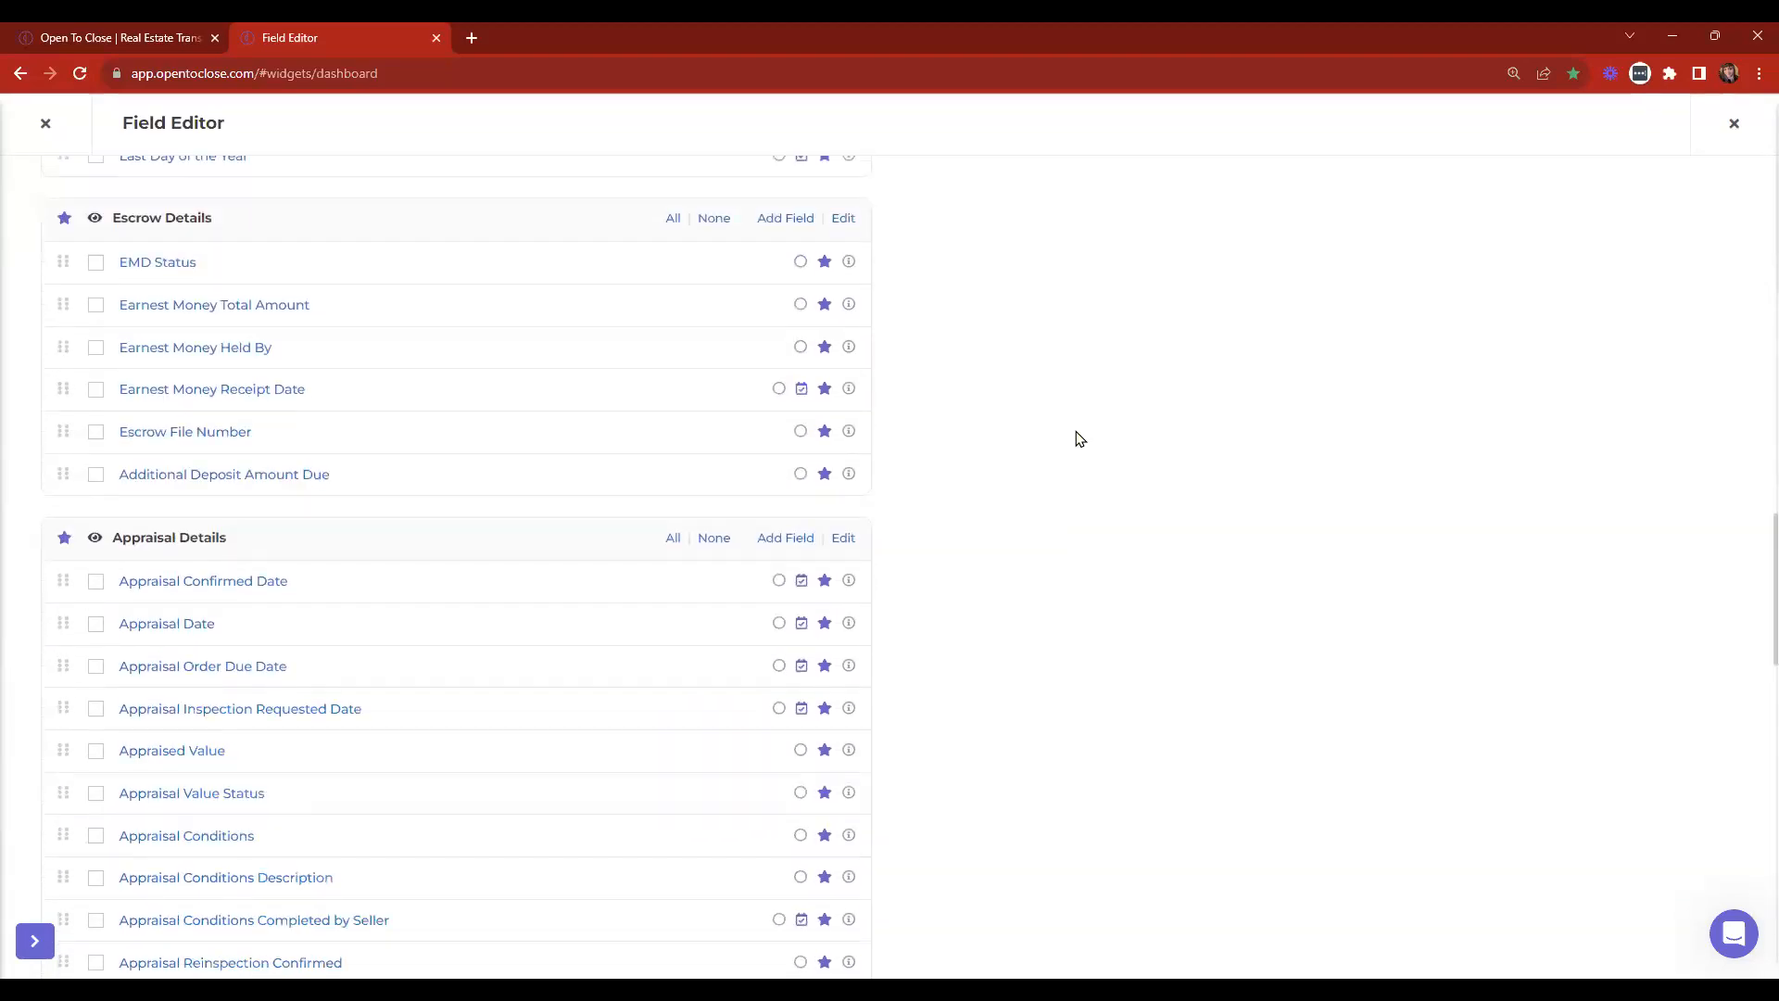
pyautogui.scroll(-4, 1079, 438)
pyautogui.scroll(10, 1080, 439)
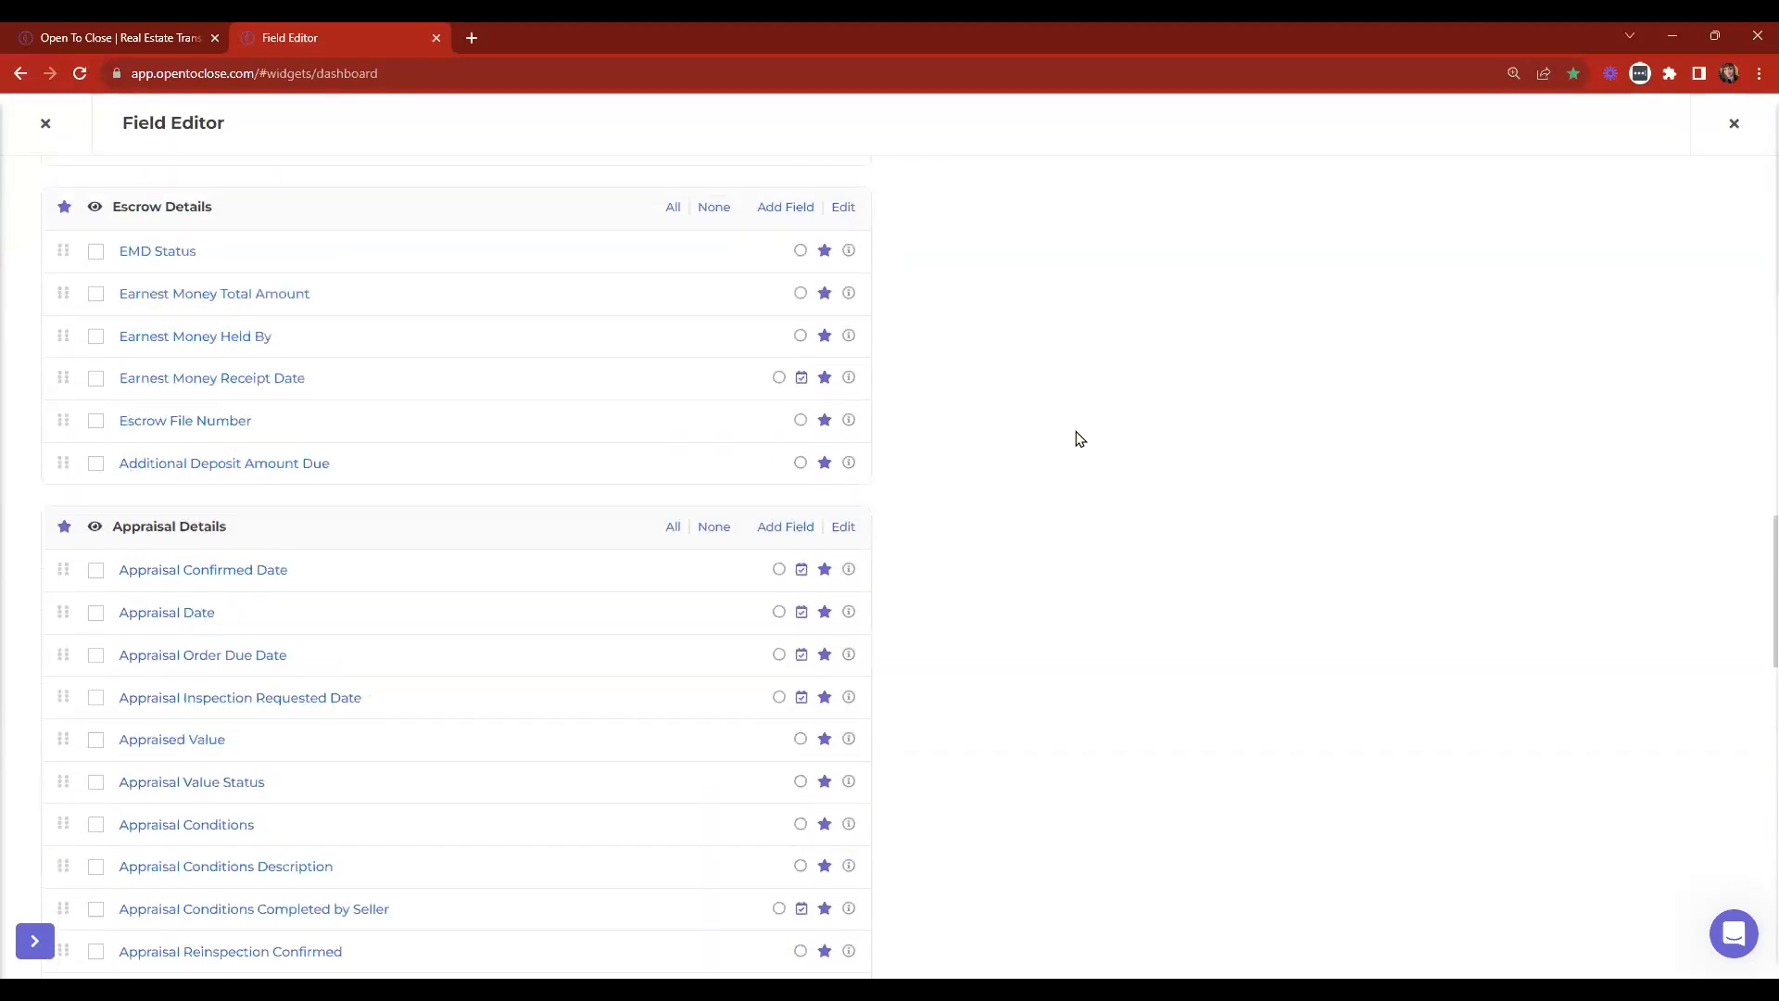
pyautogui.scroll(10, 1078, 438)
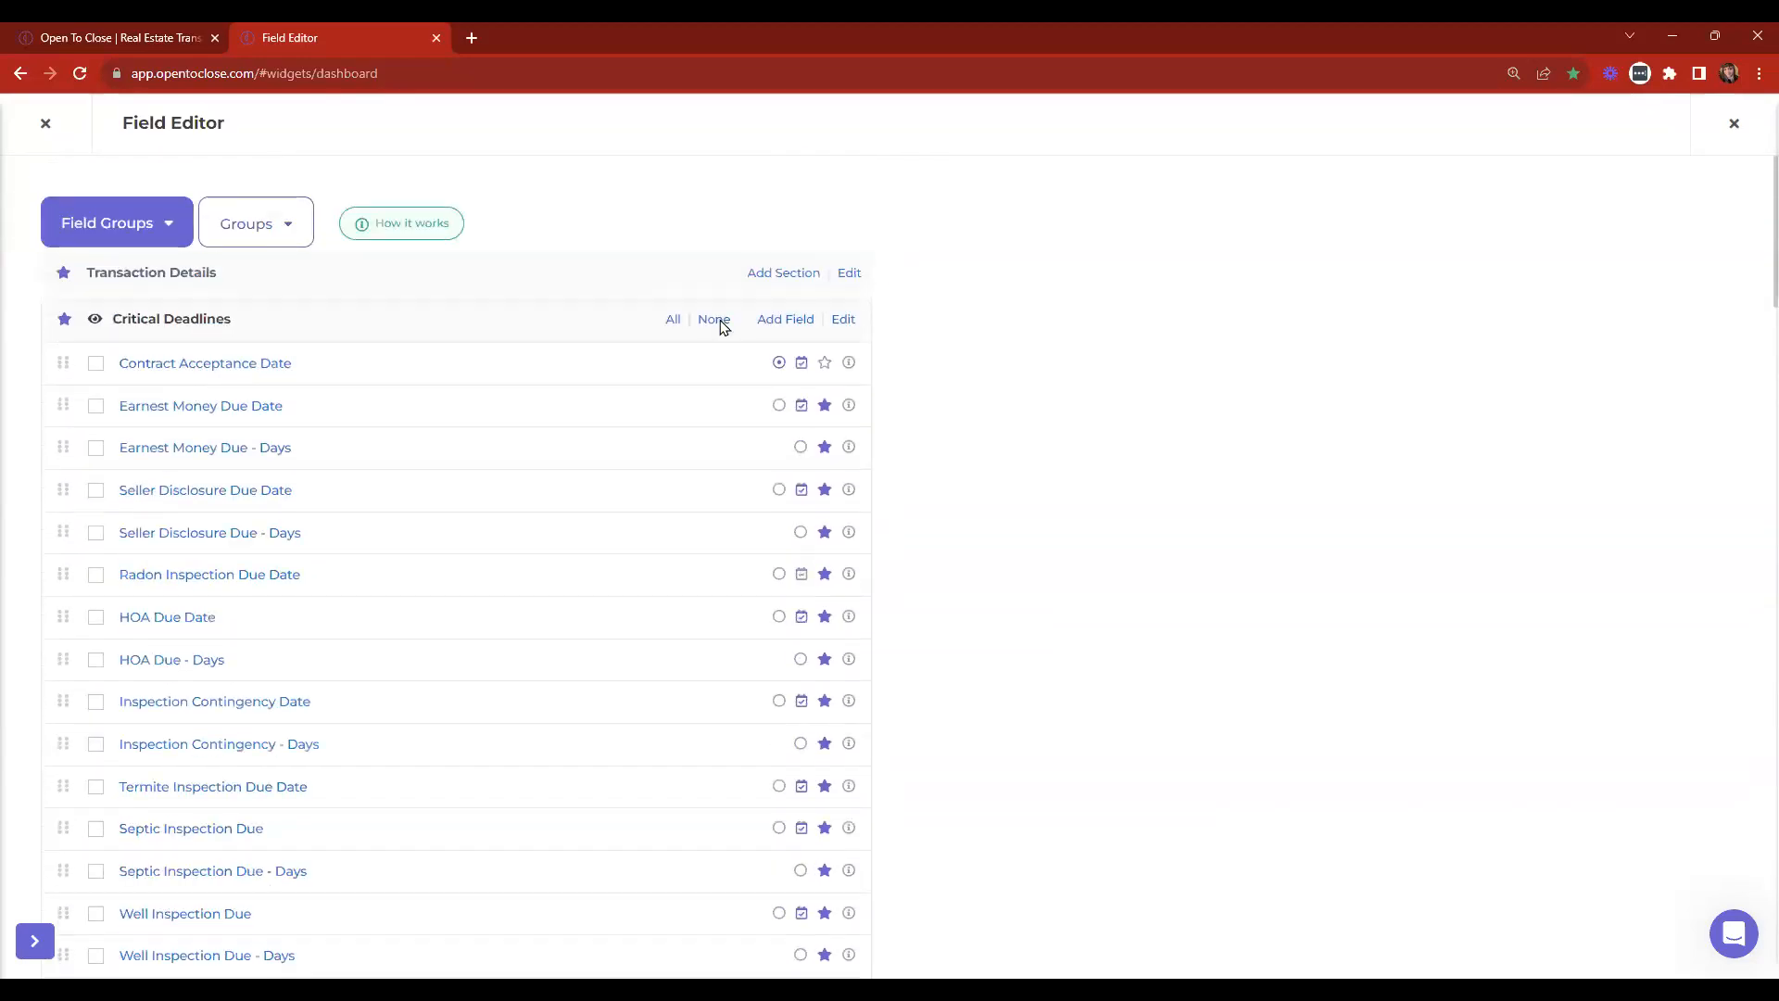
# Show the Archived Fields group in the Field Editor and open the sorting of field groups.
pyautogui.click(146, 225)
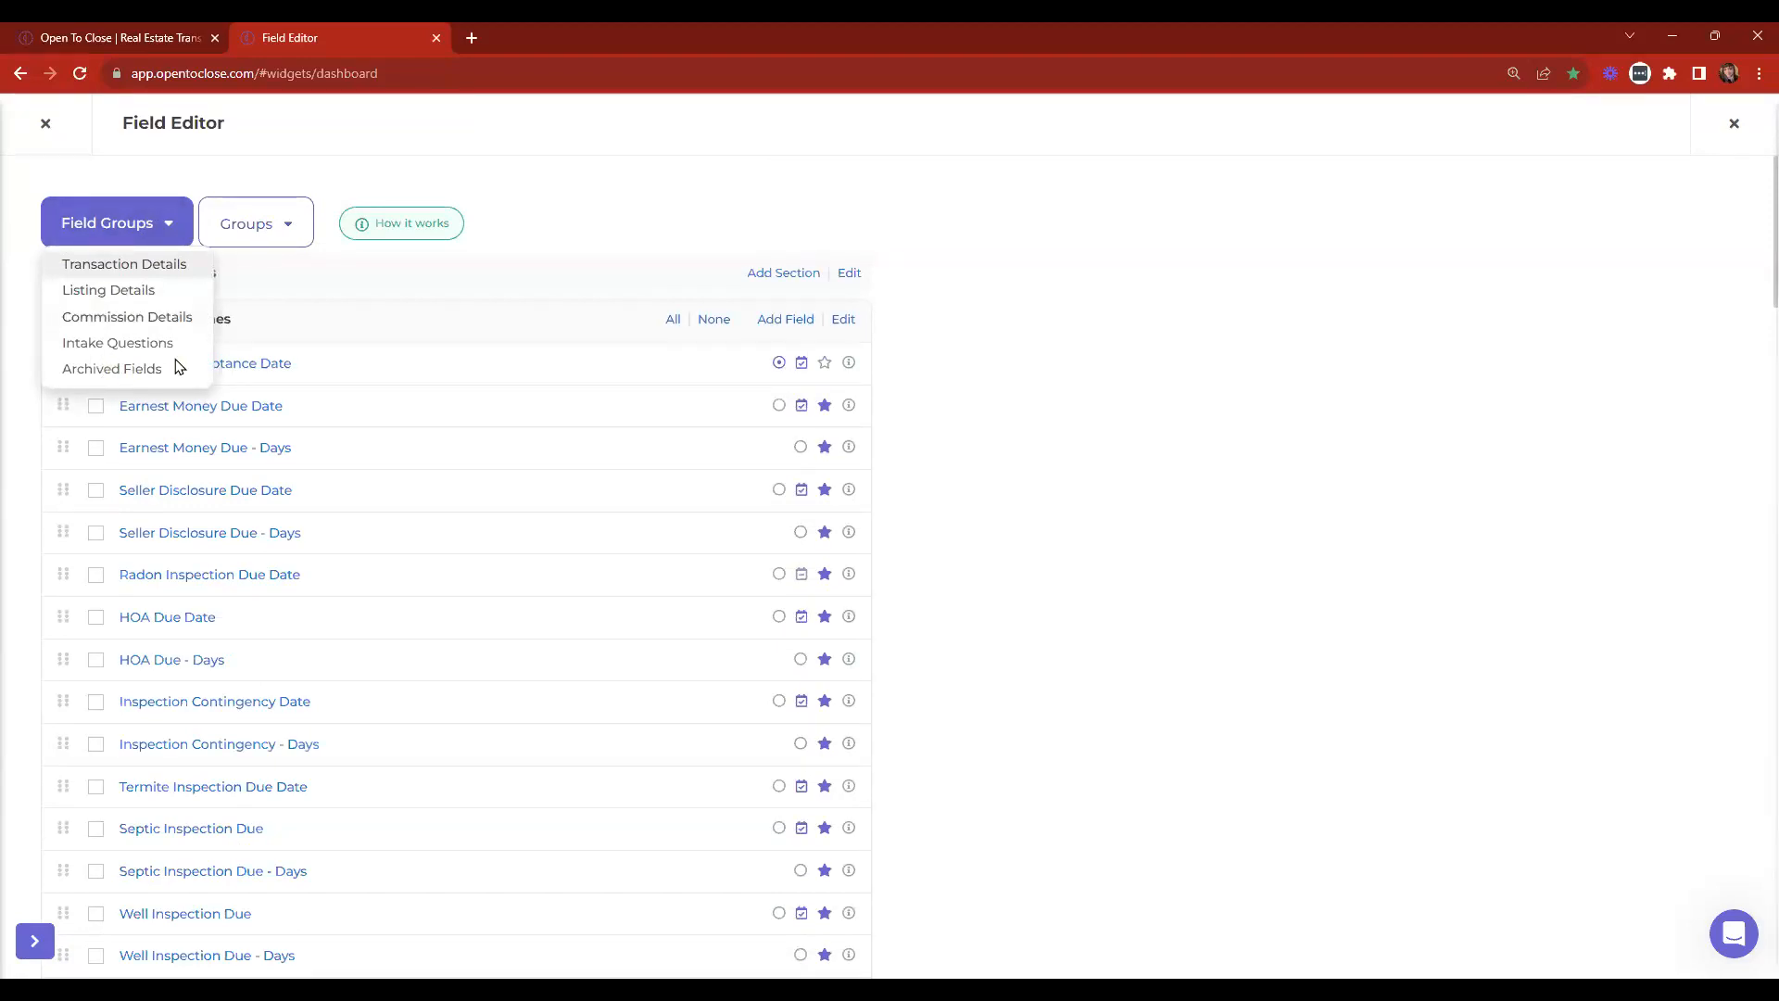
pyautogui.click(111, 368)
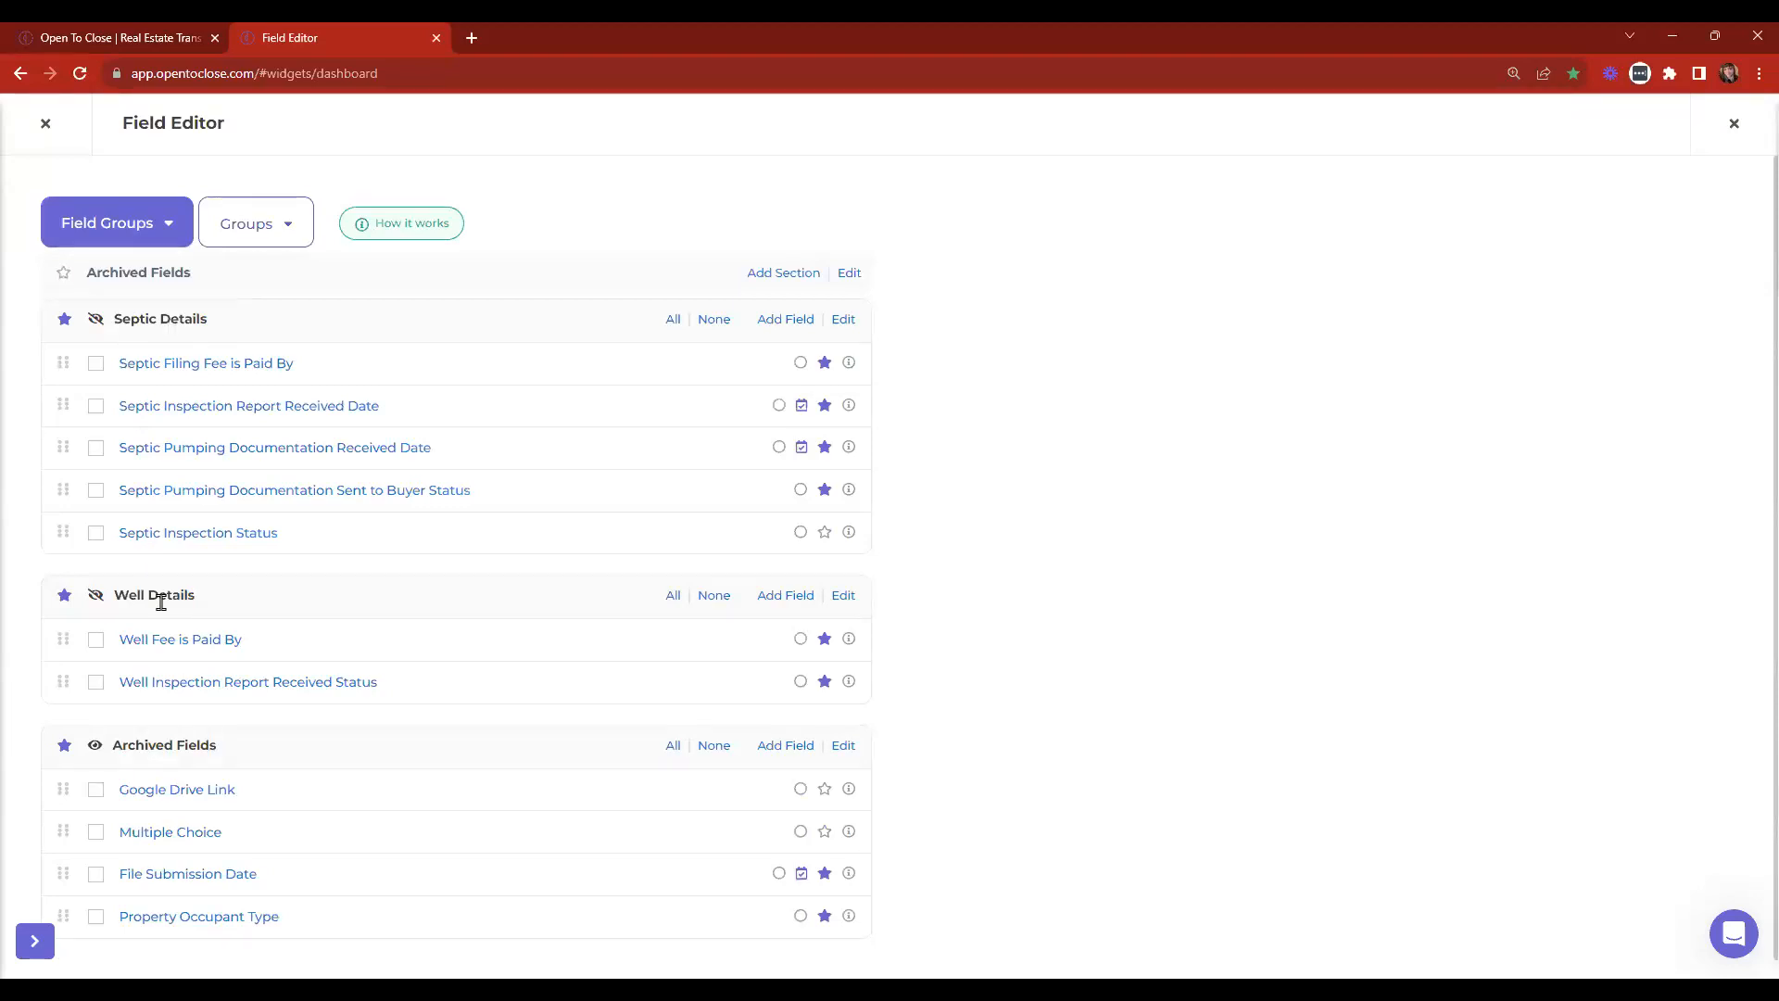
pyautogui.click(262, 226)
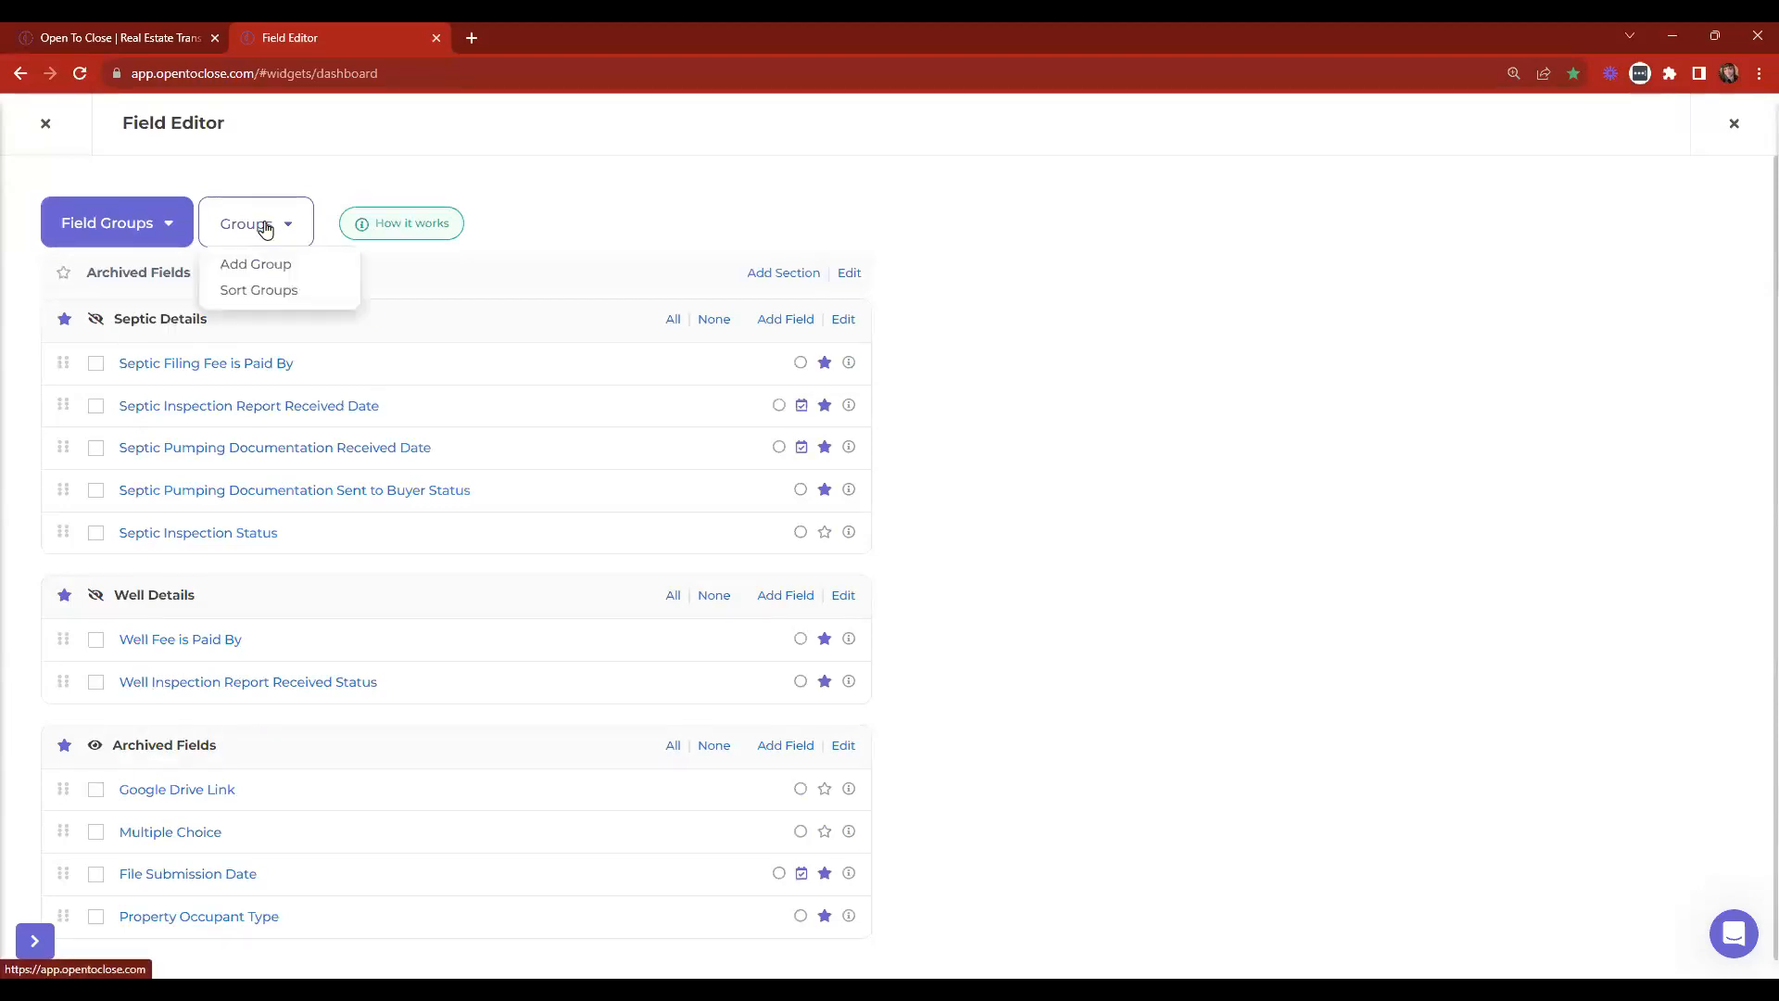
pyautogui.click(259, 291)
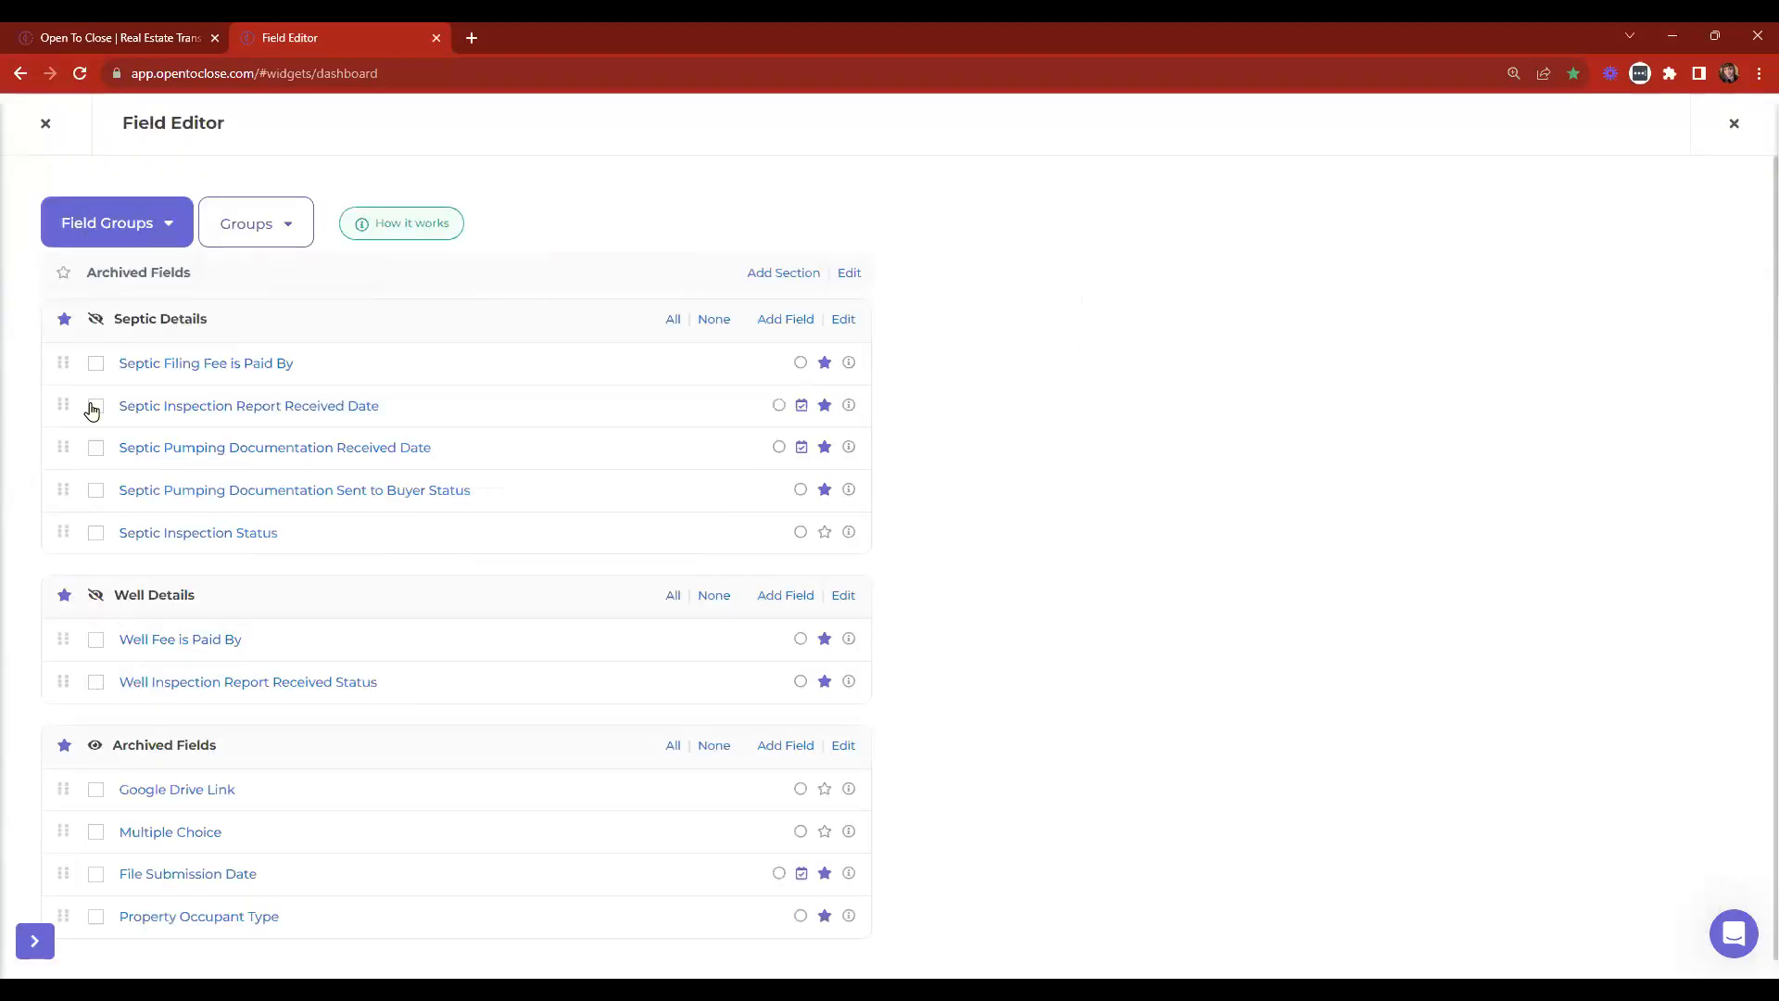
# Set the visibility of the archived Septic Details section to Show This Section, save it, and close the section editor.
pyautogui.click(847, 319)
pyautogui.click(1055, 484)
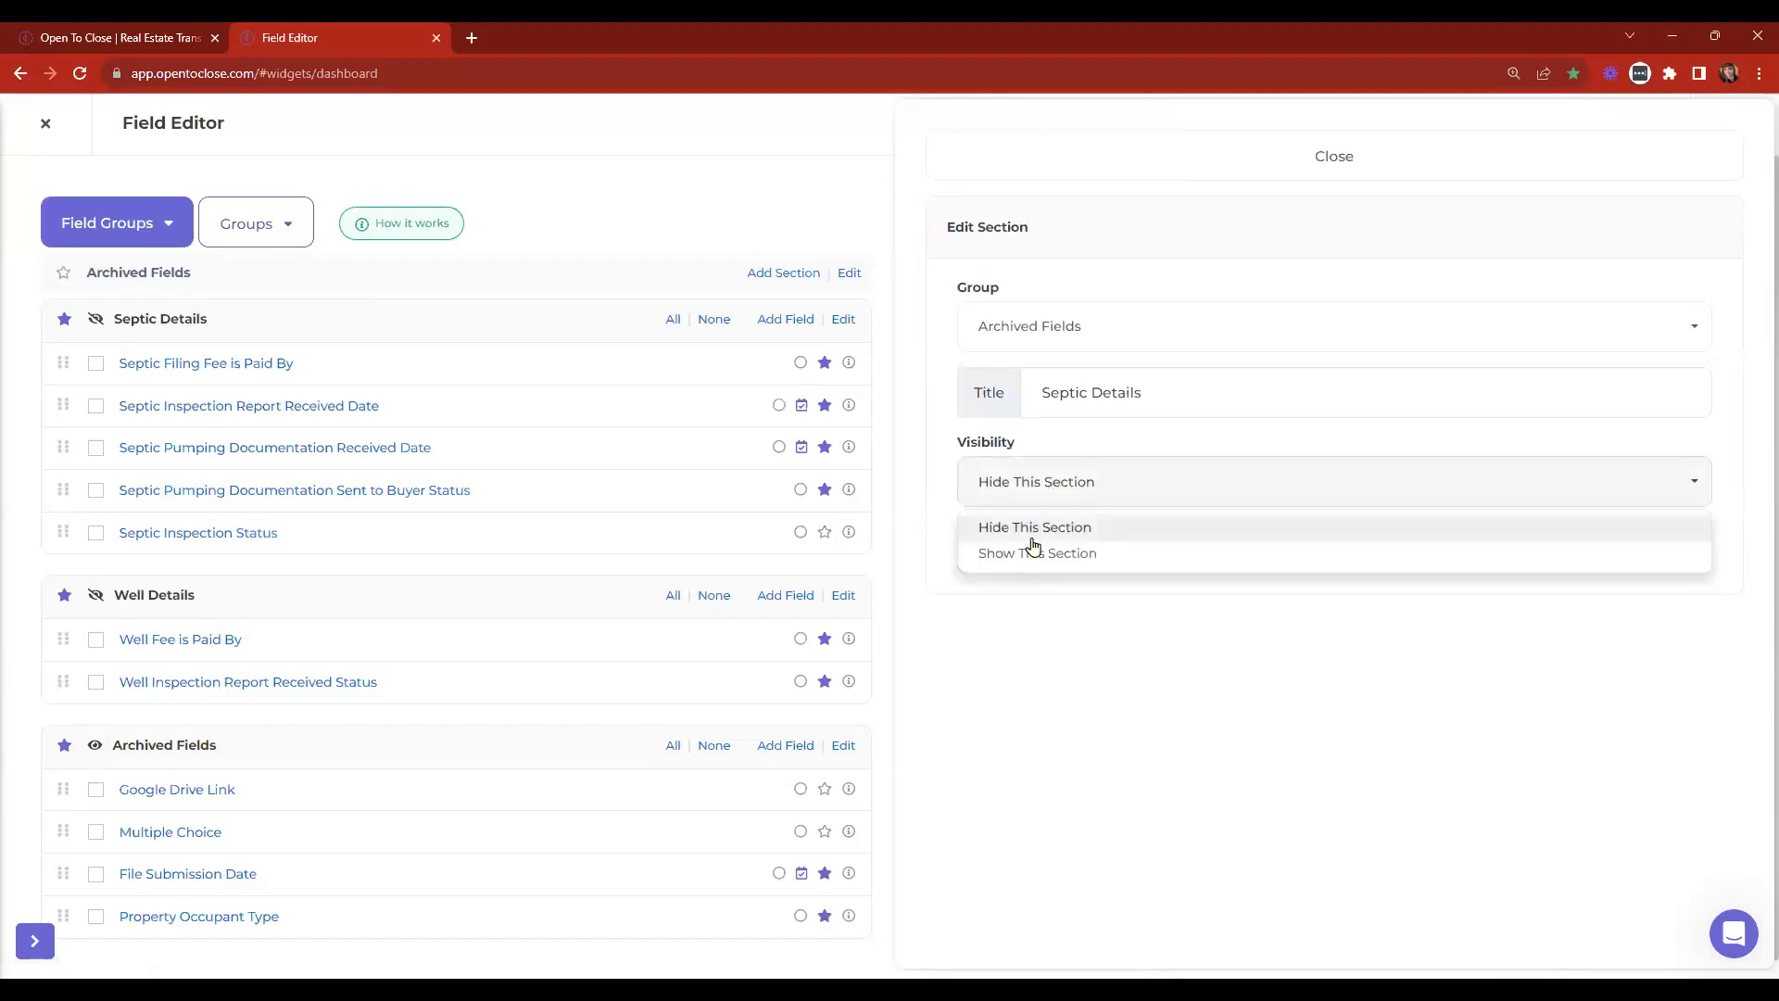
pyautogui.click(1013, 554)
pyautogui.click(995, 551)
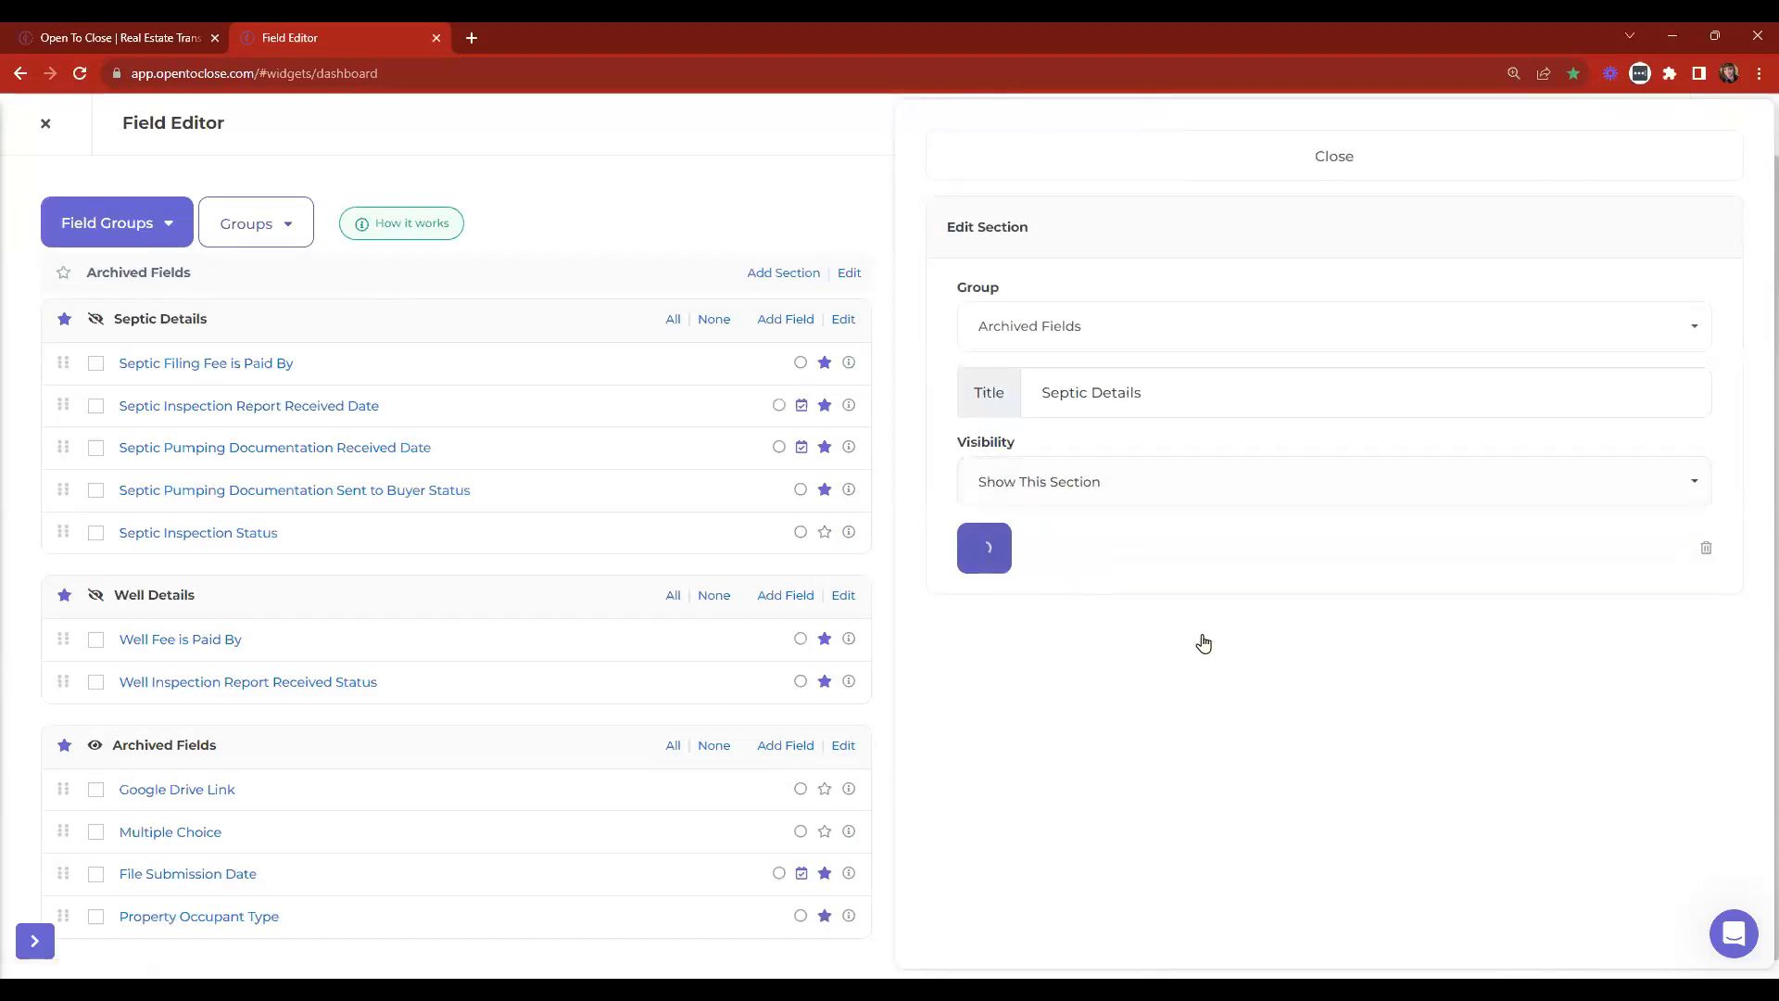
pyautogui.click(1051, 156)
# Look at the field group sorting again and switch the Field Editor back to the Transaction Details group.
pyautogui.click(295, 239)
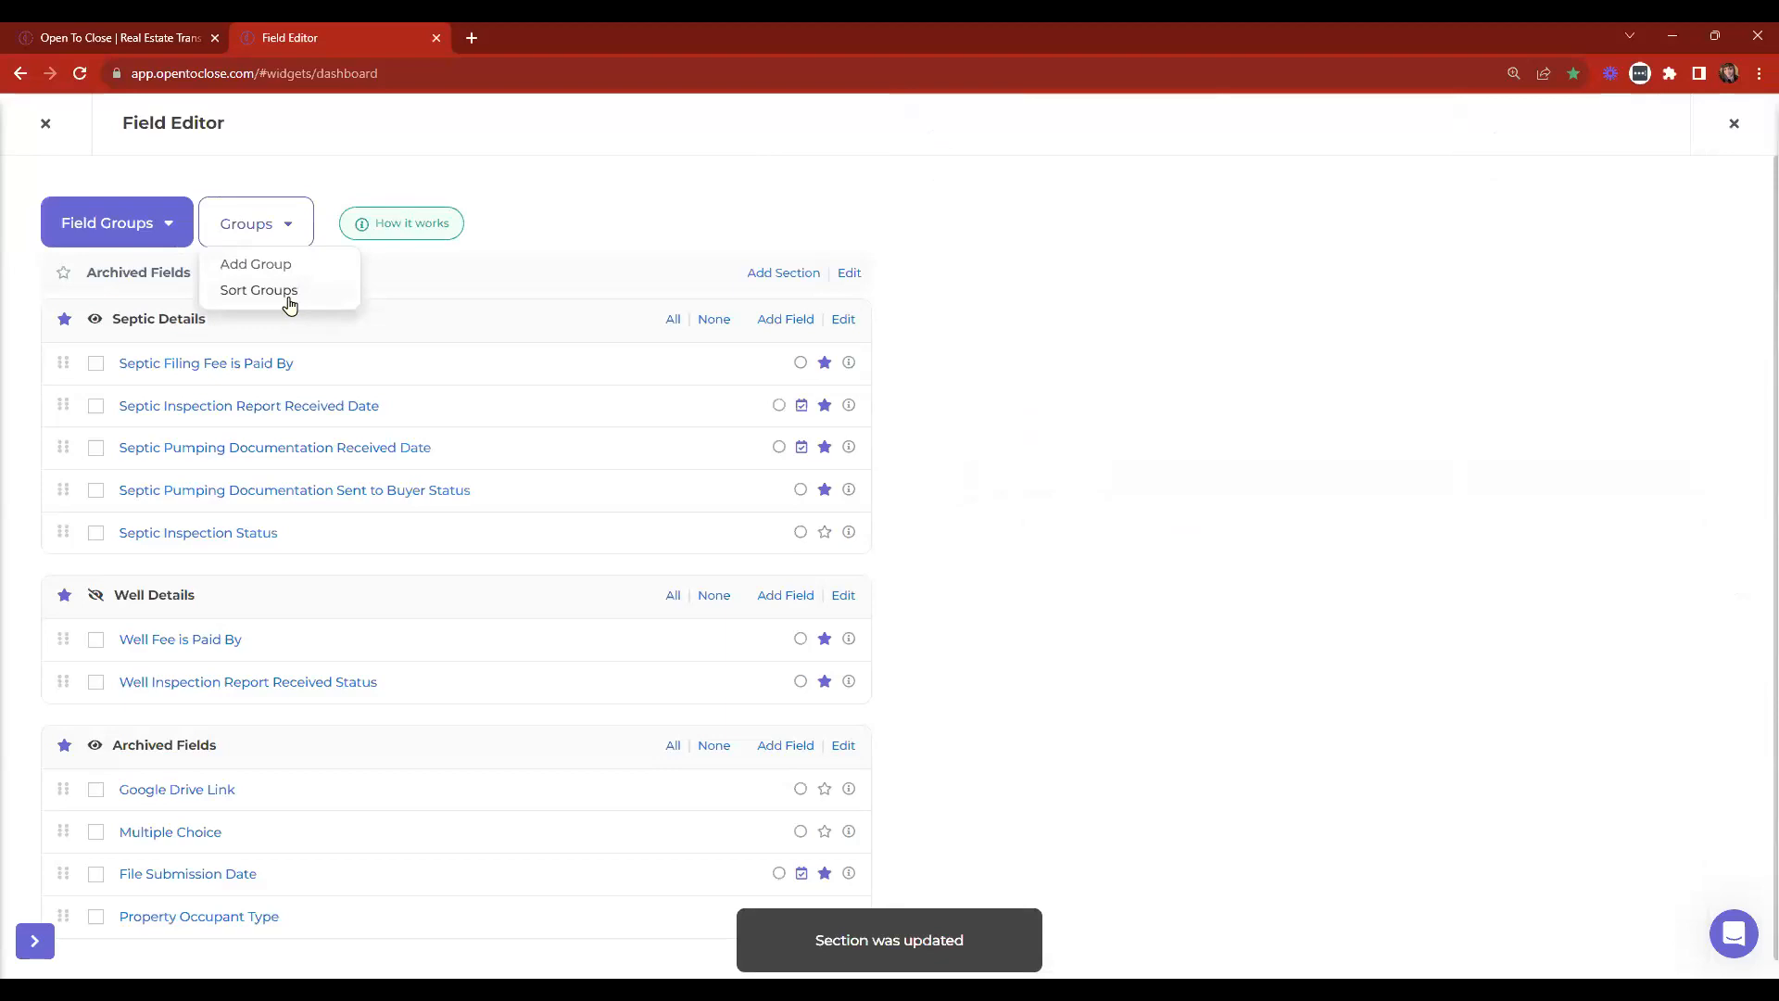
pyautogui.click(288, 292)
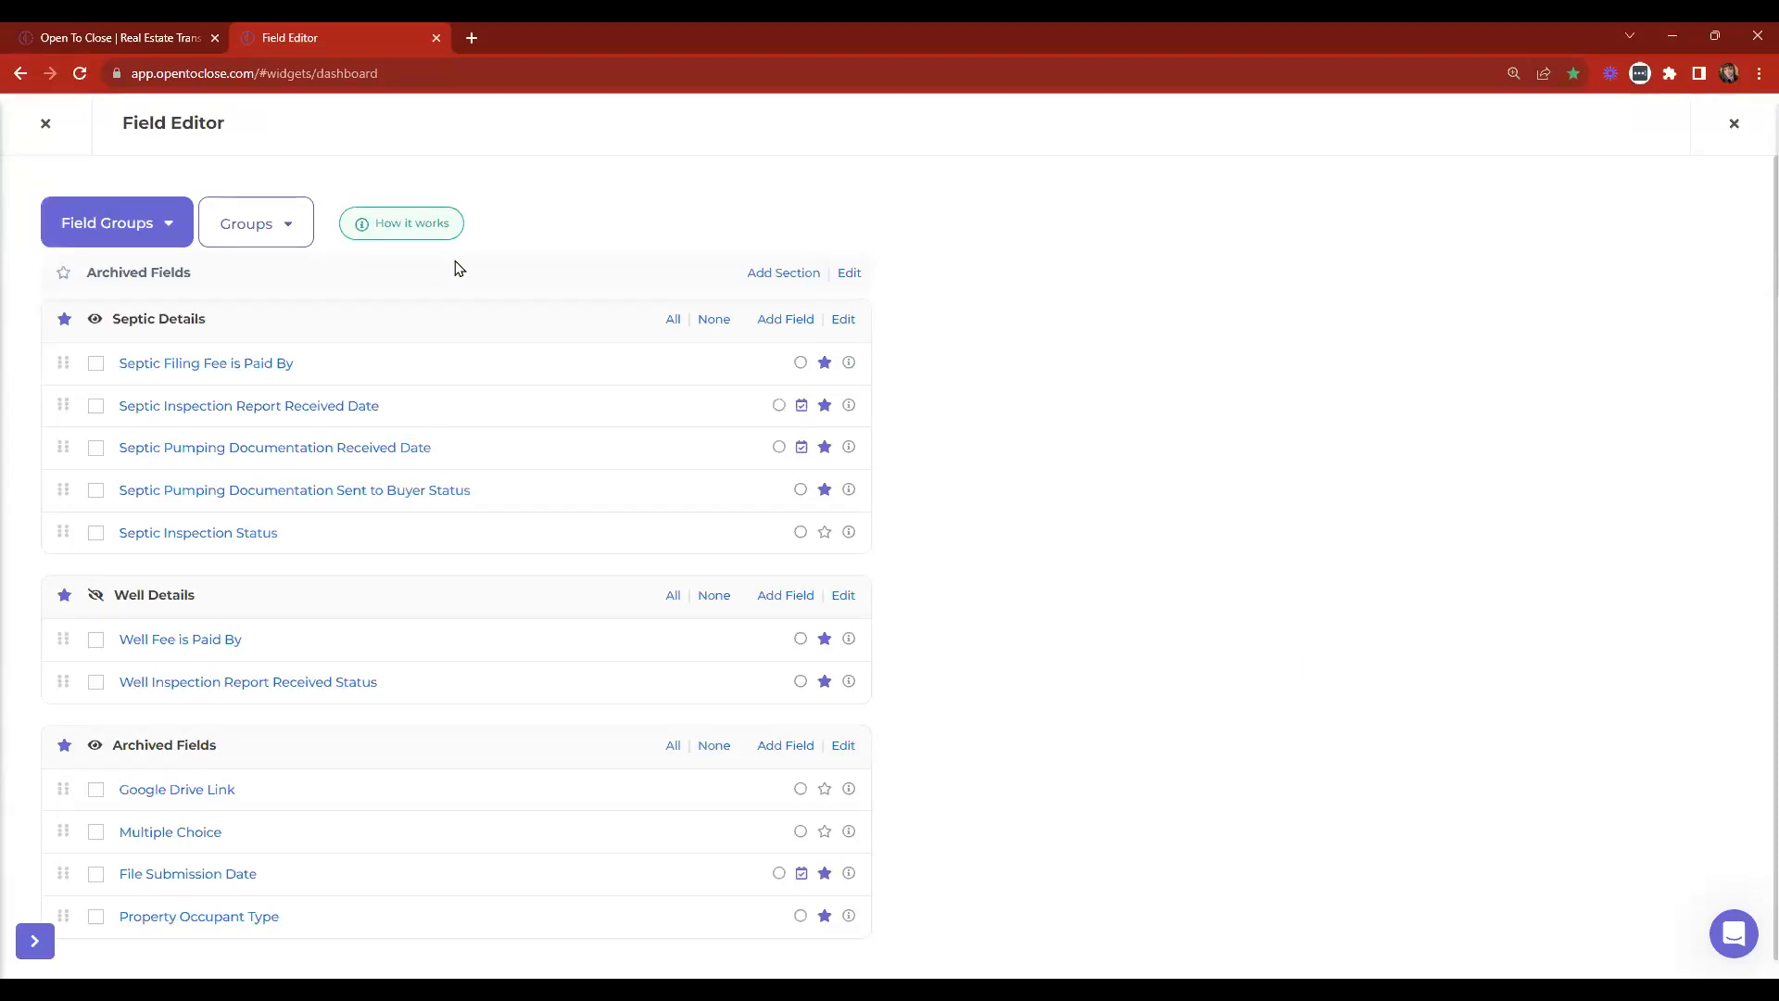
pyautogui.click(113, 233)
pyautogui.click(117, 267)
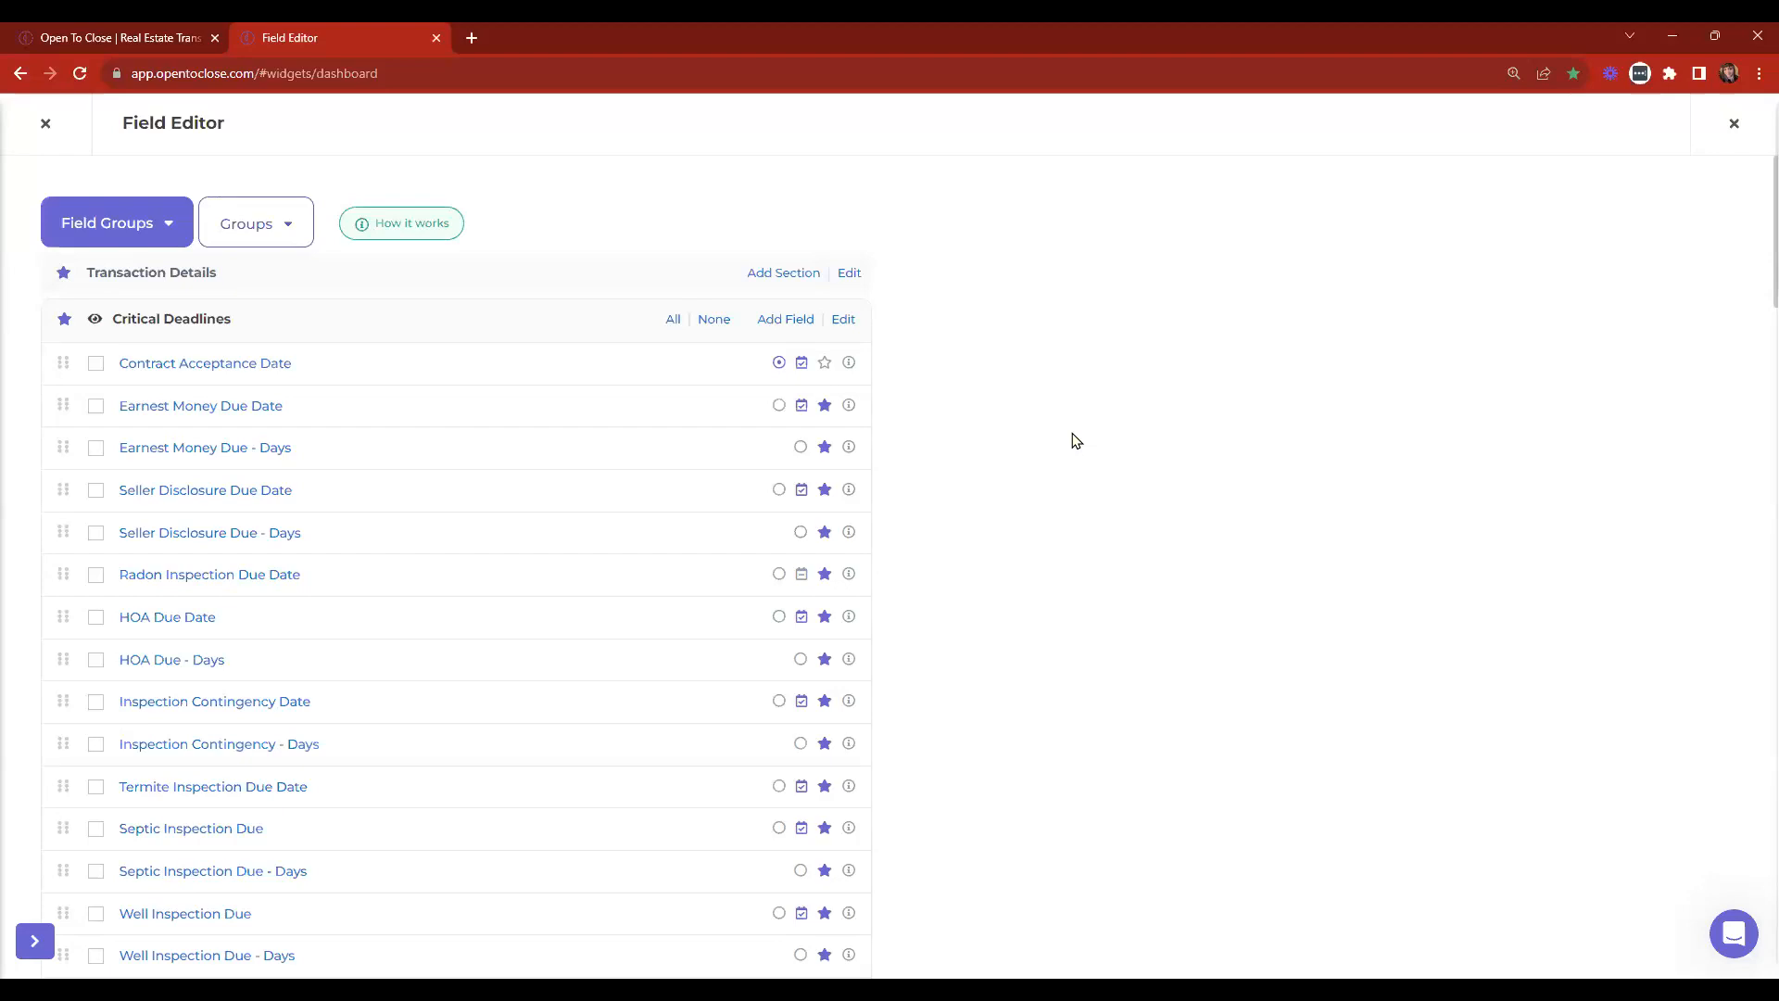
# Skim the Critical Deadlines fields once more and close the Field Editor.
pyautogui.scroll(-4, 1073, 437)
pyautogui.scroll(4, 1045, 437)
pyautogui.click(44, 124)
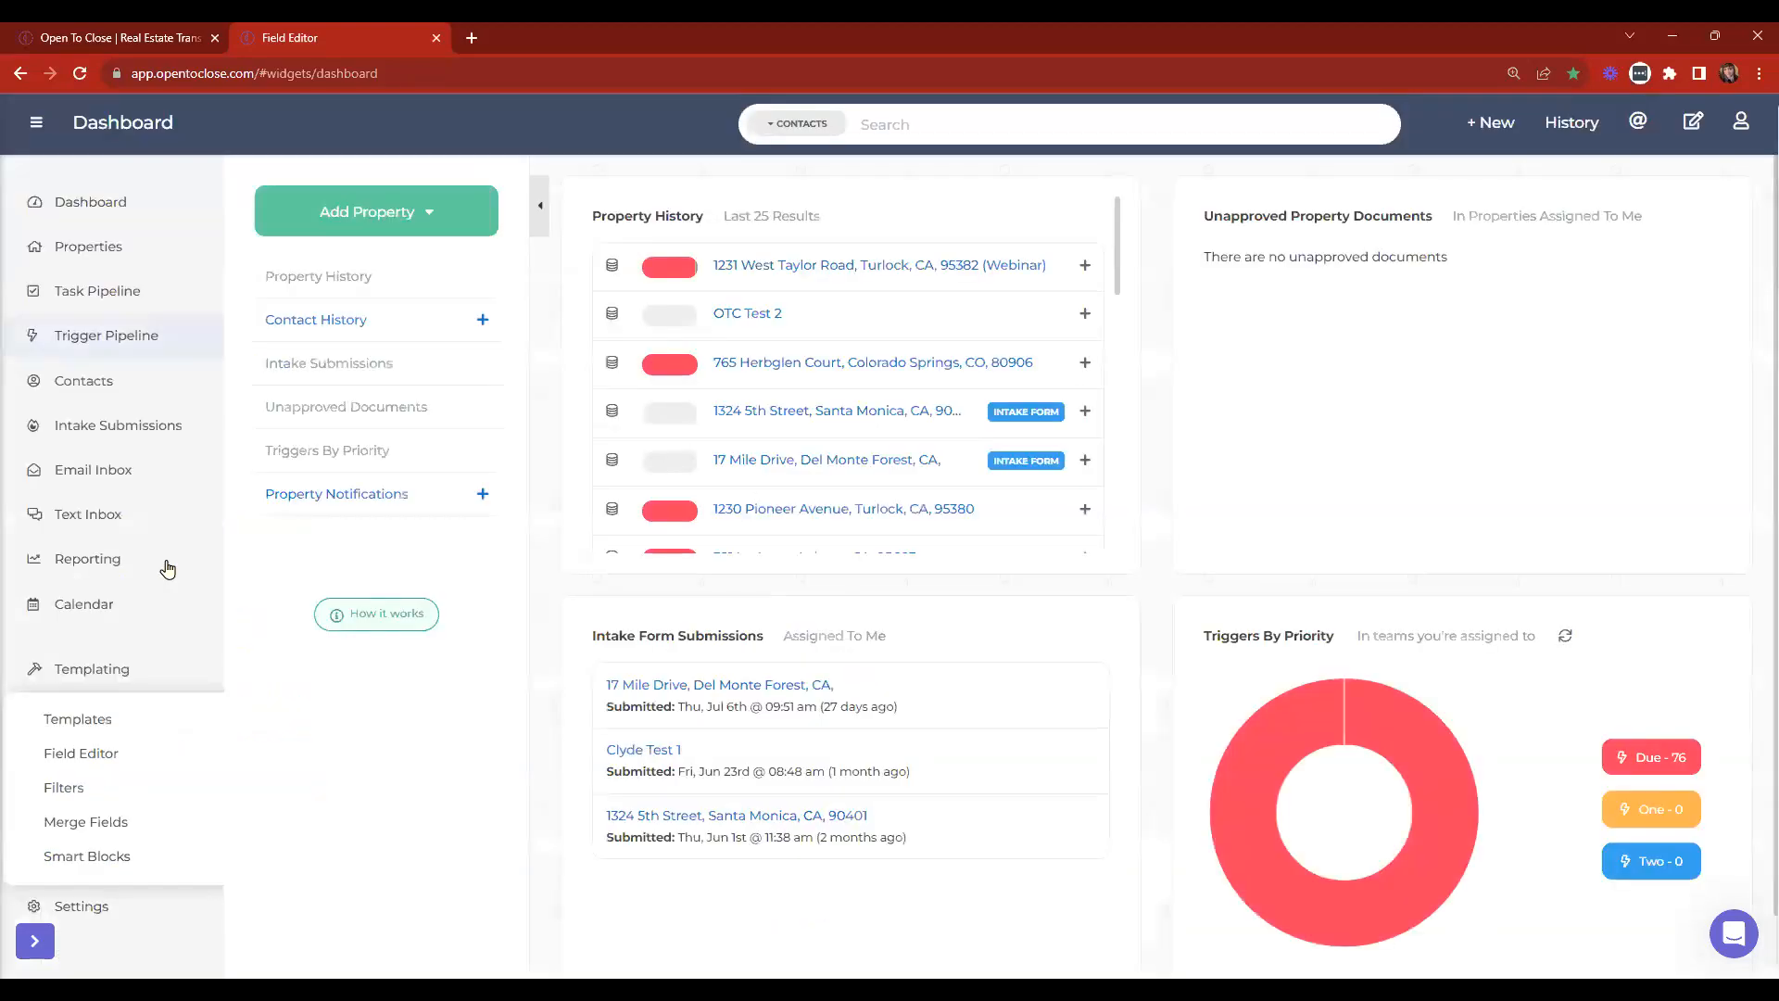
# Open the templating Filters and review the Contact Roles list through its last entry.
pyautogui.click(63, 789)
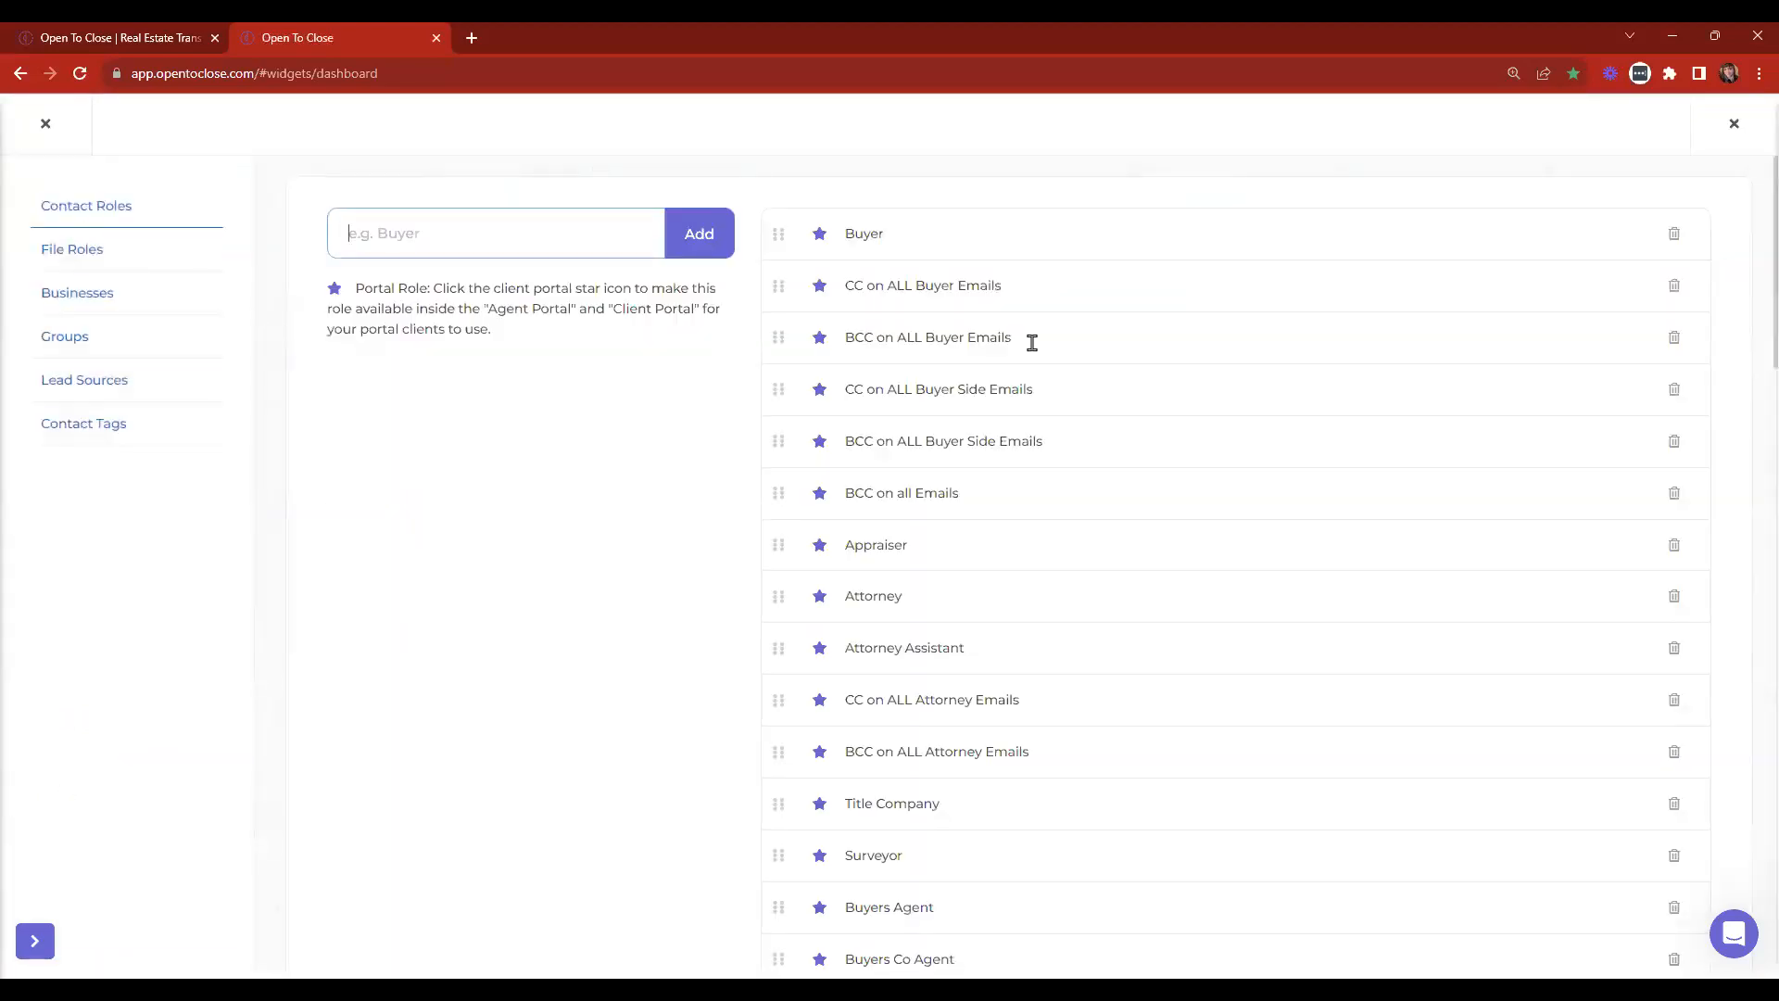
pyautogui.scroll(-19, 1033, 409)
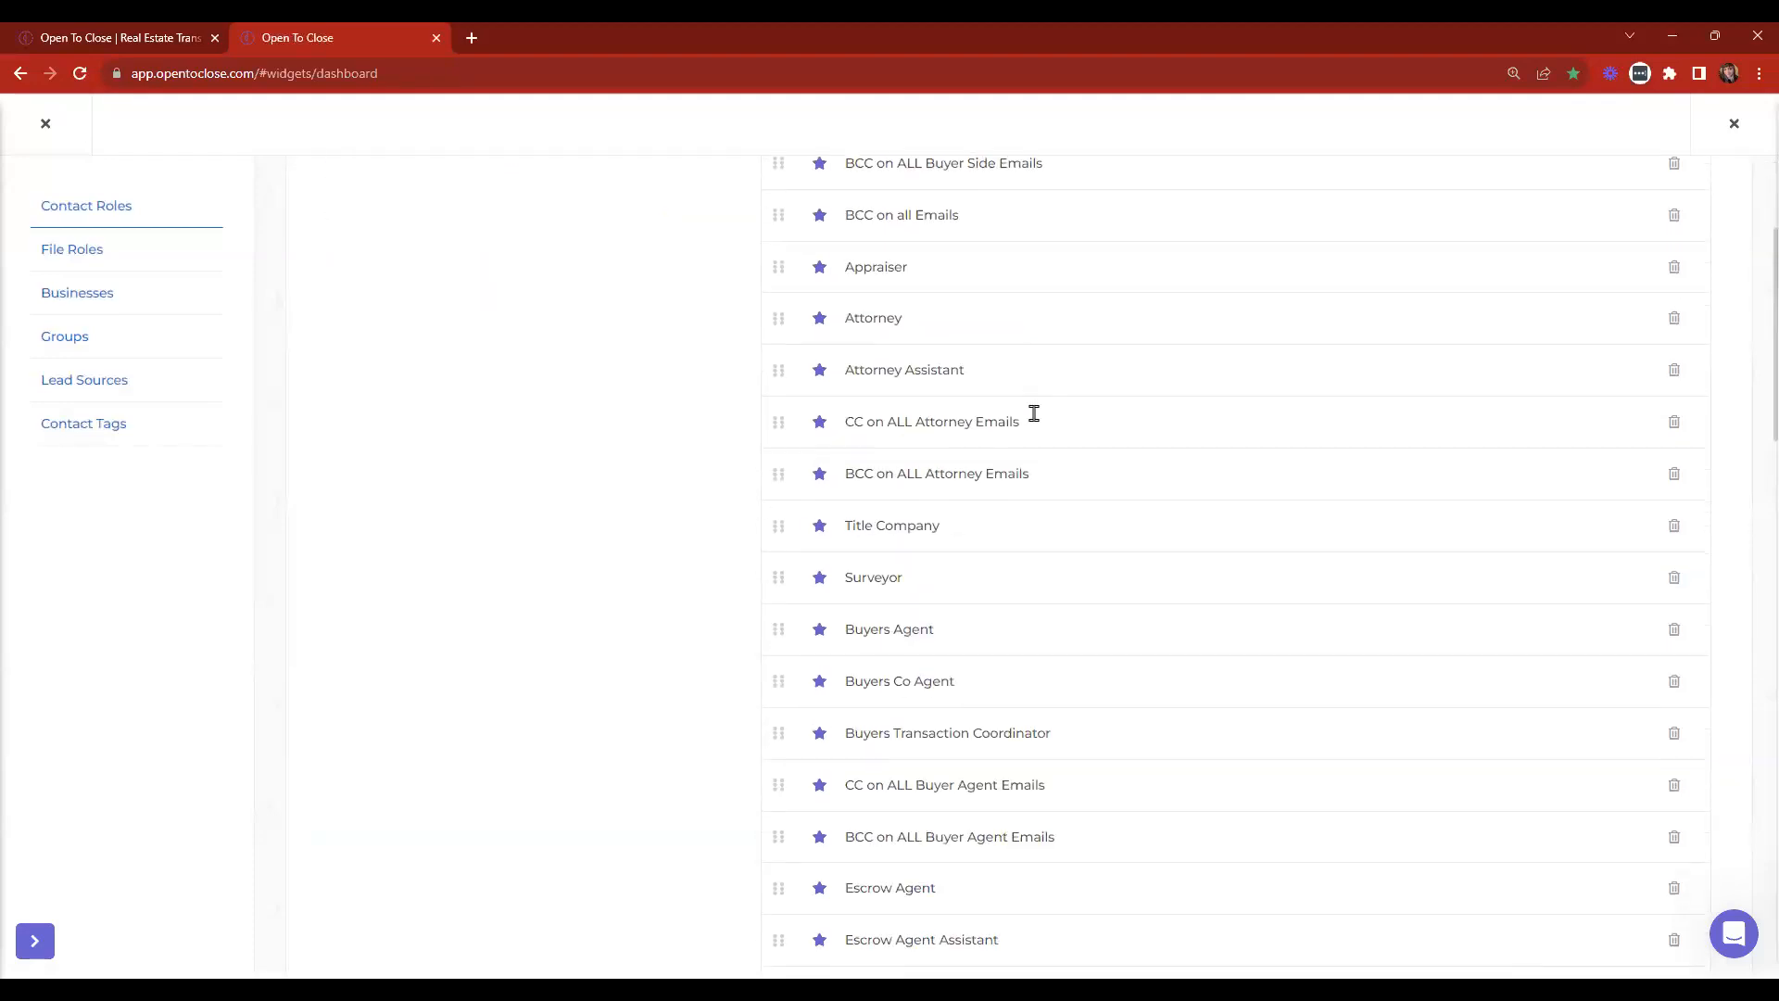
pyautogui.scroll(-6, 1034, 463)
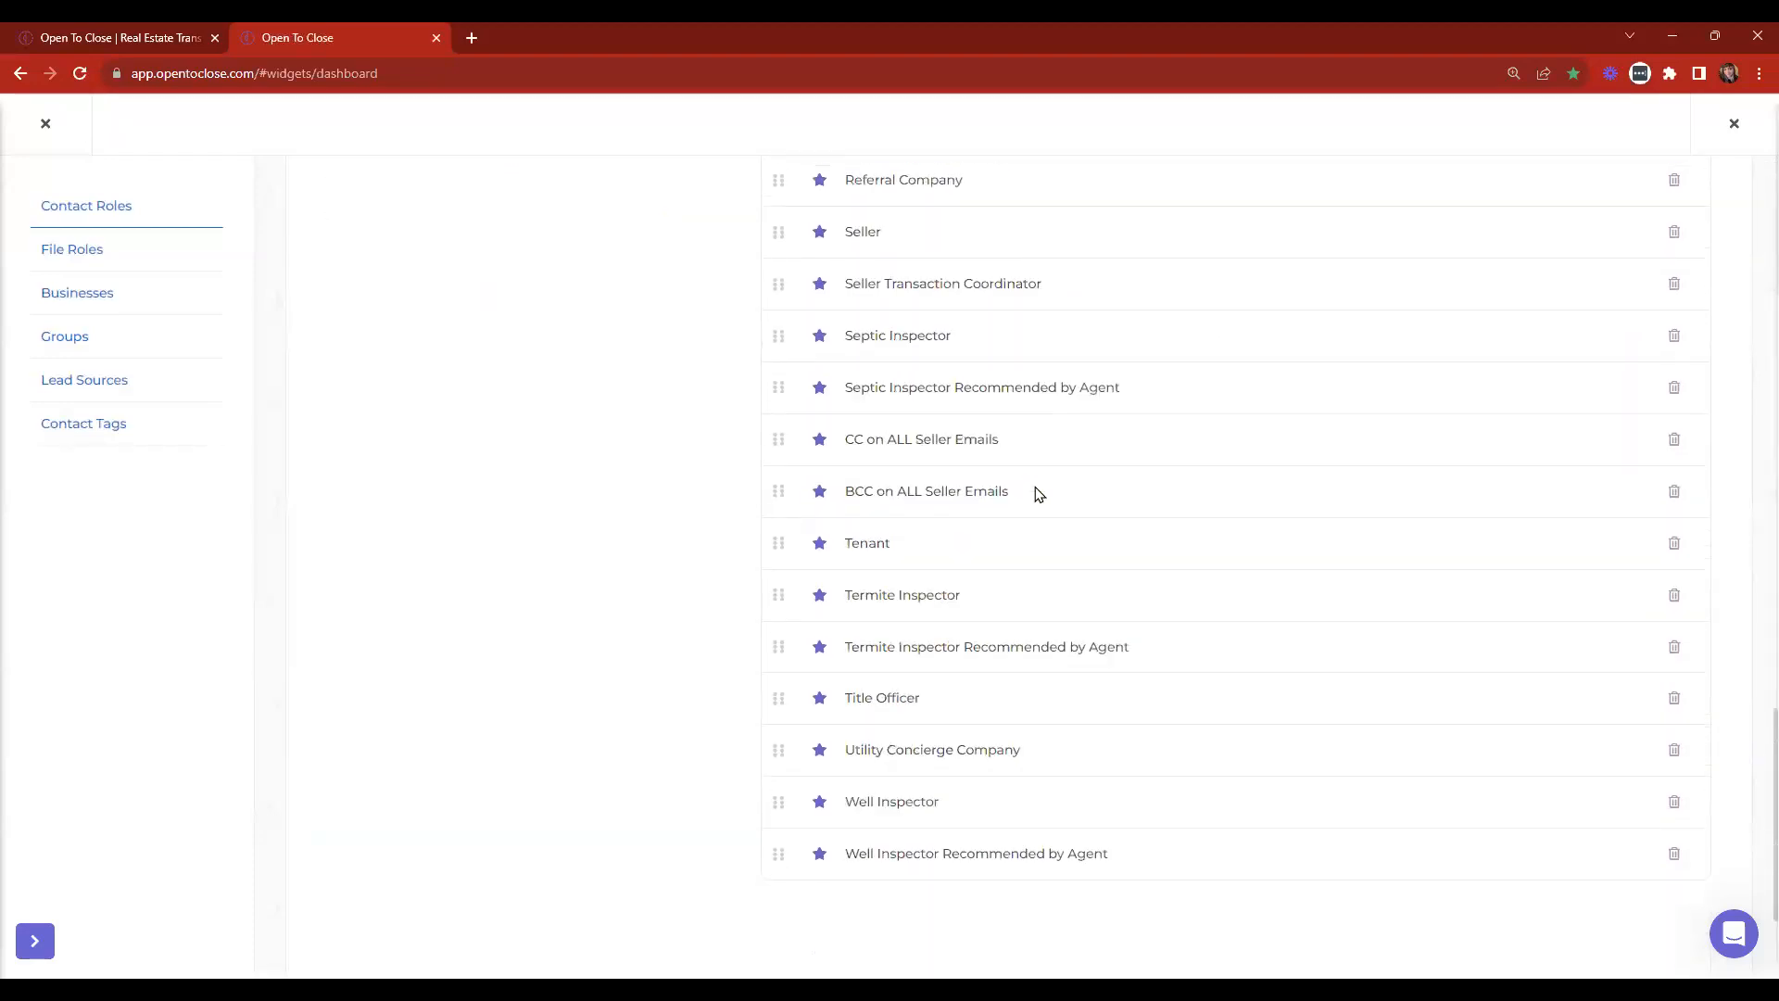
pyautogui.scroll(20, 1027, 520)
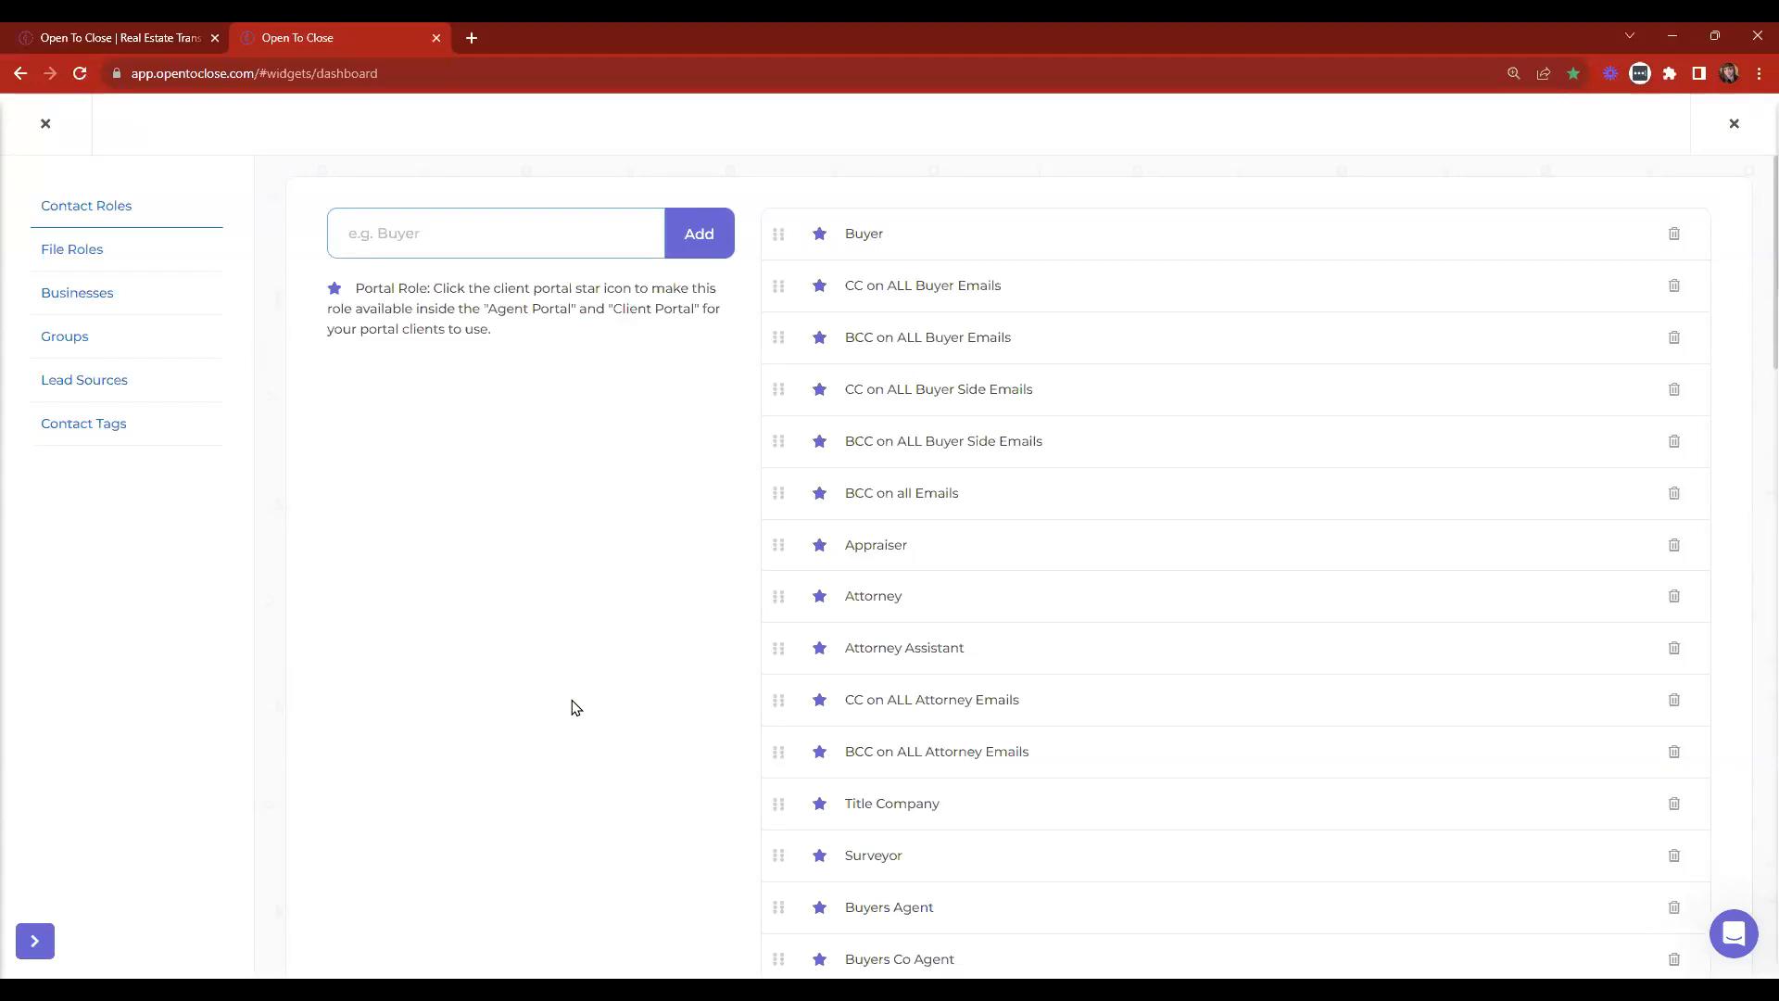
# Display the File Roles list and look through its document names.
pyautogui.click(76, 265)
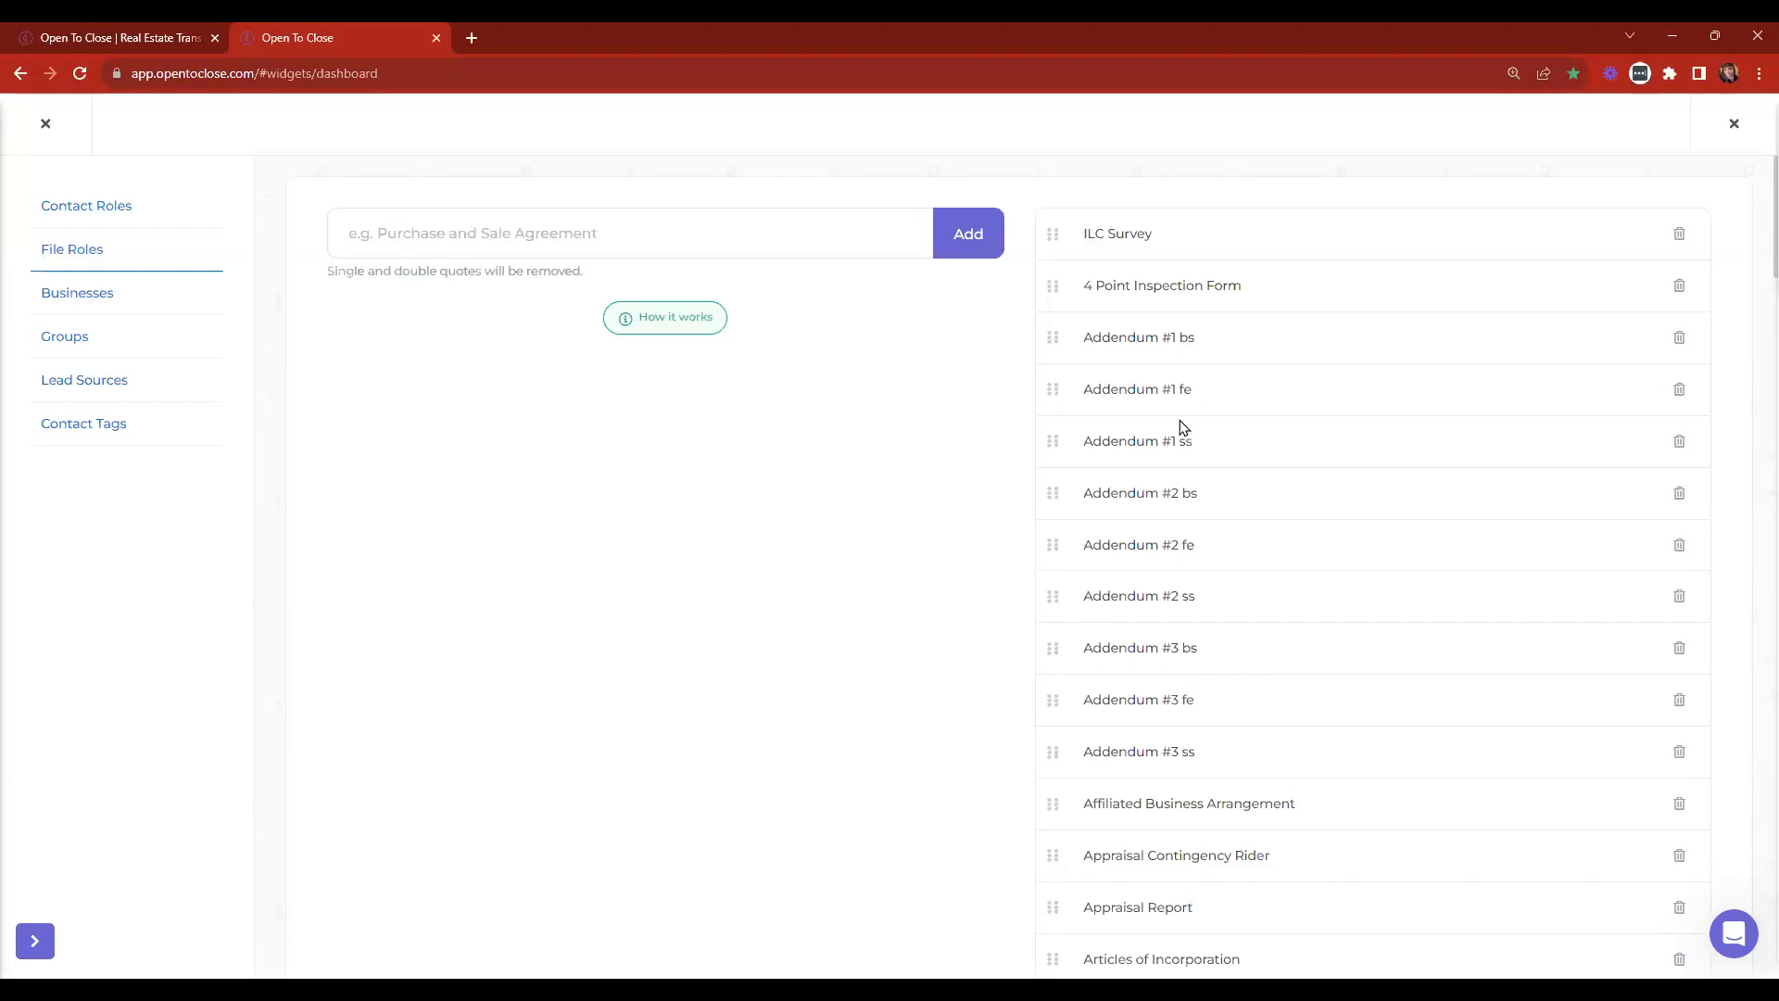
pyautogui.scroll(-6, 1183, 428)
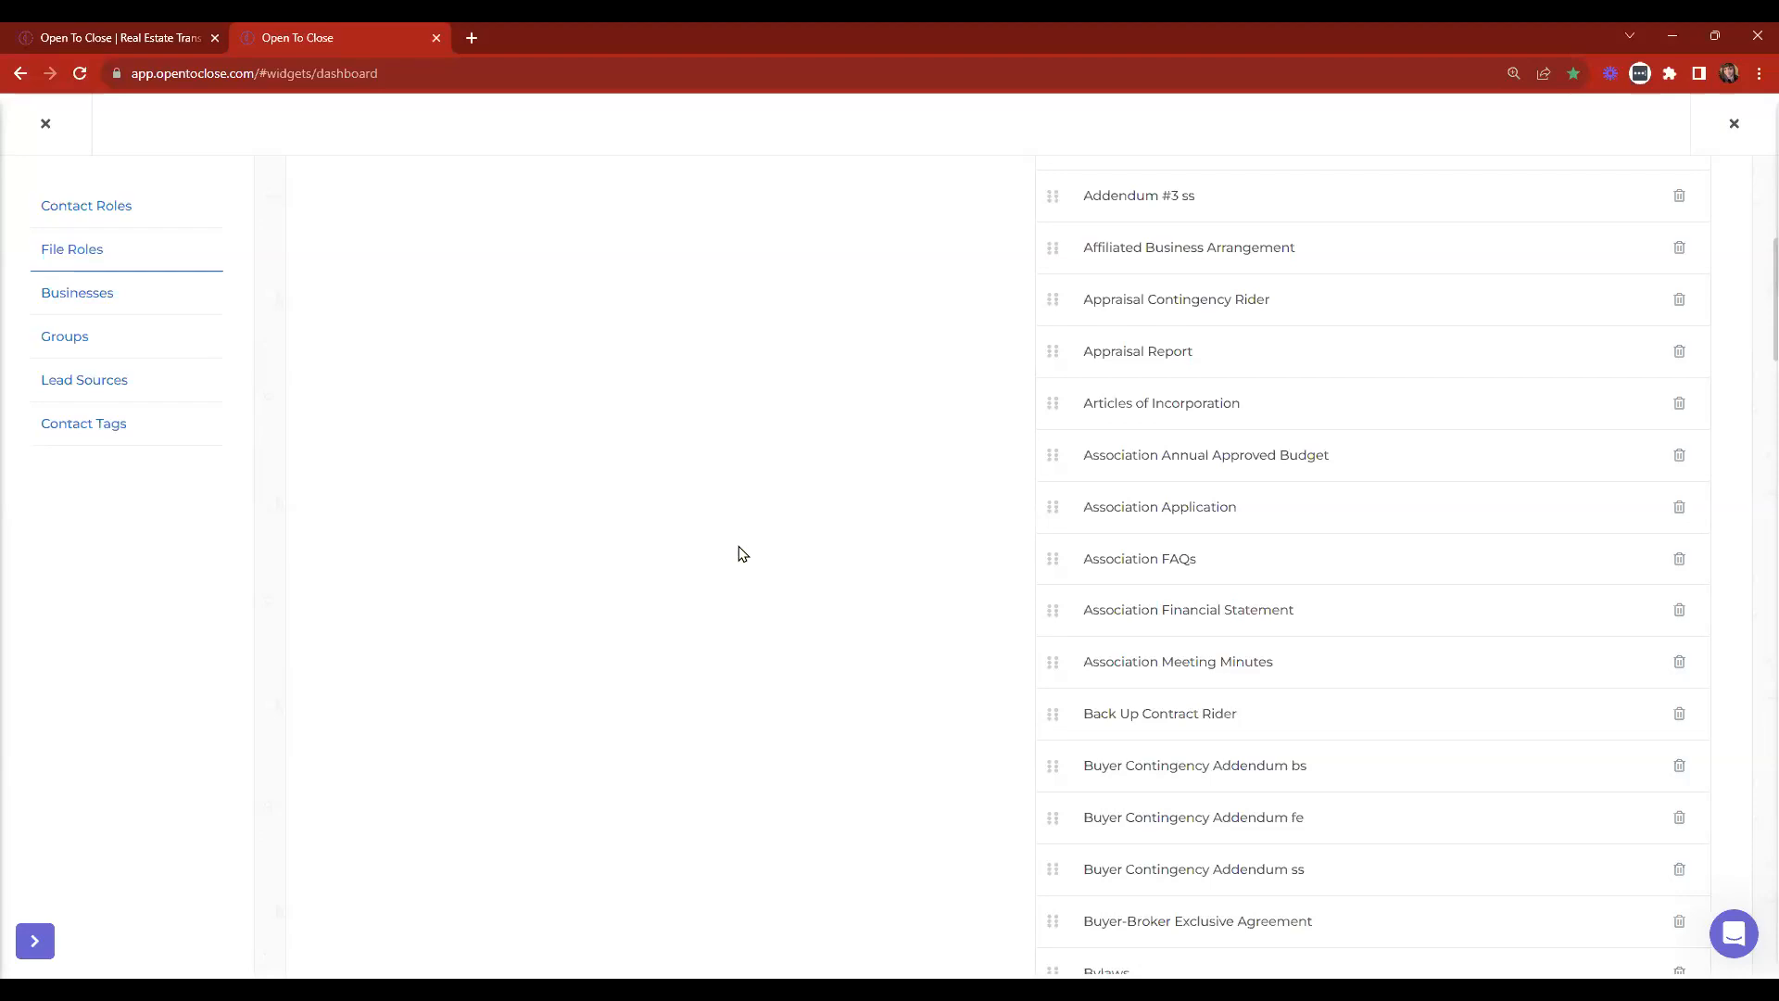
pyautogui.scroll(4, 1223, 352)
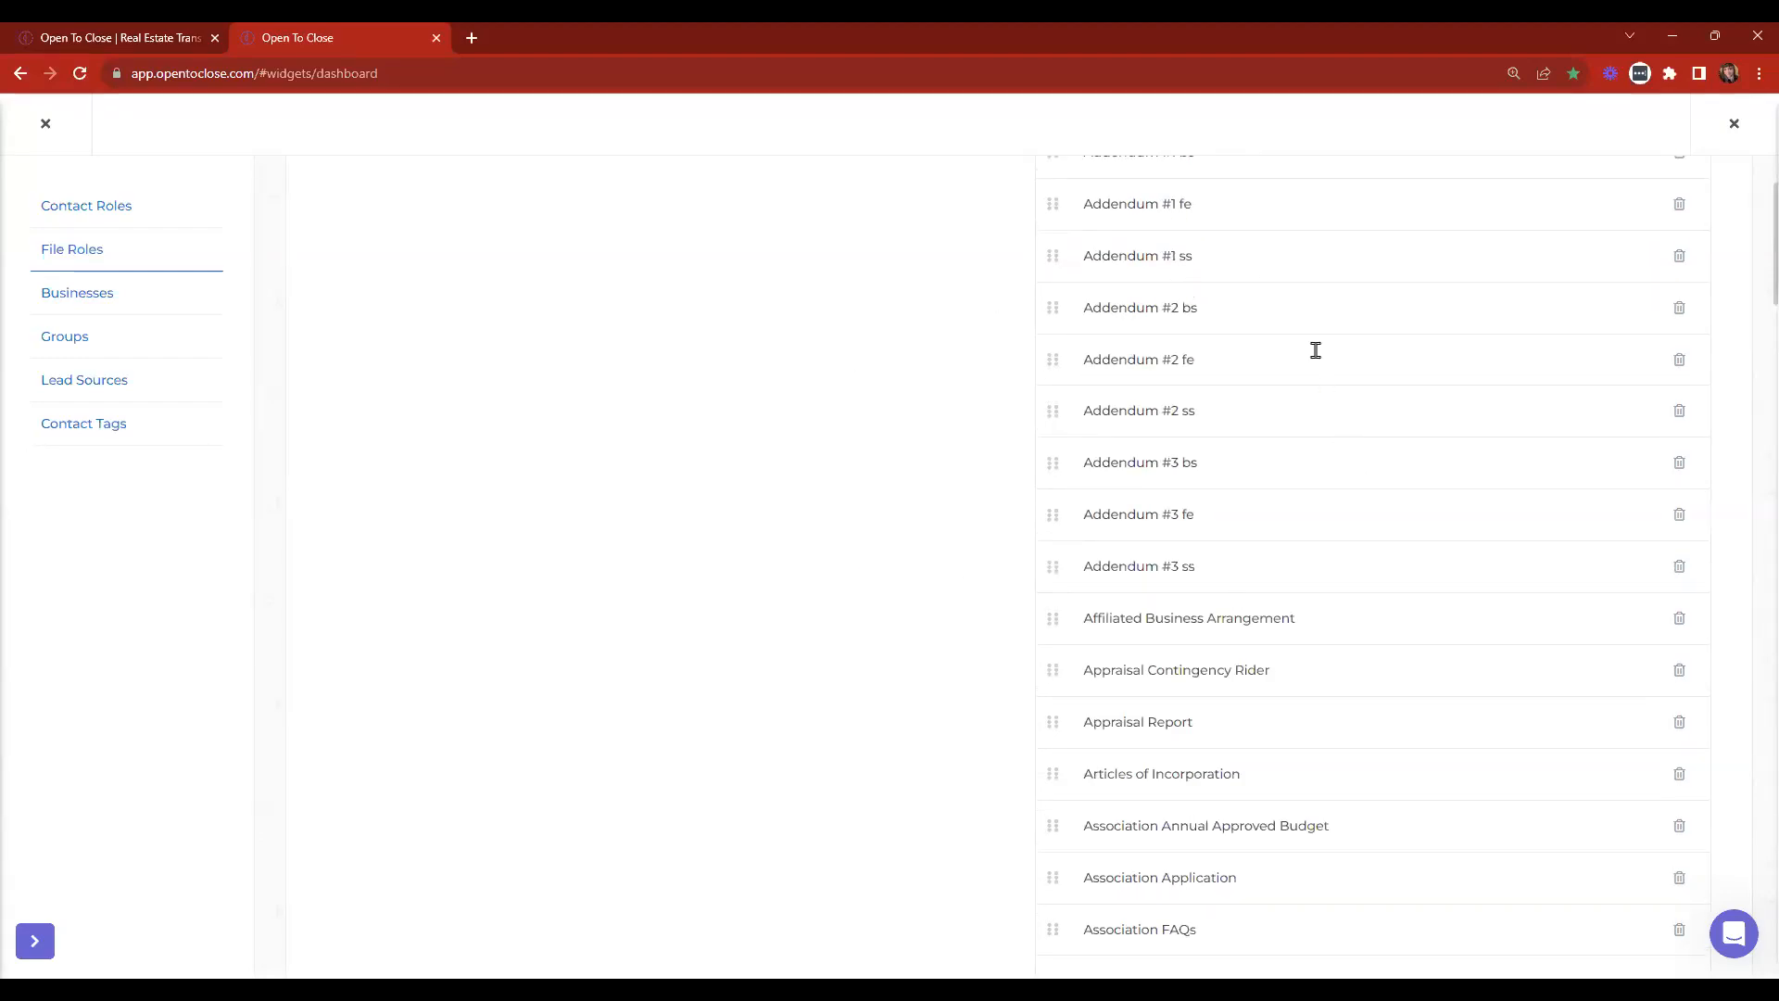
# Look further through the File Roles document names, return to the start of the list and close the templating filters.
pyautogui.scroll(-6, 1265, 396)
pyautogui.scroll(-1, 1262, 686)
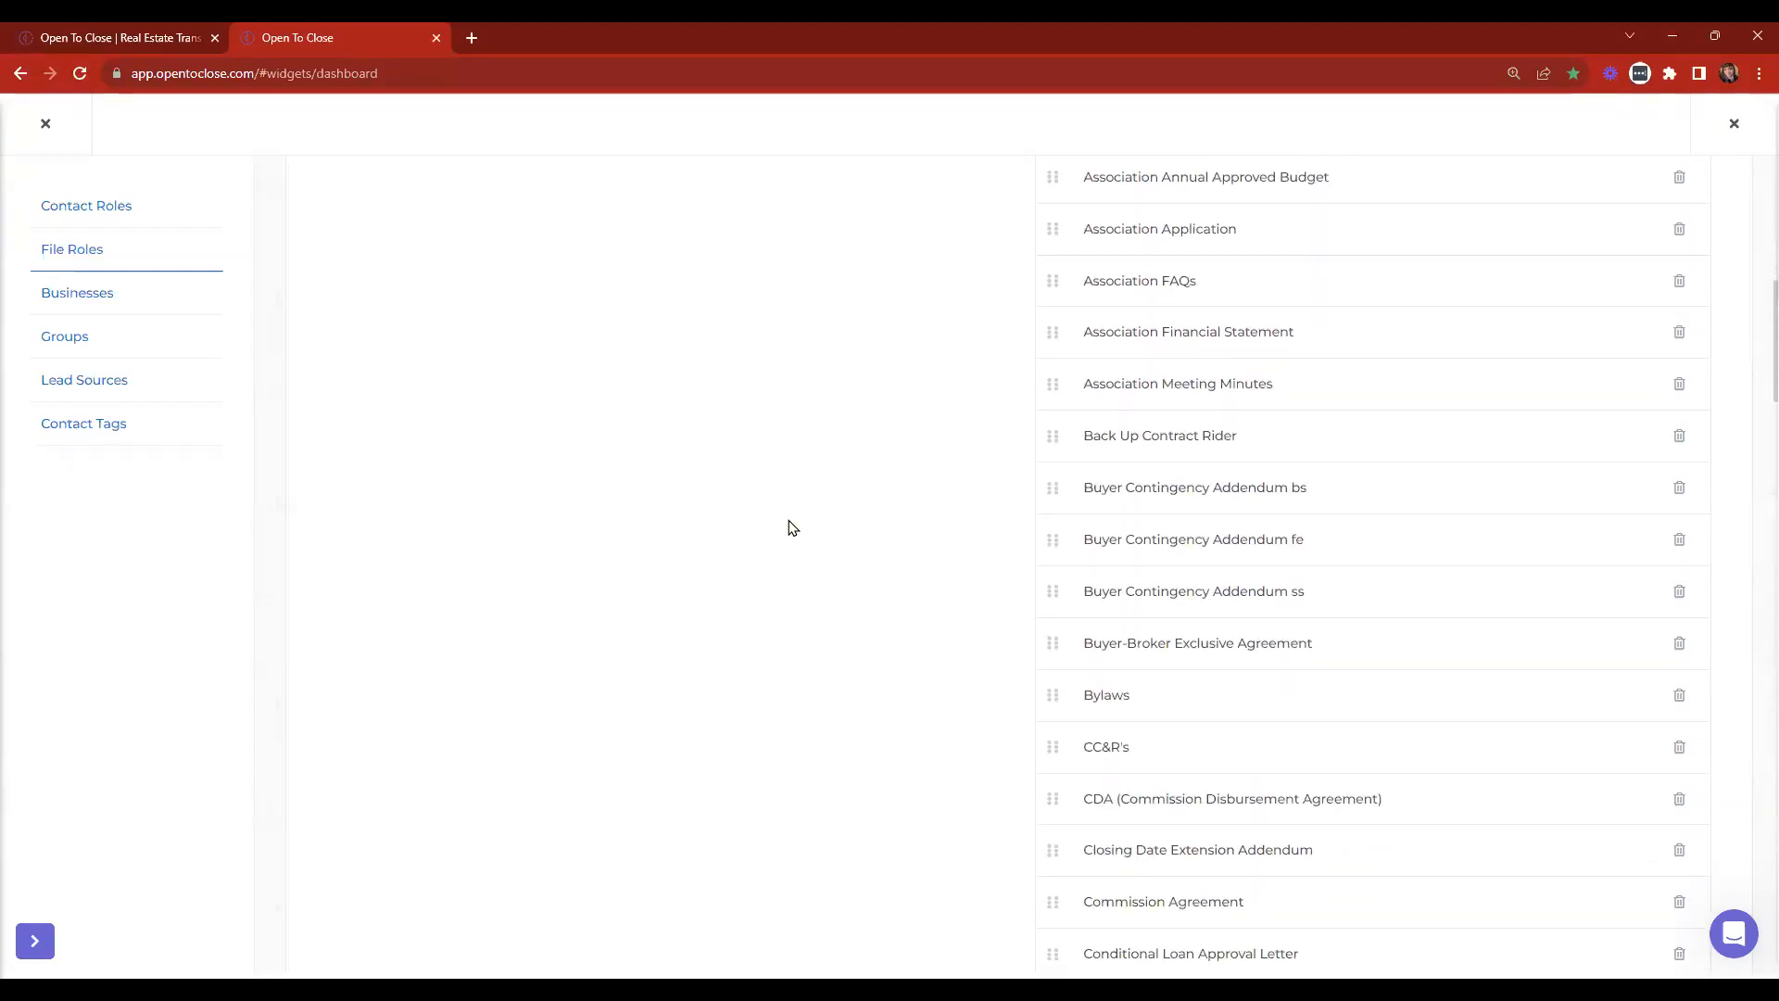
pyautogui.scroll(7, 820, 589)
pyautogui.scroll(2, 822, 586)
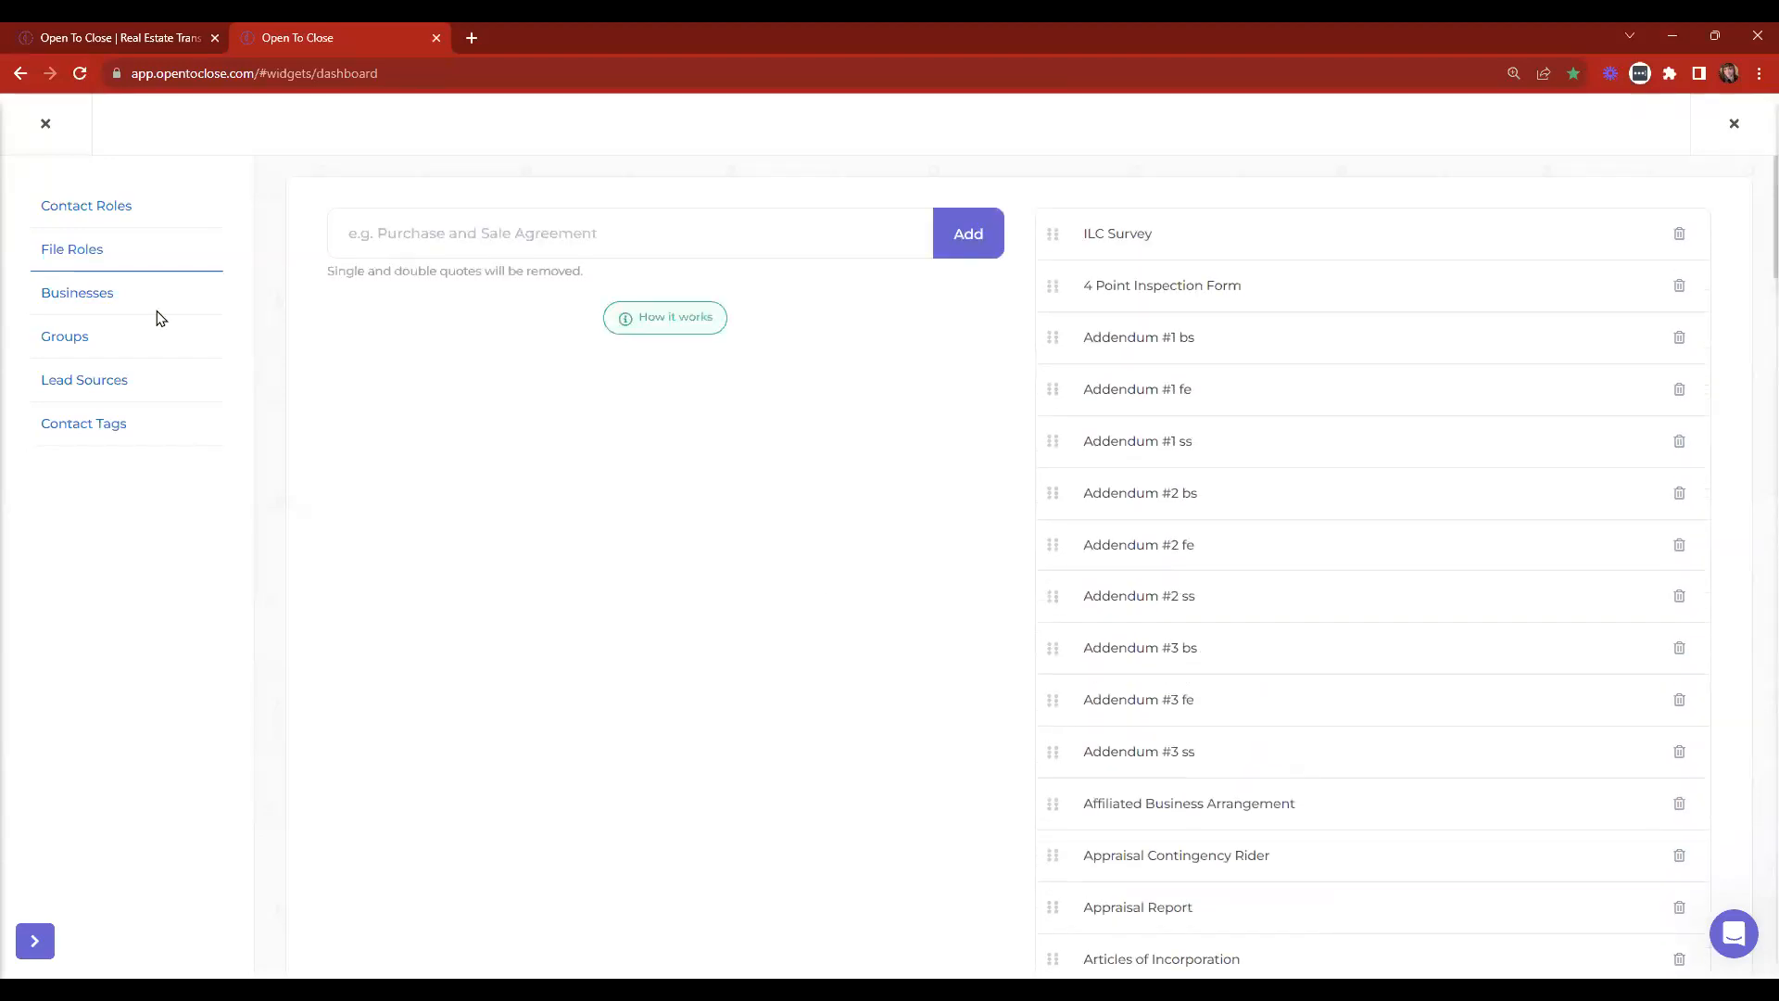
pyautogui.press('Escape')
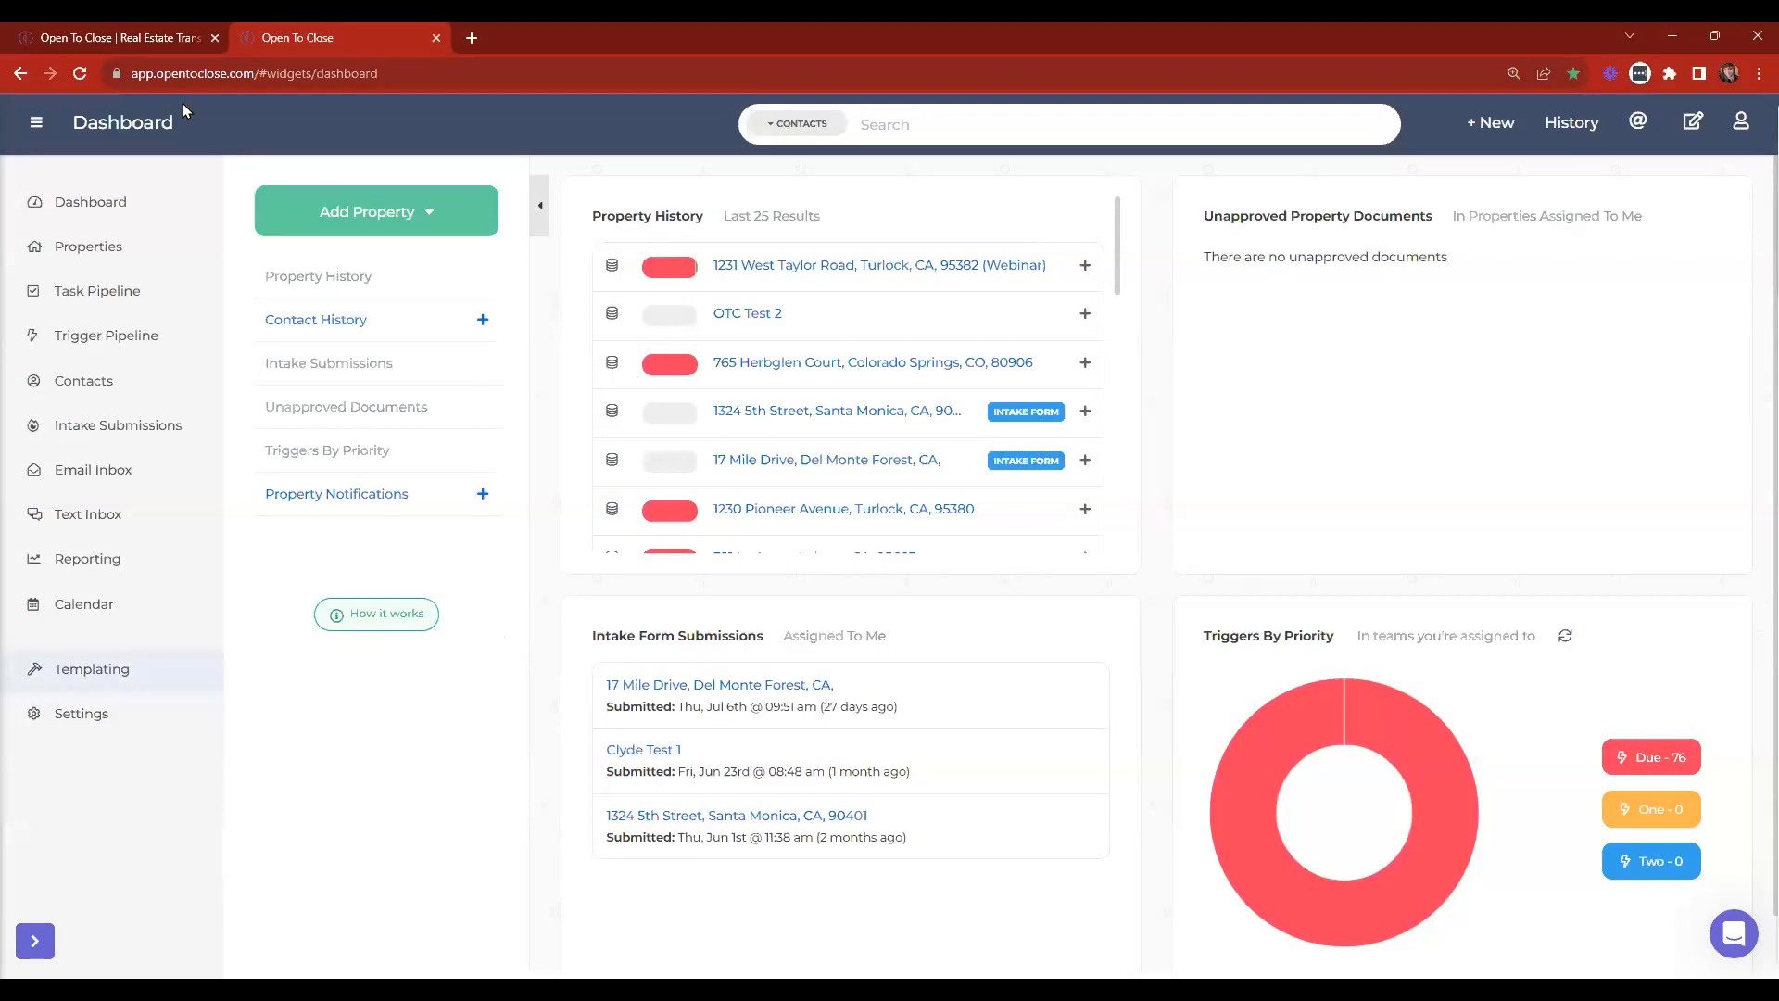
# Open the Webinars page on the Open To Close website and highlight the title "Group Setup (Tuesday): Settings & Integrations 101".
pyautogui.click(97, 33)
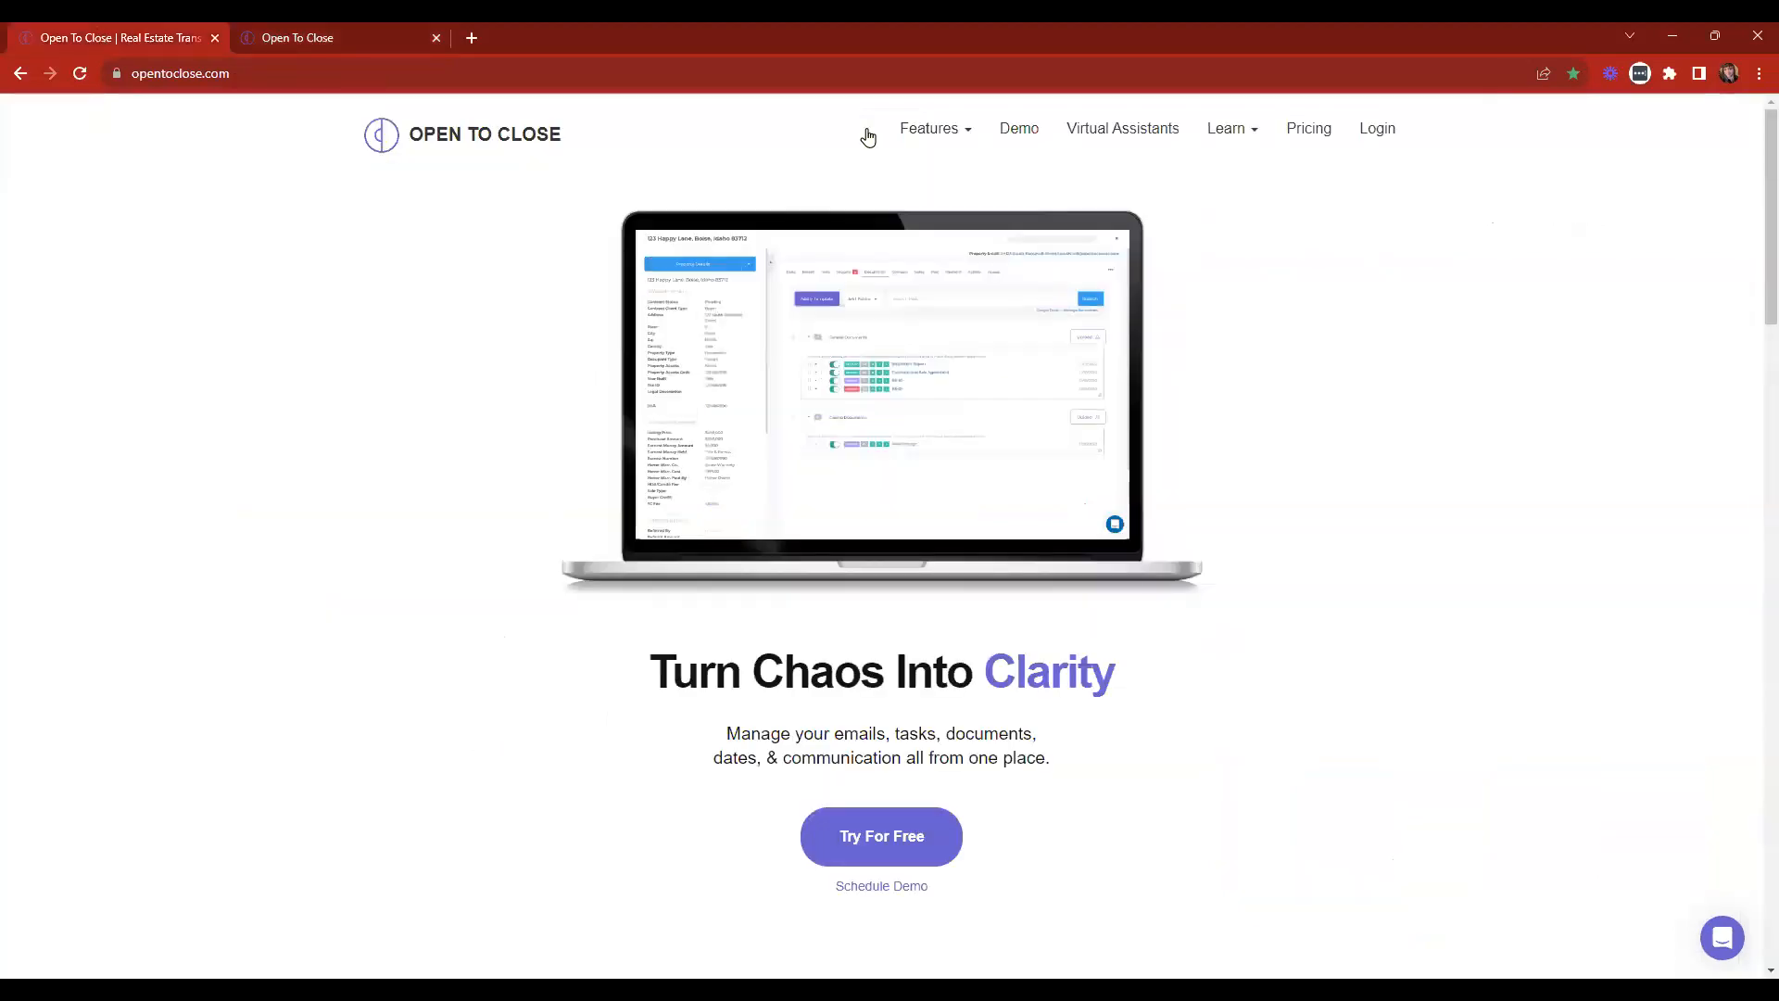
pyautogui.click(1246, 133)
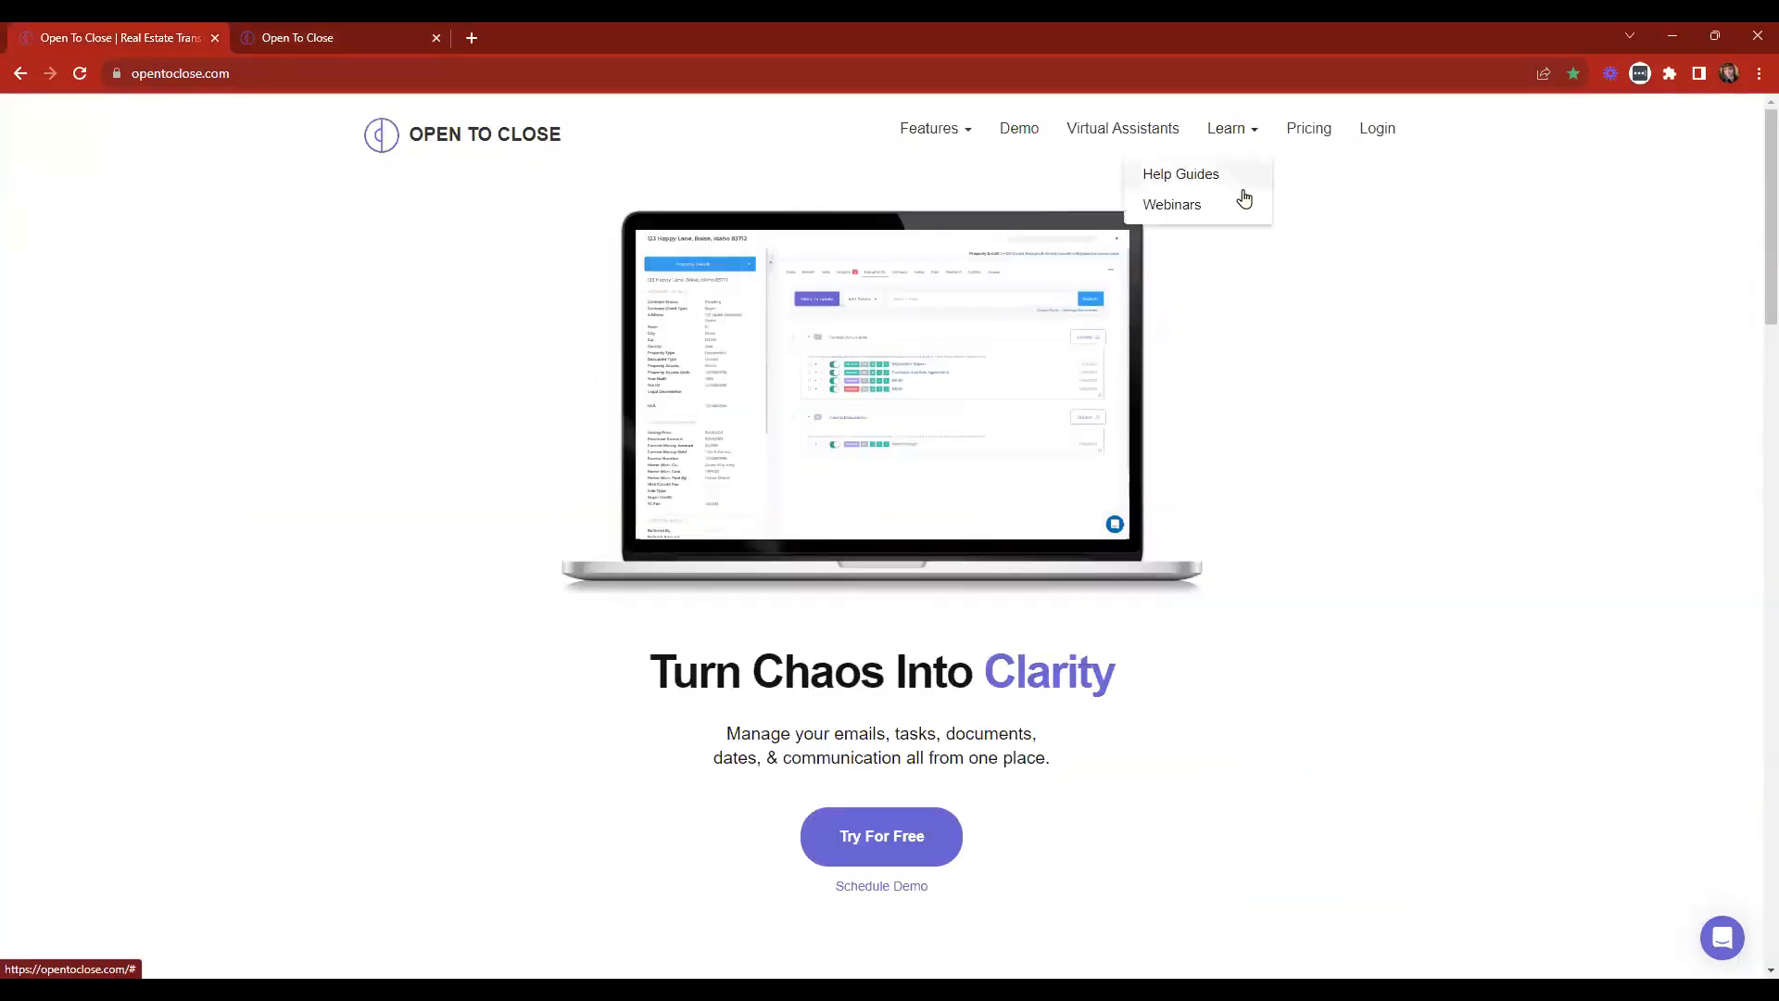
pyautogui.click(1185, 209)
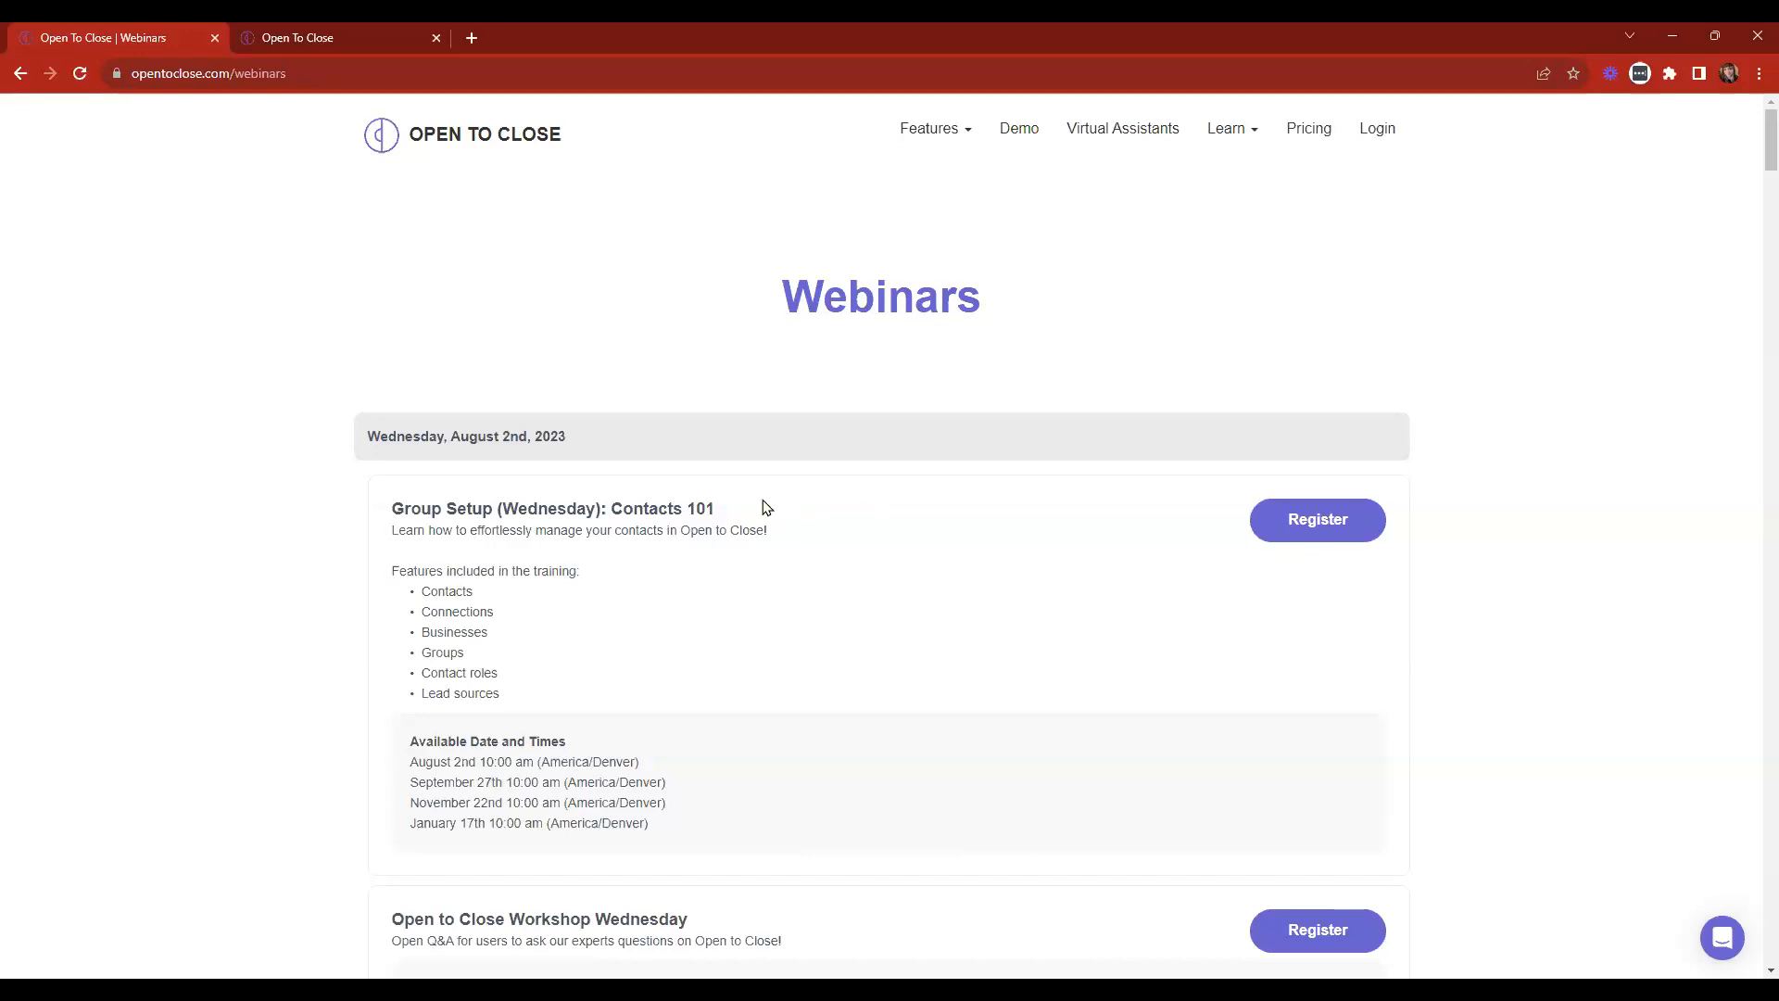
pyautogui.scroll(-10, 765, 507)
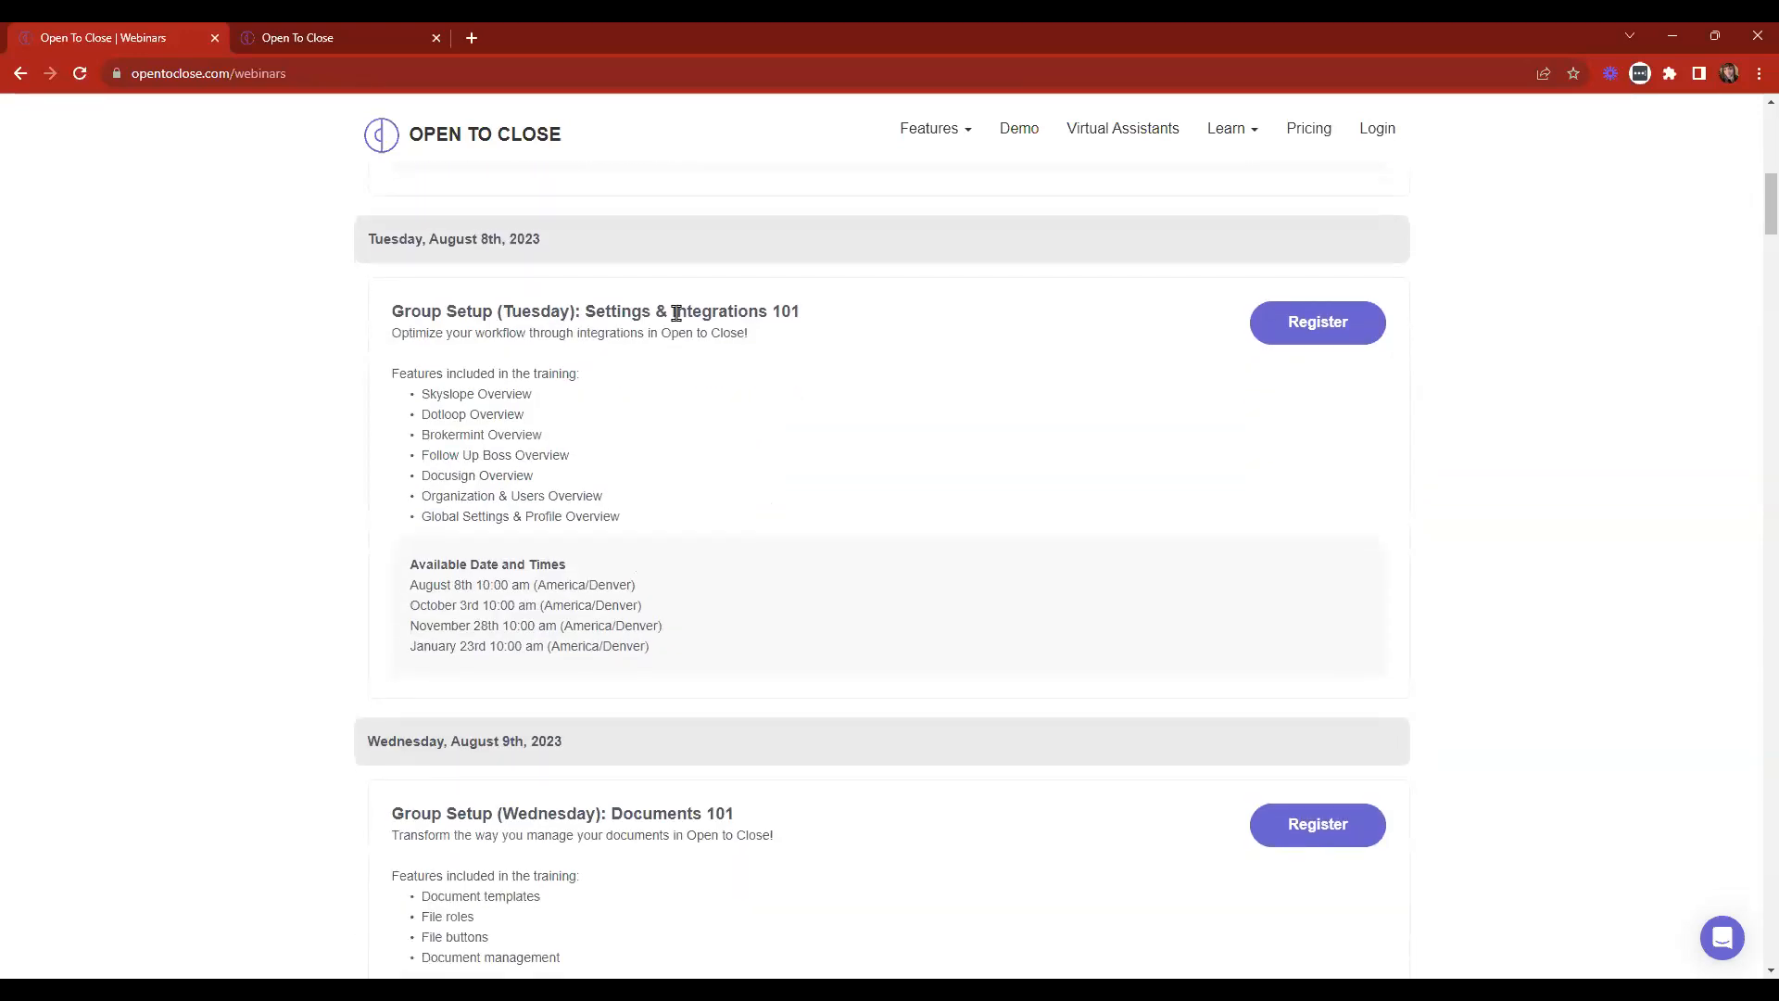
pyautogui.moveTo(389, 323); pyautogui.dragTo(858, 313)
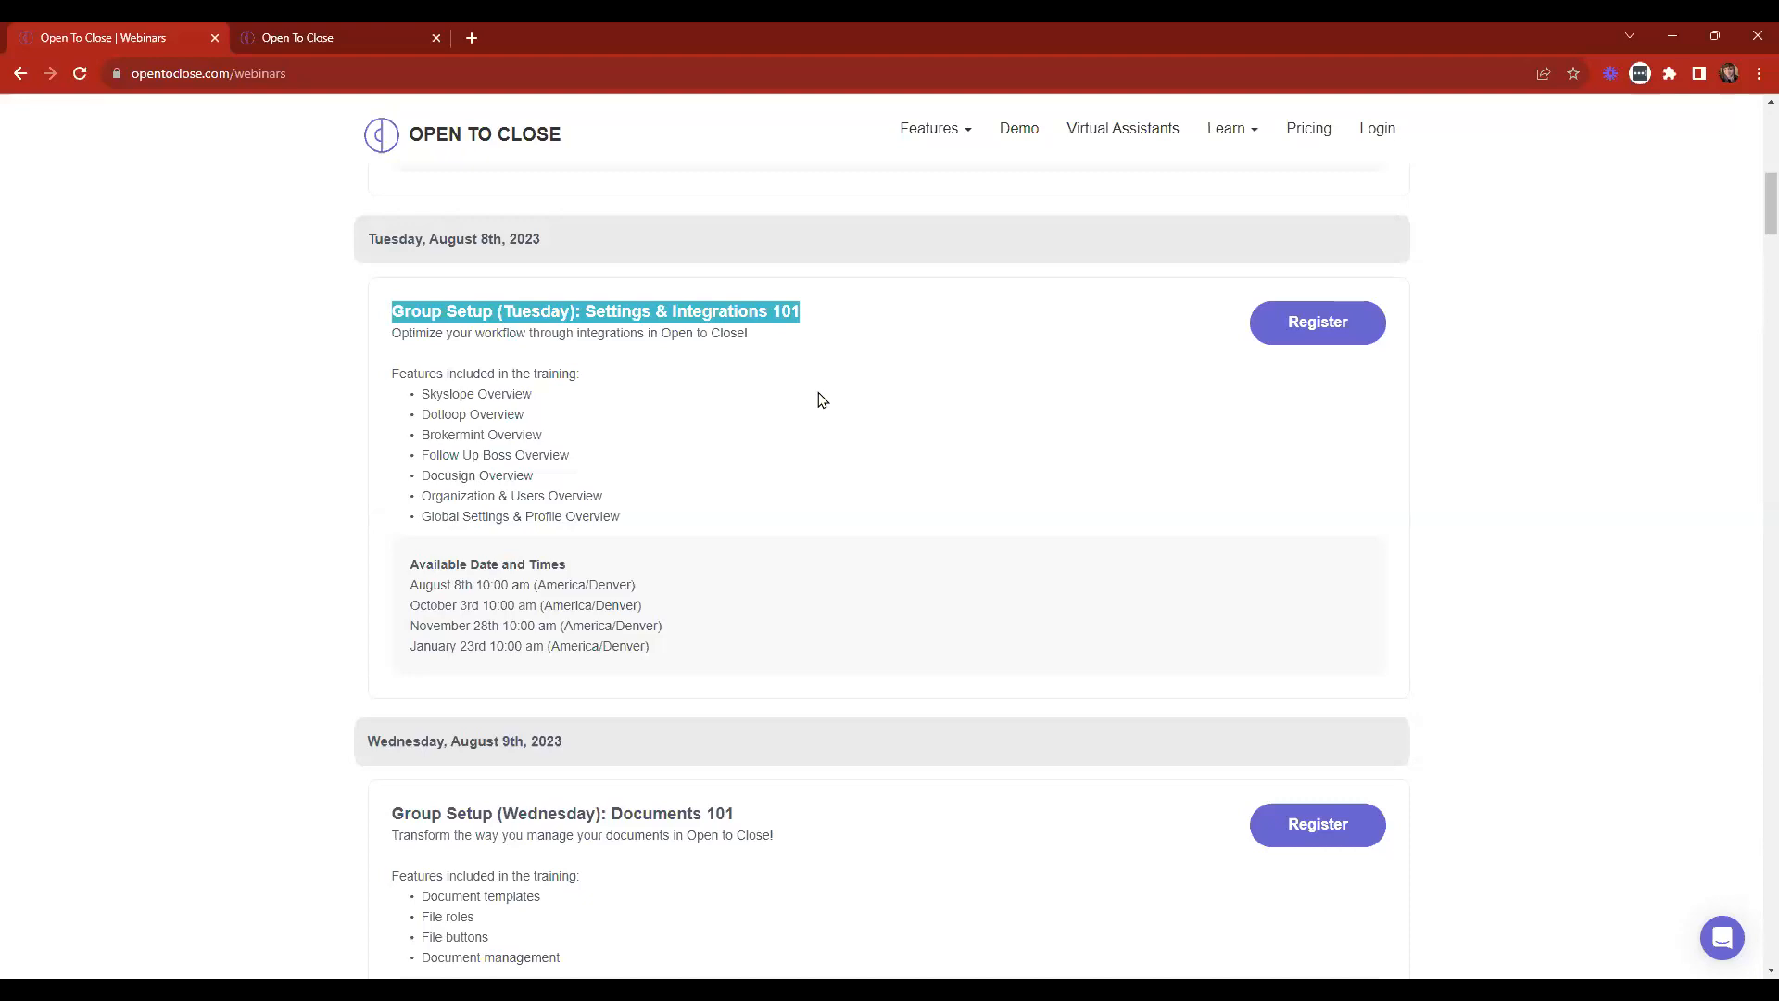
pyautogui.scroll(15, 819, 400)
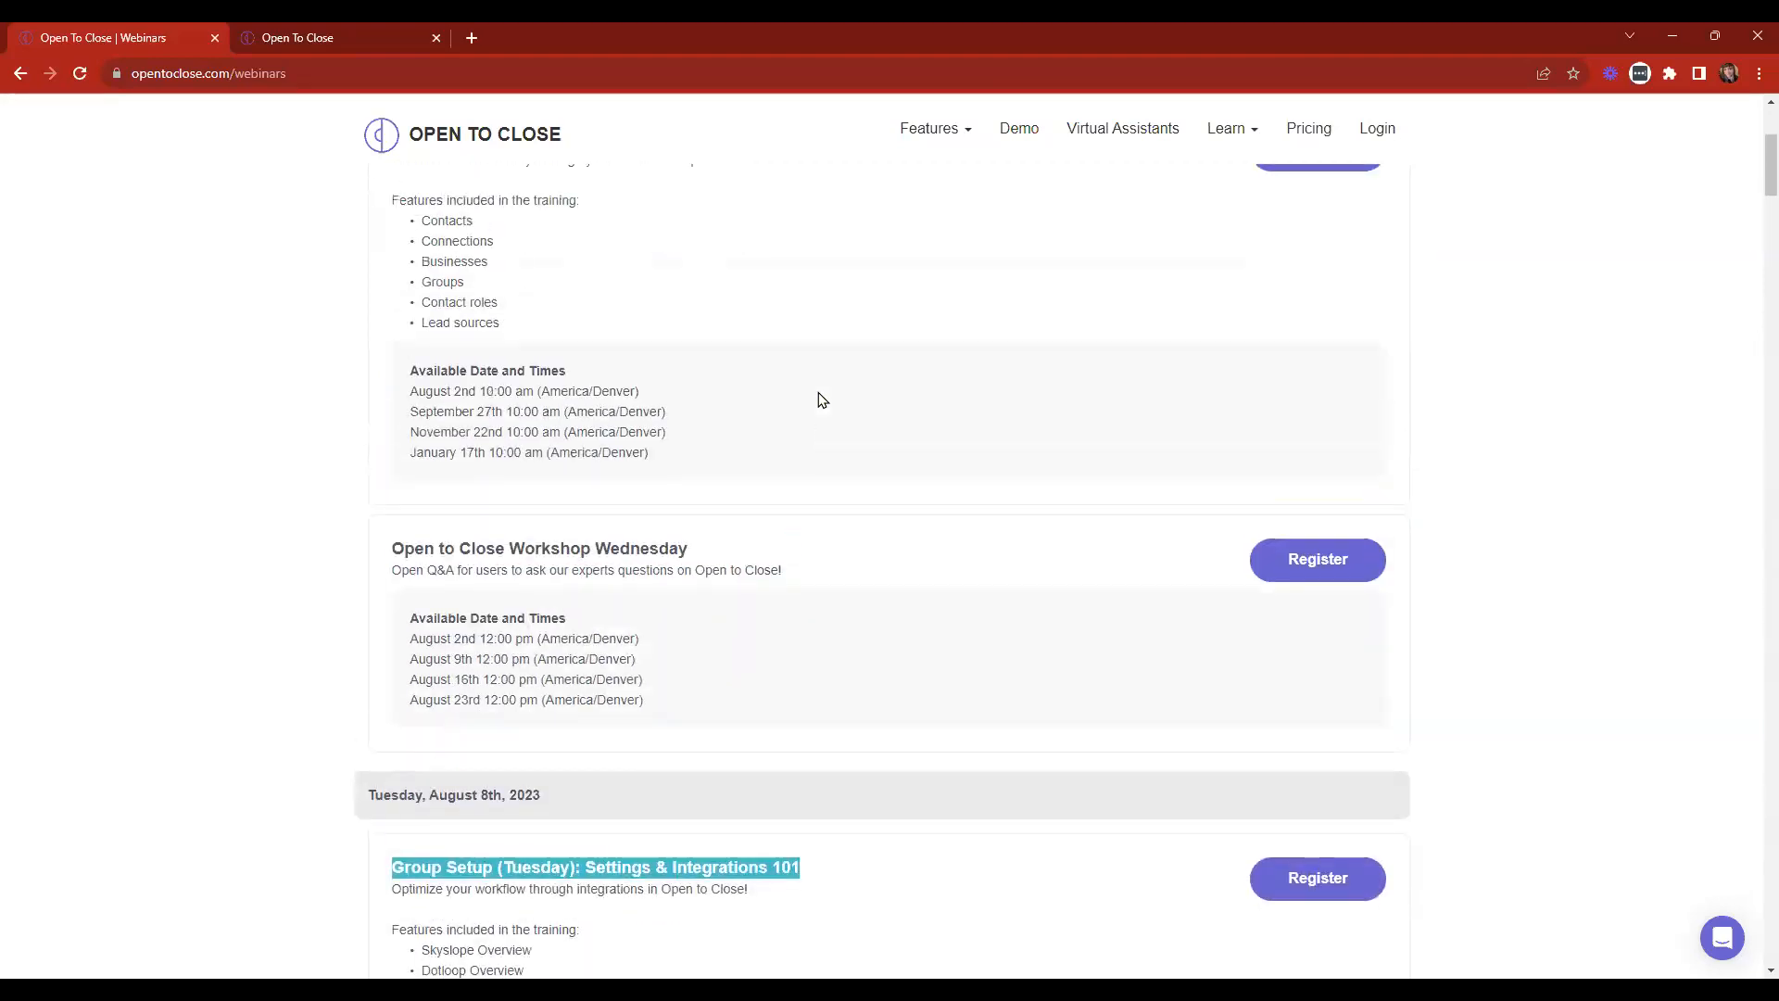
# Reopen the Webinars page from the website's home page, look over the first listed sessions and go back to the home page.
pyautogui.click(482, 141)
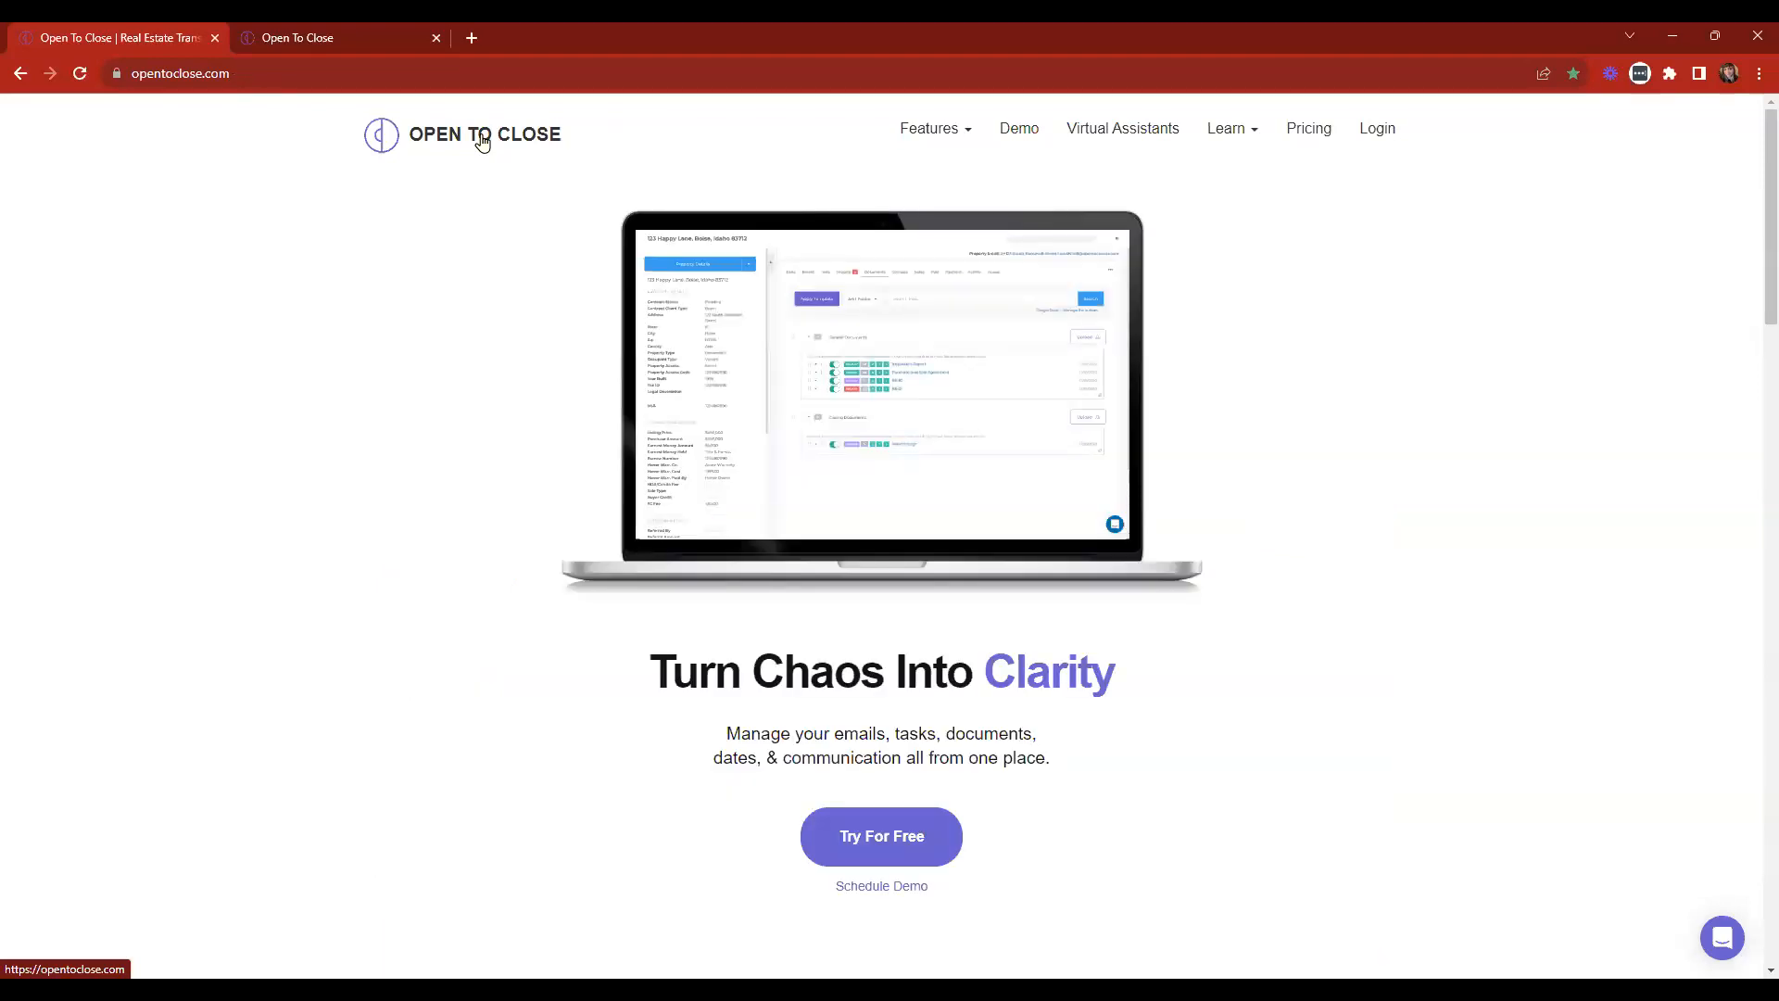
pyautogui.click(1236, 135)
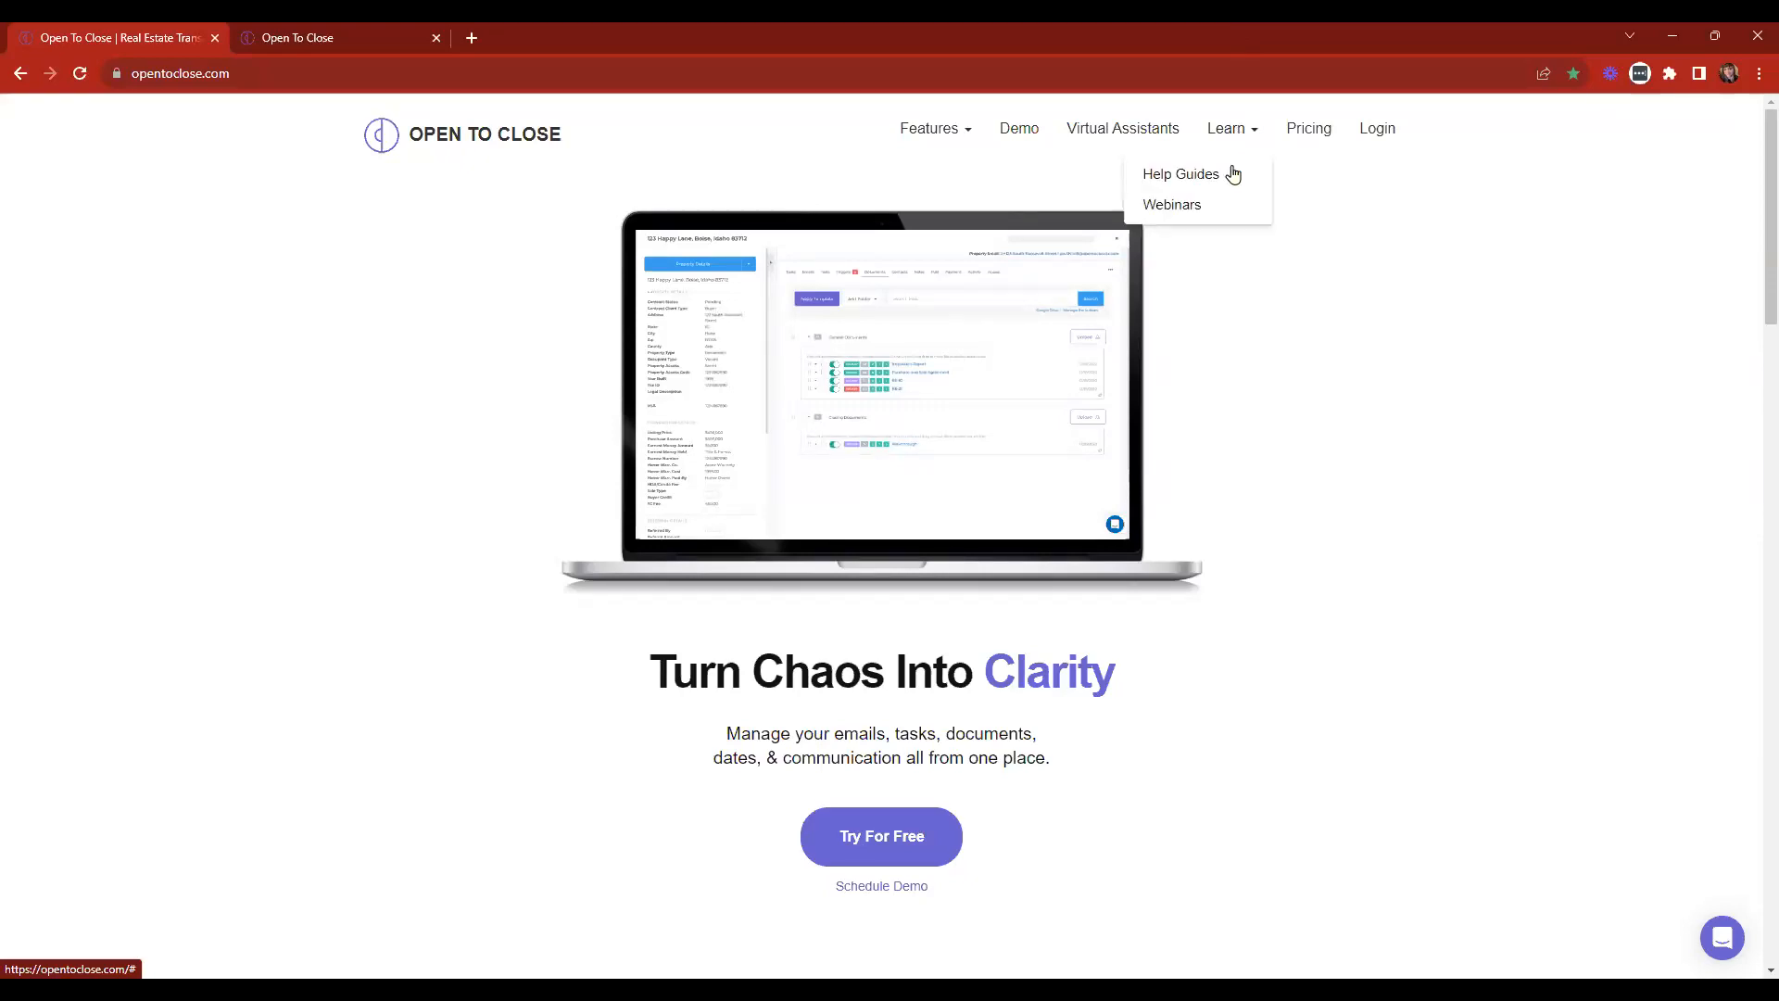
pyautogui.click(1179, 205)
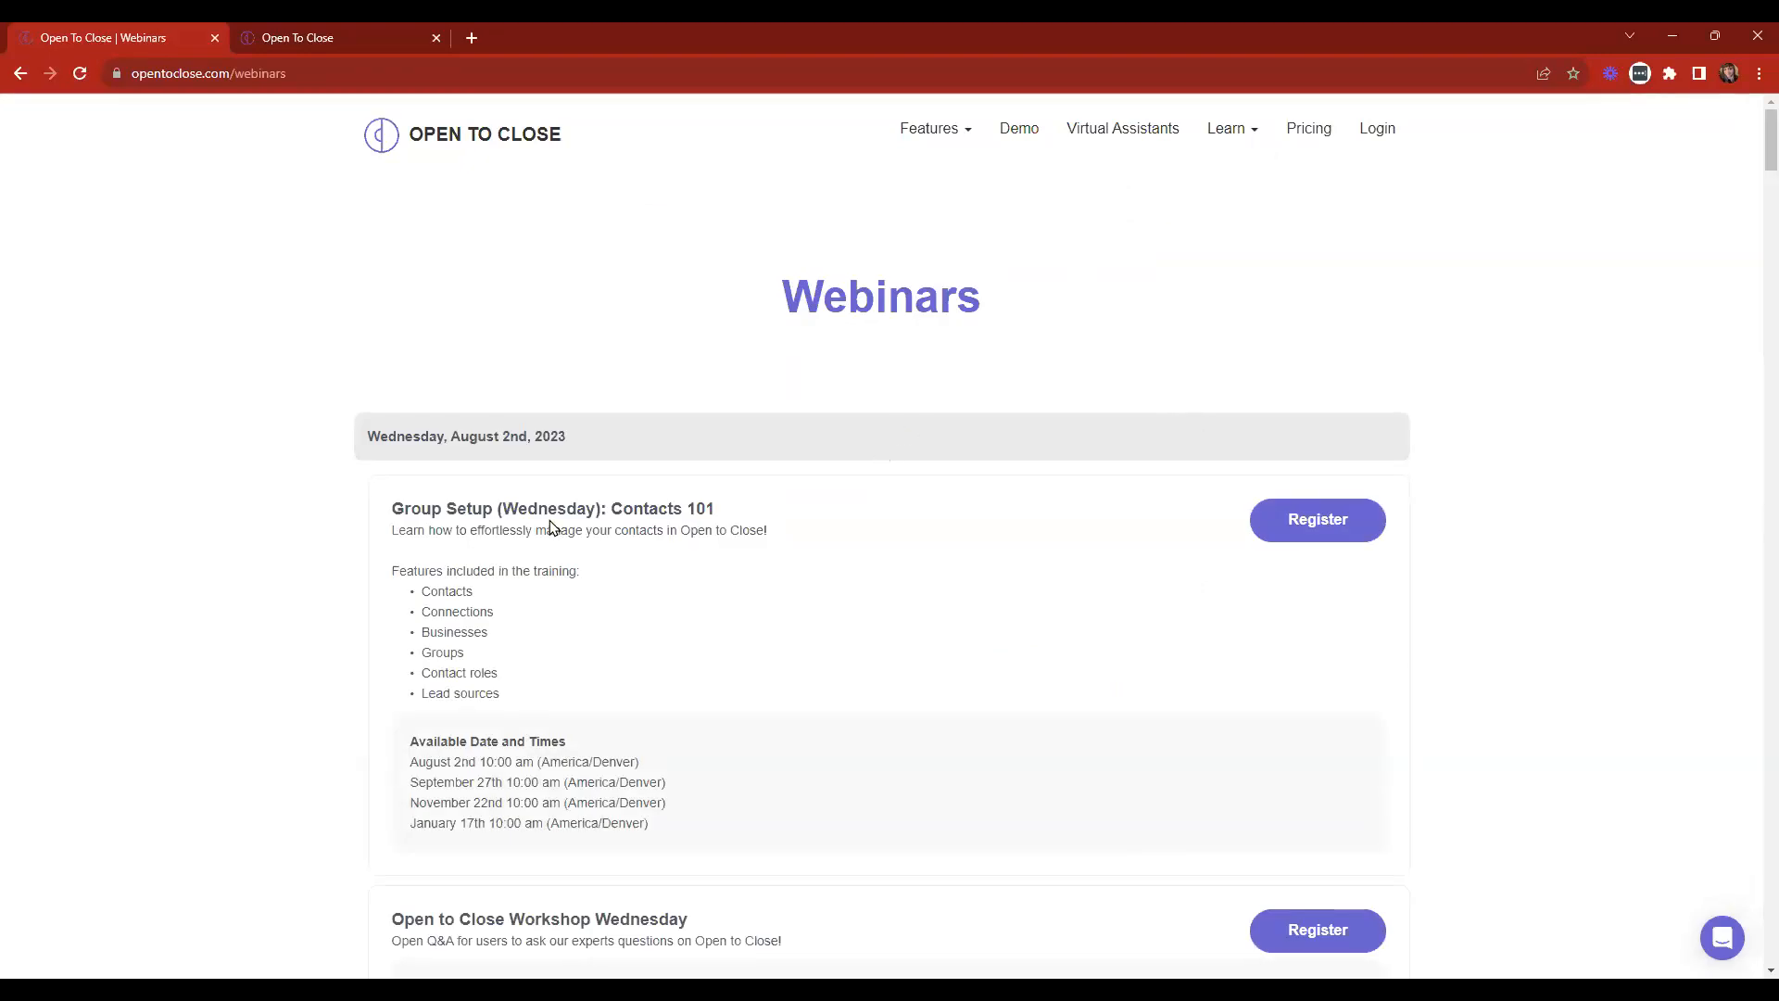
pyautogui.scroll(-7, 549, 526)
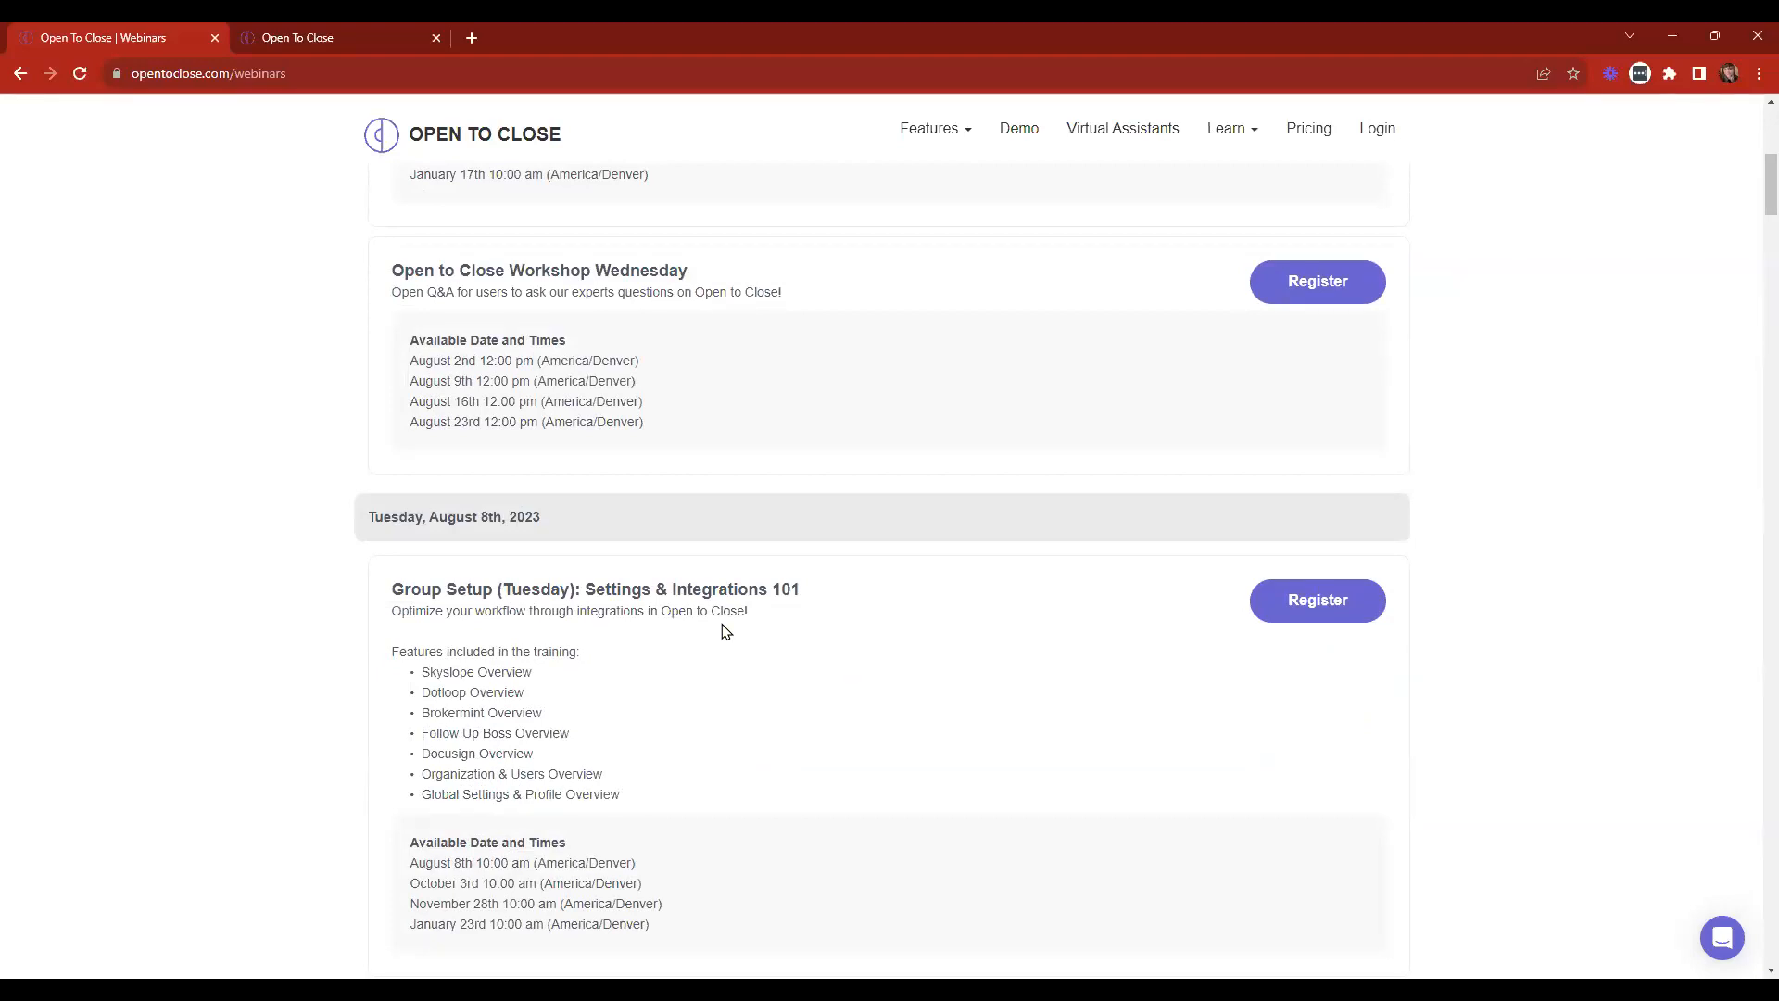
pyautogui.scroll(7, 726, 631)
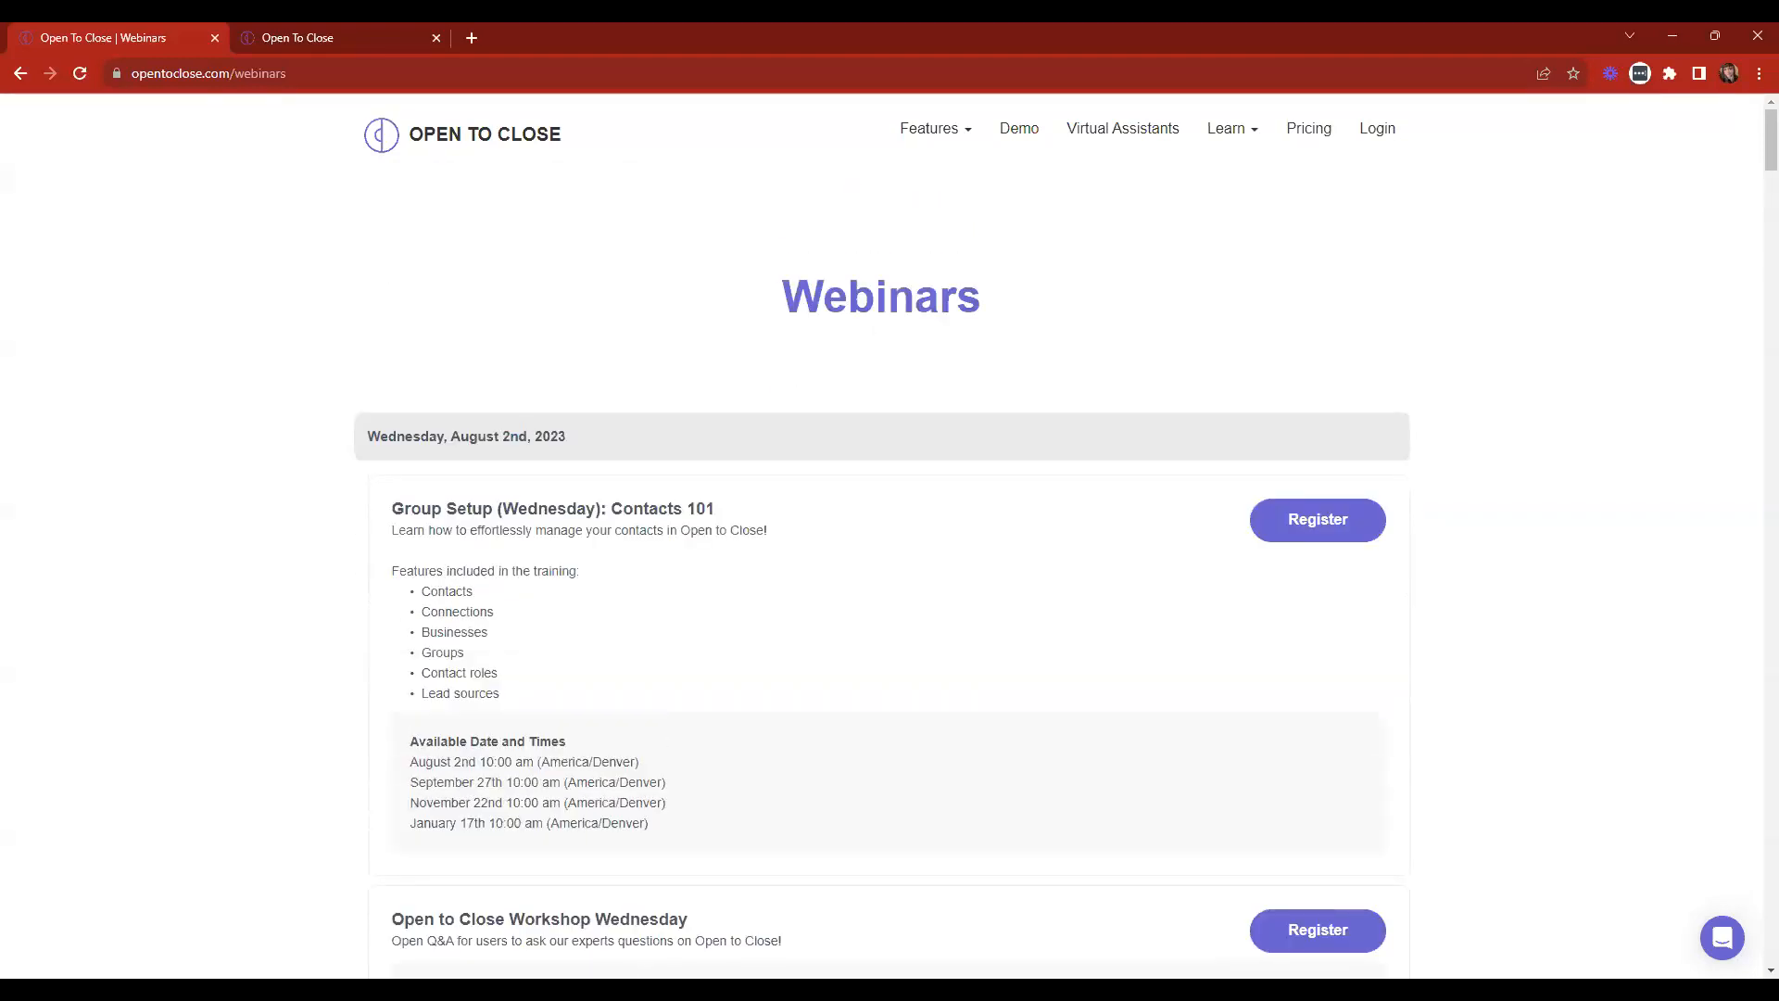
pyautogui.click(461, 146)
# Switch back to the app dashboard, look through the pinned and scheduled tasks of the property marked Webinar and close the property.
pyautogui.click(271, 28)
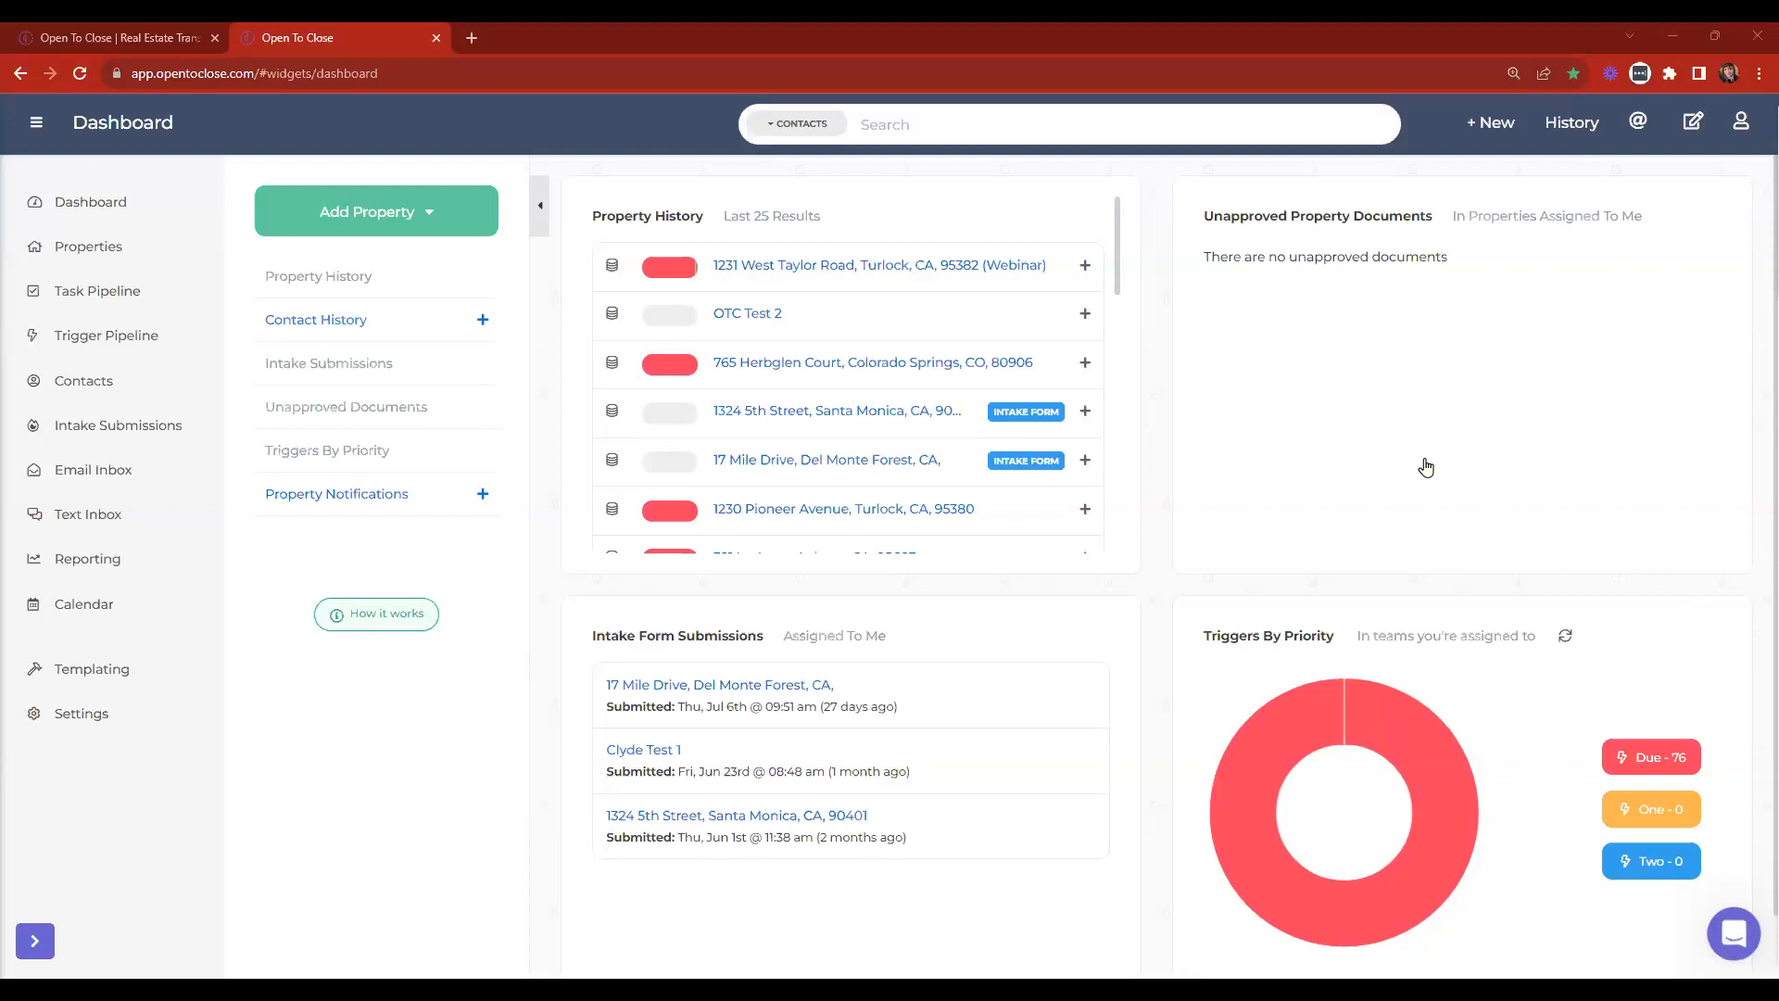
pyautogui.click(1738, 934)
pyautogui.click(839, 269)
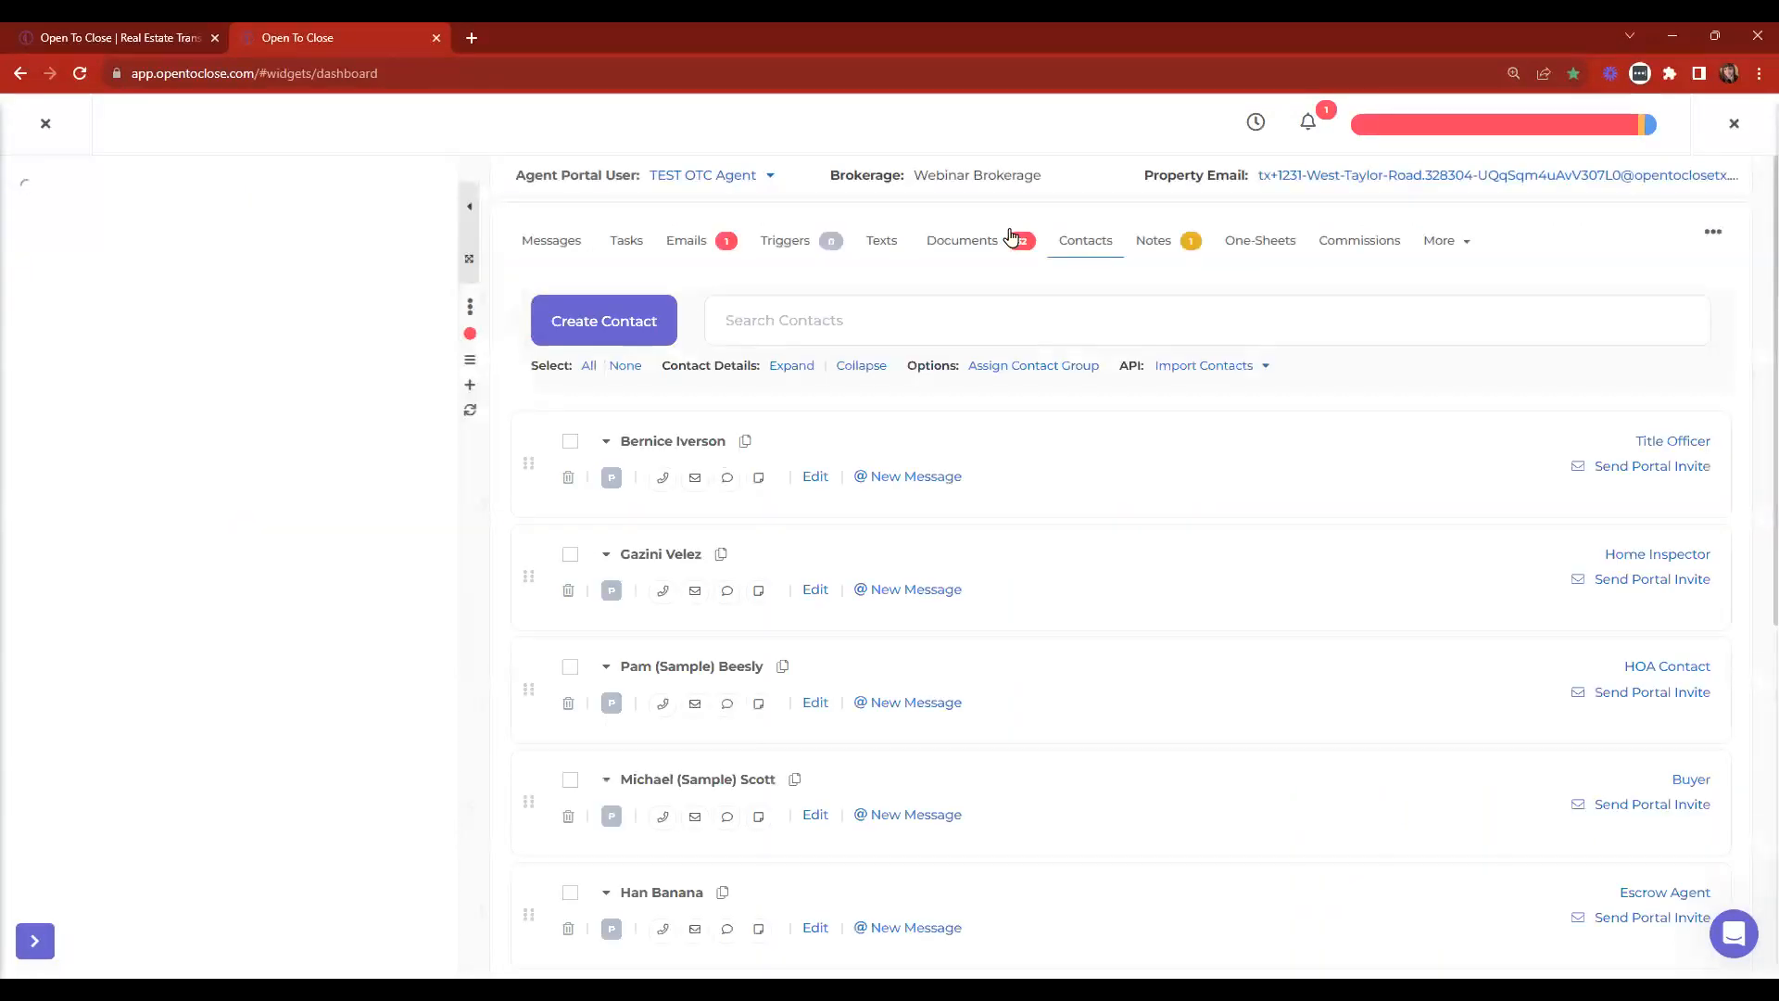
pyautogui.click(628, 244)
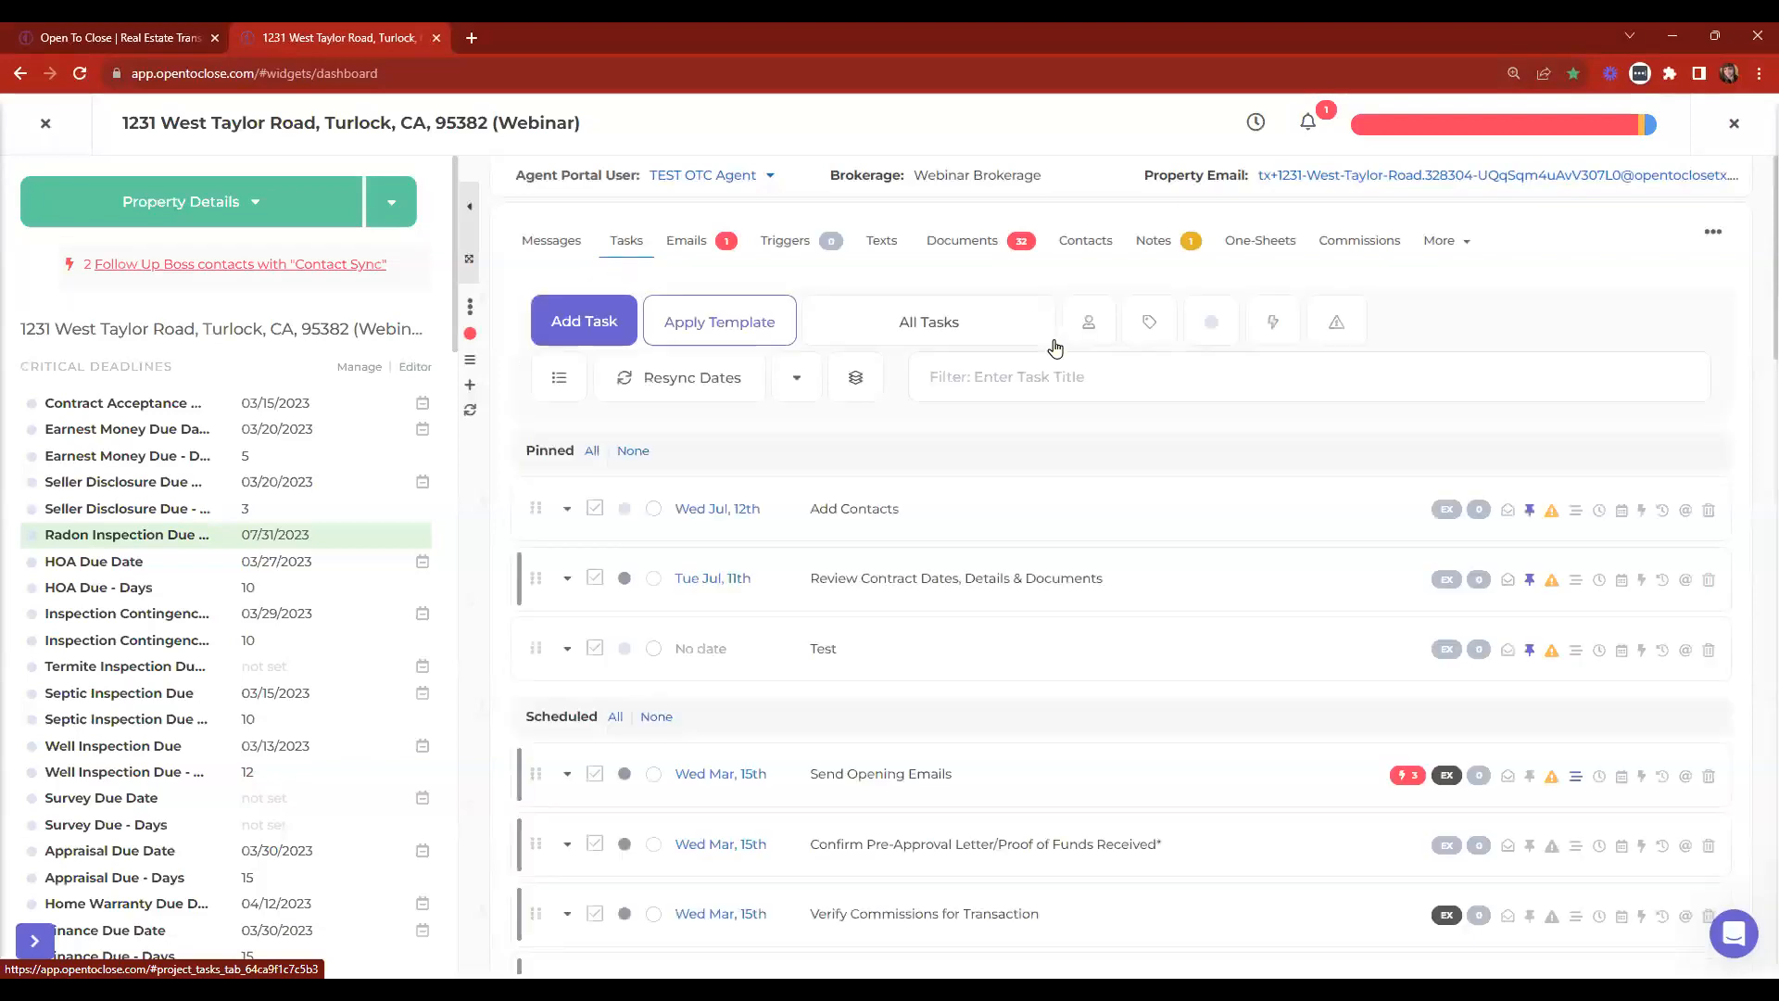
pyautogui.scroll(-5, 1056, 345)
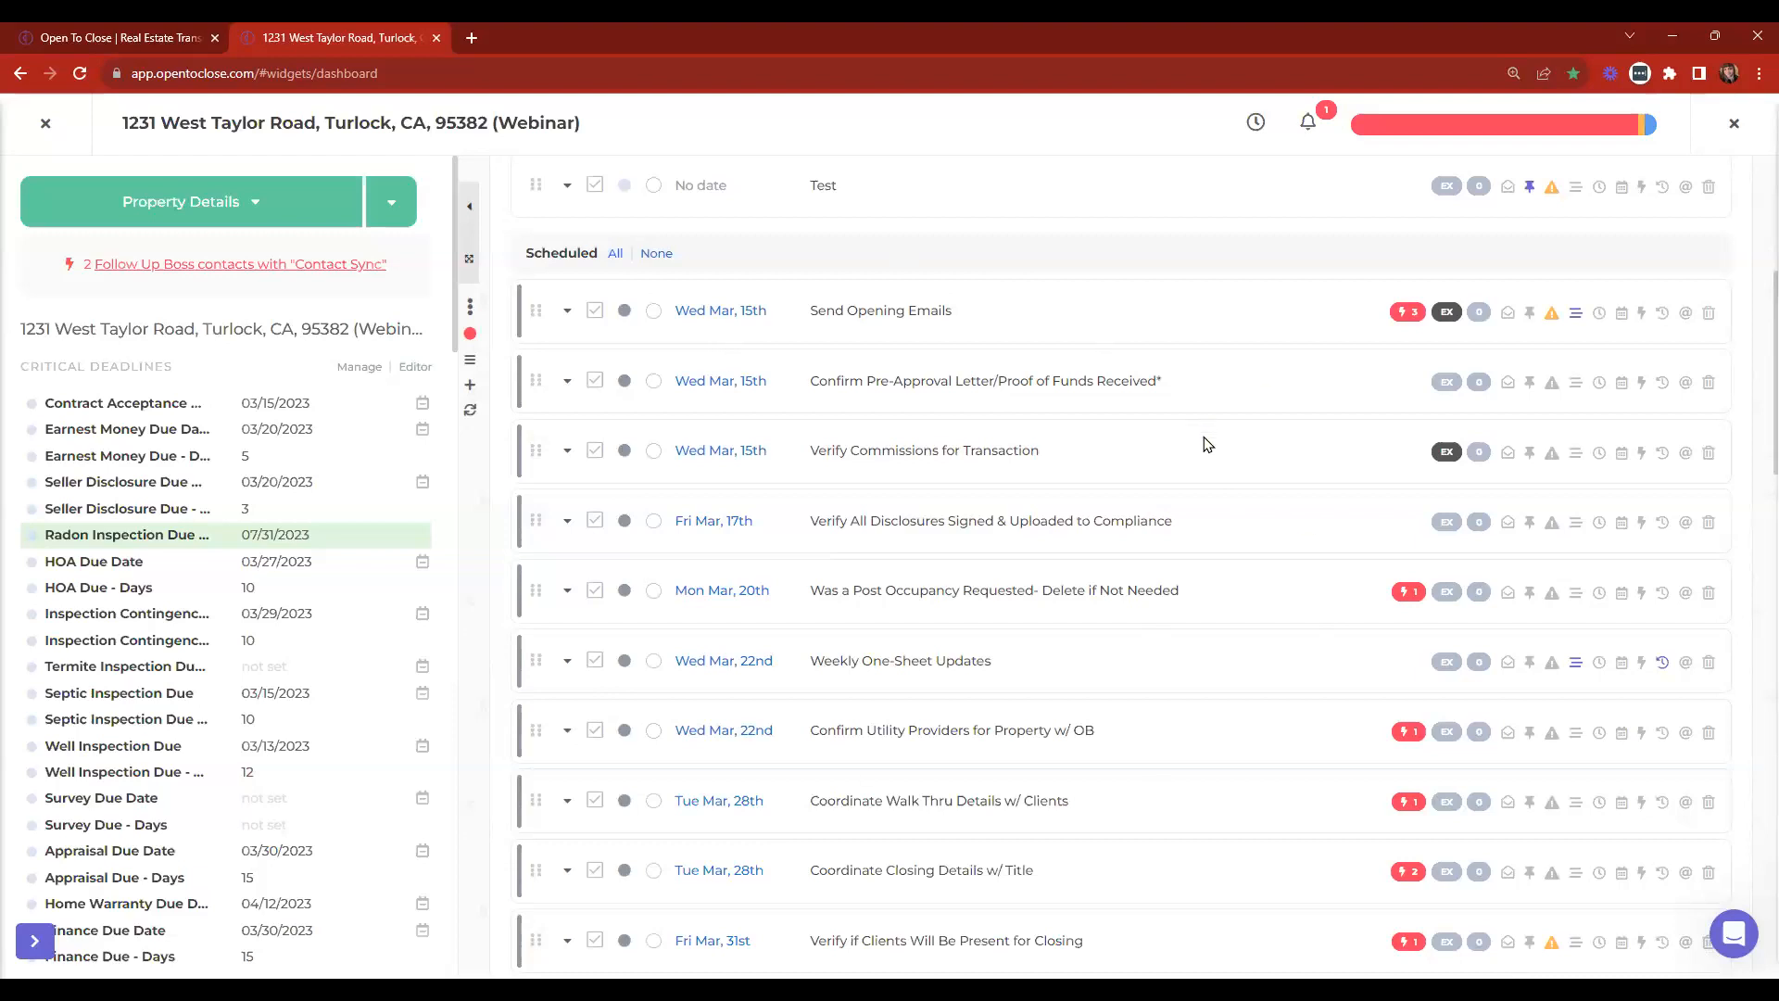
pyautogui.scroll(5, 1214, 536)
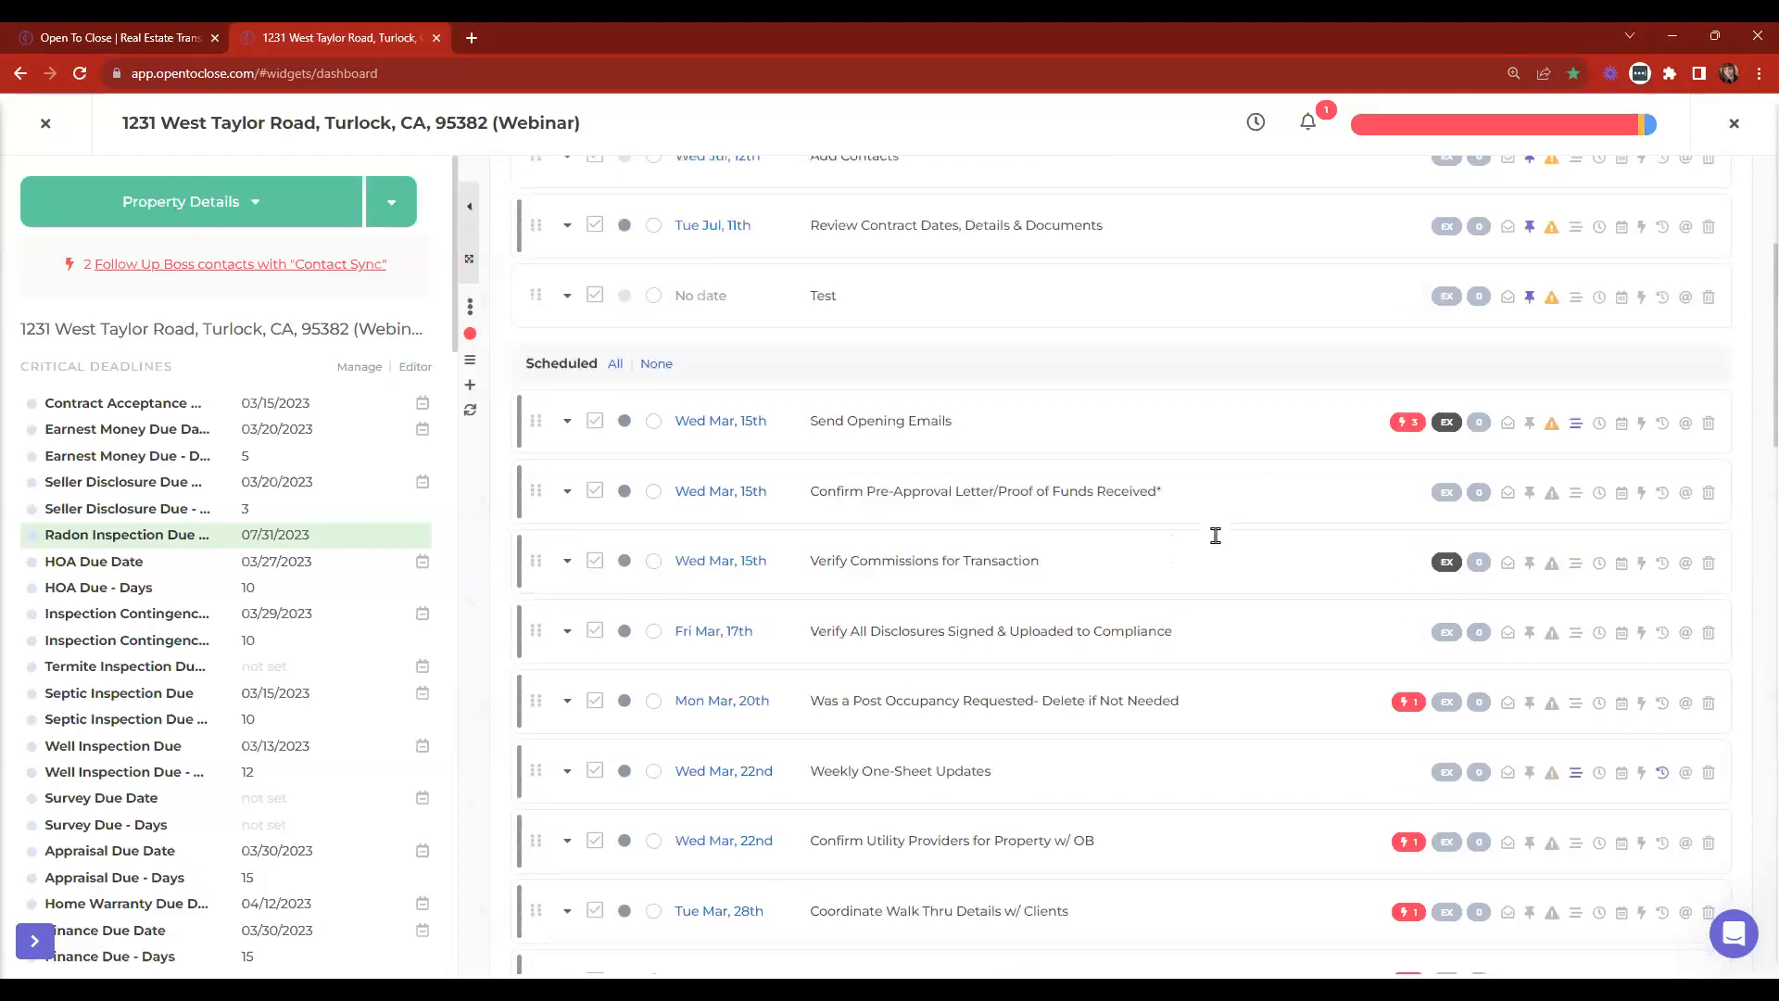
pyautogui.click(44, 127)
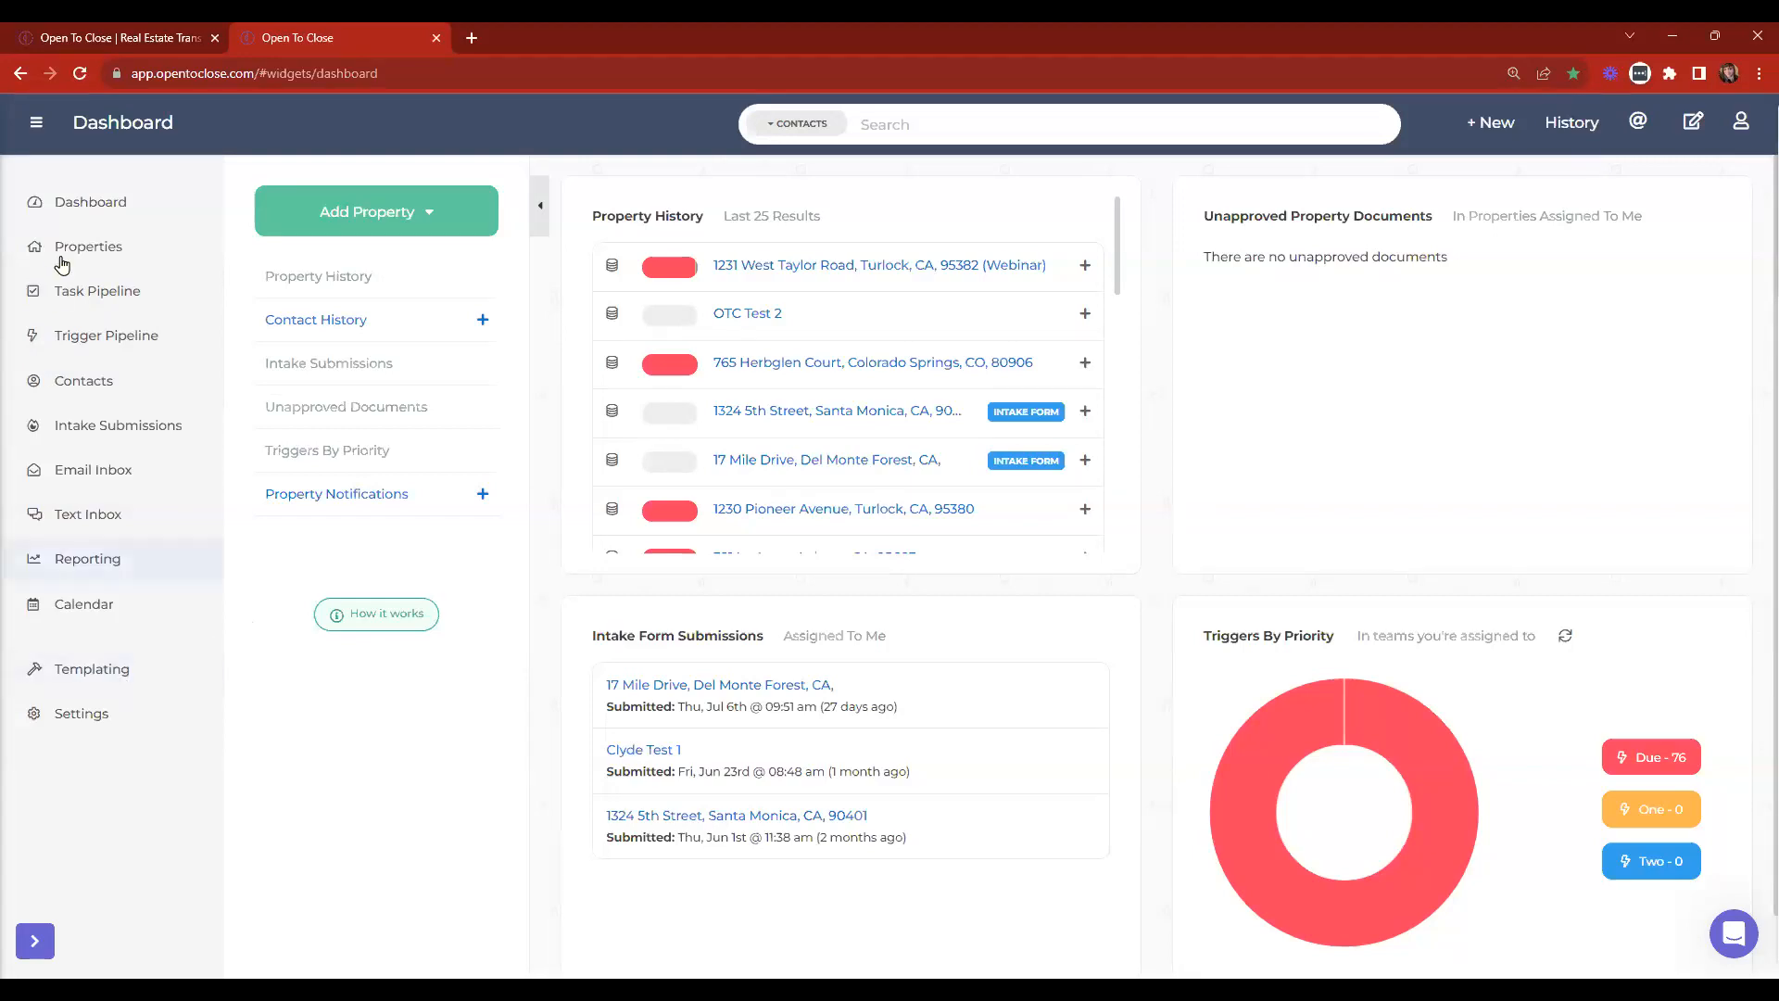
# Open the Buyer Main UC Tasks (OTC1) task template for editing and look through its tasks.
pyautogui.click(36, 122)
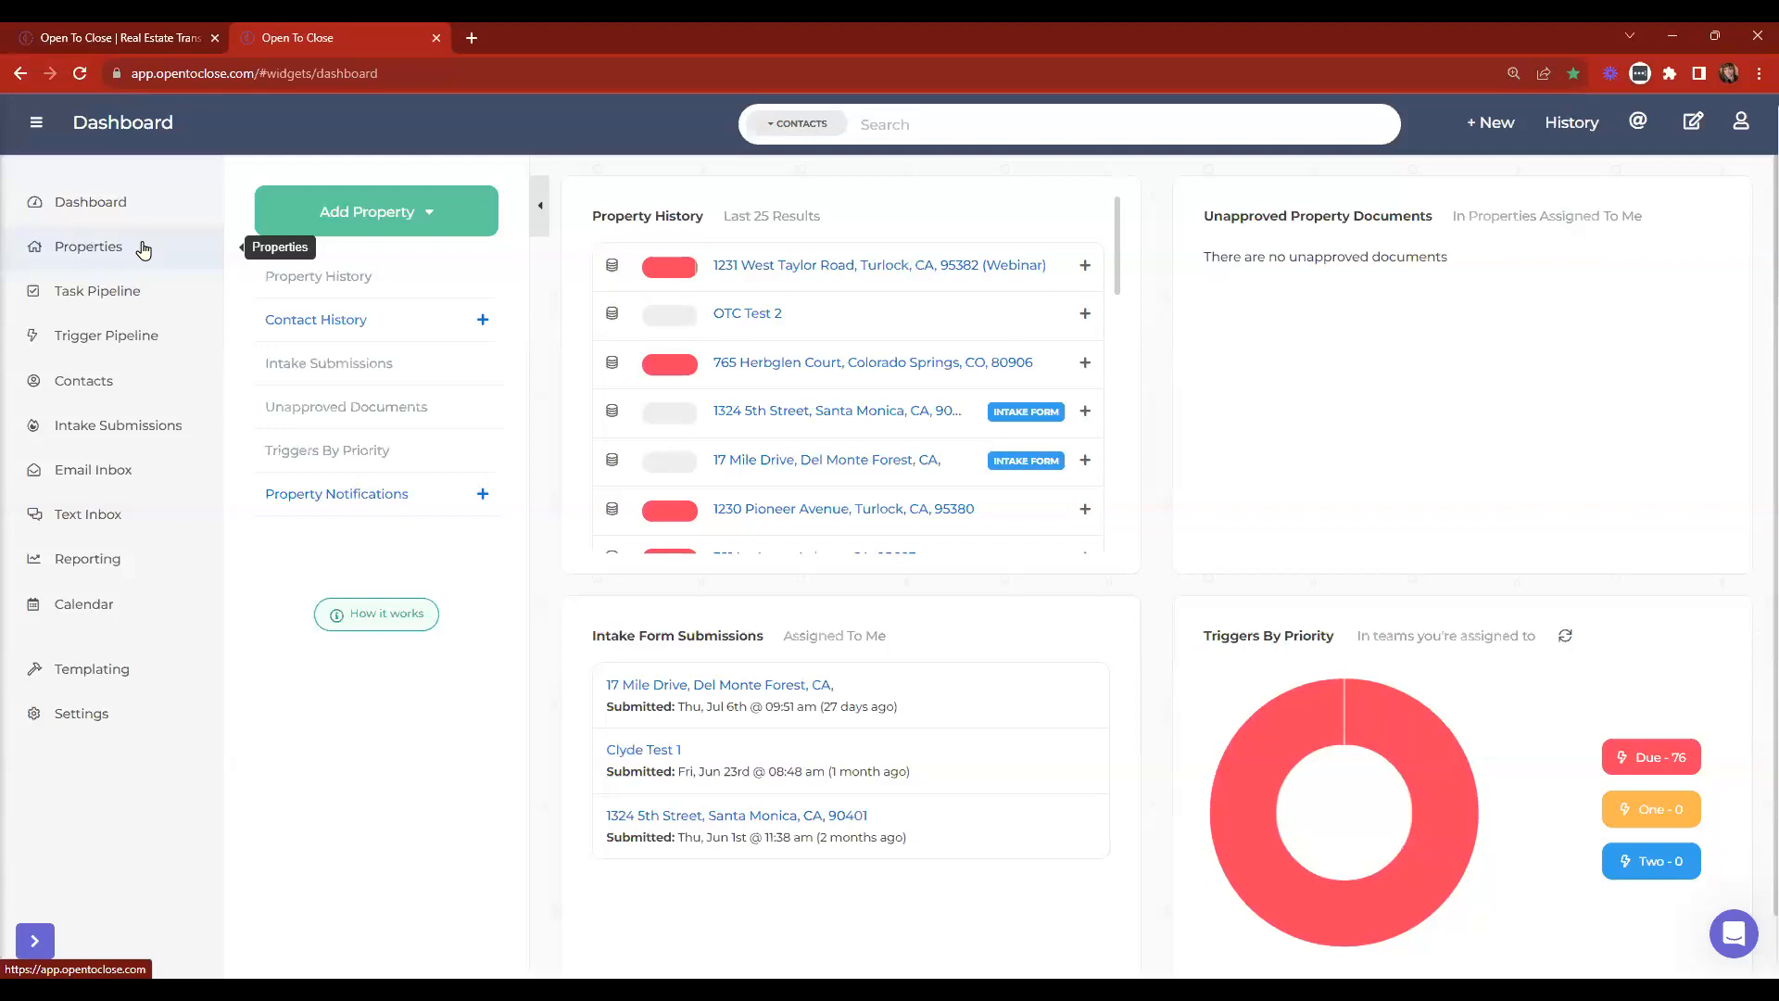
pyautogui.click(76, 681)
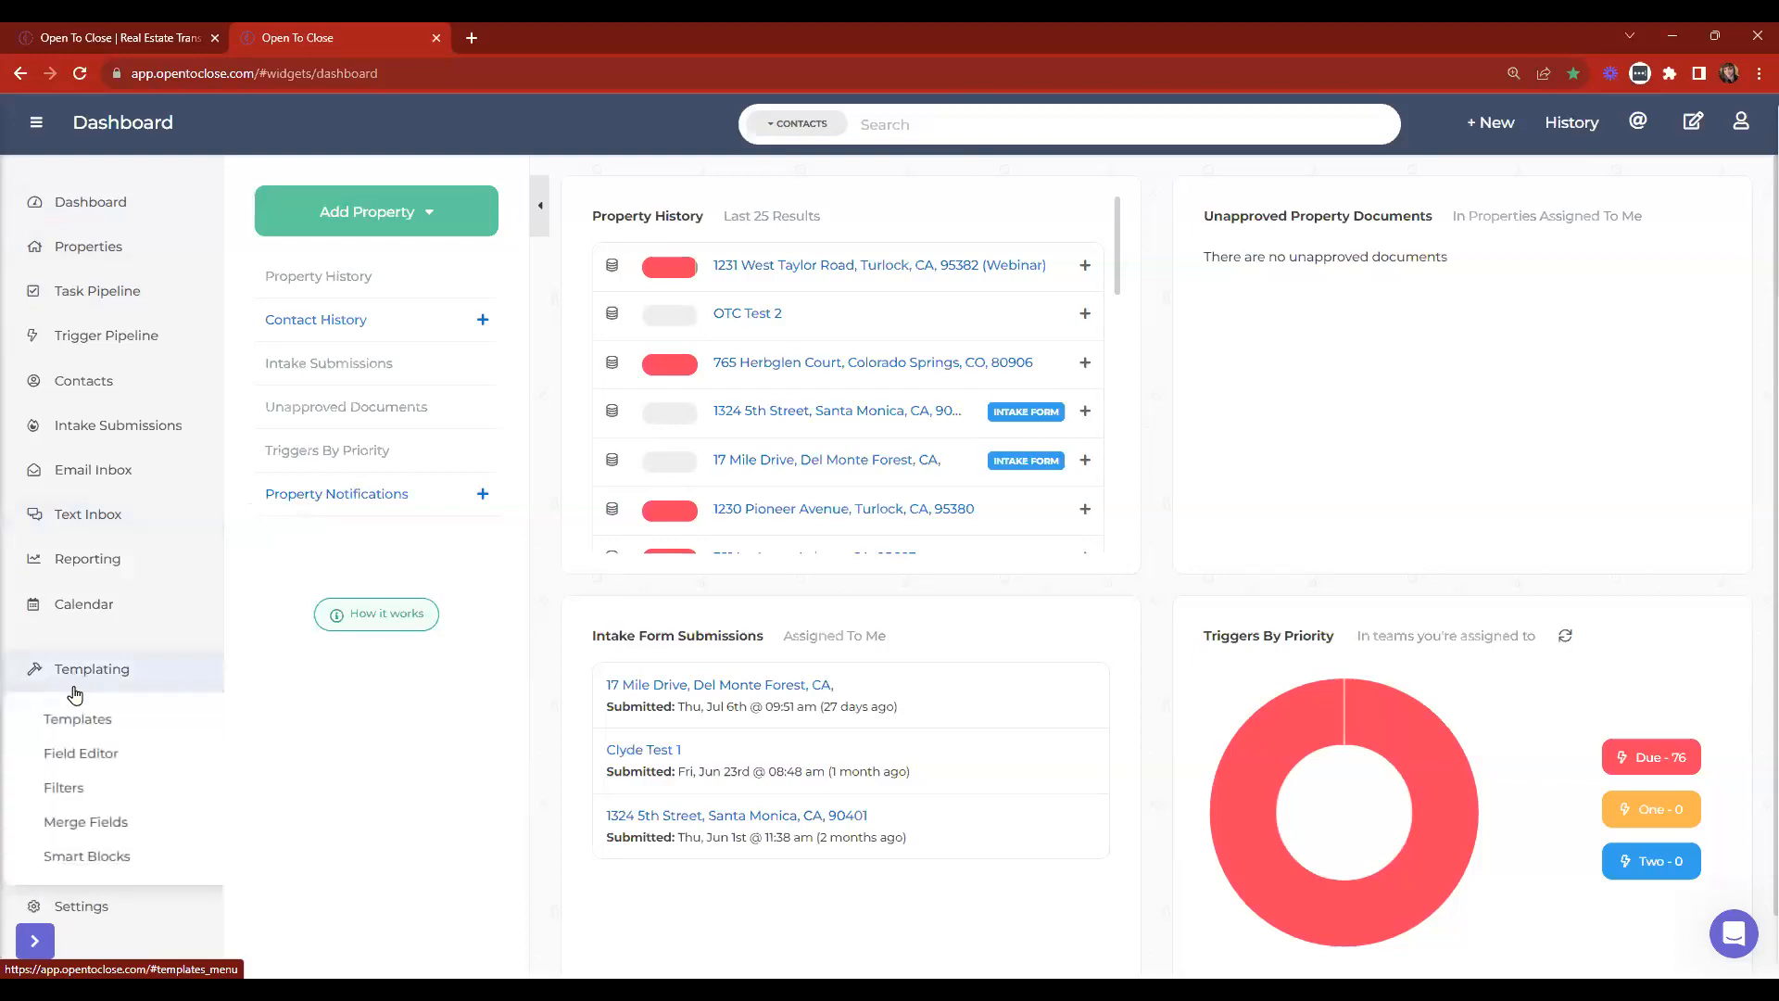
pyautogui.click(77, 721)
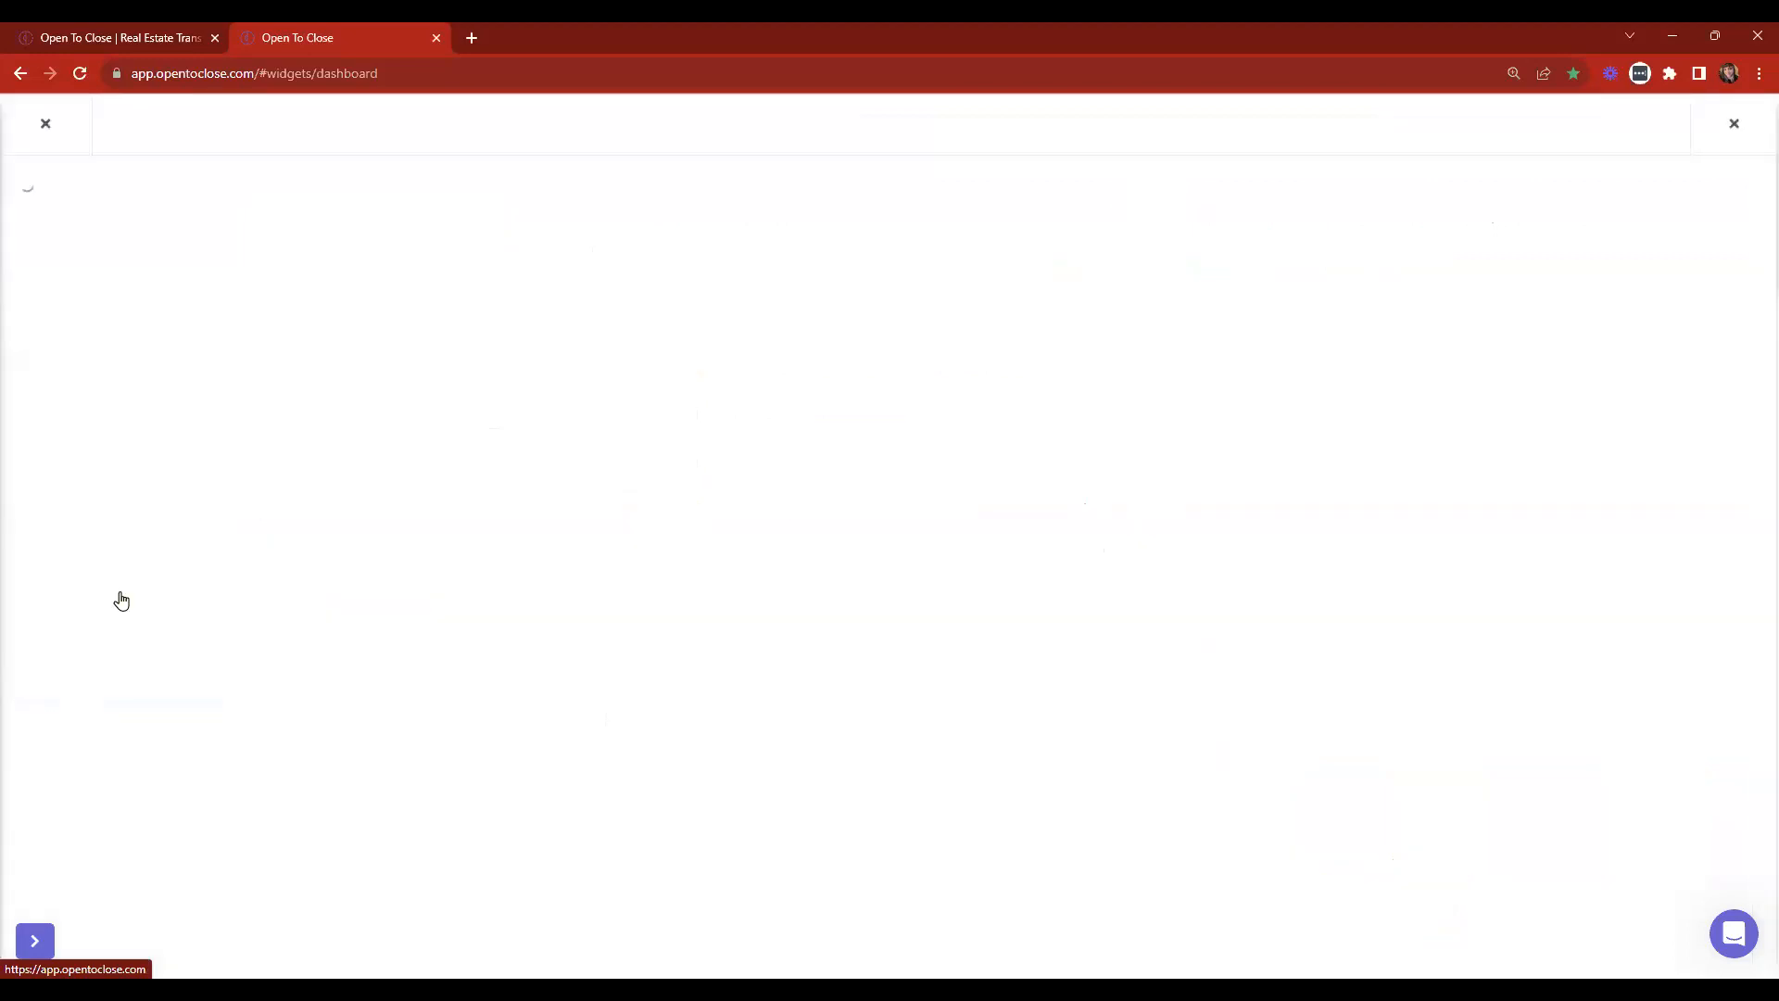
pyautogui.click(91, 294)
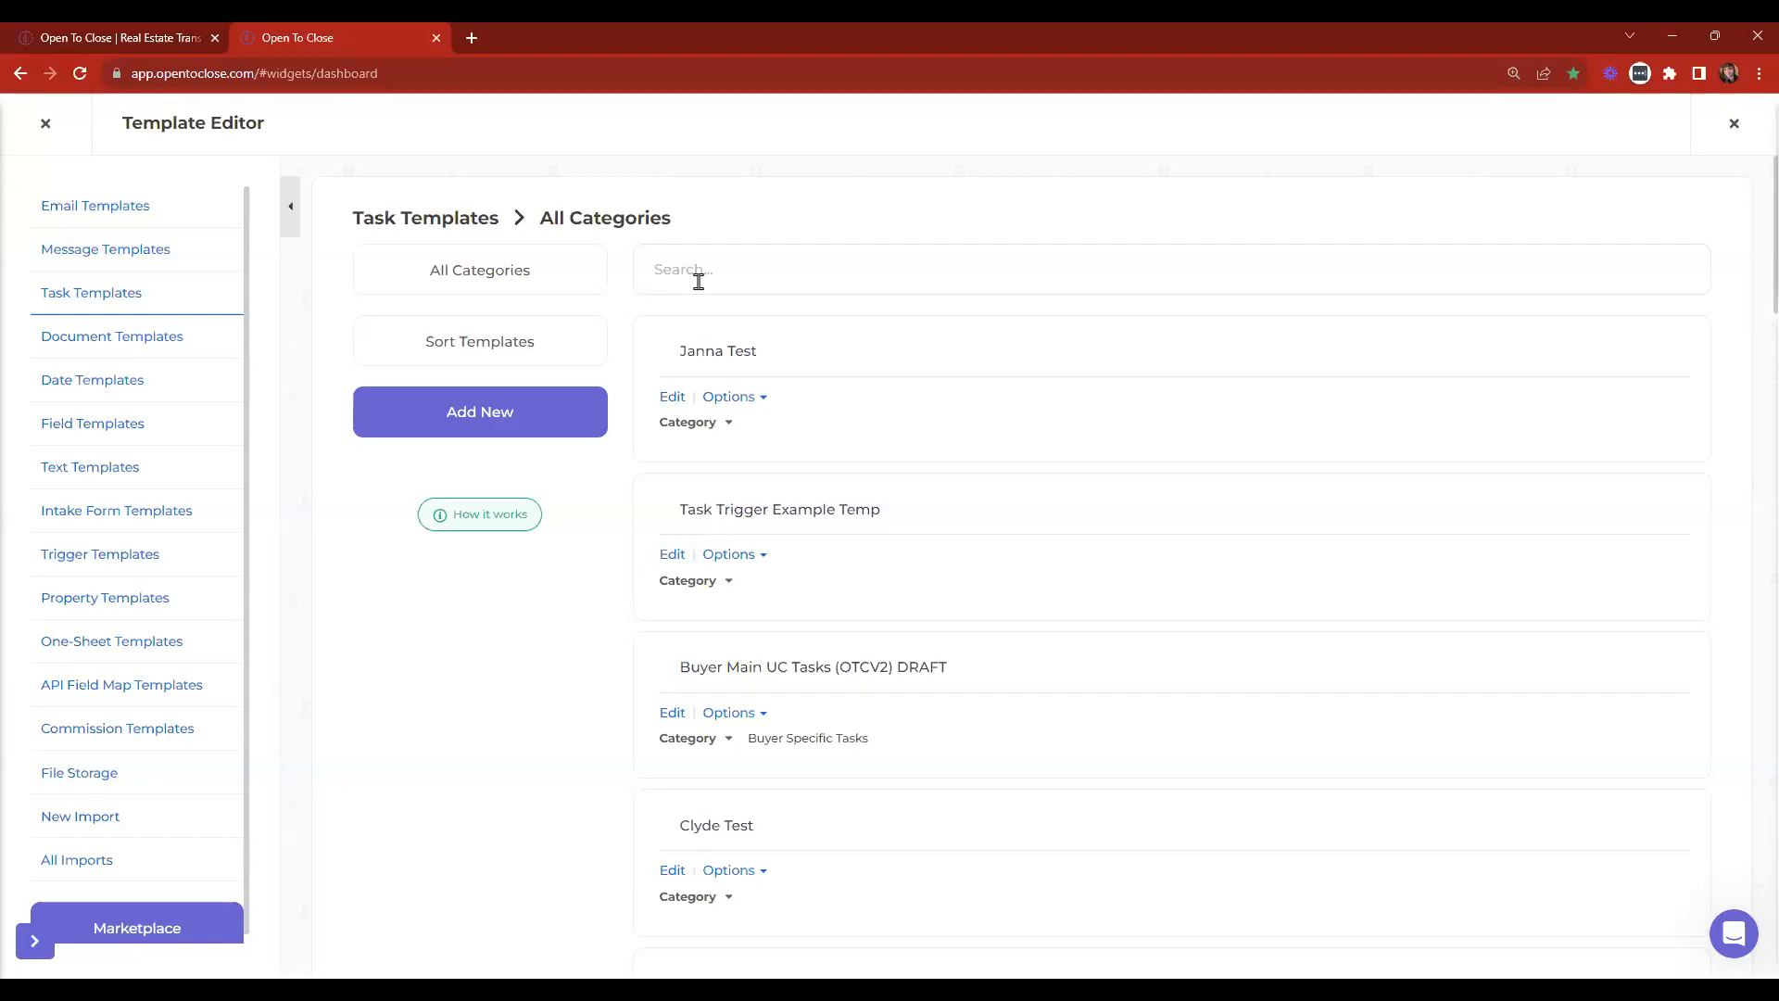
pyautogui.scroll(-8, 723, 315)
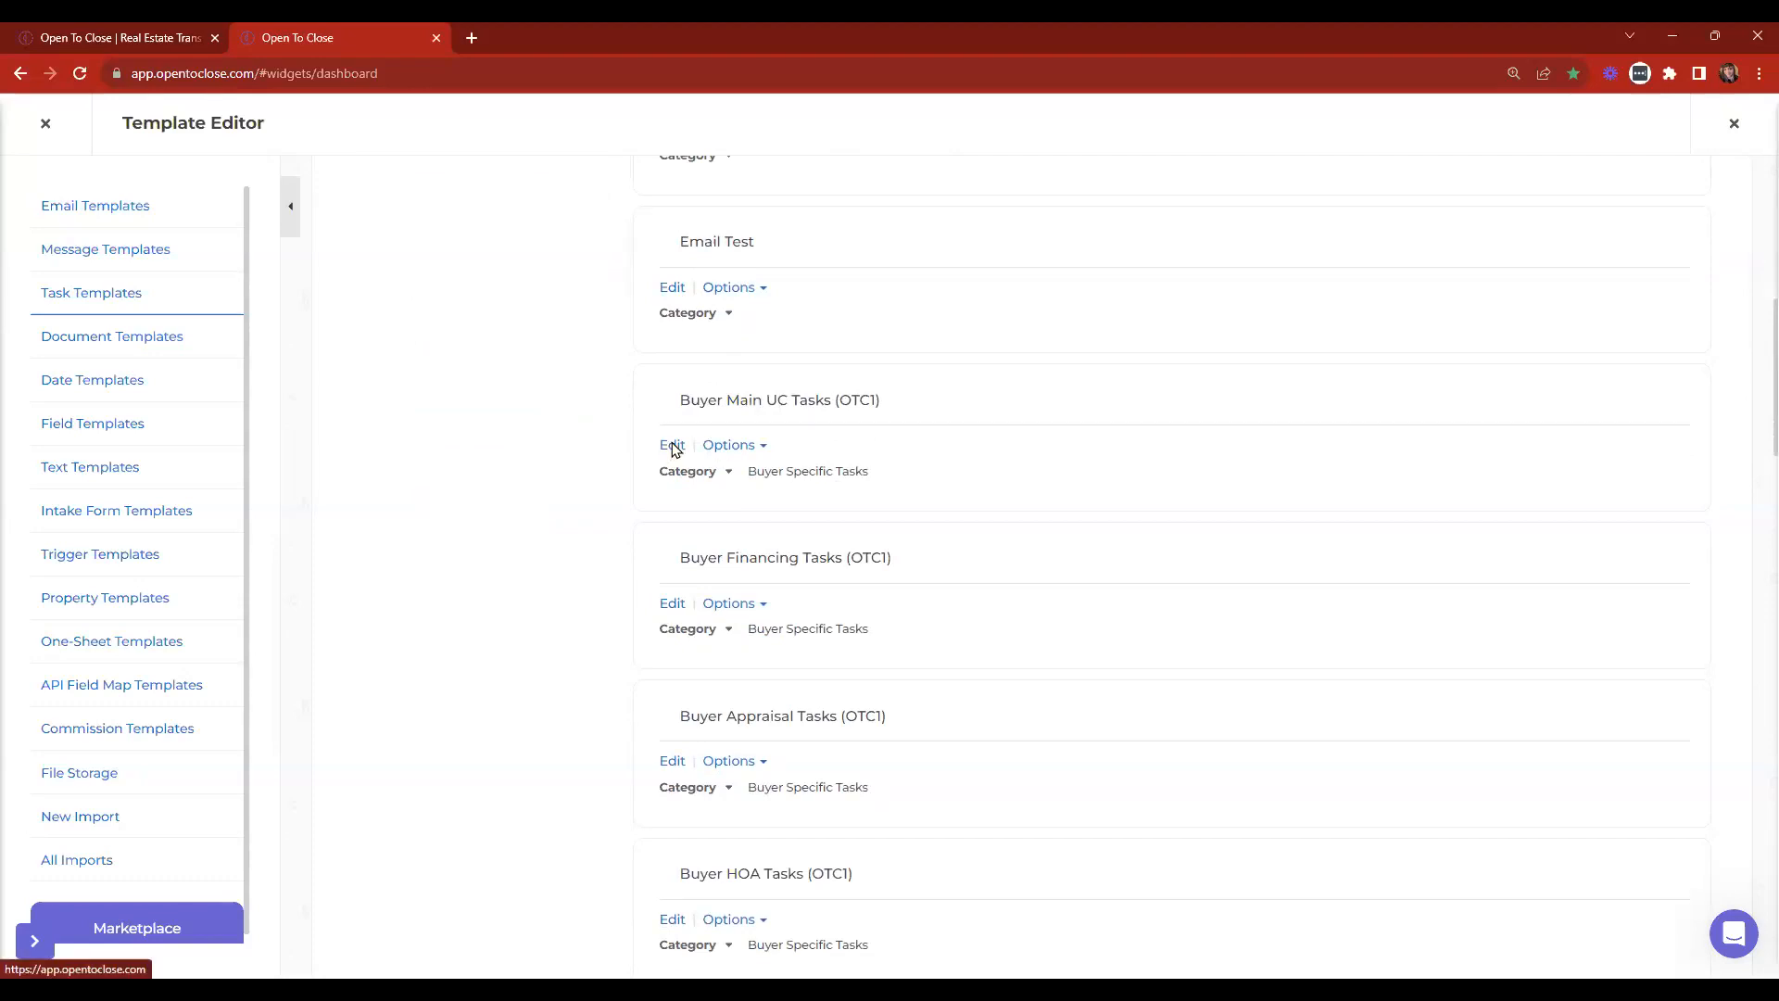
pyautogui.click(672, 447)
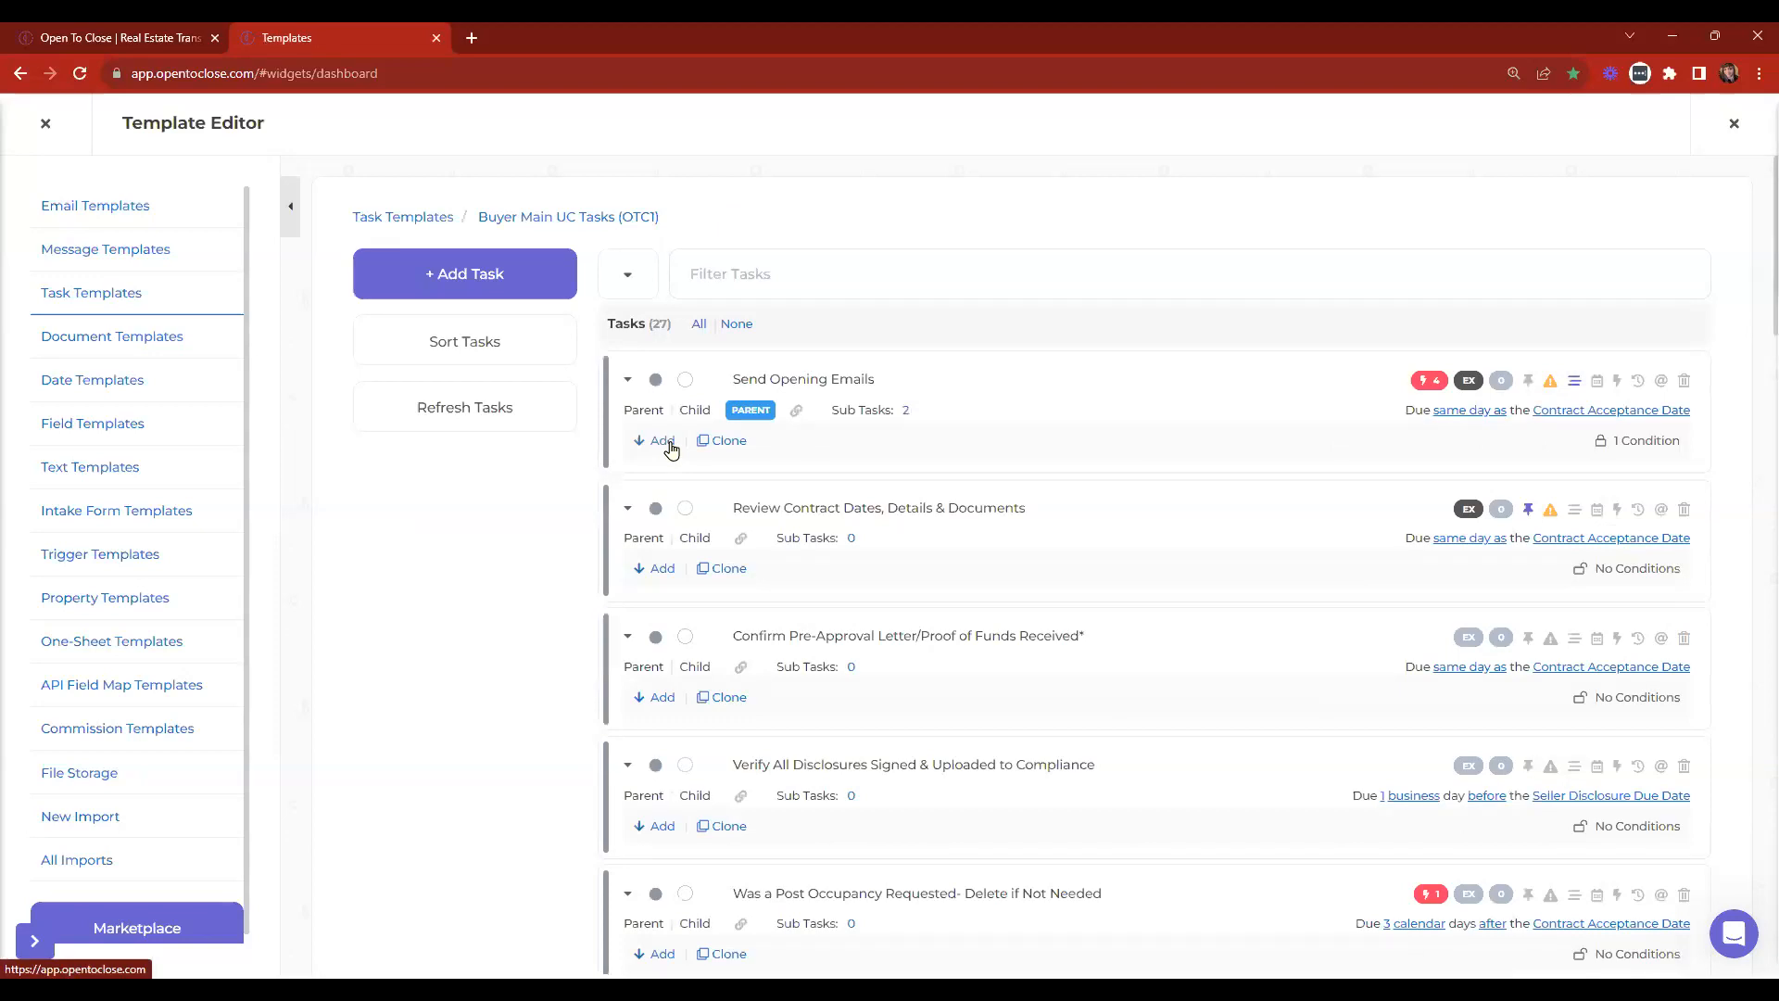
pyautogui.scroll(-5, 791, 544)
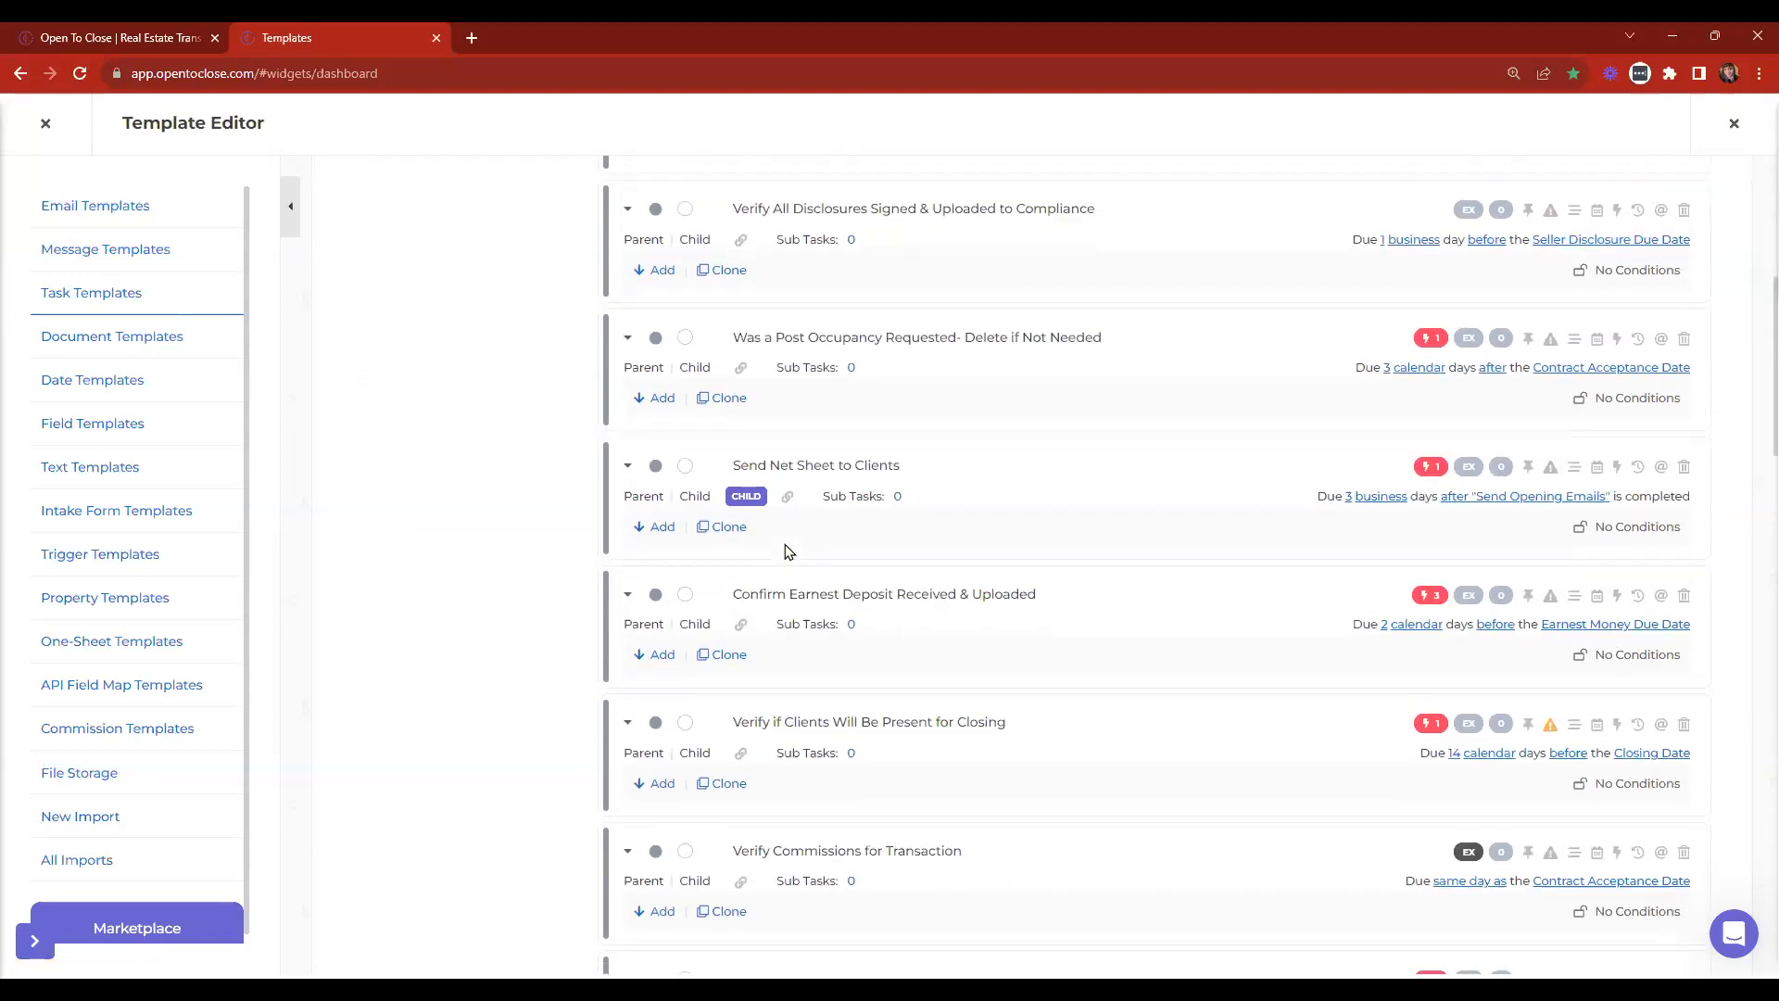
pyautogui.scroll(5, 788, 551)
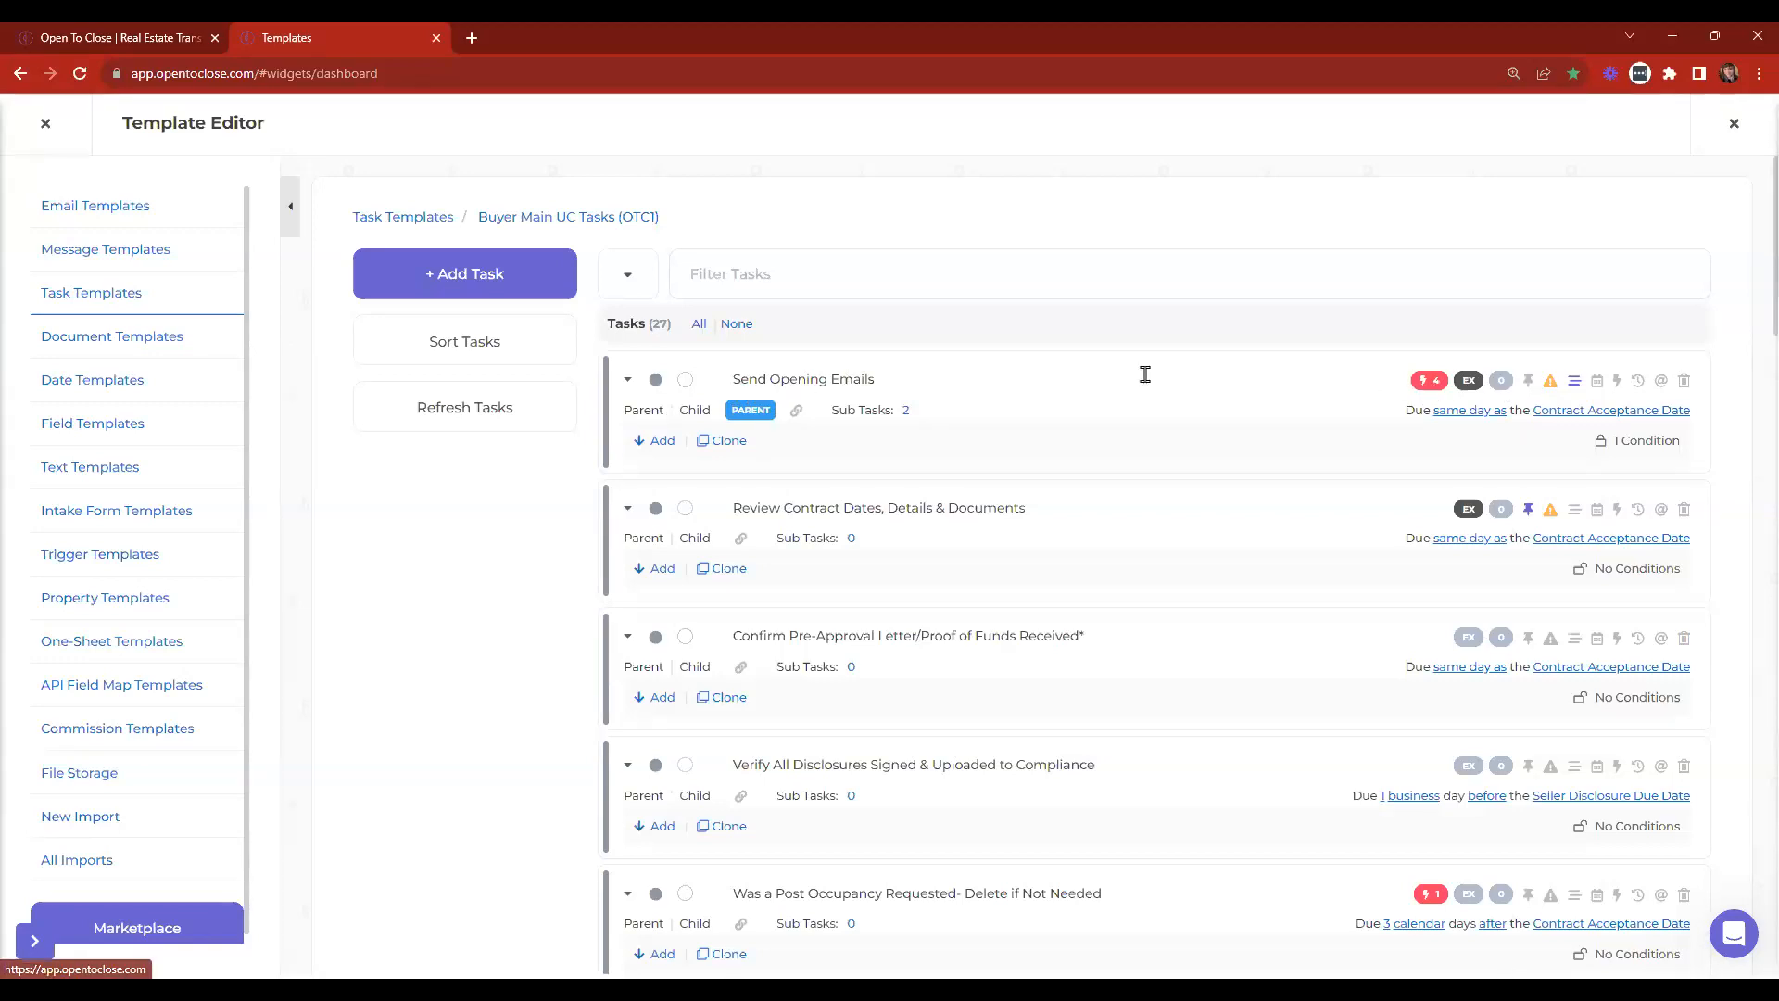
# Open the triggers of the Send Opening Emails task and move the Sample File Review Requirements (OTC1) text trigger to first place.
pyautogui.click(1425, 381)
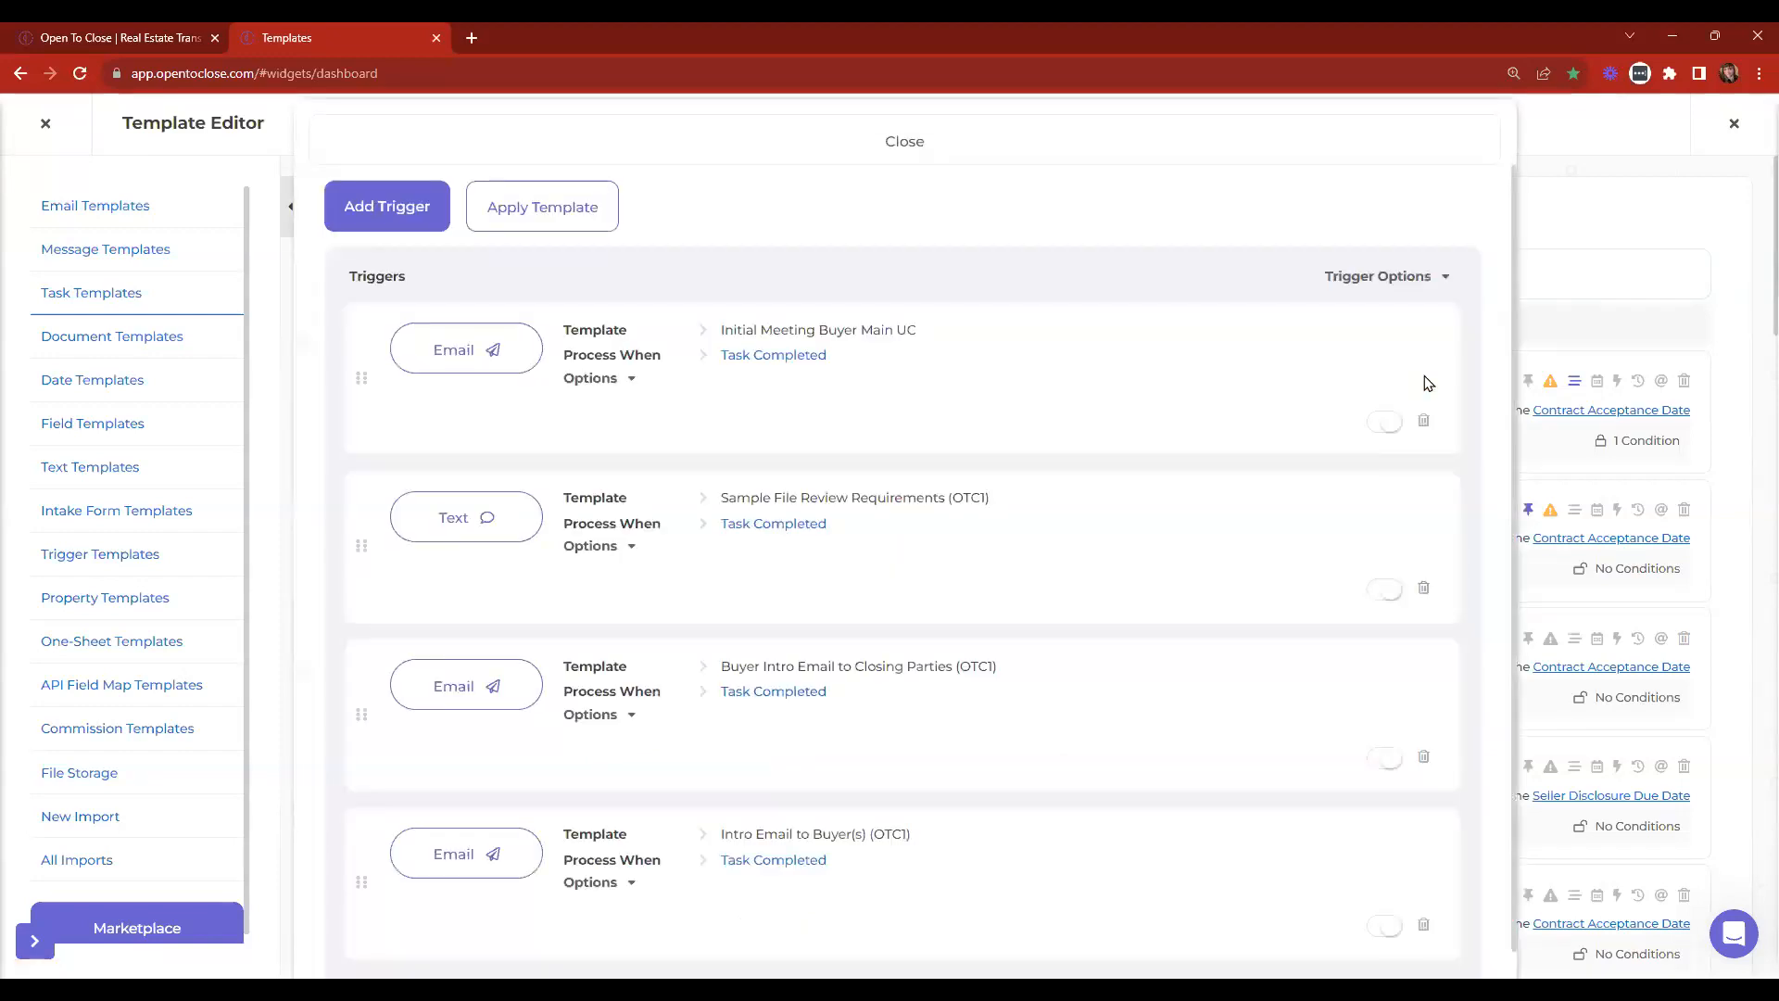
pyautogui.scroll(-1, 1424, 381)
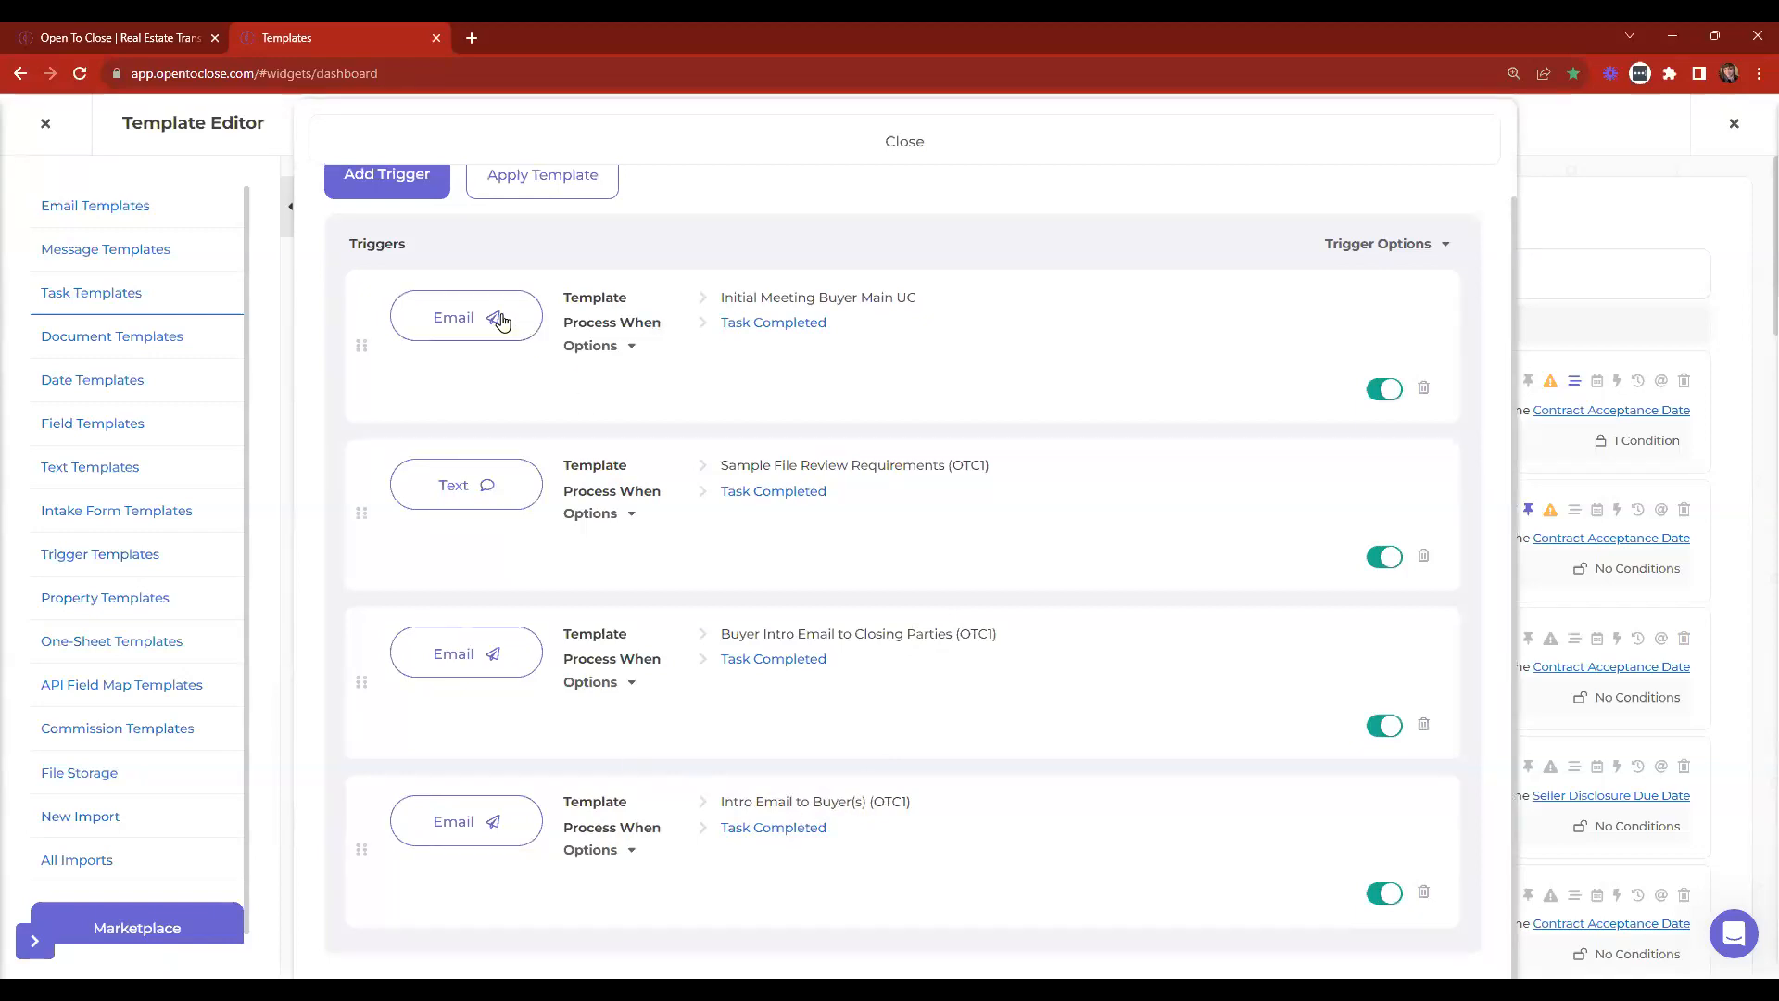
pyautogui.moveTo(362, 509); pyautogui.dragTo(409, 329)
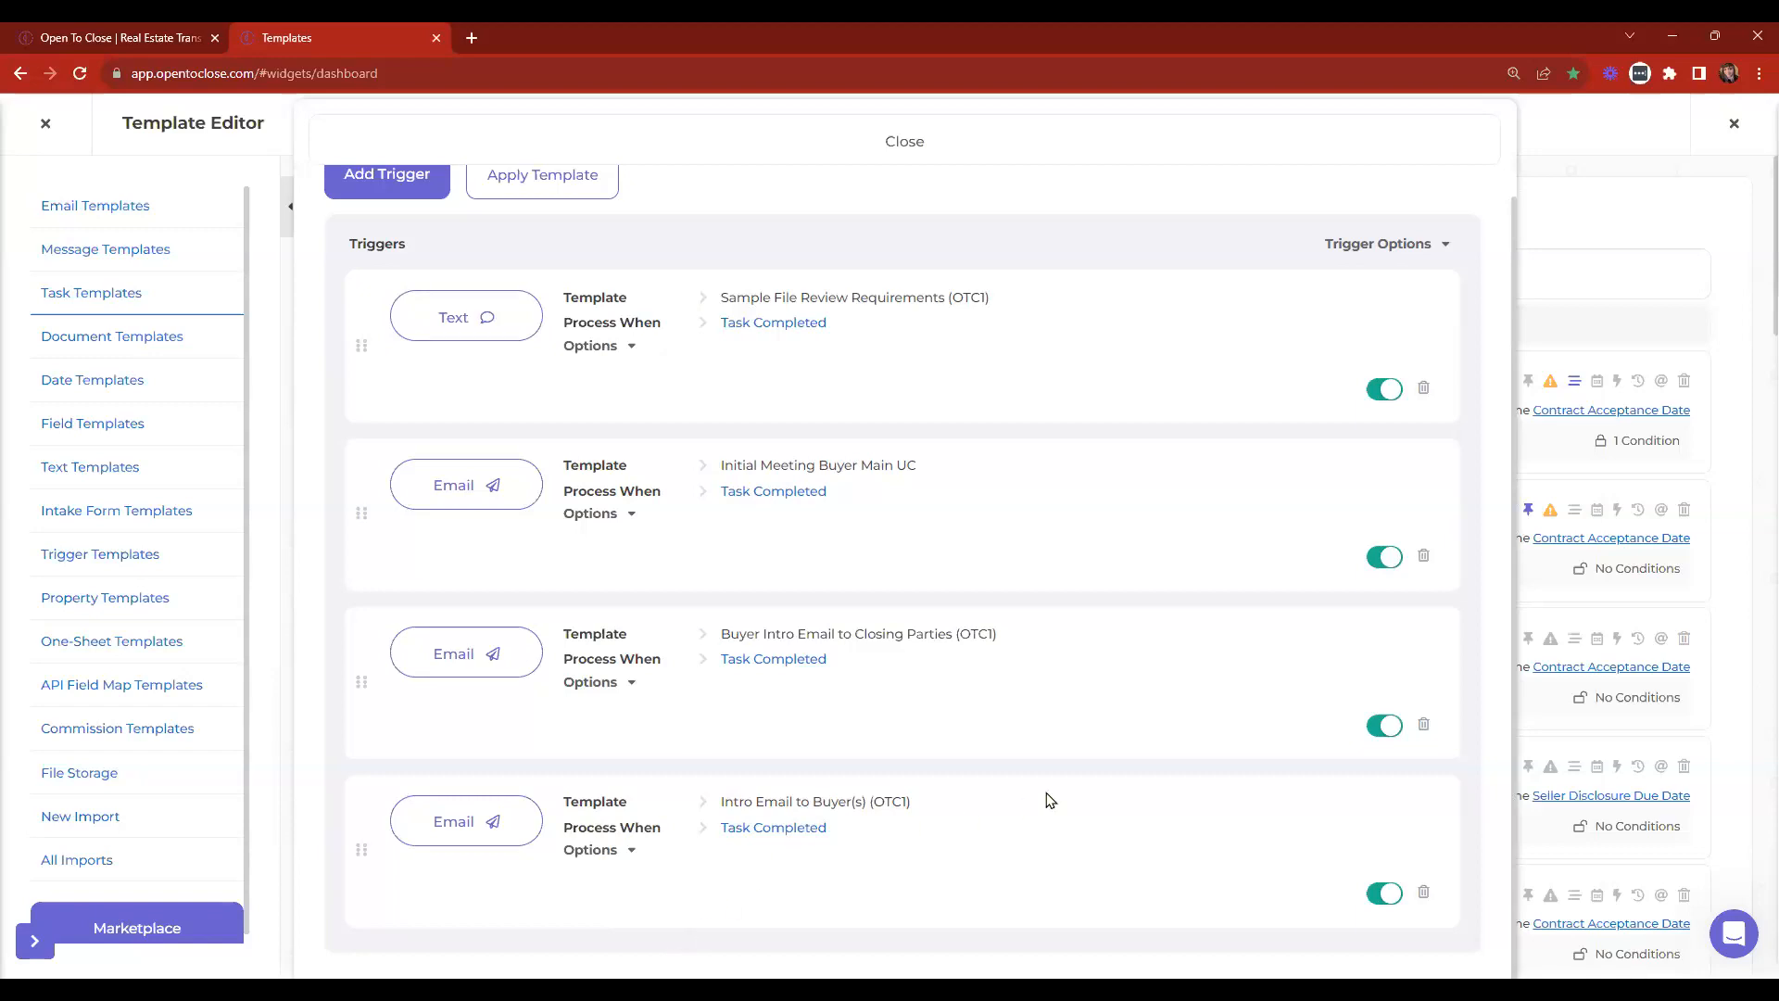
# Expand the options of all triggers and review their queue settings, switching the text trigger's queueing off and back on.
pyautogui.click(1376, 244)
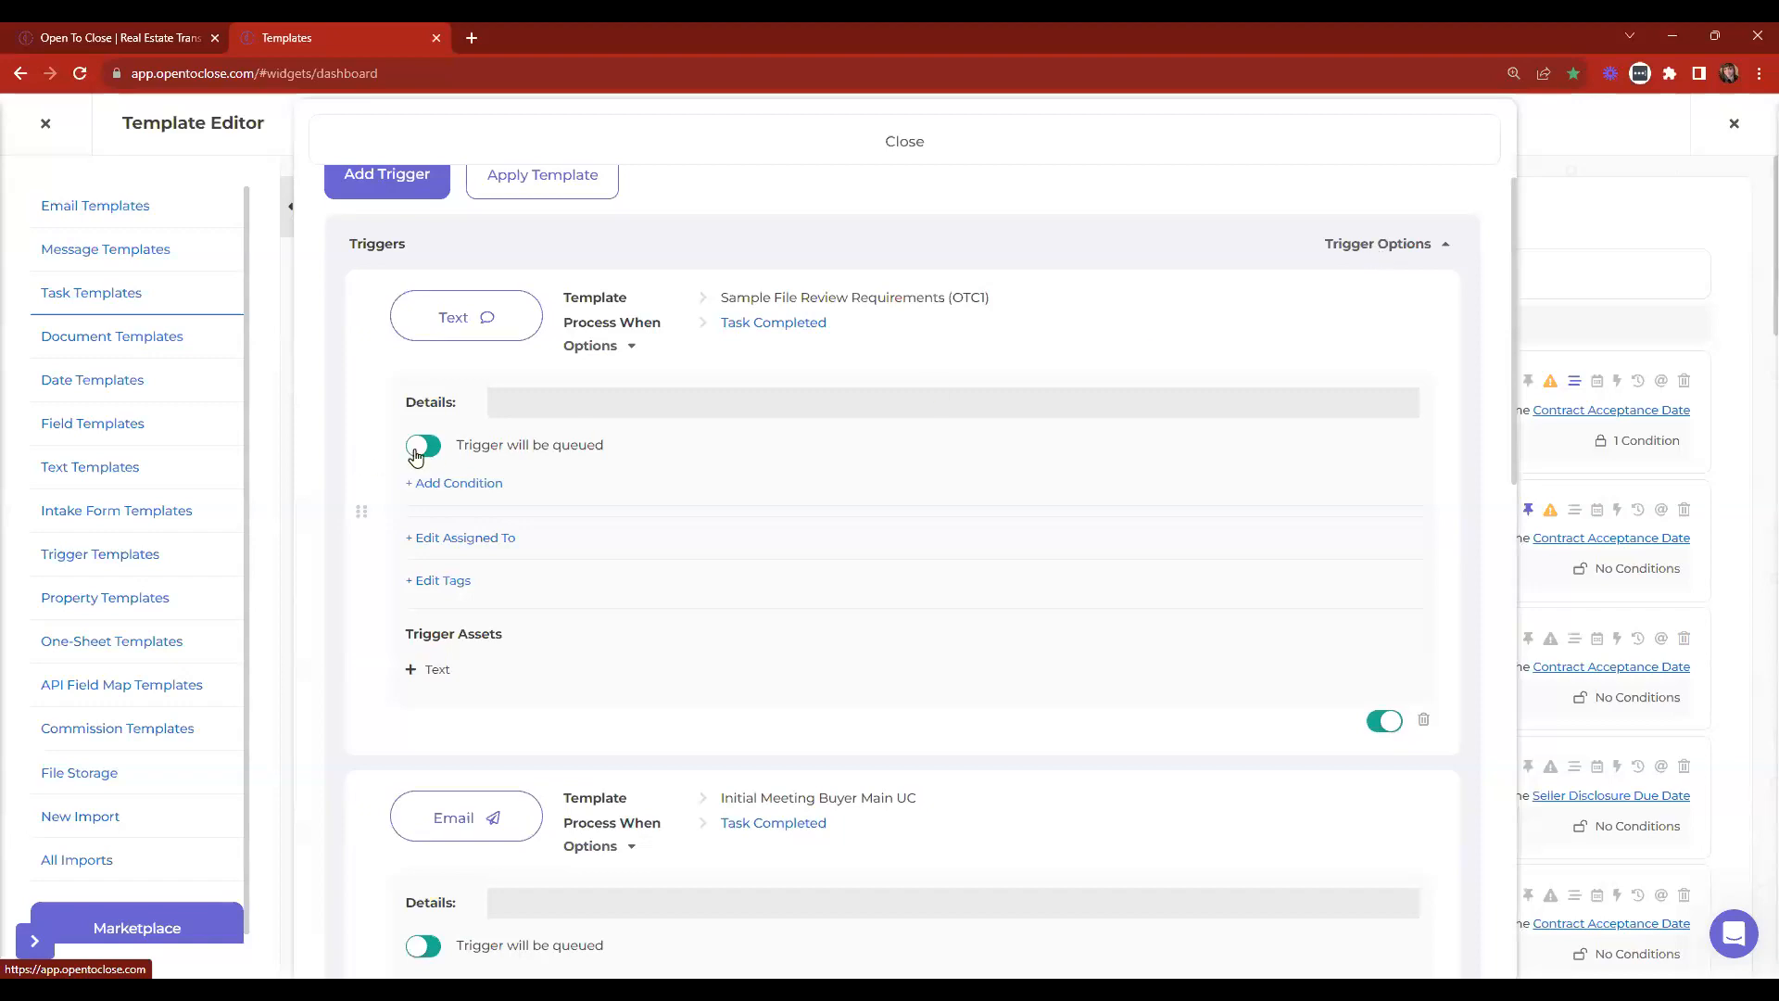
pyautogui.moveTo(455, 446); pyautogui.dragTo(601, 446)
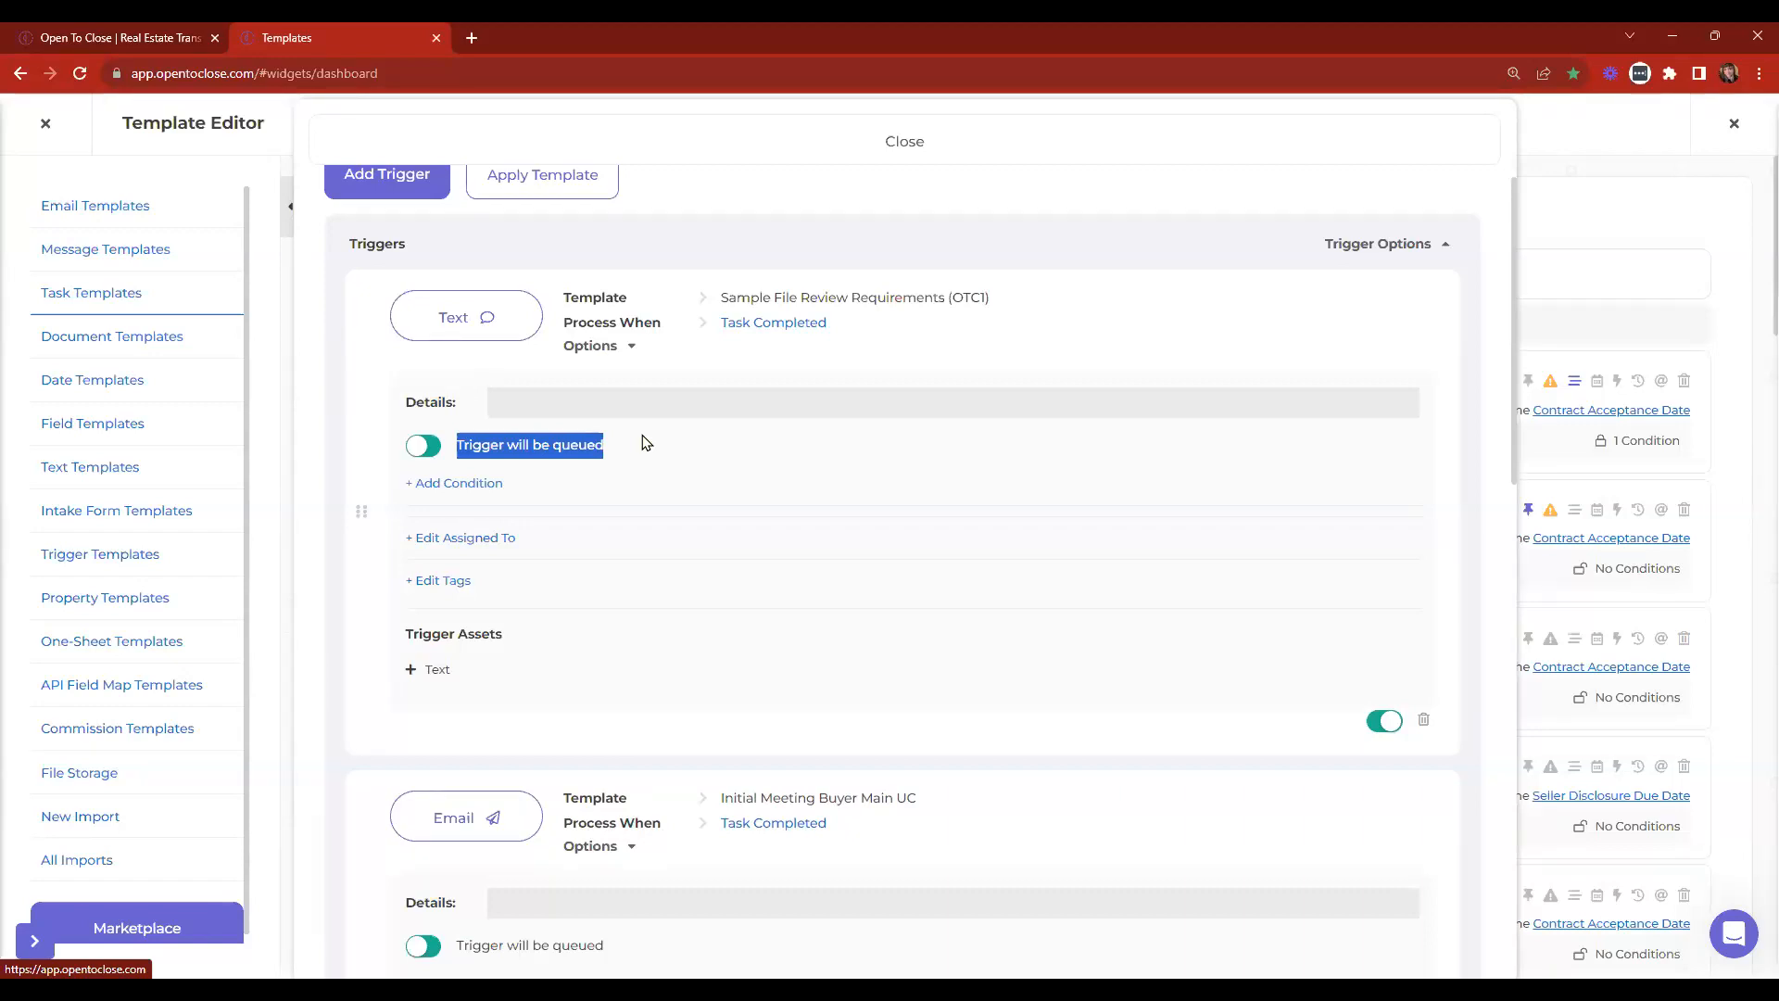
pyautogui.click(426, 449)
pyautogui.click(425, 448)
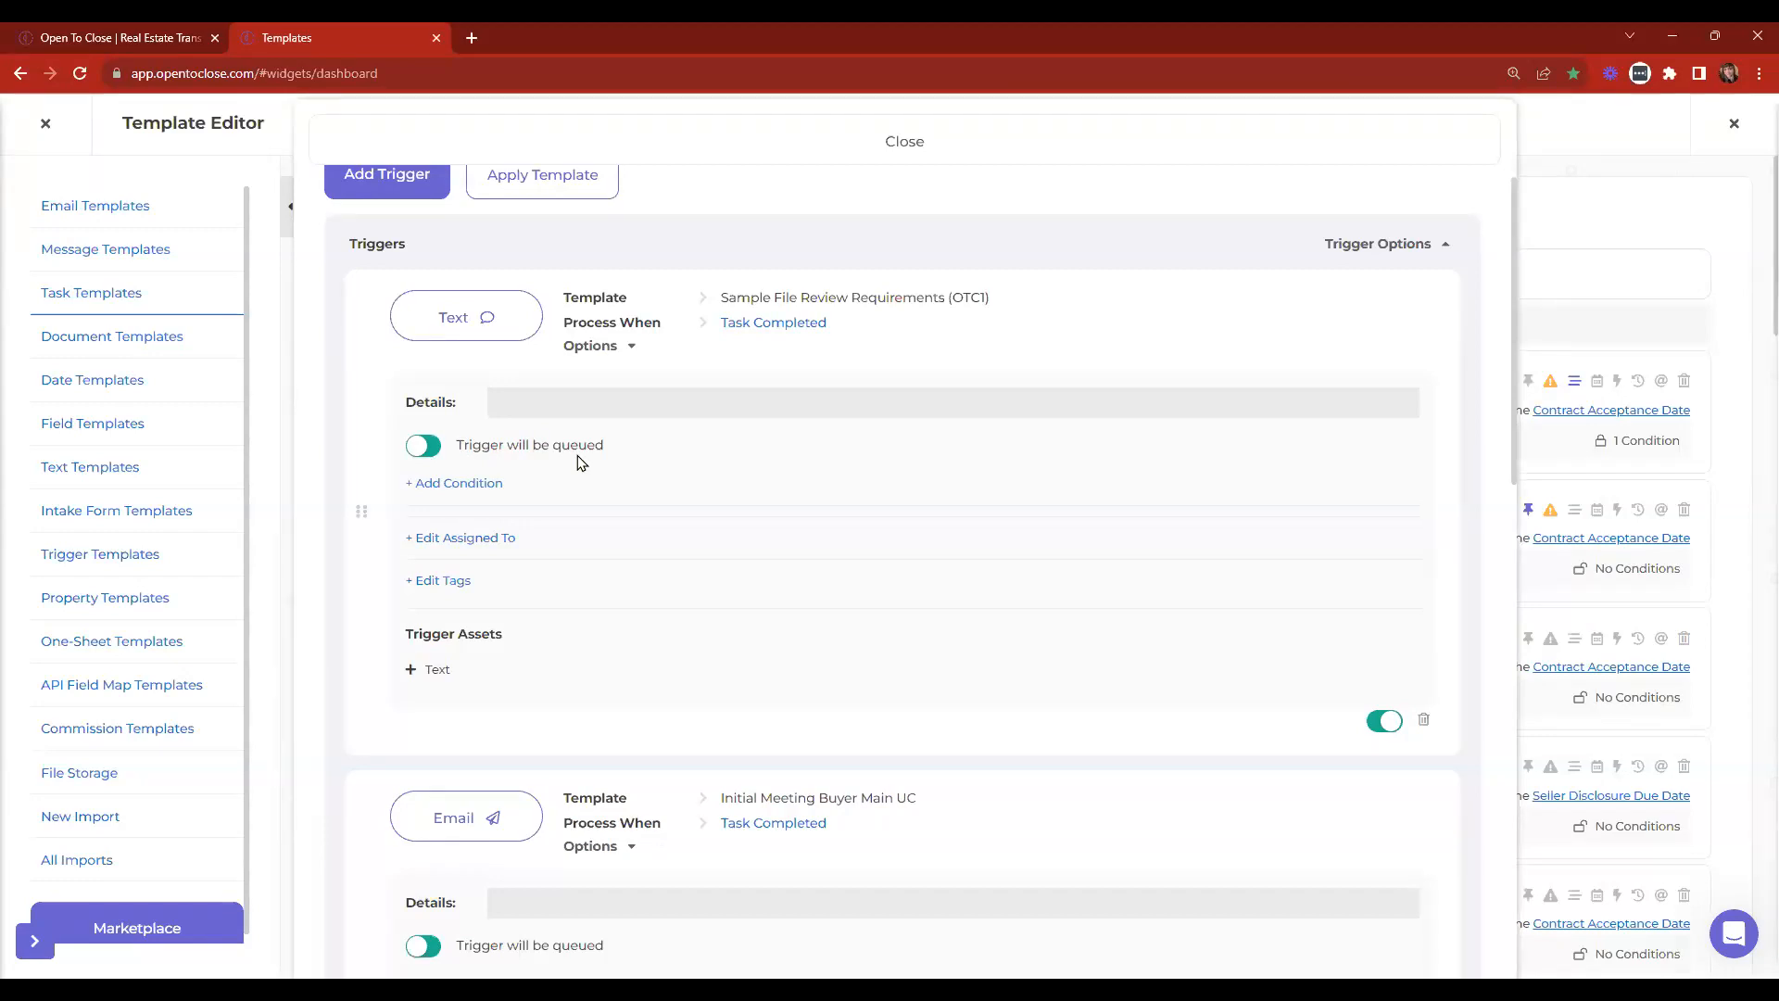
pyautogui.scroll(-10, 614, 431)
pyautogui.scroll(-3, 614, 438)
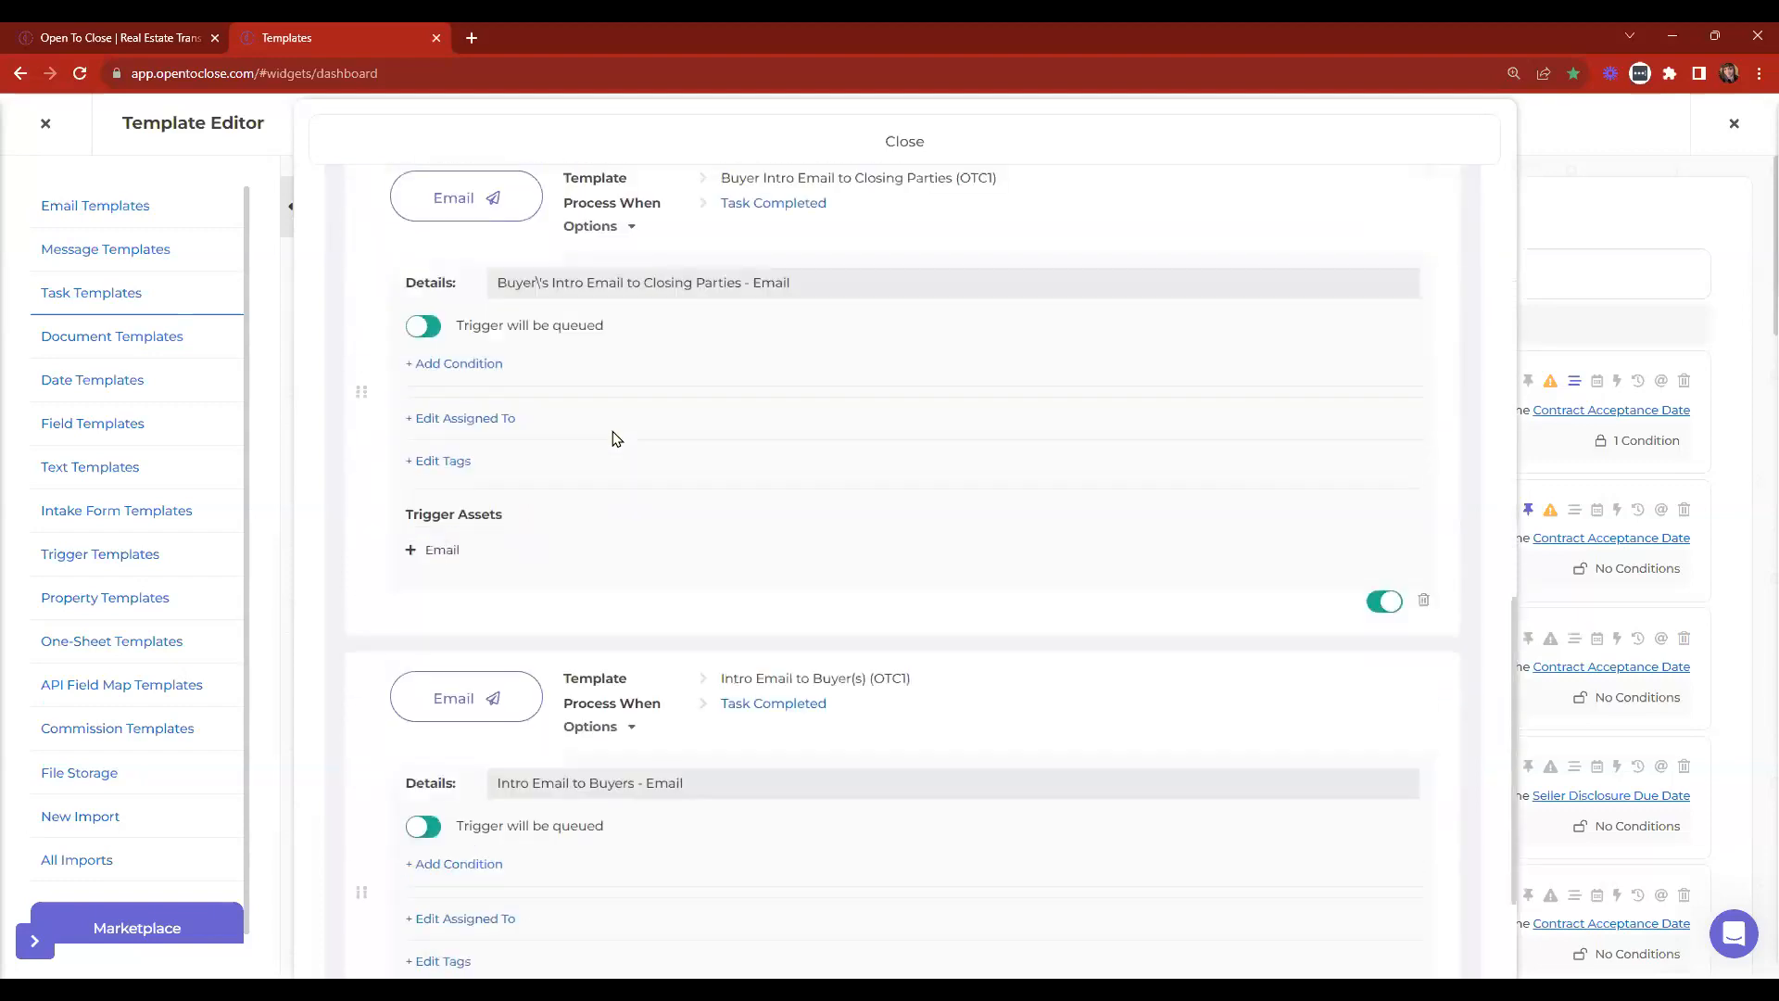
# Try automatic sending for the Intro Email to Buyer(s) and Sample File Review Requirements triggers, restore their queueing, and close the trigger list.
pyautogui.click(773, 656)
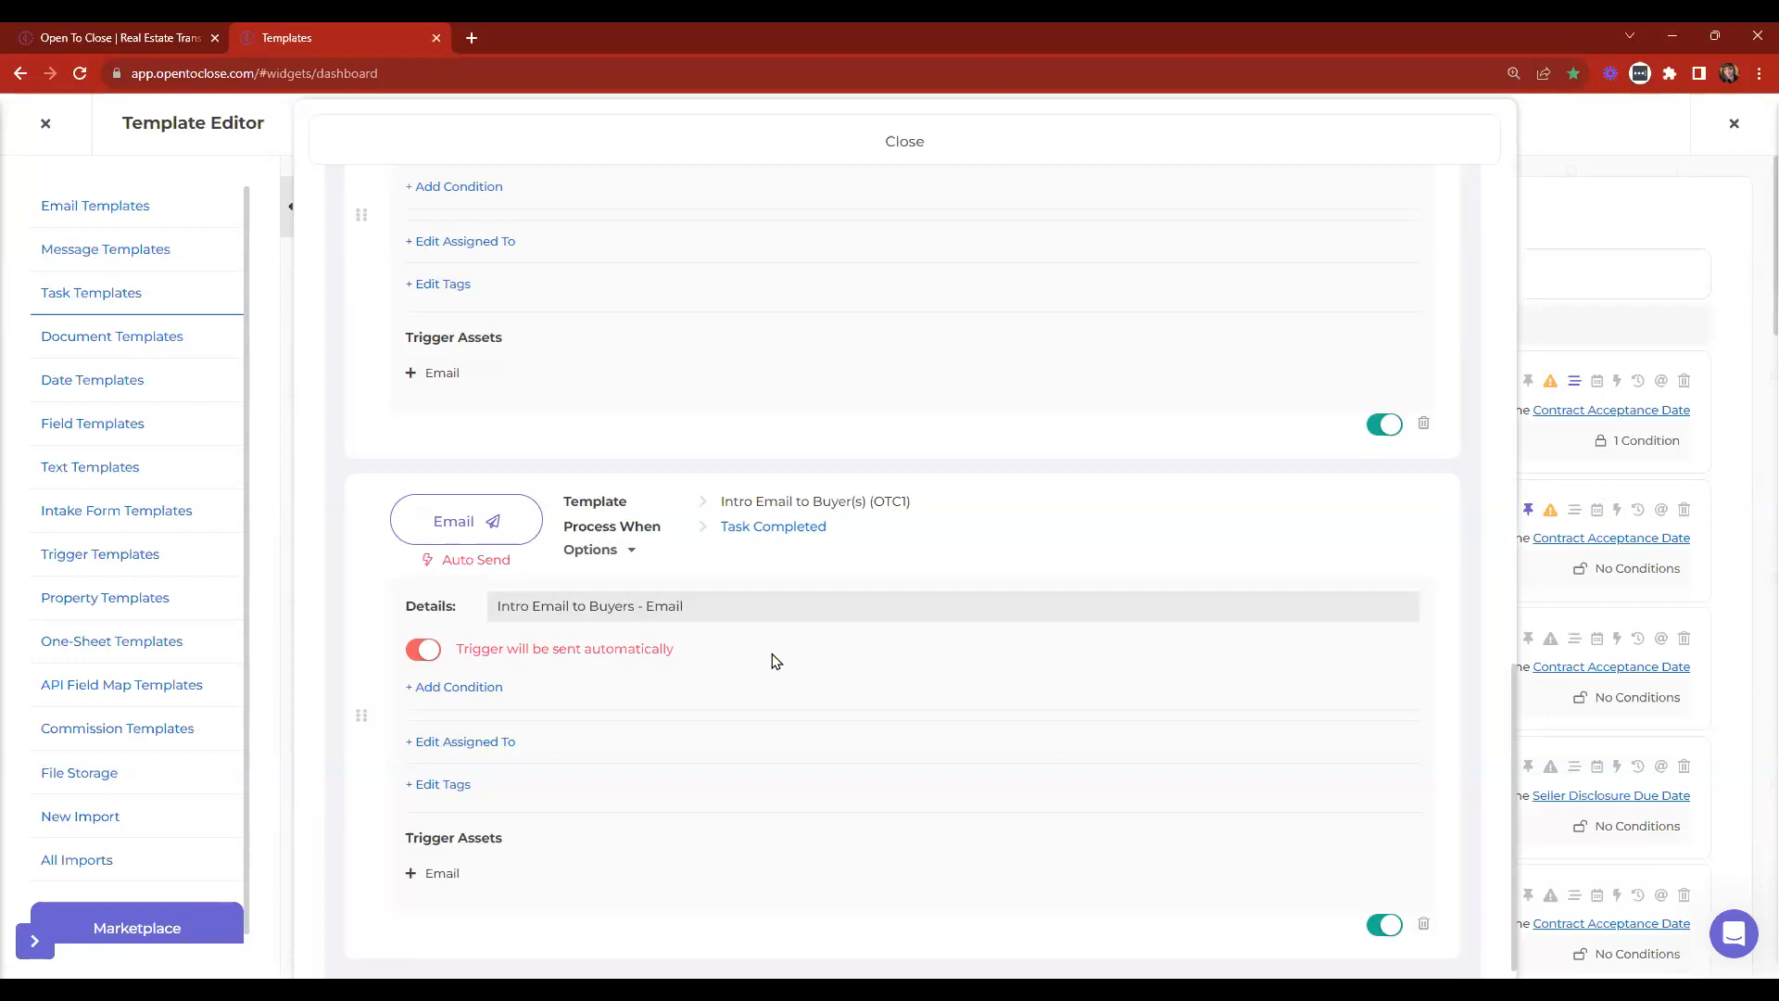
pyautogui.click(424, 649)
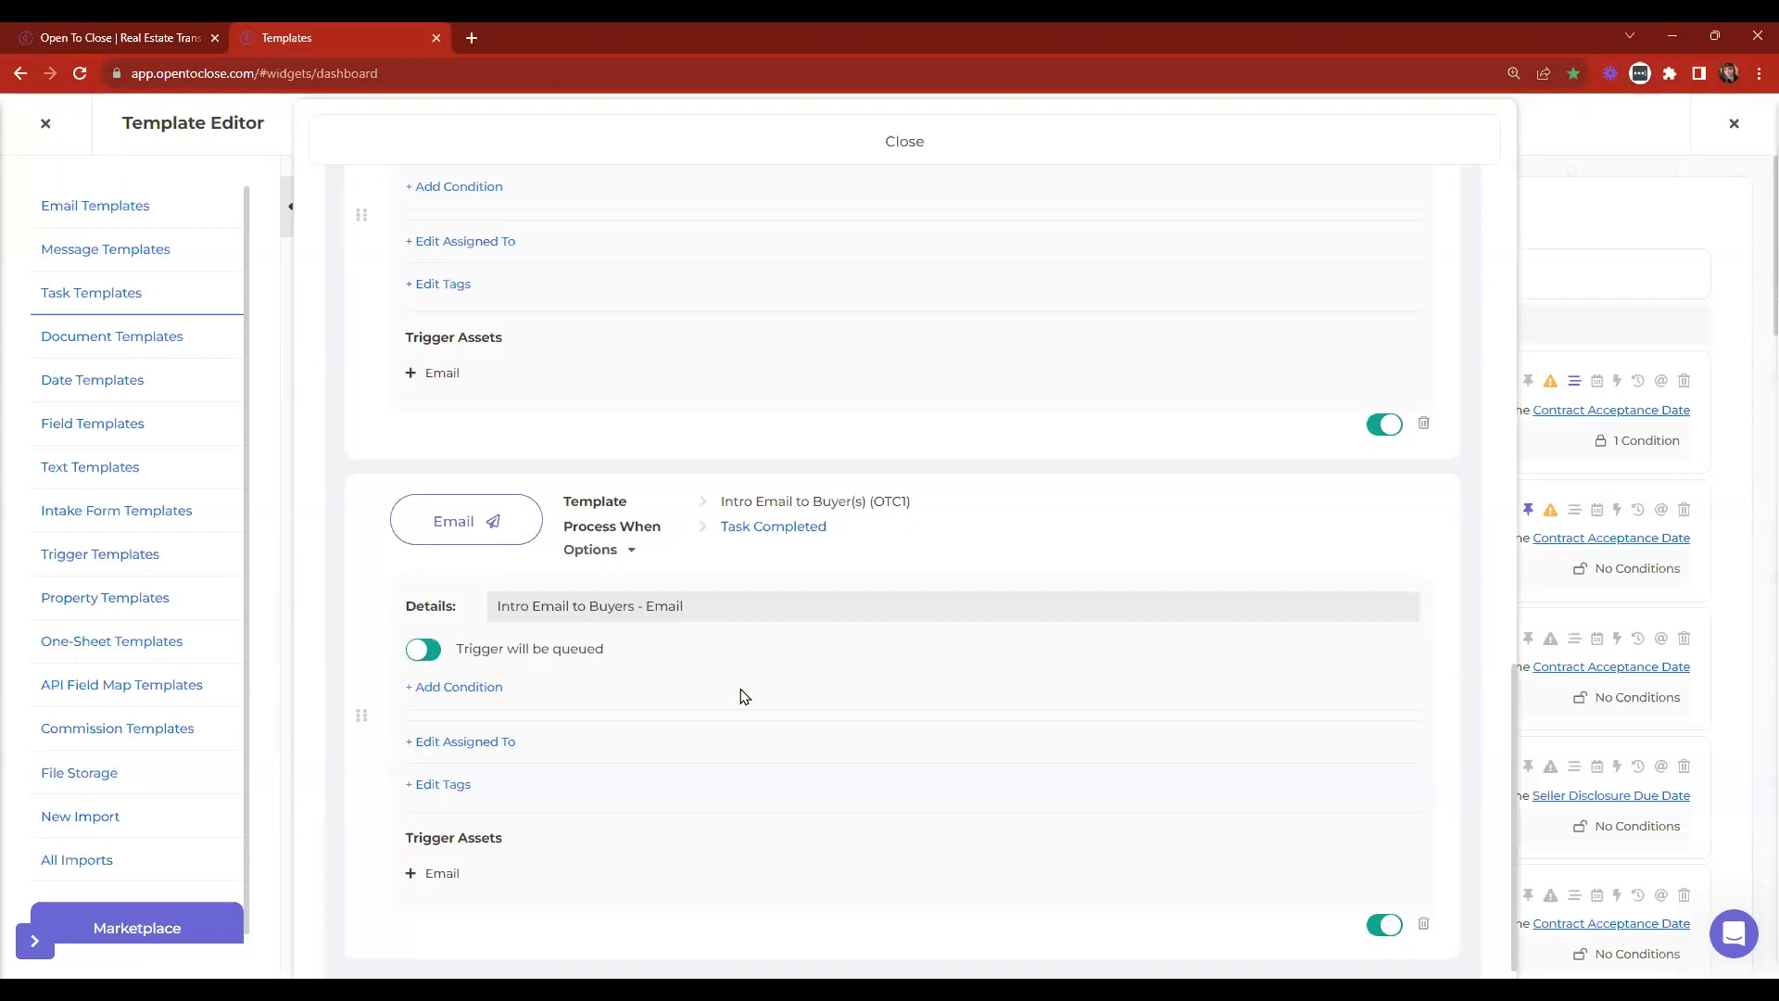
pyautogui.scroll(15, 825, 689)
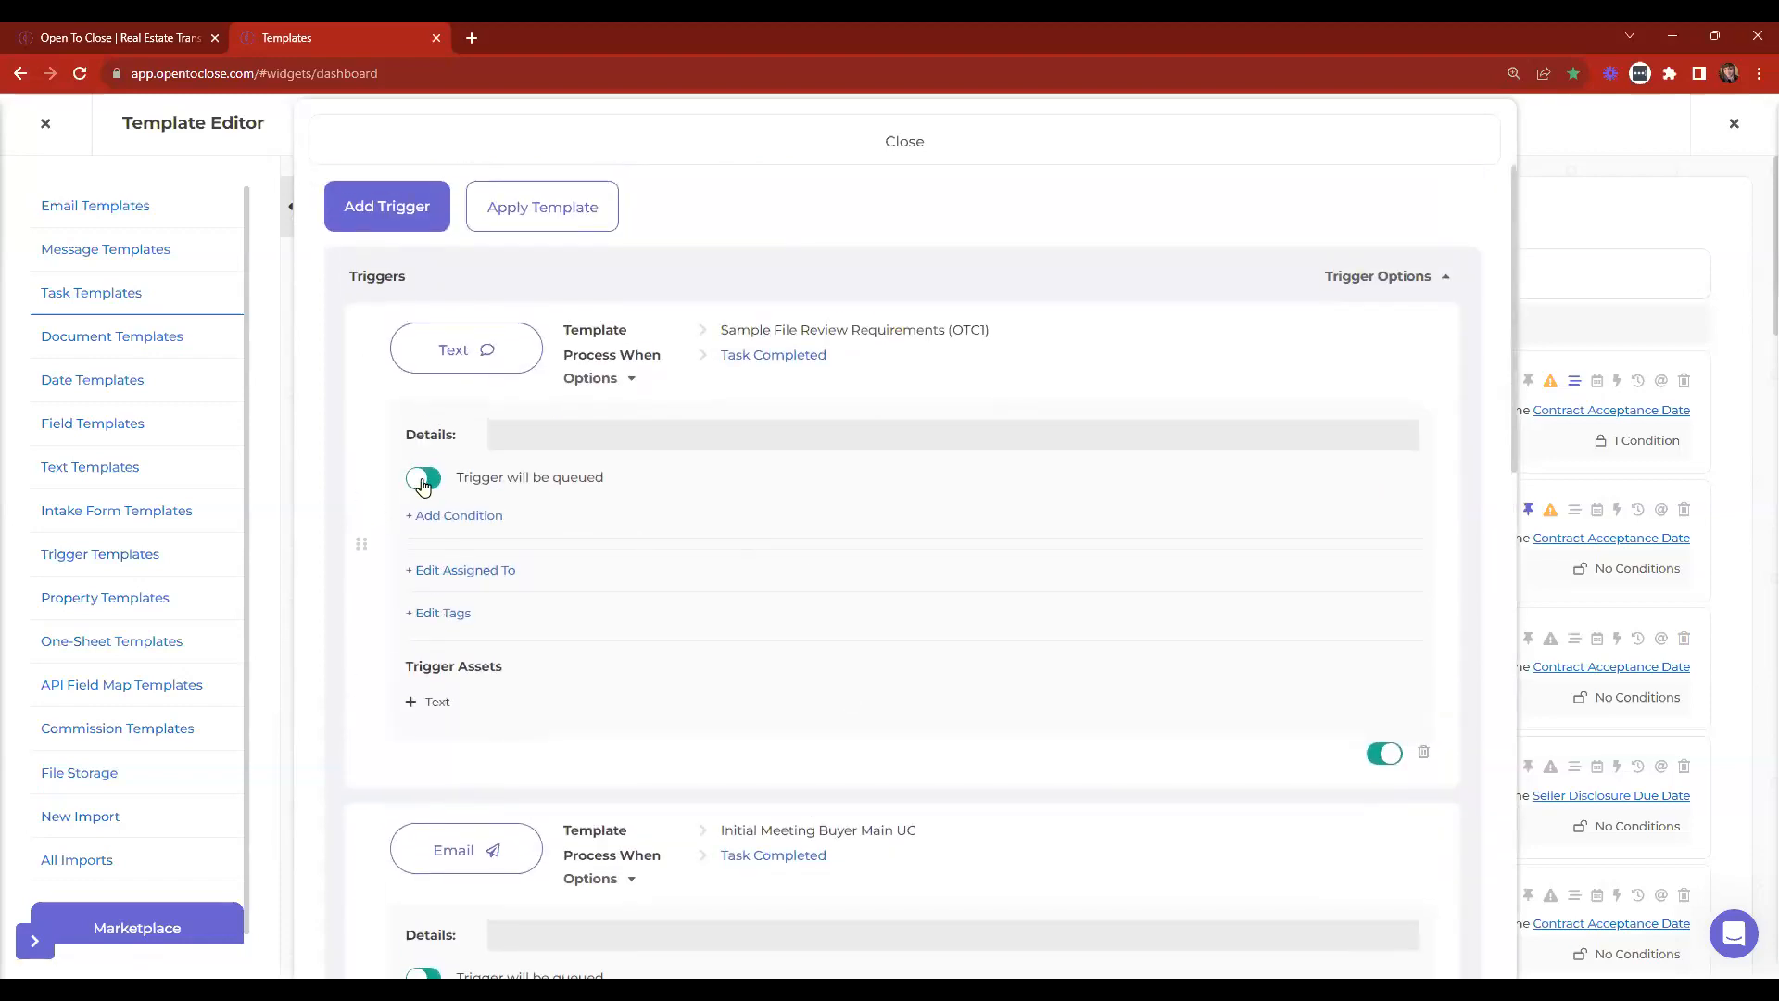
pyautogui.click(423, 477)
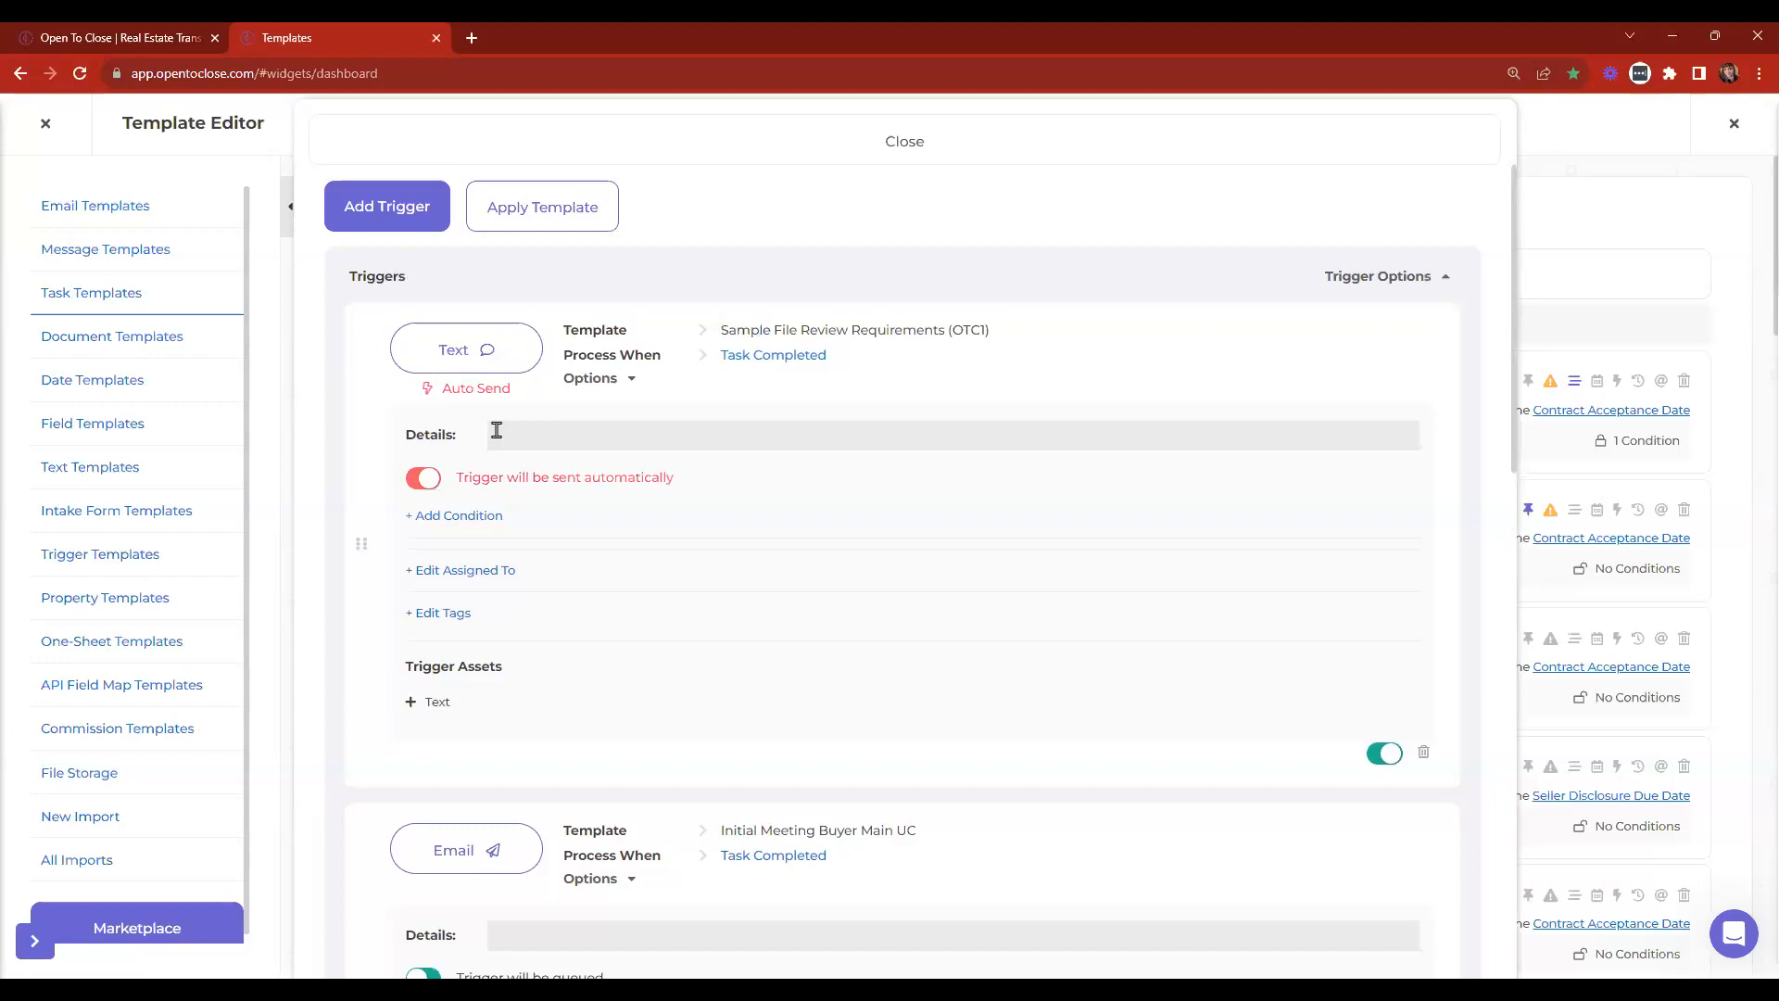
pyautogui.click(423, 477)
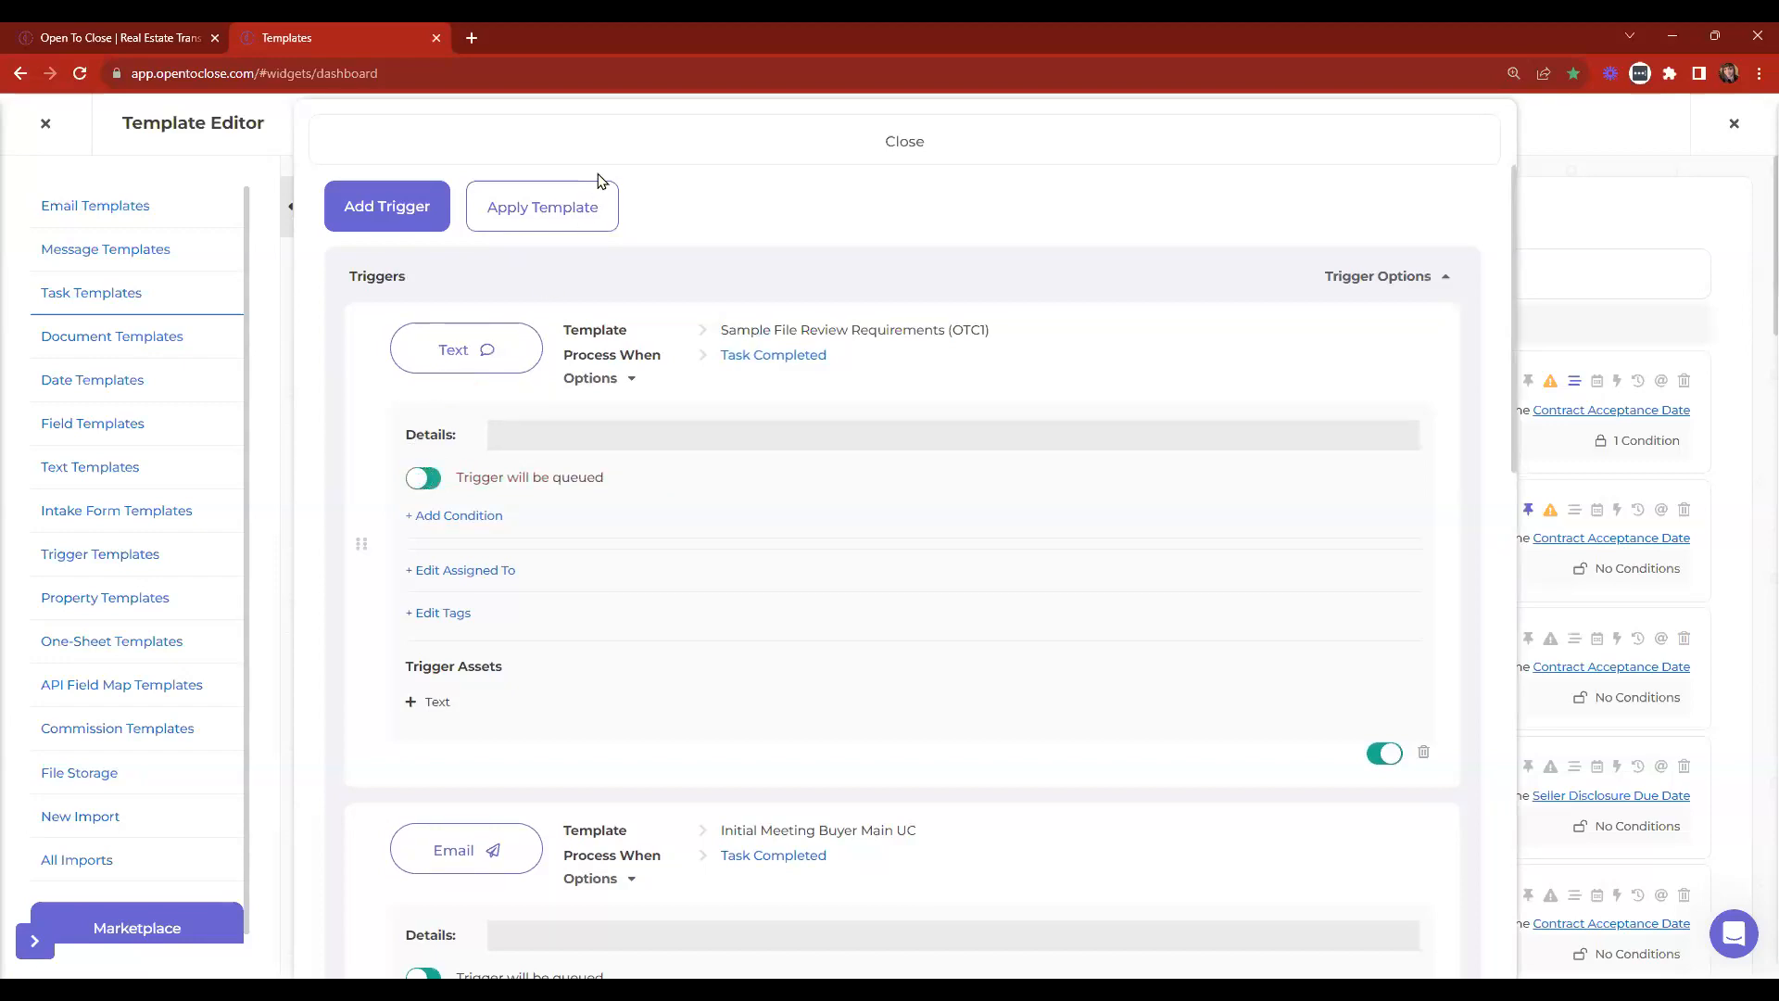
pyautogui.click(595, 151)
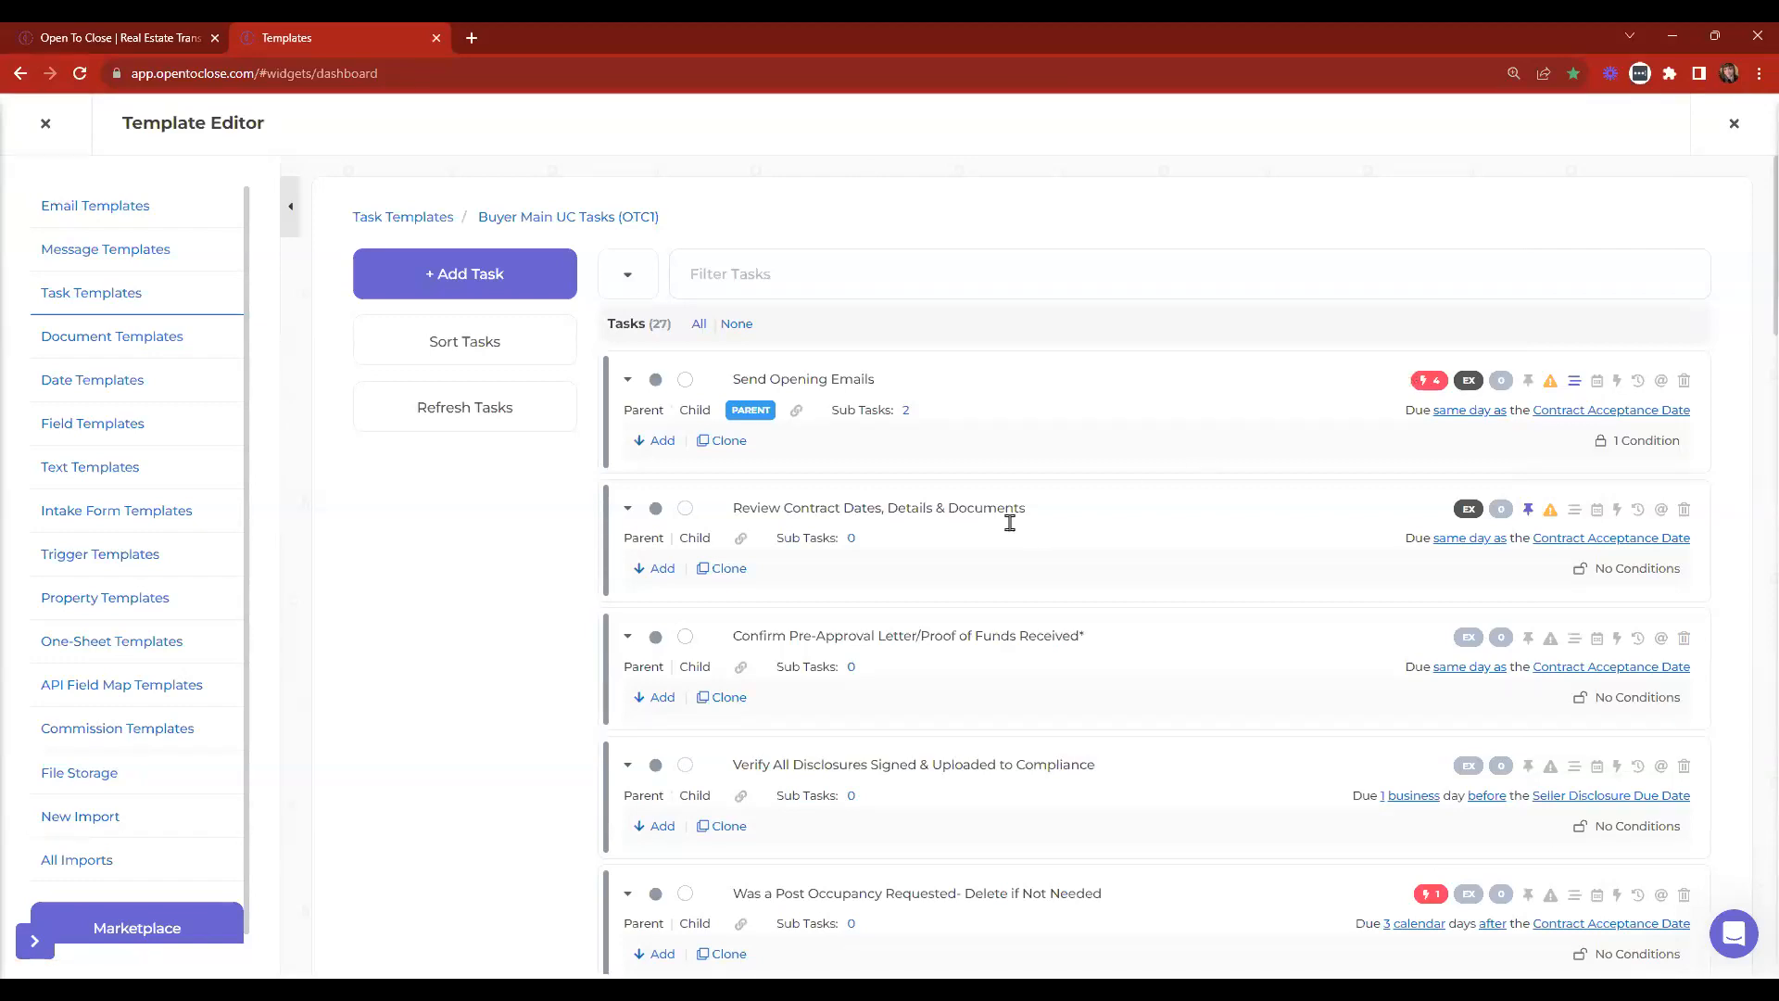
# Open the trigger templates, view the Articles & Updates category, and look through the templates of all categories.
pyautogui.click(91, 562)
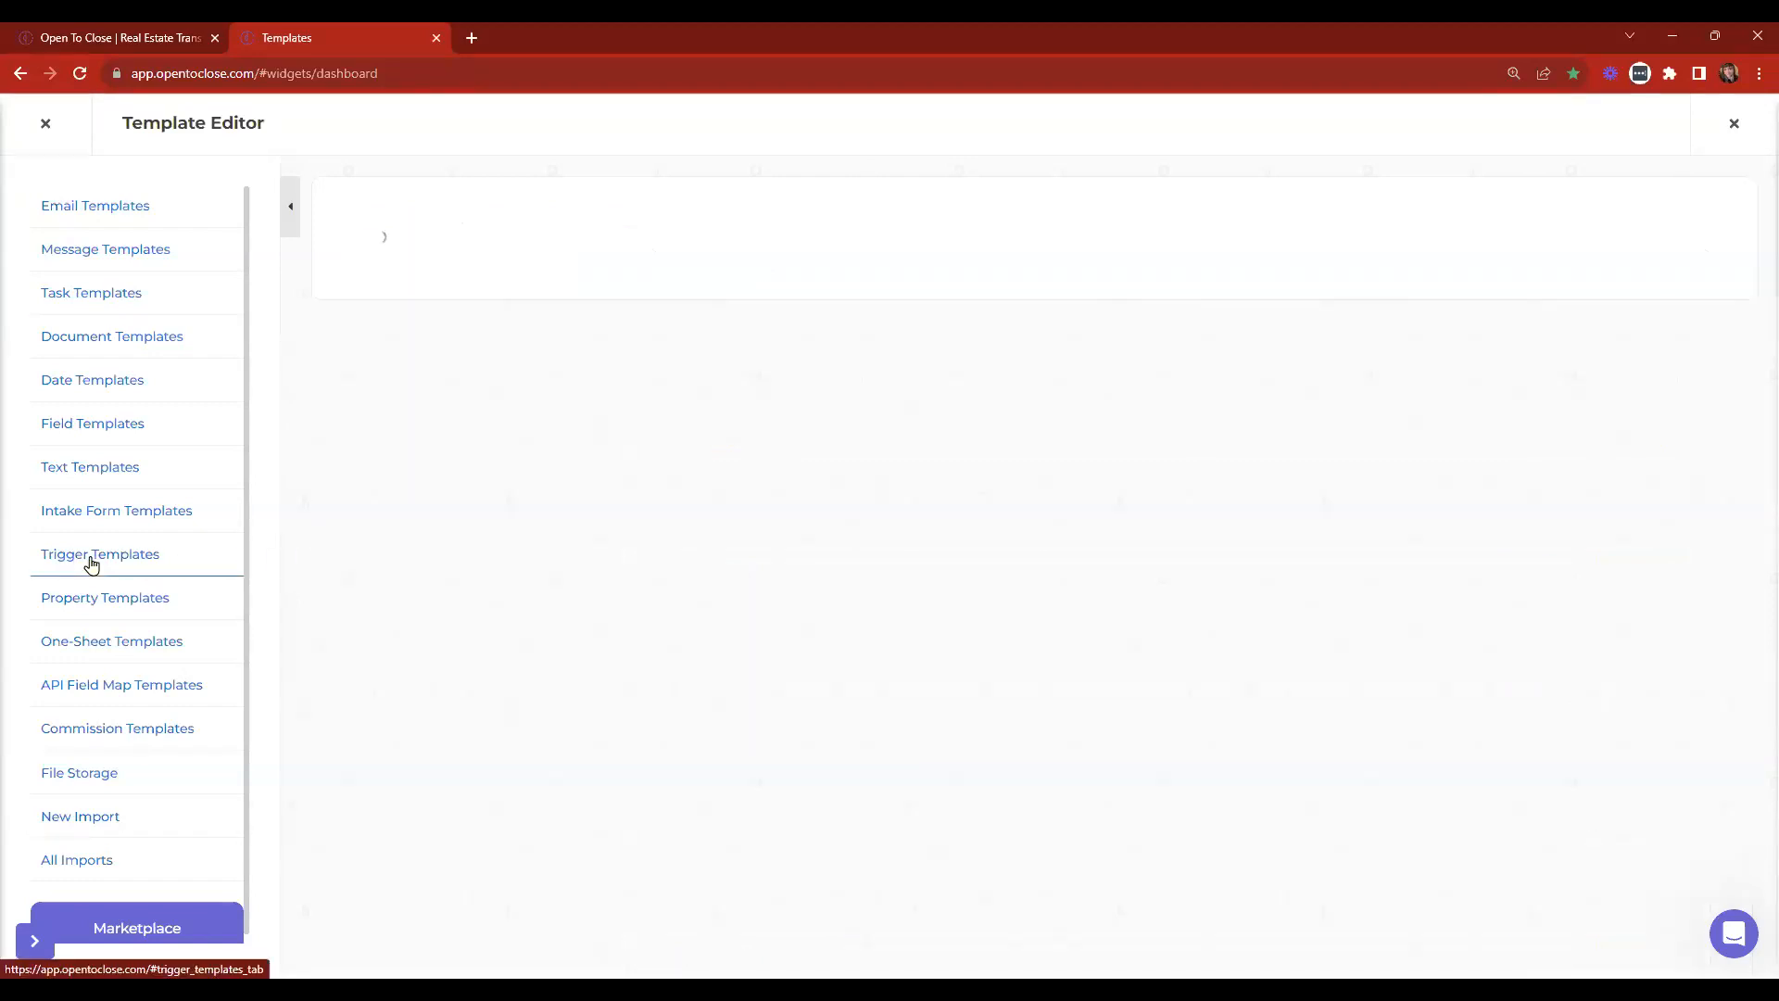
pyautogui.click(516, 272)
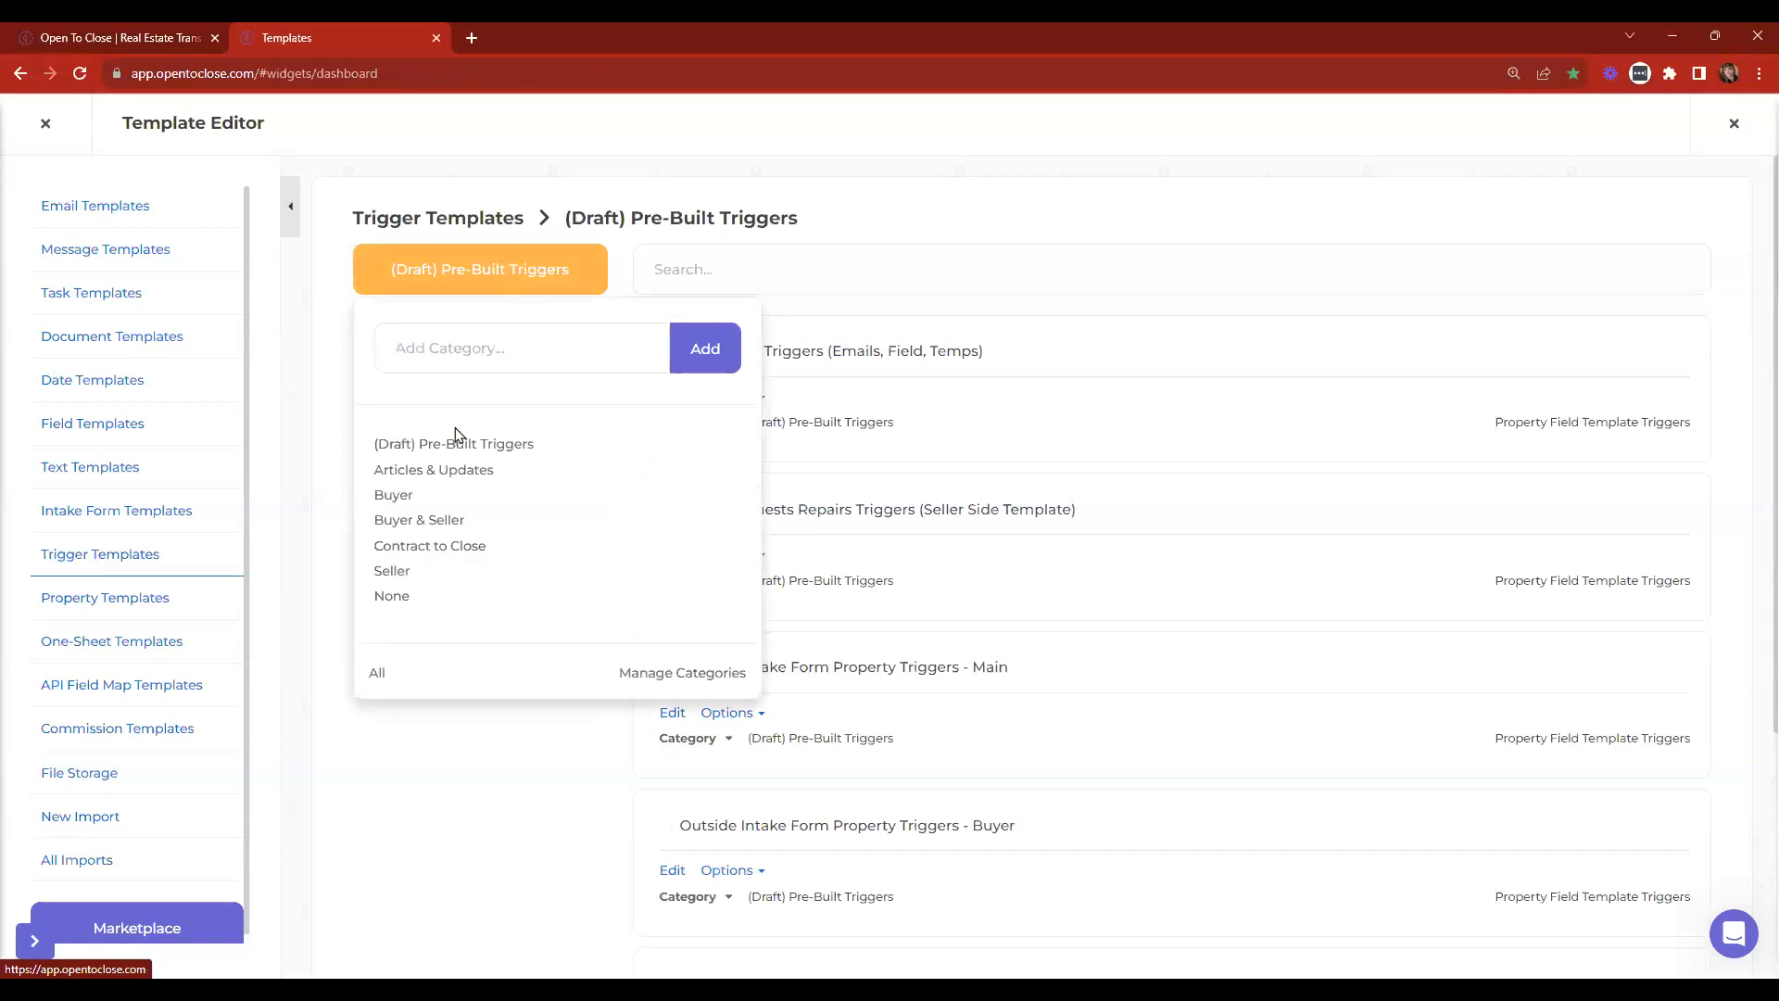
pyautogui.click(439, 474)
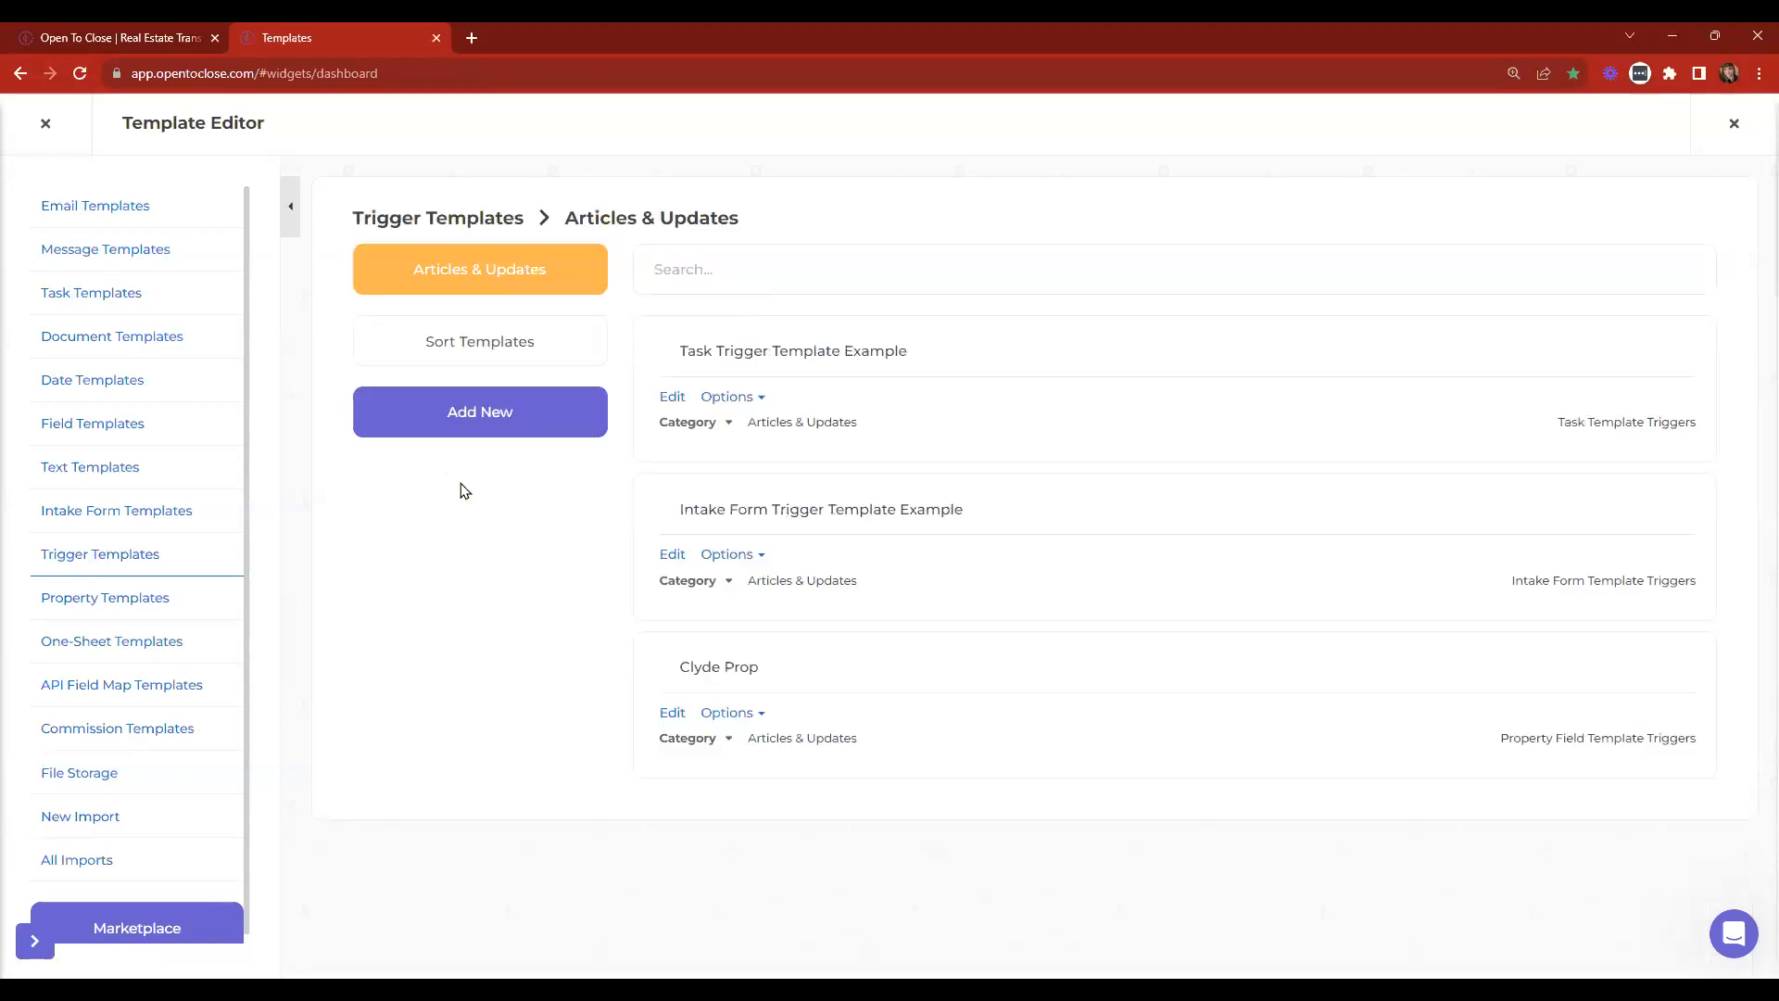
pyautogui.click(469, 269)
pyautogui.click(377, 673)
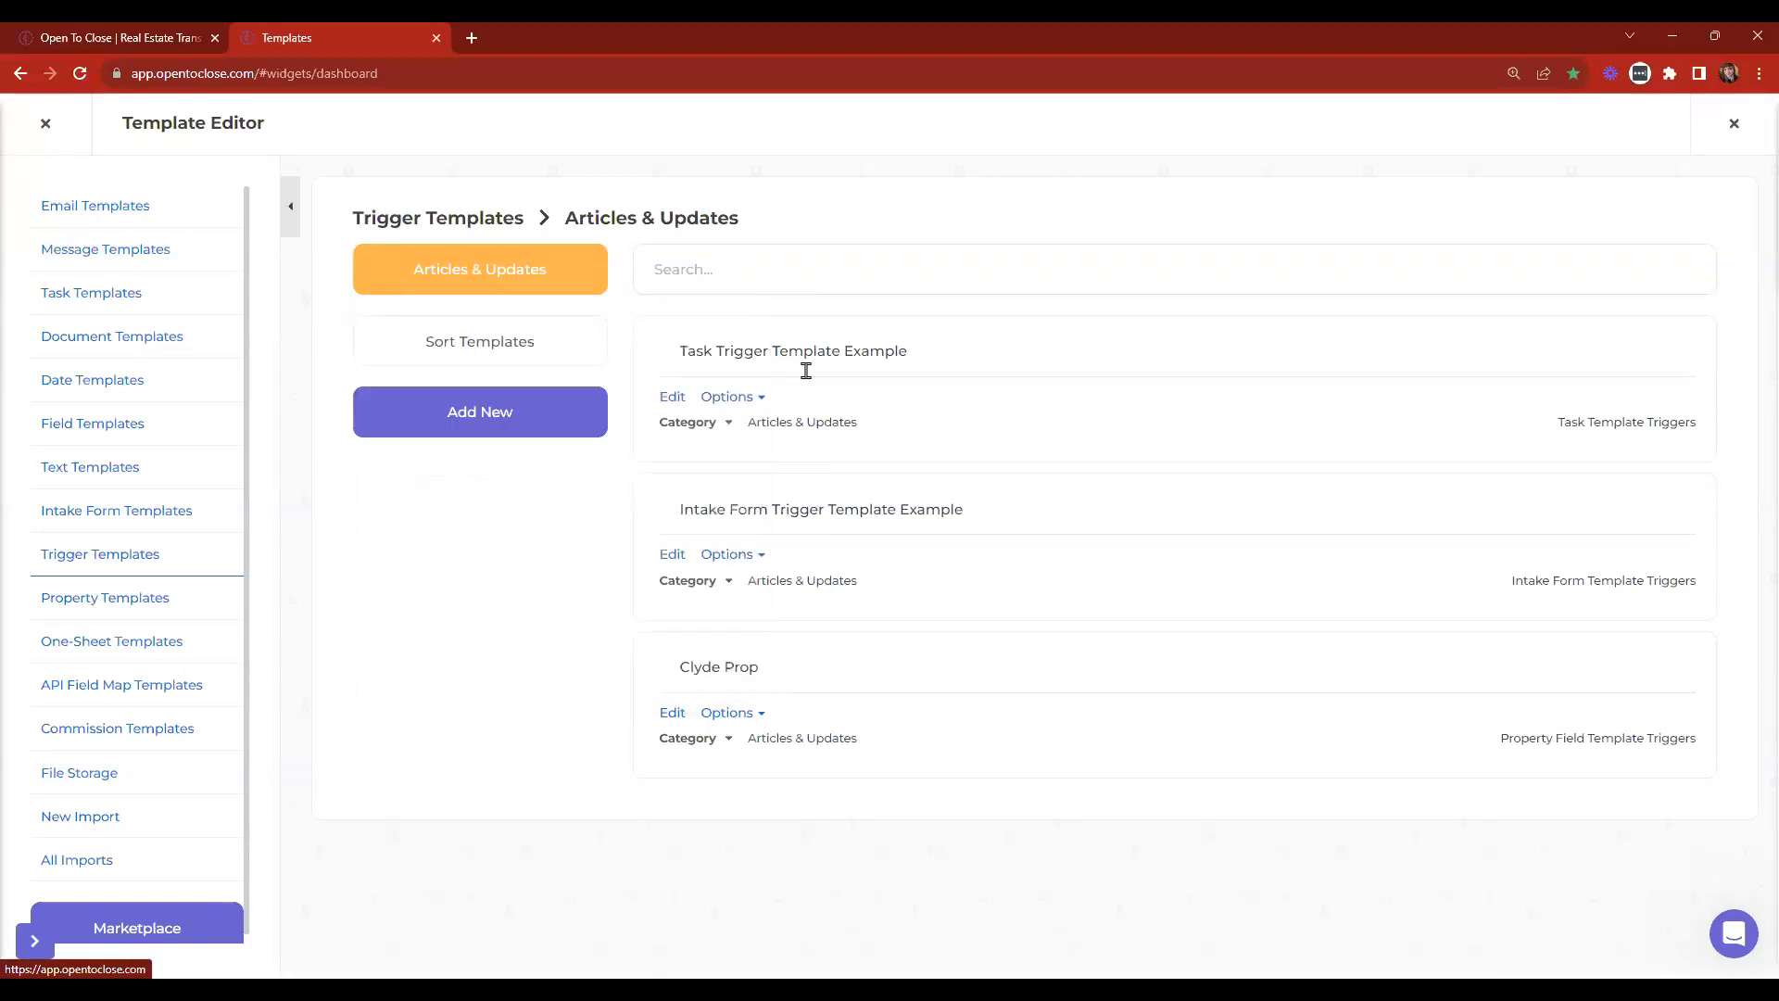
pyautogui.scroll(-2, 842, 310)
pyautogui.scroll(-10, 846, 313)
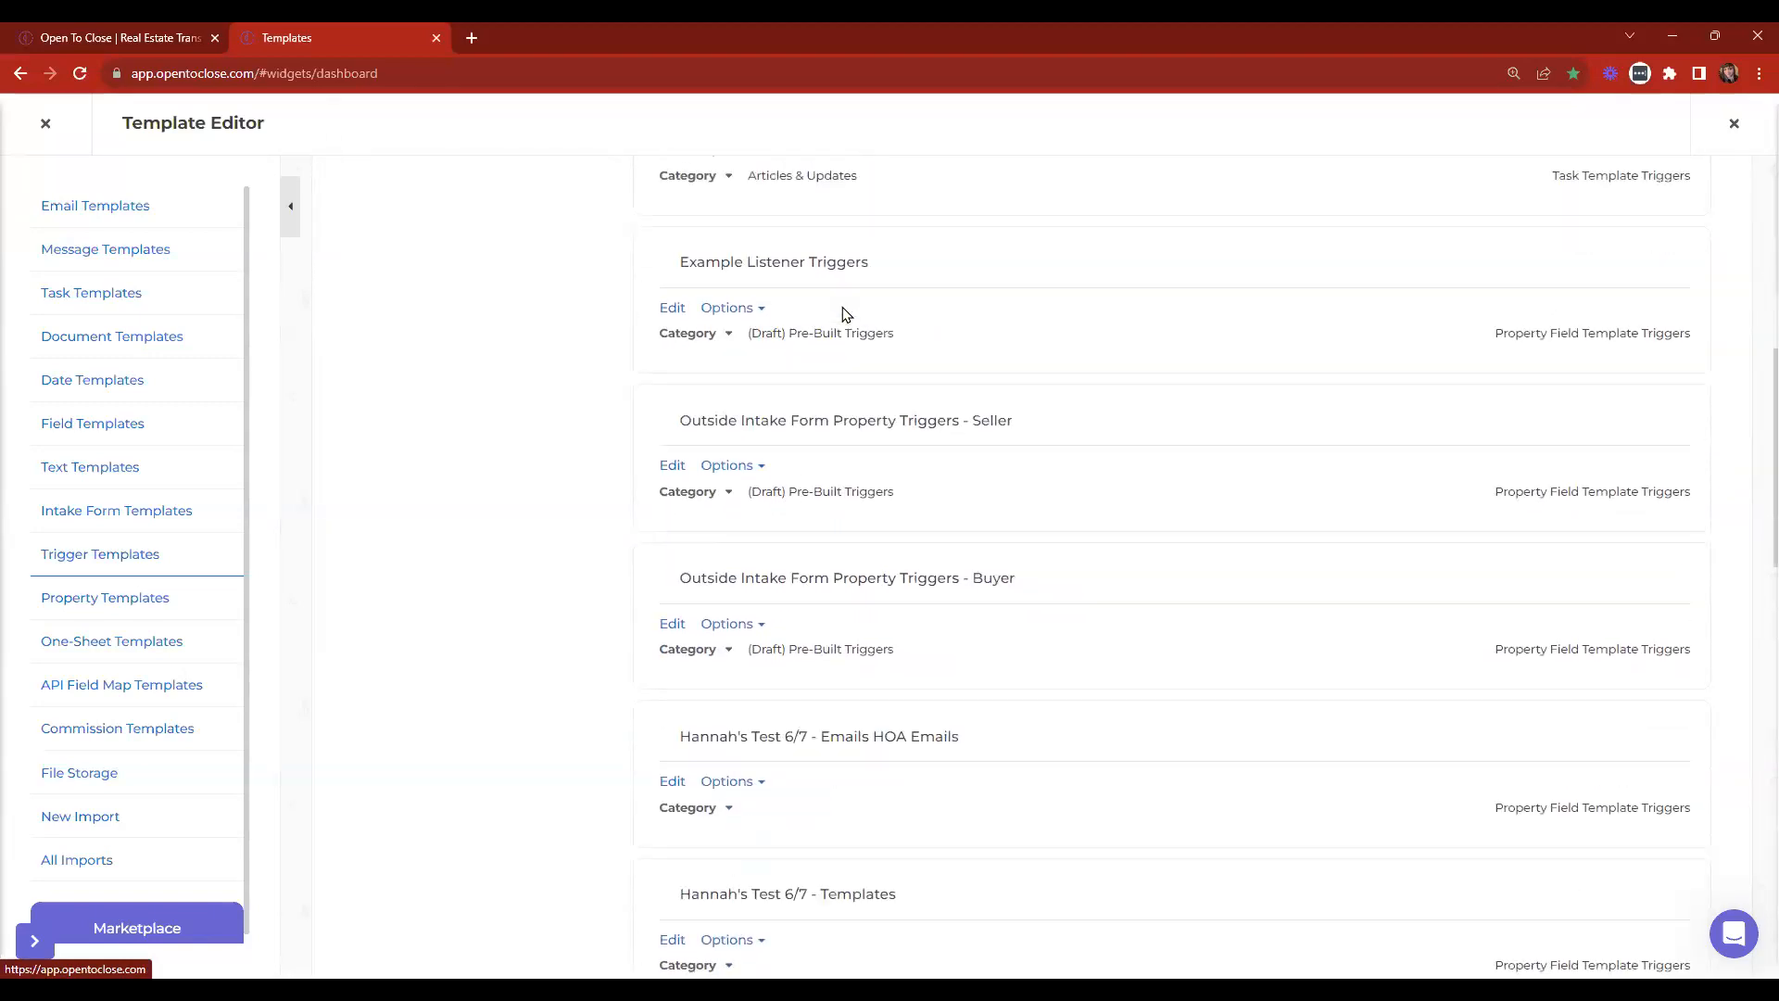
pyautogui.scroll(-11, 846, 313)
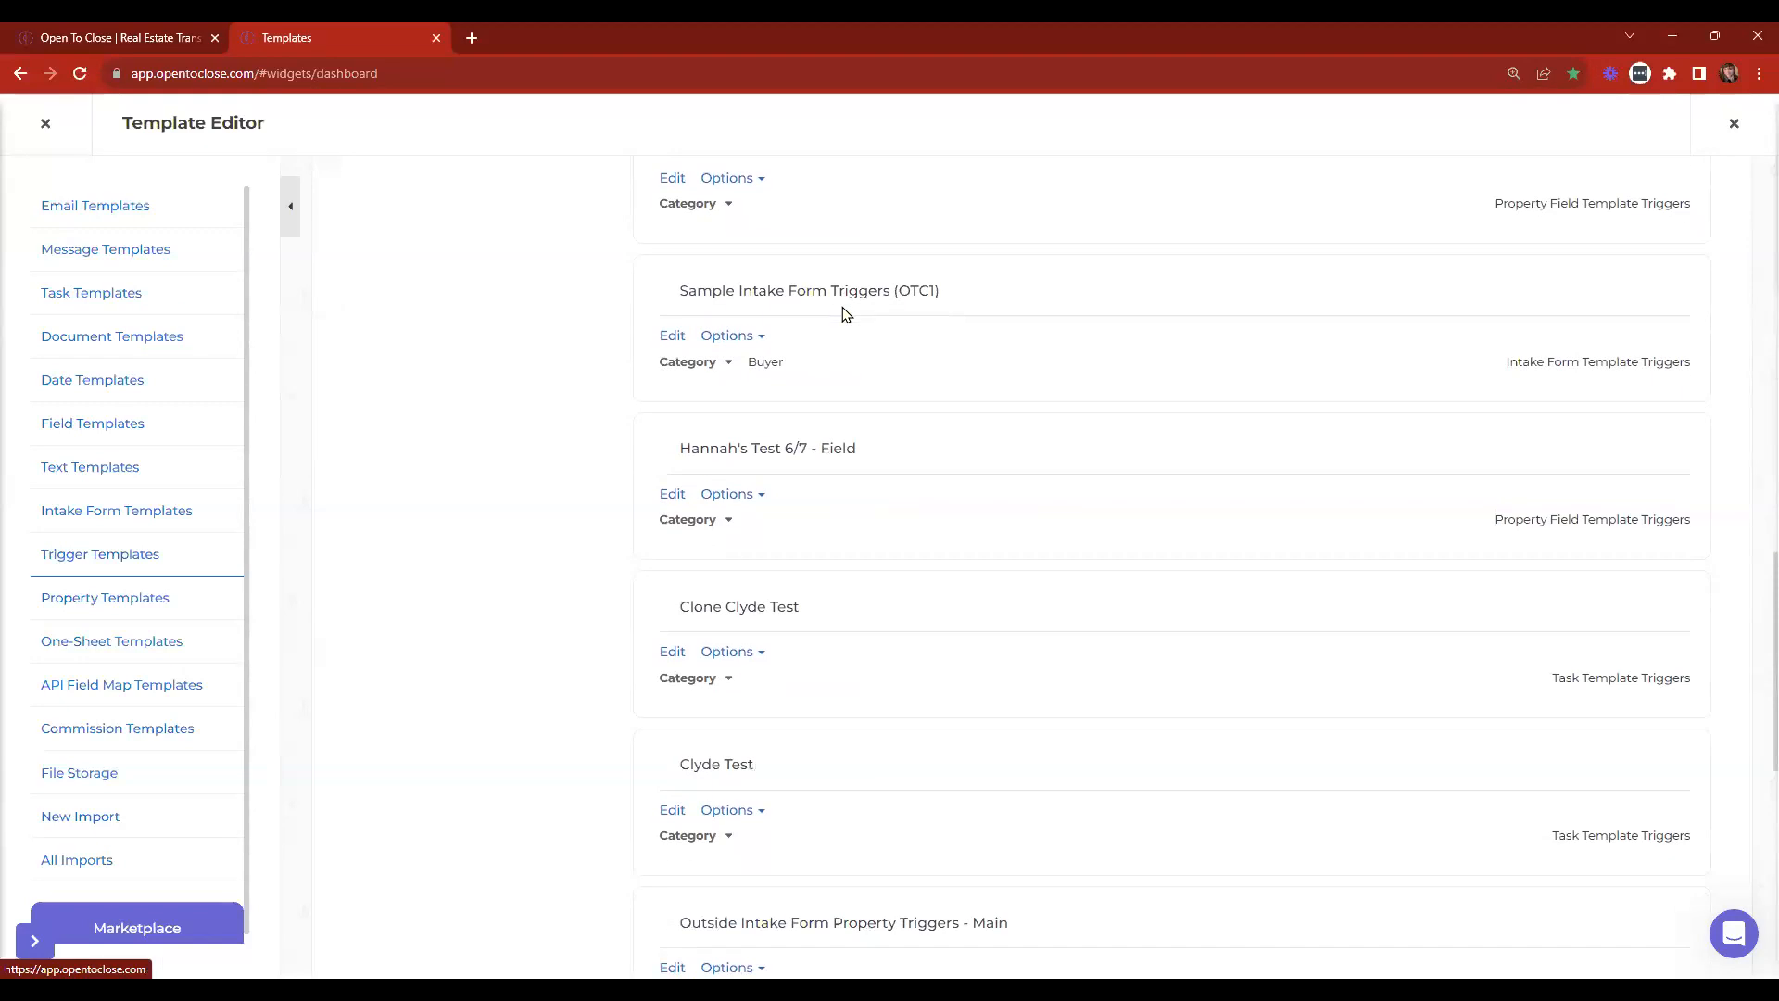
pyautogui.scroll(-1, 844, 342)
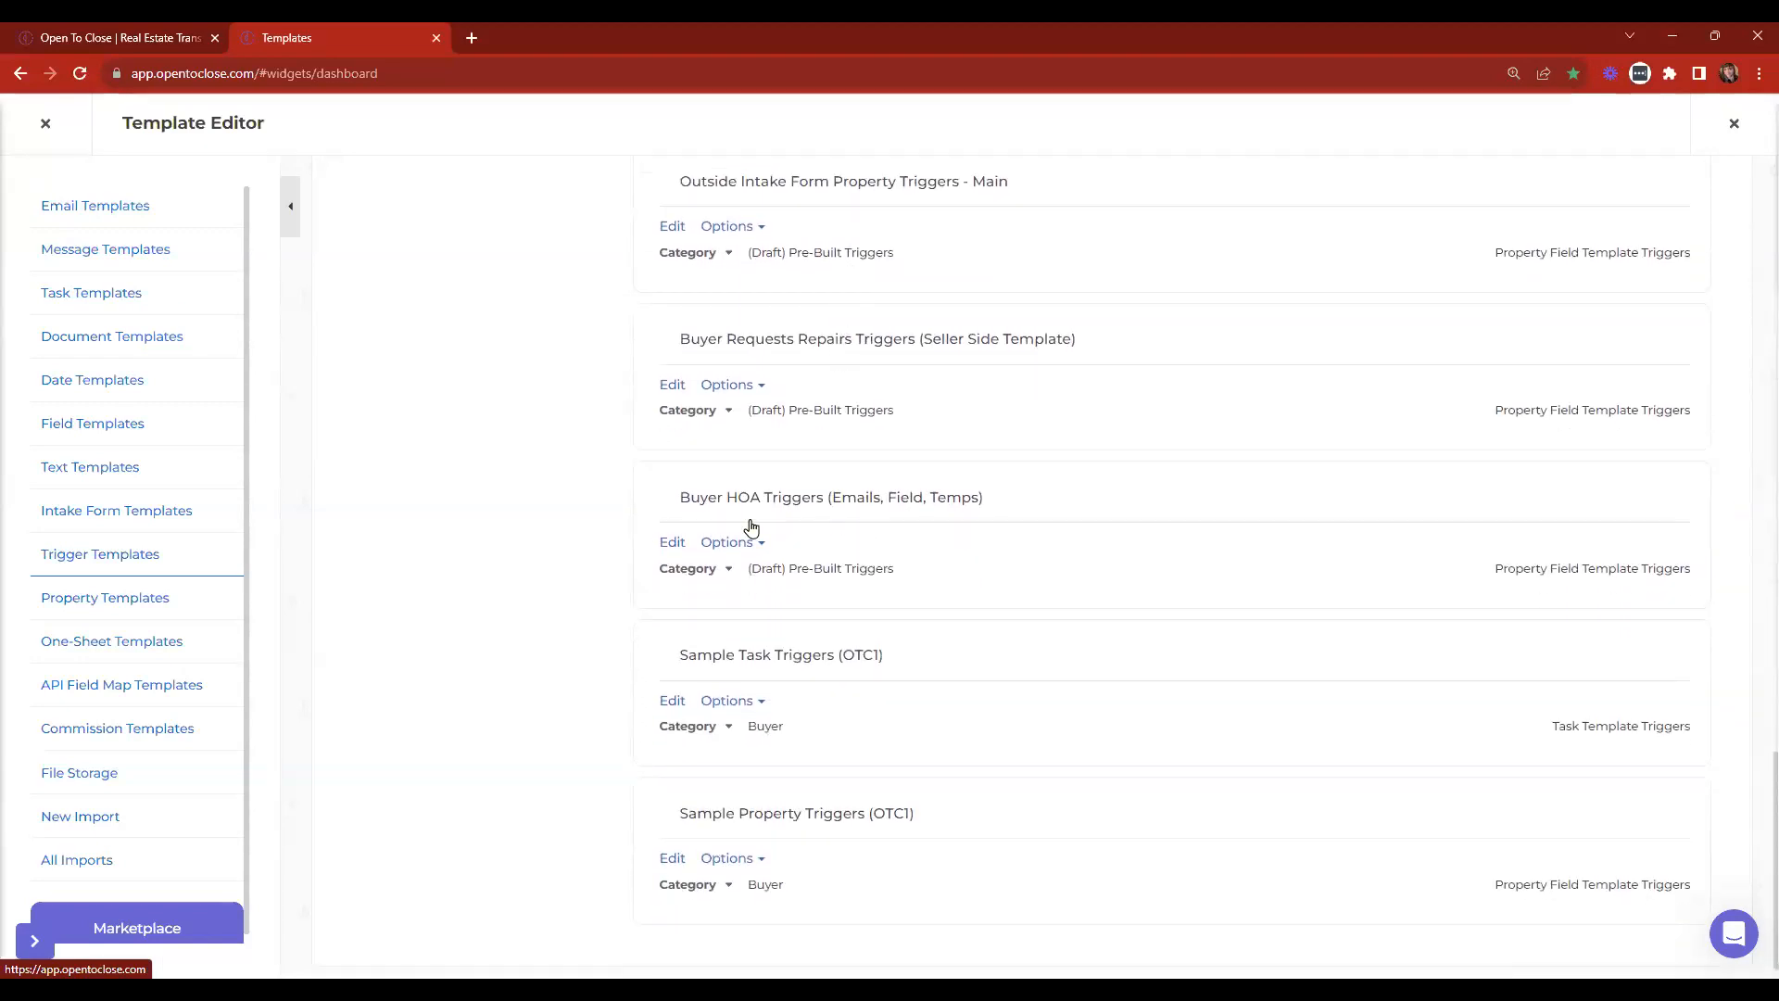
# Open the Buyer HOA Triggers (Emails, Field, Temps) template, expand all trigger options, and review each trigger's conditions, assignment and tags.
pyautogui.click(671, 544)
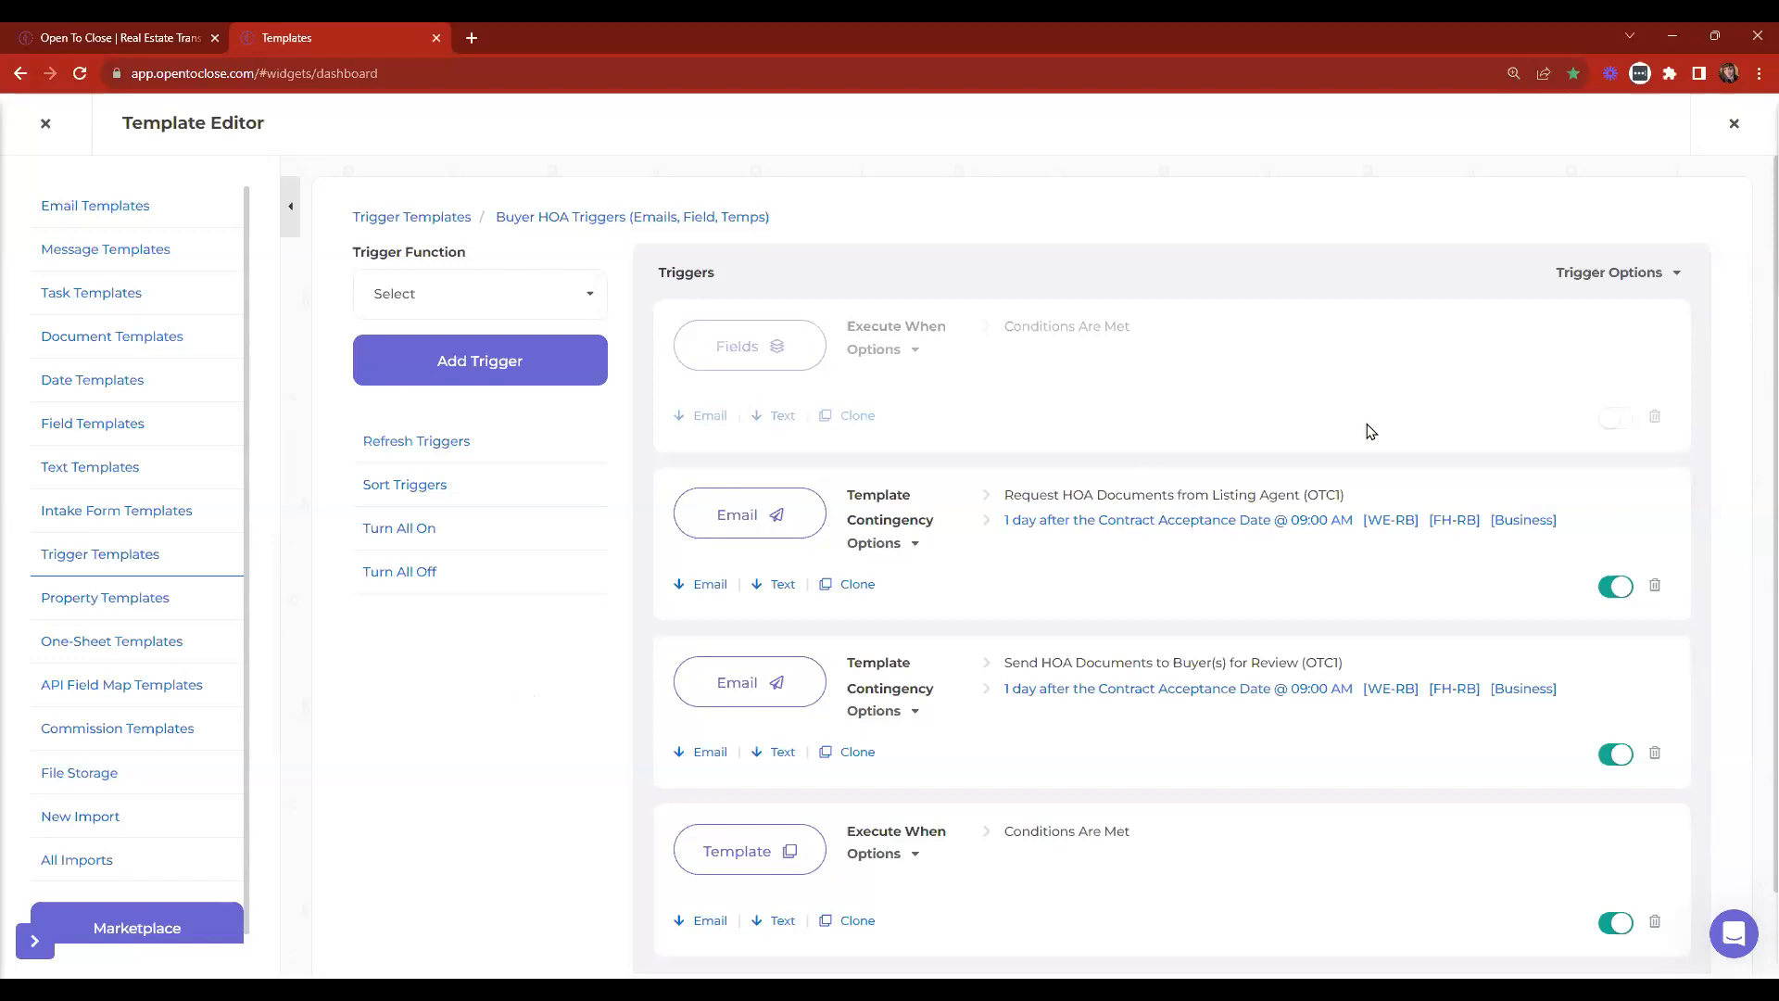
pyautogui.click(1594, 274)
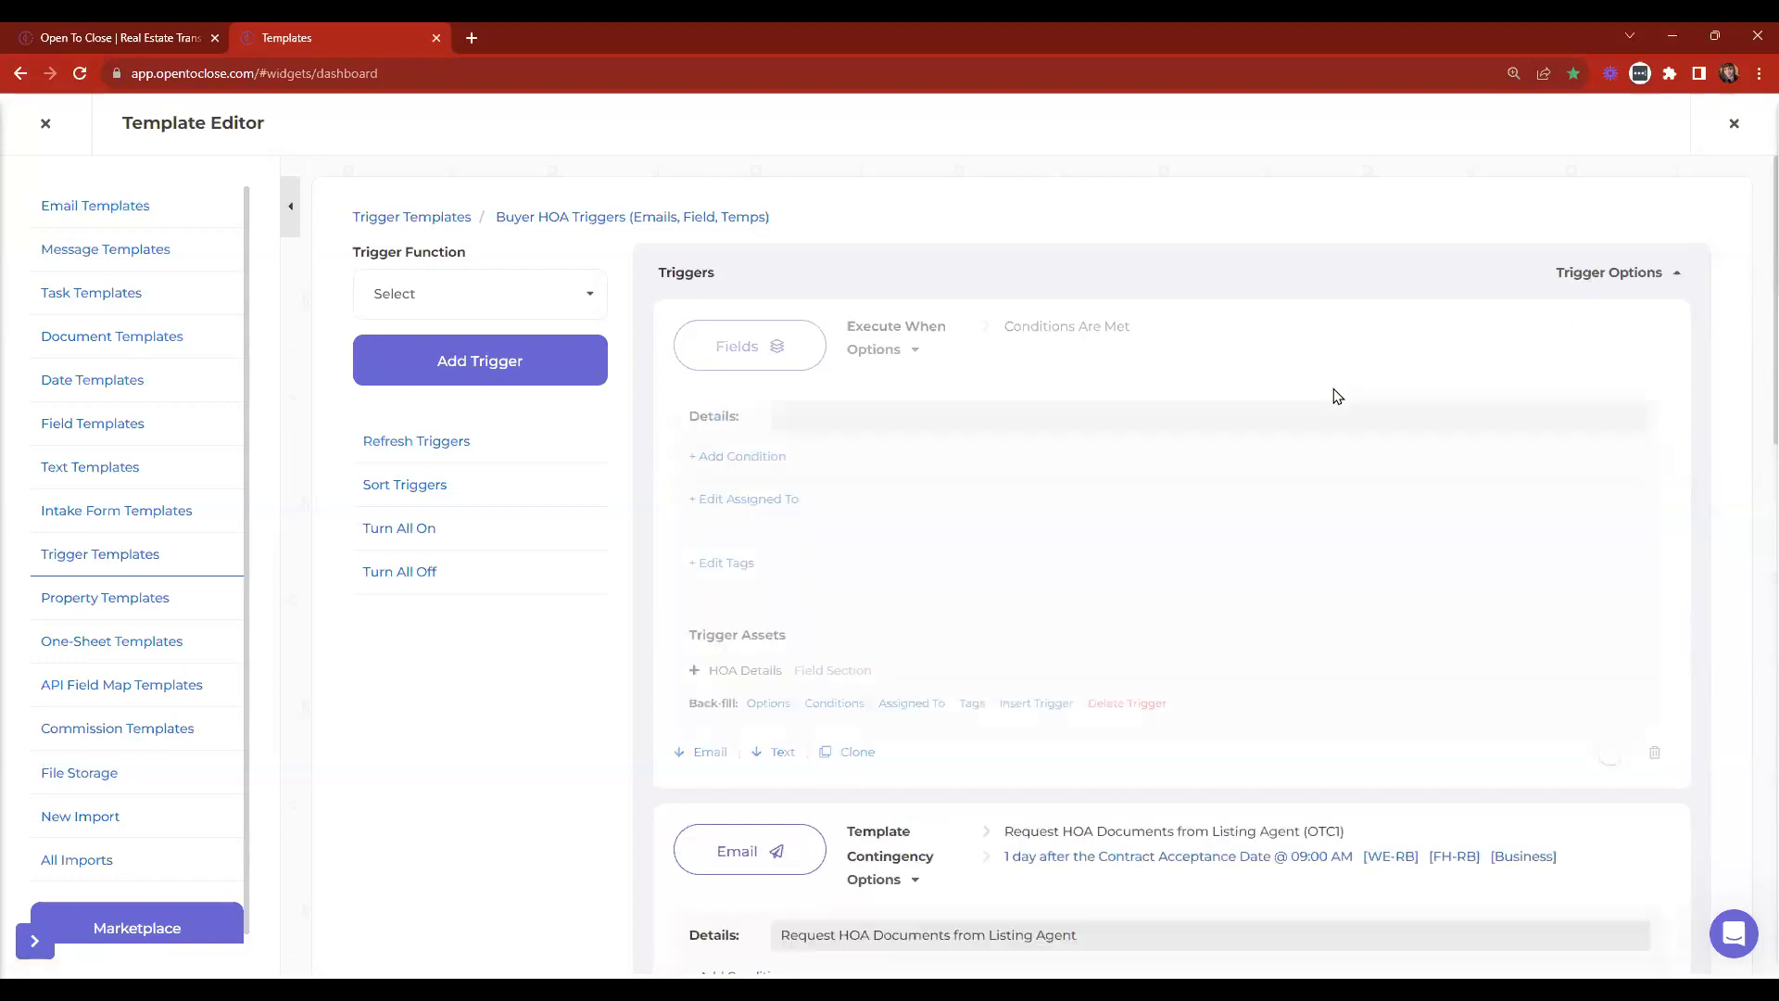
pyautogui.scroll(-4, 1346, 382)
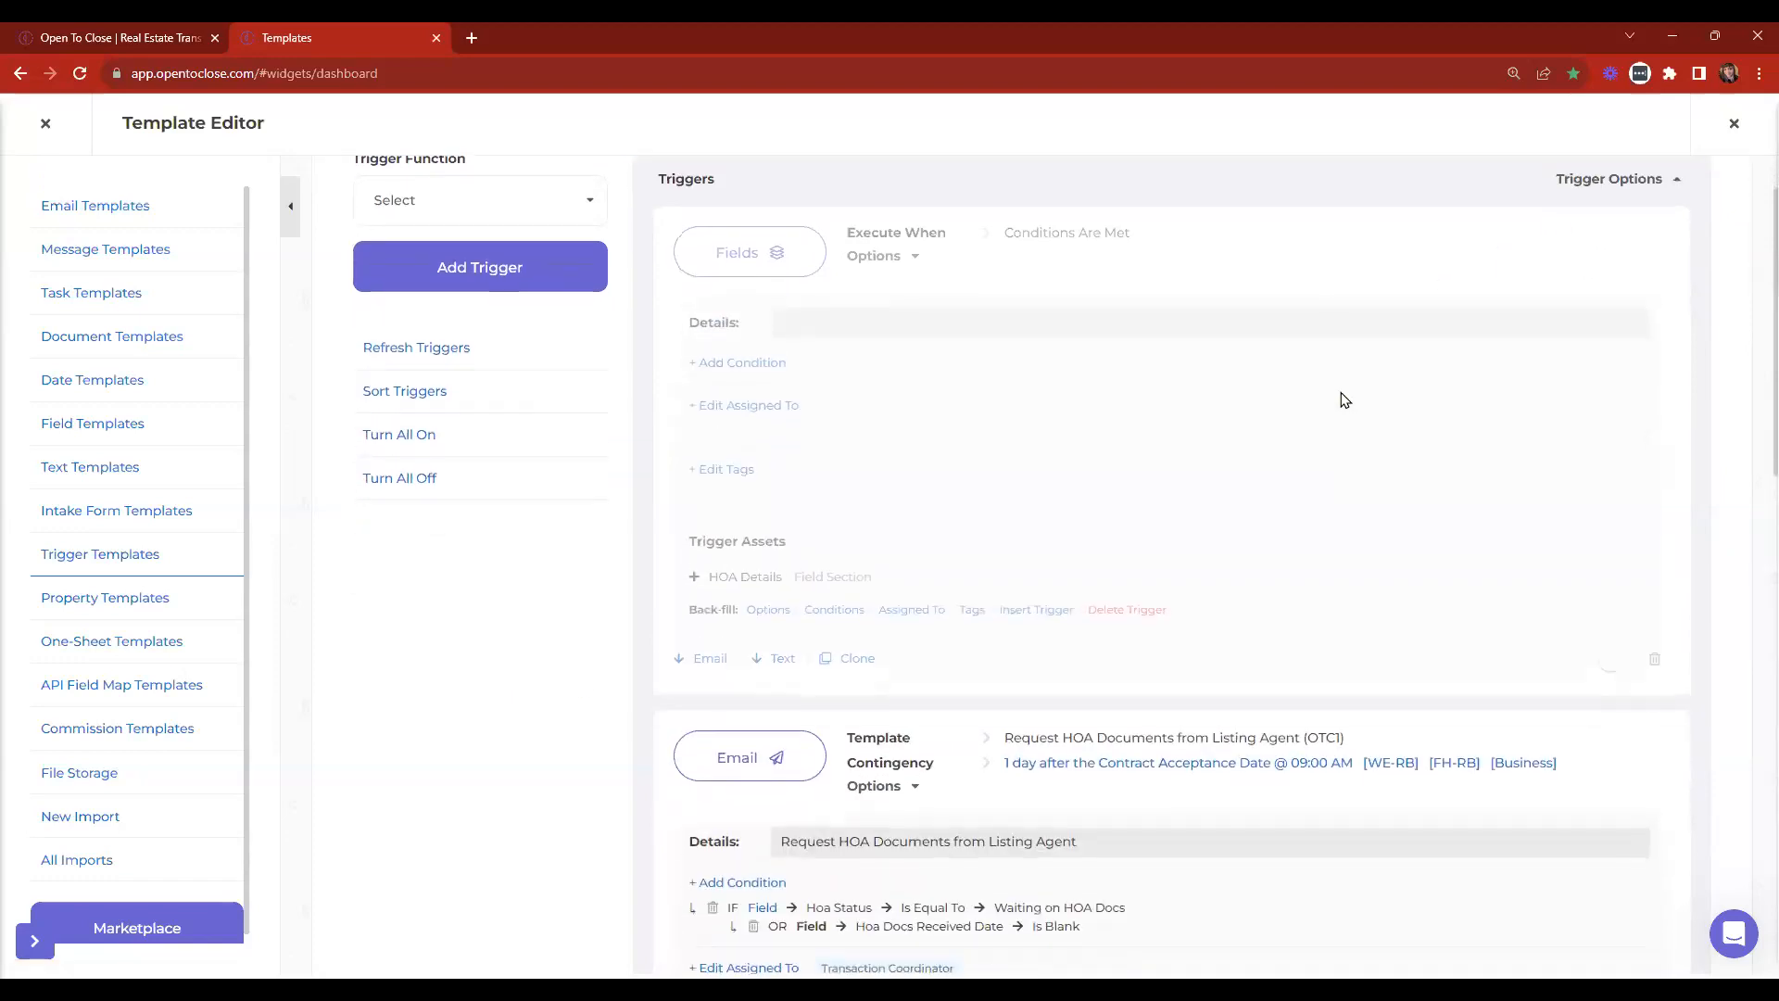
pyautogui.scroll(3, 1427, 317)
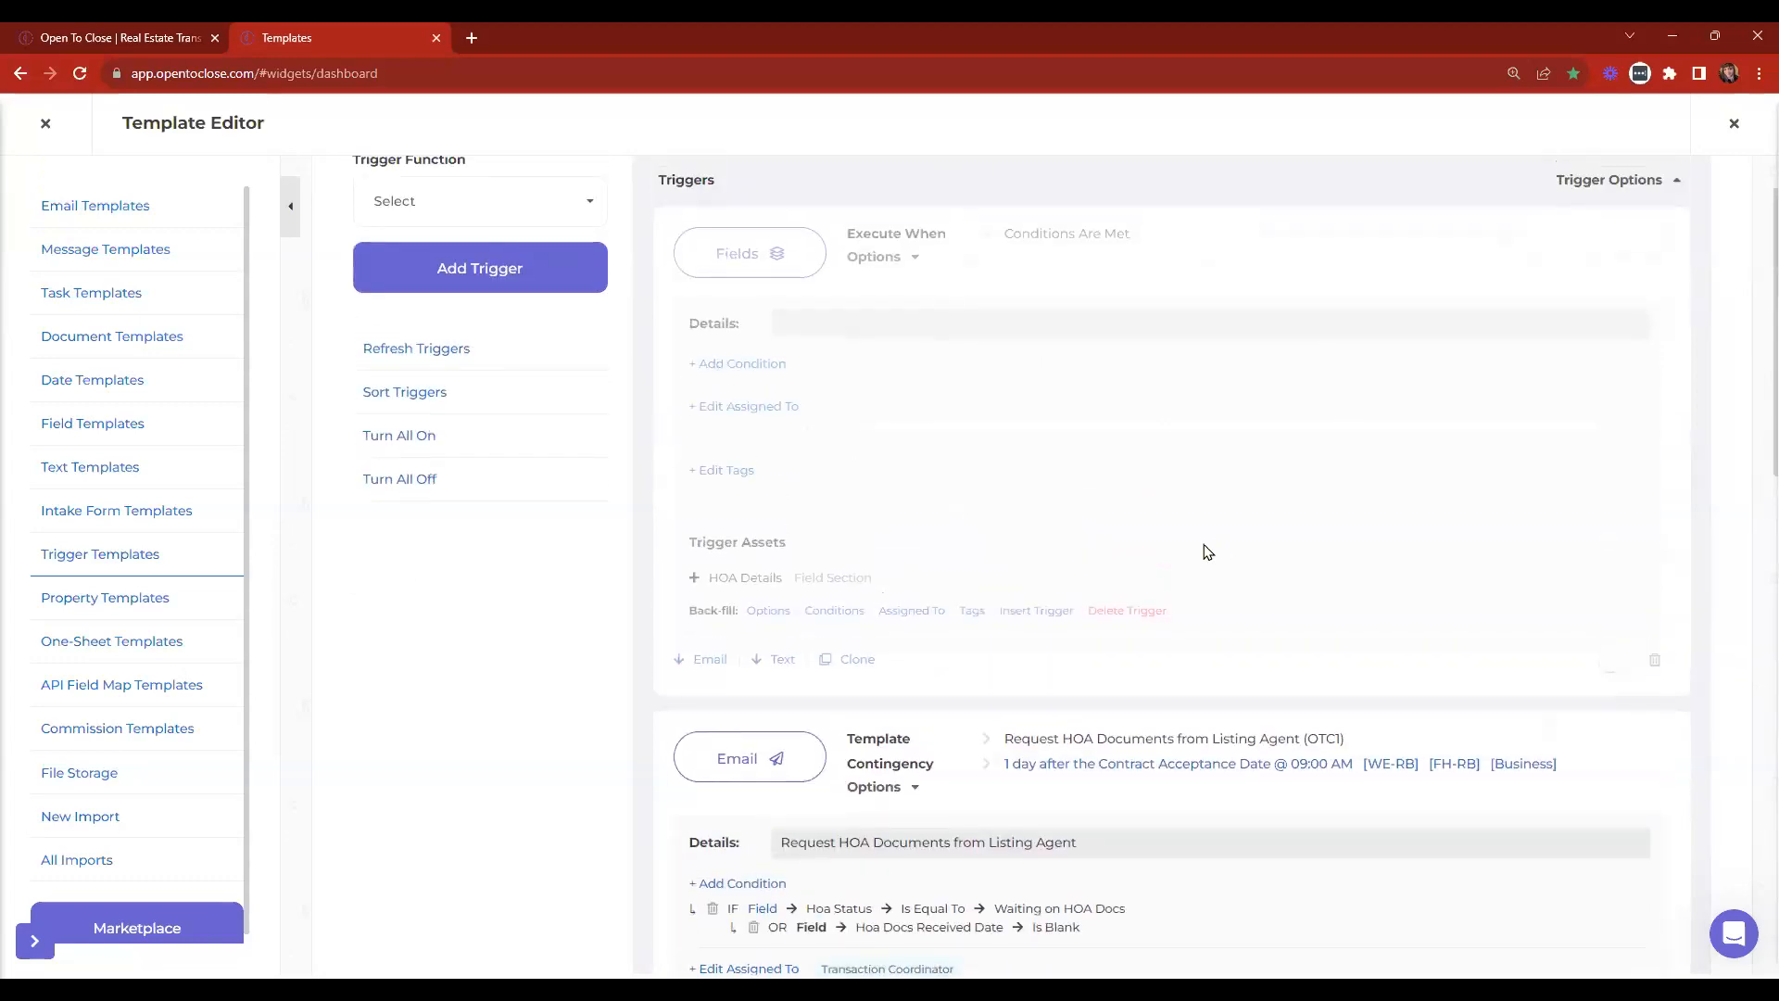
pyautogui.scroll(-4, 1203, 552)
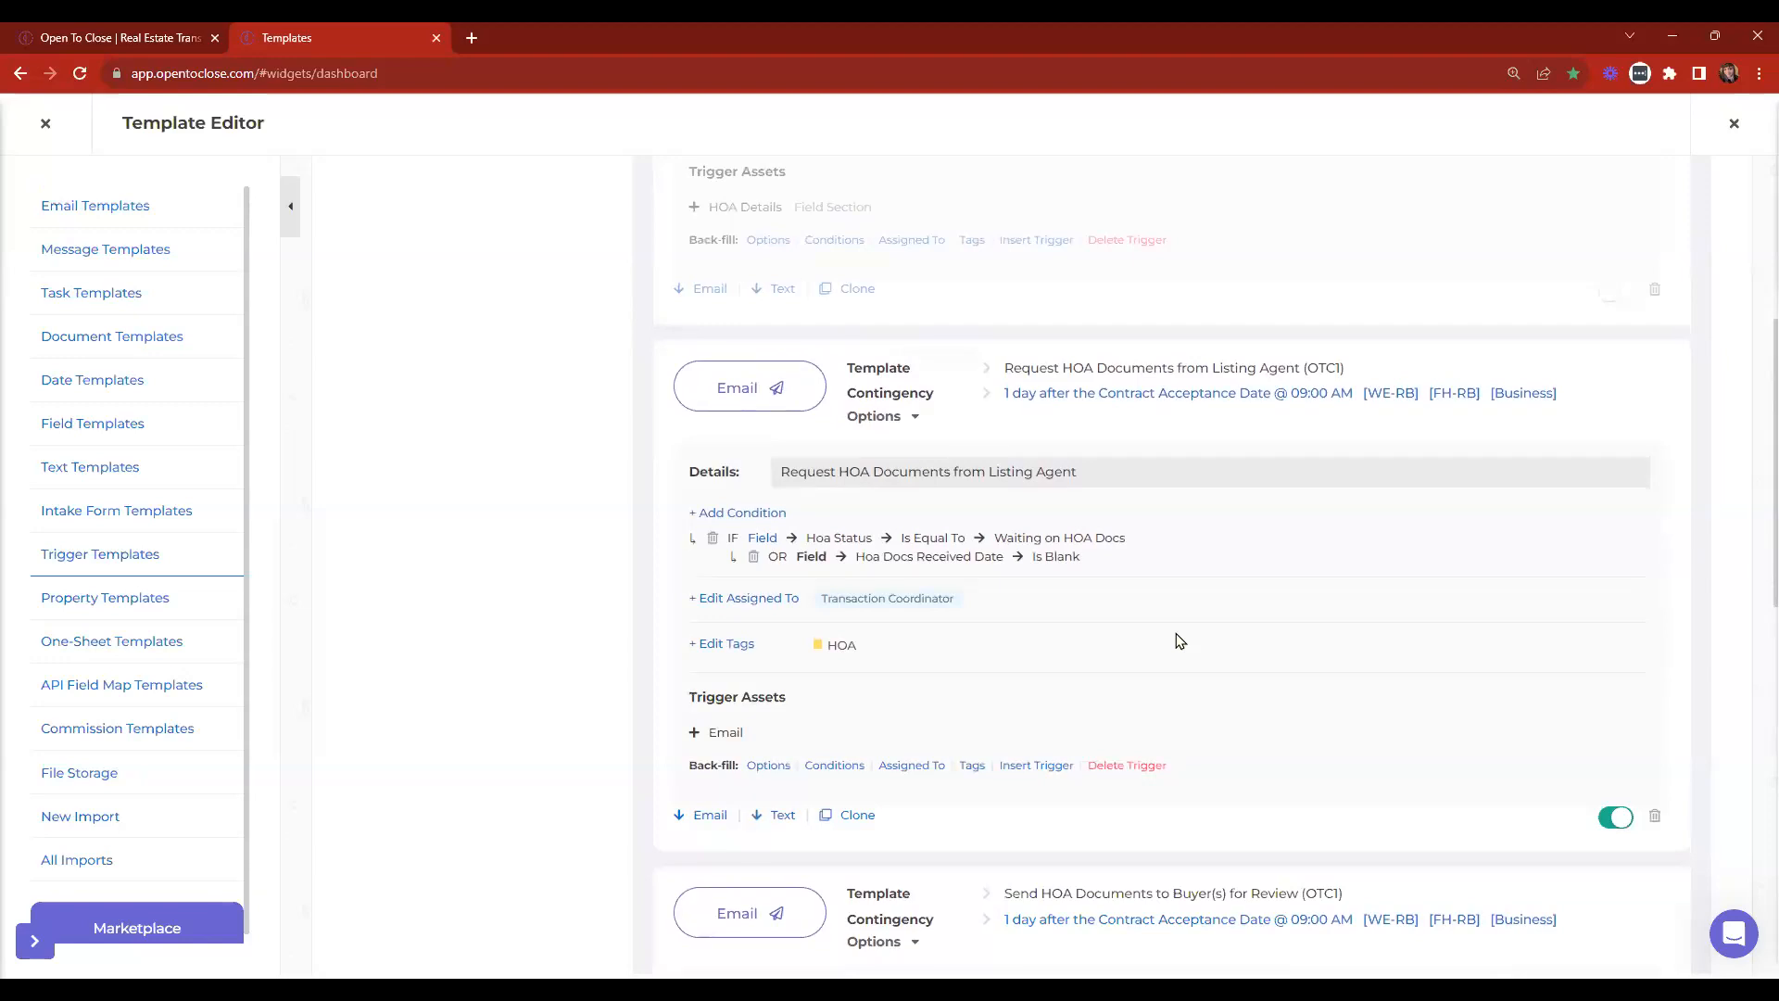
pyautogui.scroll(-1, 1205, 615)
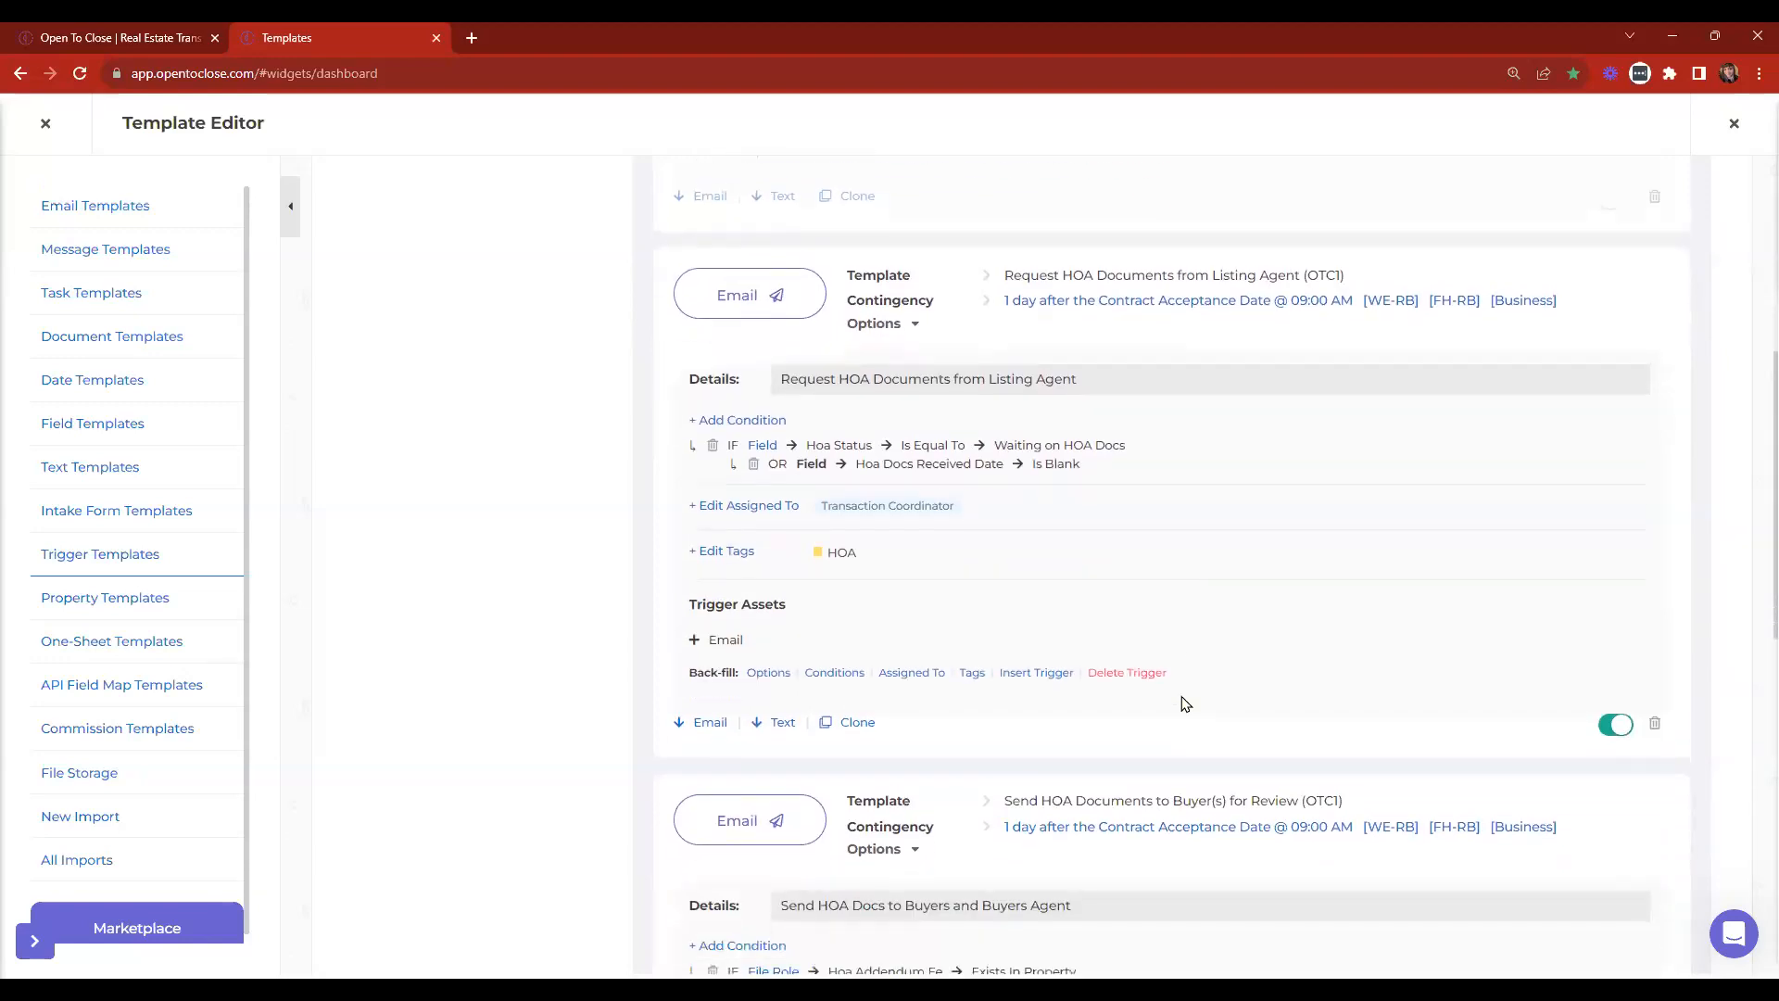
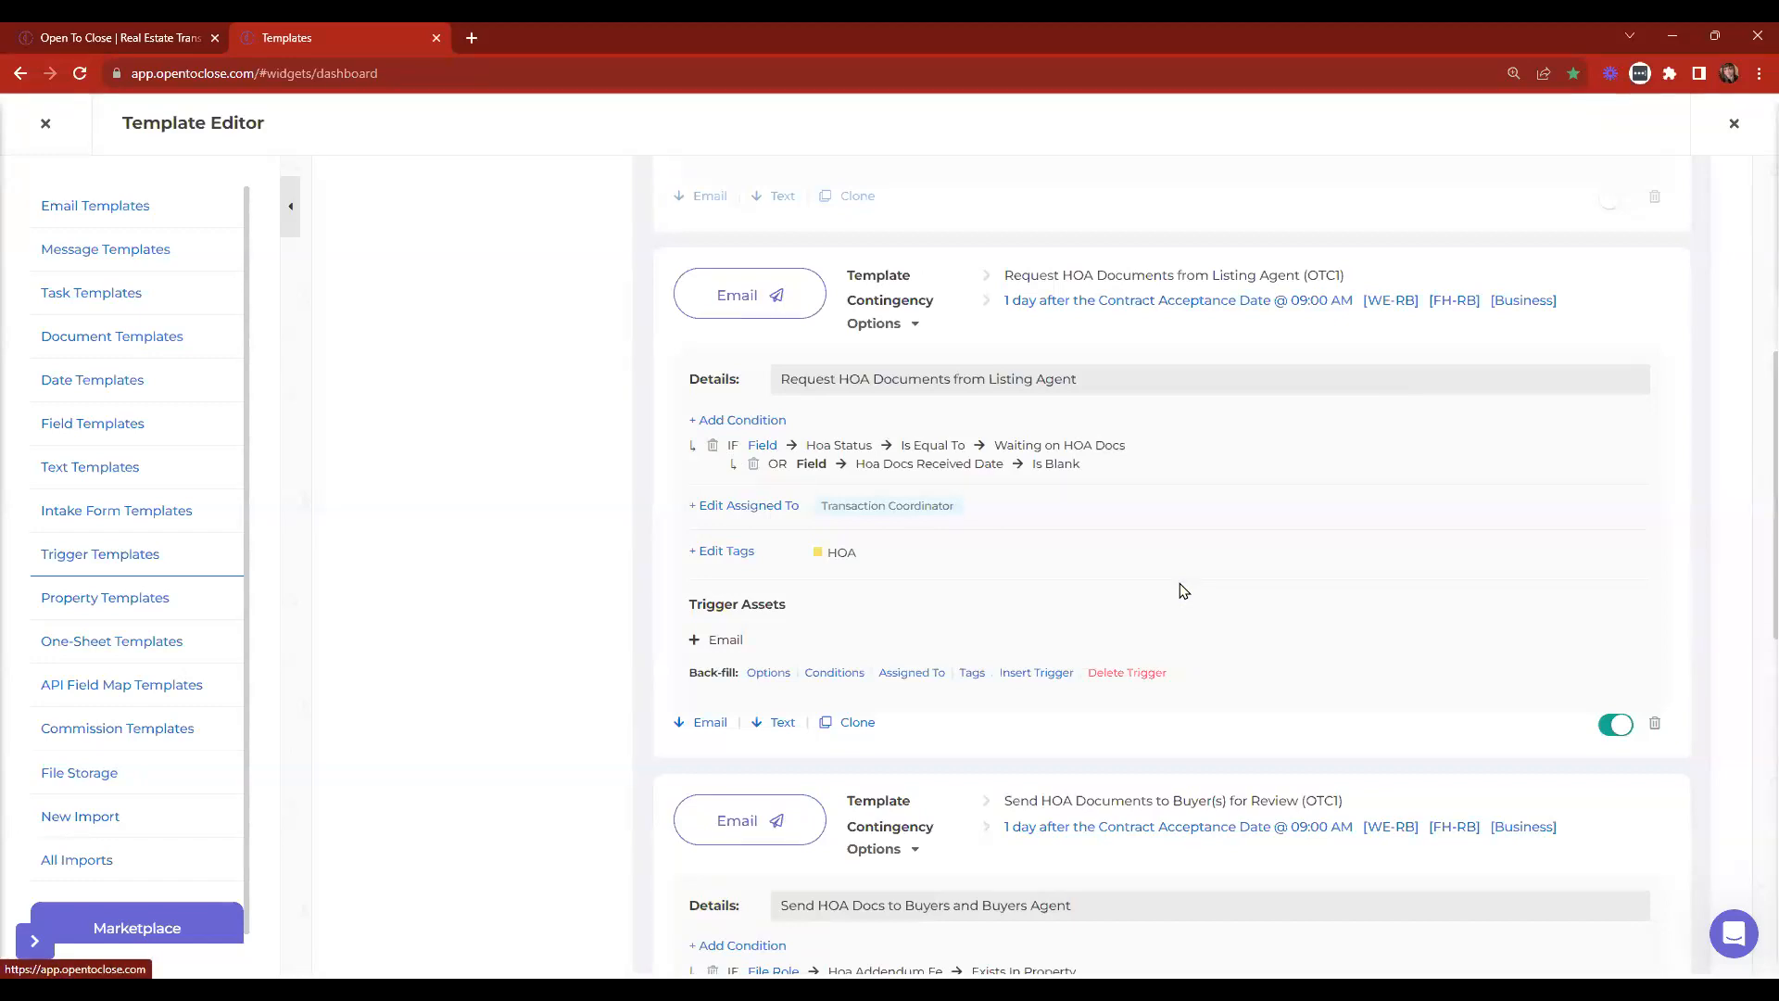
pyautogui.scroll(6, 1183, 590)
# Open the test task template and add a task named Call Seller with Update on EMD.
pyautogui.click(83, 296)
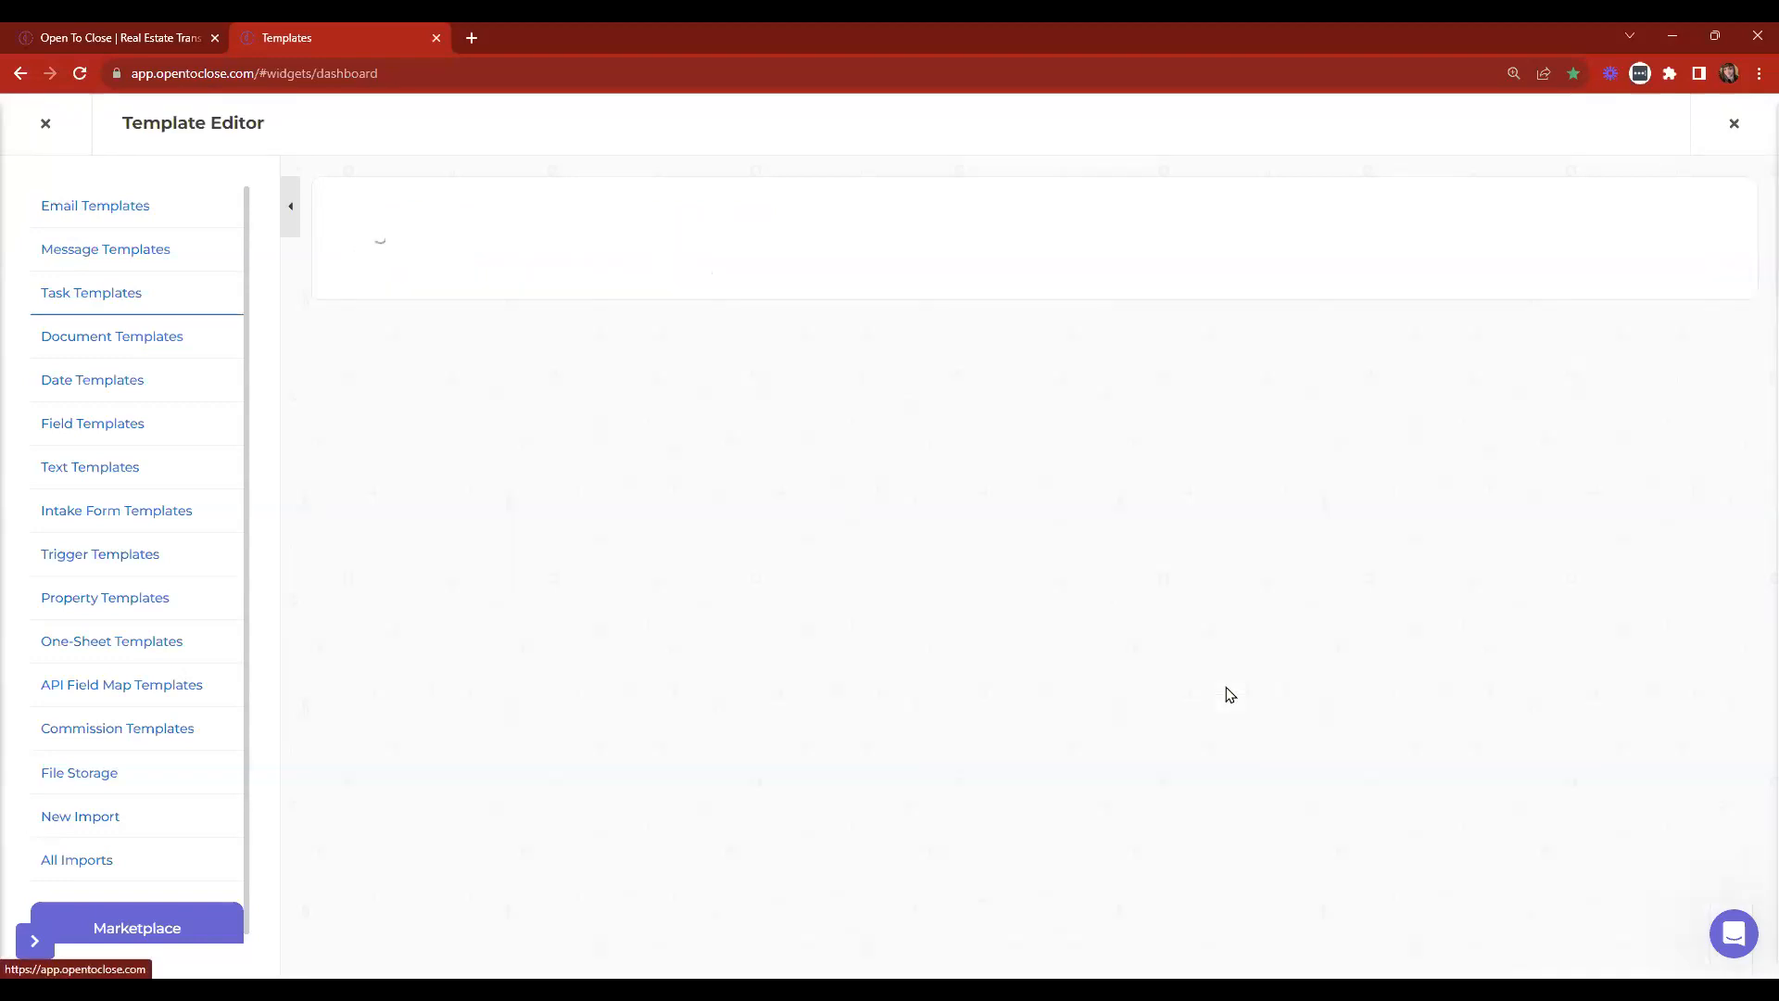
pyautogui.click(491, 271)
pyautogui.click(539, 382)
pyautogui.write('Call')
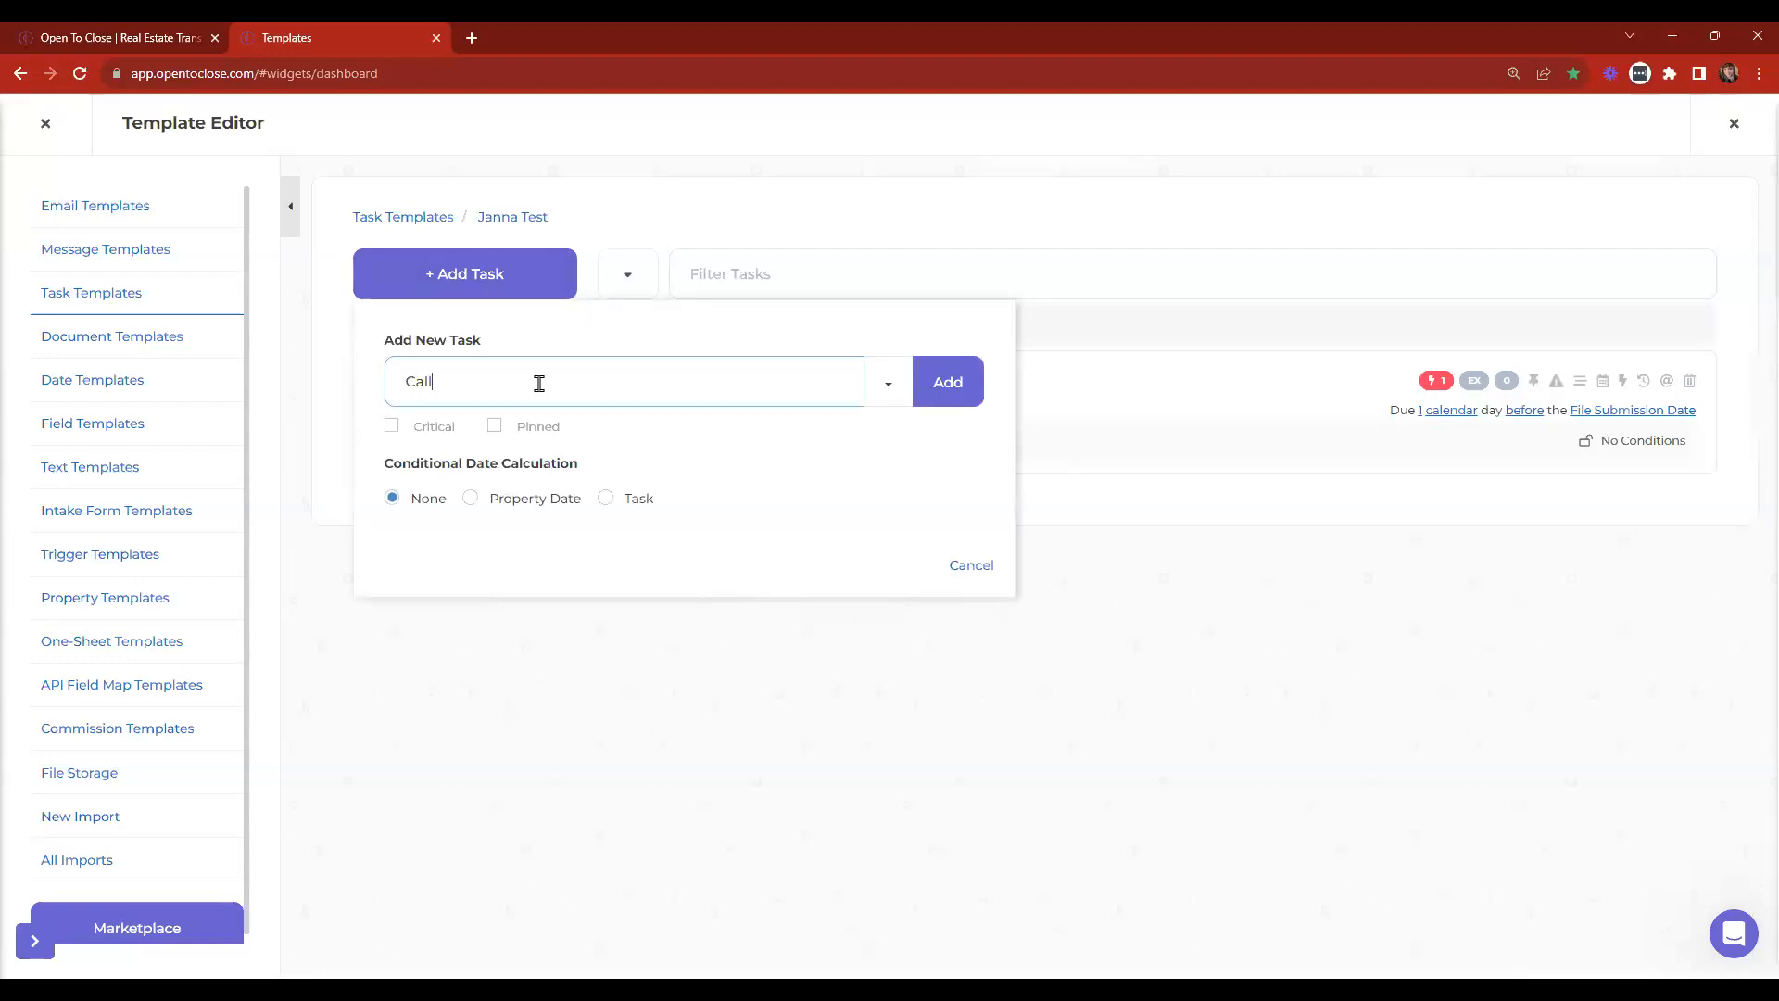
pyautogui.hotkey('ctrl', 'shift', 'i')
pyautogui.click(1760, 106)
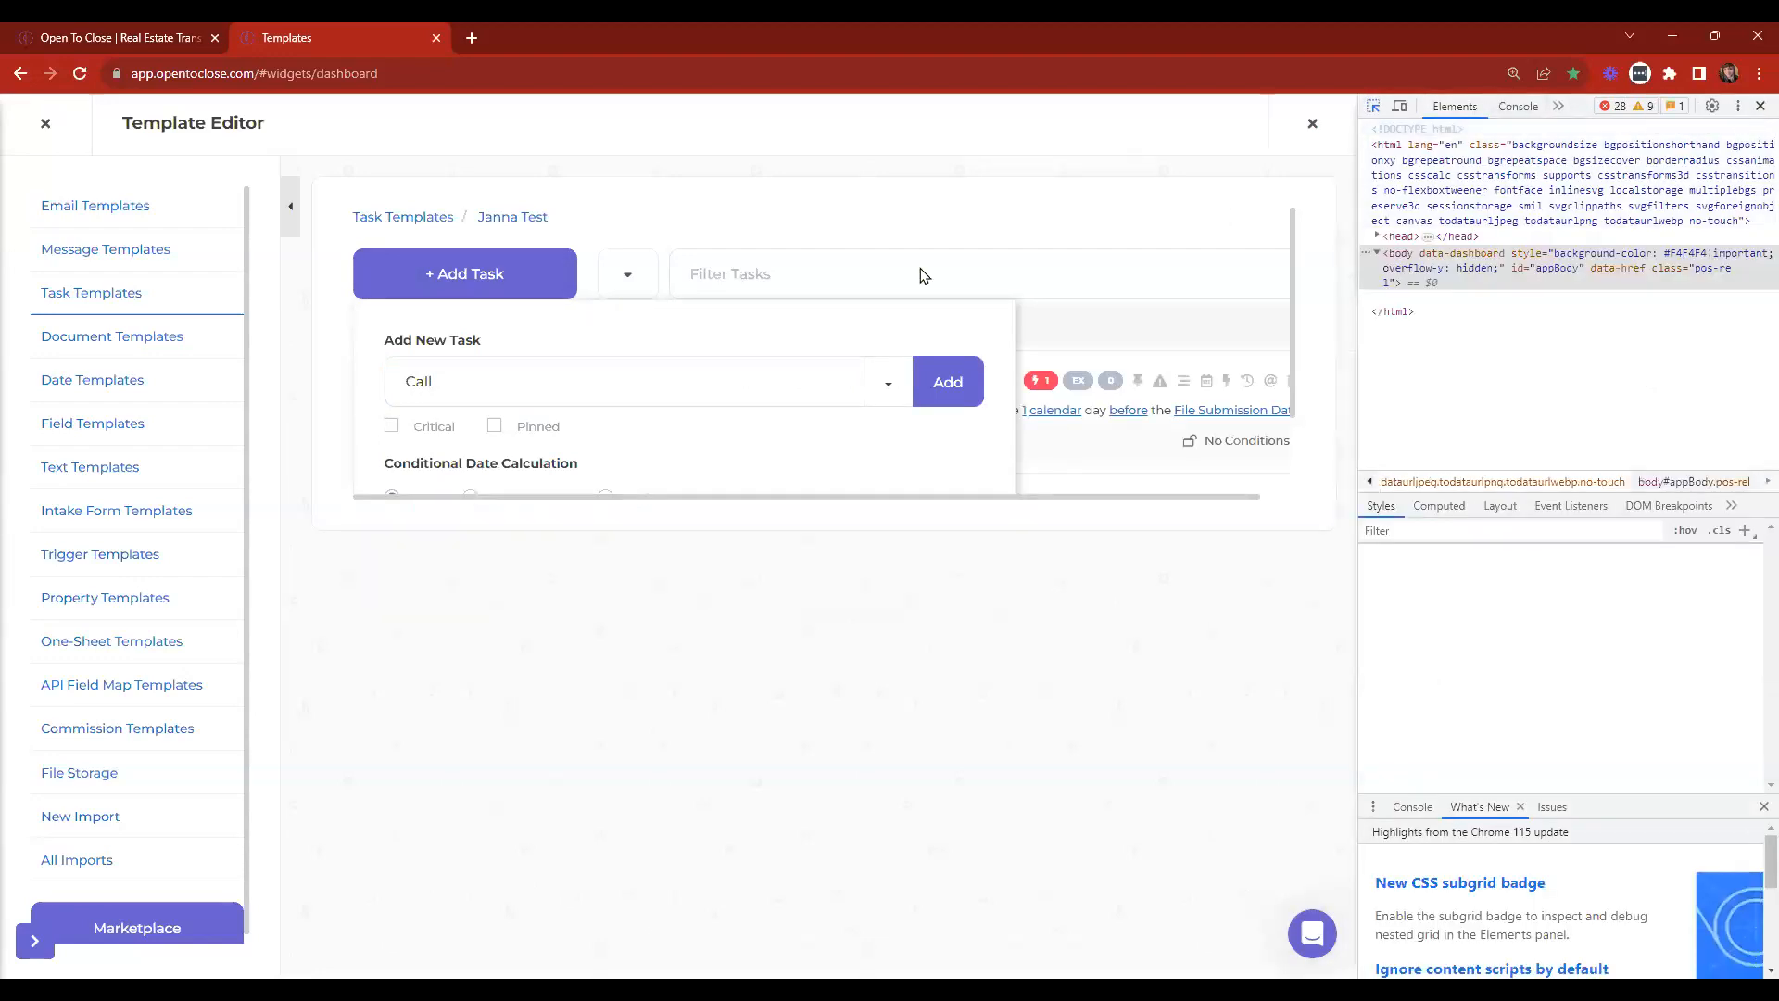
pyautogui.write('Seller with')
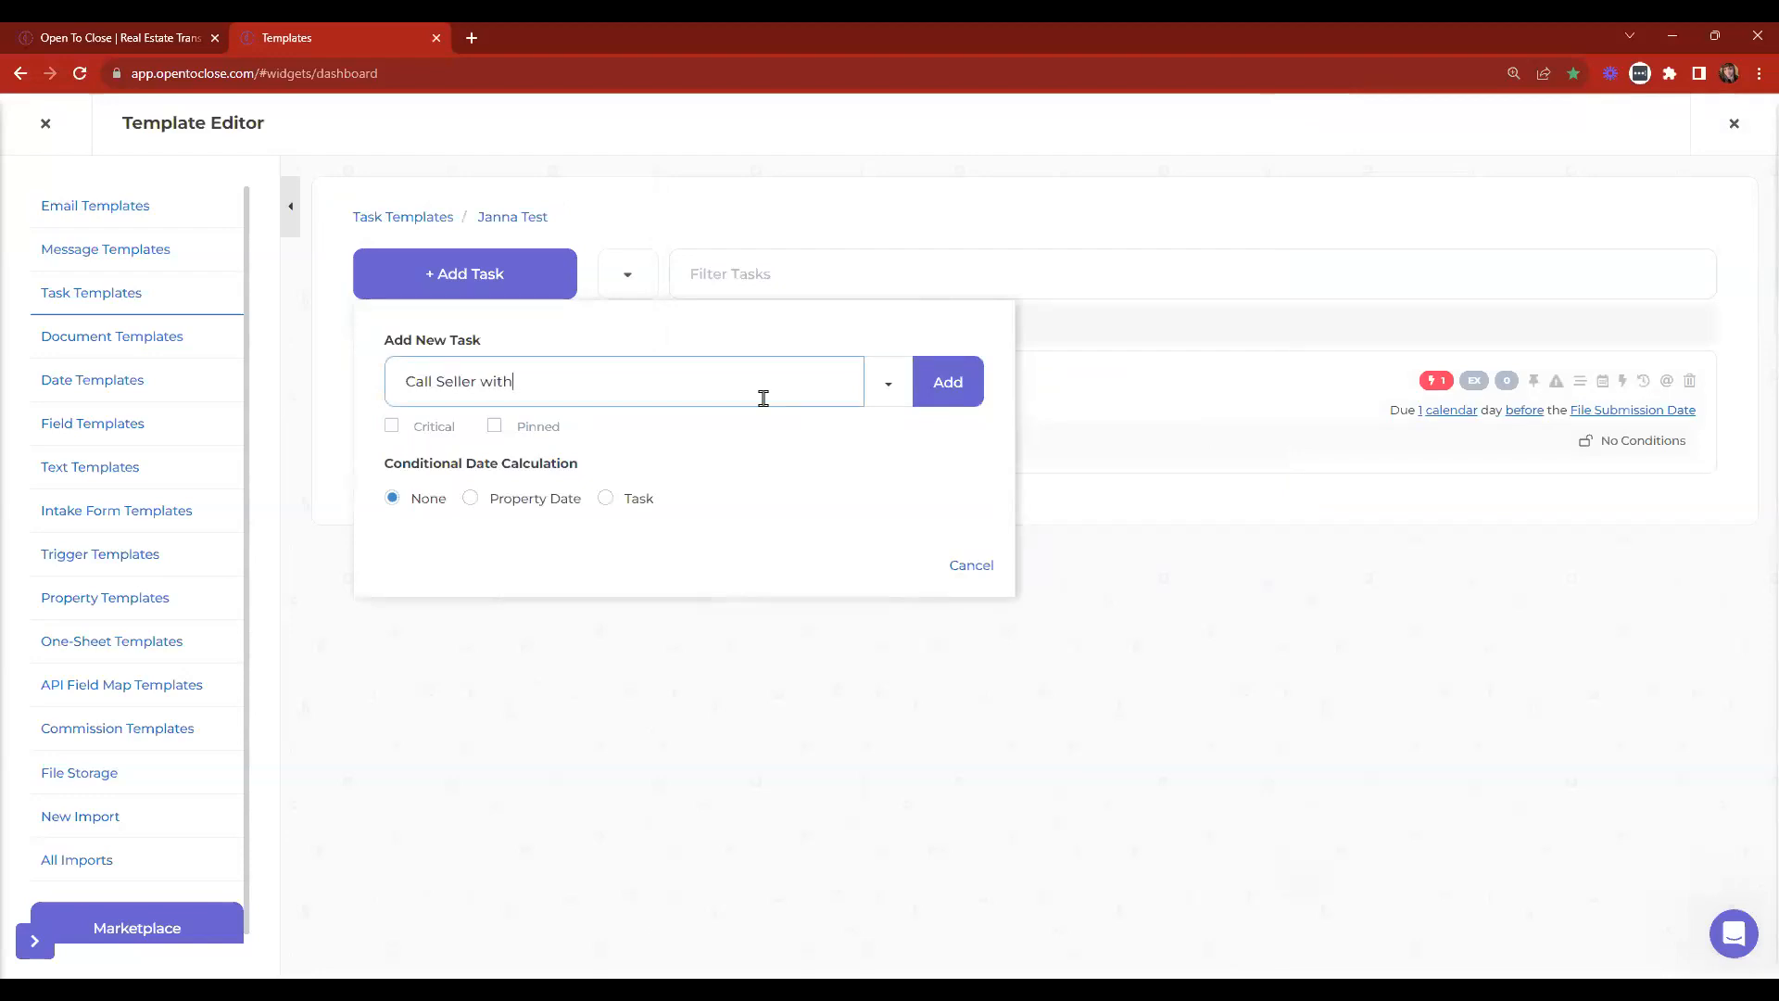
pyautogui.write(' Update on EMD')
pyautogui.press('Return')
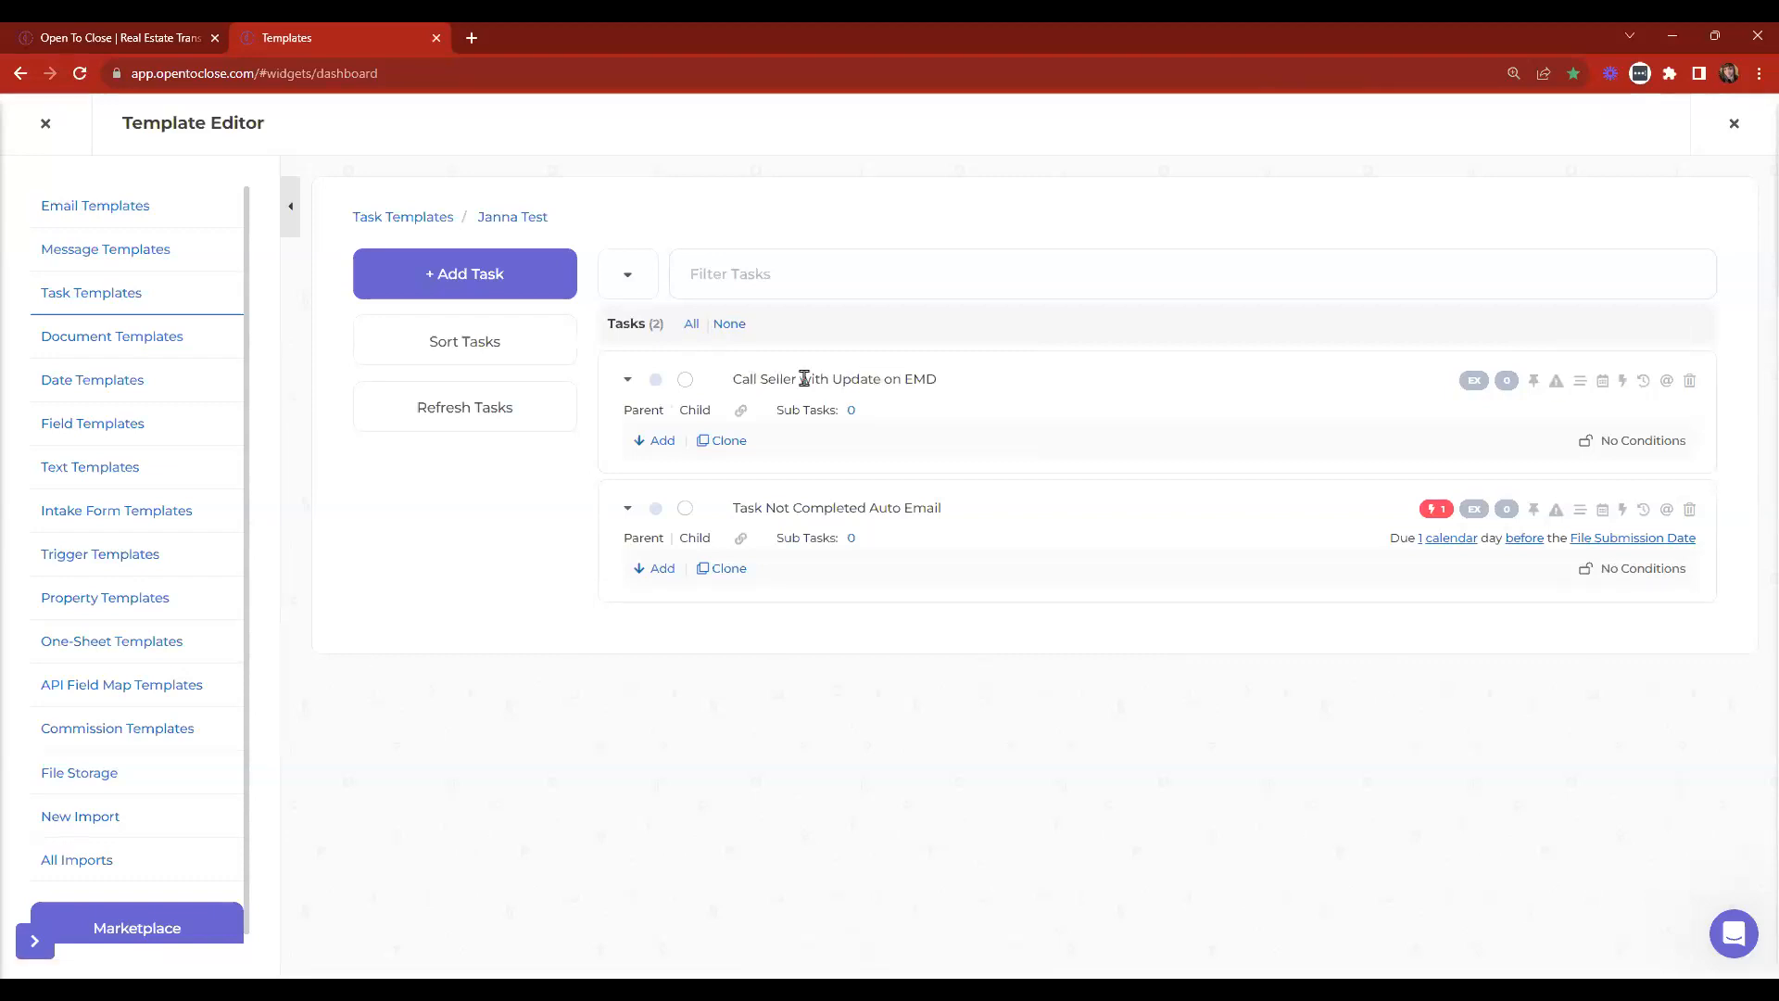
# Open the triggers of the Call Seller with Update on EMD task and add an email trigger for the Task Completed action.
pyautogui.click(1623, 389)
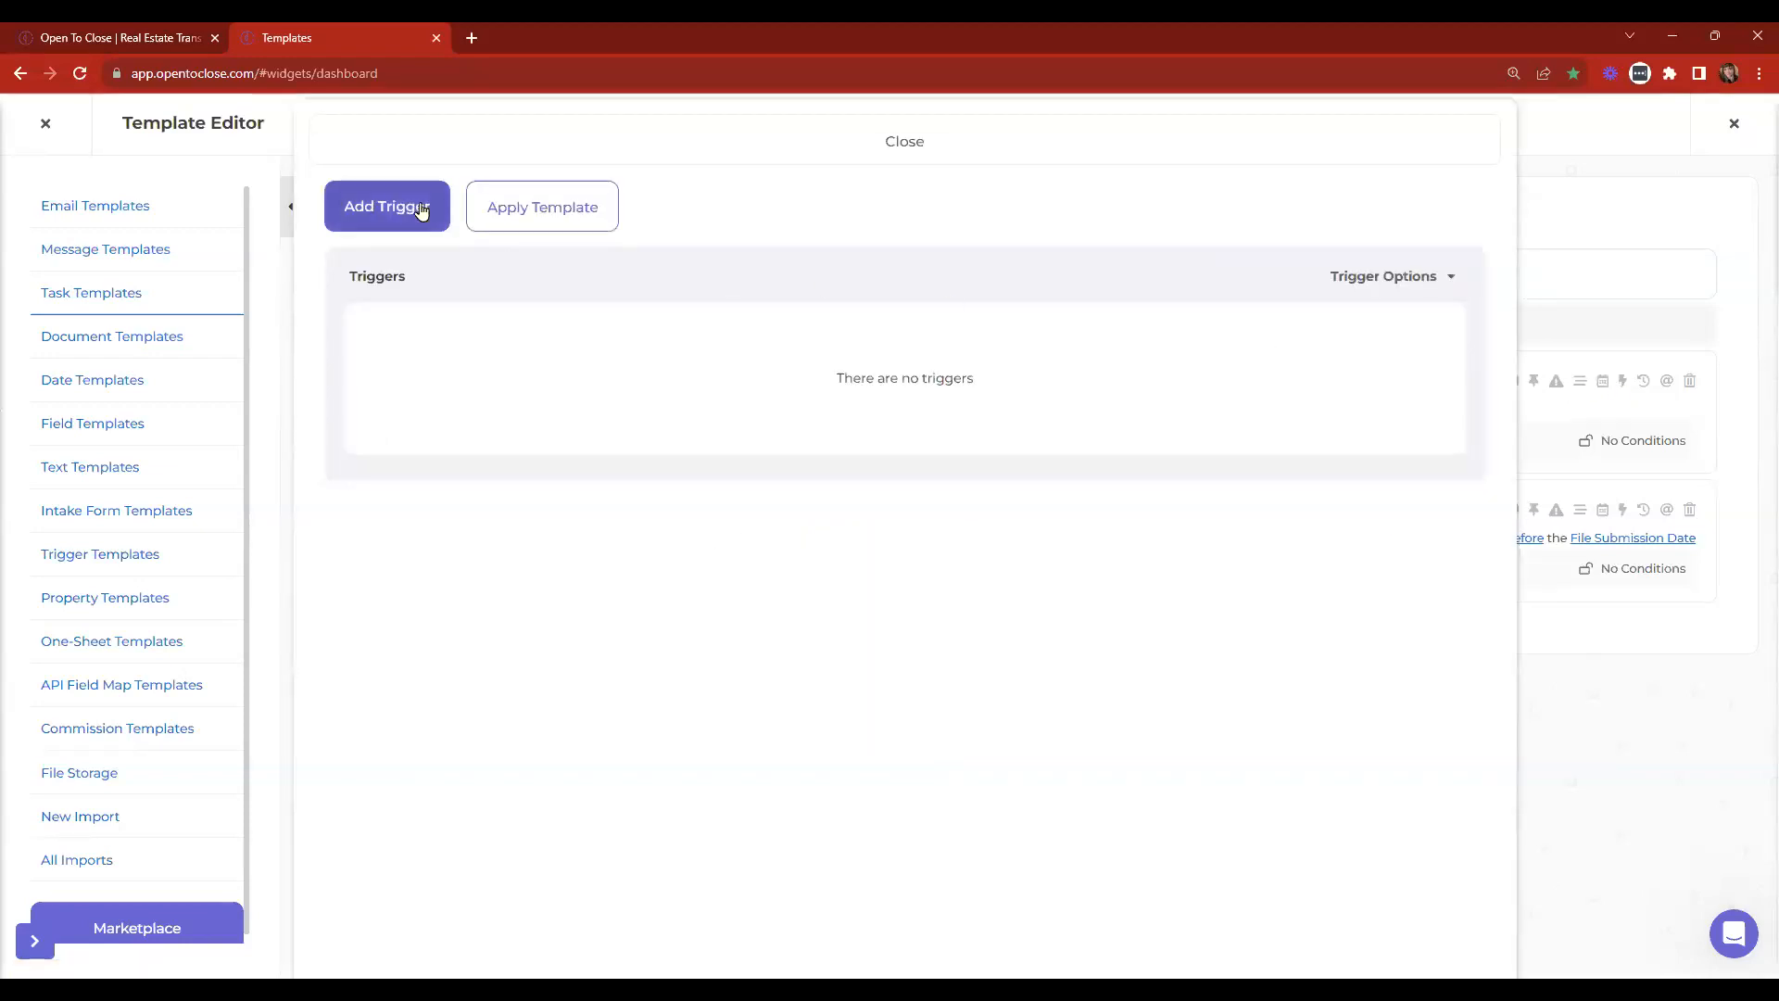
pyautogui.click(425, 210)
pyautogui.click(426, 303)
pyautogui.click(428, 377)
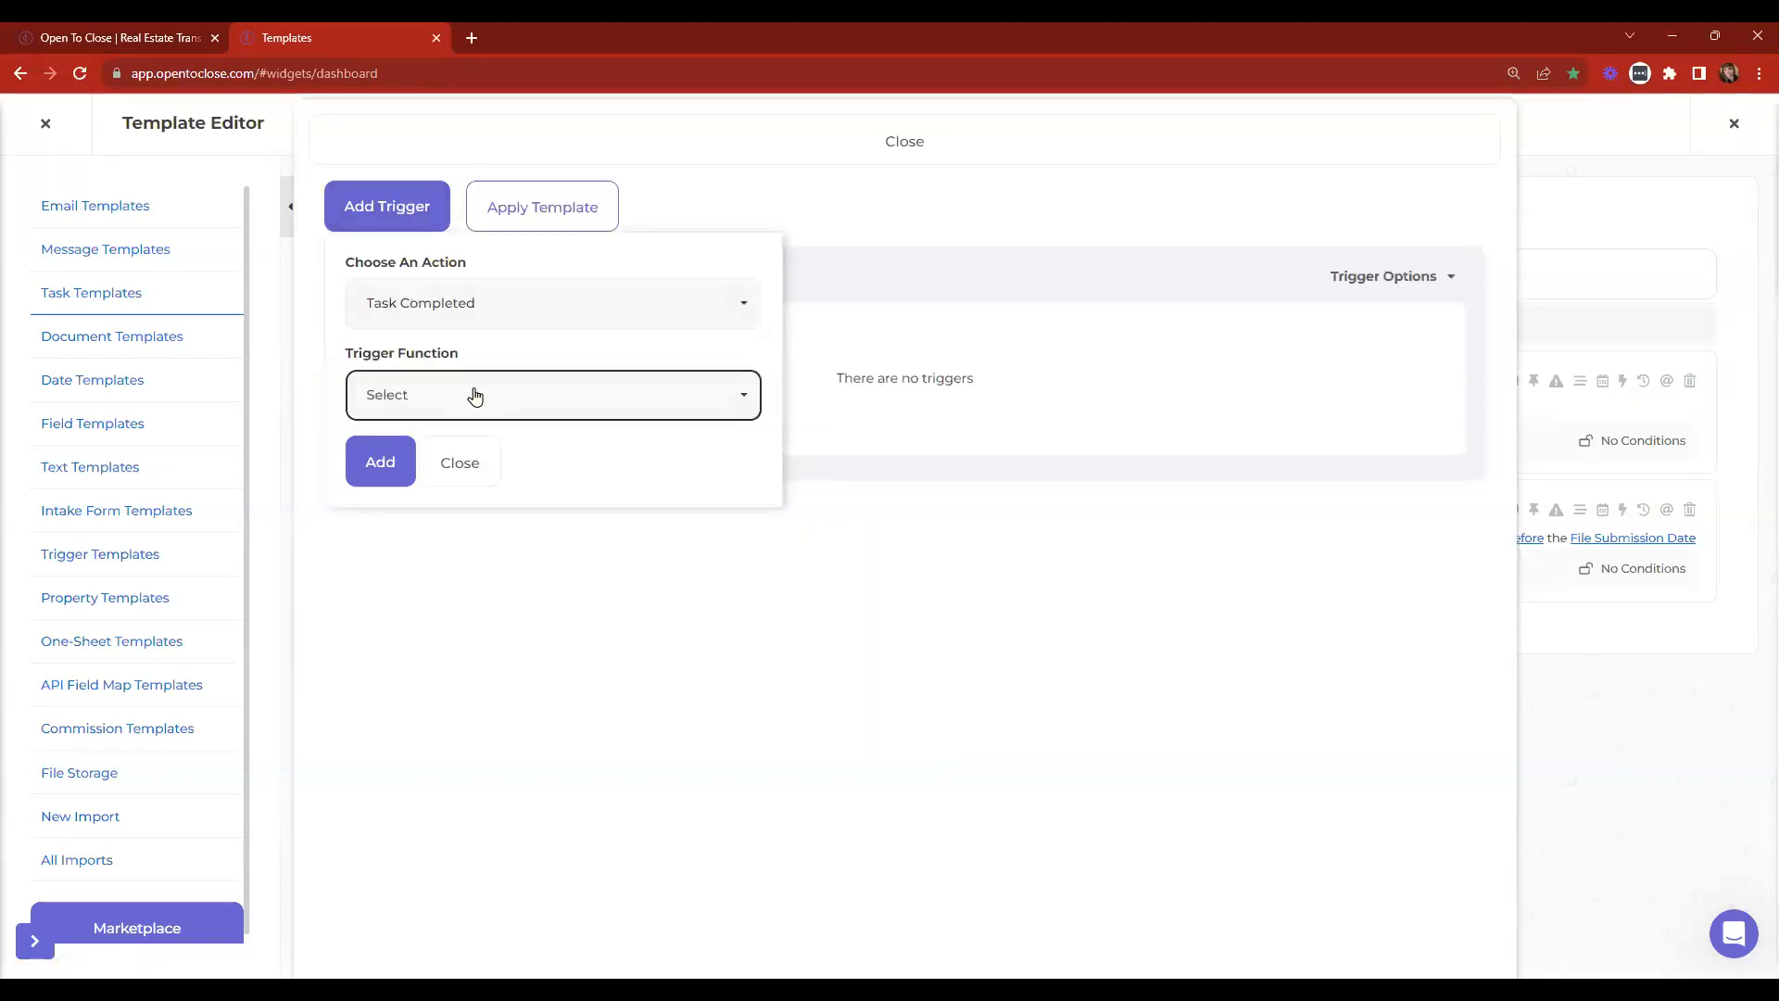
pyautogui.click(473, 395)
pyautogui.click(421, 469)
pyautogui.click(387, 476)
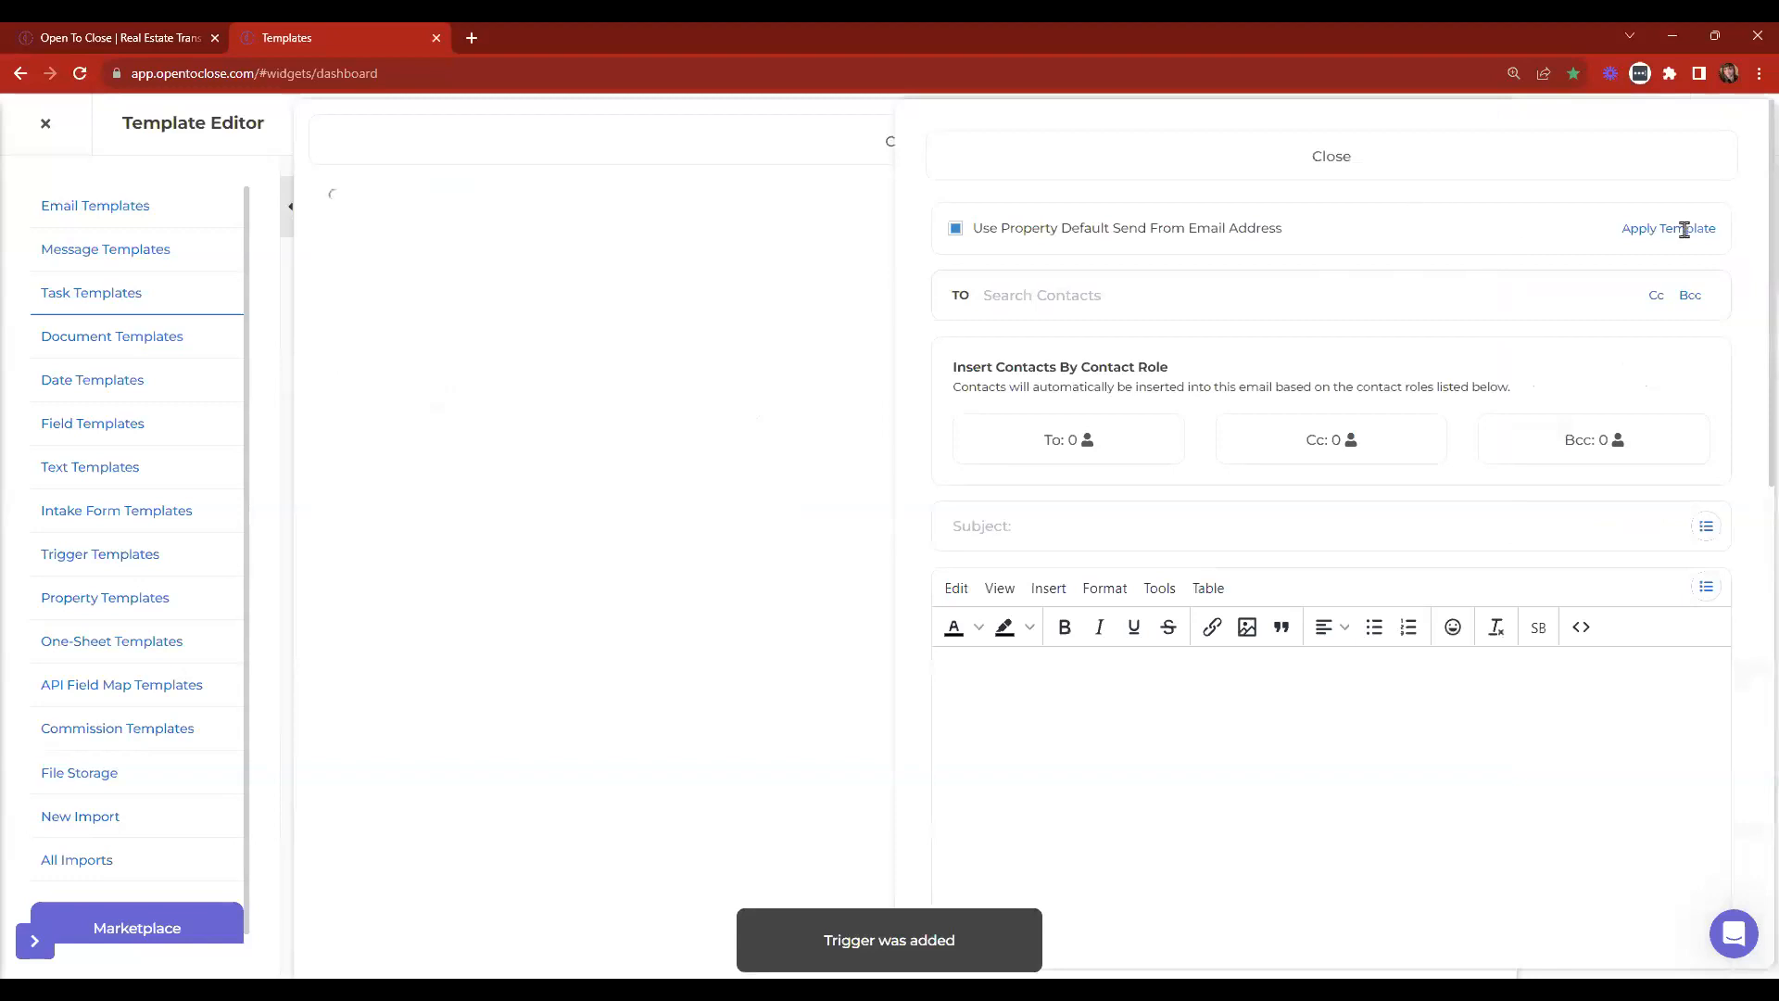
# Search the email templates for test, apply the Test template to the new trigger, and close the task's triggers.
pyautogui.click(1658, 237)
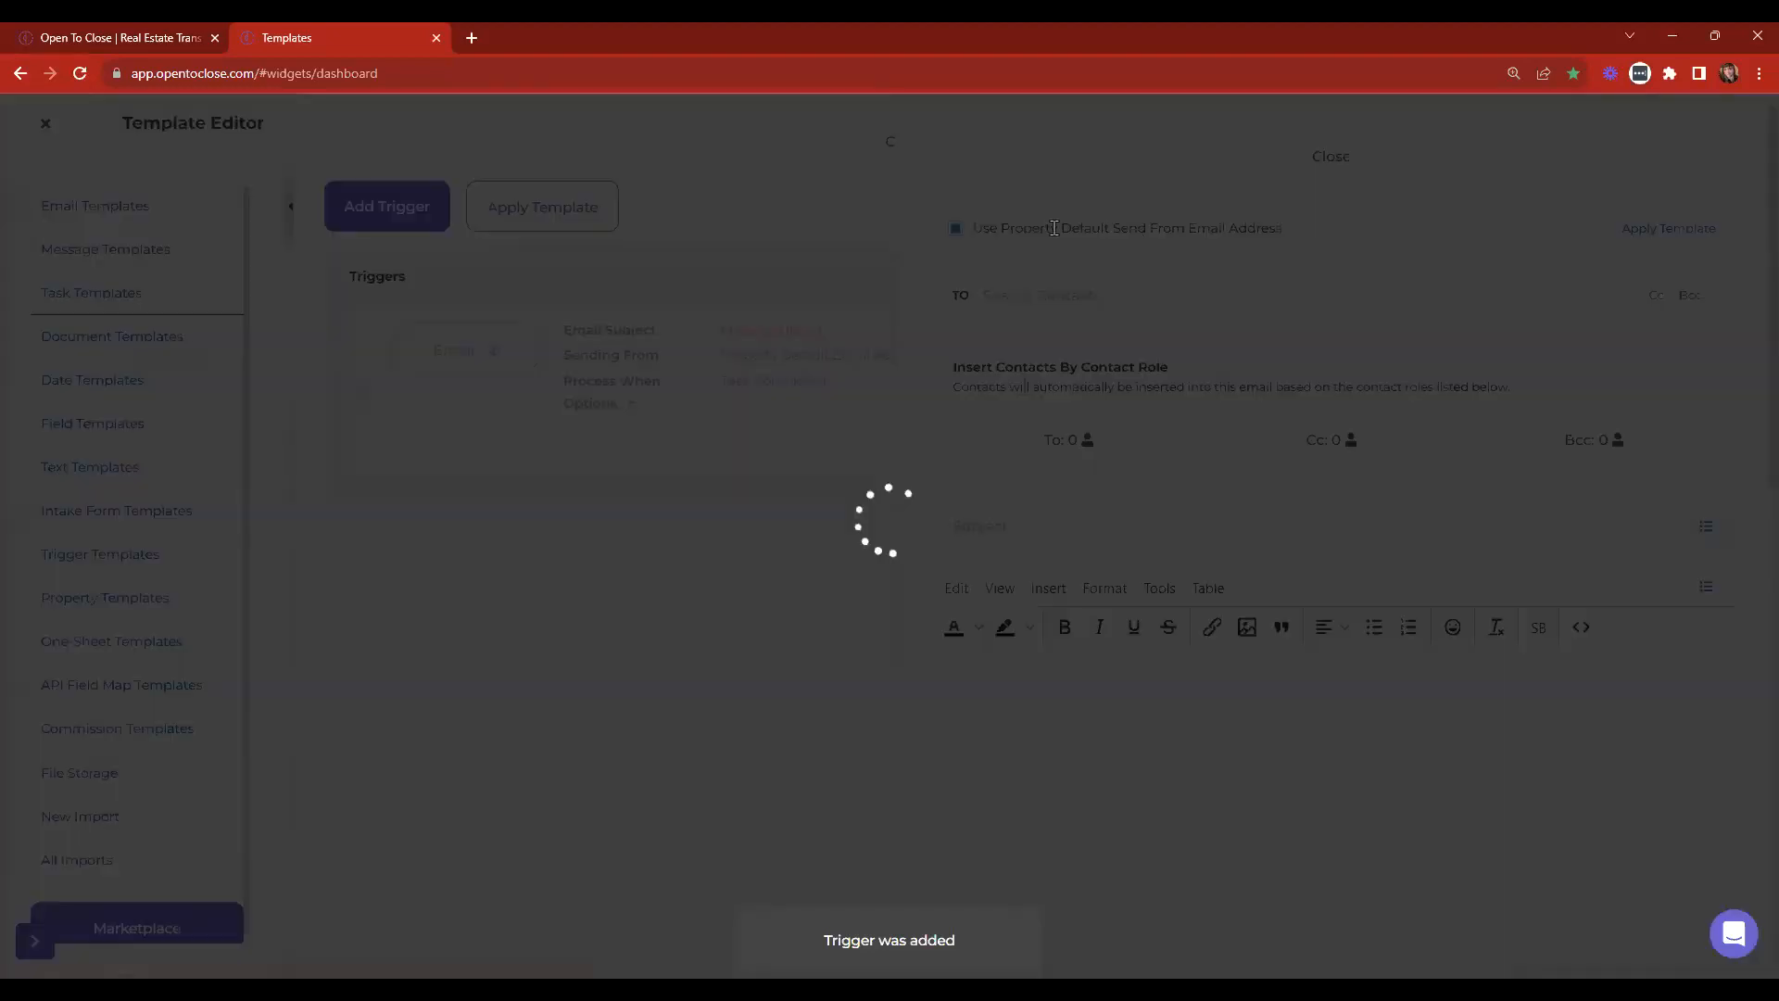
pyautogui.click(824, 219)
pyautogui.write('hannah')
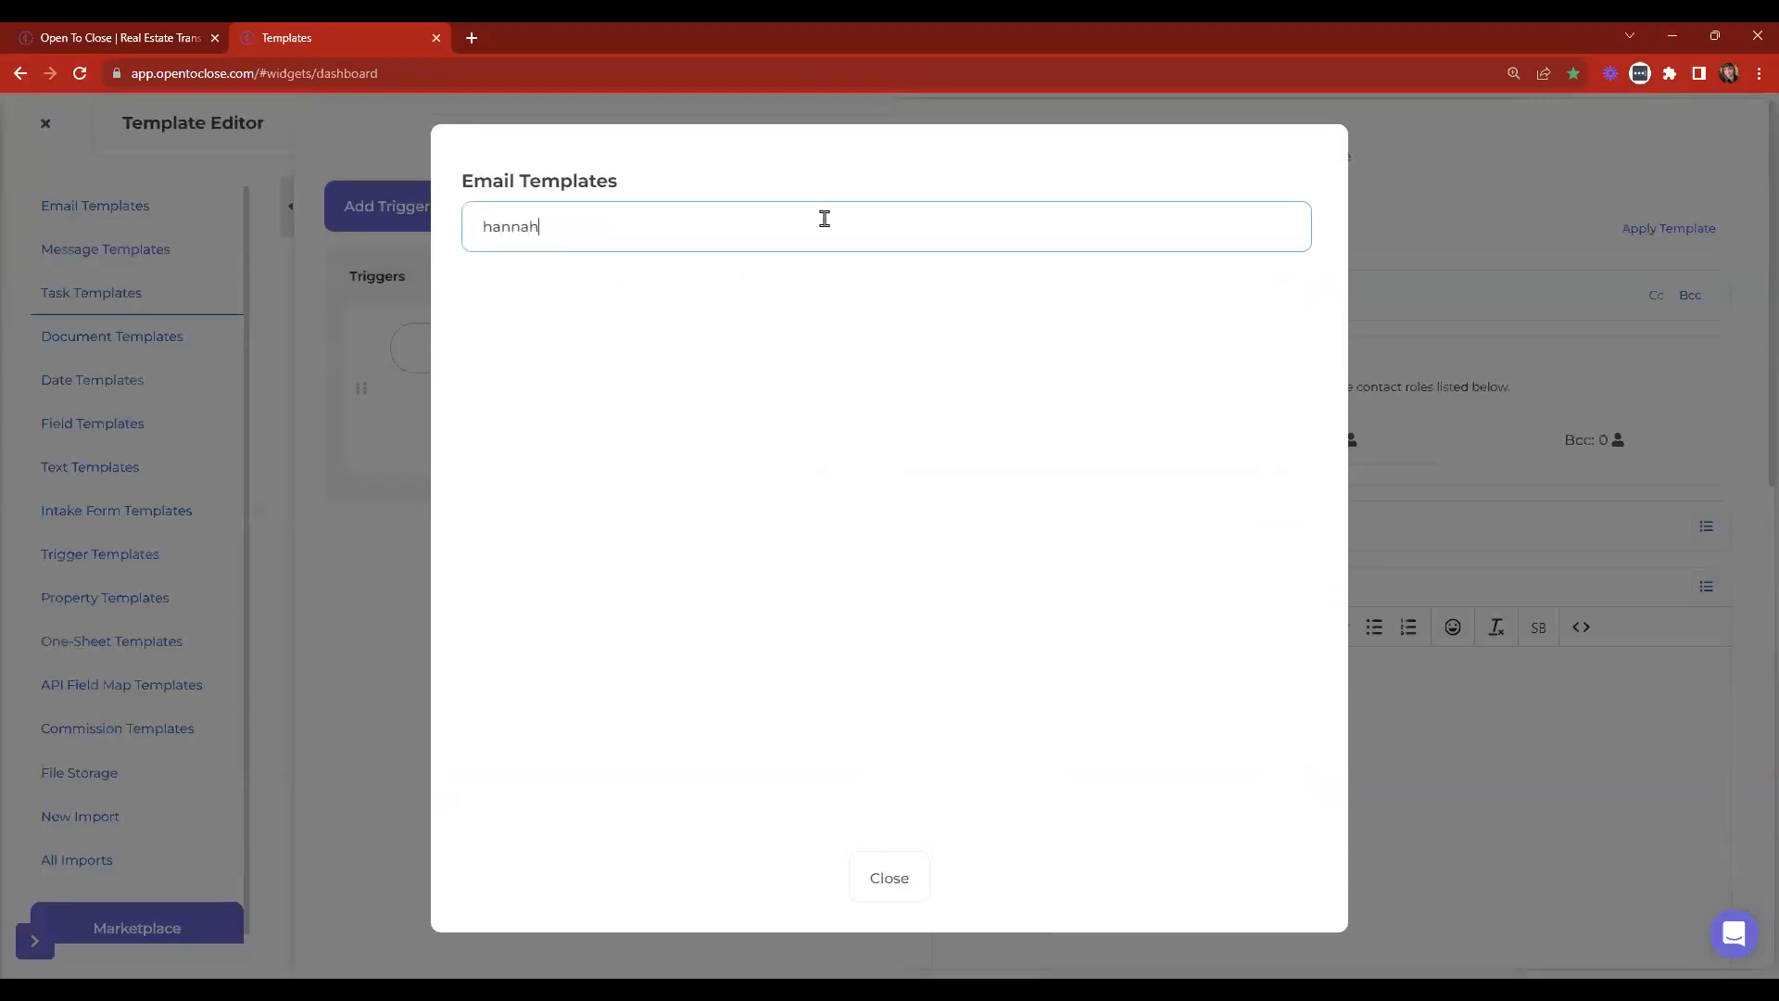
pyautogui.press('BackSpace')
pyautogui.press('BackSpace')
pyautogui.press('BackSpace')
pyautogui.press('BackSpace')
pyautogui.press('BackSpace')
pyautogui.press('BackSpace')
pyautogui.write('tes')
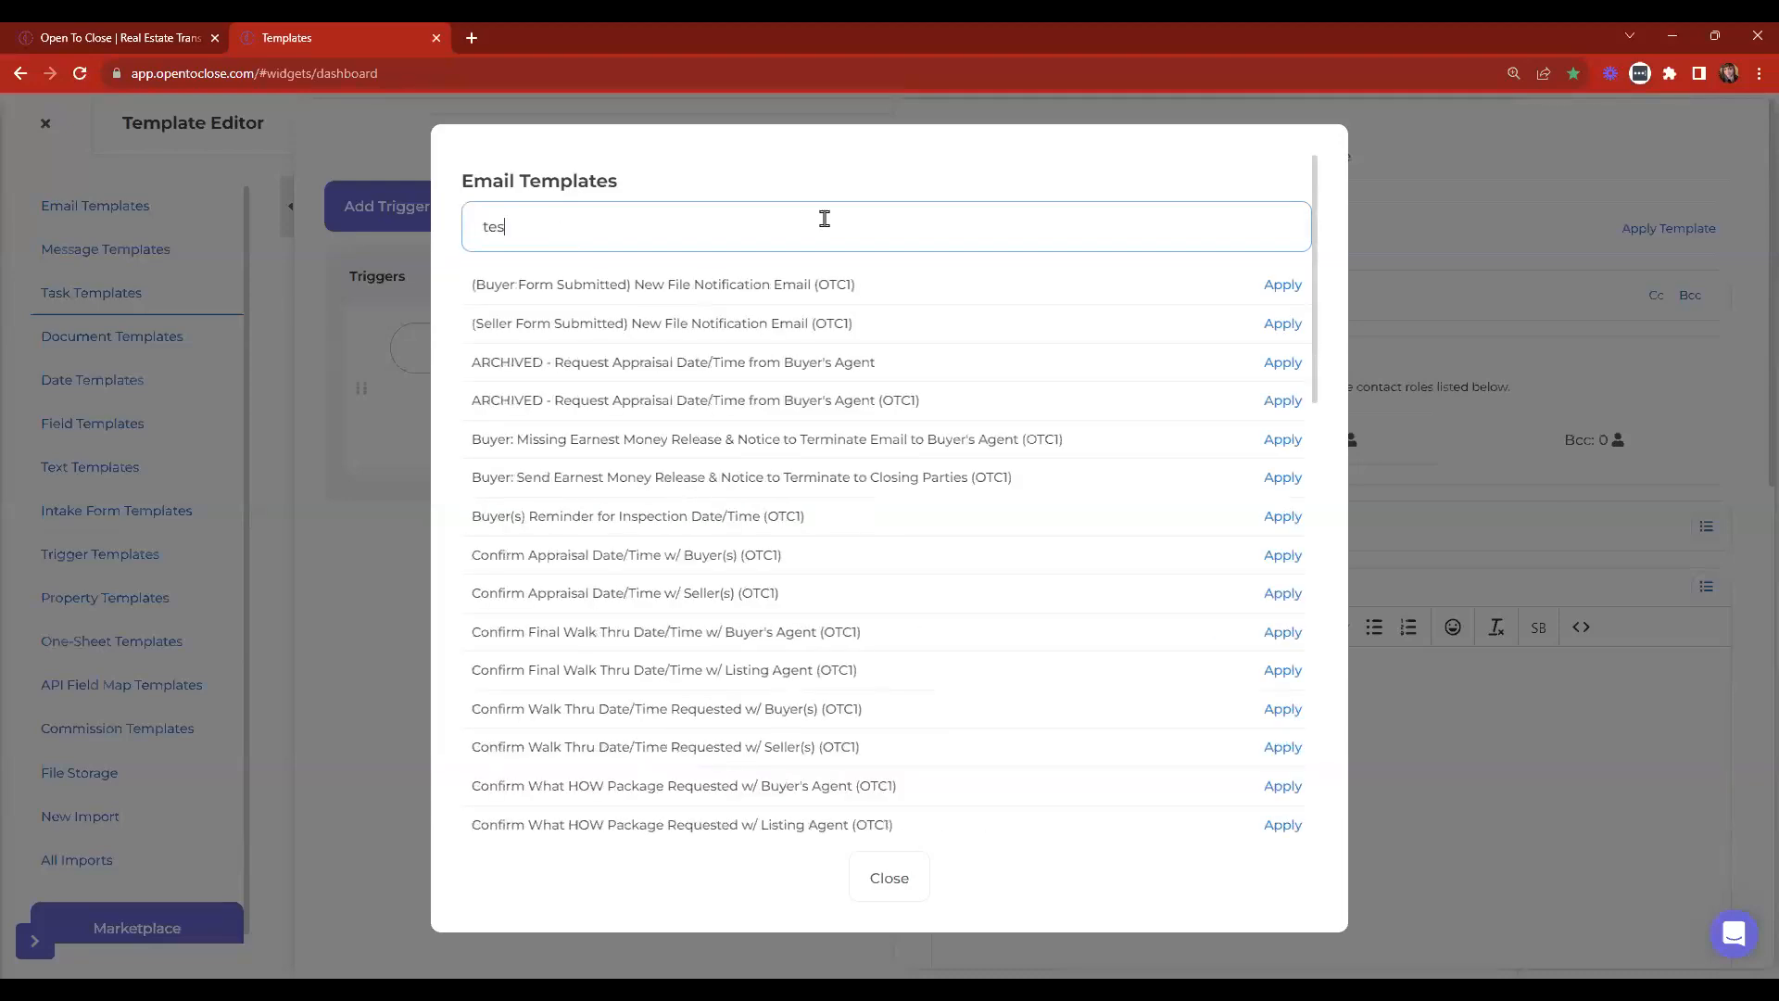
pyautogui.write('t')
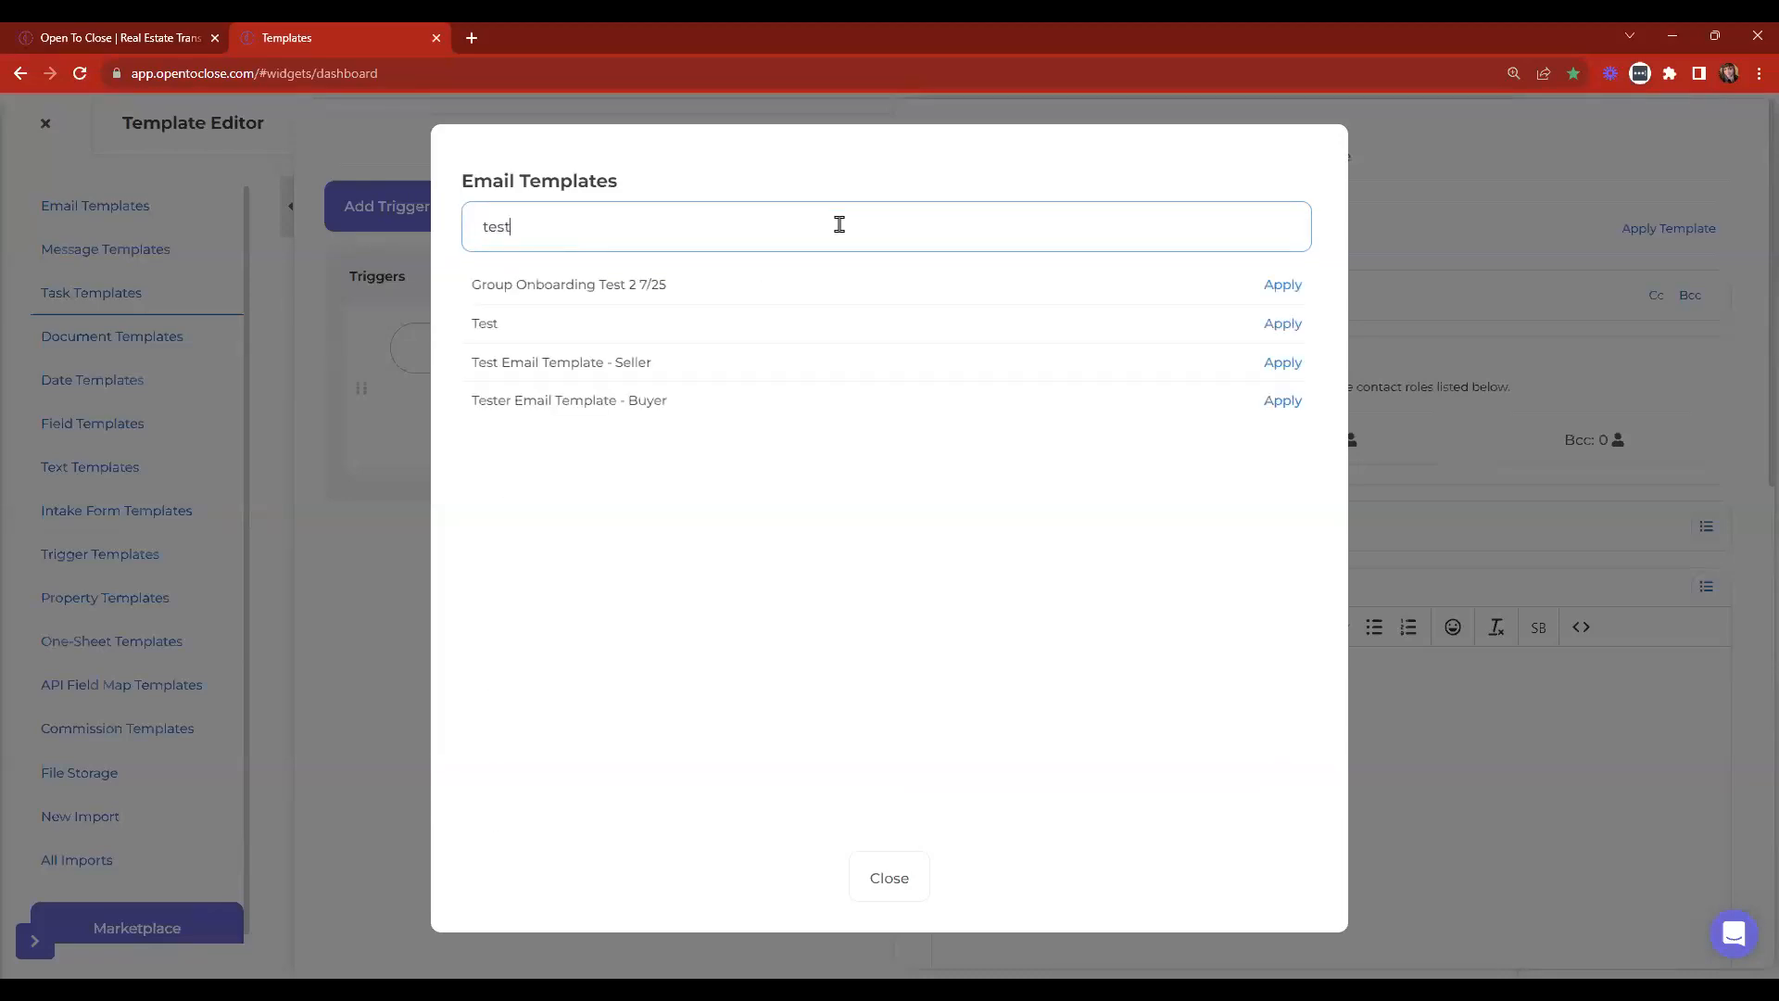
pyautogui.click(1288, 323)
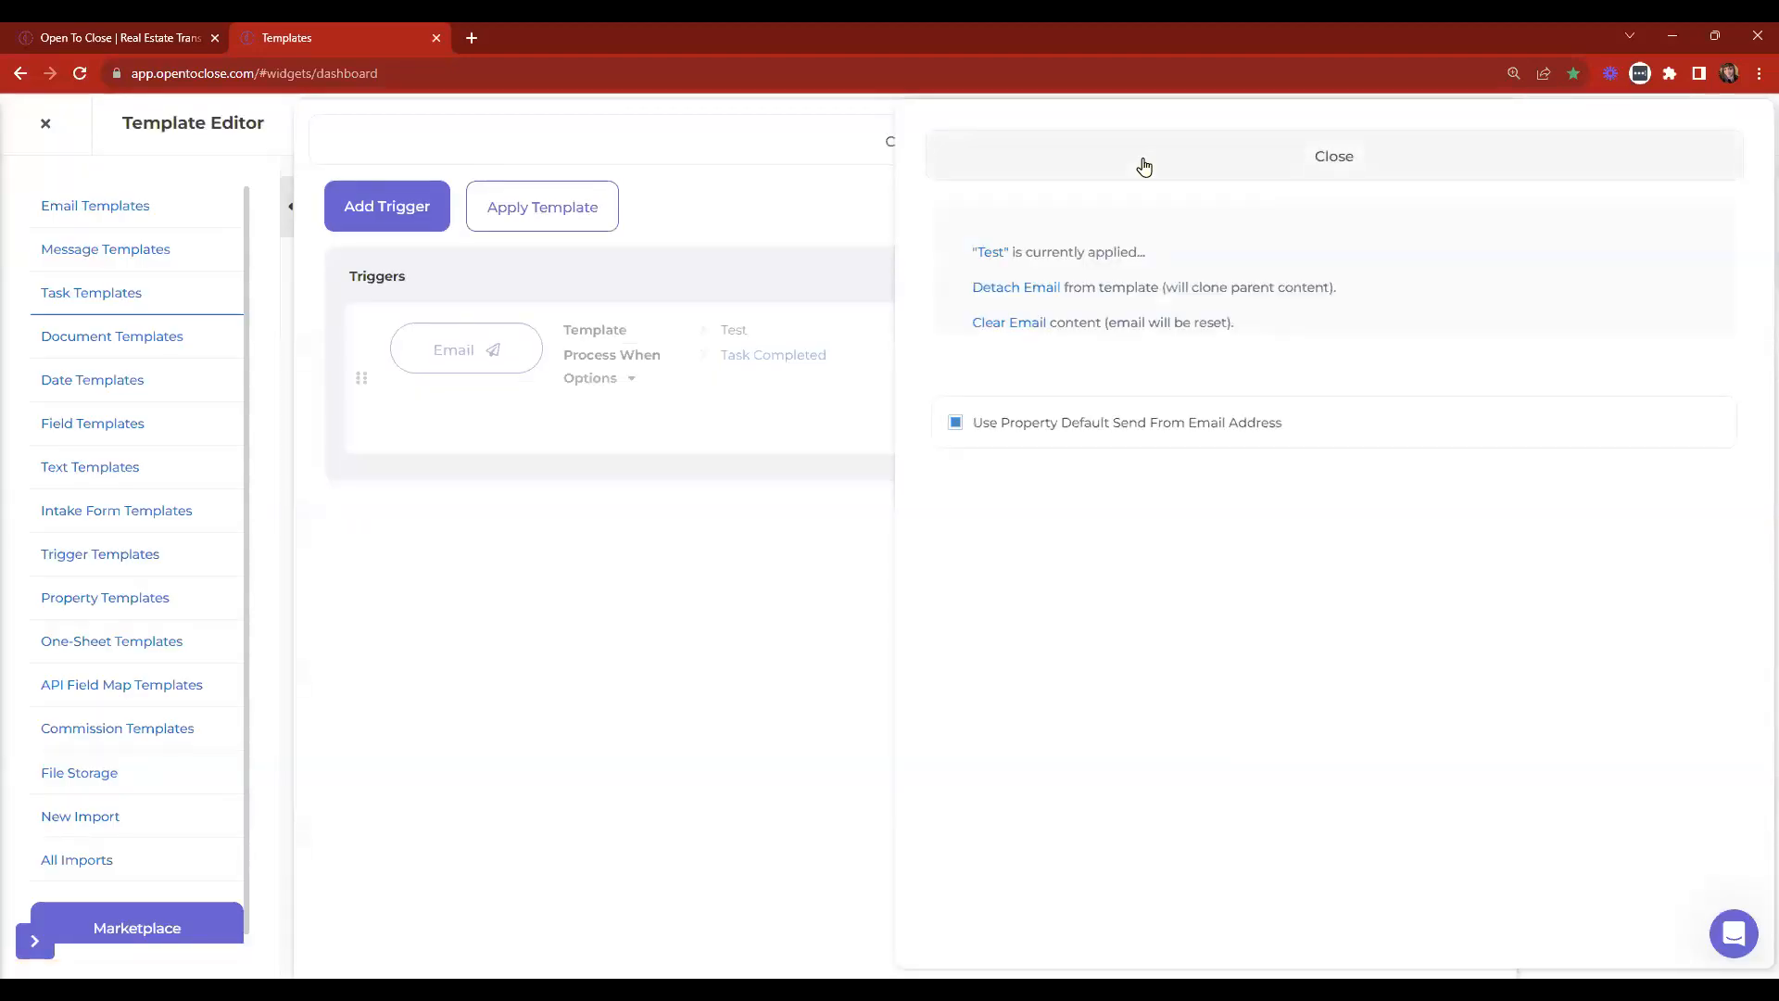
pyautogui.click(1145, 165)
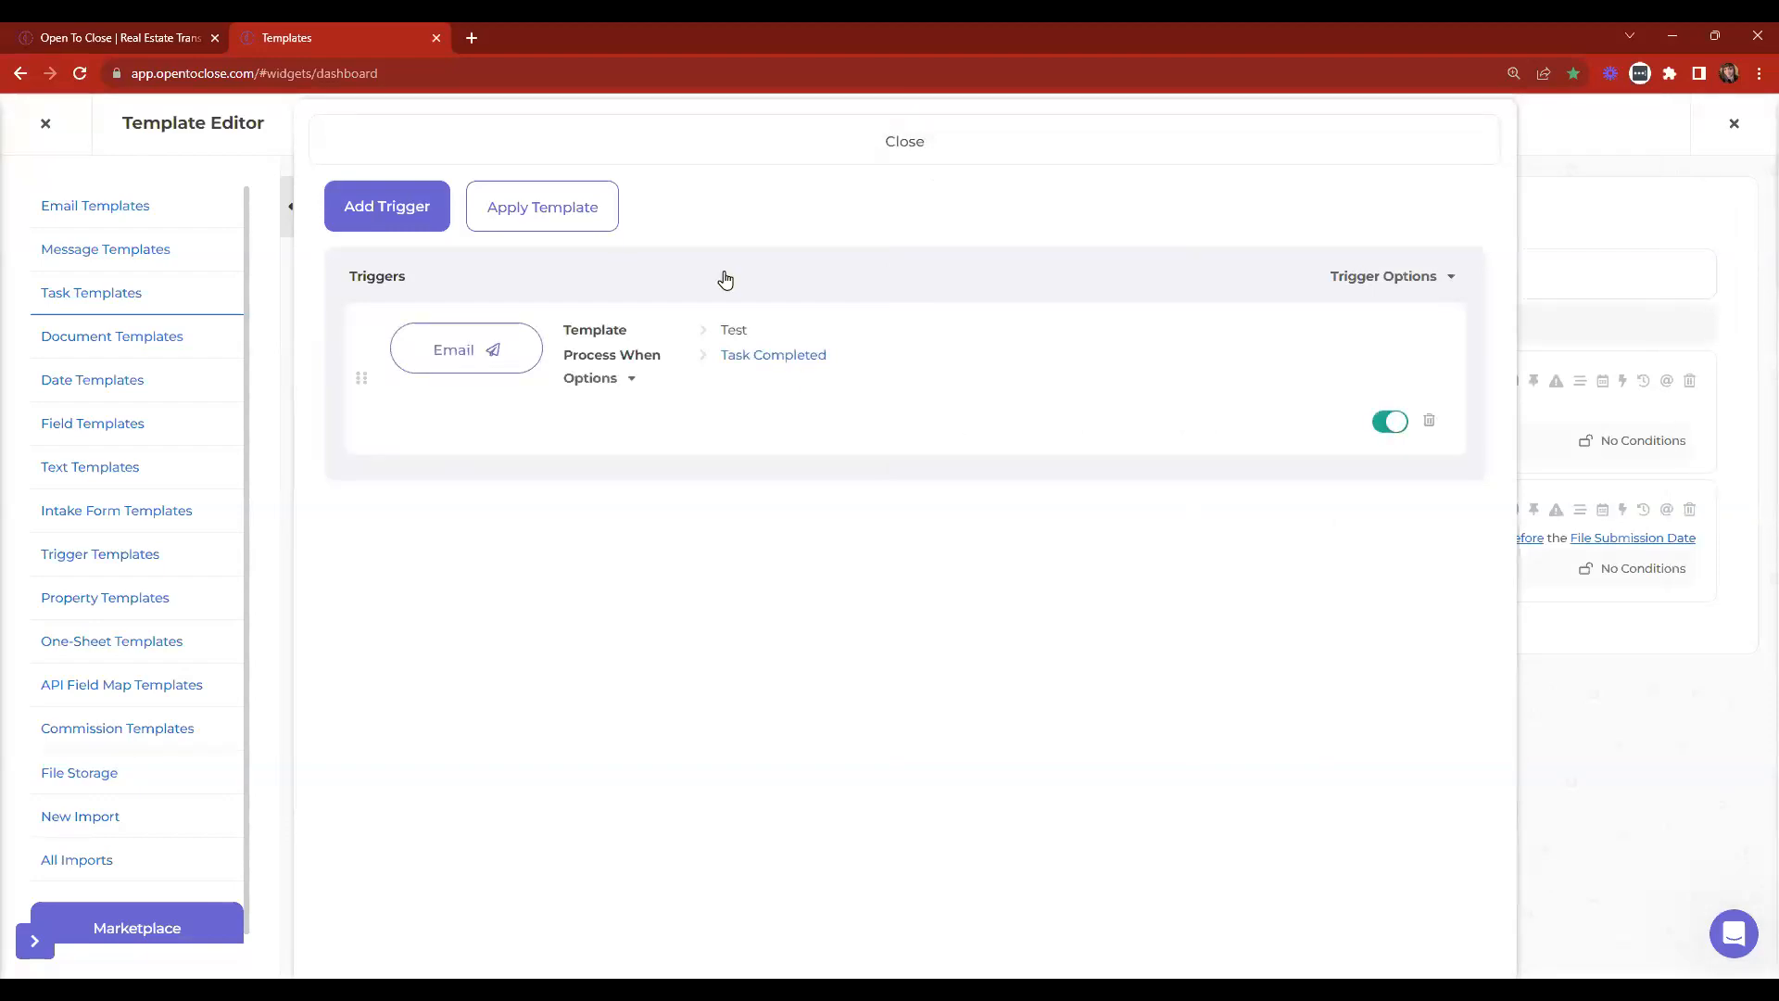
pyautogui.click(945, 142)
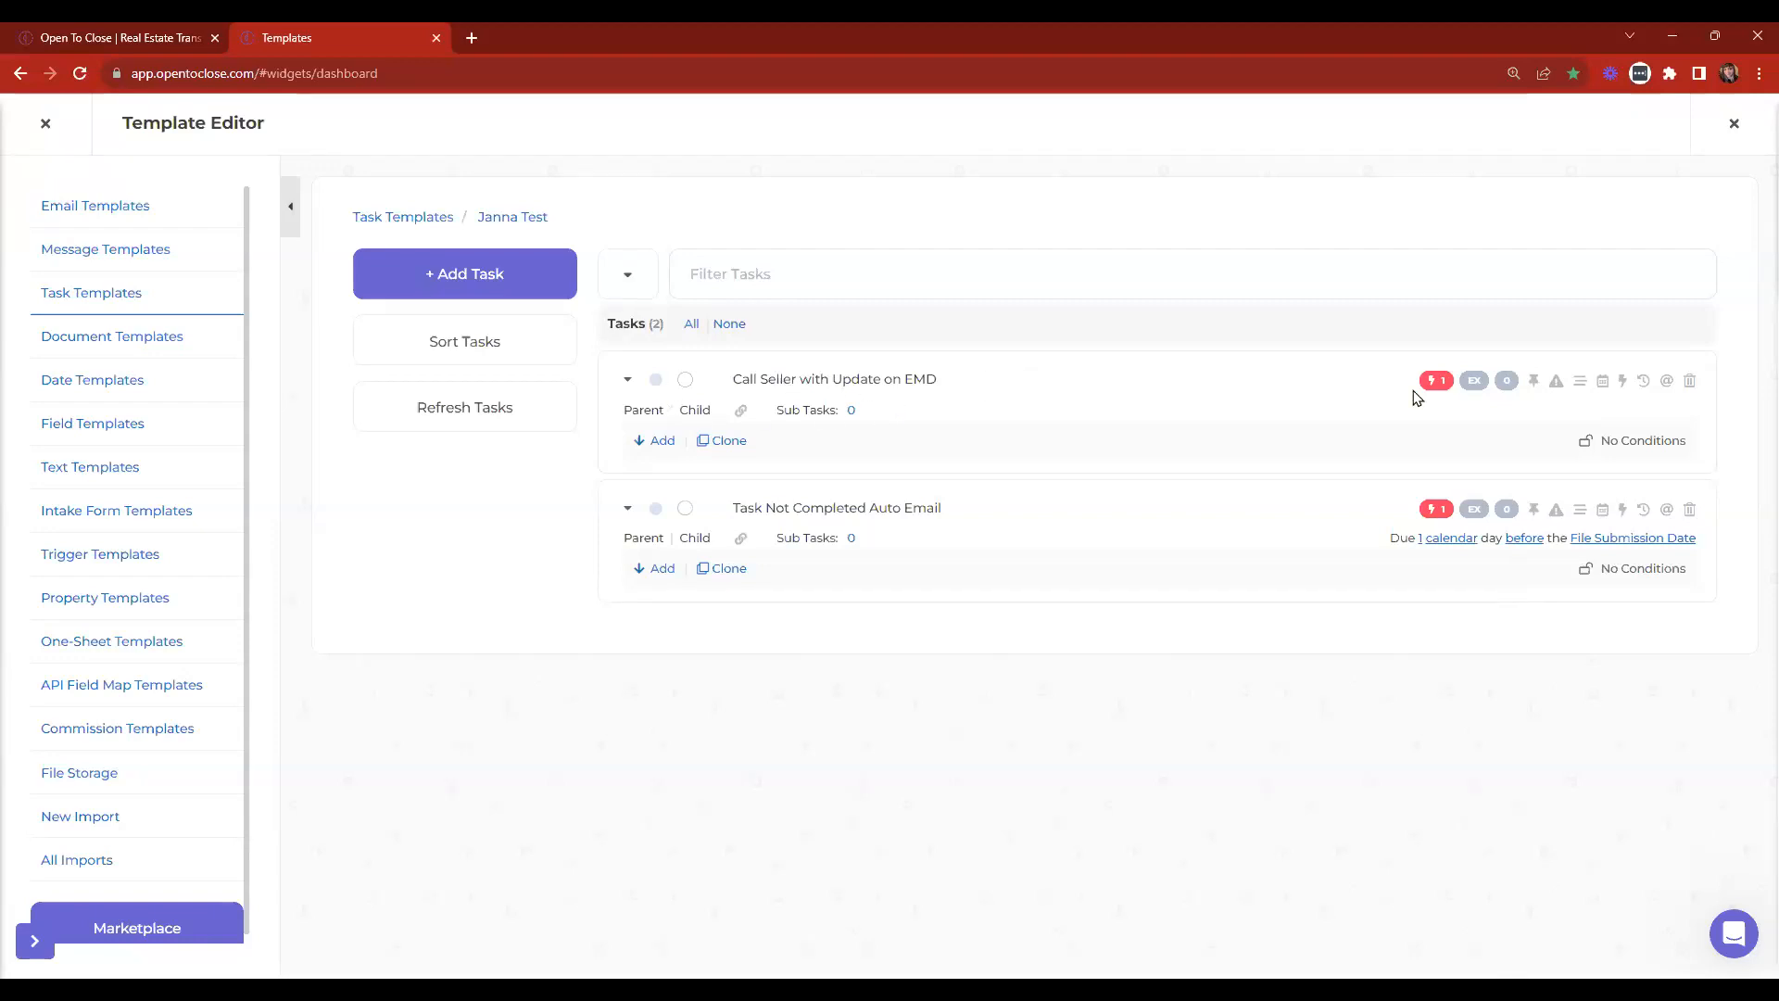
# Set the email trigger of the Call Seller with Update on EMD task to send automatically and close the task's triggers.
pyautogui.click(1436, 383)
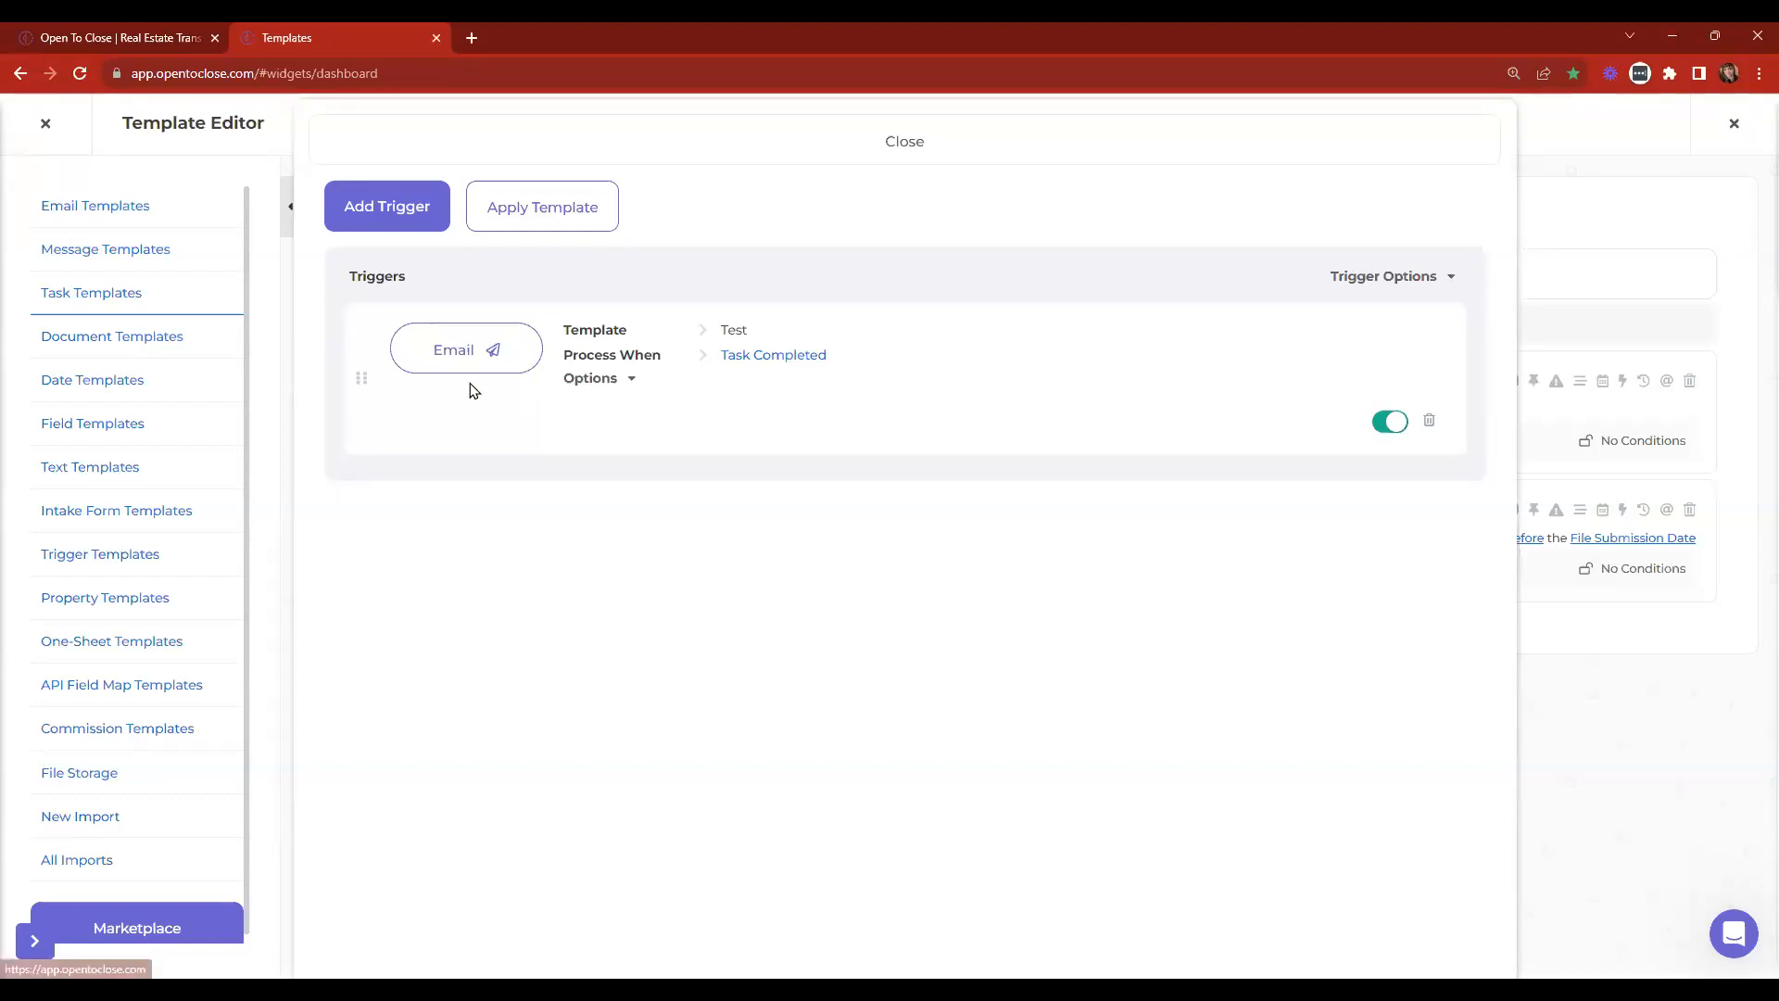
pyautogui.click(1397, 277)
pyautogui.click(432, 480)
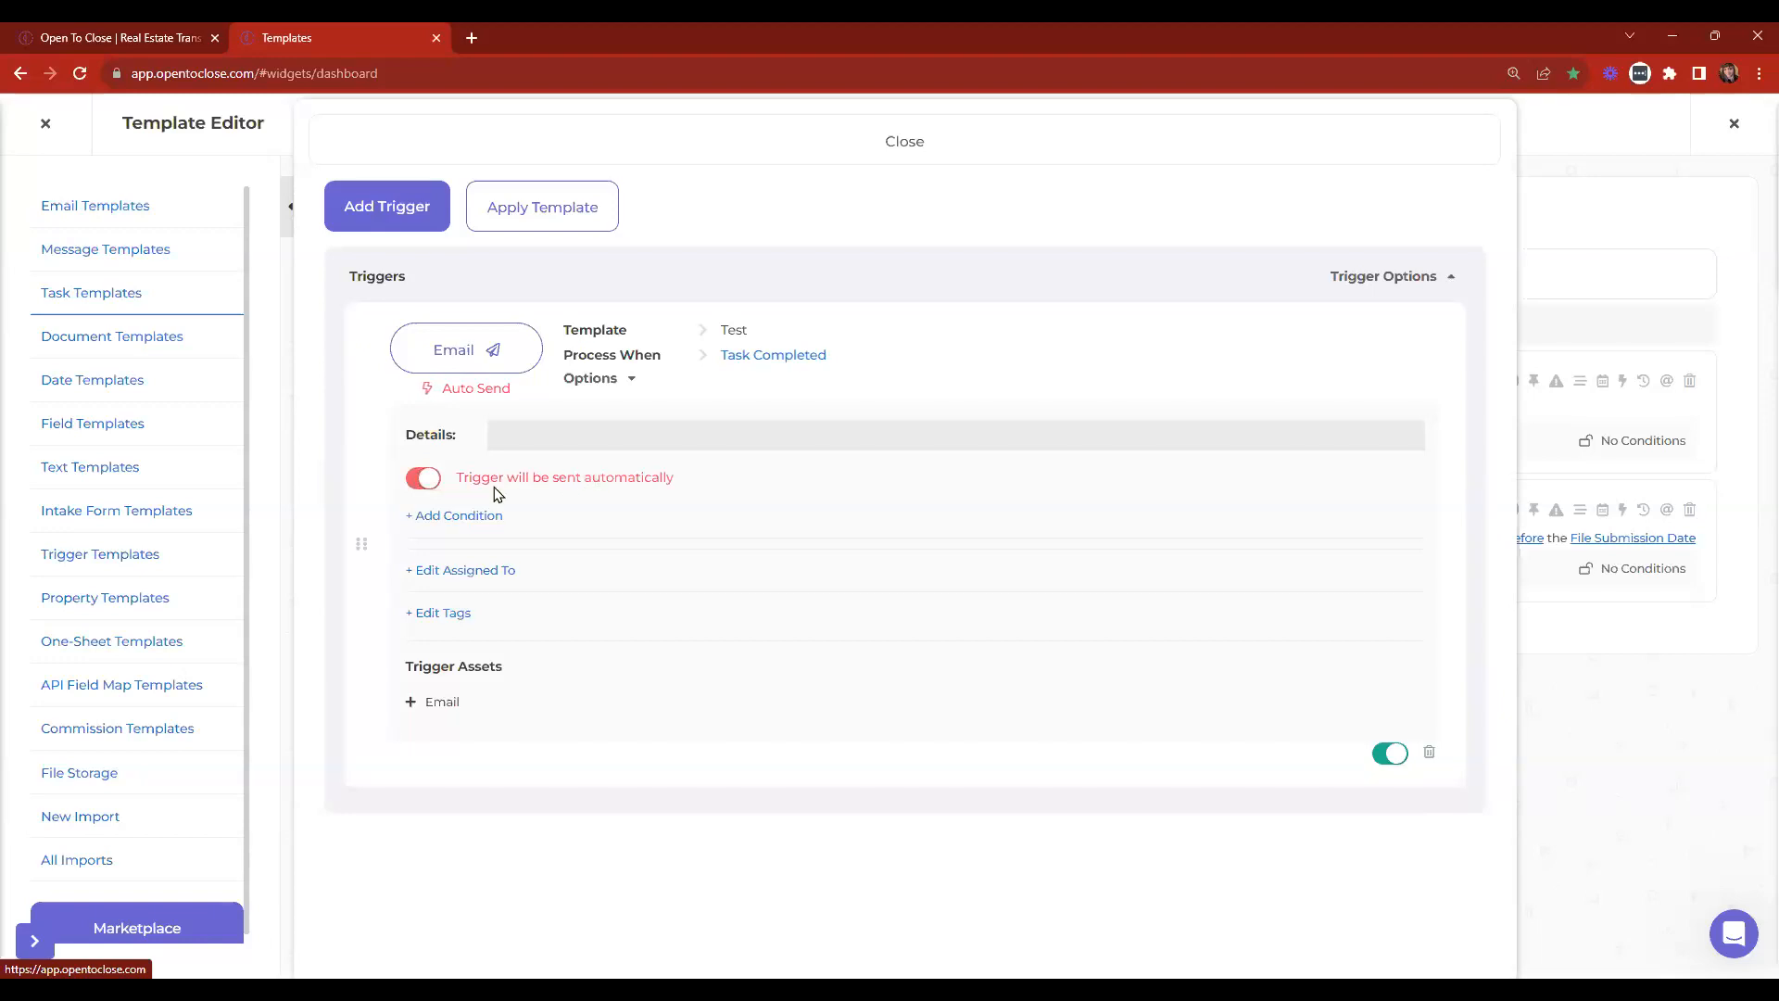
pyautogui.click(919, 156)
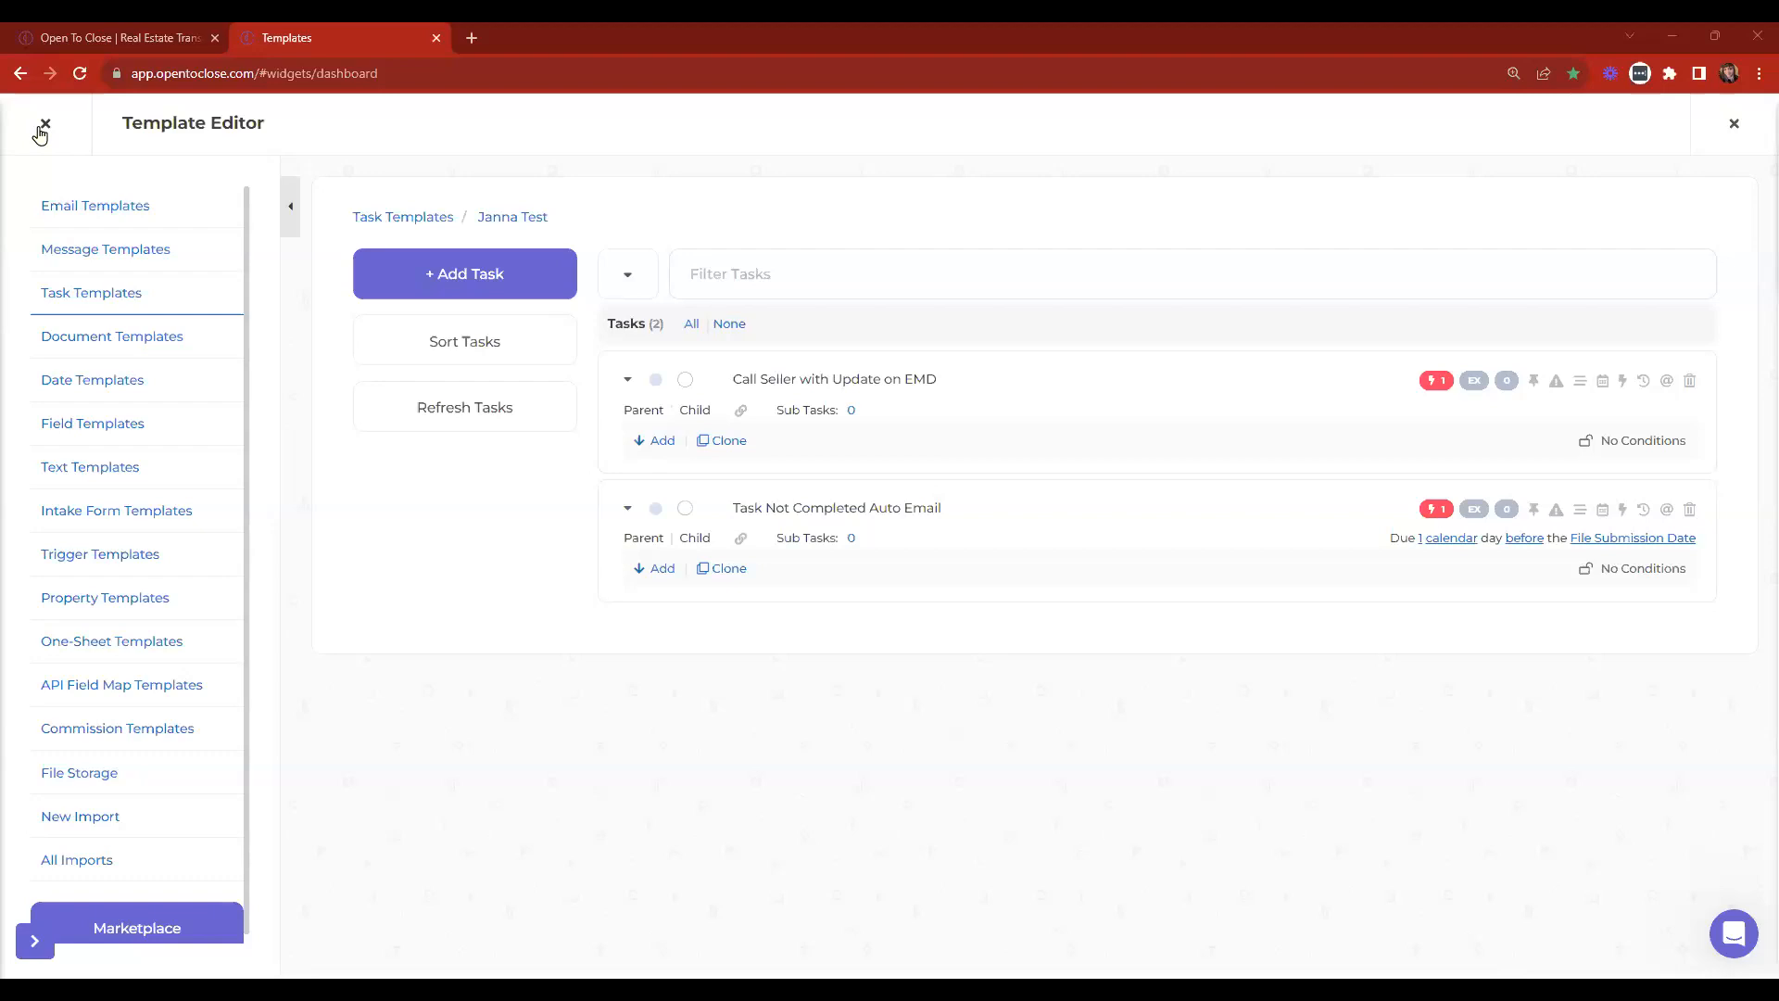
# Search the trigger templates for hoa, open Buyer HOA Triggers (Emails, Field, Temps), and examine the expanded conditions of its email and template triggers.
pyautogui.click(85, 555)
pyautogui.click(777, 272)
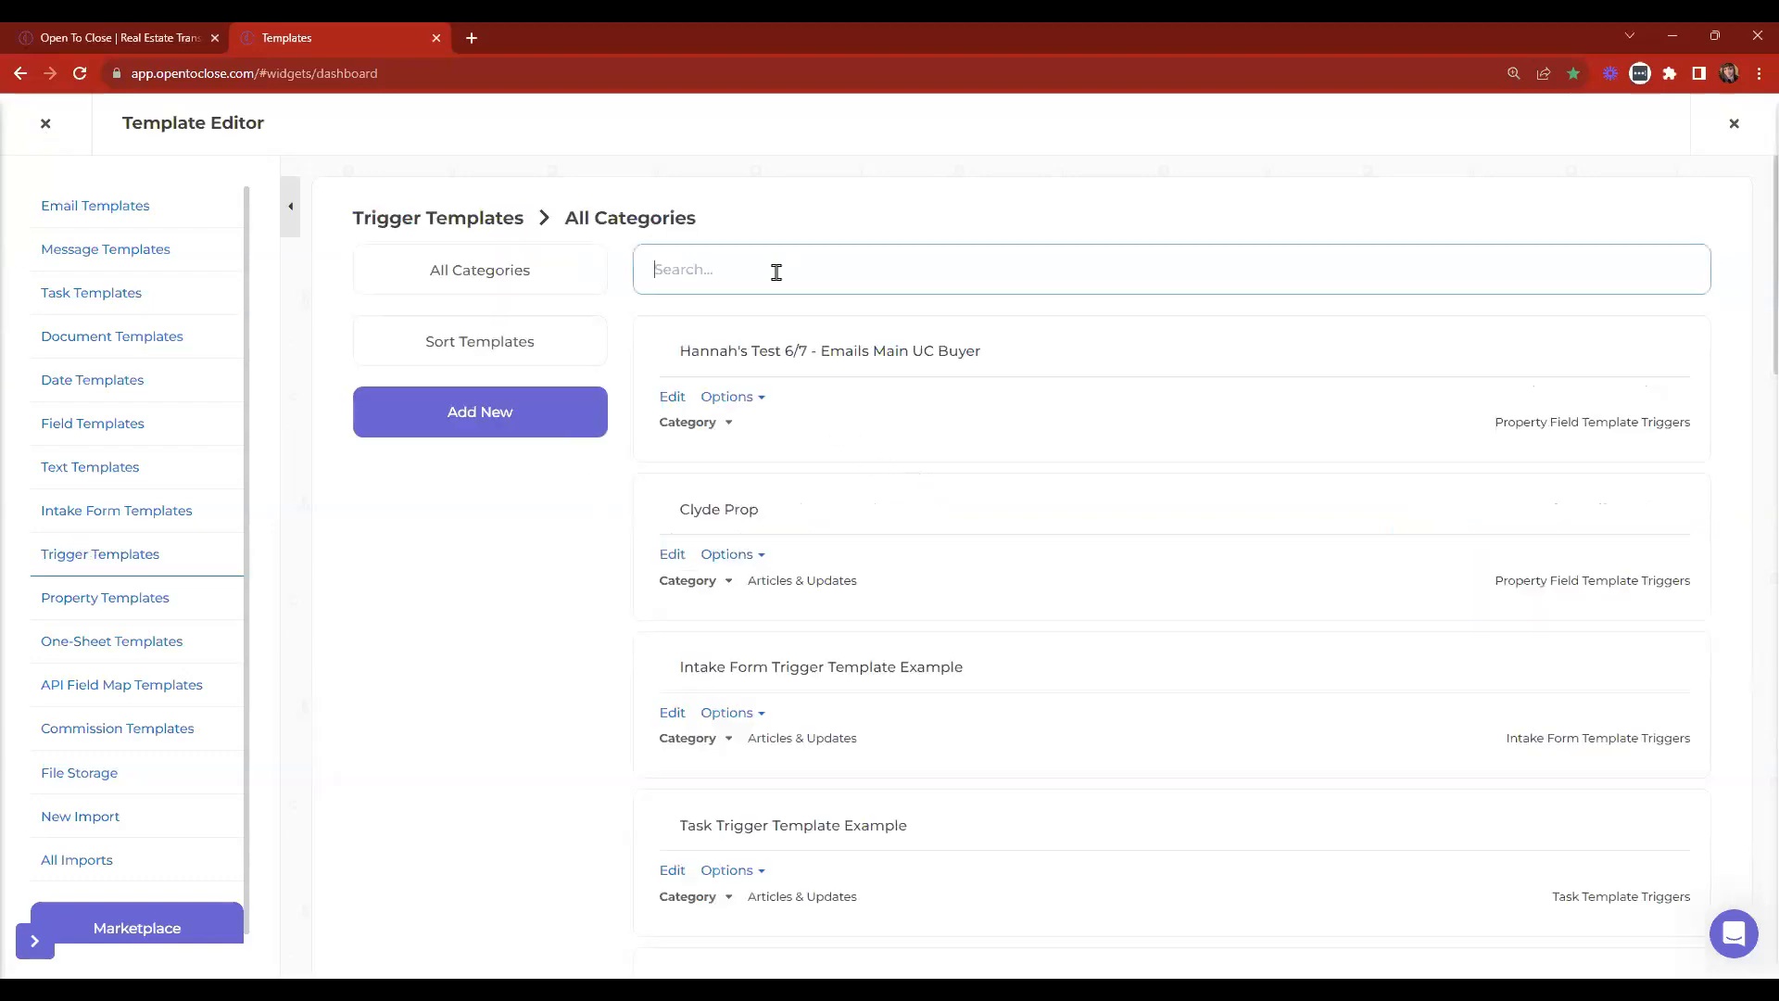
pyautogui.write('hoa')
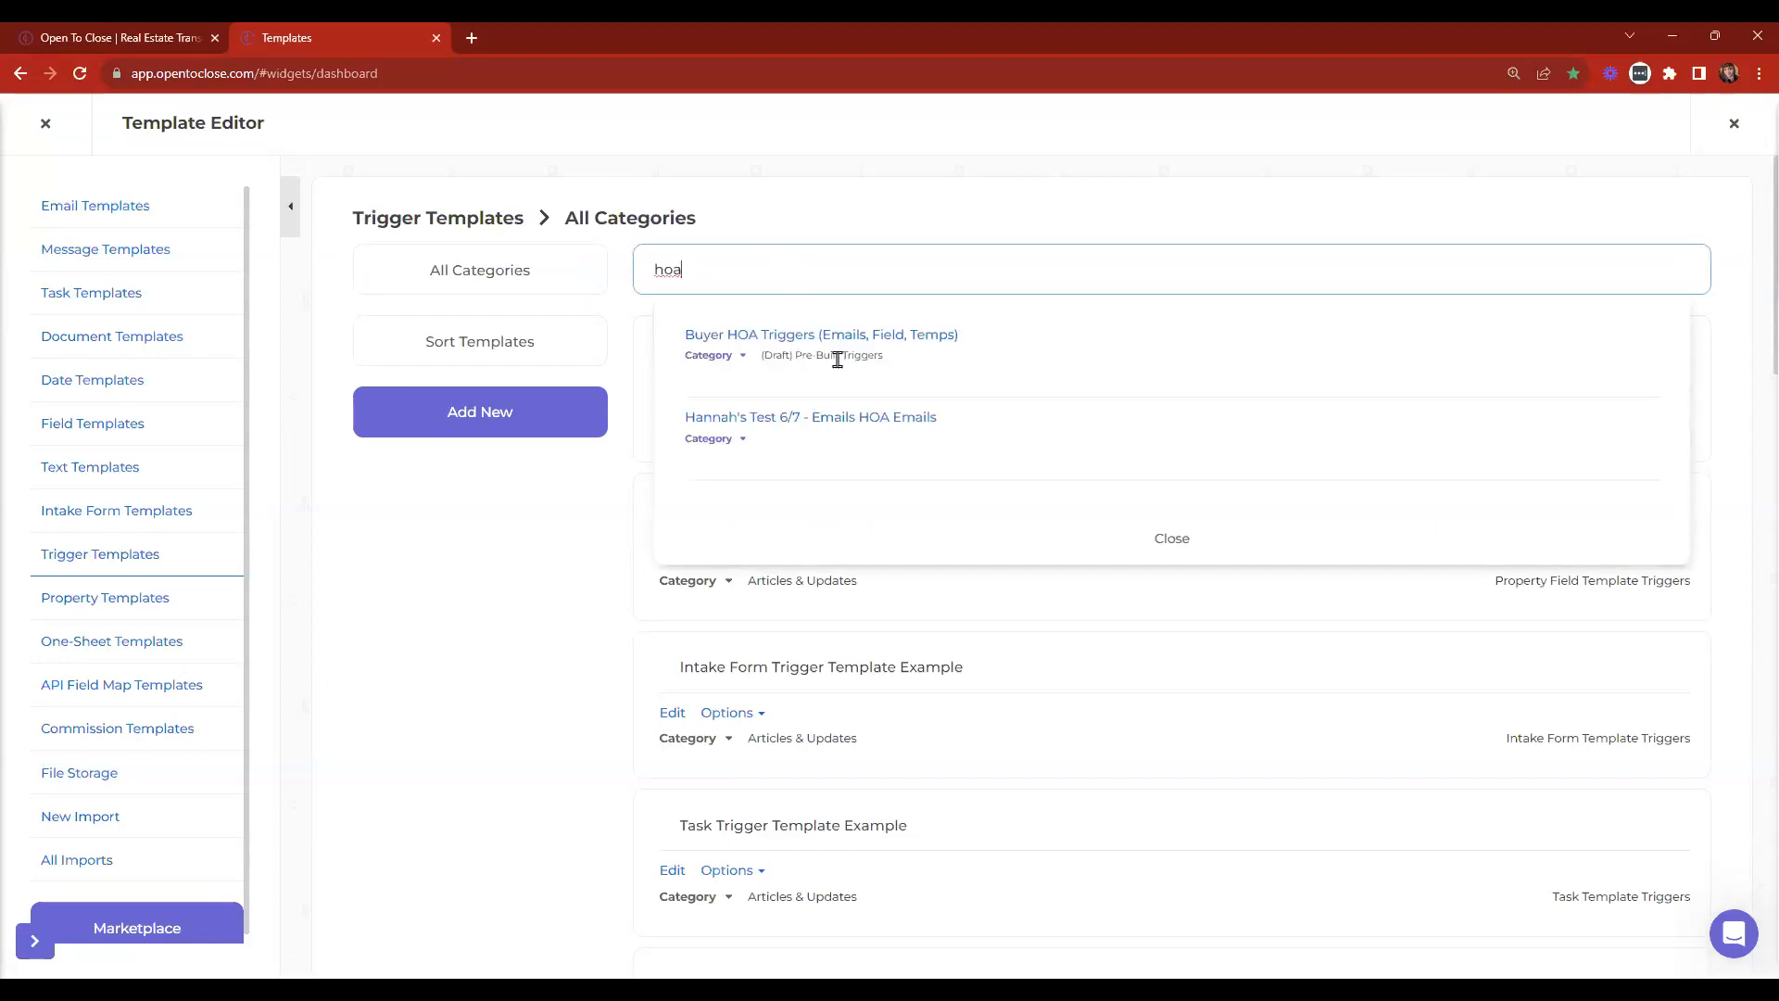
pyautogui.click(839, 336)
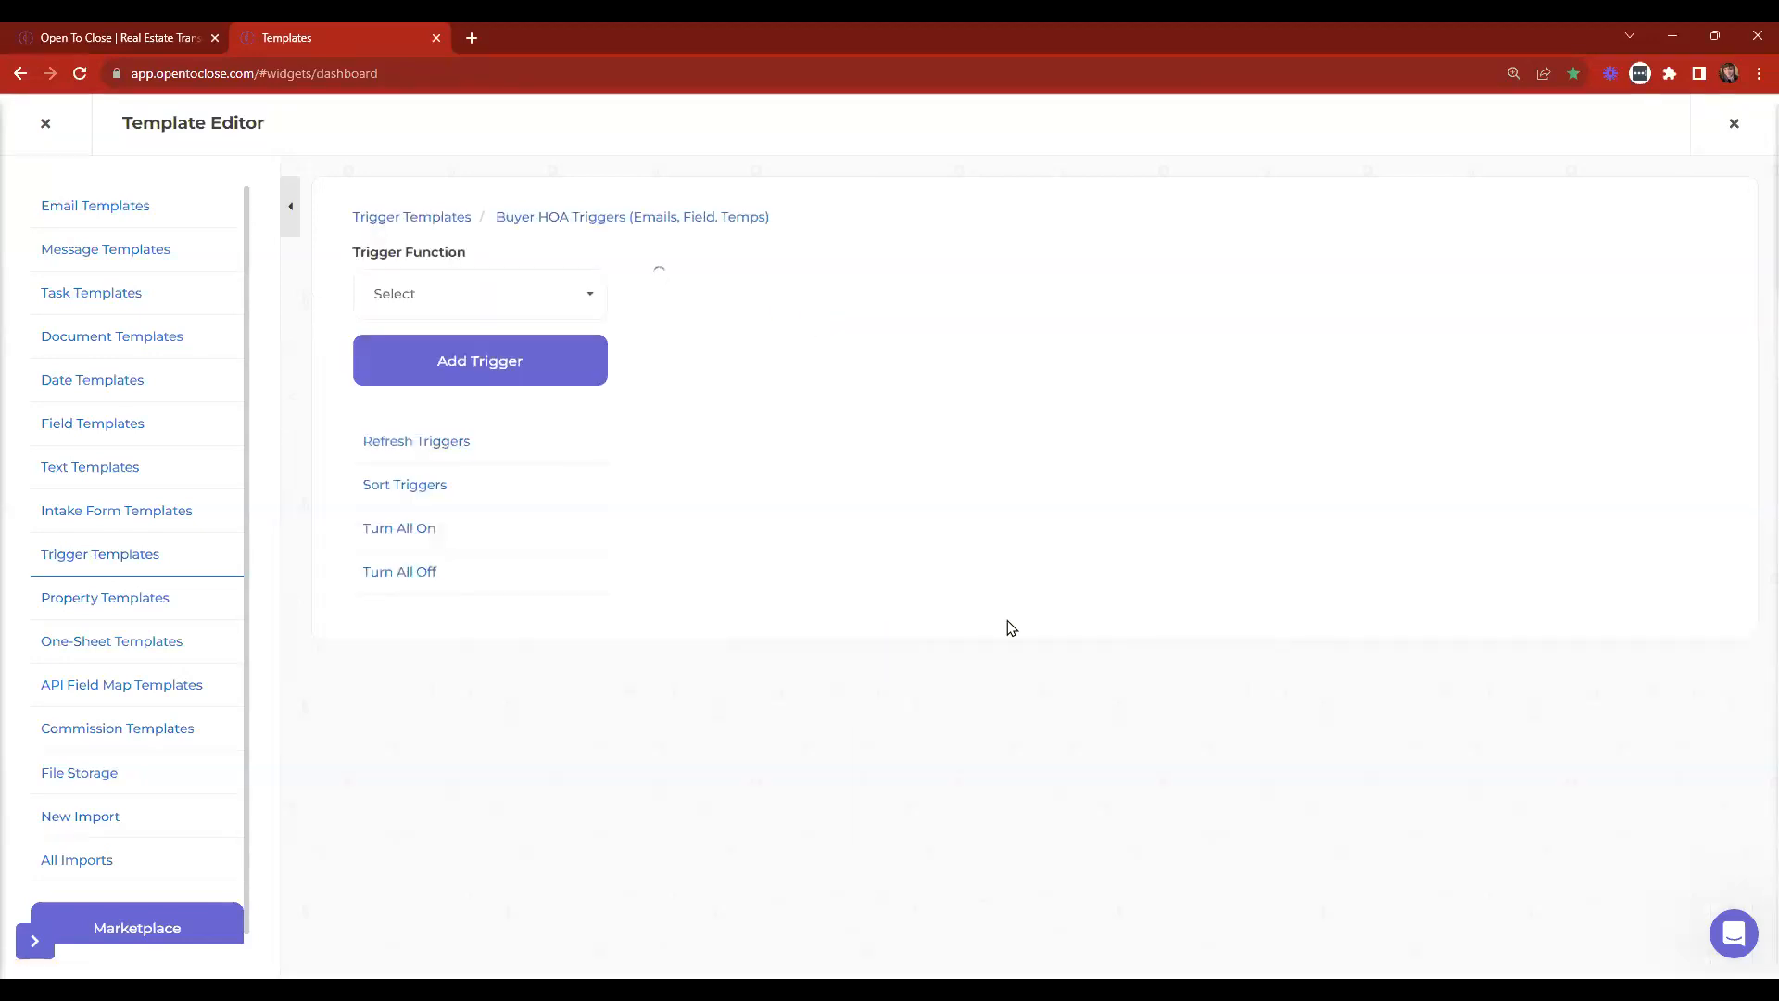
pyautogui.click(1605, 272)
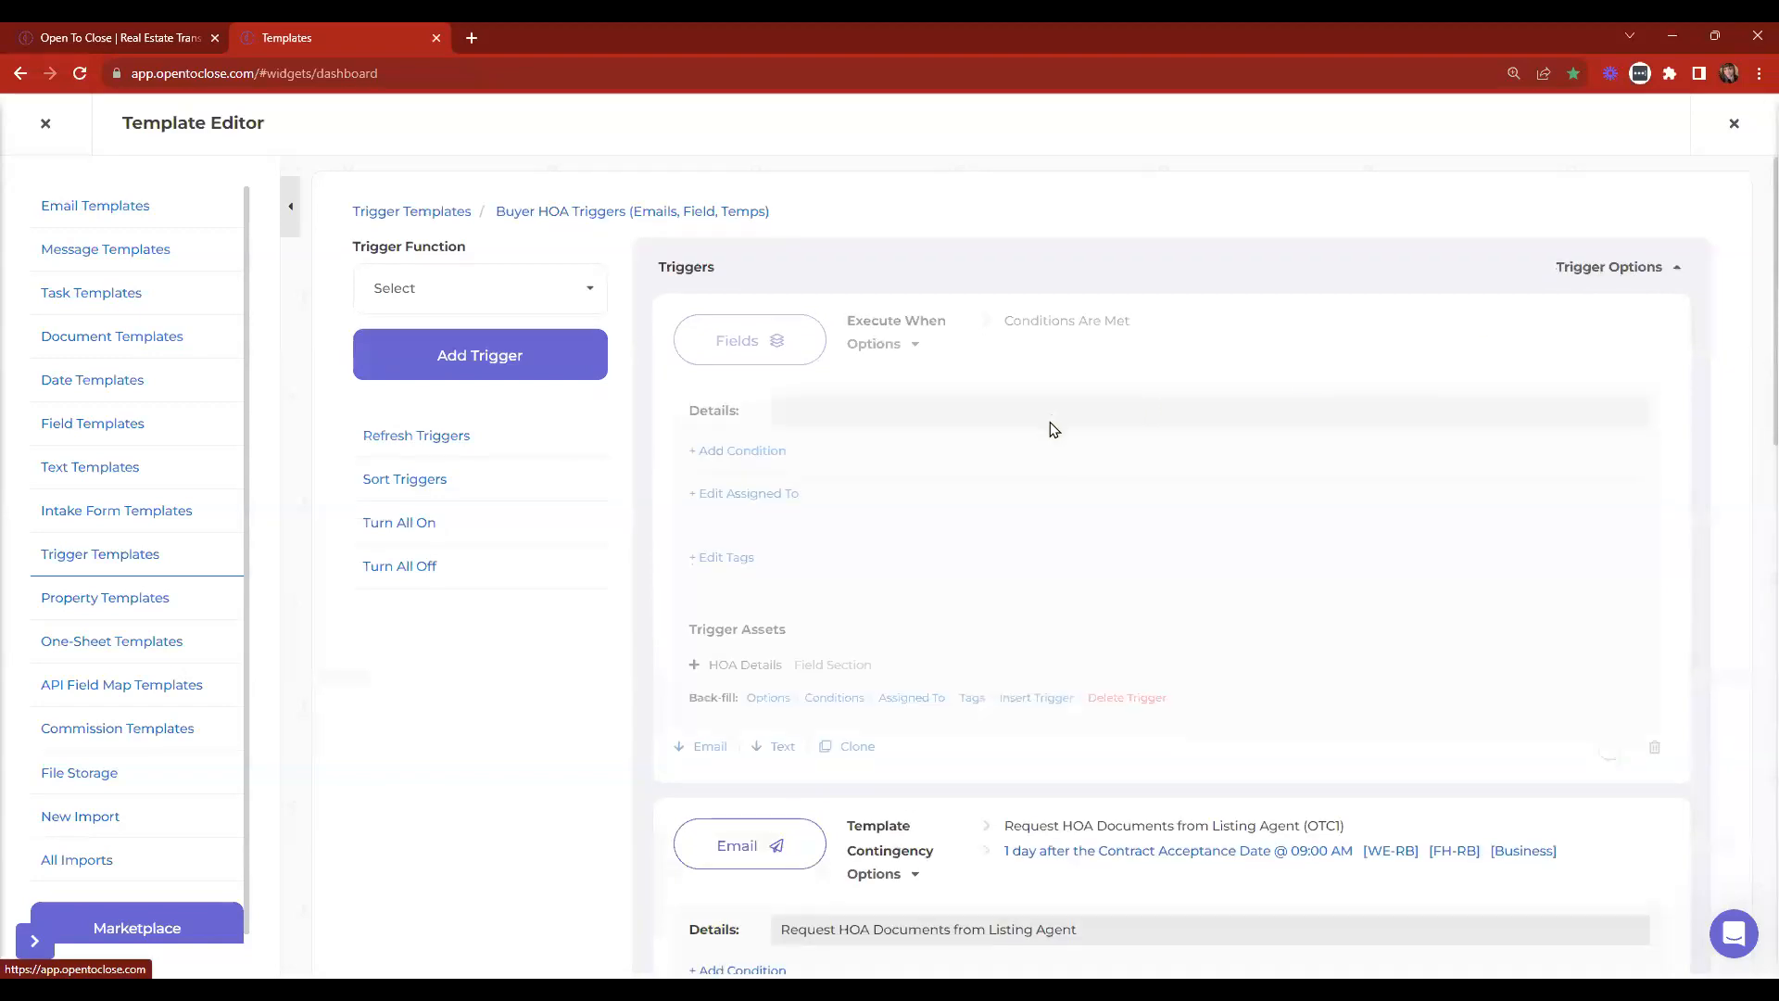
pyautogui.scroll(-8, 1053, 399)
pyautogui.scroll(-5, 1154, 667)
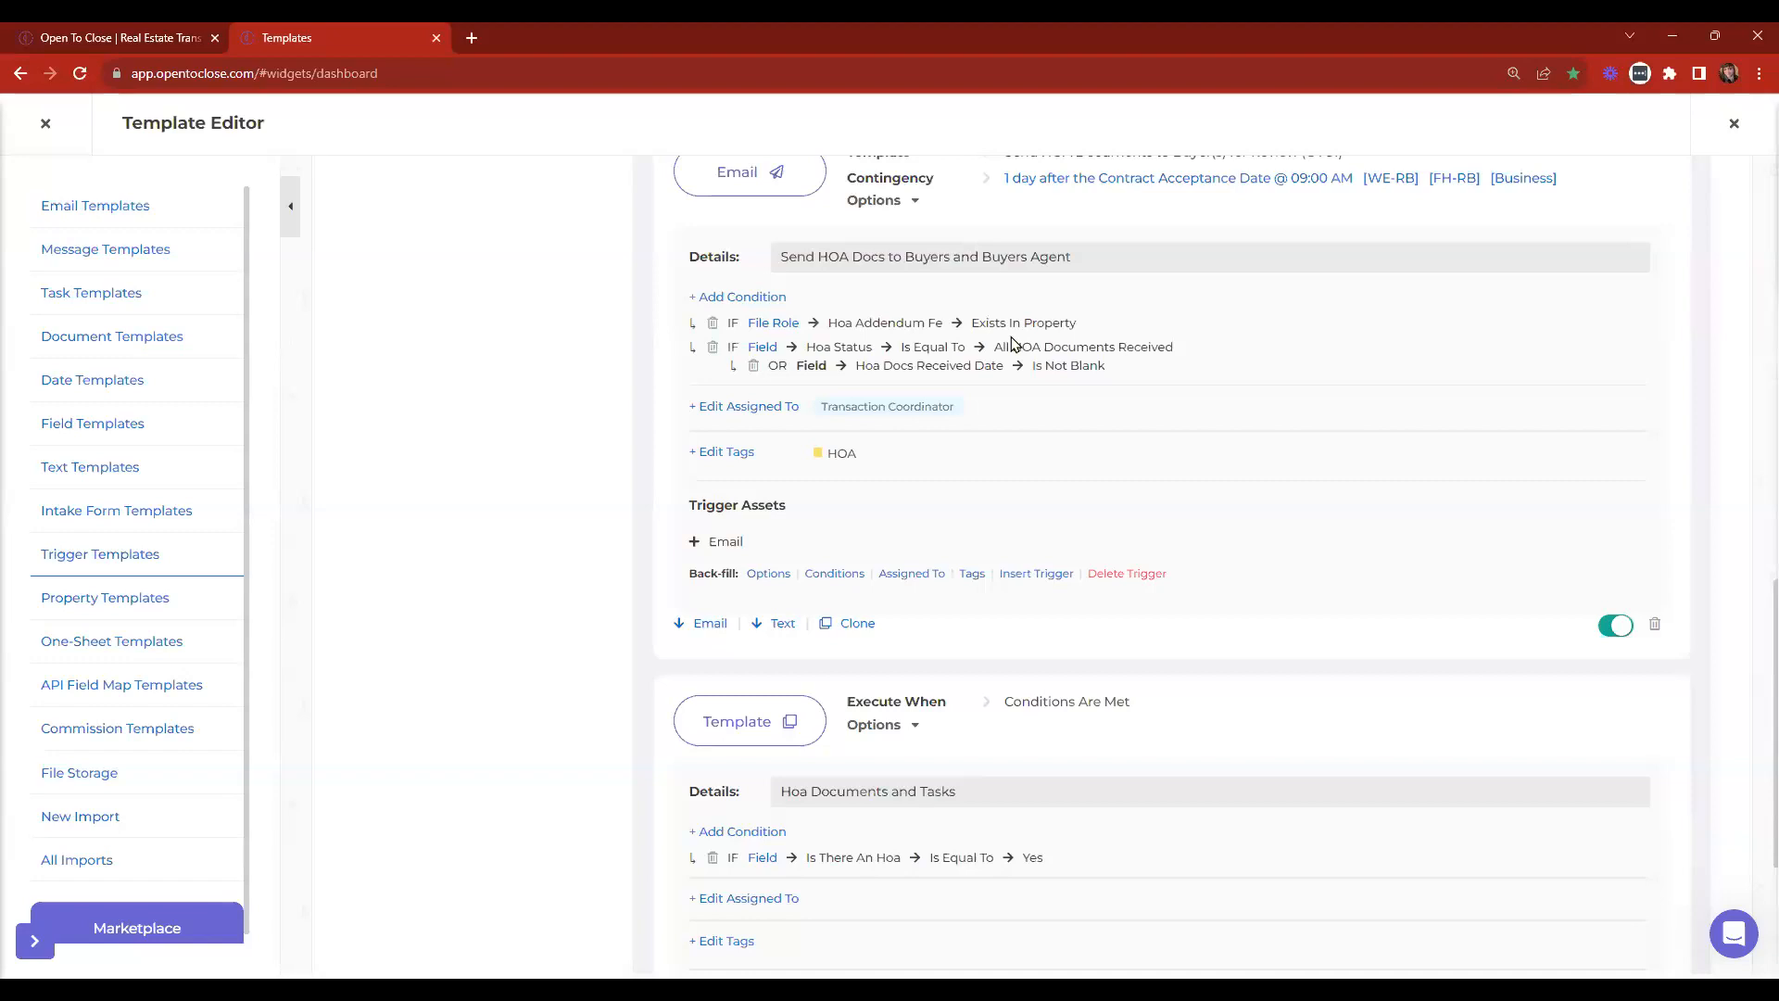
pyautogui.scroll(1, 931, 721)
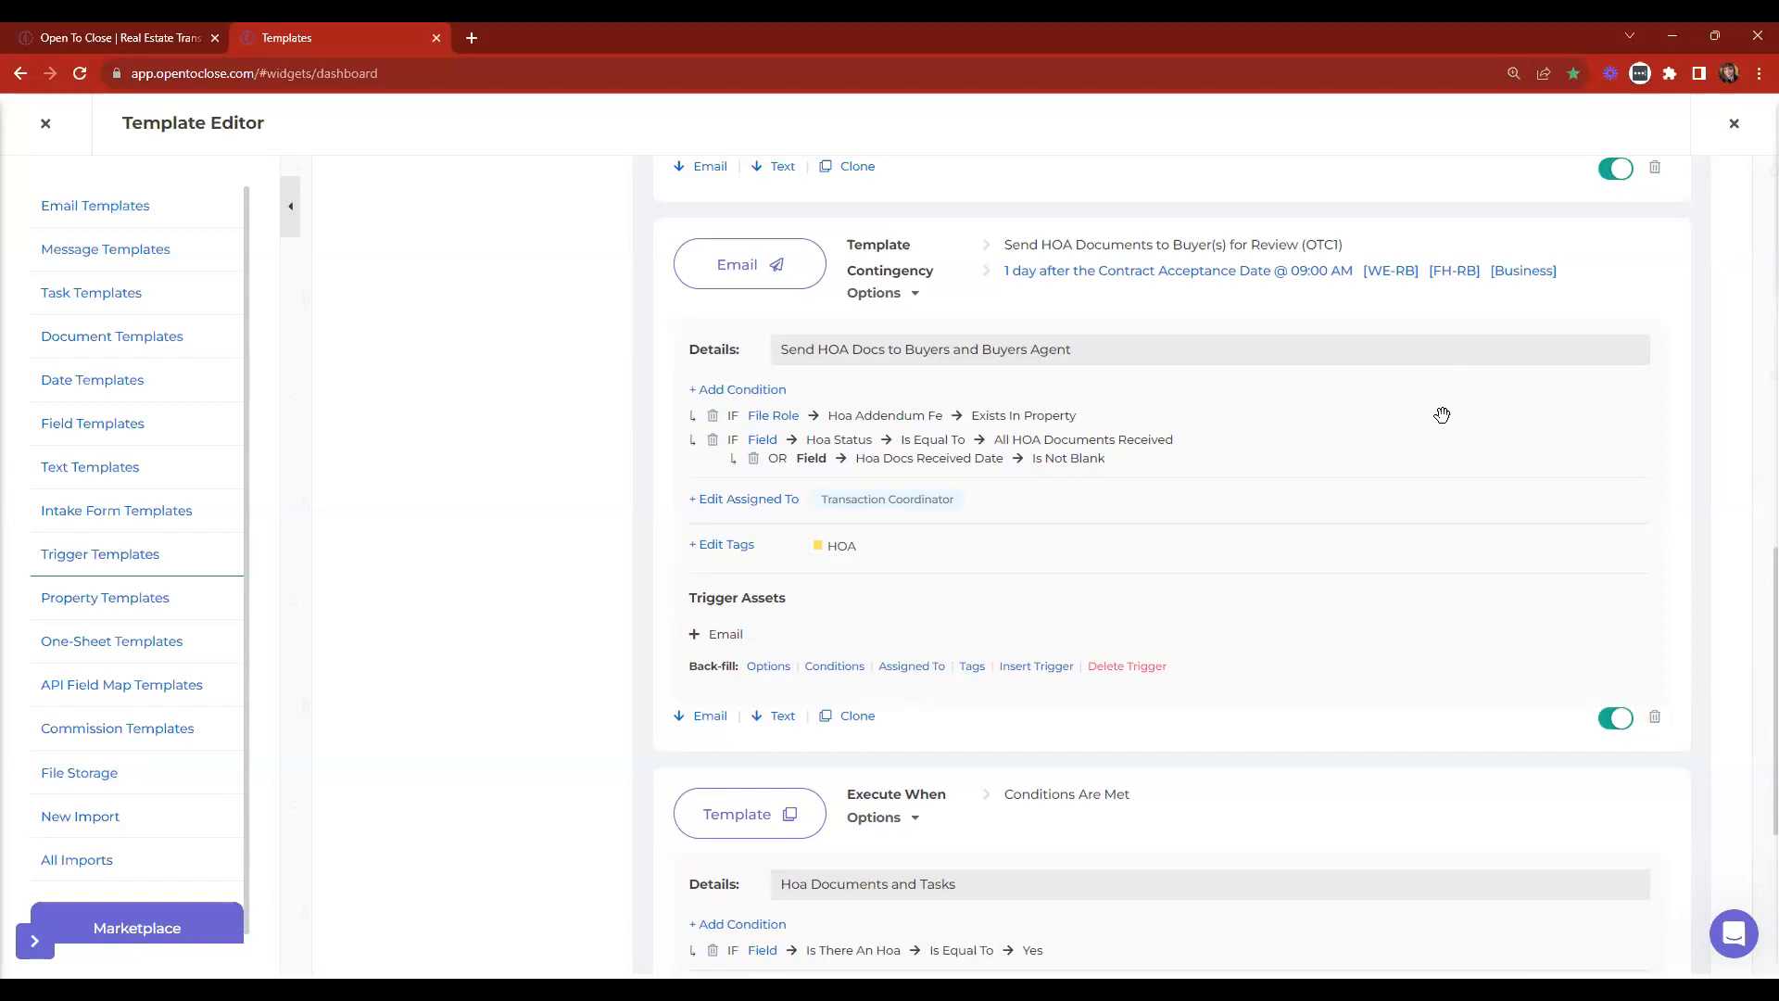
# Leave the template editor, open the property marked Webinar, and review its triggers and its pinned and scheduled tasks.
pyautogui.click(58, 126)
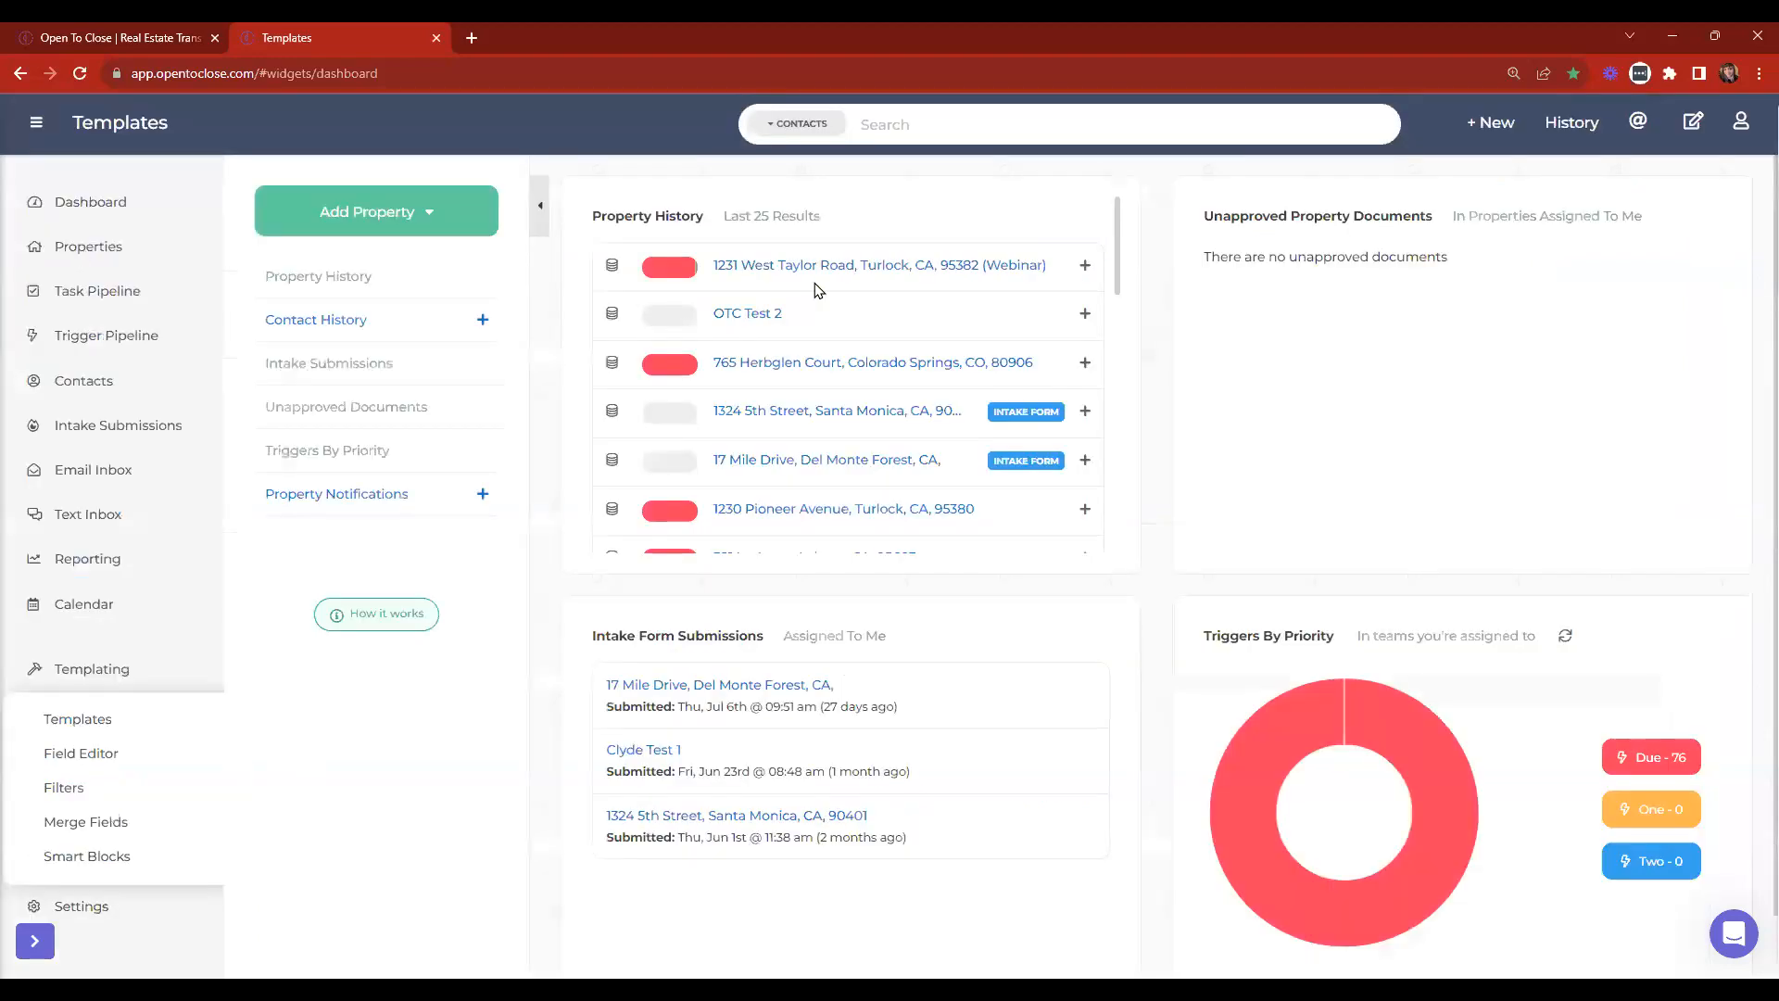
pyautogui.click(912, 265)
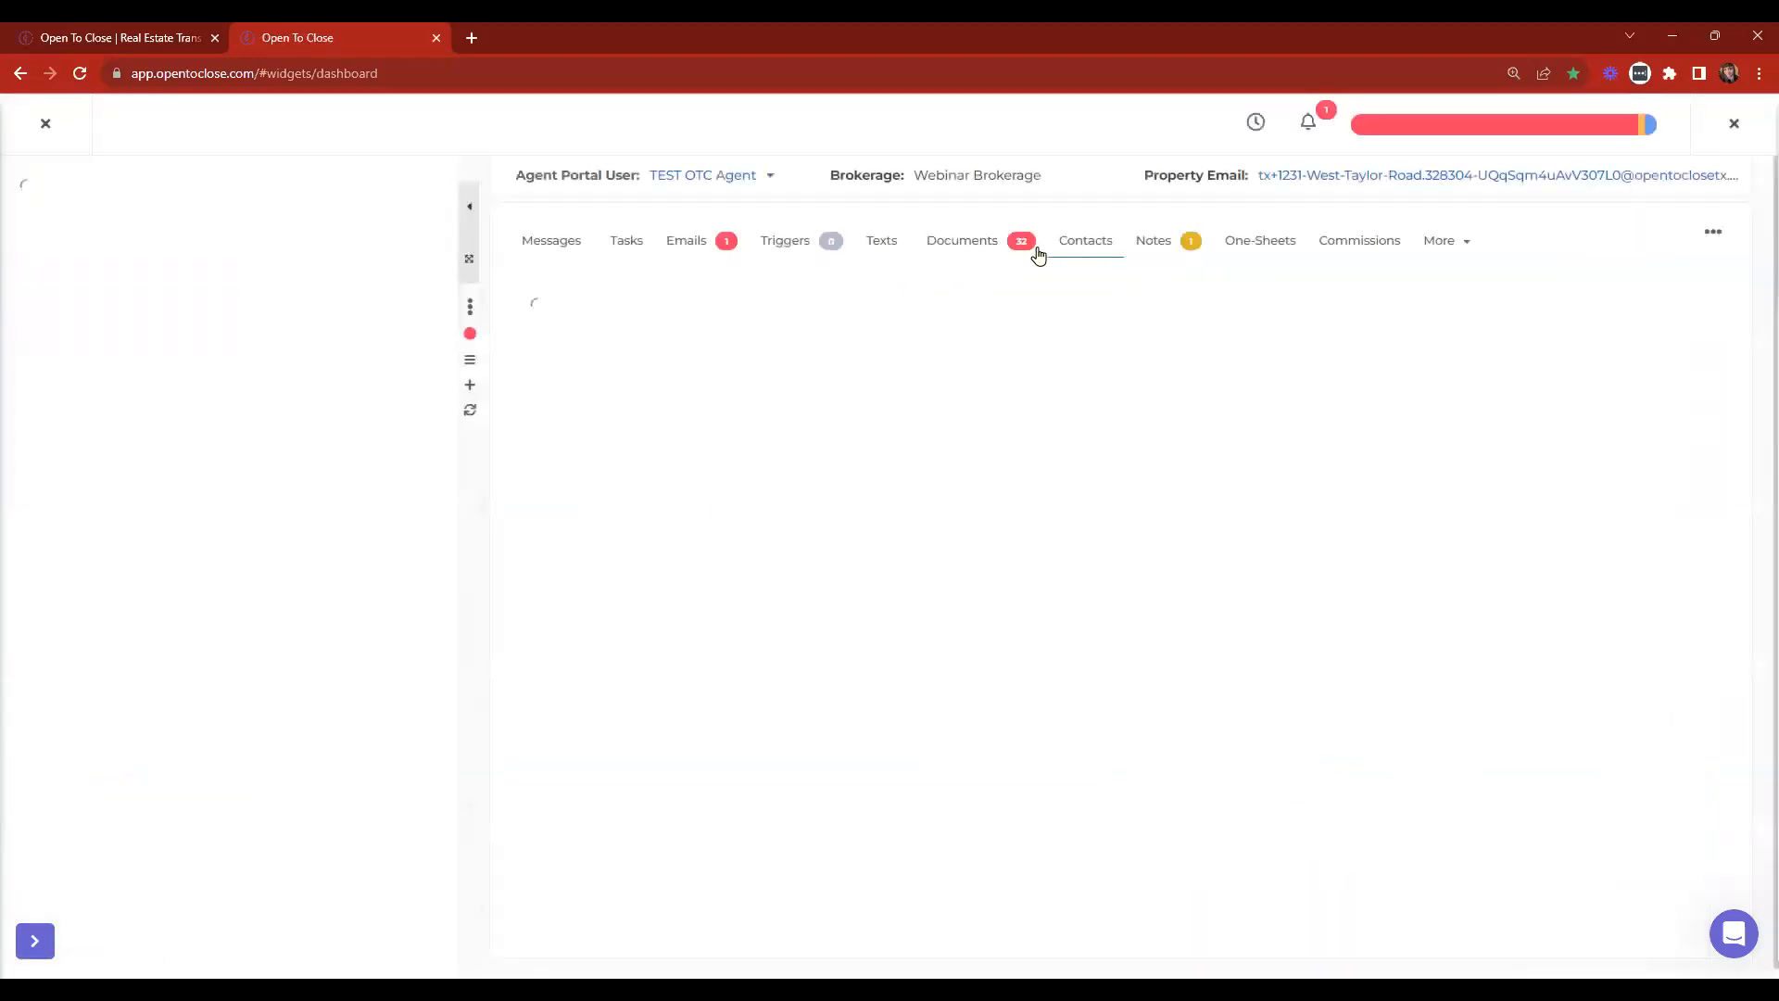
pyautogui.click(964, 247)
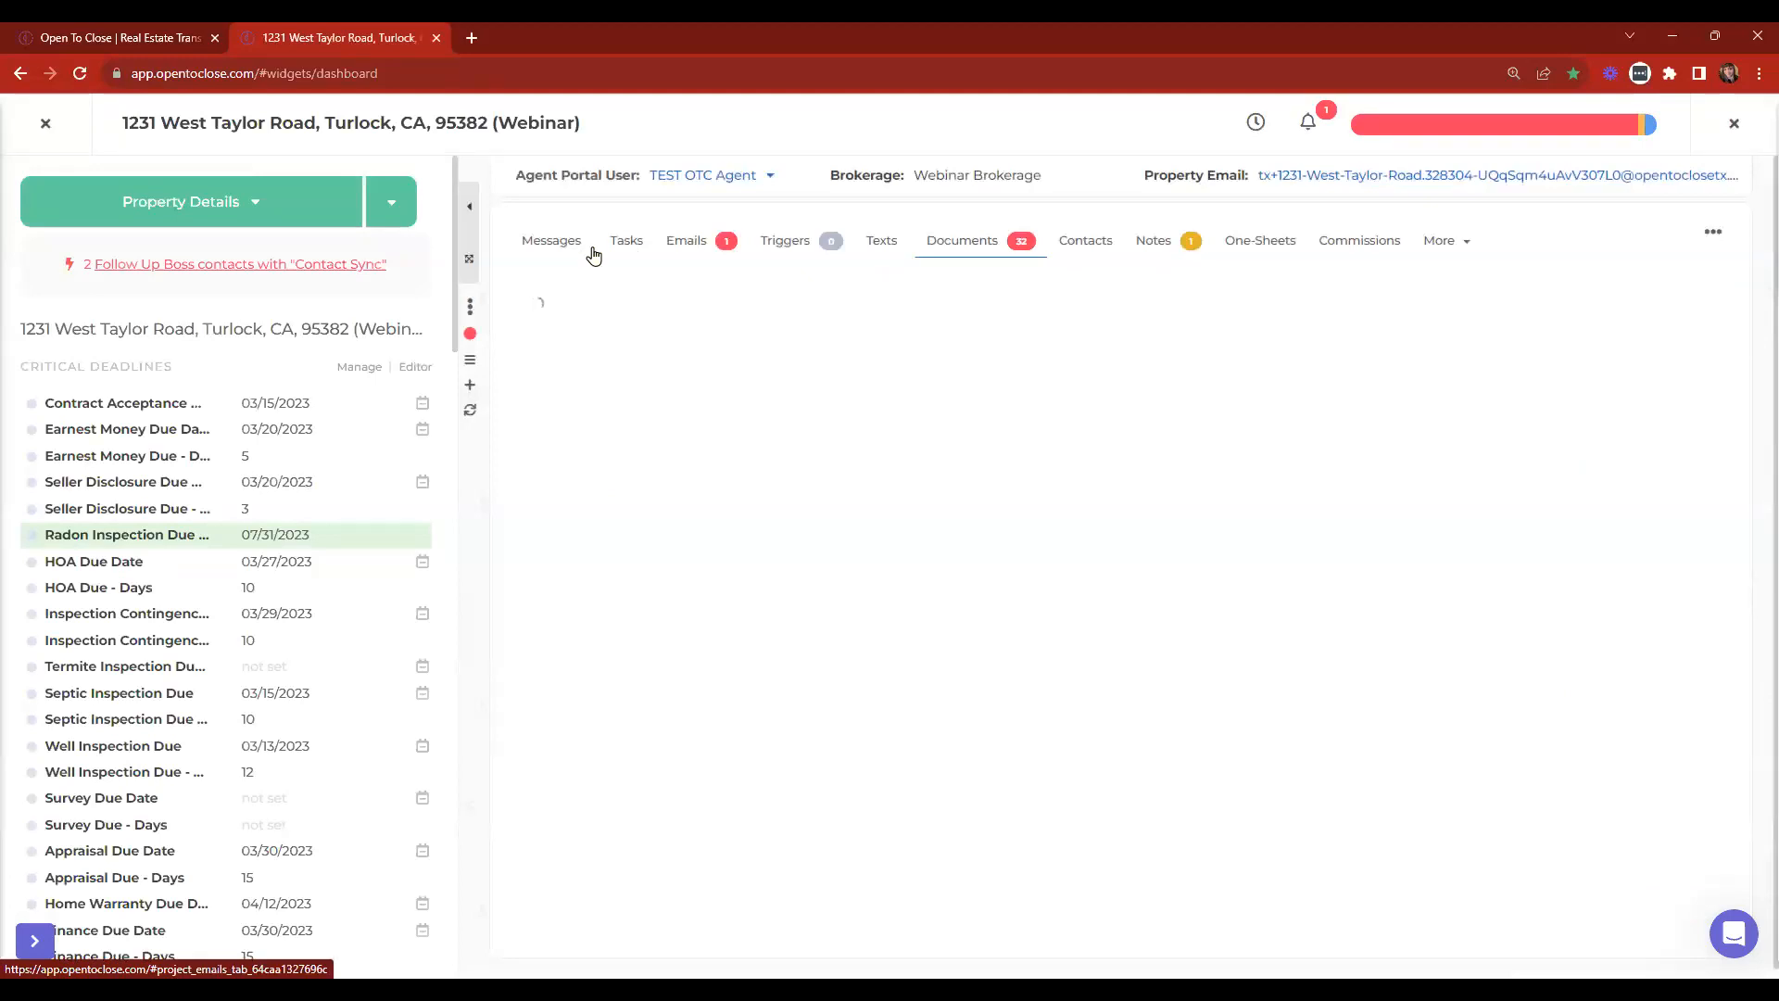
pyautogui.click(627, 245)
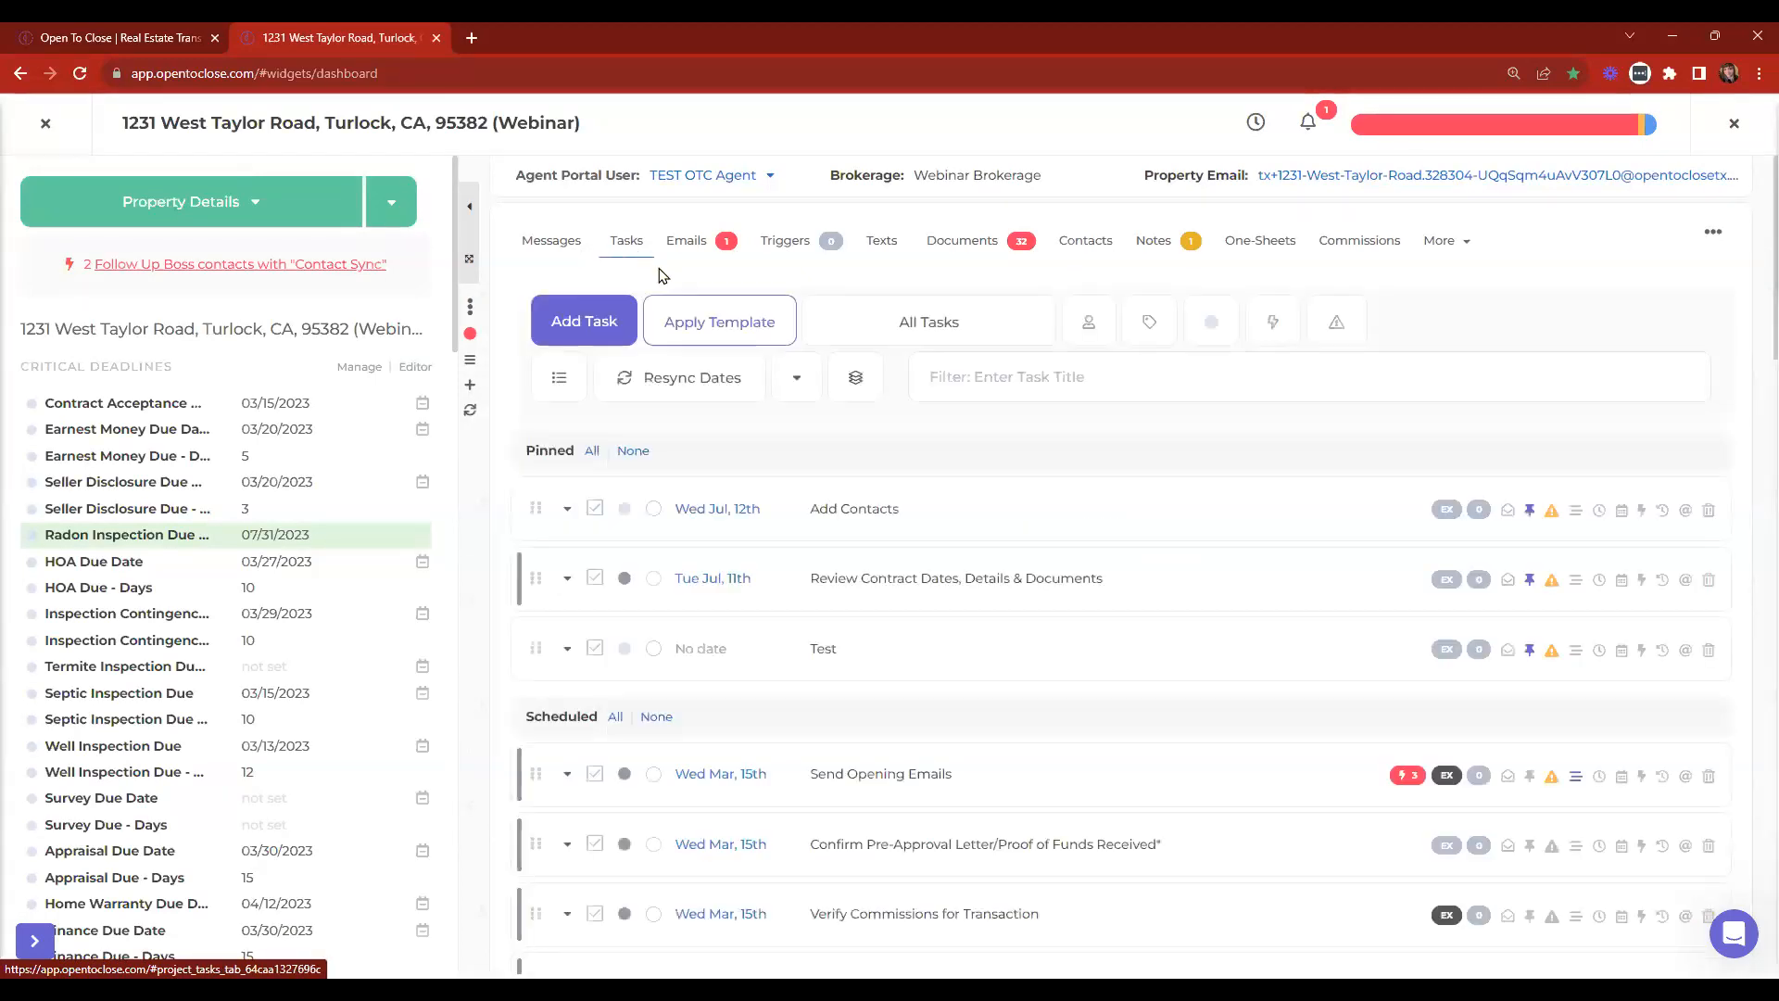
pyautogui.click(783, 241)
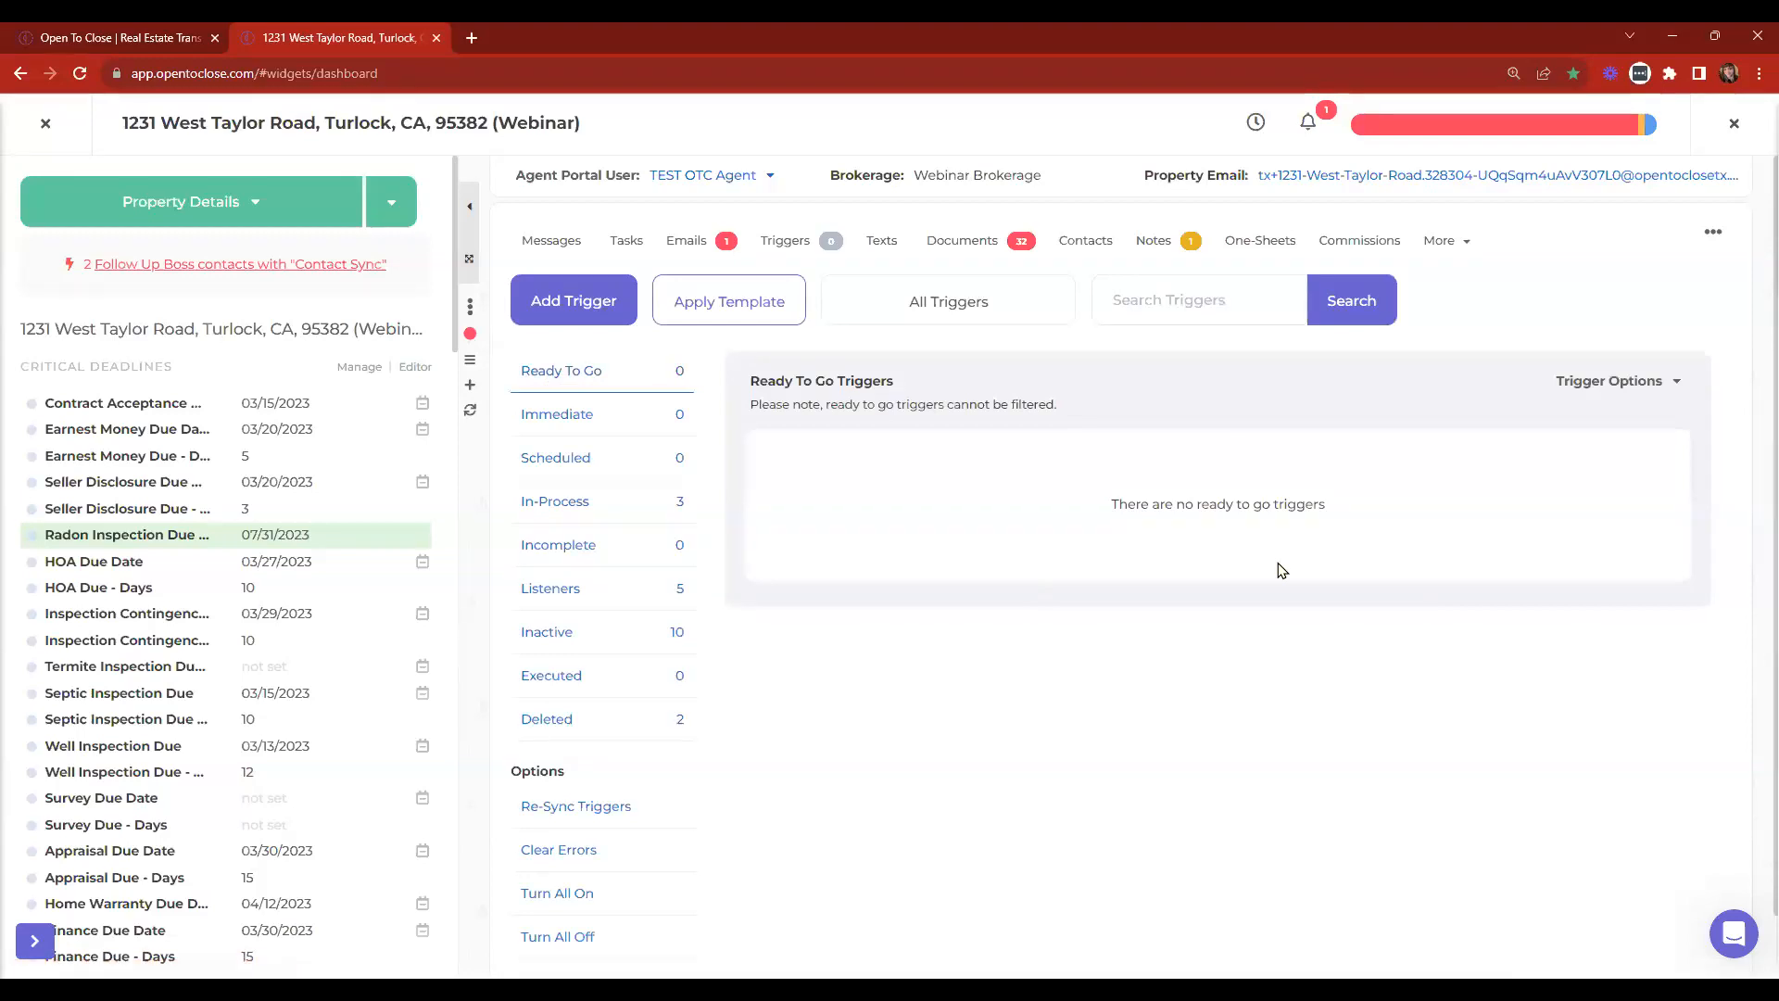
pyautogui.click(629, 244)
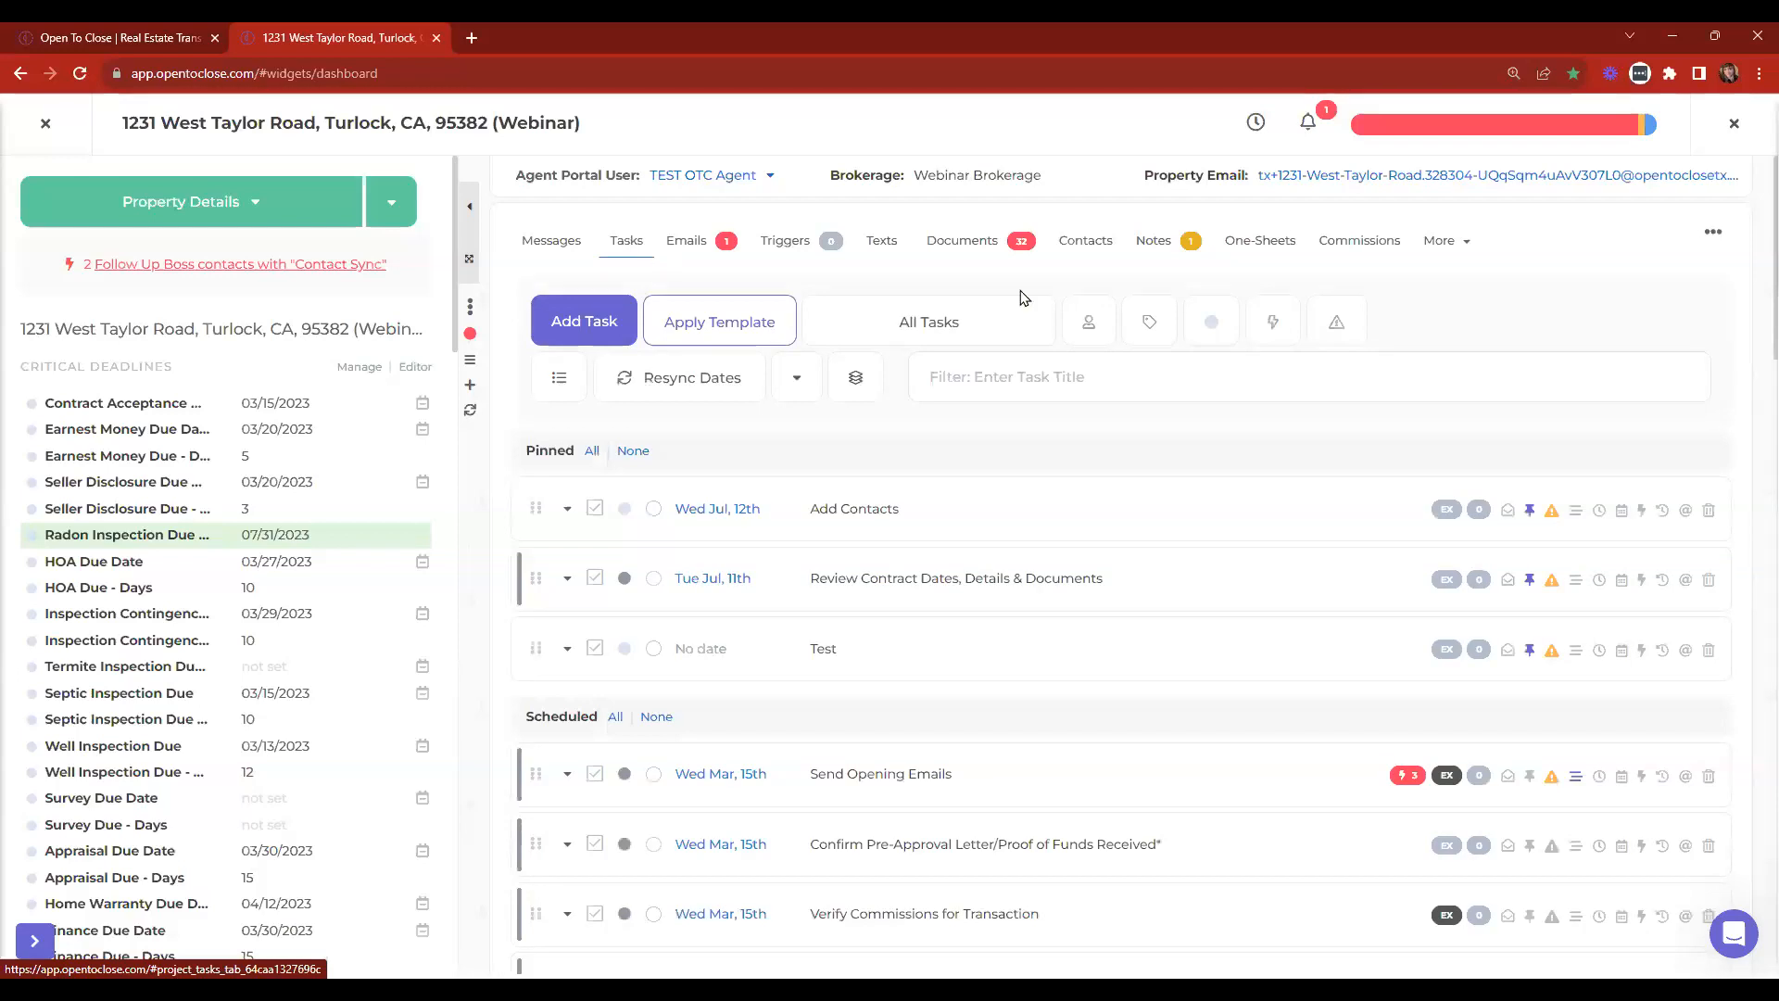
pyautogui.scroll(-3, 980, 674)
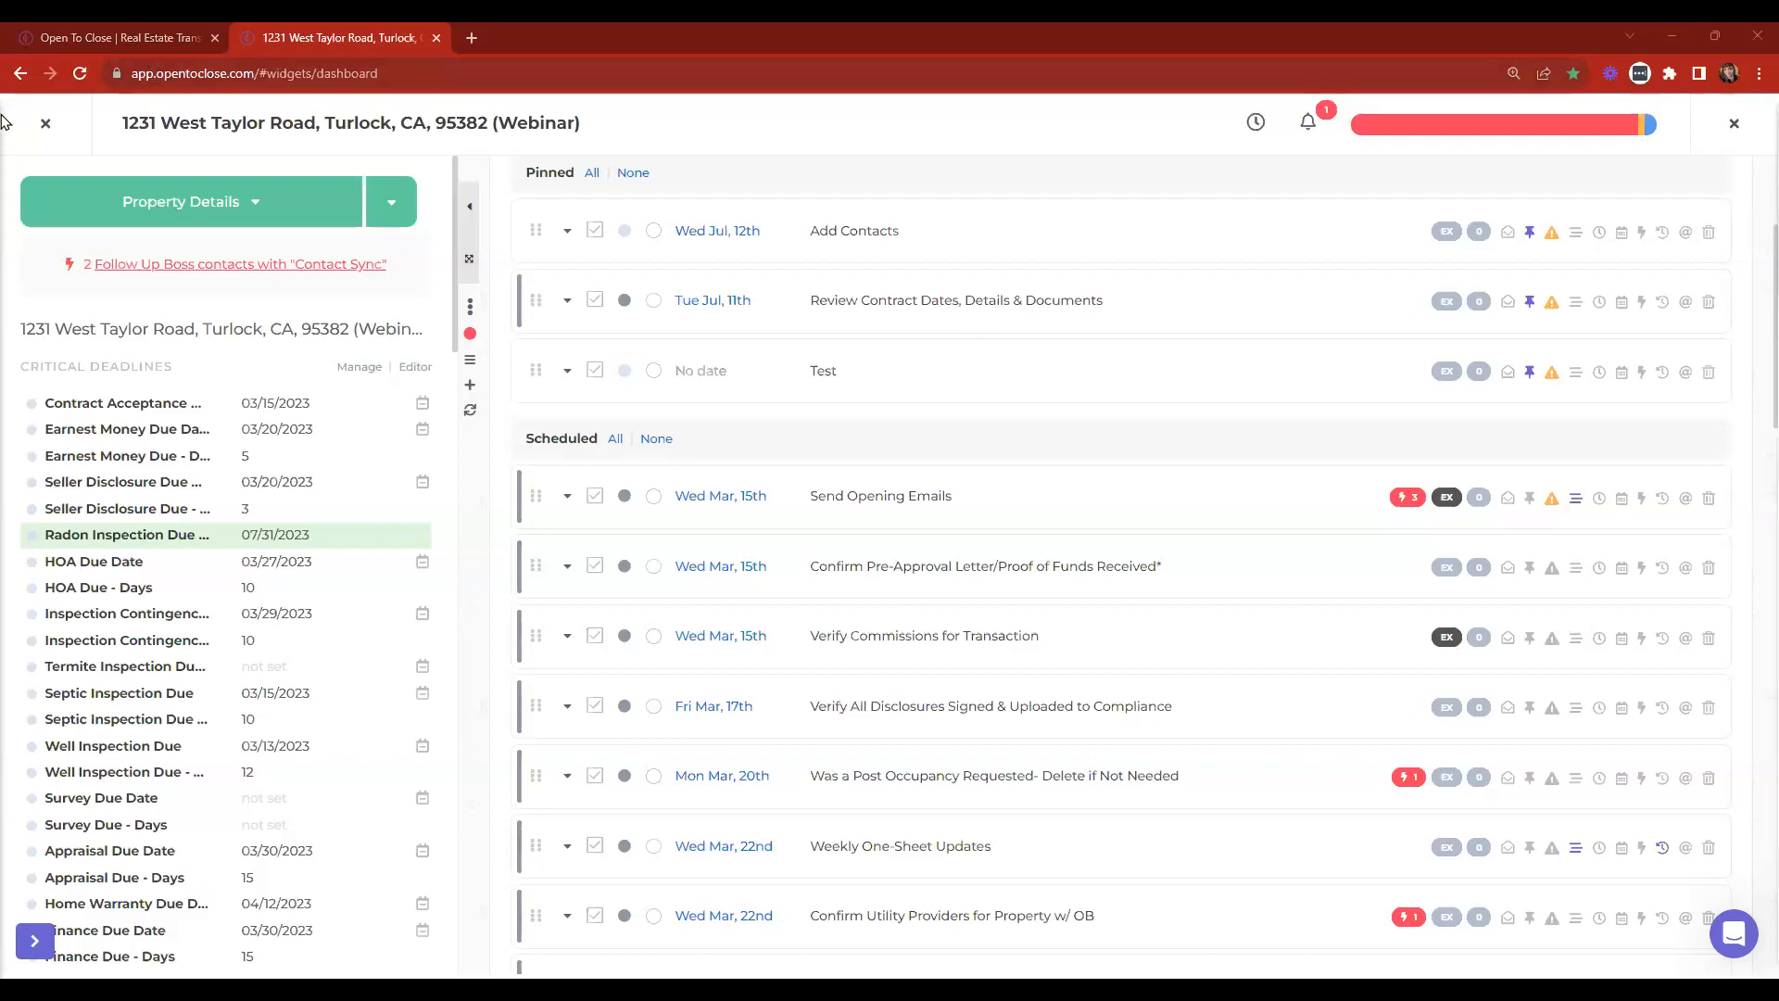
# Go to the properties list, view the first listed property's emails through its quick-access options, and close them.
pyautogui.click(110, 256)
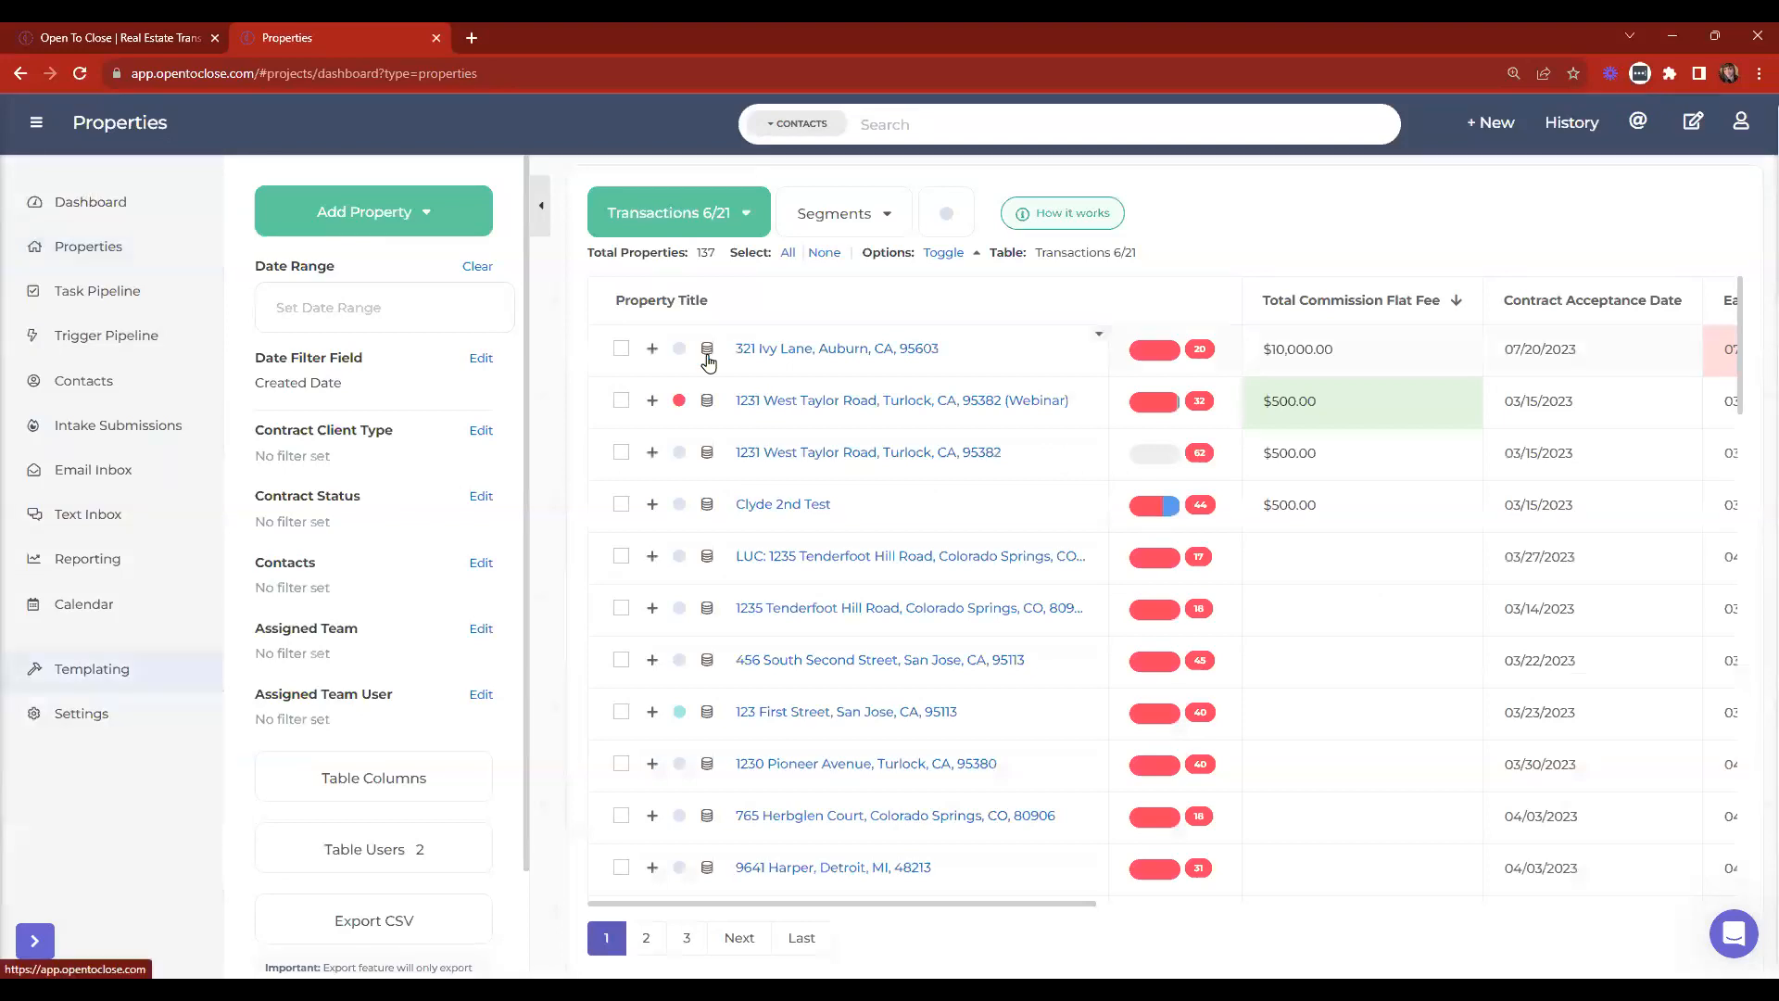
pyautogui.click(707, 350)
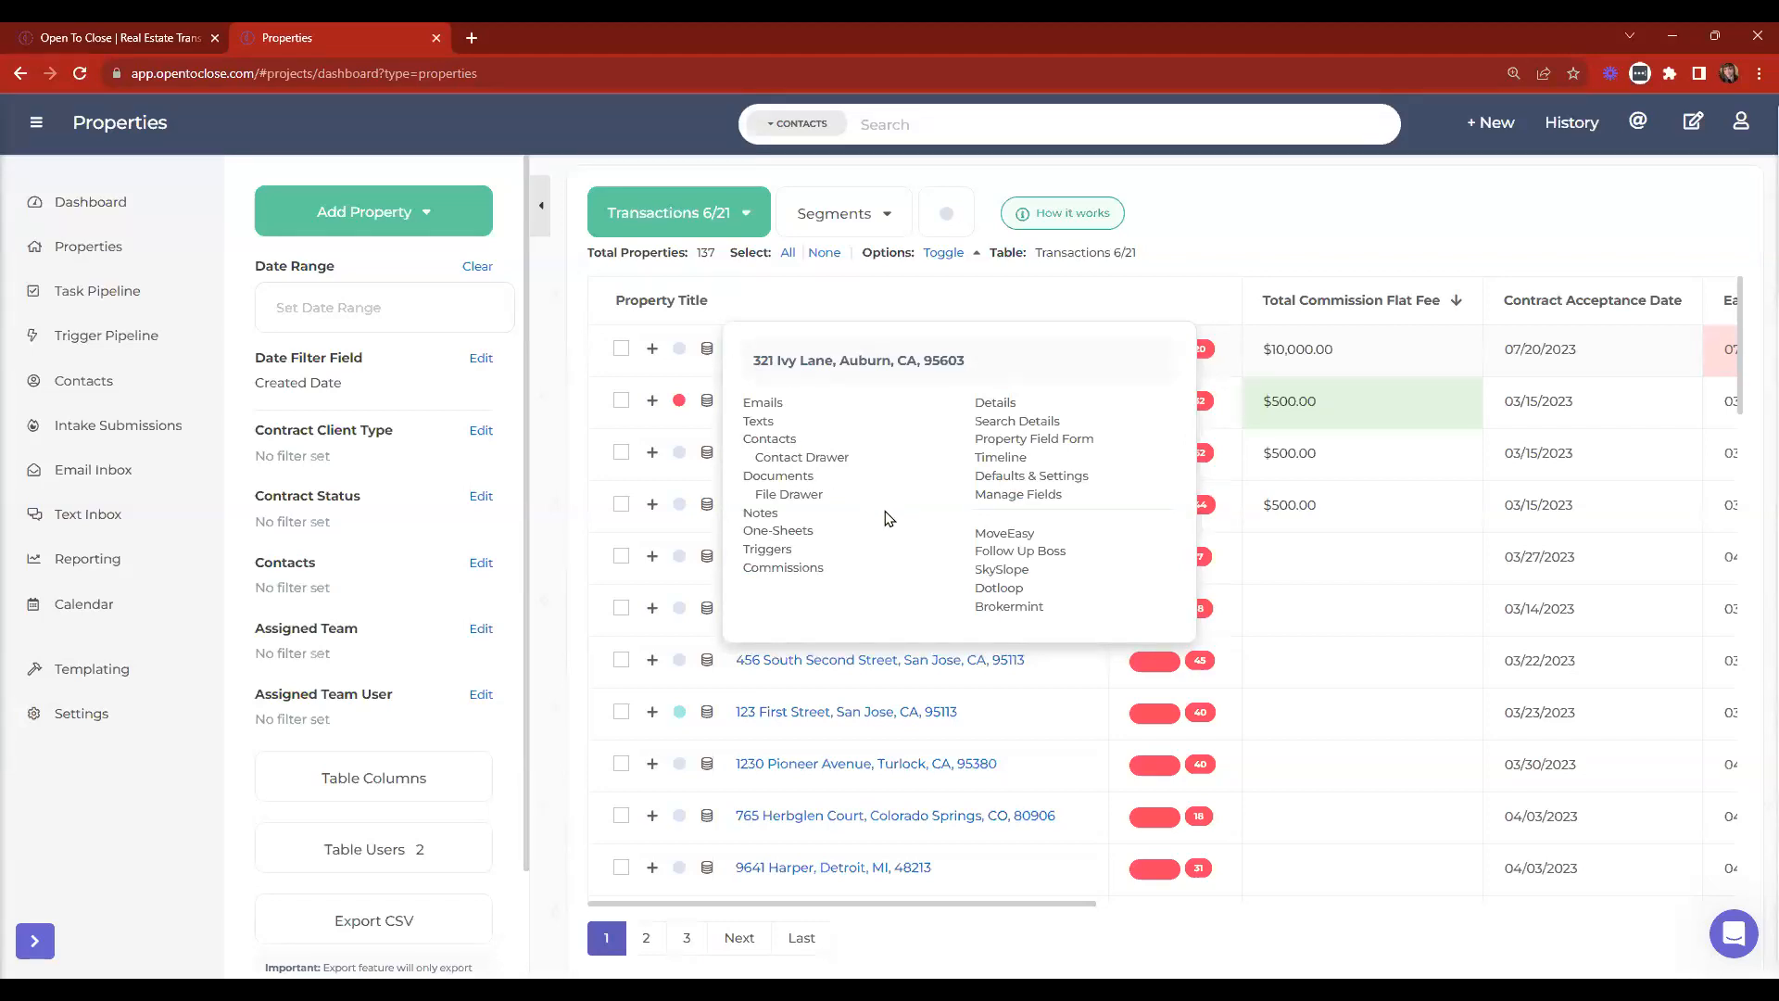
pyautogui.click(770, 402)
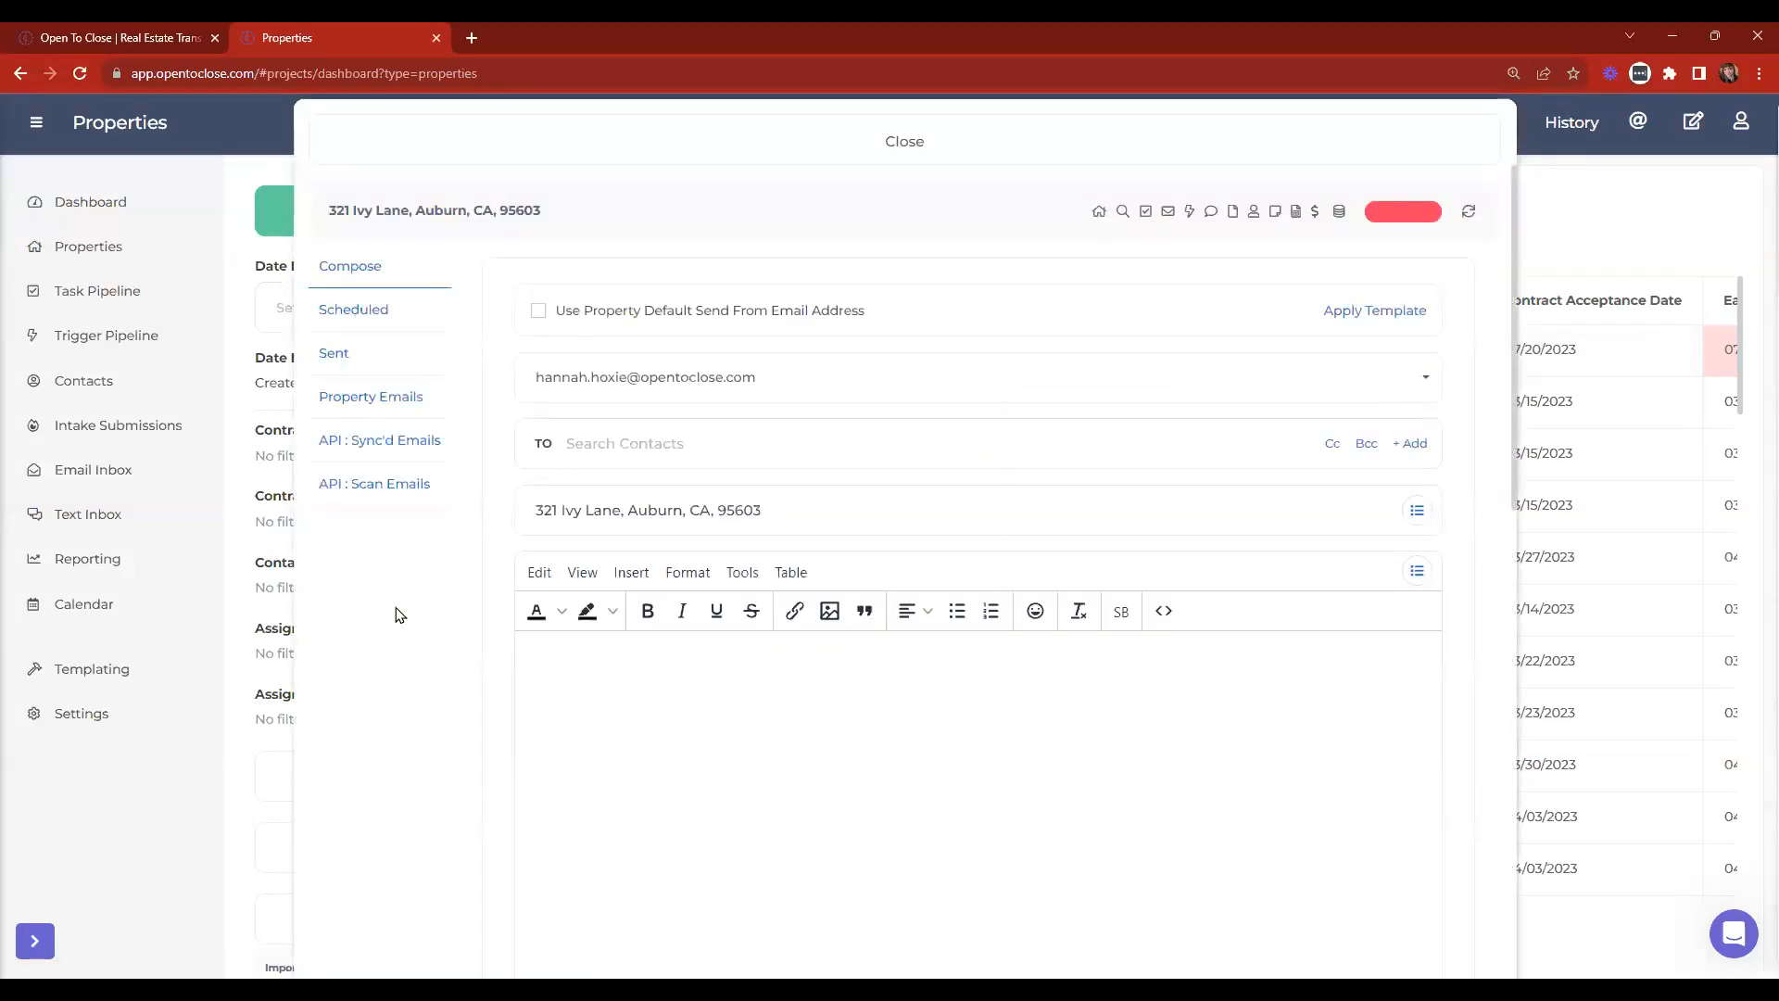
pyautogui.click(377, 401)
pyautogui.click(687, 150)
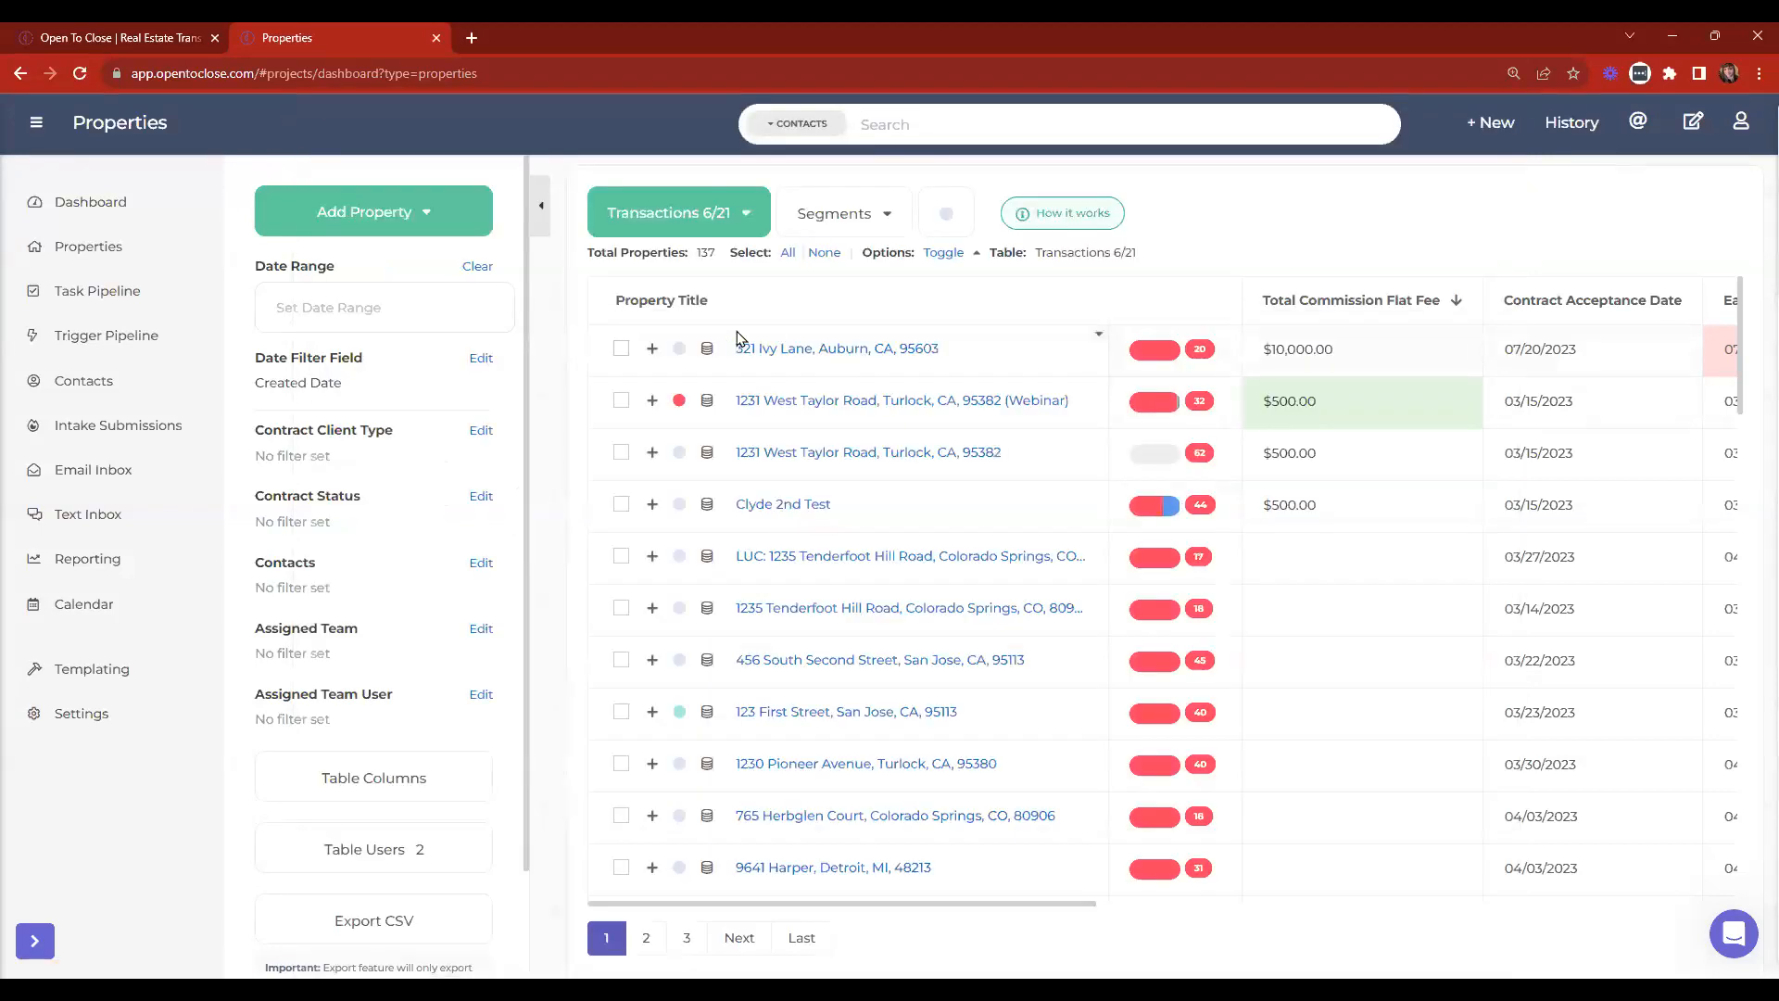
# Show the quick-access options of the first listed property again and examine the available sections and integrations.
pyautogui.moveTo(707, 349)
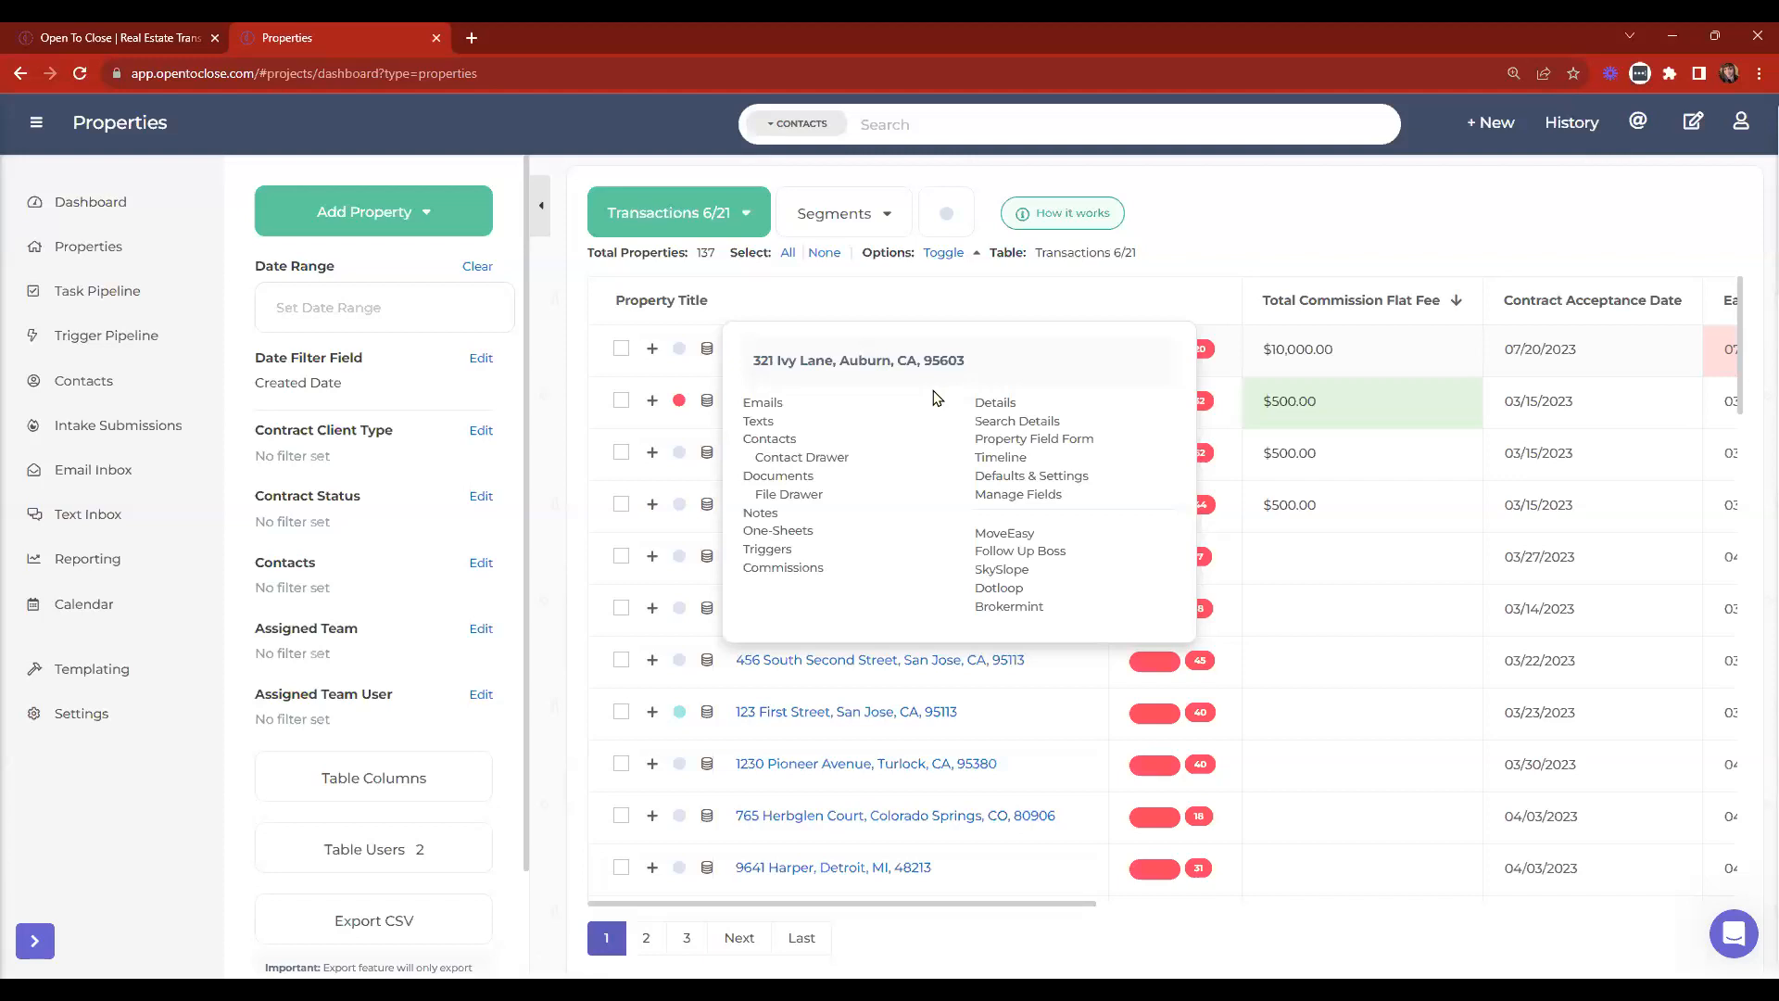
pyautogui.click(708, 356)
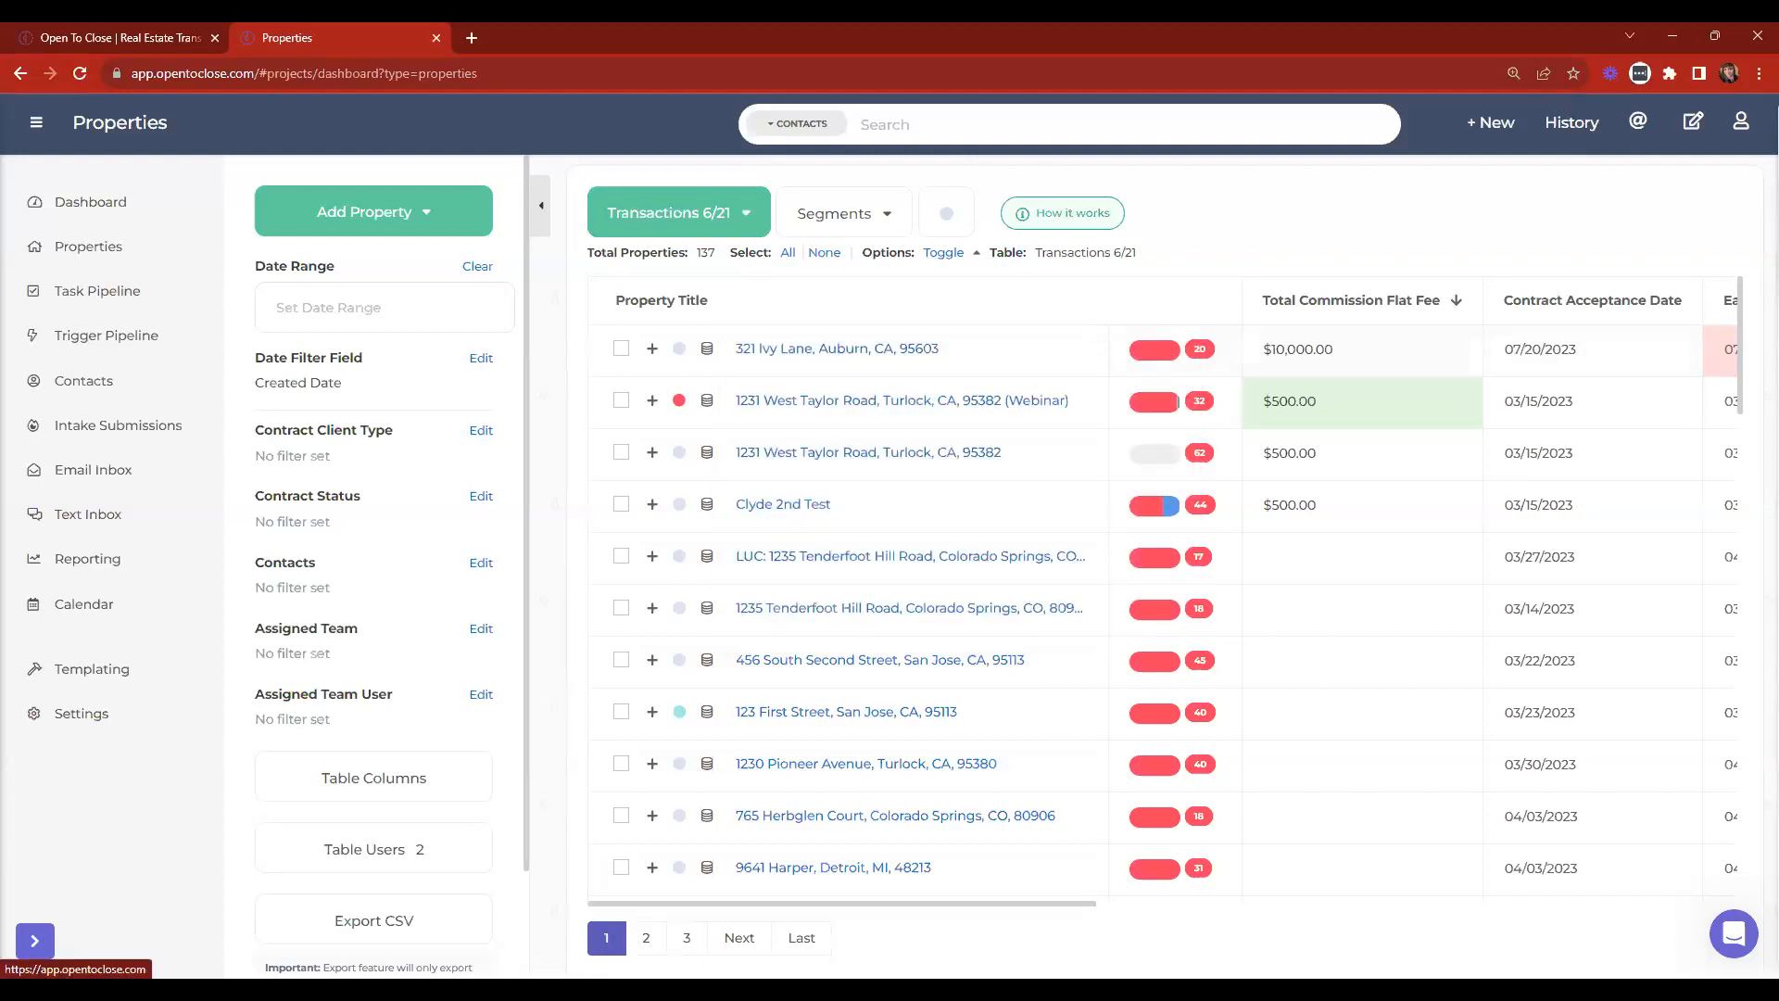
pyautogui.click(709, 352)
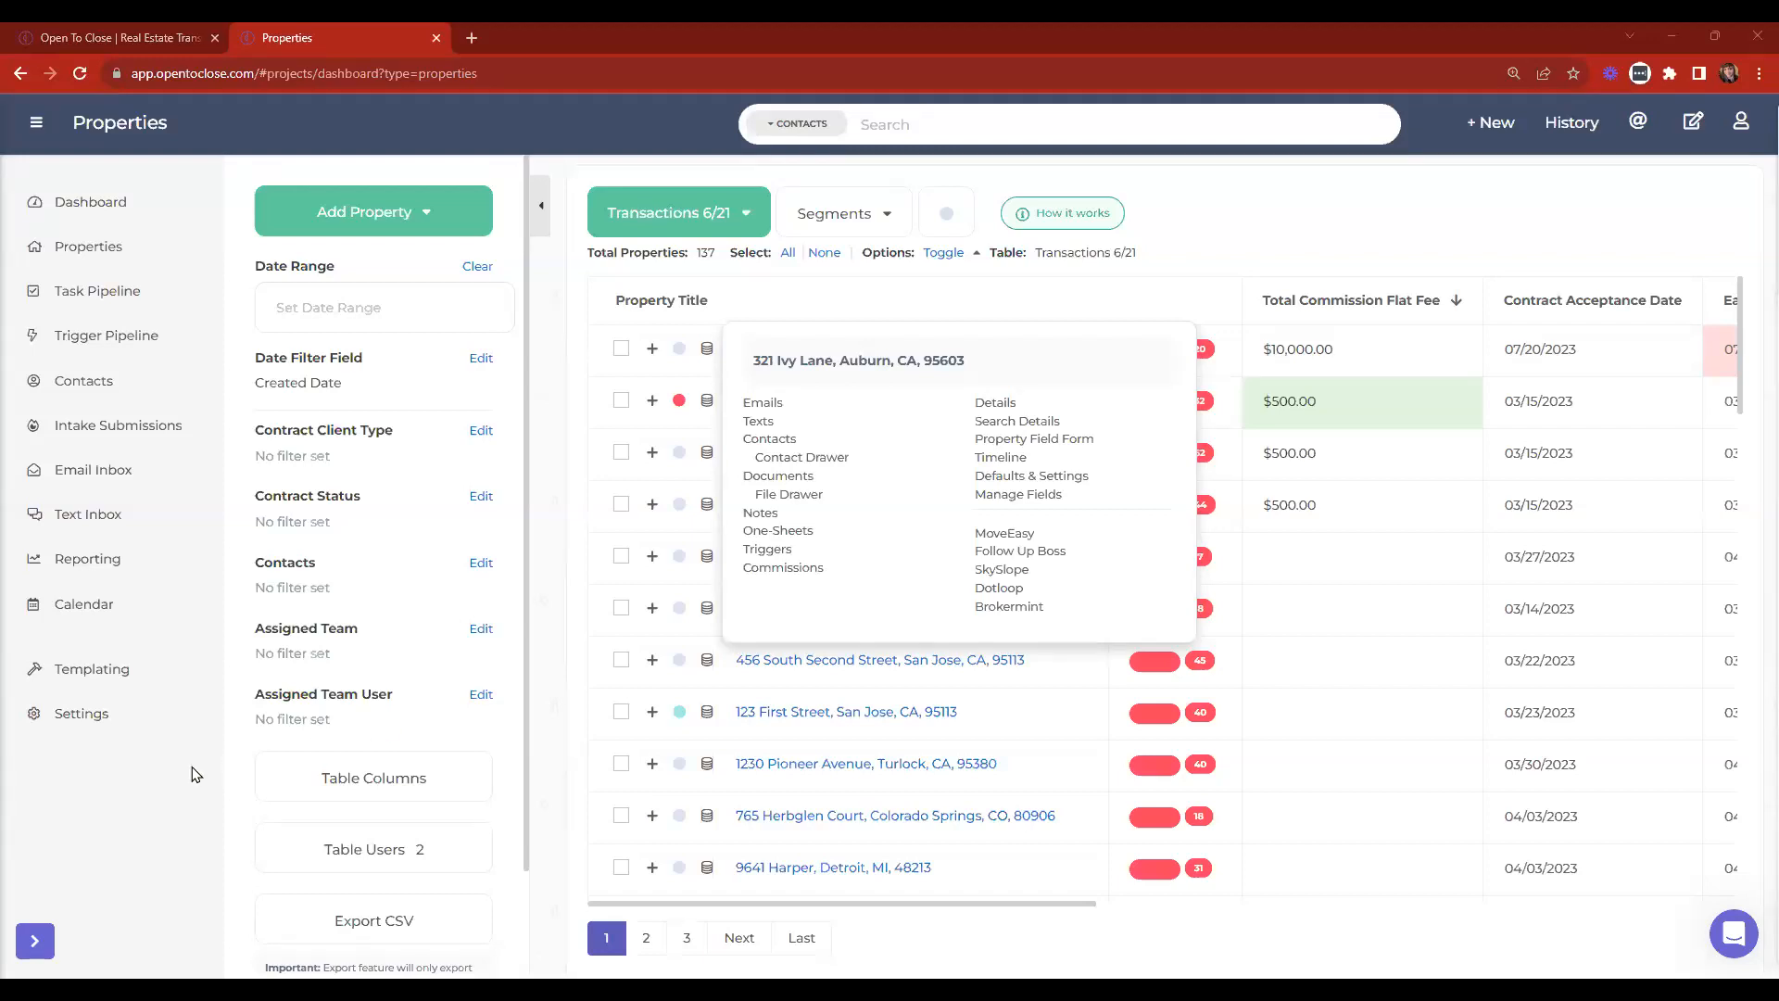
# Expand the Templating options.
pyautogui.click(104, 669)
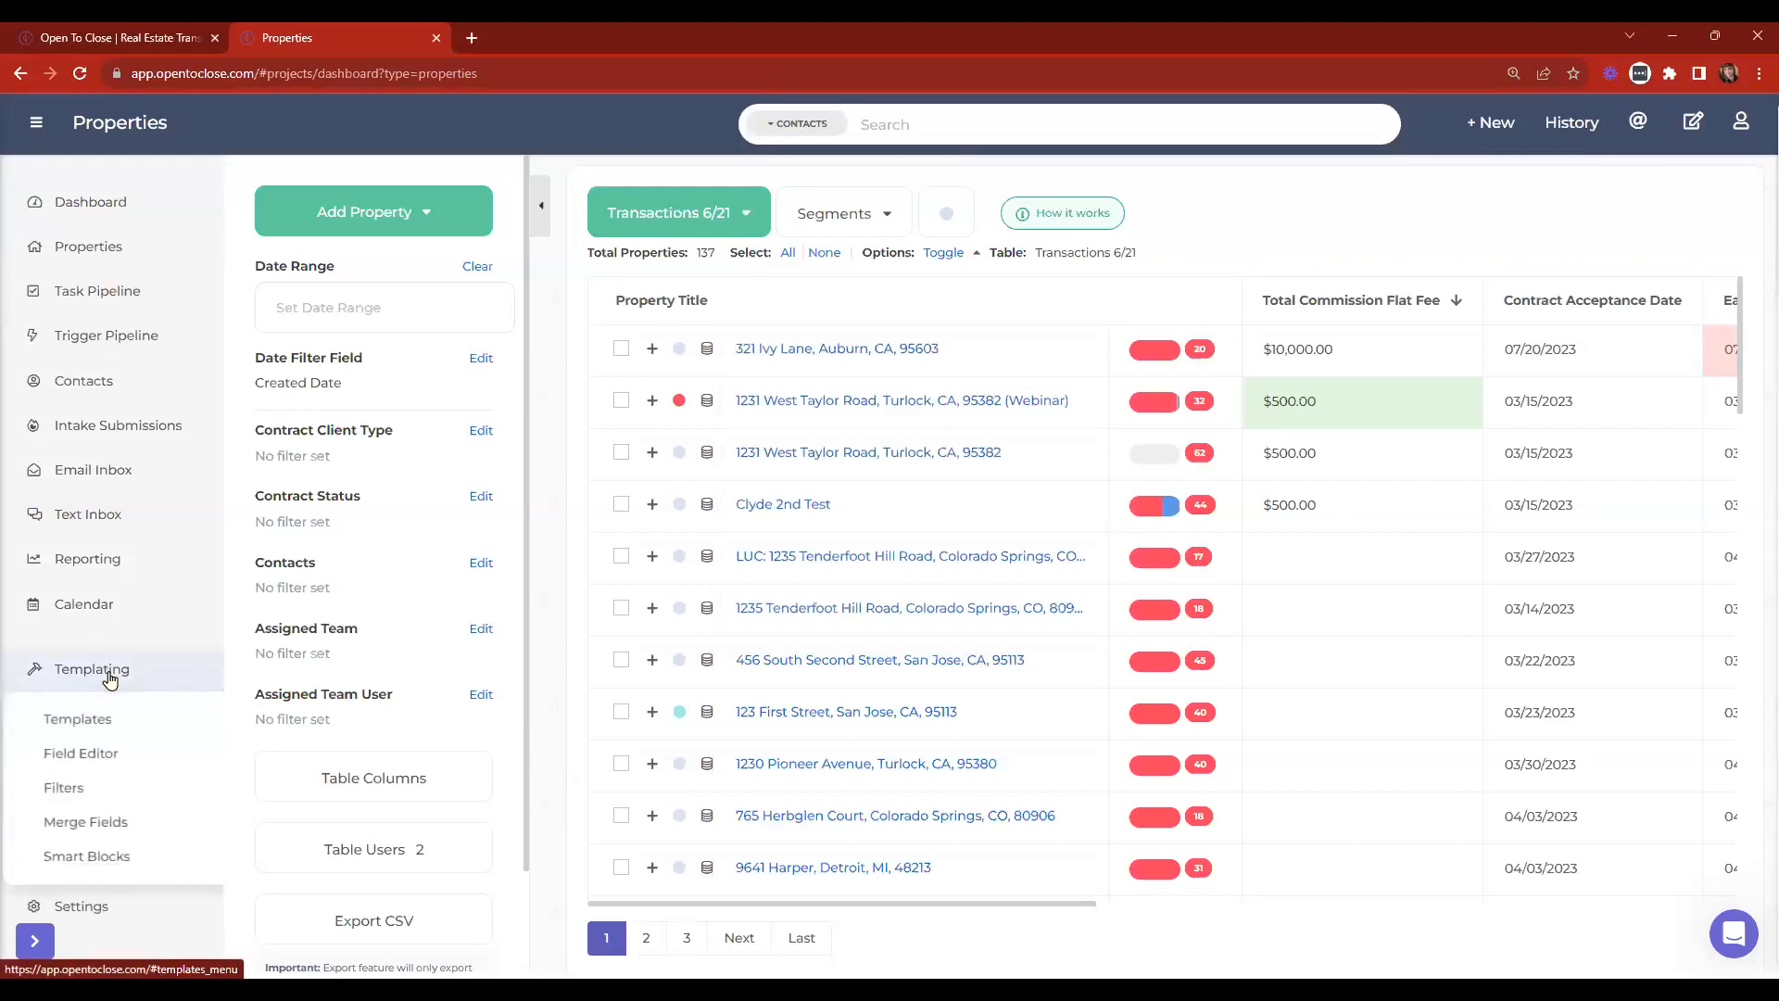
# Look through the Smart Blocks list under the templating tools and close it.
pyautogui.click(82, 855)
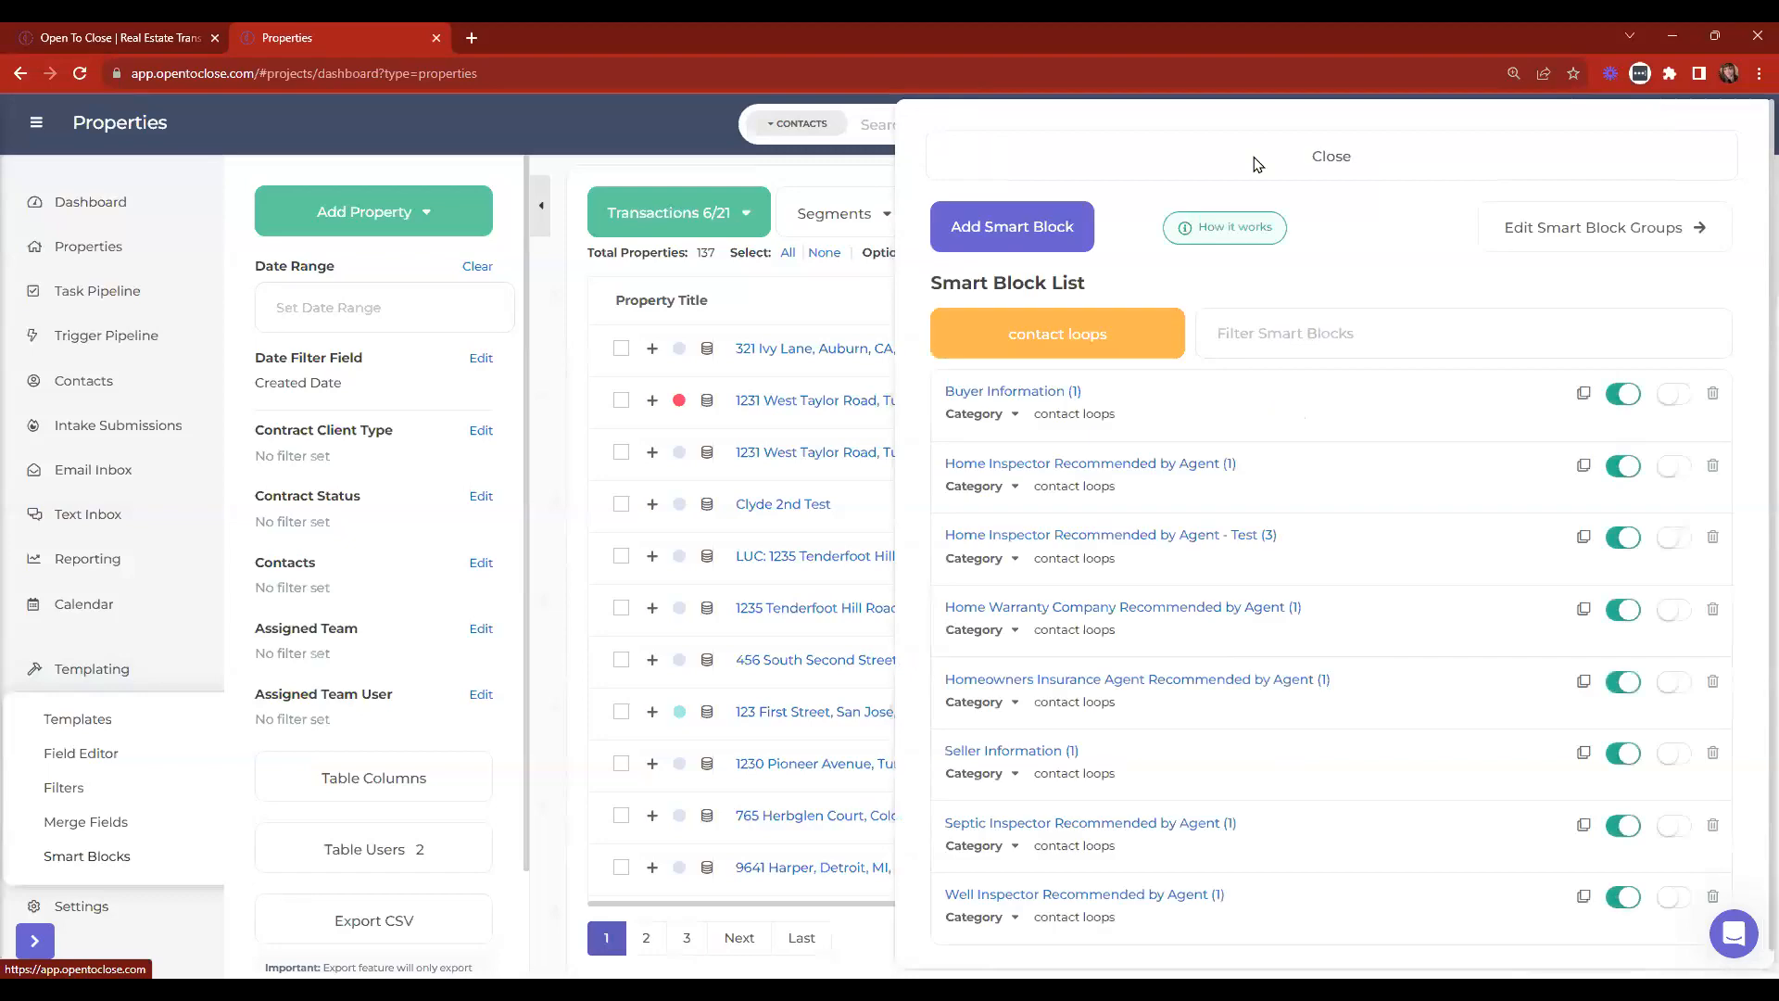
pyautogui.click(1151, 157)
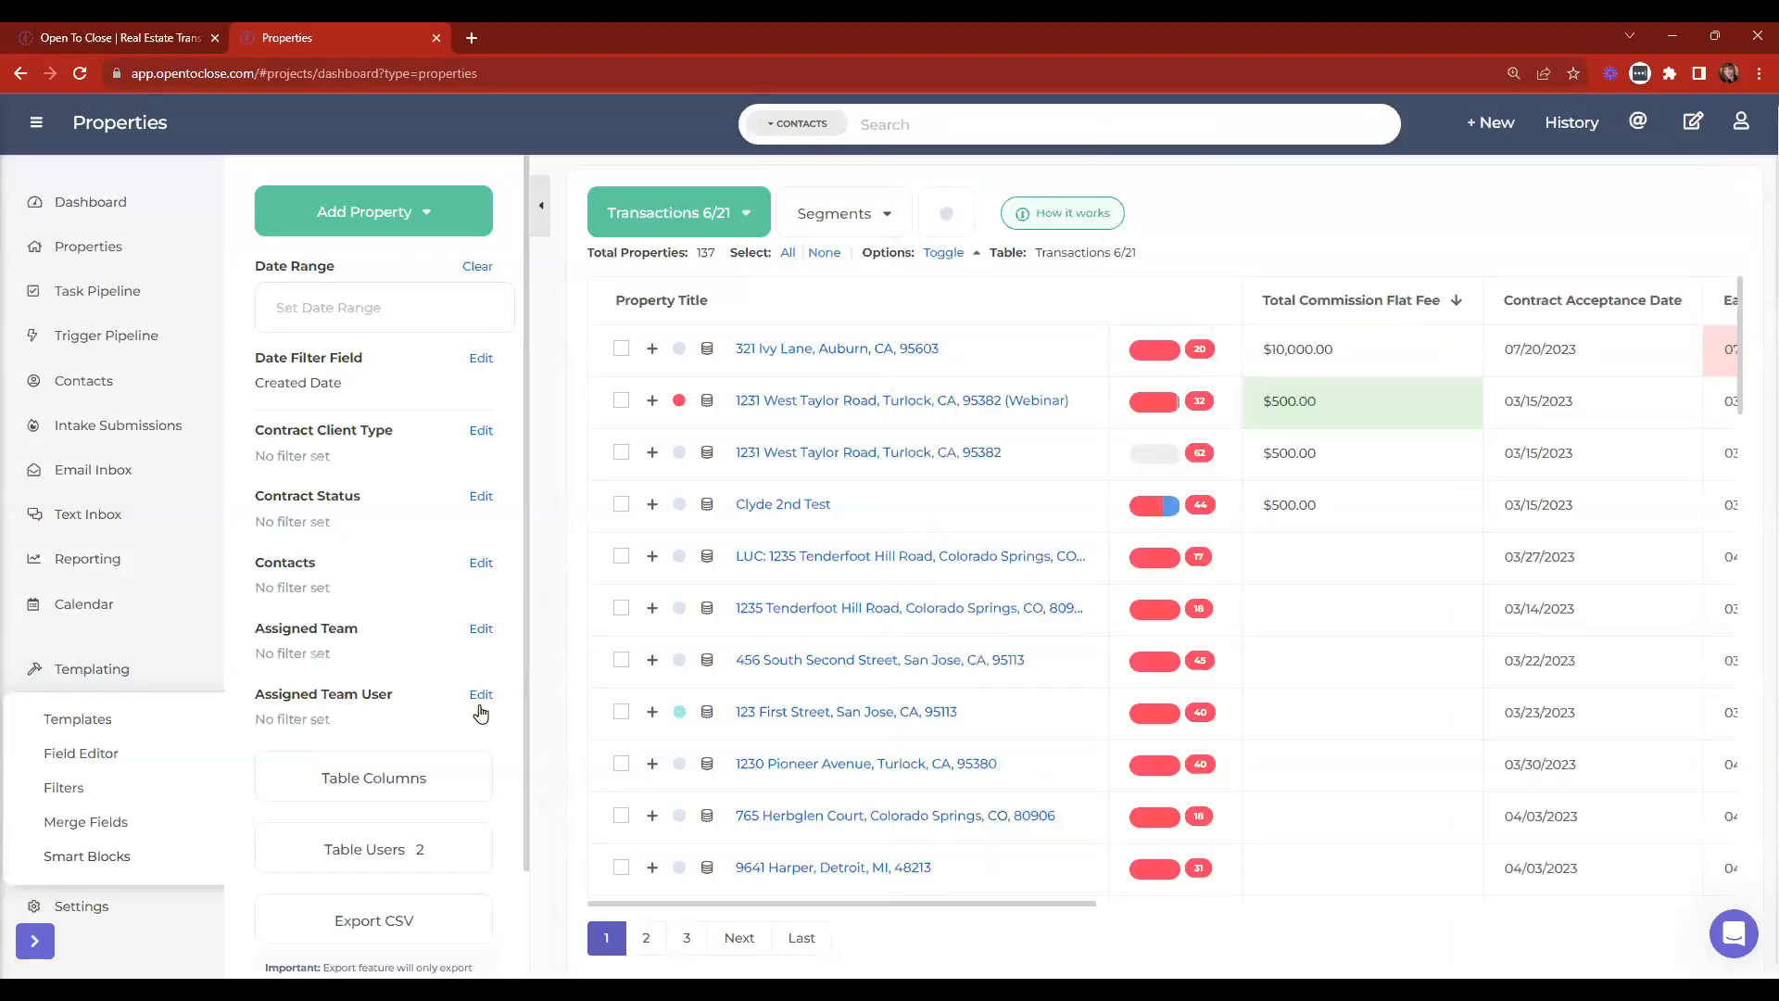
pyautogui.tripleClick(549, 458)
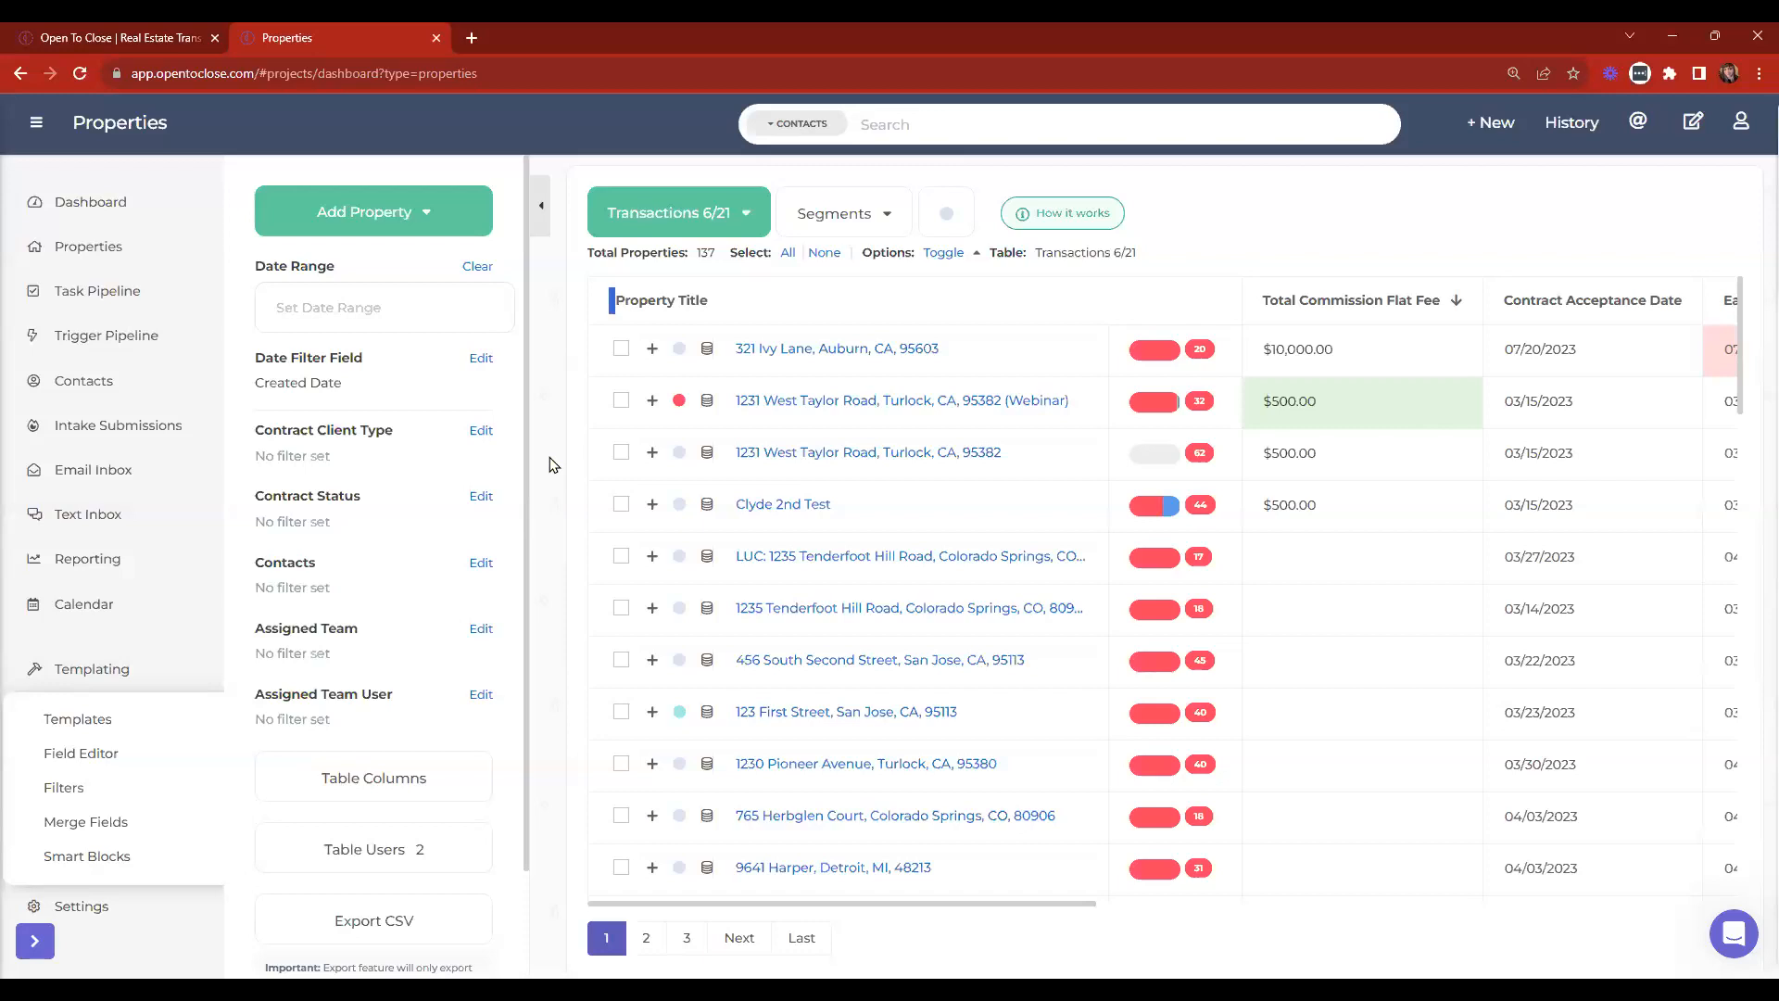
pyautogui.click(537, 592)
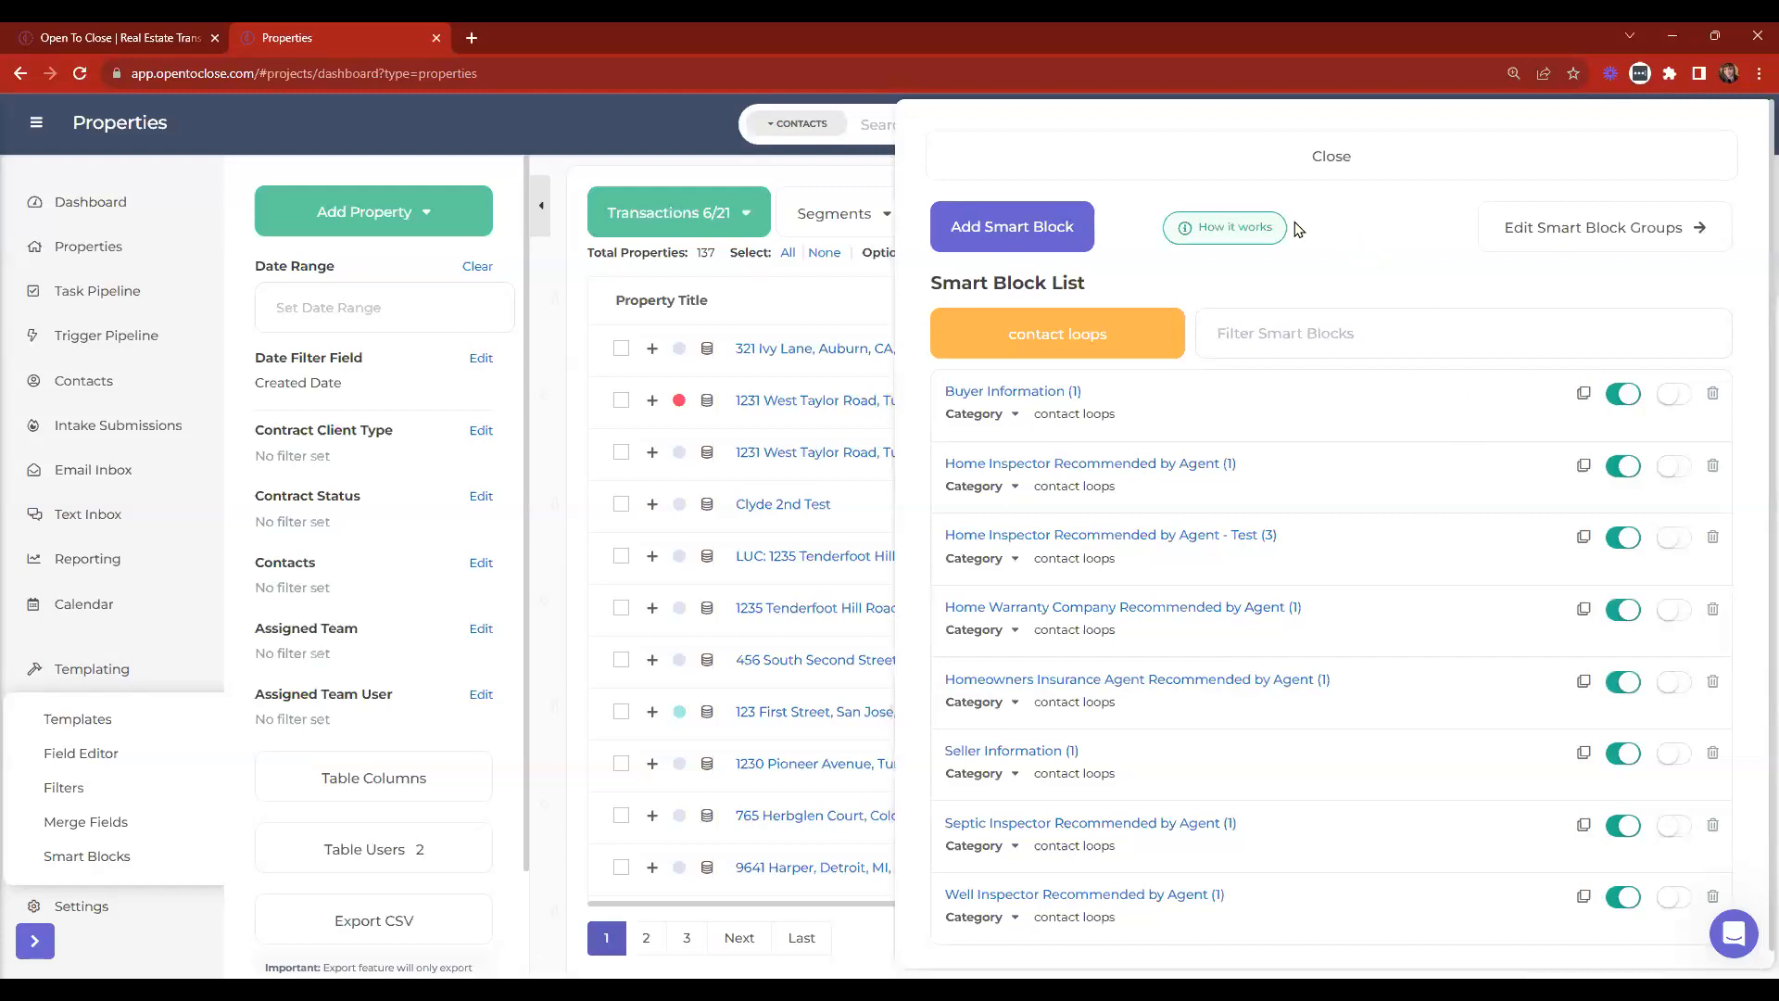
pyautogui.click(1214, 160)
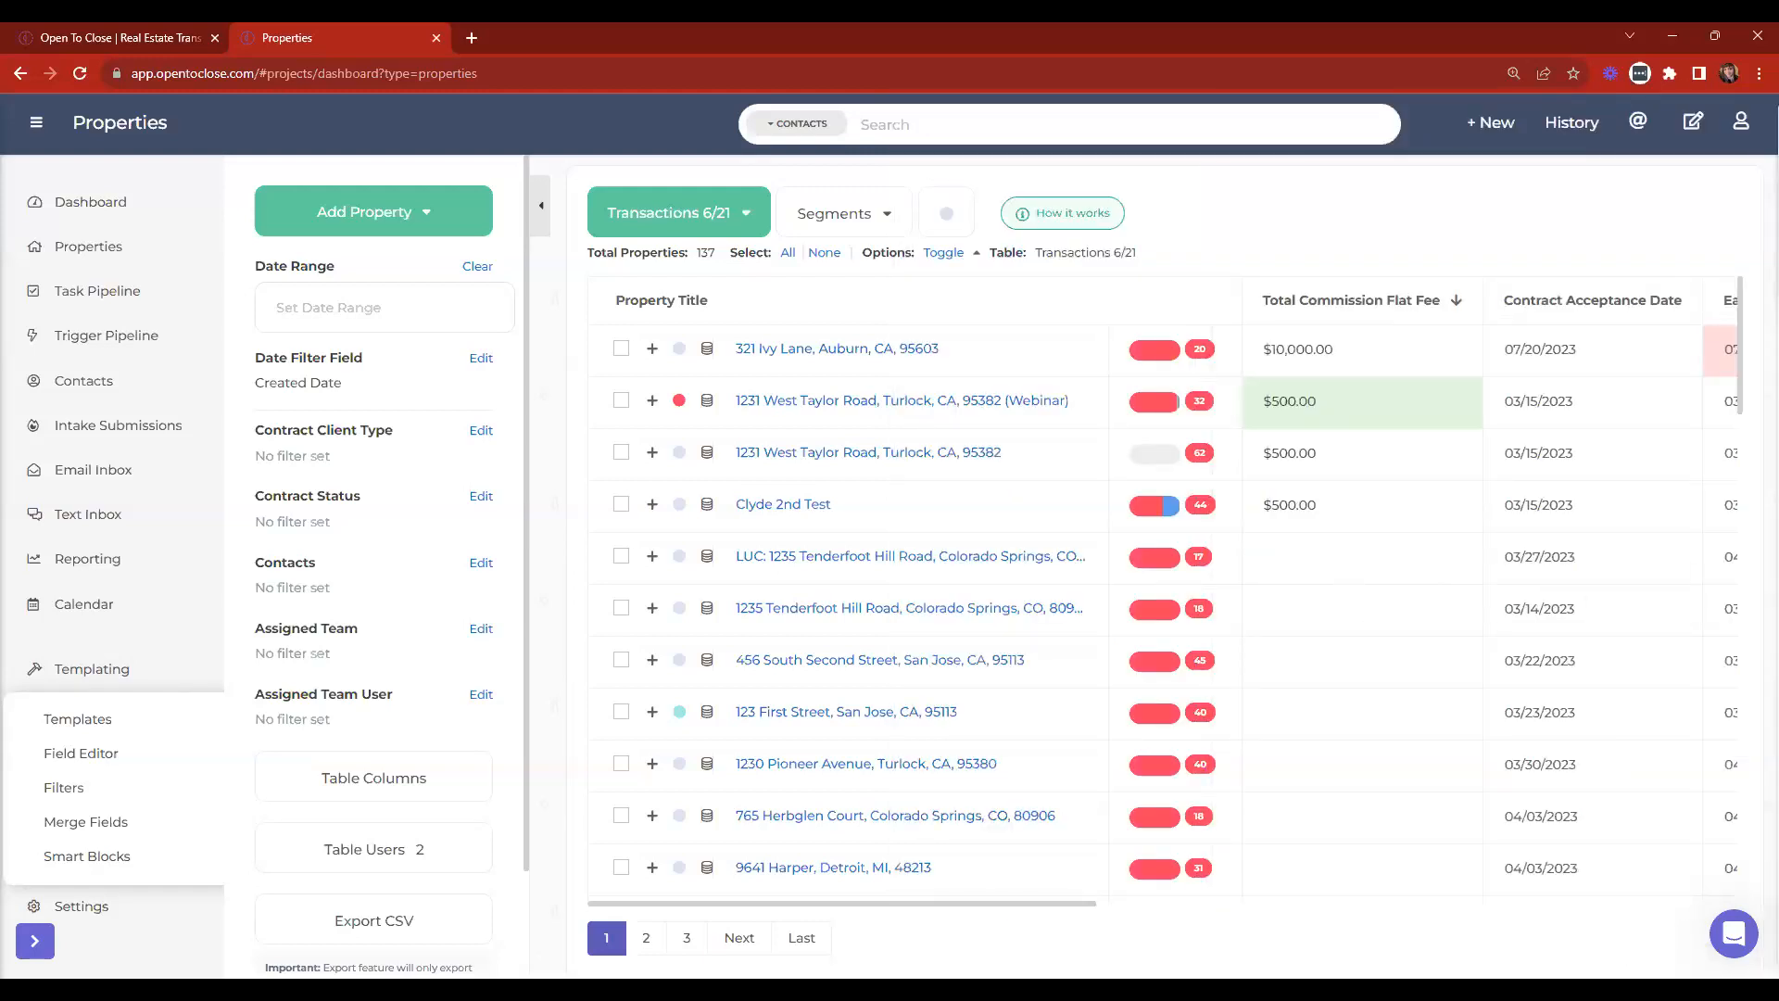
# Examine the Trigger File Role Conditions description in the default organization settings of Global Settings.
pyautogui.click(82, 908)
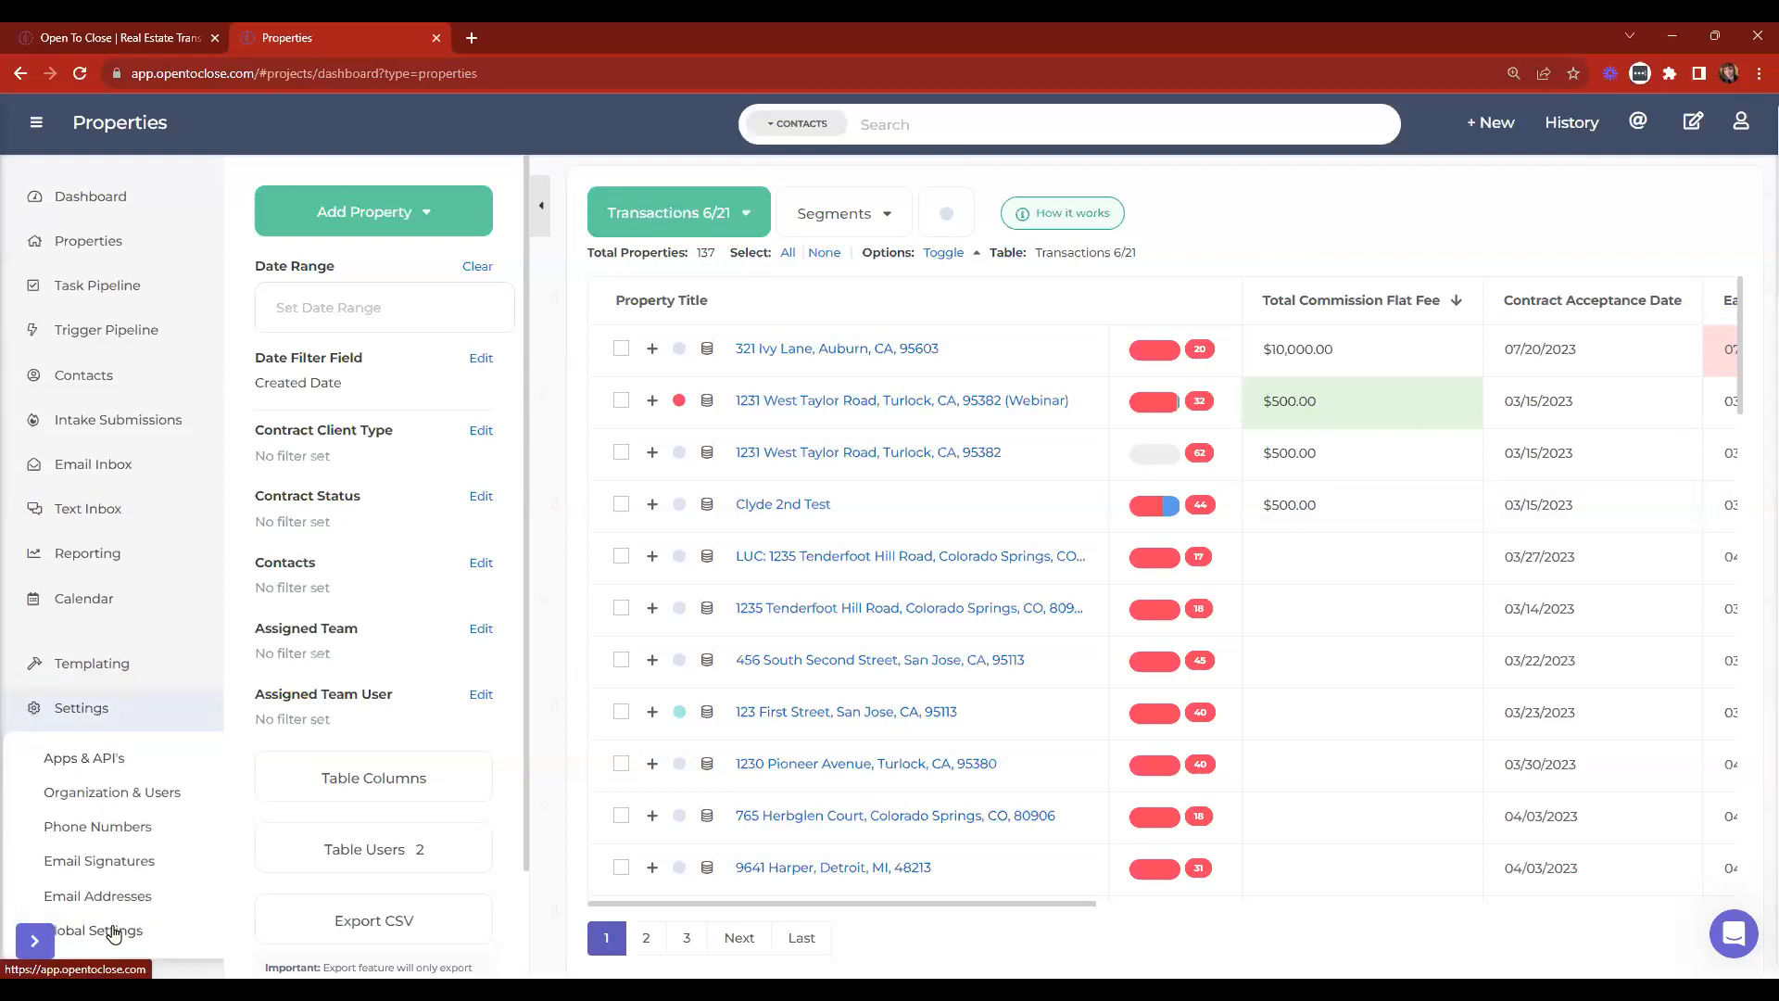
pyautogui.click(113, 931)
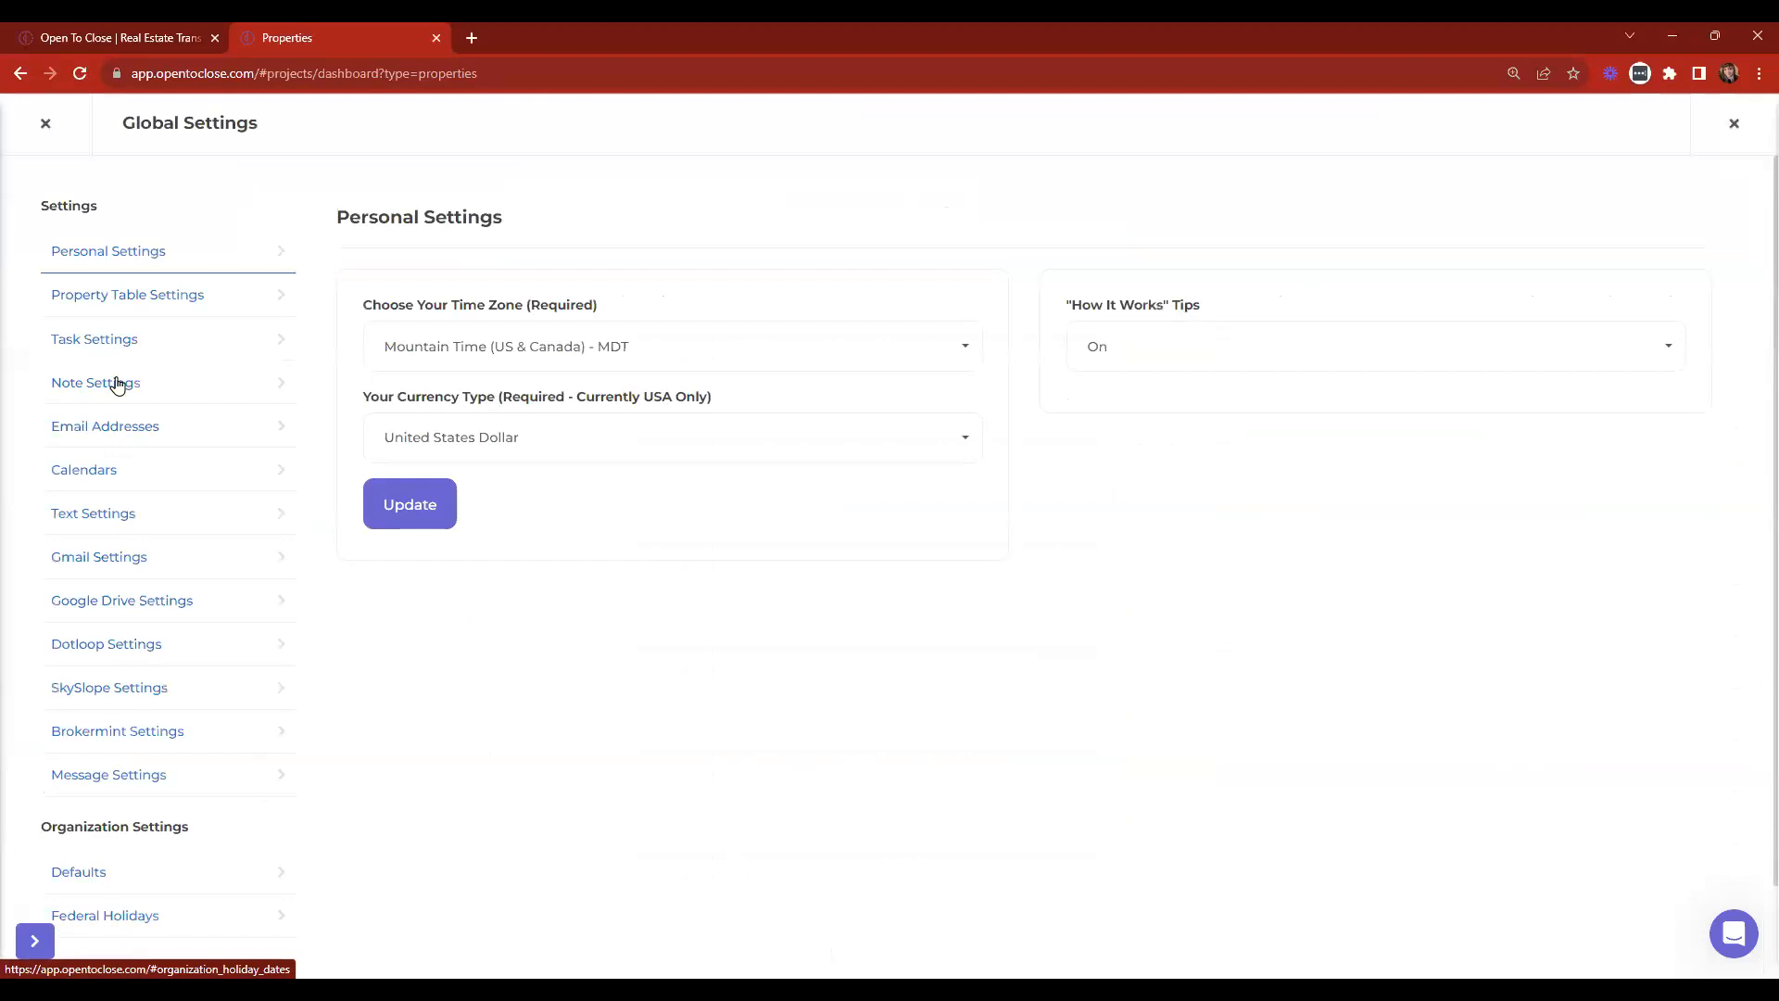
pyautogui.click(91, 880)
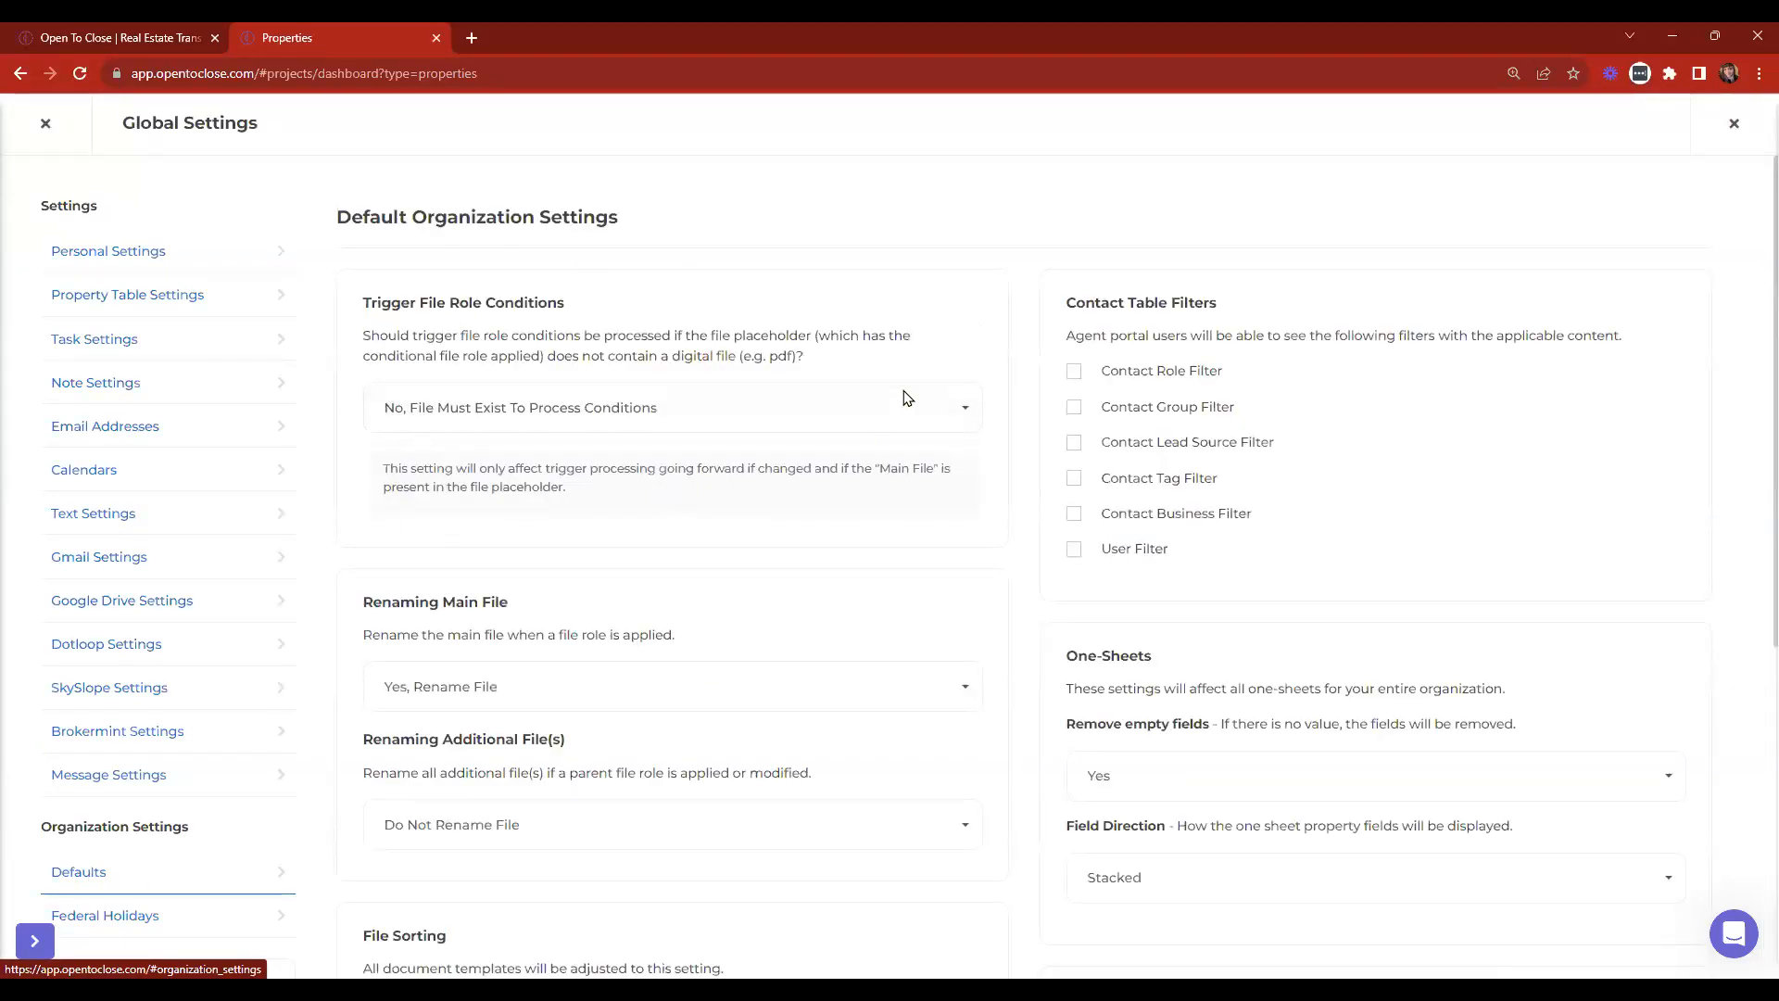
pyautogui.moveTo(914, 371); pyautogui.dragTo(311, 346)
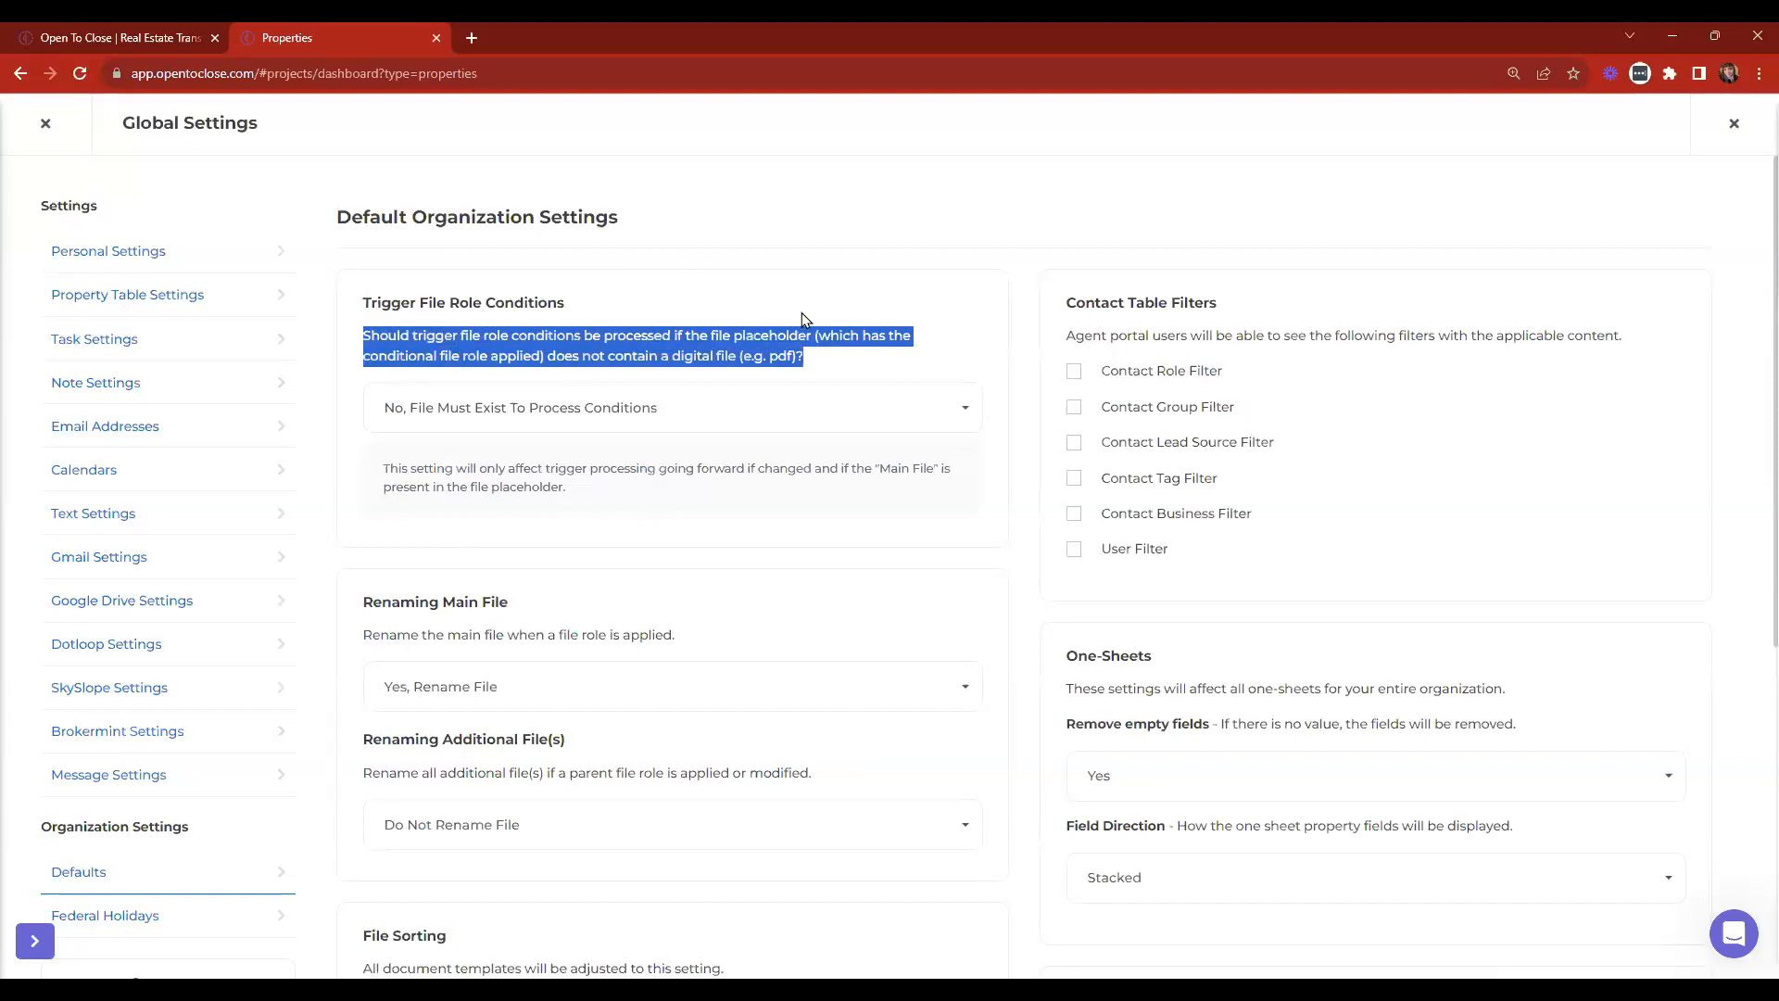
pyautogui.click(858, 373)
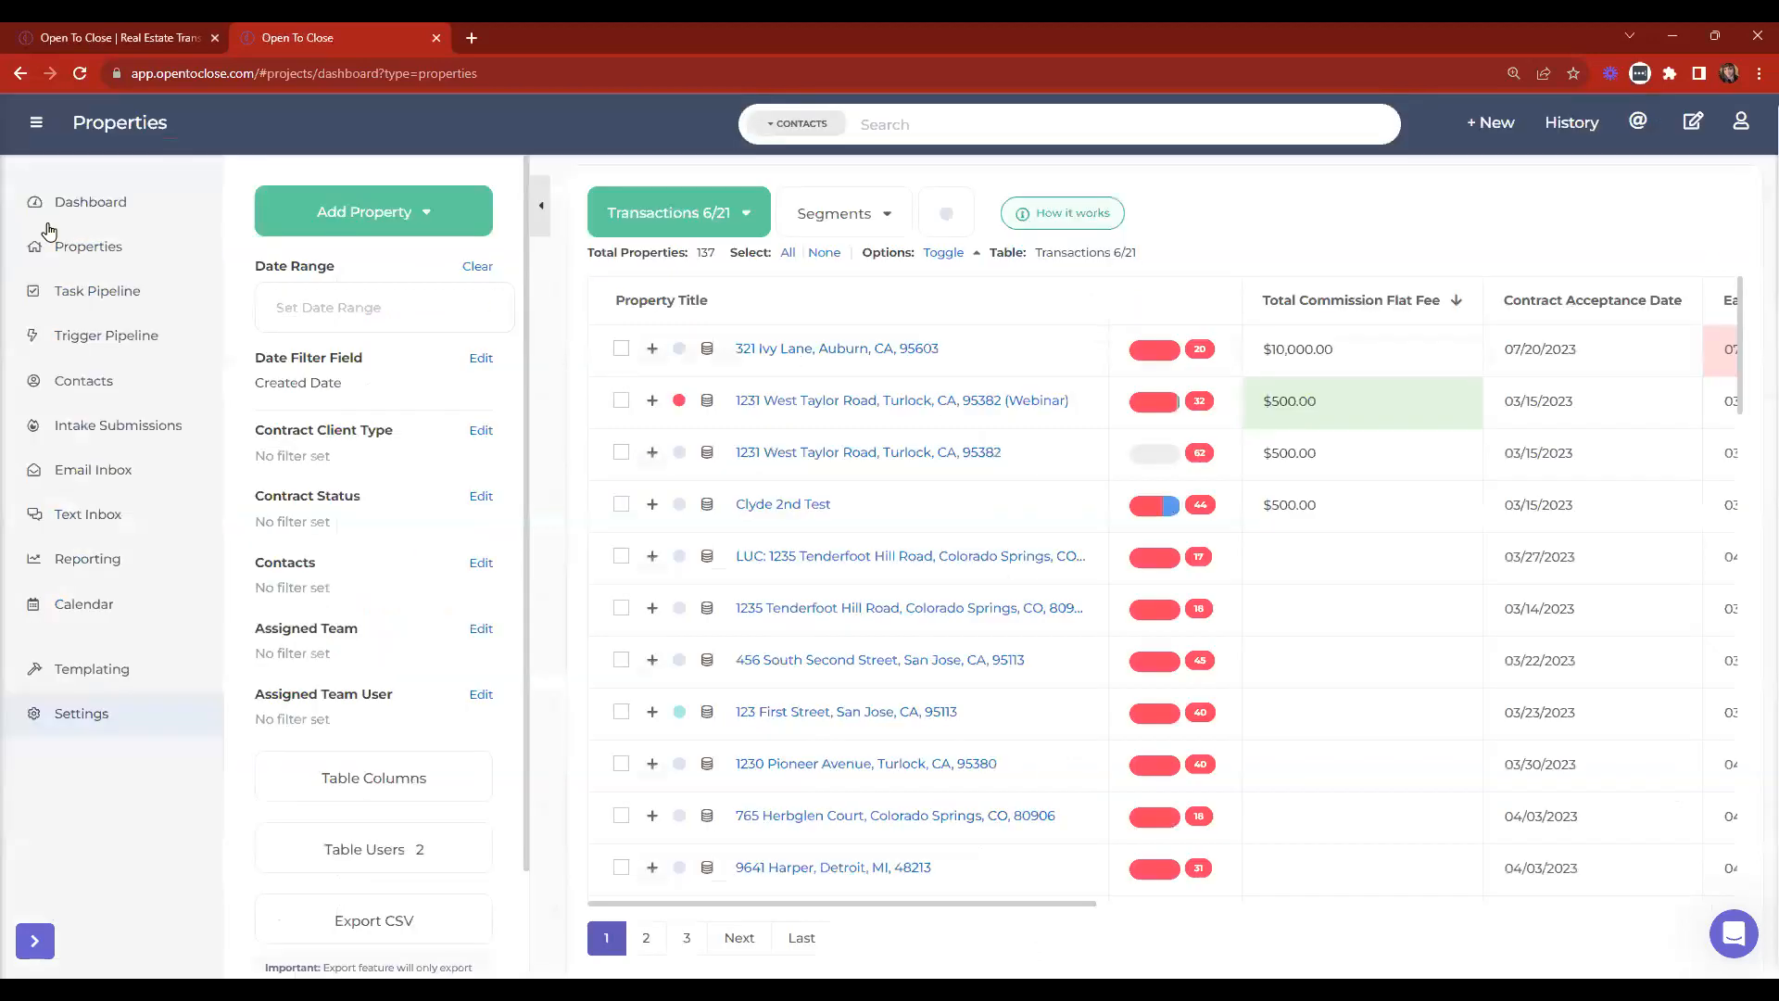
# Open the Task Pipeline with the main navigation collapsed and refresh its Past Due column.
pyautogui.click(55, 202)
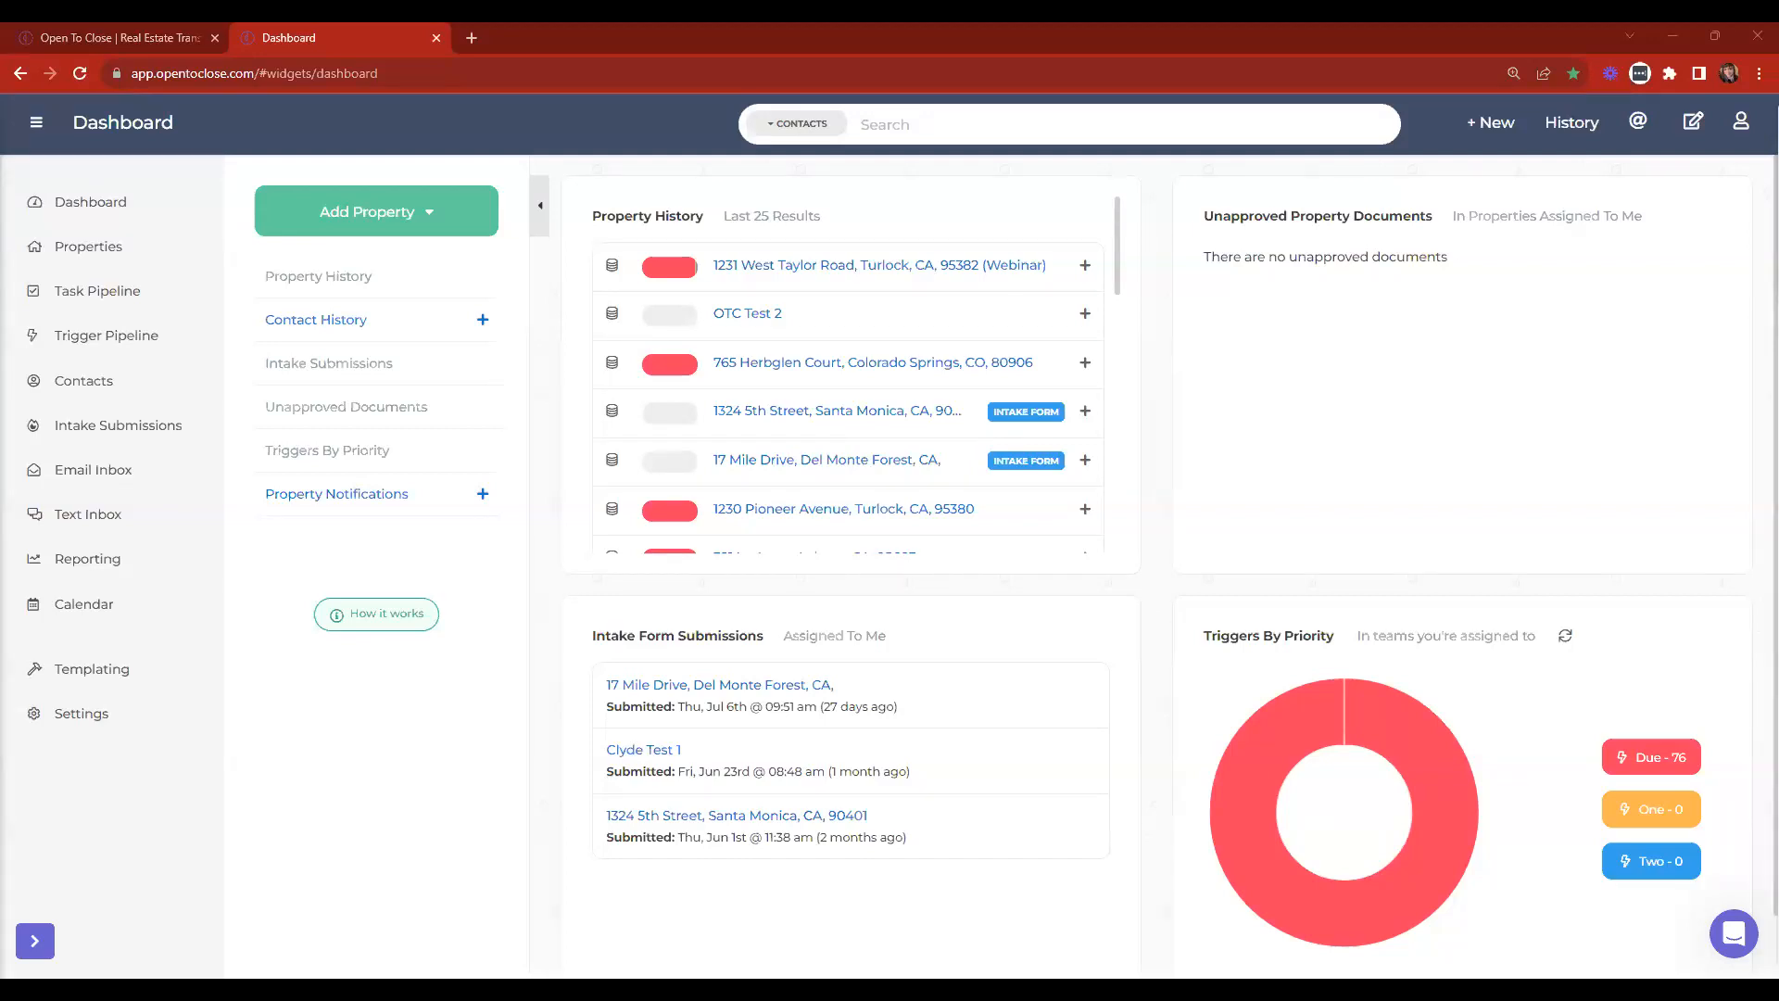
pyautogui.click(101, 300)
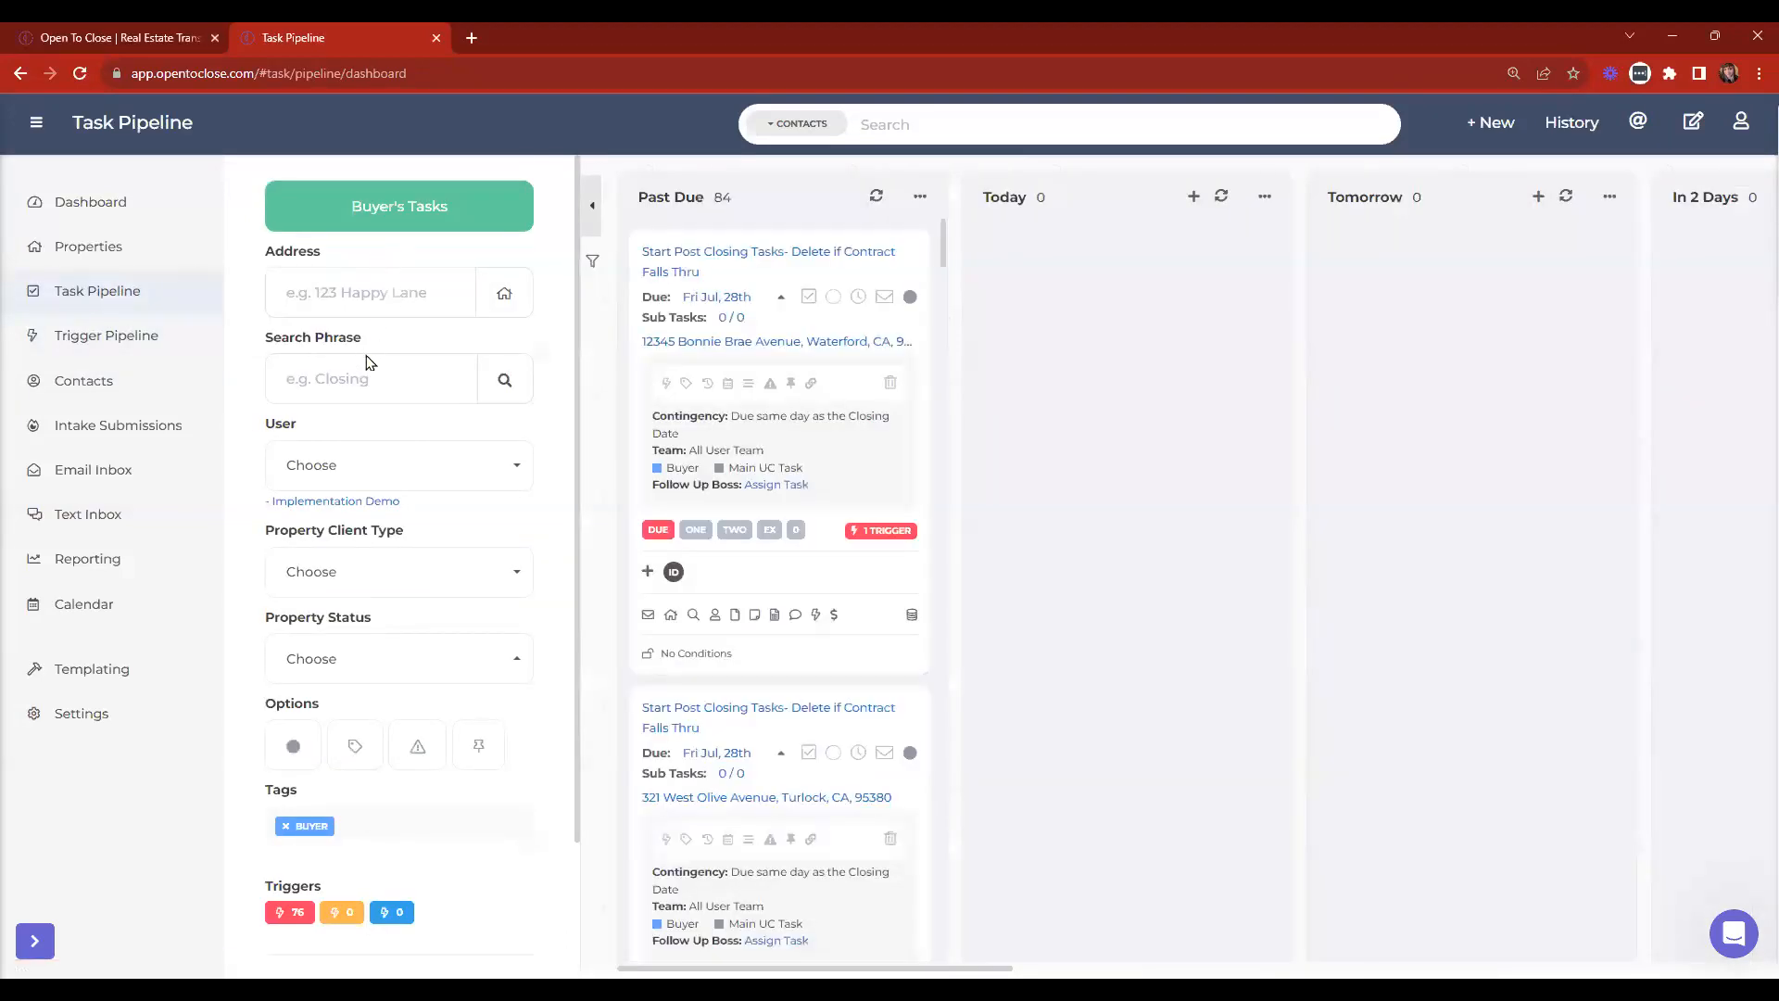
pyautogui.scroll(-3, 448, 516)
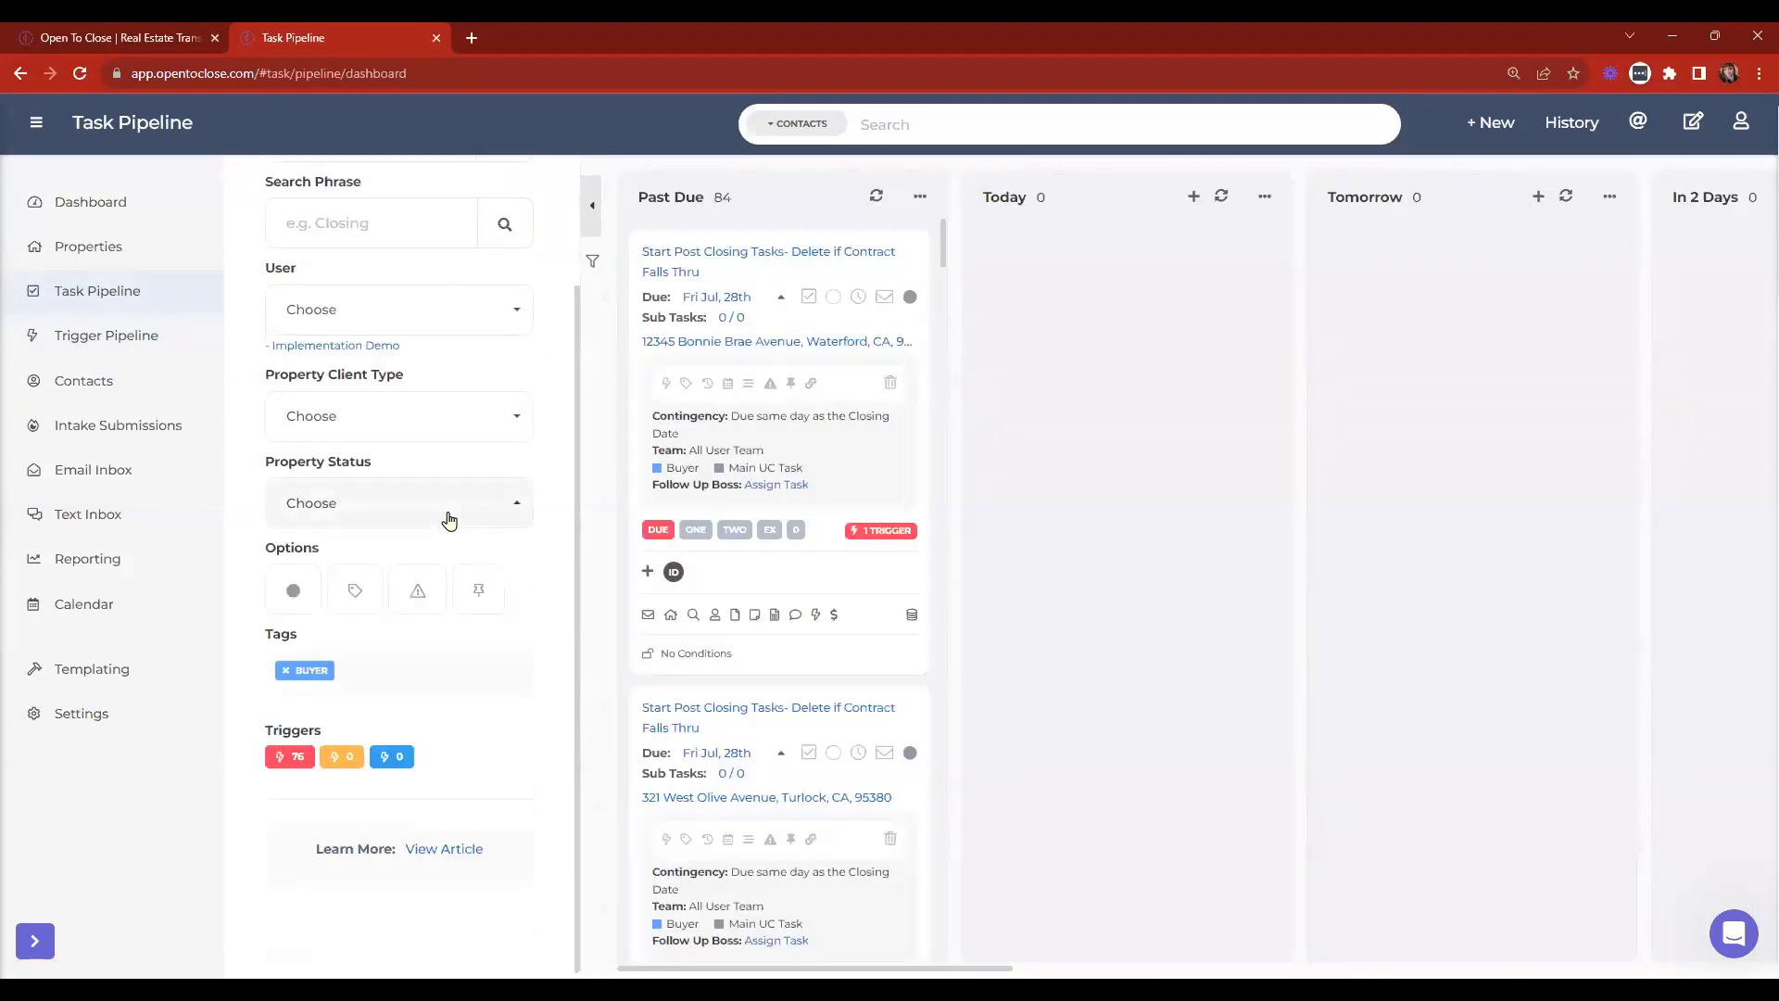
pyautogui.scroll(3, 449, 516)
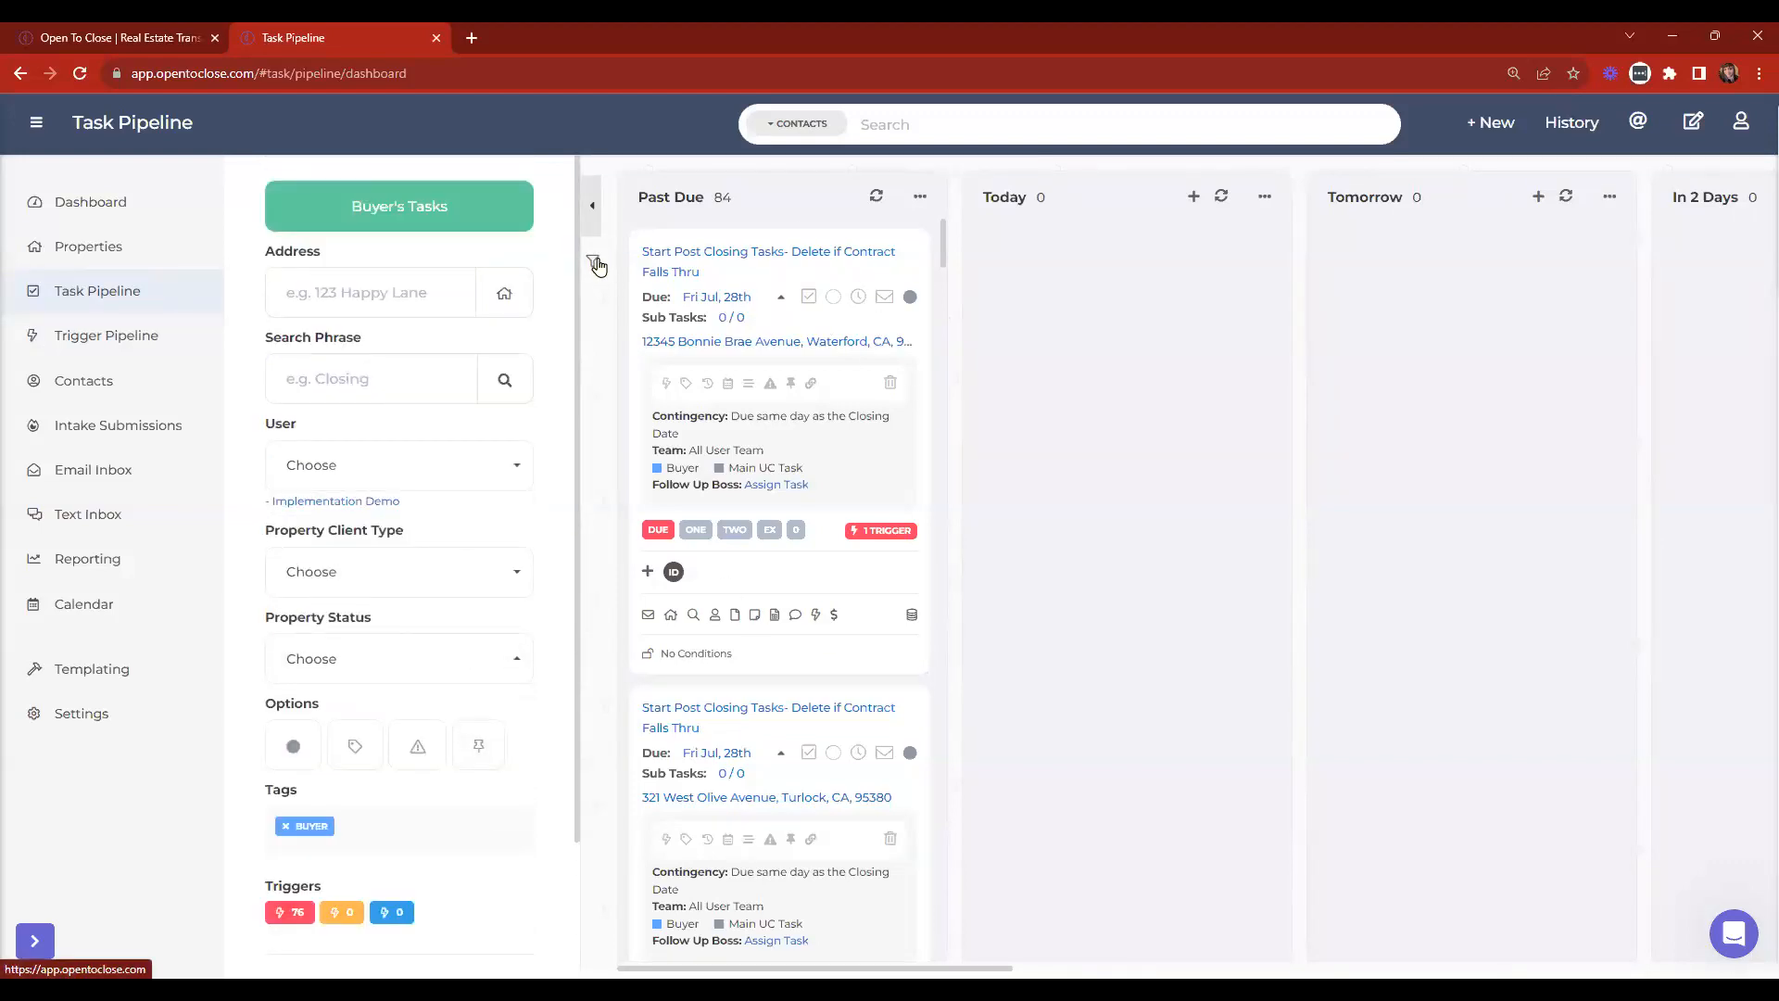
pyautogui.click(23, 133)
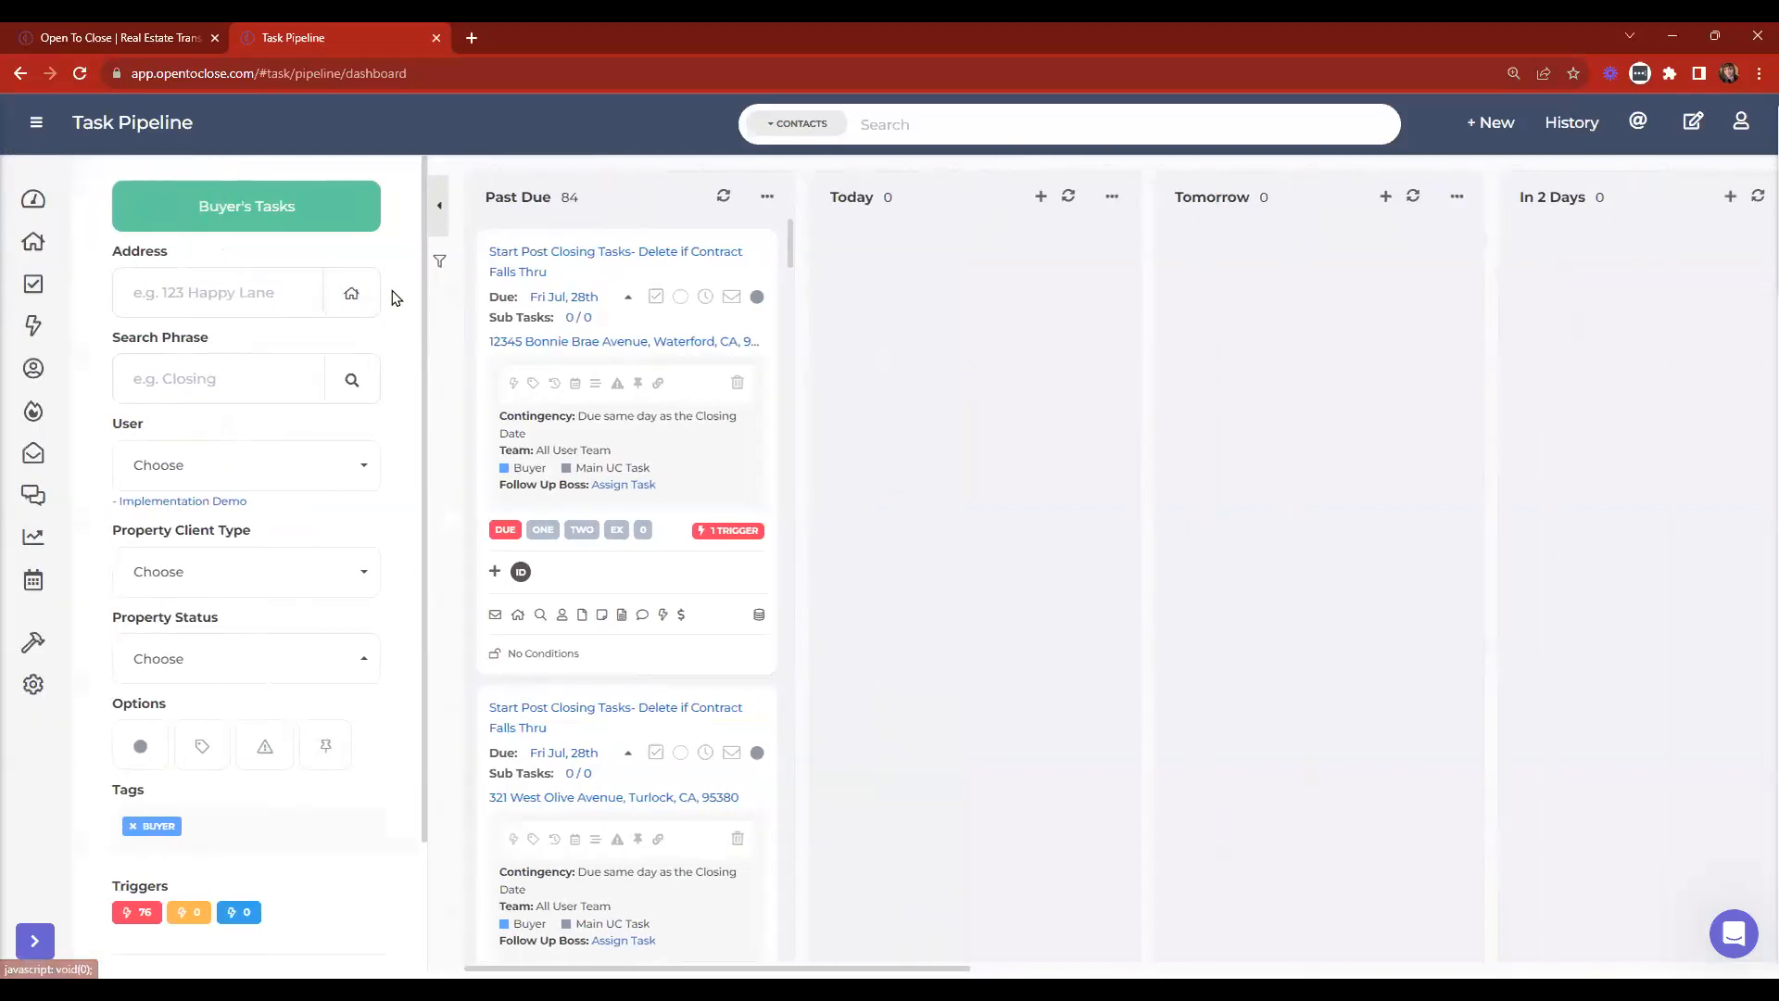
pyautogui.click(720, 199)
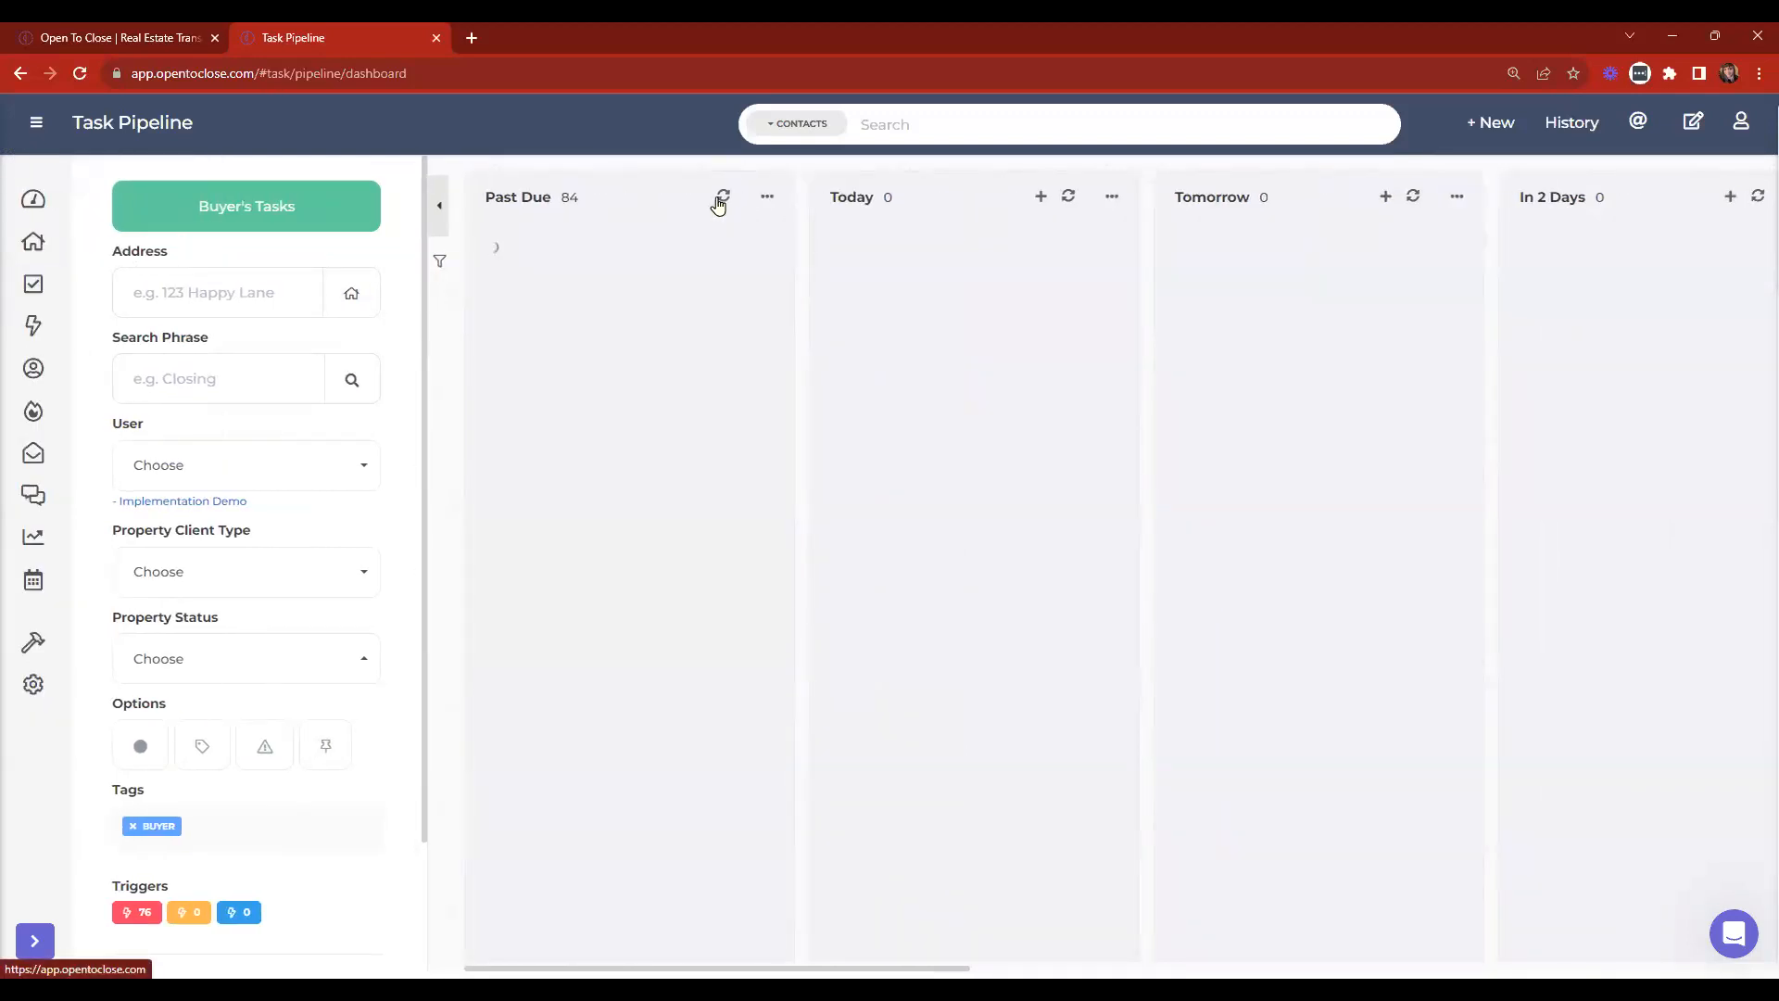
# Remove the Buyer tag from the Task Pipeline filters.
pyautogui.scroll(-1, 312, 449)
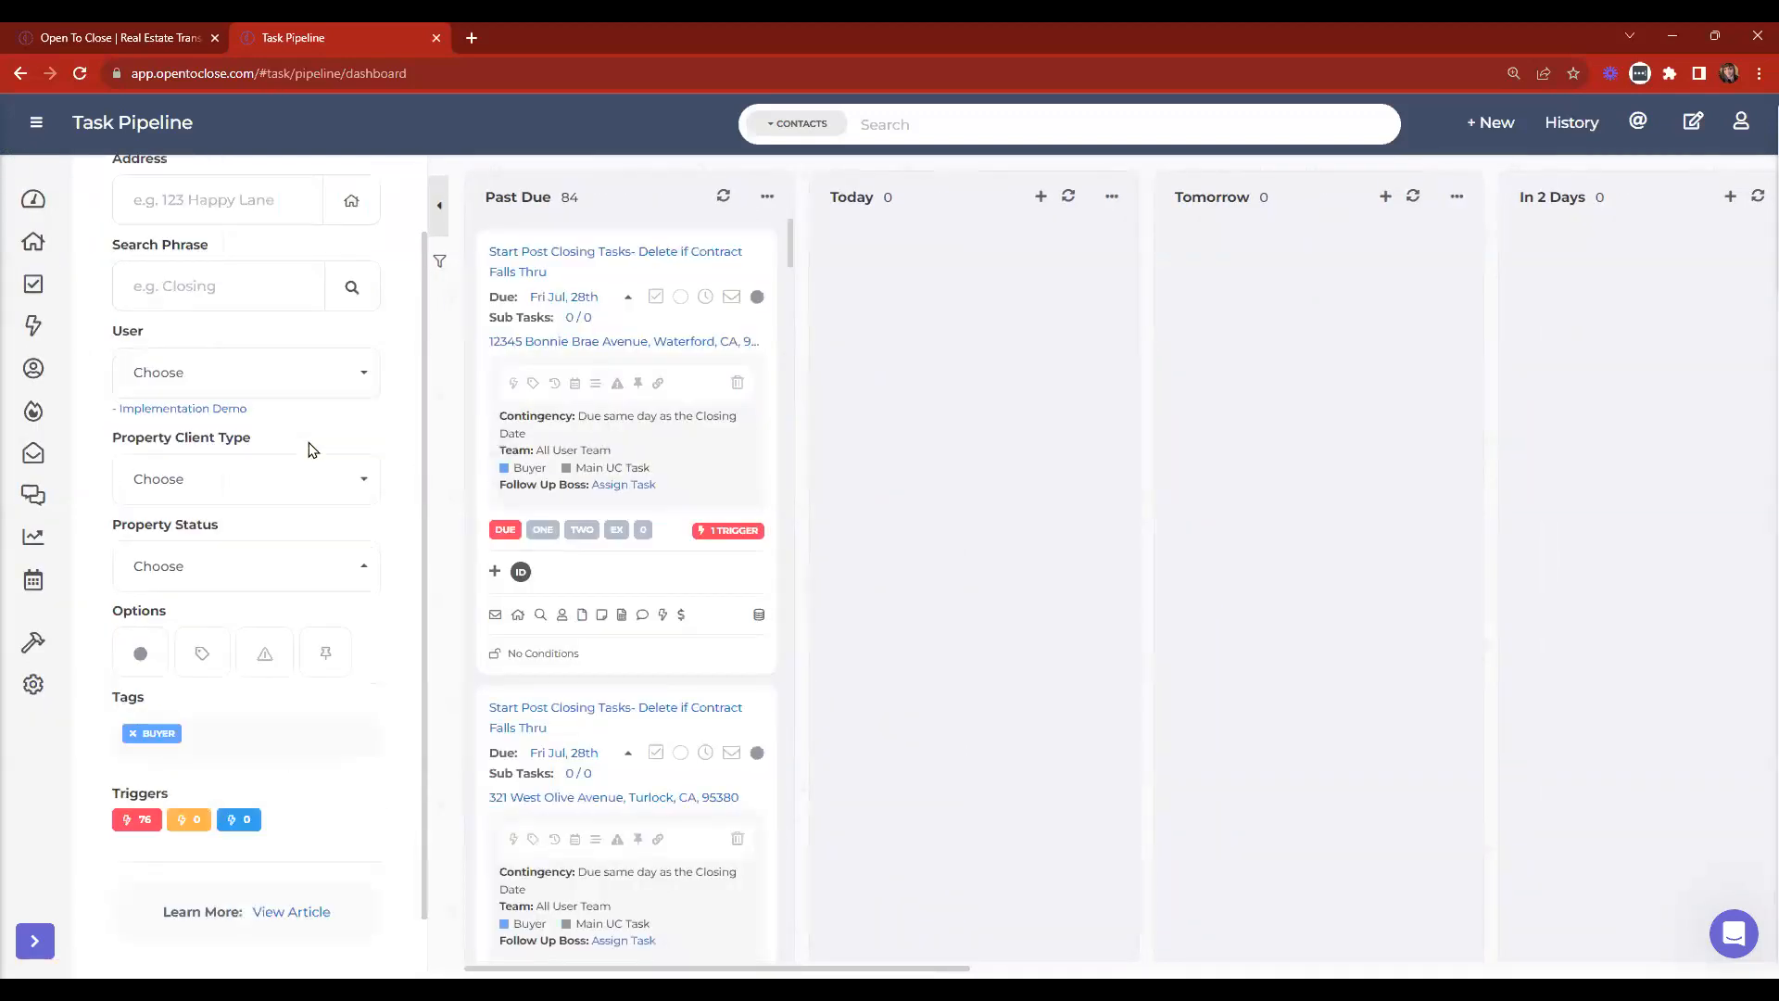
pyautogui.scroll(-1, 313, 449)
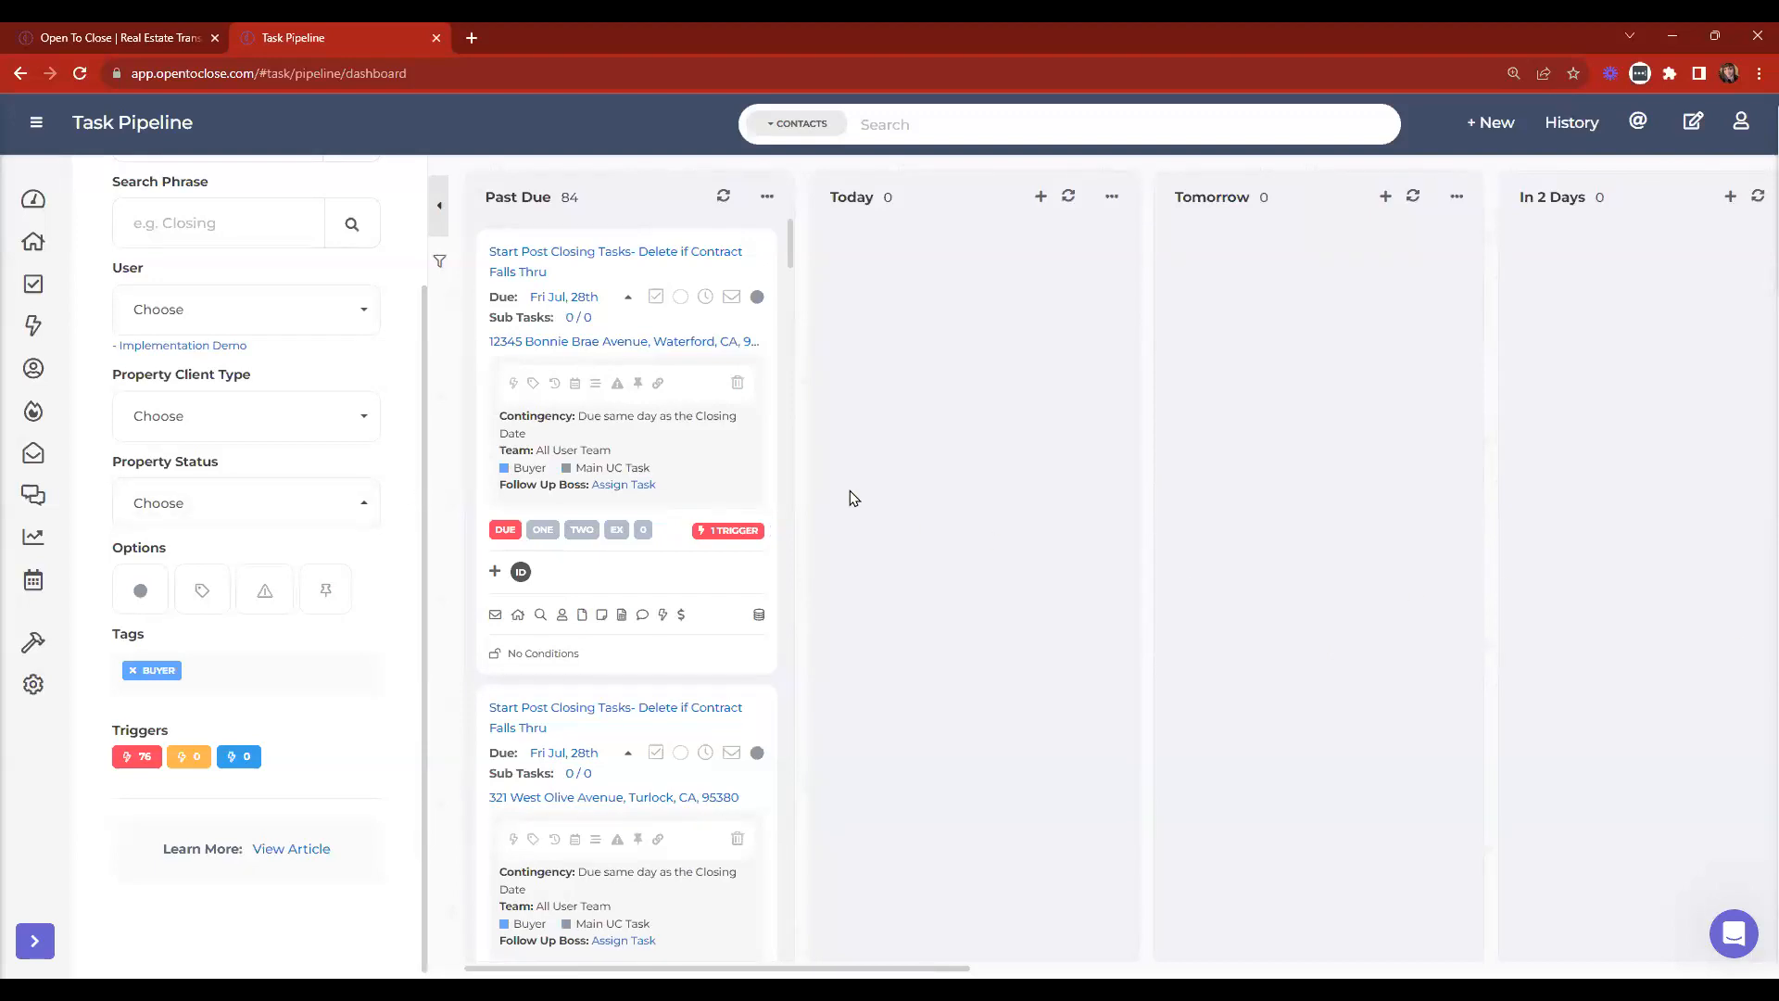
pyautogui.click(134, 673)
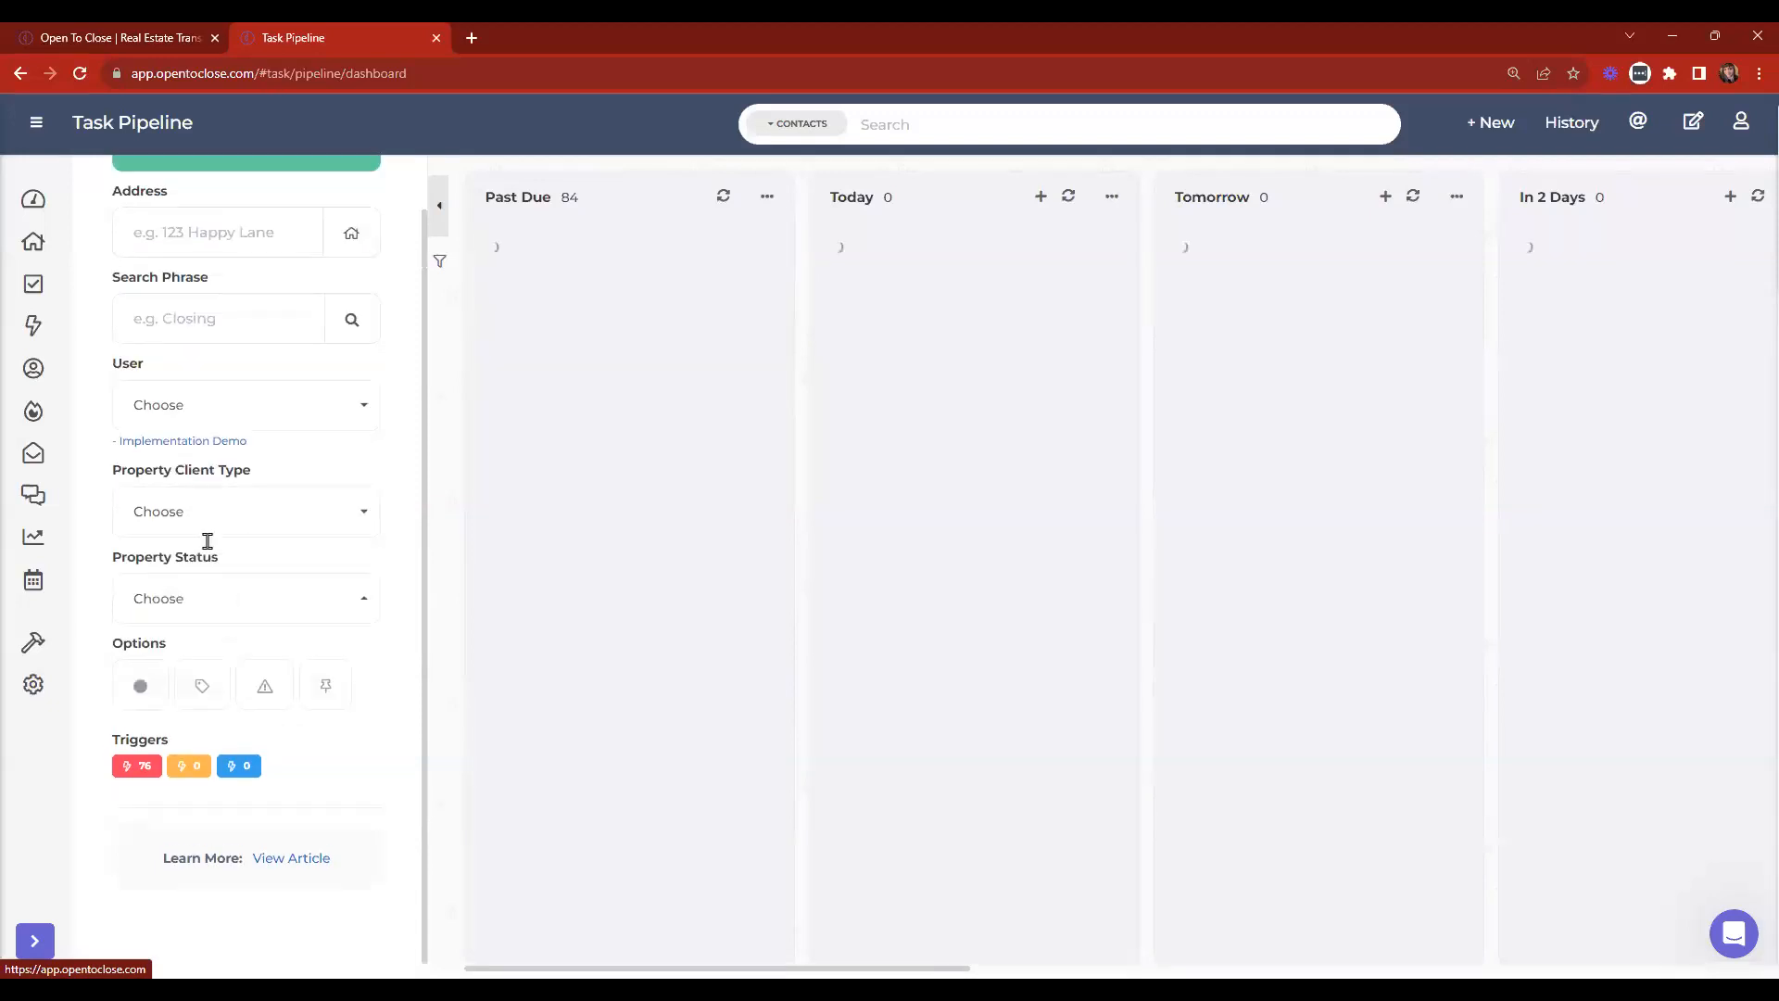
pyautogui.scroll(1, 259, 389)
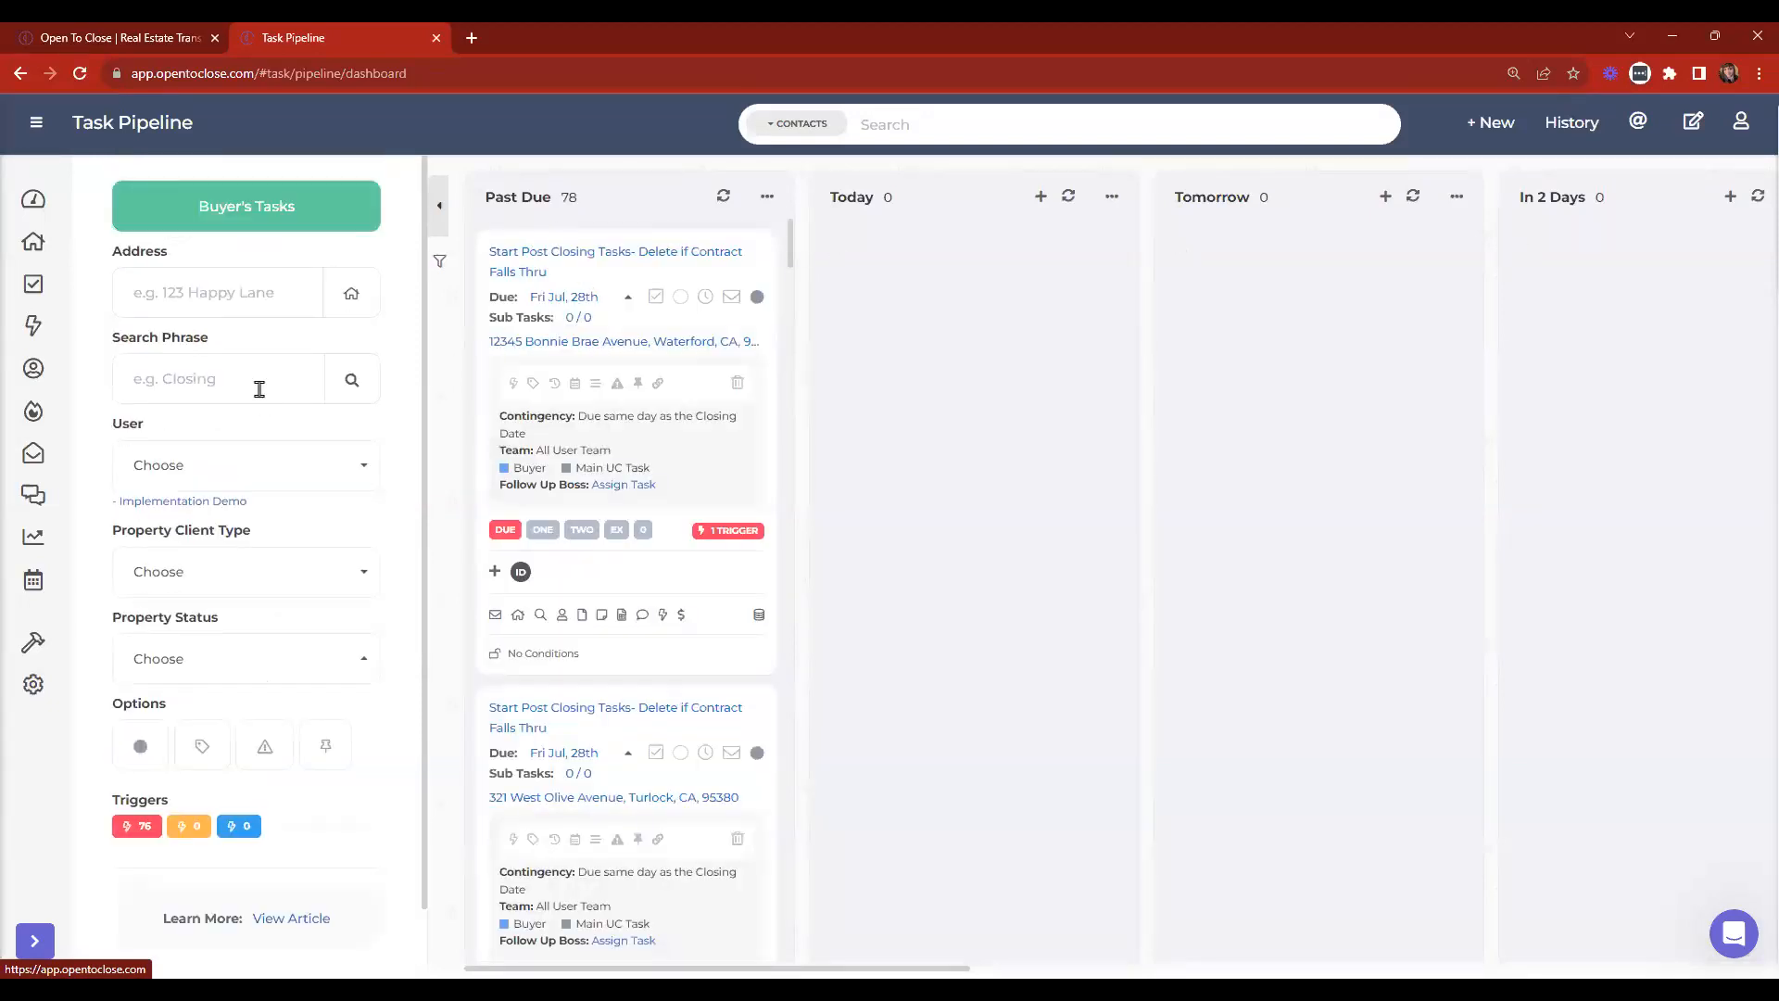
# Switch the Task Pipeline from the Buyer's Tasks snapshot to the All Tasks snapshot.
pyautogui.click(206, 211)
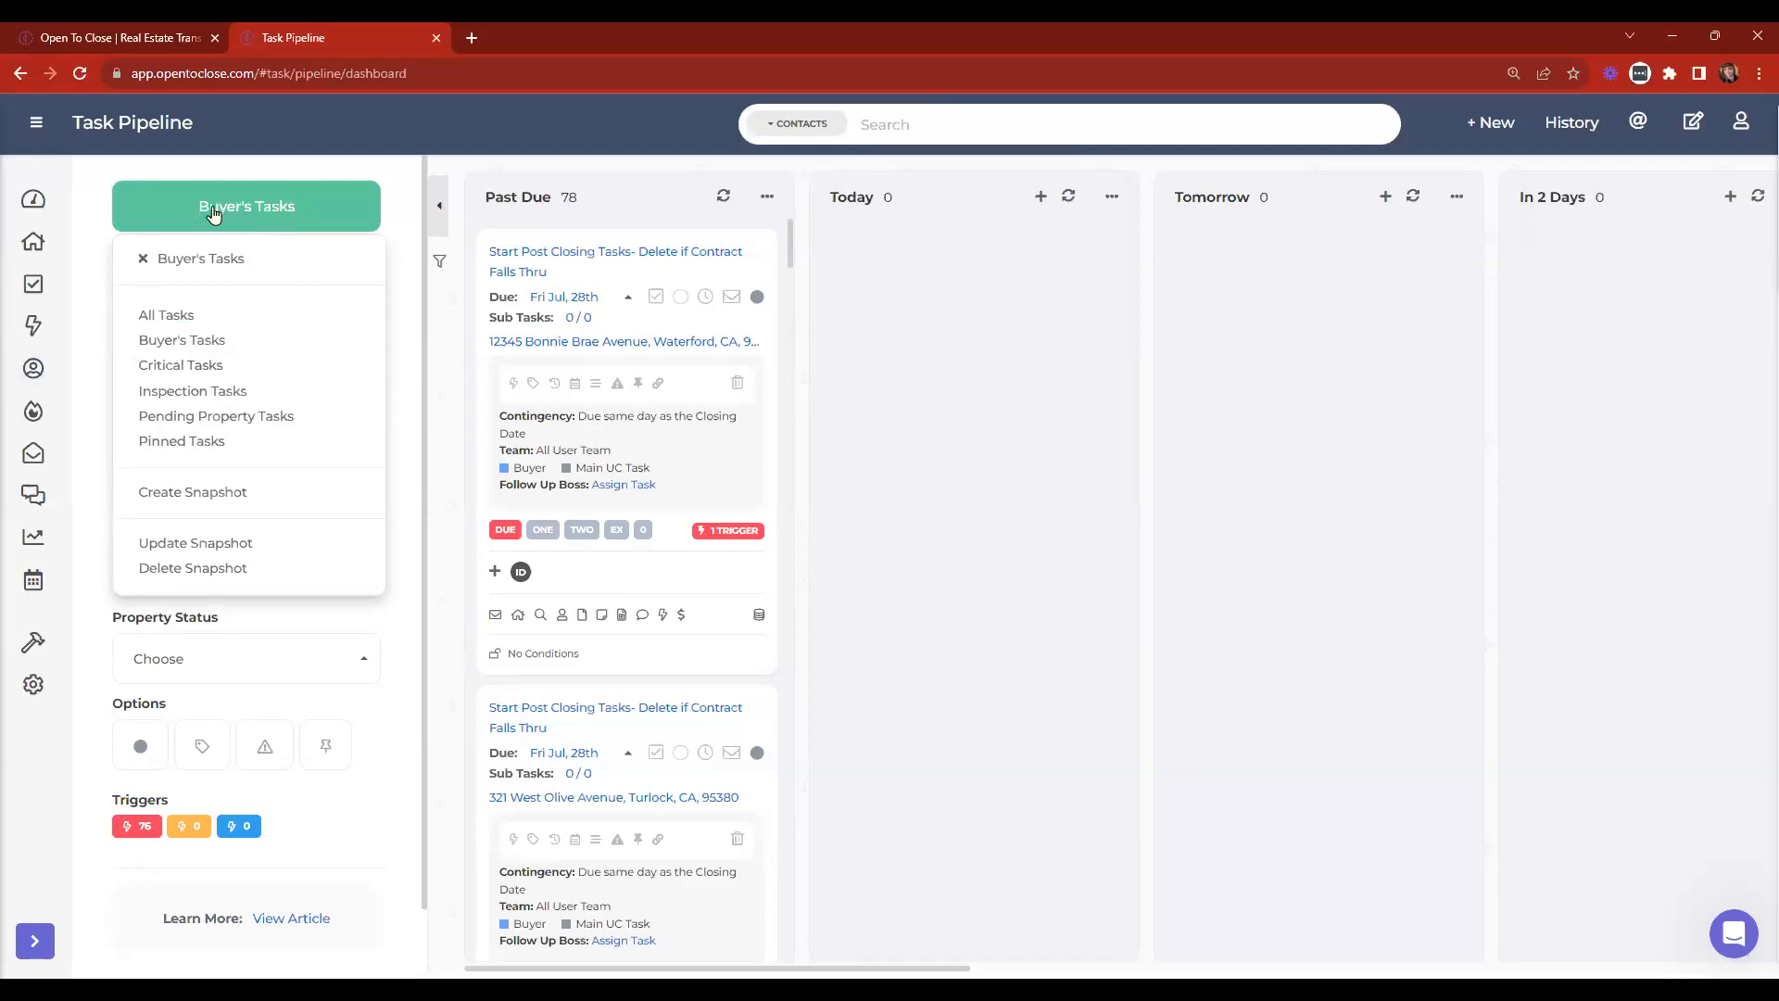
pyautogui.click(275, 207)
pyautogui.click(275, 207)
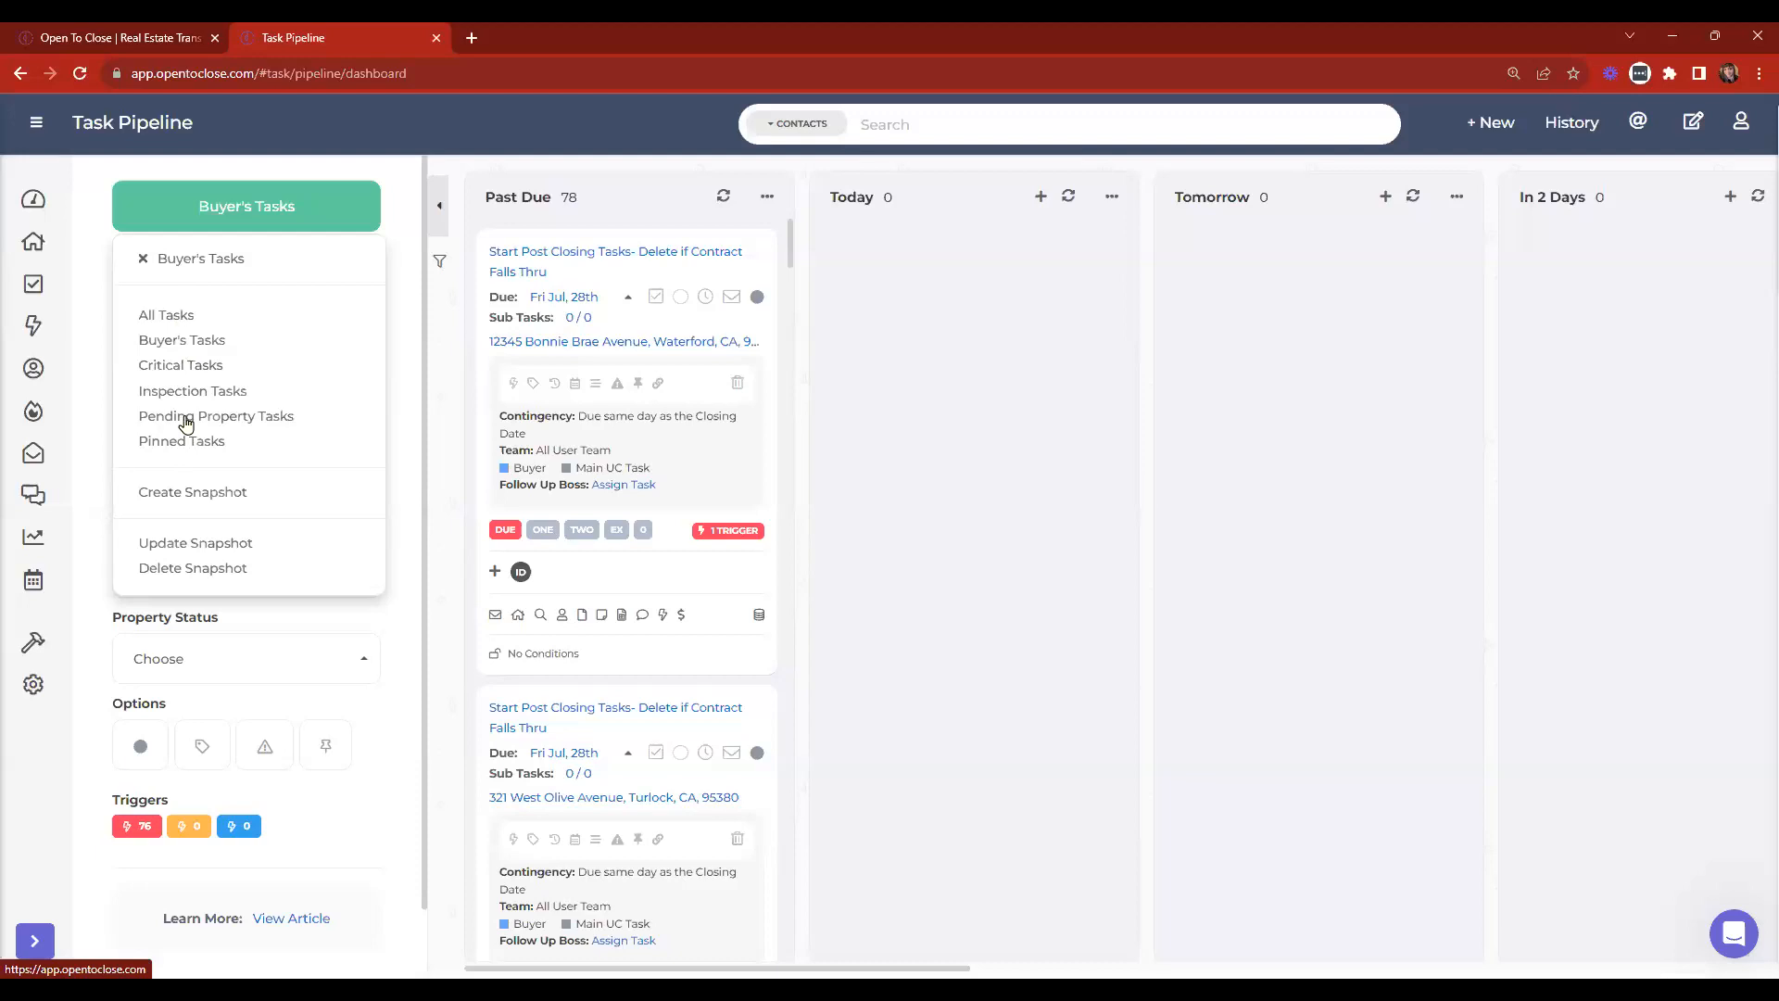
pyautogui.click(280, 208)
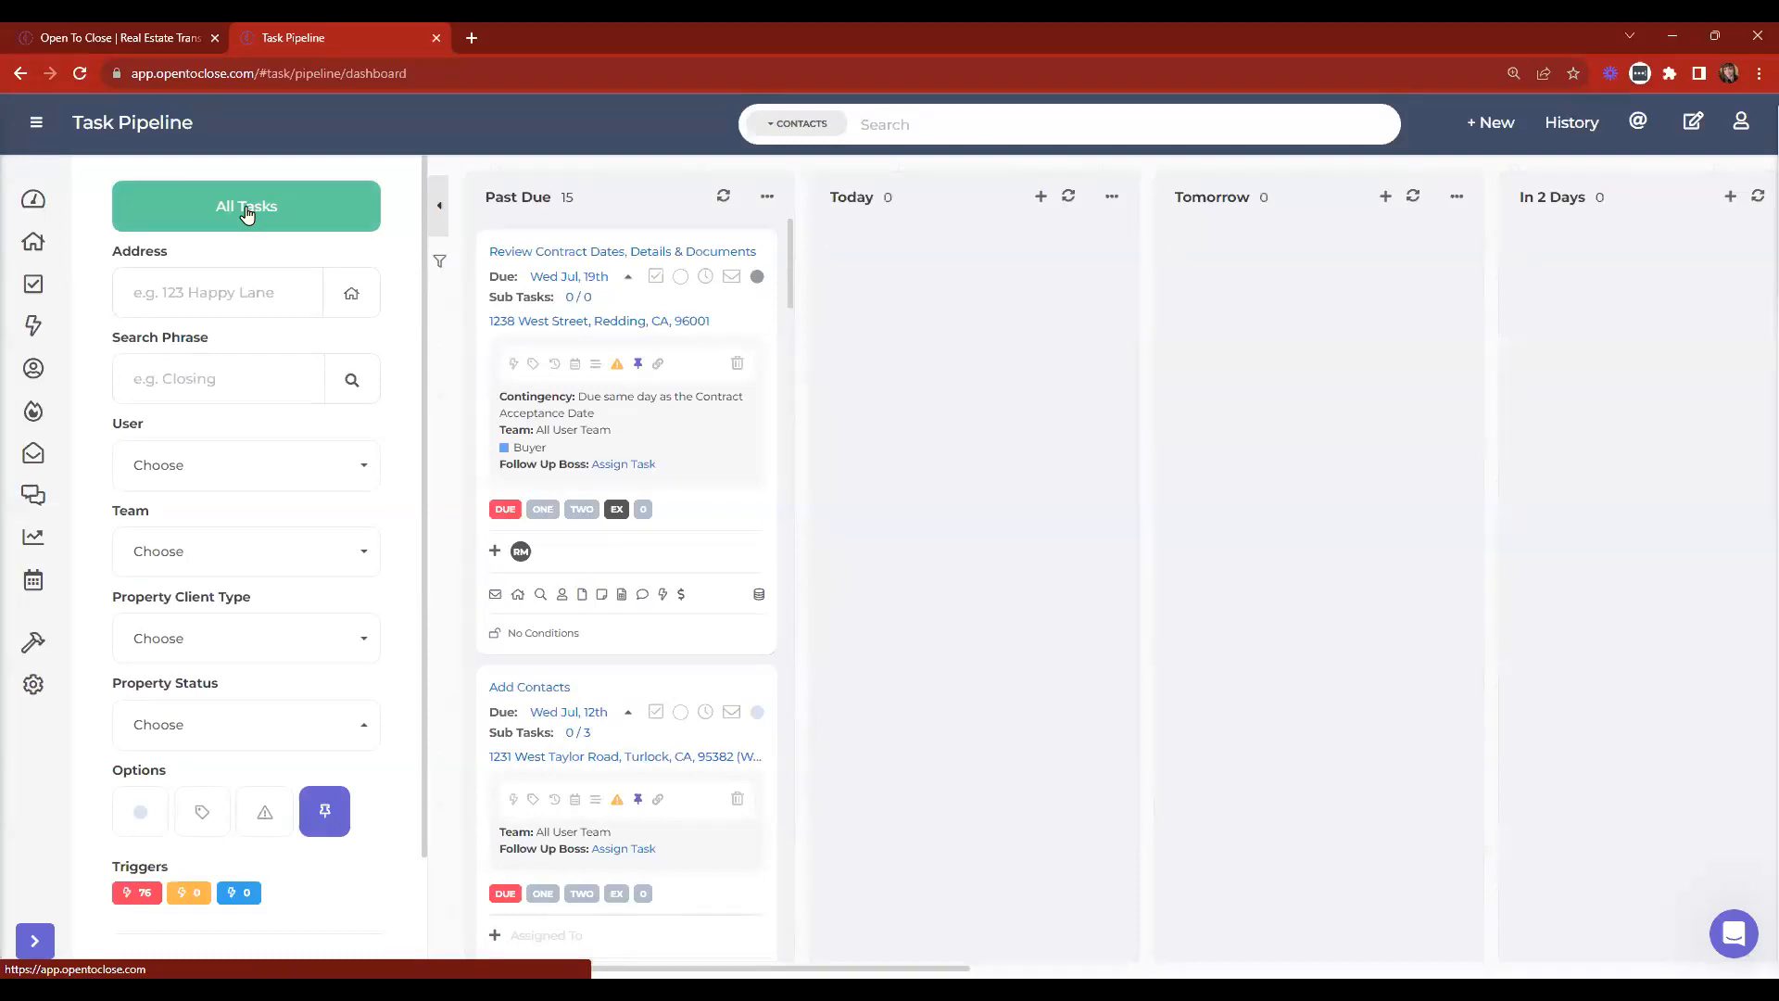
pyautogui.click(247, 211)
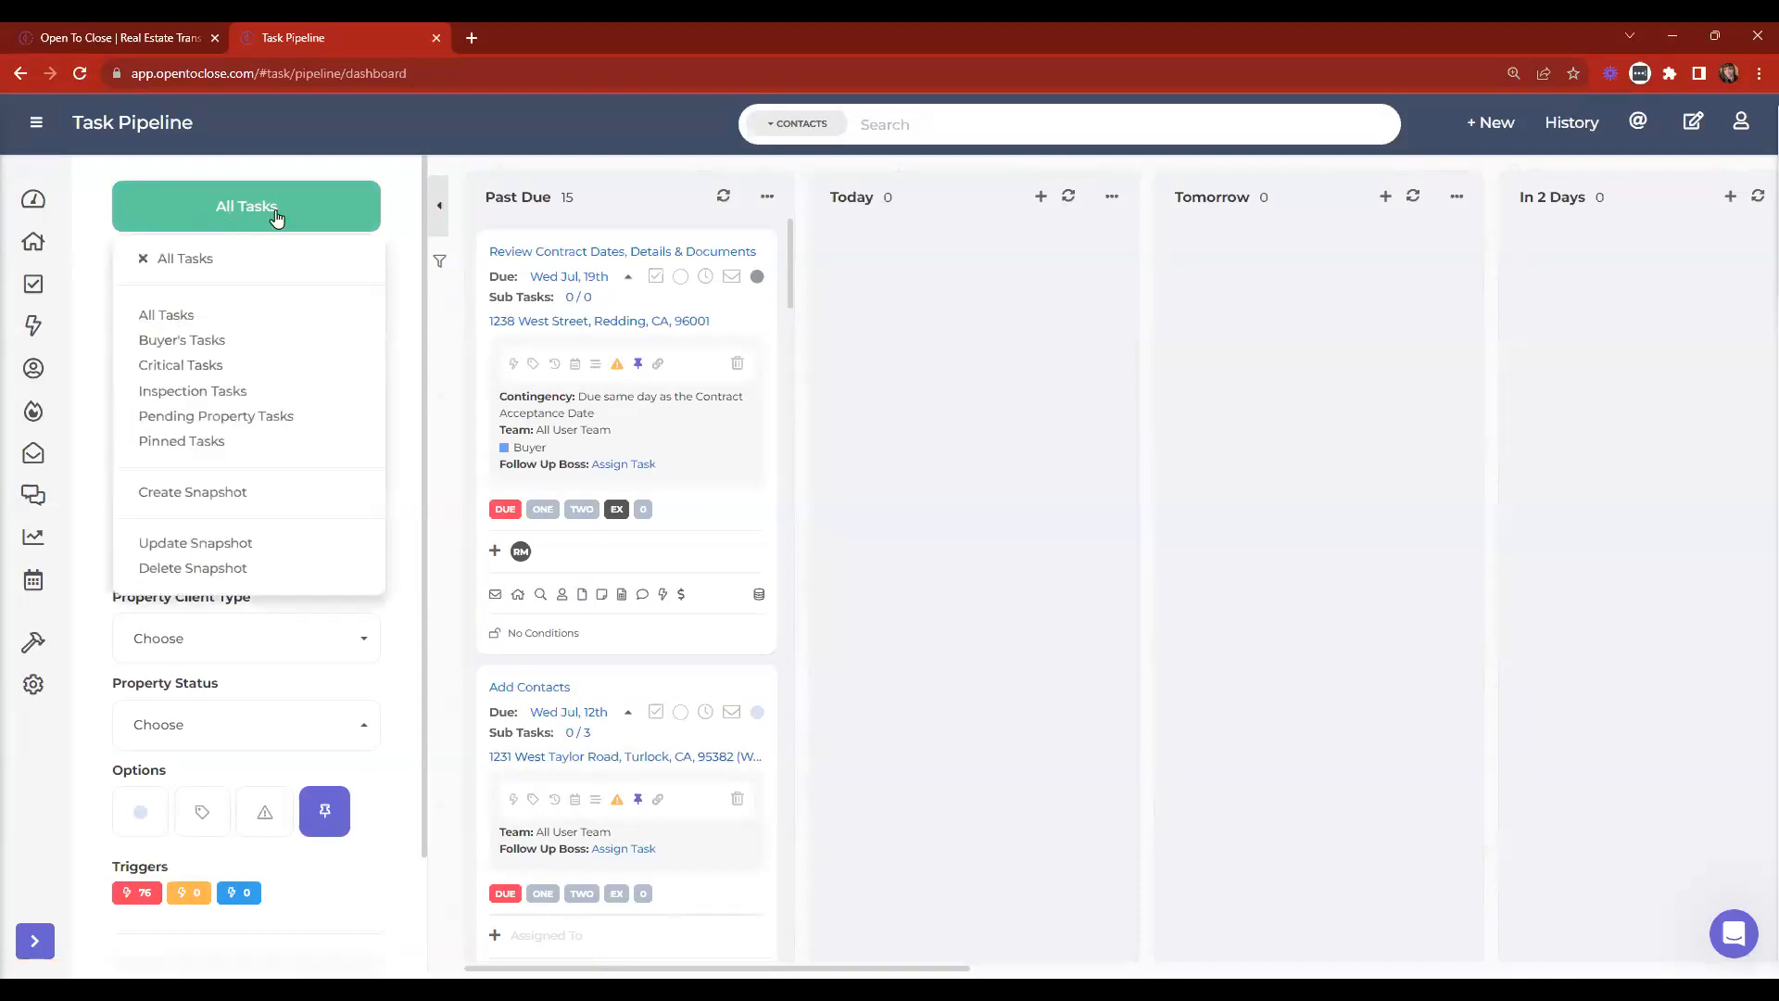
pyautogui.click(202, 546)
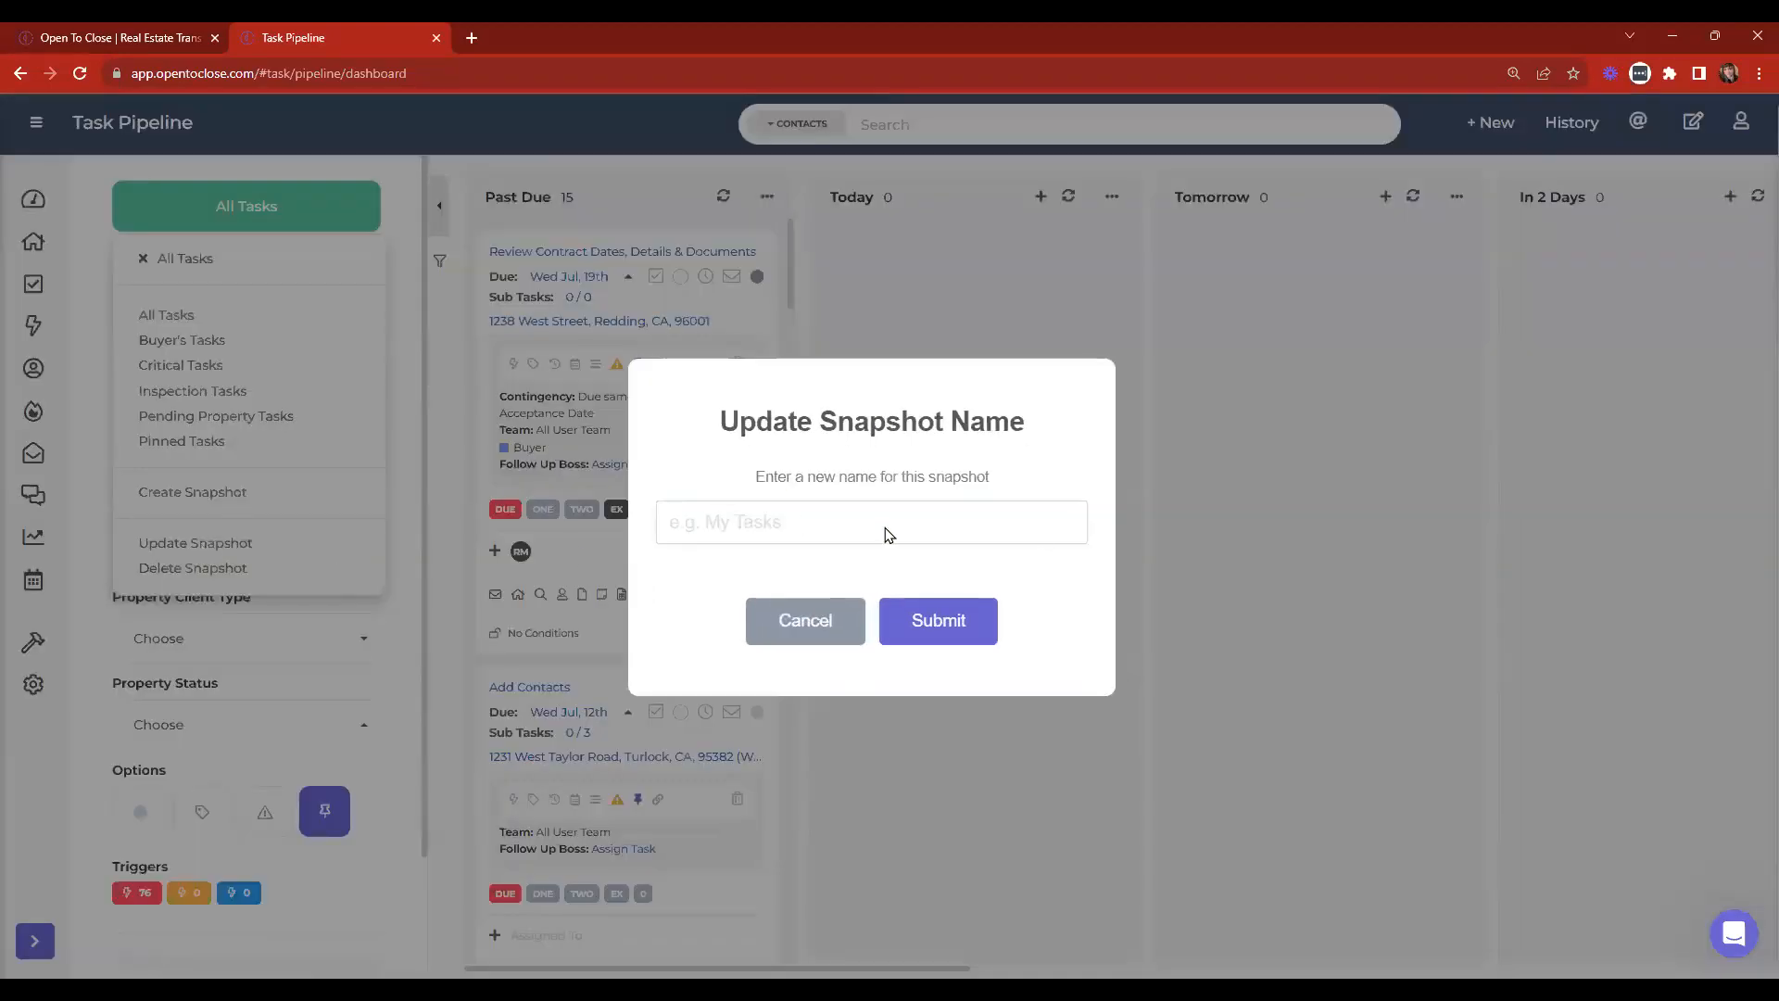
pyautogui.click(461, 394)
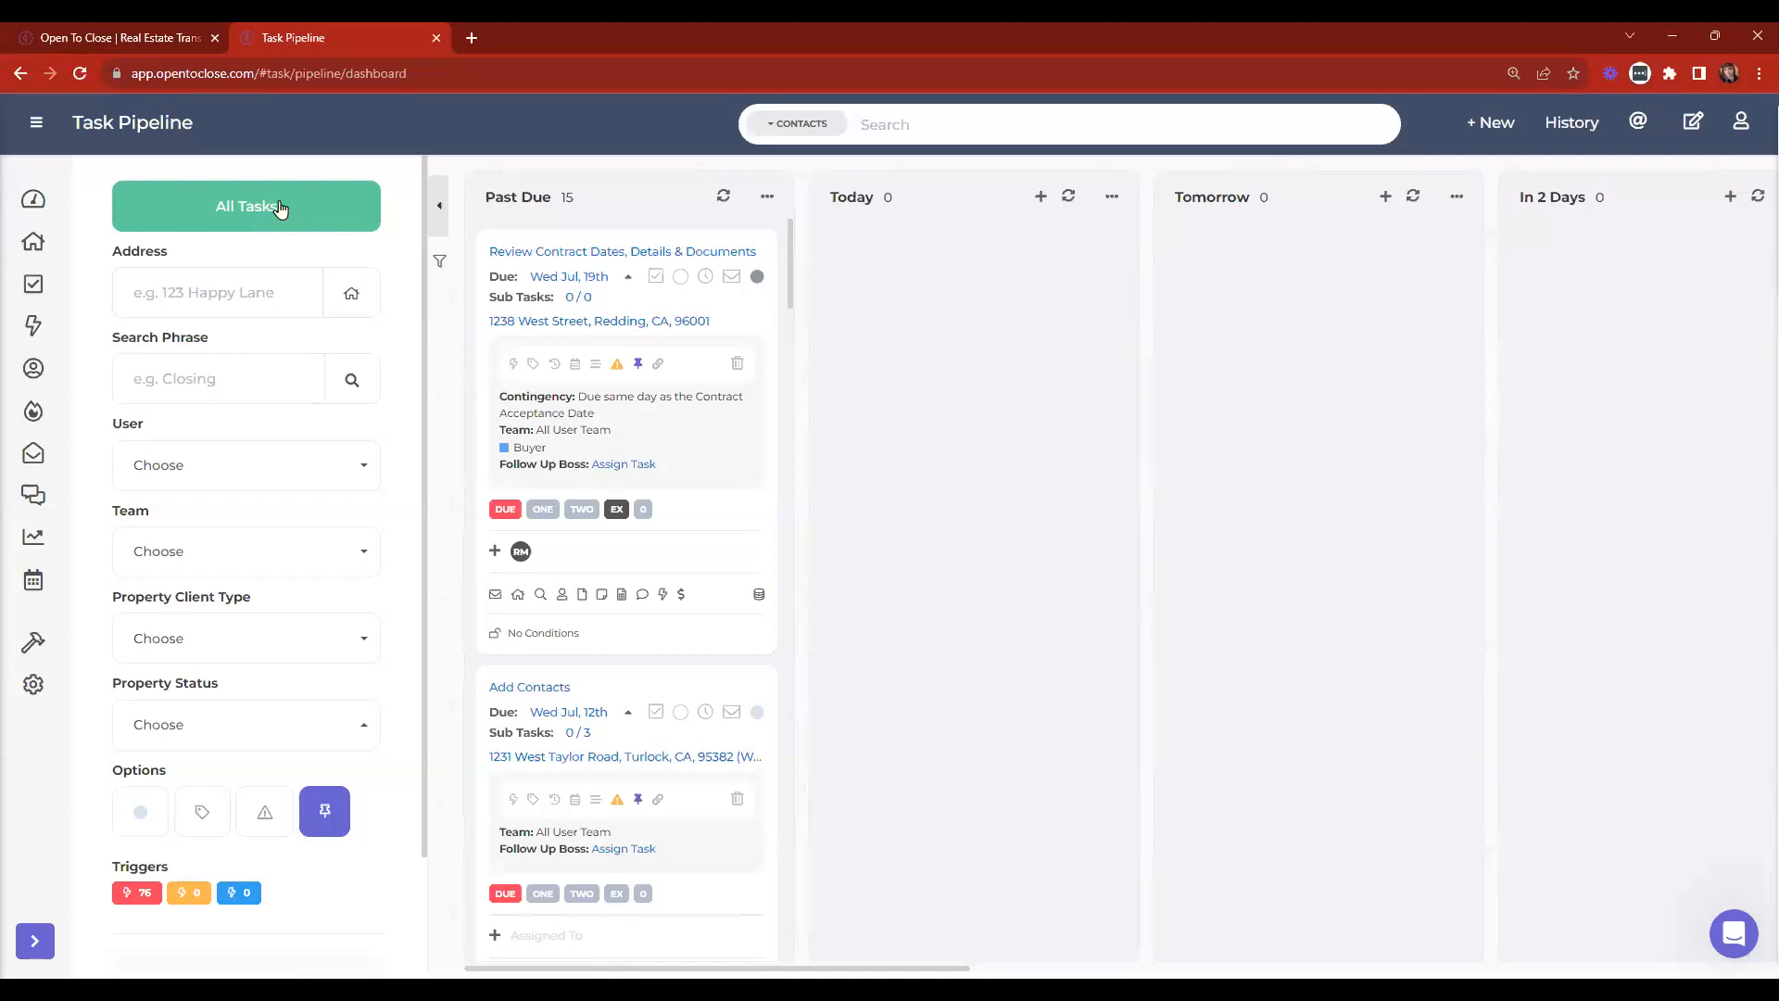
# Update the All Tasks snapshot's name to "All Team Tasks".
pyautogui.click(239, 212)
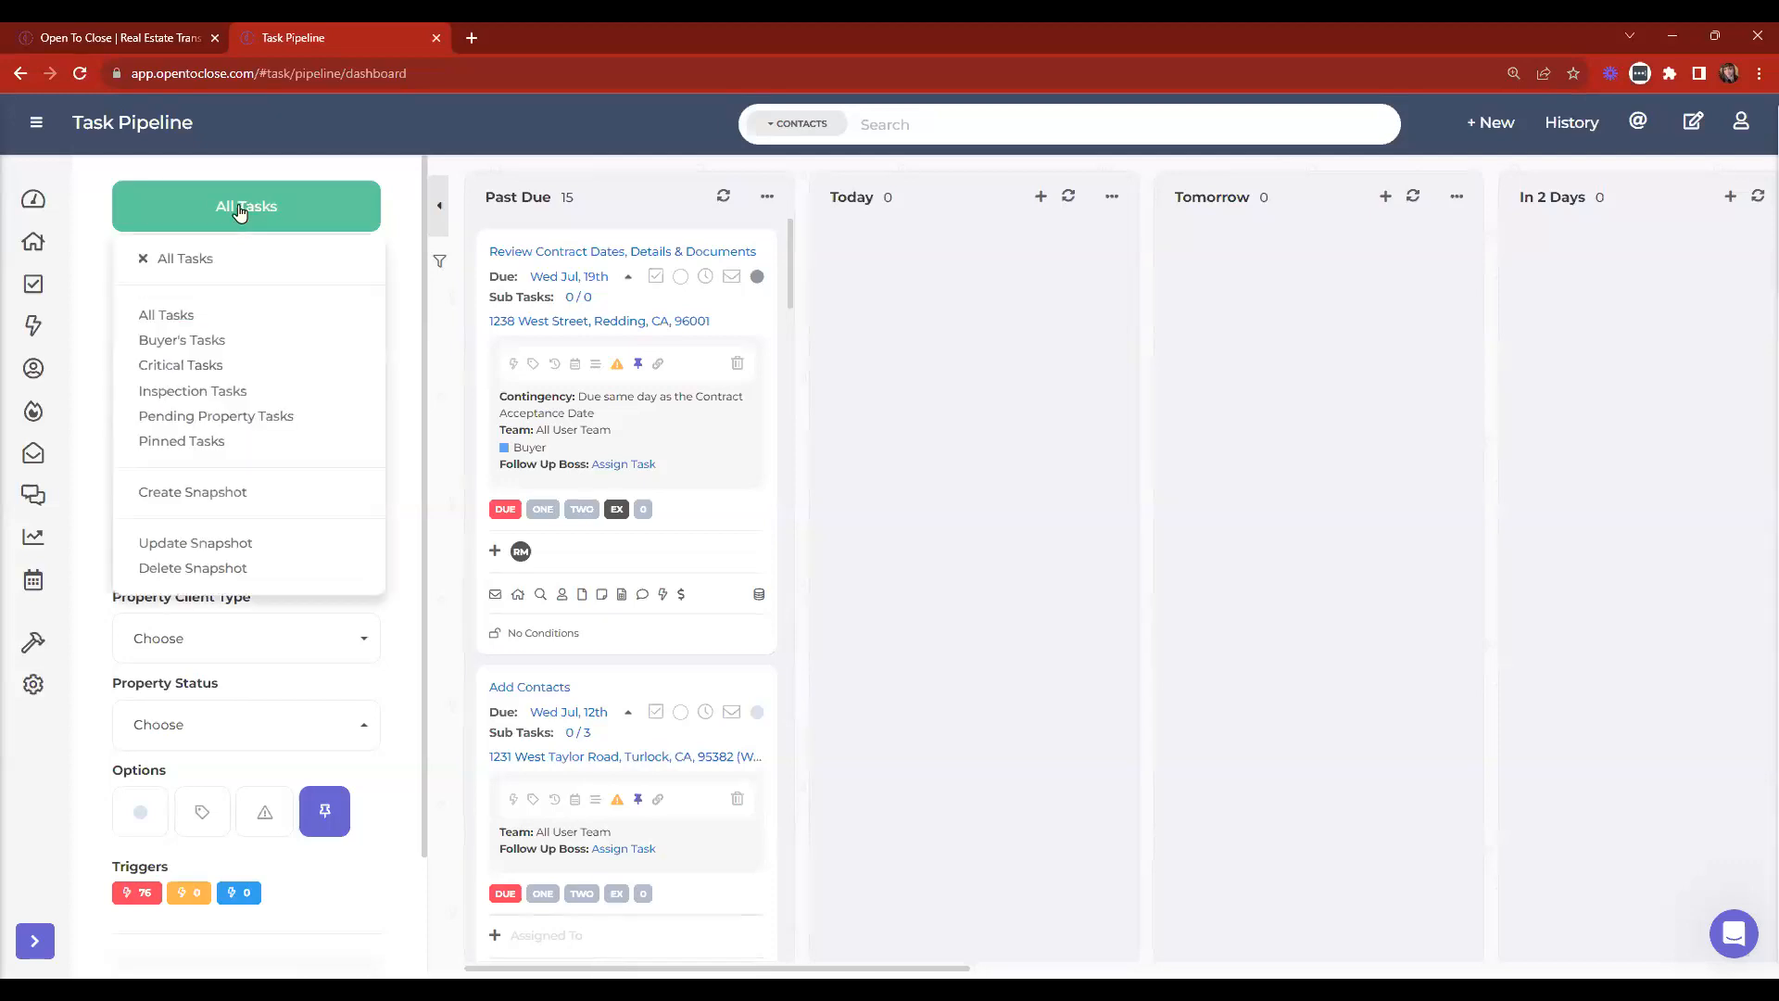
pyautogui.click(171, 545)
pyautogui.click(844, 517)
pyautogui.write('A')
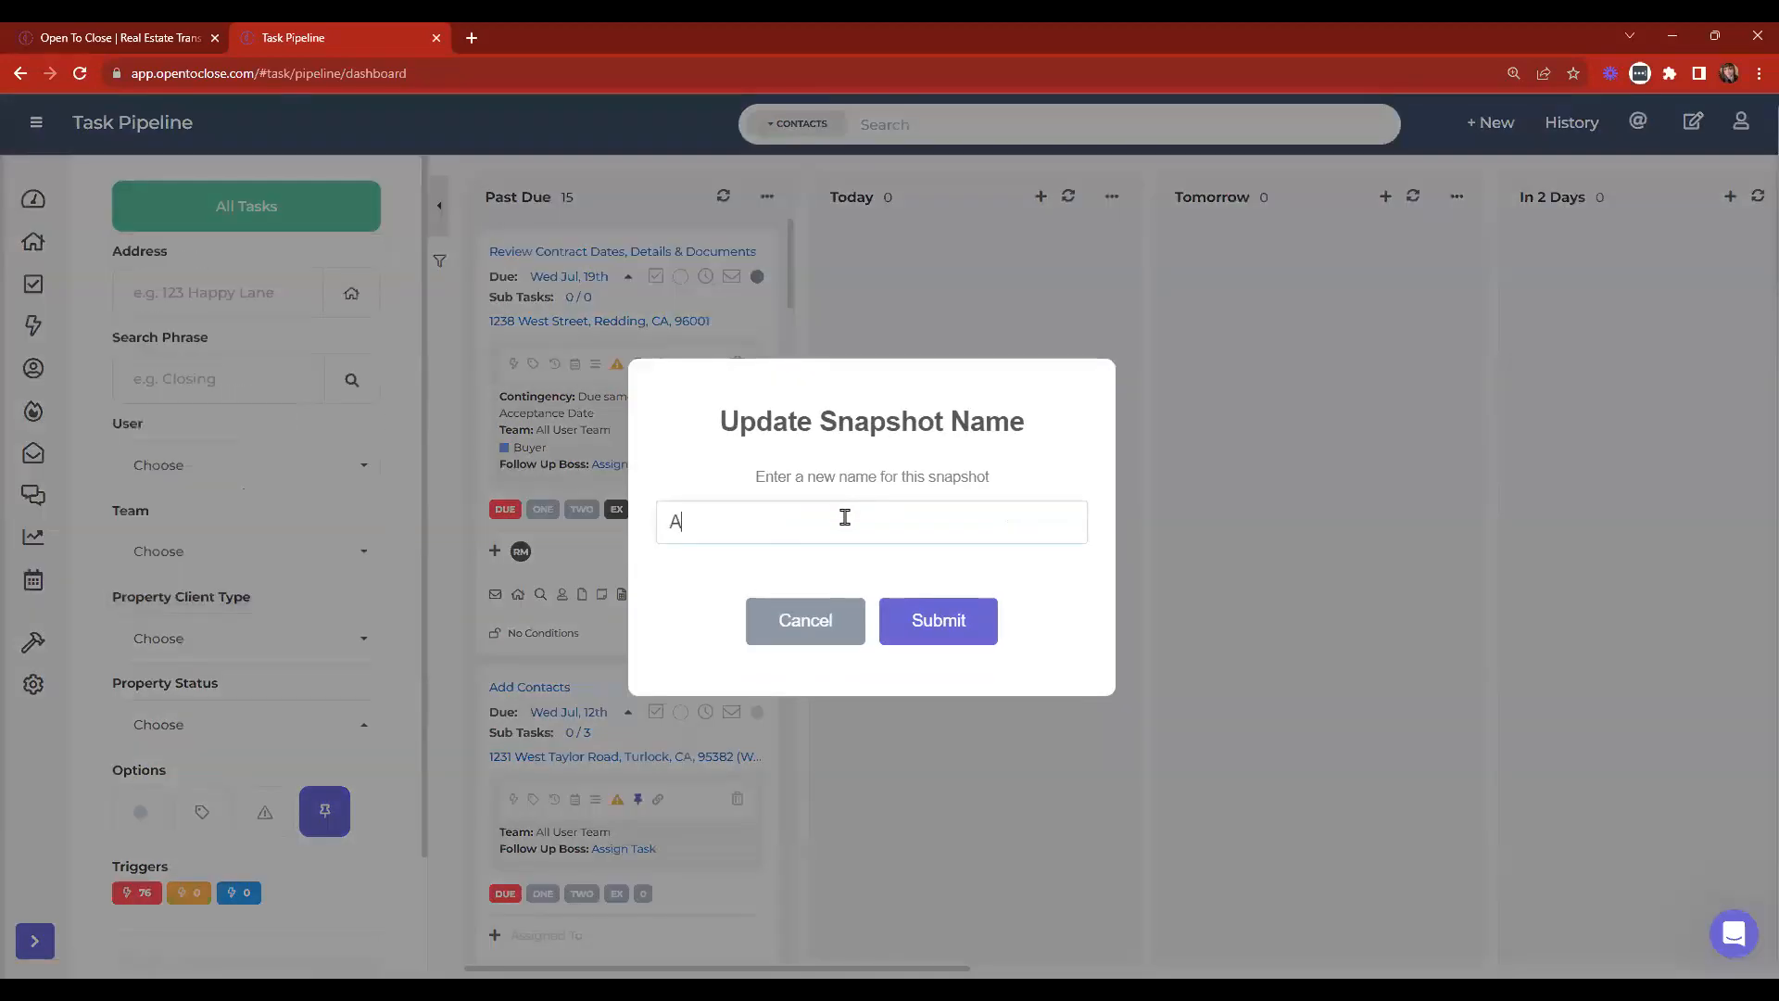
pyautogui.write('ll Team Tasks')
pyautogui.click(954, 616)
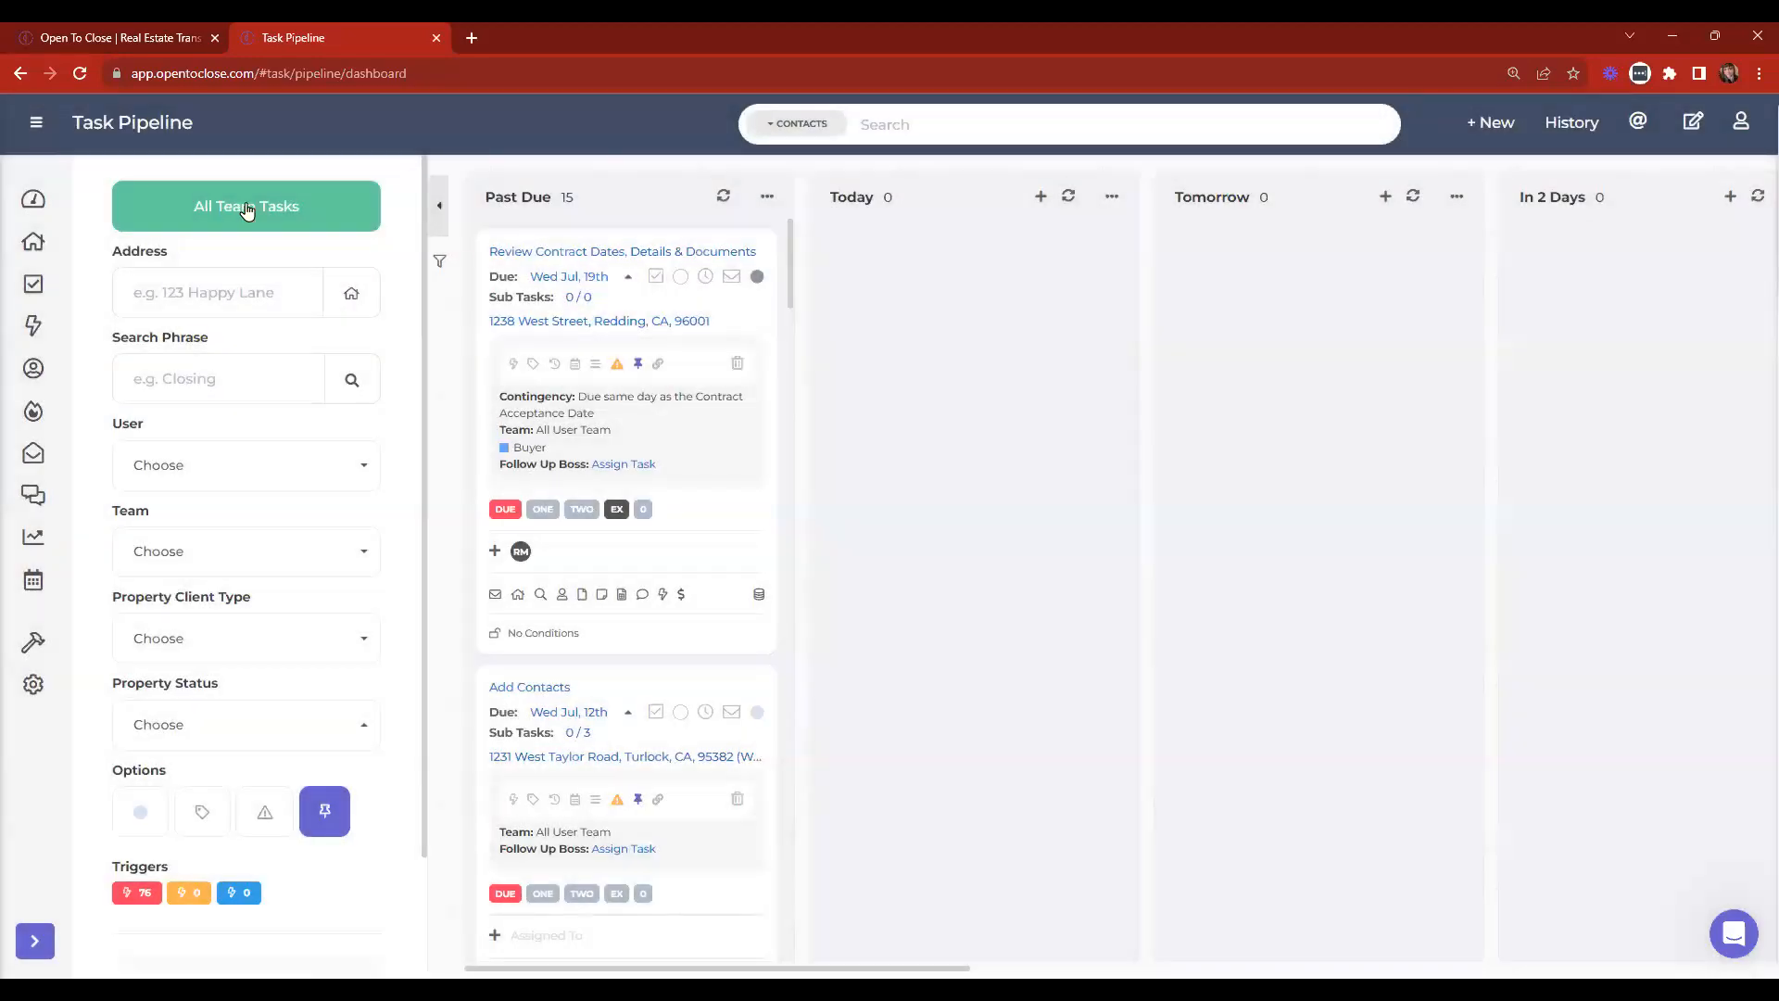
# Open the property of the first past-due task and view the available file roles for its Back Up Contract Rider document.
pyautogui.click(247, 208)
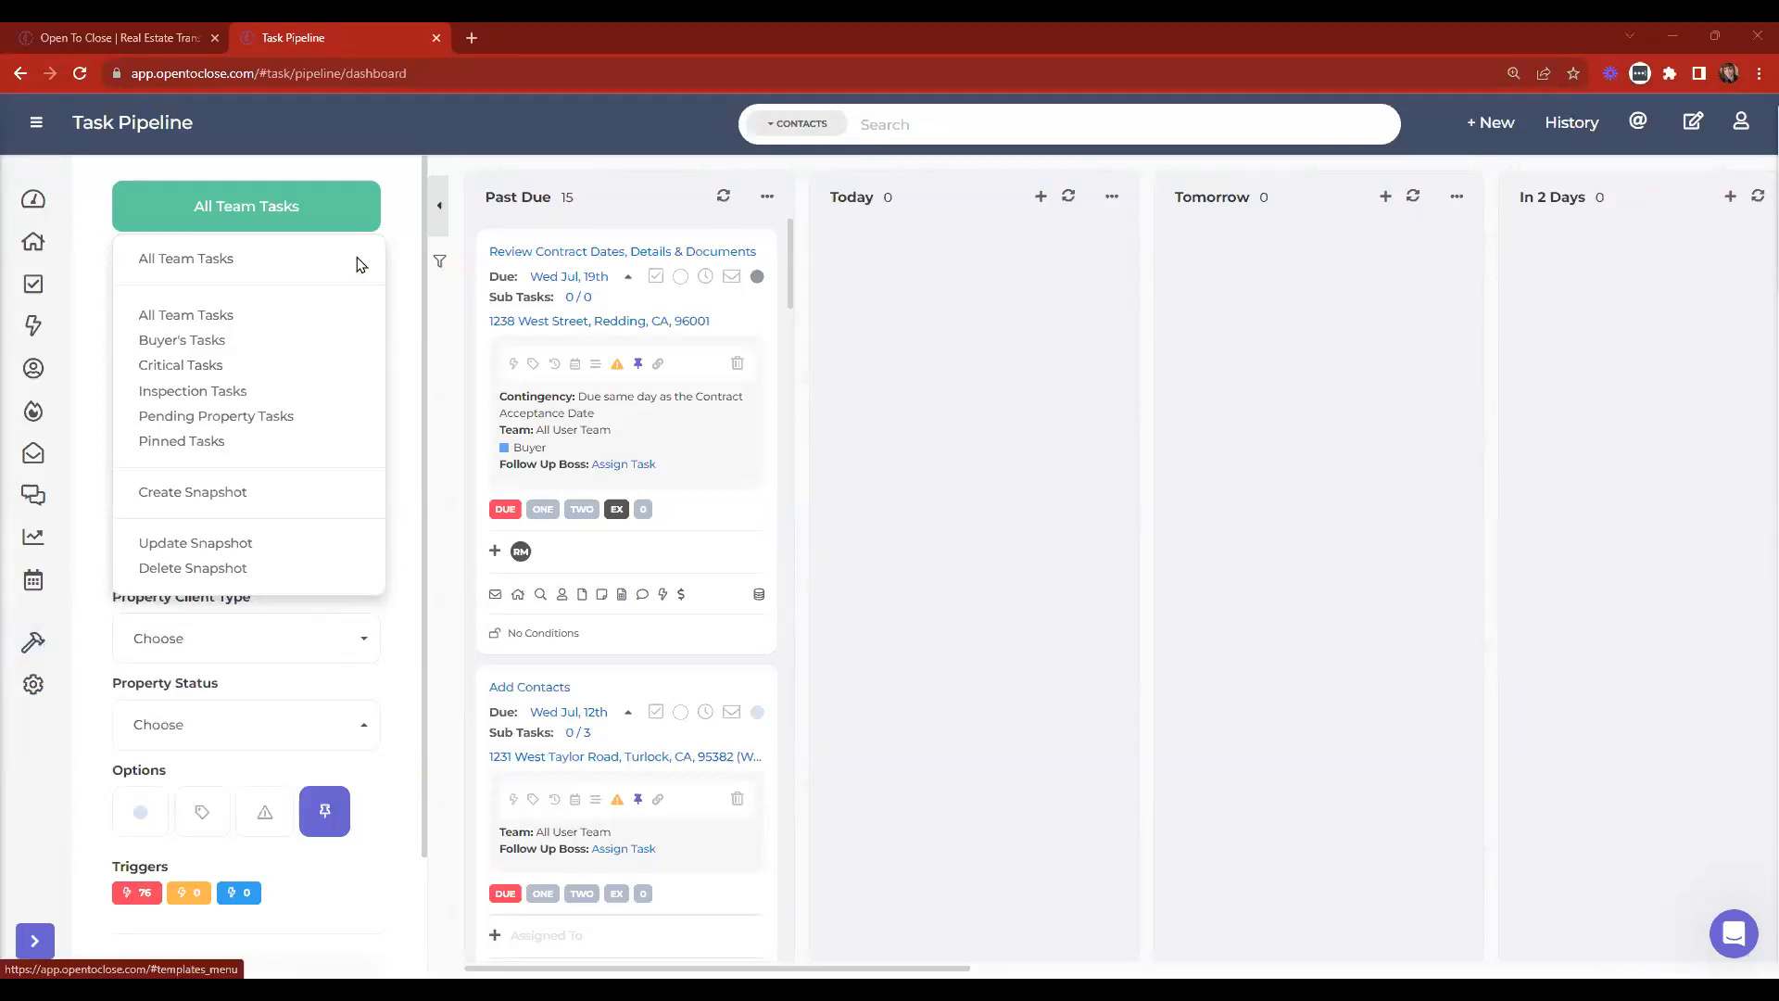
pyautogui.click(568, 320)
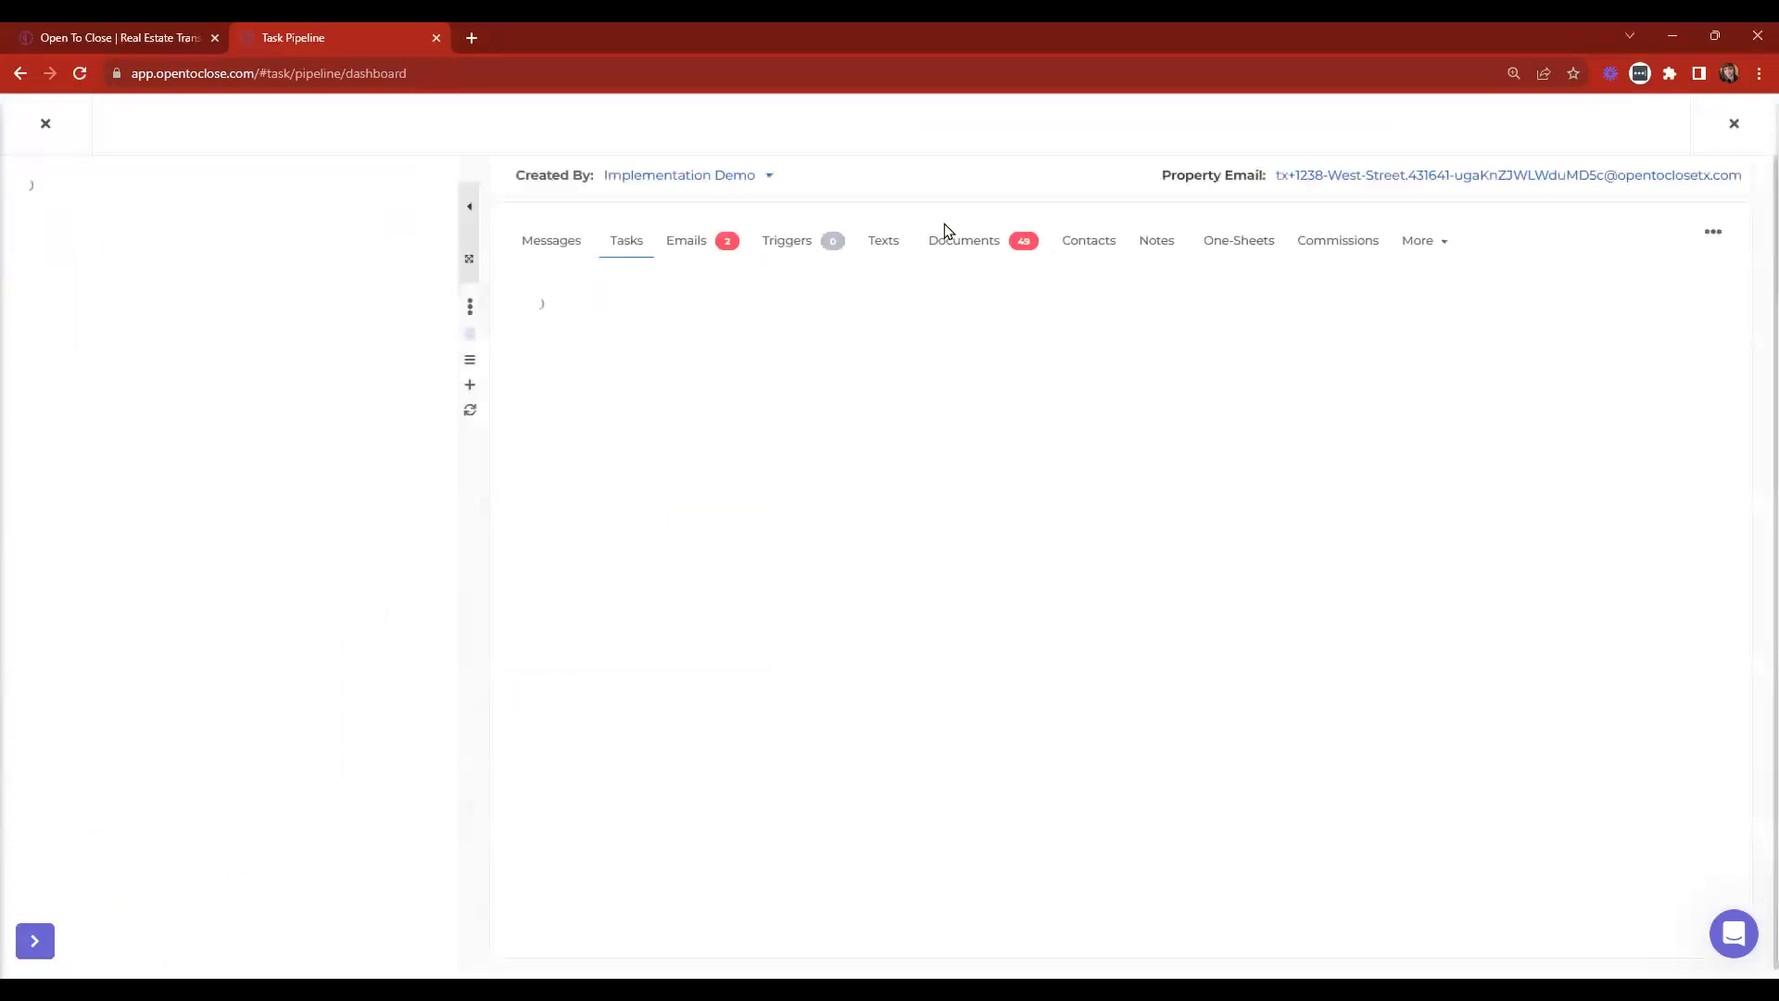
pyautogui.click(961, 245)
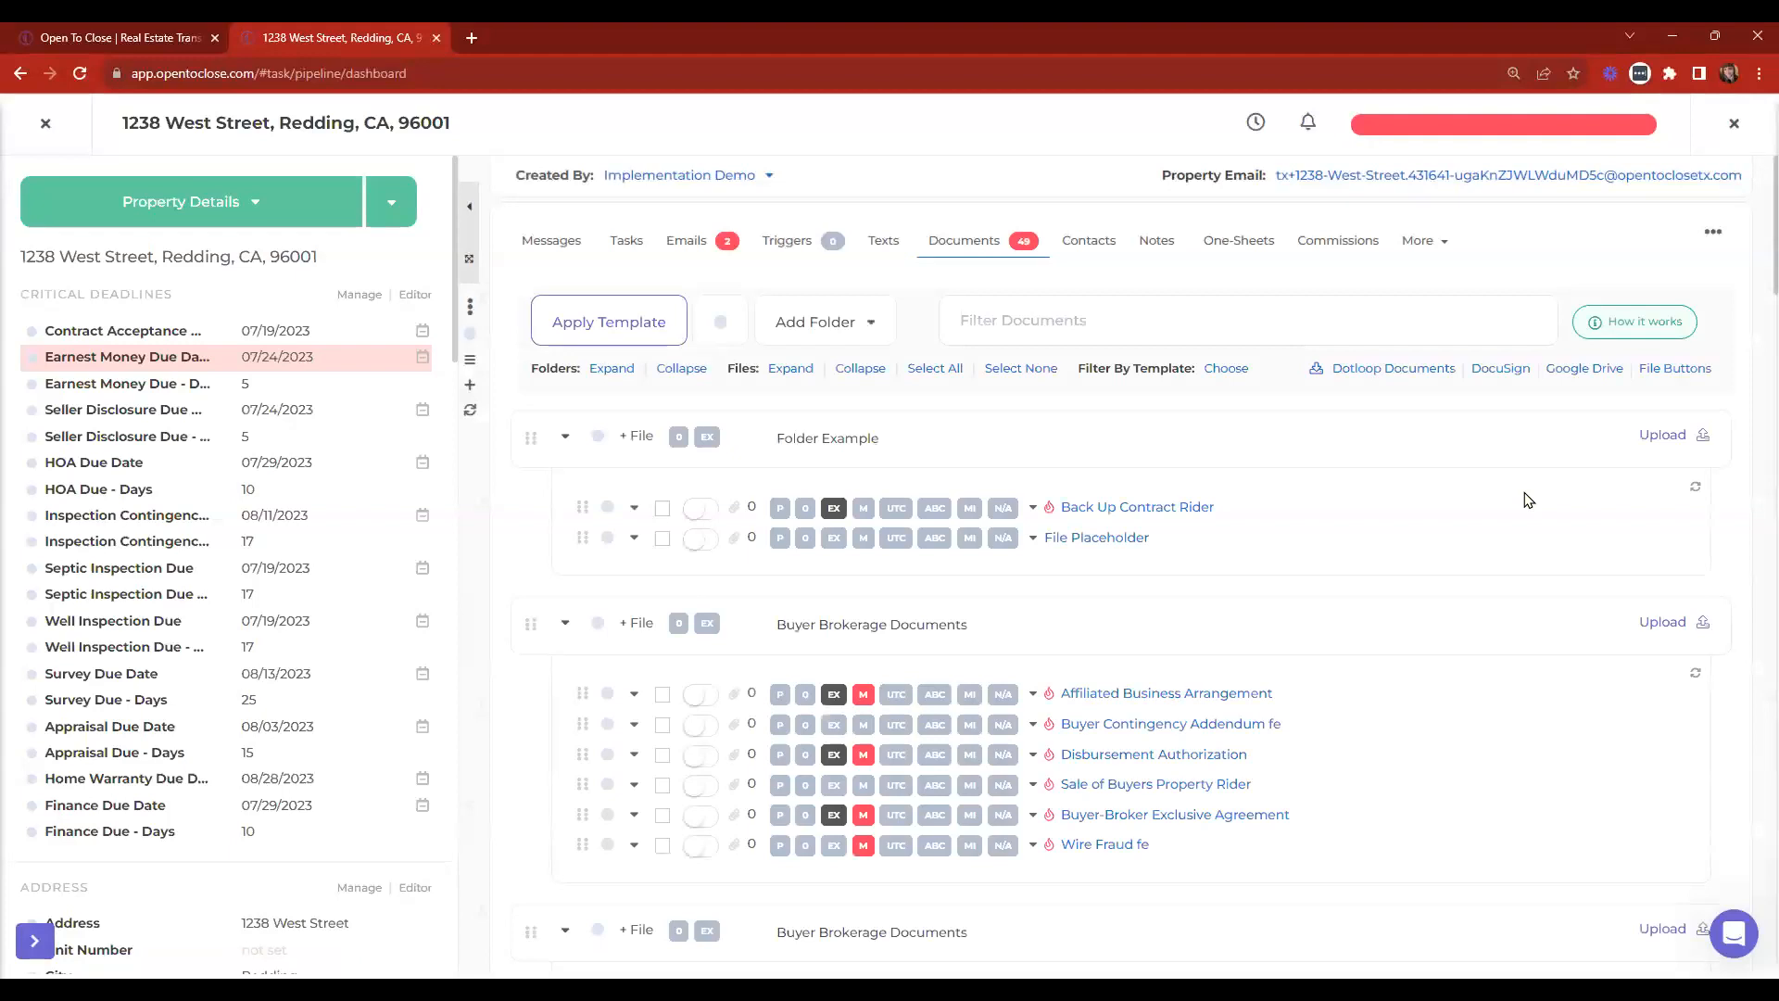
pyautogui.click(626, 241)
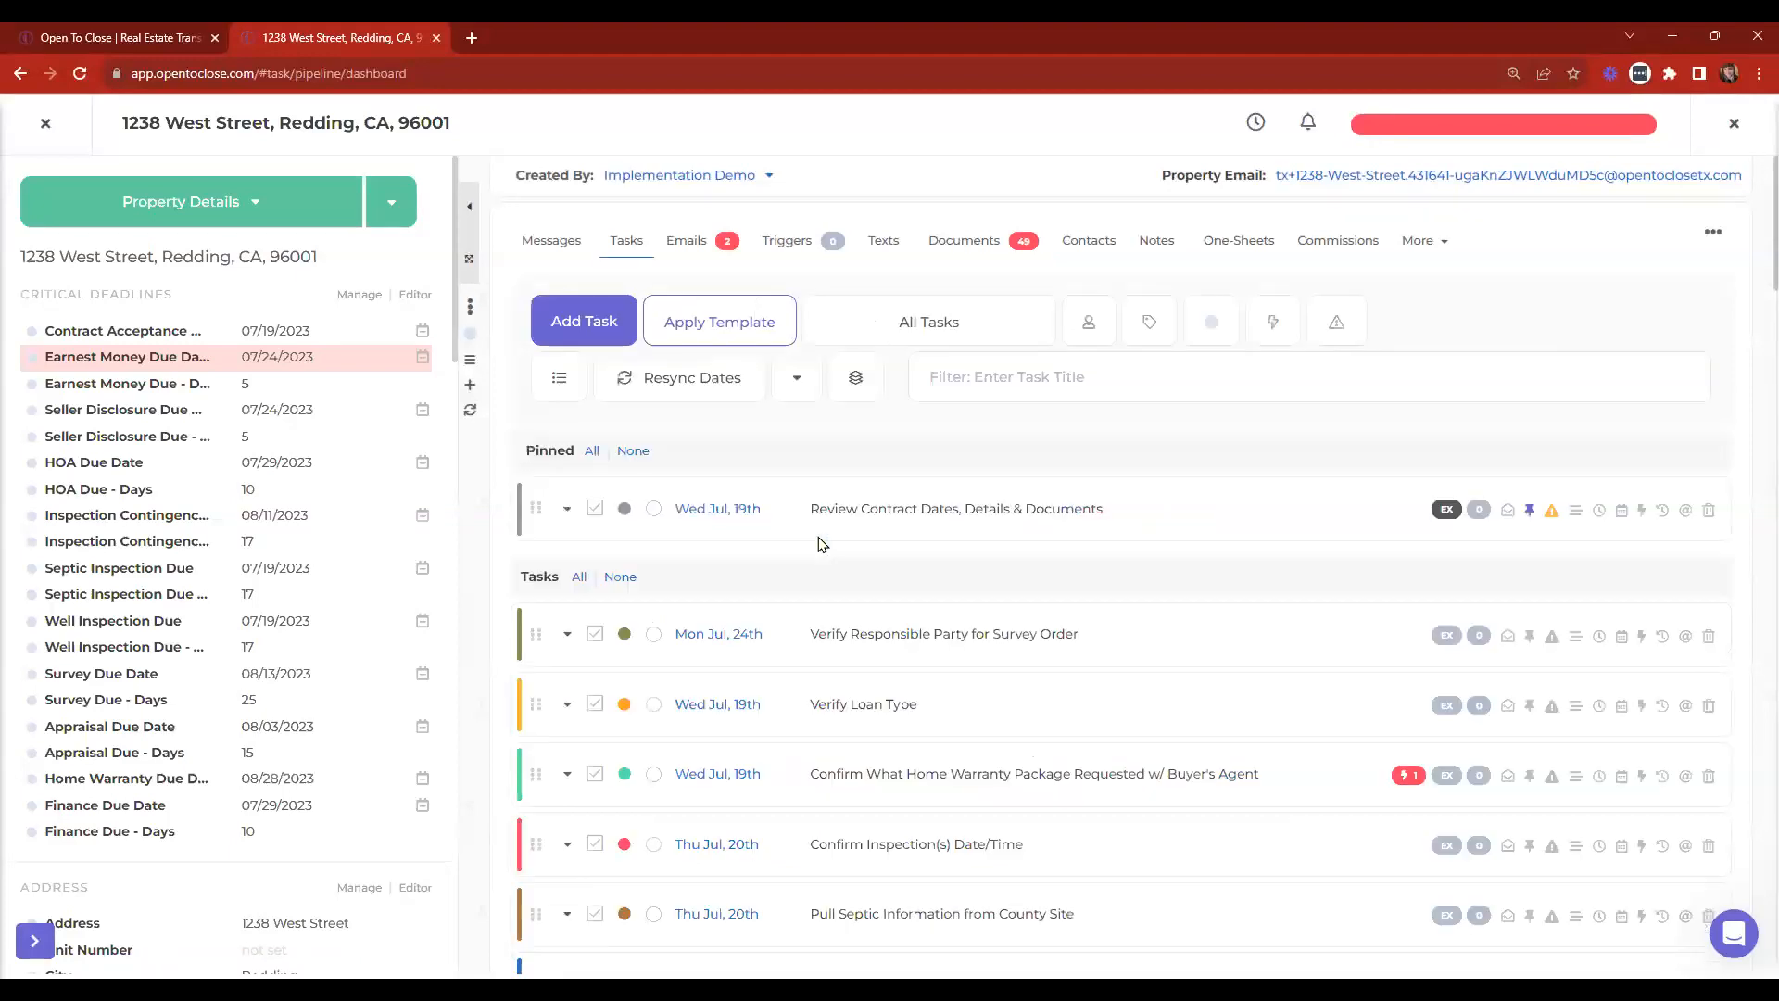
pyautogui.click(971, 244)
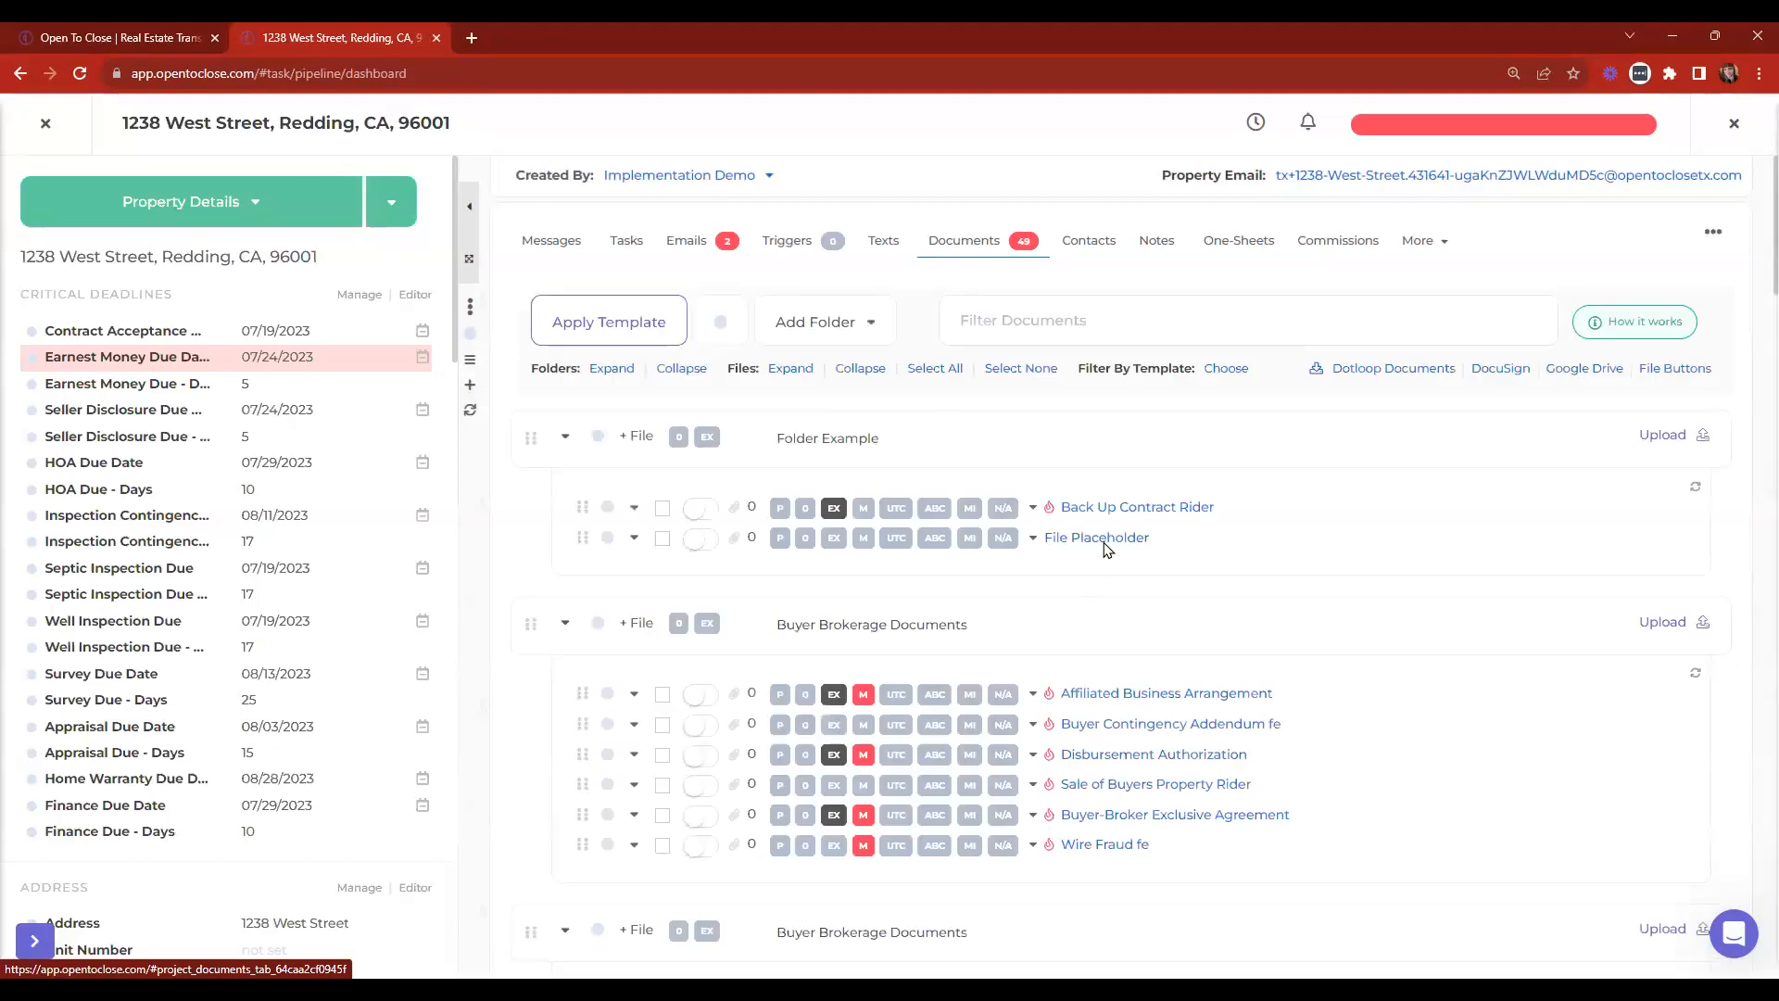
pyautogui.click(1033, 508)
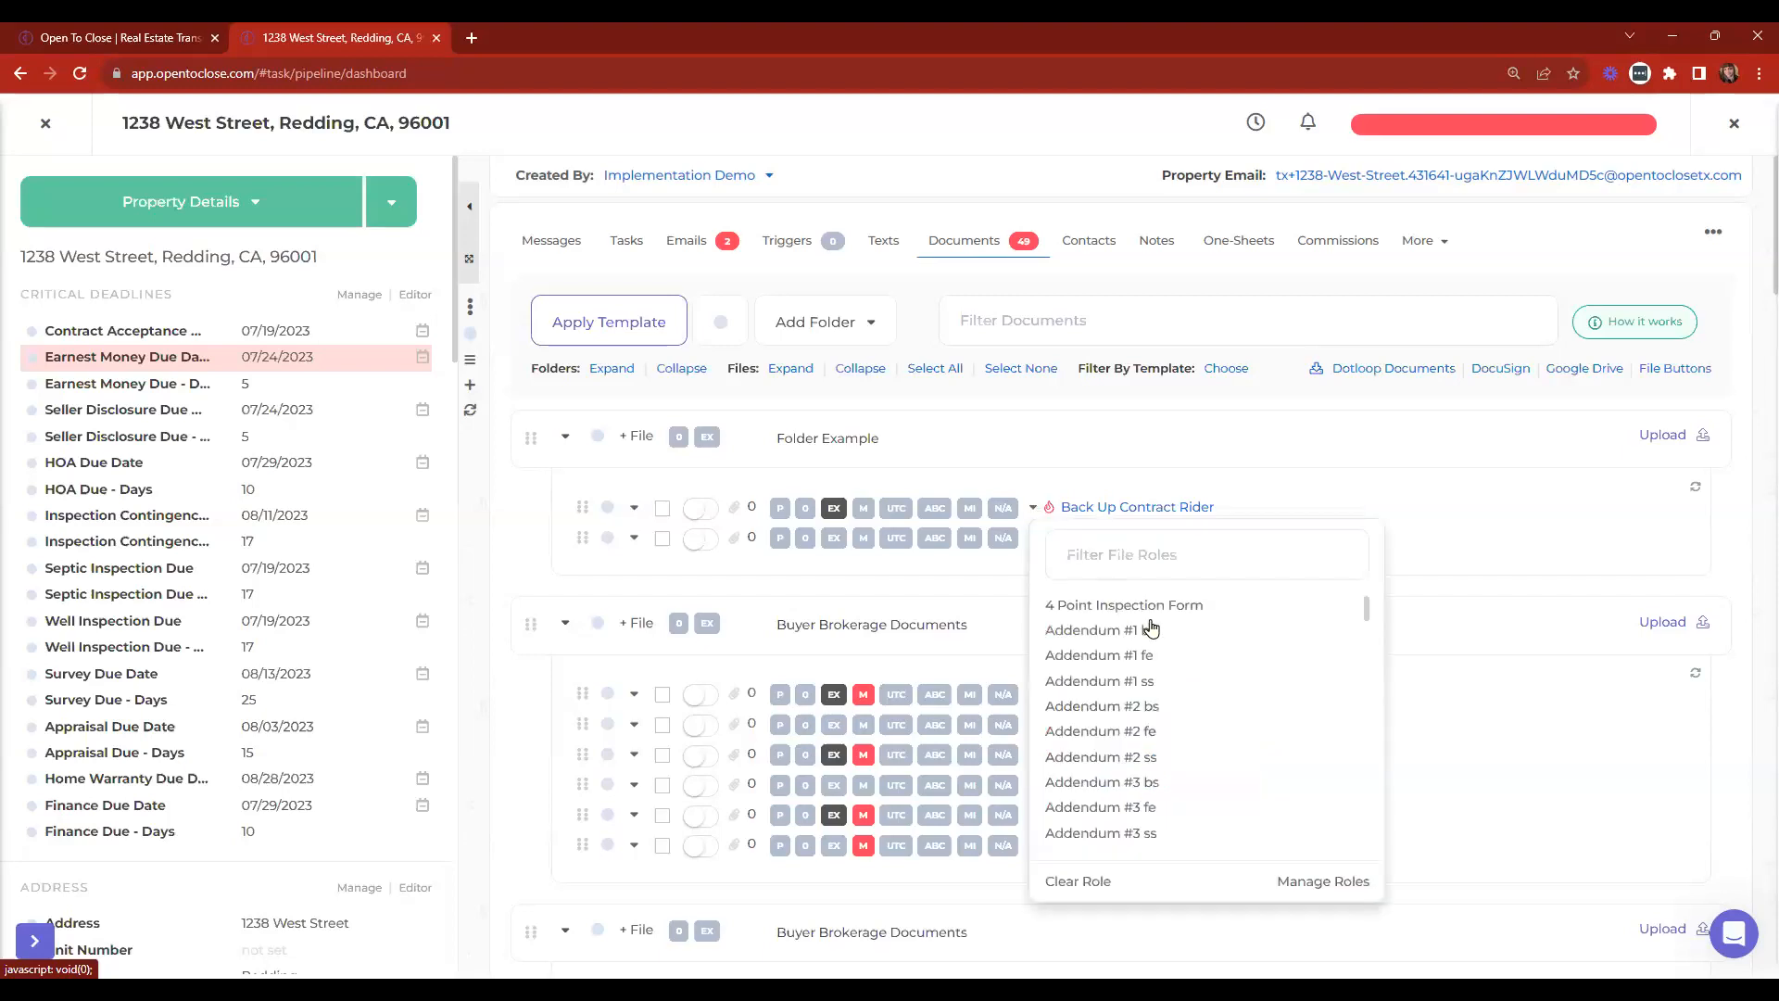
# Browse the file roles offered for the Back Up Contract Rider document and review the global file button definitions.
pyautogui.scroll(-5, 1215, 640)
pyautogui.scroll(5, 1212, 643)
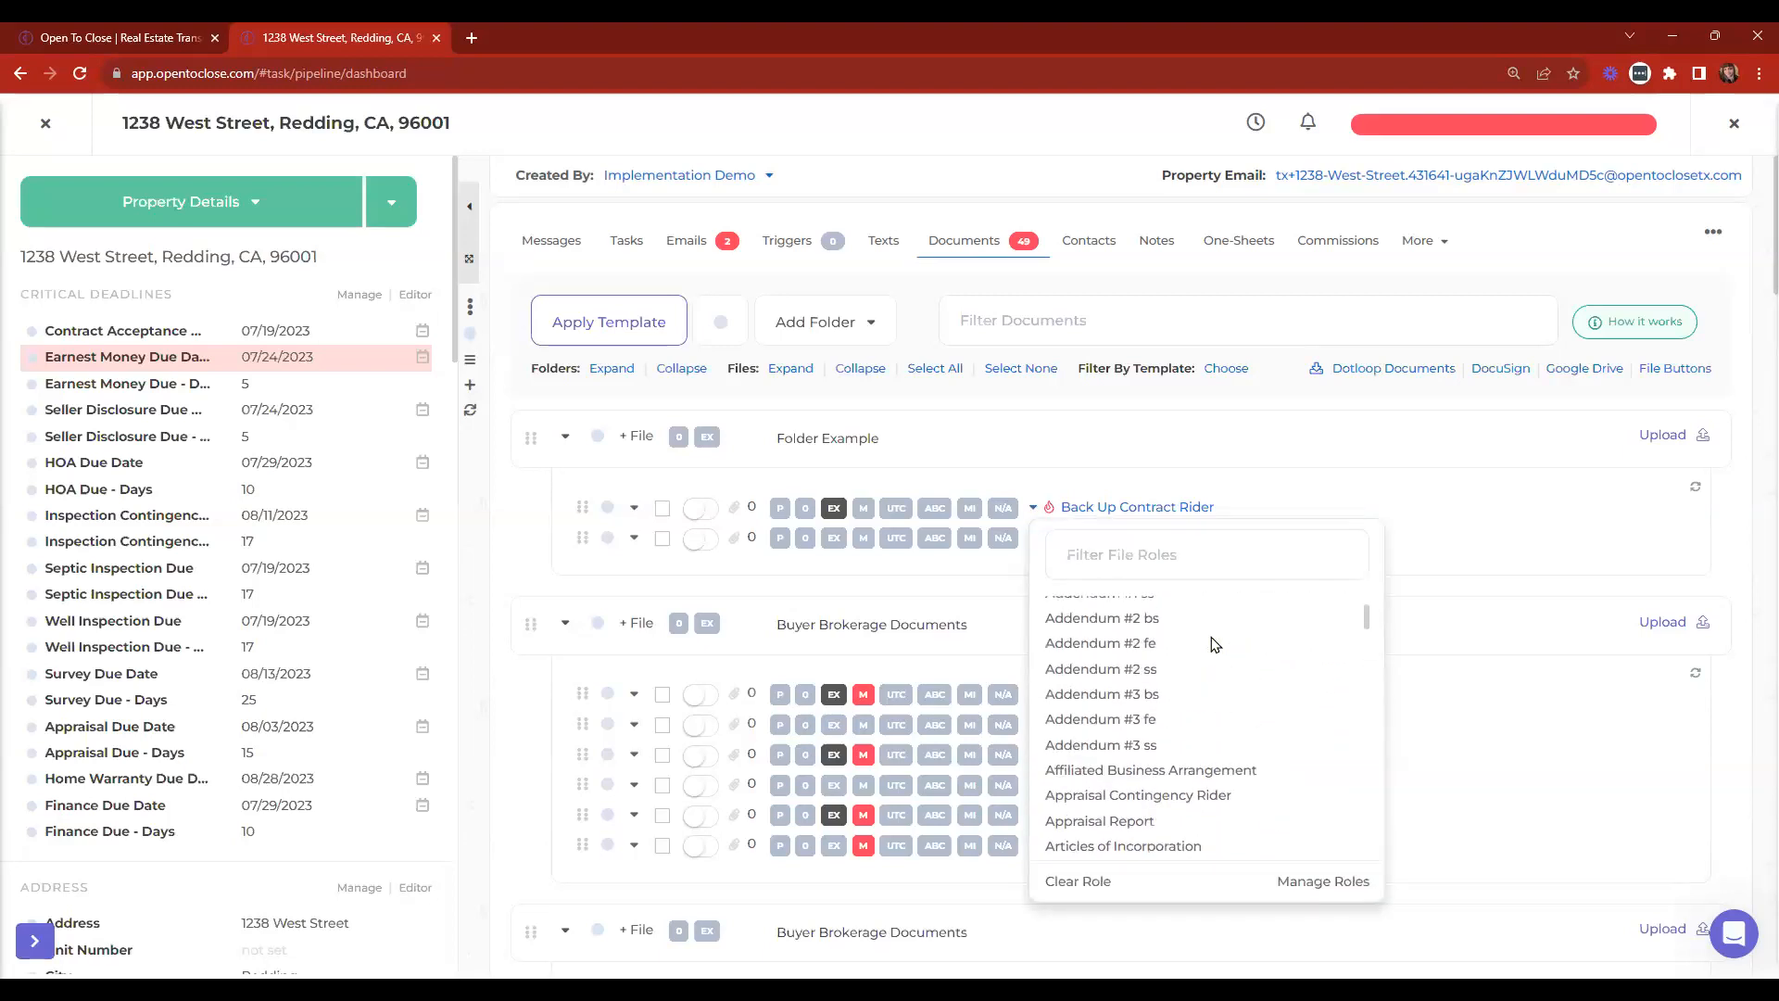
pyautogui.click(1033, 509)
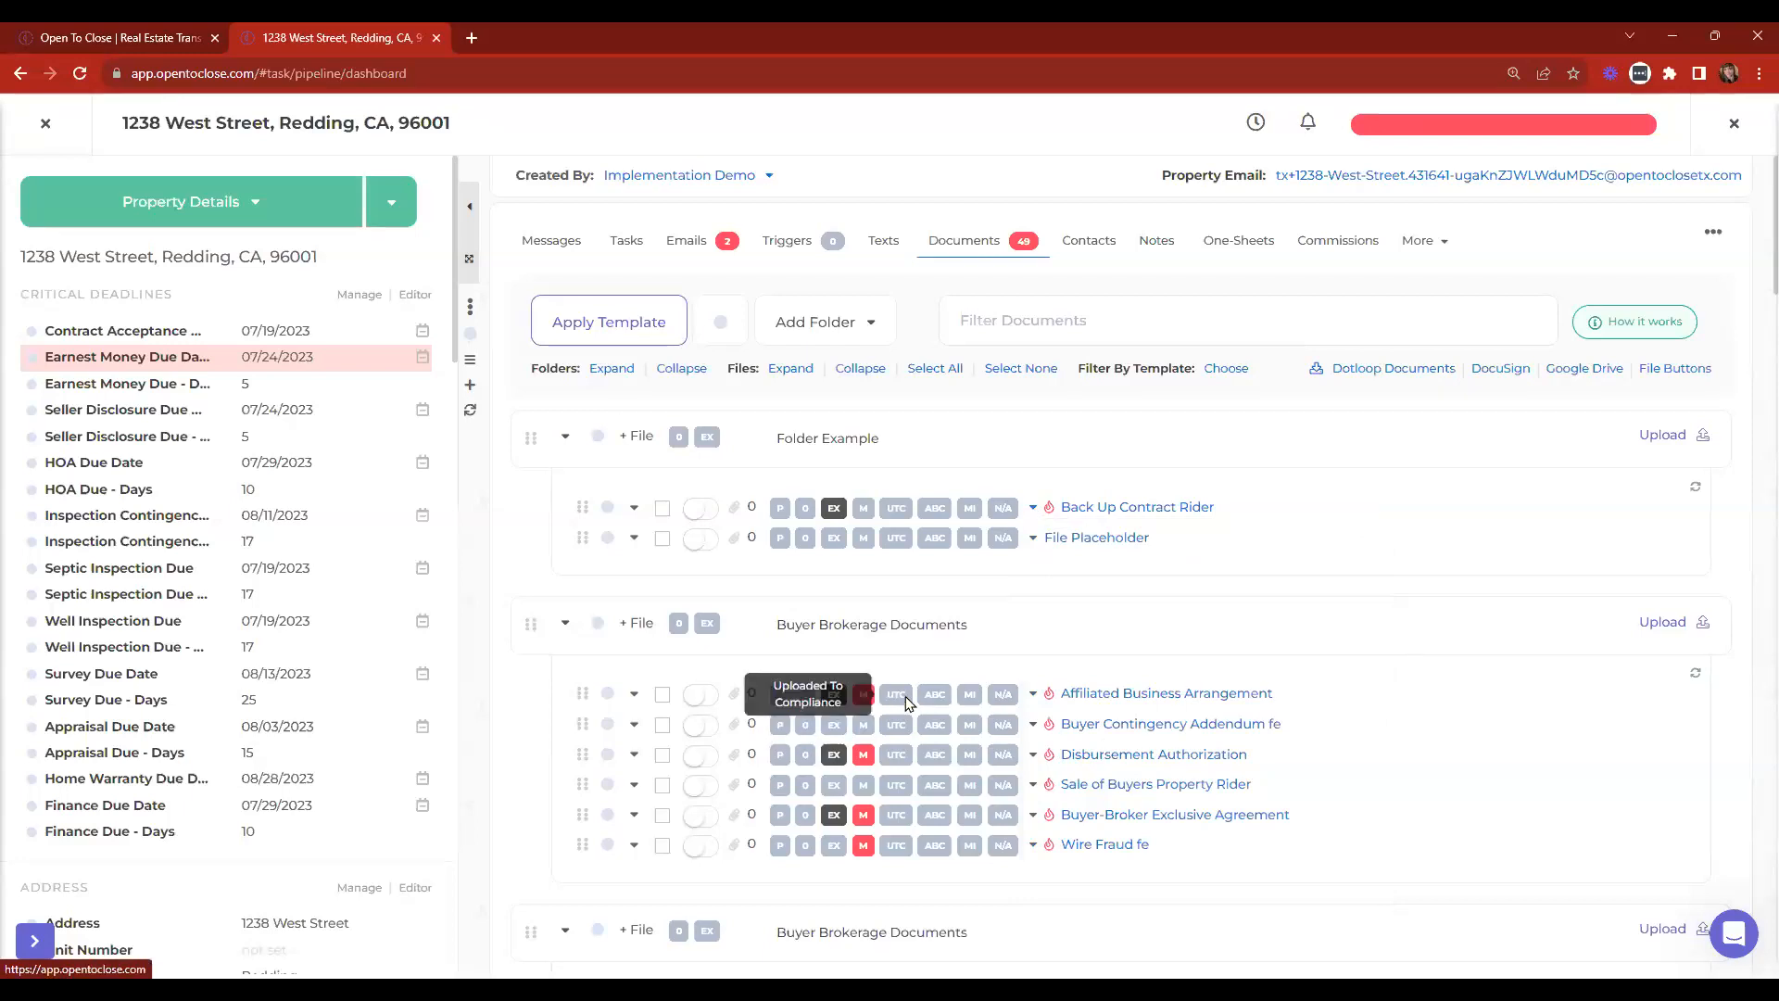
pyautogui.click(1655, 367)
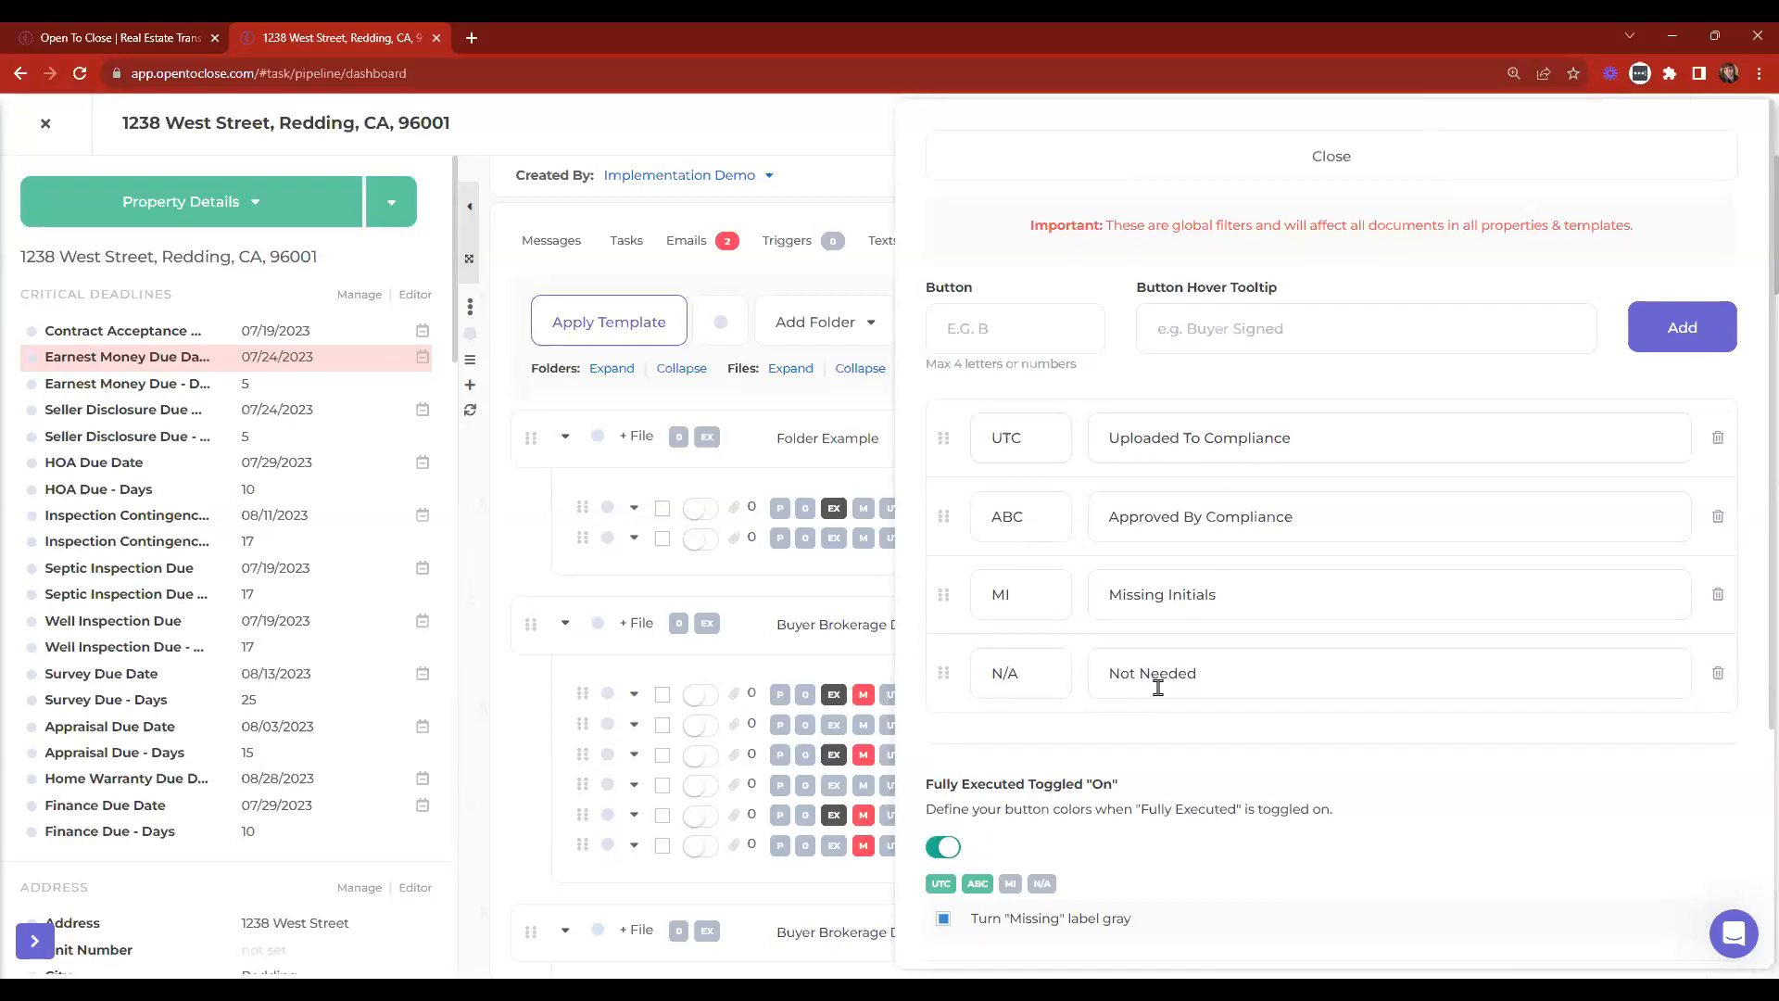
pyautogui.click(1177, 147)
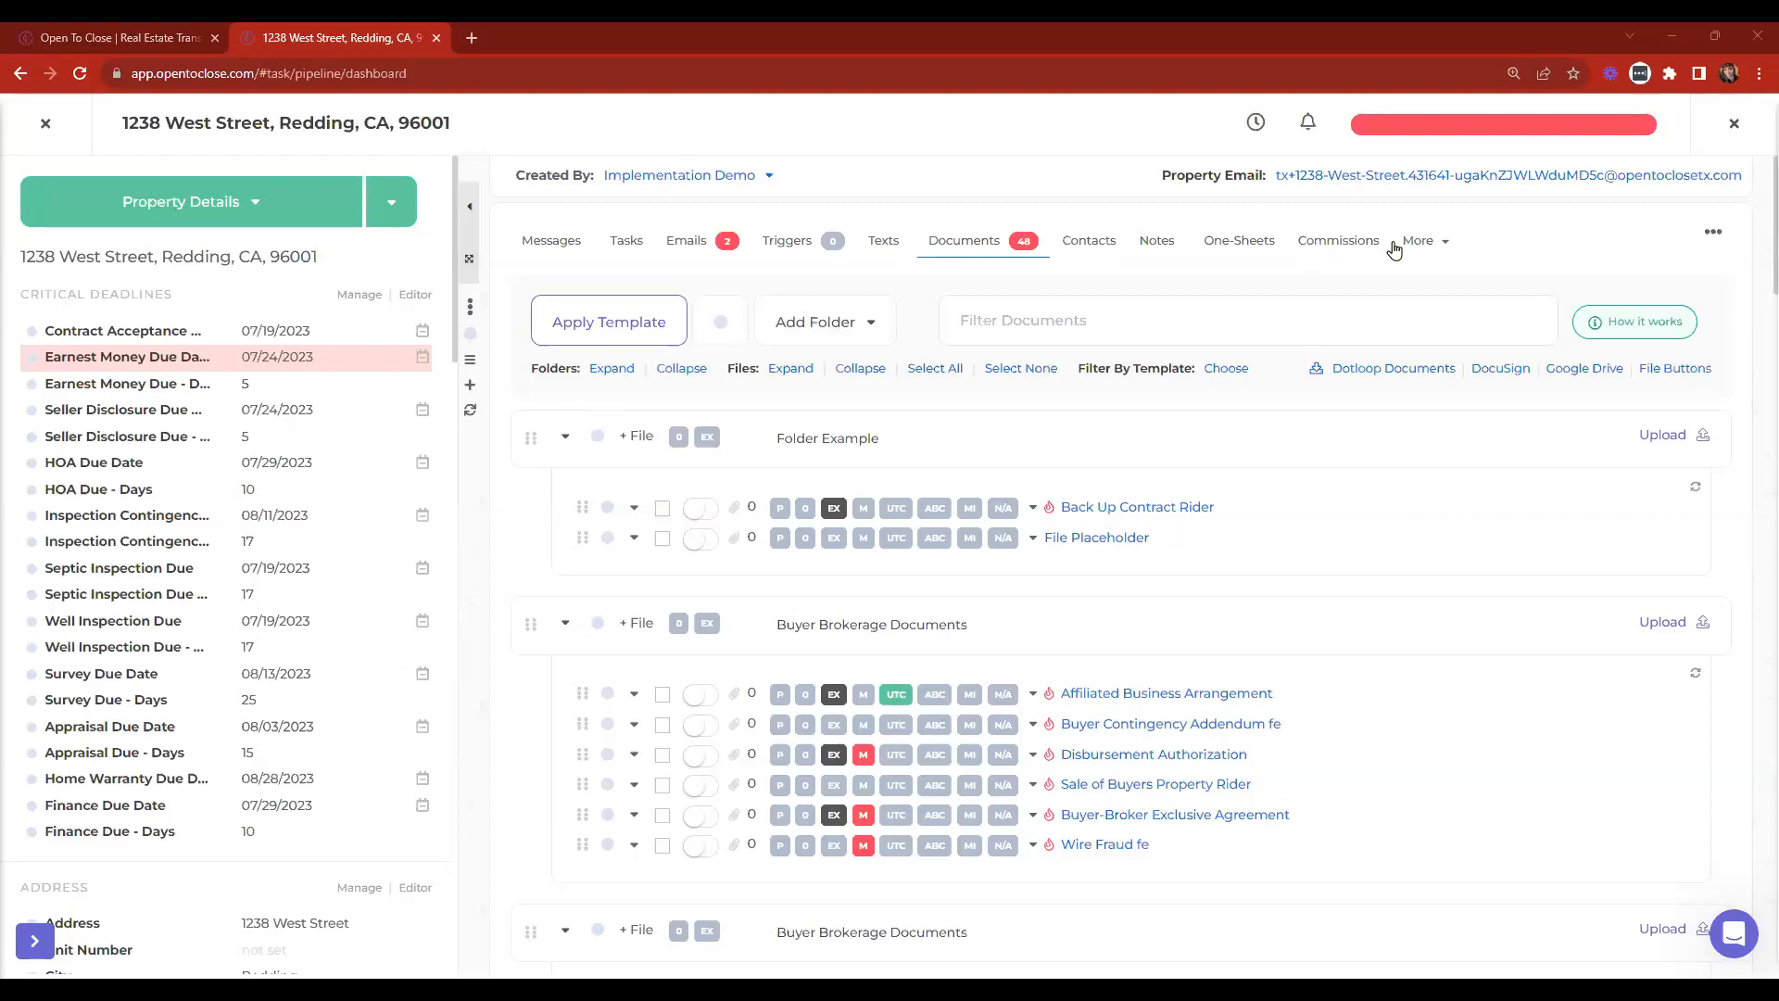
# Review the open property's complete activity log down to its oldest entry and close the property.
pyautogui.click(1425, 243)
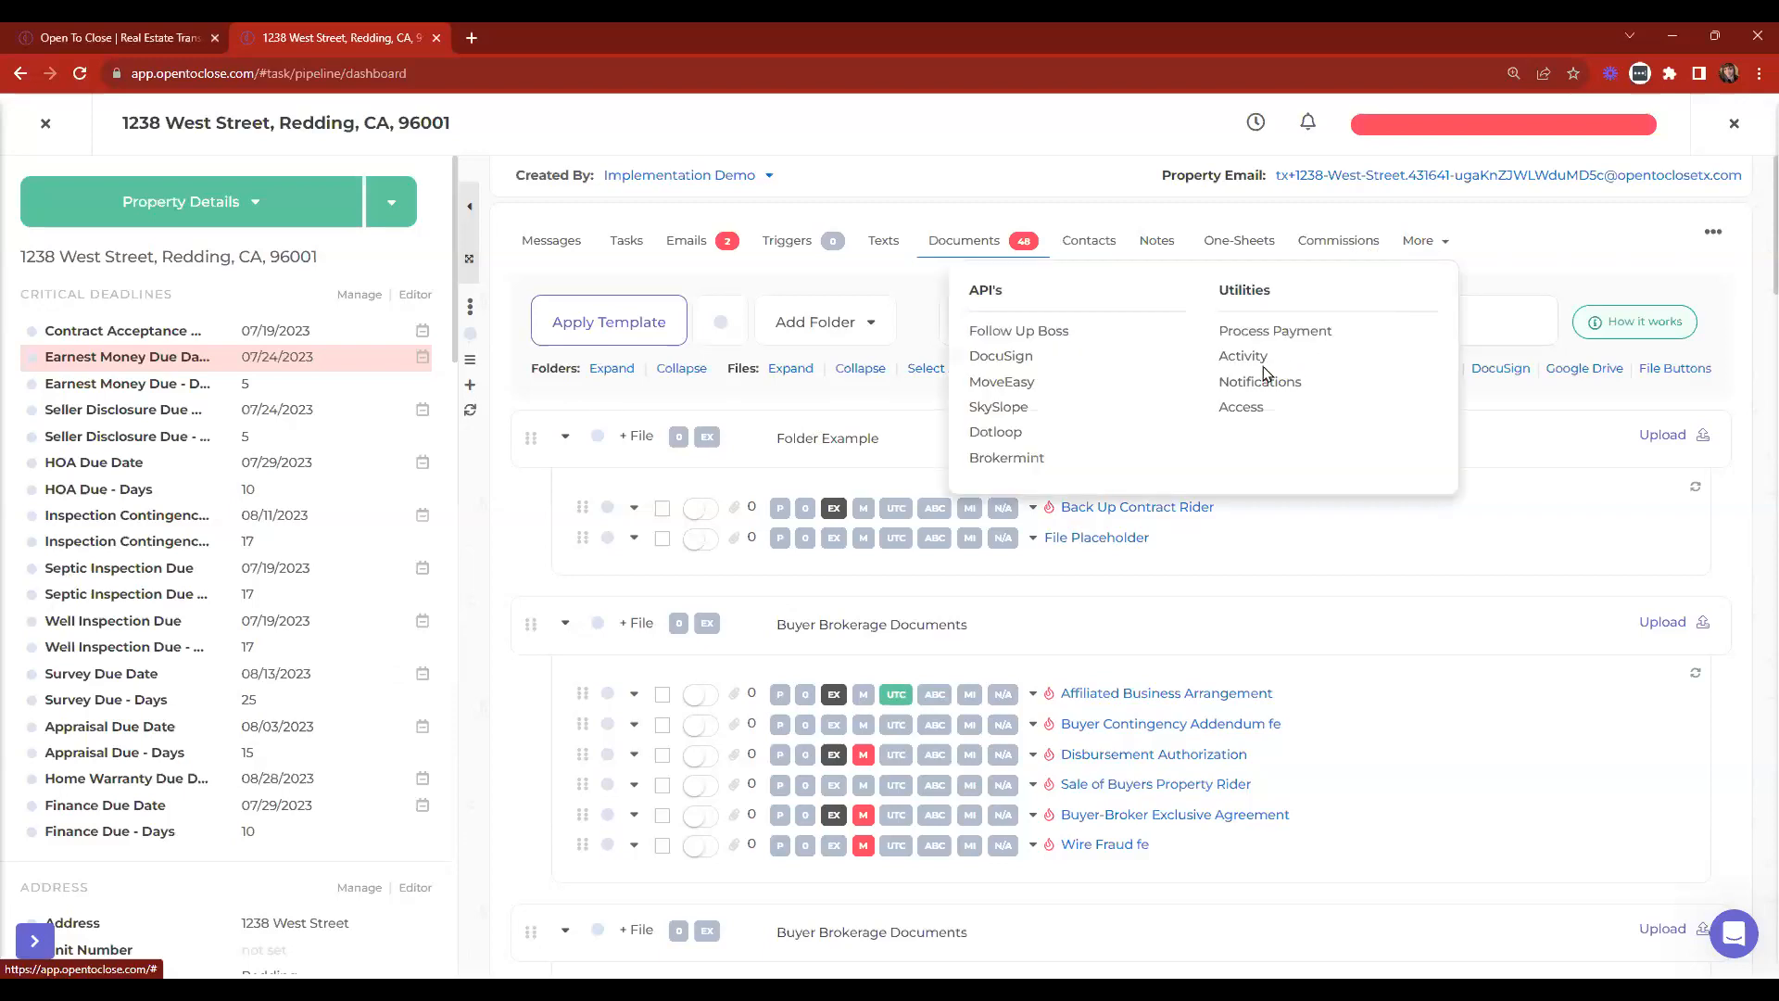
pyautogui.click(1233, 358)
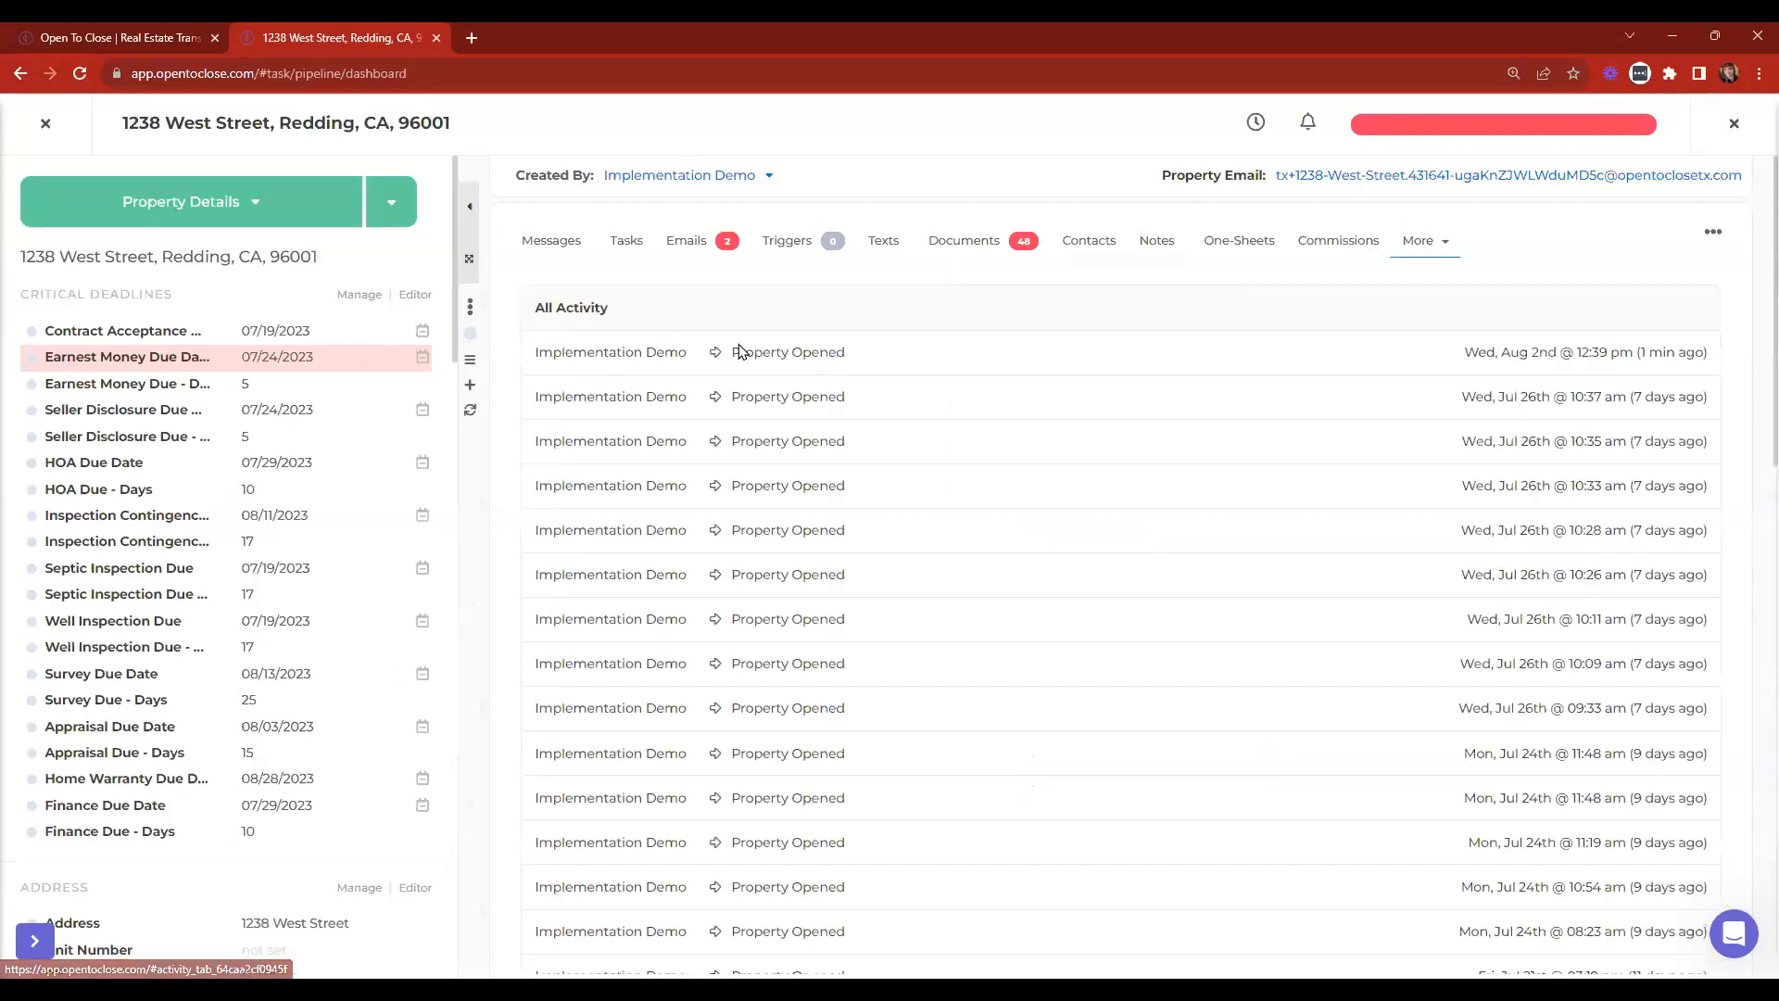
pyautogui.scroll(-15, 735, 365)
pyautogui.scroll(15, 751, 439)
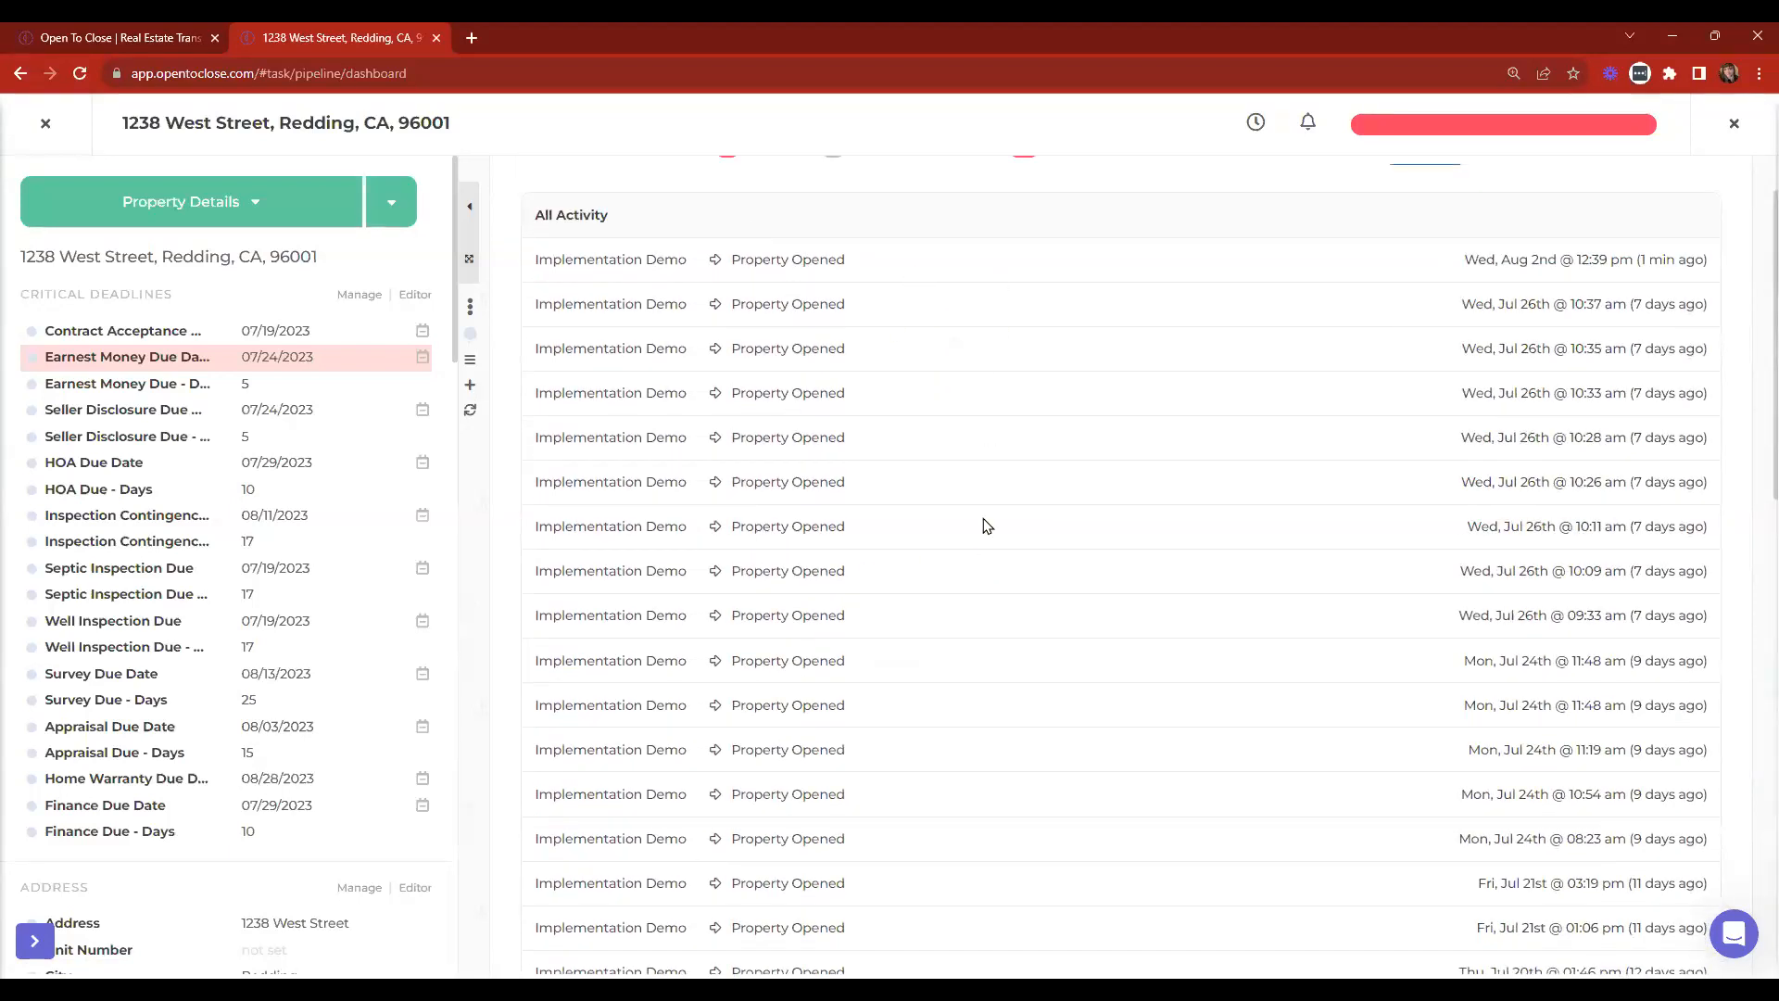
pyautogui.scroll(-8, 1019, 584)
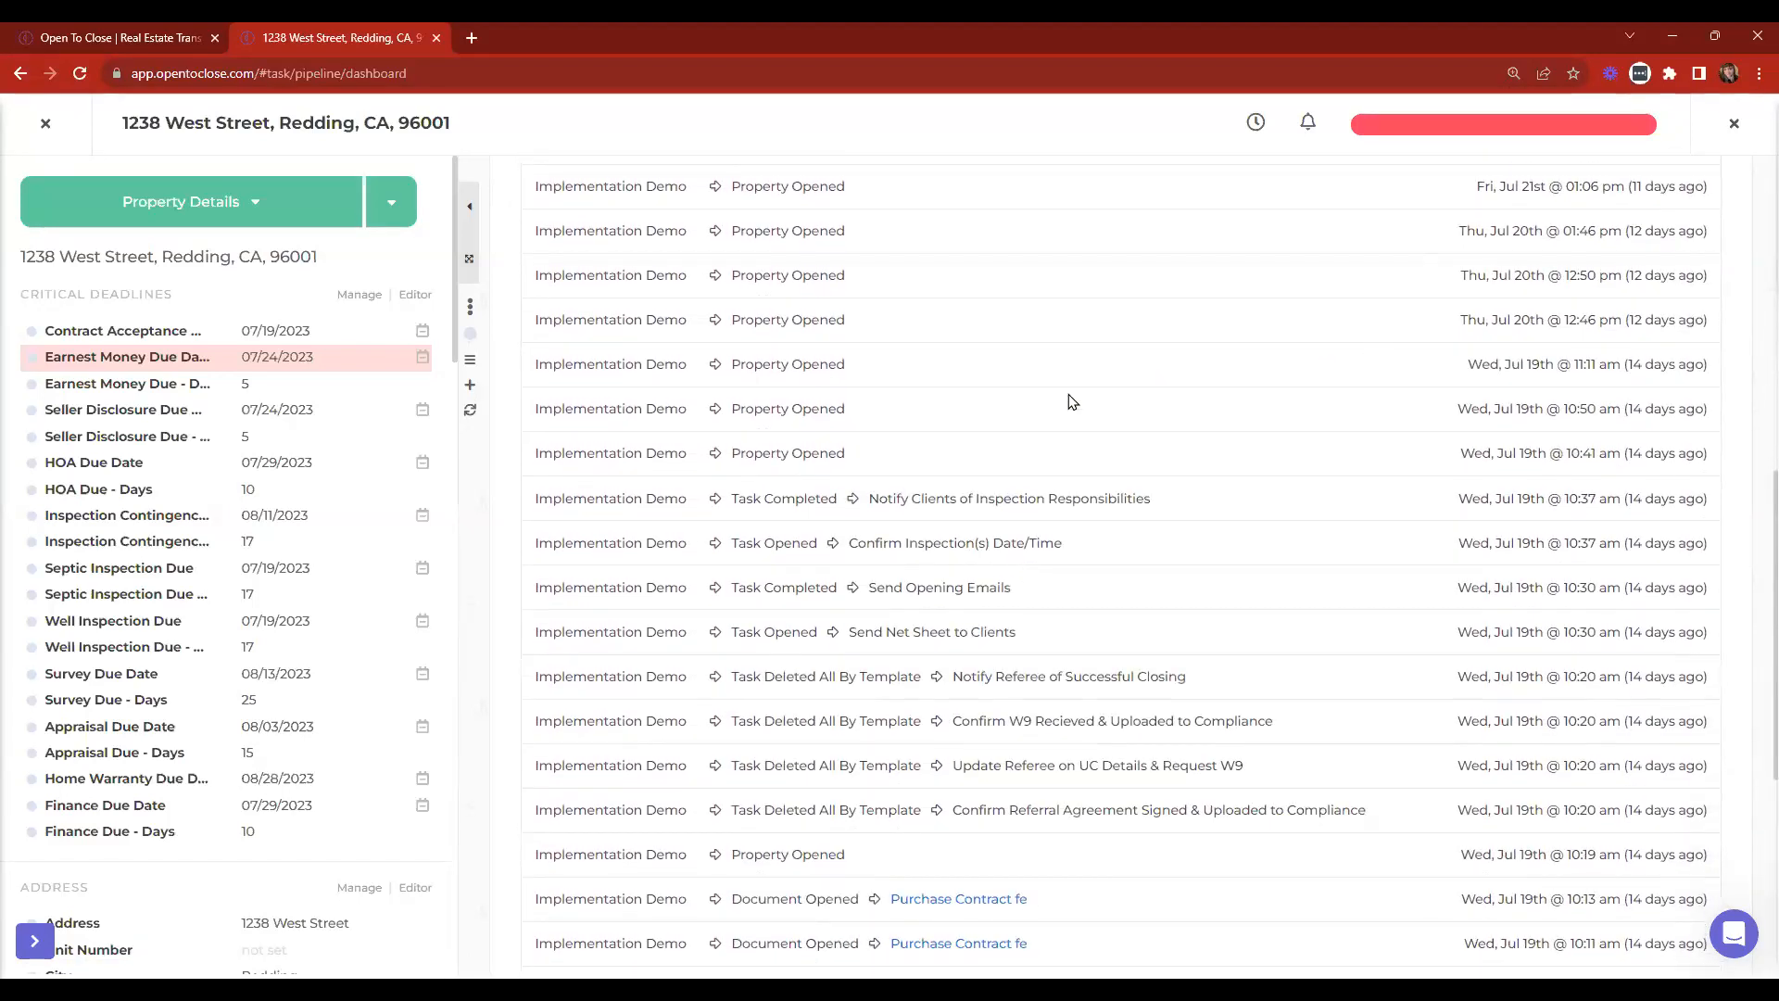
pyautogui.scroll(-2, 1029, 424)
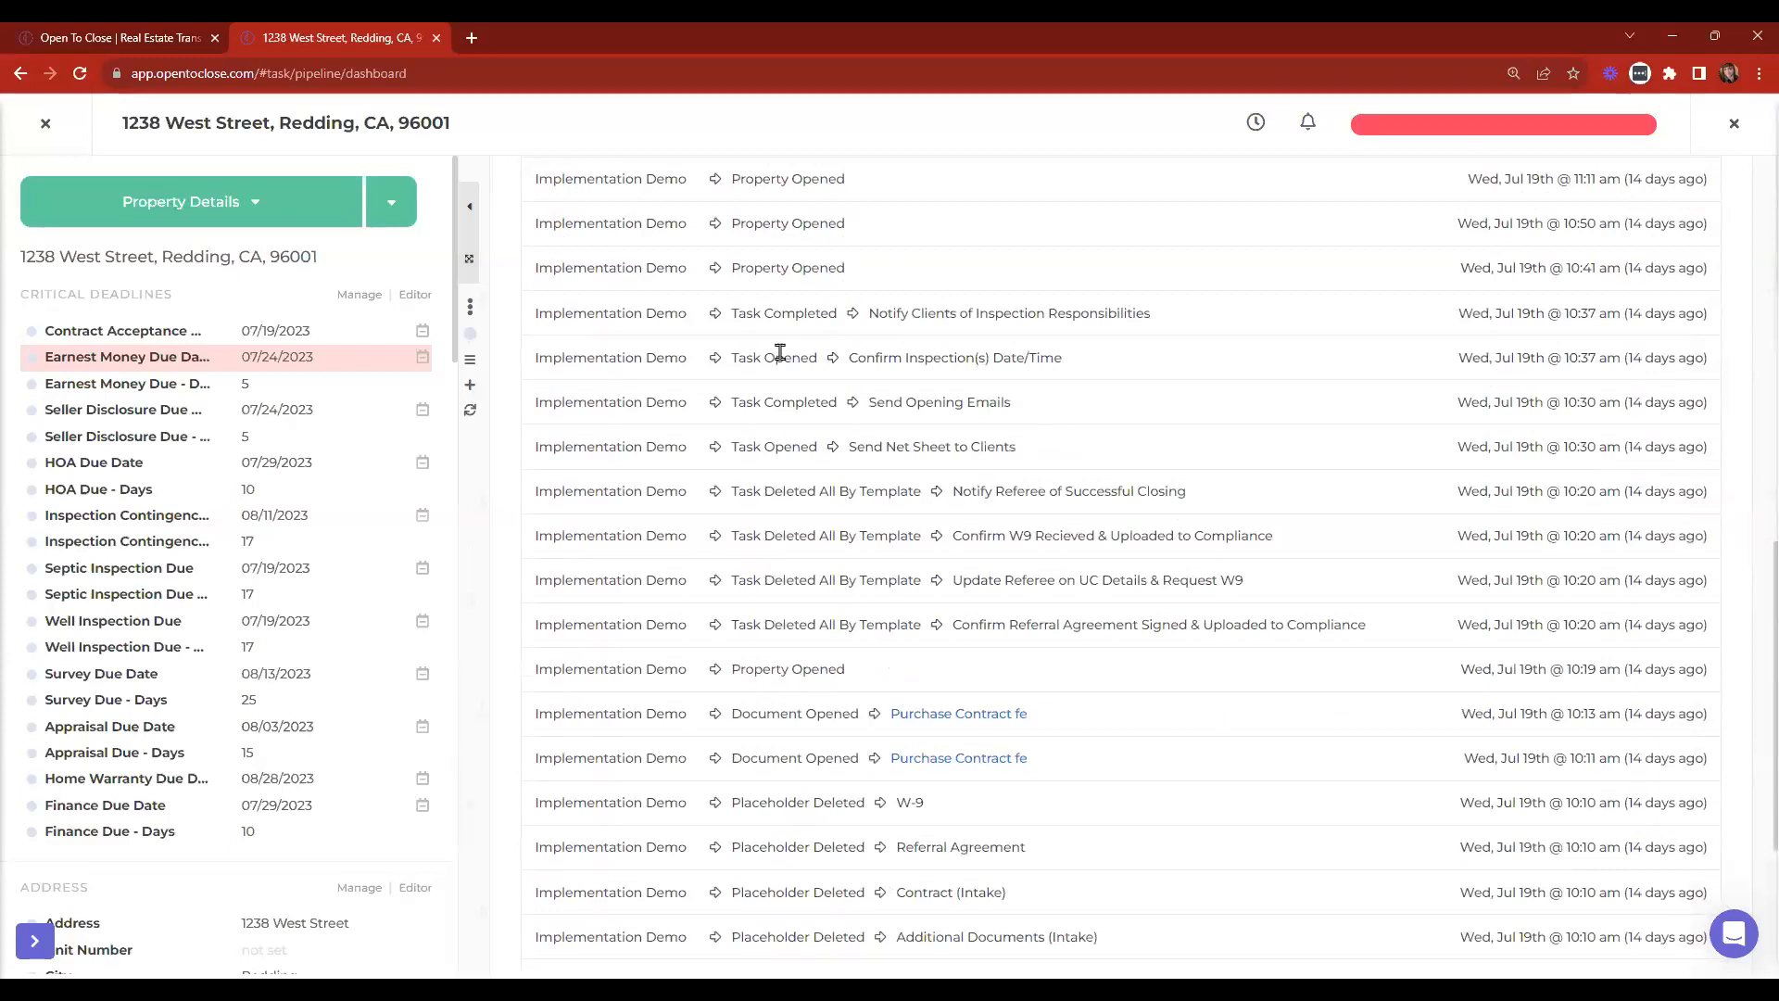
pyautogui.scroll(-3, 896, 492)
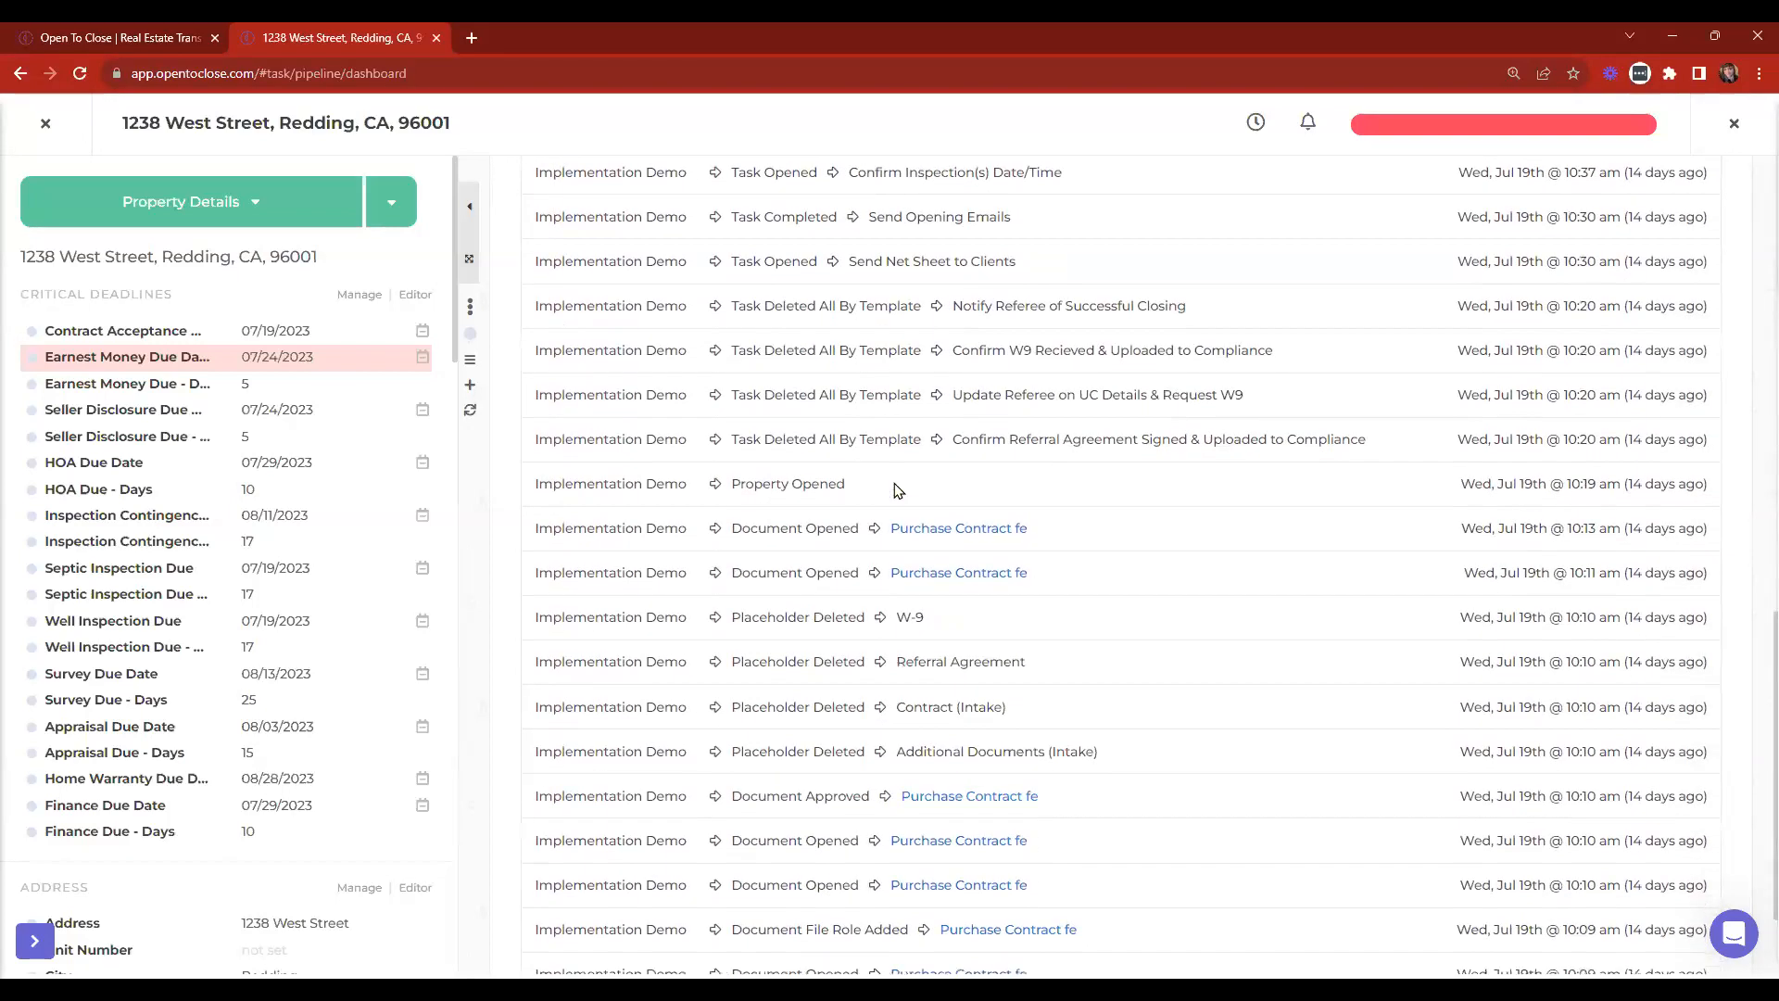
pyautogui.scroll(-1, 853, 480)
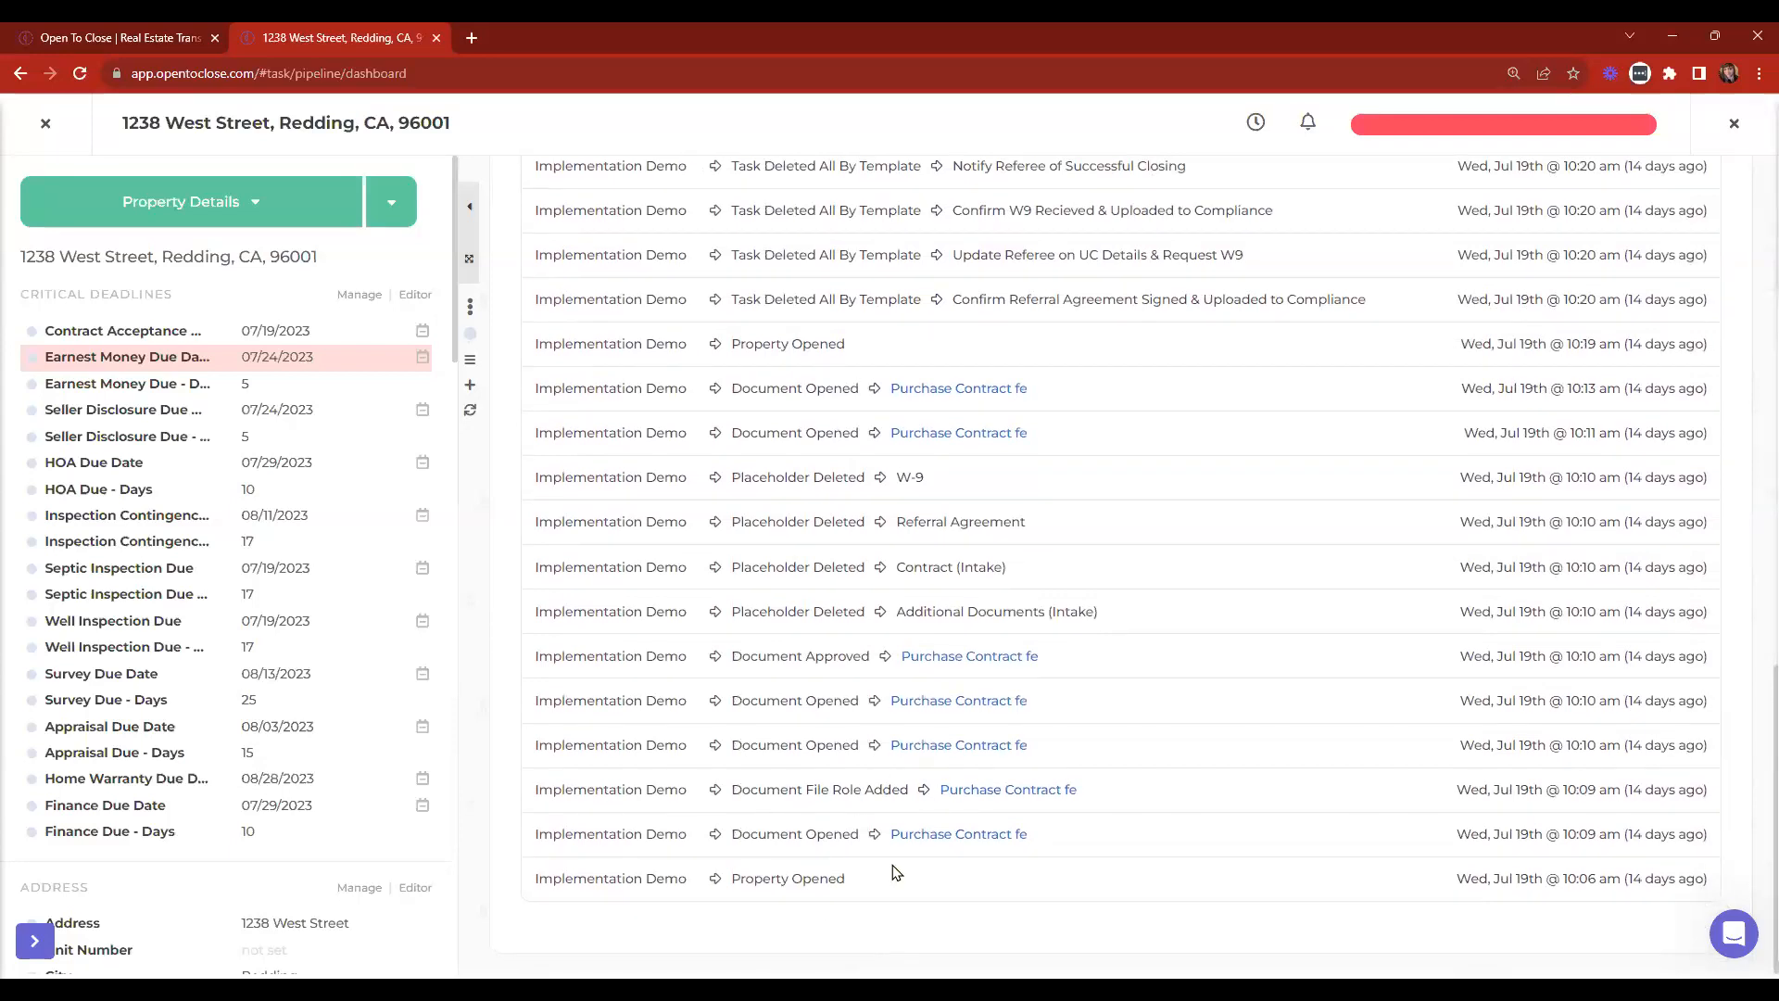
pyautogui.scroll(10, 886, 760)
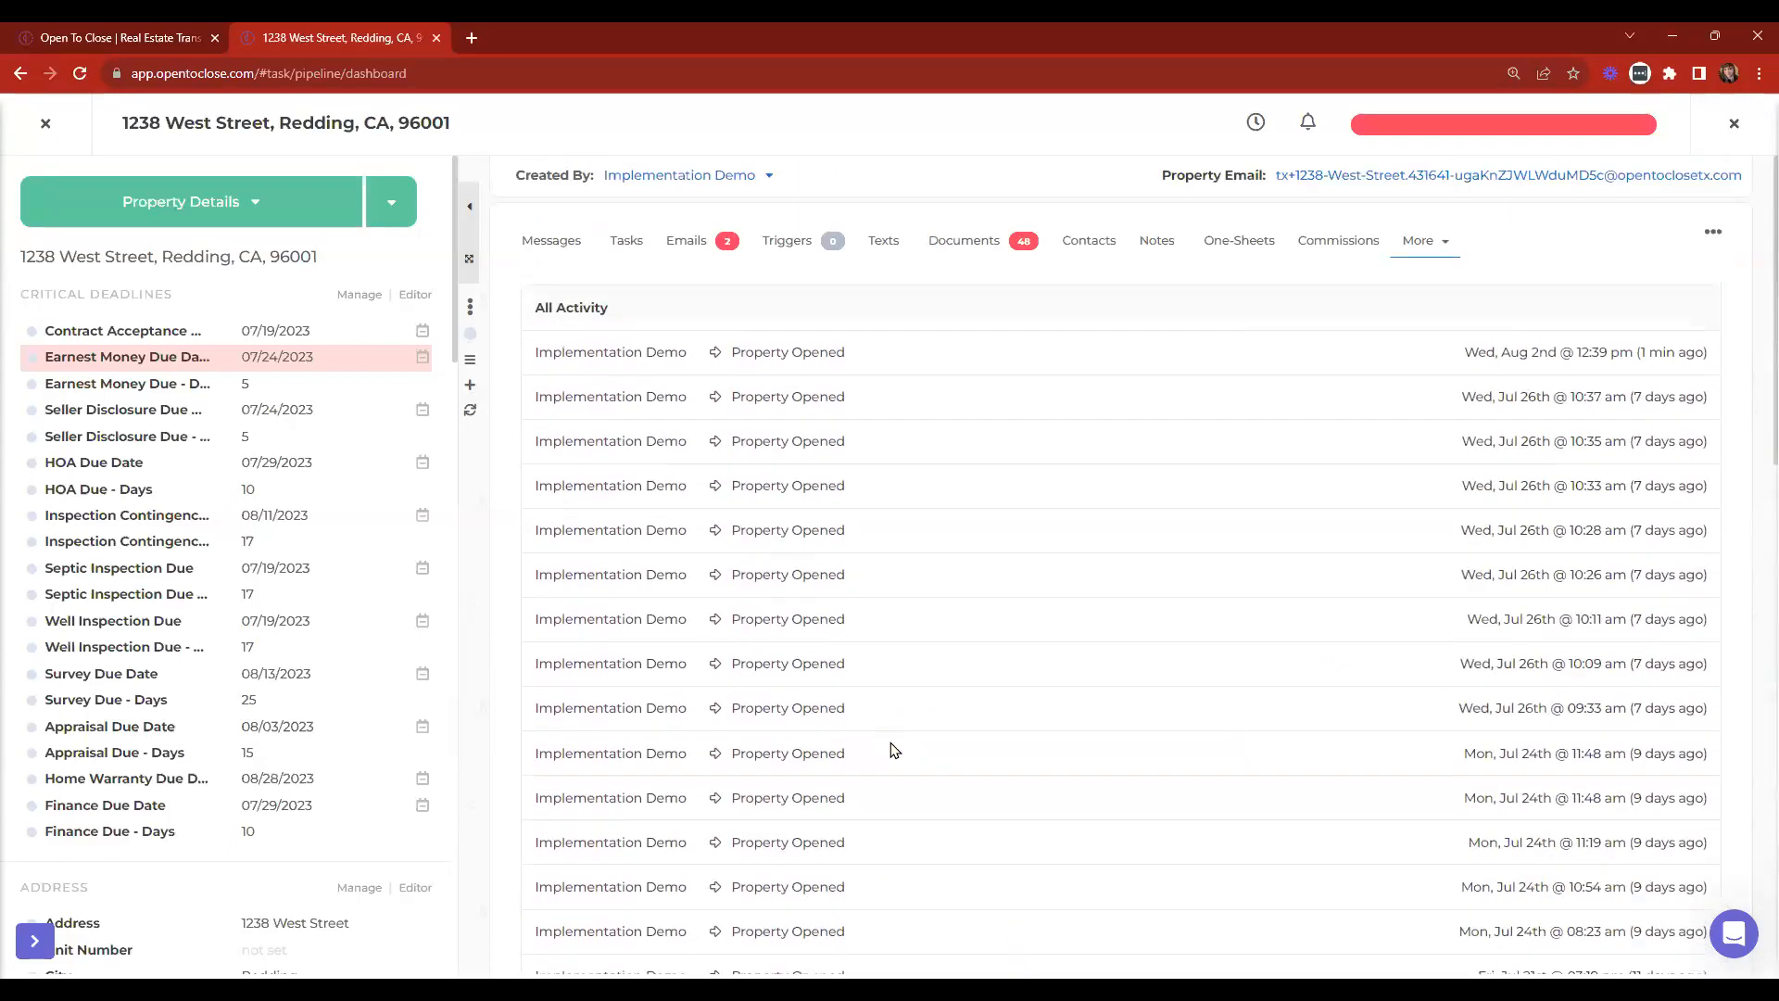
pyautogui.click(41, 120)
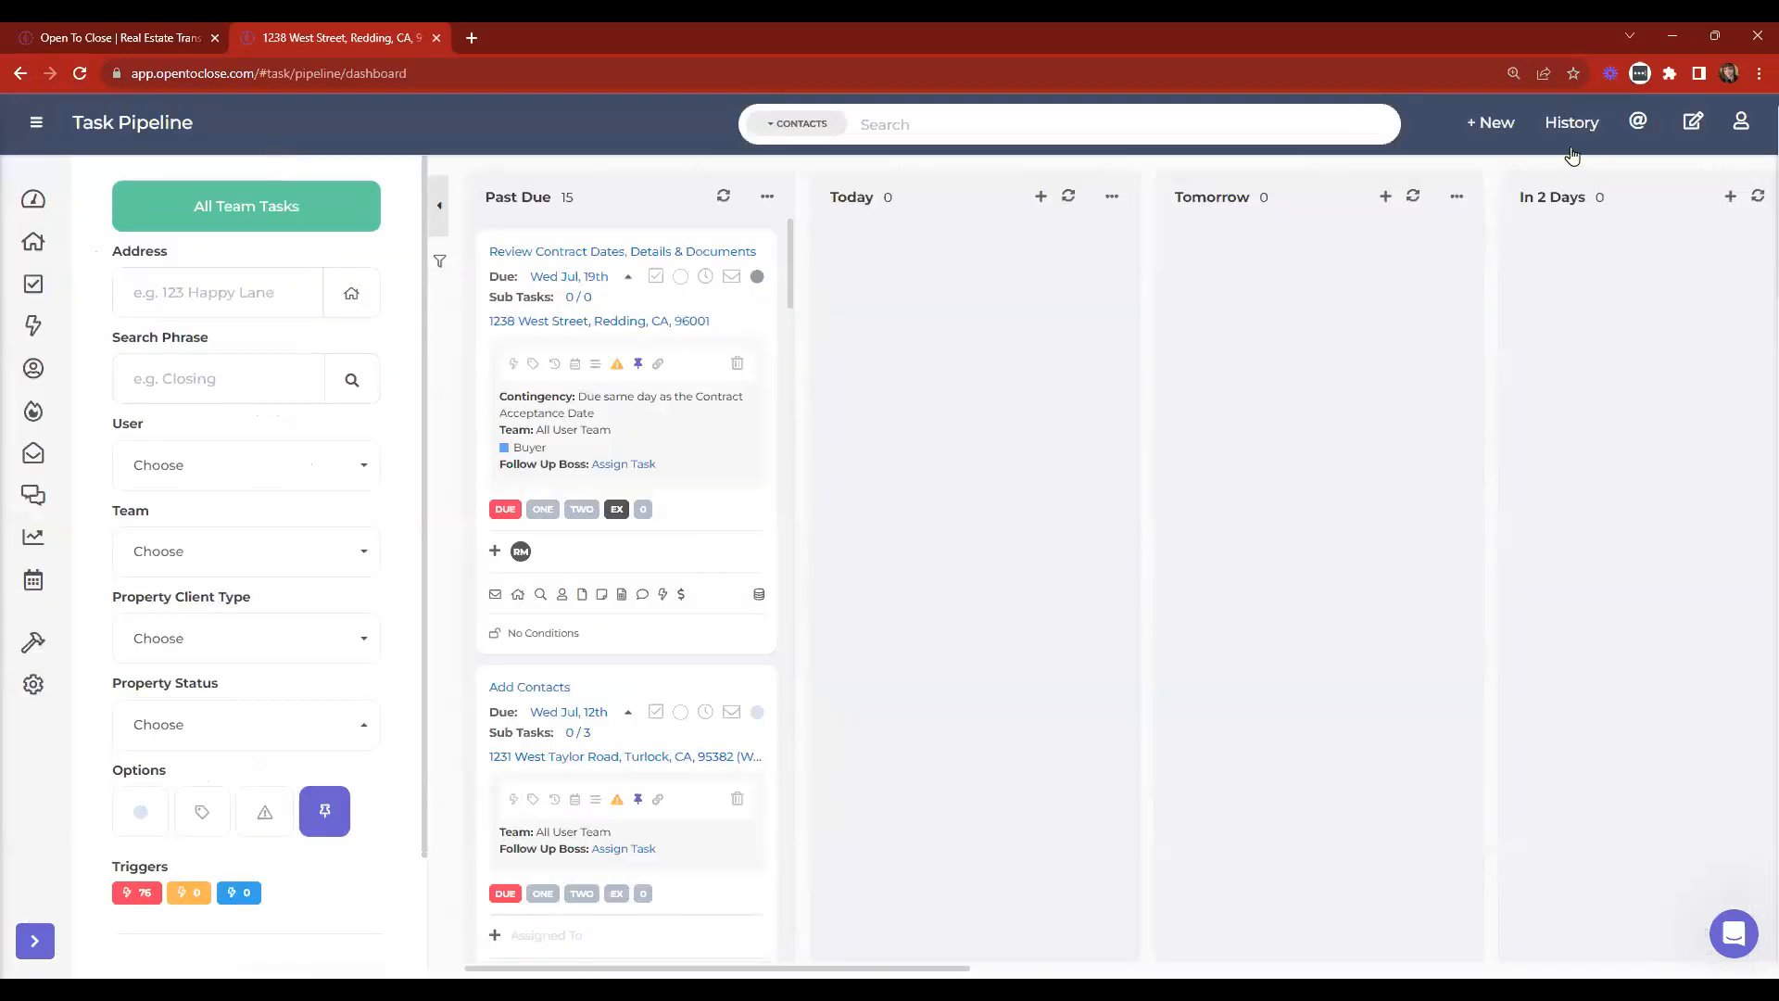
# From the Dashboard, look through the history of recently viewed properties and contacts, and close it.
pyautogui.click(41, 199)
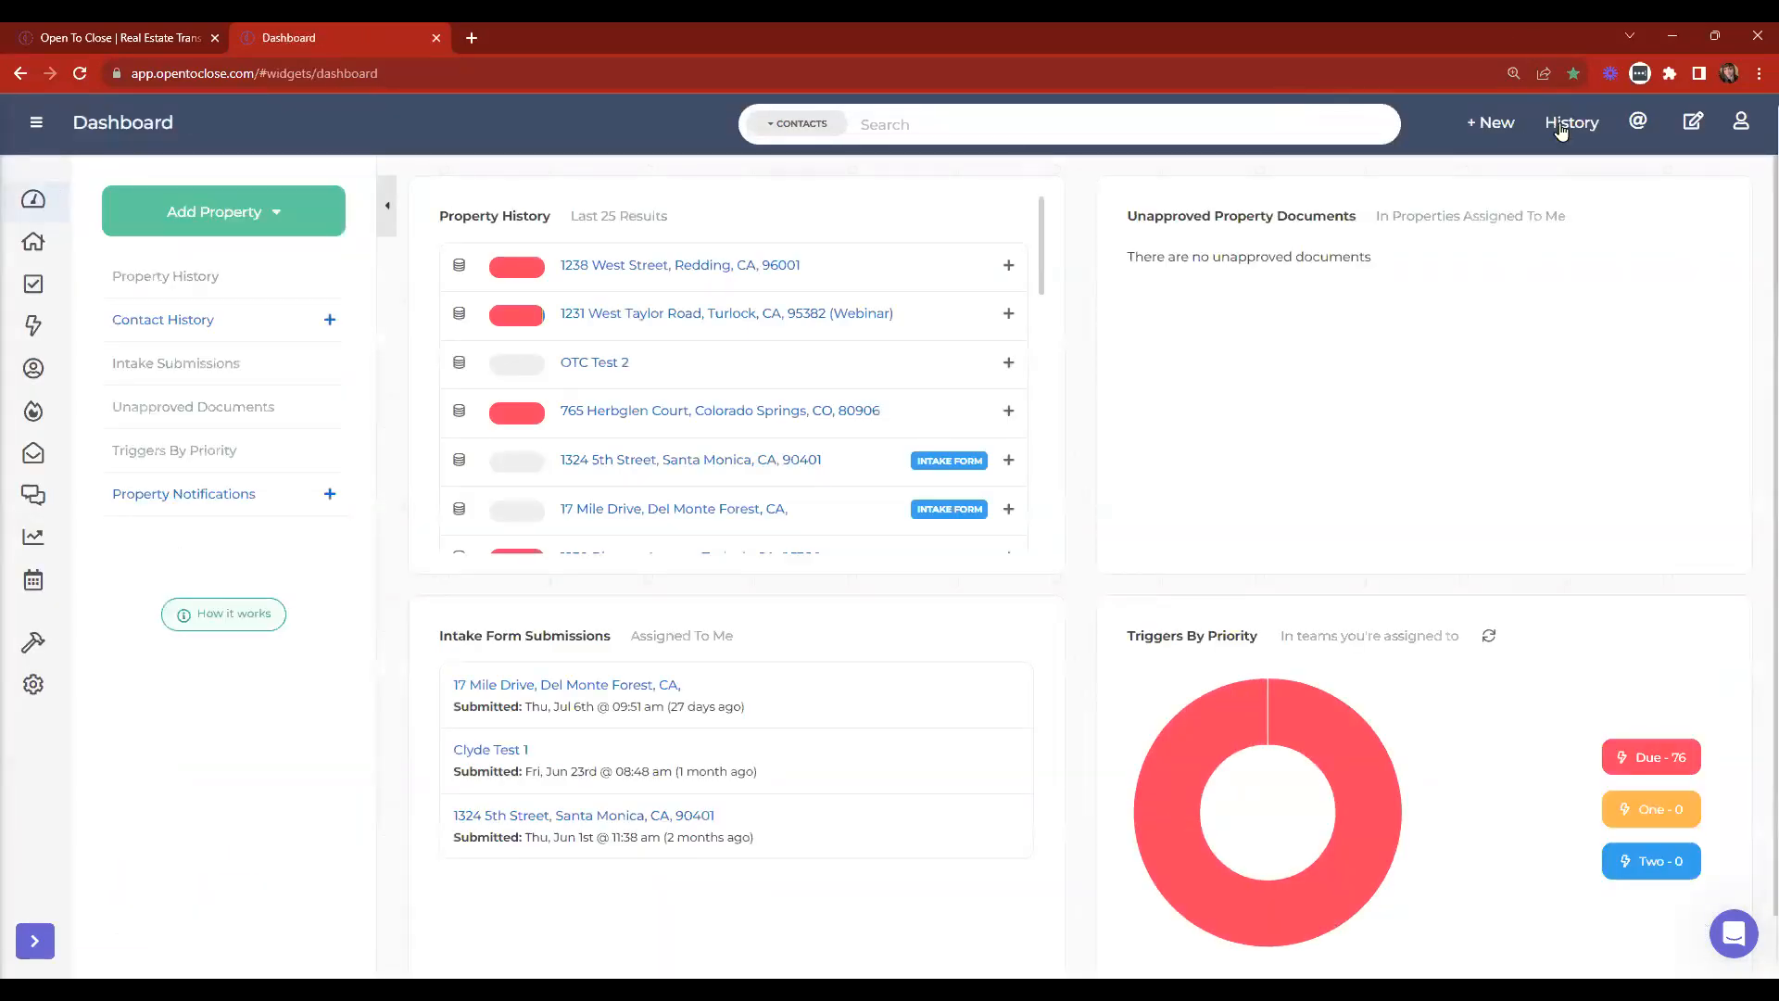
pyautogui.click(1561, 130)
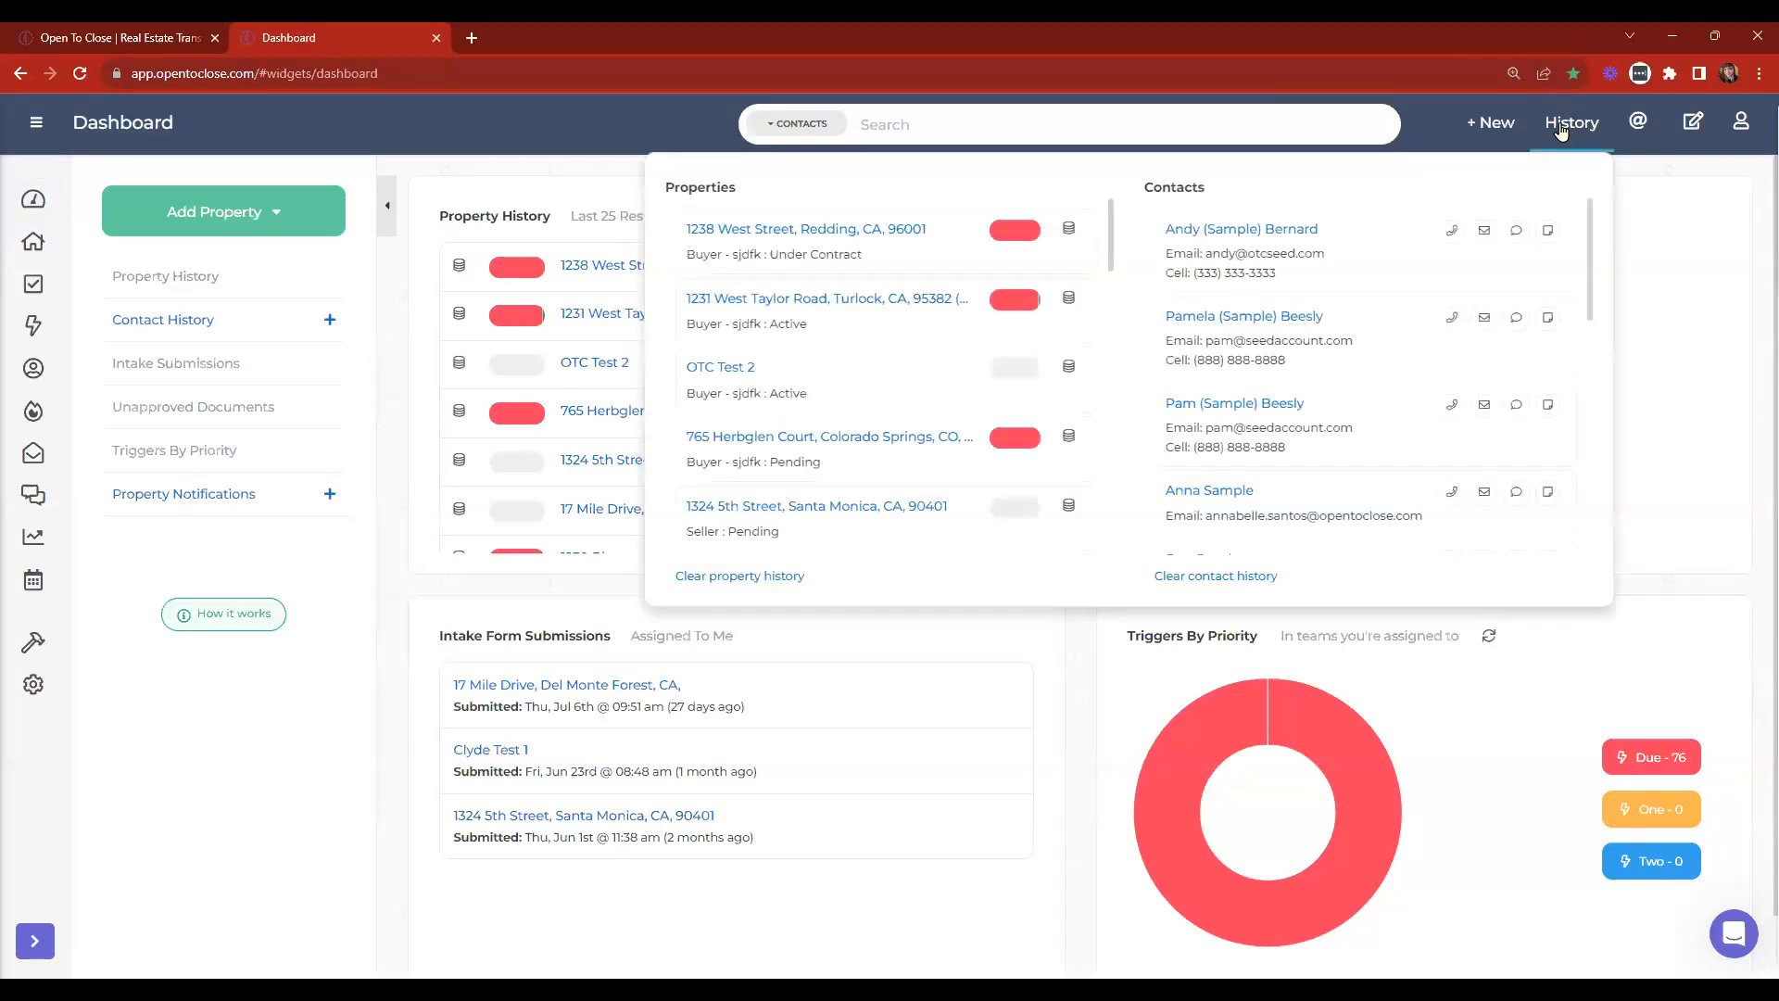
pyautogui.scroll(-8, 909, 266)
pyautogui.scroll(7, 954, 362)
pyautogui.scroll(1, 954, 362)
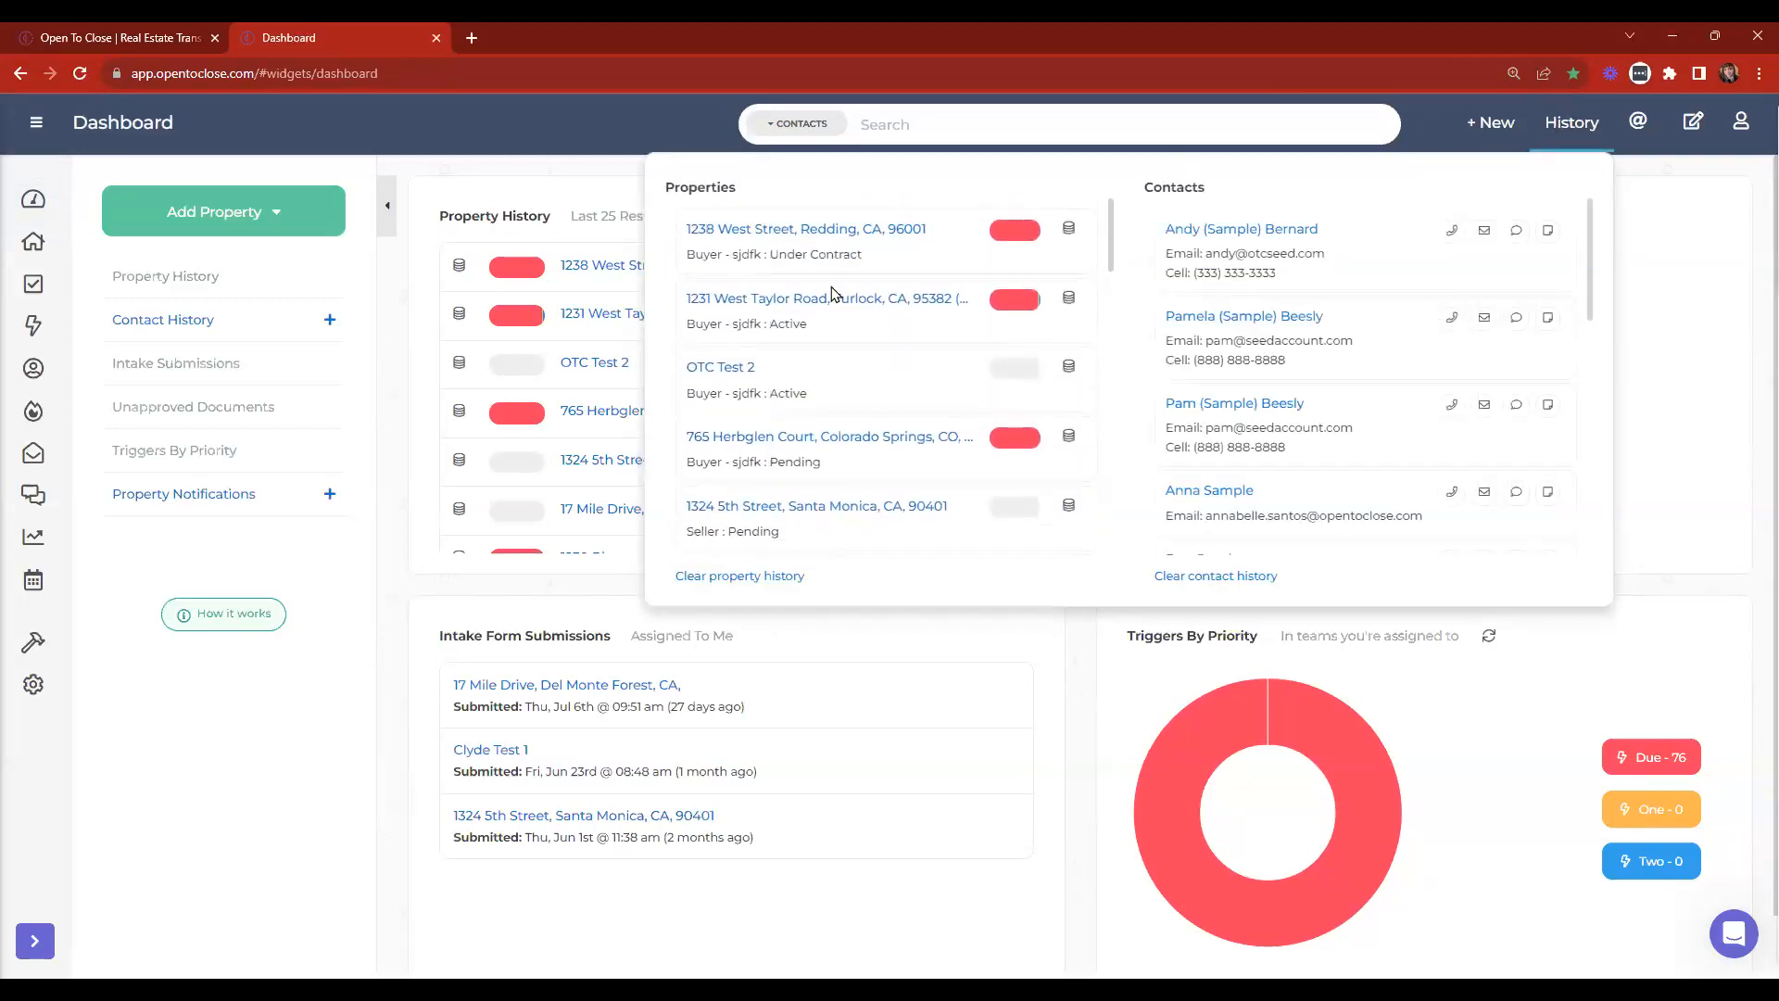
pyautogui.click(1576, 136)
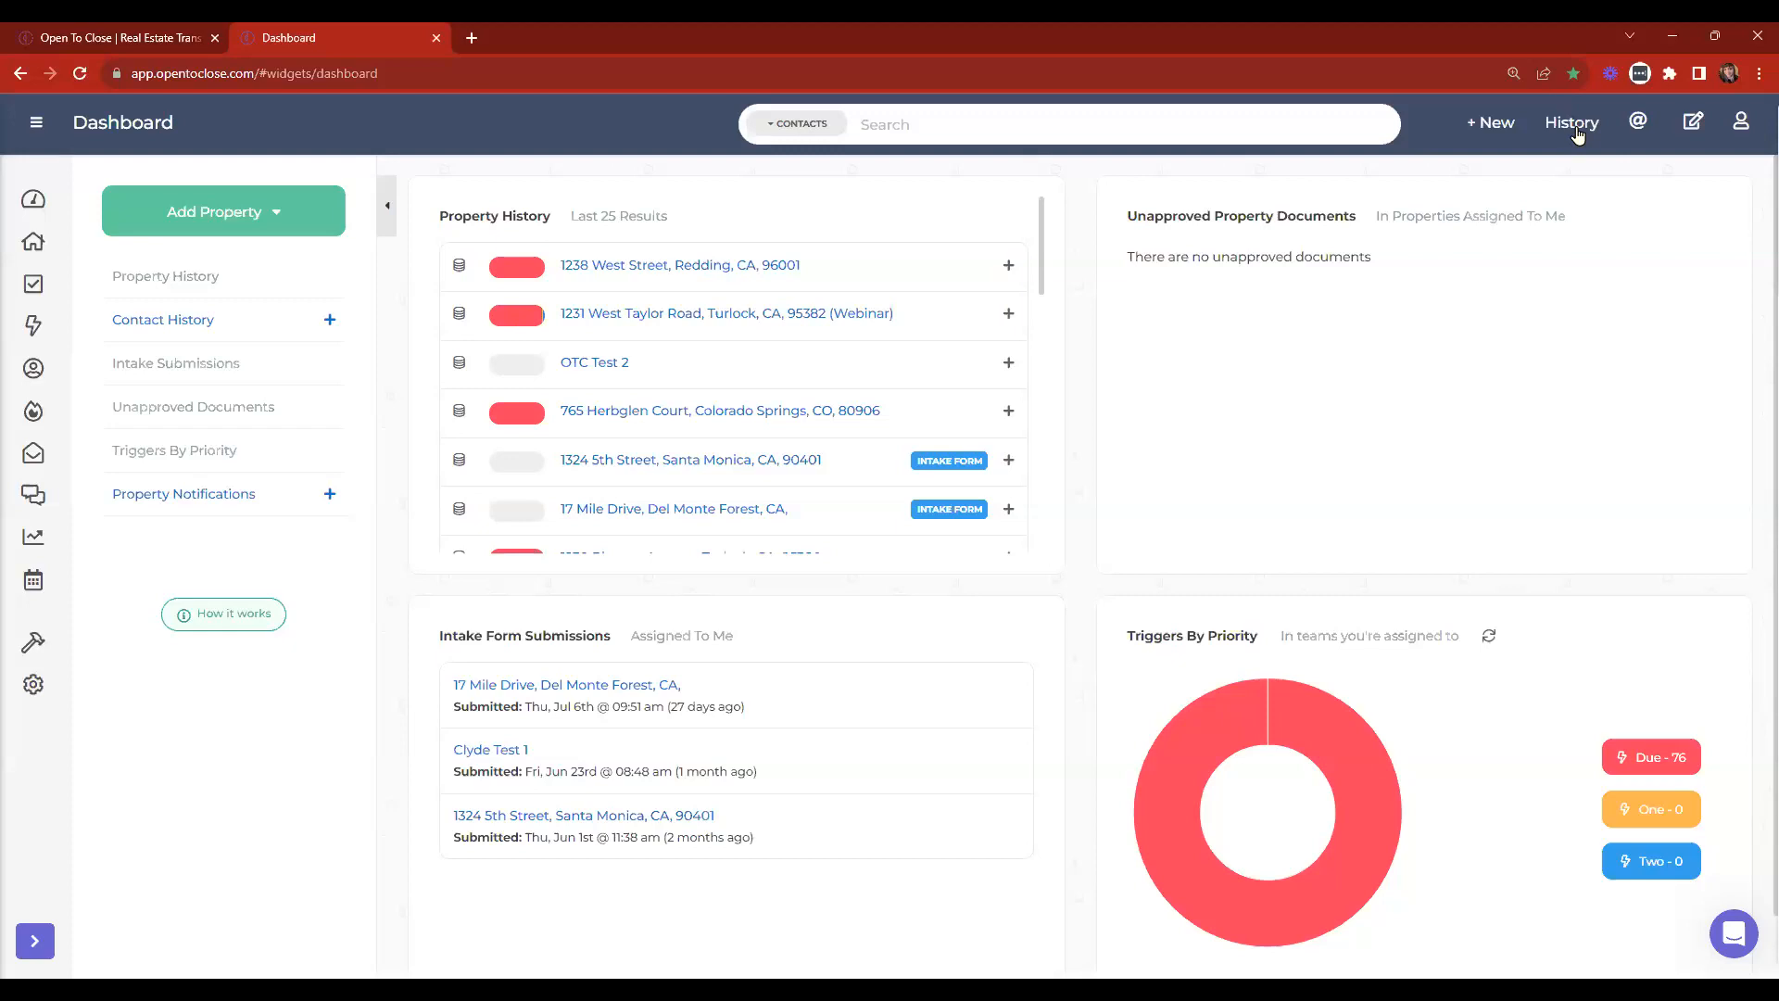
# Read through the Change Log from the July 21st, 2023 release back to the May 25th, 2023 release and close it.
pyautogui.click(1741, 130)
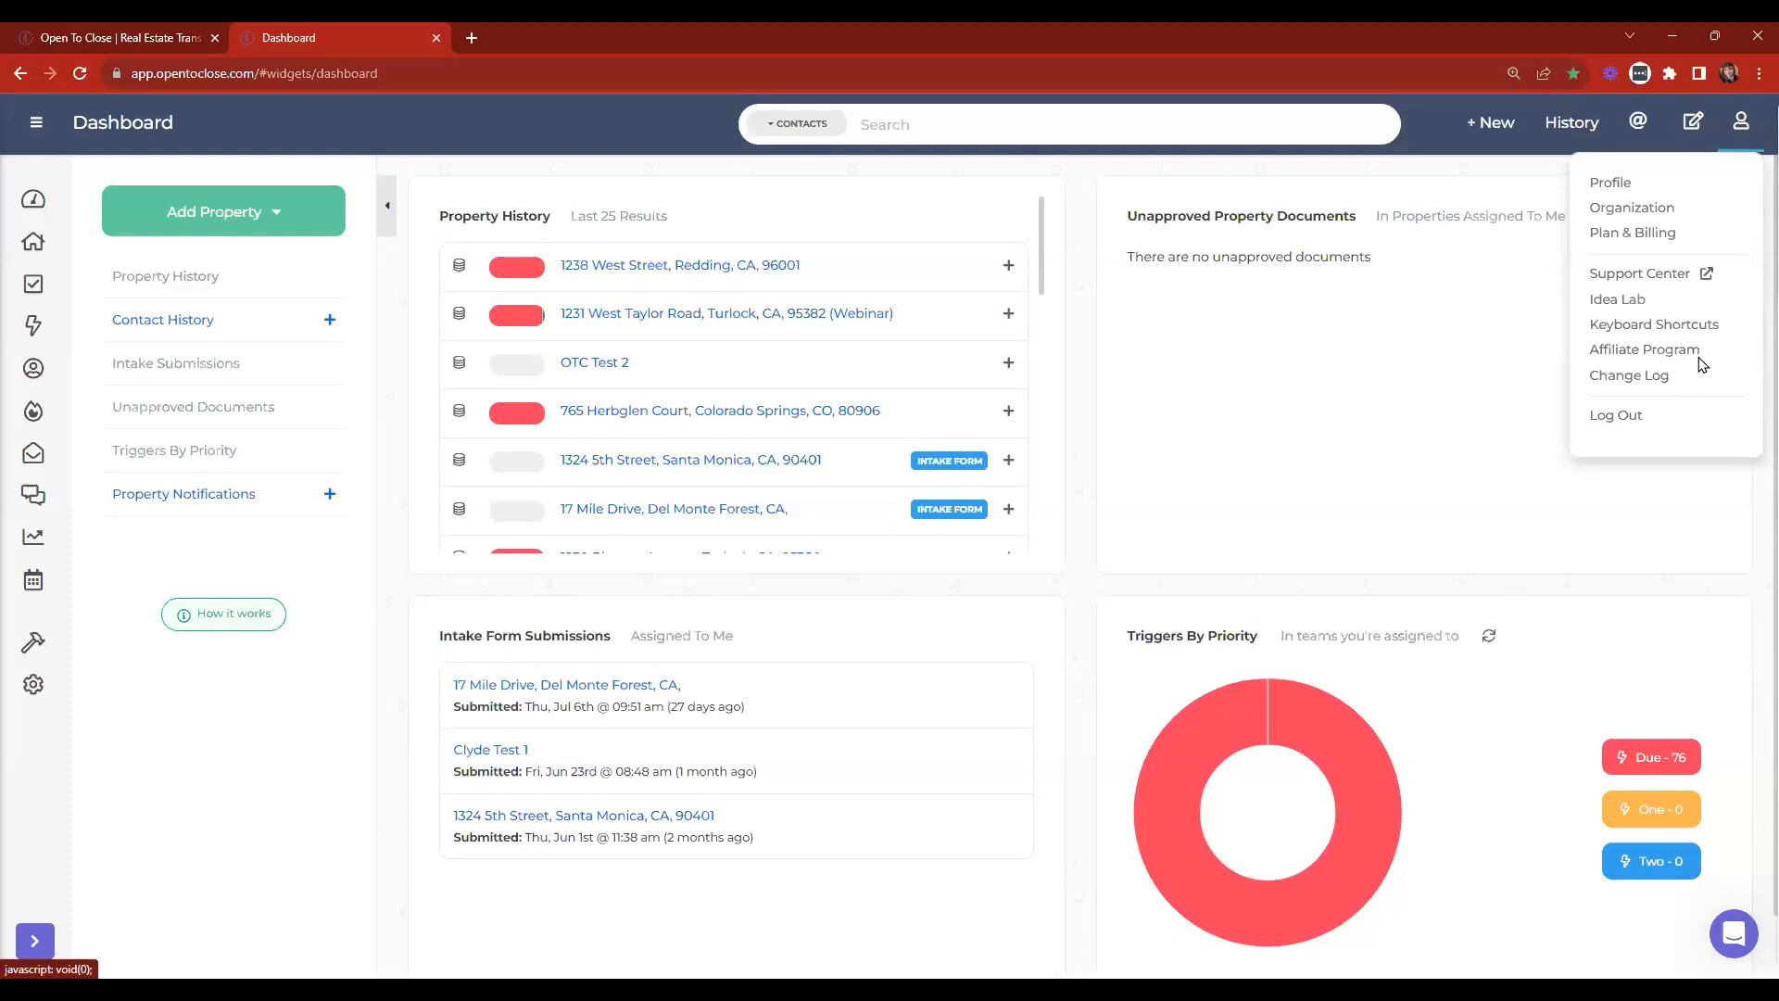
pyautogui.click(1601, 375)
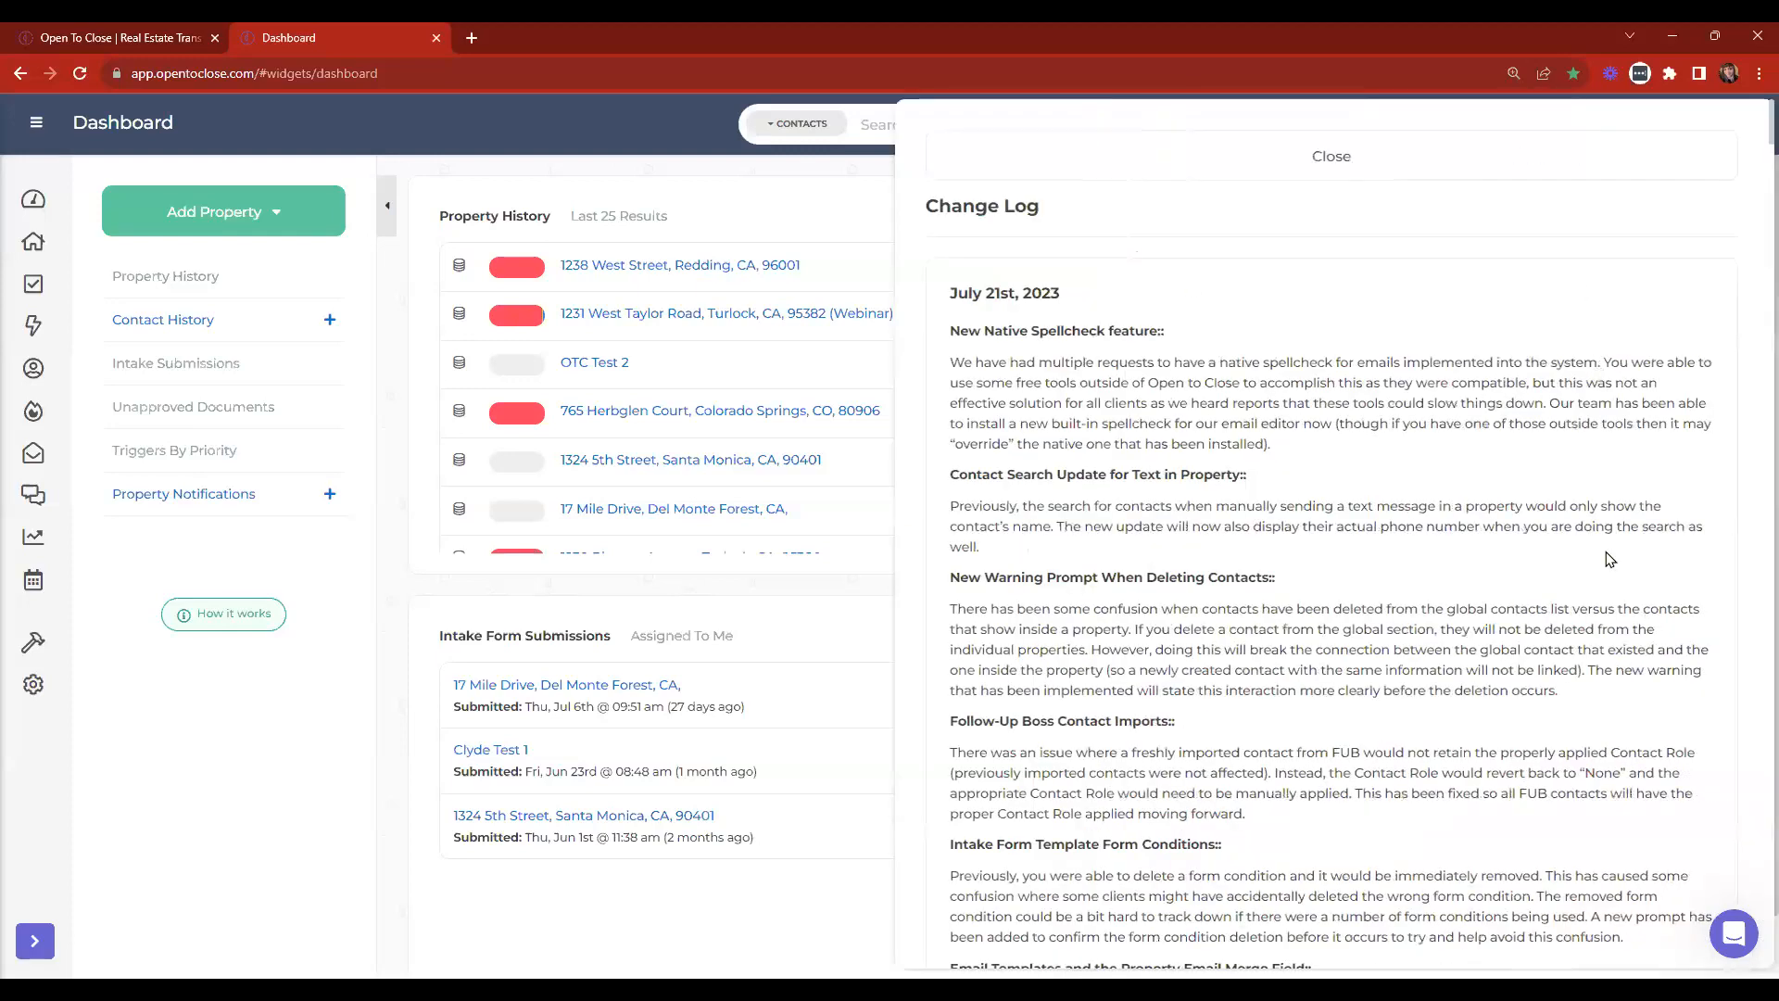
pyautogui.scroll(-9, 1543, 445)
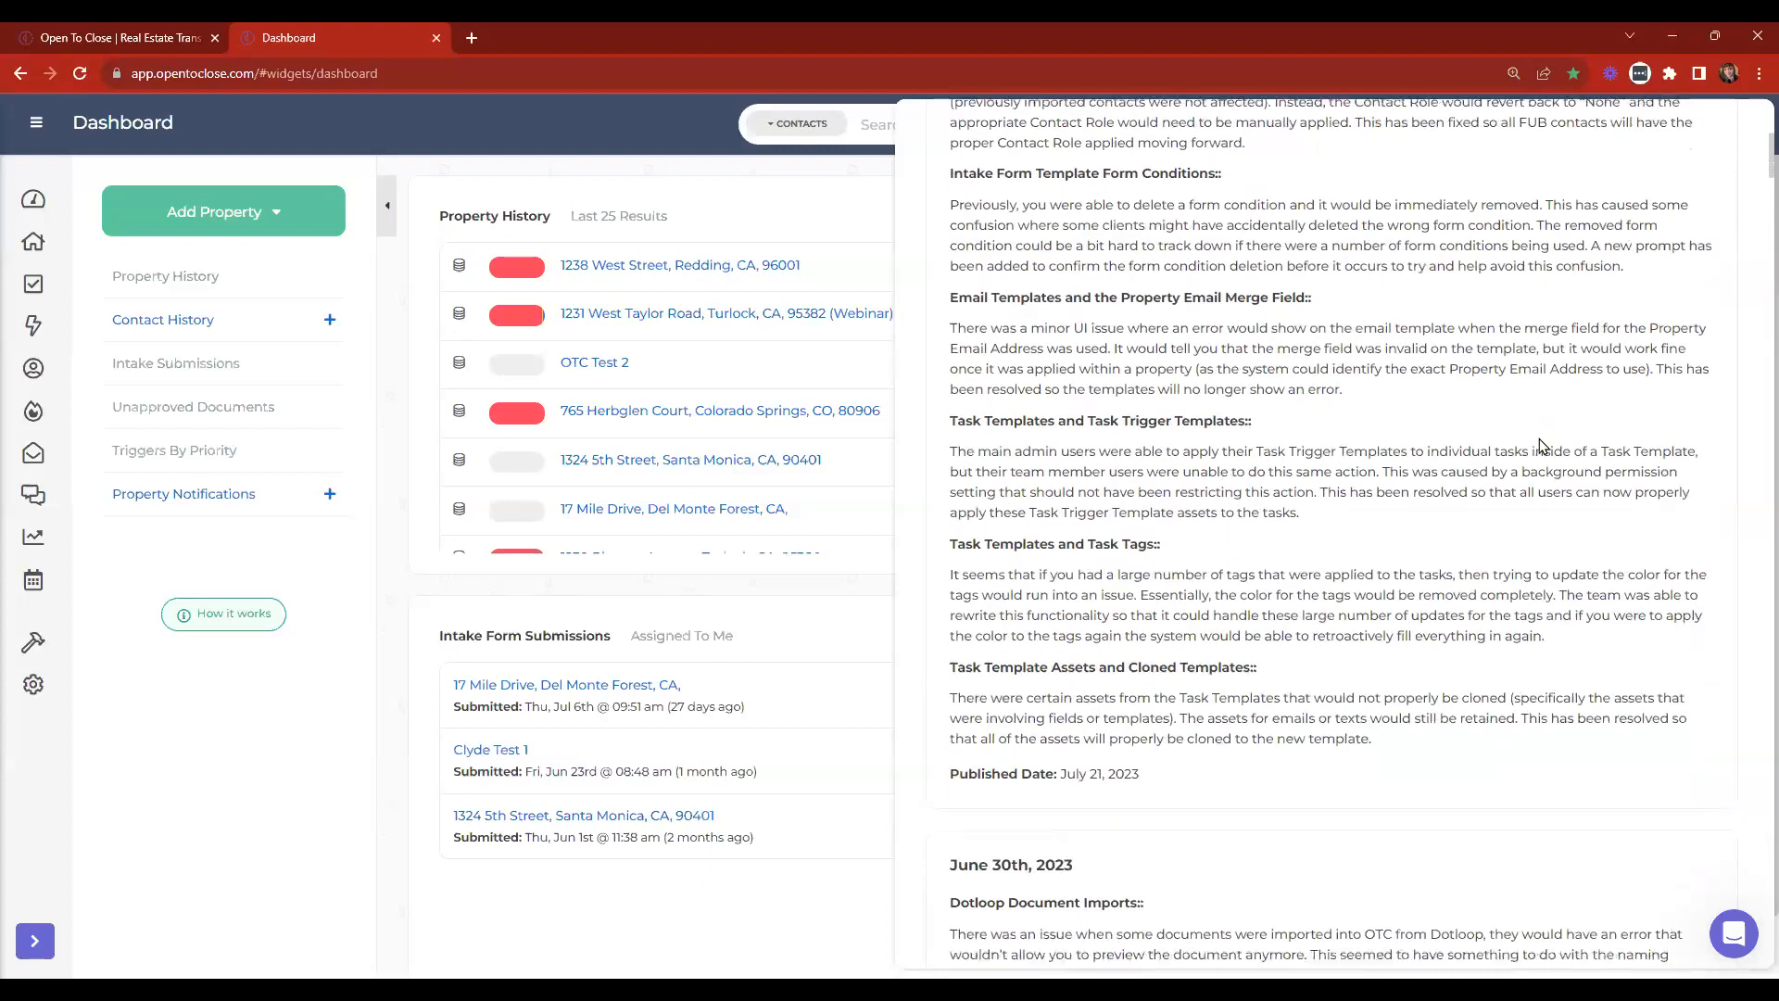
pyautogui.scroll(6, 1560, 485)
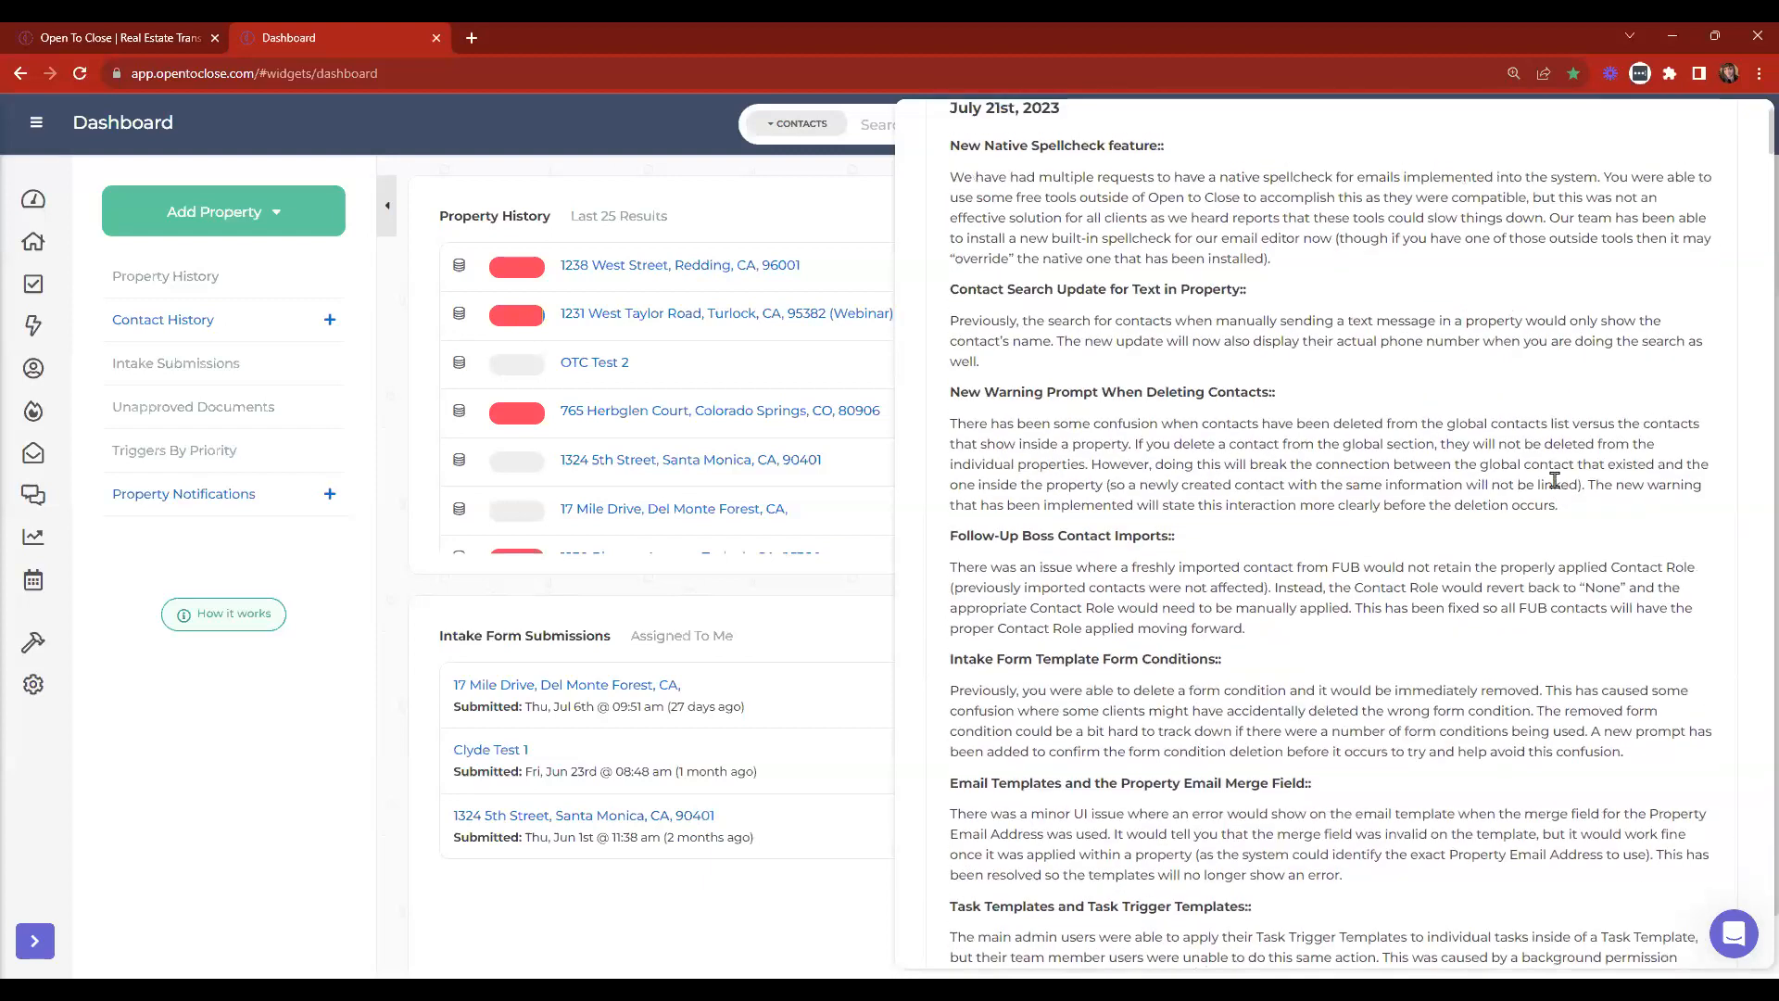
pyautogui.scroll(3, 1078, 355)
pyautogui.moveTo(949, 292); pyautogui.dragTo(1154, 290)
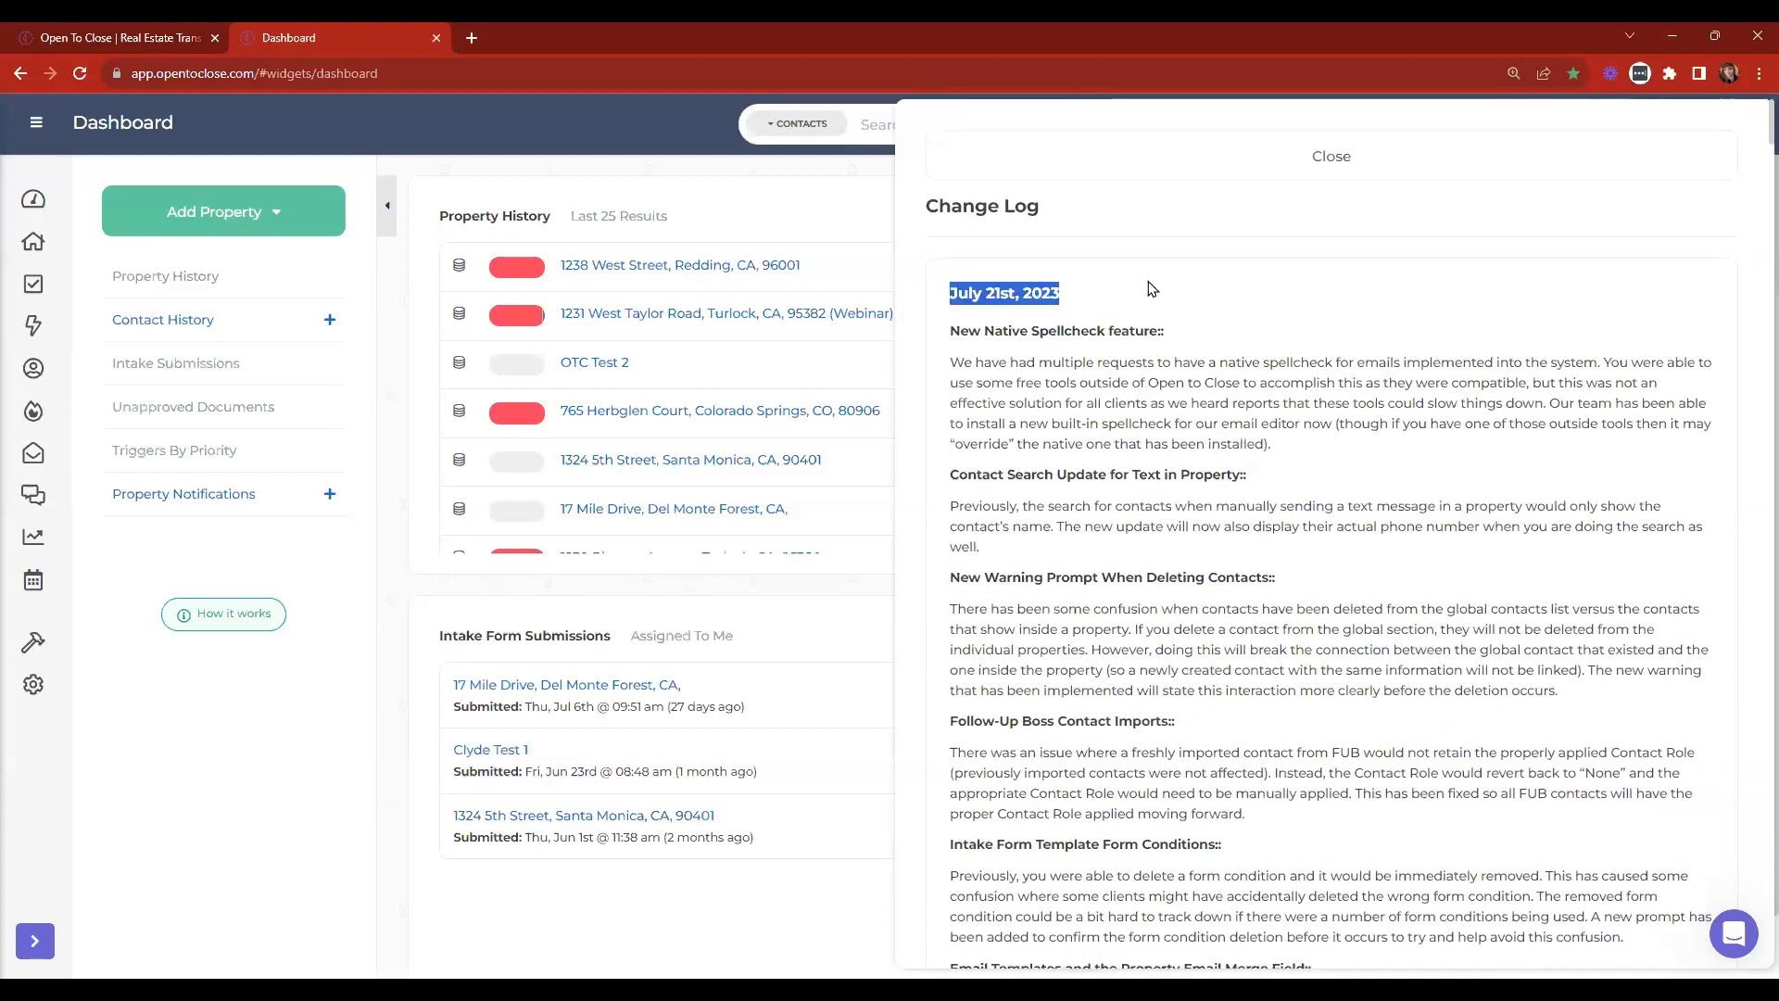
pyautogui.click(1165, 295)
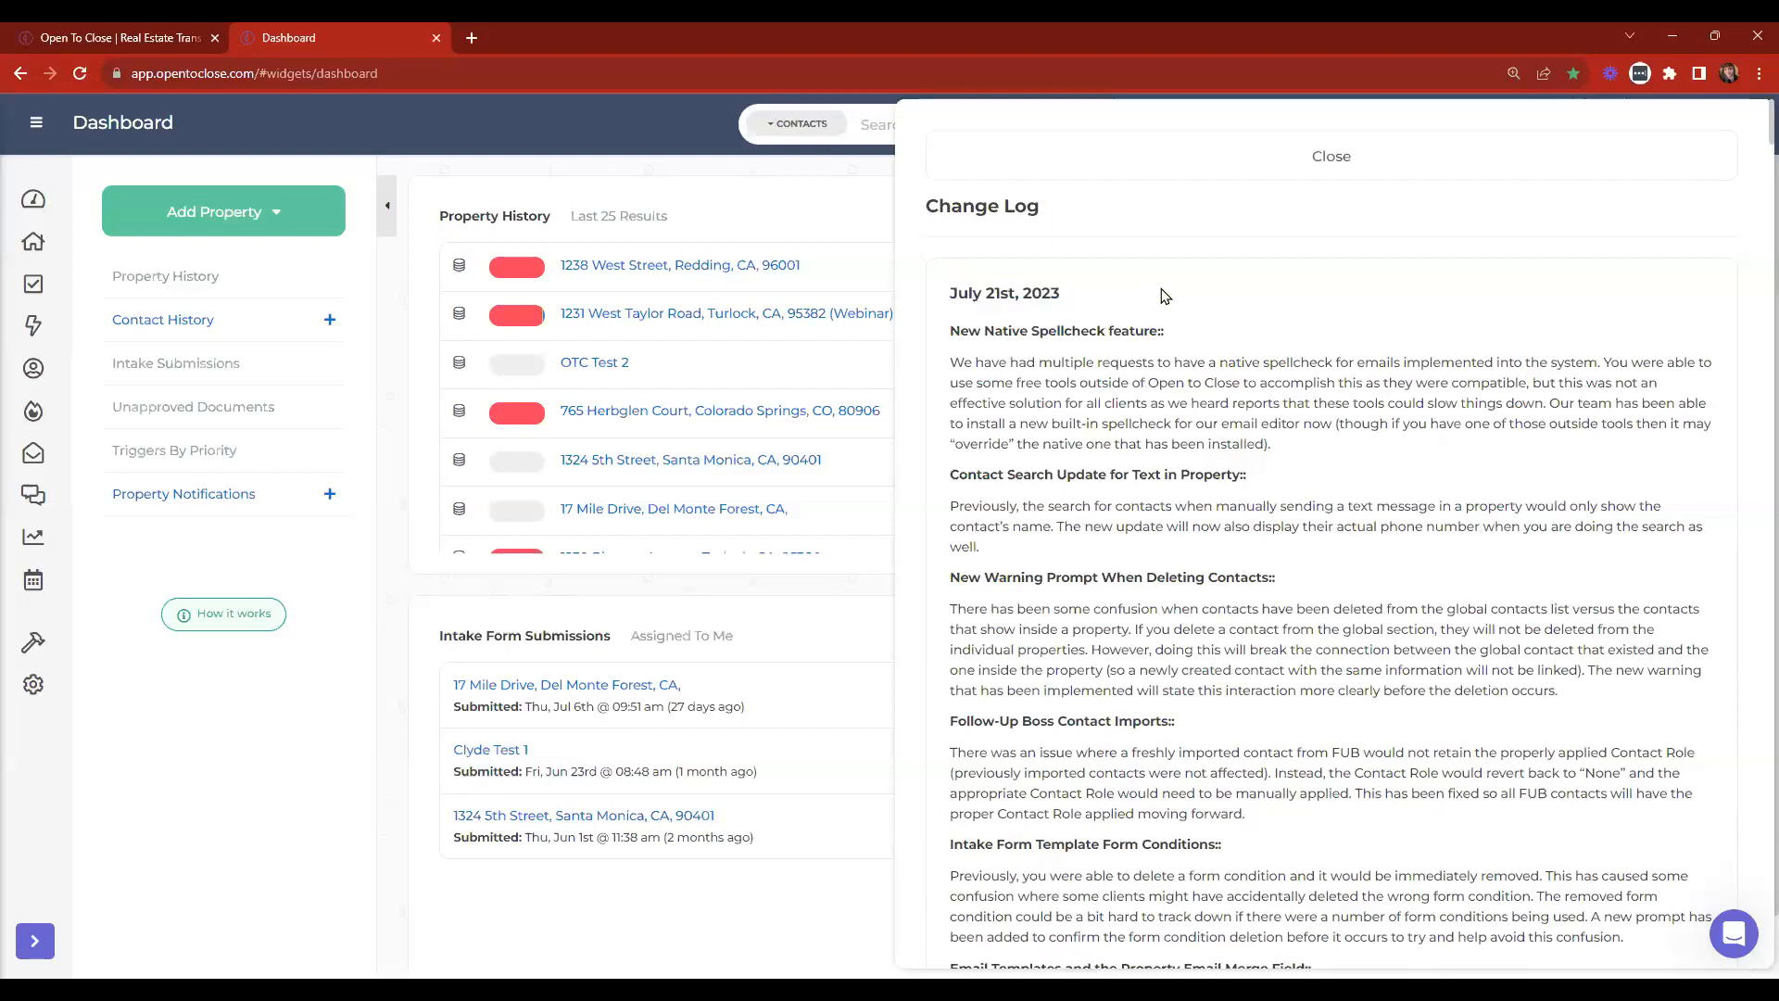
pyautogui.scroll(-7, 1165, 295)
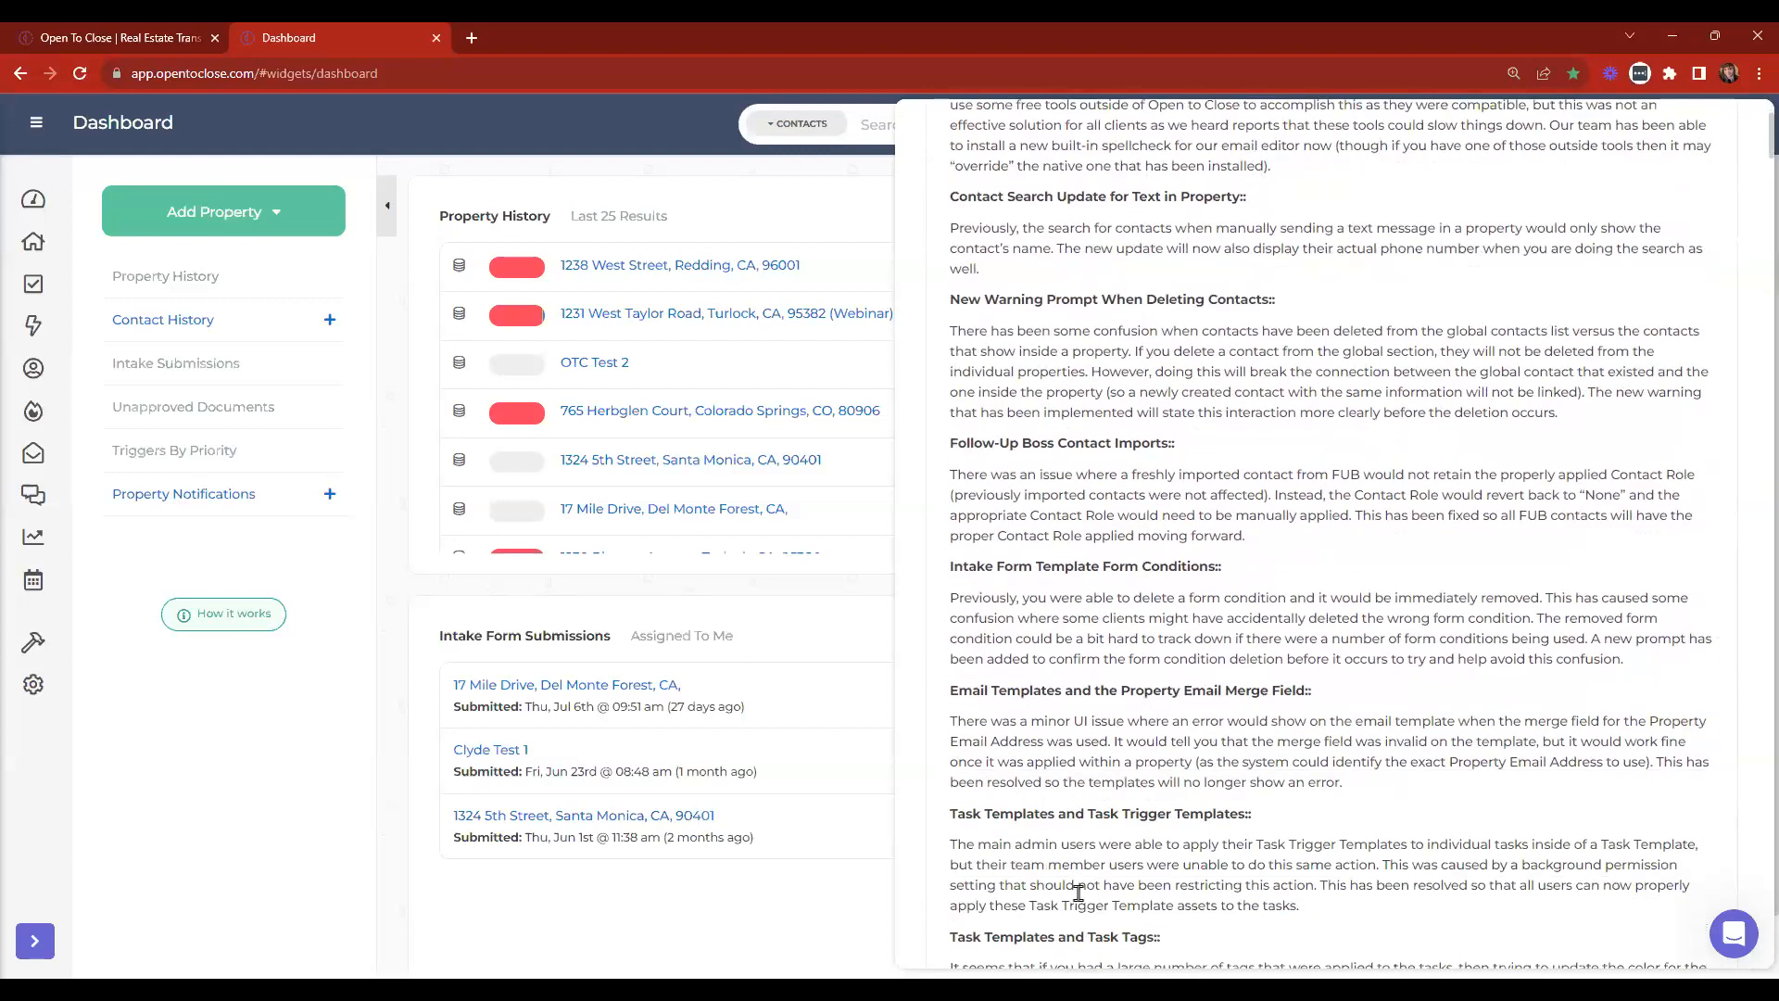
pyautogui.scroll(-2, 1190, 593)
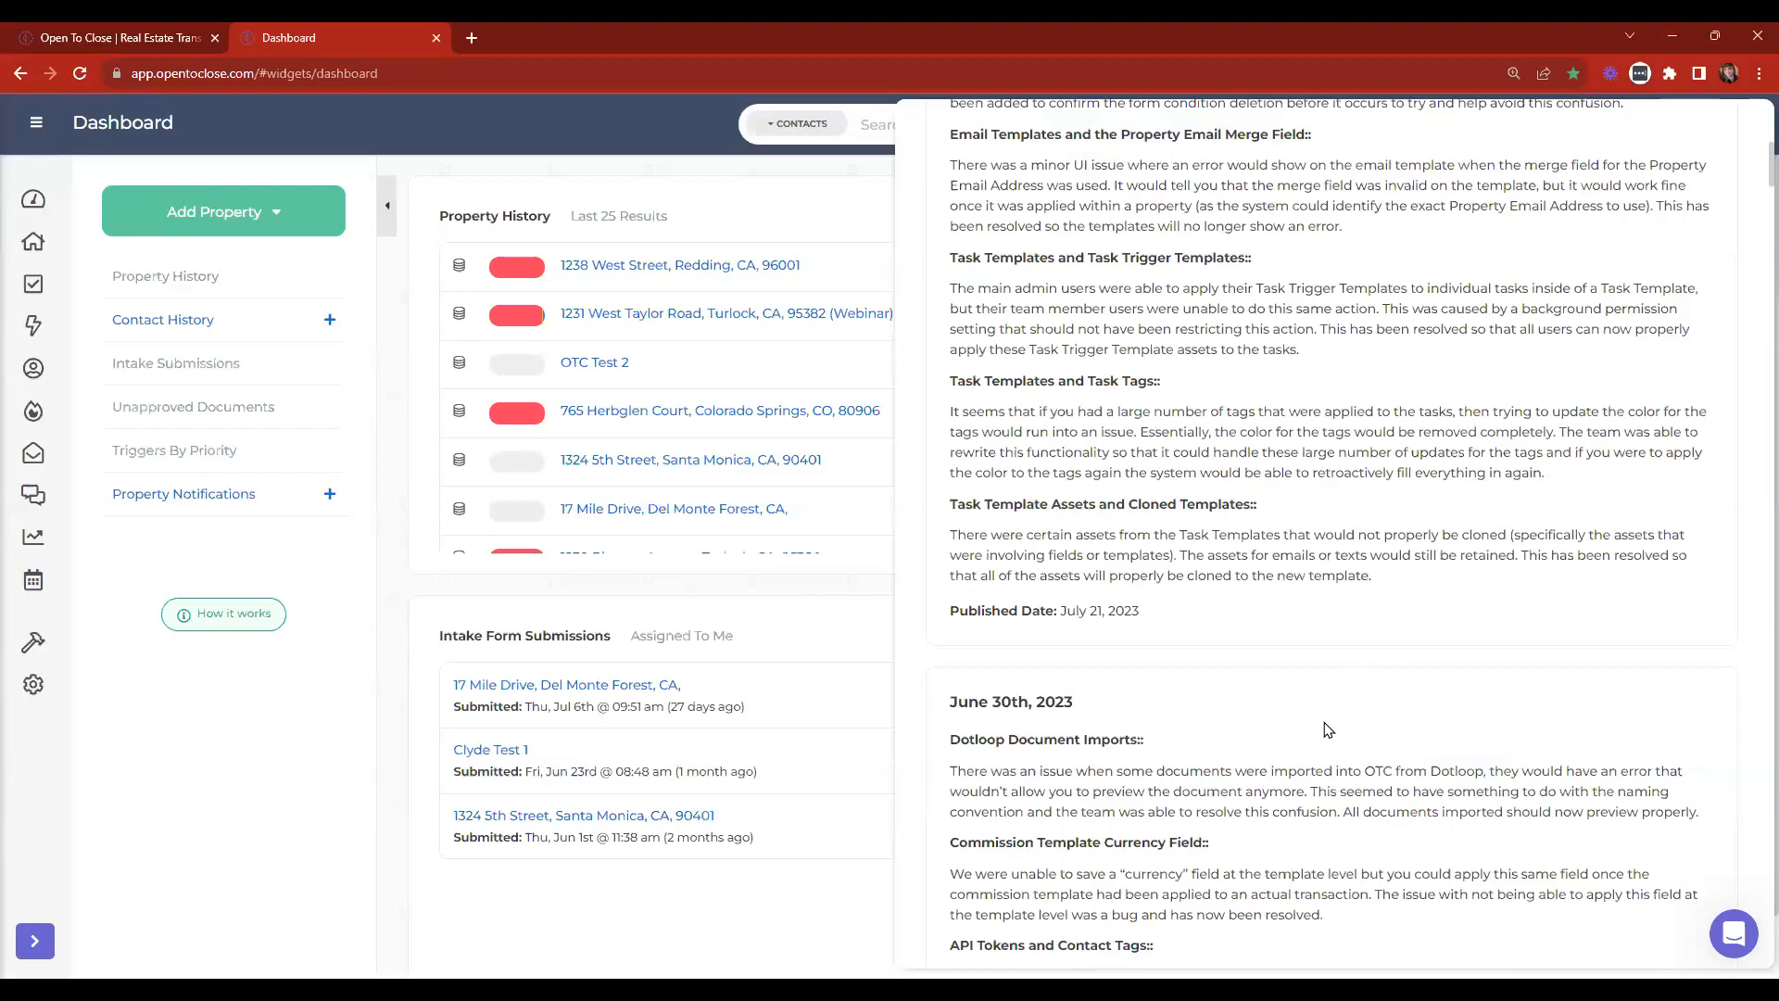
pyautogui.scroll(-3, 1332, 394)
pyautogui.scroll(-15, 1334, 463)
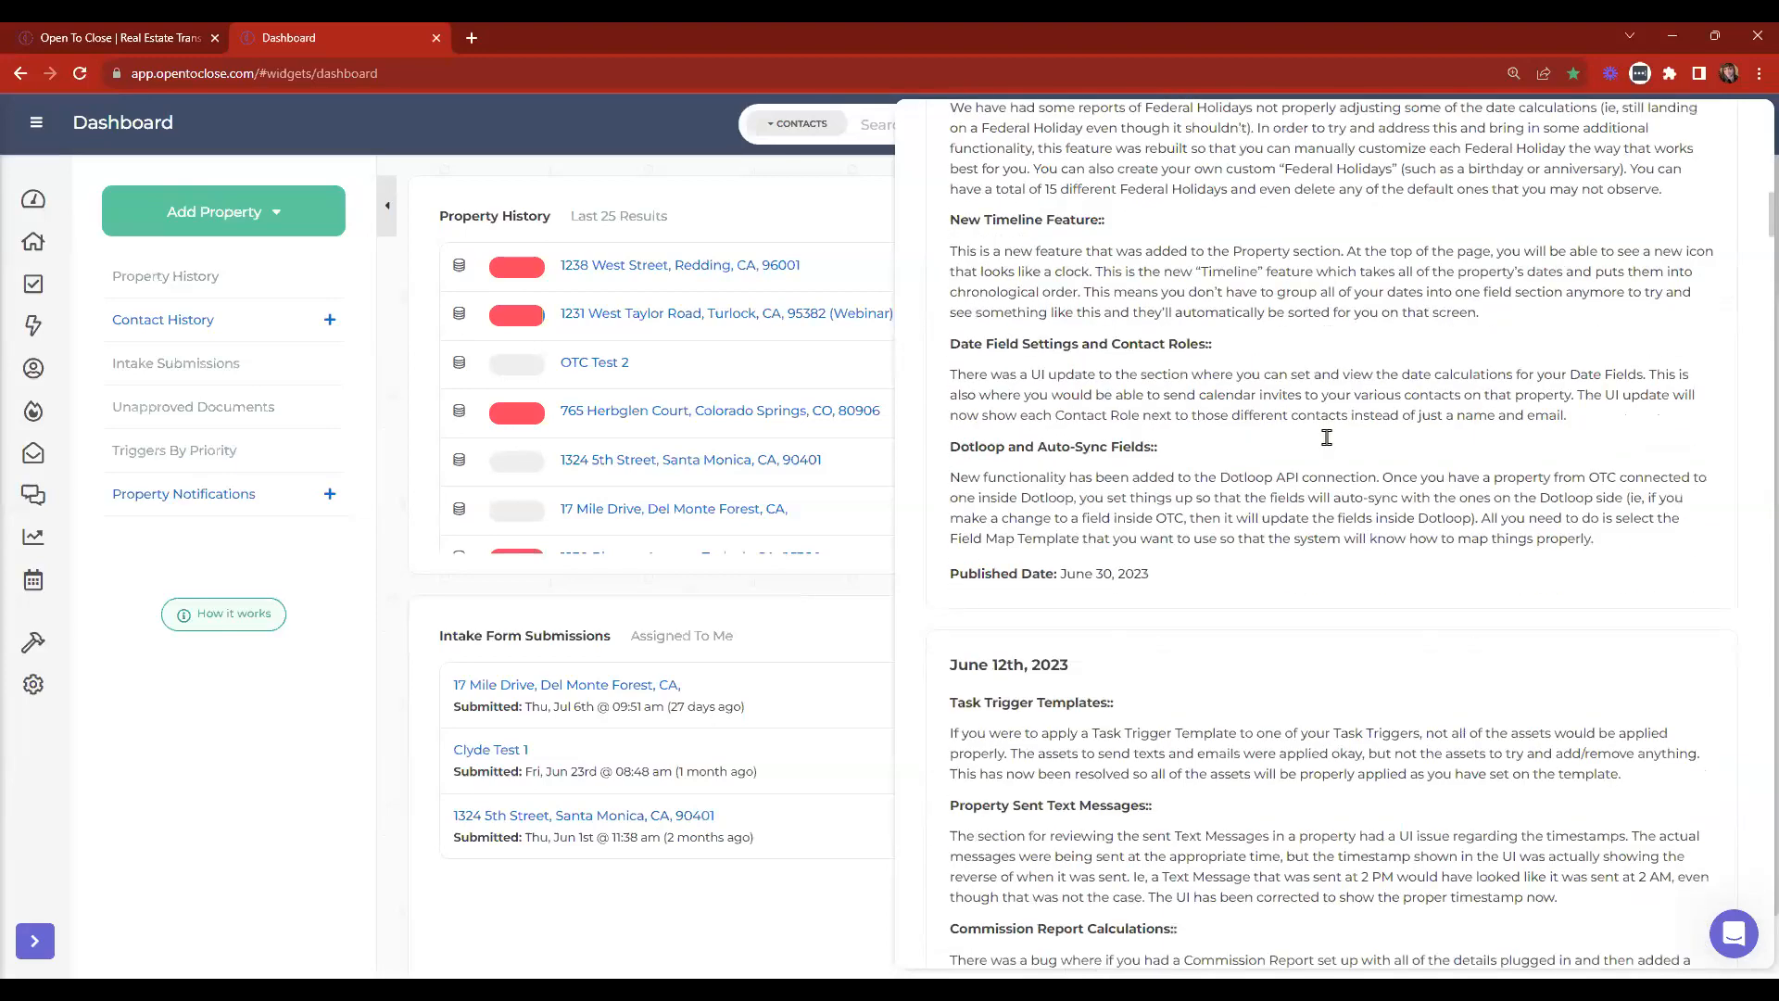
pyautogui.scroll(18, 1343, 575)
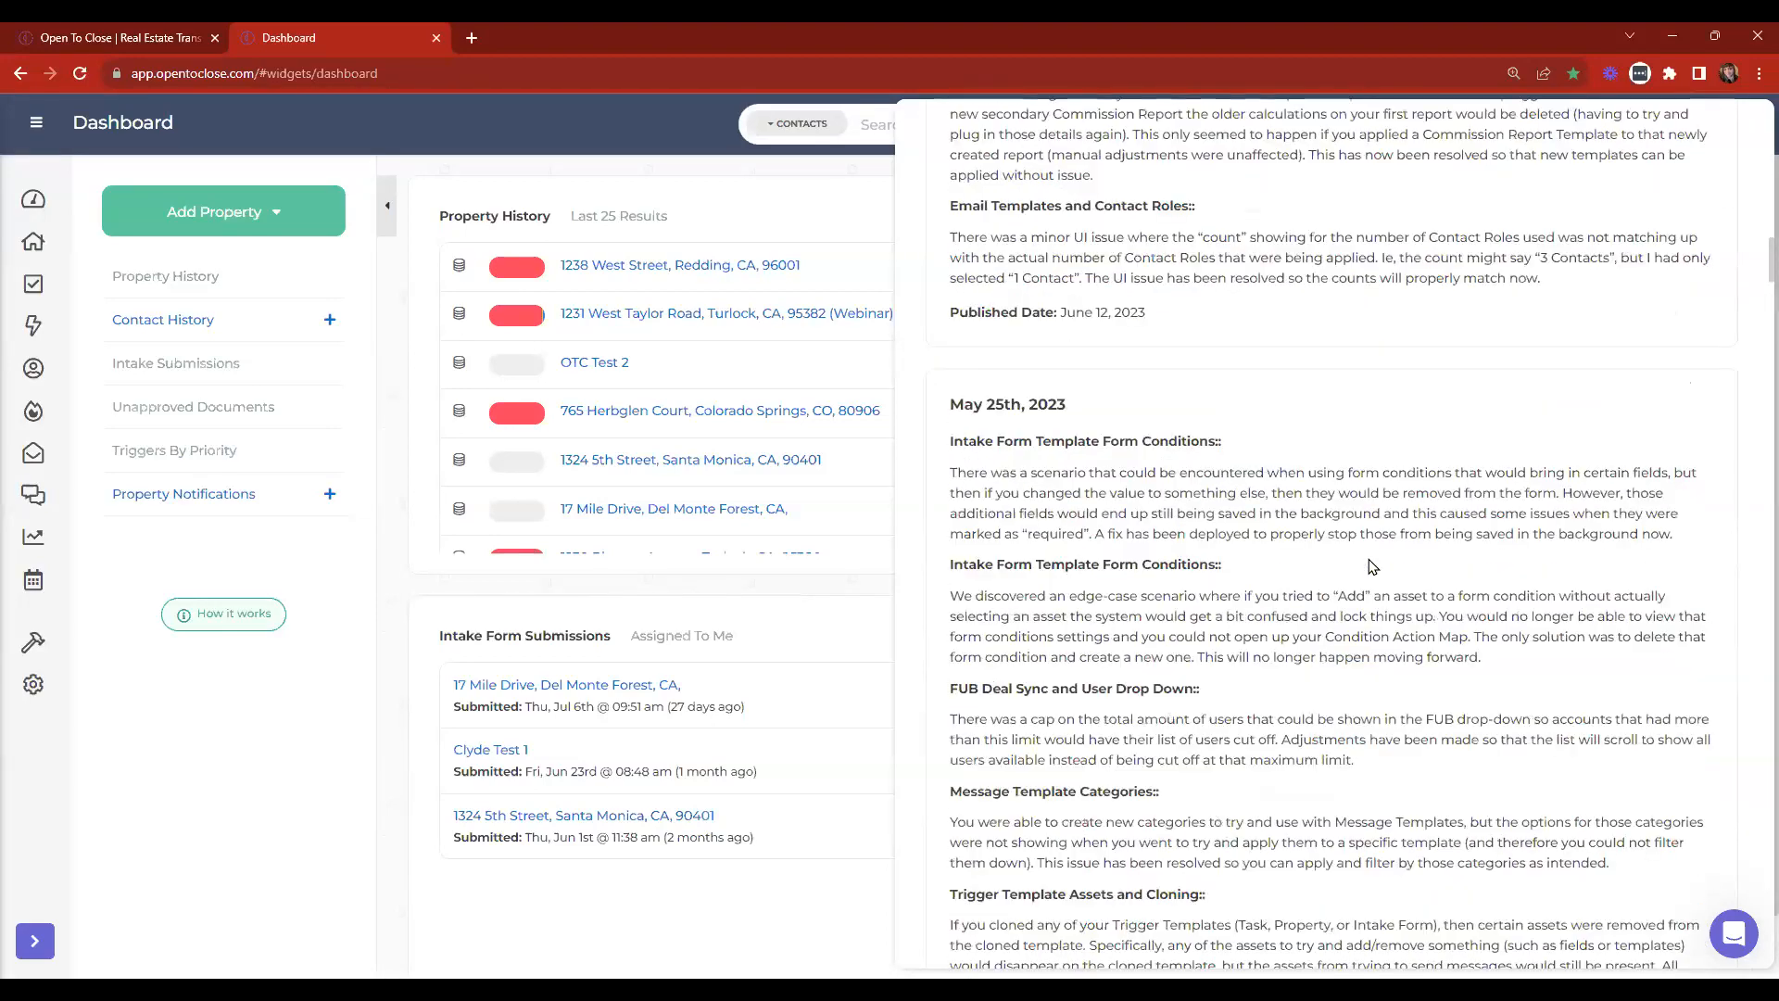
pyautogui.scroll(2, 1351, 550)
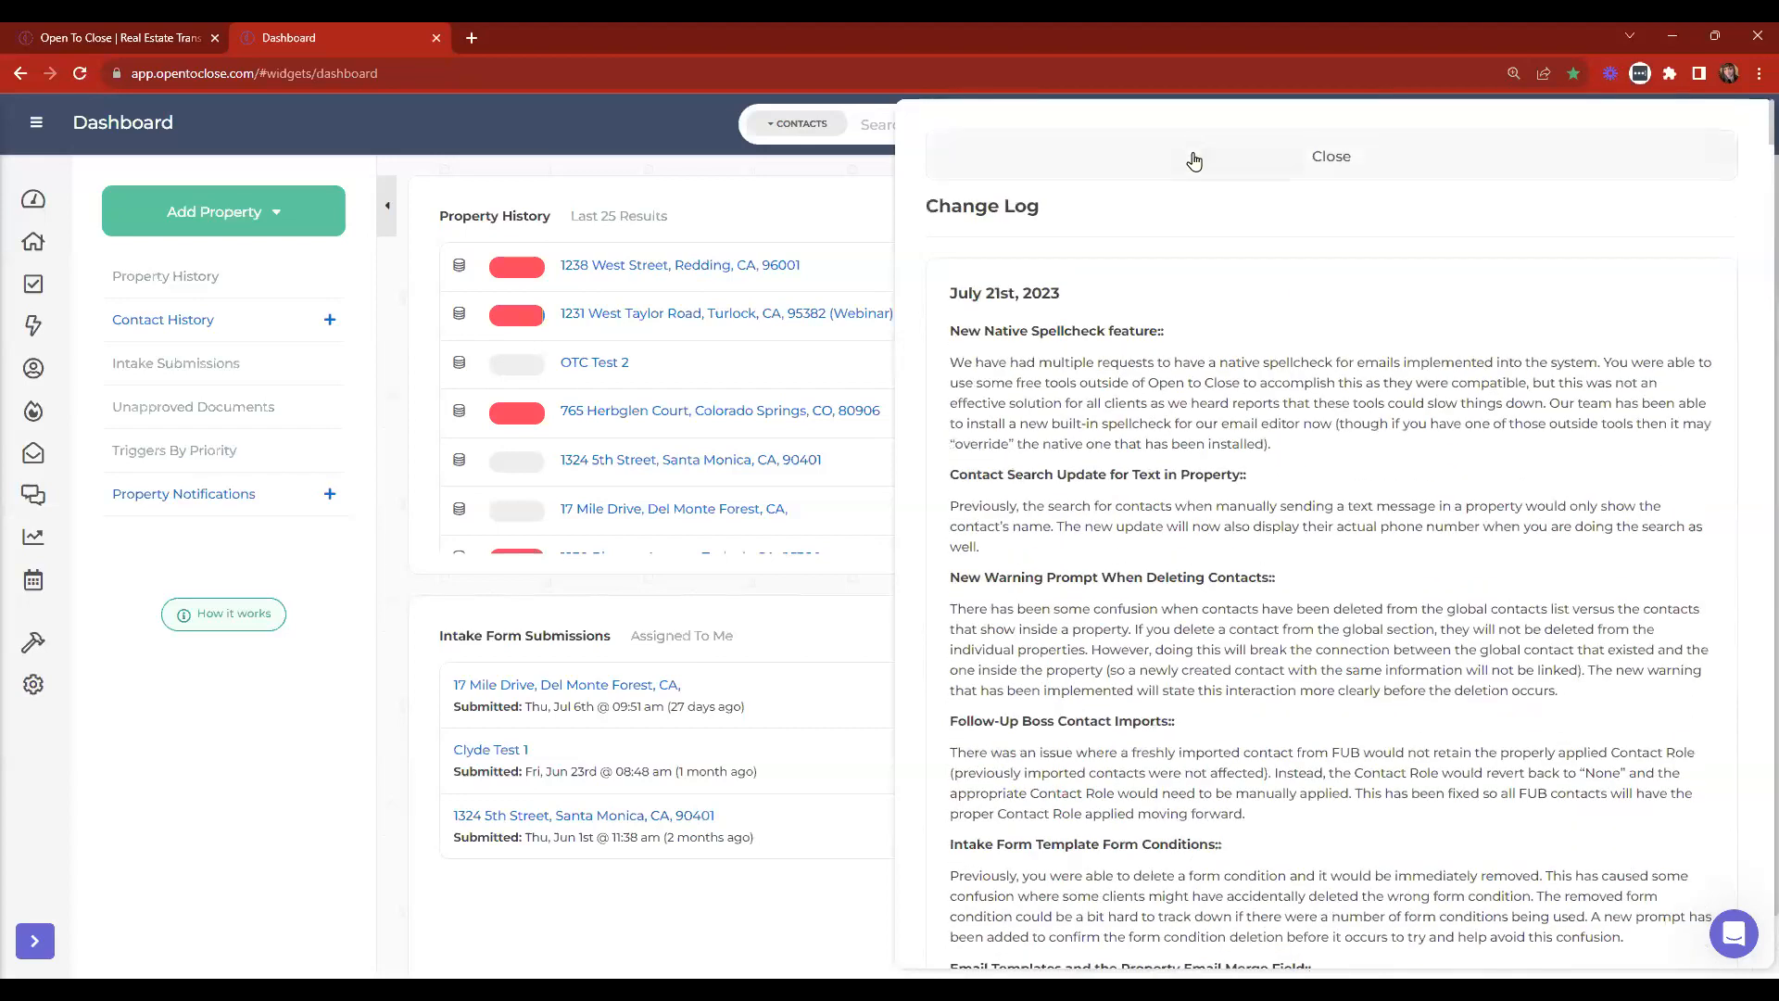
pyautogui.click(1193, 159)
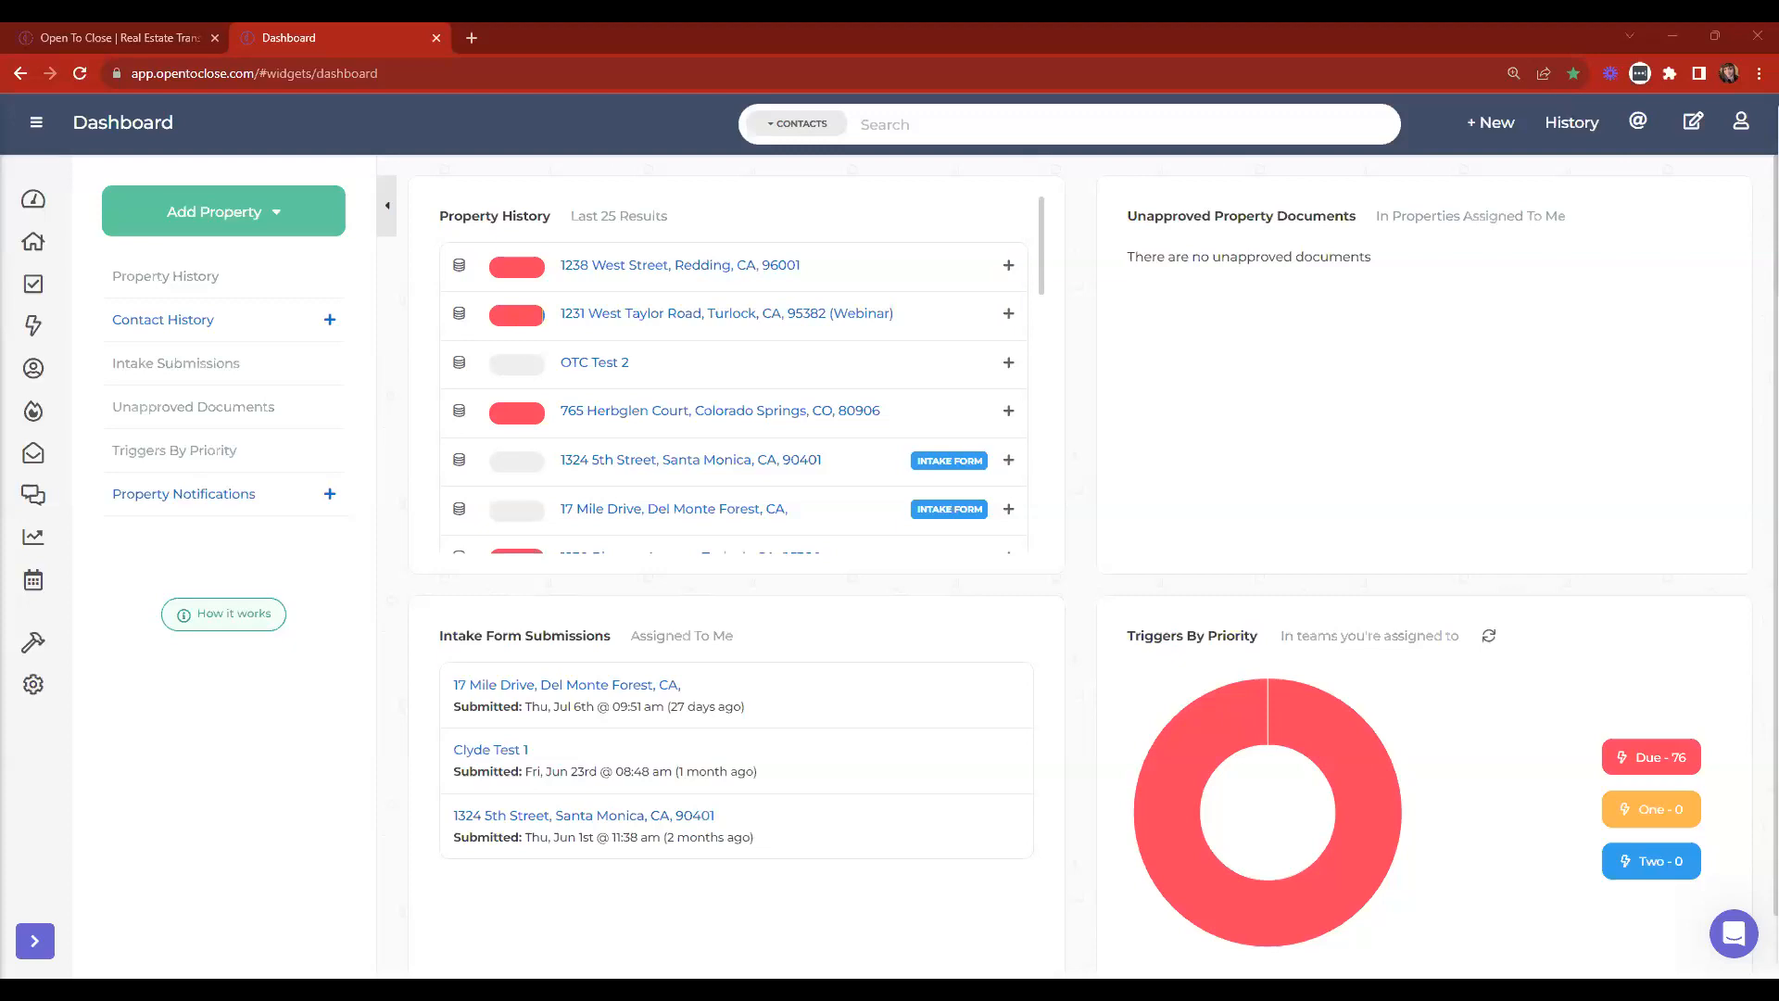
# Open the Webinar property from the Property History, view its details pane expanded, restore the pane, and close the property.
pyautogui.click(689, 315)
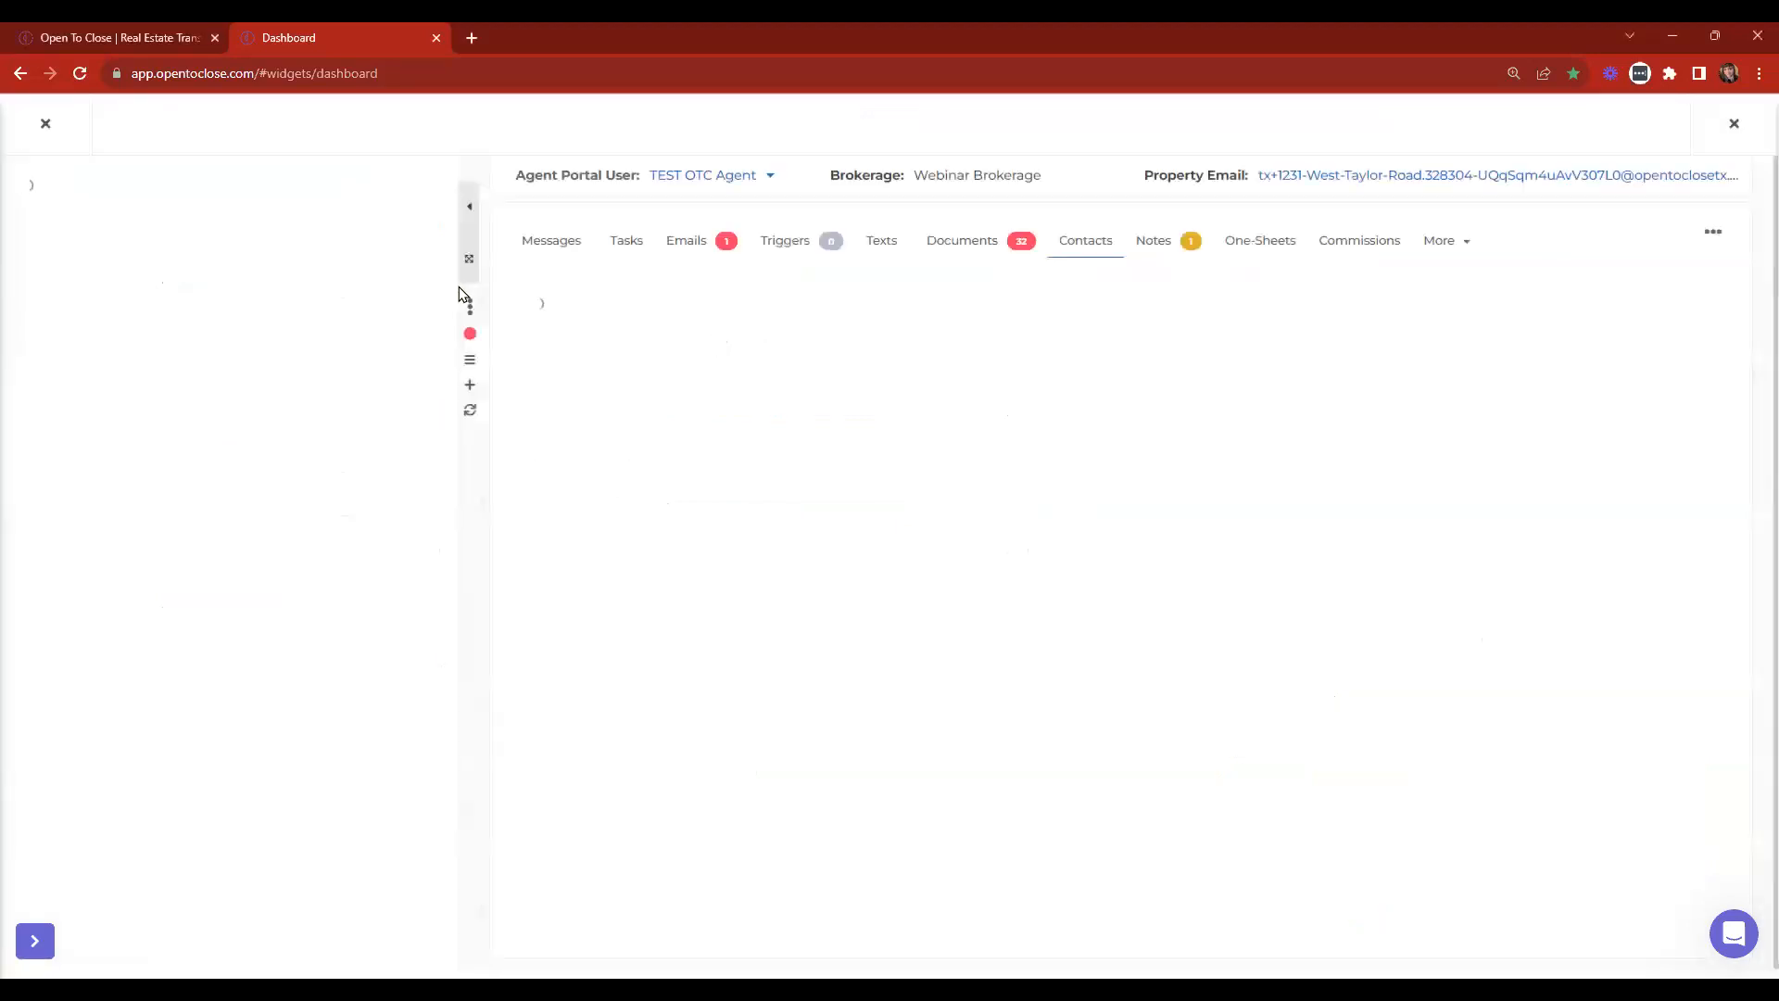
pyautogui.click(471, 269)
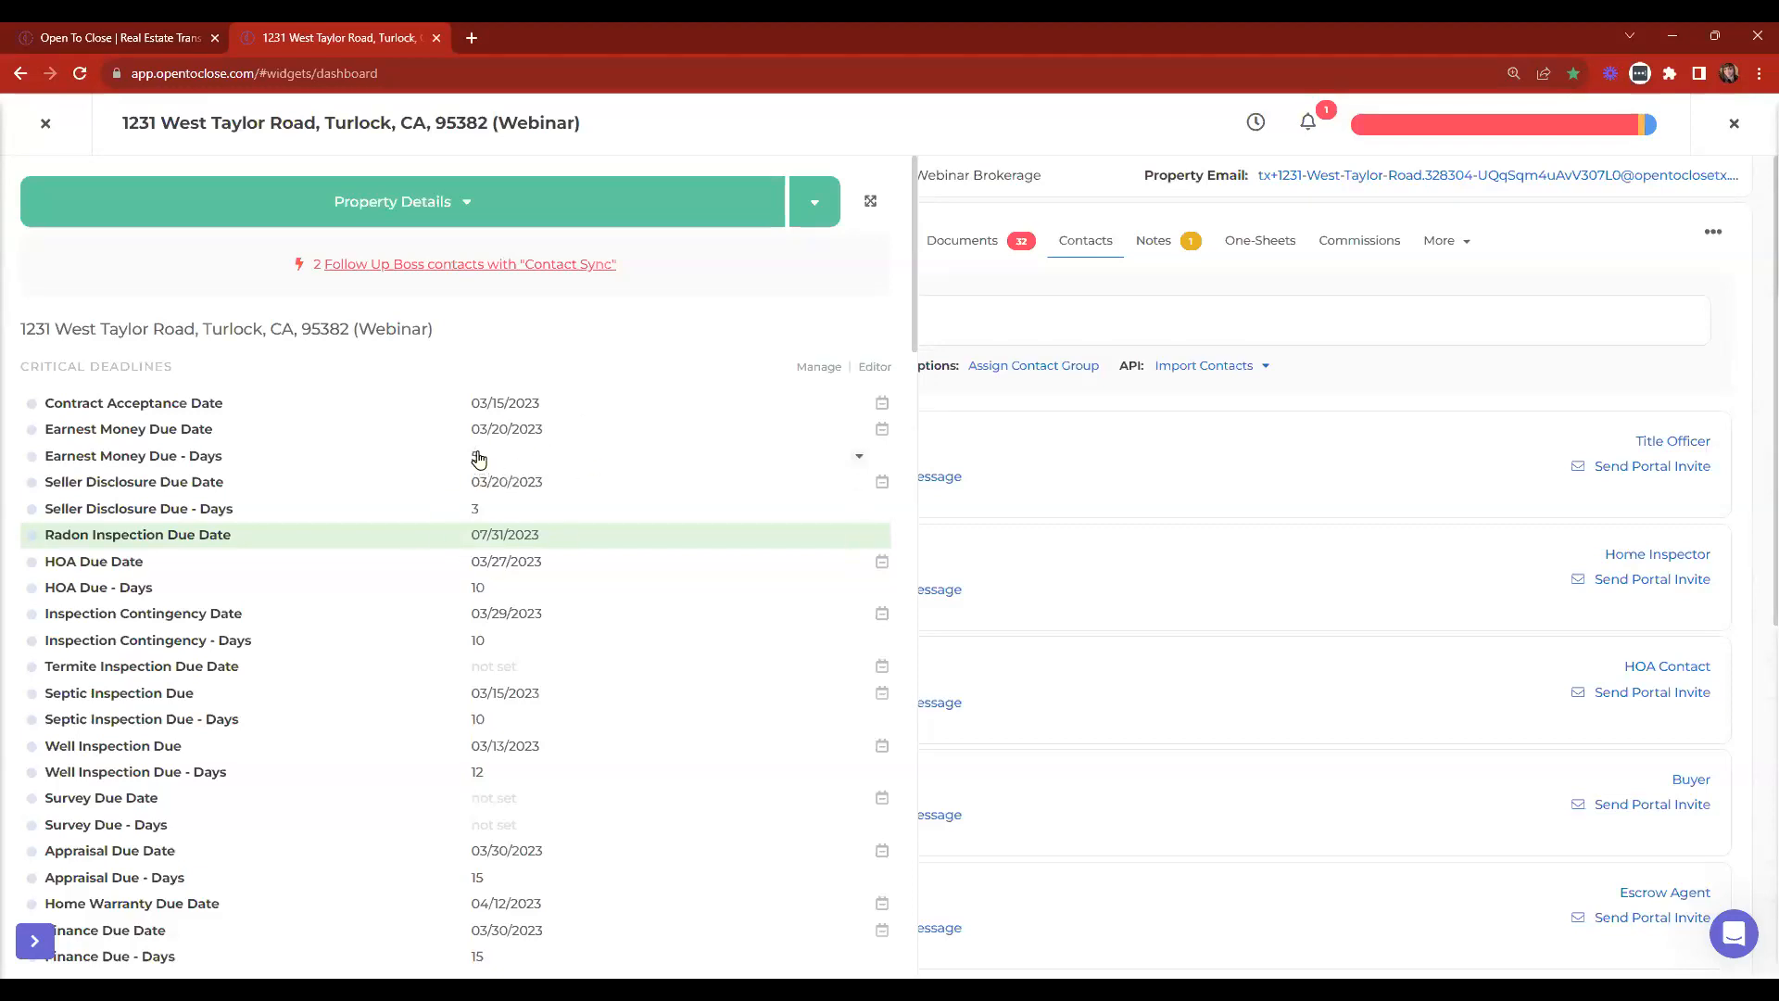
pyautogui.click(870, 201)
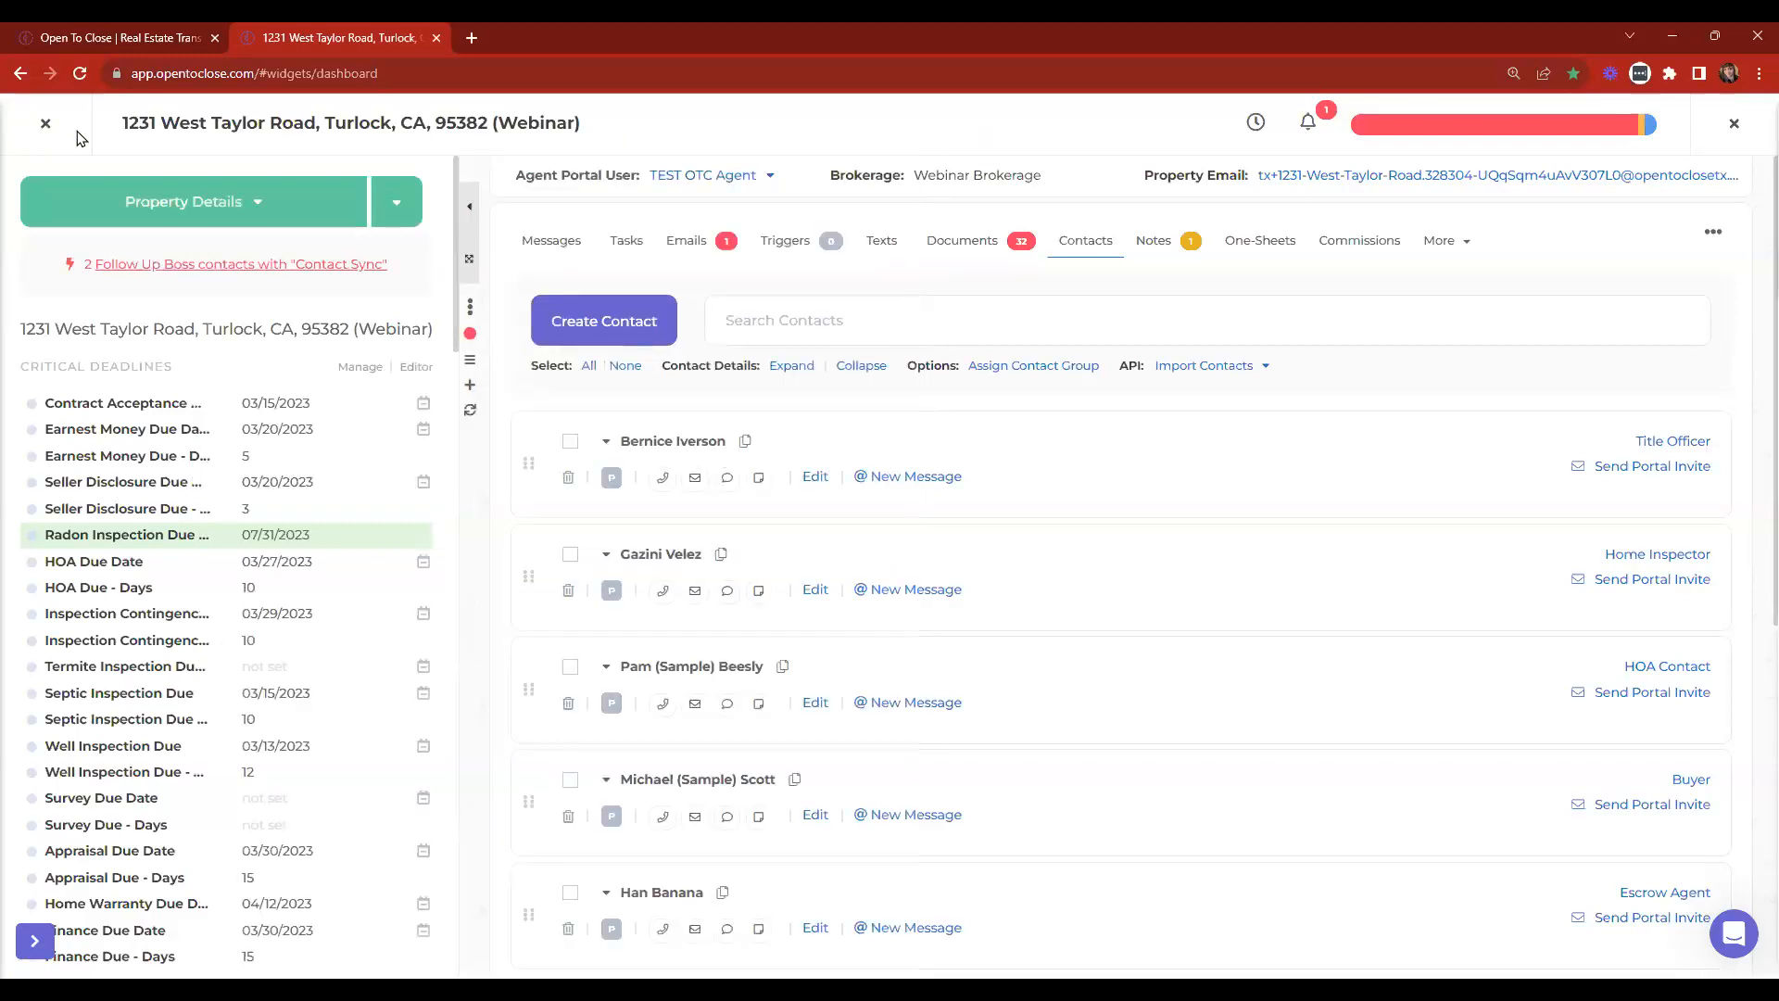
pyautogui.click(48, 128)
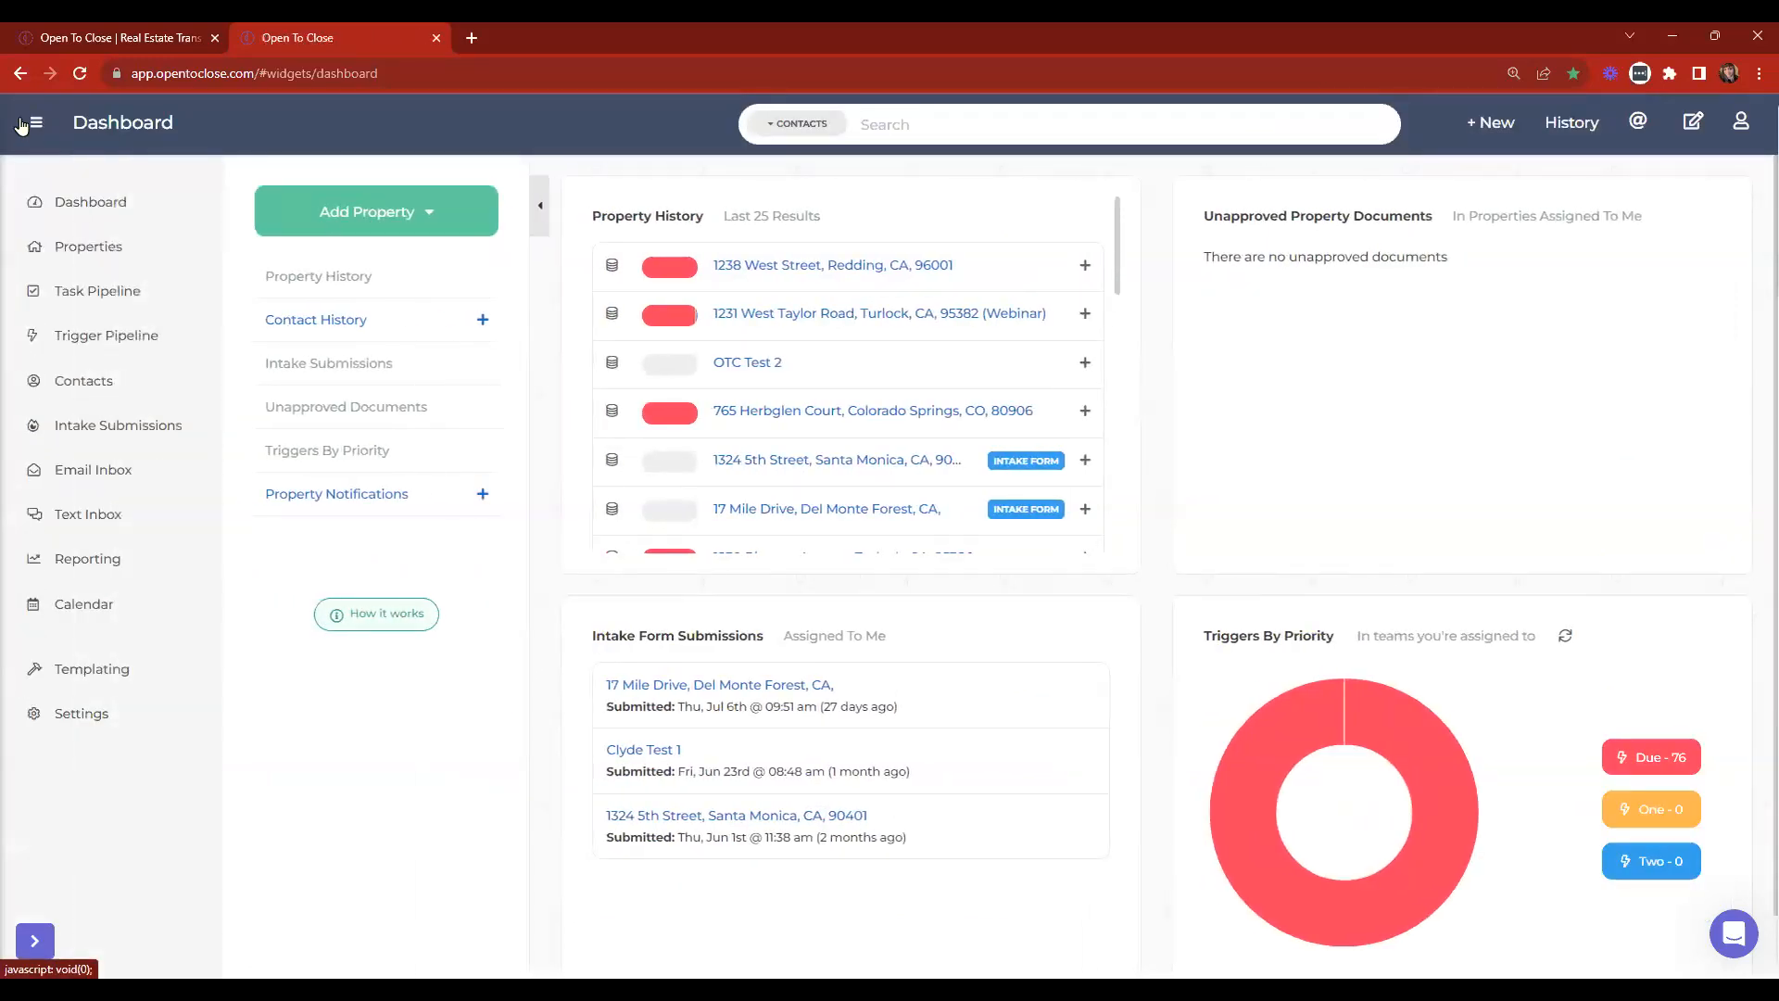
# Open the date templates in the Template Editor, bring up the prompt for a new date template, and cancel it.
pyautogui.click(99, 681)
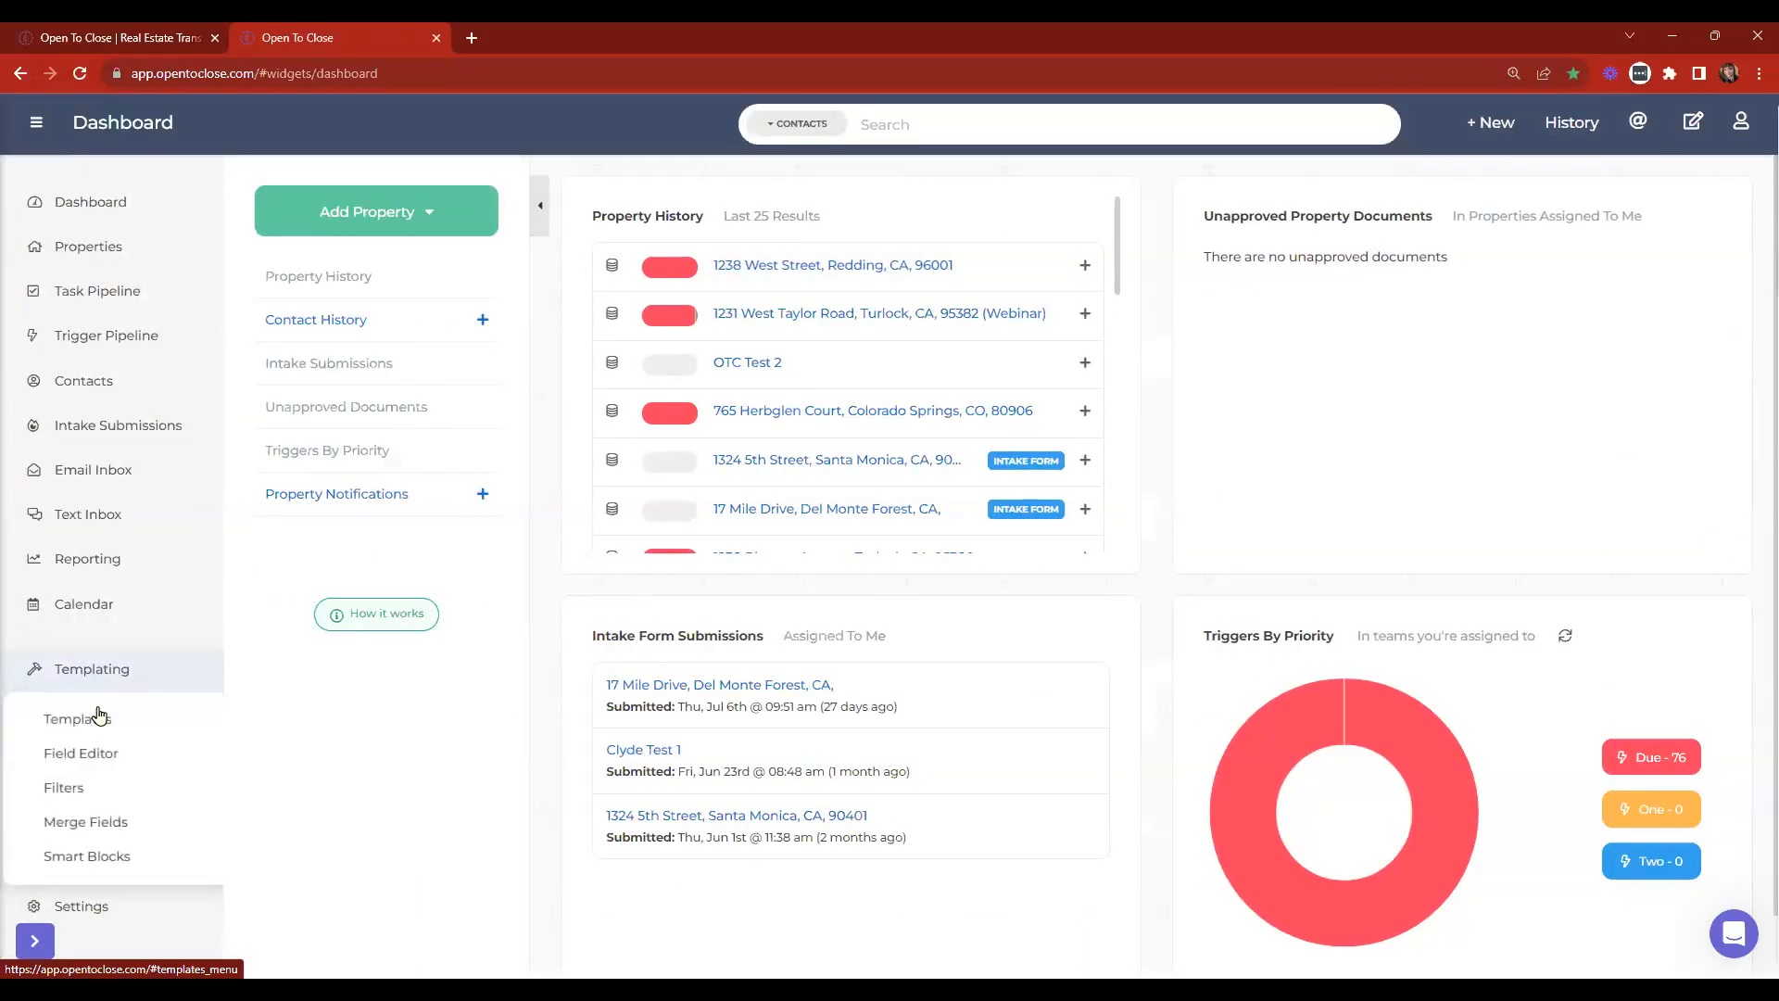
pyautogui.click(79, 720)
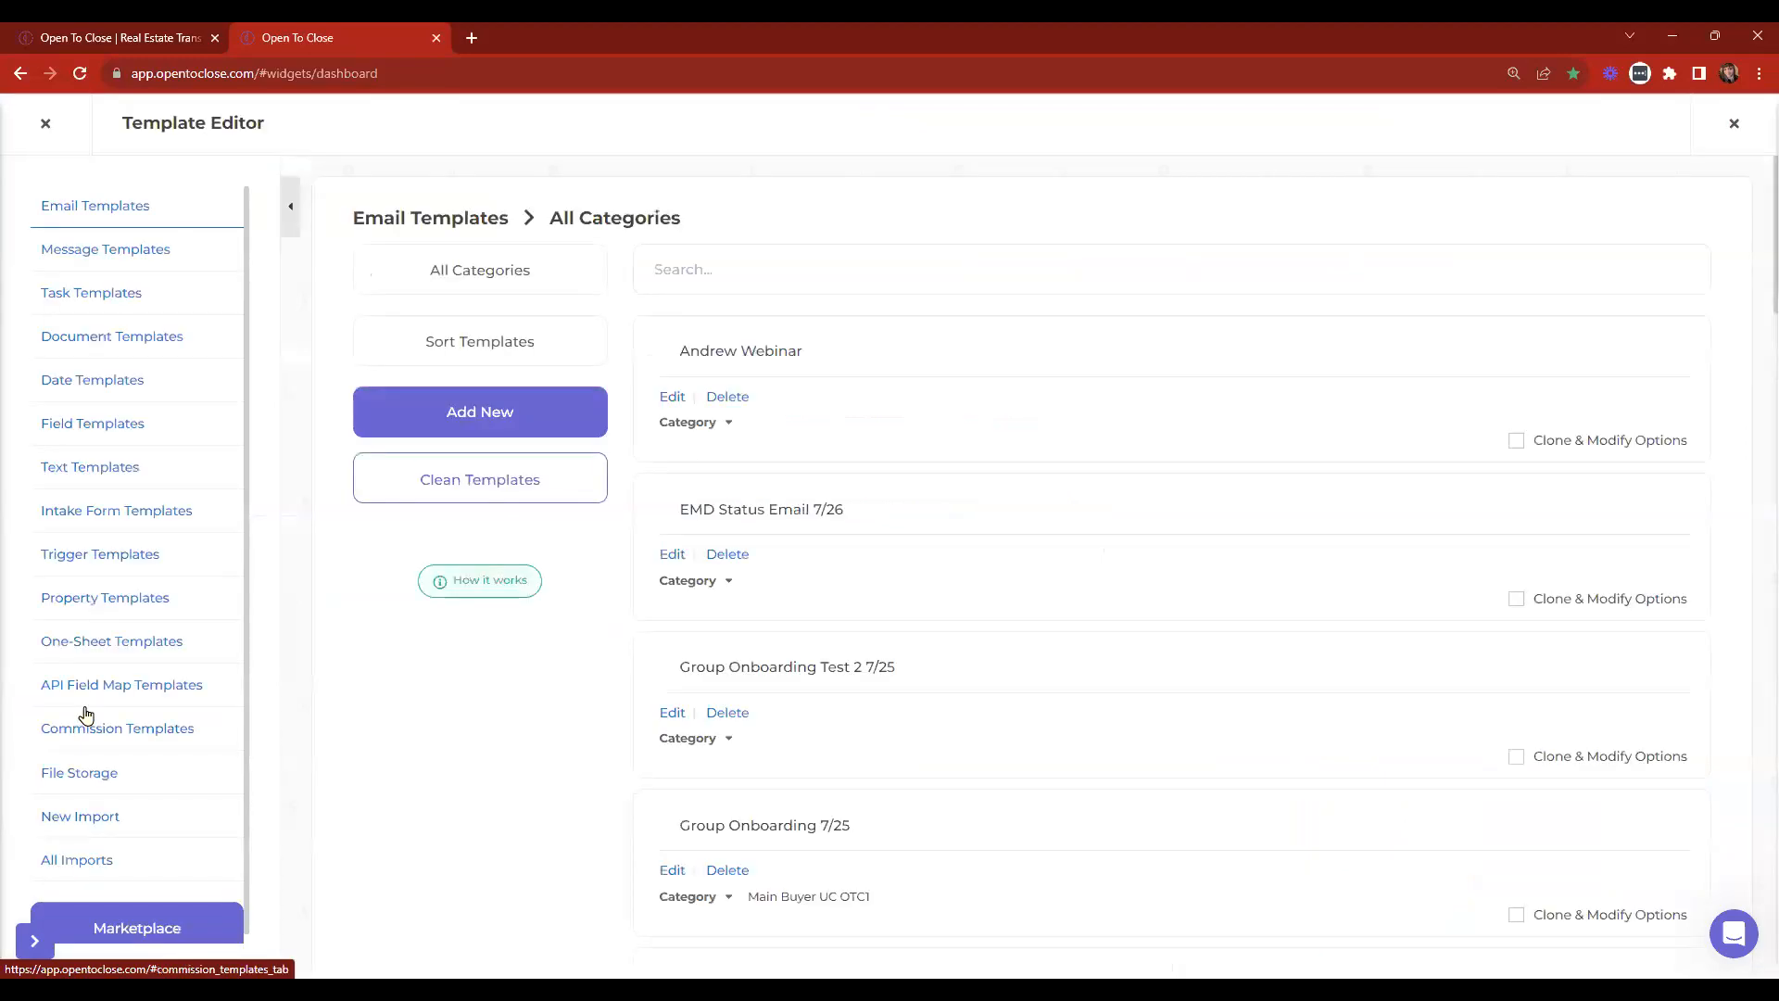
pyautogui.click(88, 382)
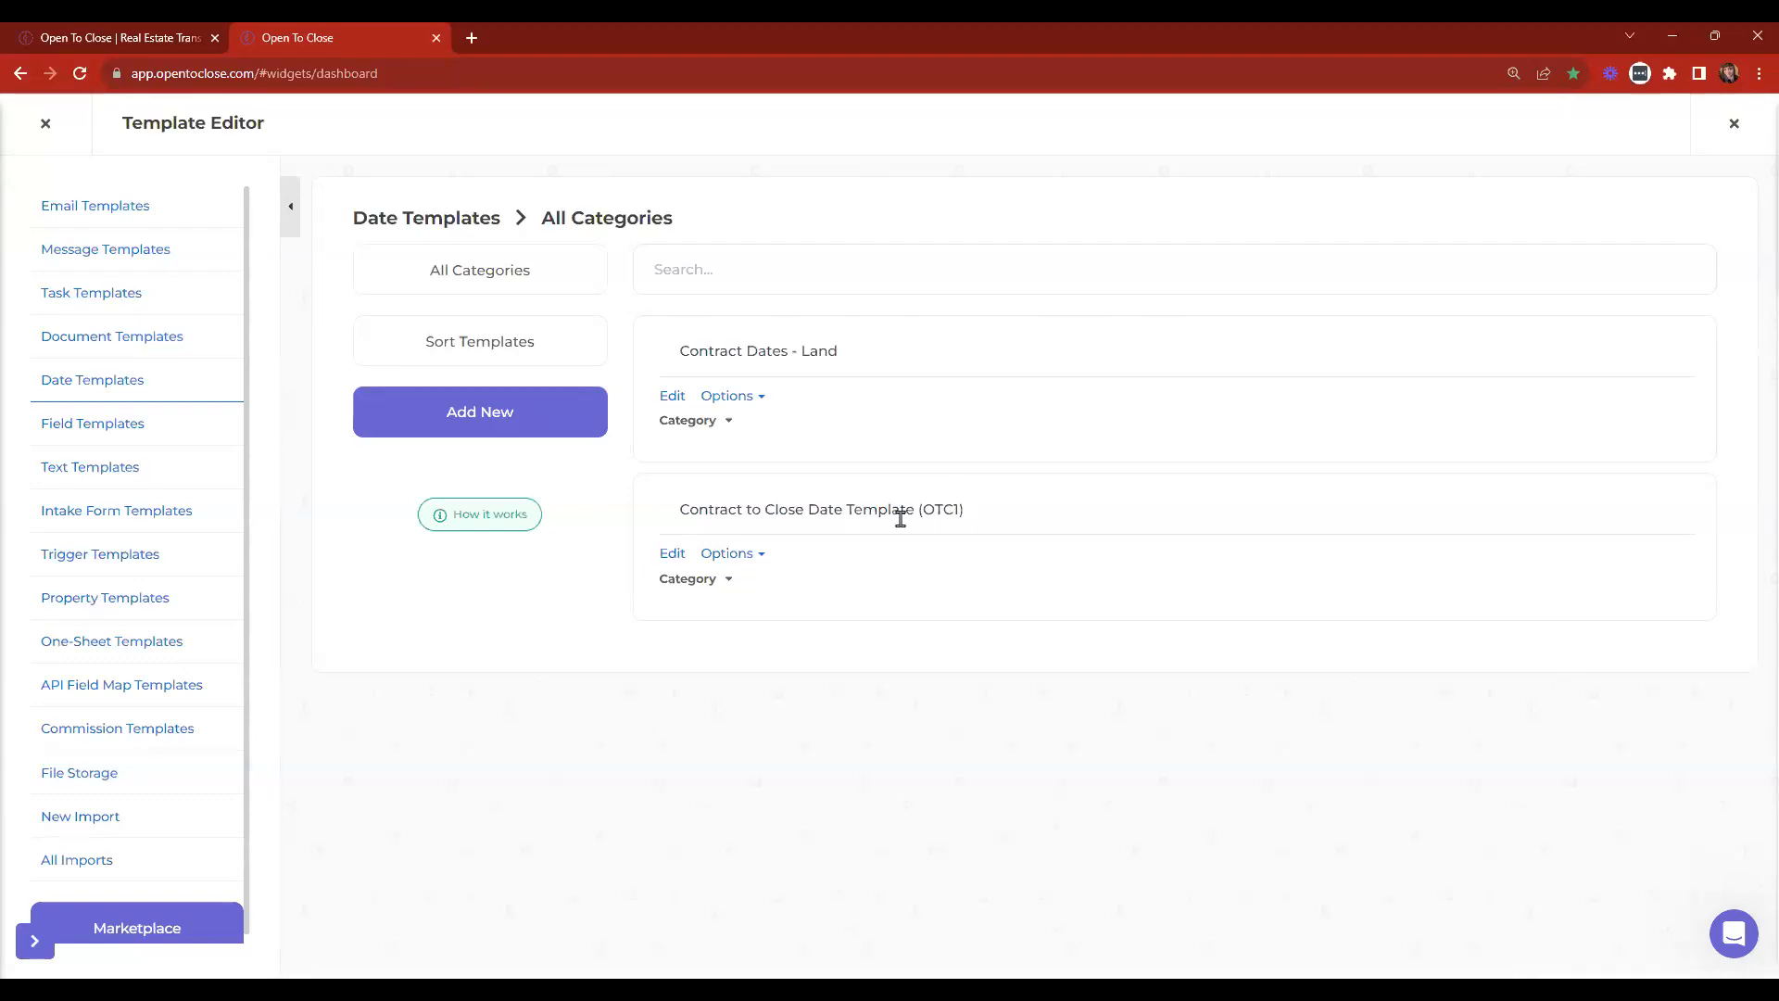
pyautogui.click(483, 415)
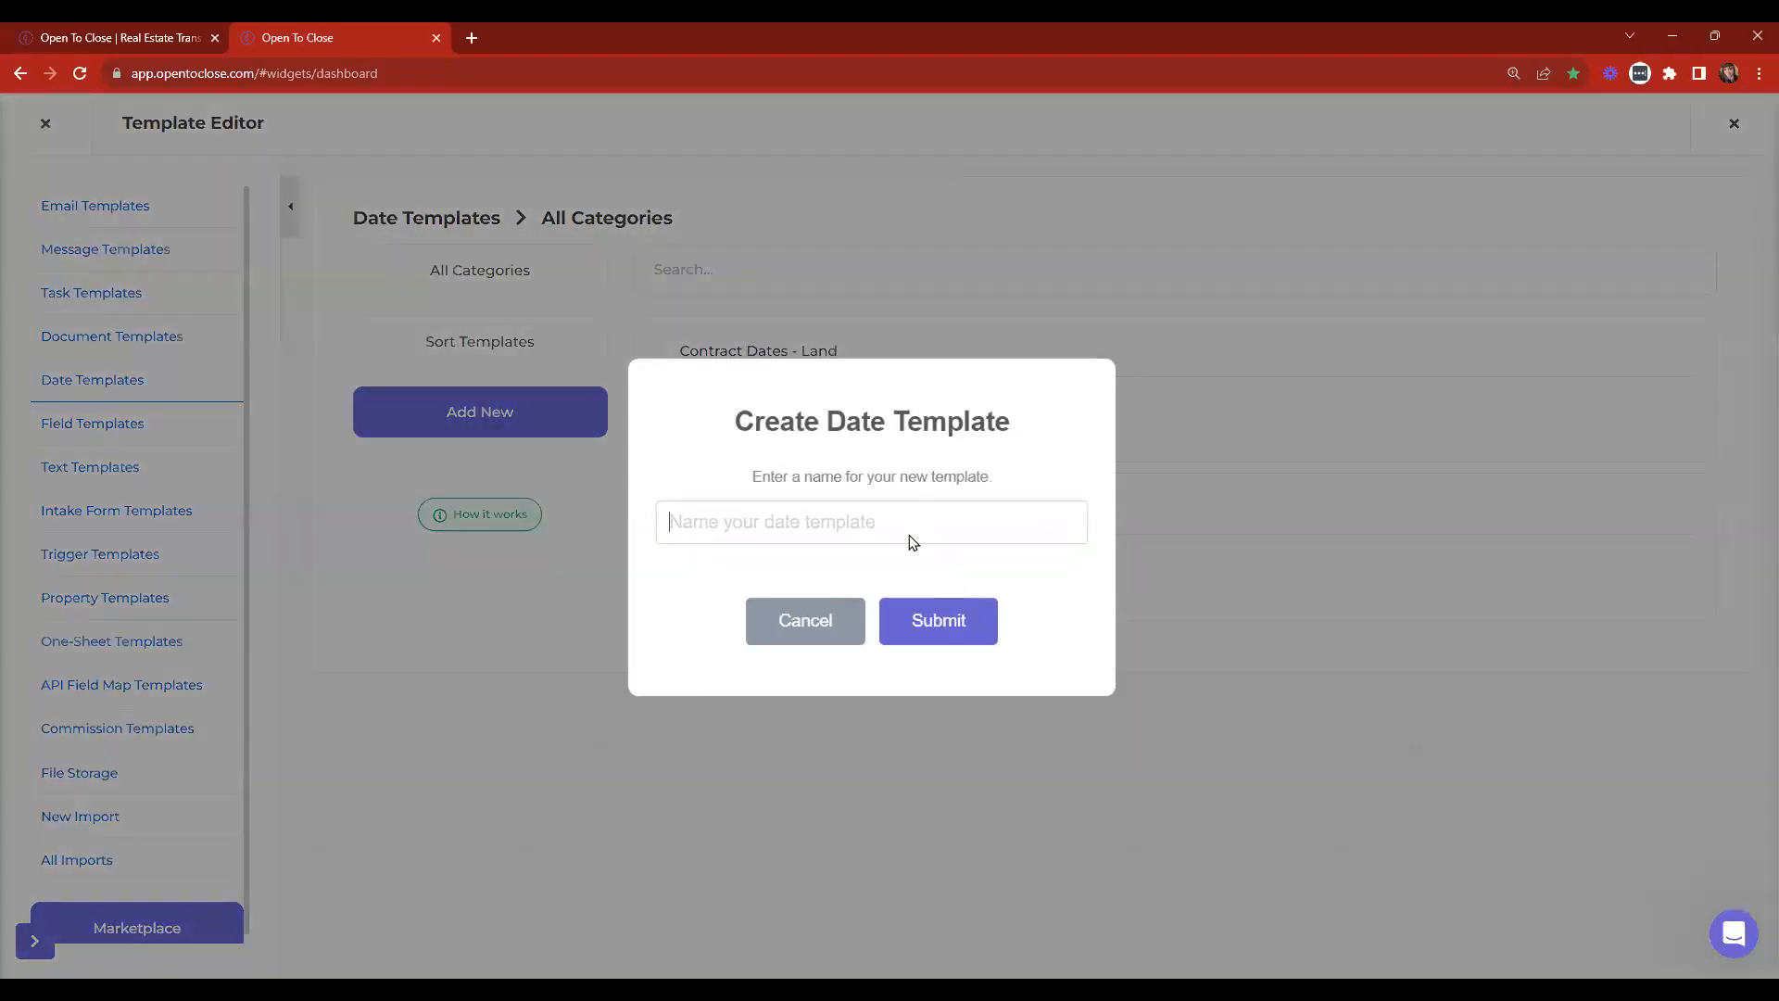
pyautogui.click(799, 623)
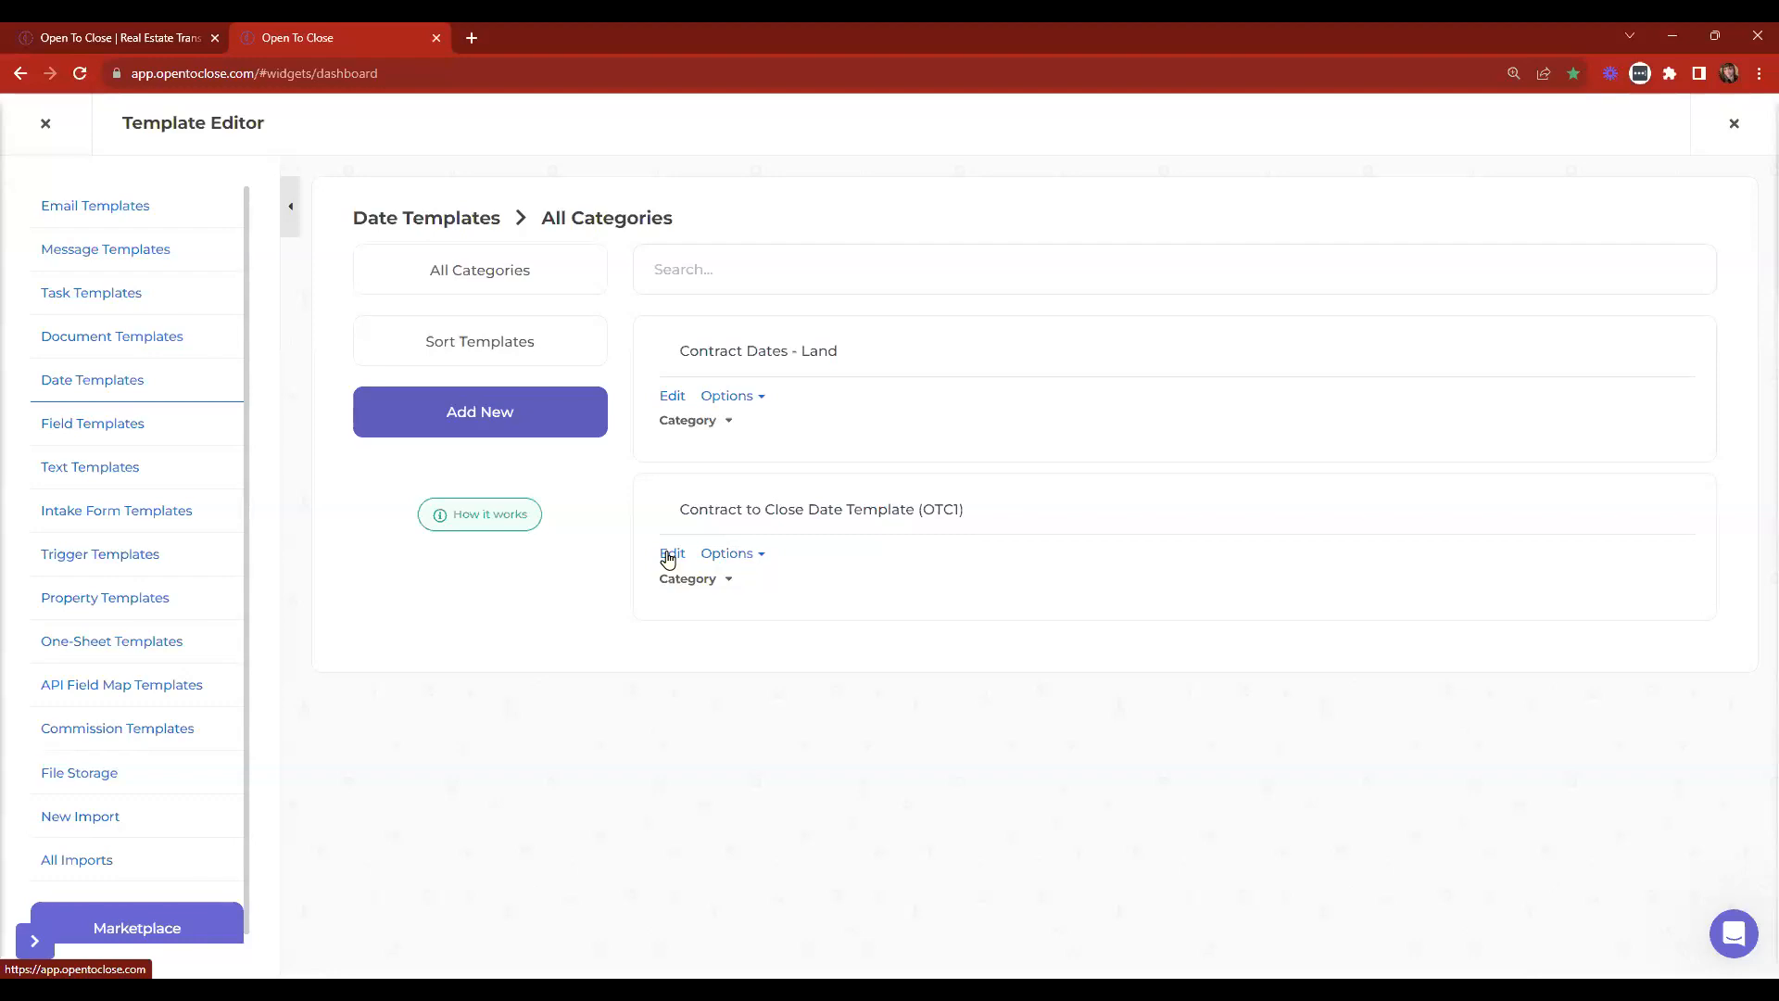
# Open Contract to Close Date Template (OTC1), examine the Earnest Money Due Date rule's days, fallback number field, and date field, and close the rule.
pyautogui.click(669, 555)
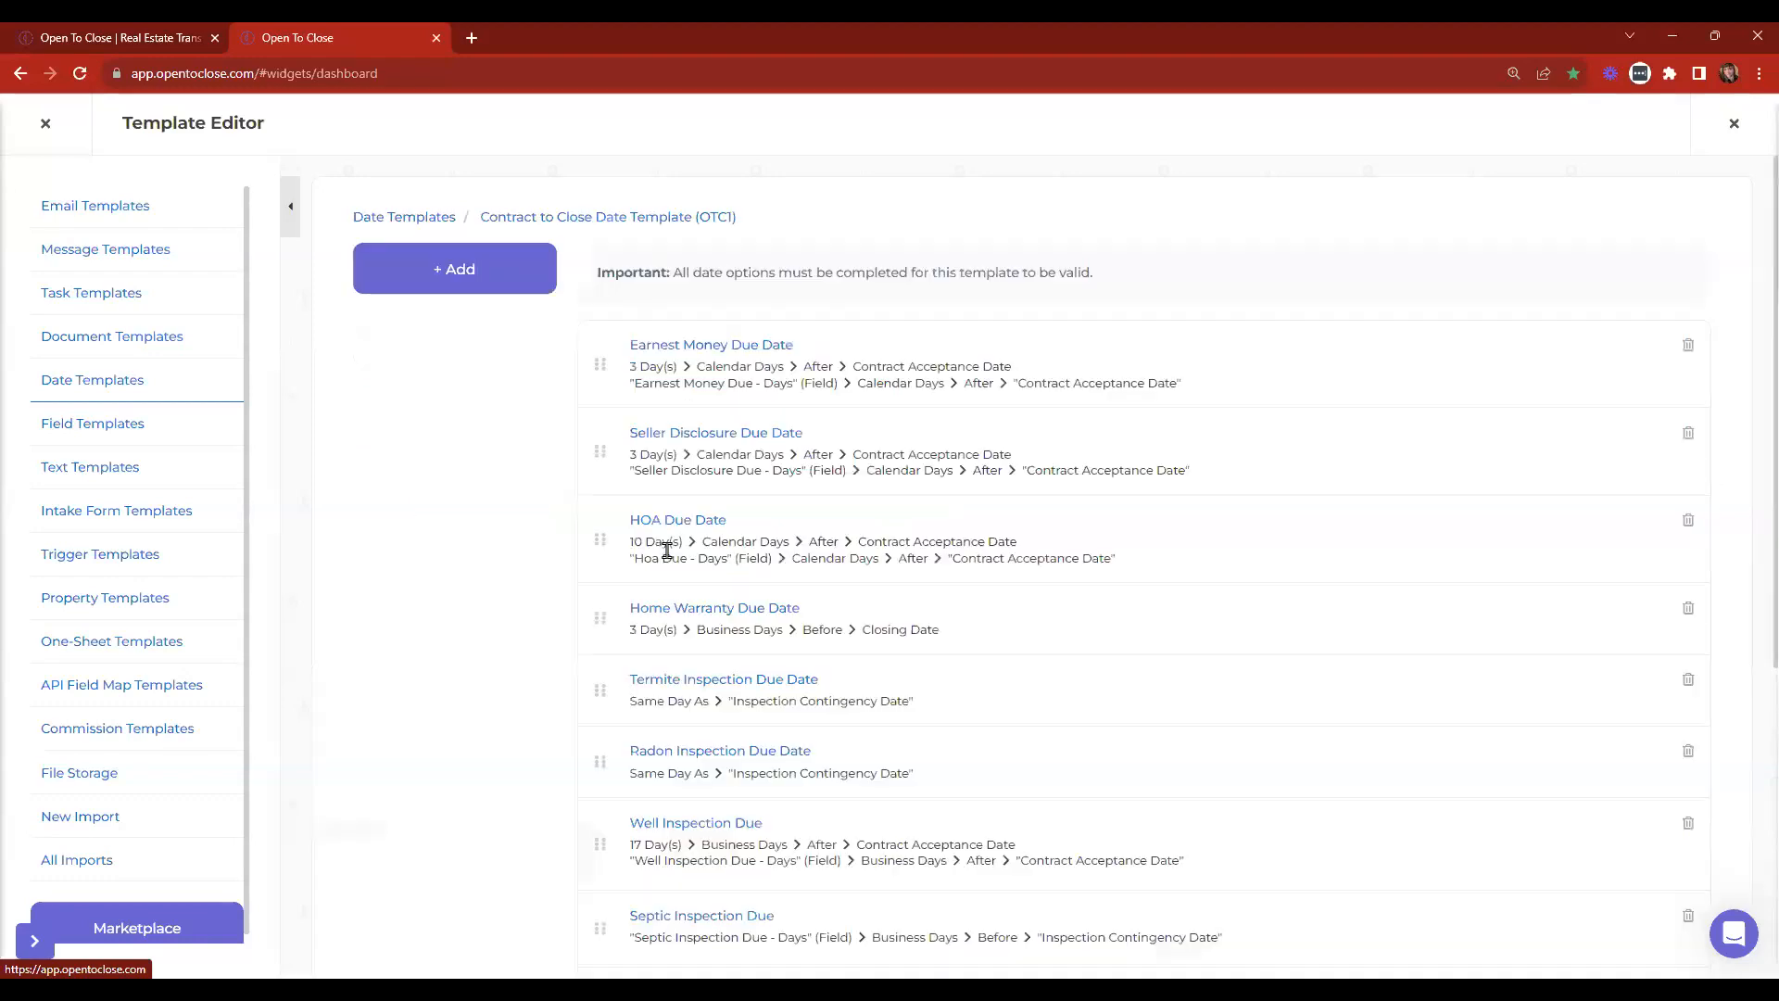
pyautogui.click(669, 352)
pyautogui.click(979, 306)
pyautogui.write('0')
pyautogui.press('BackSpace')
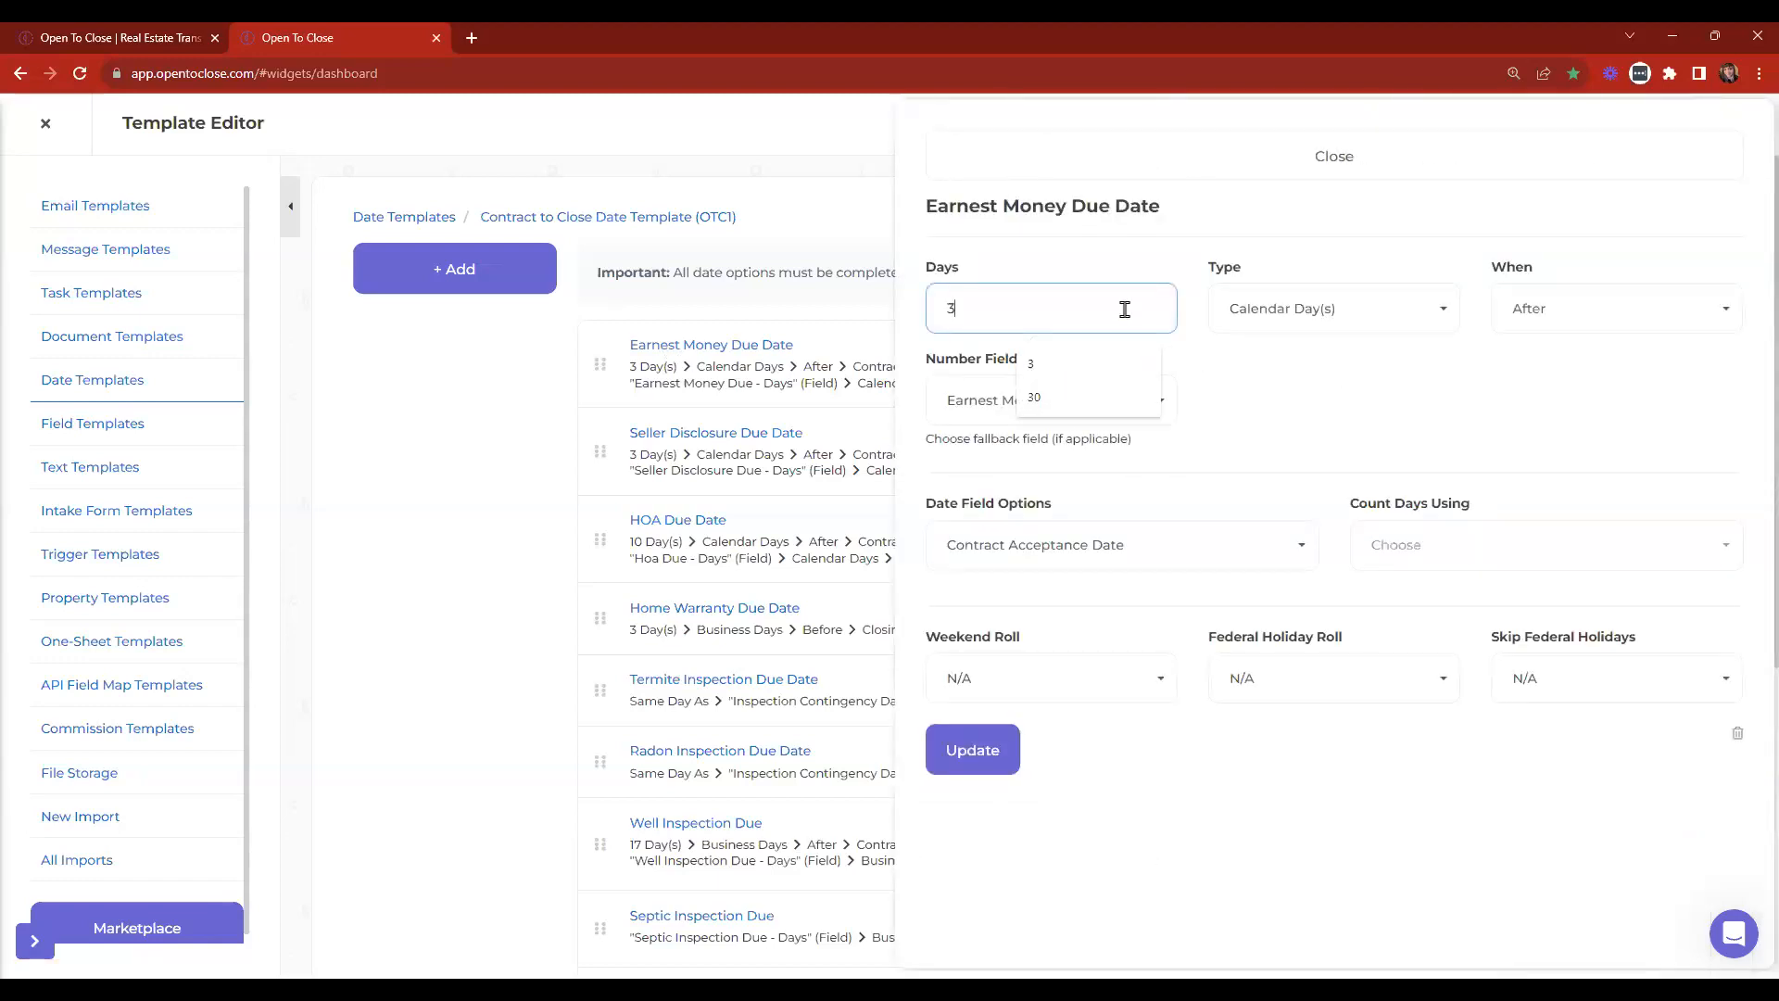
pyautogui.click(1336, 386)
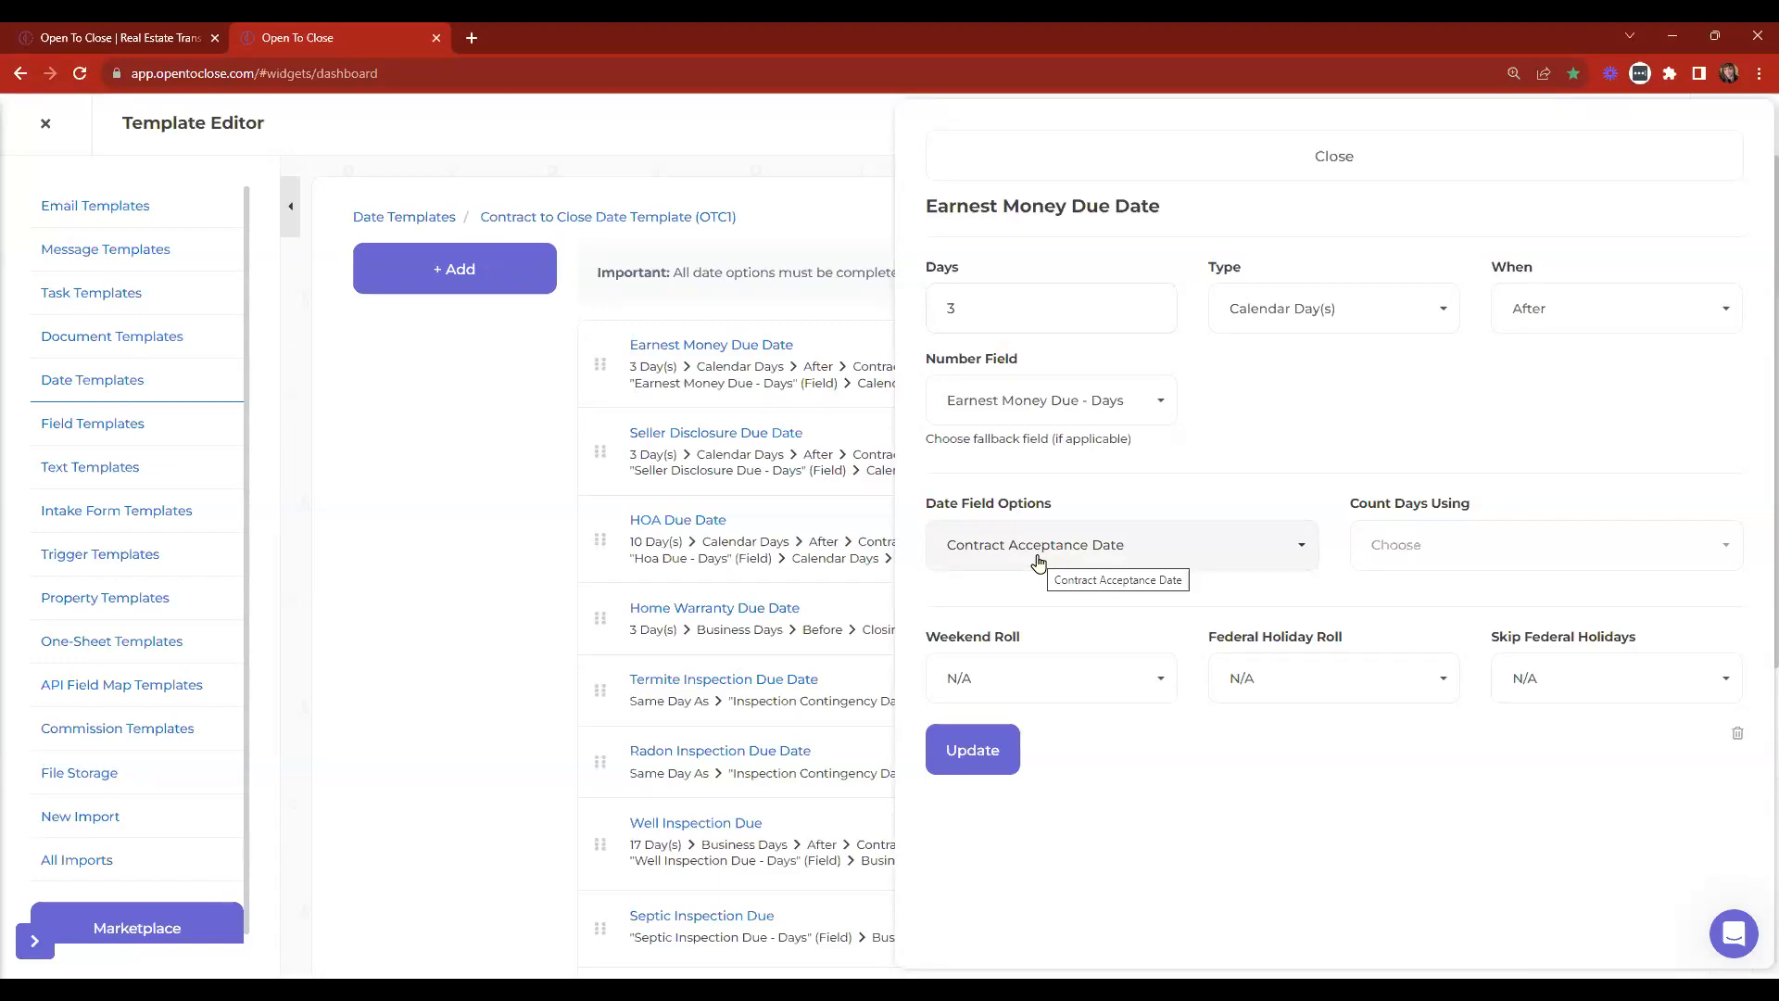
pyautogui.moveTo(921, 442); pyautogui.dragTo(1165, 442)
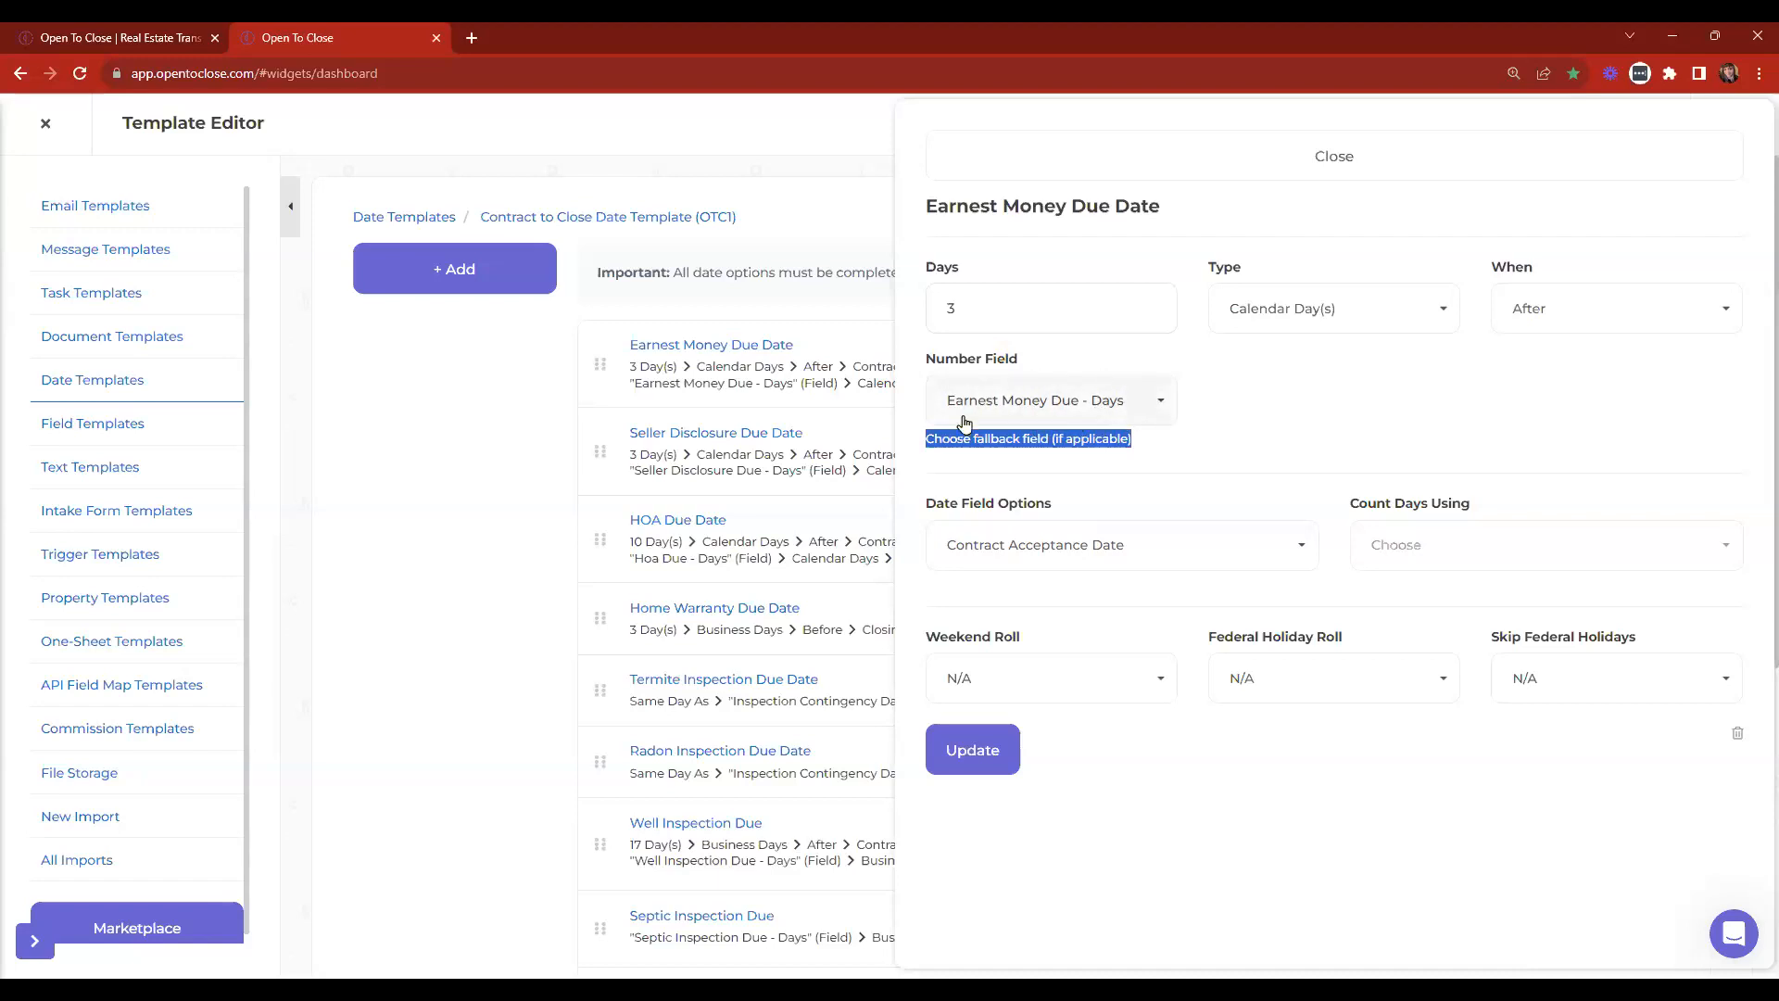
pyautogui.click(1026, 172)
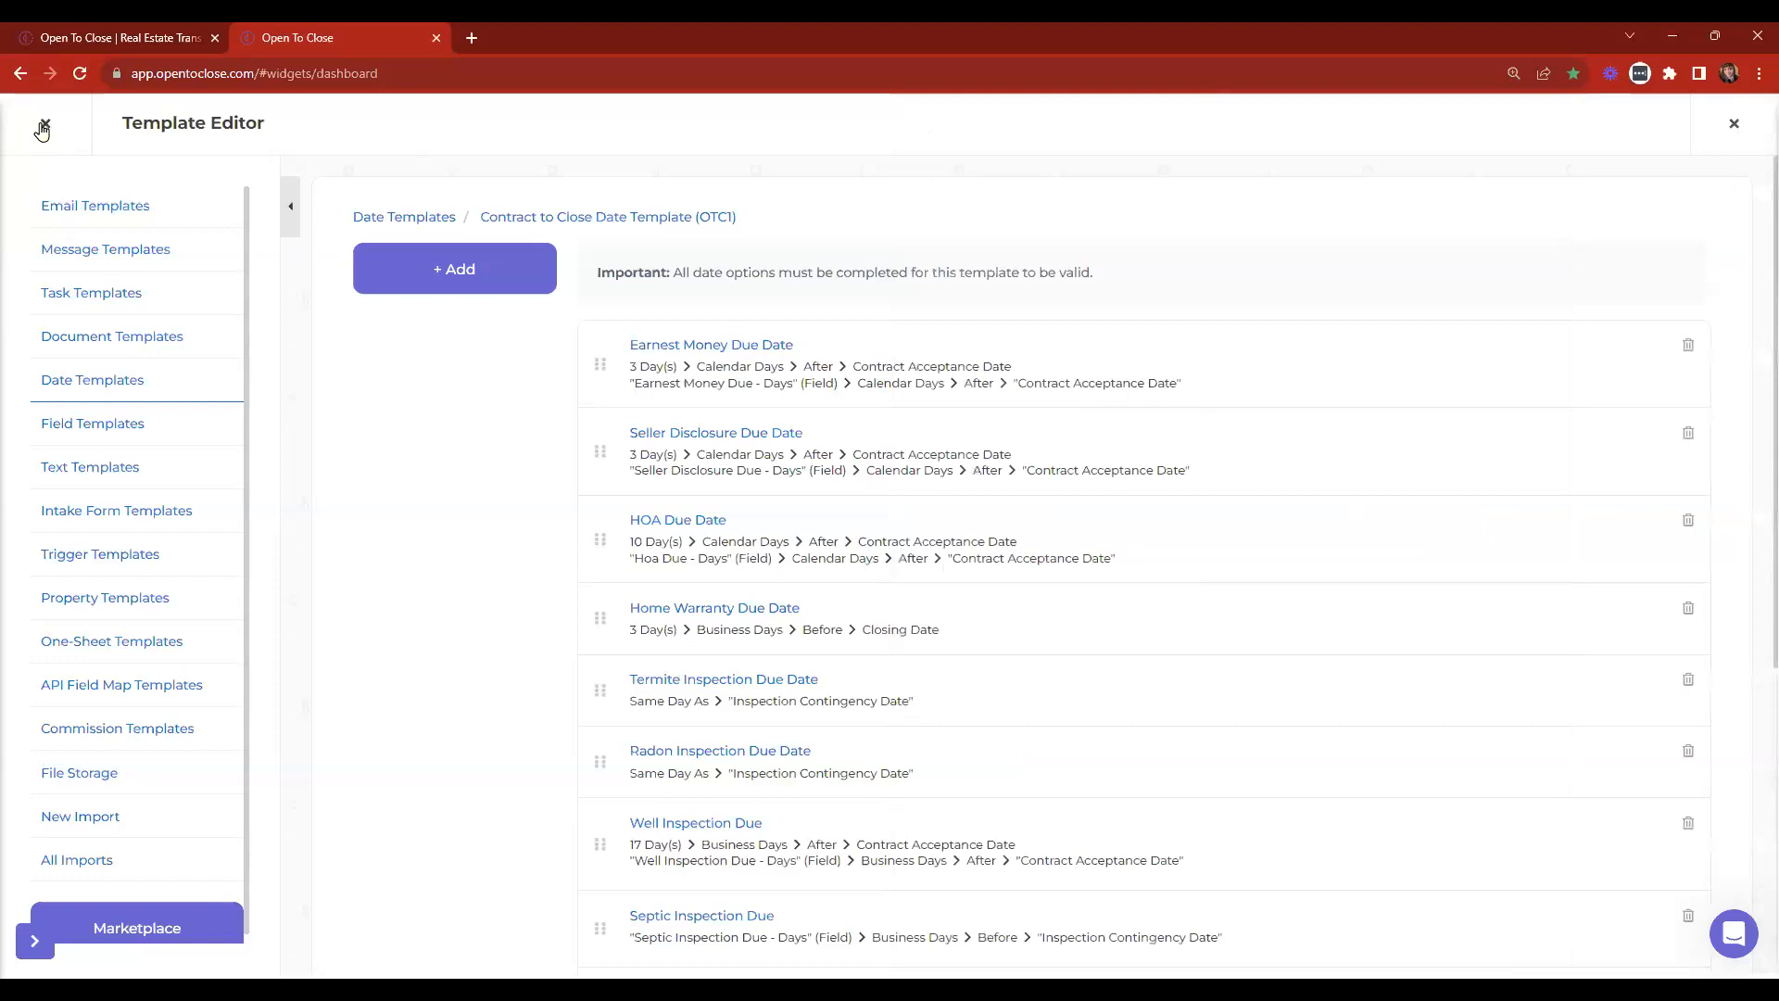
# Examine the HOA Due Date rule's days and fallback number field in the same date template, and close the rule.
pyautogui.click(661, 521)
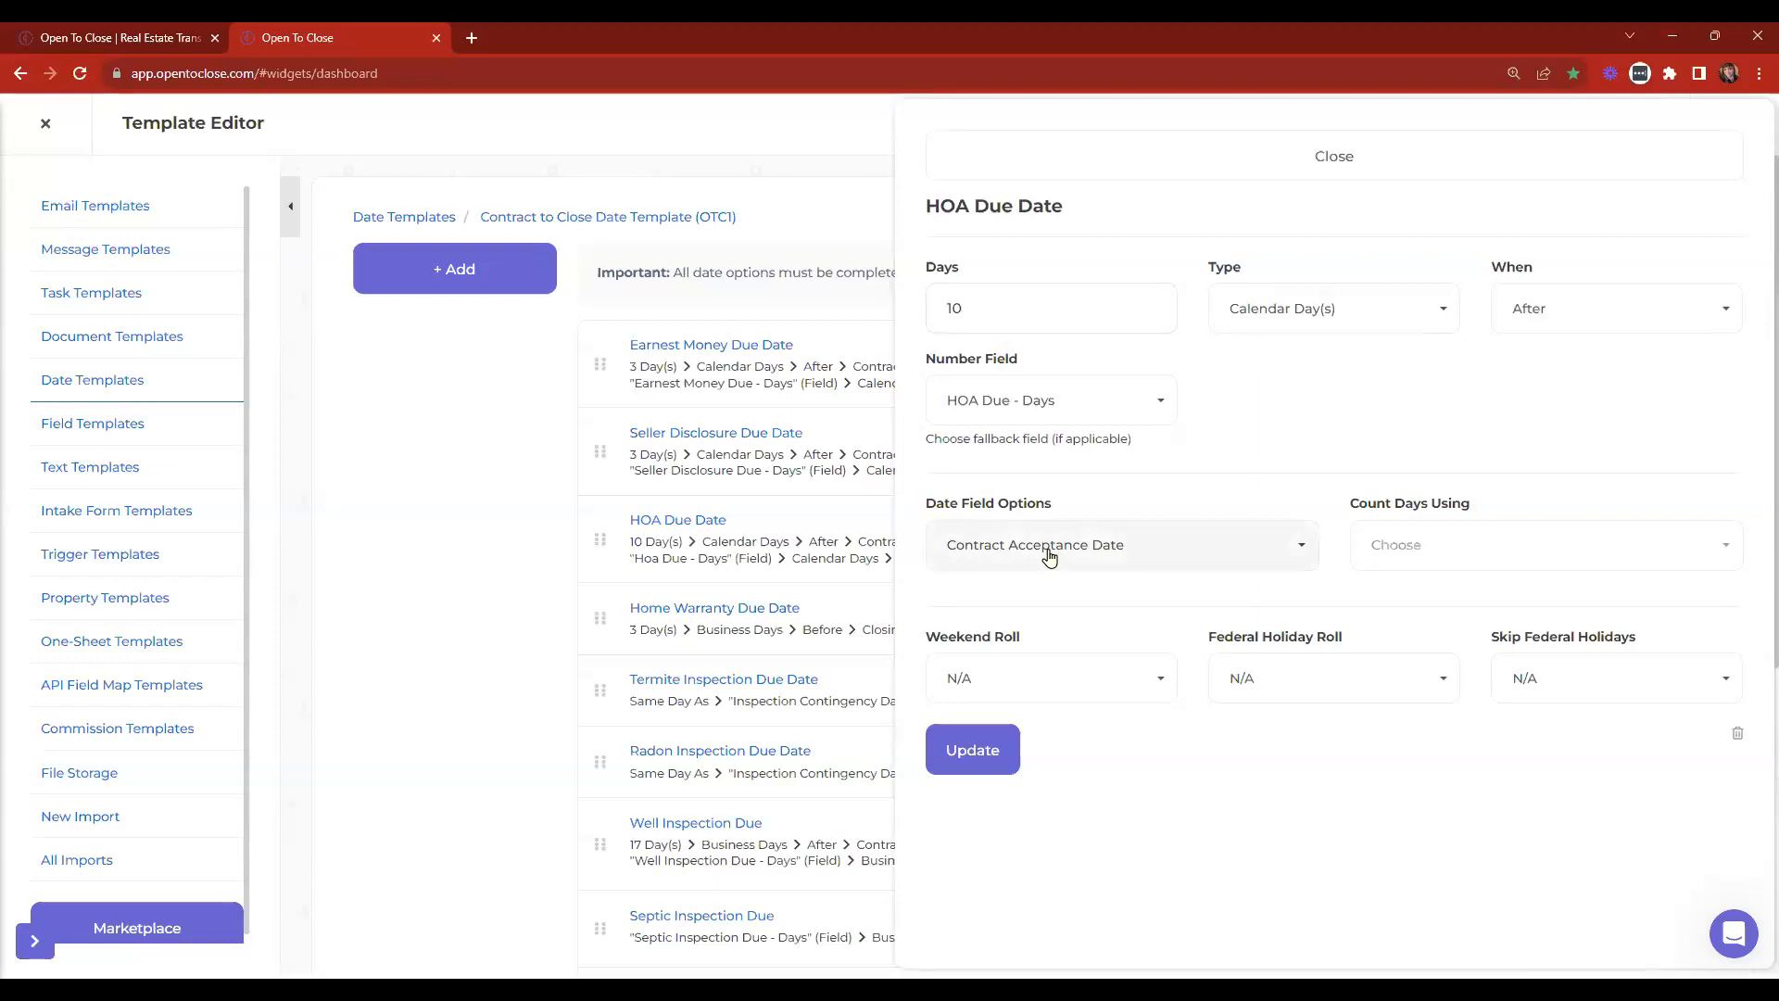
pyautogui.moveTo(925, 225); pyautogui.dragTo(1167, 231)
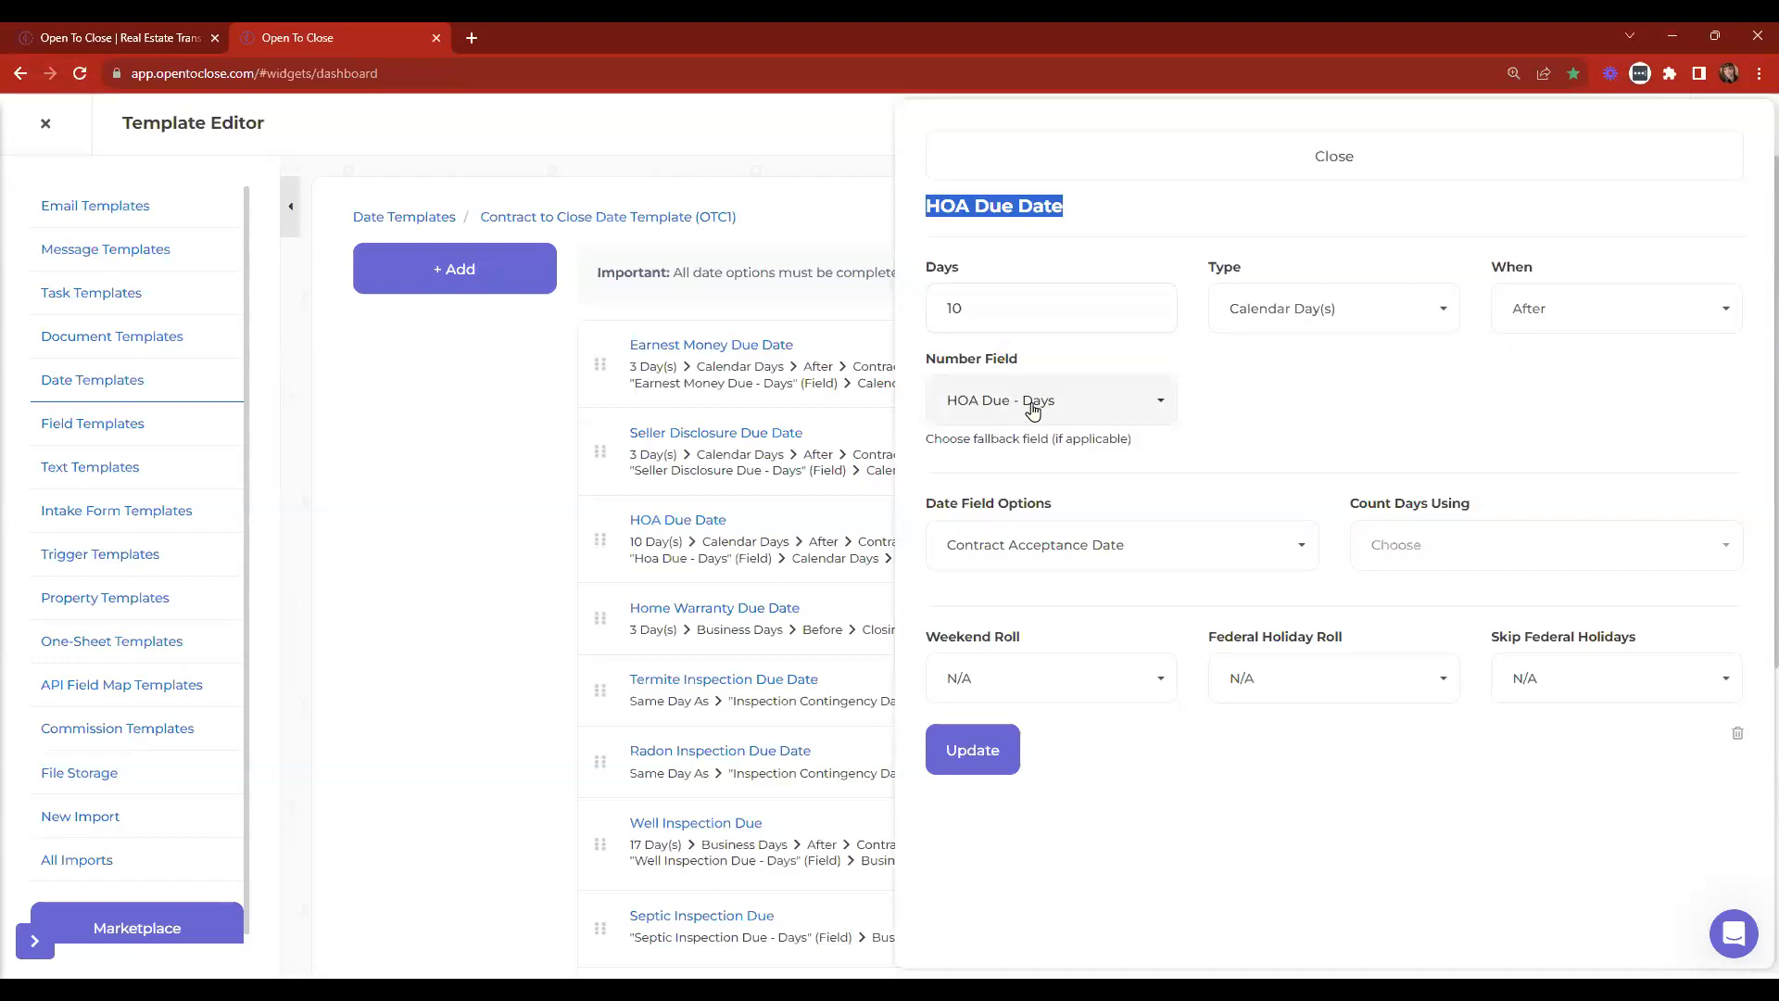
pyautogui.click(1205, 156)
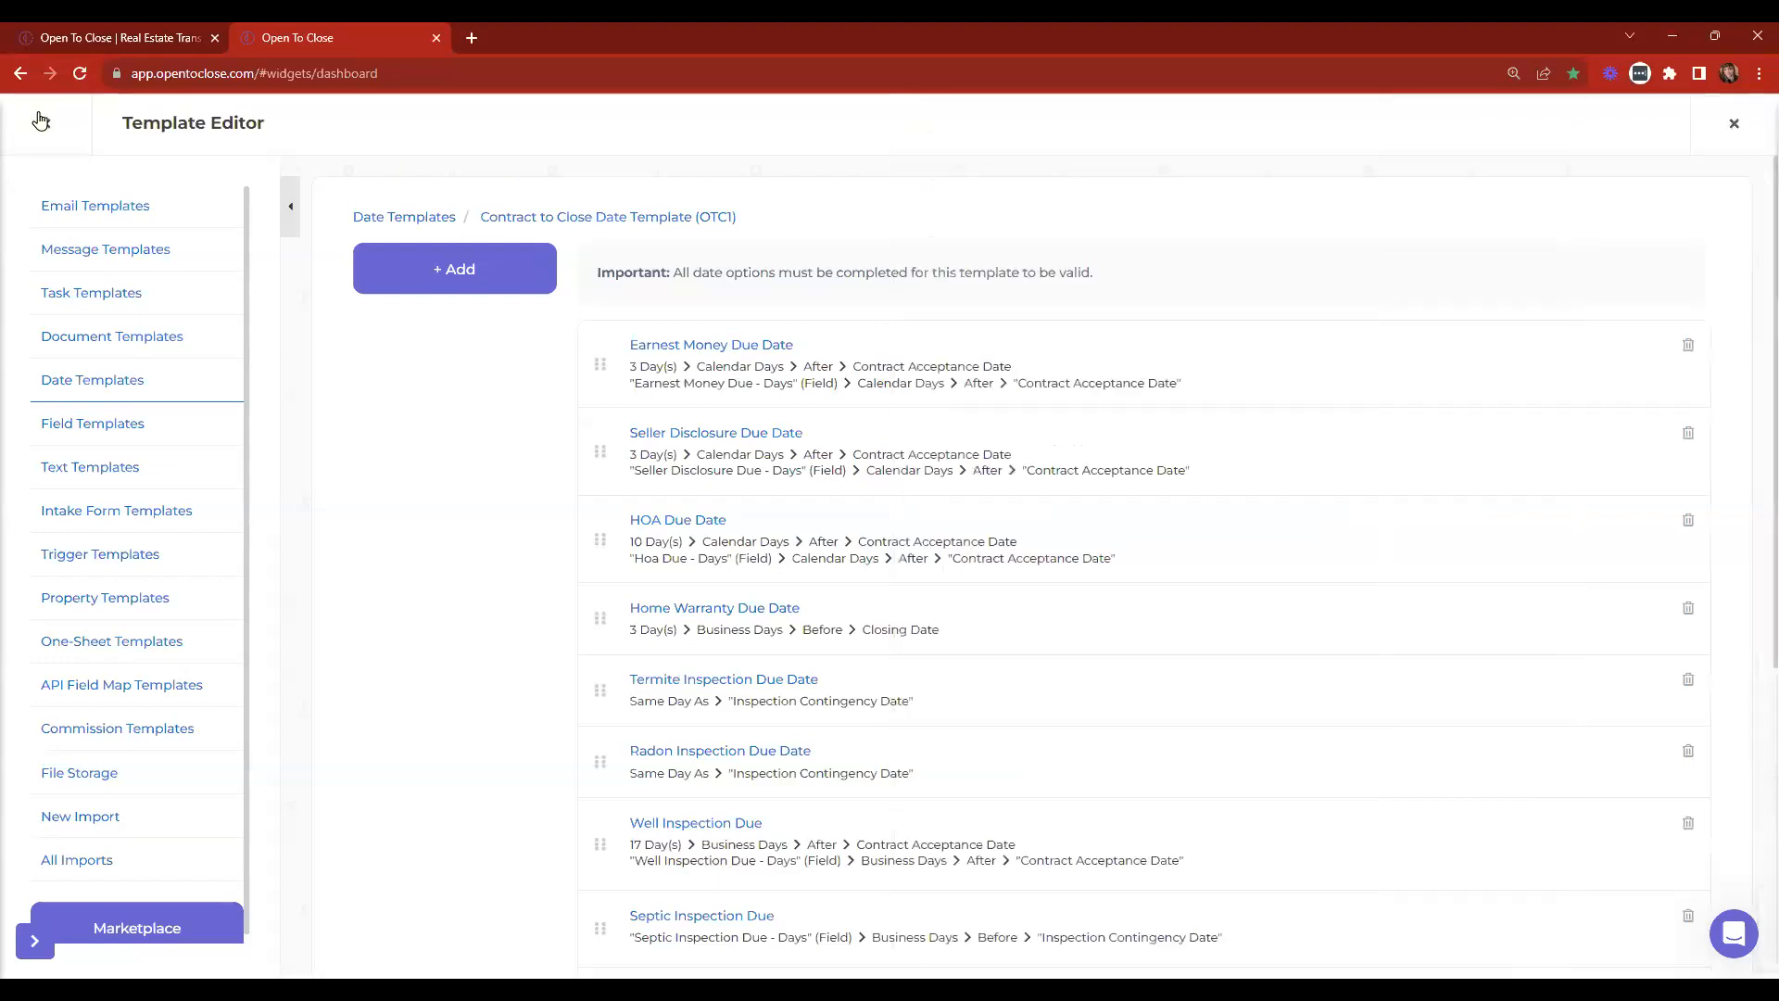
# Open the Field Editor and compare the field types of Earnest Money Due Date and Earnest Money Due - Days.
pyautogui.click(104, 771)
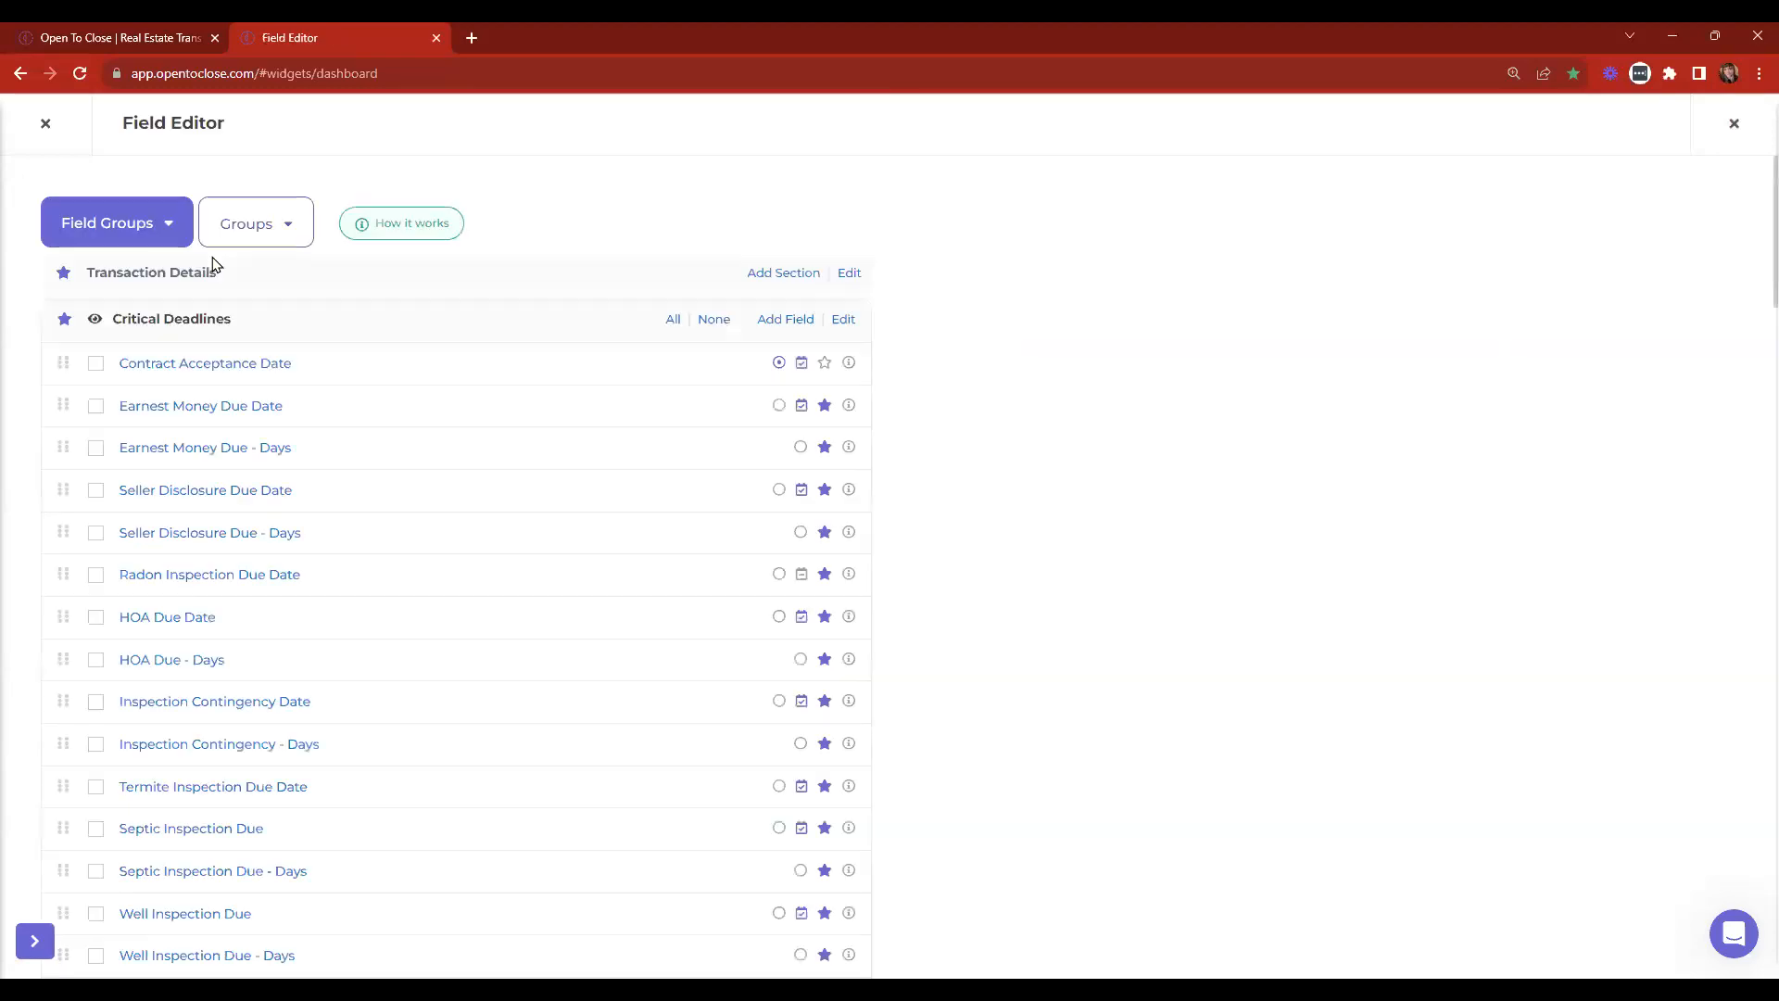
pyautogui.click(206, 405)
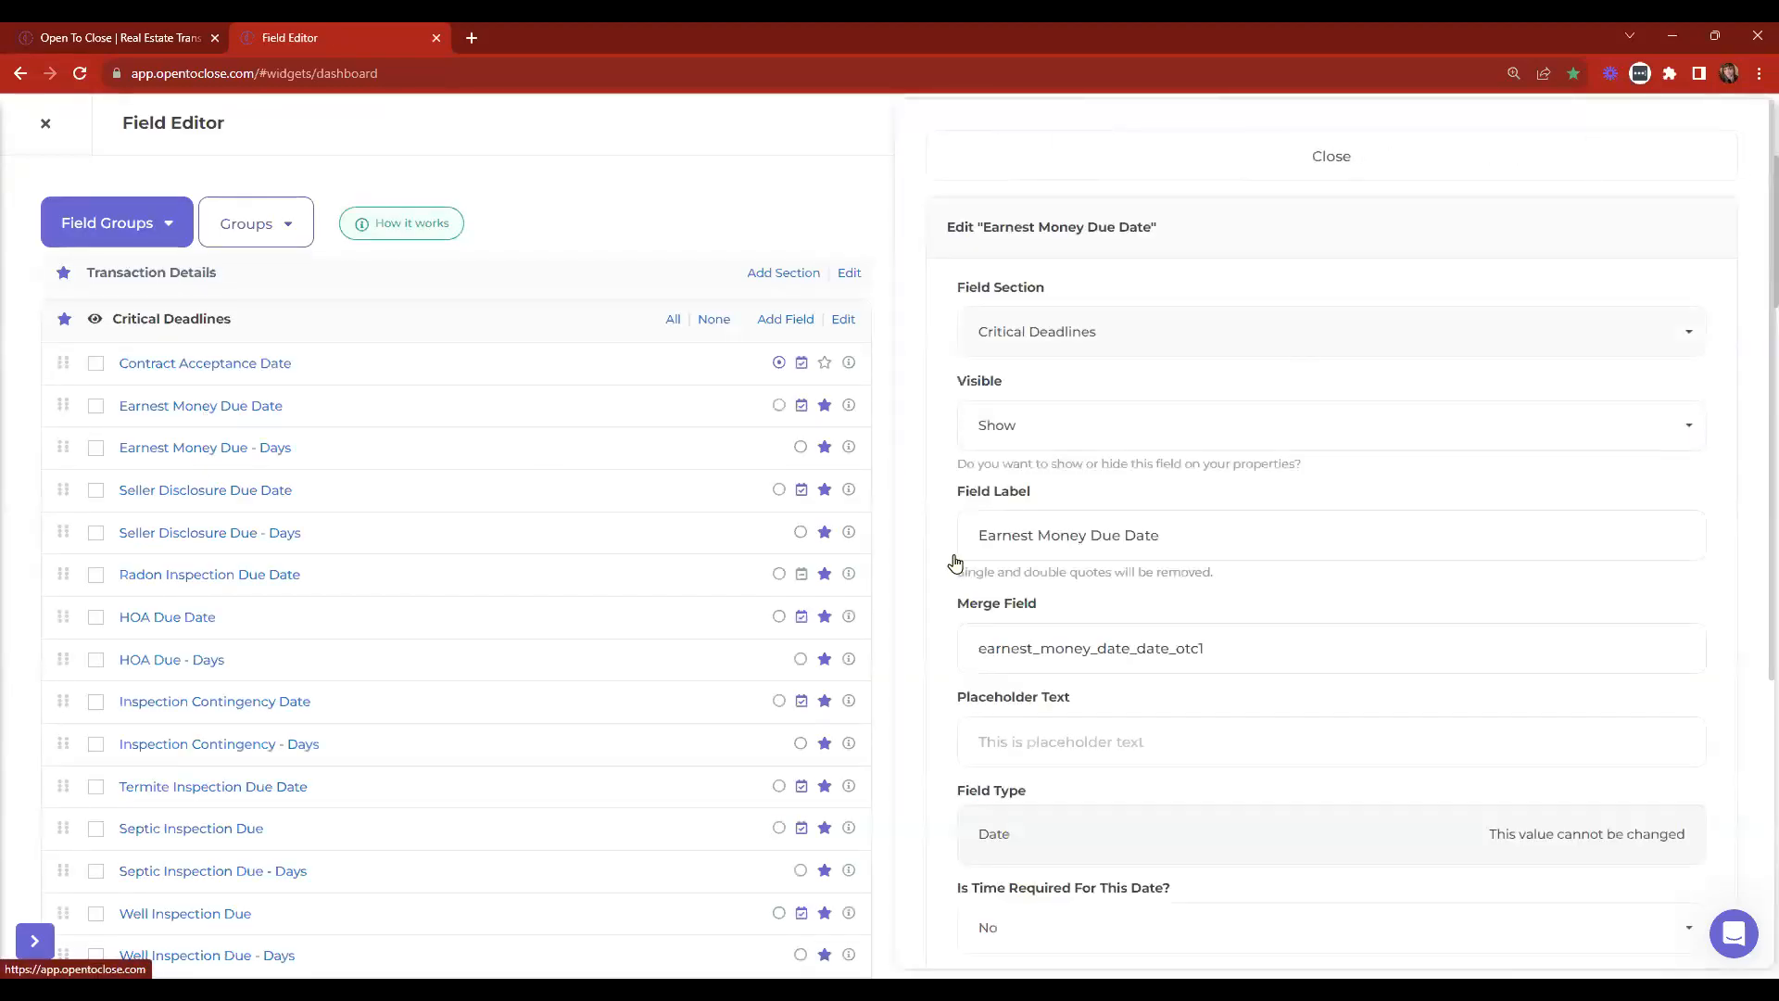
pyautogui.click(179, 454)
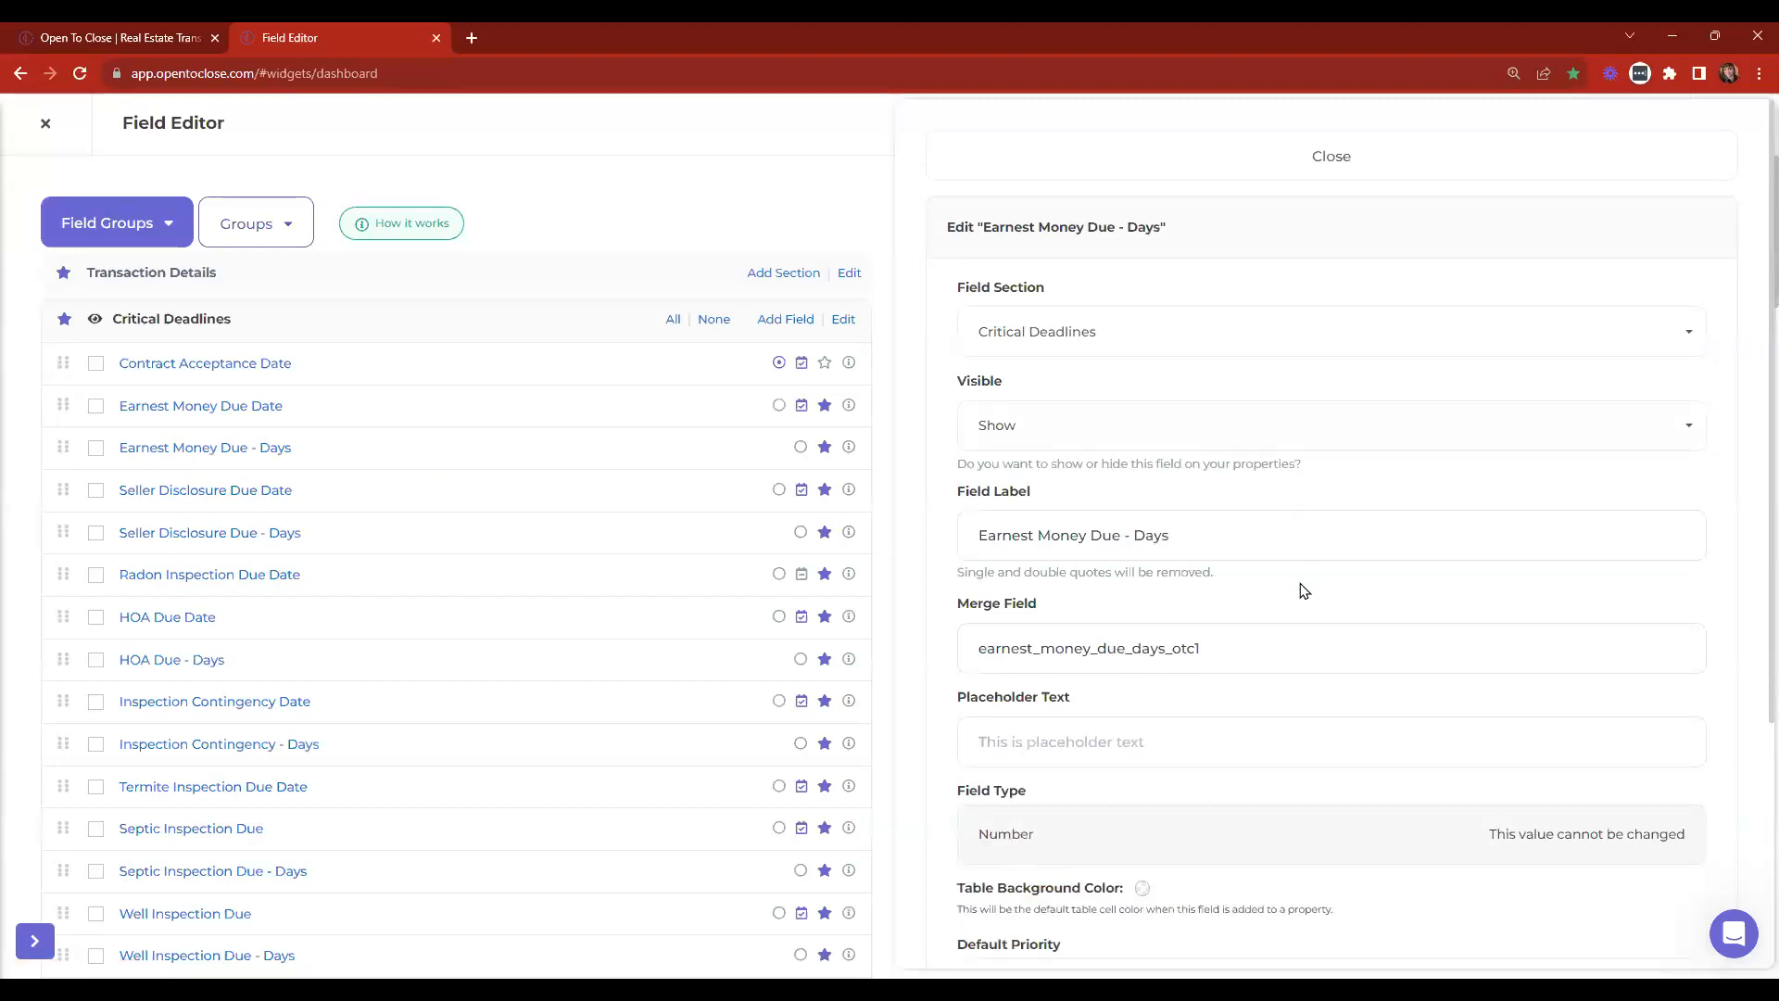
pyautogui.moveTo(975, 836); pyautogui.dragTo(1155, 843)
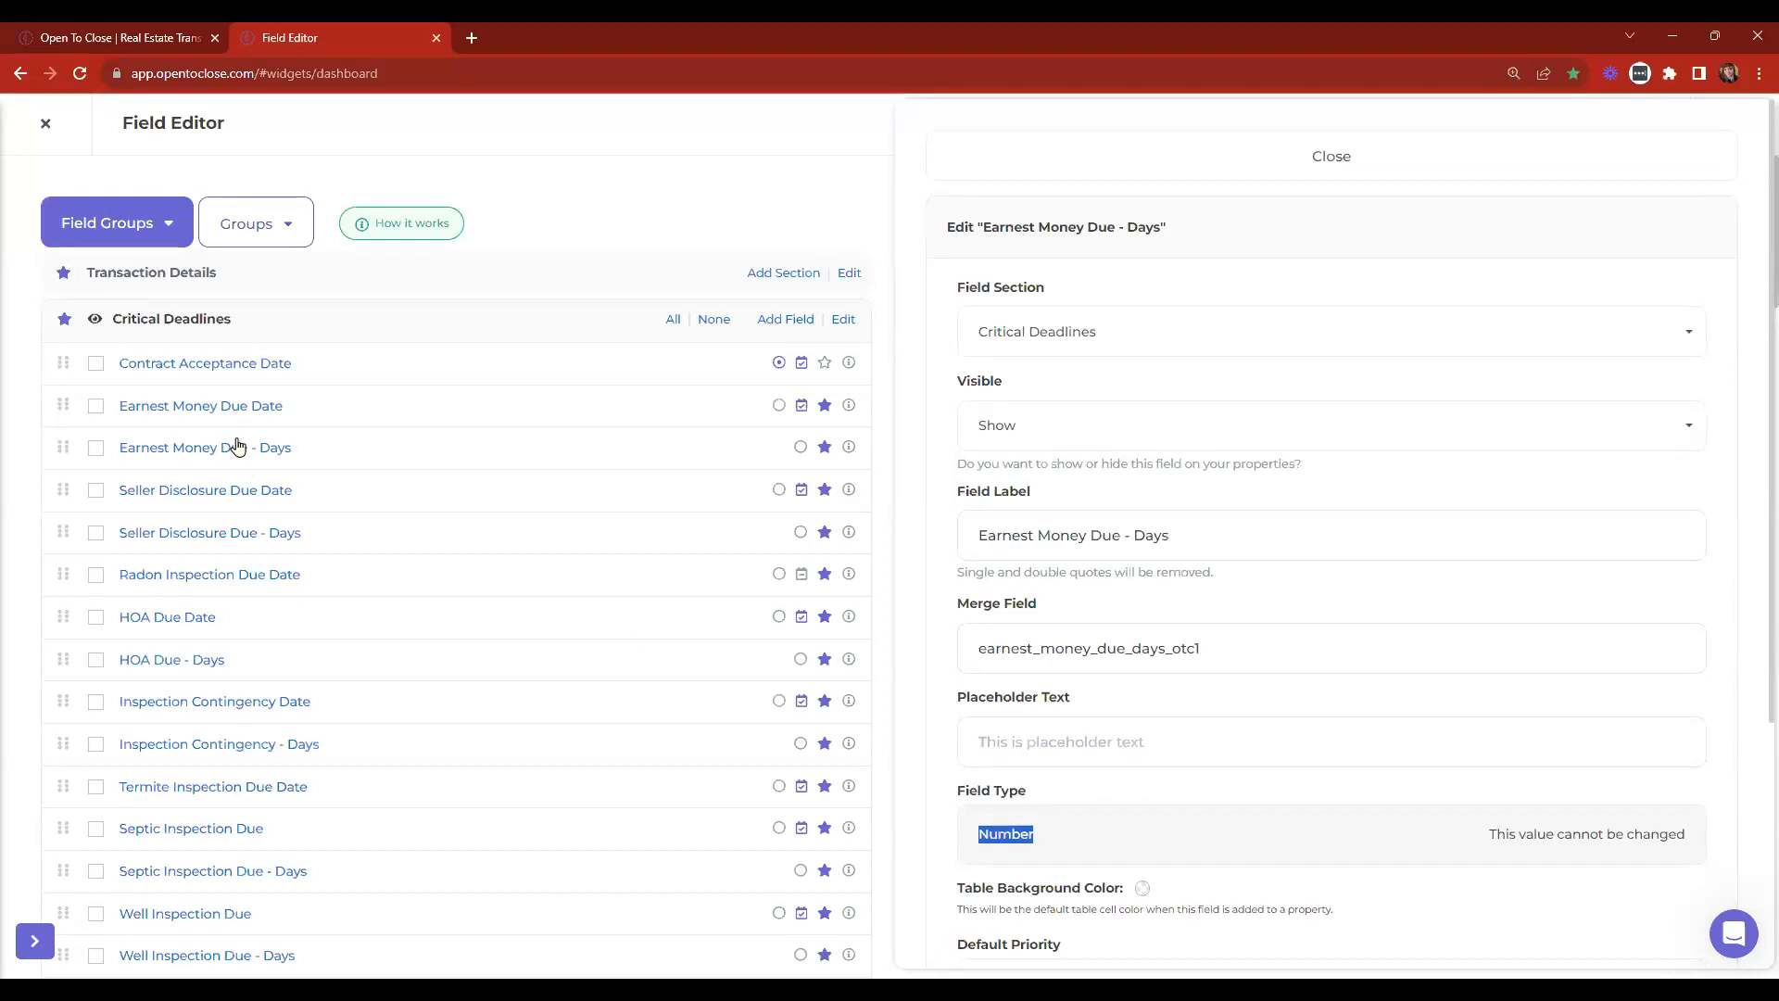
pyautogui.click(198, 405)
pyautogui.moveTo(1042, 834); pyautogui.dragTo(1097, 830)
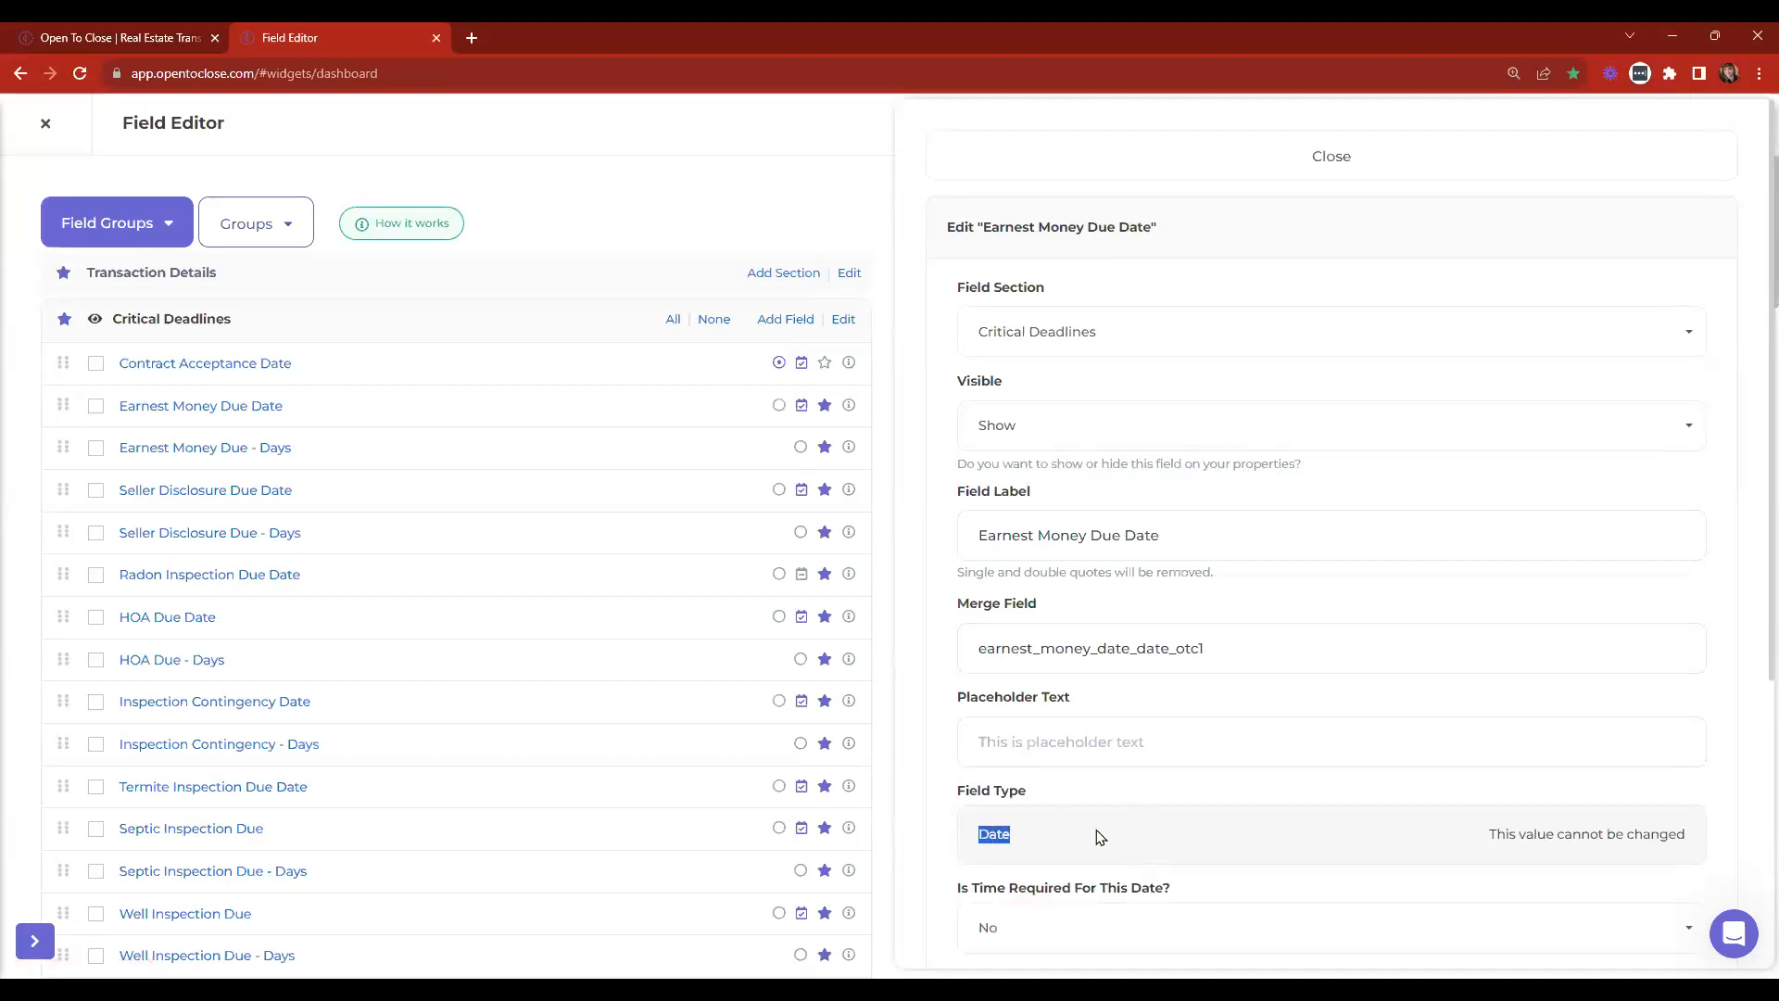
pyautogui.click(180, 451)
pyautogui.moveTo(973, 834); pyautogui.dragTo(1168, 845)
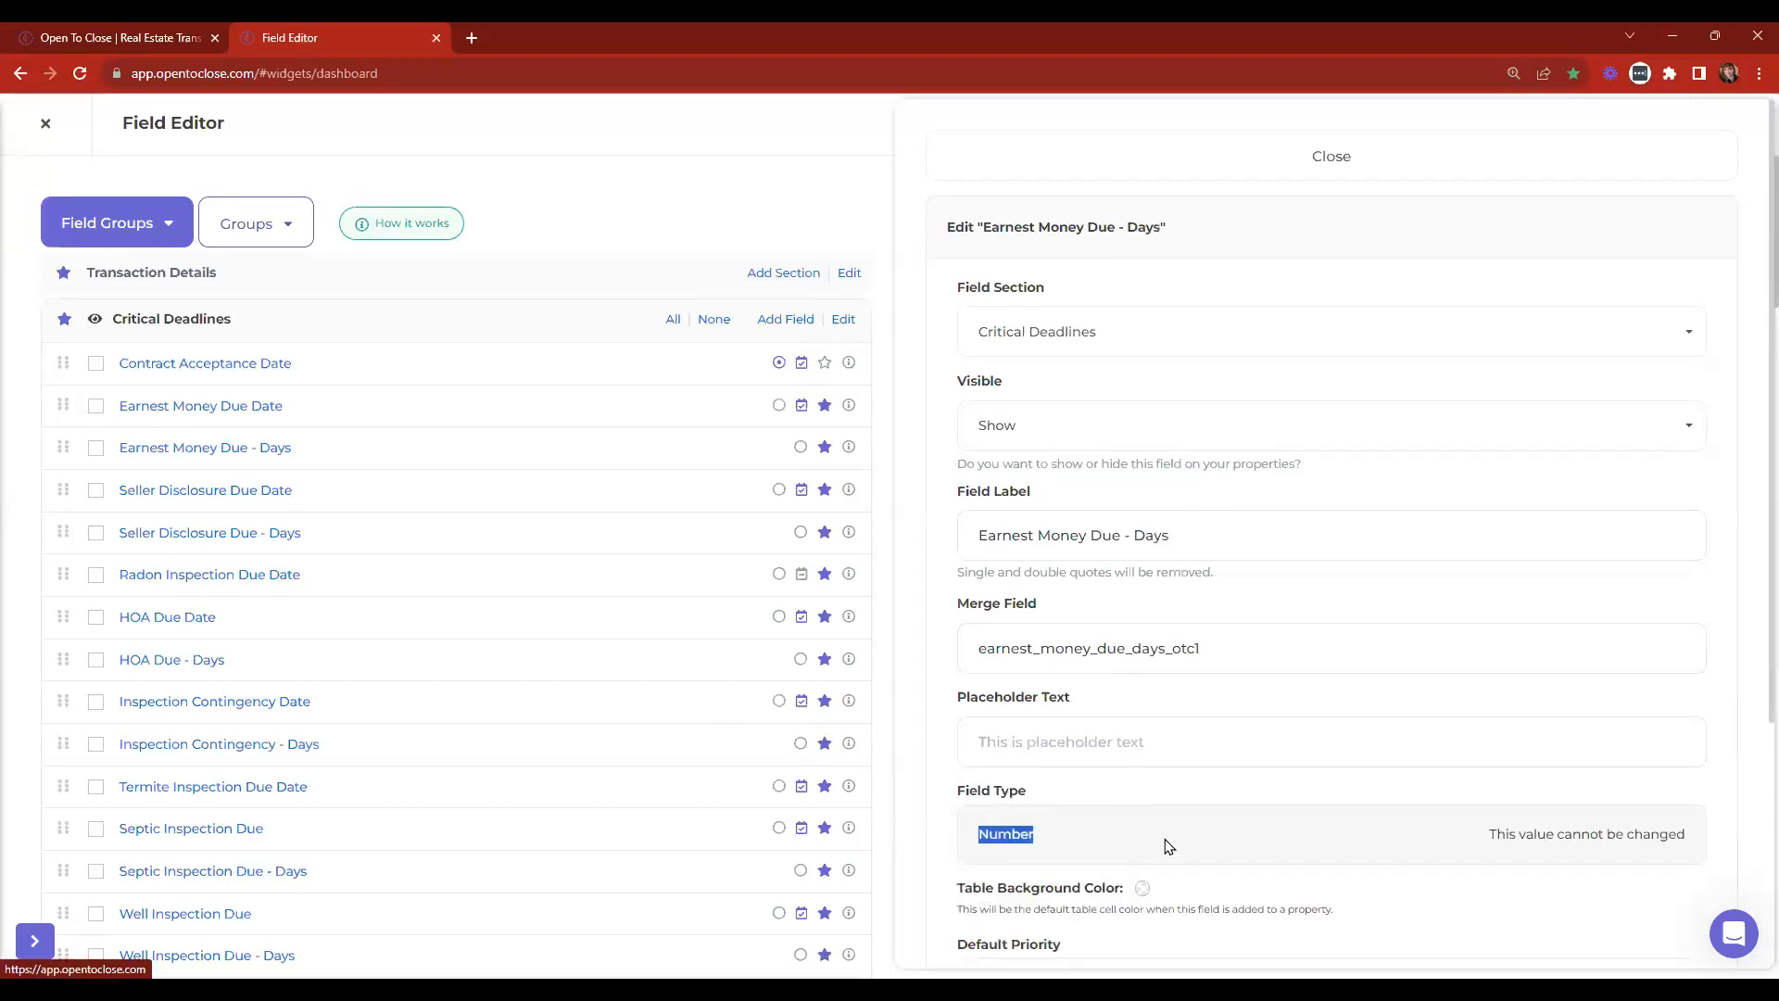
# Try the Number and Text field types for a new Critical Deadlines field, and close the form without adding it.
pyautogui.click(773, 321)
pyautogui.click(1119, 758)
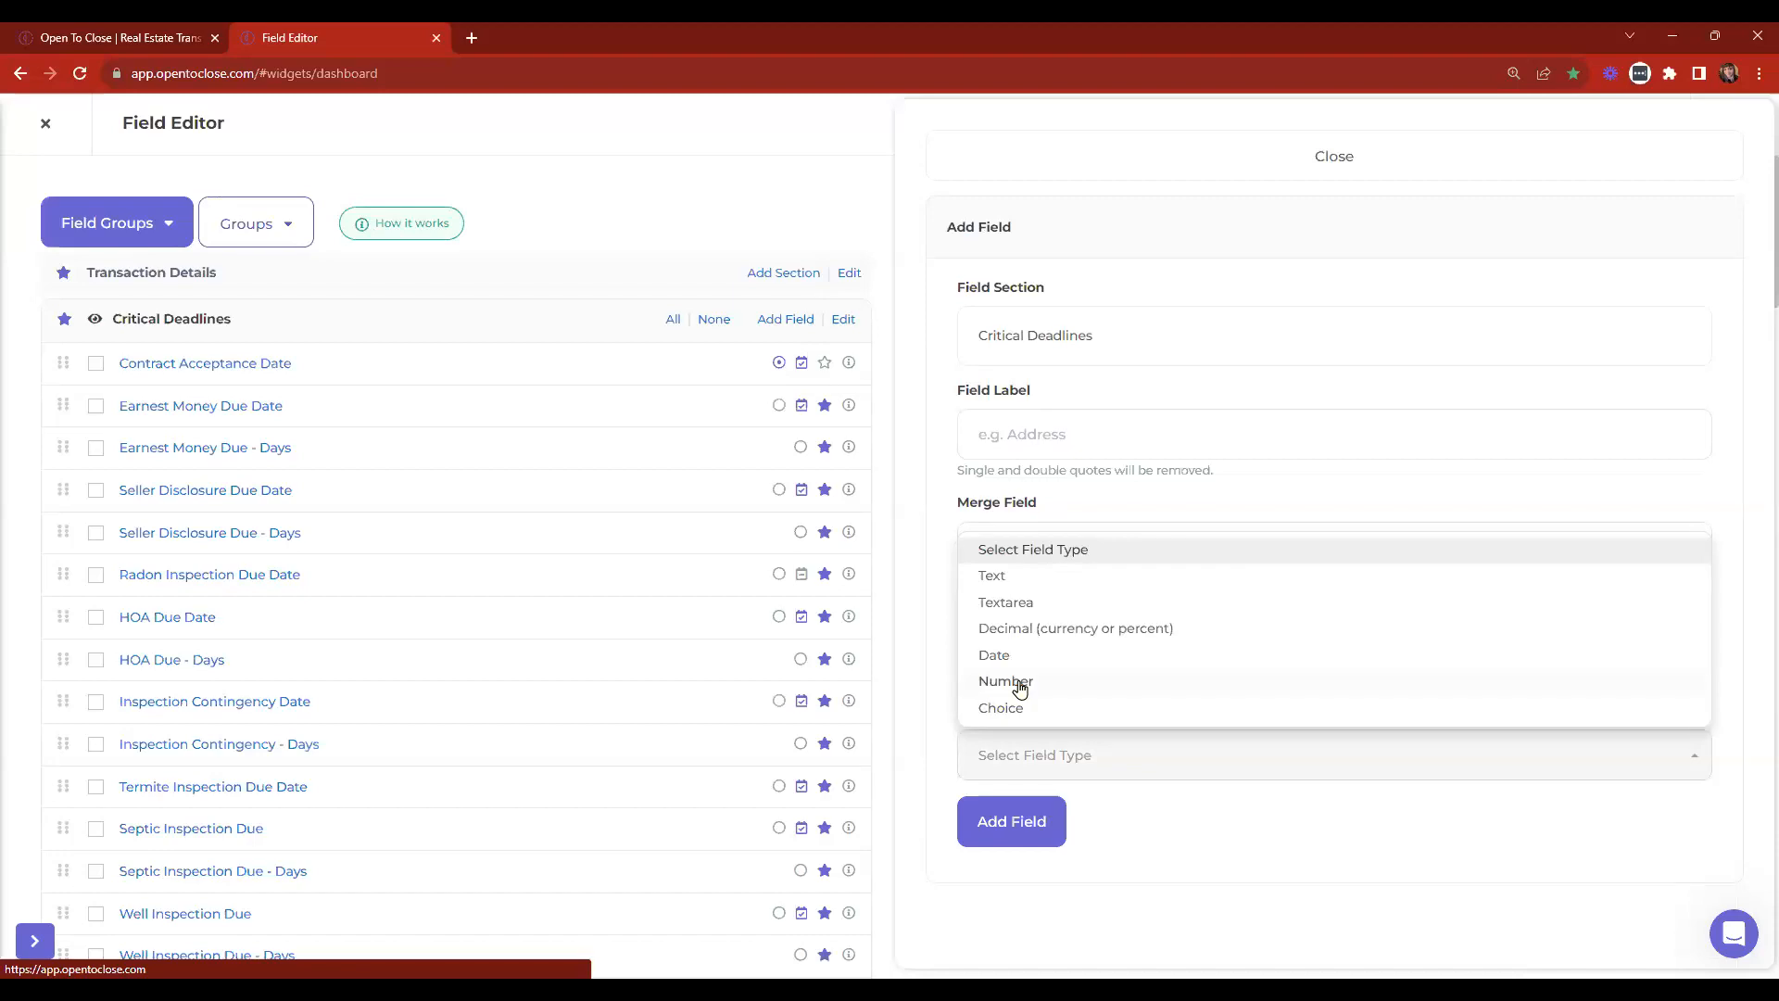
pyautogui.click(1019, 684)
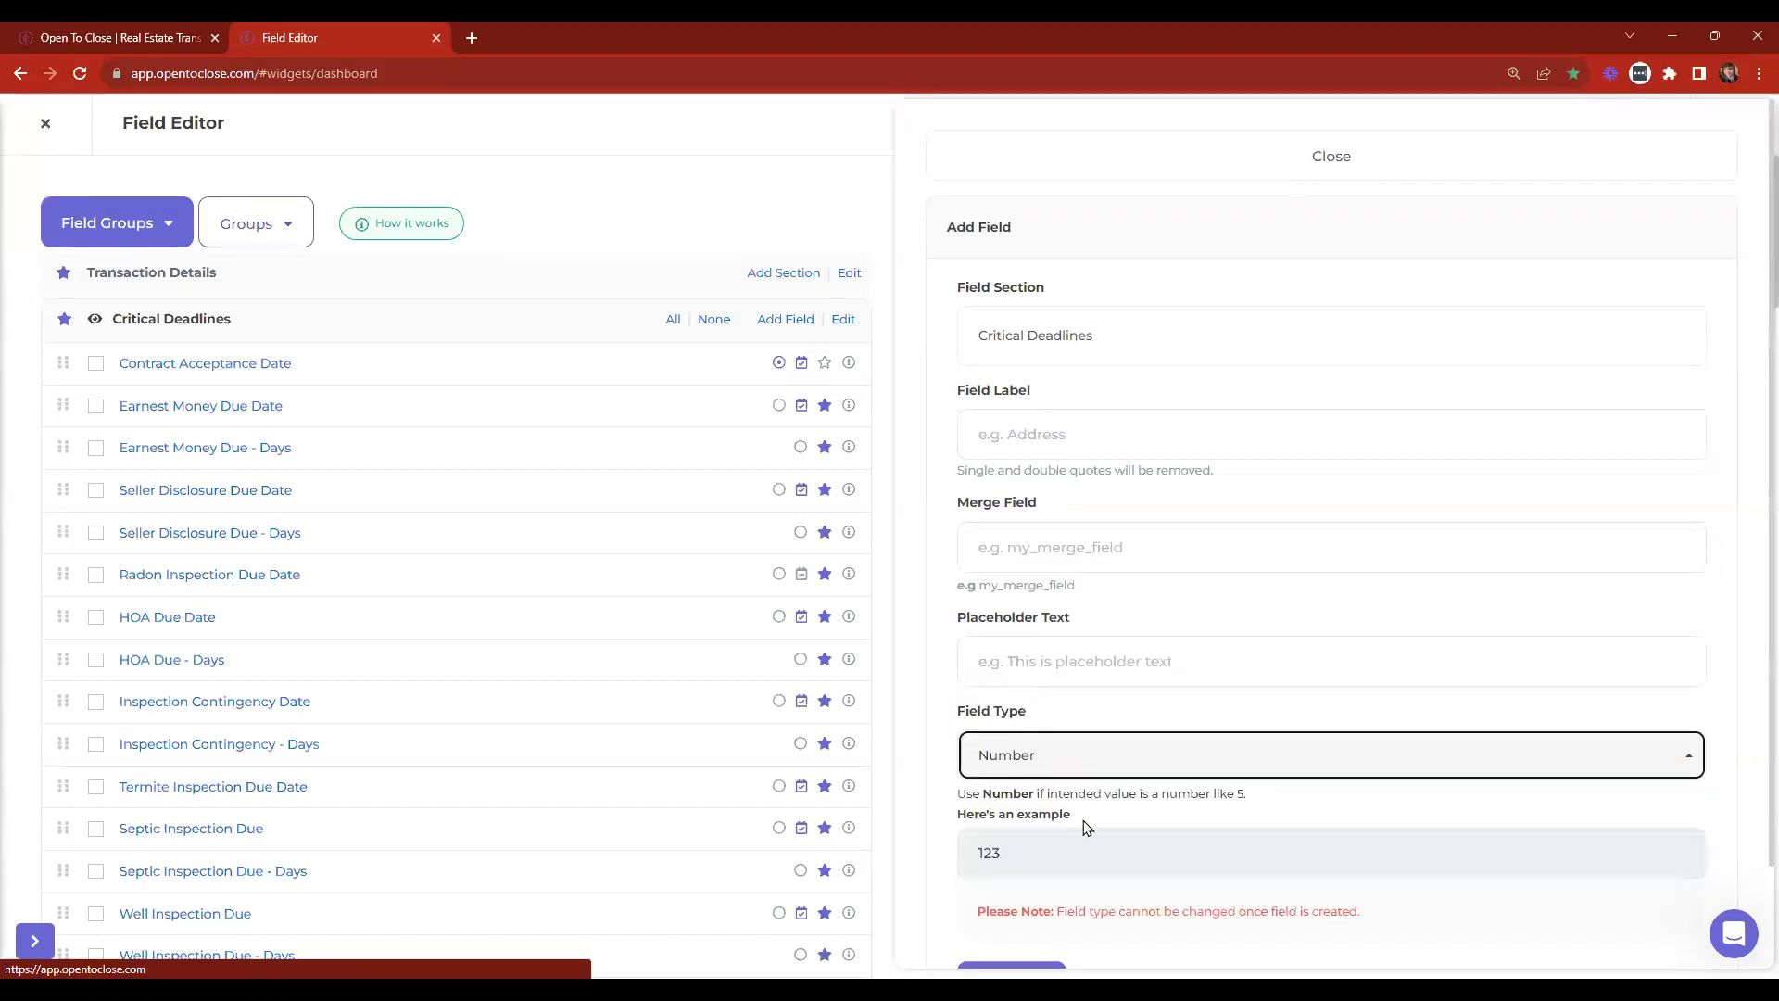
pyautogui.click(1033, 752)
pyautogui.click(1001, 576)
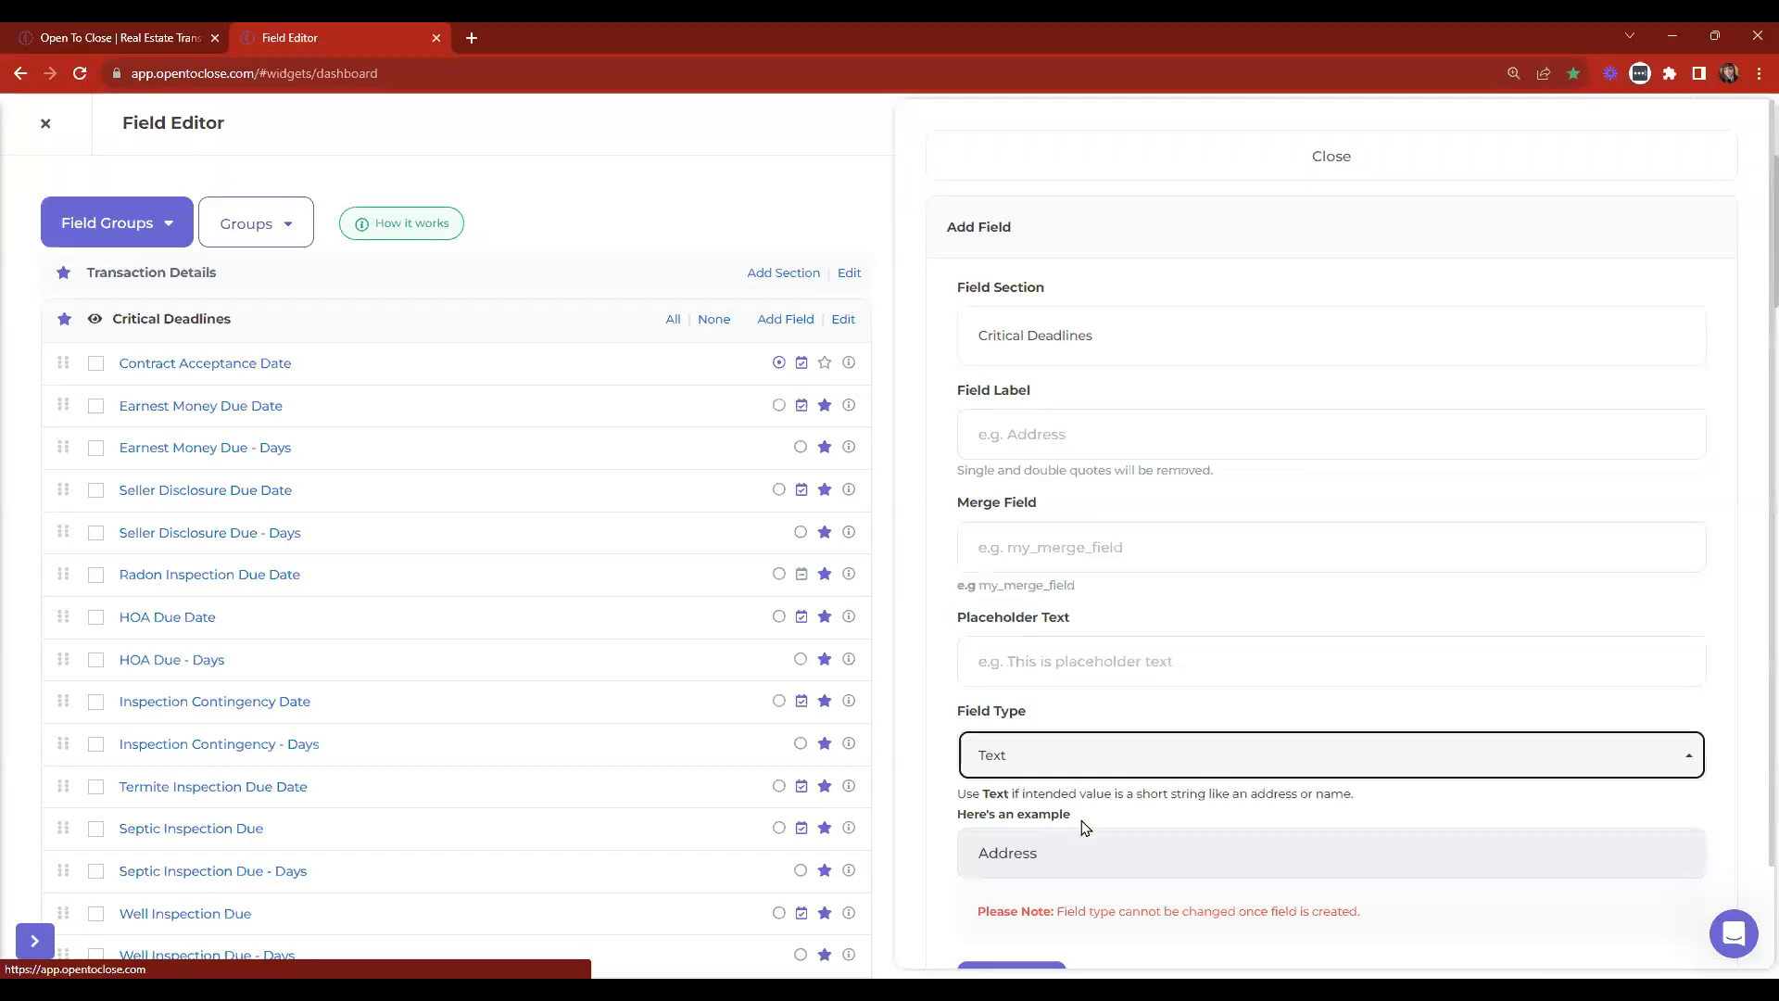
pyautogui.click(1057, 773)
pyautogui.click(1035, 684)
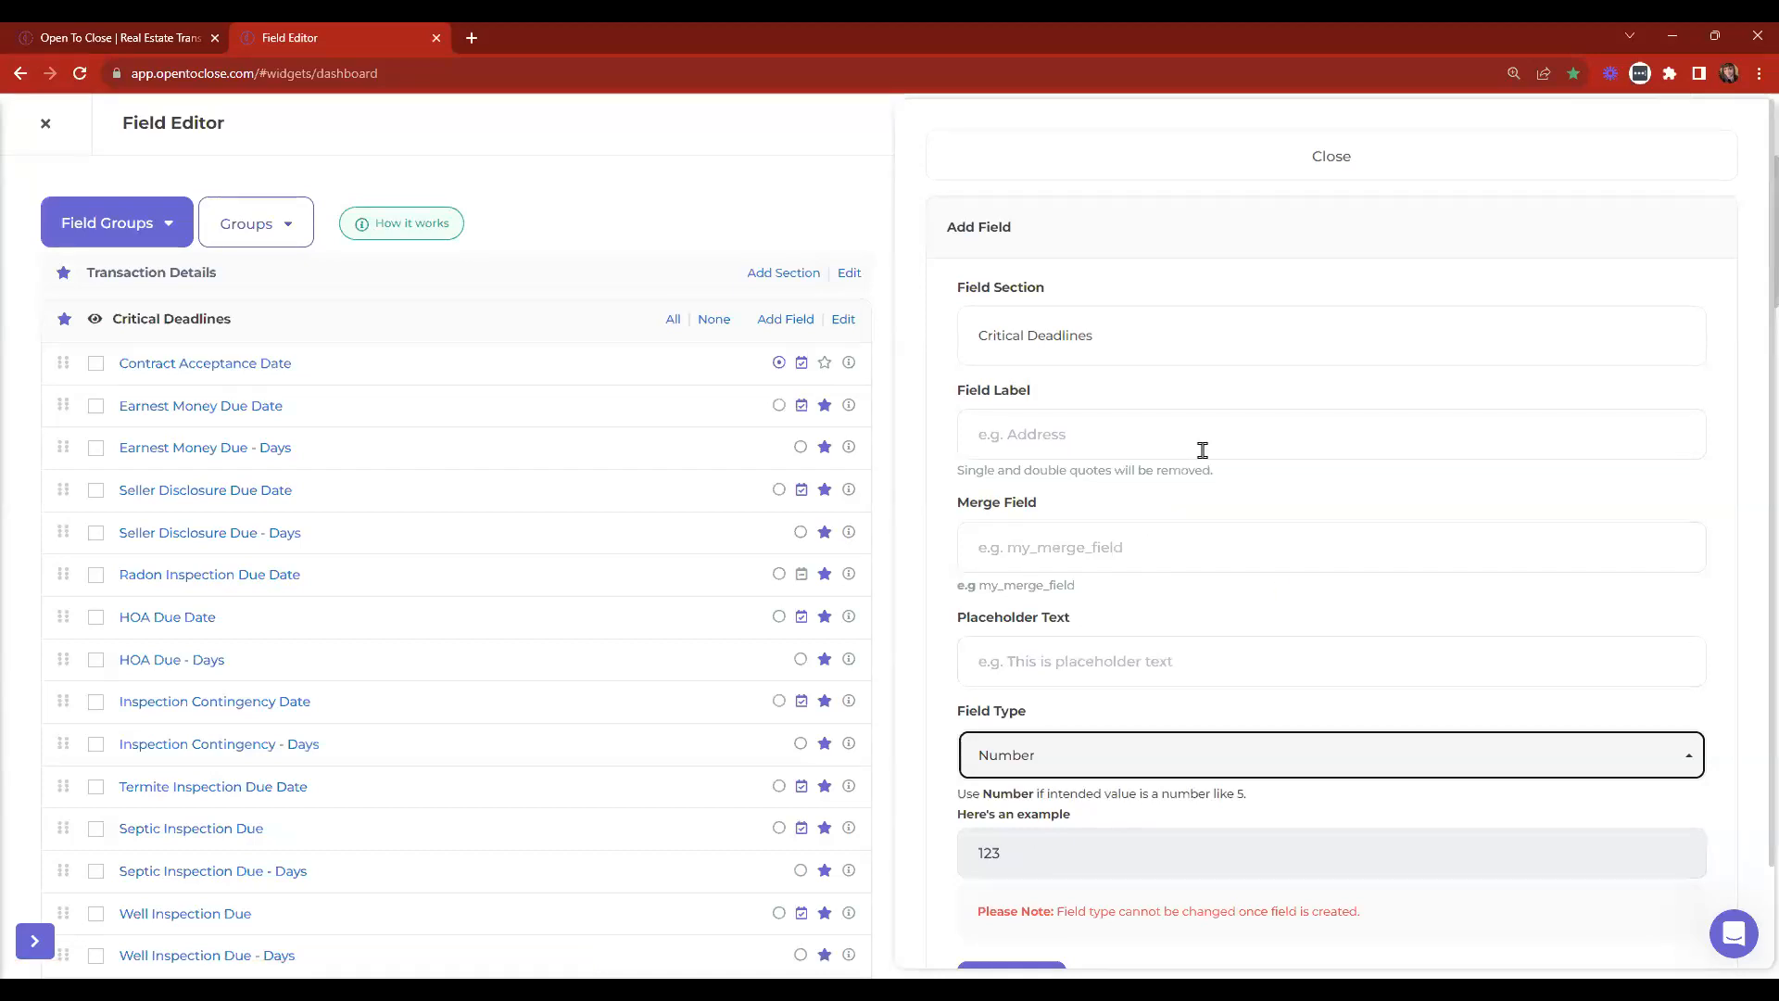
pyautogui.click(1092, 176)
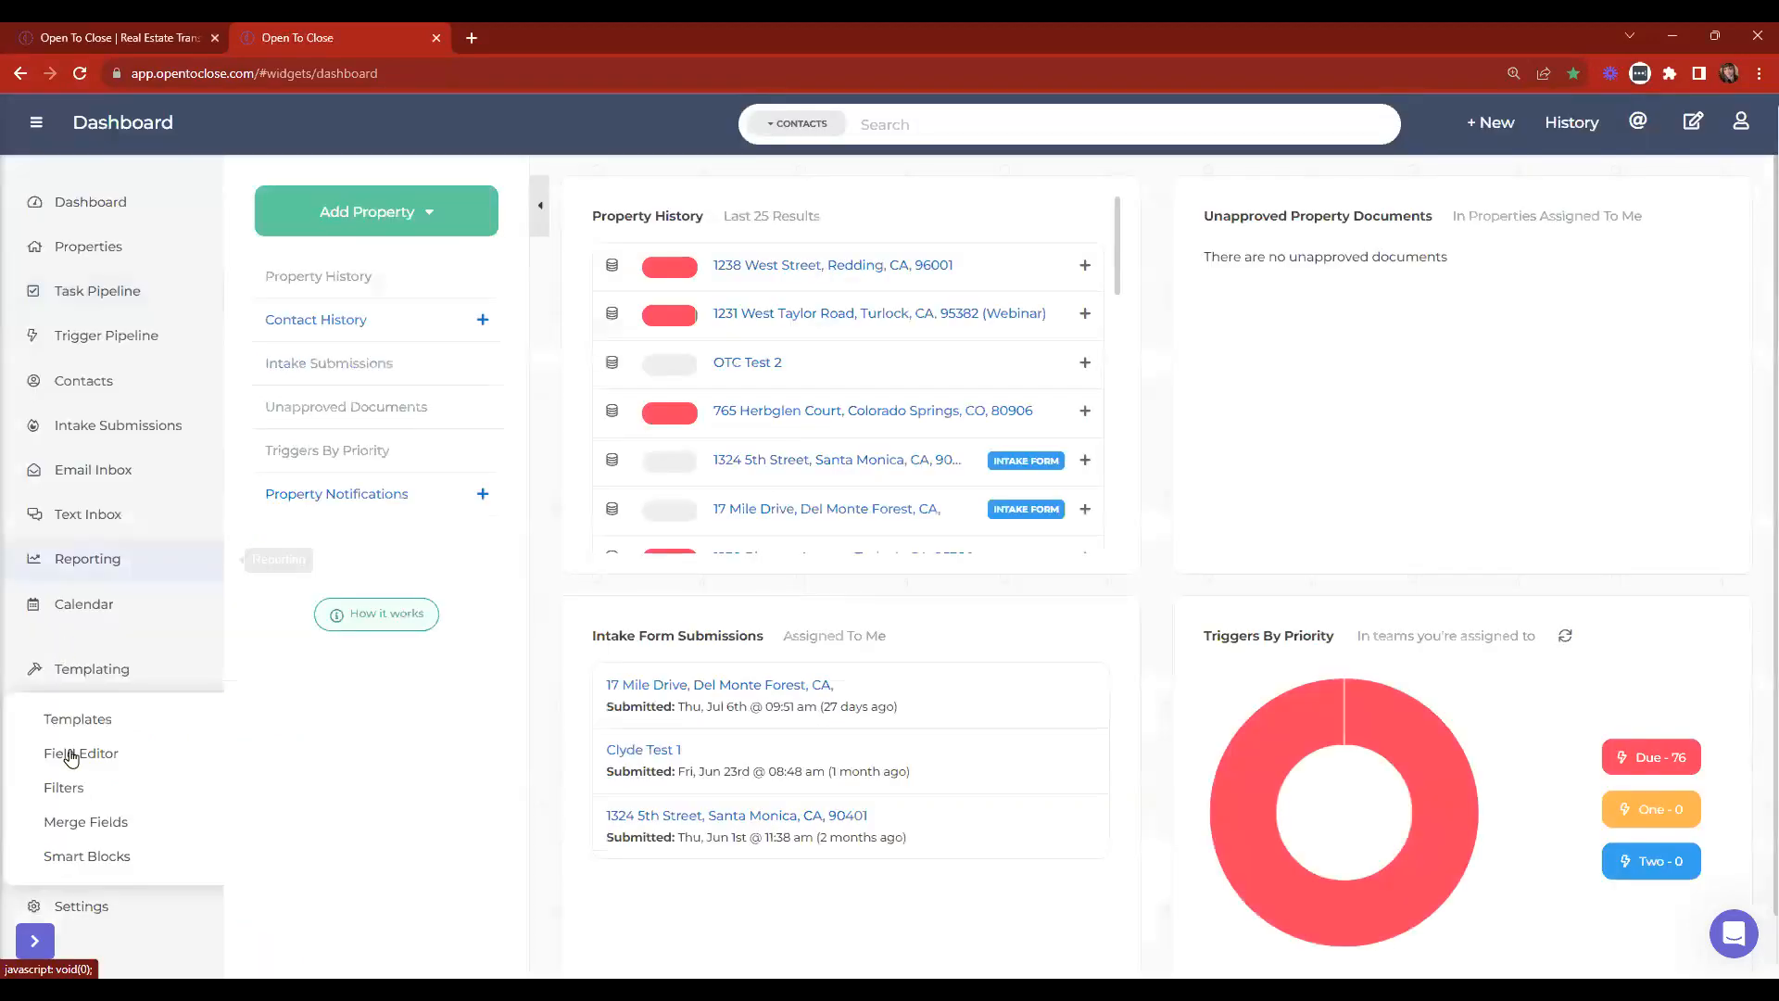
# Start the Buyers Residential Contract intake form named Original Clone of Buyer Intake Form, and assign it to All User Team and a team user.
pyautogui.click(1494, 123)
pyautogui.click(1334, 248)
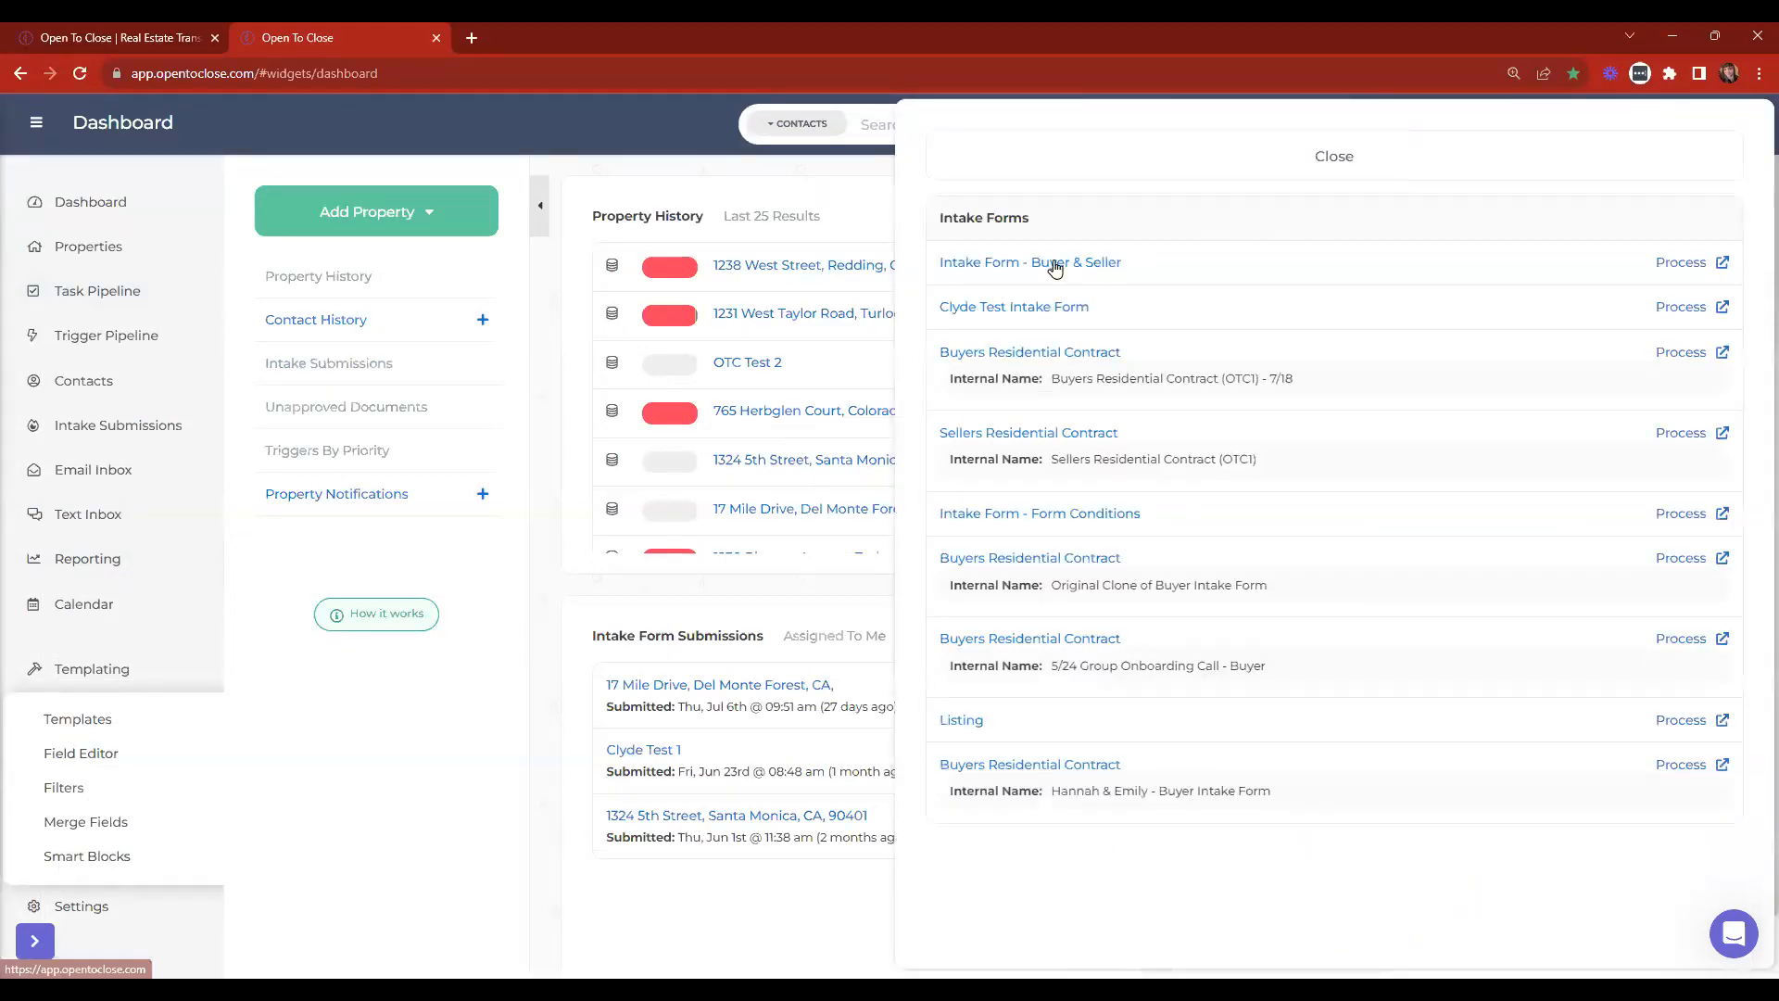
pyautogui.click(989, 557)
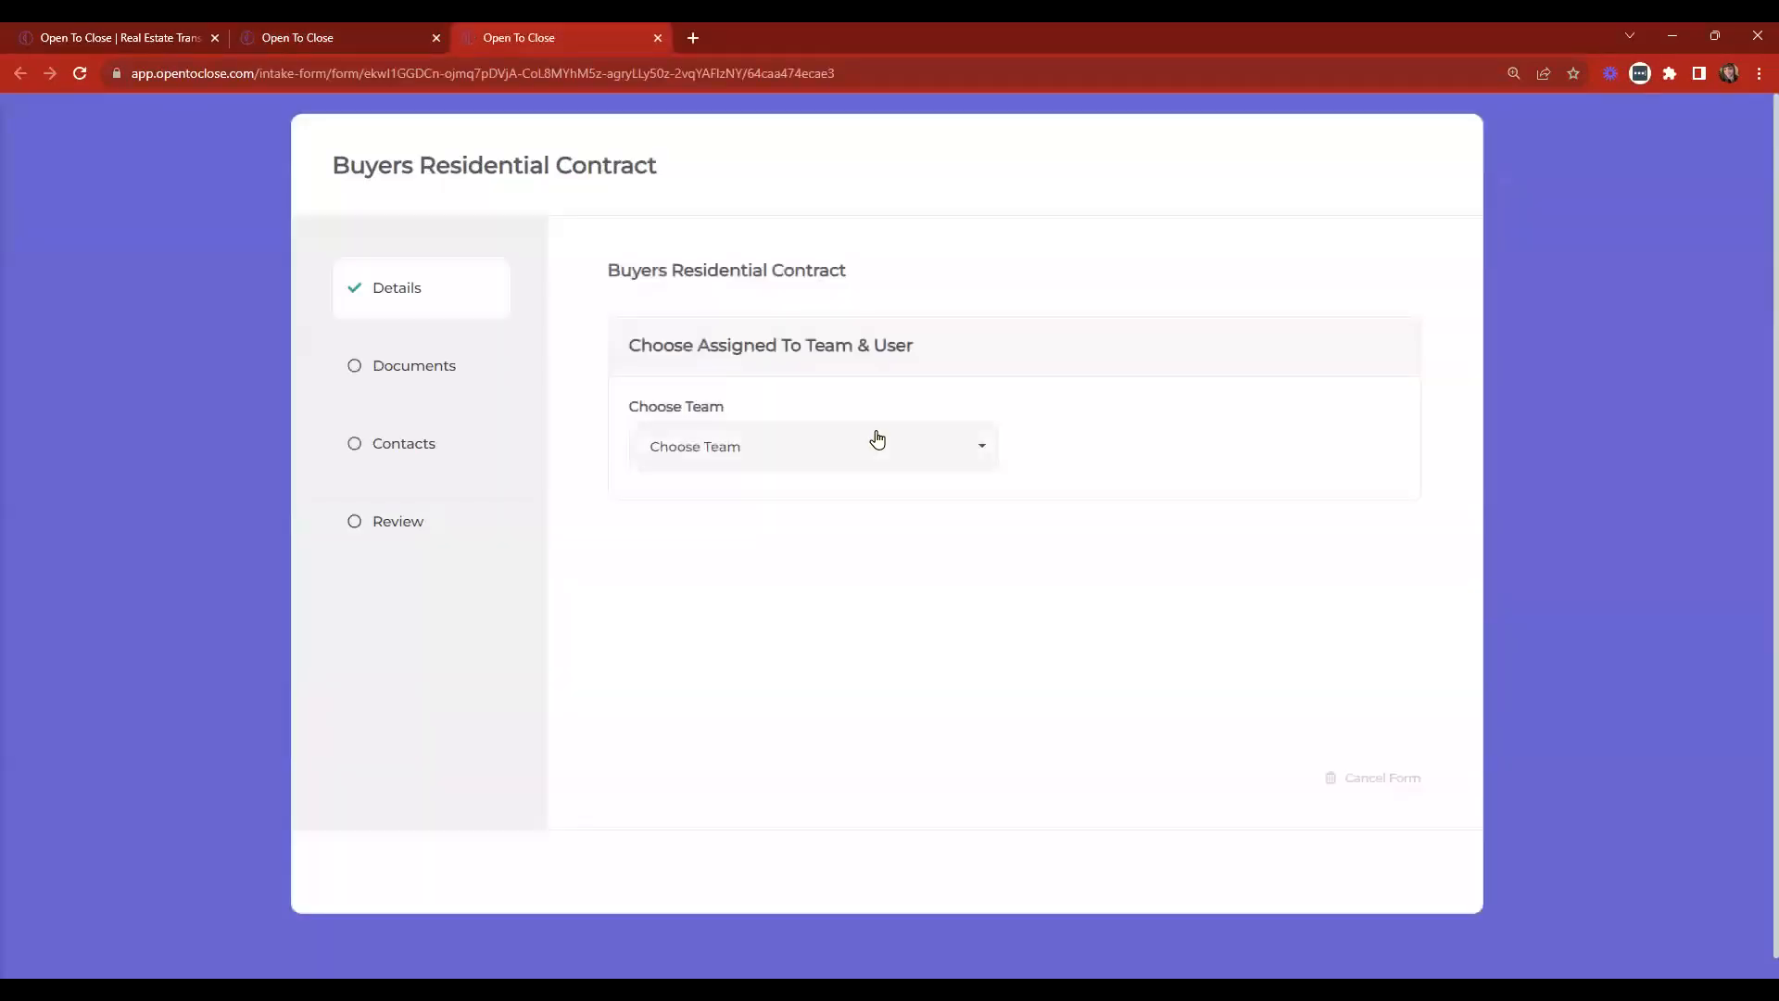
pyautogui.click(874, 436)
pyautogui.click(702, 578)
pyautogui.click(1112, 460)
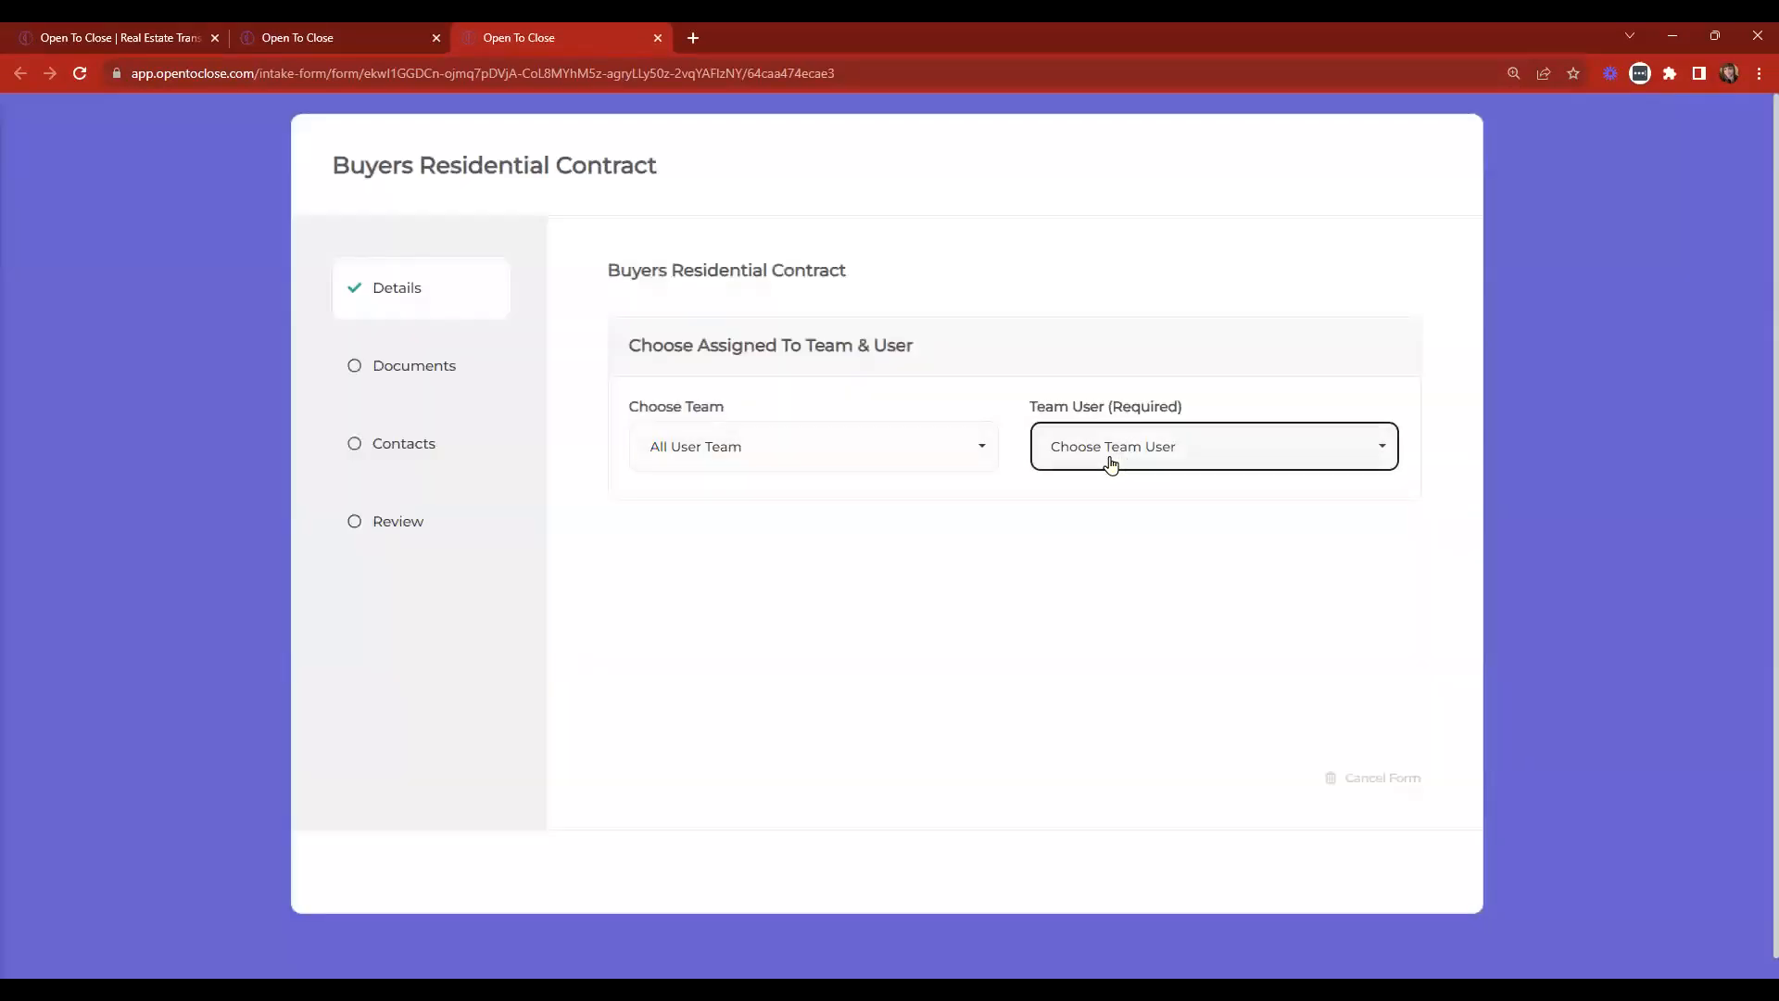
pyautogui.click(1076, 578)
# Answer Yes to Is There An HOA in the HOA Details section and look over the neighbouring form sections.
pyautogui.scroll(-20, 887, 502)
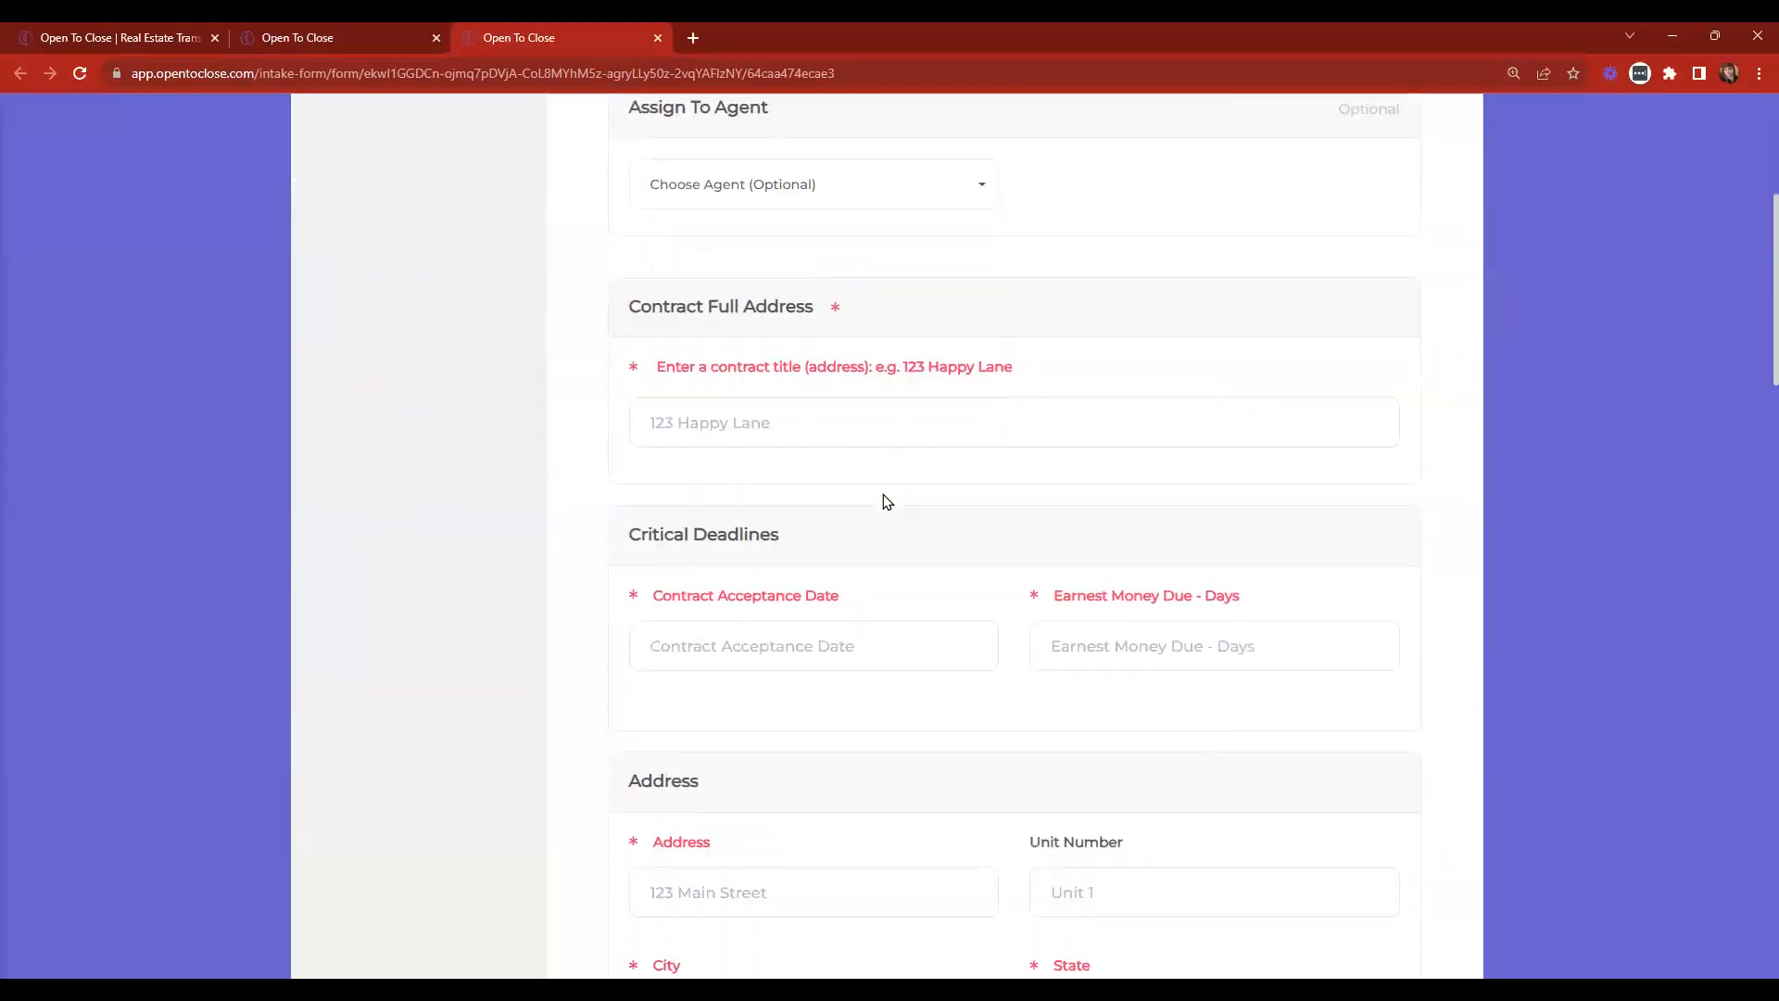
pyautogui.click(649, 427)
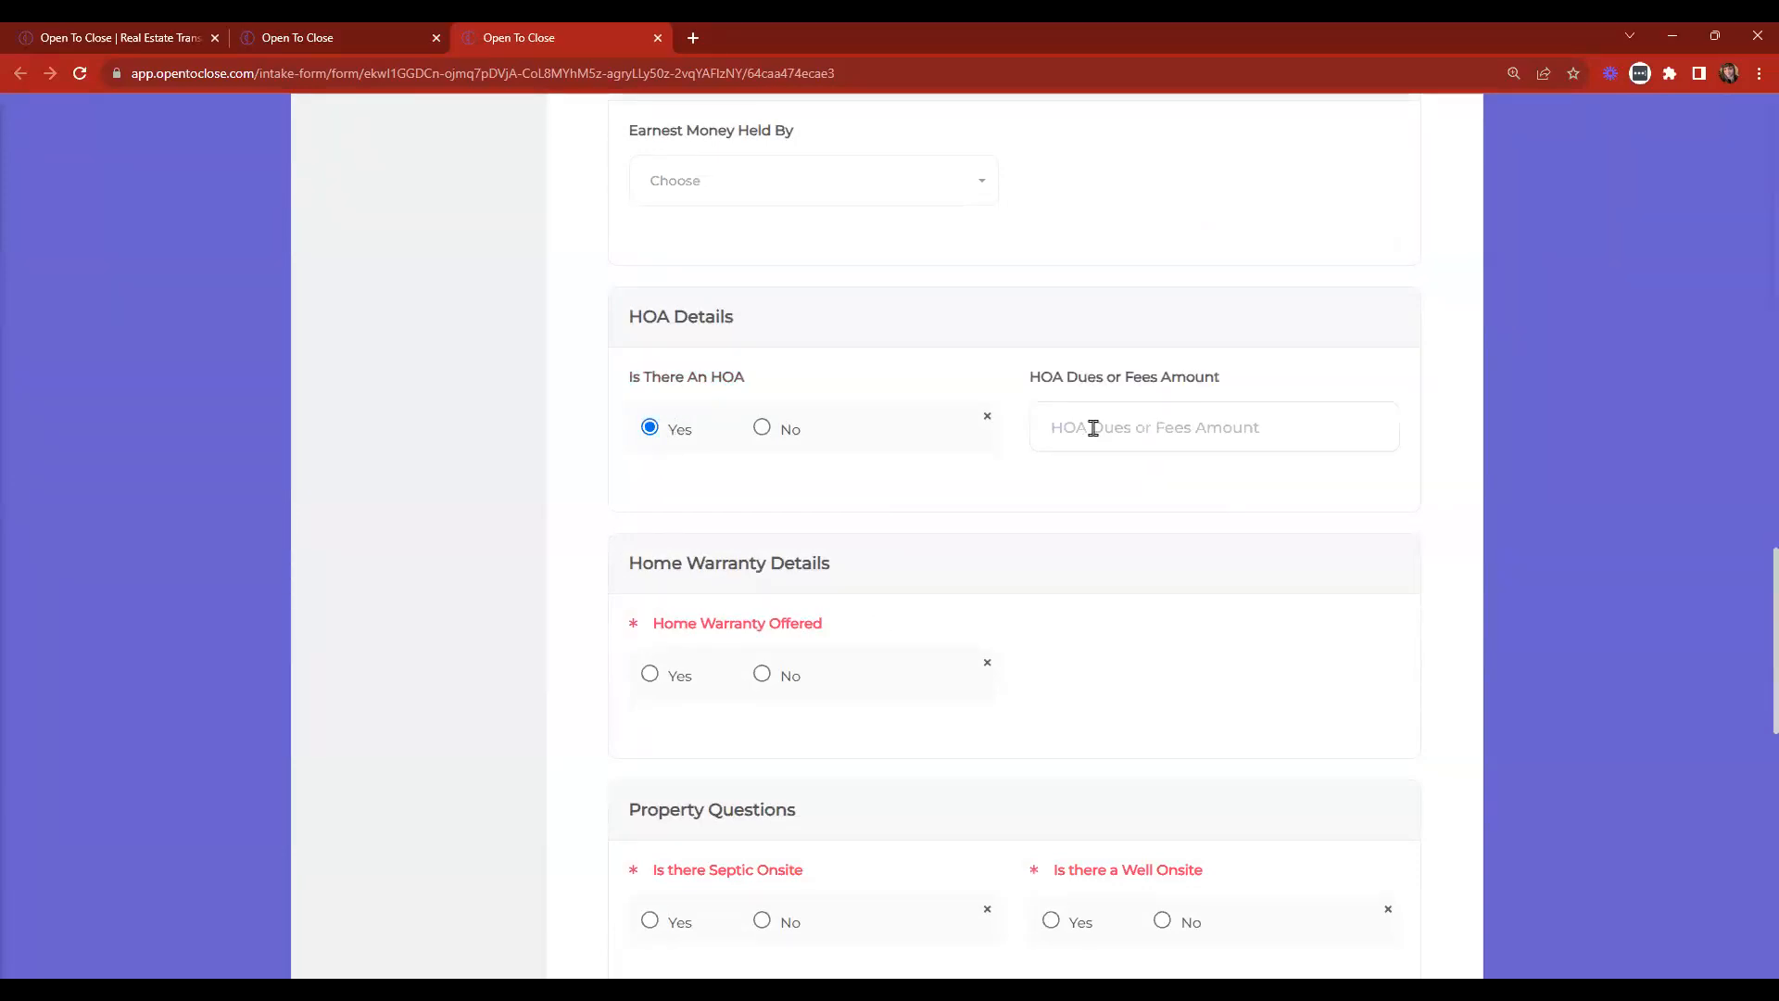
pyautogui.scroll(3, 1119, 434)
pyautogui.scroll(4, 1125, 454)
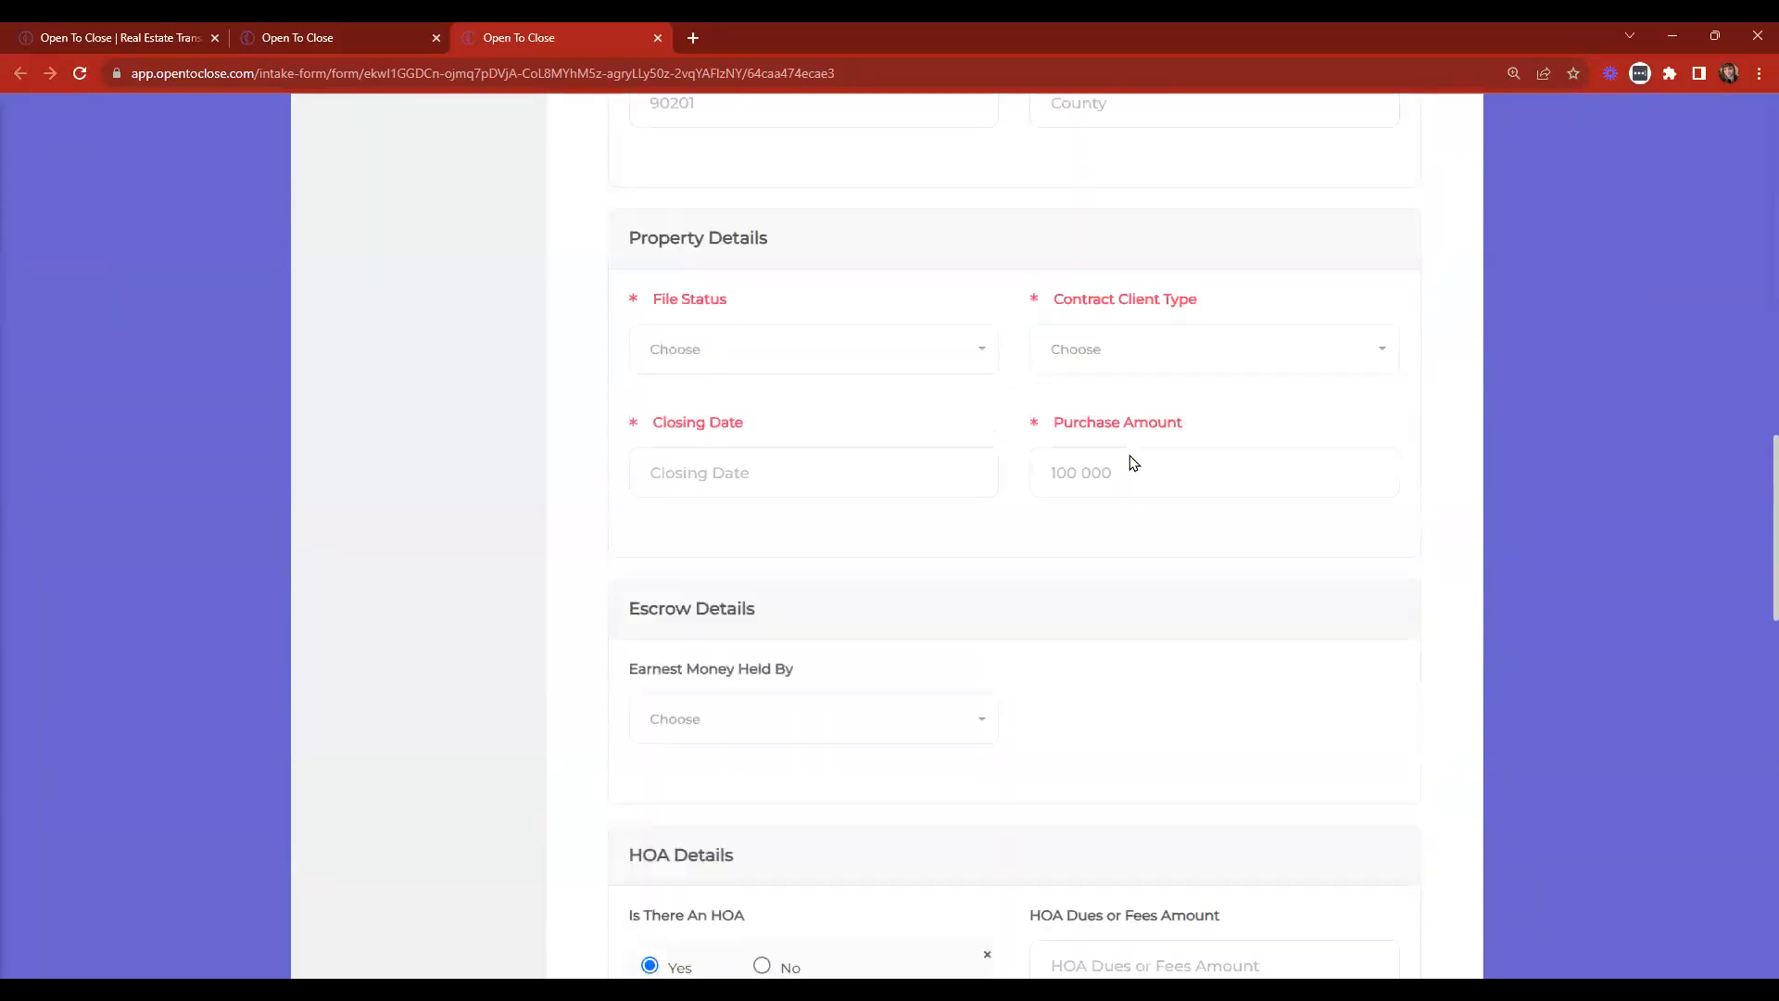
pyautogui.scroll(-8, 1131, 464)
pyautogui.scroll(-10, 991, 489)
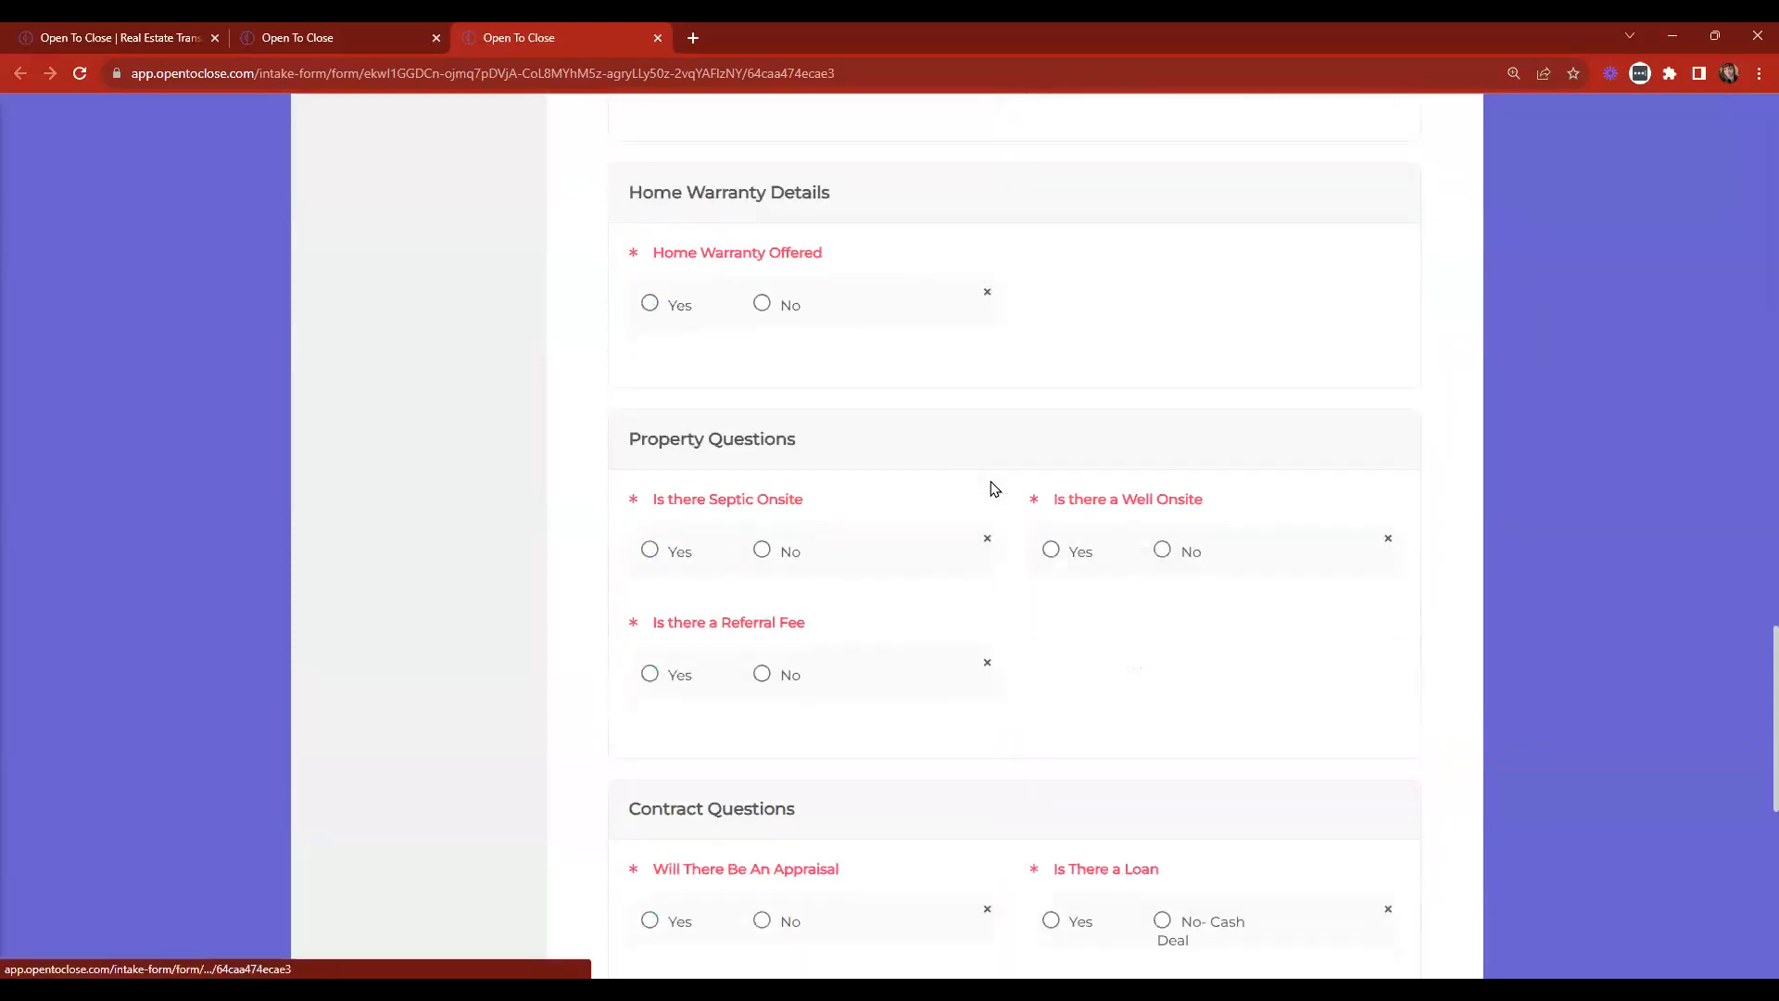
pyautogui.scroll(6, 829, 505)
pyautogui.scroll(5, 829, 505)
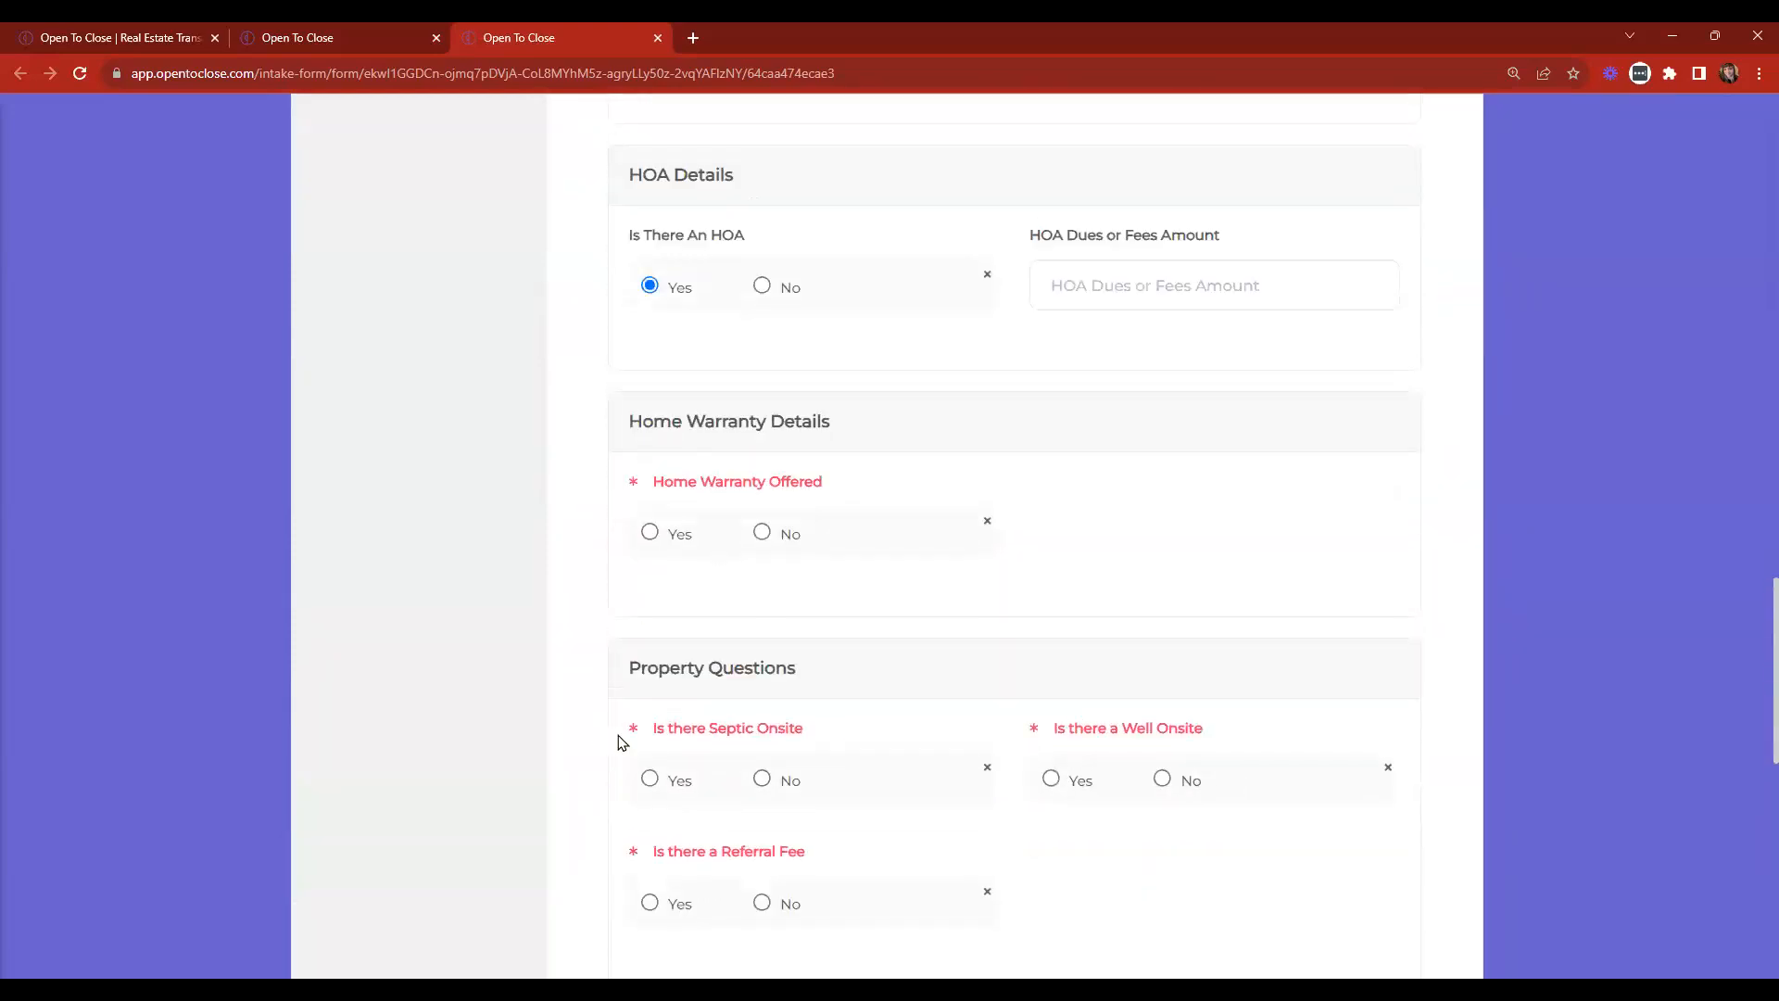
# Answer Yes to Home Warranty Offered, Is there Septic Onsite, and Is there a Referral Fee in the intake form.
pyautogui.click(649, 529)
pyautogui.scroll(-3, 651, 523)
pyautogui.click(649, 500)
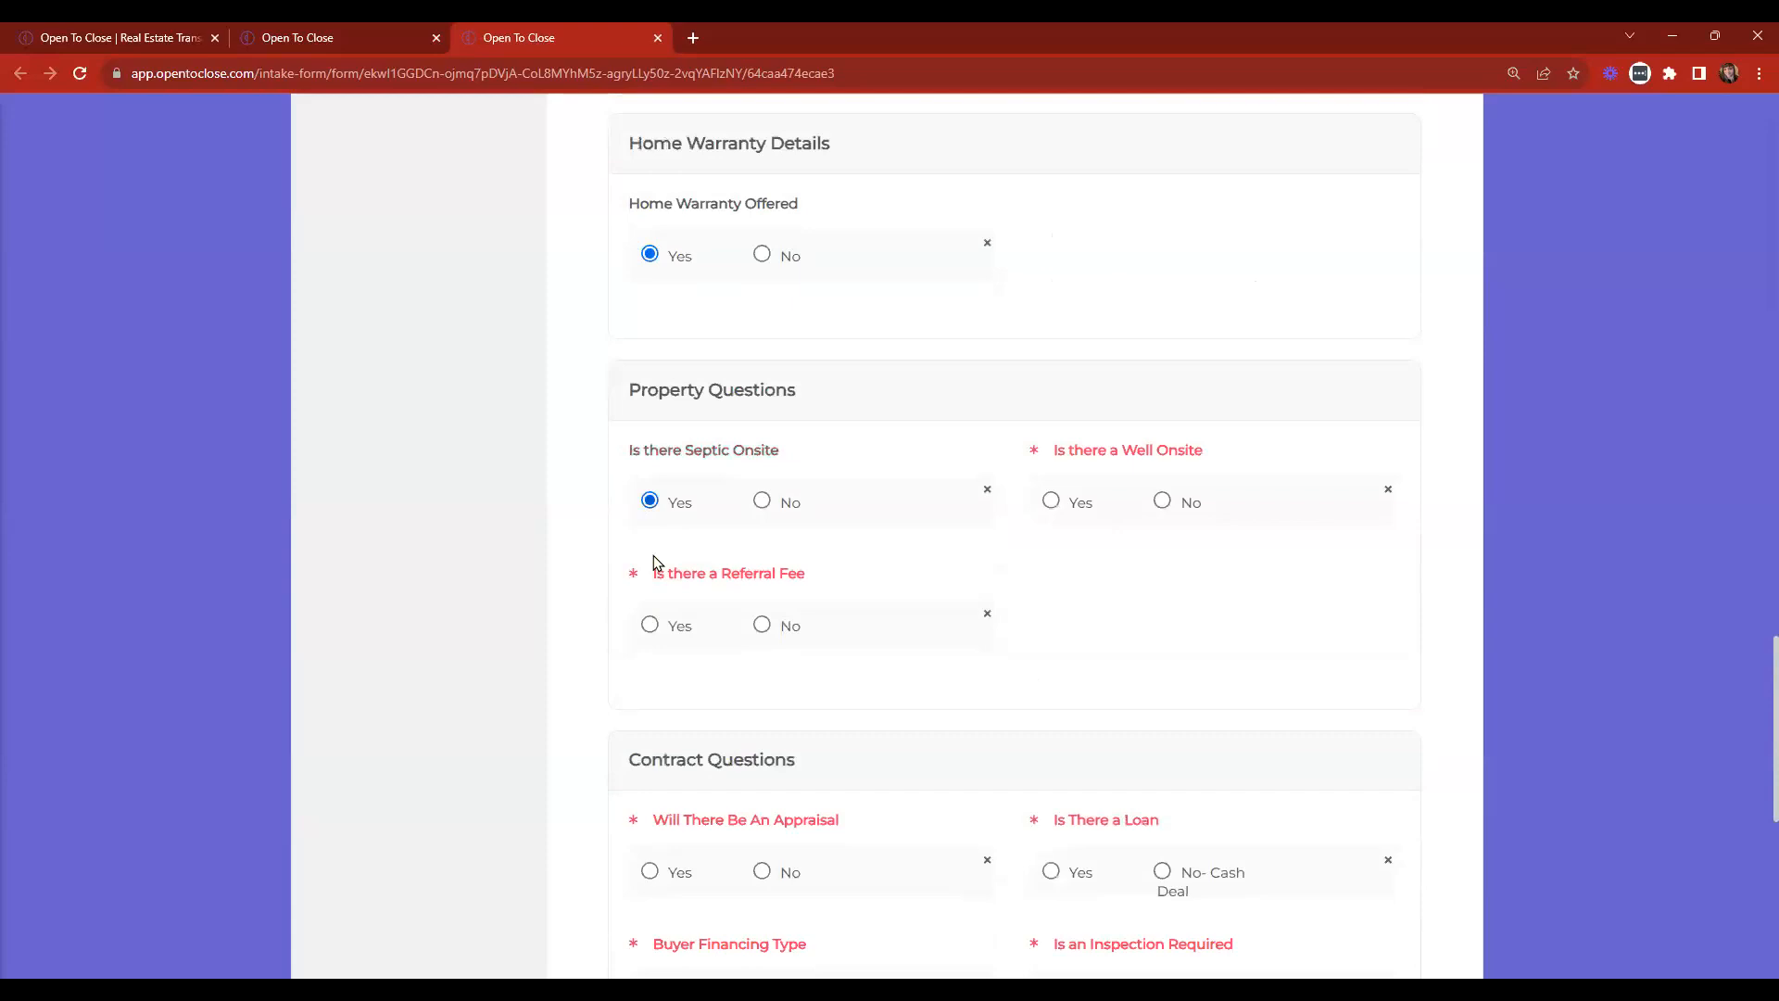
pyautogui.click(649, 623)
pyautogui.click(1053, 504)
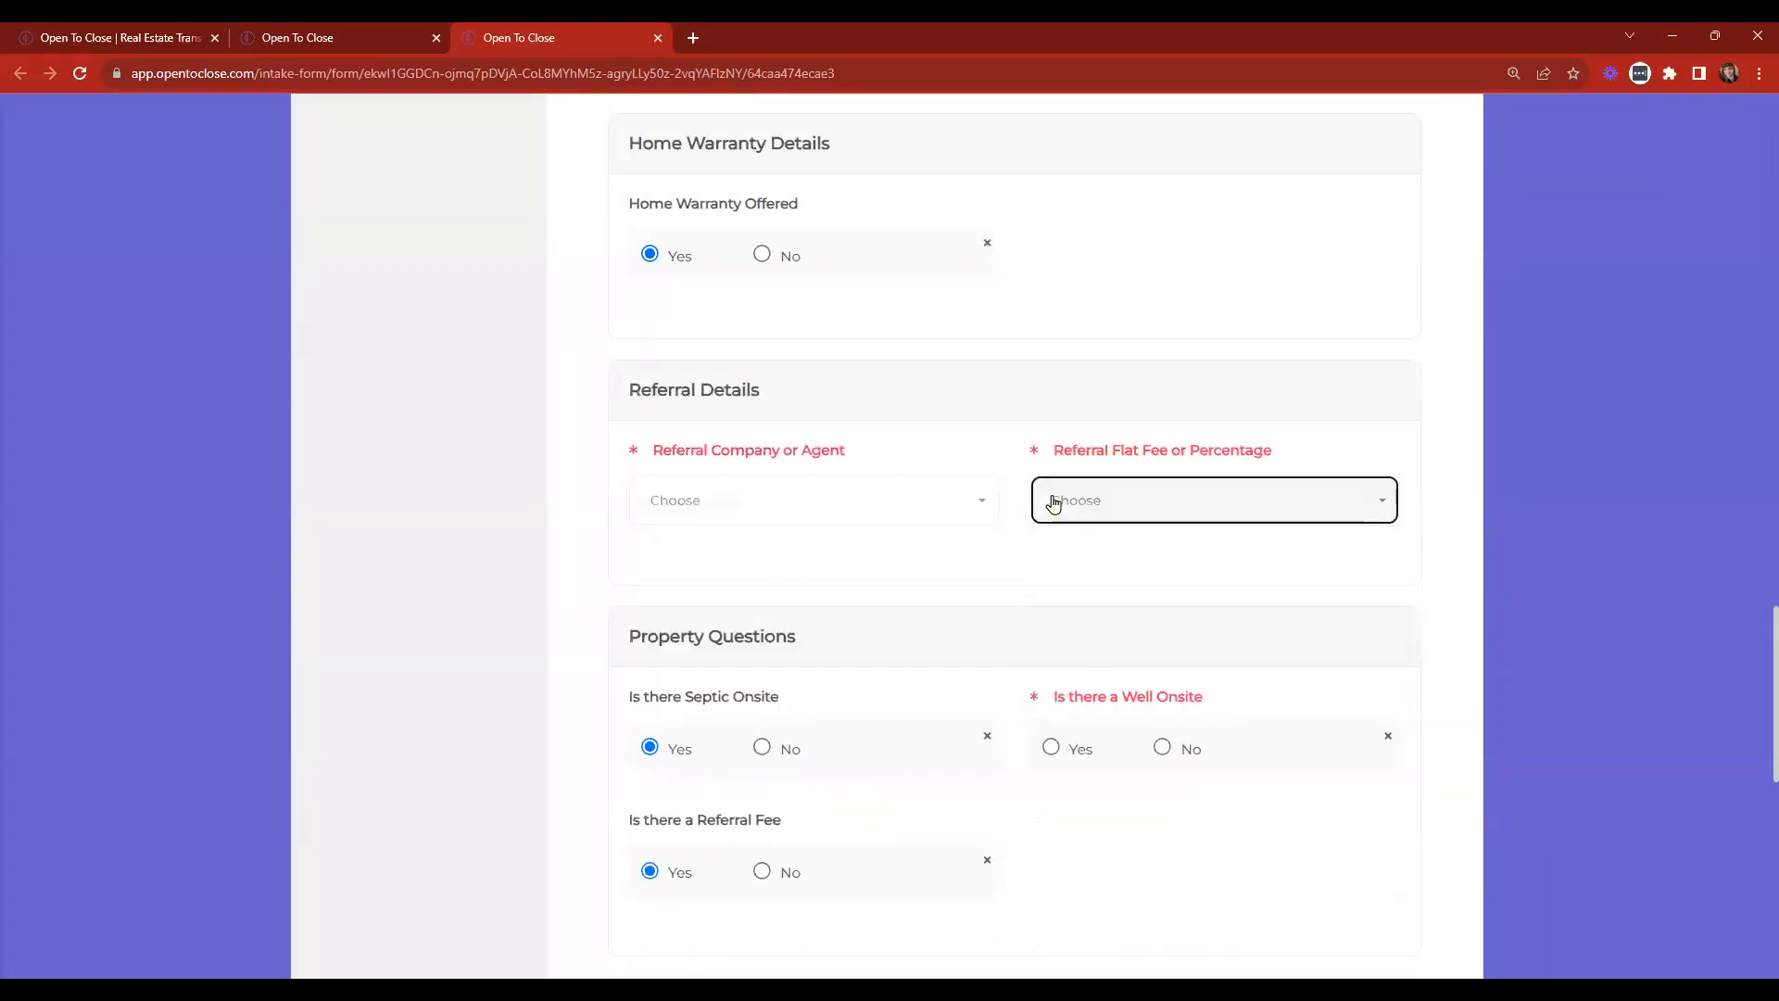
pyautogui.scroll(-3, 769, 477)
pyautogui.scroll(-3, 1082, 513)
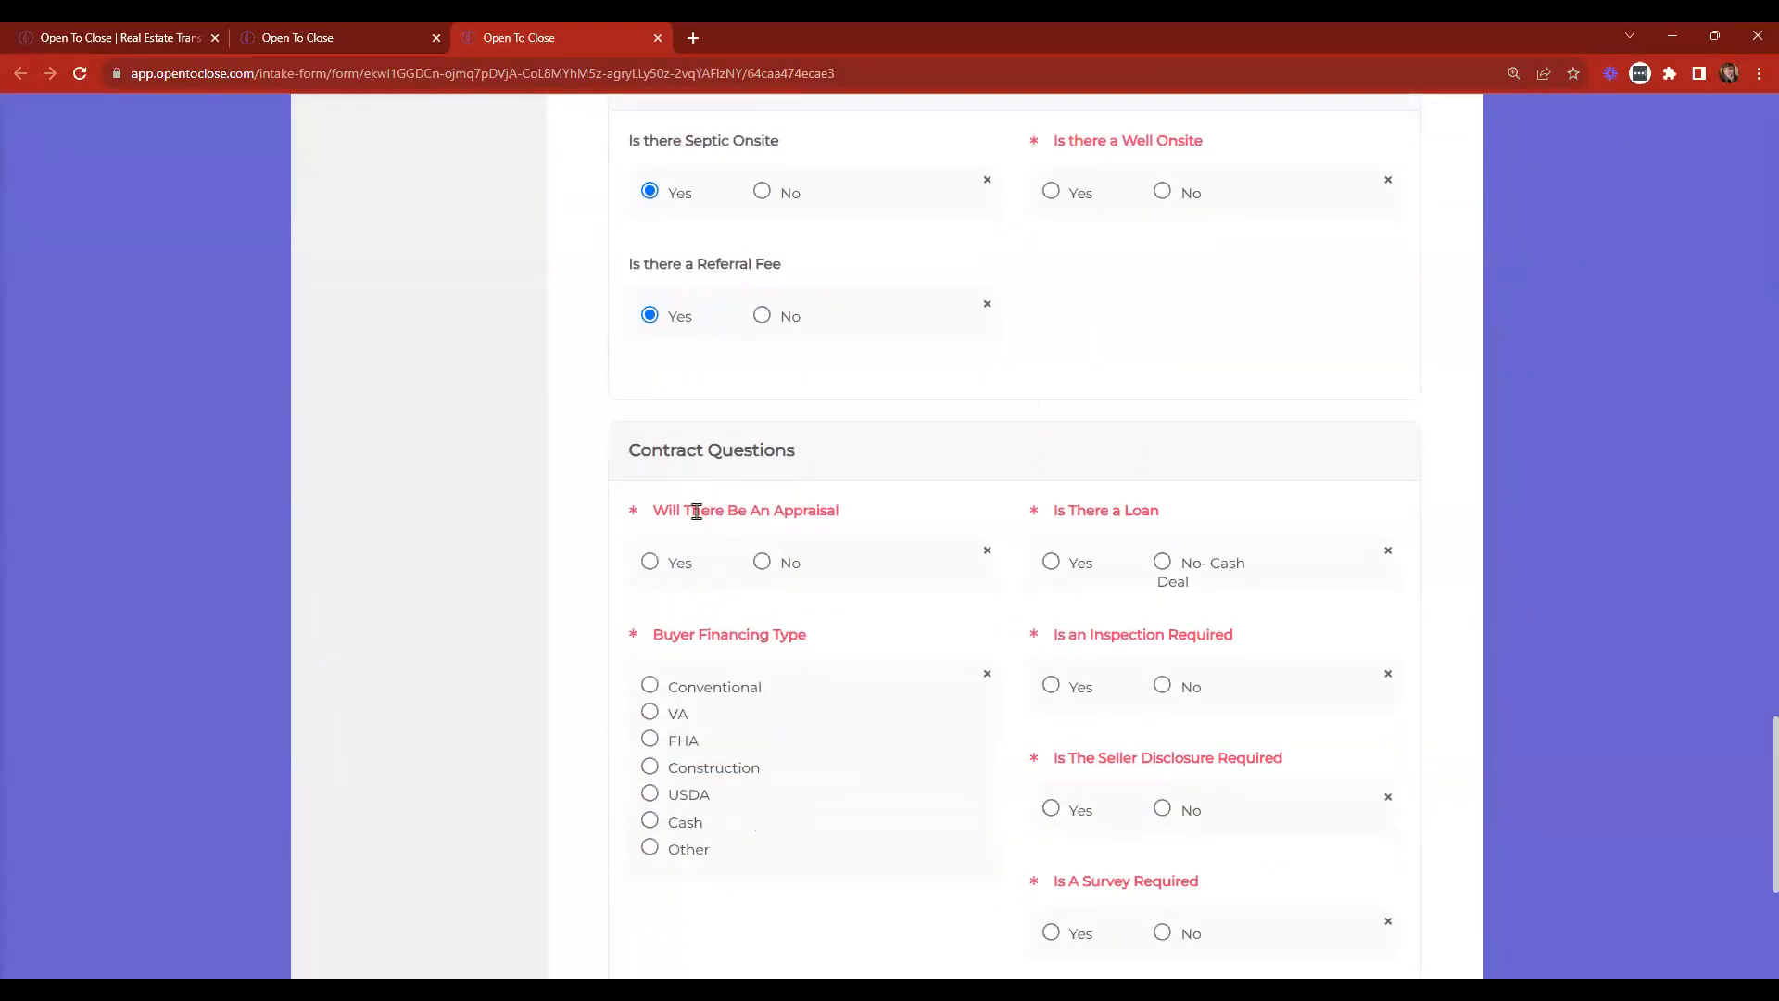
# Answer Yes to Will There Be An Appraisal, Is There a Loan, and Is an Inspection Required in the Contract Questions section.
pyautogui.click(649, 561)
pyautogui.click(1051, 561)
pyautogui.click(1050, 684)
pyautogui.scroll(-5, 1038, 477)
# Set HOA Due - Days to 15 in the Critical Deadlines section of the intake form.
pyautogui.scroll(6, 1052, 468)
pyautogui.scroll(20, 1054, 469)
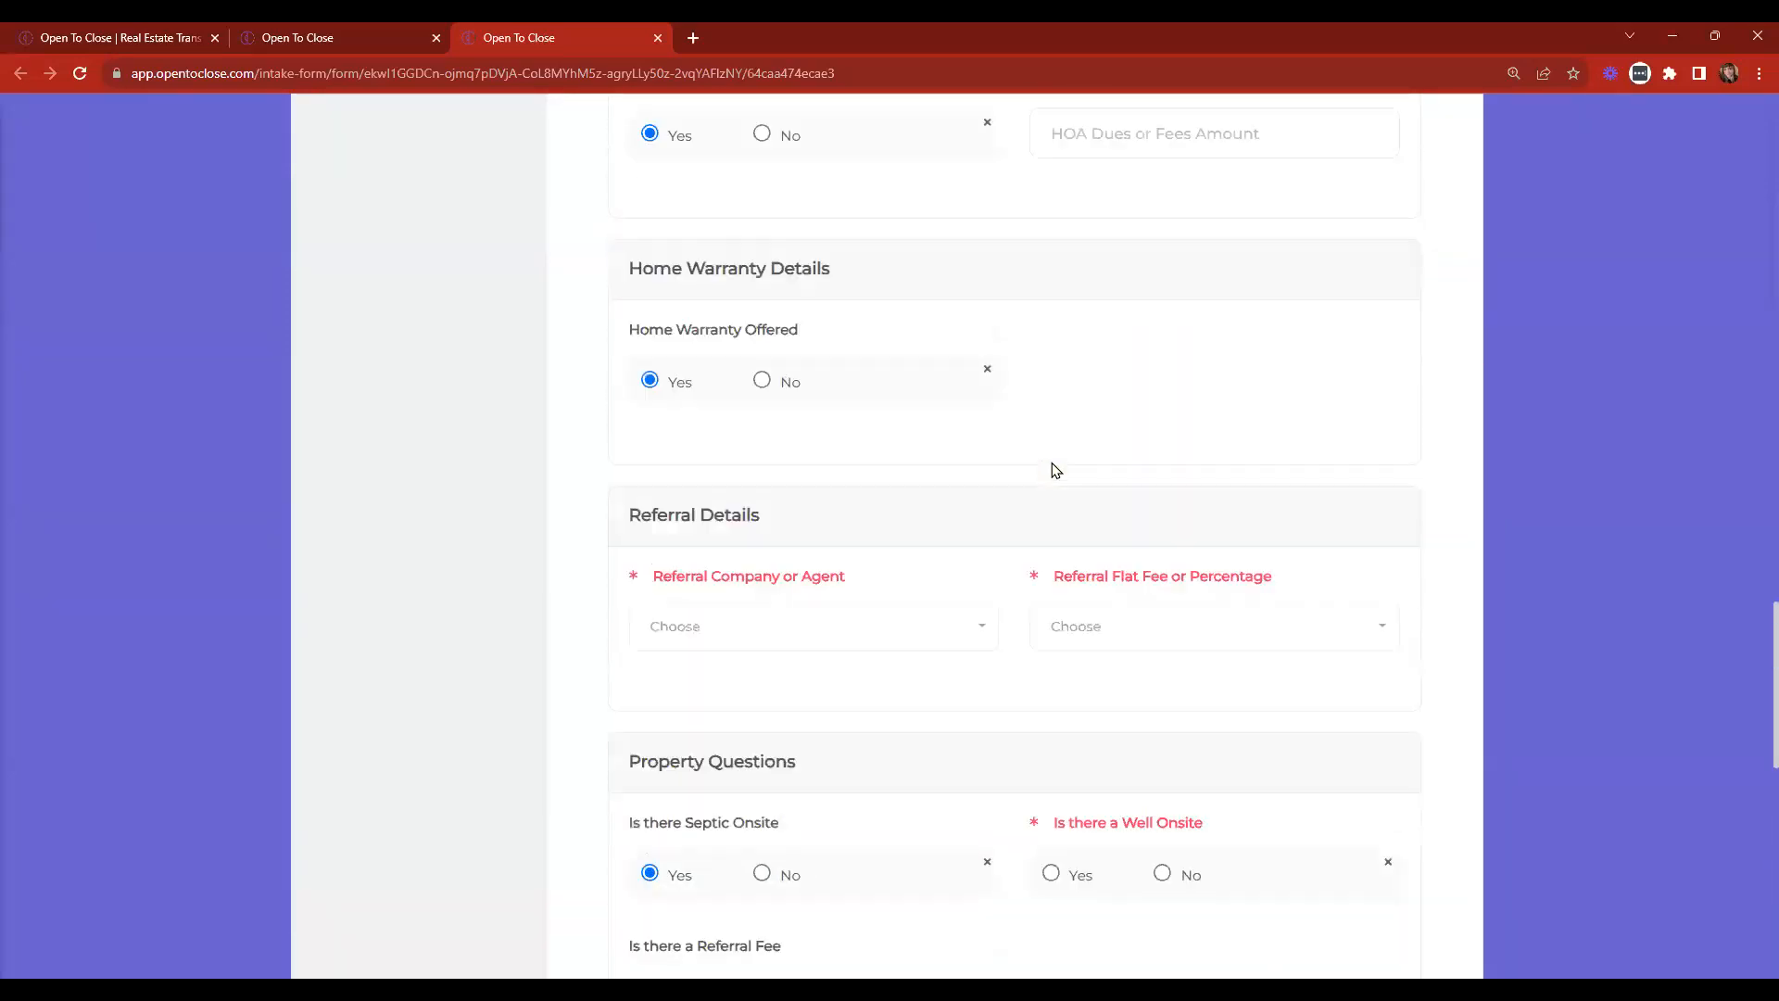
pyautogui.scroll(9, 1053, 469)
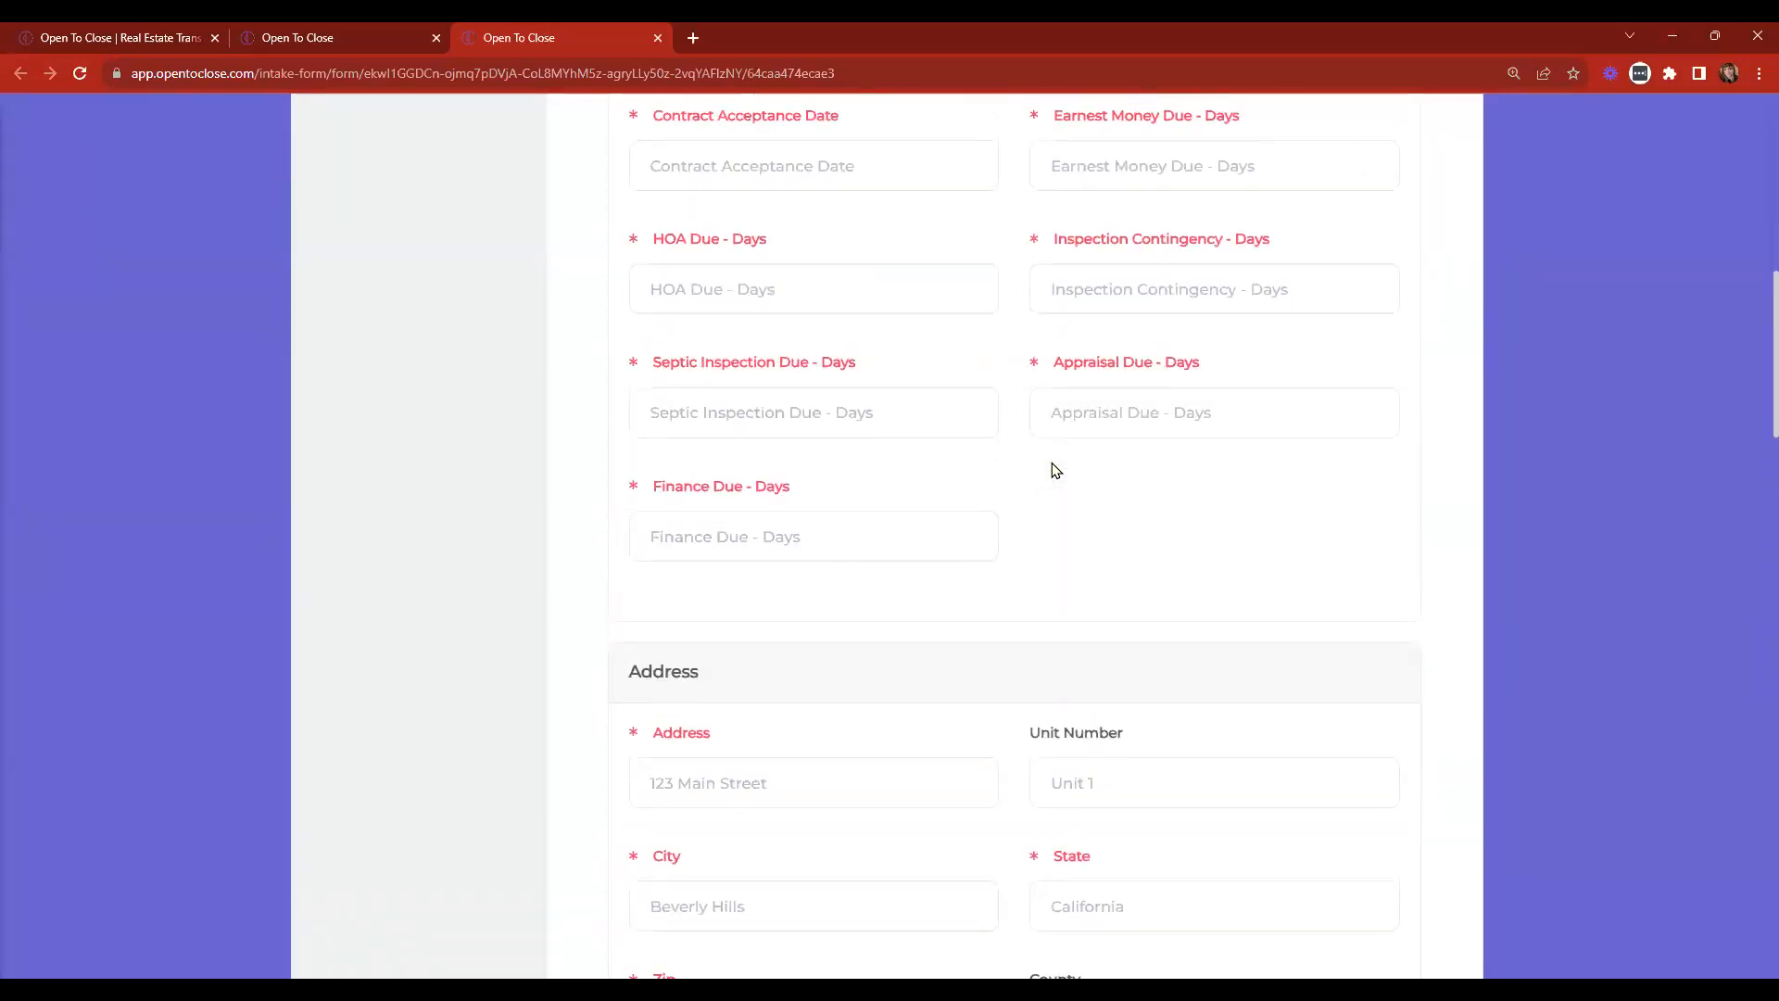
pyautogui.moveTo(630, 331); pyautogui.dragTo(898, 331)
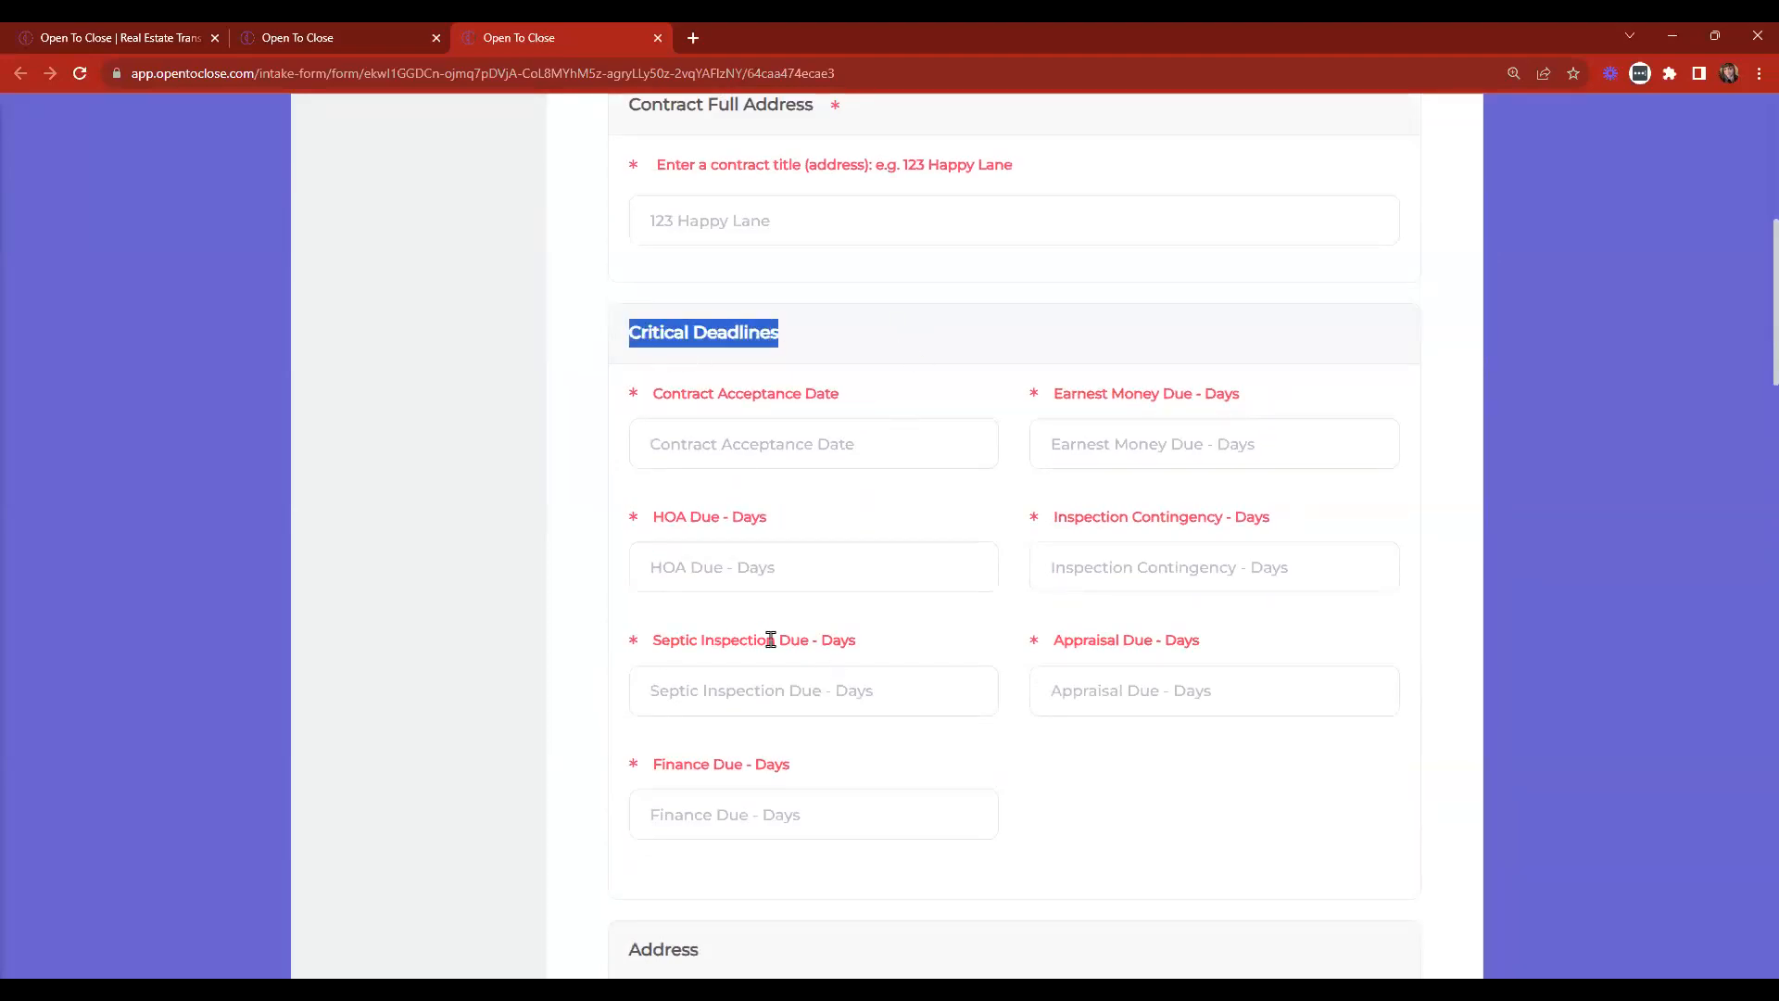
pyautogui.moveTo(654, 516); pyautogui.dragTo(885, 529)
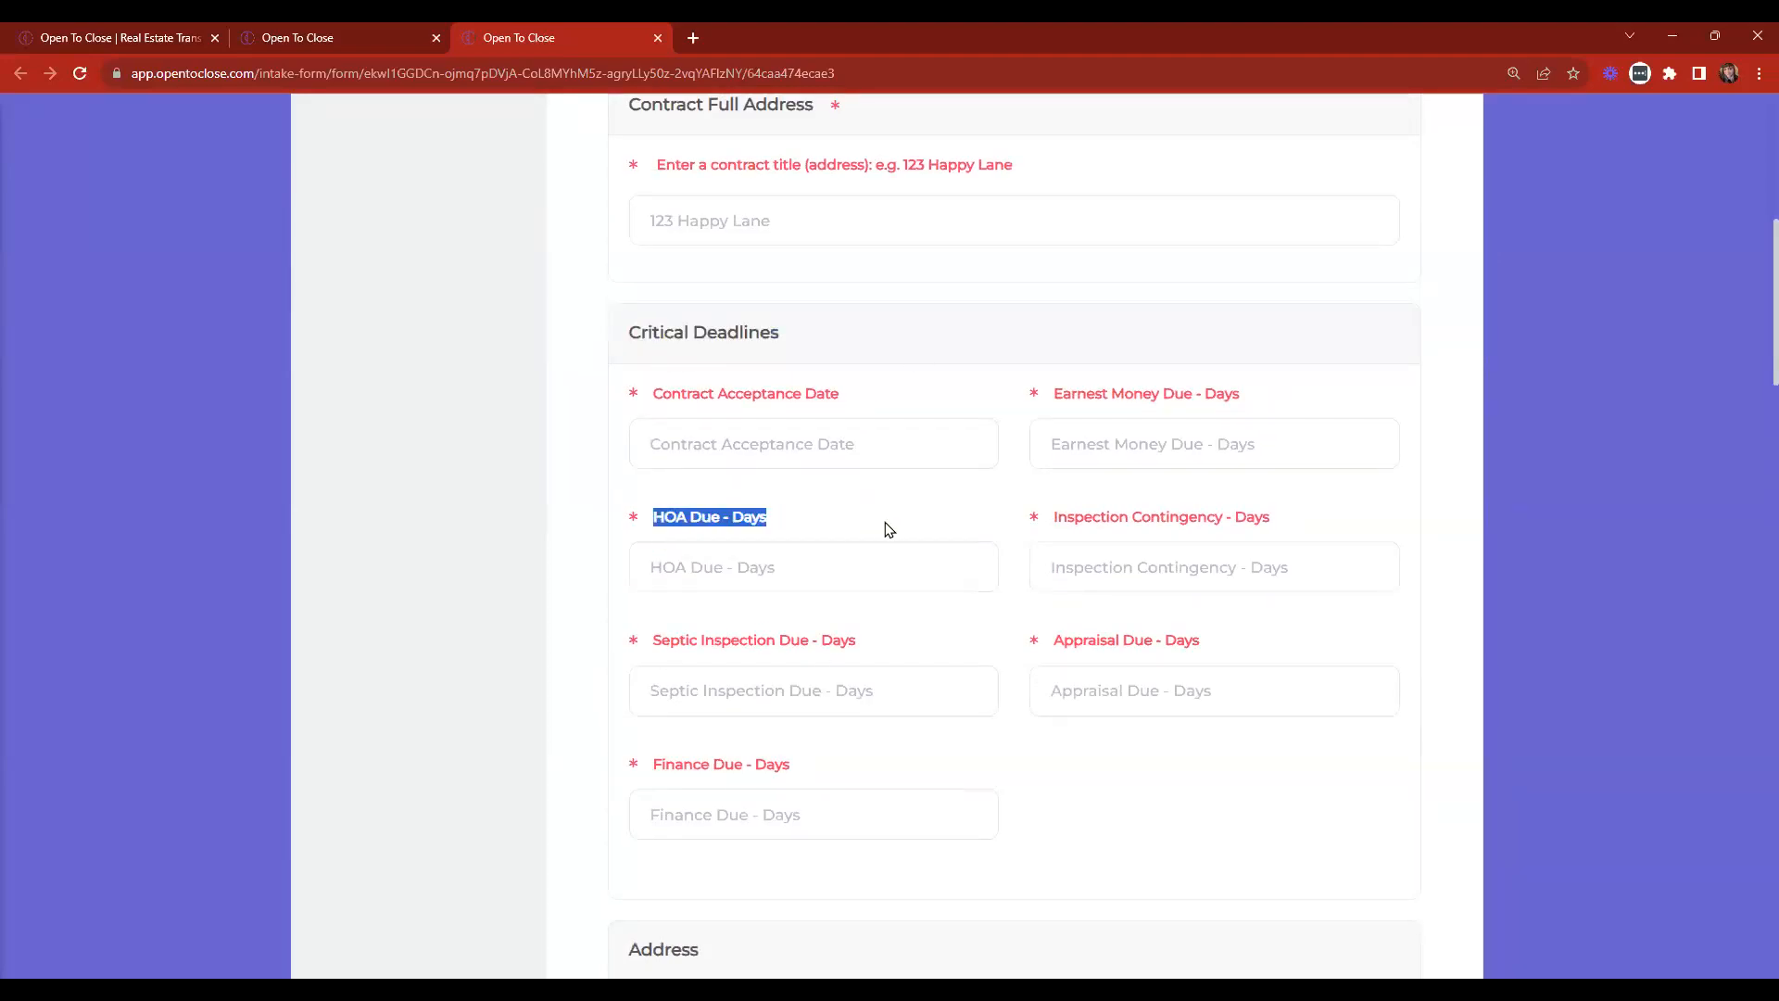
pyautogui.click(775, 557)
pyautogui.write('15')
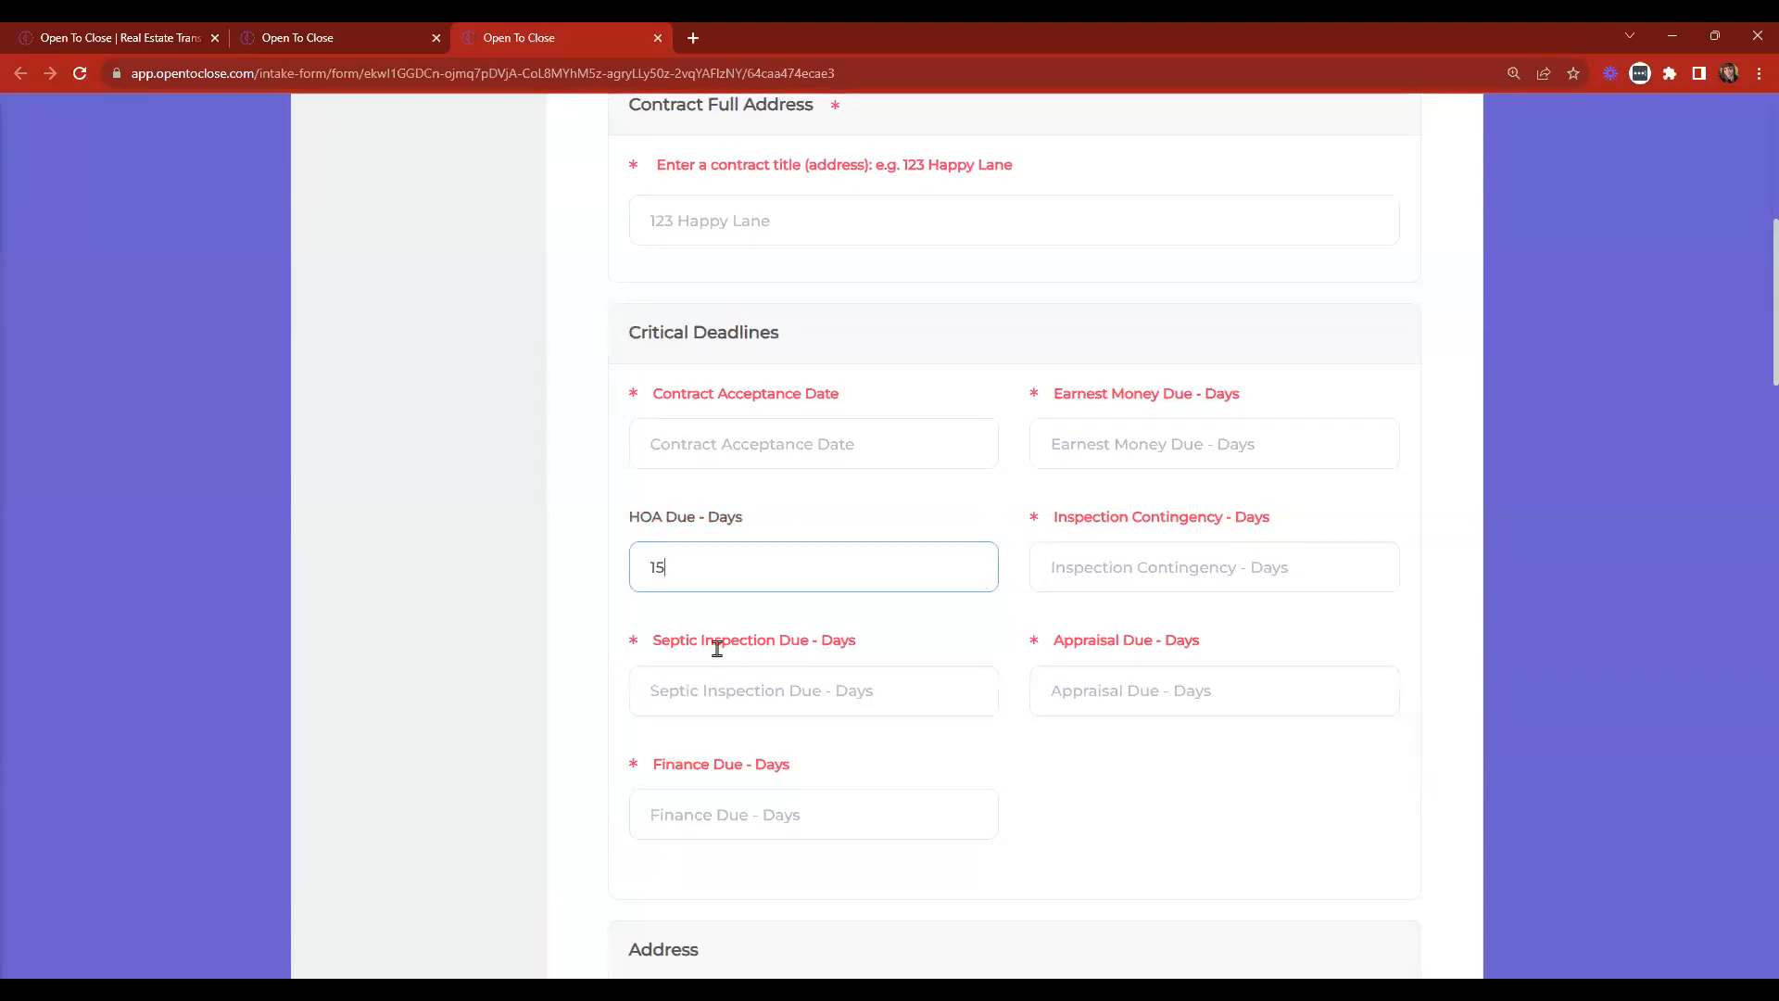
# Cancel the intake form and close its browser tab.
pyautogui.scroll(7, 1183, 509)
pyautogui.scroll(-20, 1187, 513)
pyautogui.scroll(-15, 1191, 516)
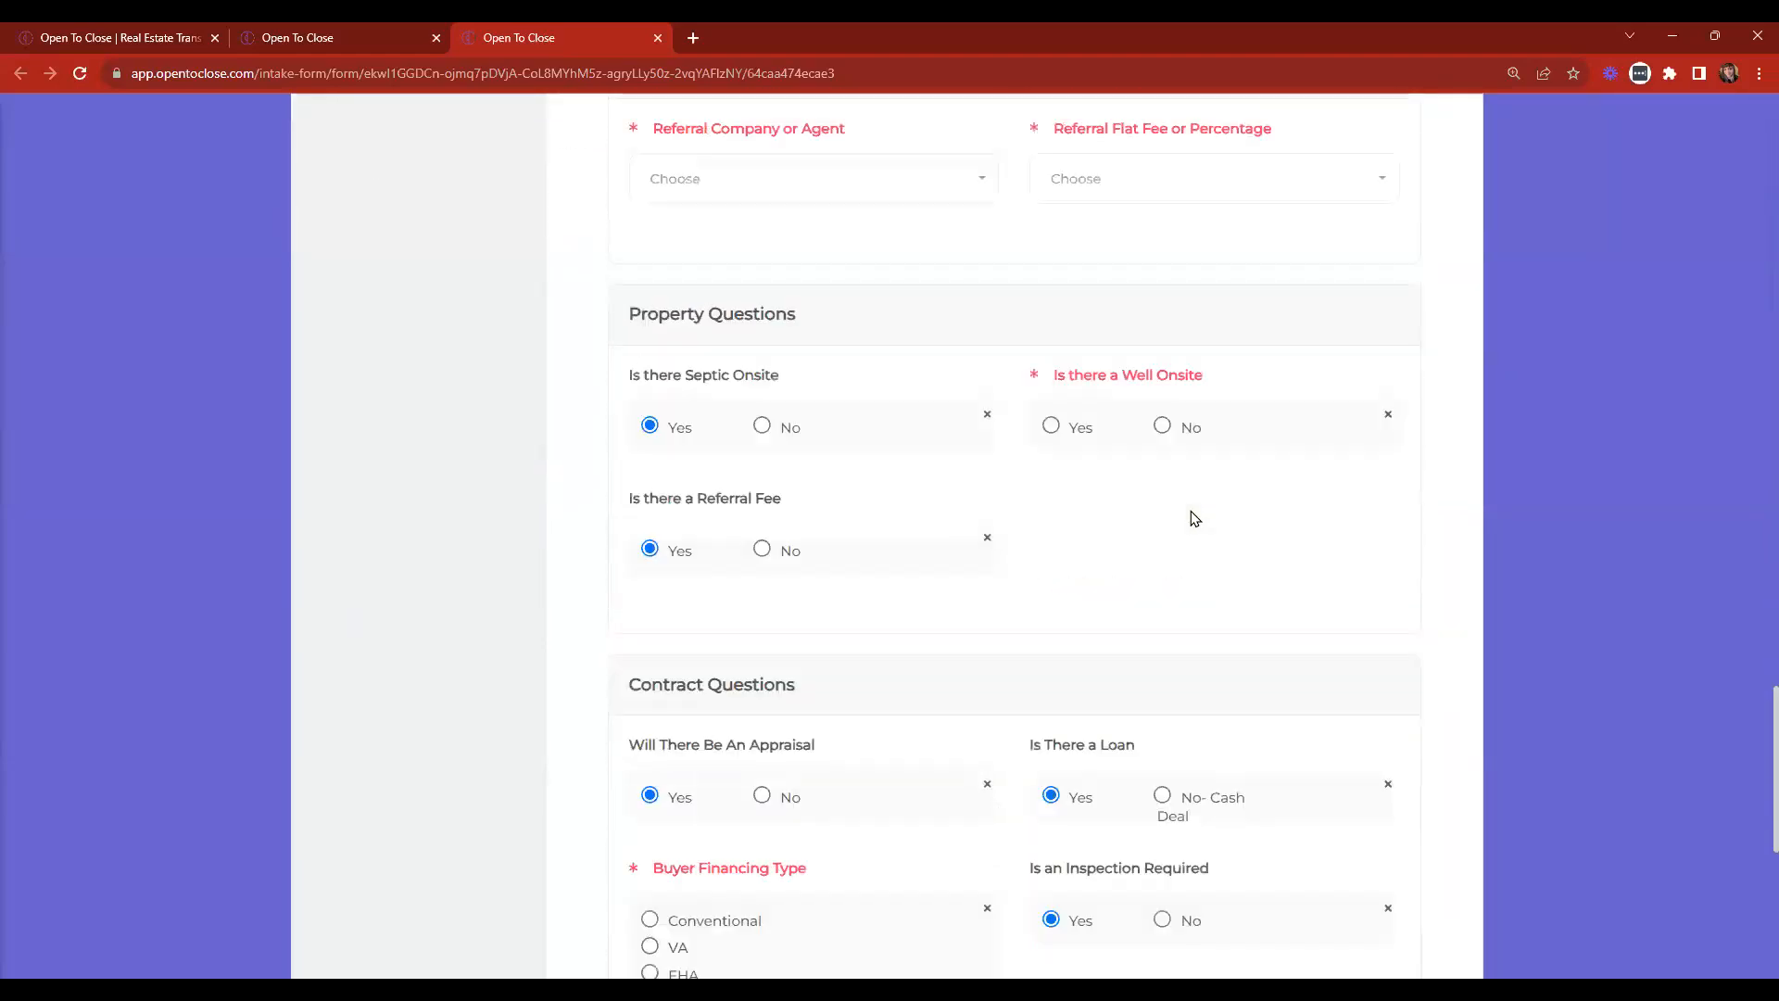
pyautogui.click(1395, 846)
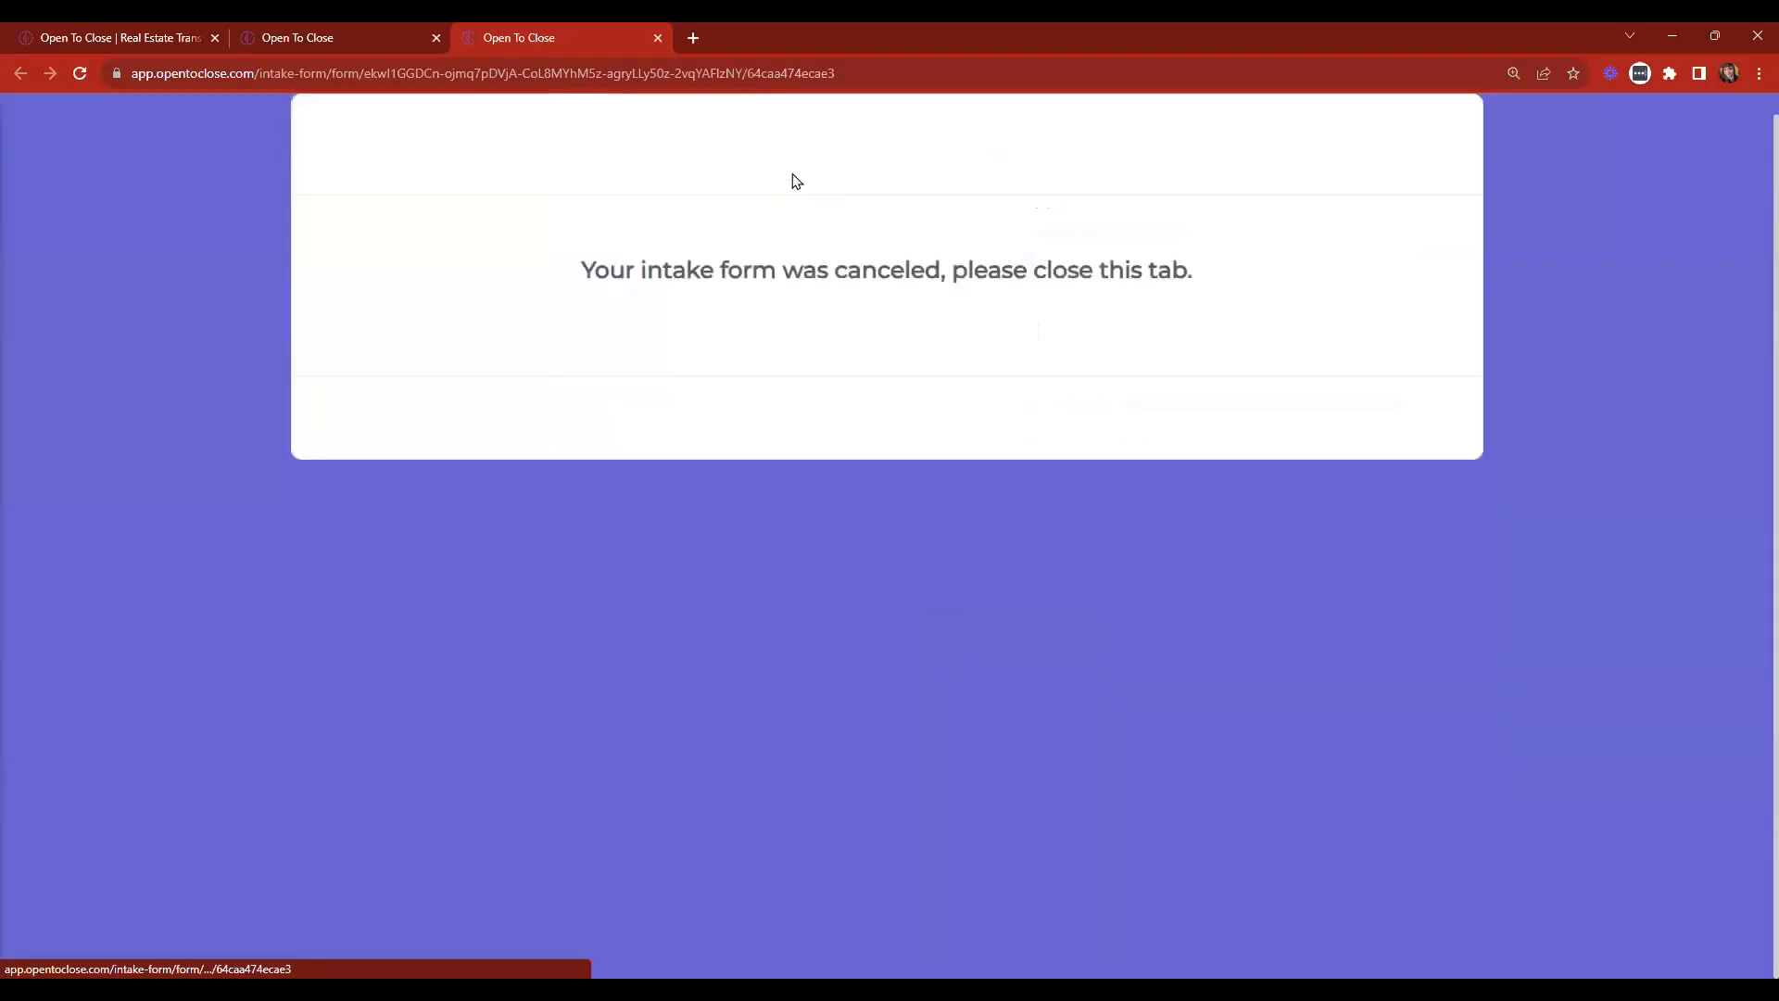
pyautogui.click(658, 38)
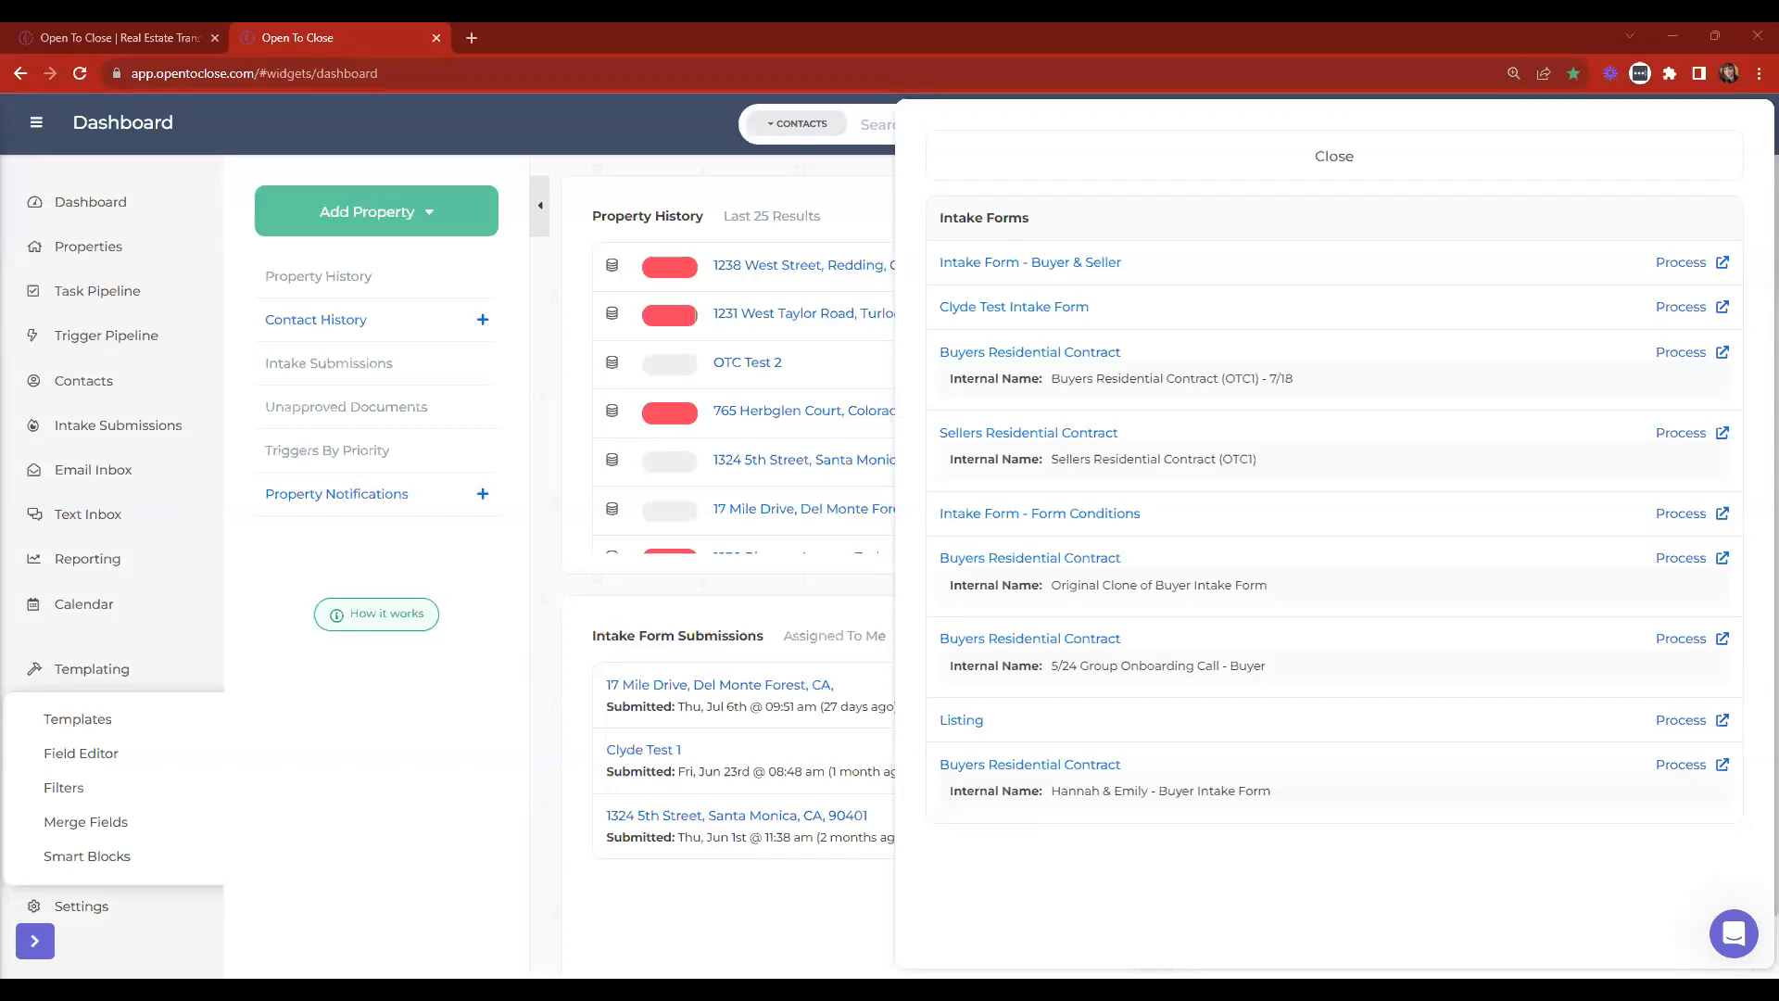
# Review the To, Cc and Bcc contact choices and the message body in the Turlock webinar property's email composer, and close the property.
pyautogui.click(887, 322)
pyautogui.click(889, 321)
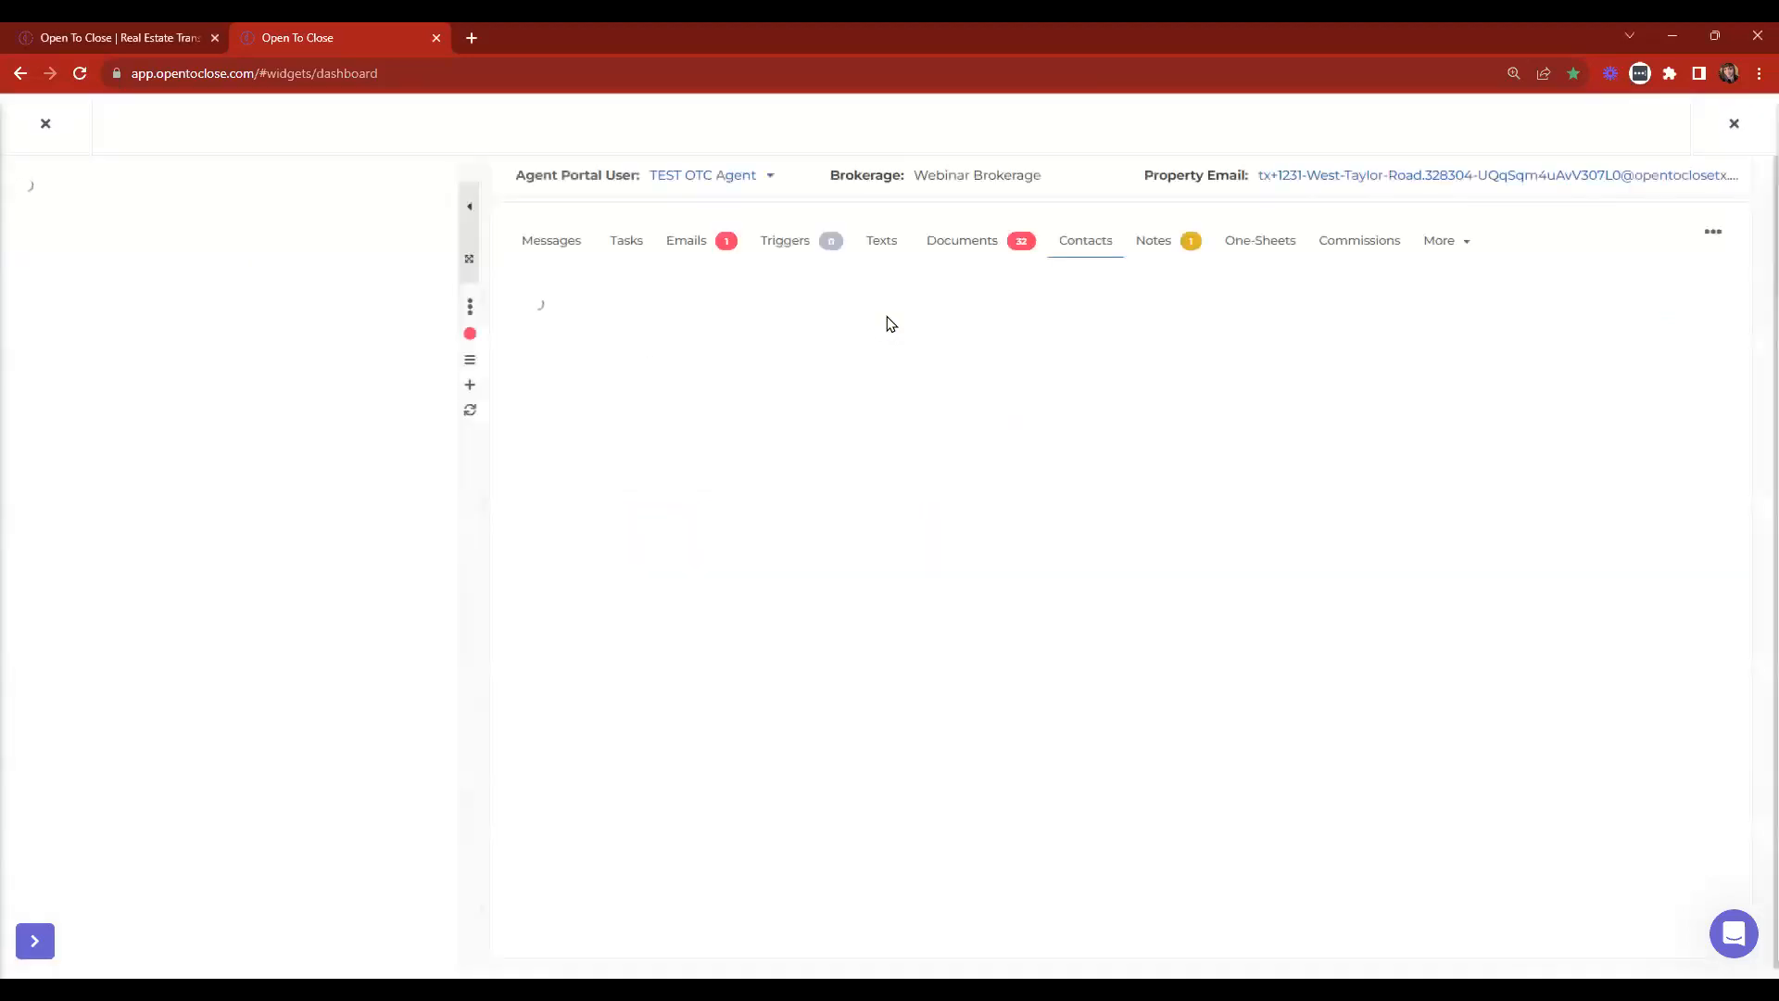
pyautogui.click(680, 242)
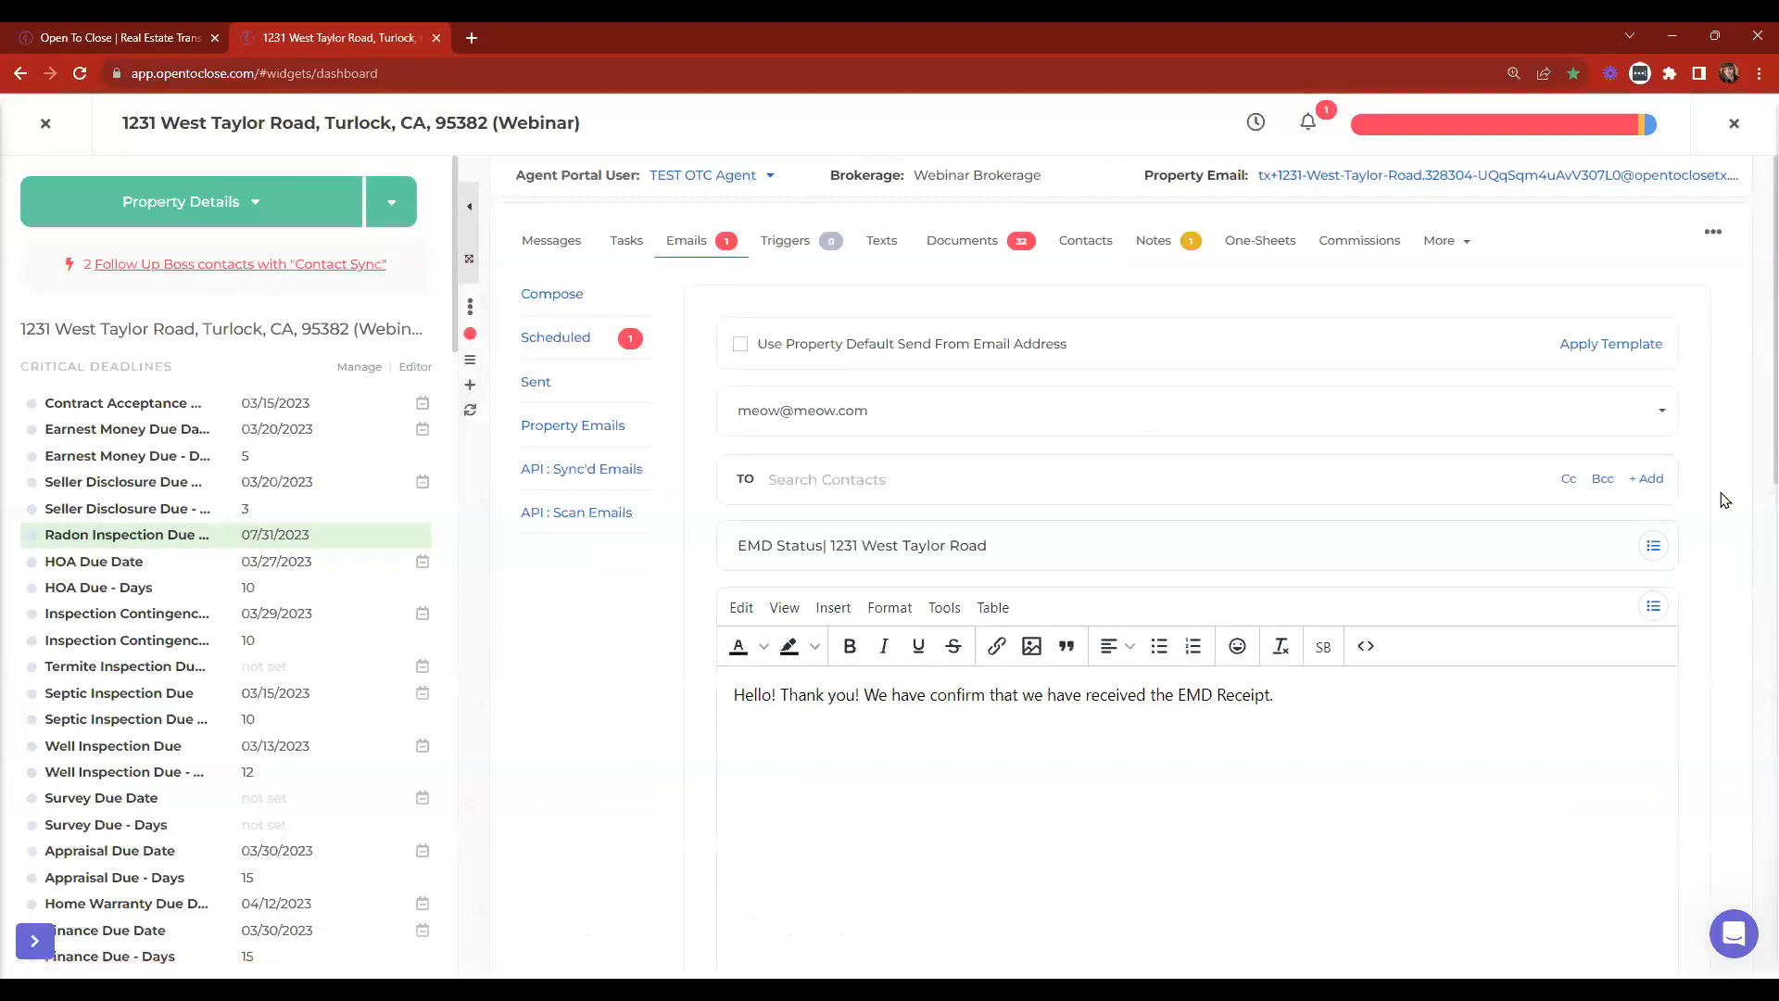
pyautogui.click(1650, 481)
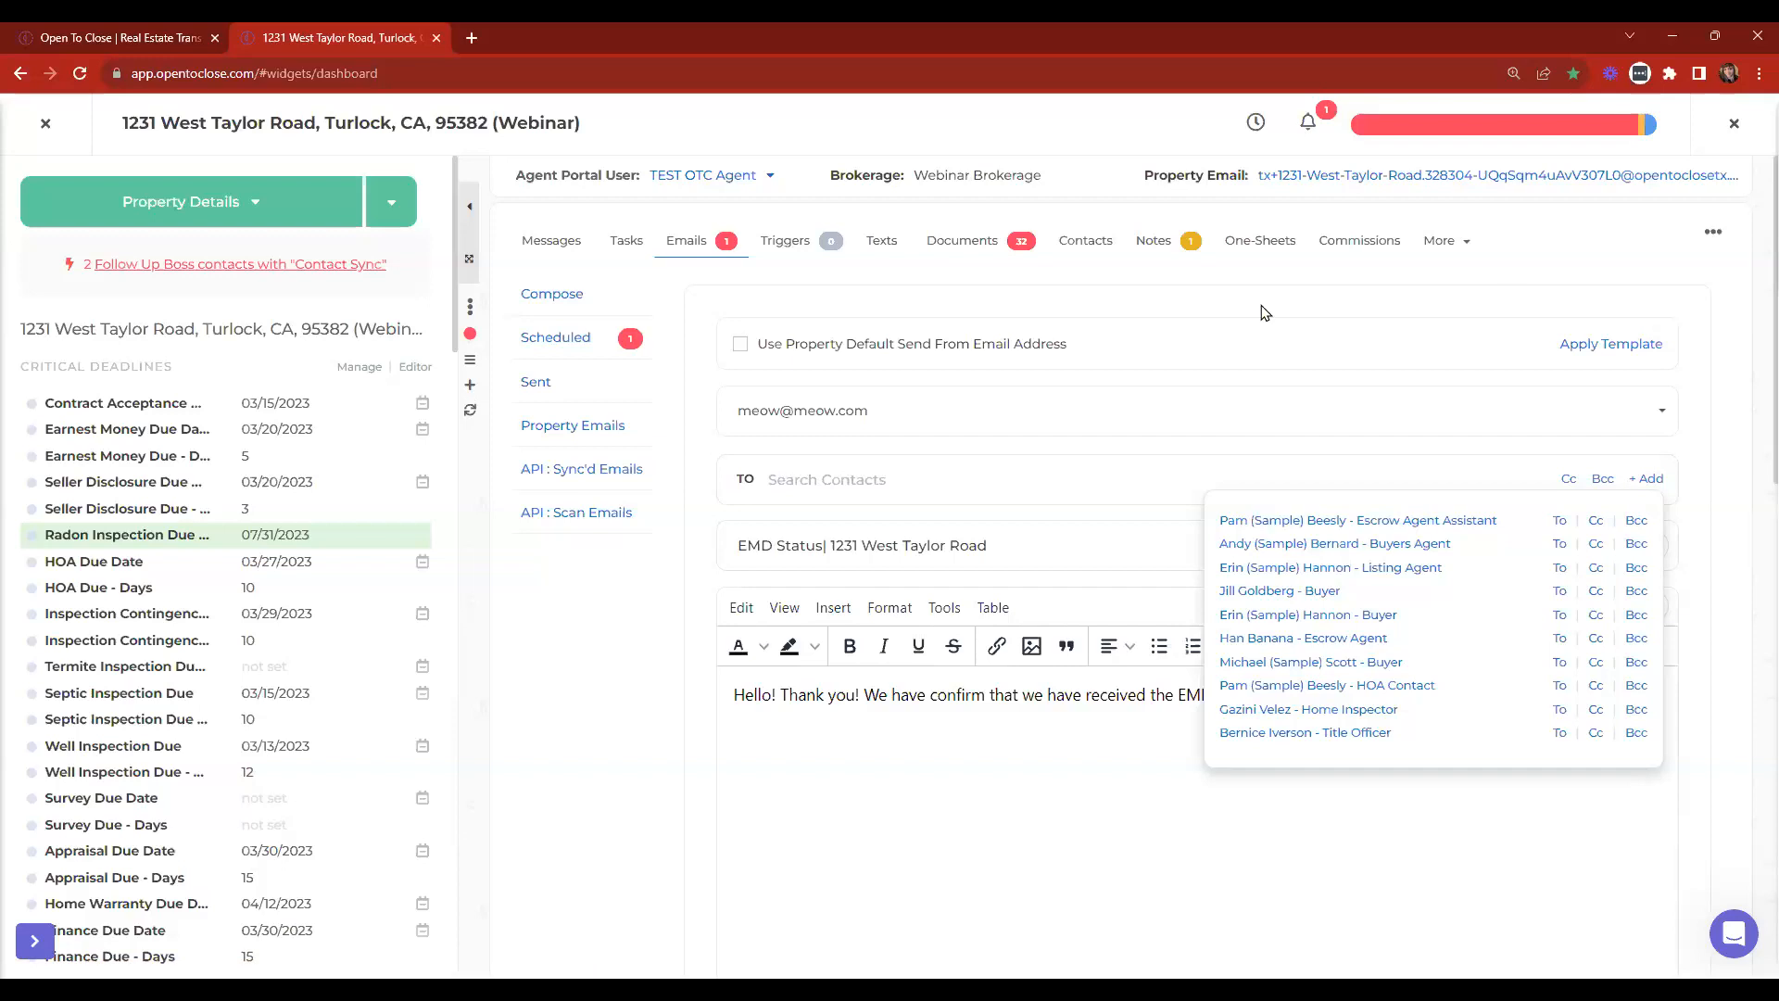
pyautogui.click(1649, 481)
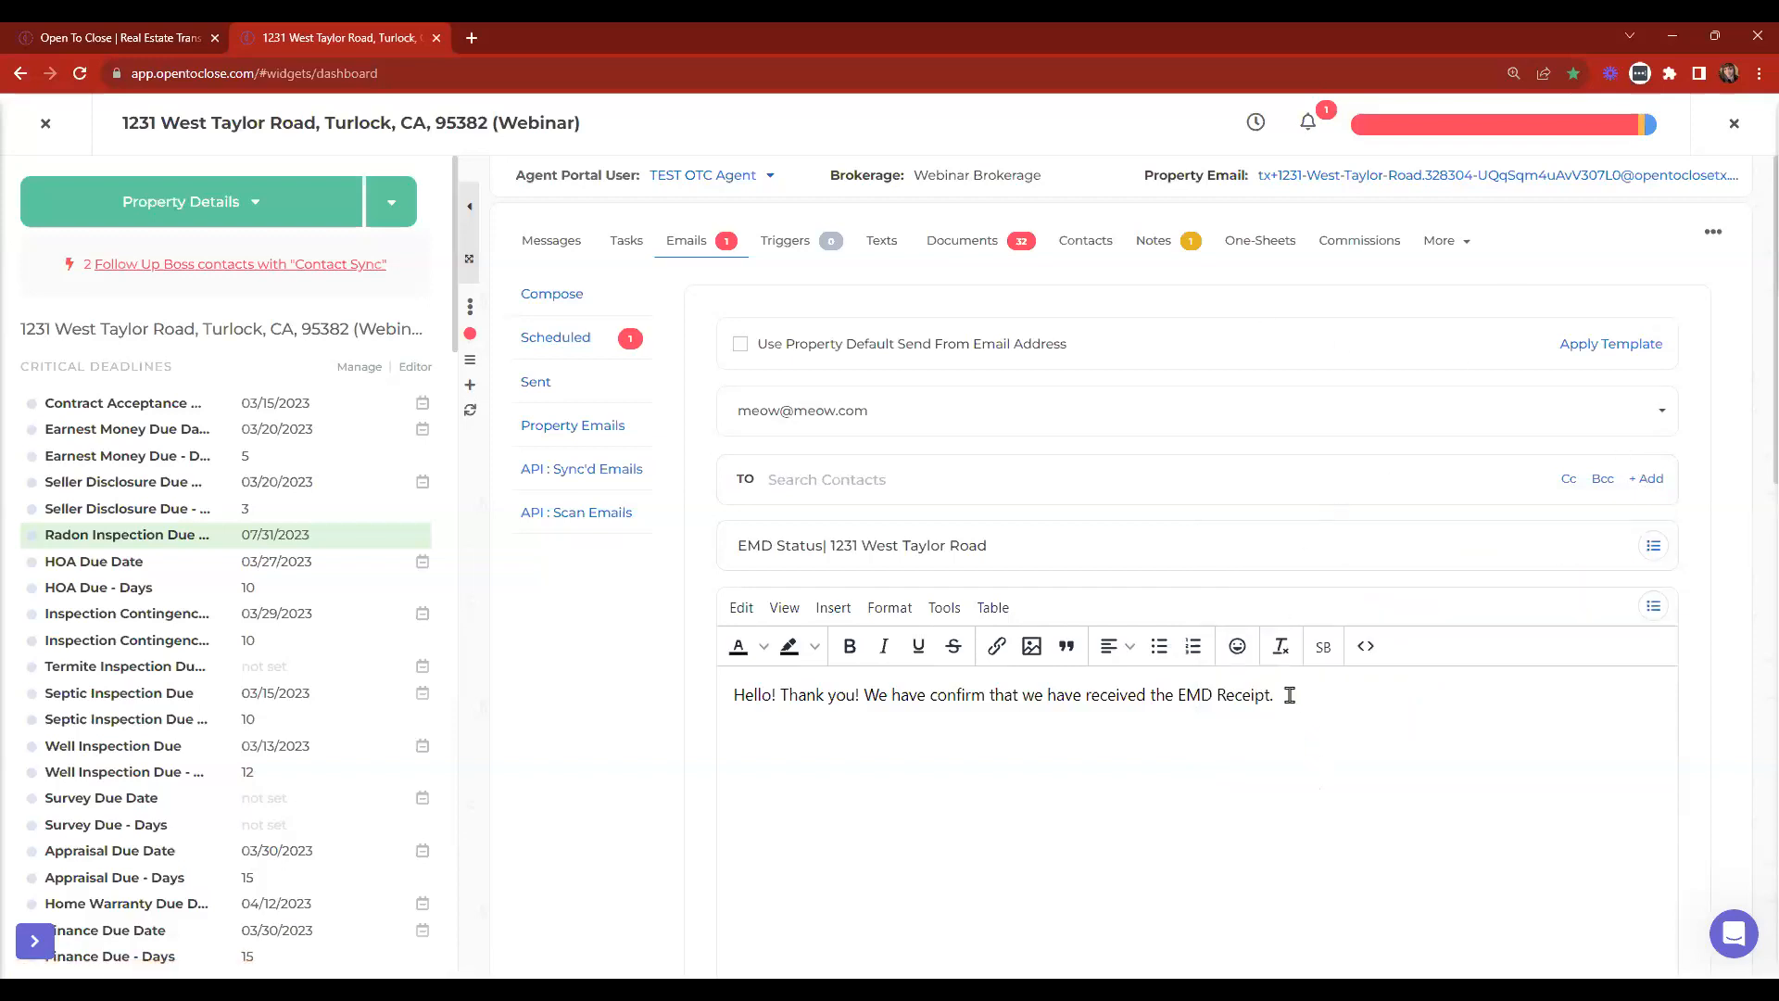
pyautogui.moveTo(1289, 695); pyautogui.dragTo(658, 727)
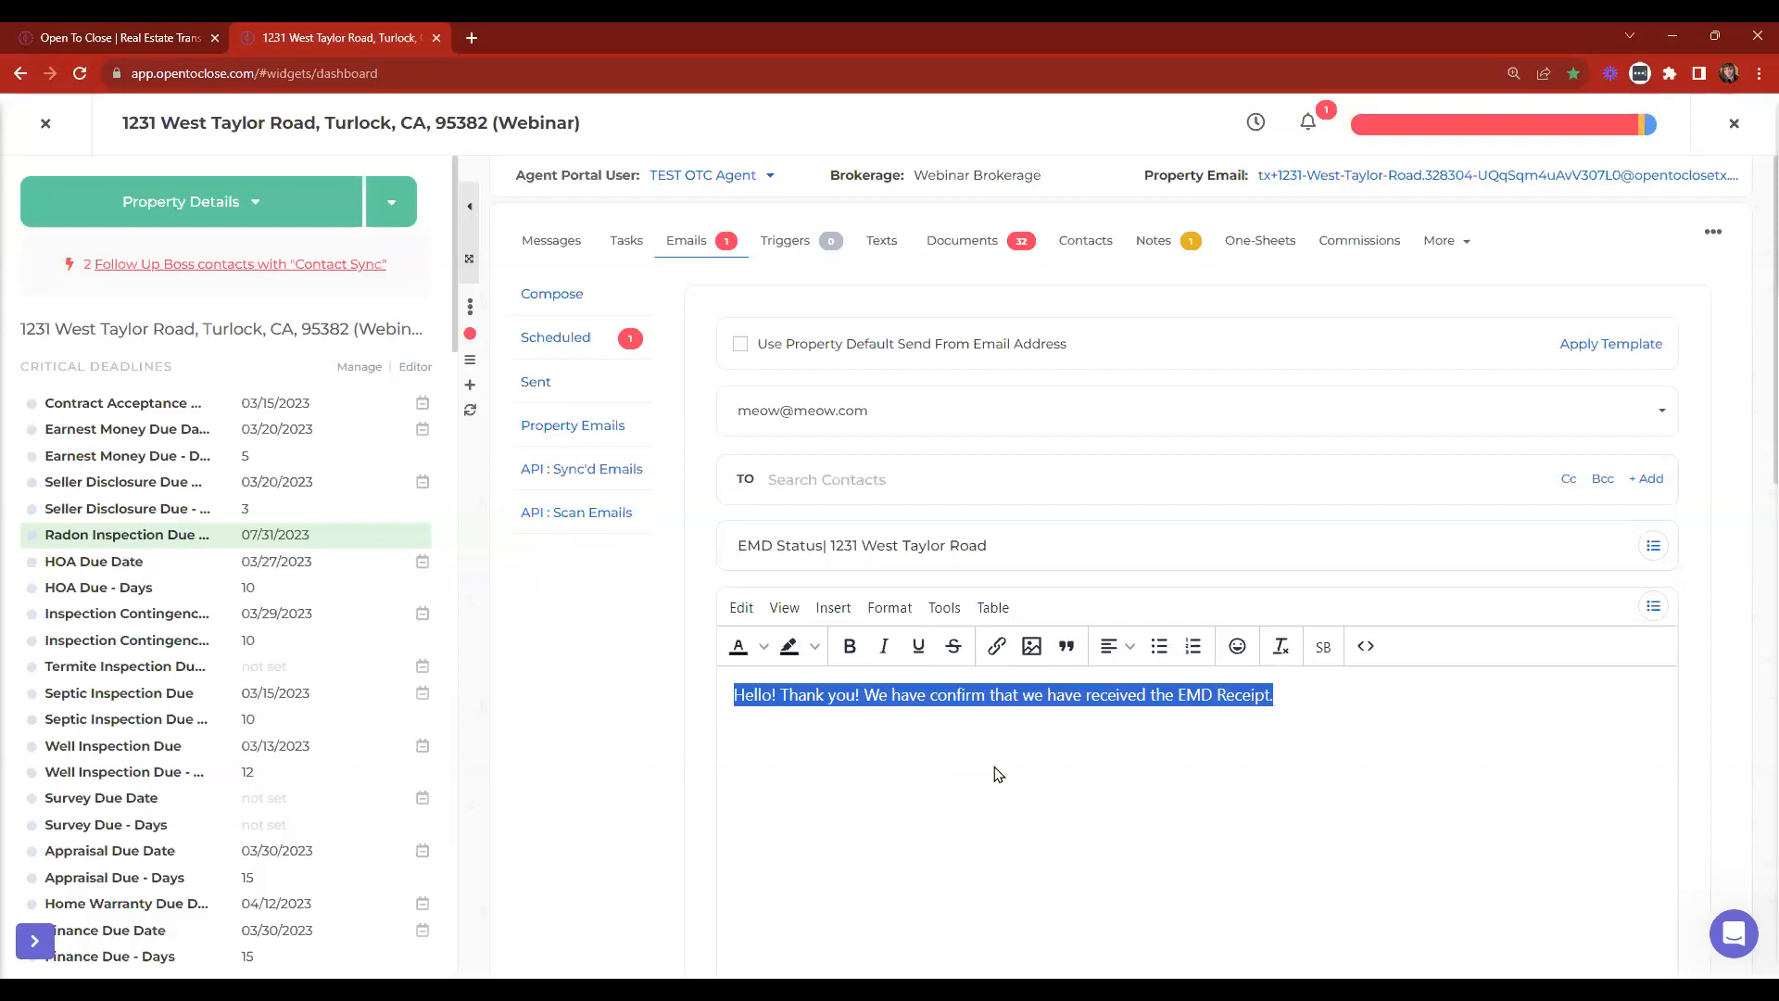
pyautogui.click(45, 126)
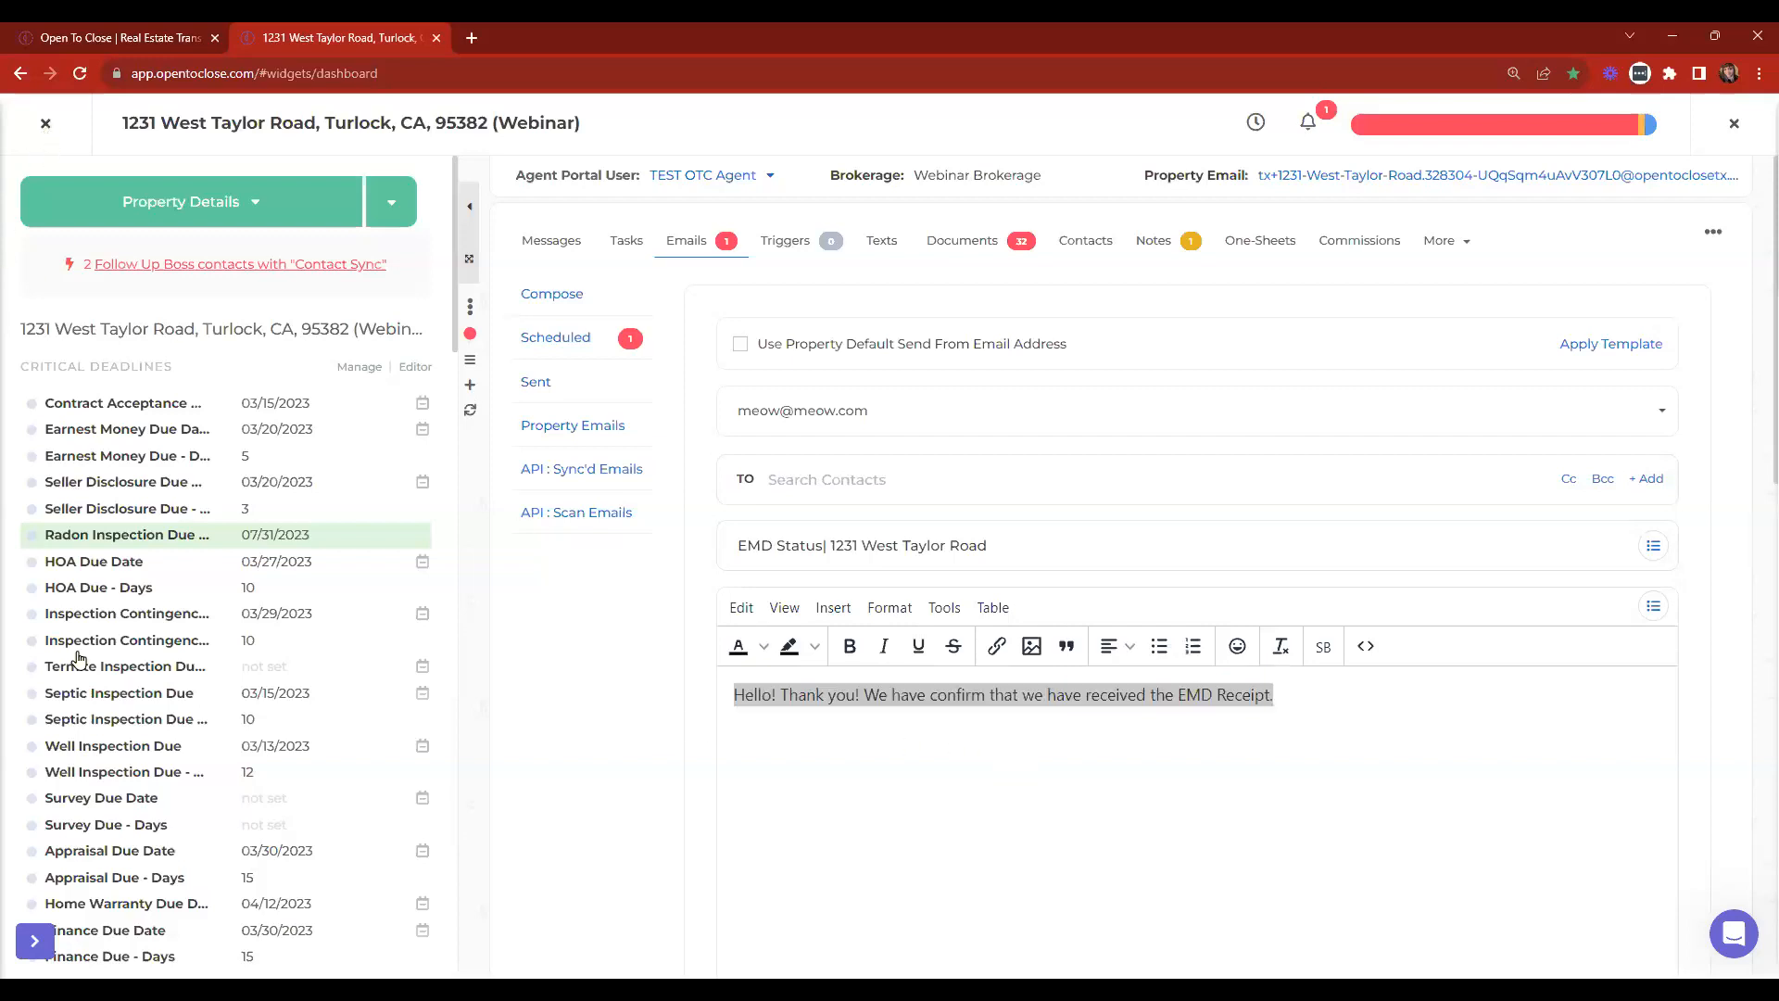
# Create a new email template named Lender CC Email.
pyautogui.click(87, 718)
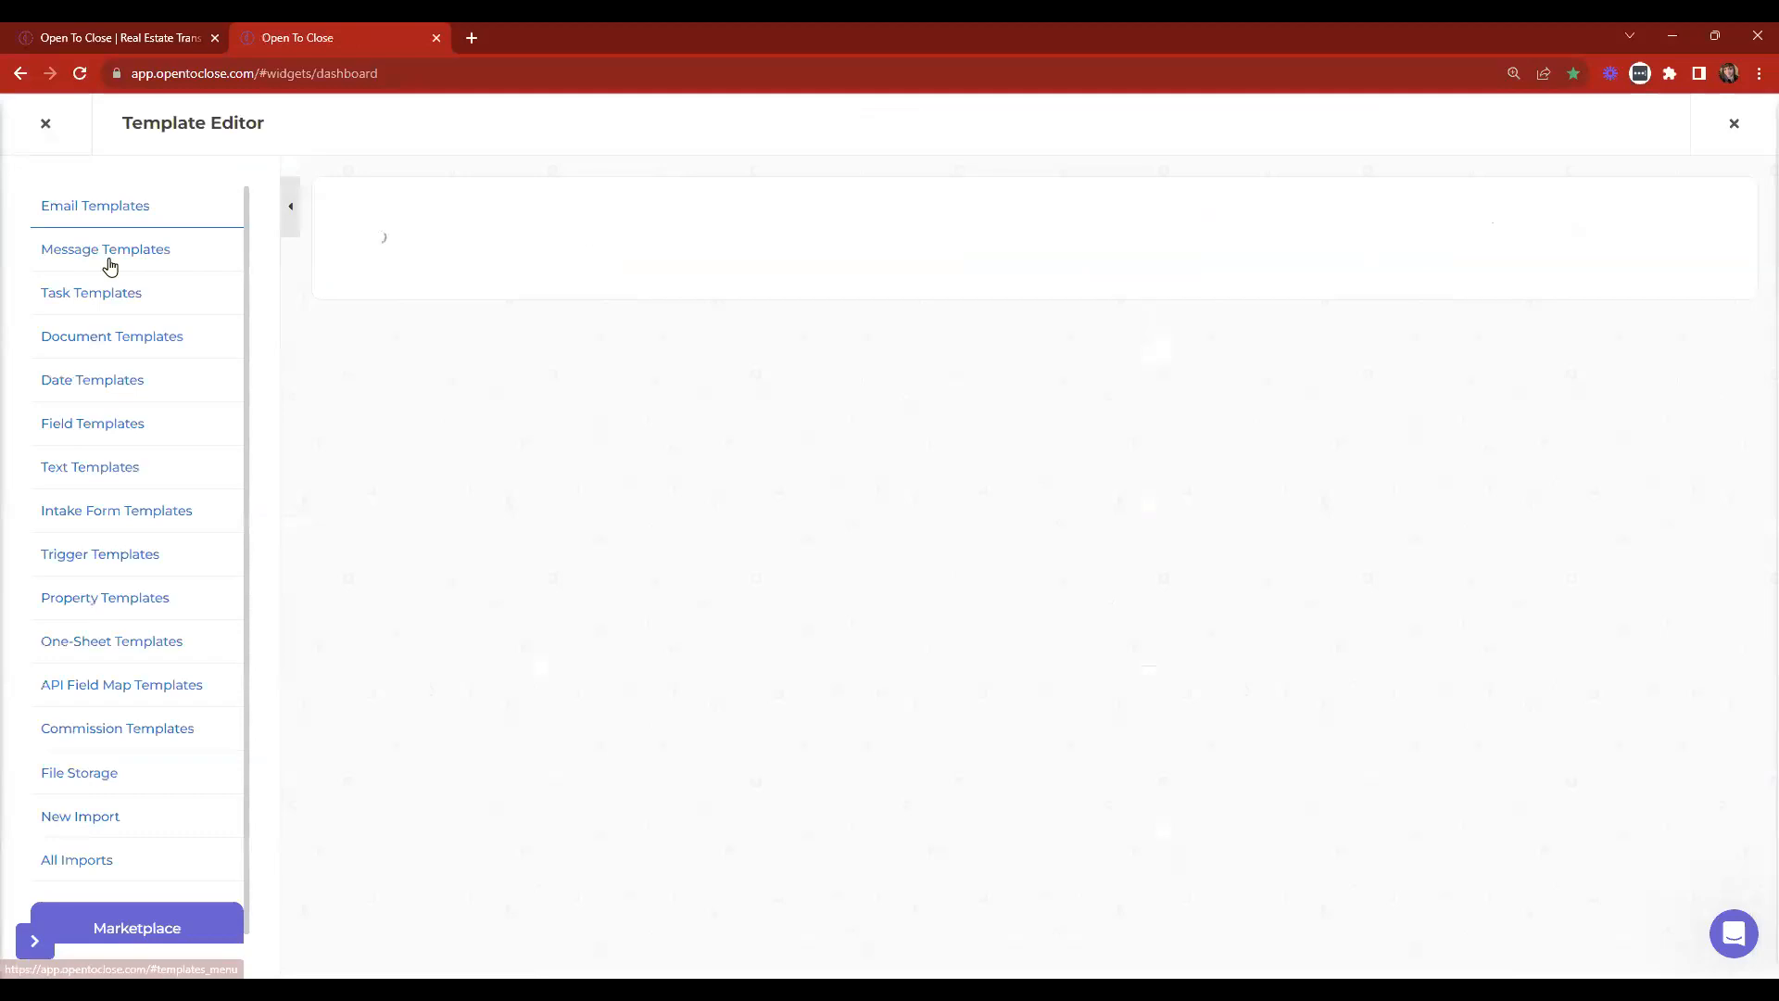
pyautogui.click(480, 417)
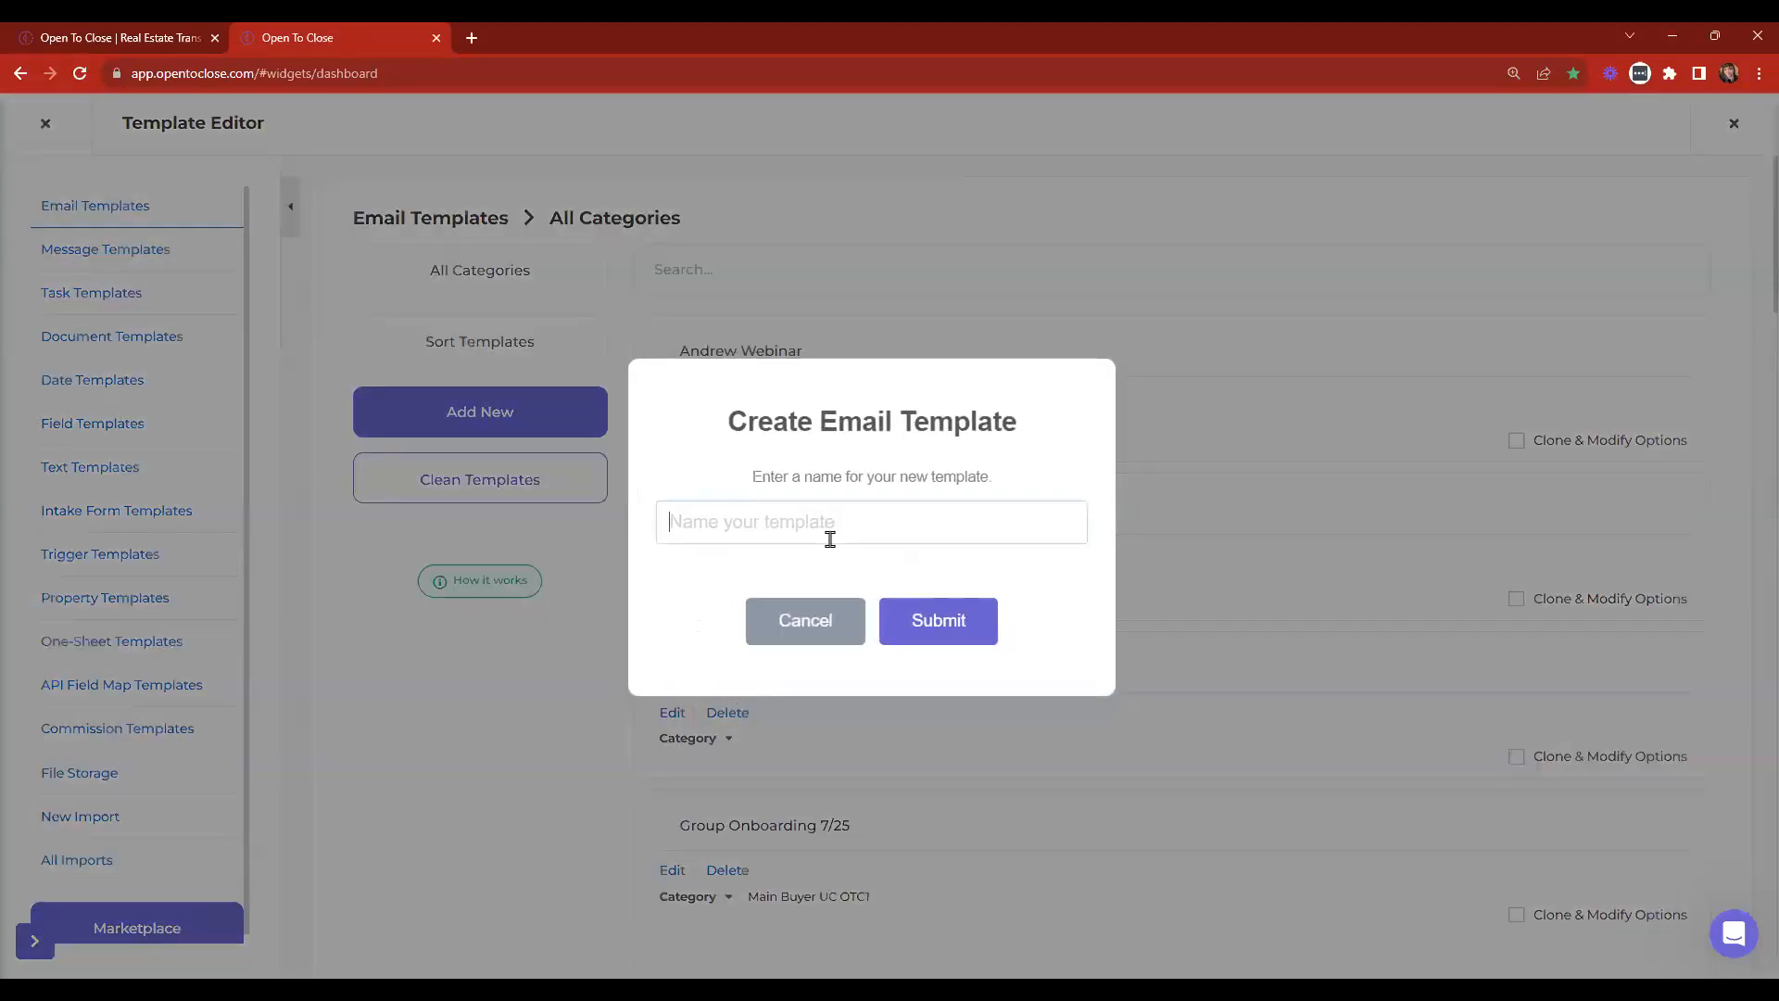
pyautogui.write('Lender CC Email')
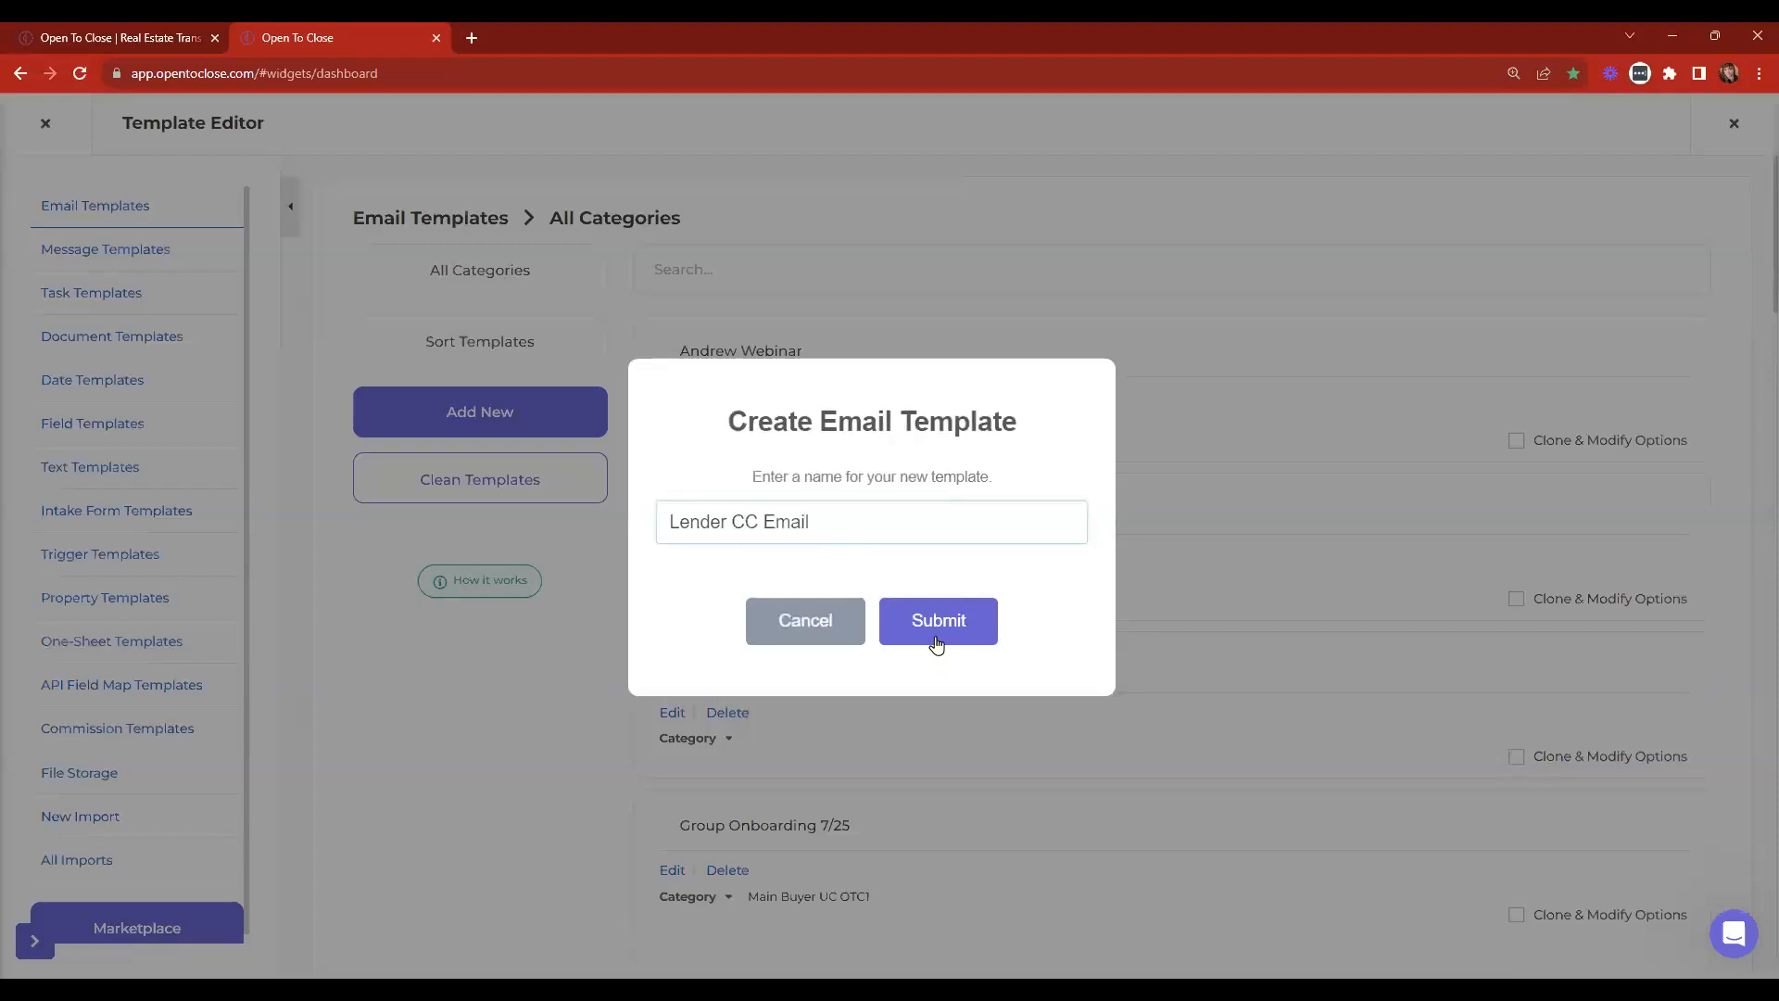
pyautogui.click(935, 646)
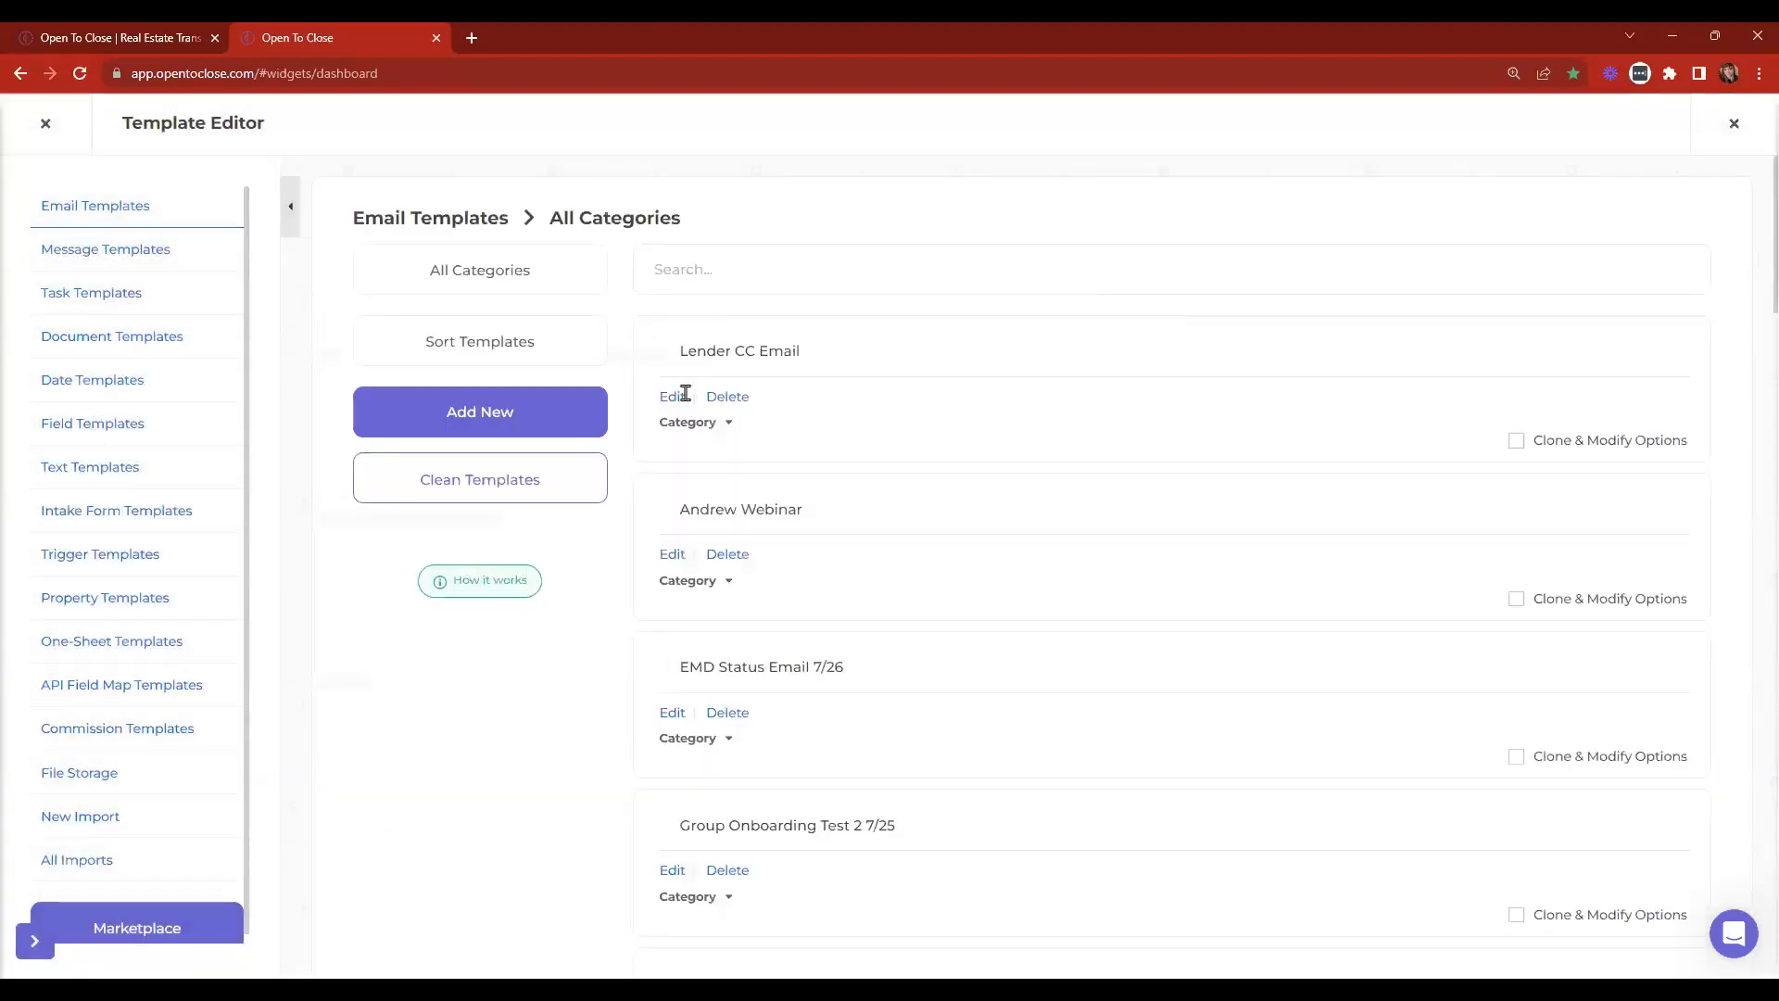
# Open the Lender CC Email template for editing, and choose five contact roles for Cc and the Buyers Agent role for To.
pyautogui.click(683, 395)
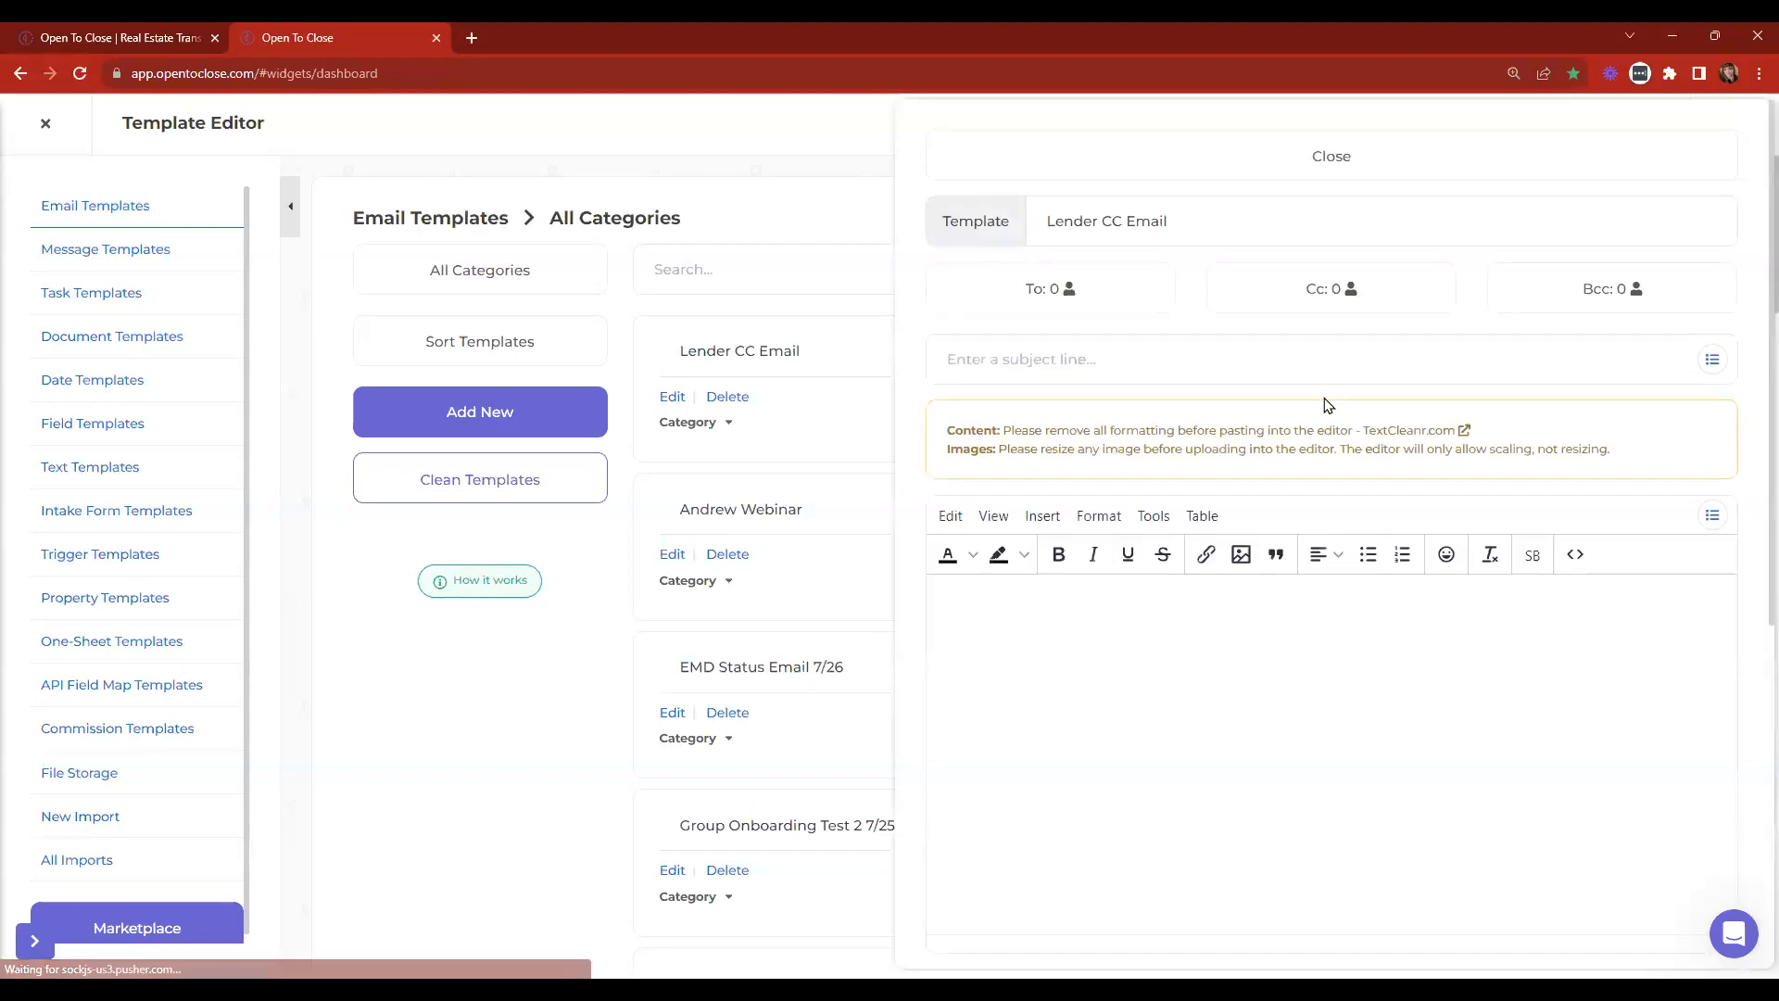
pyautogui.click(1326, 288)
pyautogui.click(1303, 470)
pyautogui.click(1299, 512)
pyautogui.click(1290, 552)
pyautogui.click(1061, 295)
pyautogui.scroll(-3, 1099, 433)
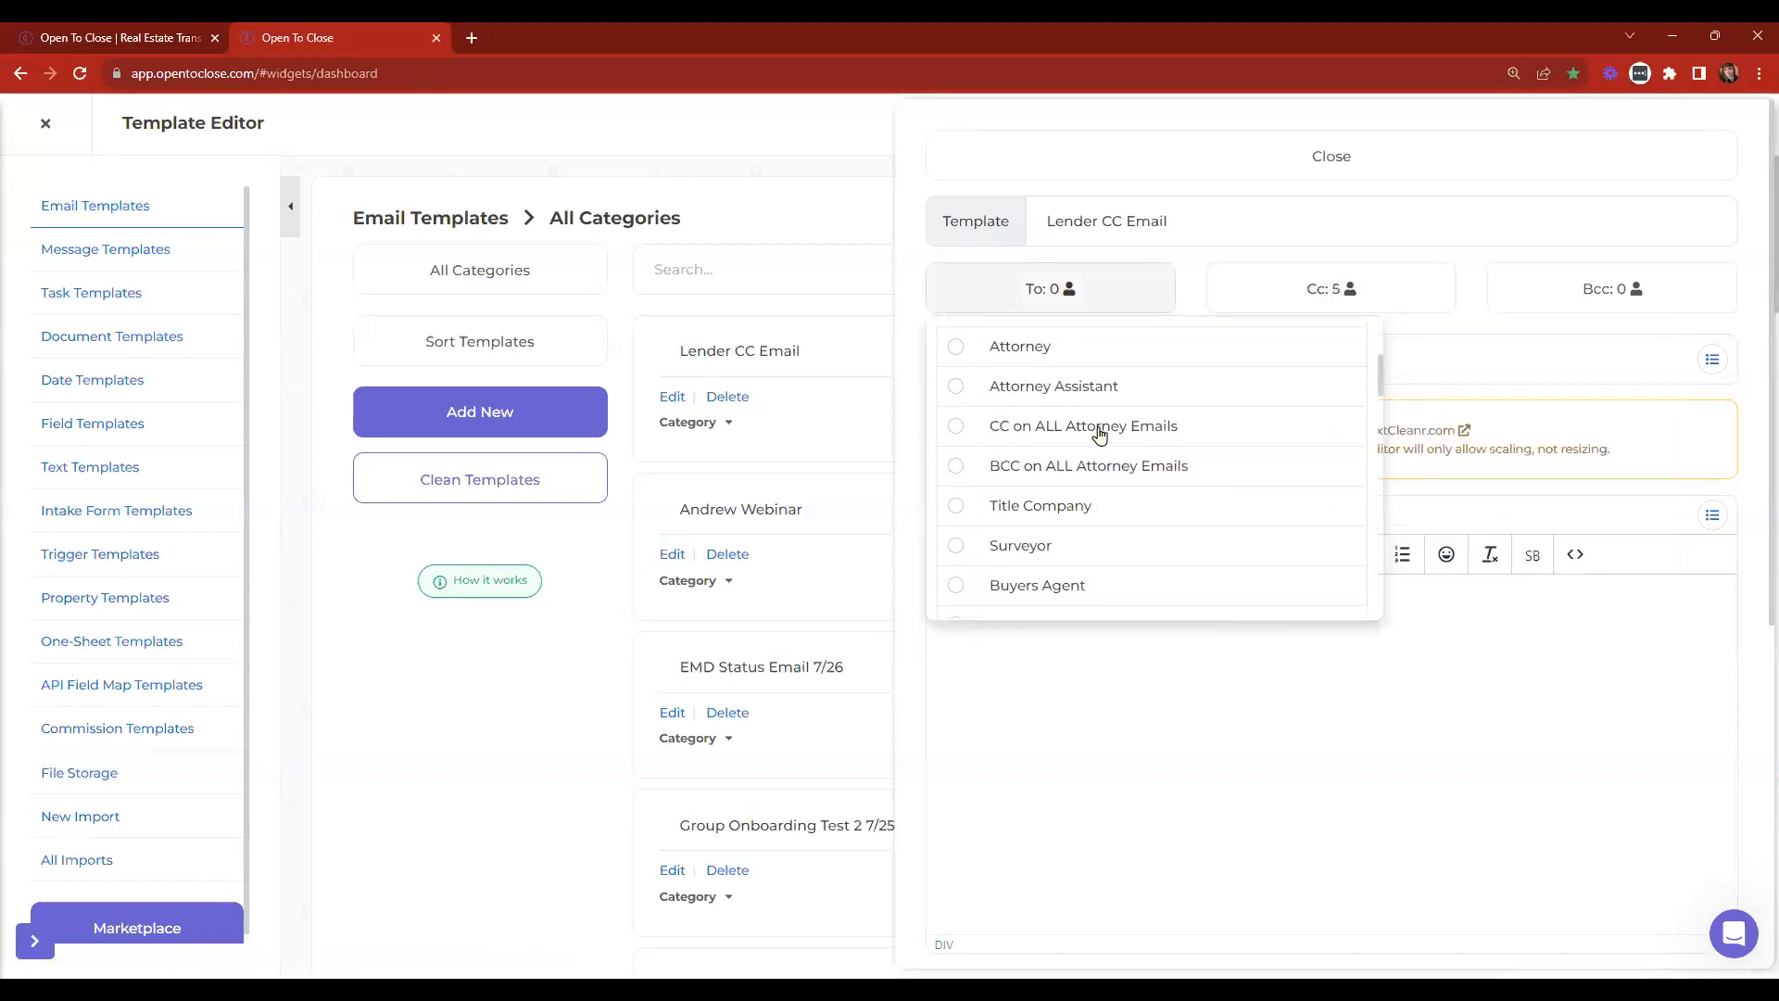
pyautogui.scroll(-2, 1099, 434)
pyautogui.click(1031, 400)
# Set BCC on ALL Escrow Emails, Handyman, and HOA Contact as the template's Bcc roles, and close the template without a subject line.
pyautogui.click(1562, 308)
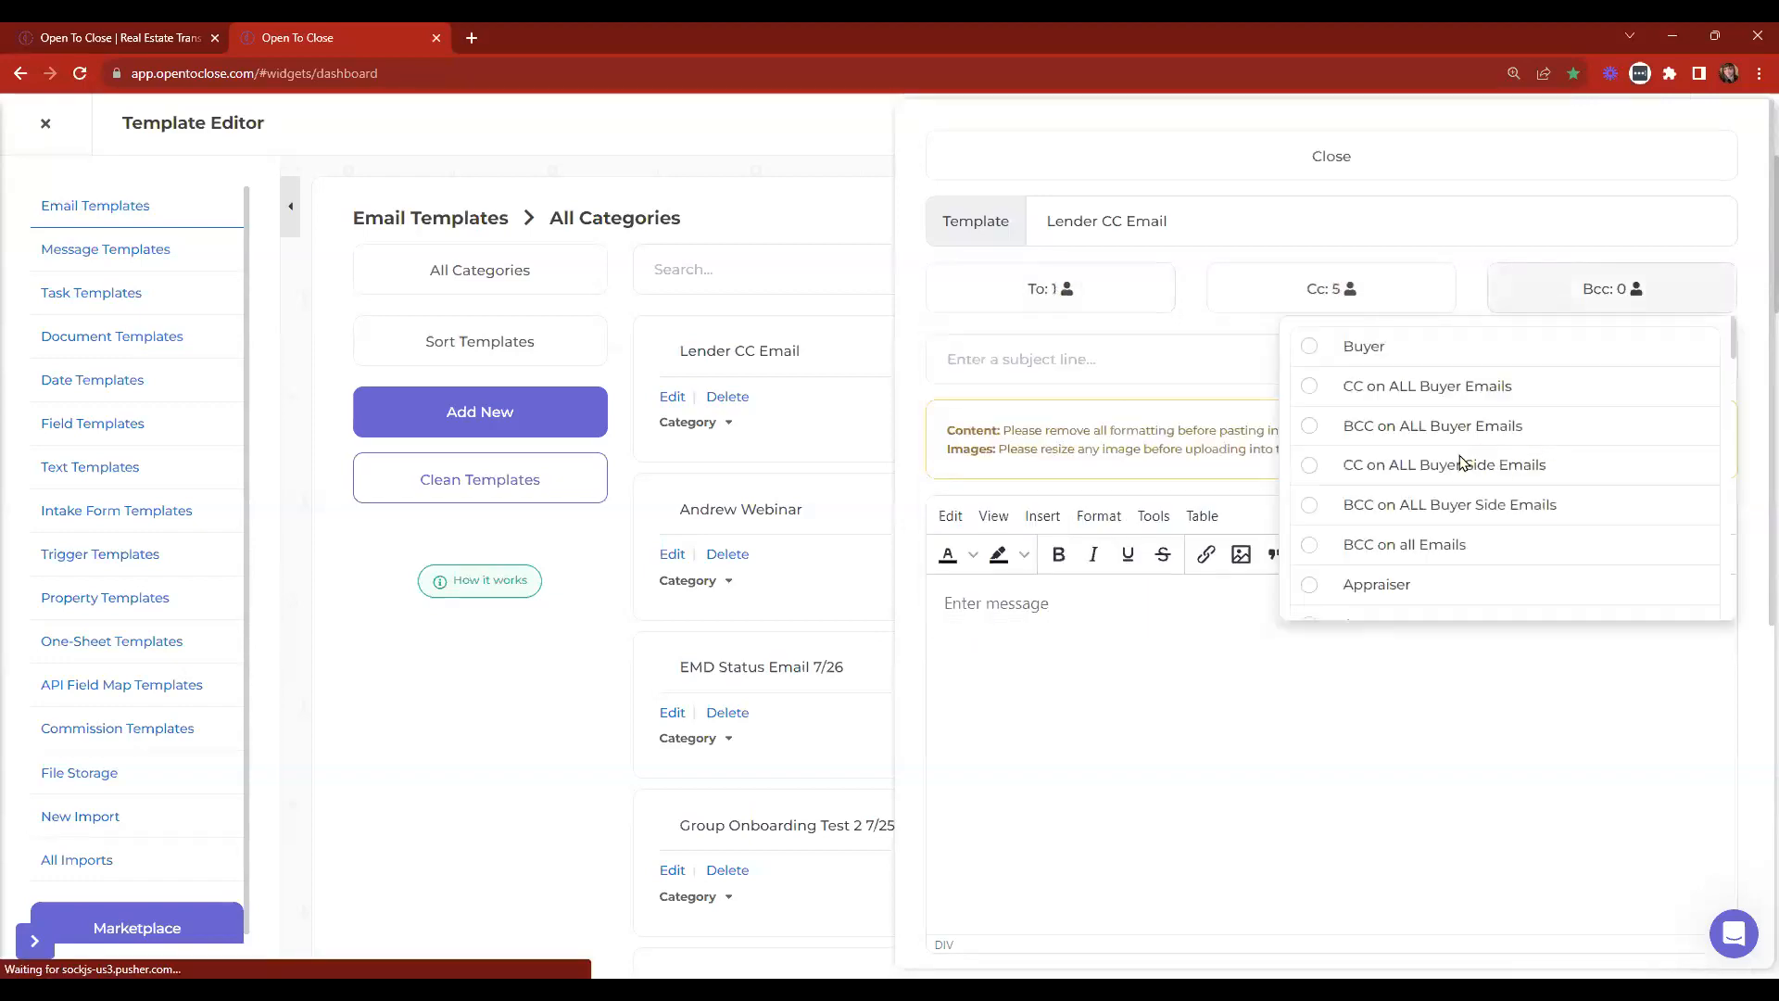
pyautogui.scroll(-5, 1427, 473)
pyautogui.click(1399, 487)
pyautogui.click(1383, 523)
pyautogui.click(1381, 479)
pyautogui.click(1385, 442)
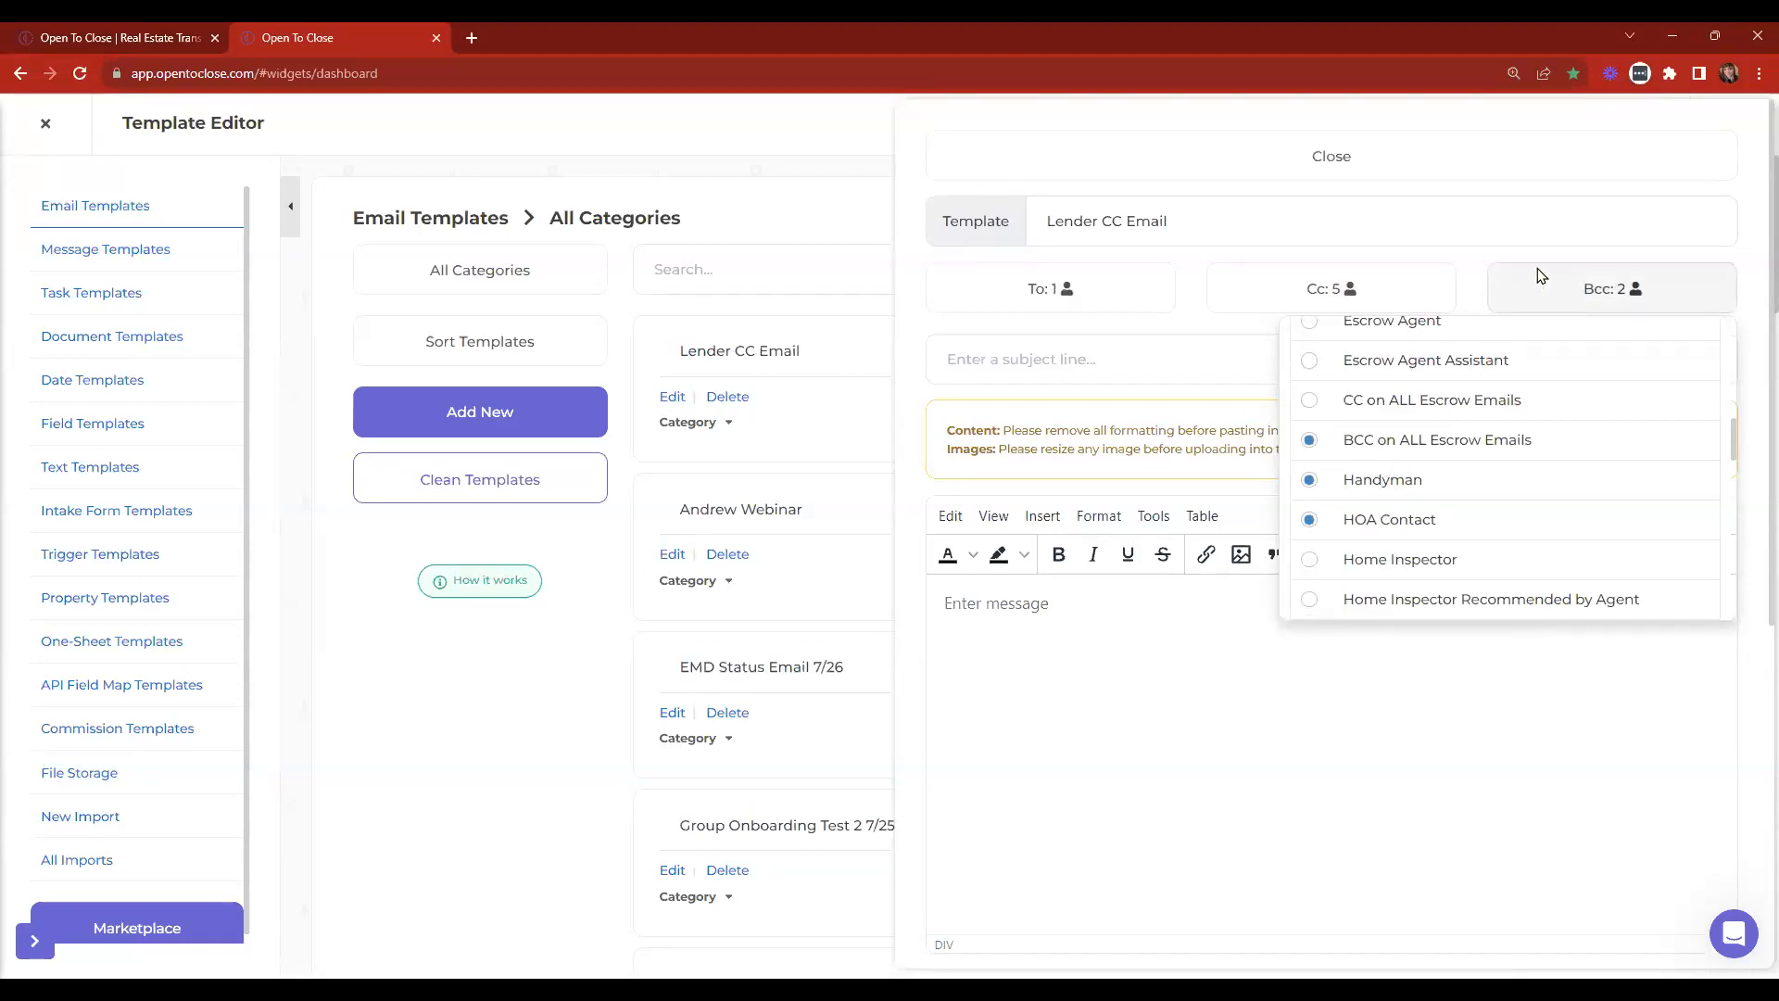
pyautogui.click(1612, 283)
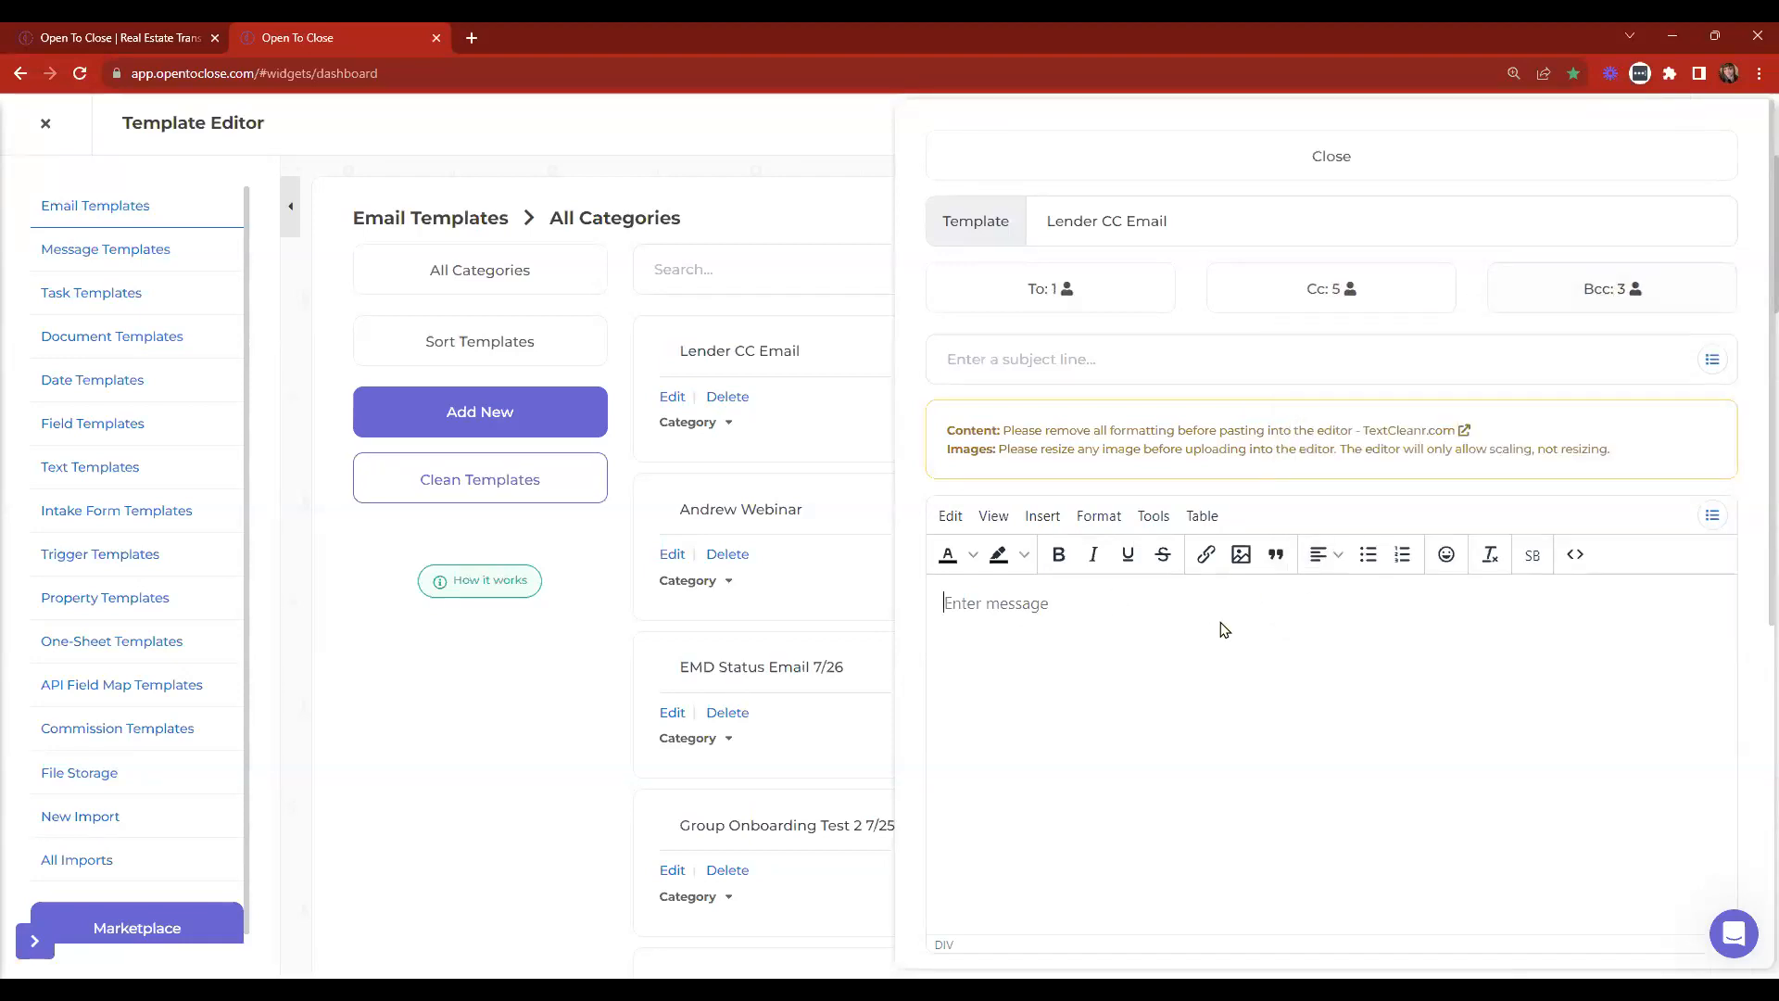
pyautogui.click(1039, 364)
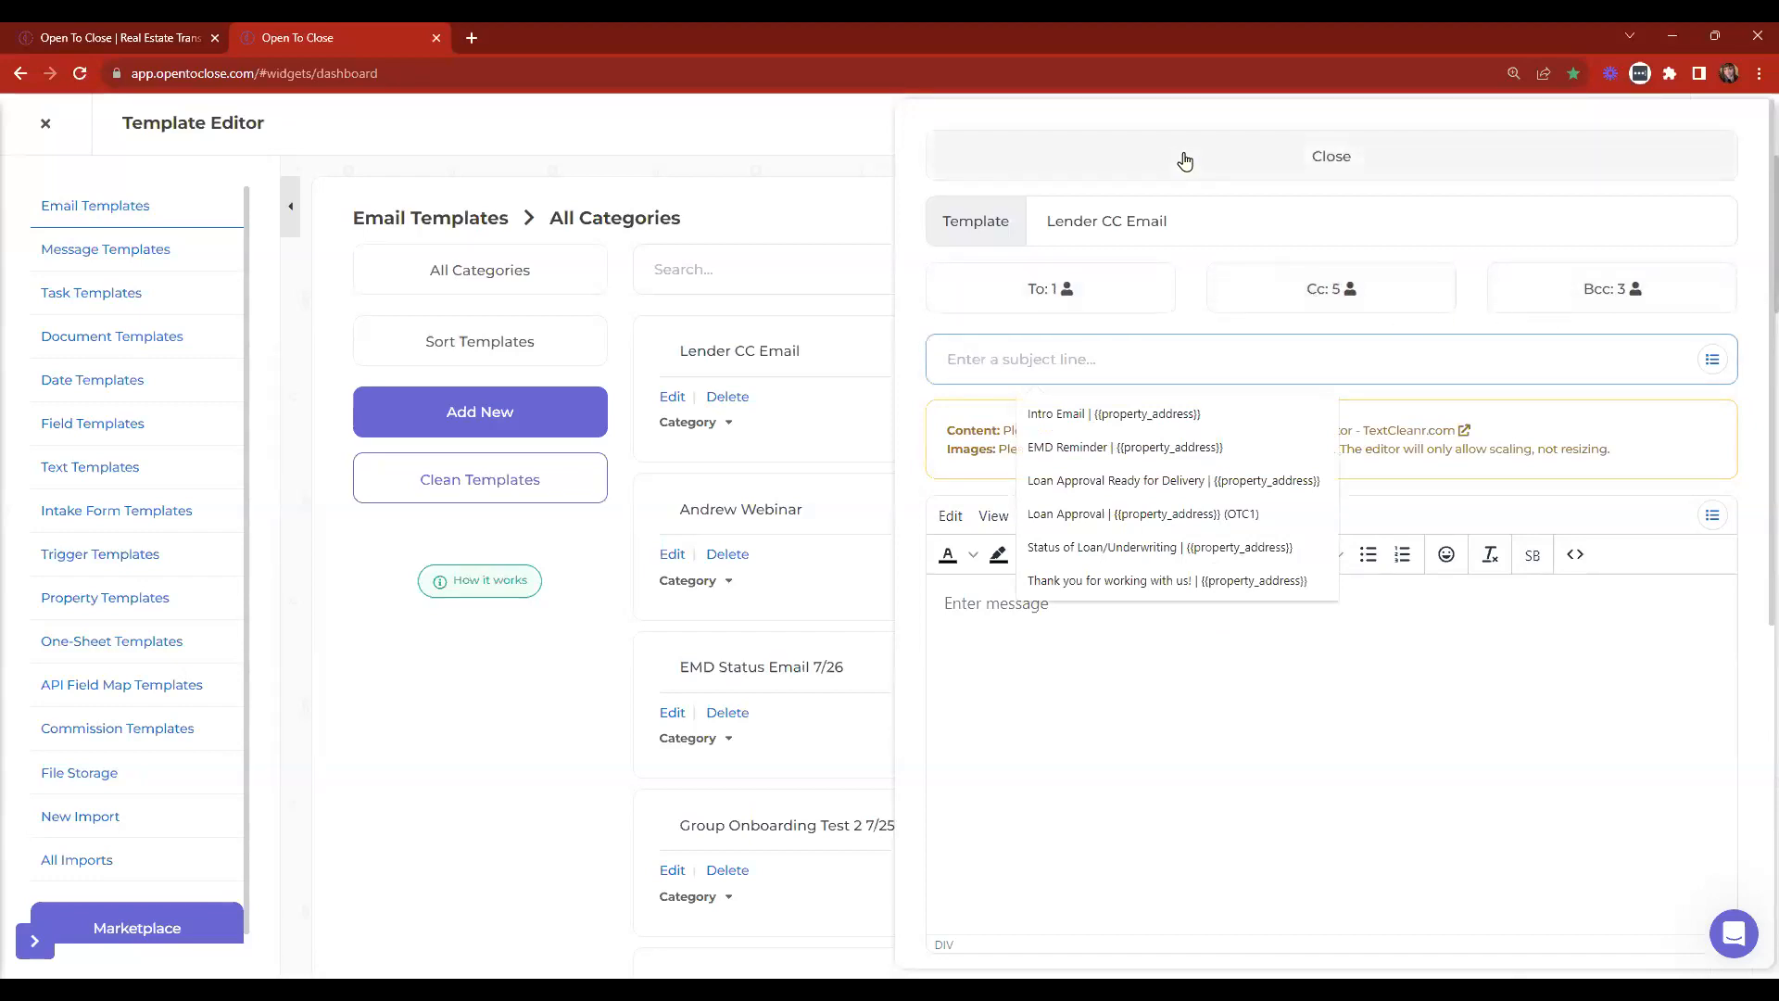
pyautogui.click(1103, 156)
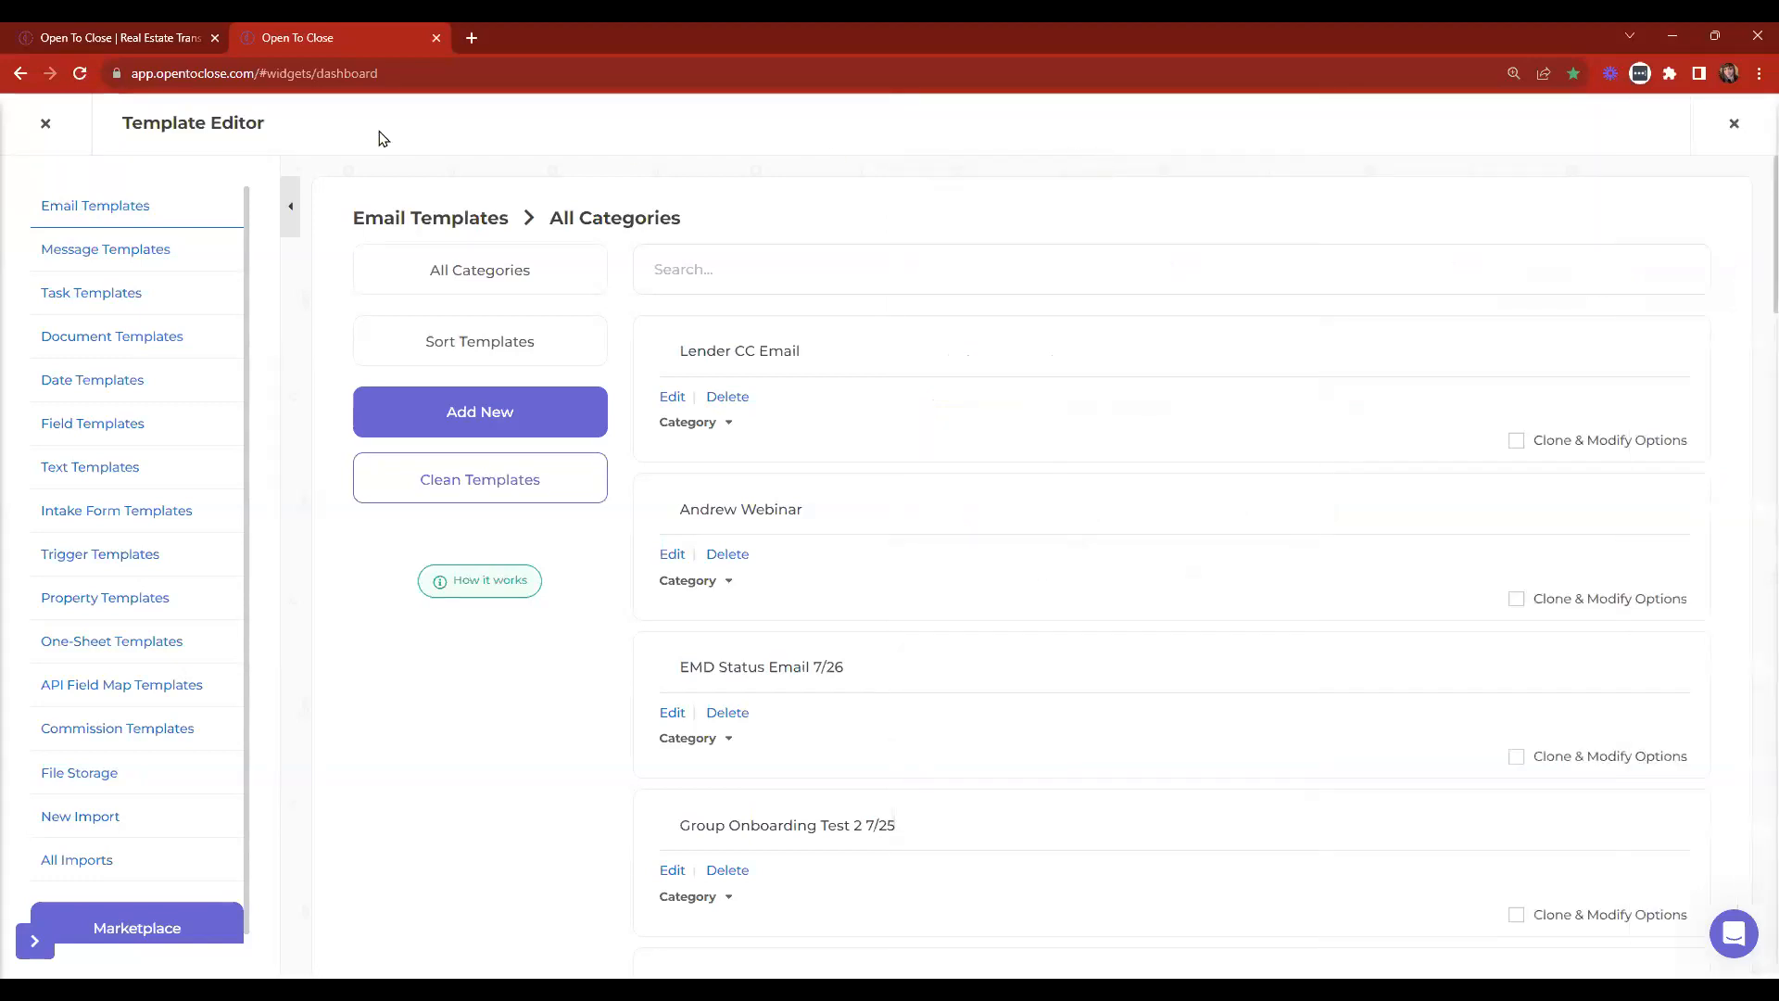
# Reopen the Turlock webinar property's email composer and apply the Lender CC Email template to the message.
pyautogui.click(41, 123)
pyautogui.click(832, 317)
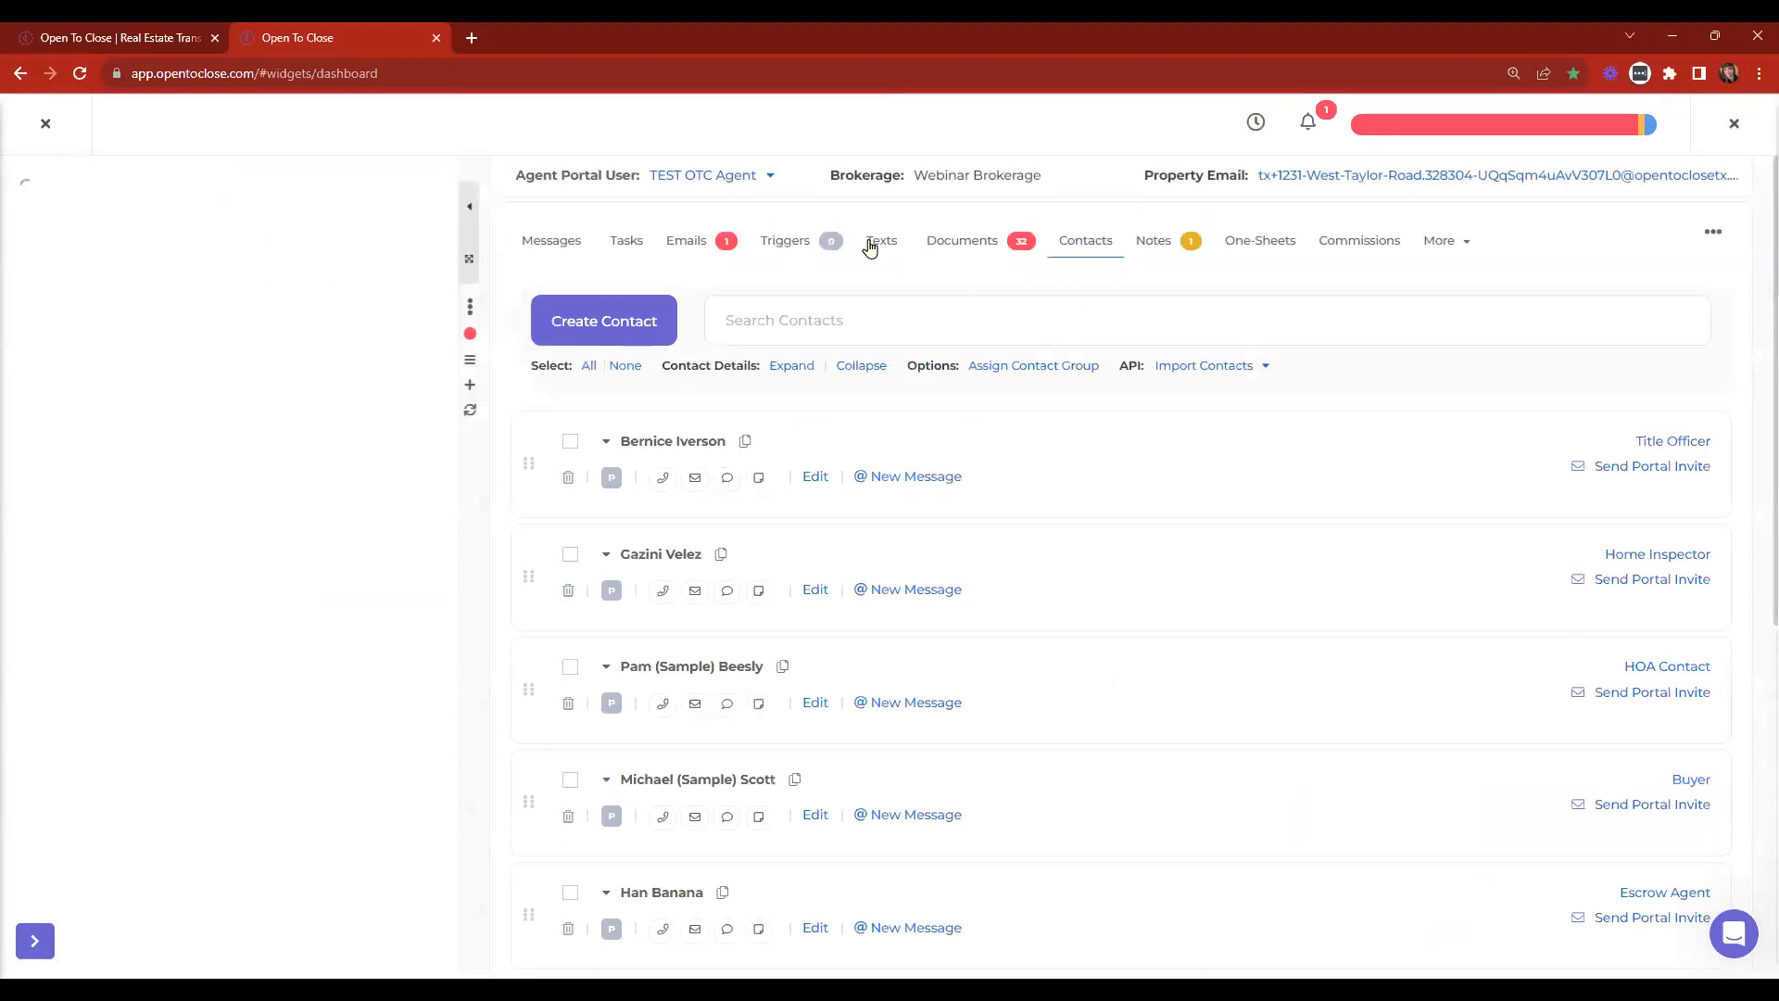
pyautogui.click(702, 244)
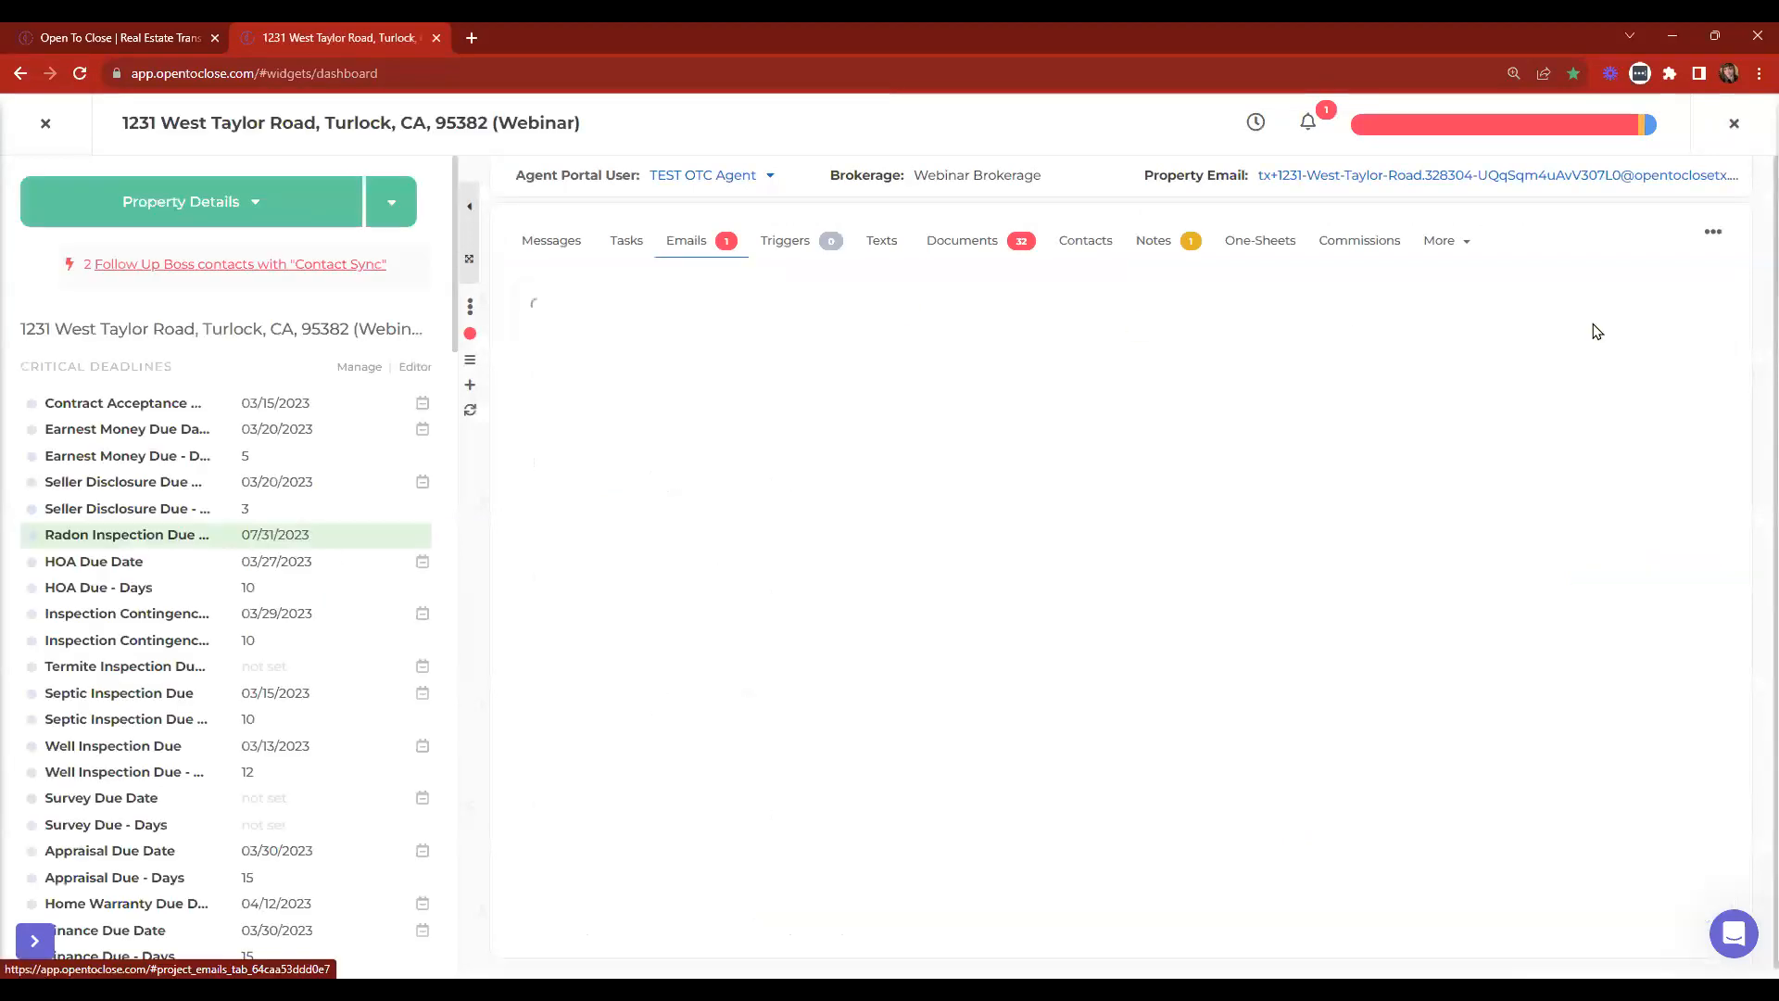
pyautogui.click(1632, 345)
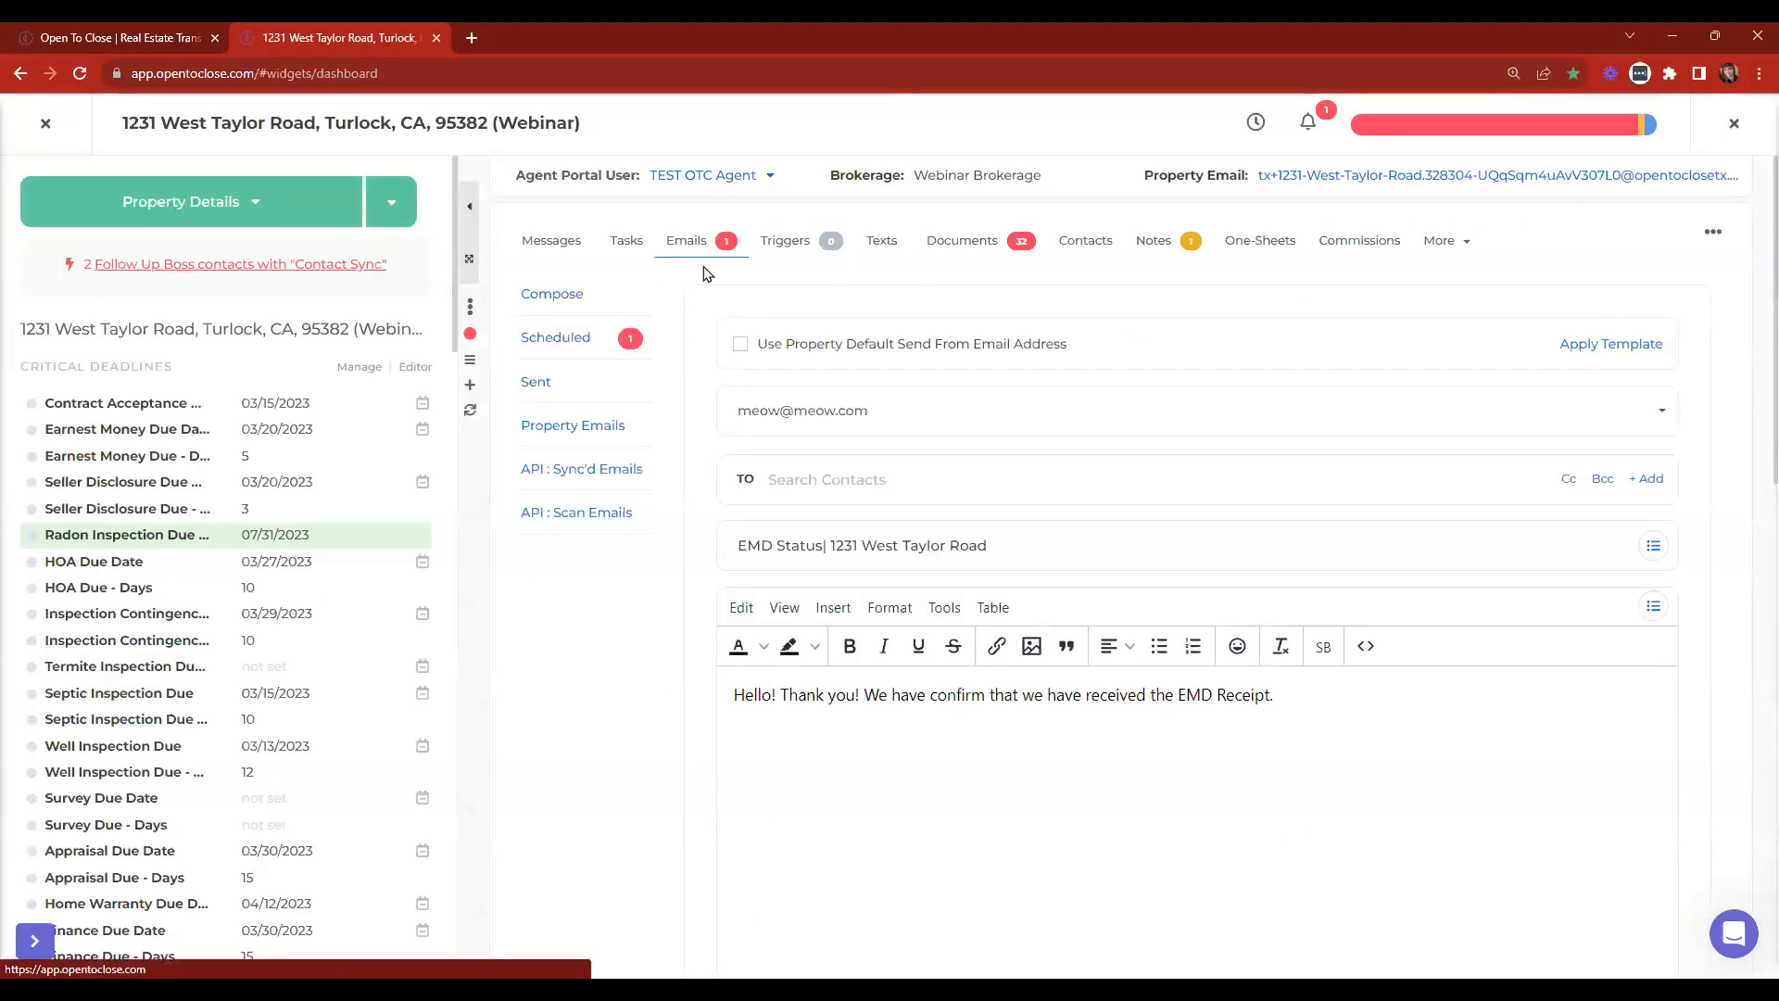
pyautogui.write('lender')
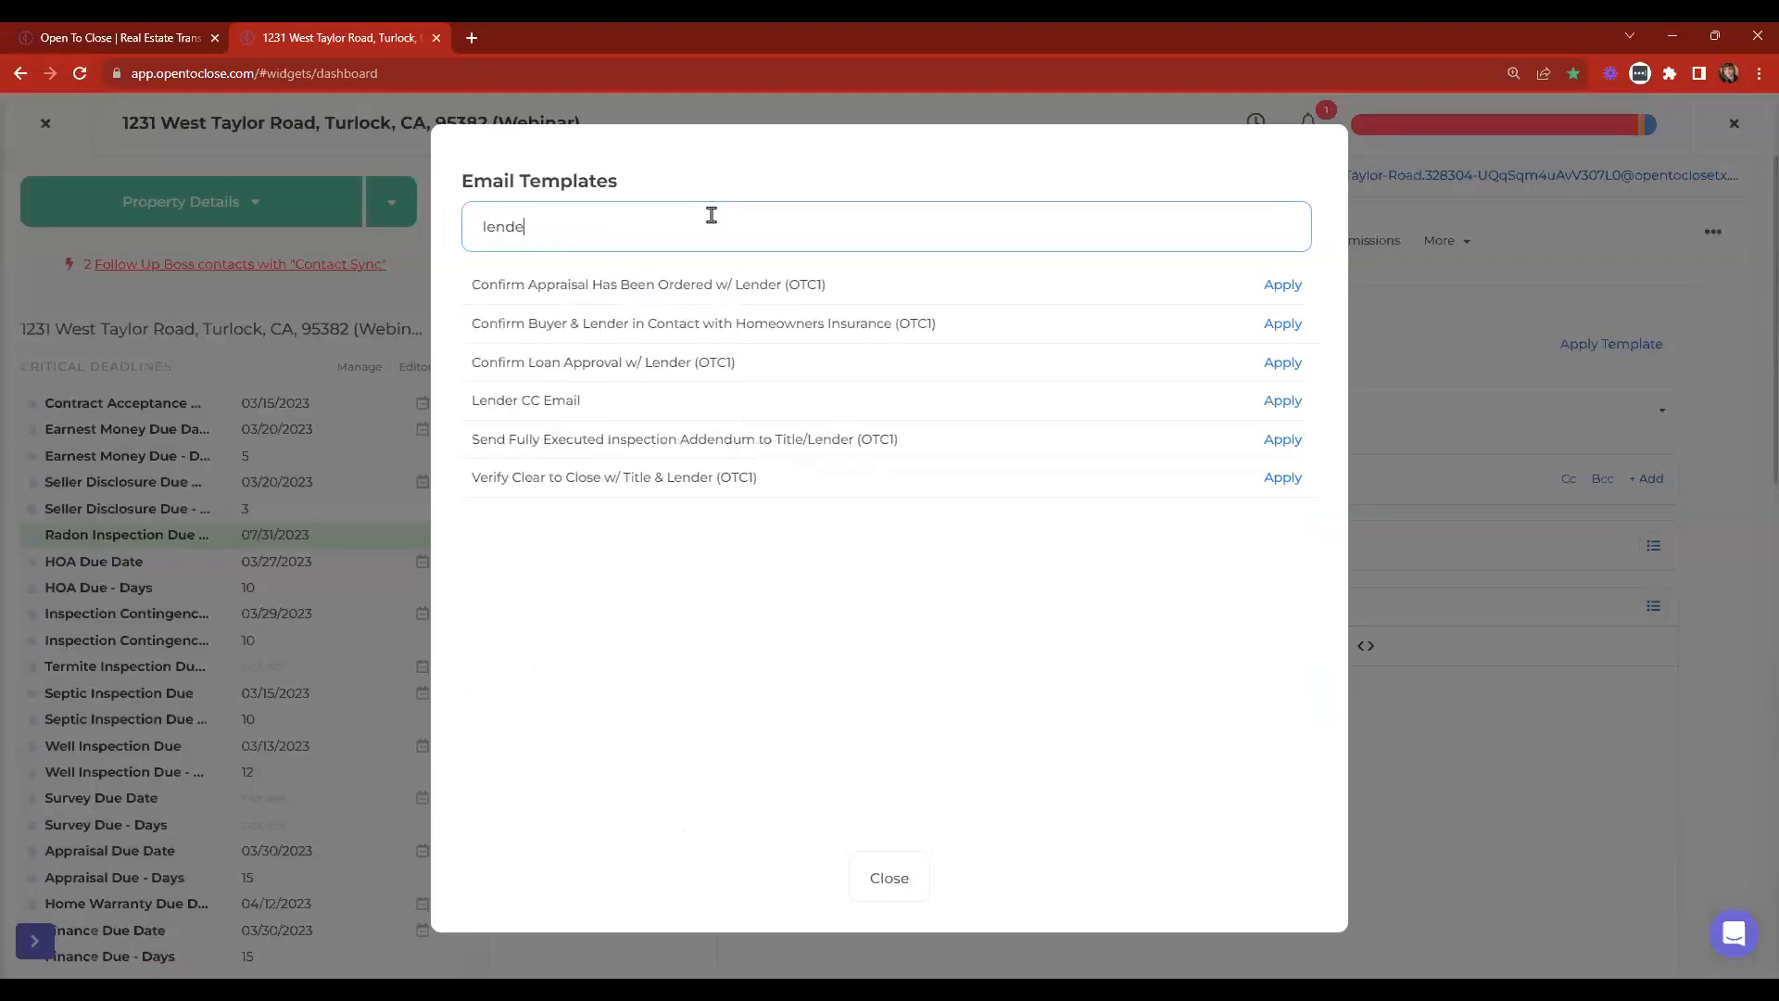
pyautogui.click(1288, 401)
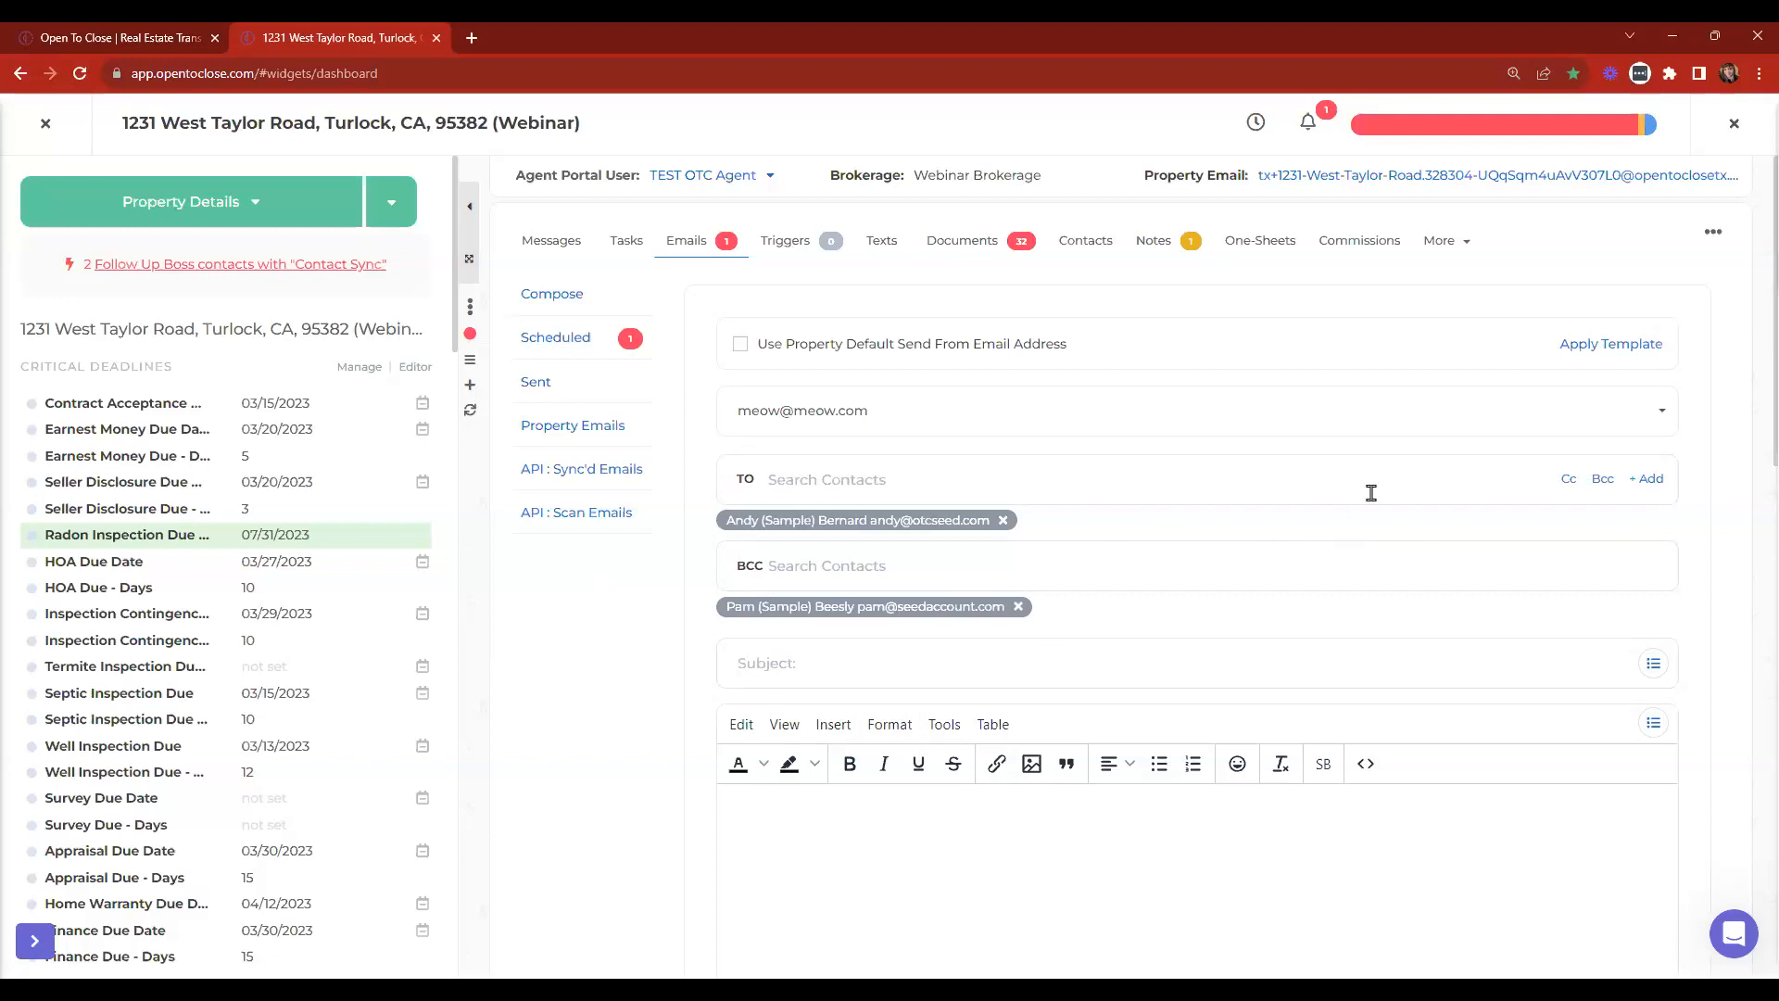
# Look over the composed email's recipients, signature and attachment options, and close the property without sending.
pyautogui.click(1655, 479)
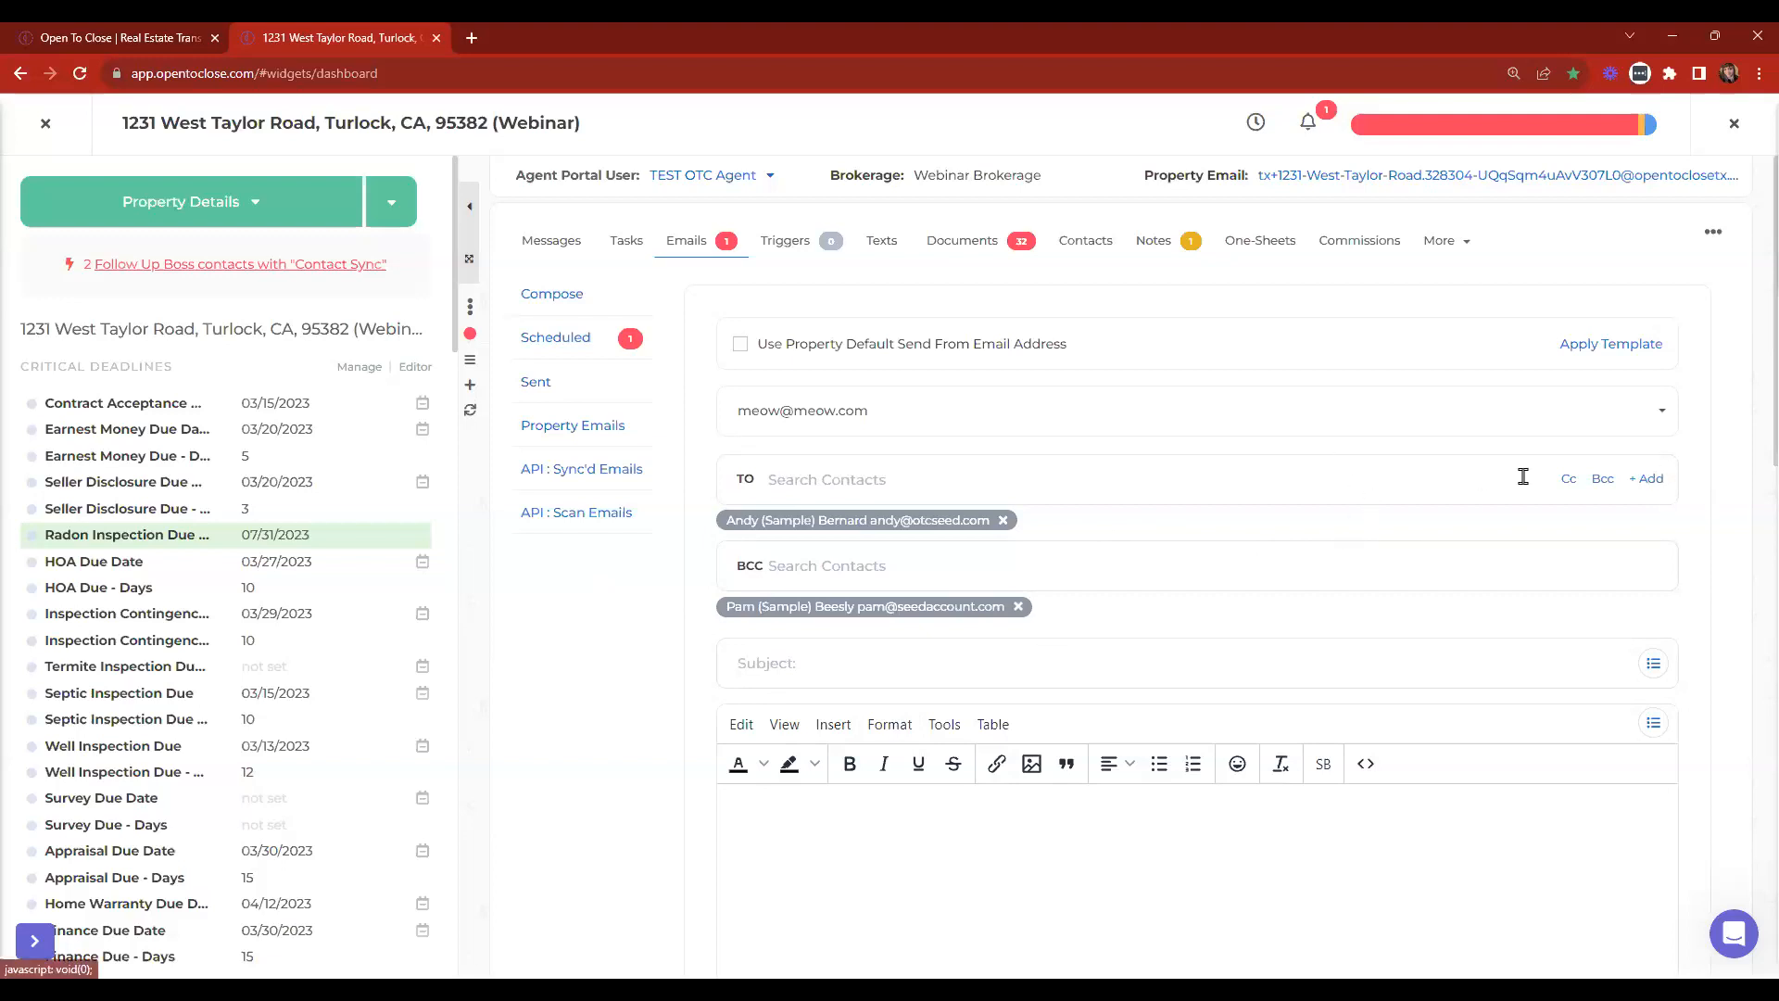
pyautogui.click(1628, 344)
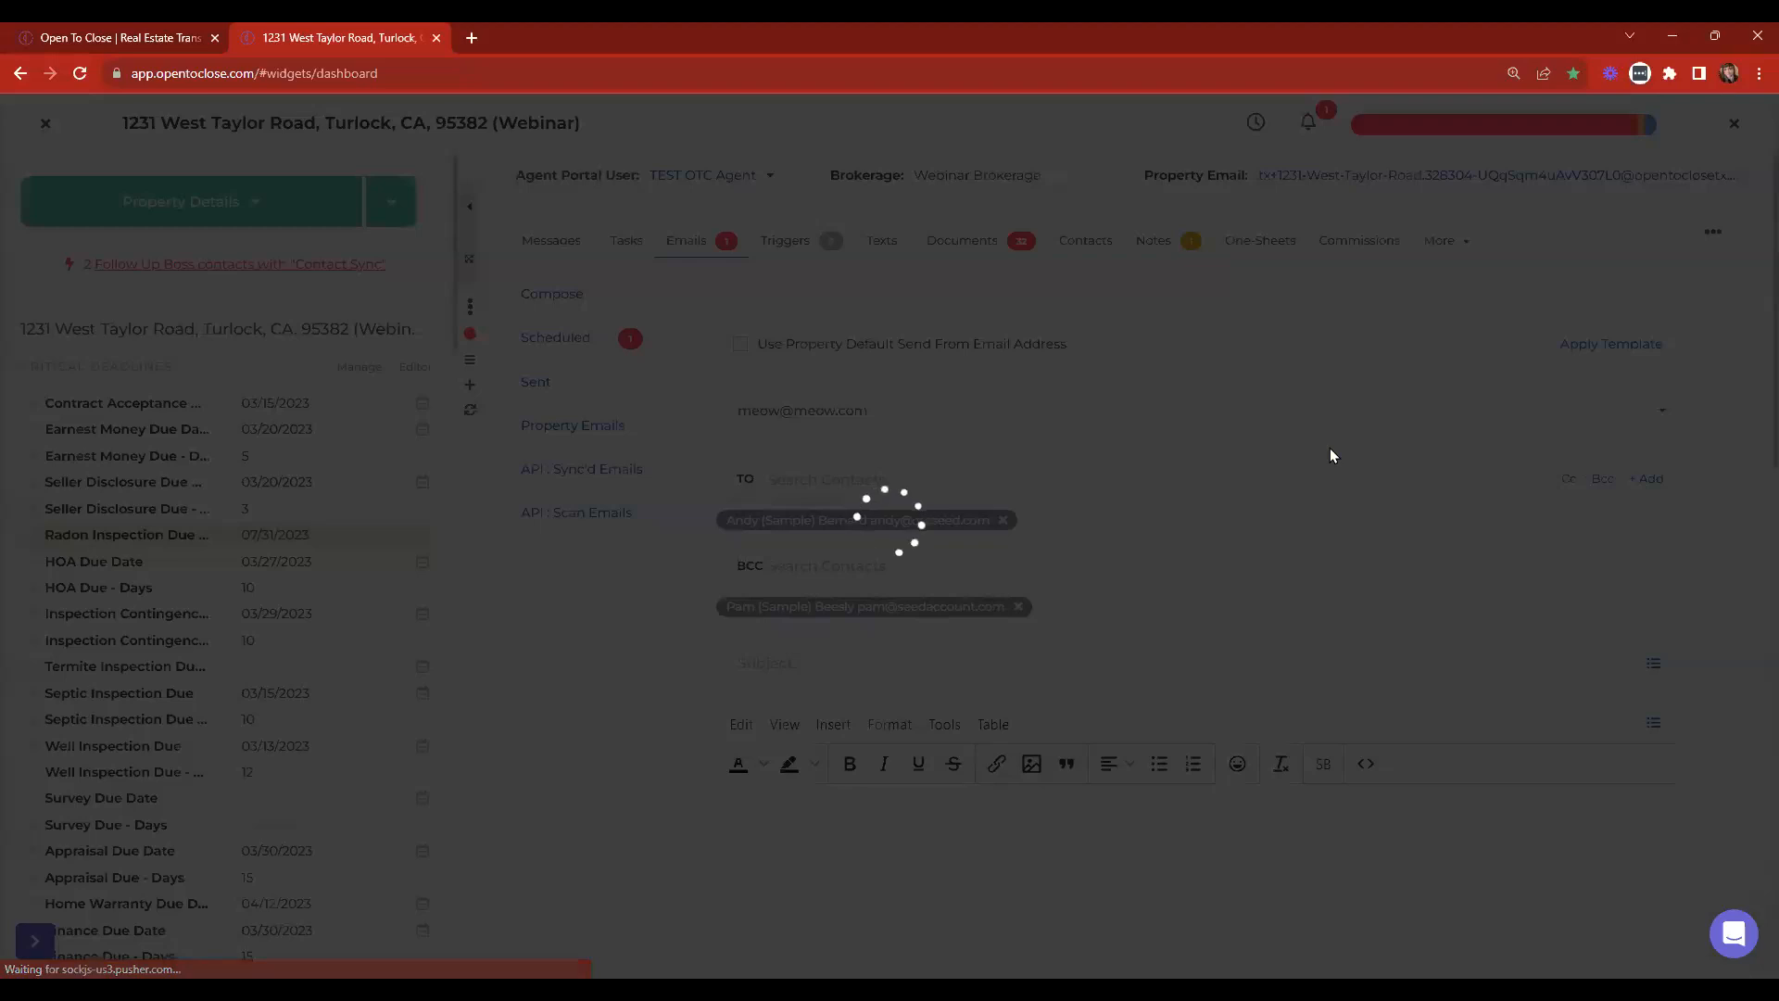
pyautogui.click(963, 959)
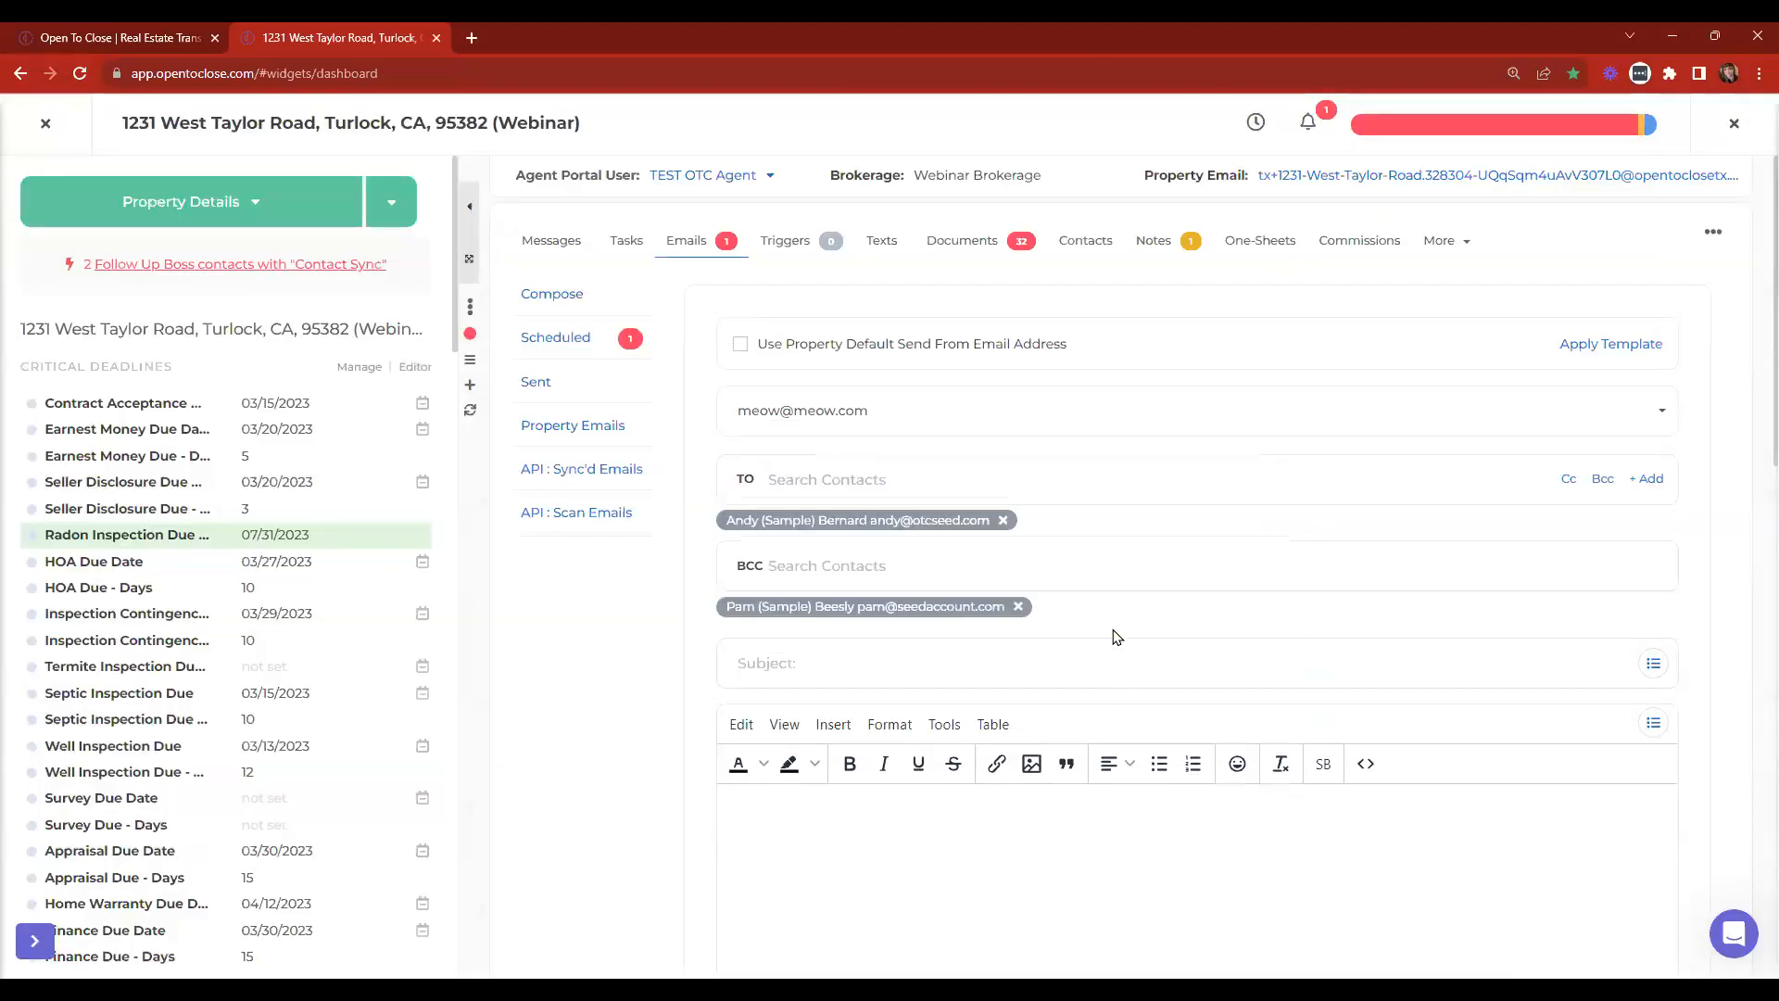
pyautogui.scroll(-10, 1117, 635)
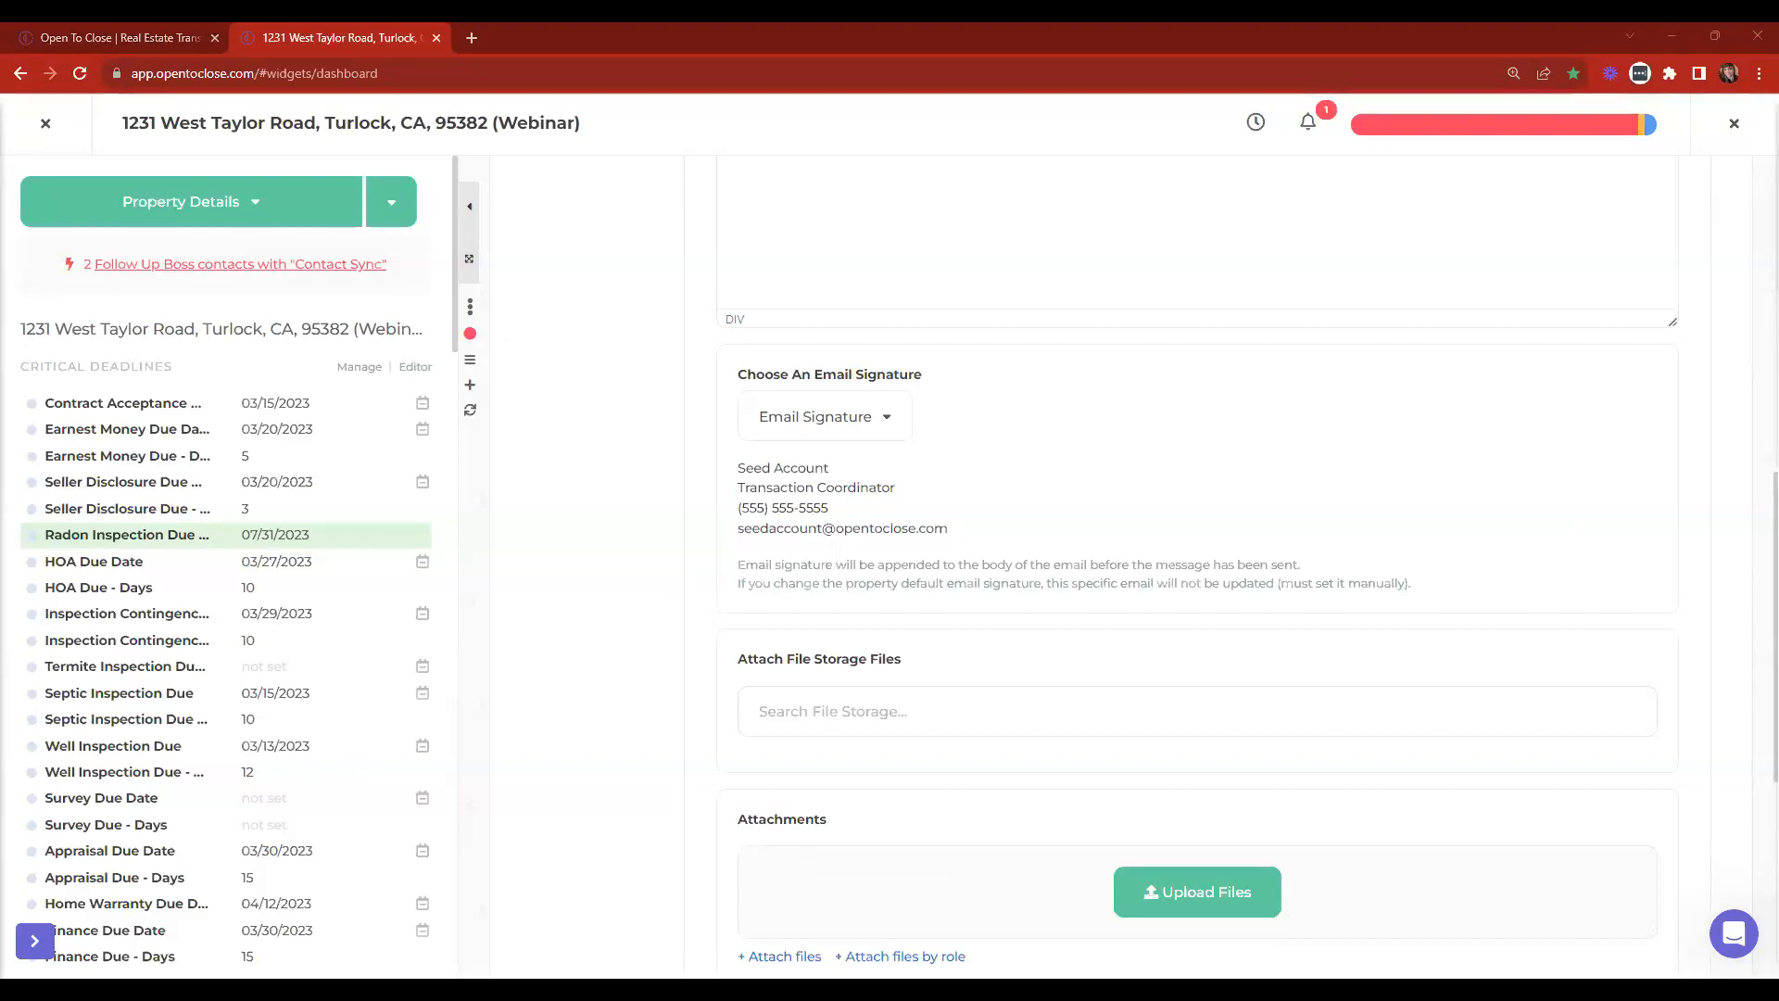
pyautogui.click(46, 124)
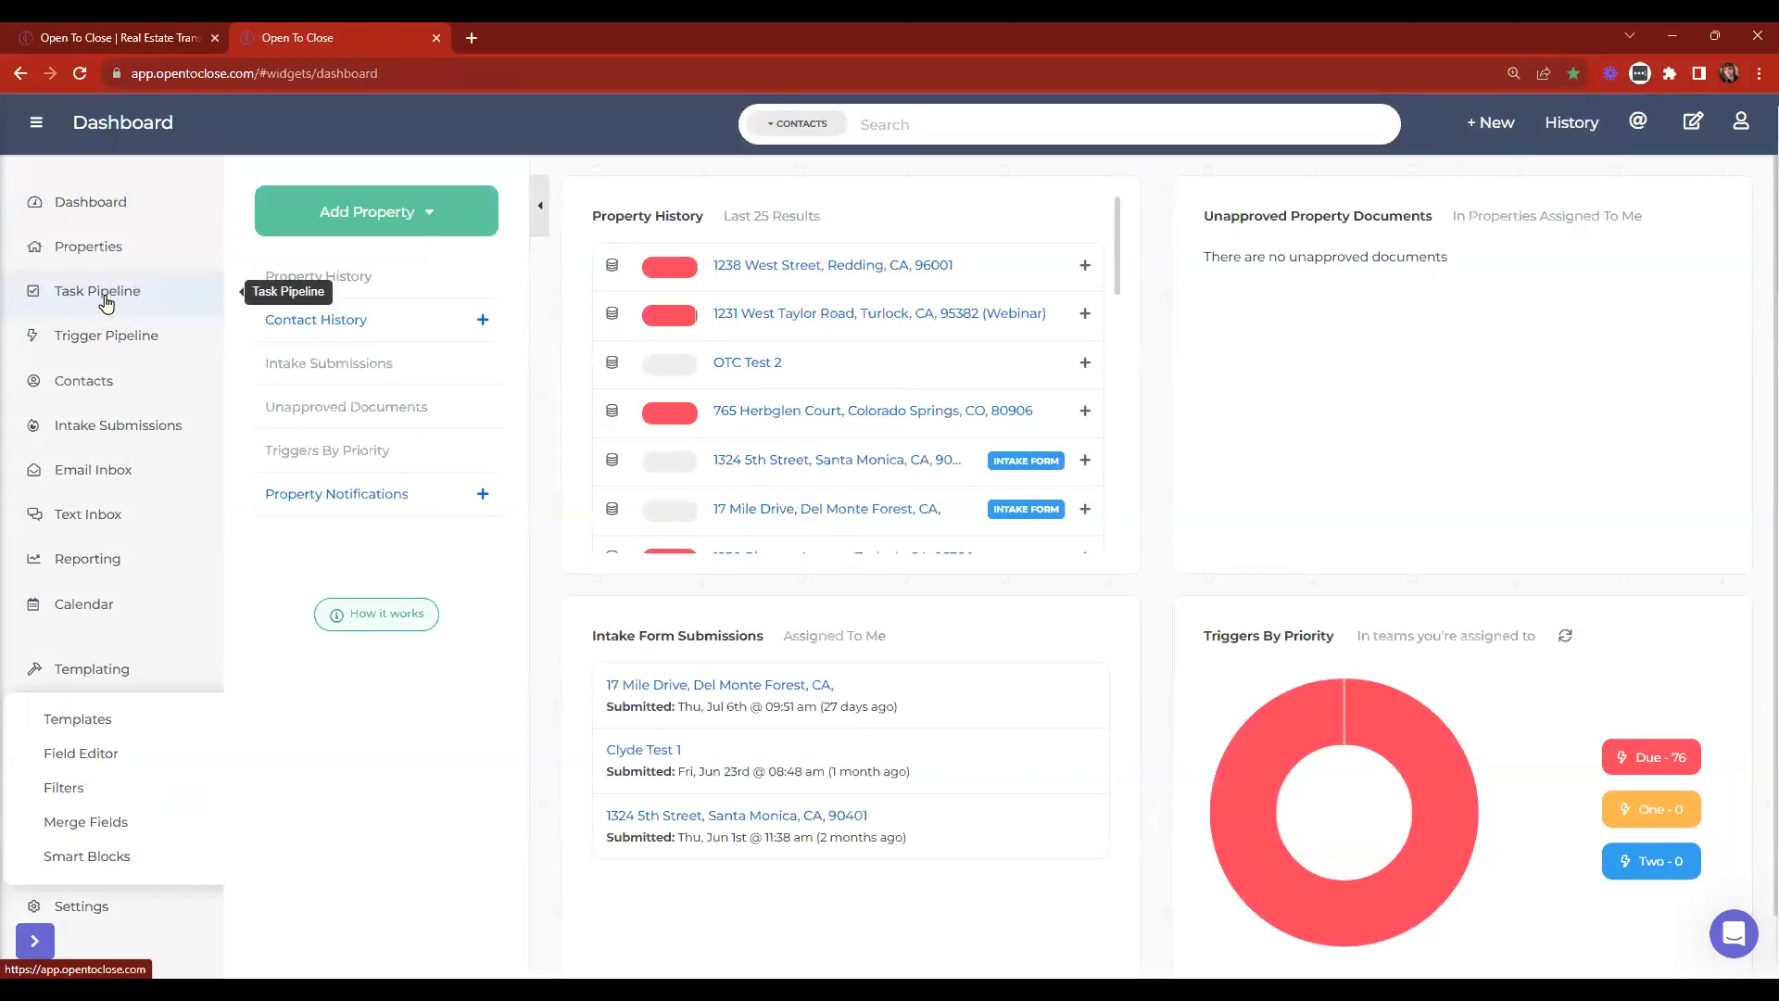
# Open the Task Pipeline and look over its saved snapshots and the past-due team tasks.
pyautogui.click(105, 299)
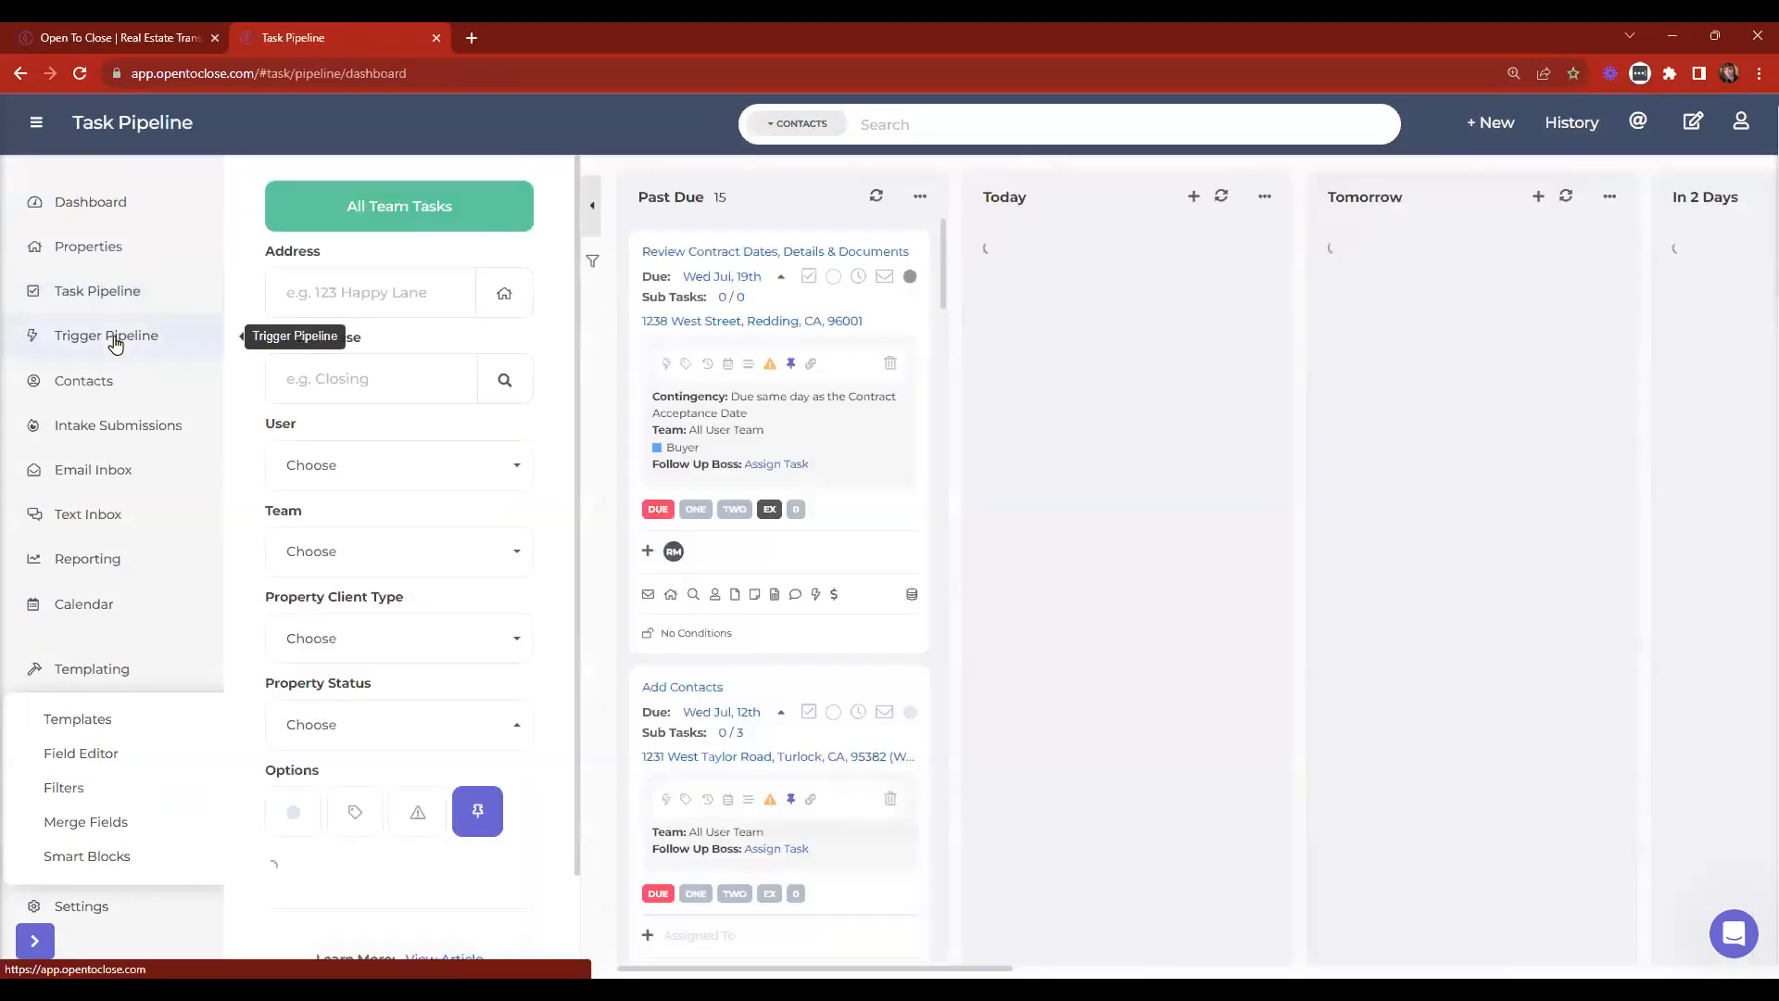
pyautogui.click(114, 341)
pyautogui.click(377, 203)
pyautogui.click(379, 203)
pyautogui.click(97, 290)
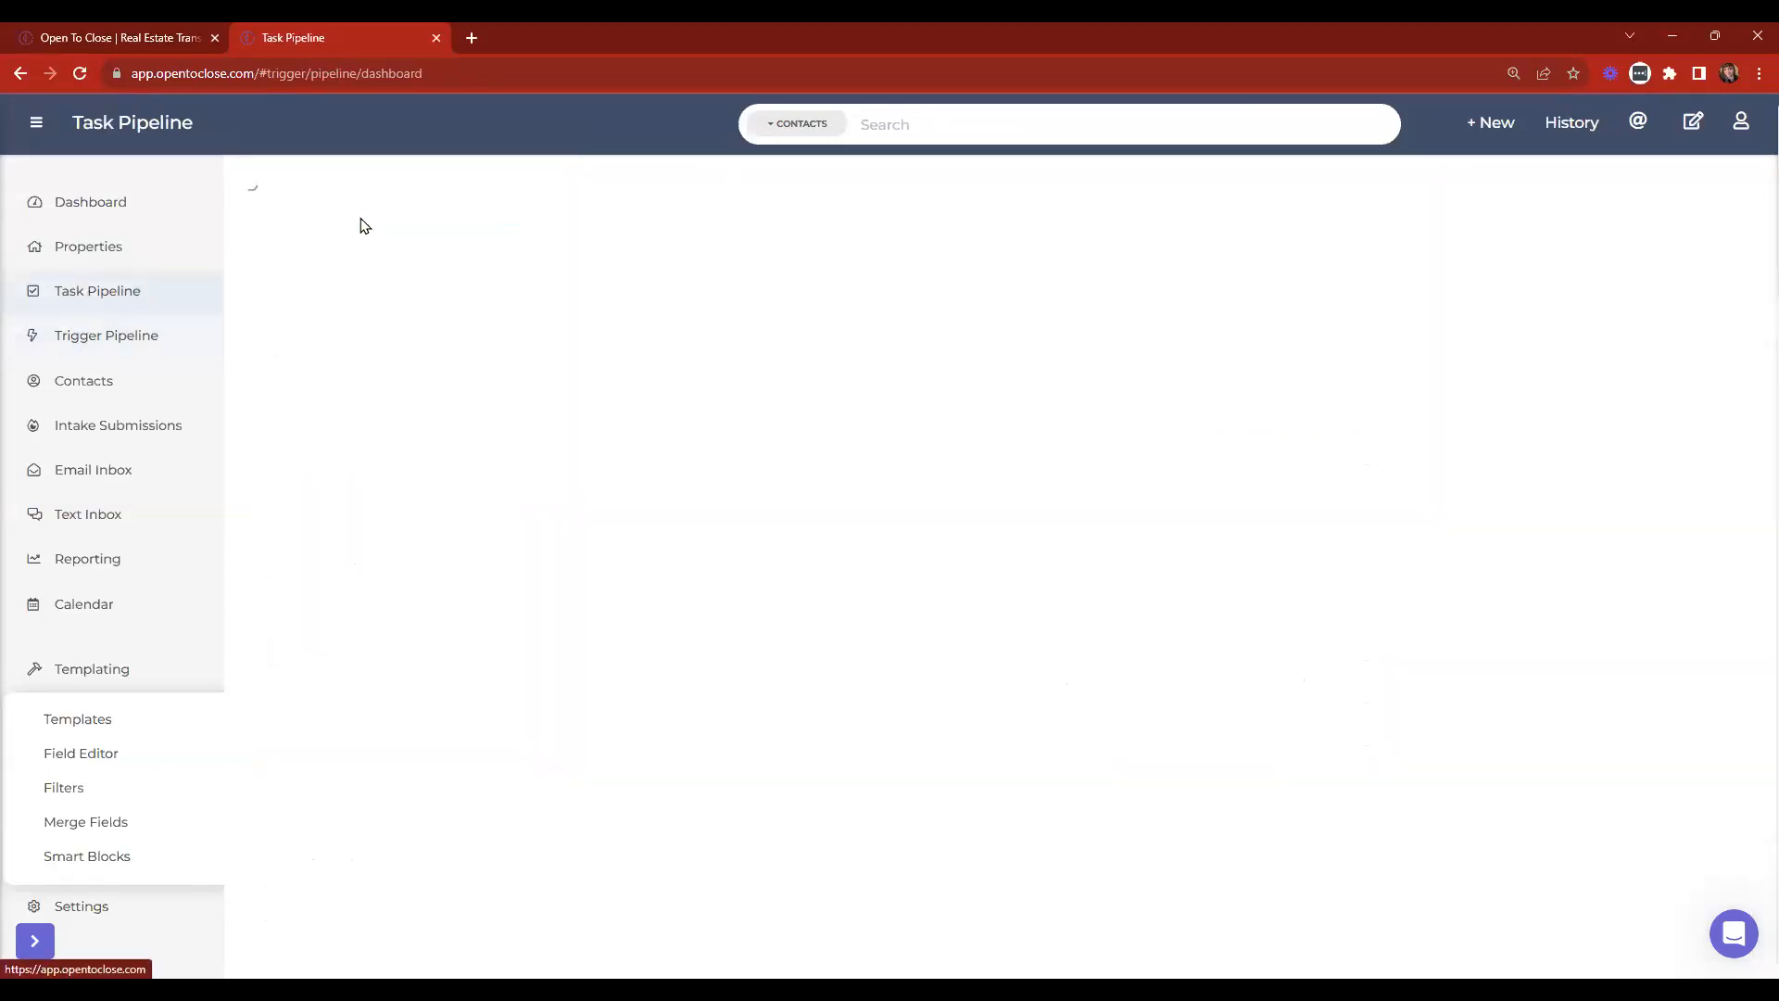
pyautogui.click(361, 218)
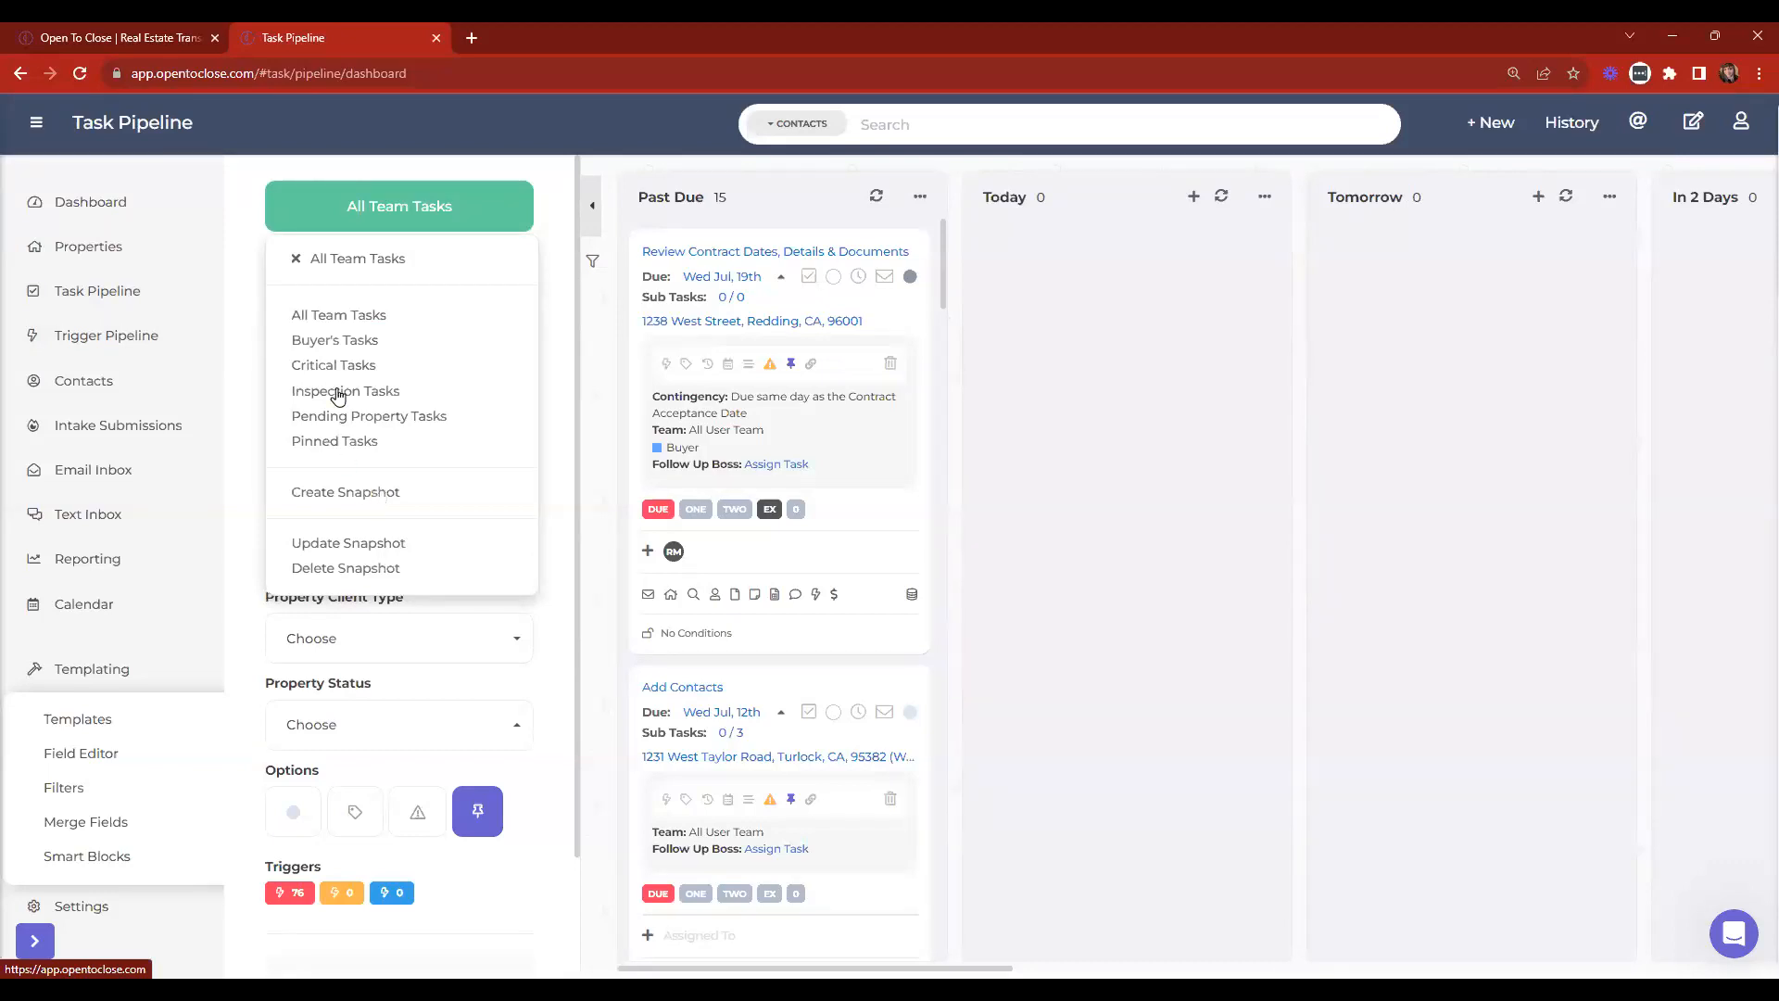
pyautogui.click(397, 217)
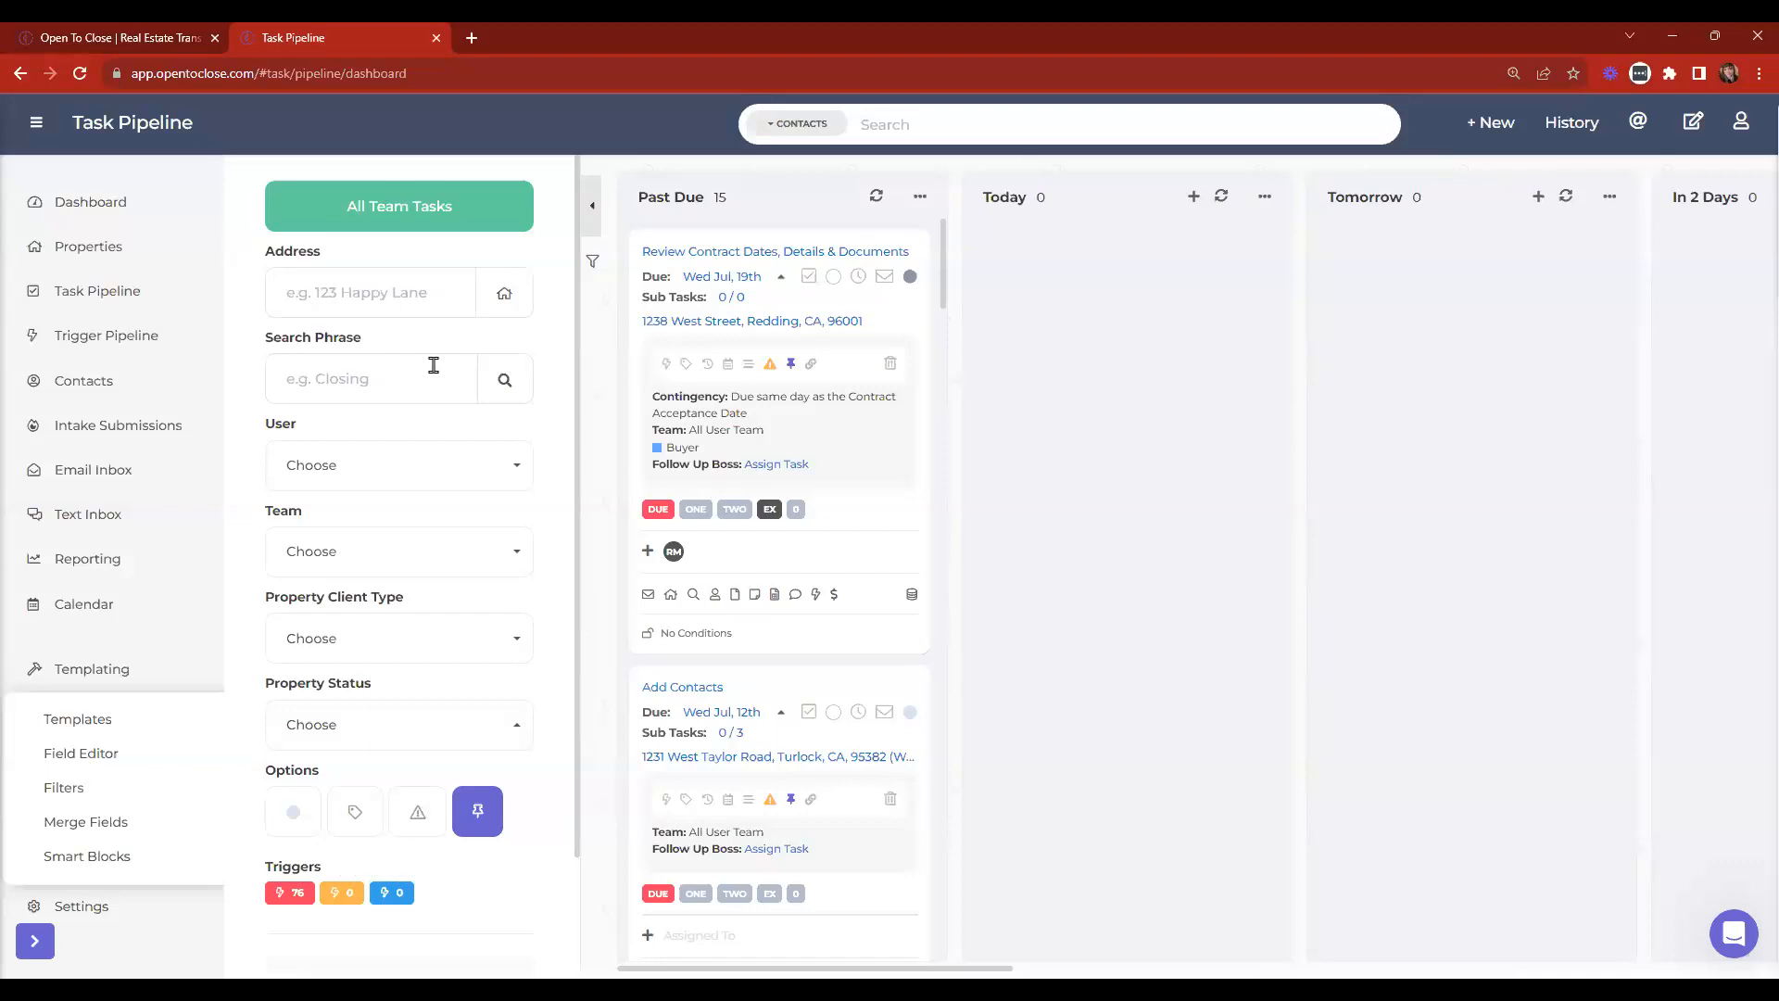
pyautogui.scroll(-4, 834, 399)
pyautogui.scroll(4, 834, 403)
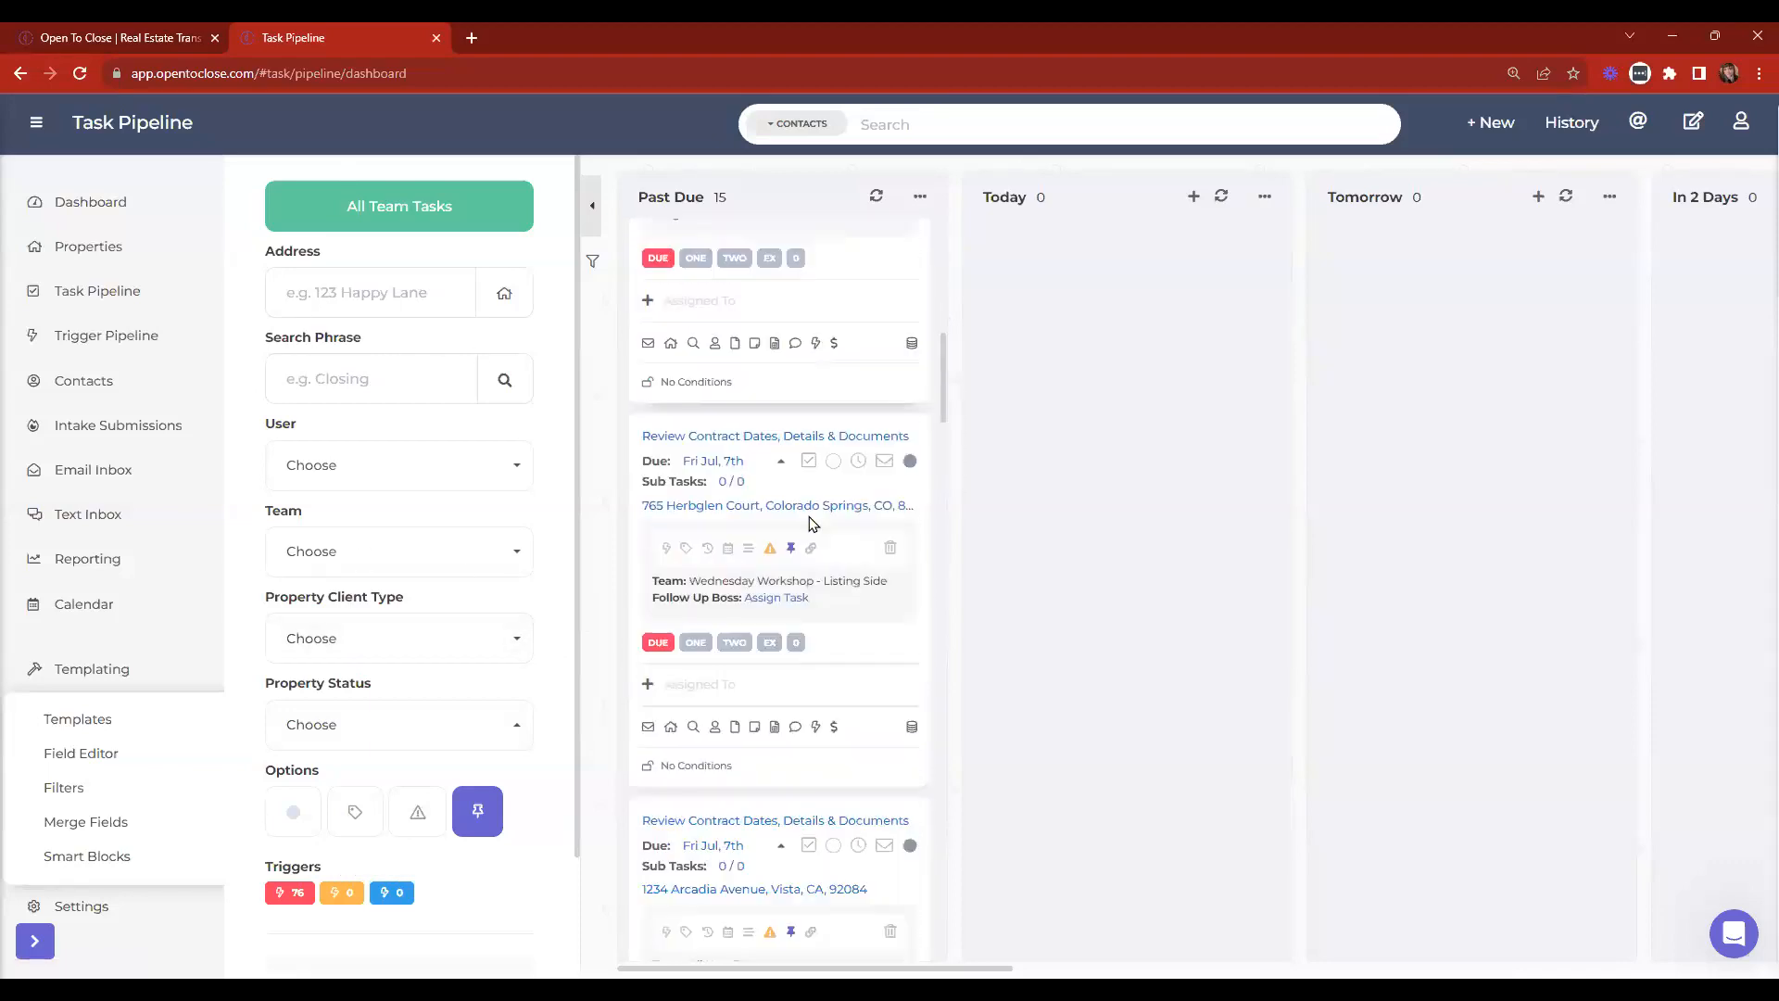
# Load the Buyer's Tasks snapshot, filter its tasks by the Buyer tag, and remove the Implementation Demo user filter.
pyautogui.click(344, 204)
pyautogui.click(316, 340)
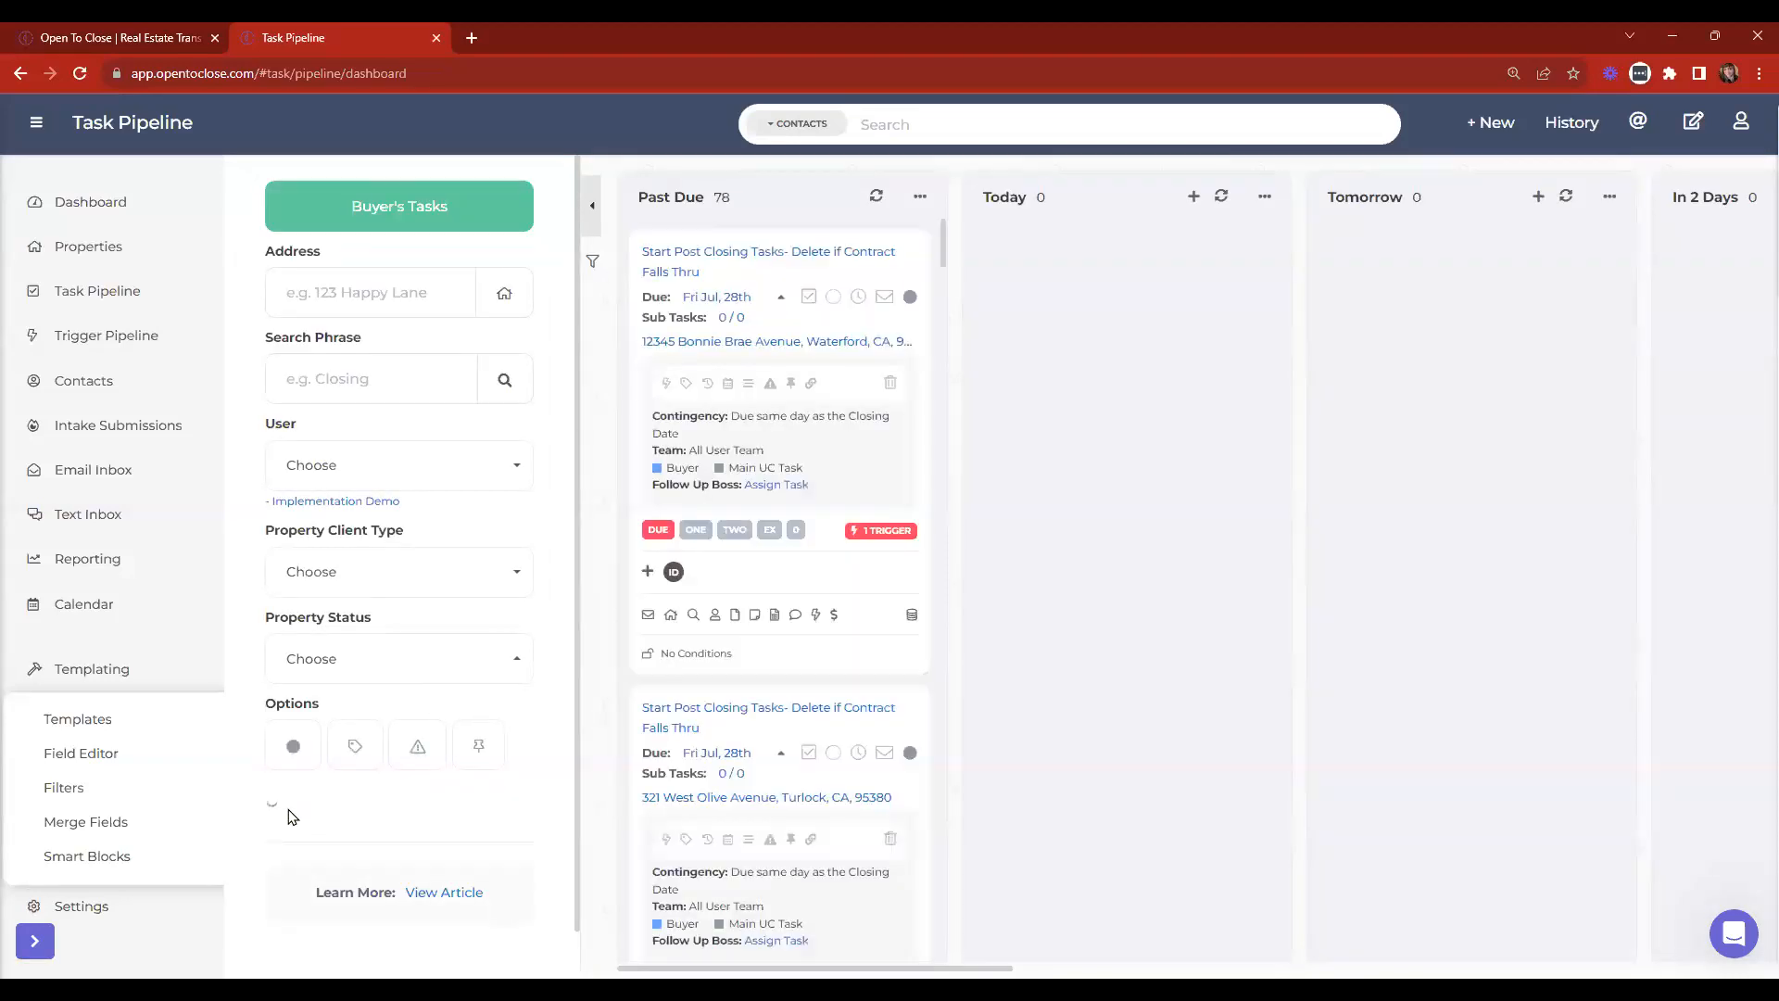
pyautogui.click(354, 751)
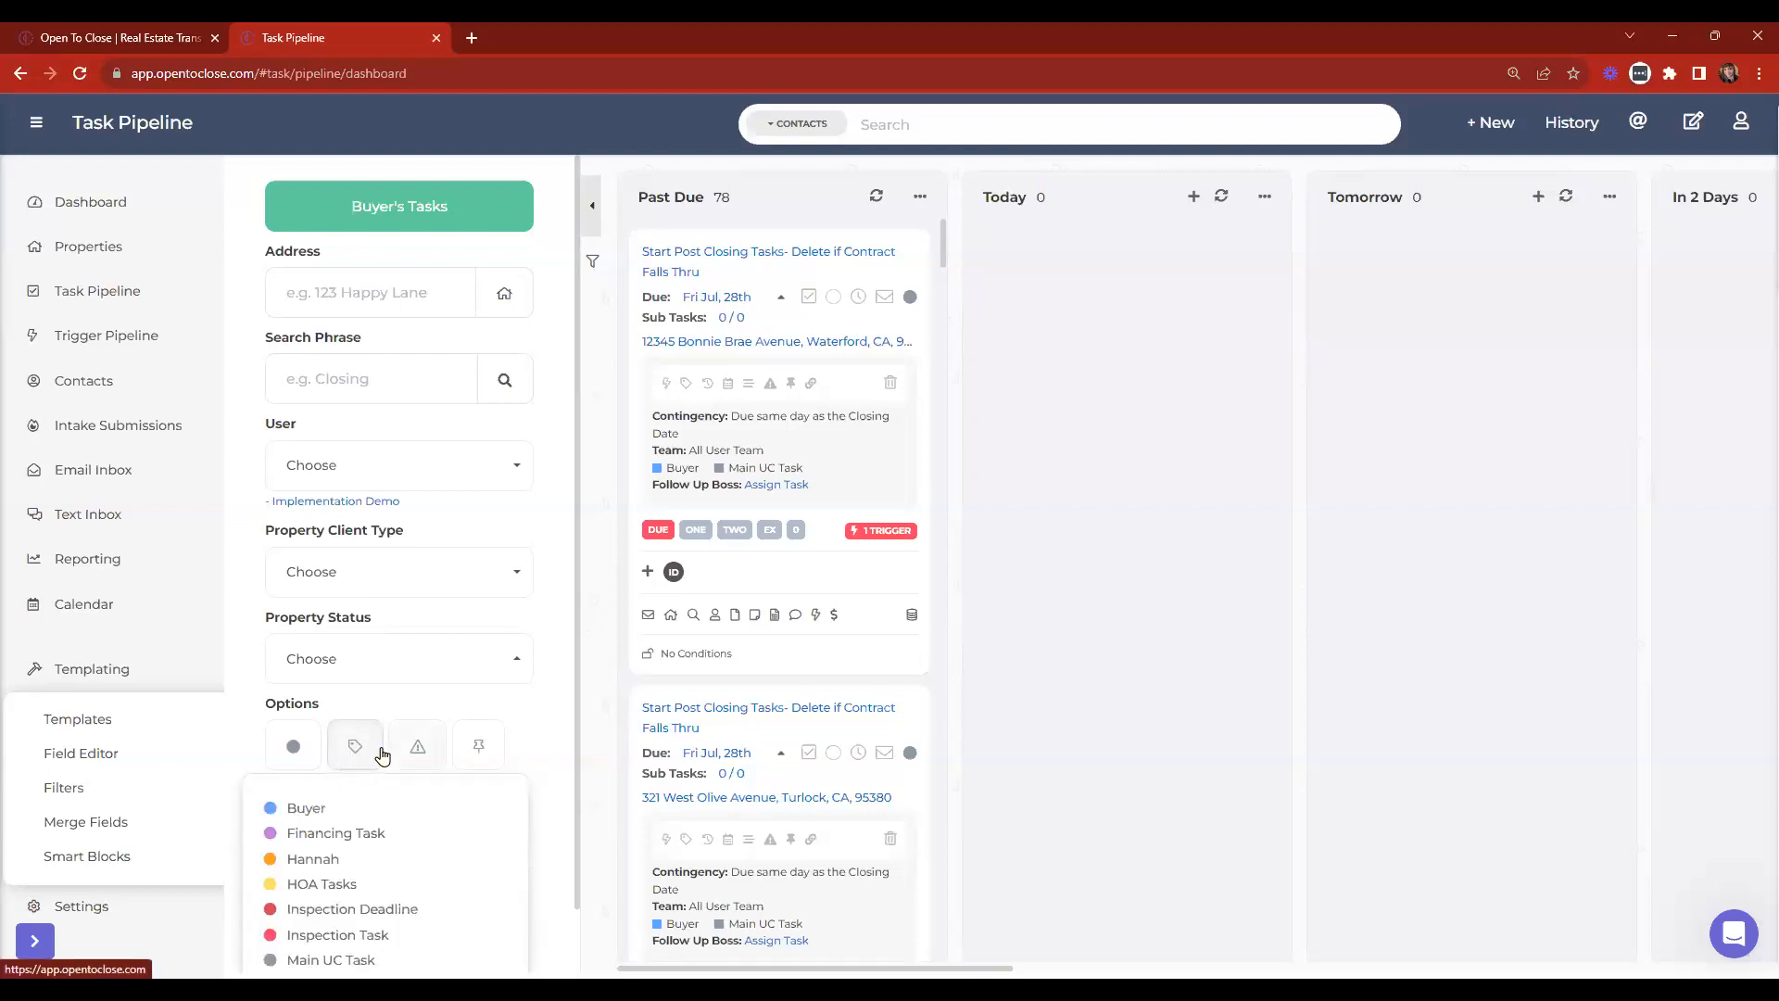
pyautogui.click(509, 878)
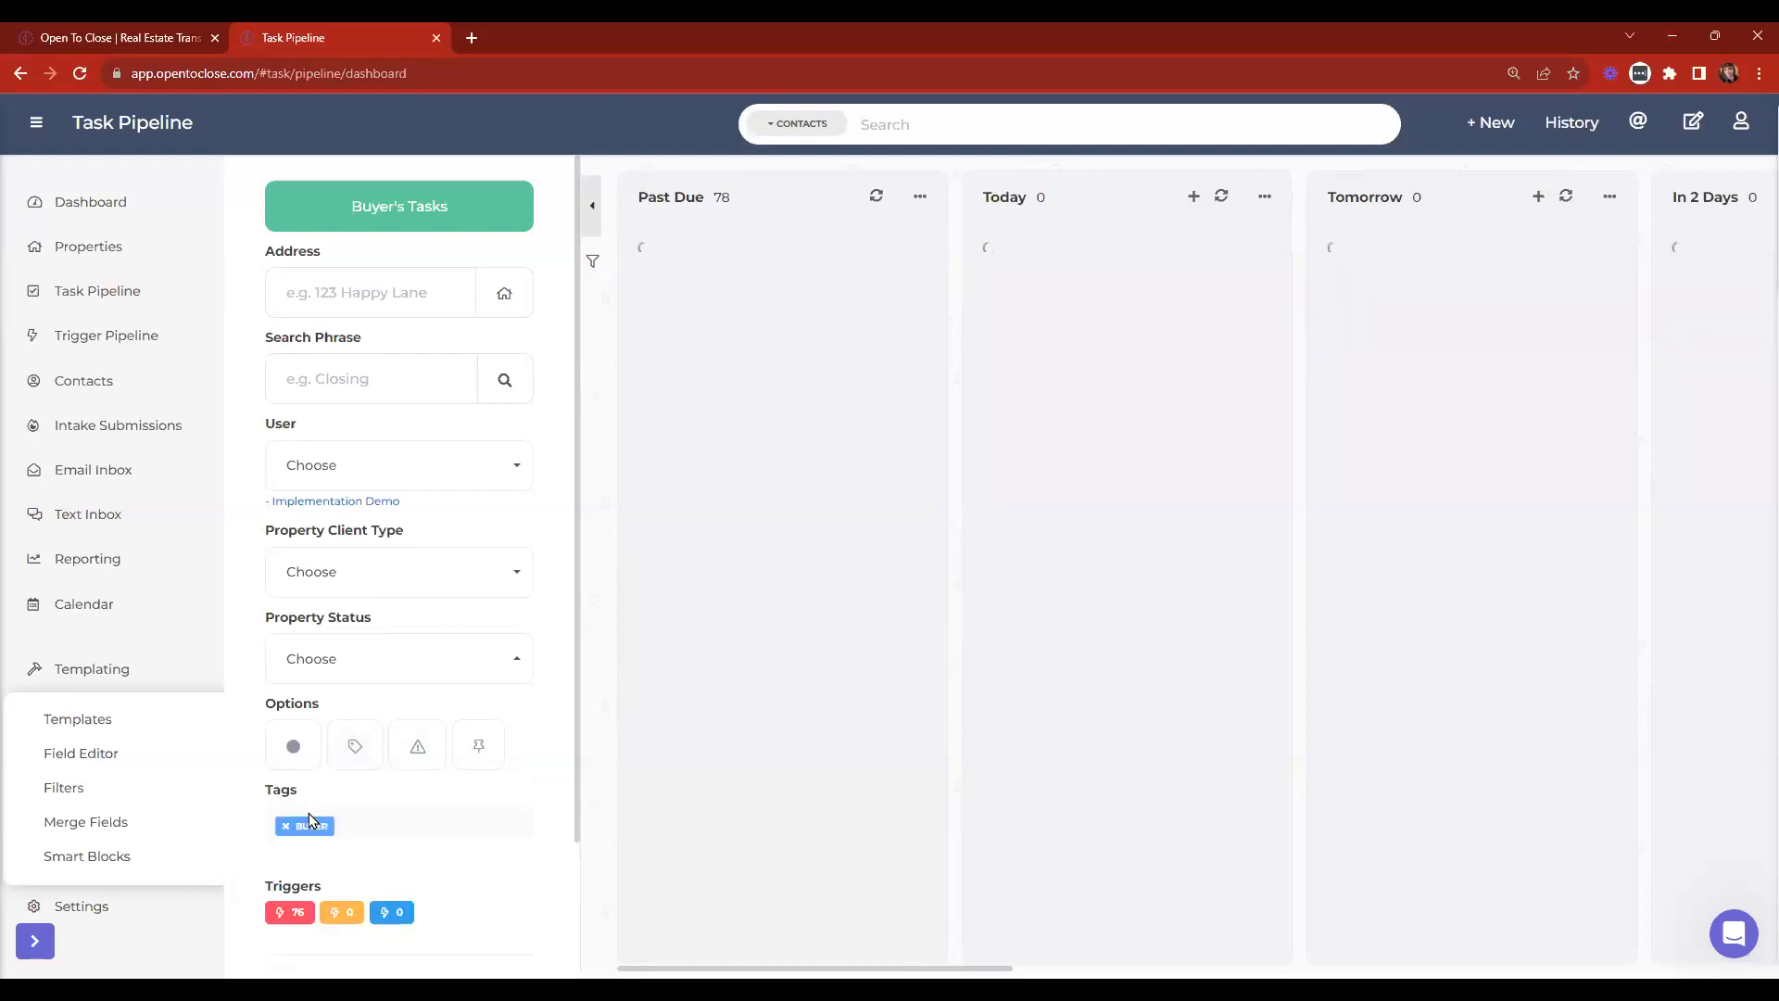
pyautogui.click(320, 505)
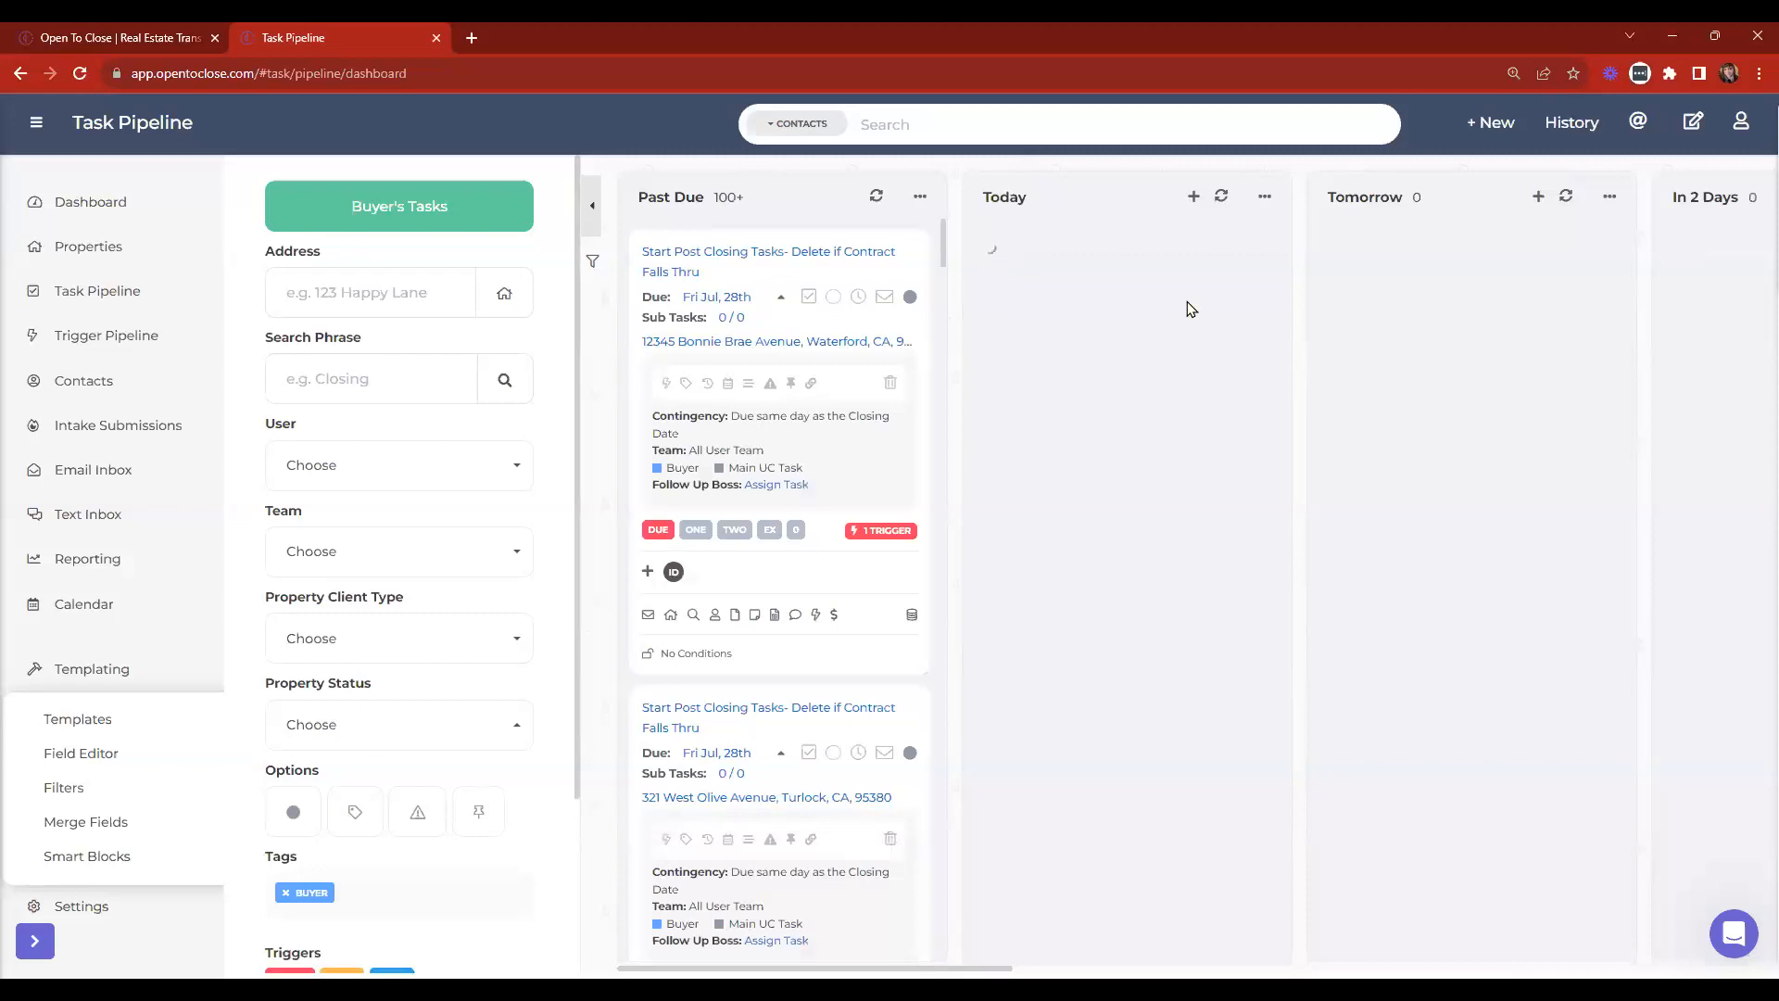
# Switch the Task Pipeline to the Inspection Tasks snapshot.
pyautogui.click(424, 220)
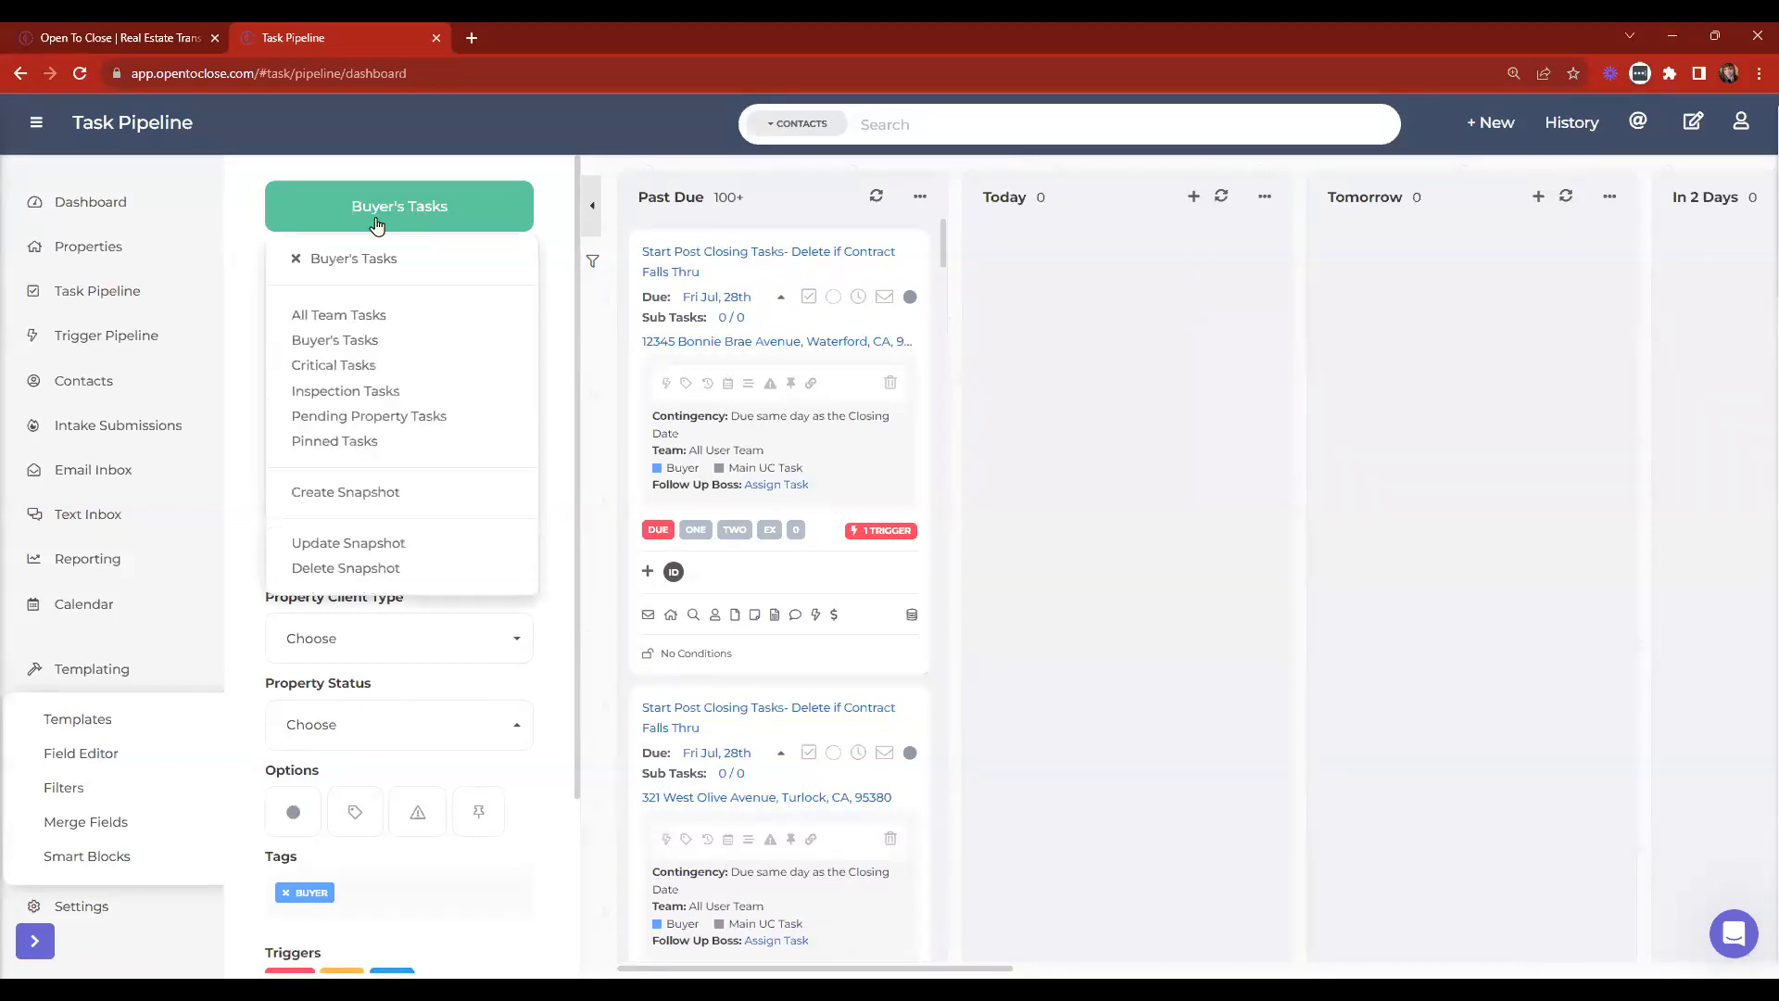
pyautogui.click(345, 394)
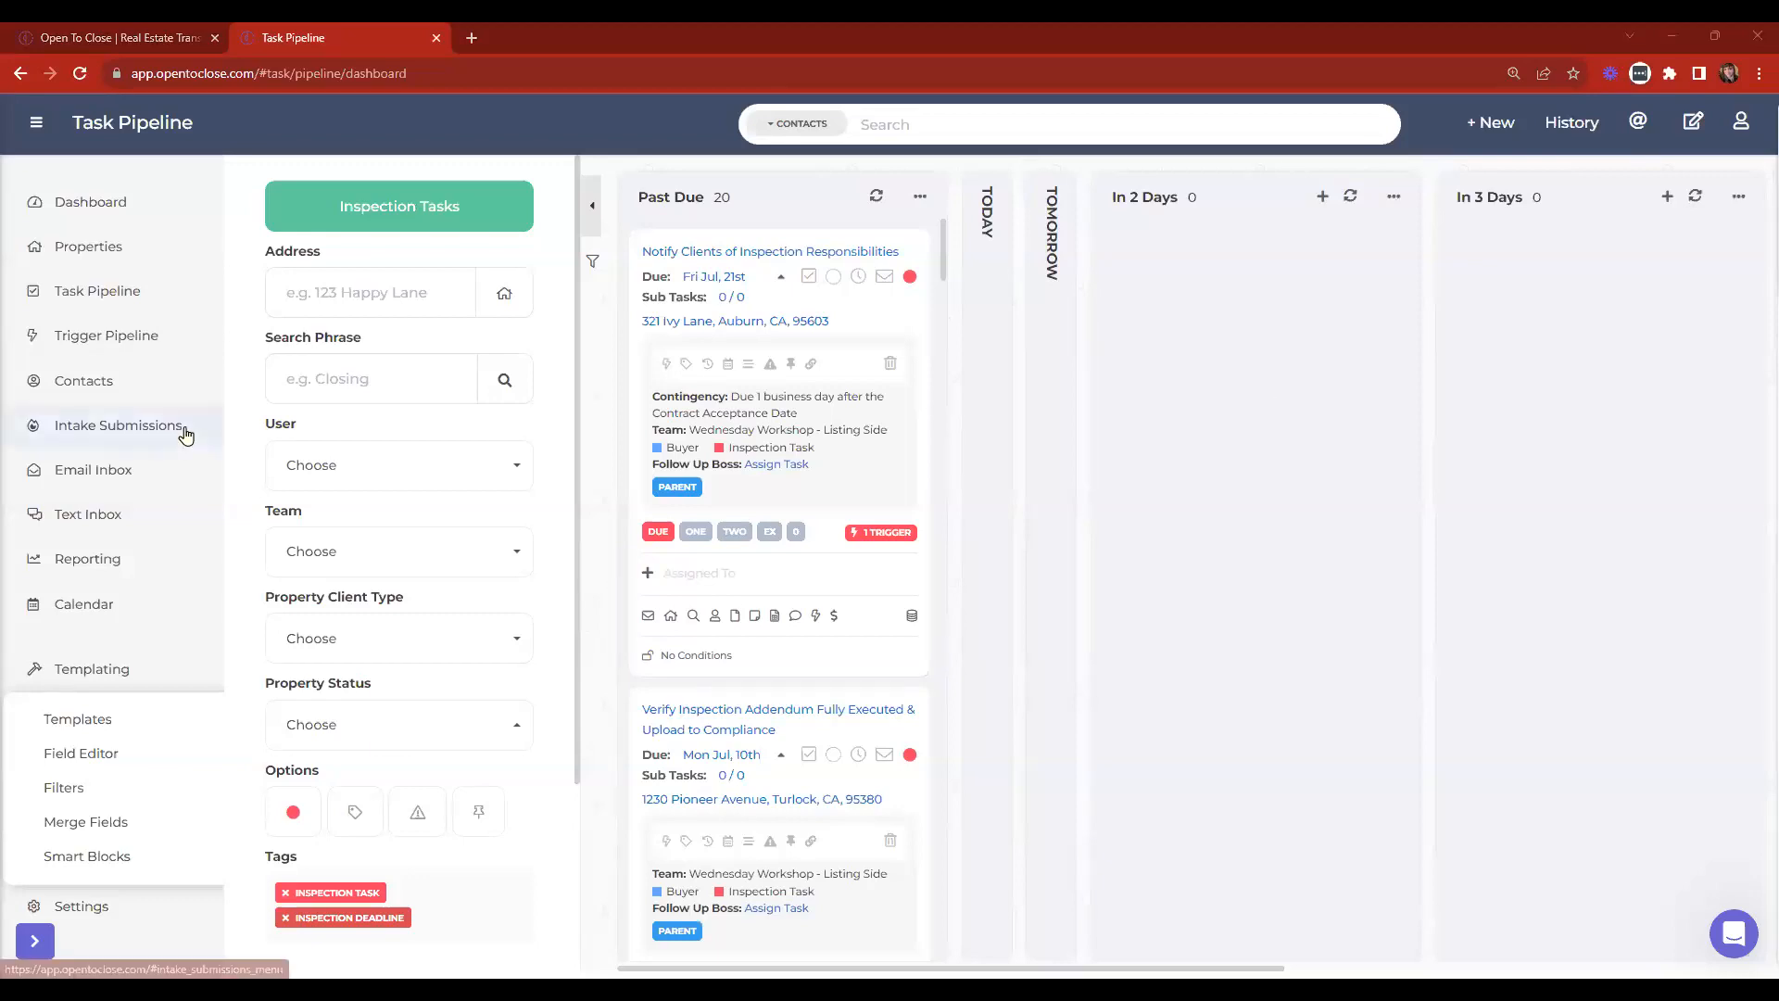
# Open the documents of the Turlock webinar property from the properties list.
pyautogui.click(89, 247)
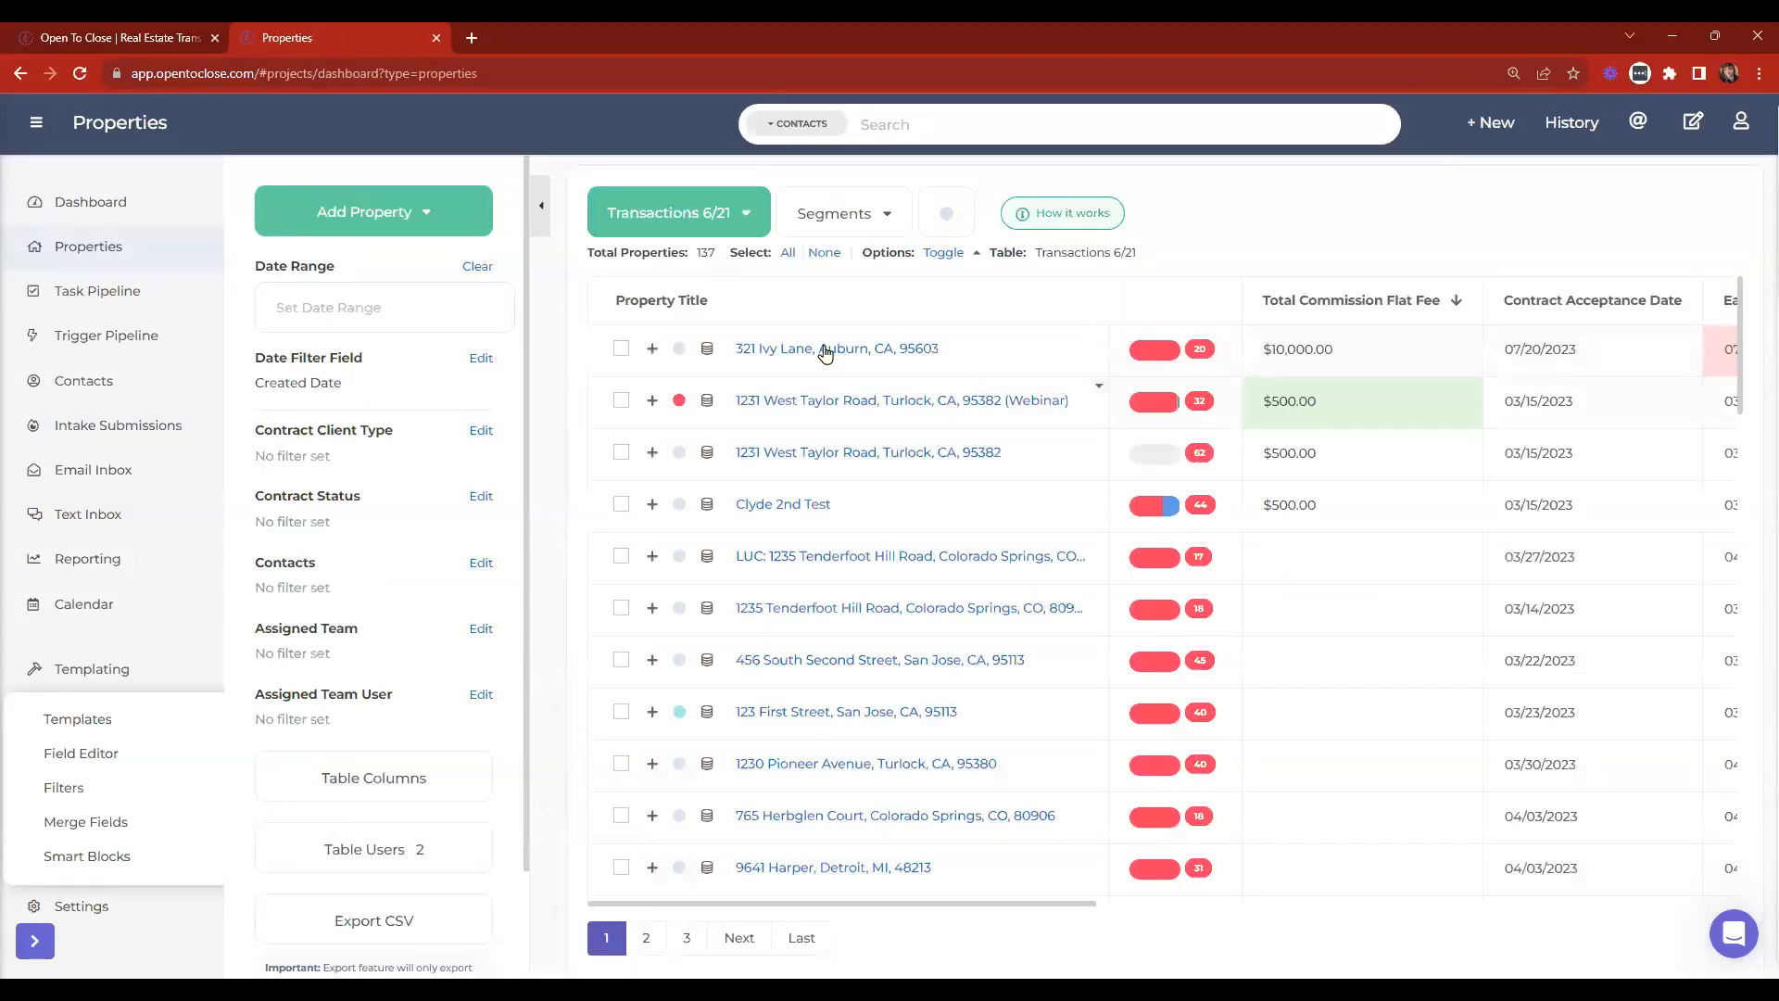
pyautogui.click(861, 404)
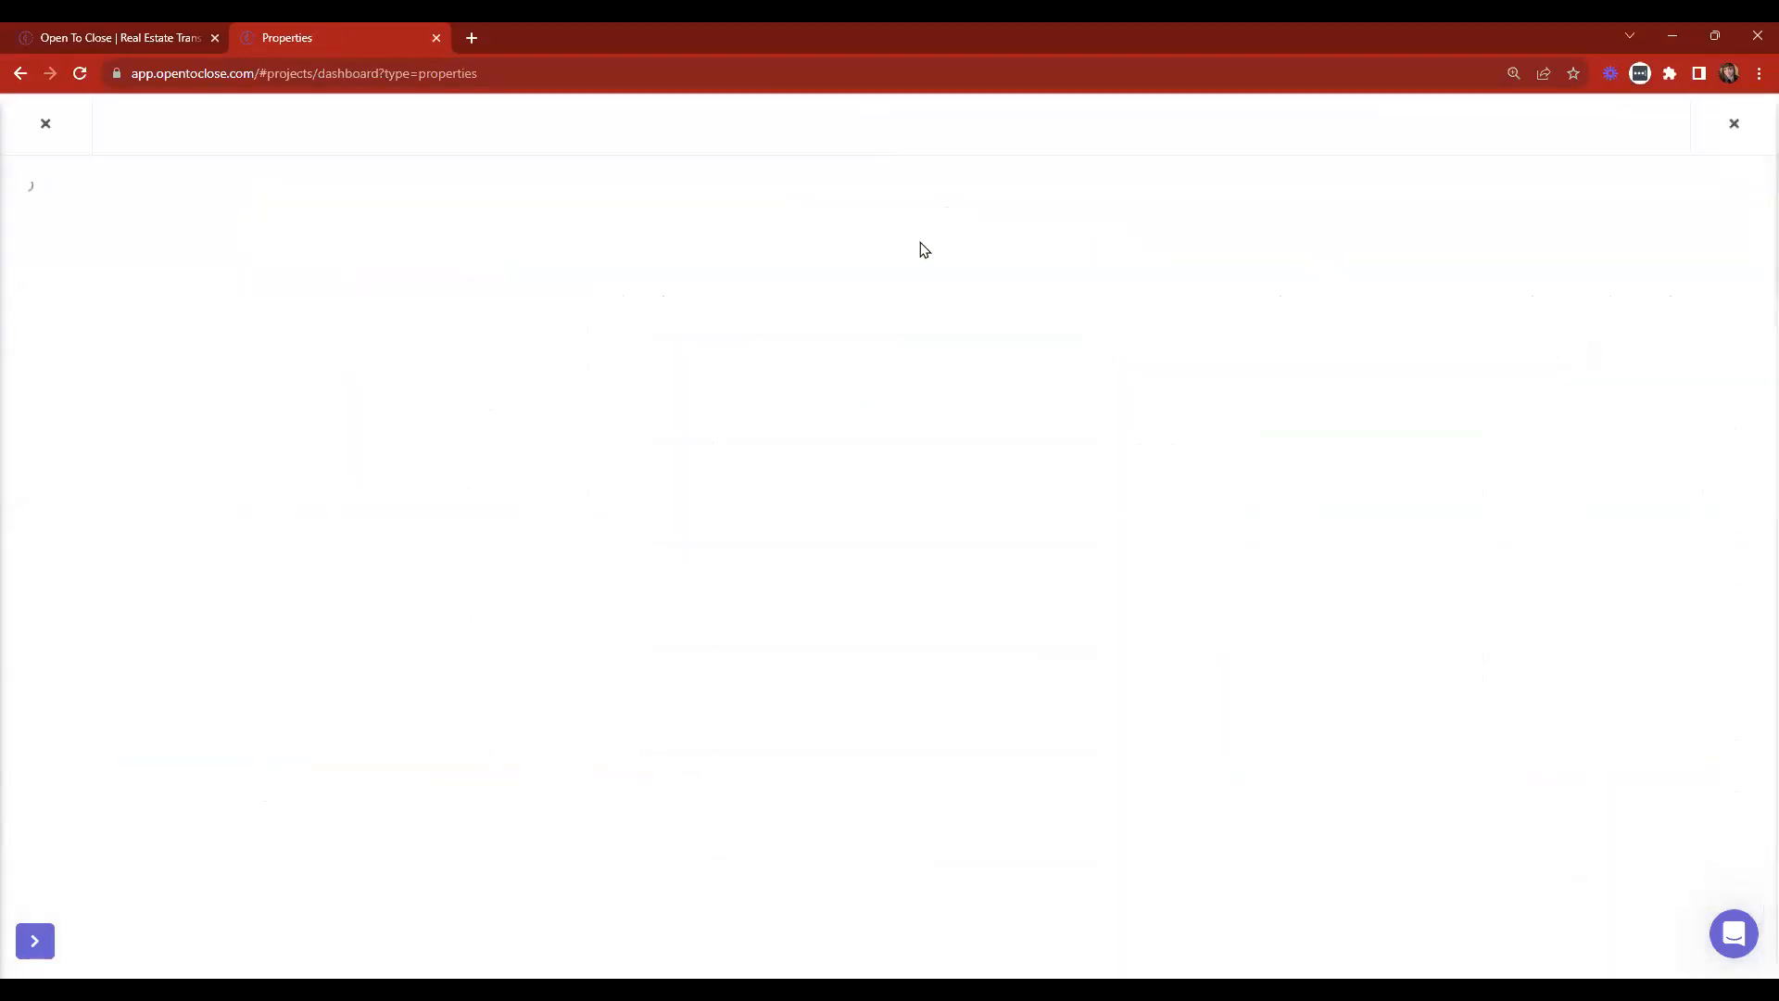
pyautogui.click(981, 240)
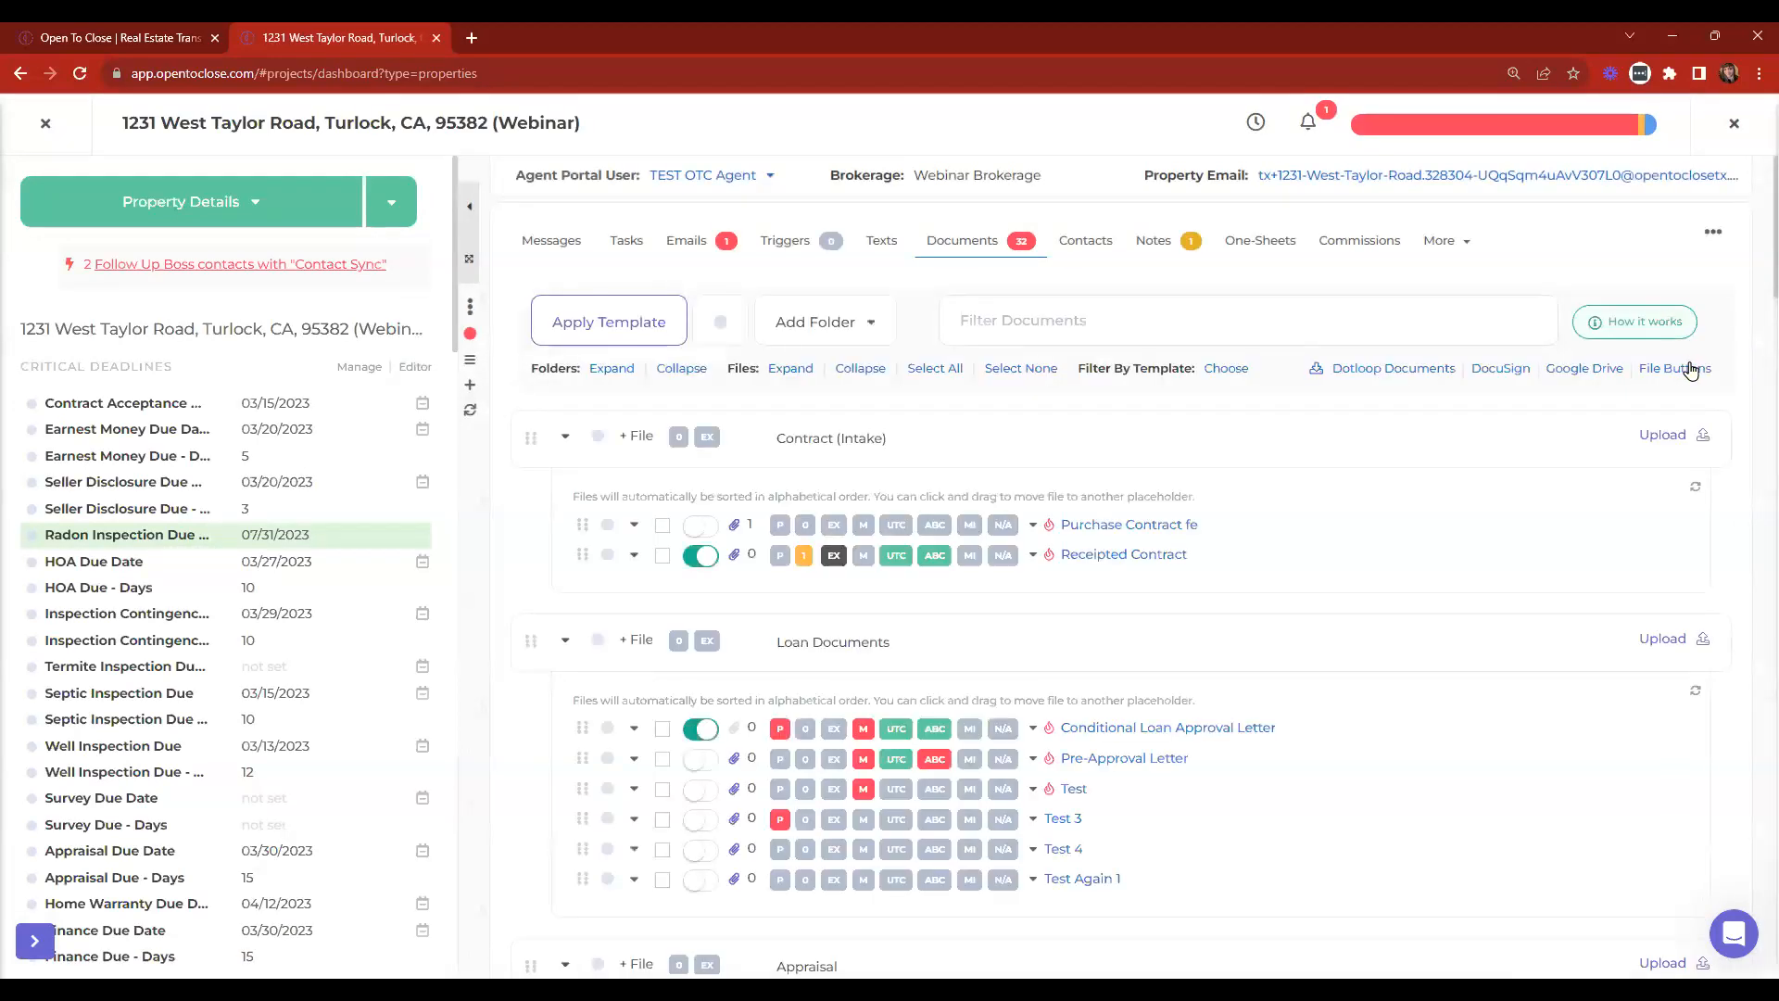
# Look over the global file button settings, including the button and tooltip fields, and close them without adding a button.
pyautogui.click(1693, 369)
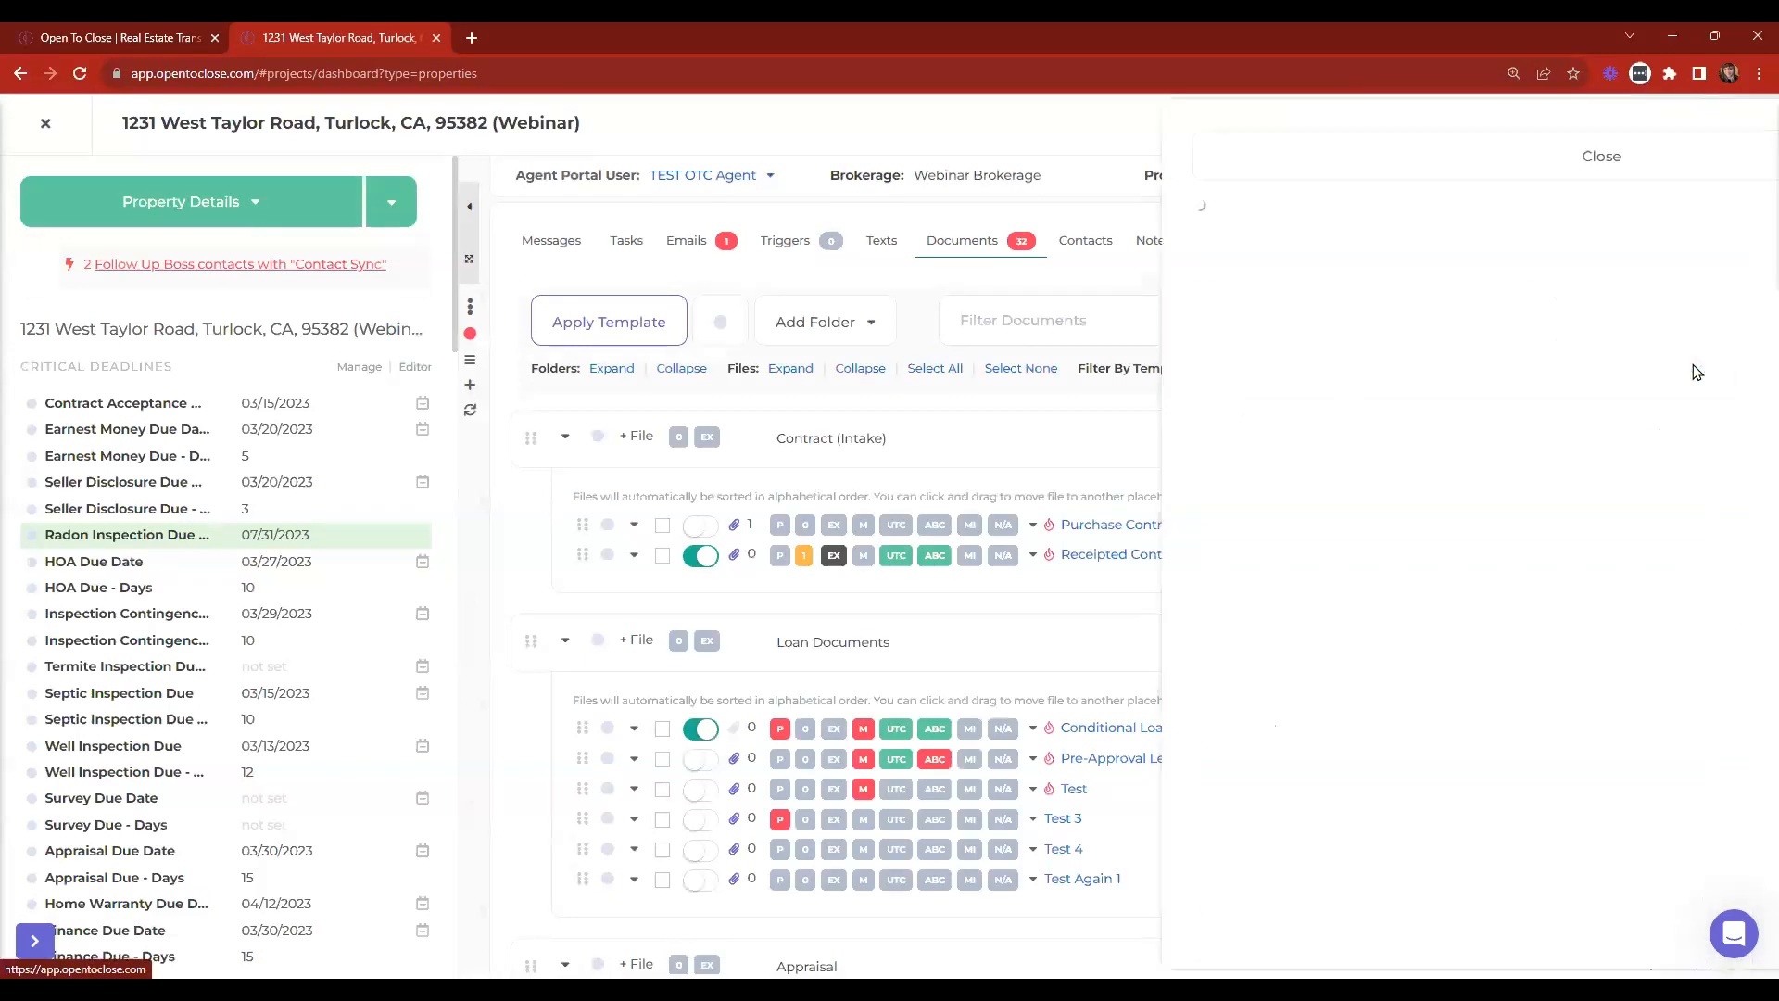
pyautogui.click(1012, 326)
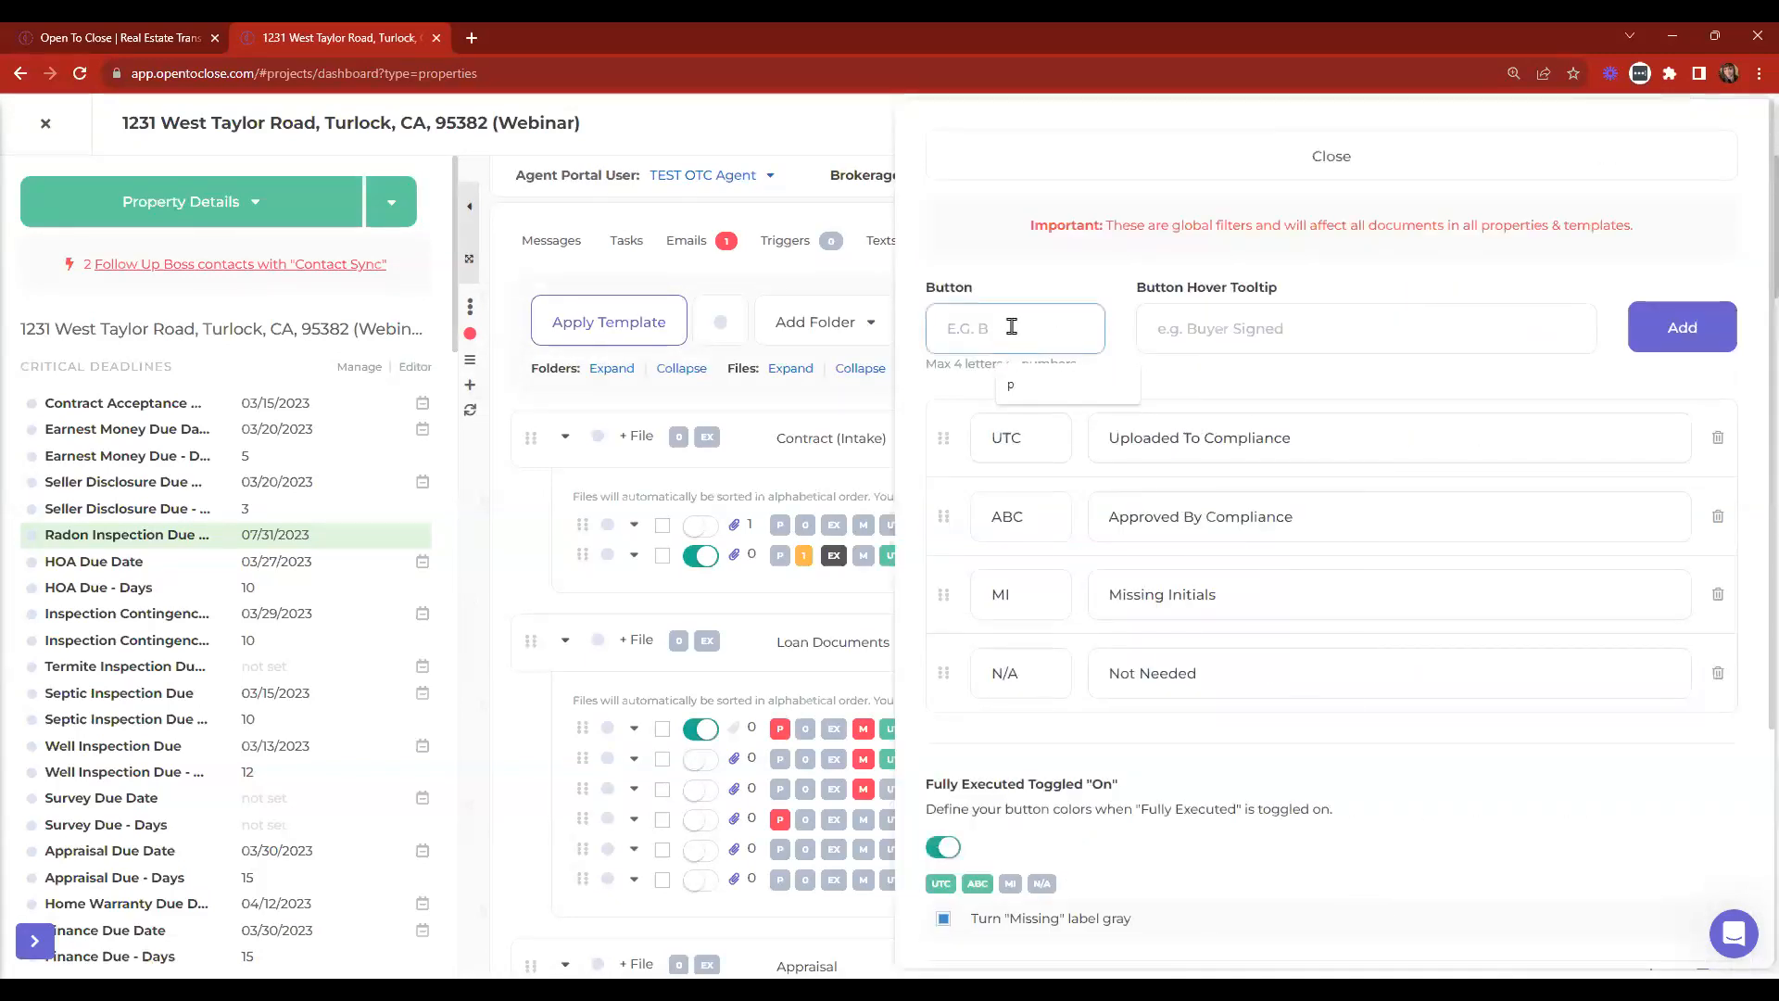
pyautogui.click(1053, 275)
pyautogui.click(1285, 325)
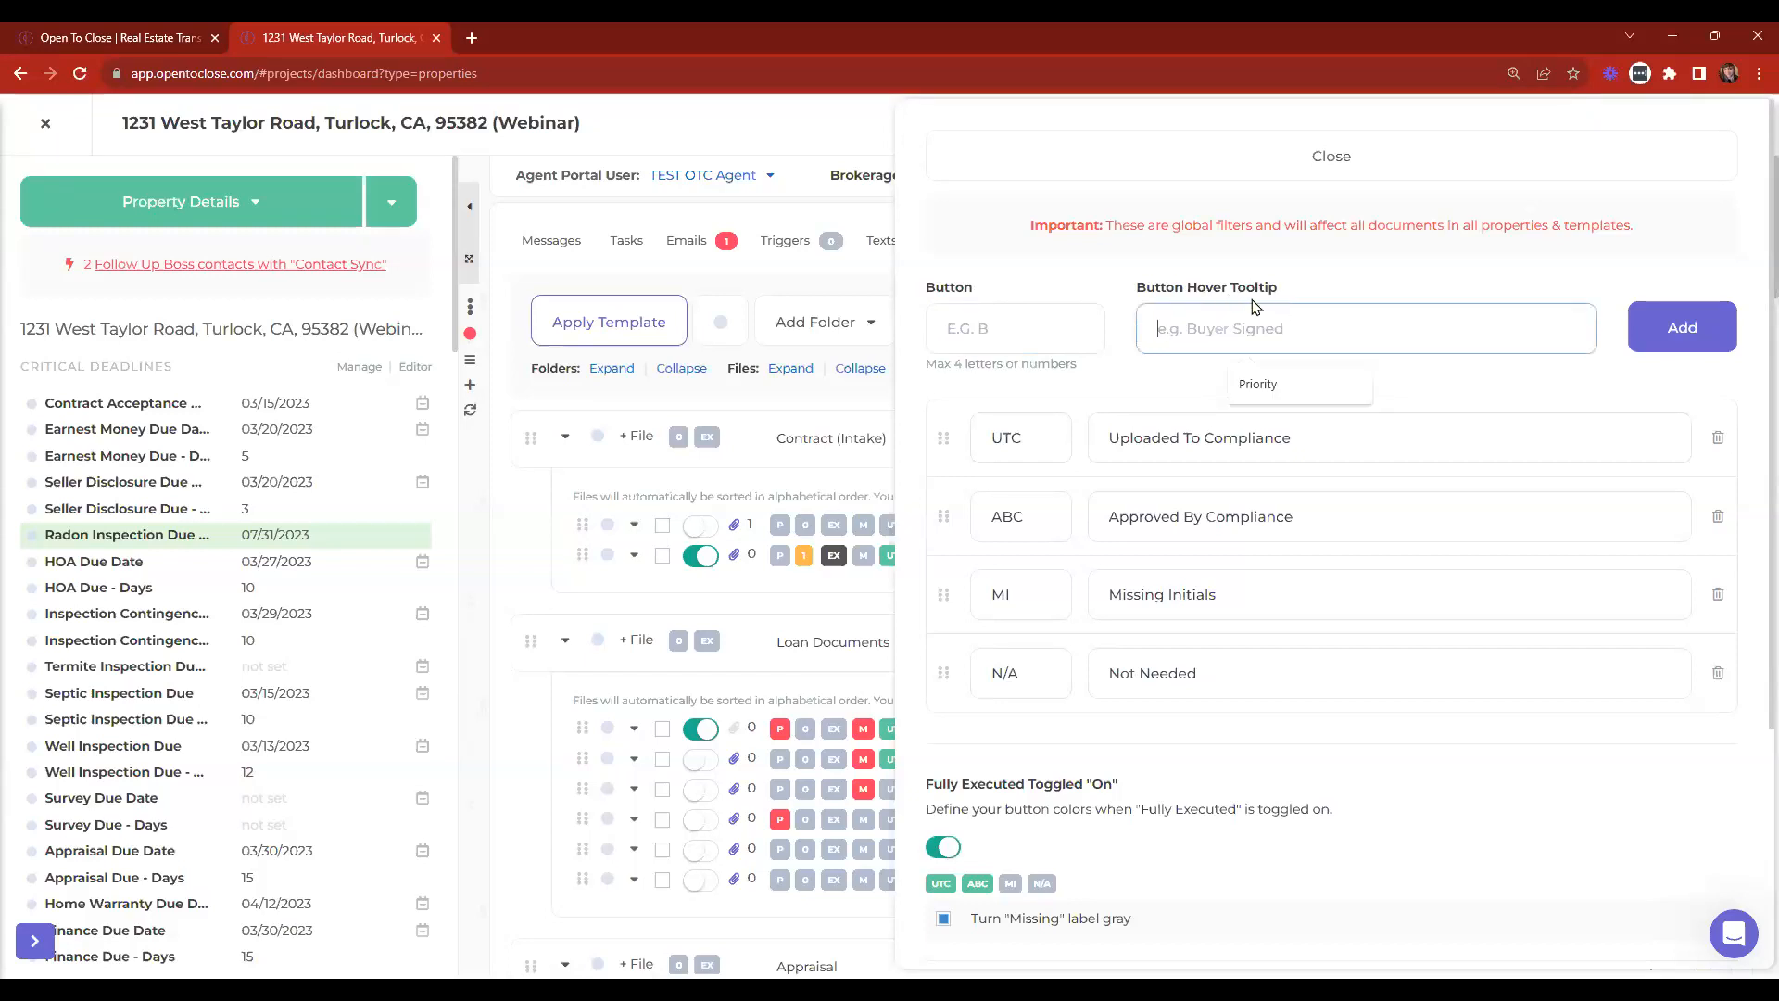
pyautogui.click(1063, 162)
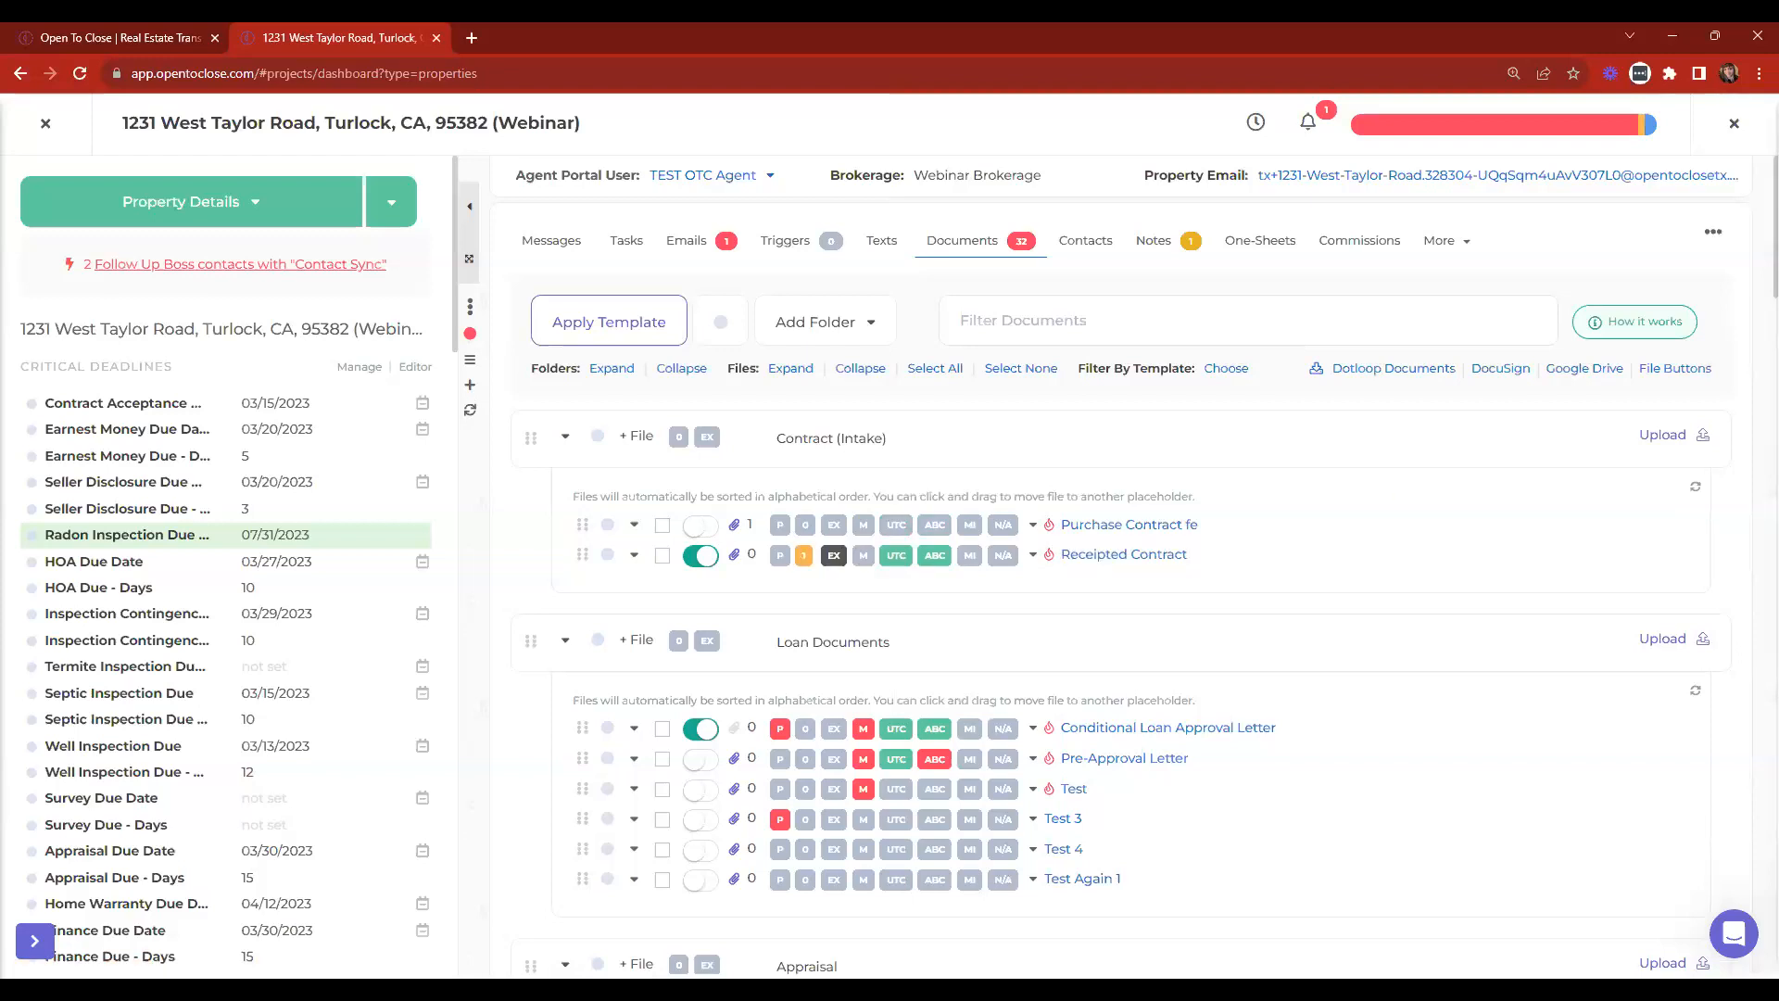
# Leave the property, view the account's Change Log, and close it again.
pyautogui.click(1735, 124)
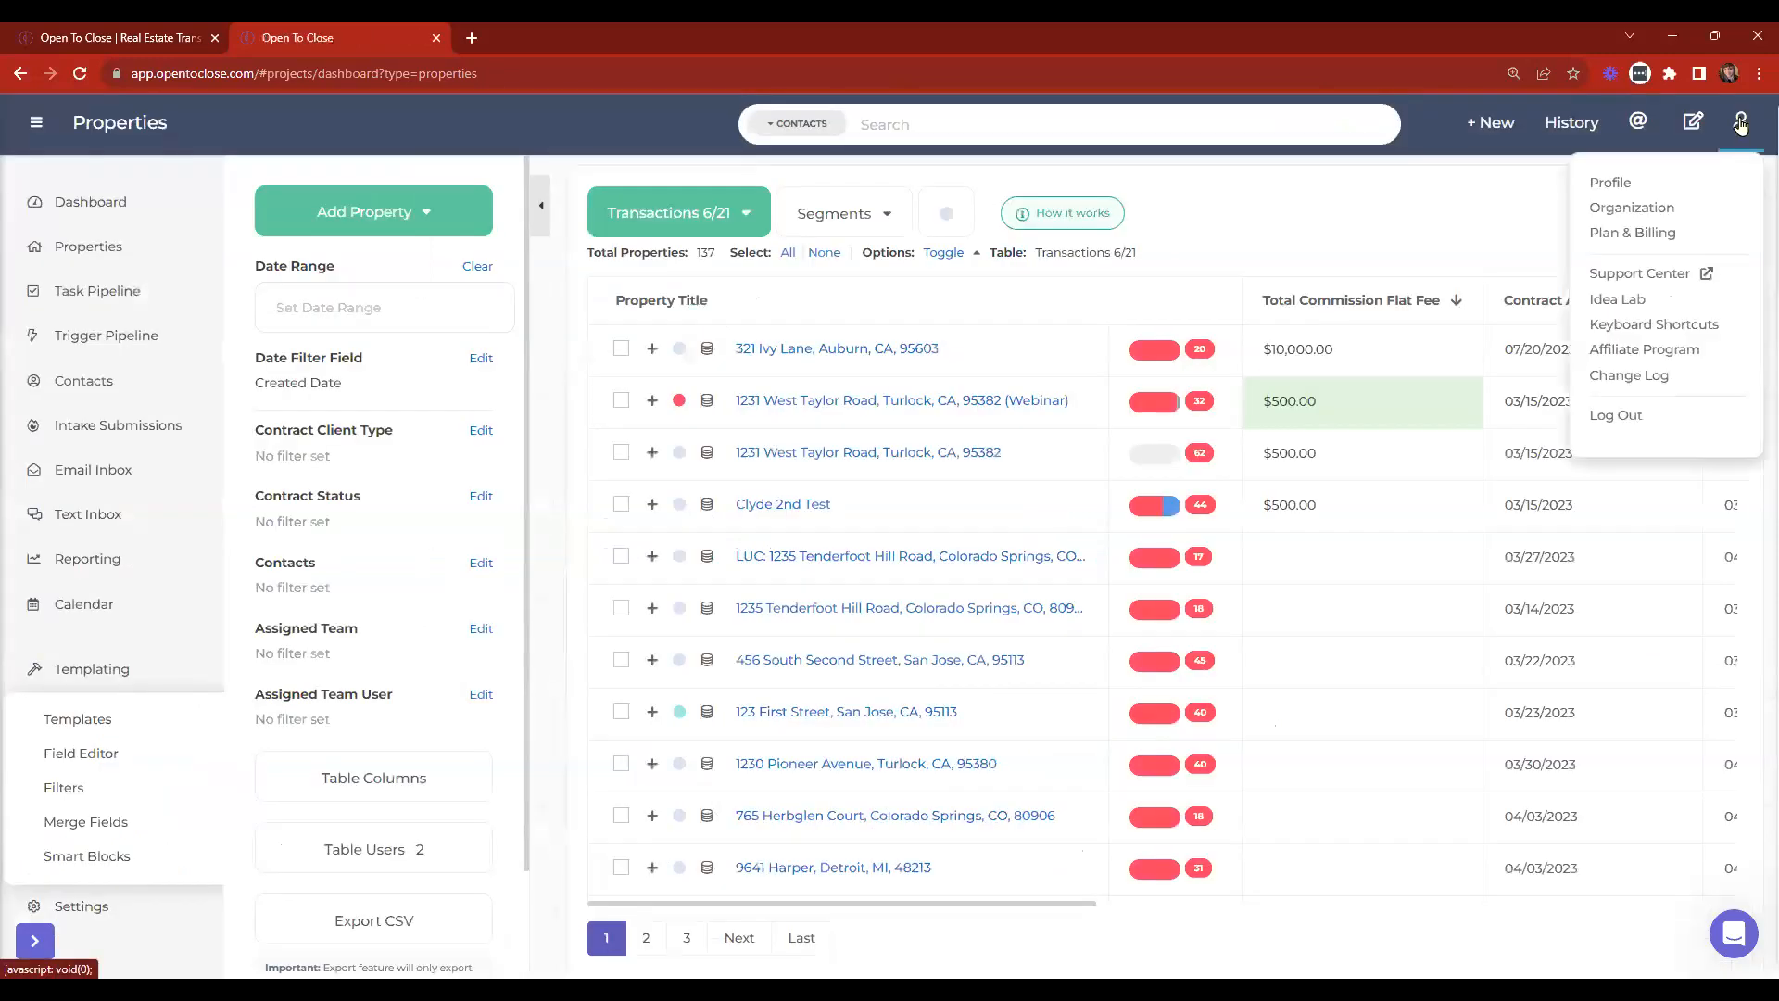
pyautogui.click(1620, 377)
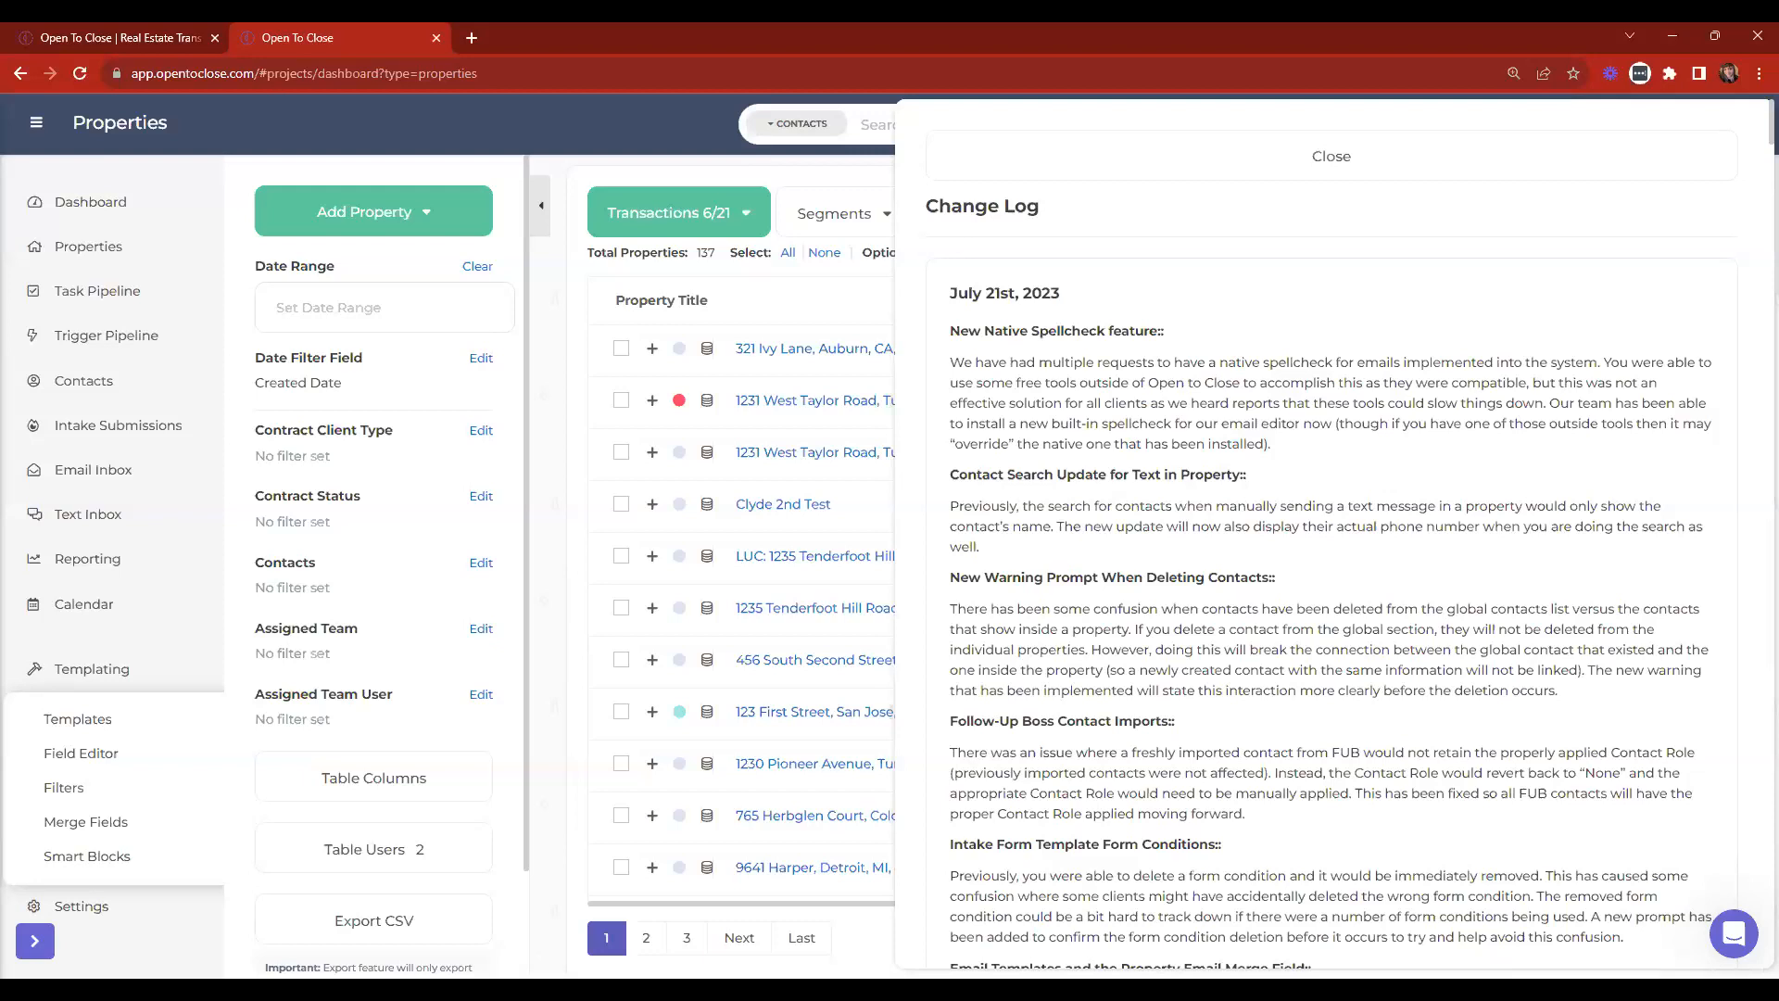
pyautogui.click(1202, 163)
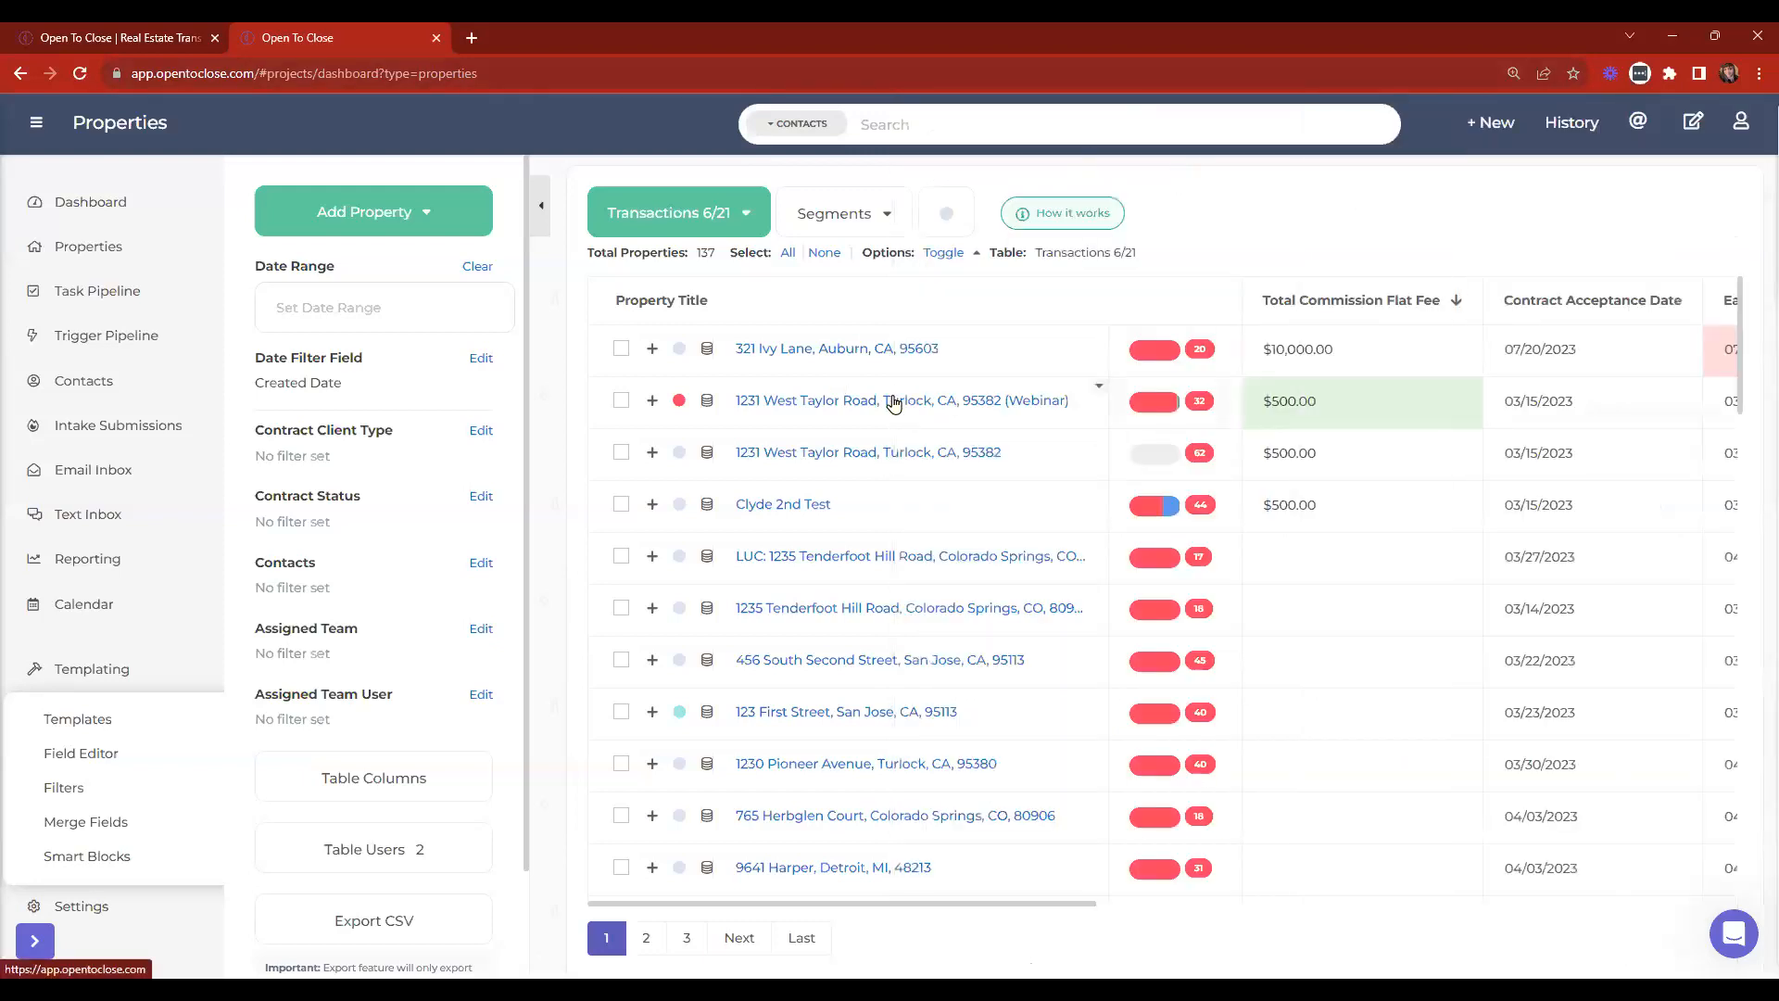
# Reopen the Turlock webinar property with its details expanded, and set Earnest Money Due - Days to 10.
pyautogui.click(893, 401)
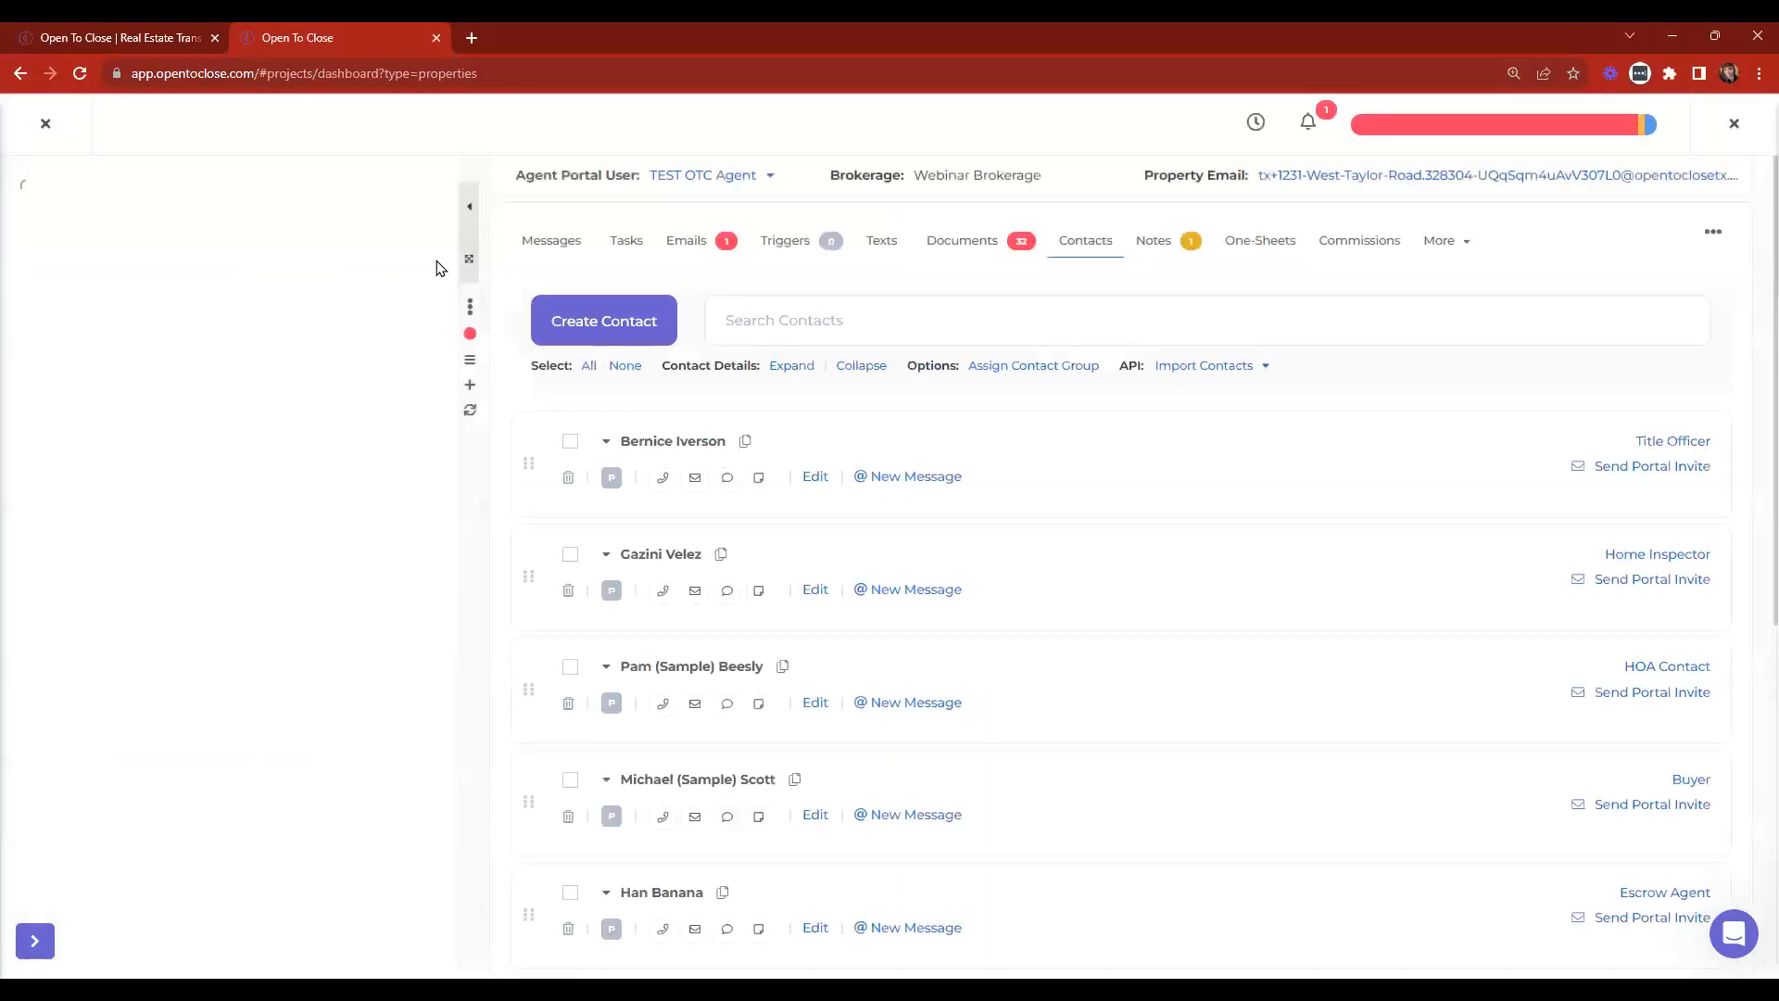
pyautogui.click(469, 262)
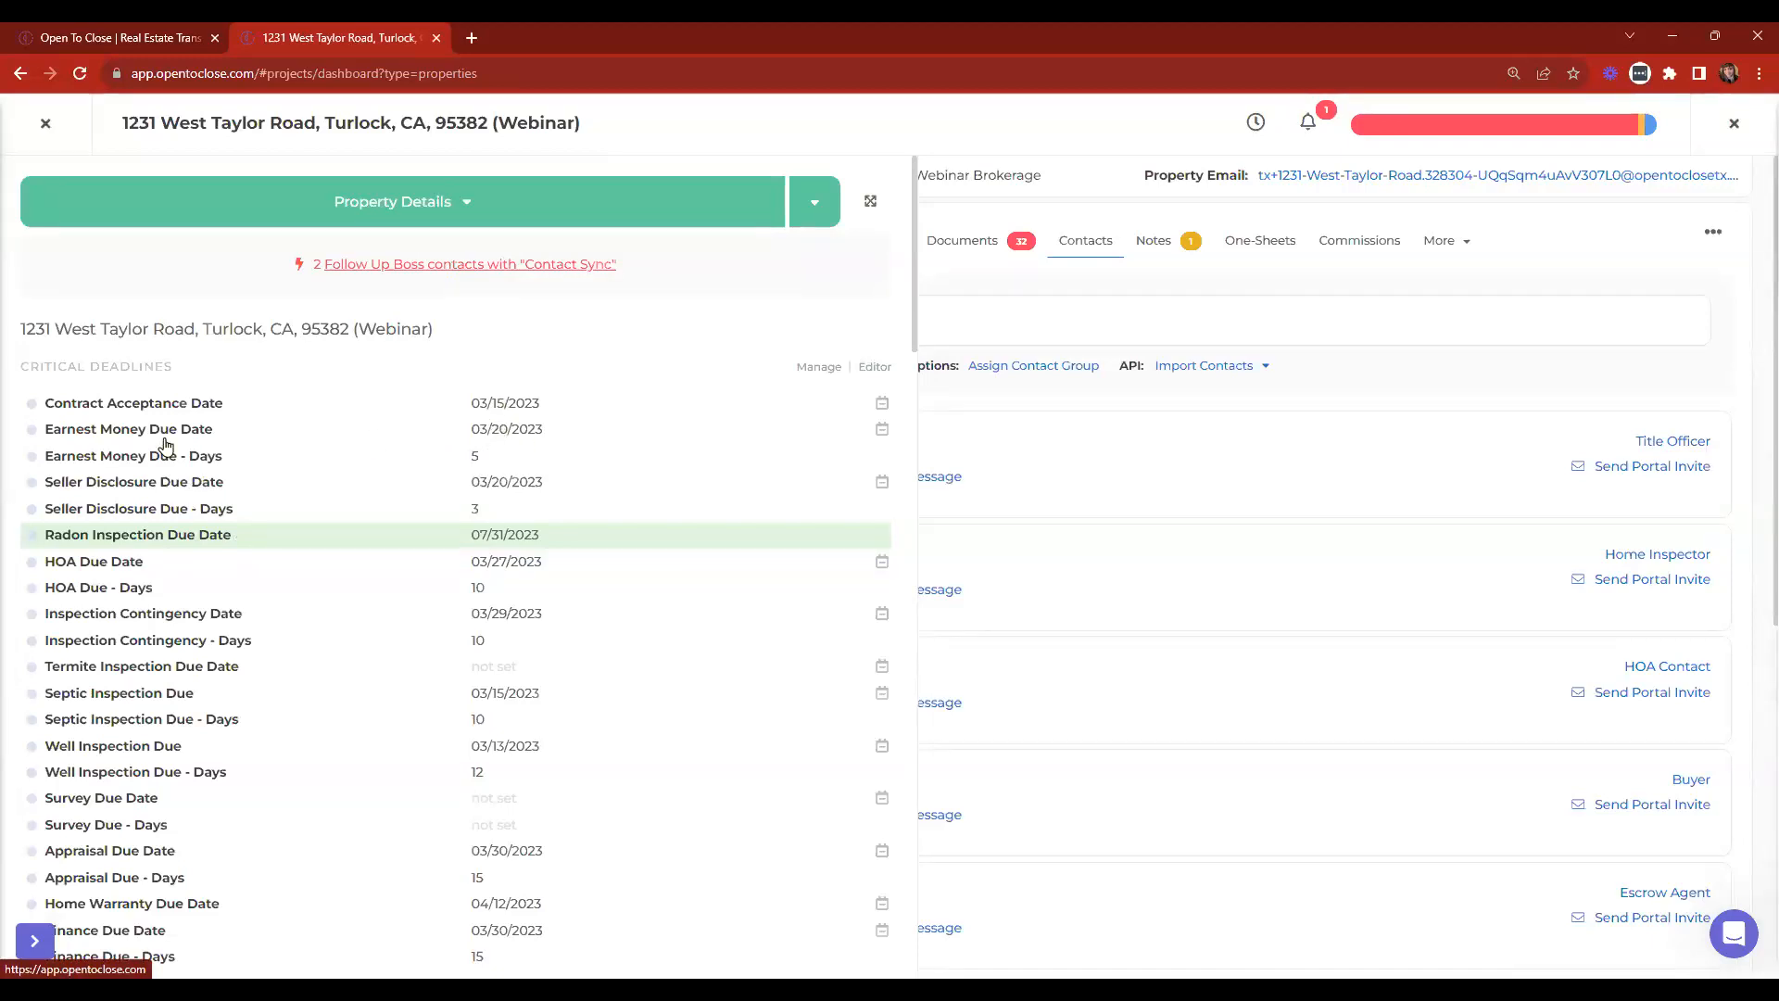
pyautogui.click(476, 460)
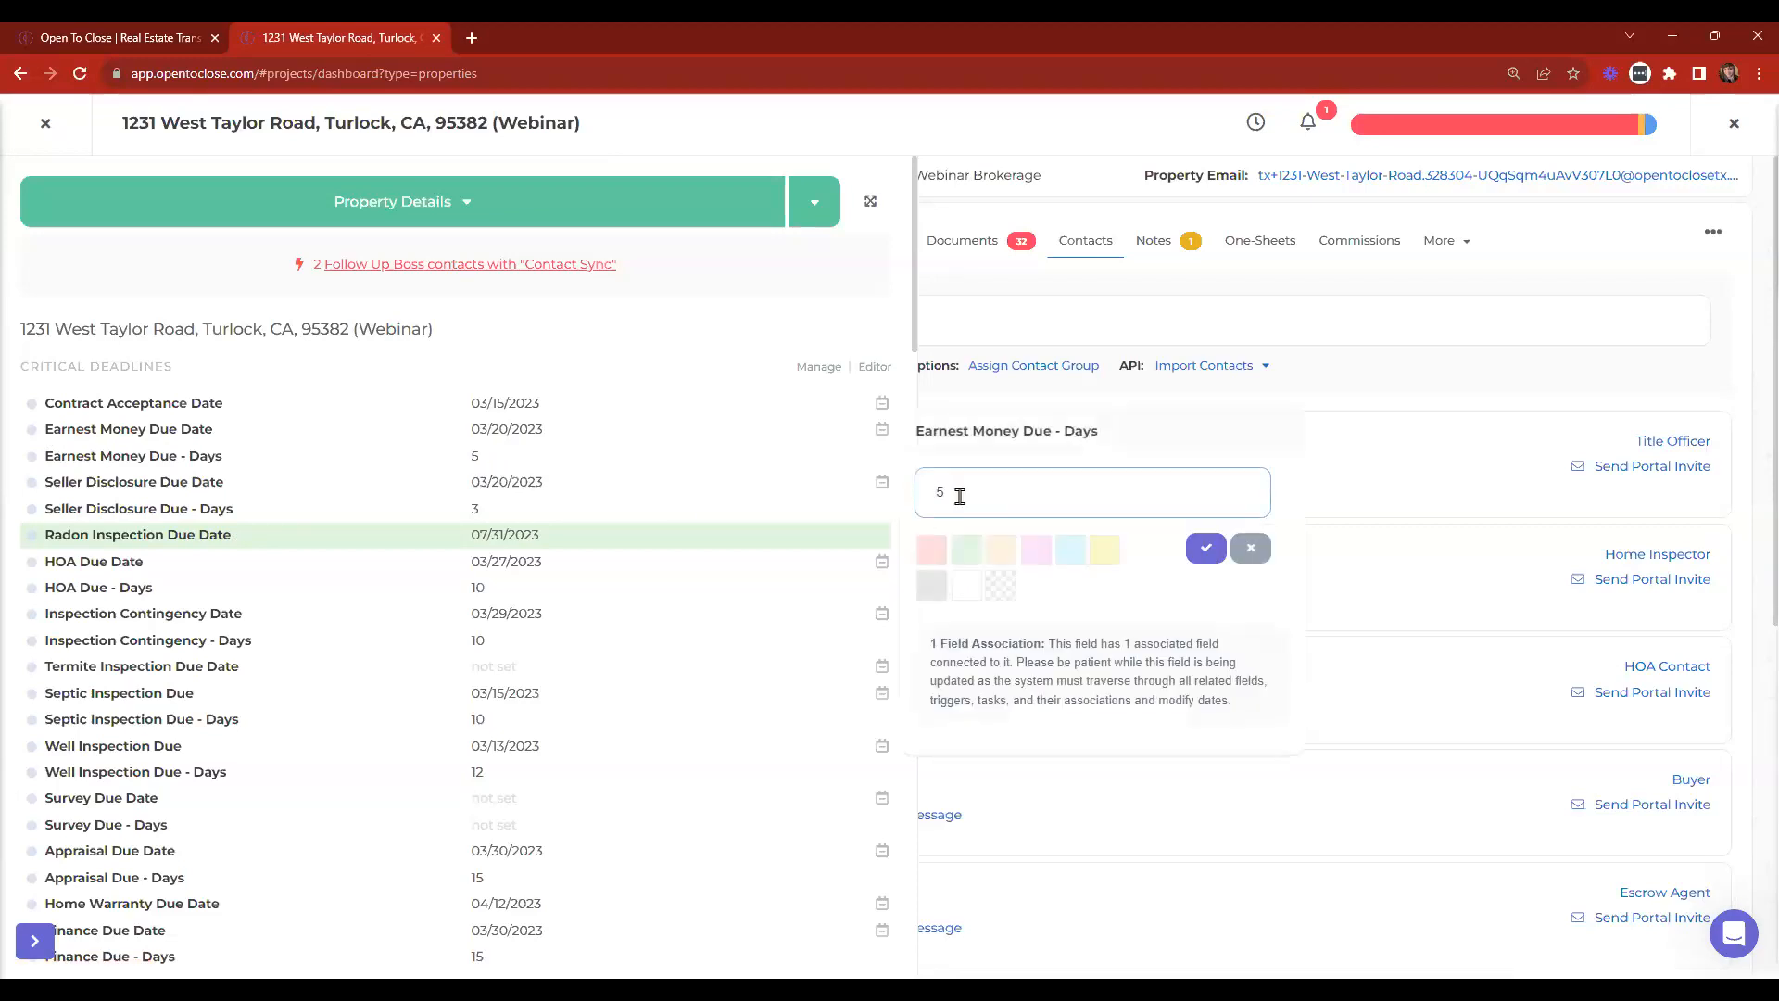
pyautogui.doubleClick(960, 497)
pyautogui.write('10')
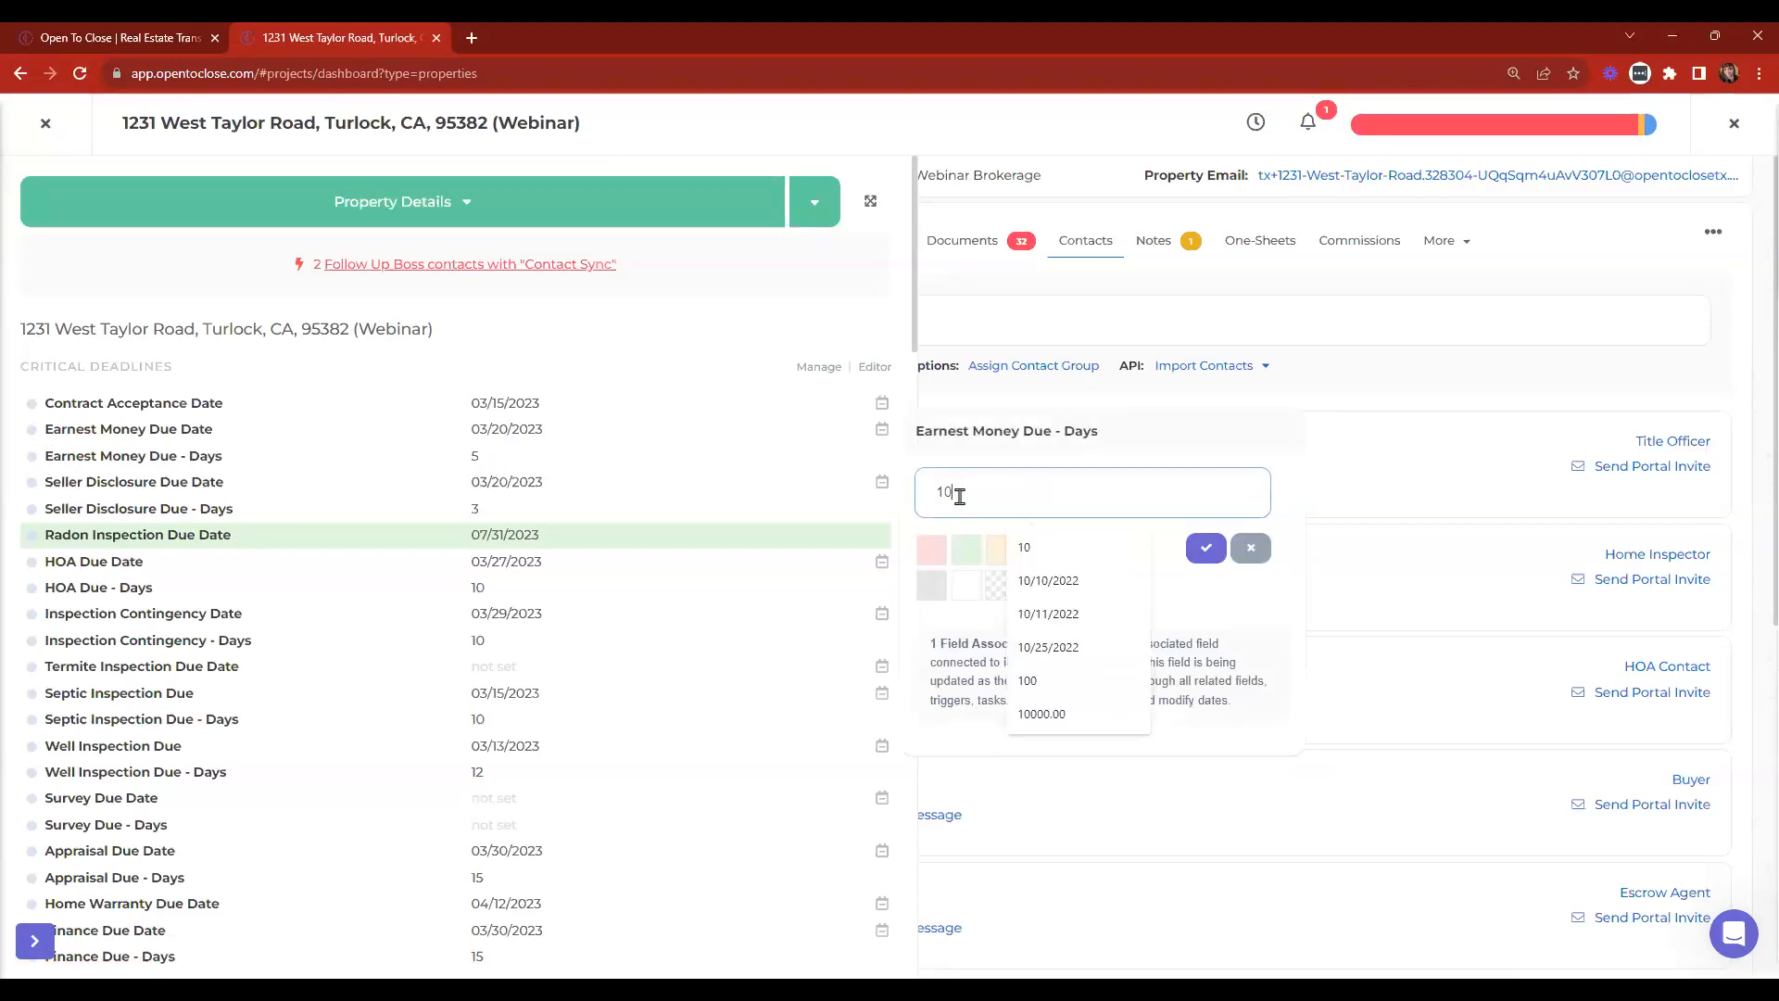
pyautogui.click(1201, 549)
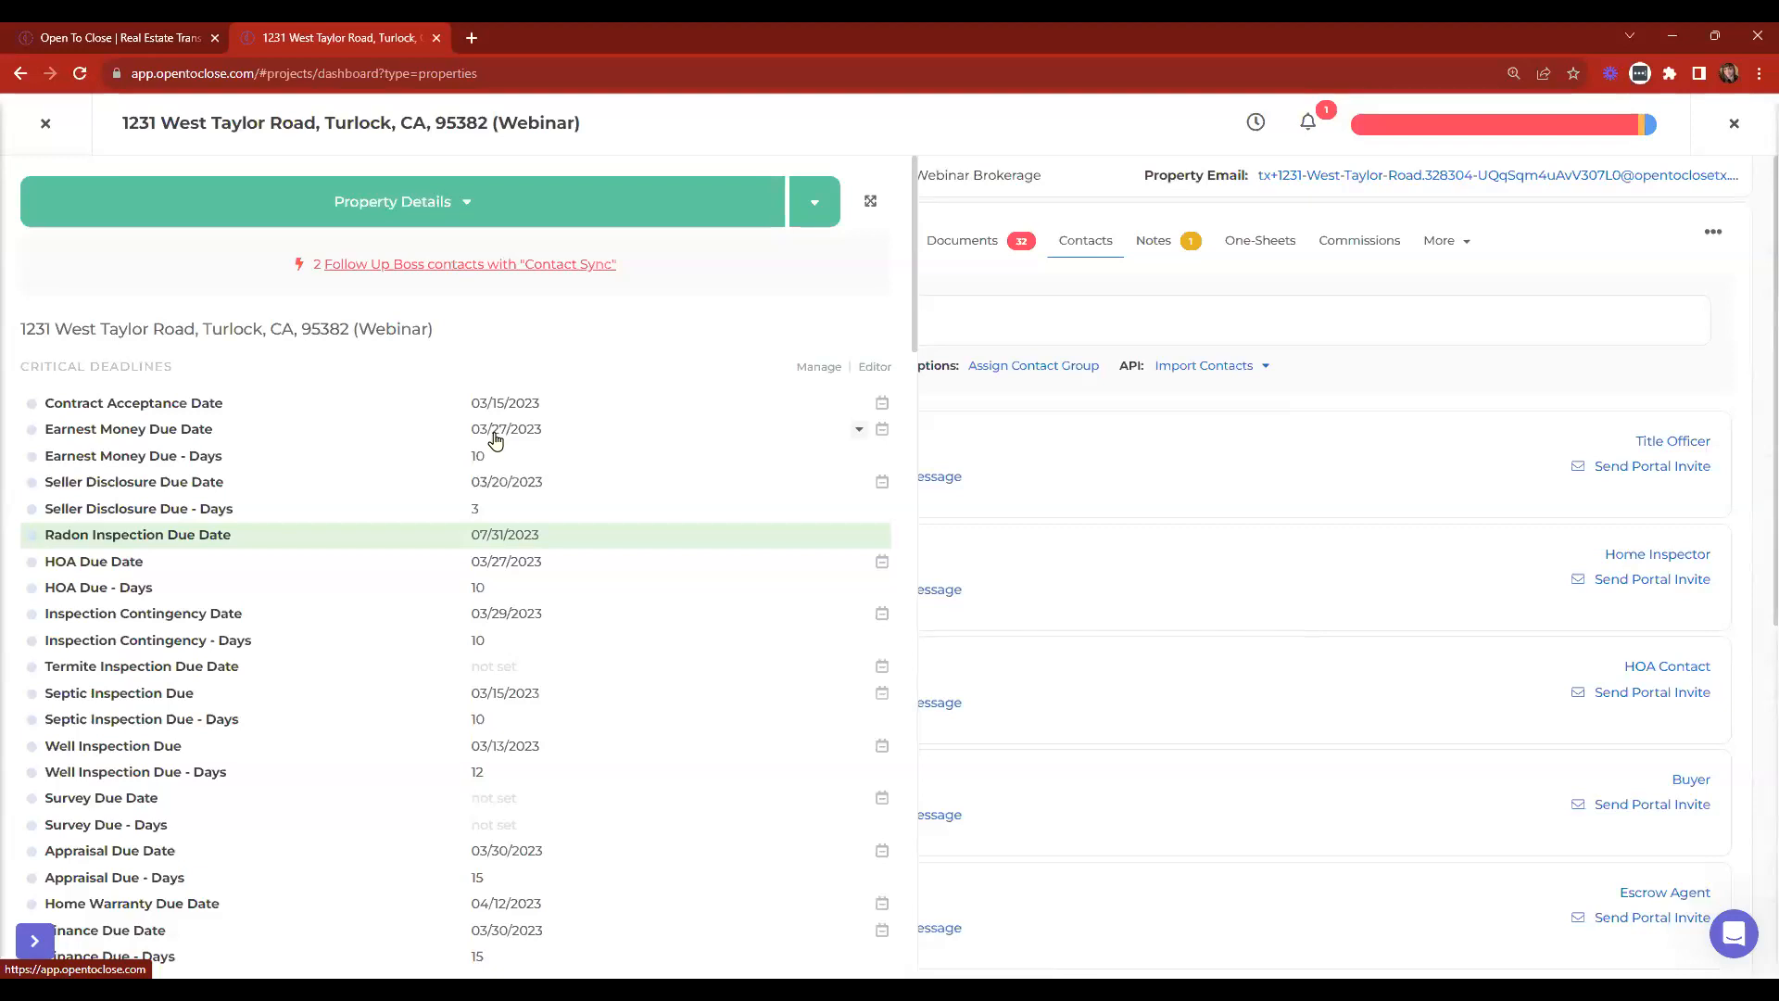
# Set Seller Disclosure Due - Days to 5 in the property's critical deadlines.
pyautogui.click(475, 509)
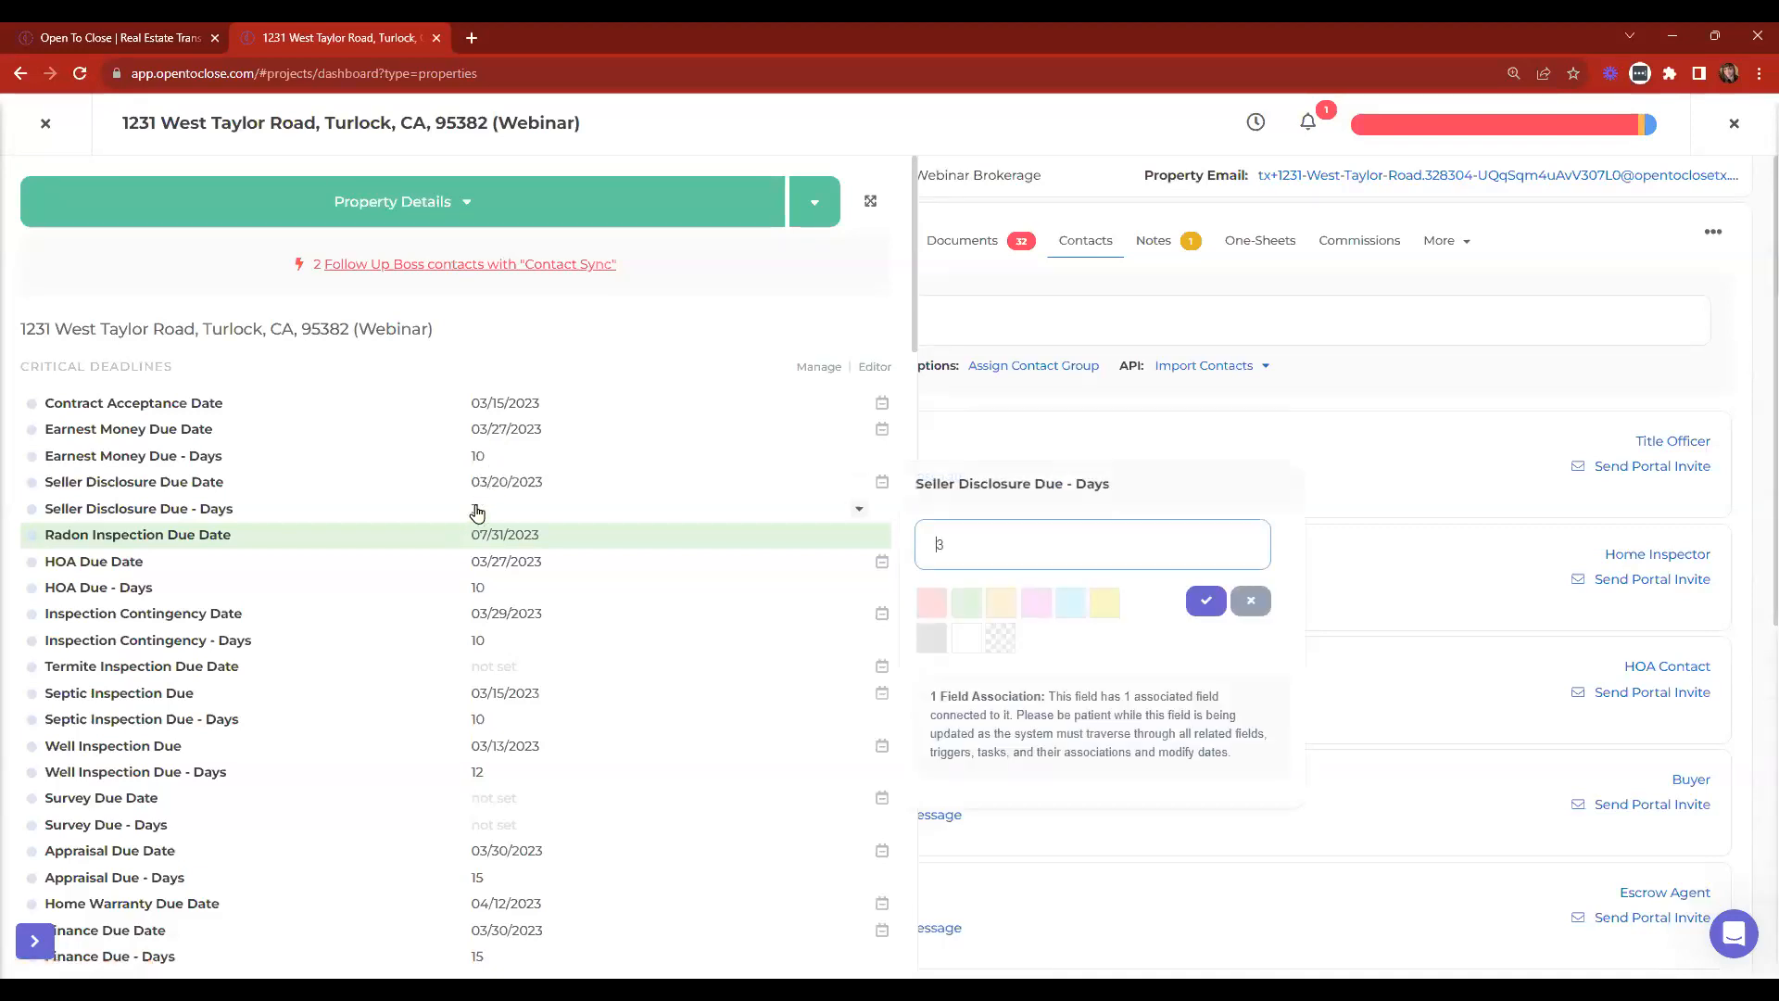
pyautogui.click(1023, 544)
pyautogui.press('BackSpace')
pyautogui.write('5')
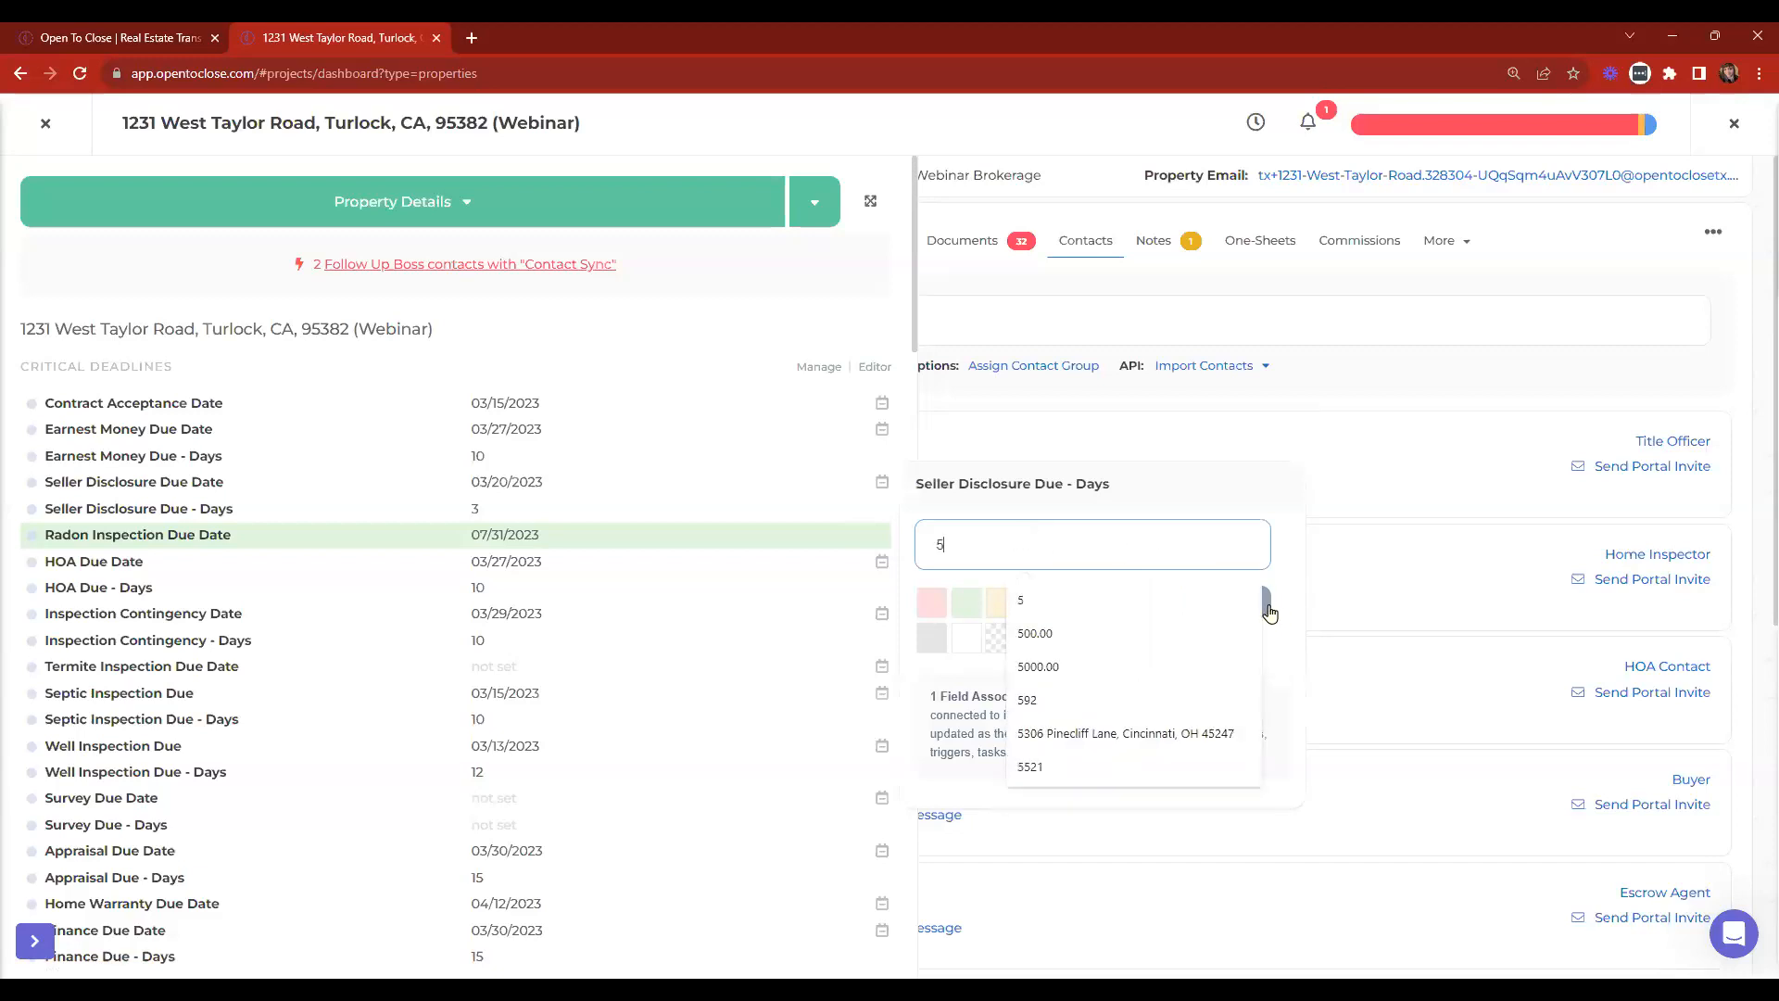
pyautogui.click(1226, 601)
pyautogui.click(1206, 607)
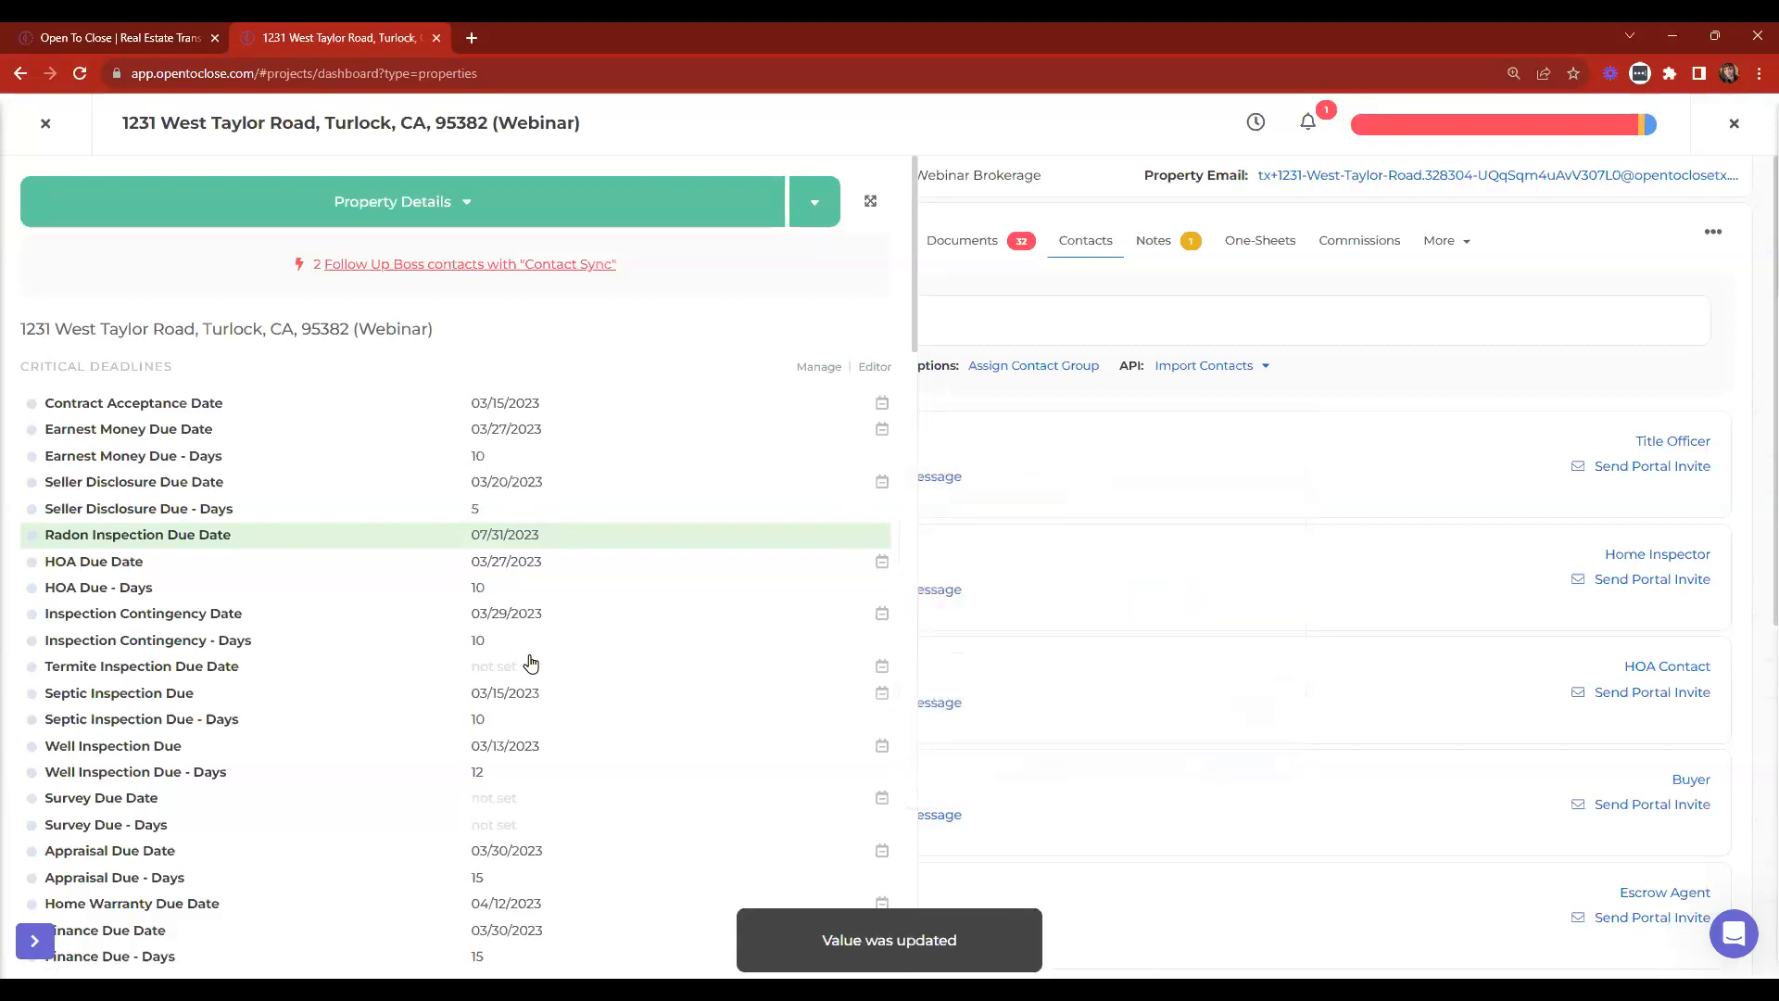
# Set HOA Due - Days to 5 in the property's critical deadlines.
pyautogui.scroll(-1, 480, 494)
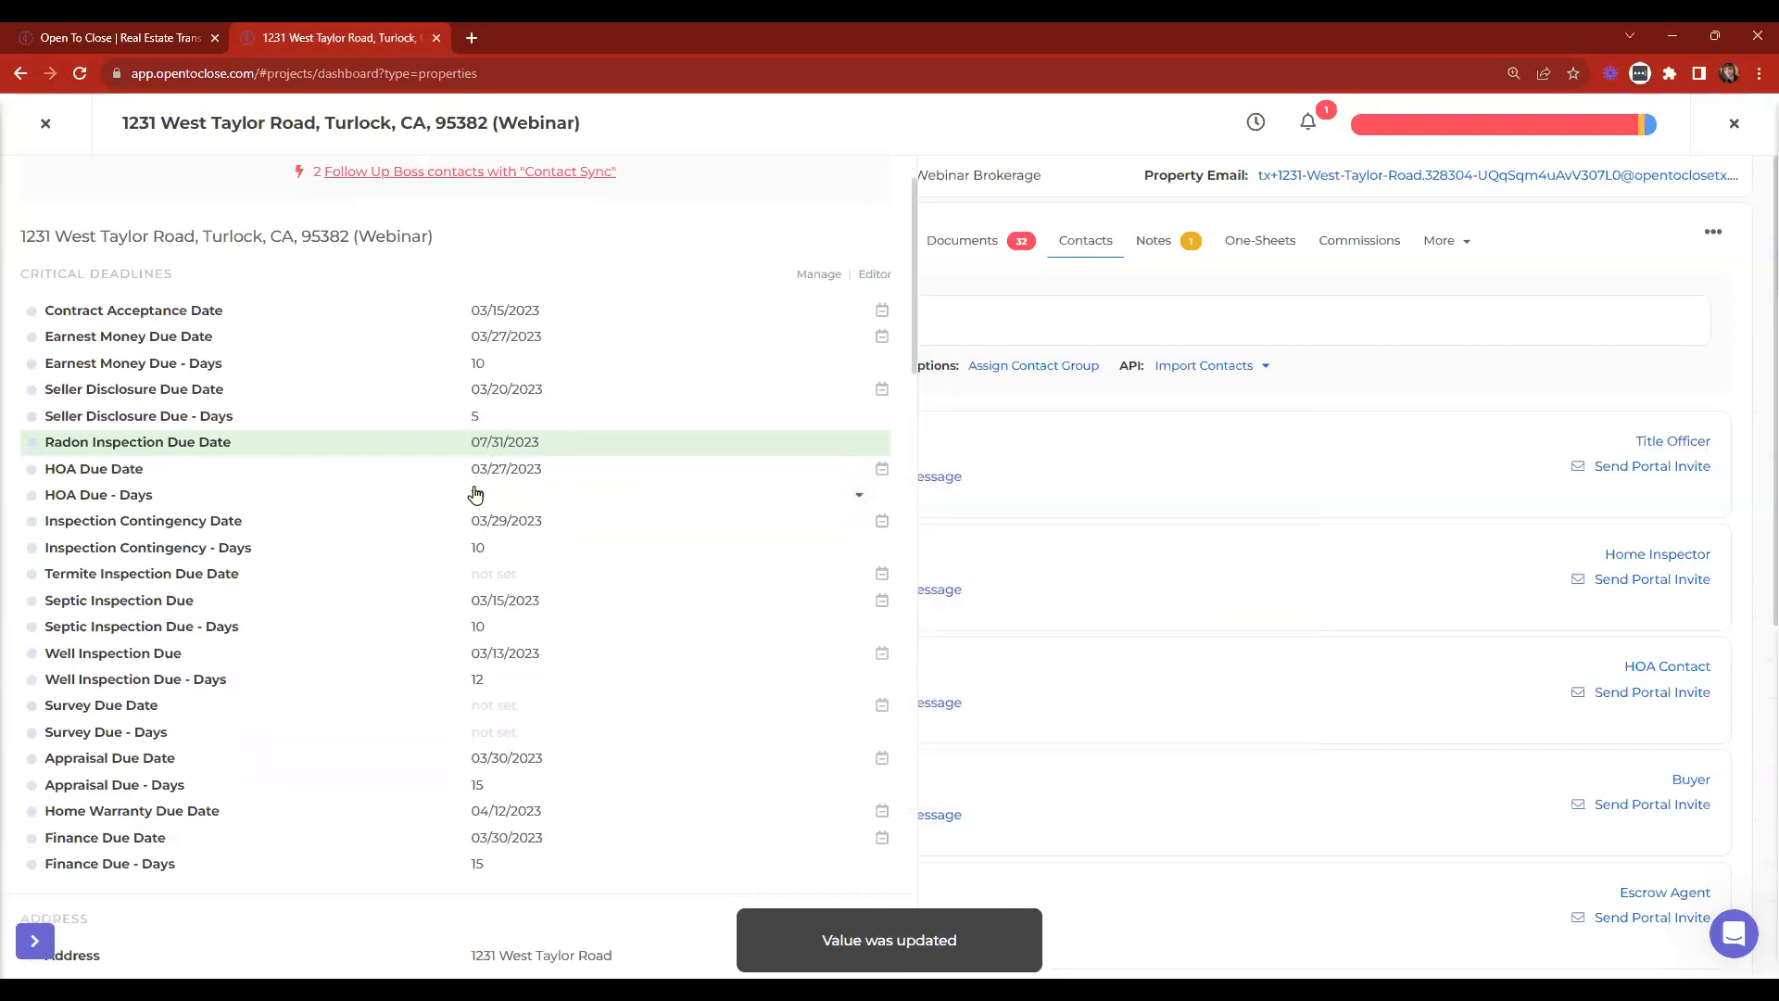
pyautogui.click(477, 495)
pyautogui.click(1048, 530)
pyautogui.press('BackSpace')
pyautogui.press('BackSpace')
pyautogui.write('56')
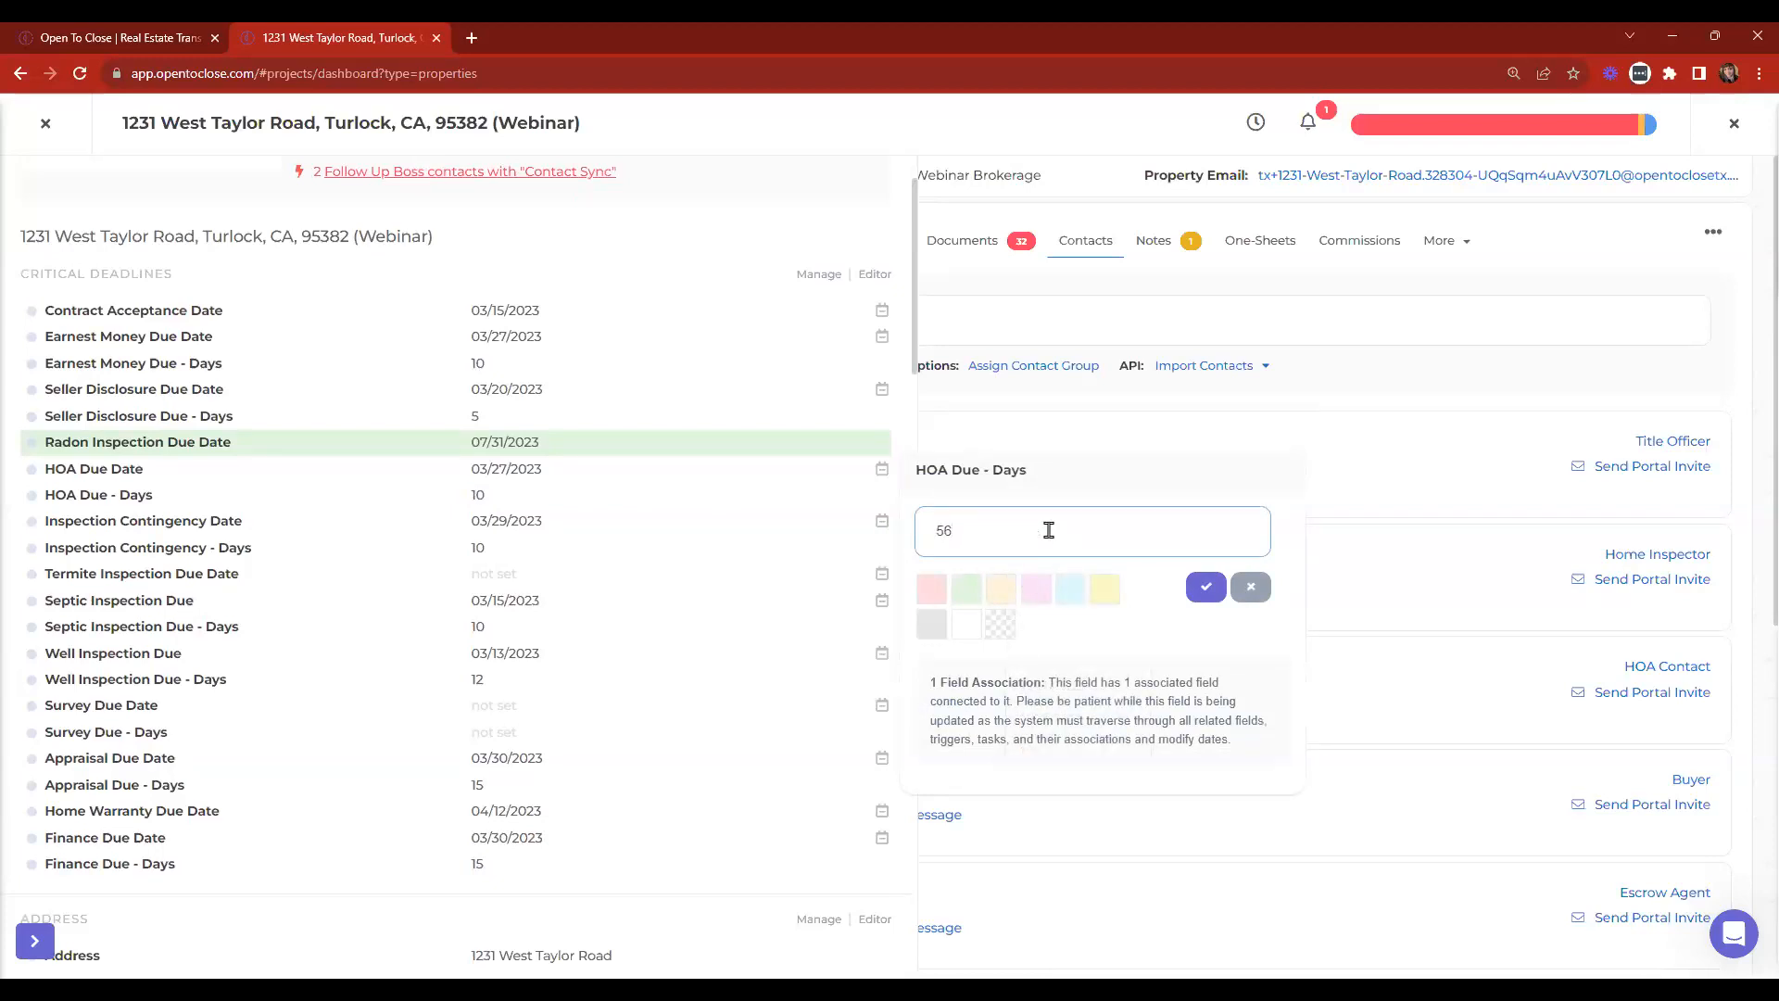
pyautogui.press('BackSpace')
pyautogui.click(1204, 587)
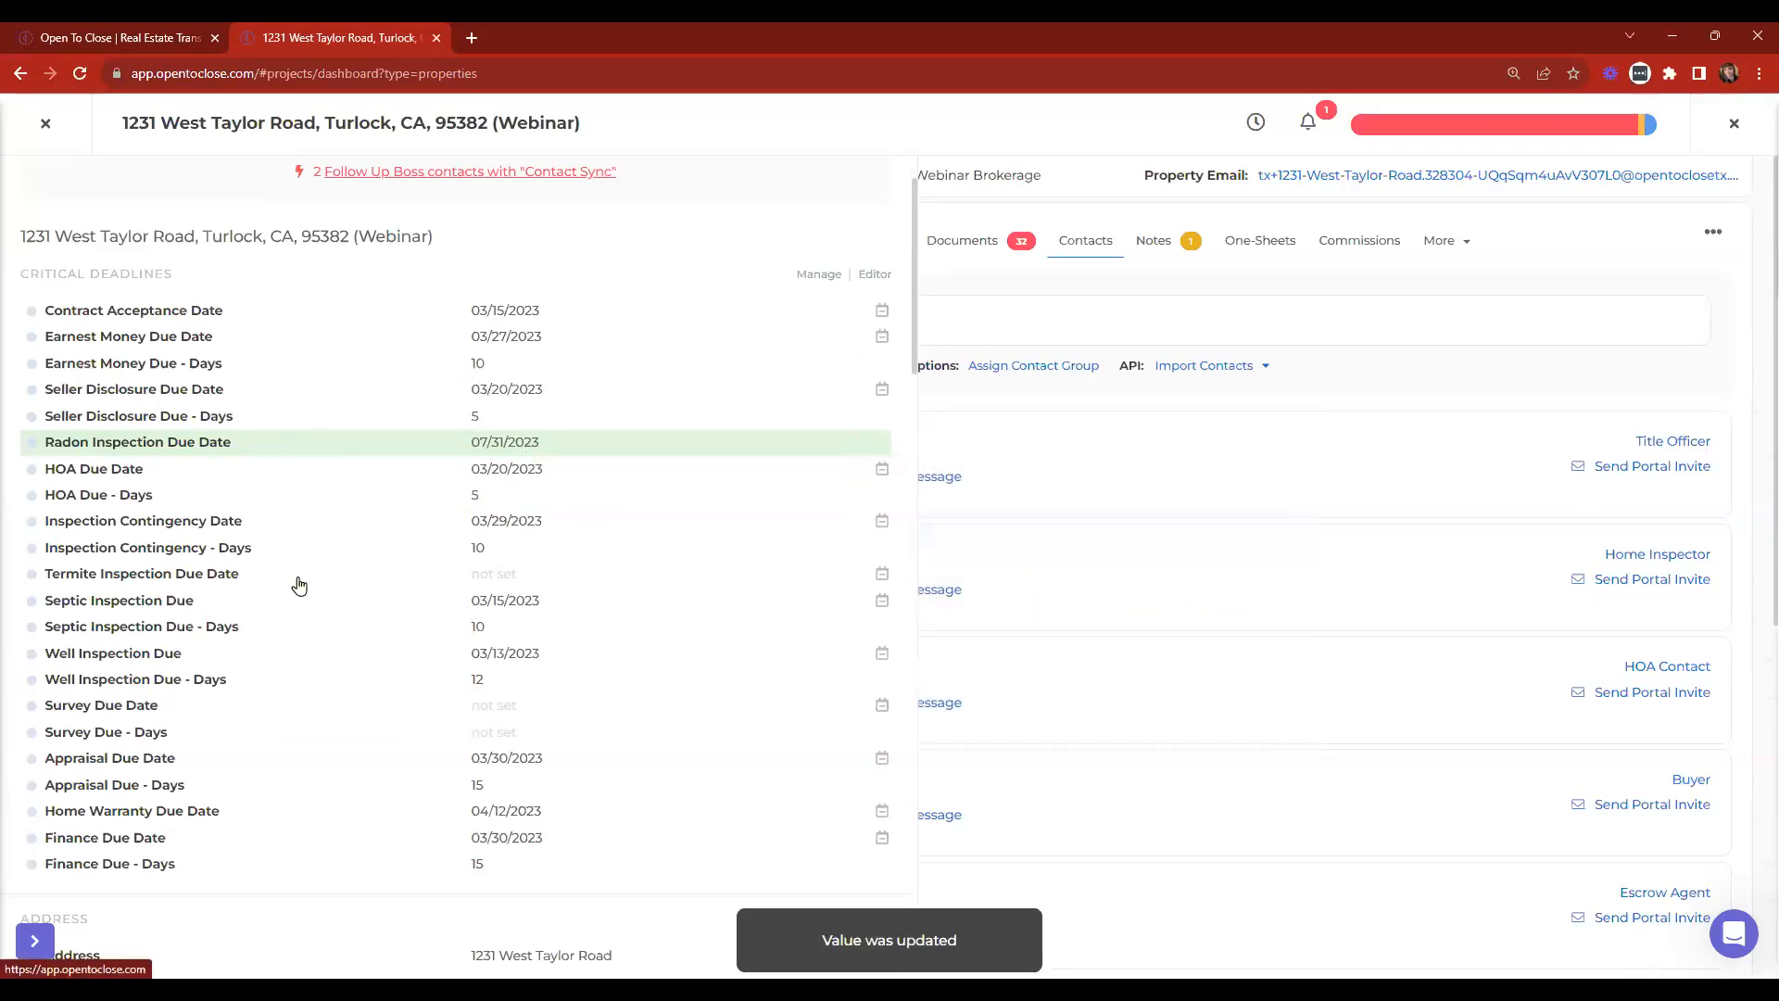
# Collapse the expanded property details and open the overview of the property's top priority triggers and tasks.
pyautogui.scroll(1, 298, 583)
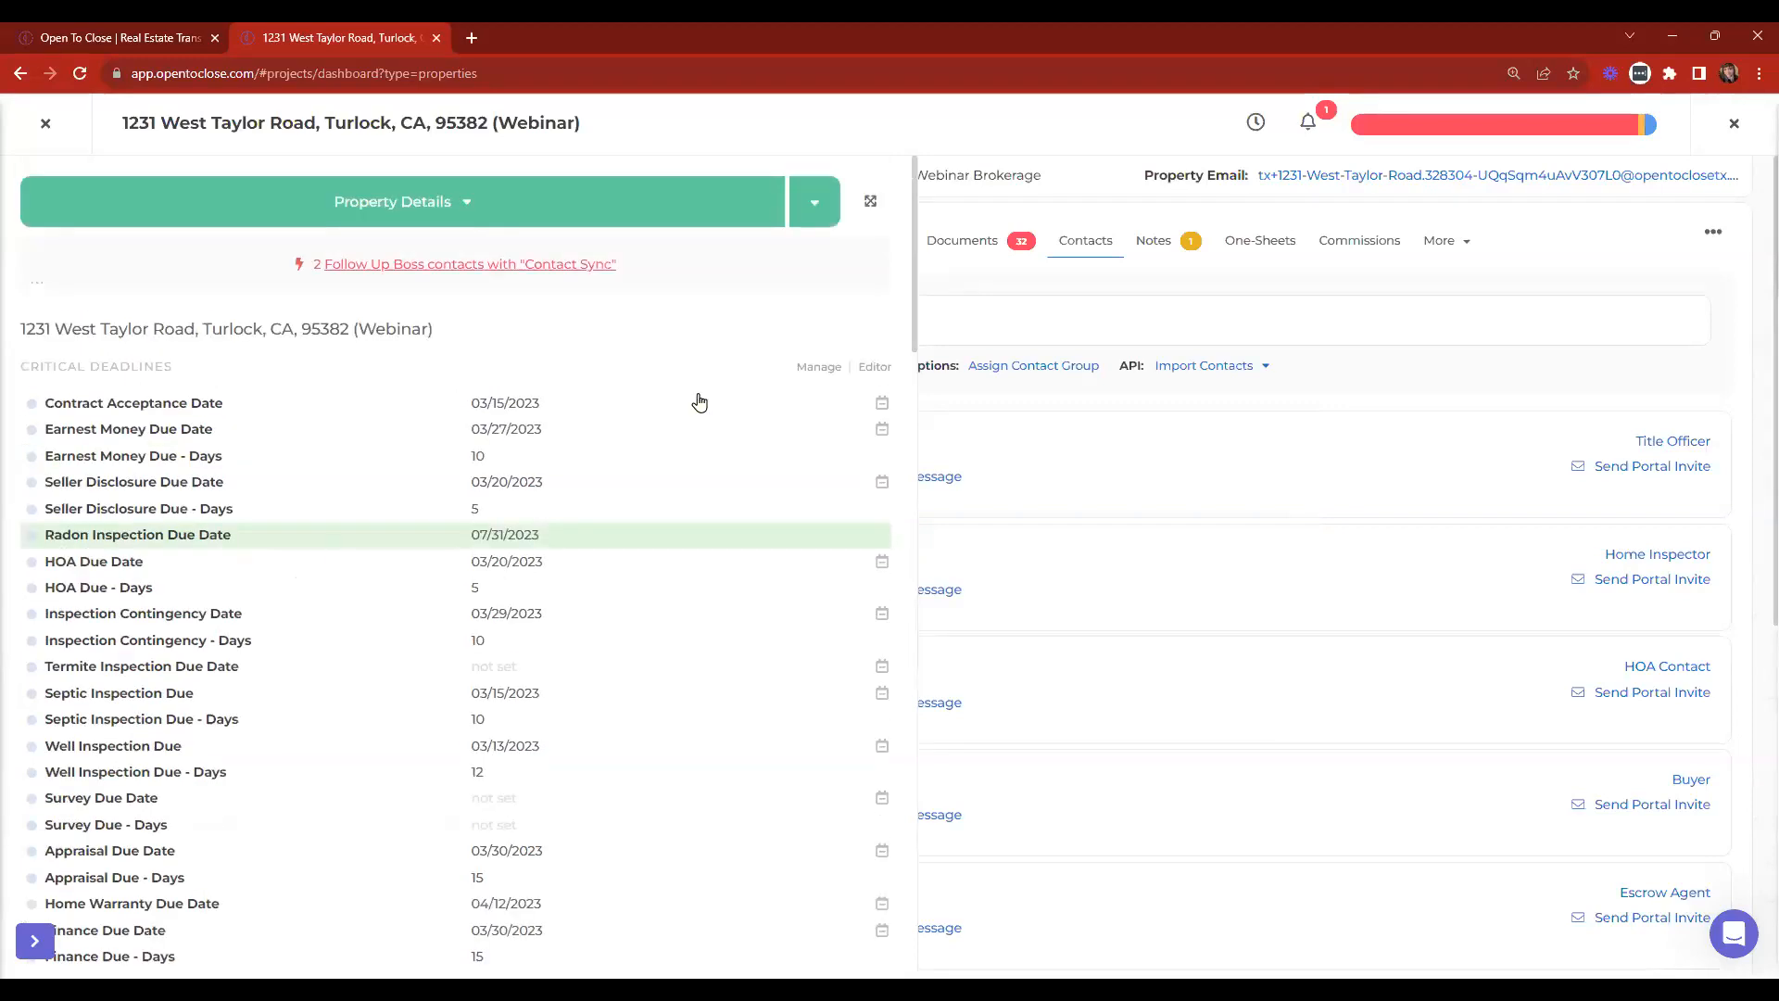
pyautogui.click(872, 207)
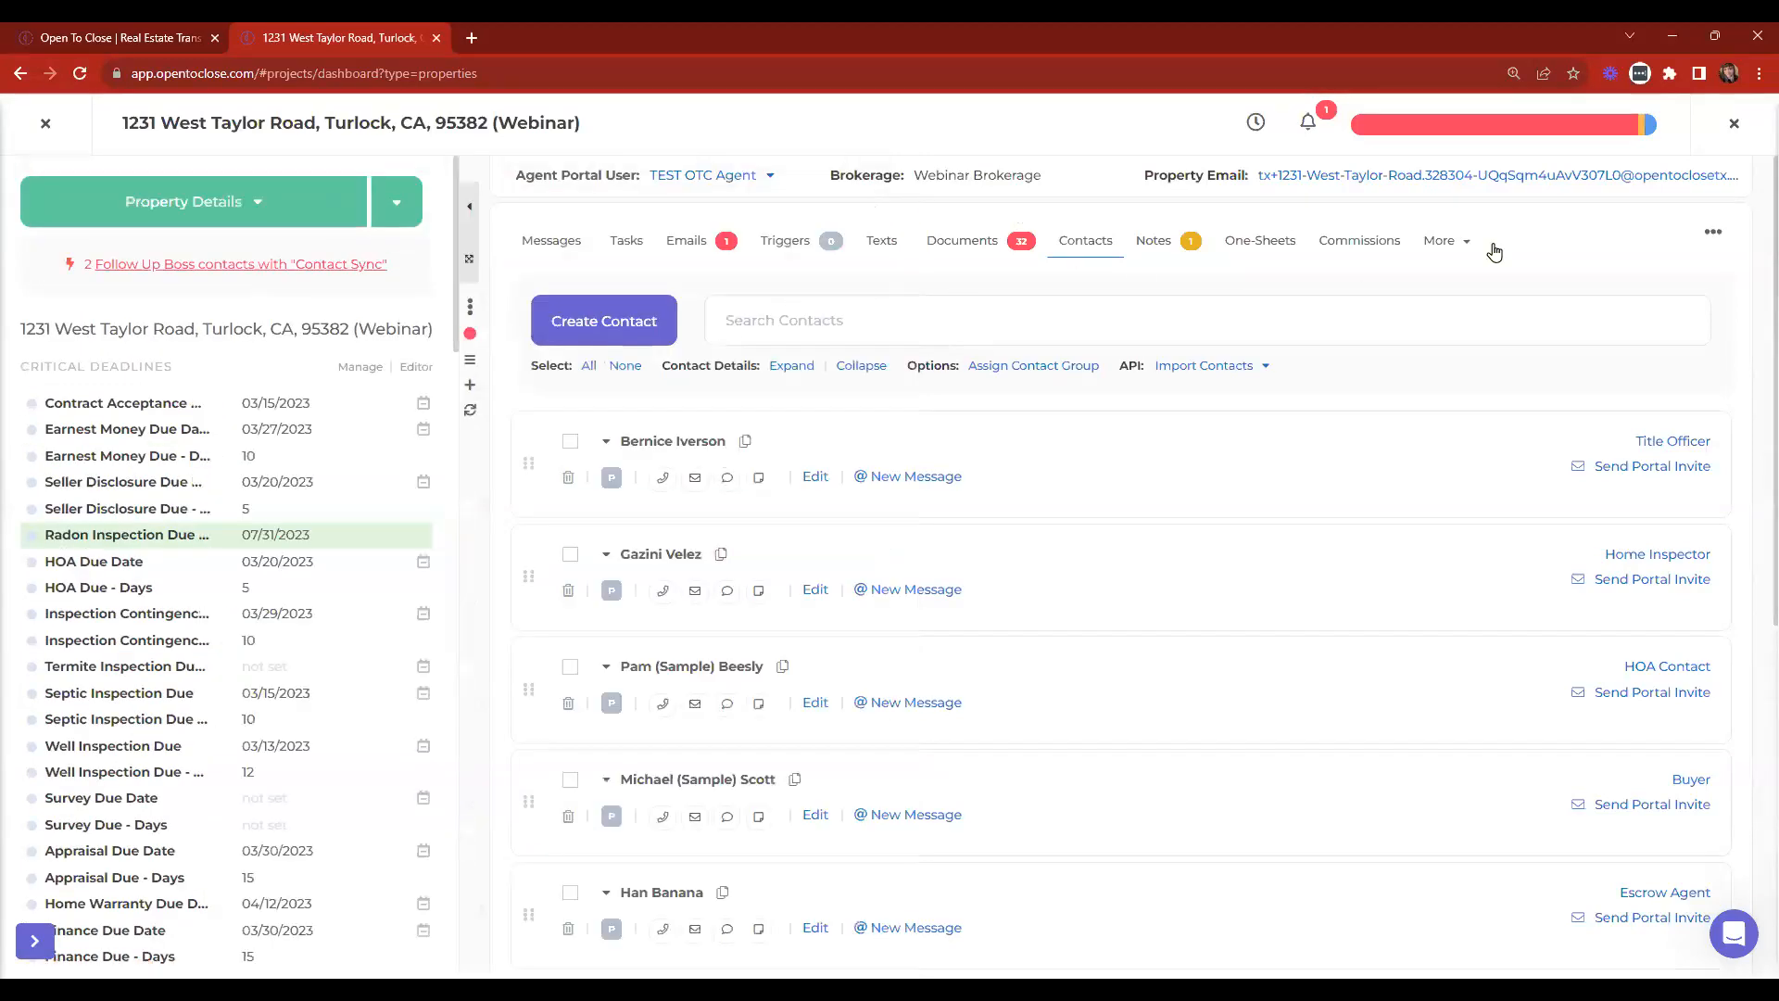
pyautogui.click(1495, 130)
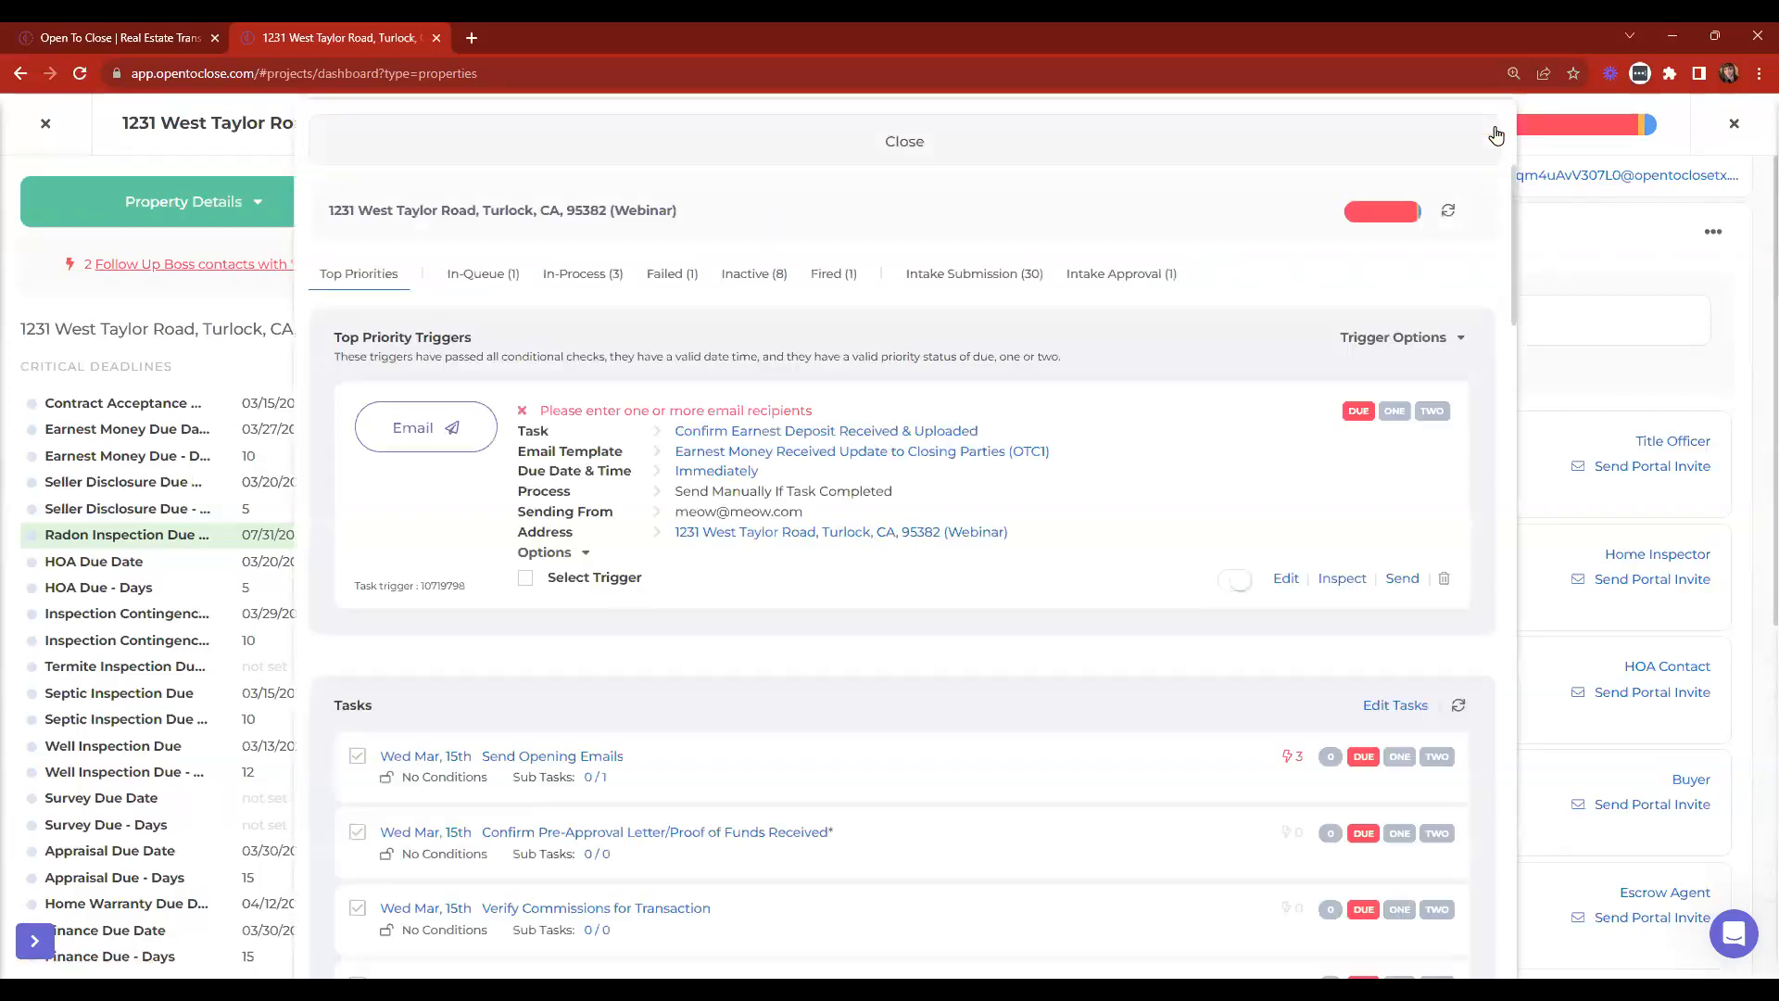
# Review the property's Intake Submission and Intake Approval triggers and close the overview.
pyautogui.click(966, 276)
pyautogui.click(1093, 276)
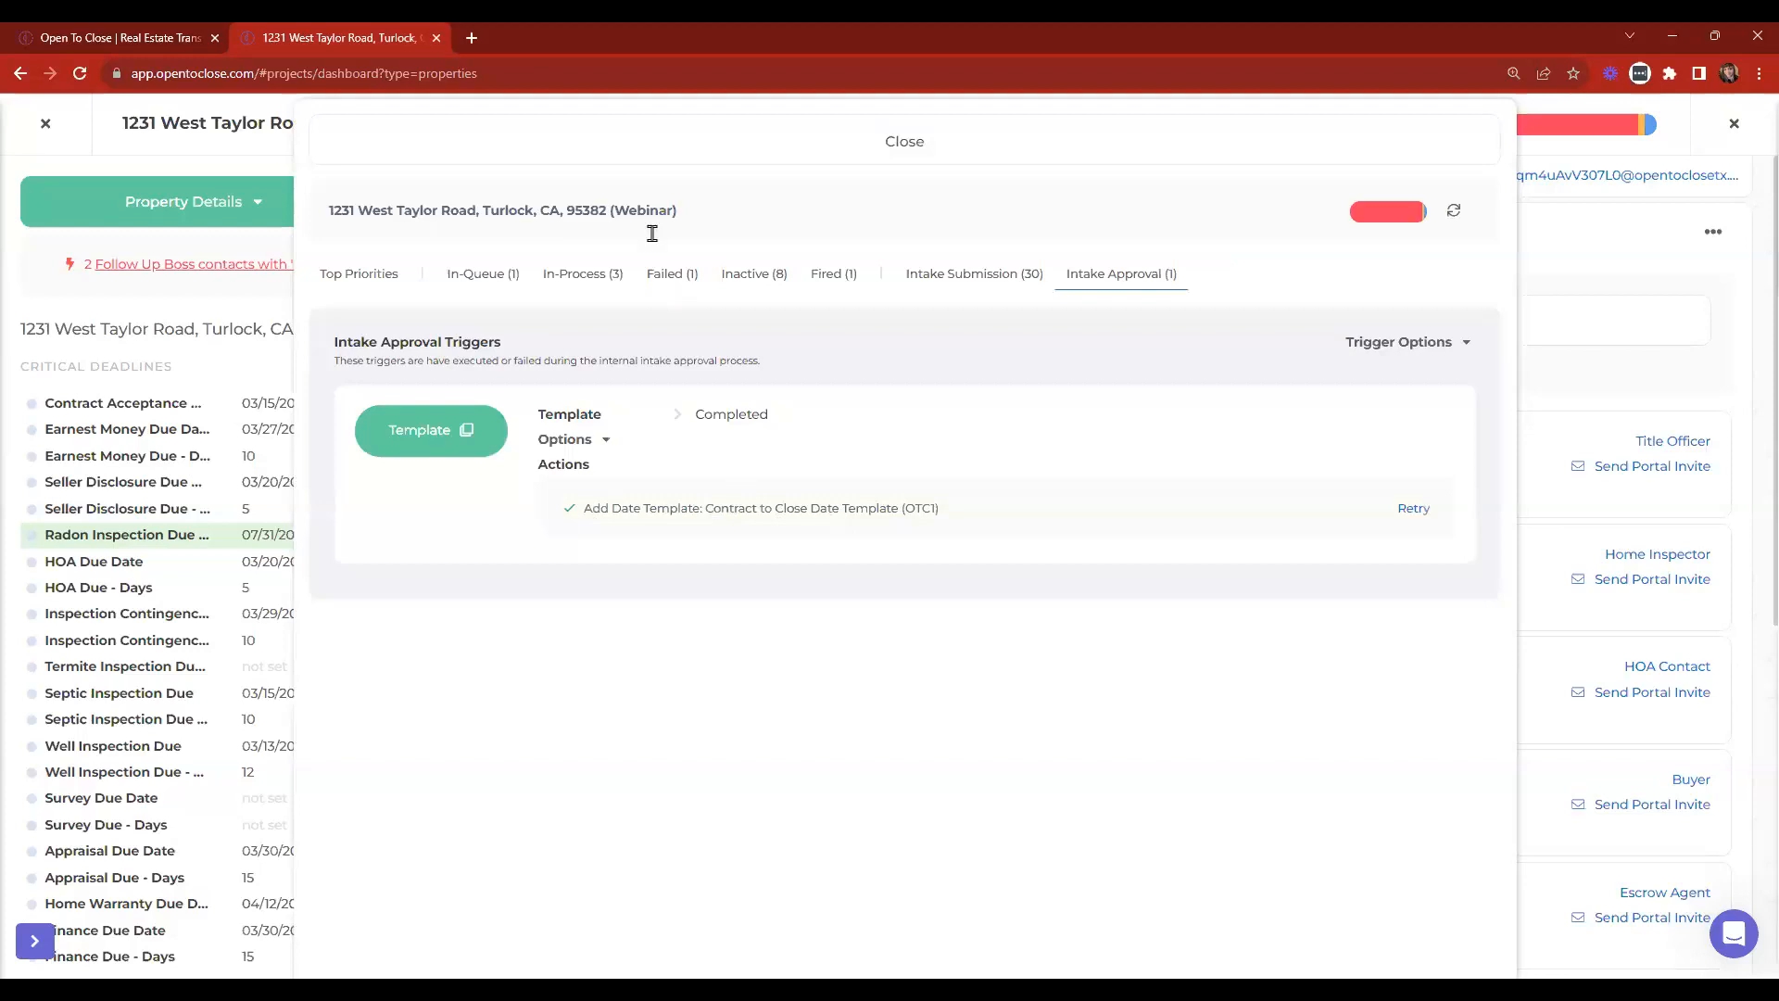
pyautogui.click(592, 146)
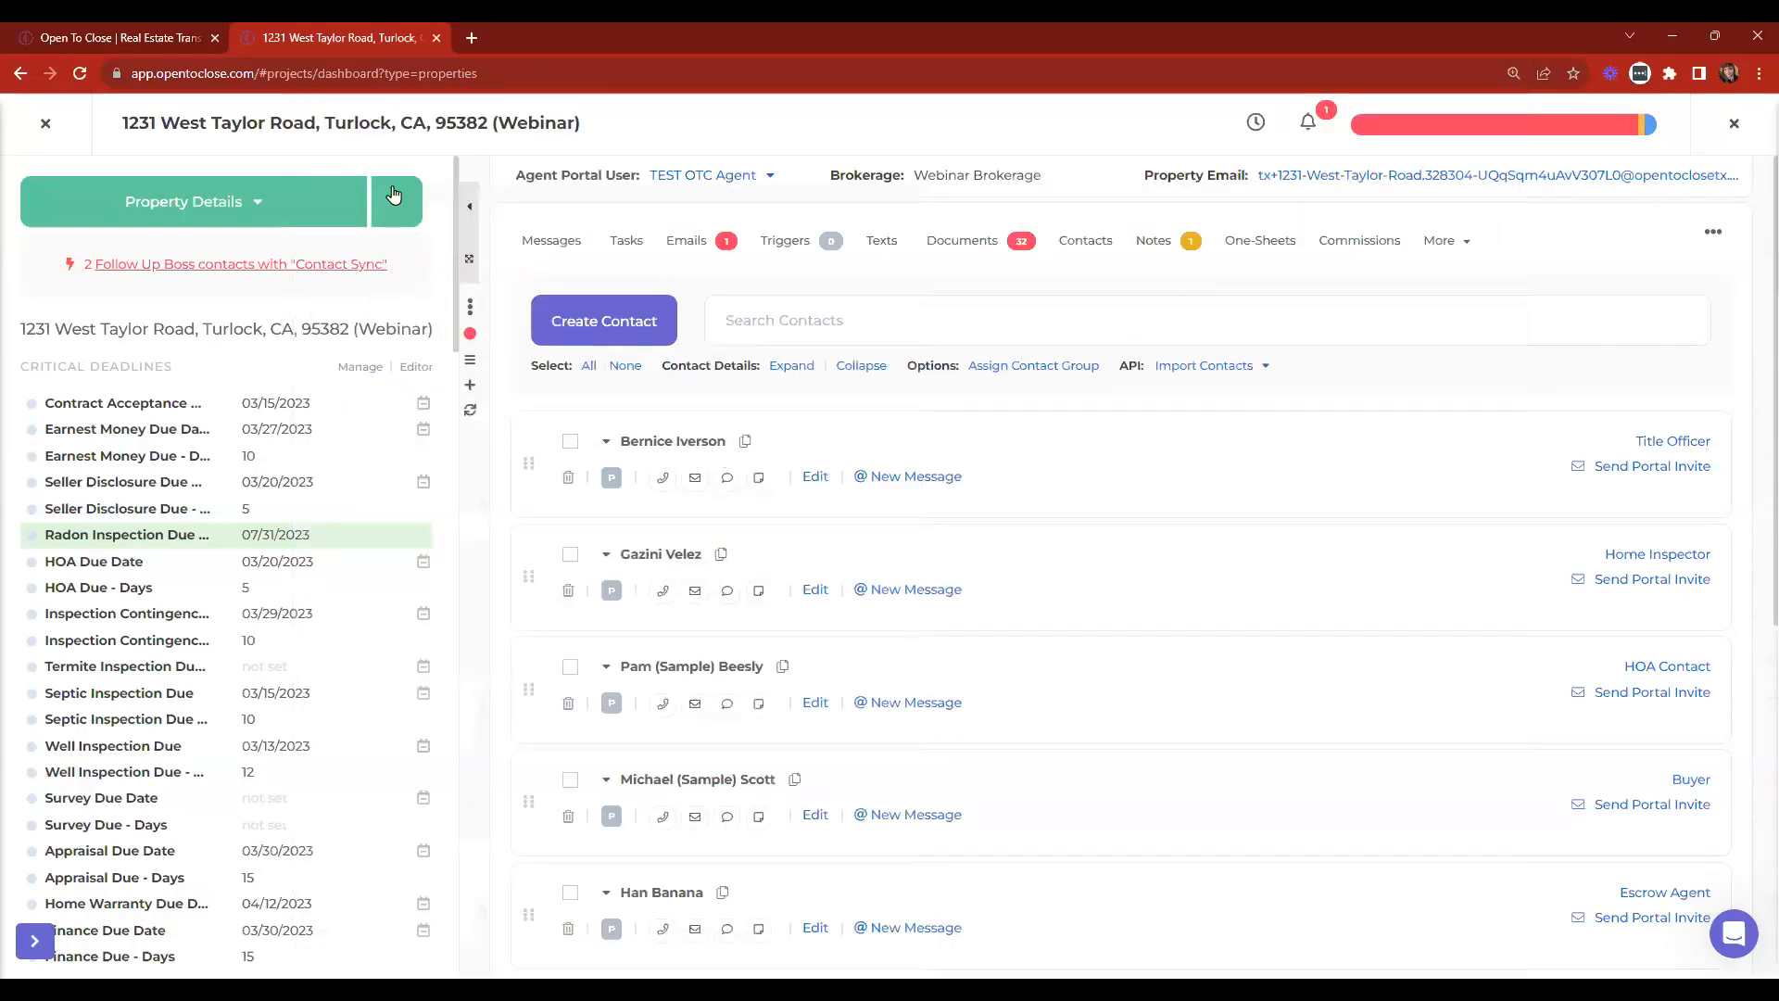
# Examine the Date Template choices and date calculation options in the property's Defaults & Settings, and close the settings.
pyautogui.click(393, 195)
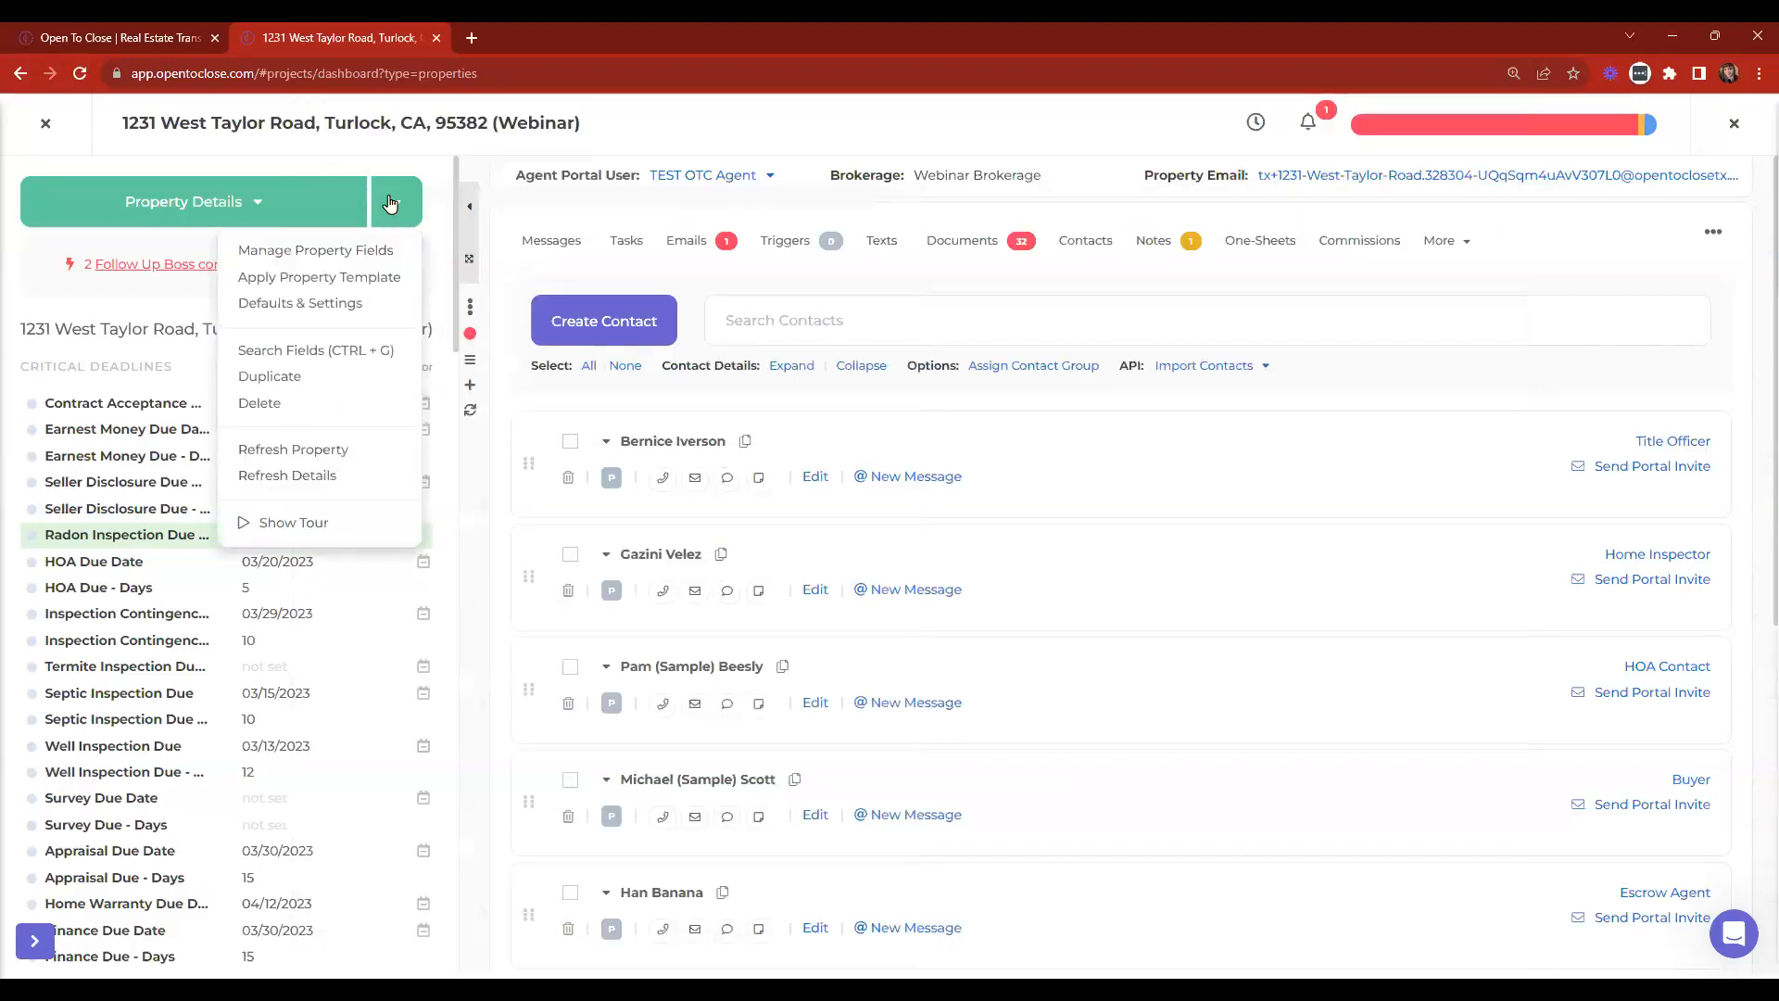
pyautogui.click(276, 315)
pyautogui.scroll(-10, 325, 409)
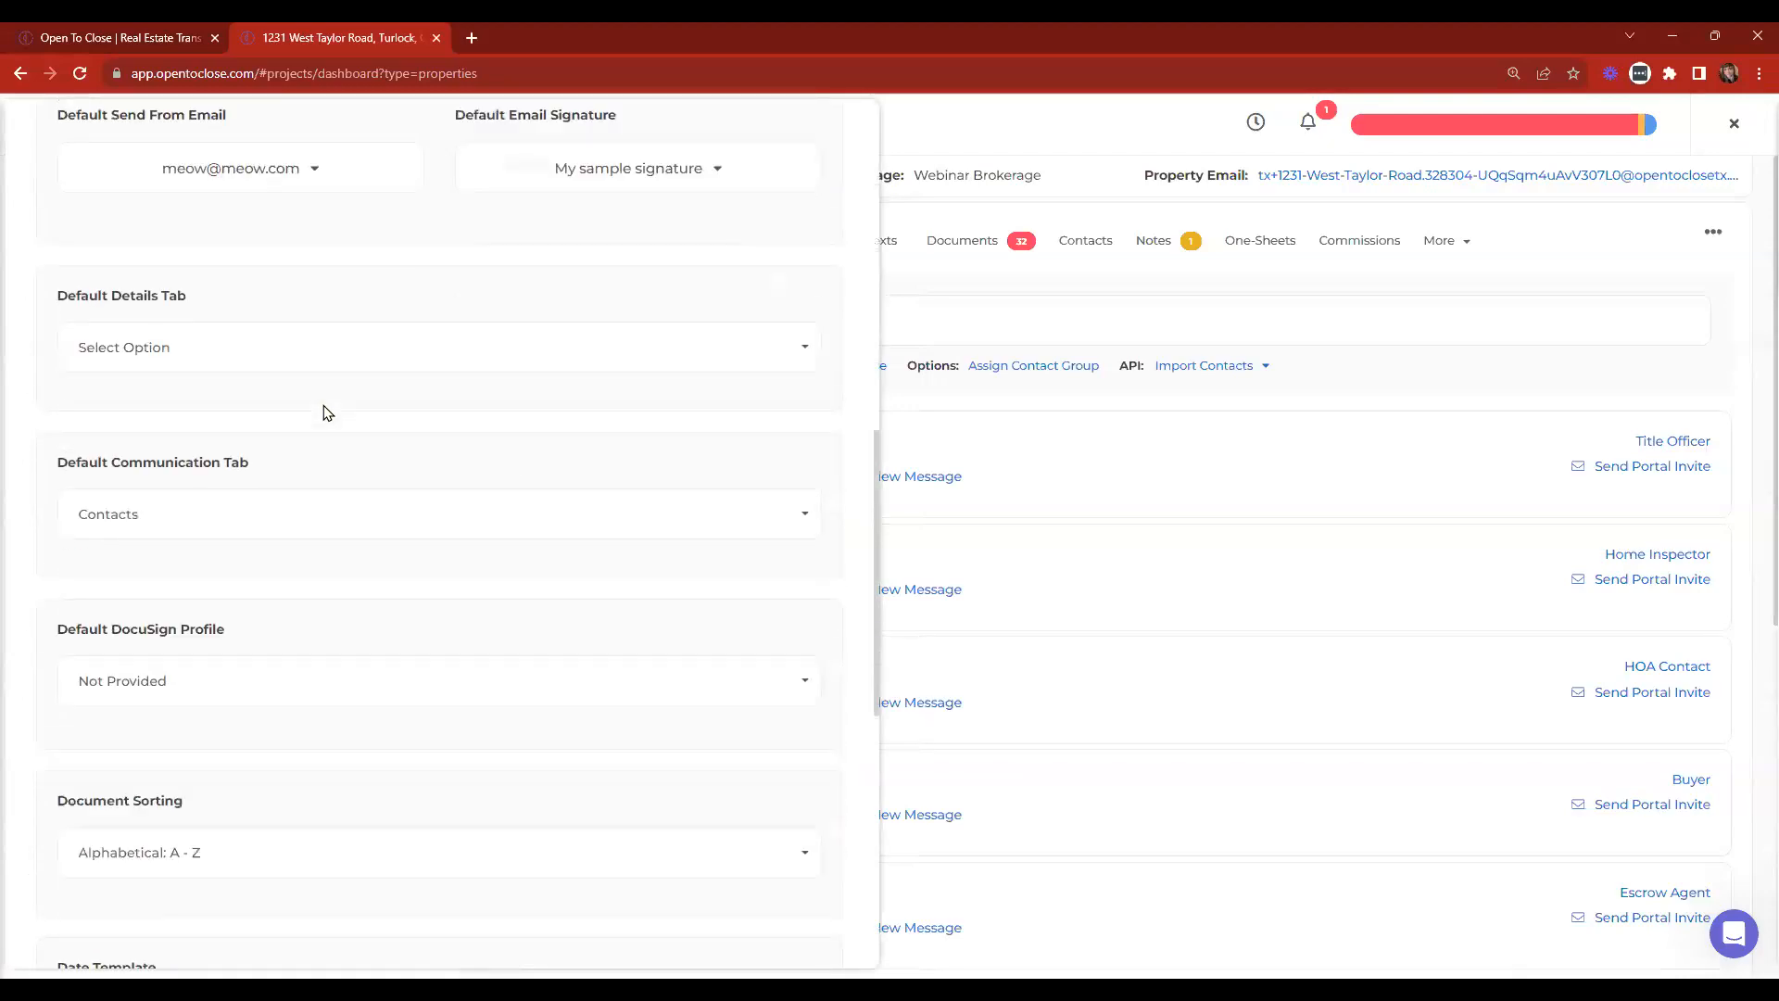
pyautogui.scroll(-7, 326, 409)
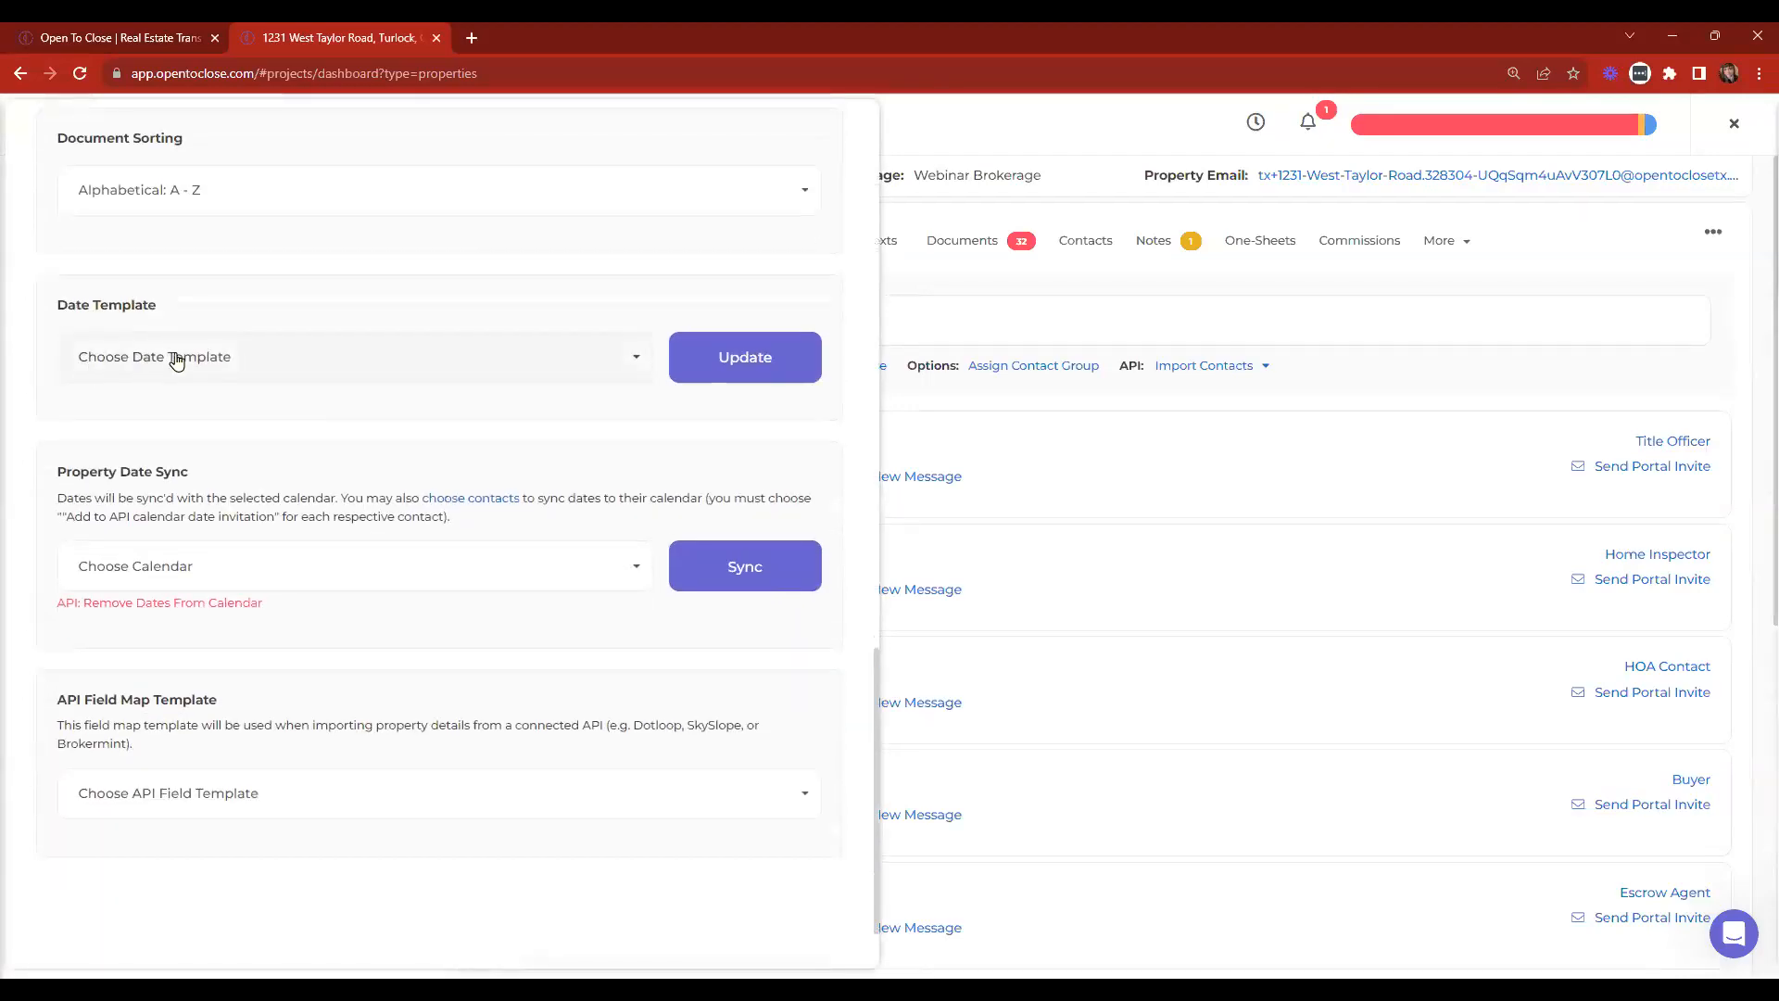
pyautogui.click(176, 357)
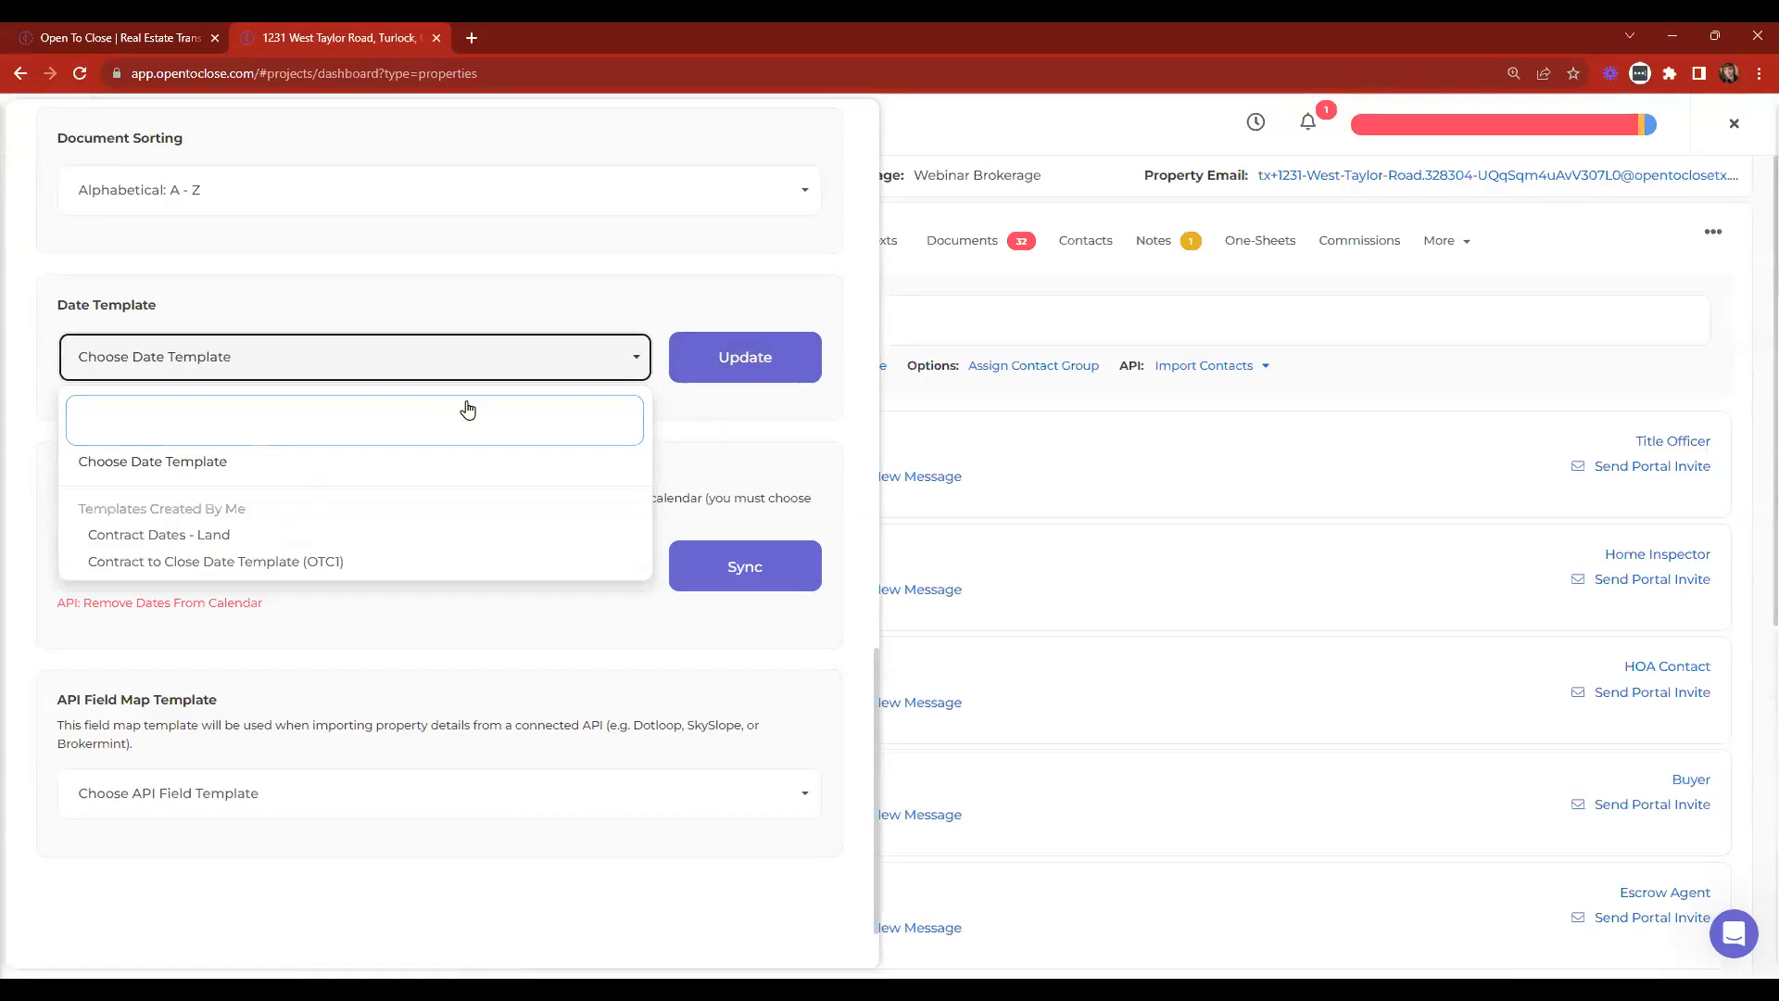
pyautogui.click(496, 596)
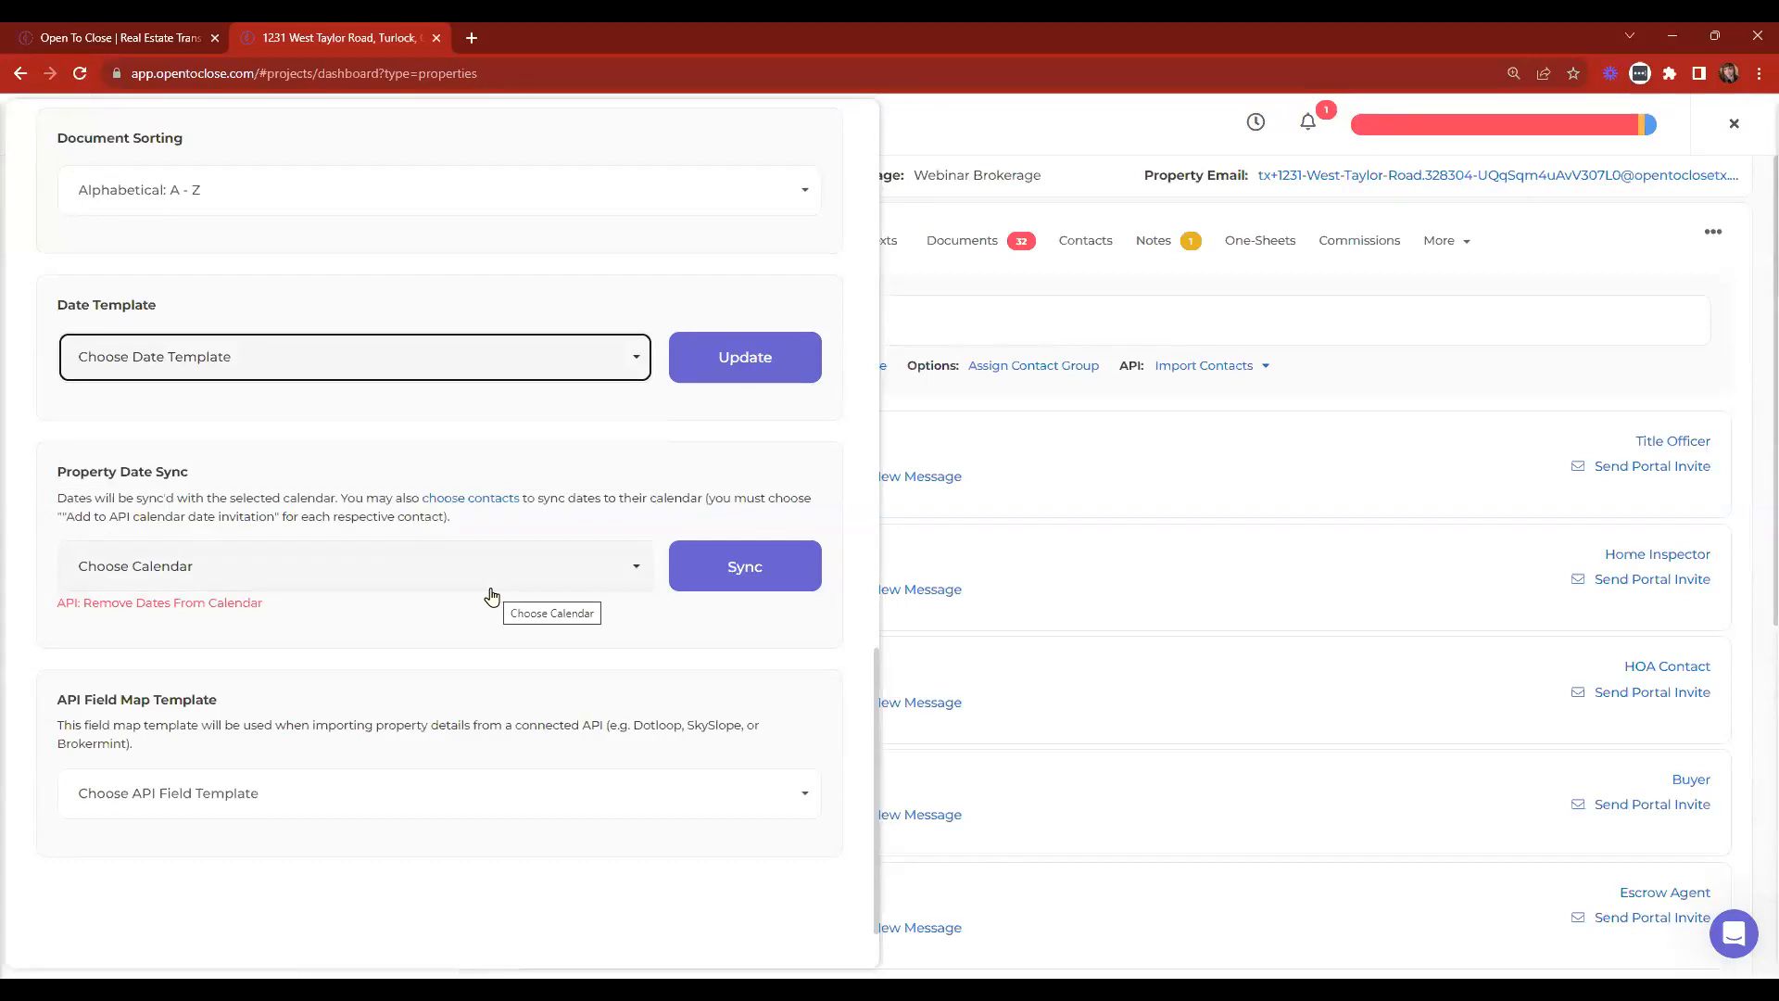
pyautogui.scroll(15, 491, 596)
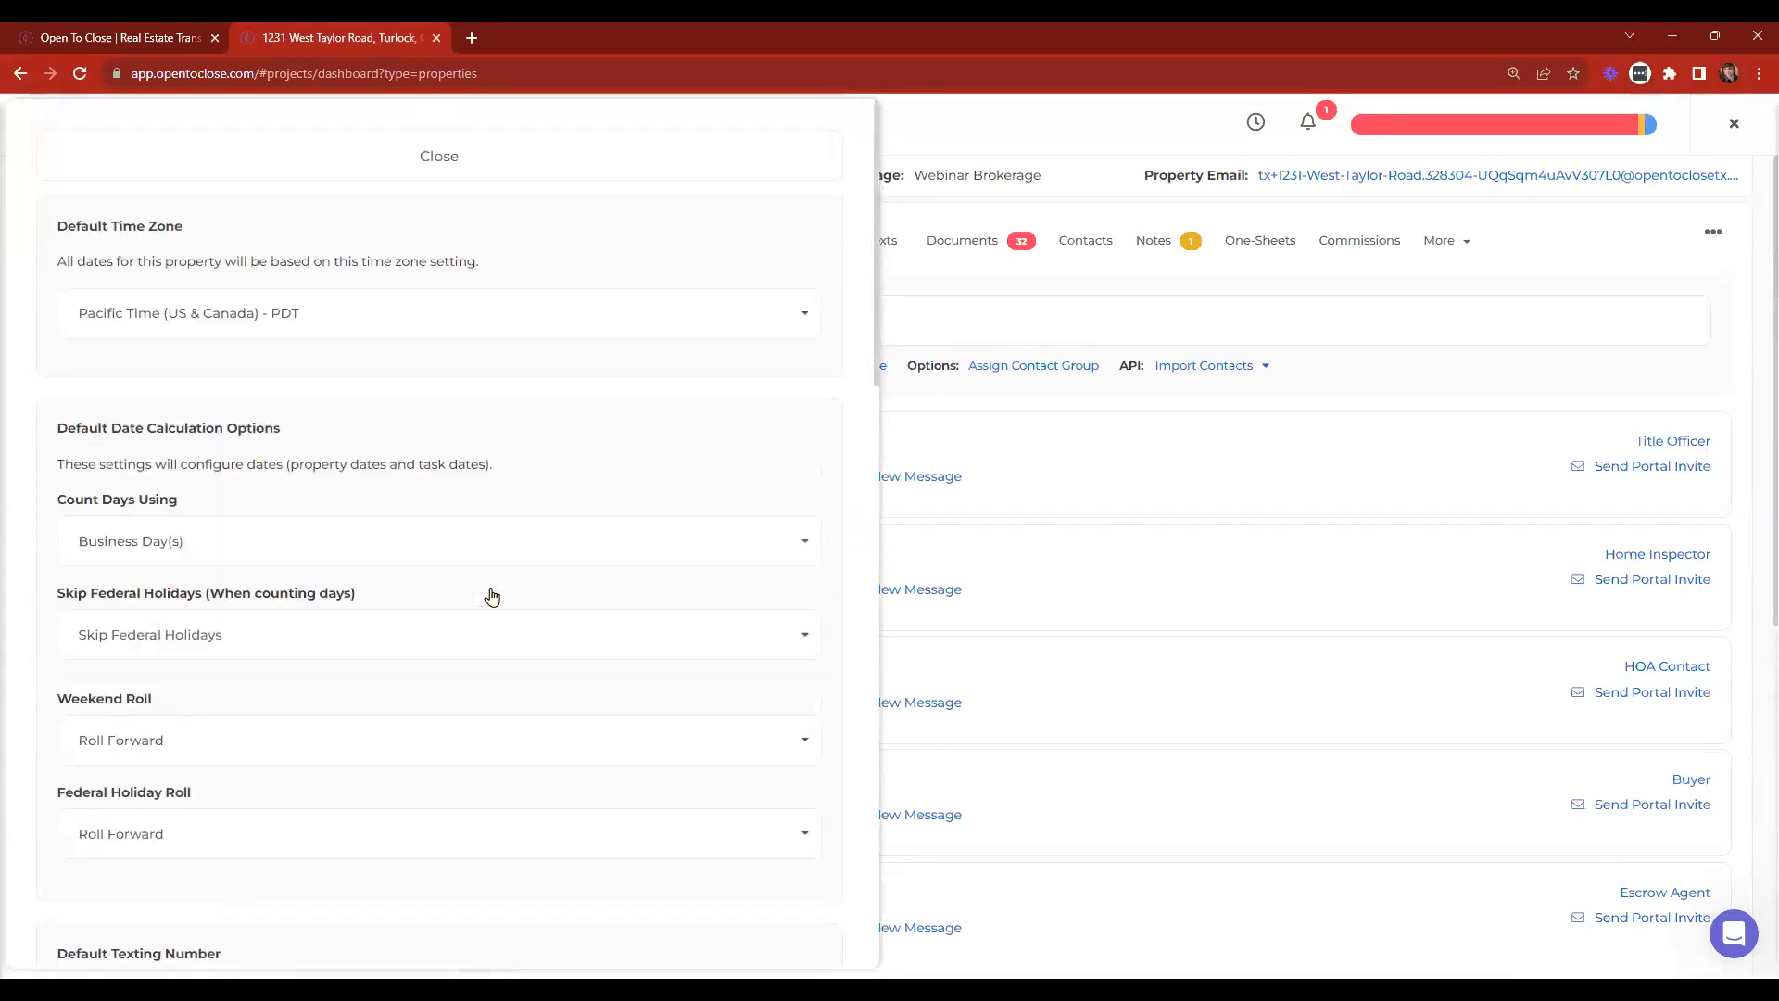
pyautogui.click(405, 145)
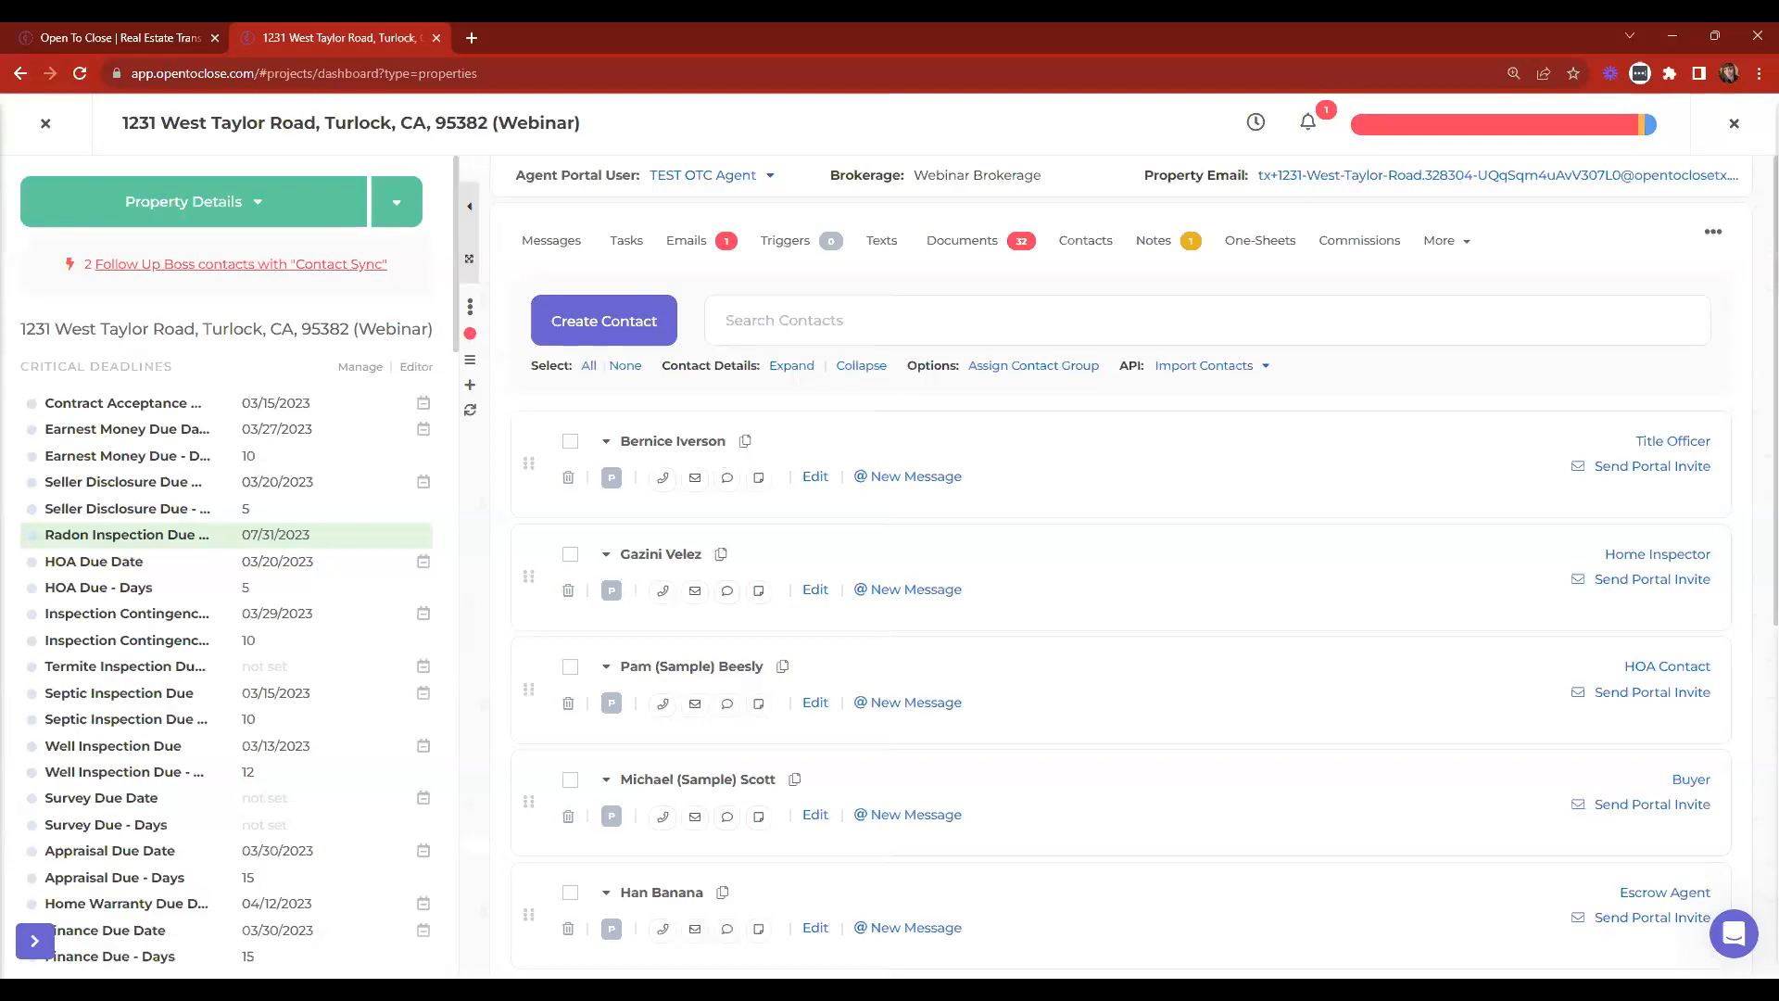
# Leave the property, open the Support Center and search its articles for "wednesday".
pyautogui.click(41, 125)
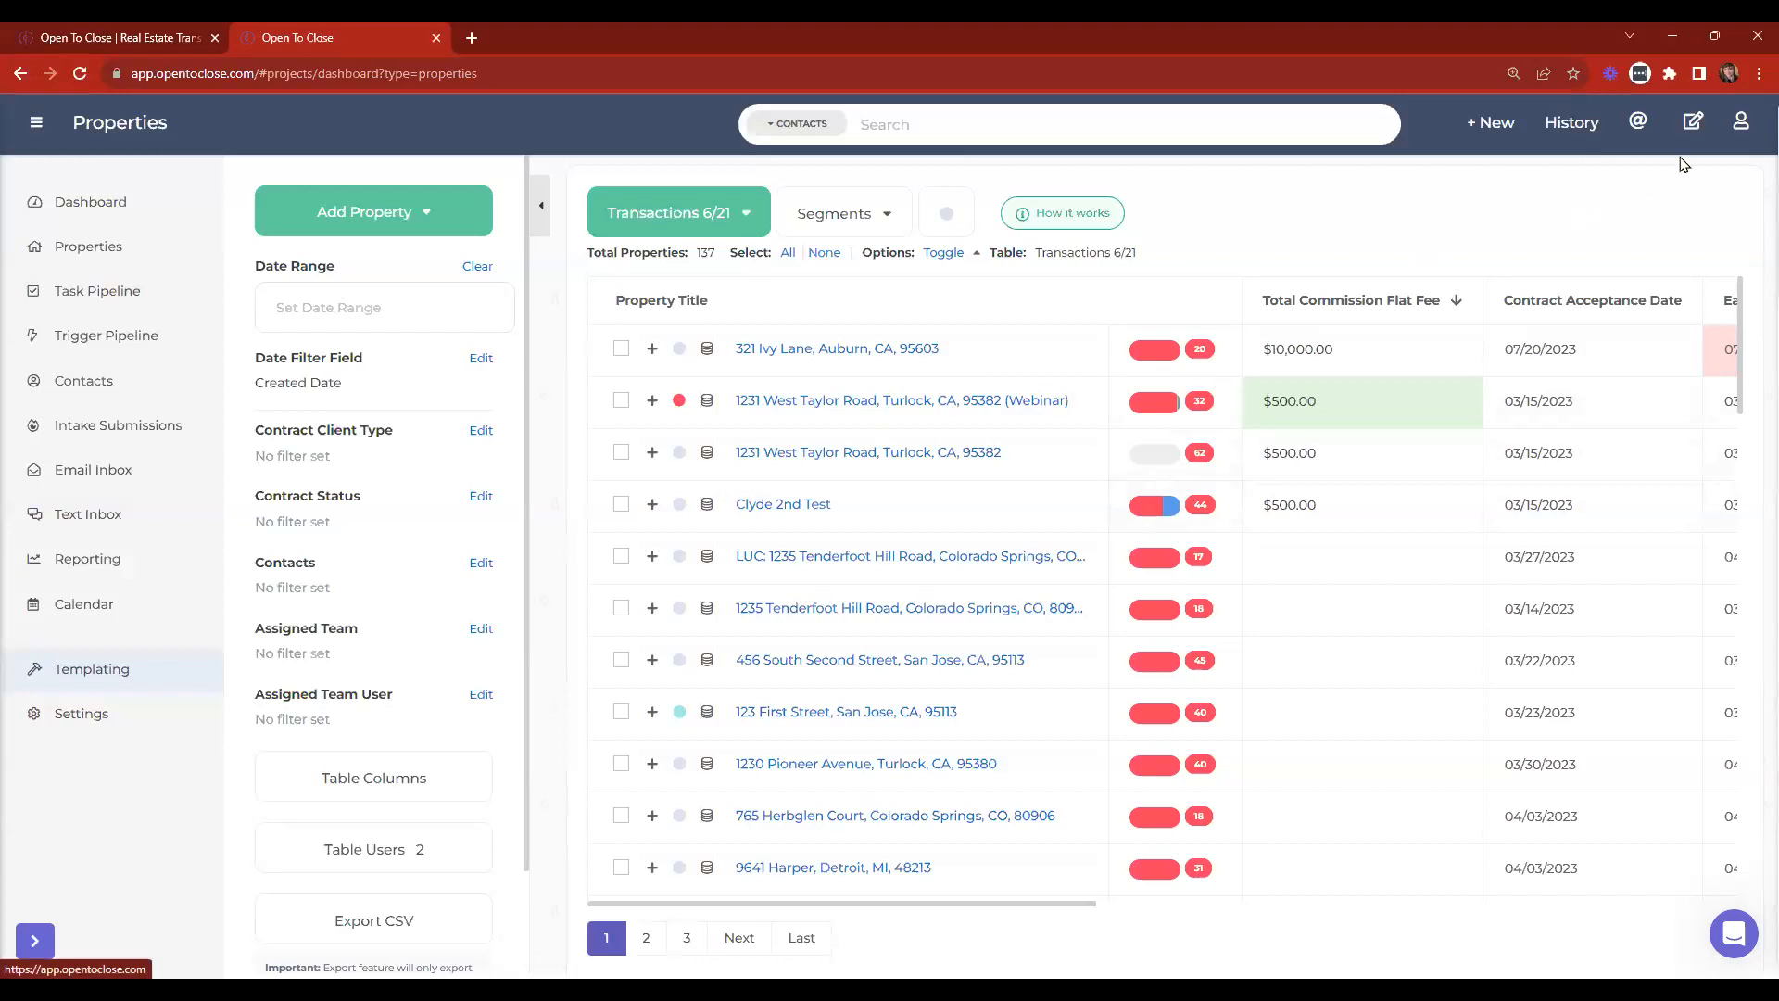
pyautogui.click(1740, 126)
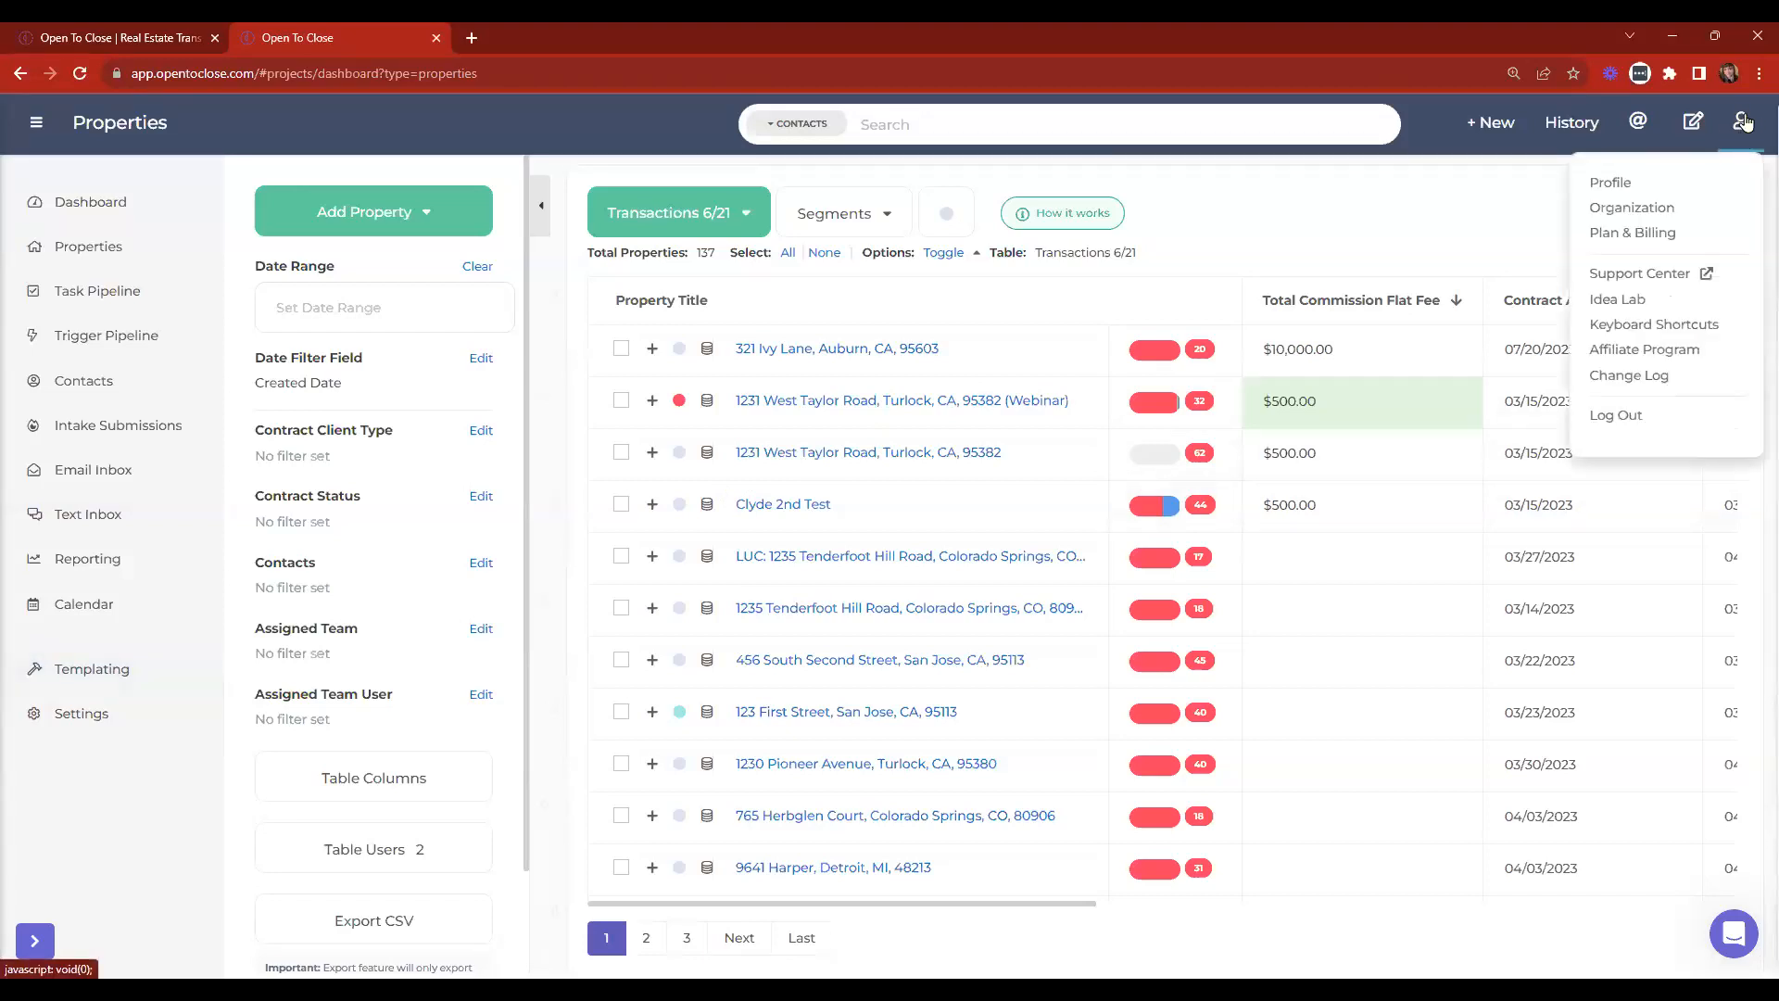
pyautogui.click(1629, 274)
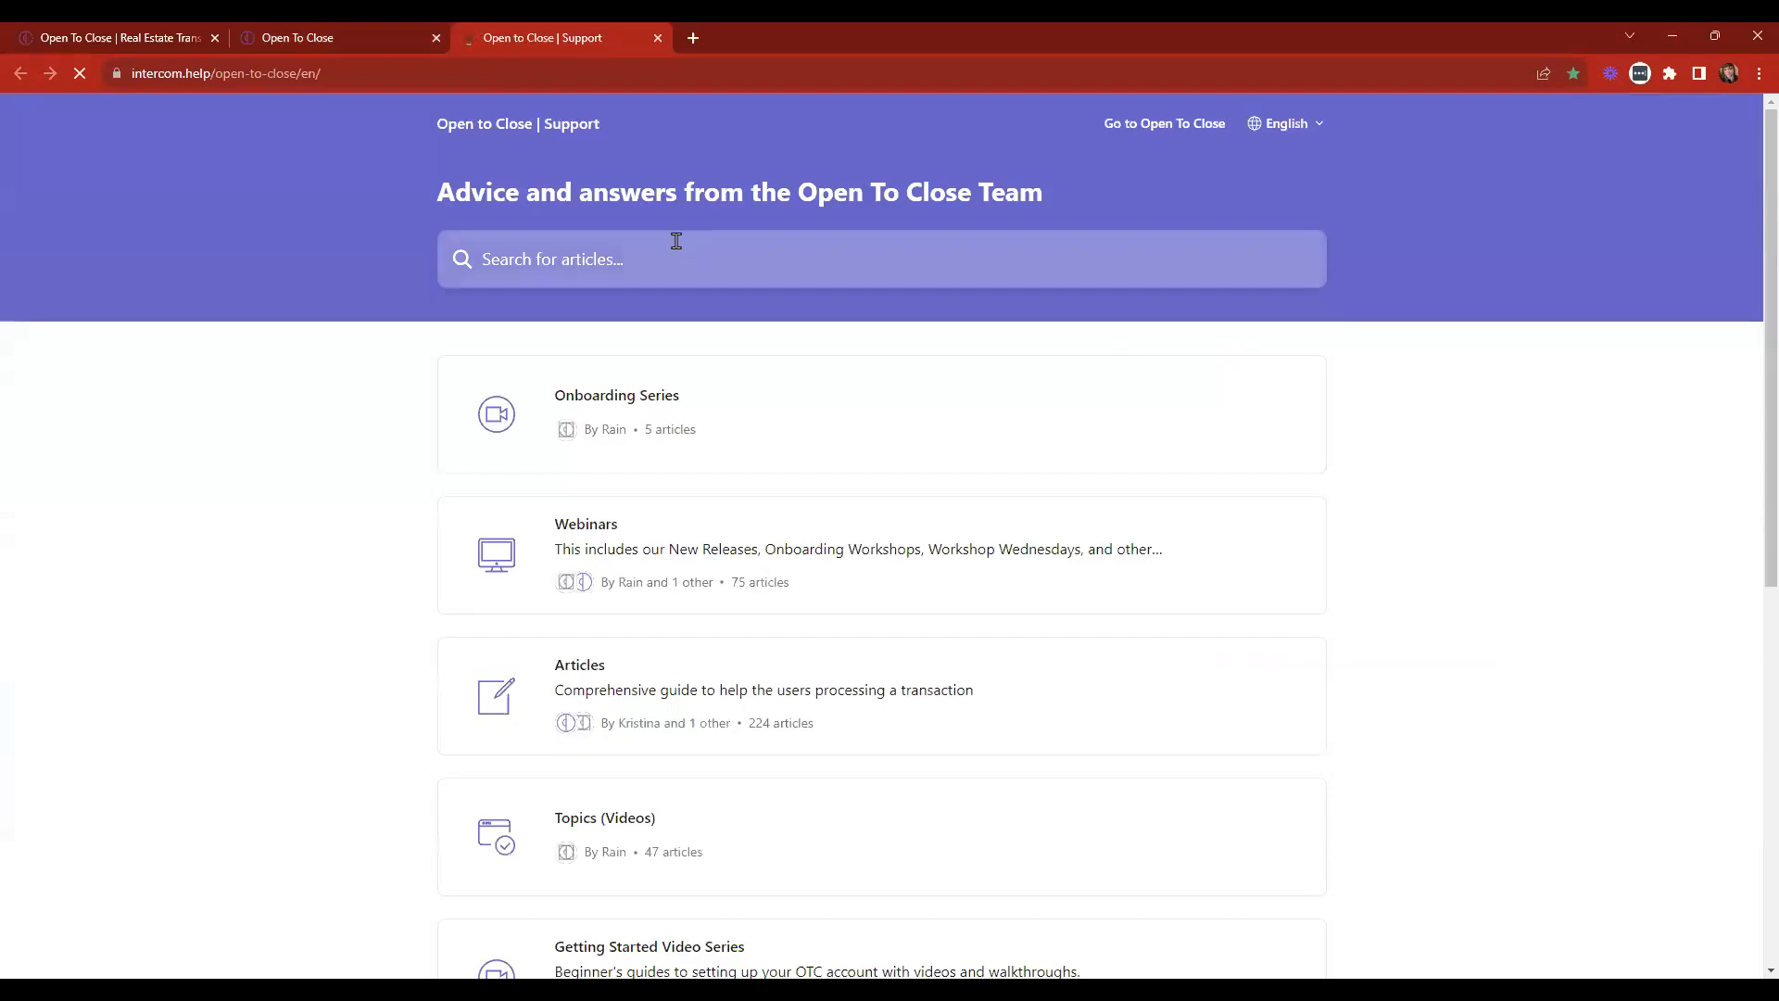
pyautogui.click(677, 241)
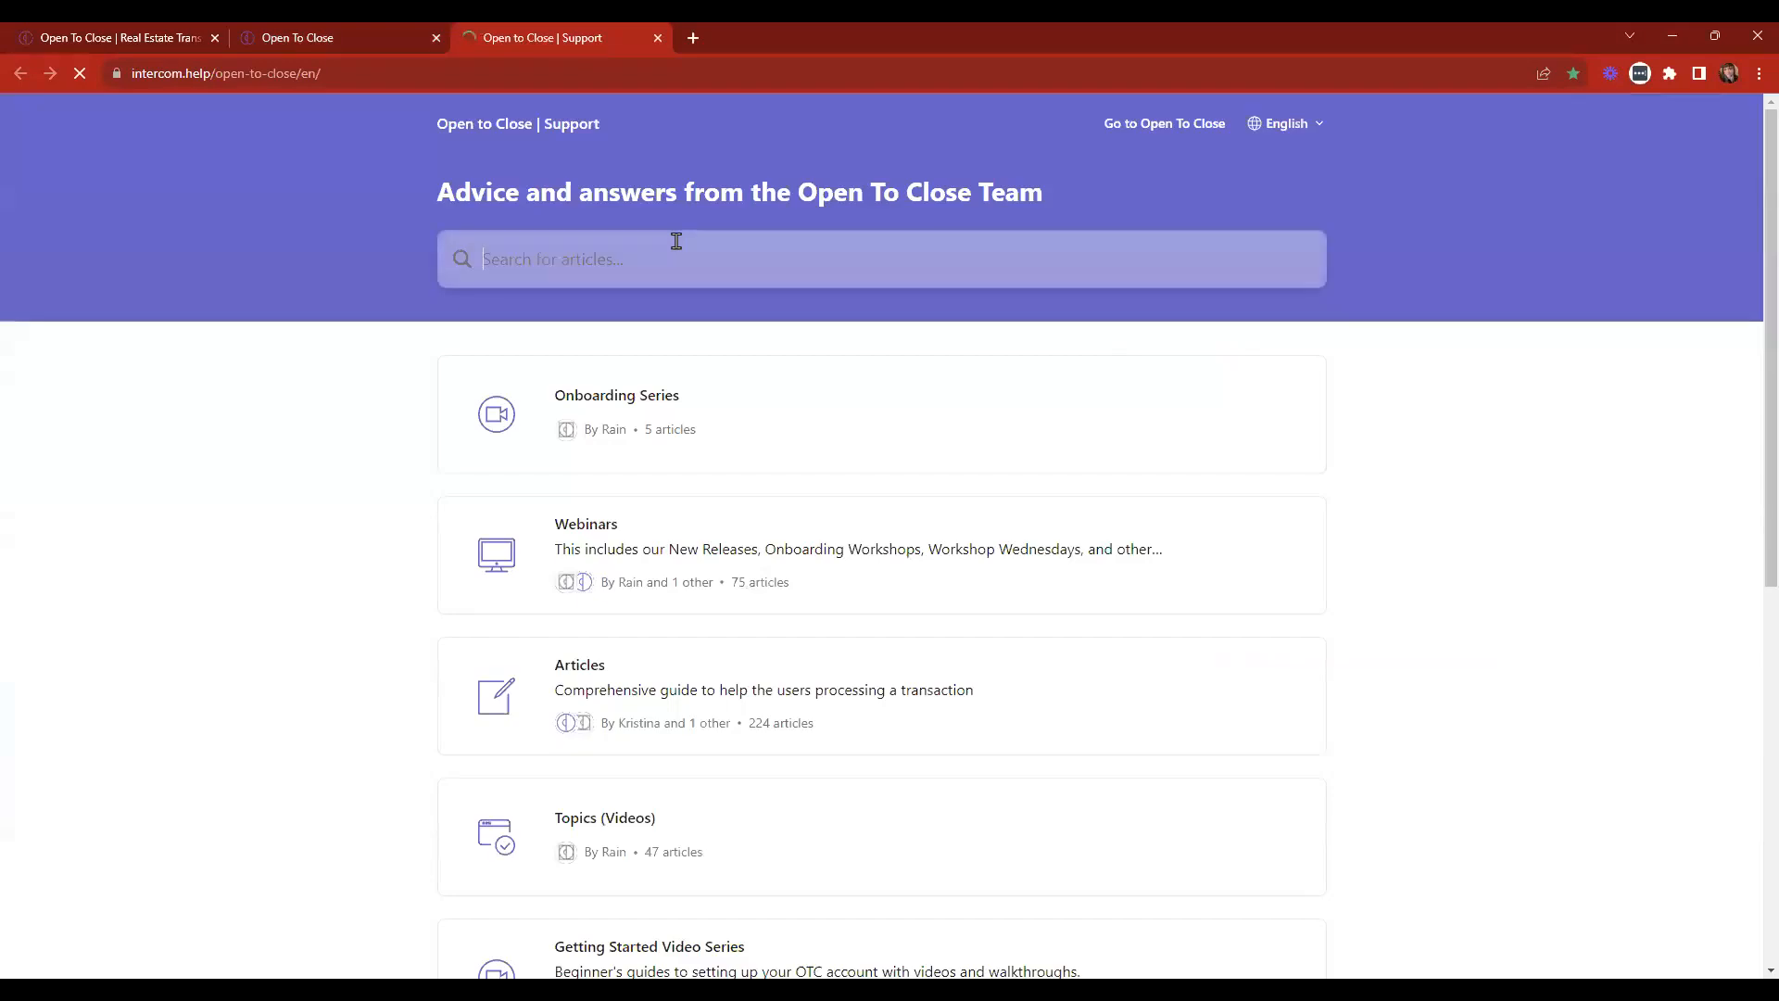
pyautogui.write('wednesday')
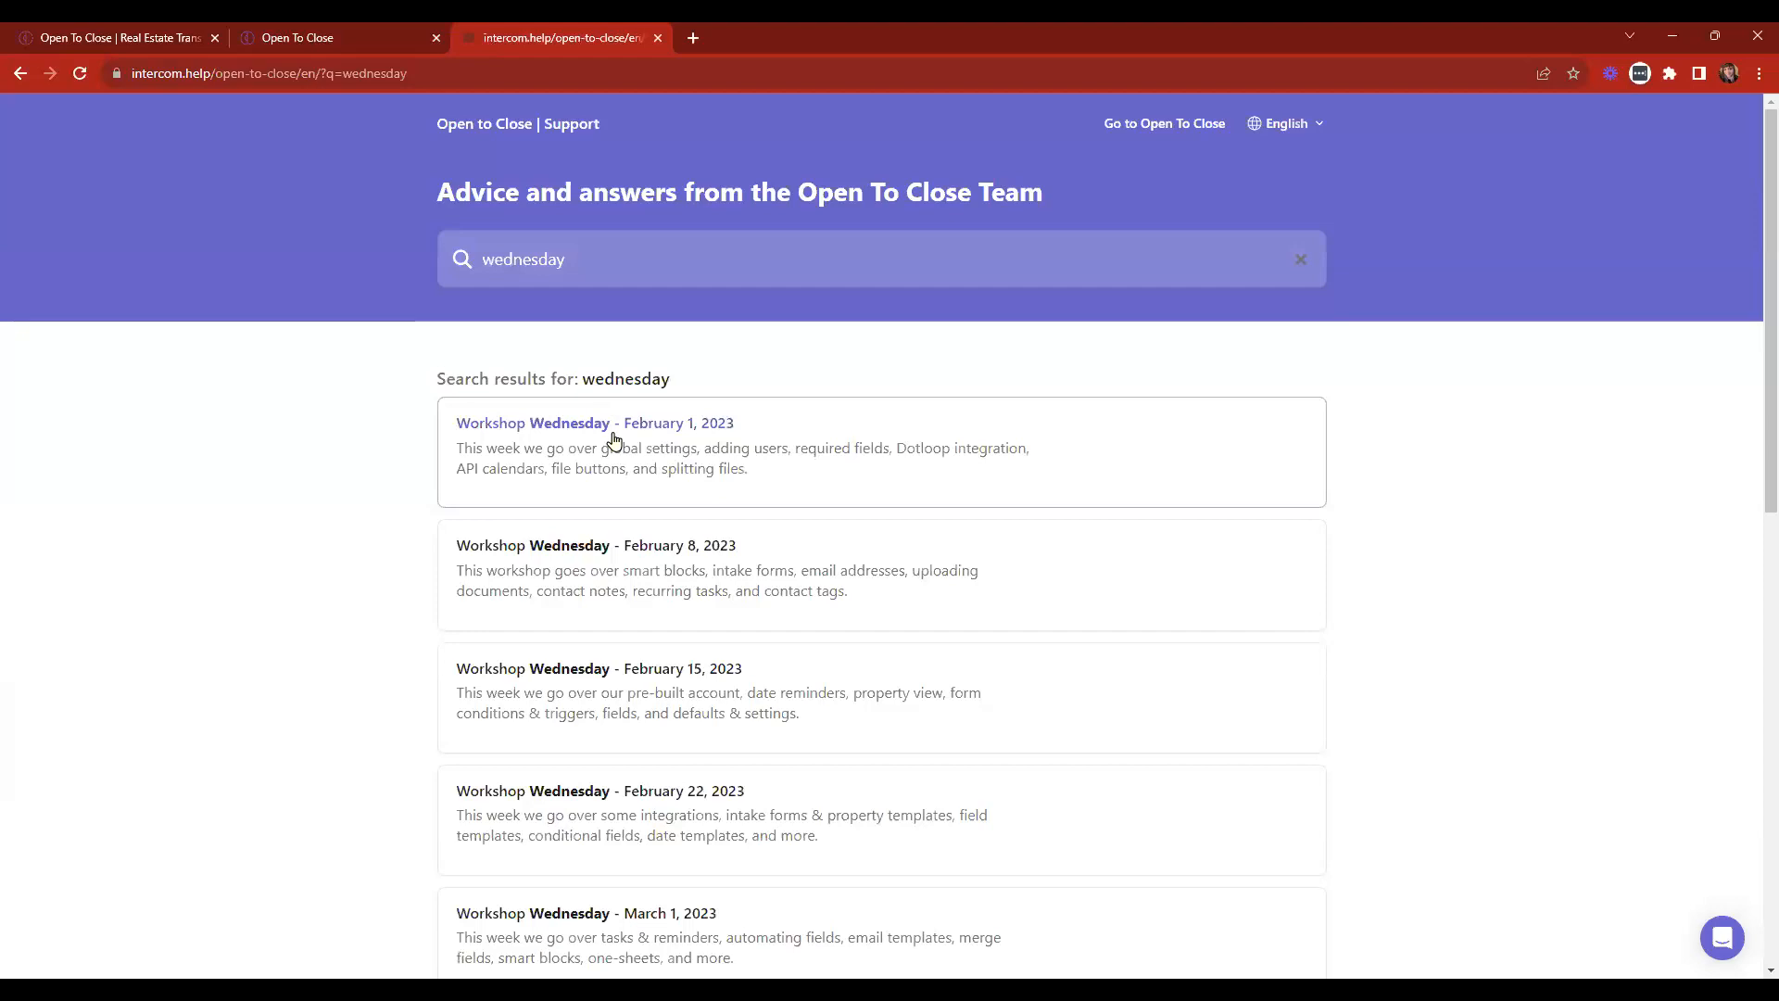
pyautogui.scroll(-7, 626, 449)
pyautogui.scroll(7, 624, 449)
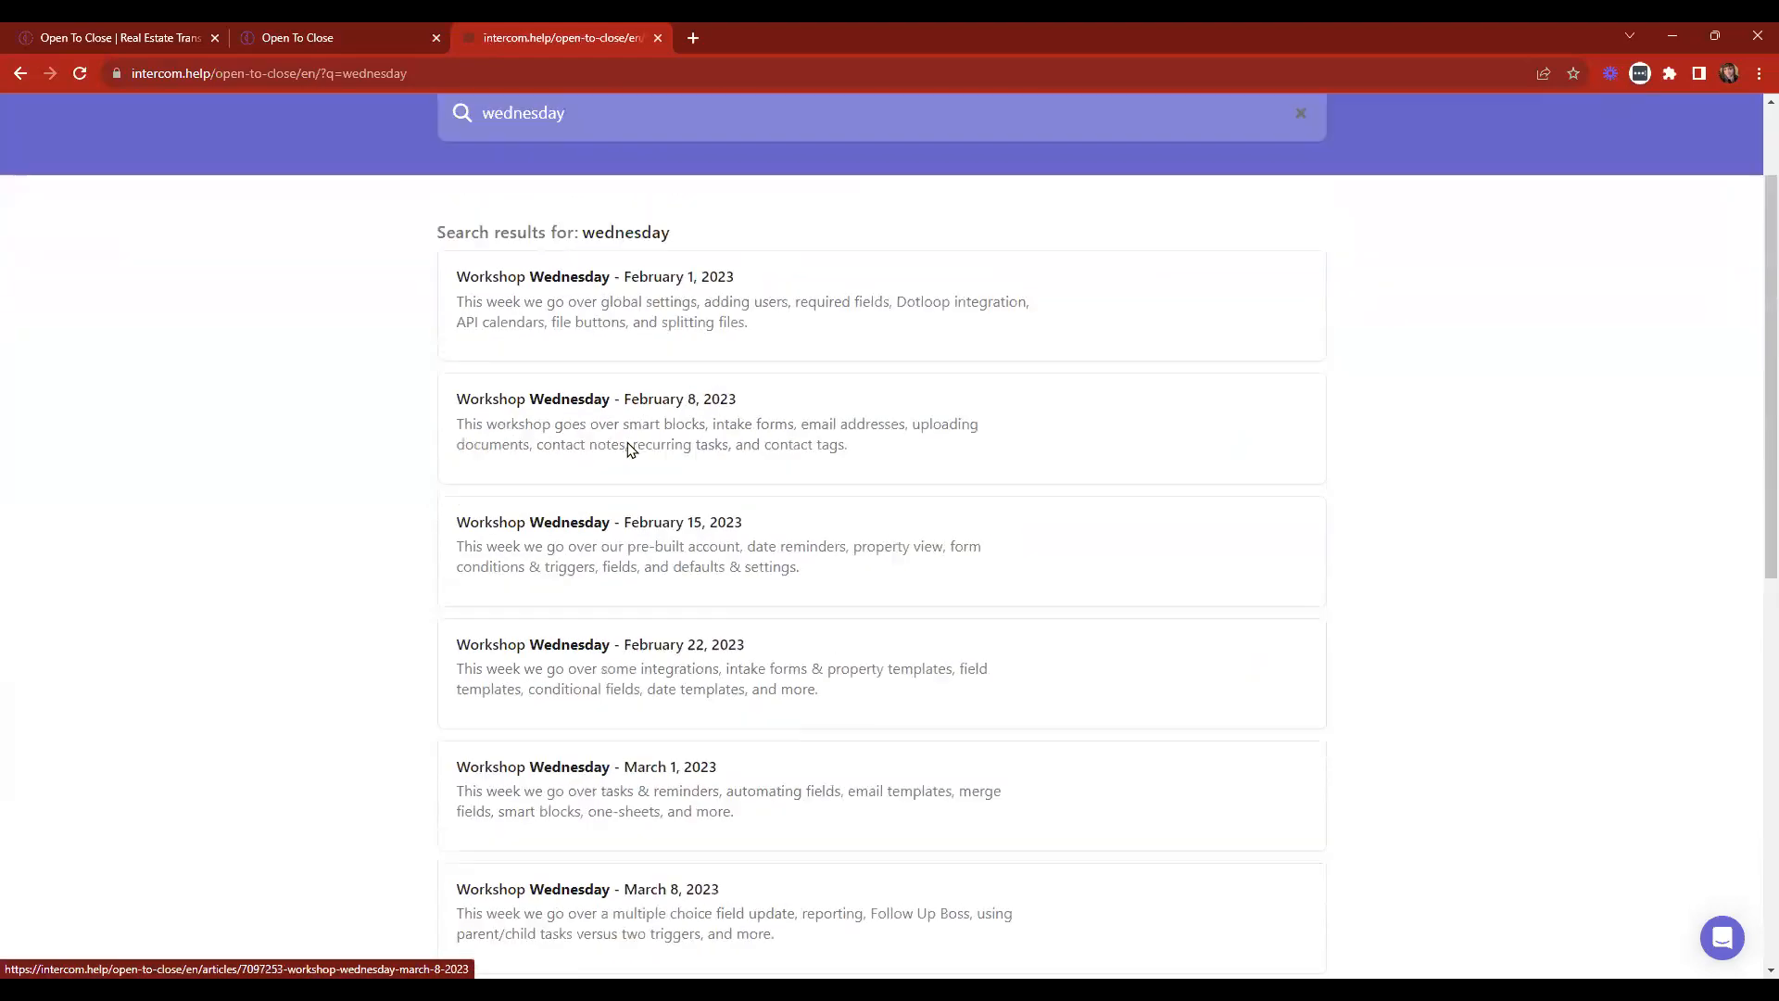
# Open the Workshop Wednesday - February 1, 2023 article and preview its video, briefly in full screen.
pyautogui.click(603, 428)
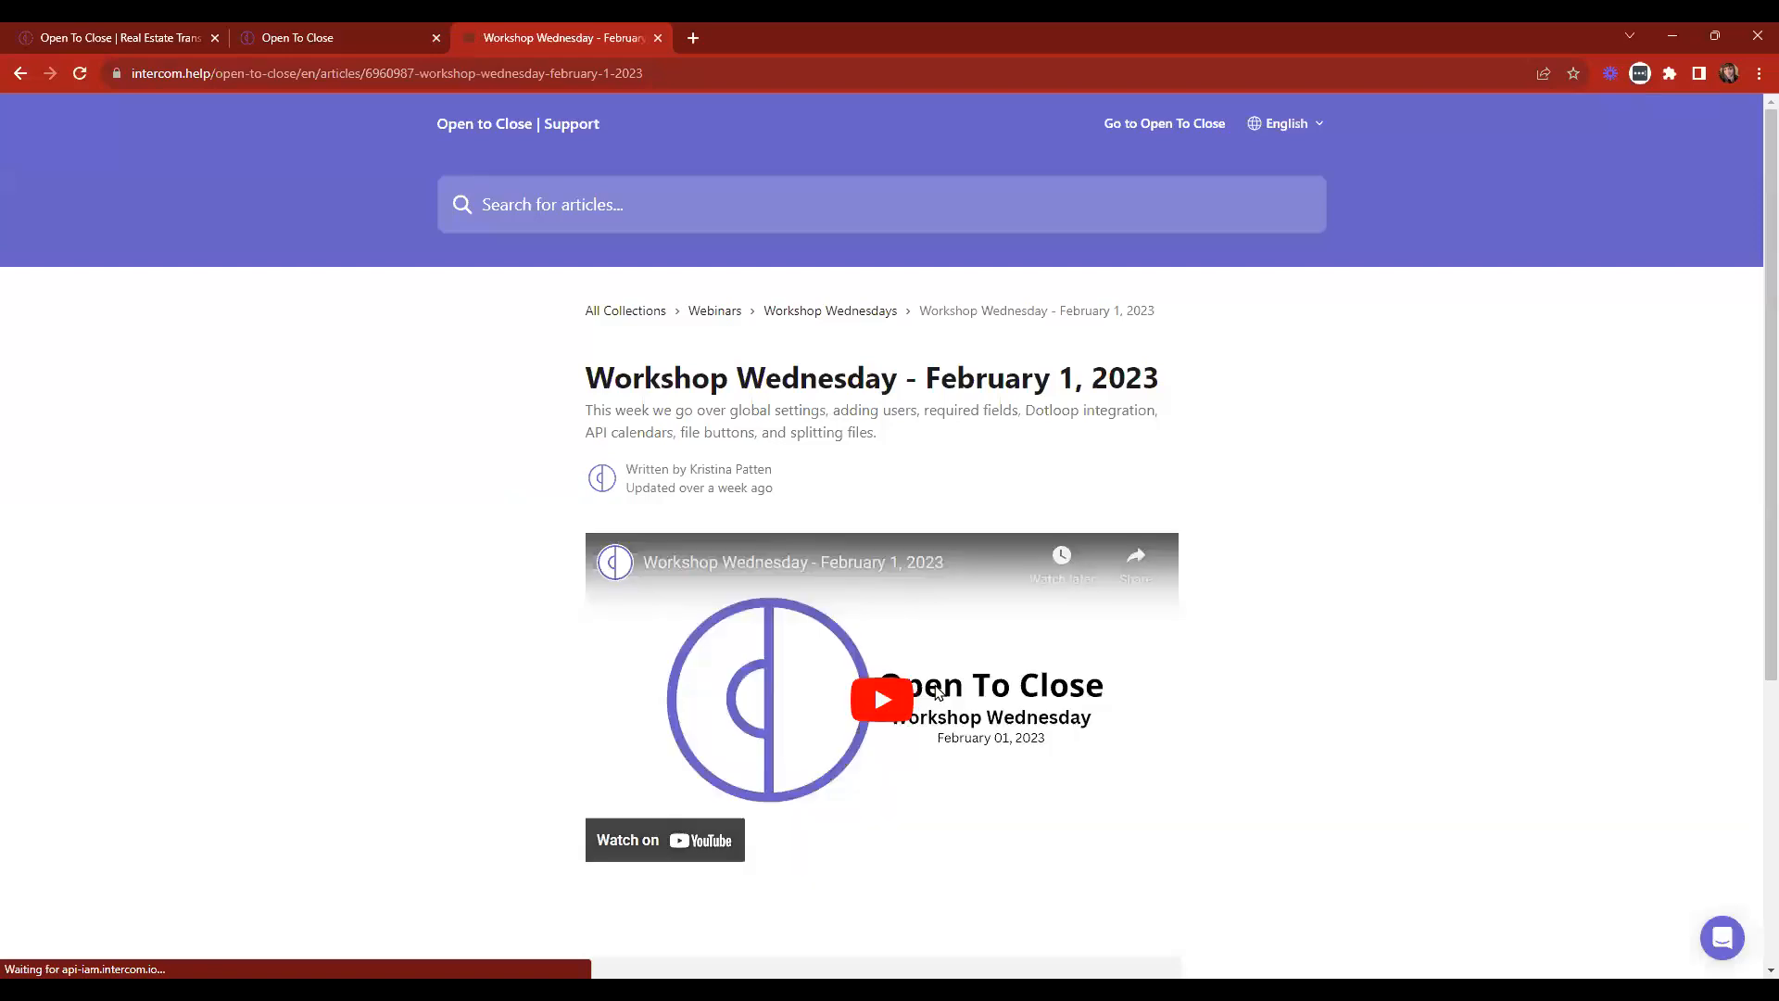
pyautogui.click(977, 713)
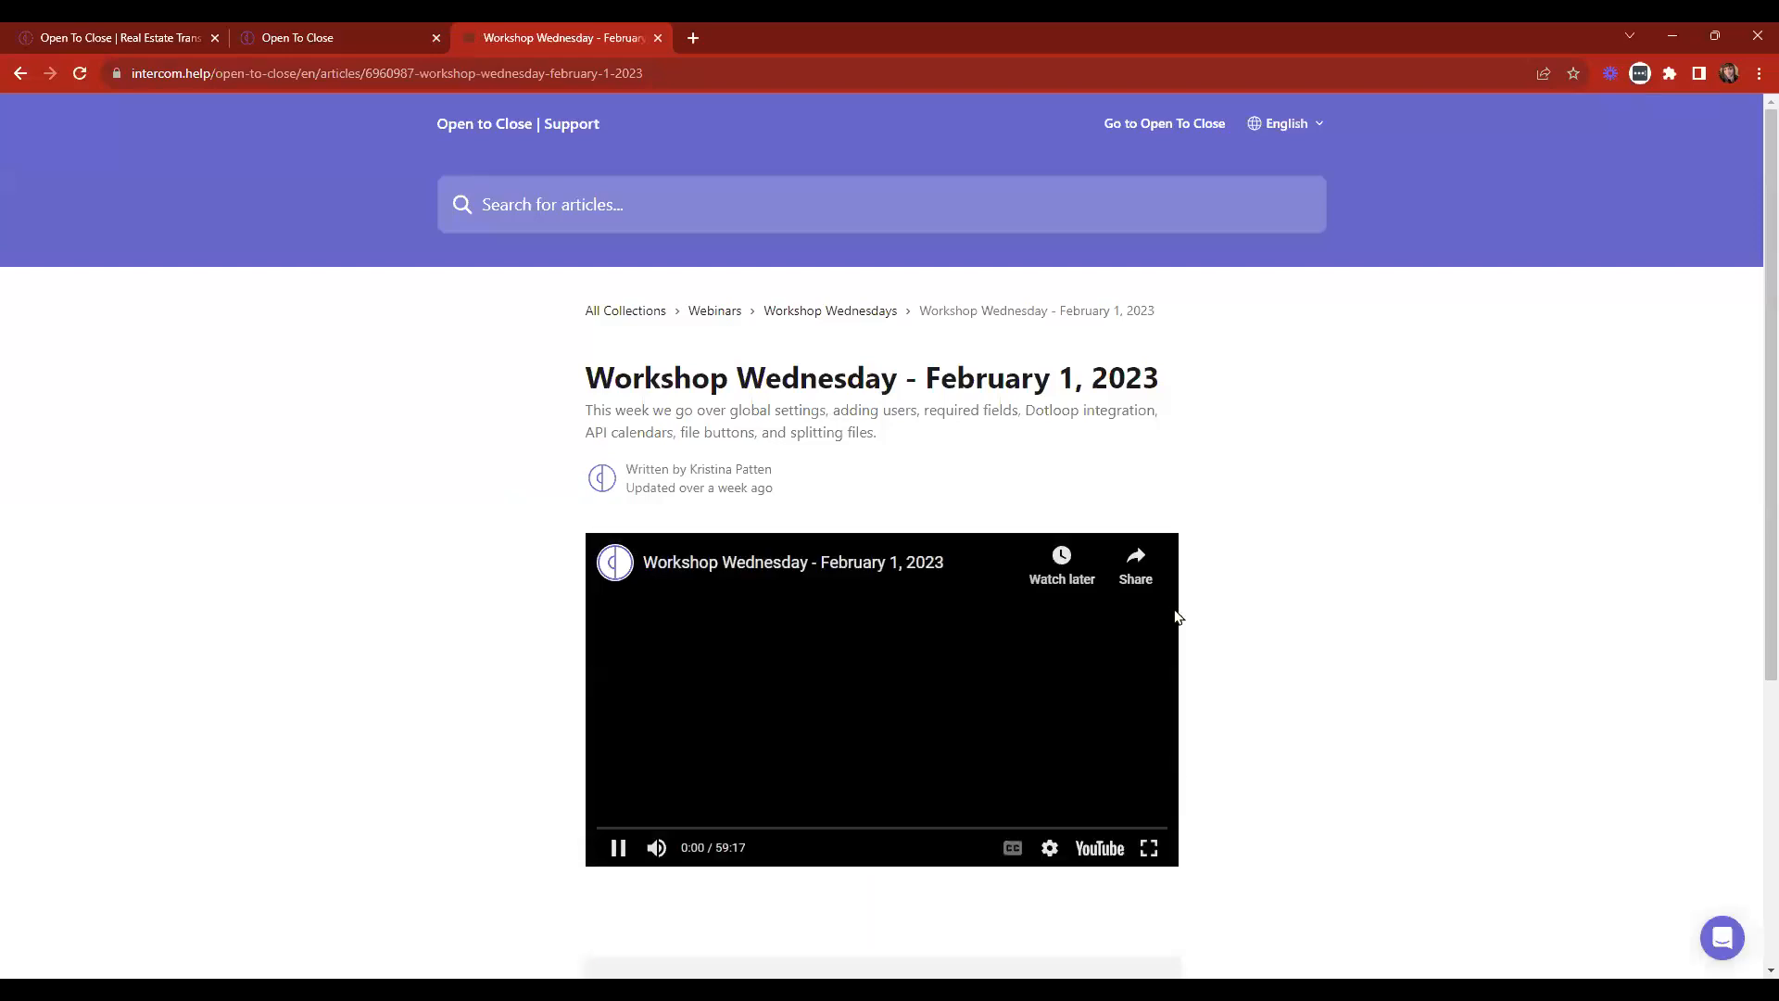
pyautogui.click(617, 847)
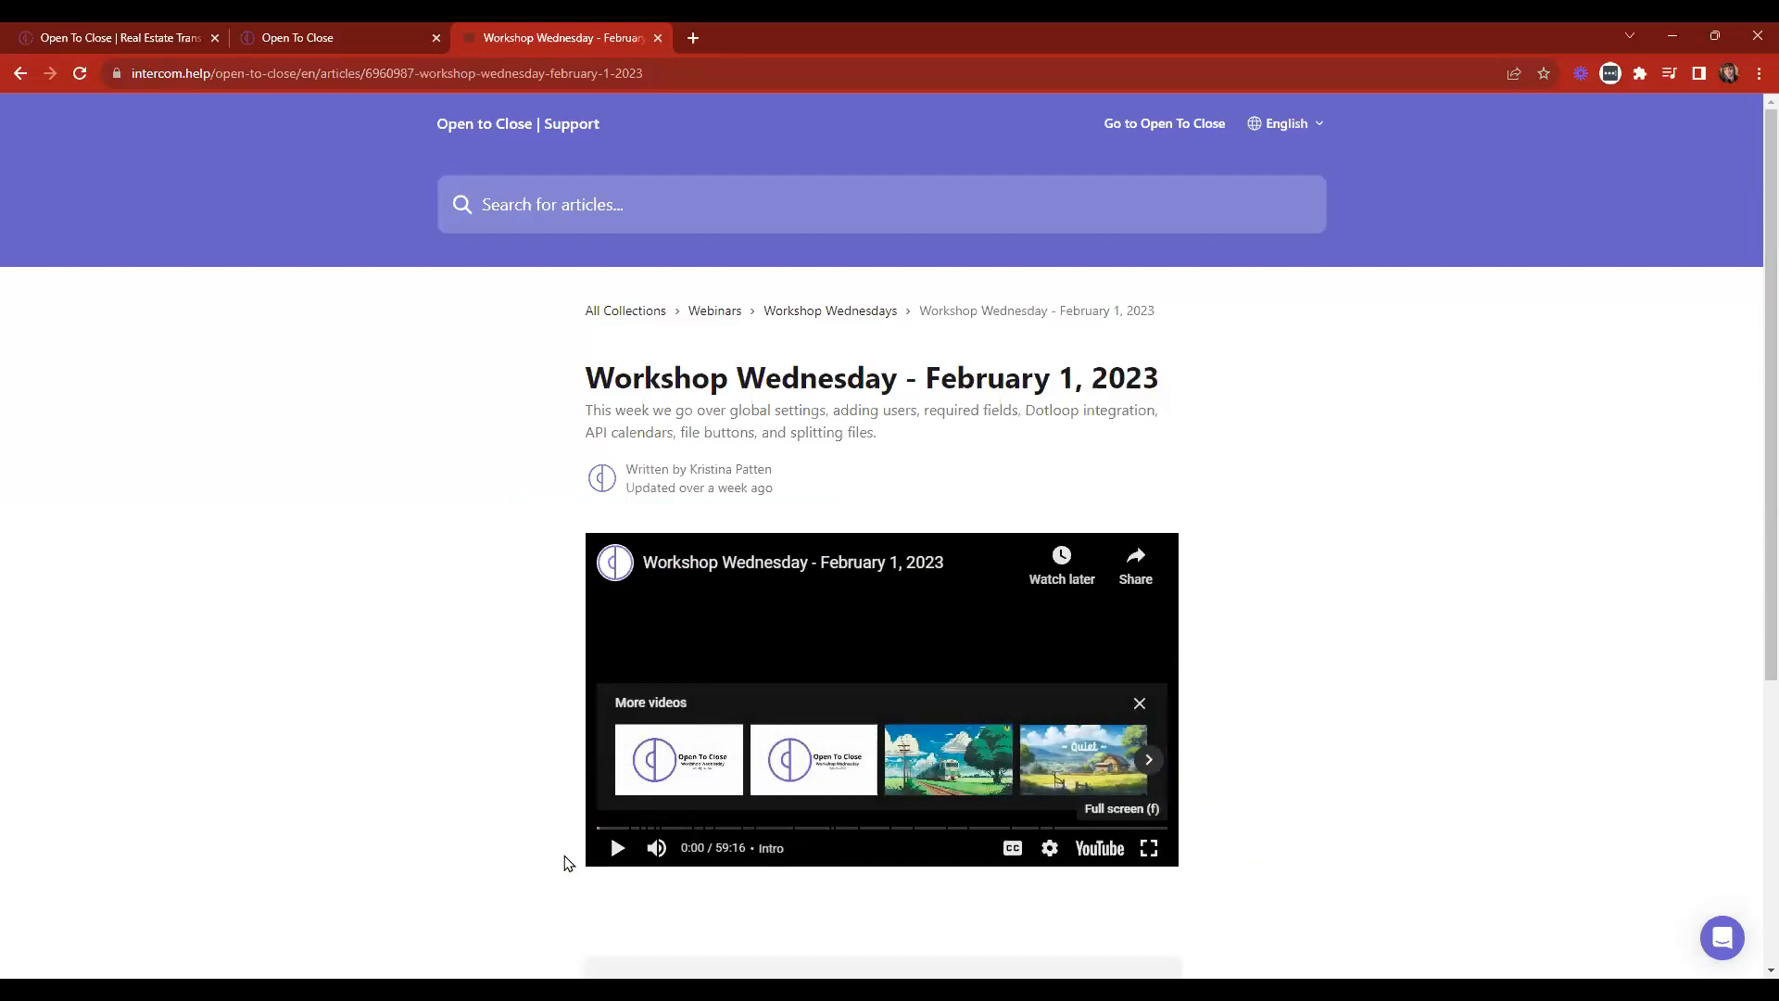
pyautogui.press('f')
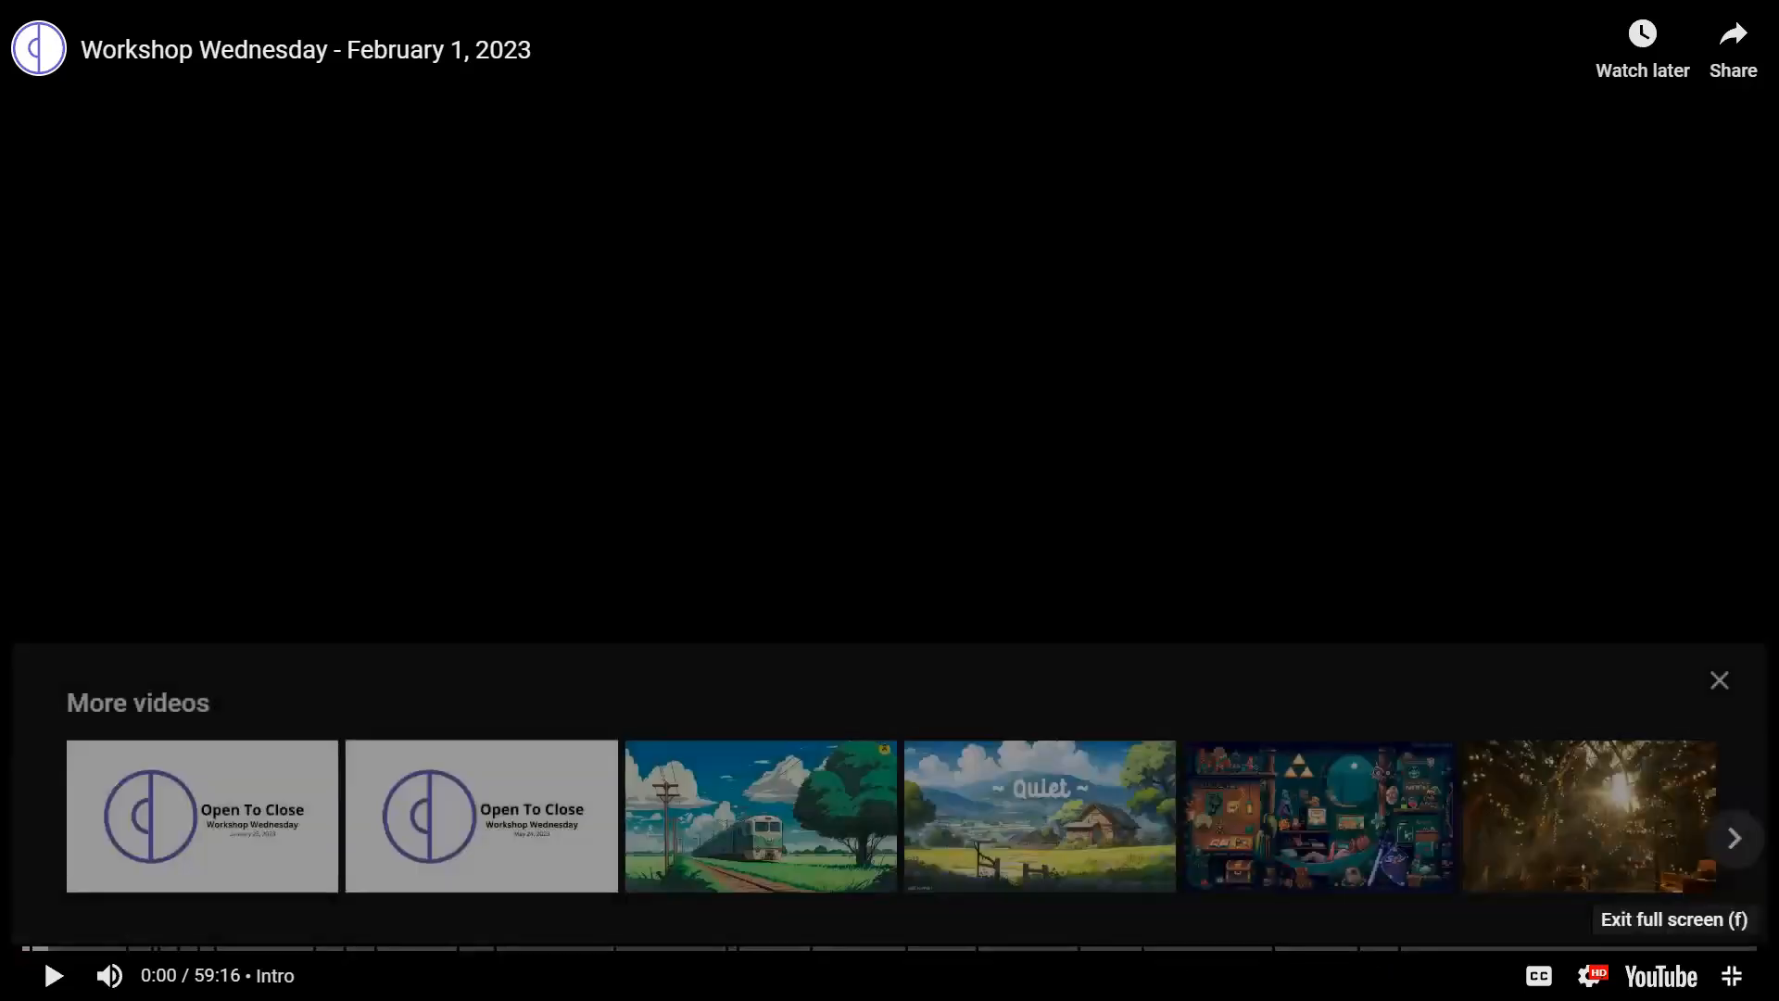
pyautogui.press('Escape')
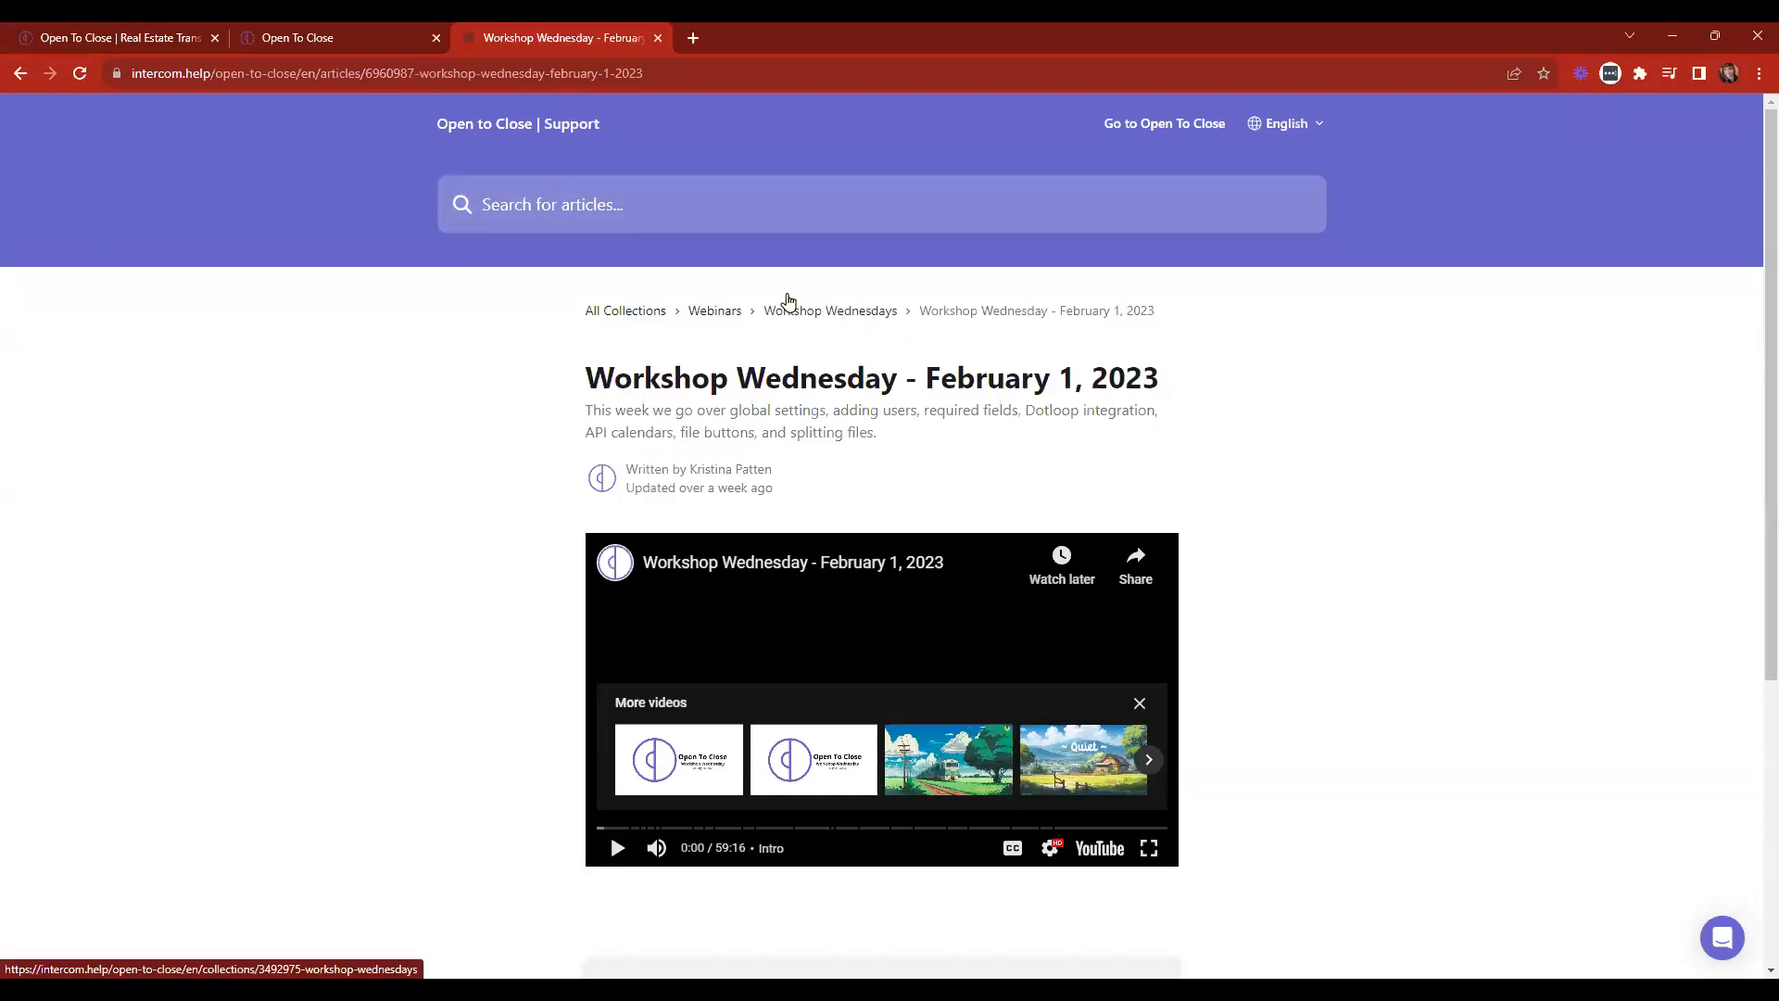
# Open the Workshop Wednesdays collection and browse its list of webinar recordings.
pyautogui.click(840, 313)
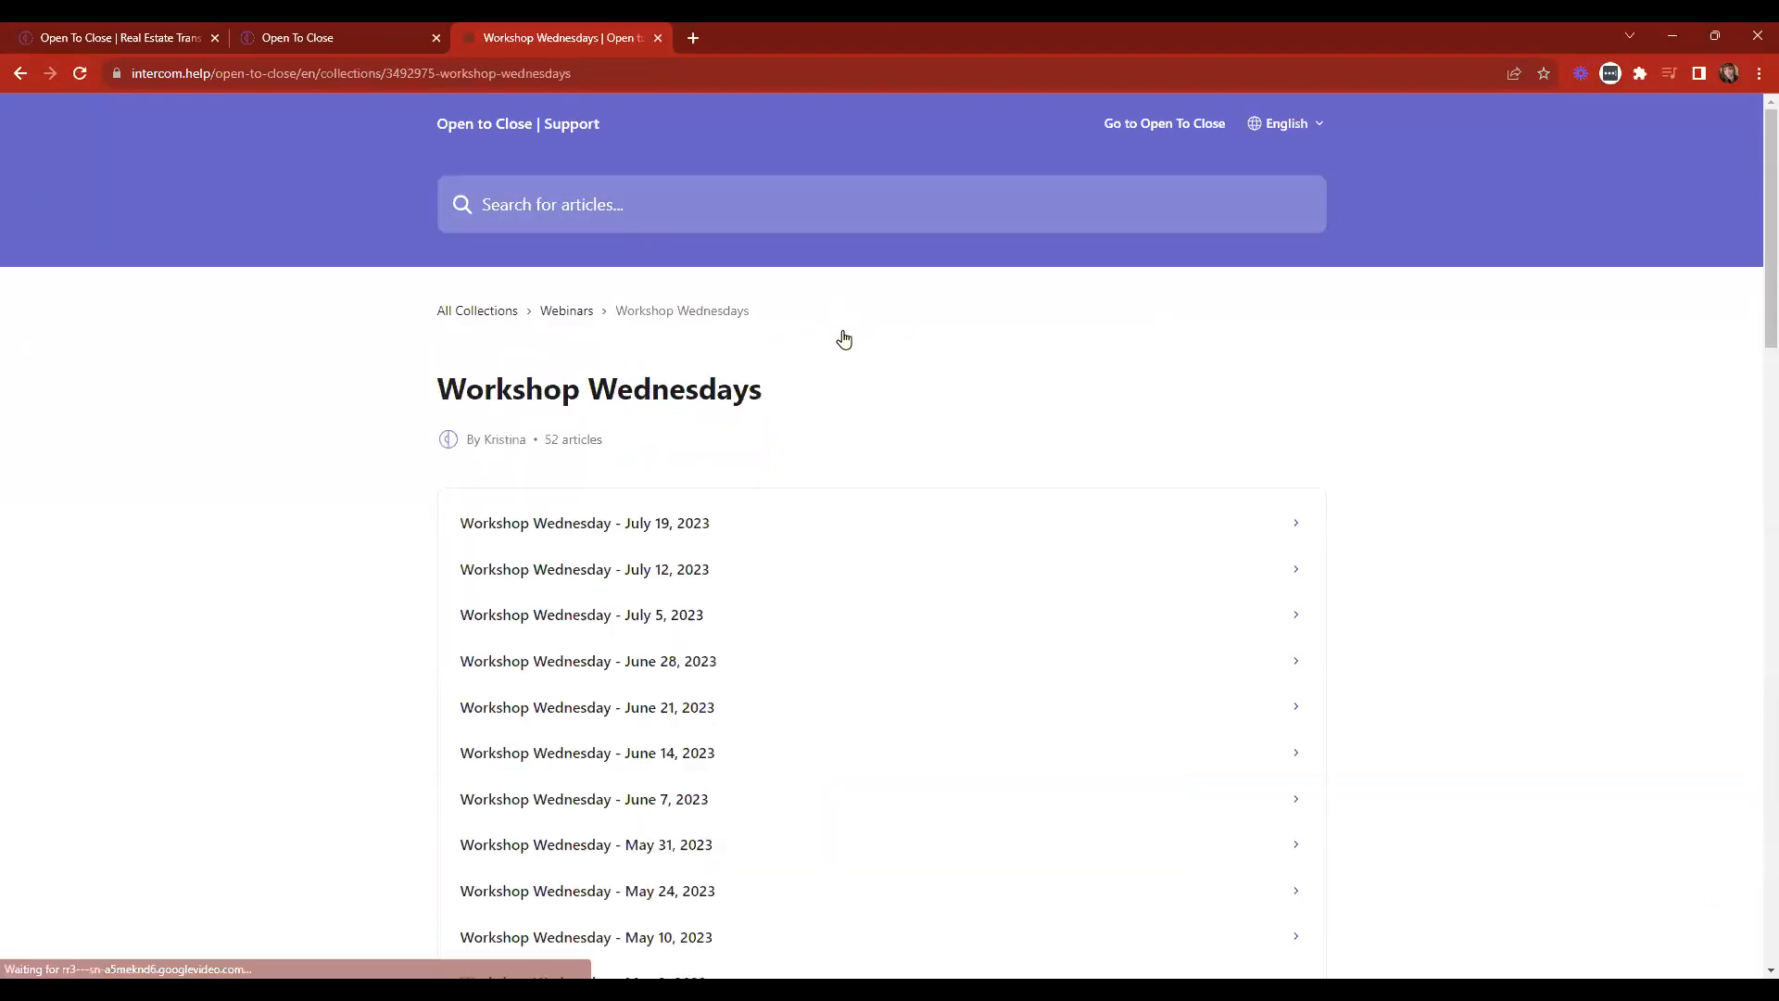
pyautogui.scroll(-3, 839, 352)
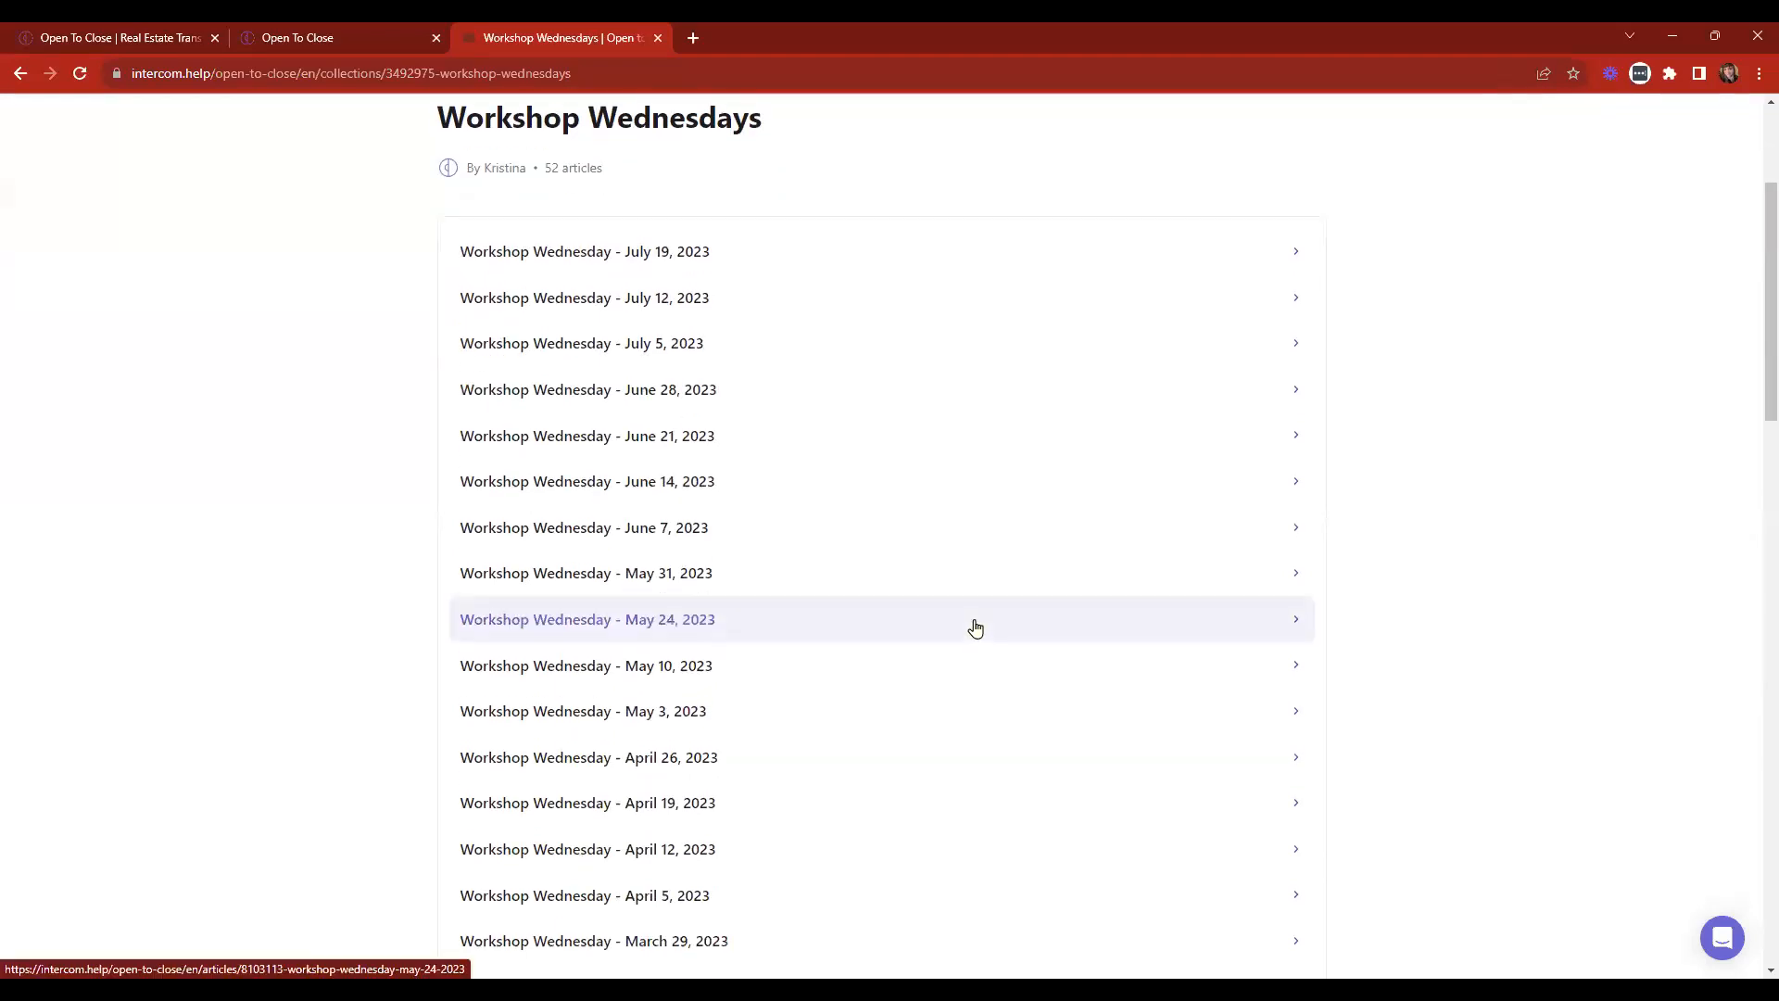
pyautogui.scroll(3, 972, 622)
# Open YouTube in a new browser tab.
pyautogui.click(691, 41)
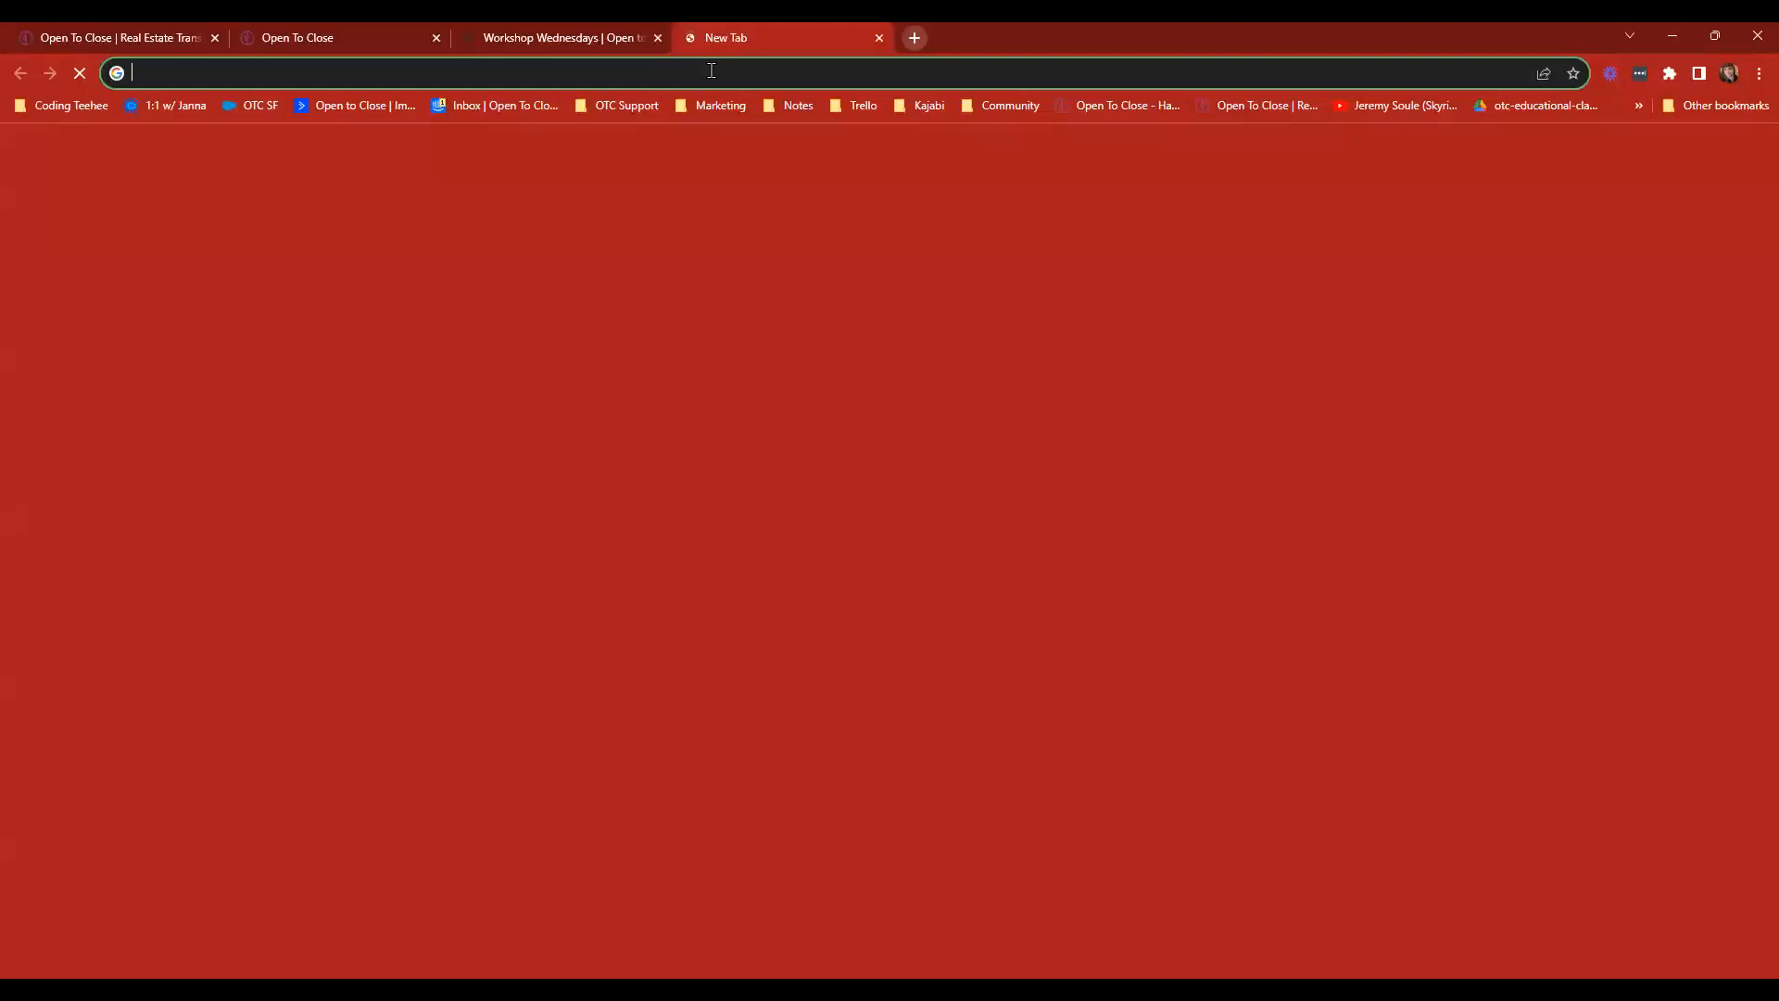
pyautogui.click(710, 72)
pyautogui.write('youtube')
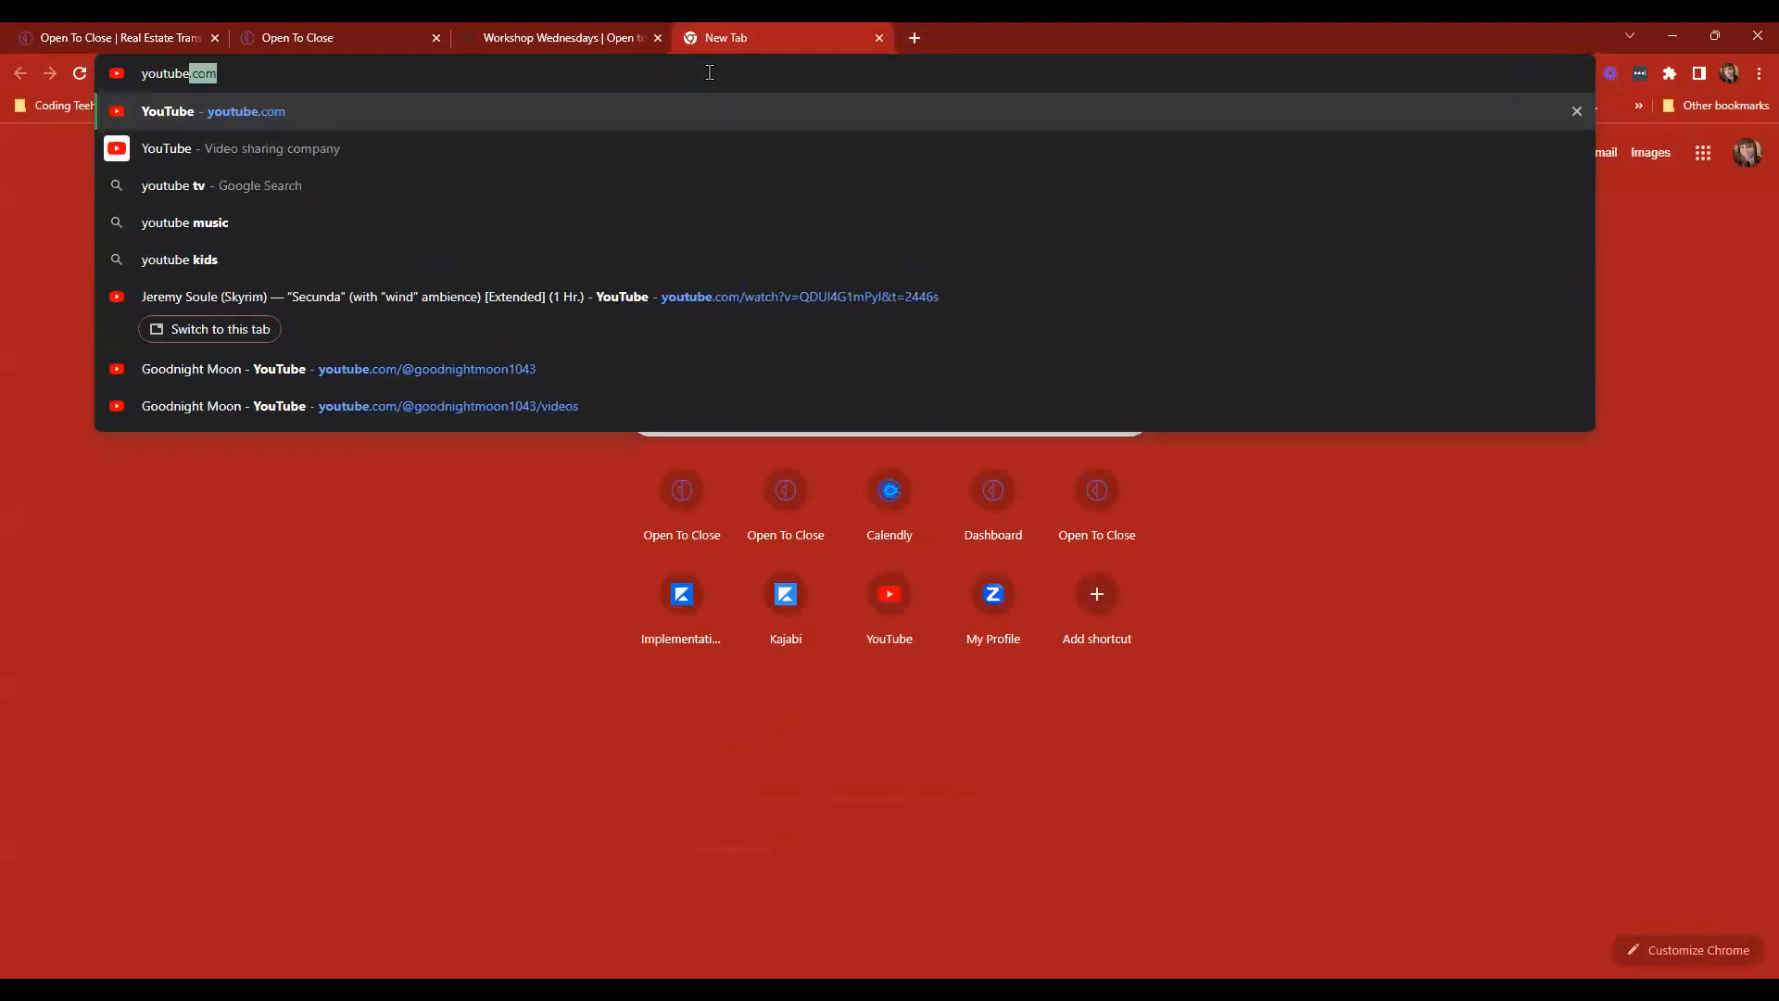
pyautogui.press('Return')
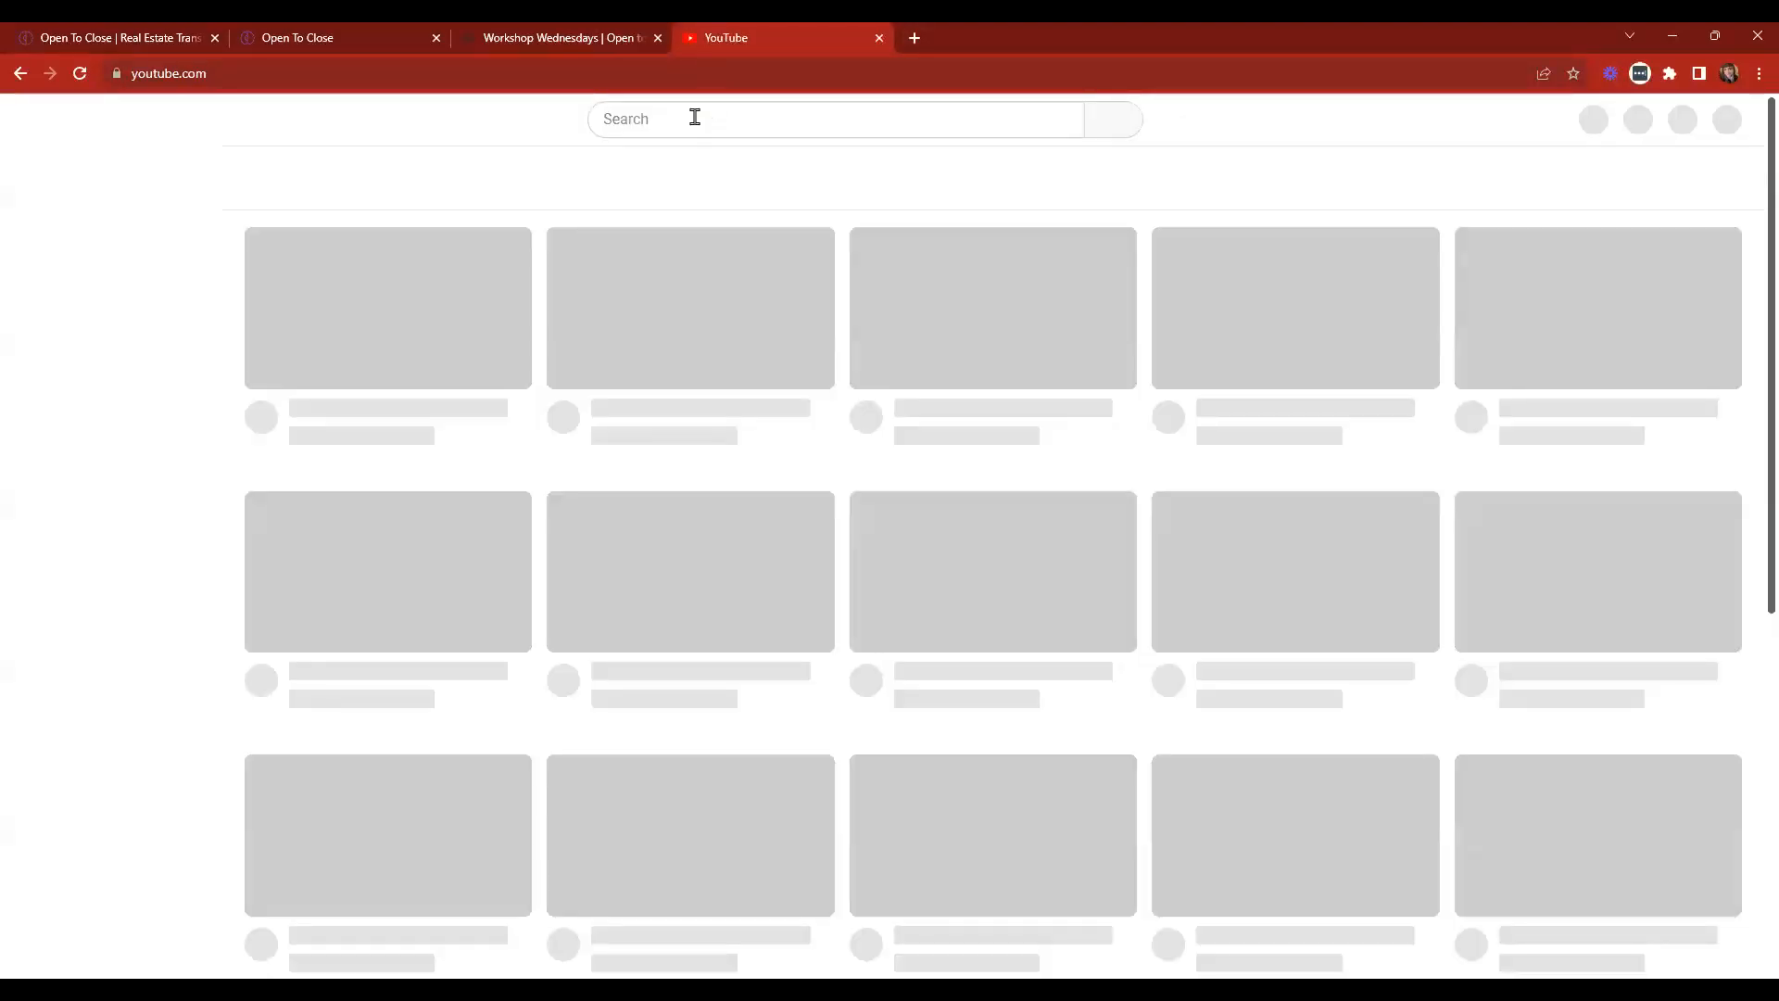
# Search YouTube for "open to close" and open the Open To Close channel.
pyautogui.click(695, 117)
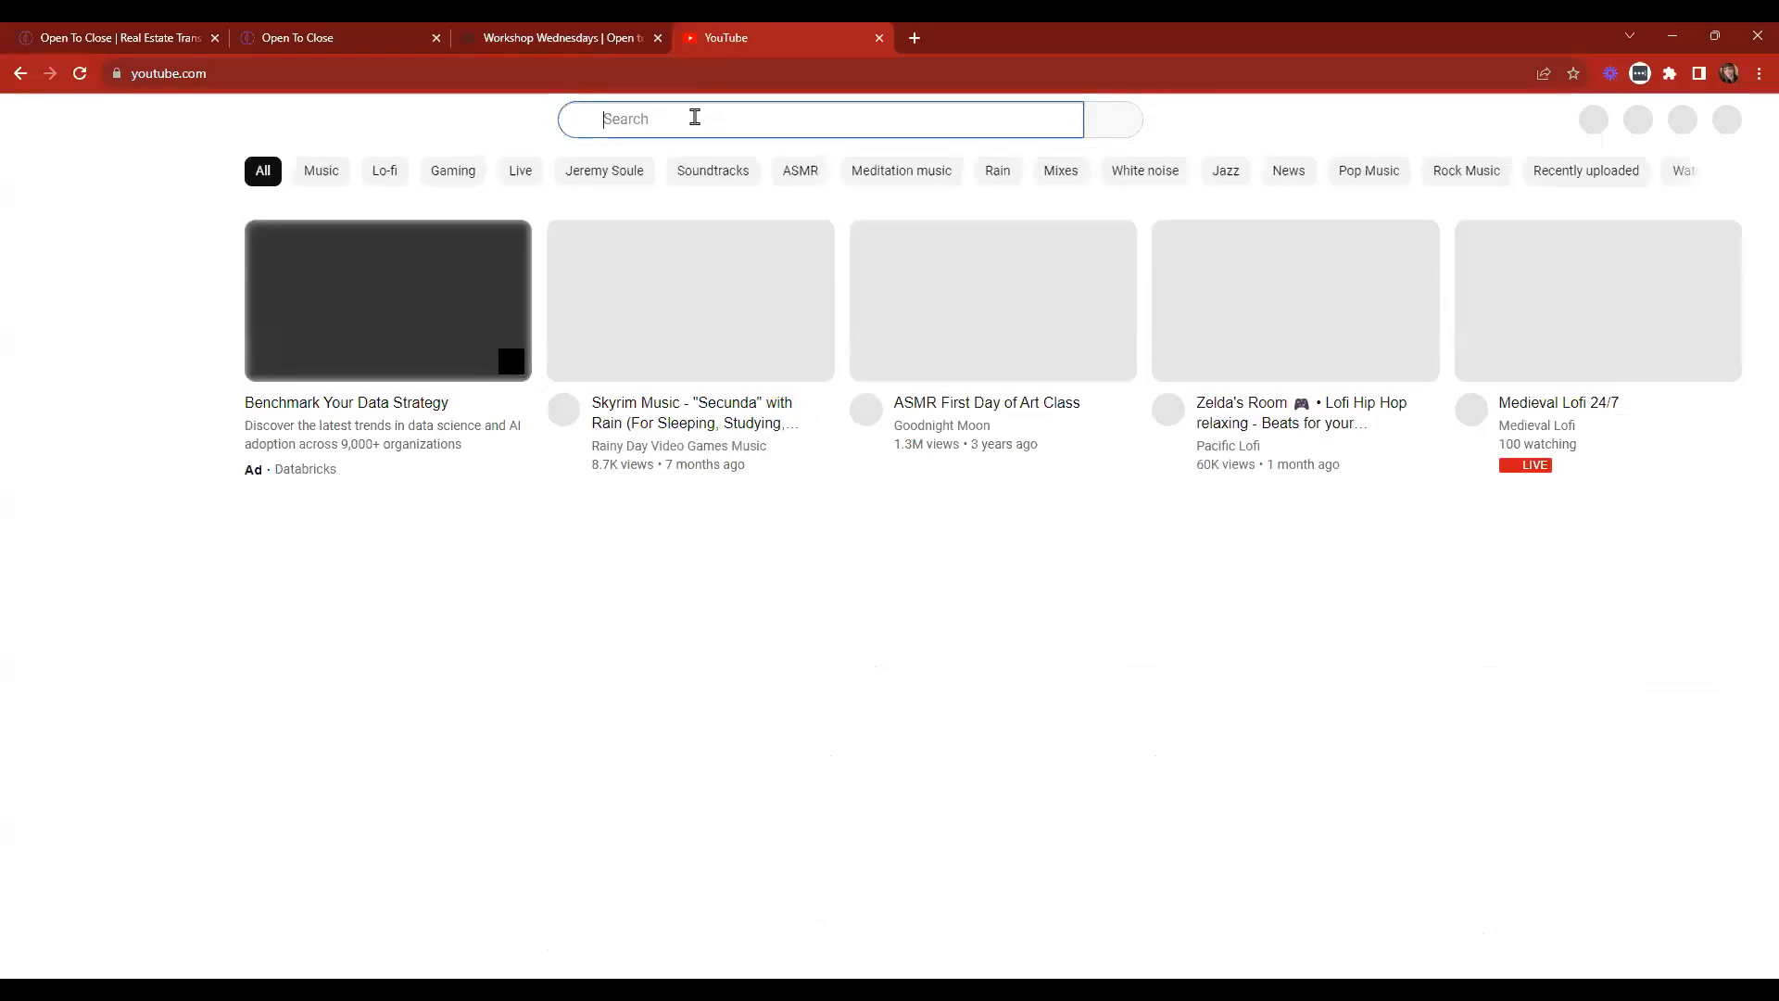
pyautogui.write('open to close')
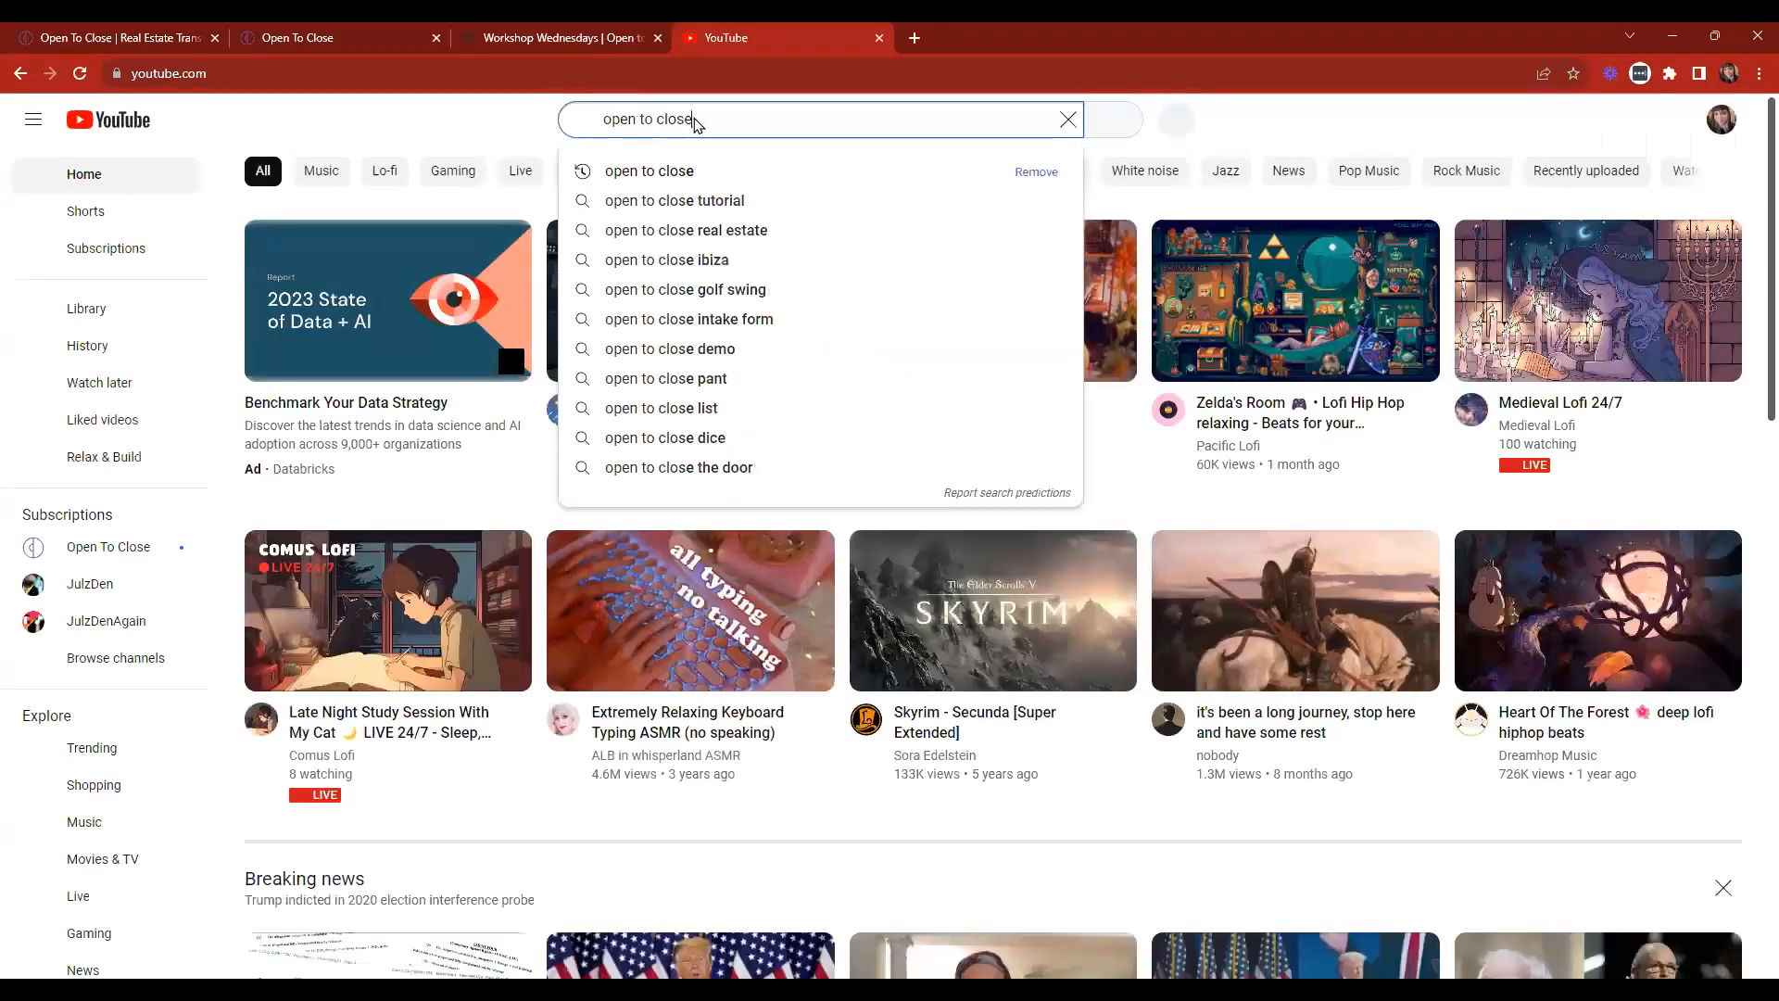
pyautogui.press('Return')
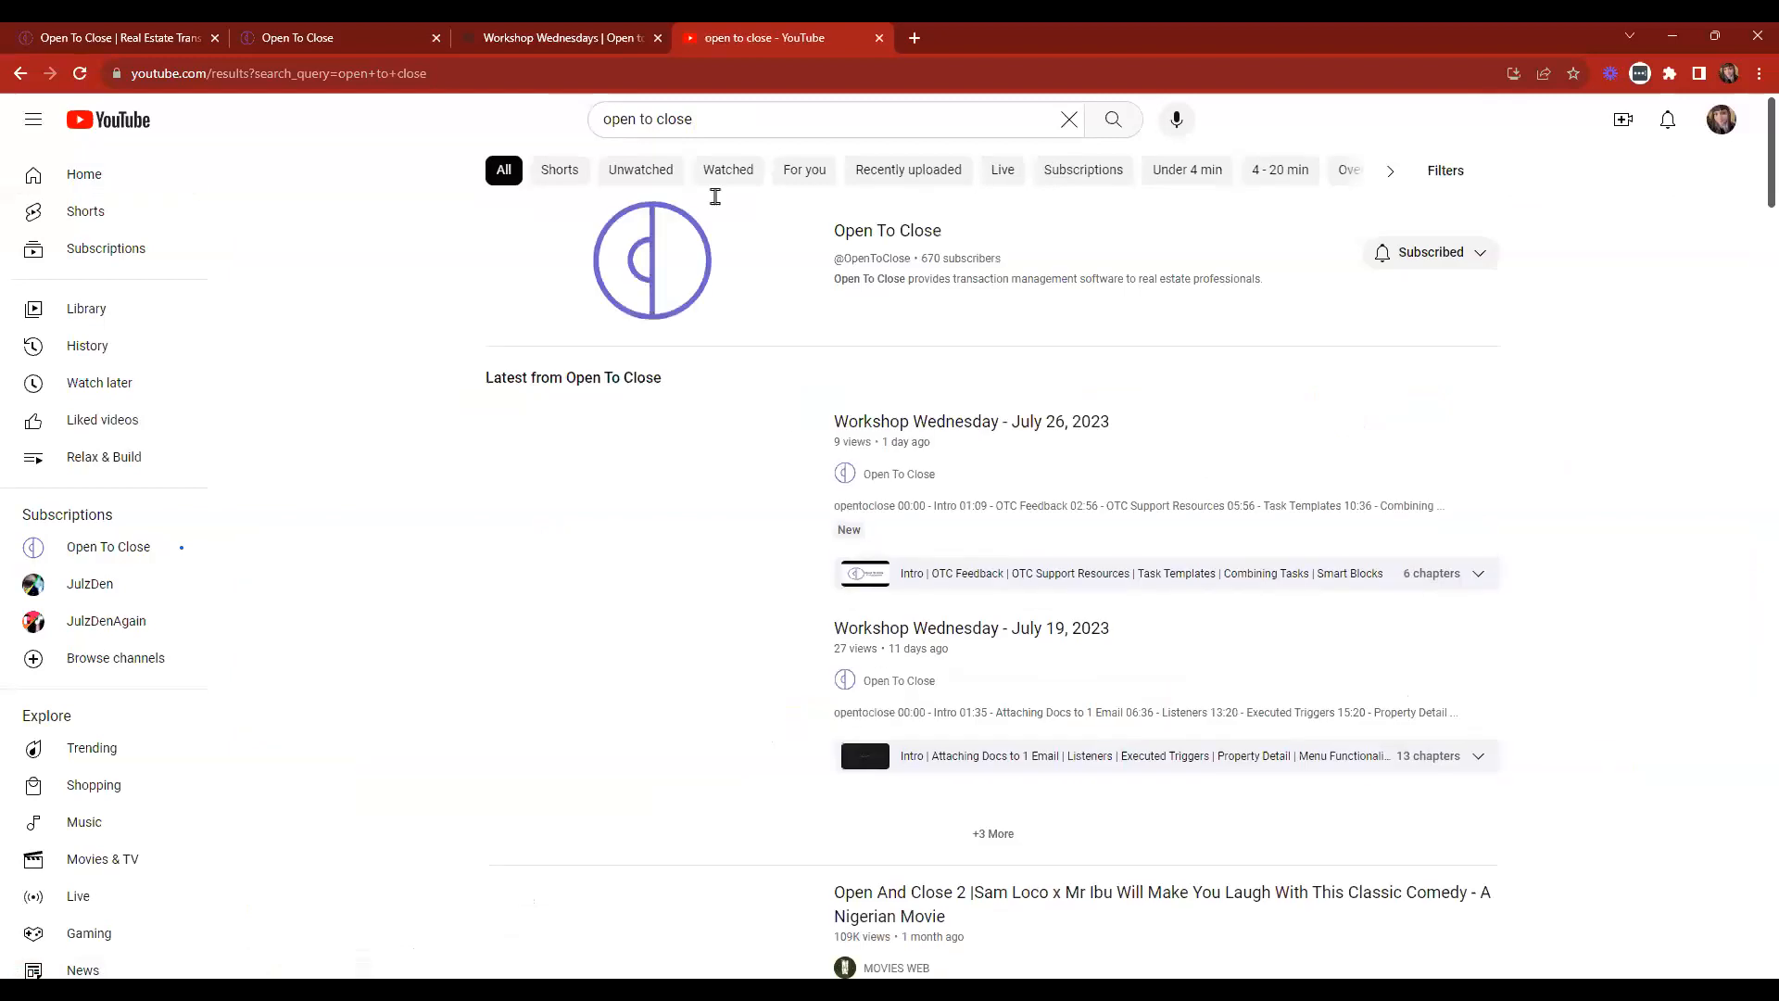
pyautogui.click(663, 266)
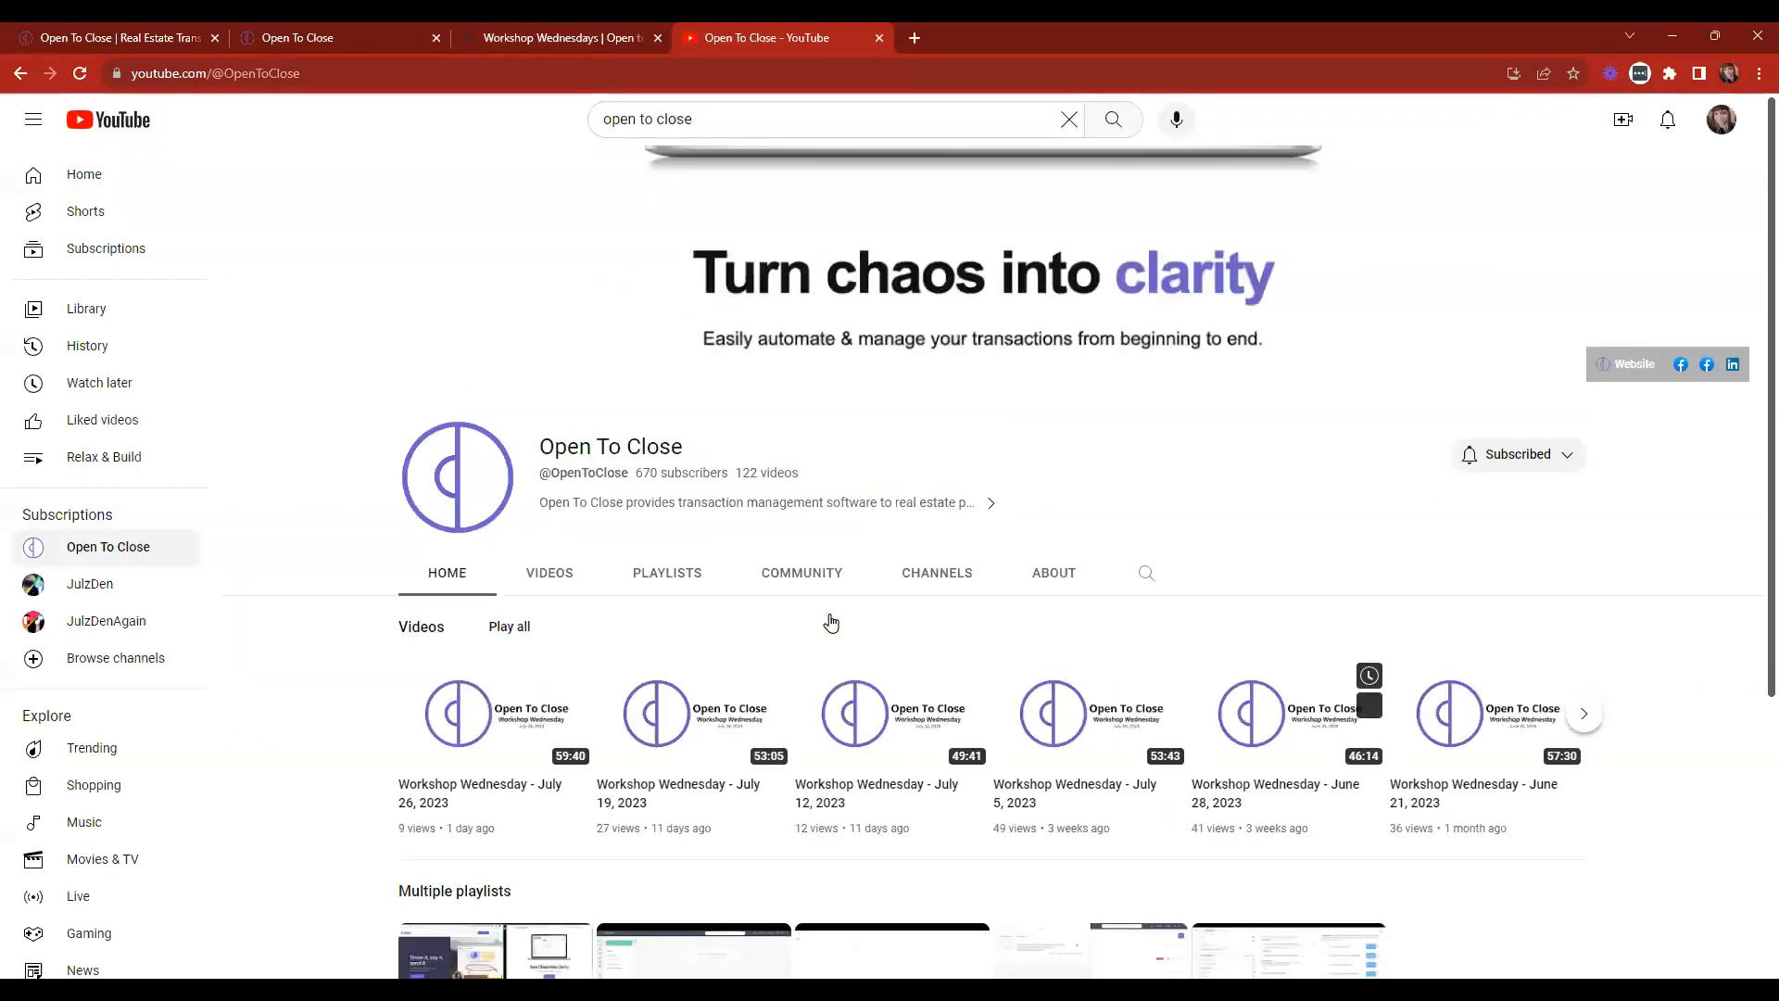
pyautogui.click(535, 72)
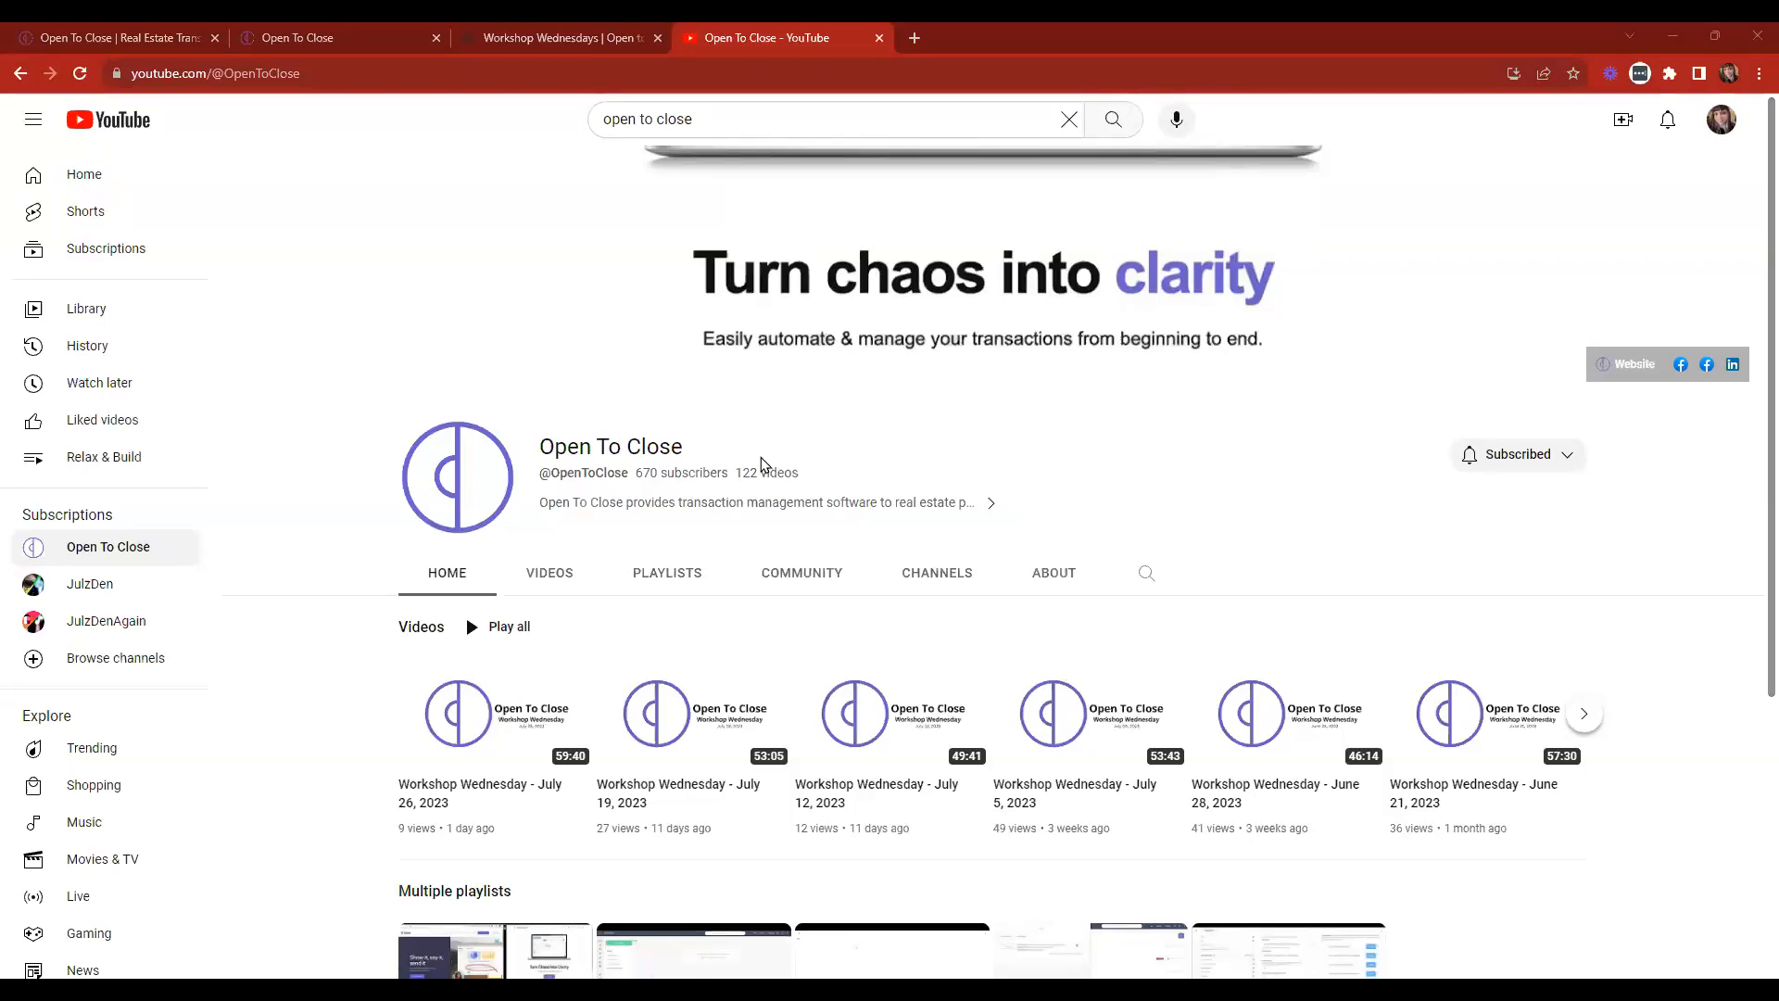
# Browse the Open To Close channel's uploaded videos, listed by latest.
pyautogui.scroll(-3, 410, 412)
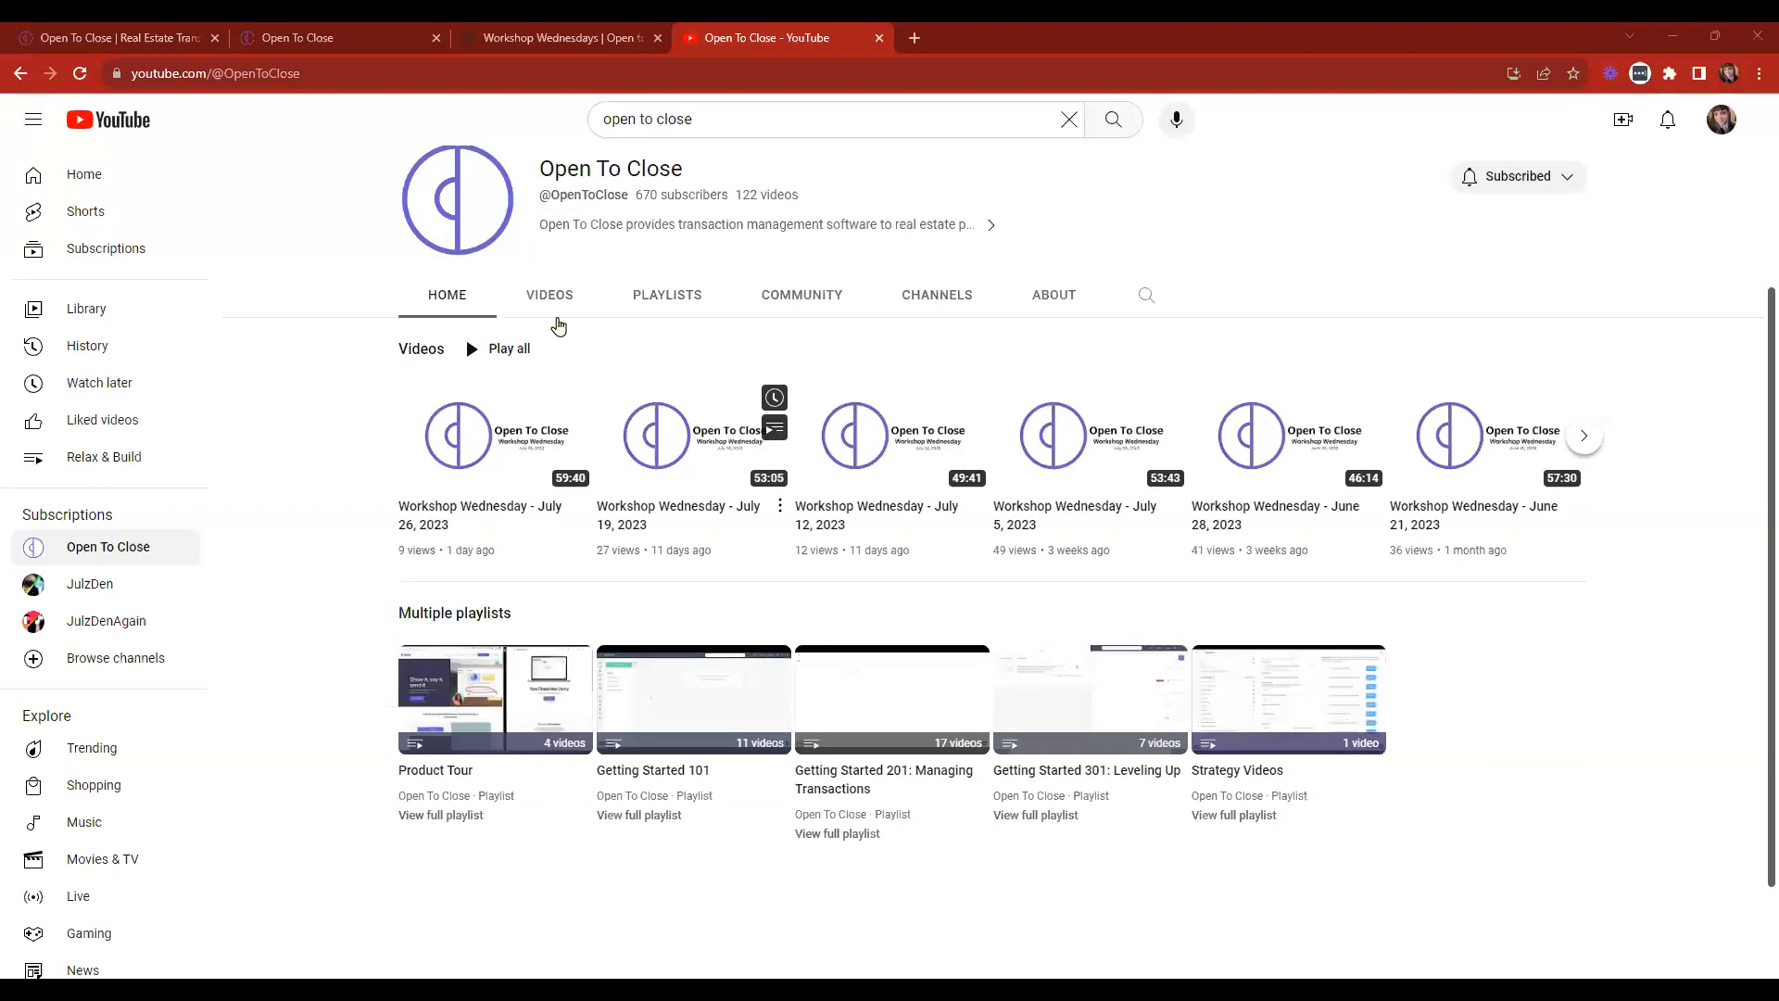
pyautogui.click(552, 306)
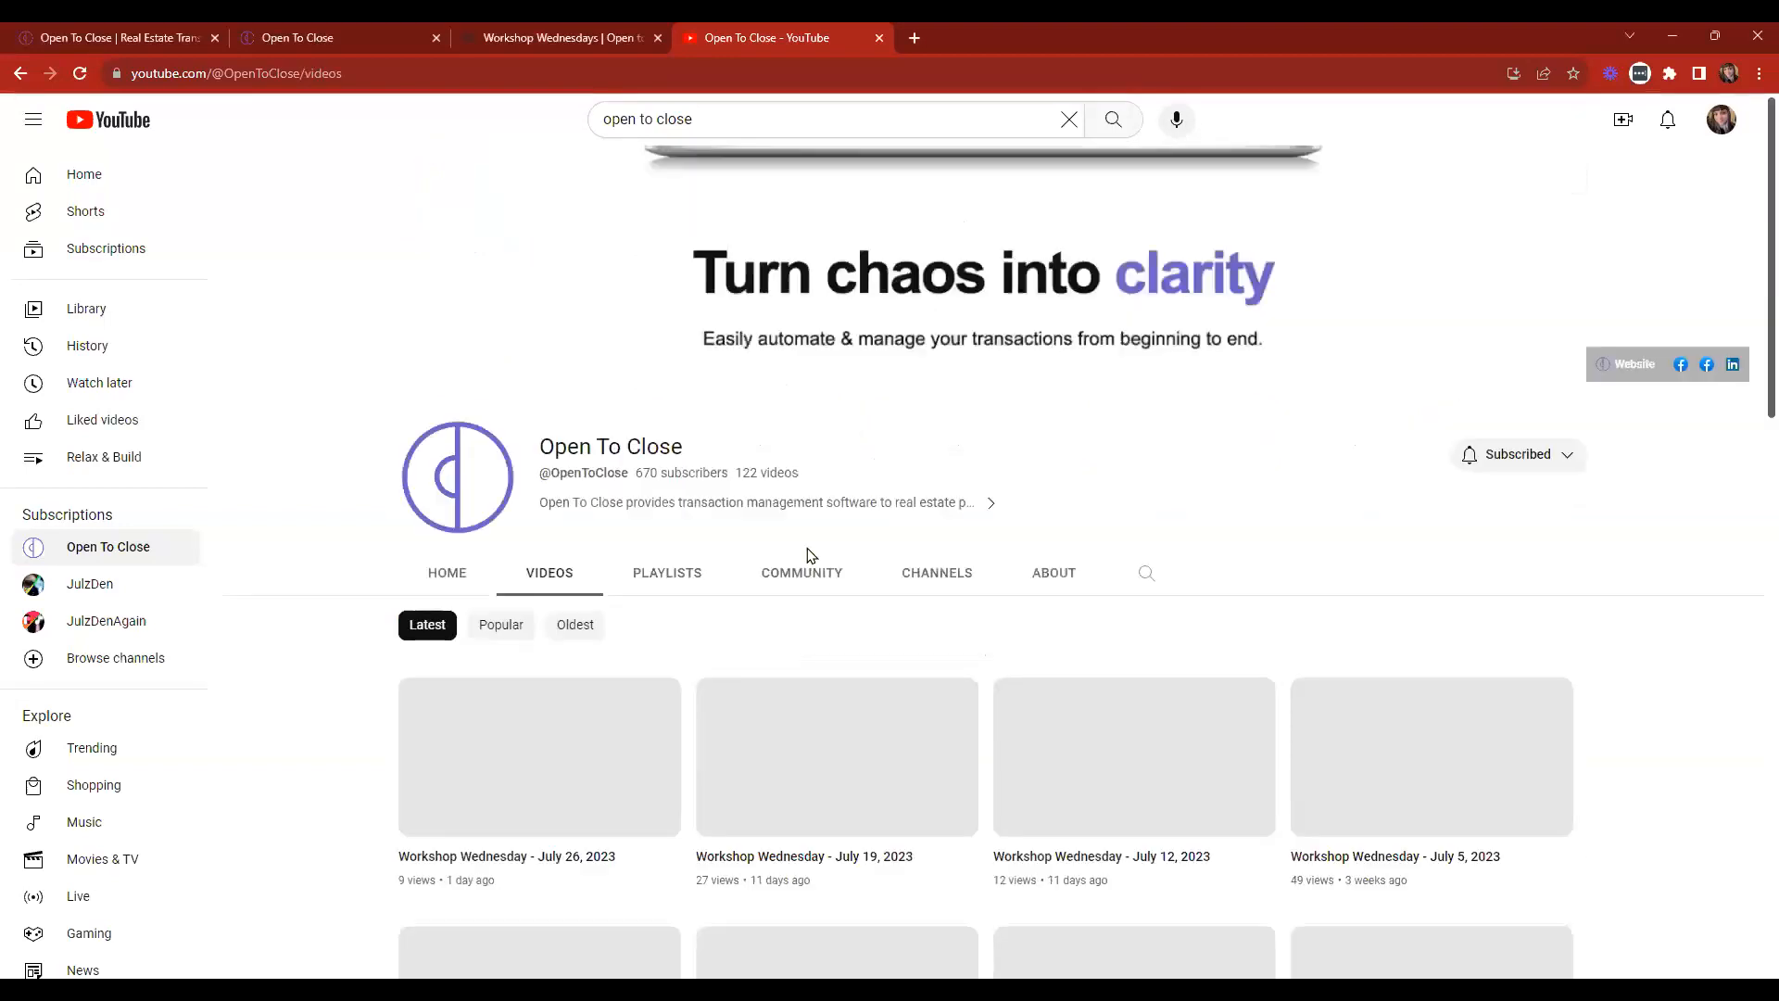
pyautogui.scroll(-2, 543, 660)
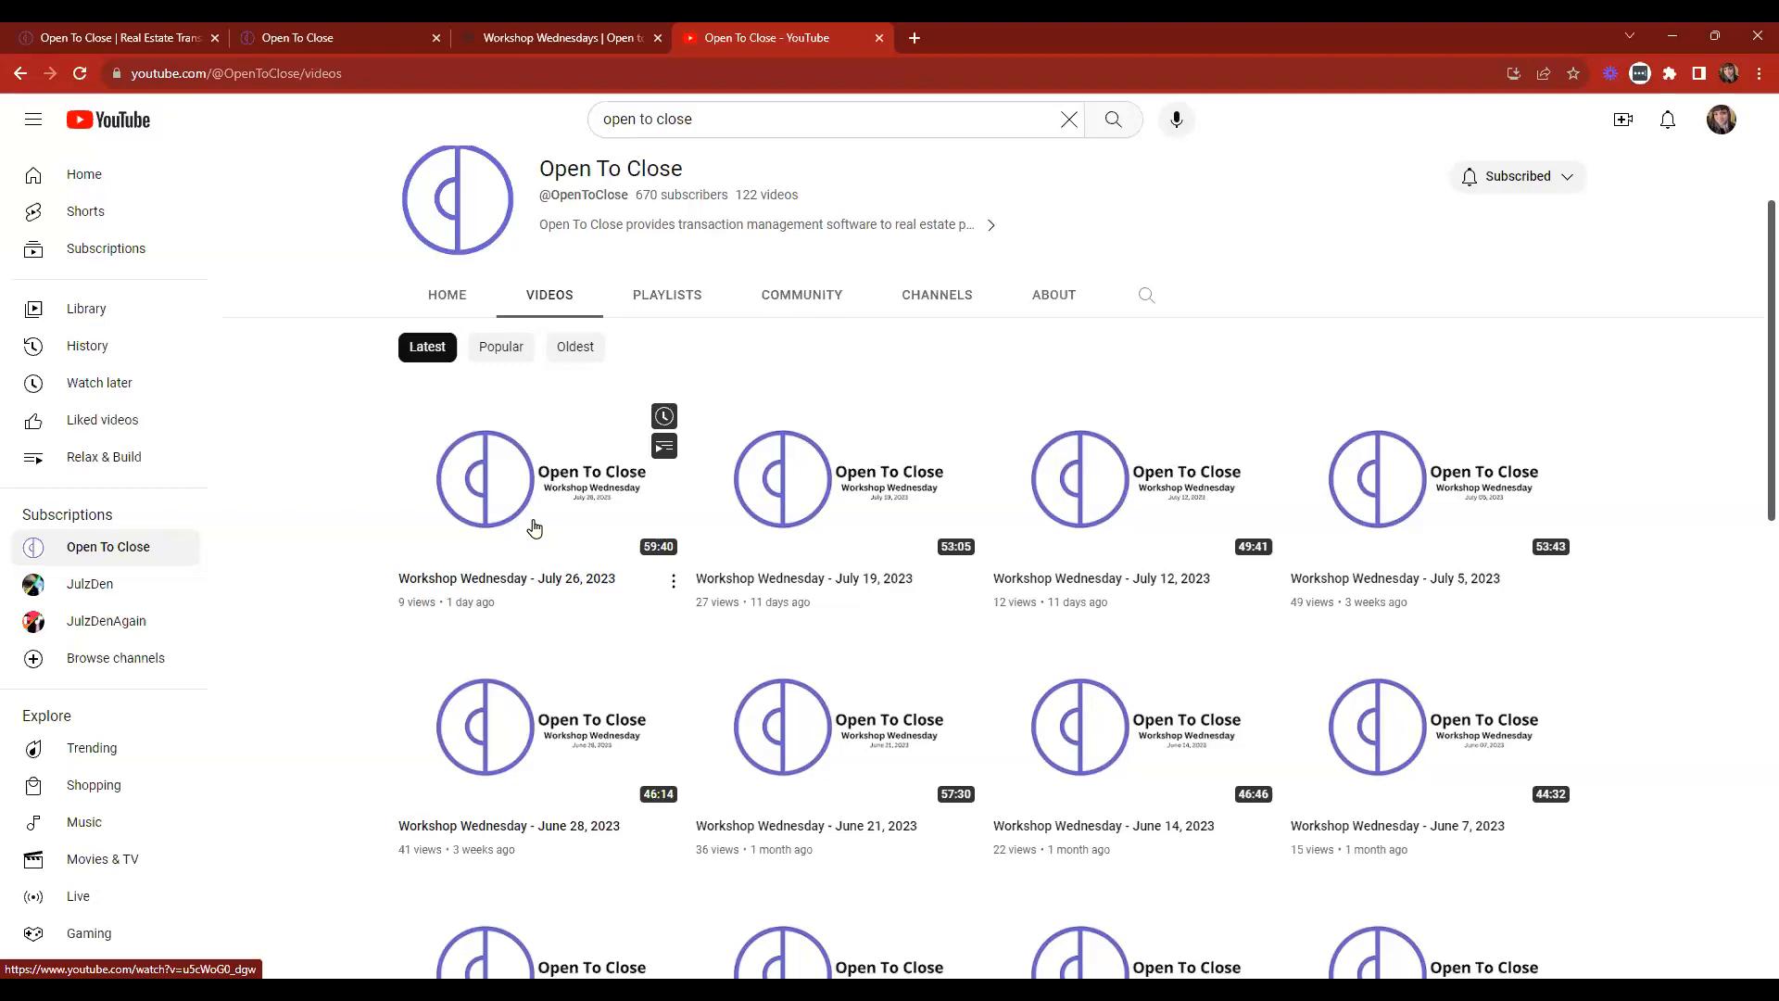
pyautogui.scroll(3, 983, 556)
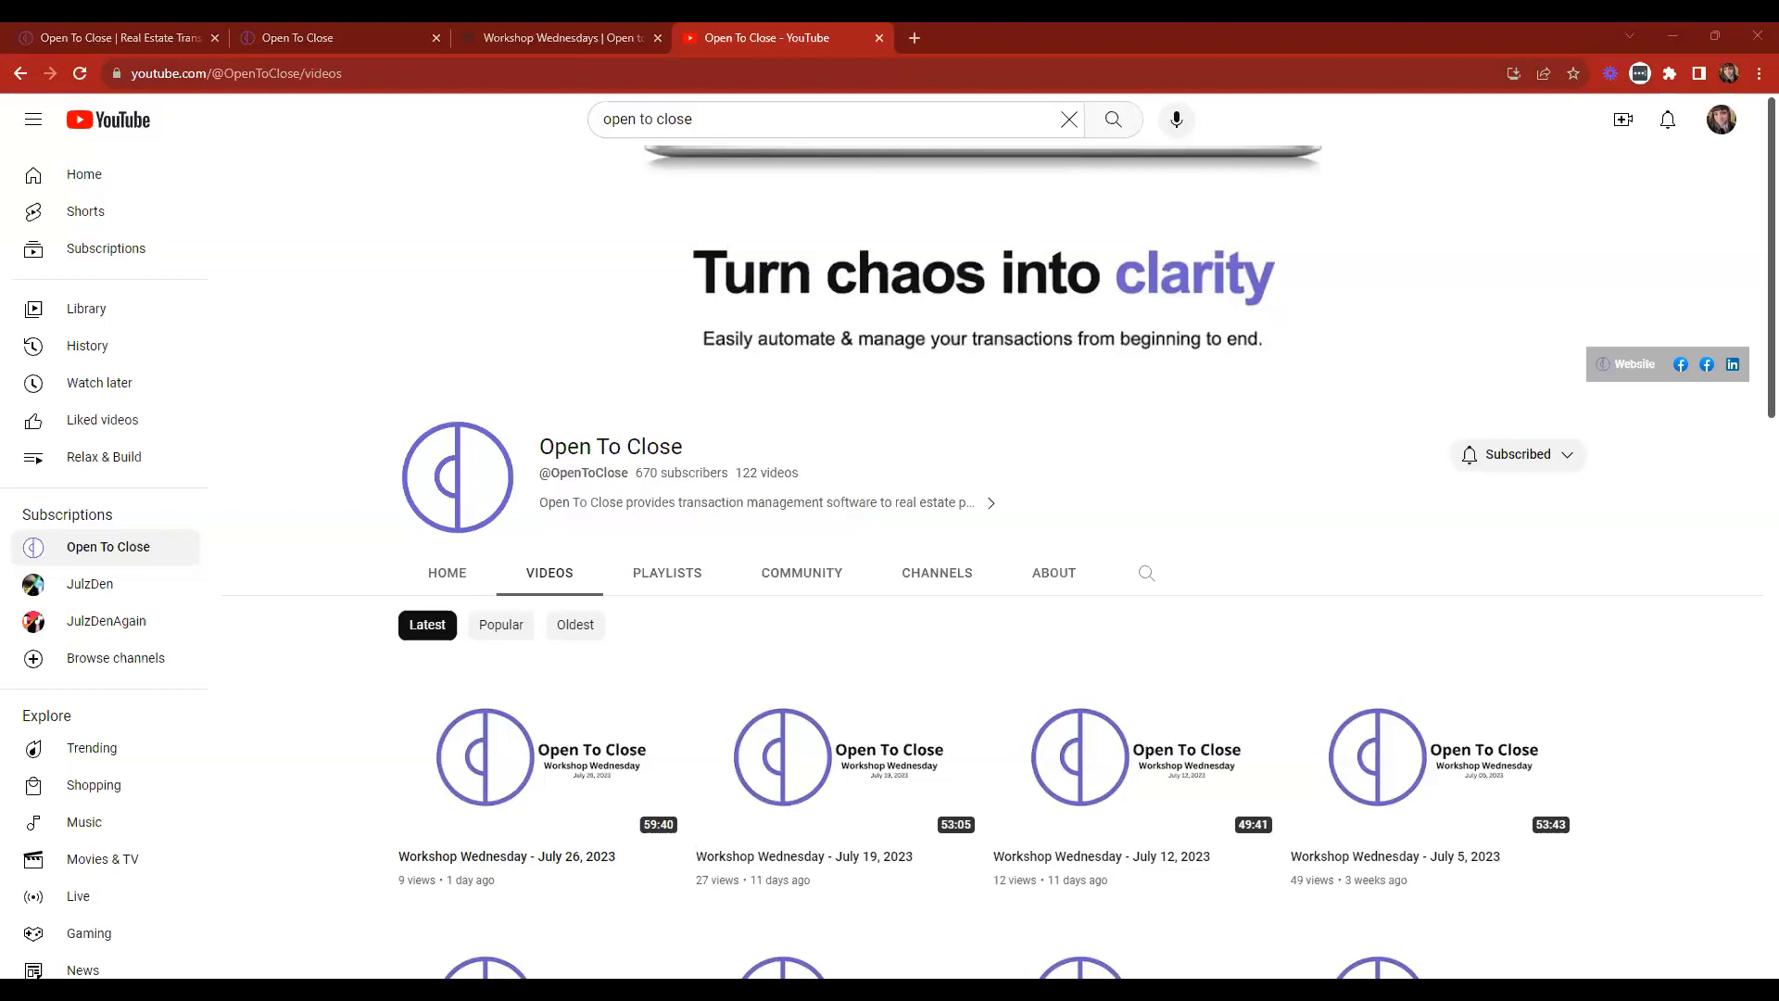
# Open the Webinars page on the Open To Close website and go to the upcoming sessions.
pyautogui.click(91, 37)
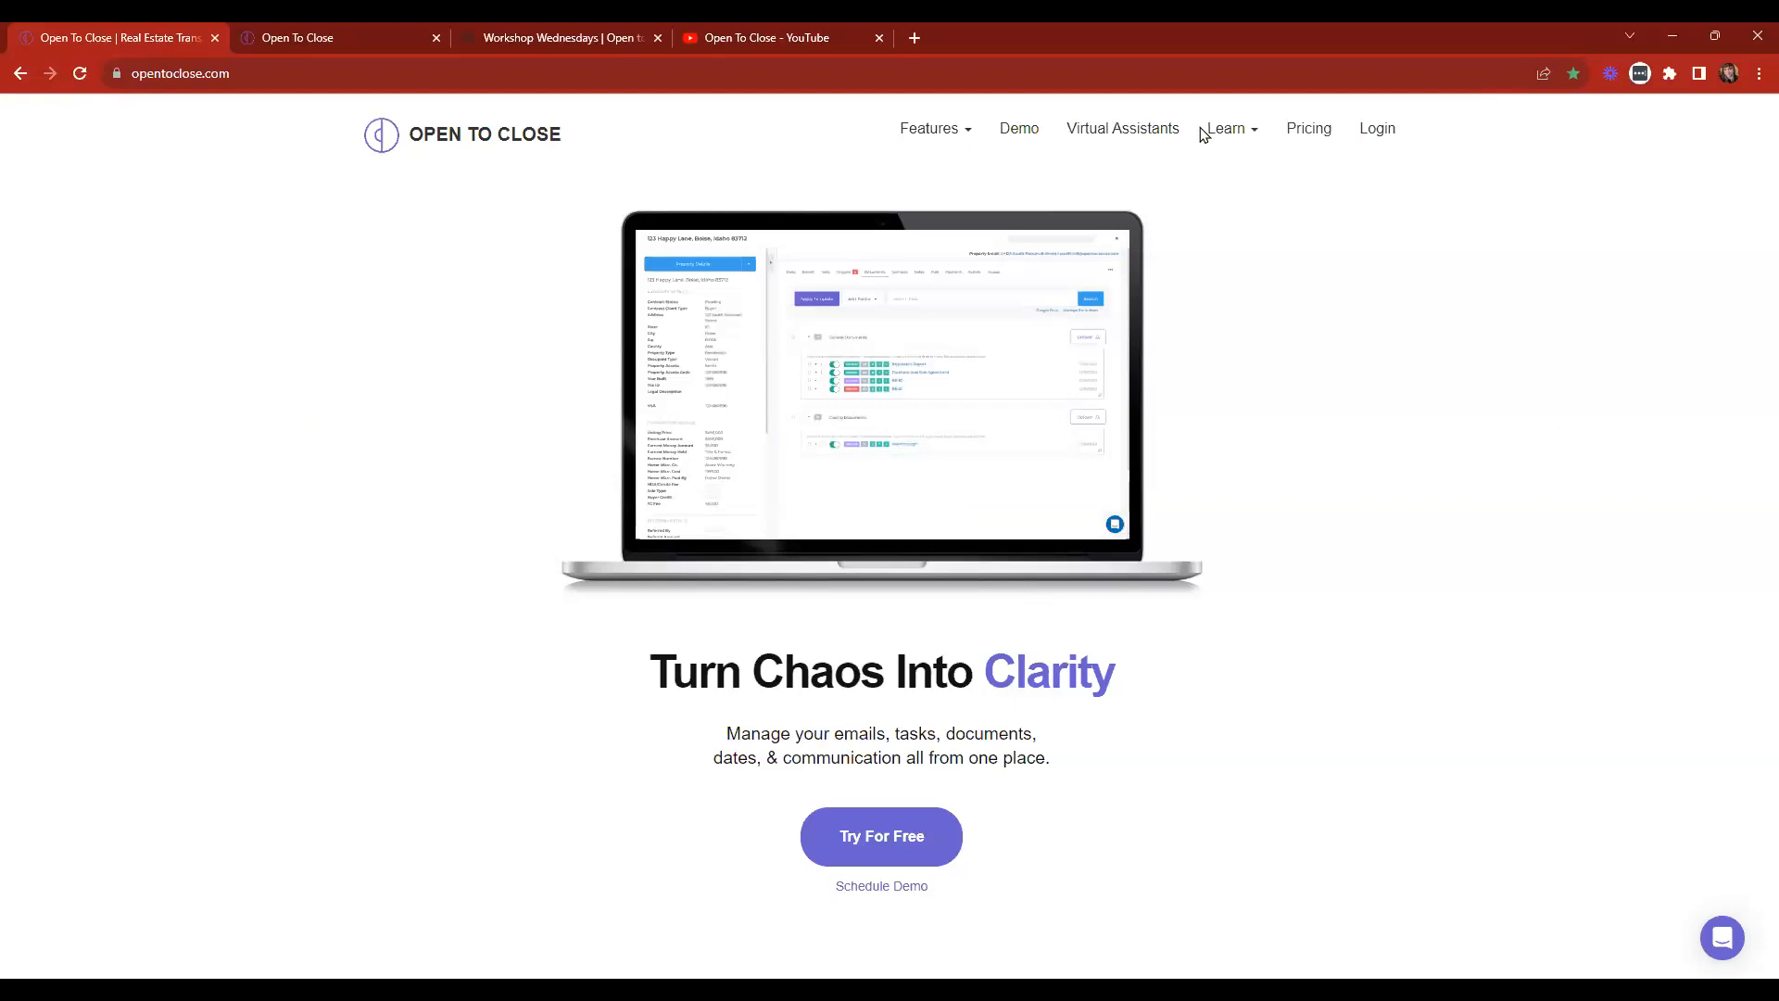
pyautogui.click(1243, 136)
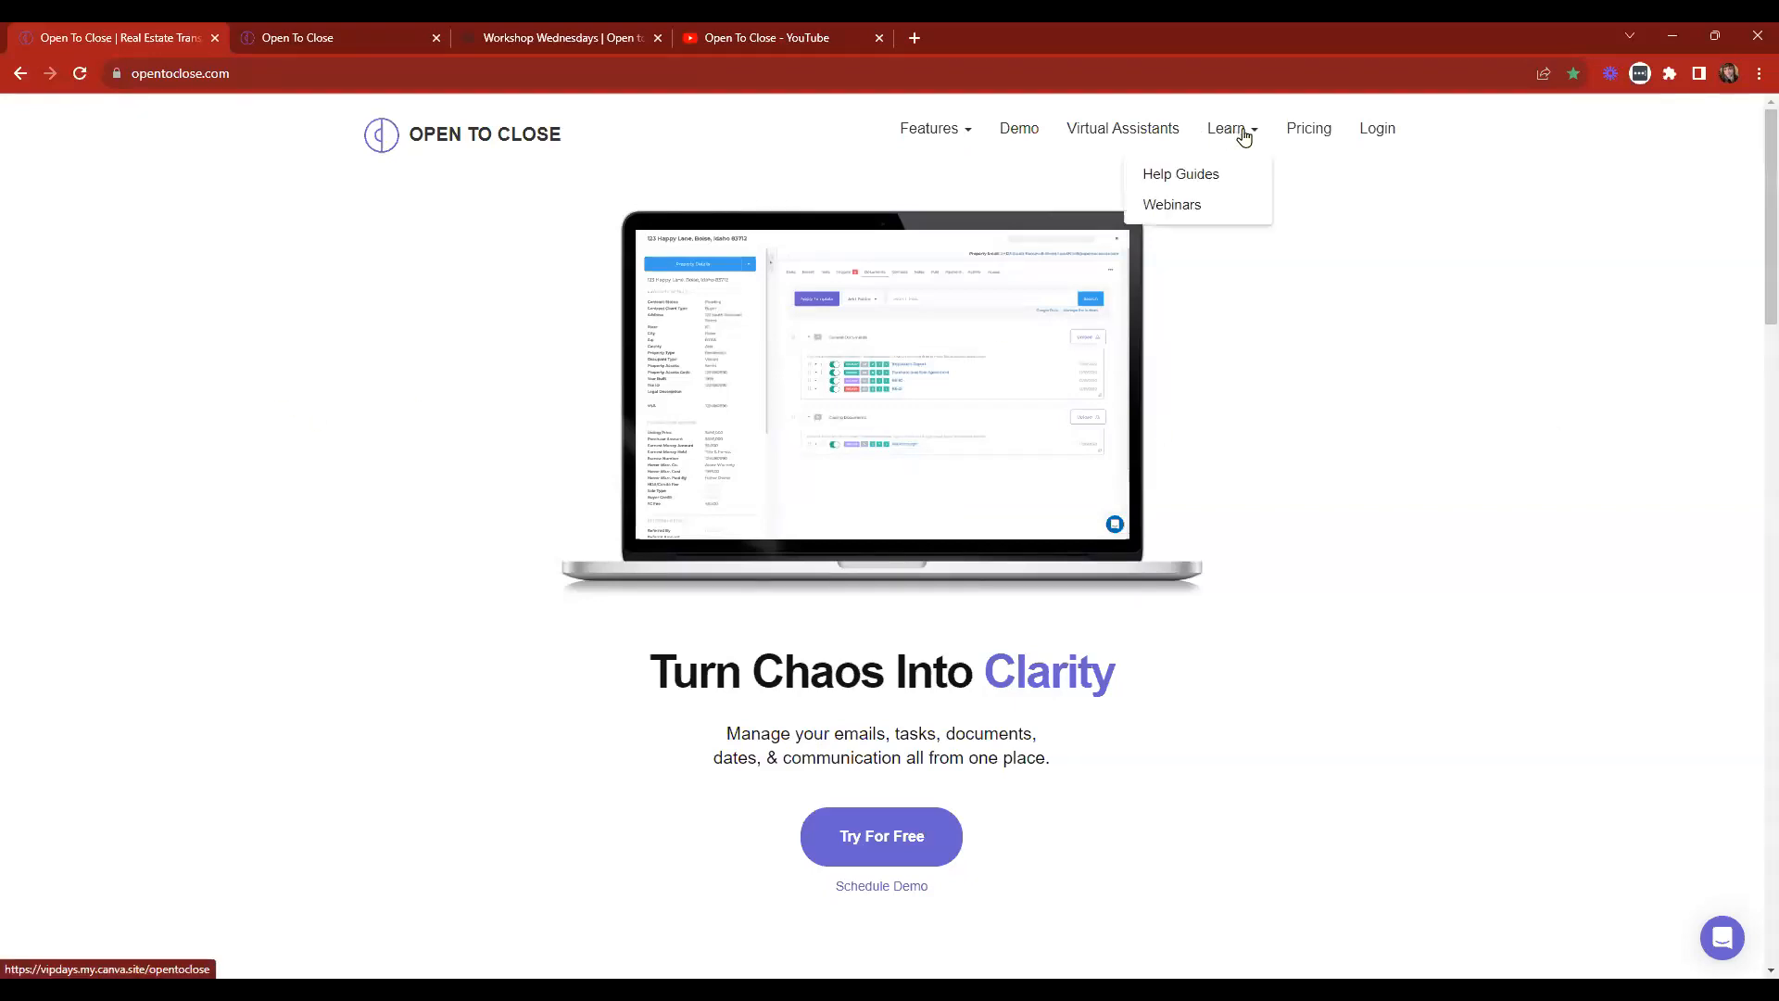
pyautogui.click(1150, 205)
pyautogui.scroll(-7, 508, 608)
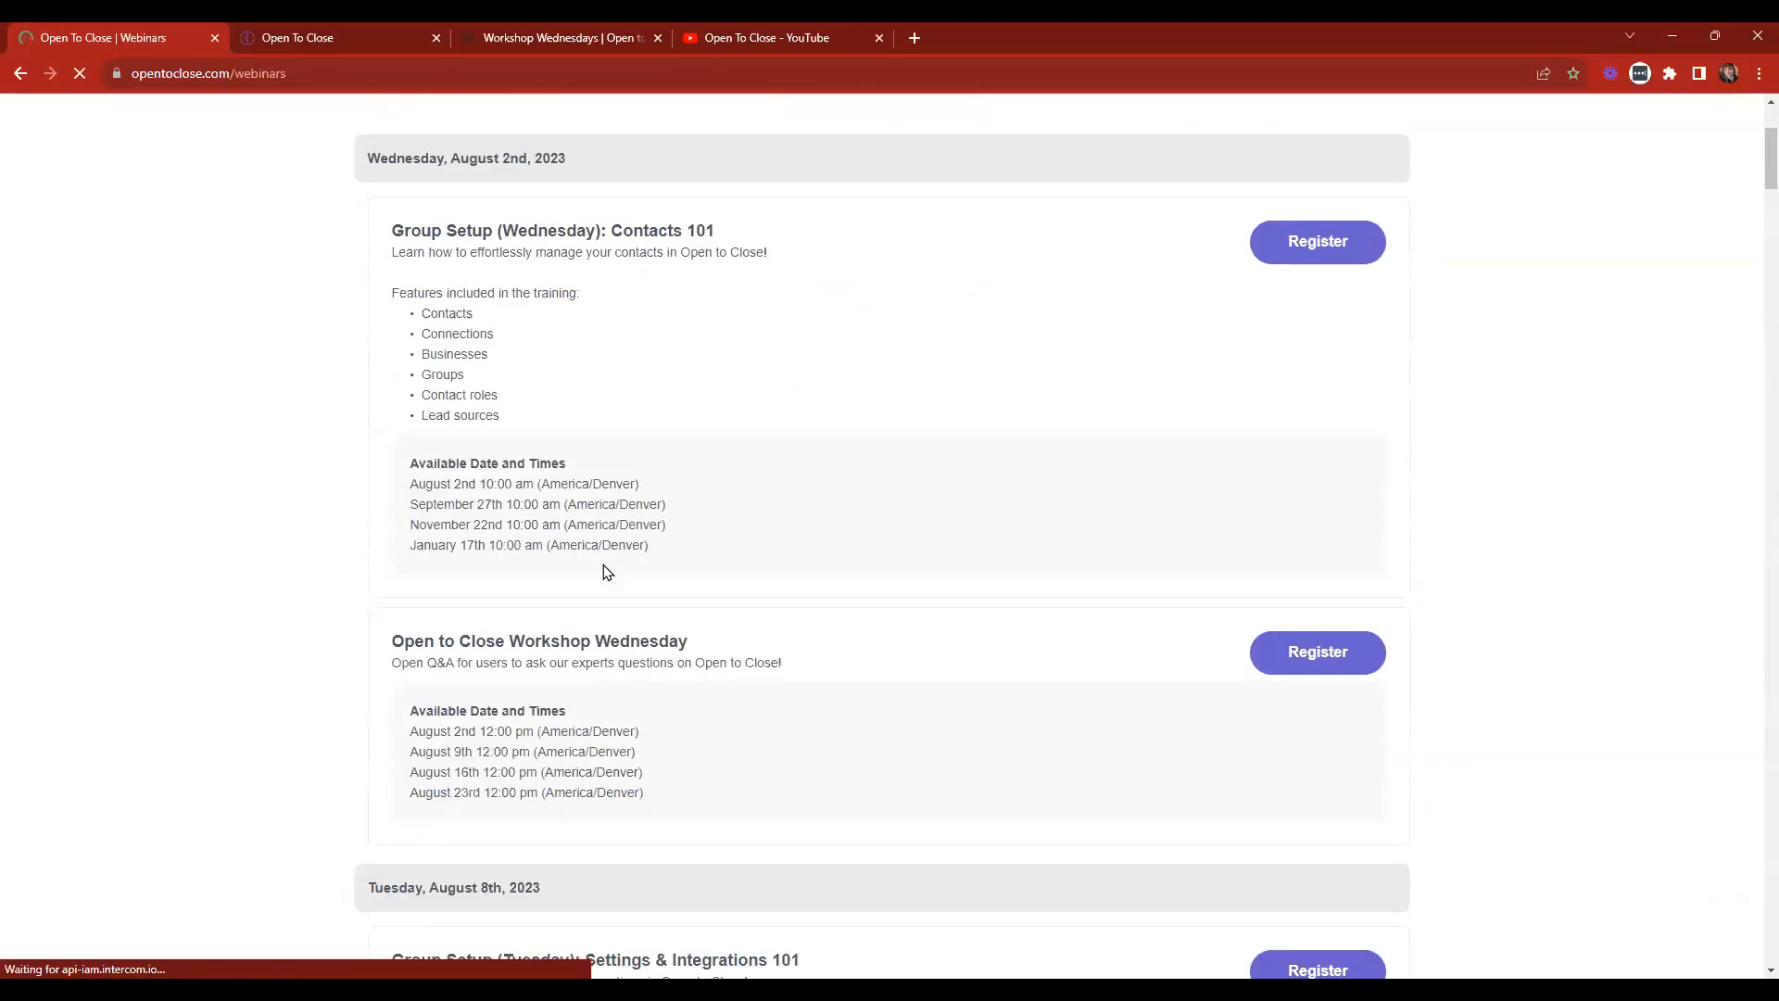
# Review the August 2023 webinar schedule, highlighting the session dates and the Settings & Integrations 101 group setup title.
pyautogui.scroll(-2, 513, 454)
pyautogui.moveTo(382, 331); pyautogui.dragTo(531, 335)
pyautogui.moveTo(368, 836); pyautogui.dragTo(615, 834)
pyautogui.tripleClick(615, 832)
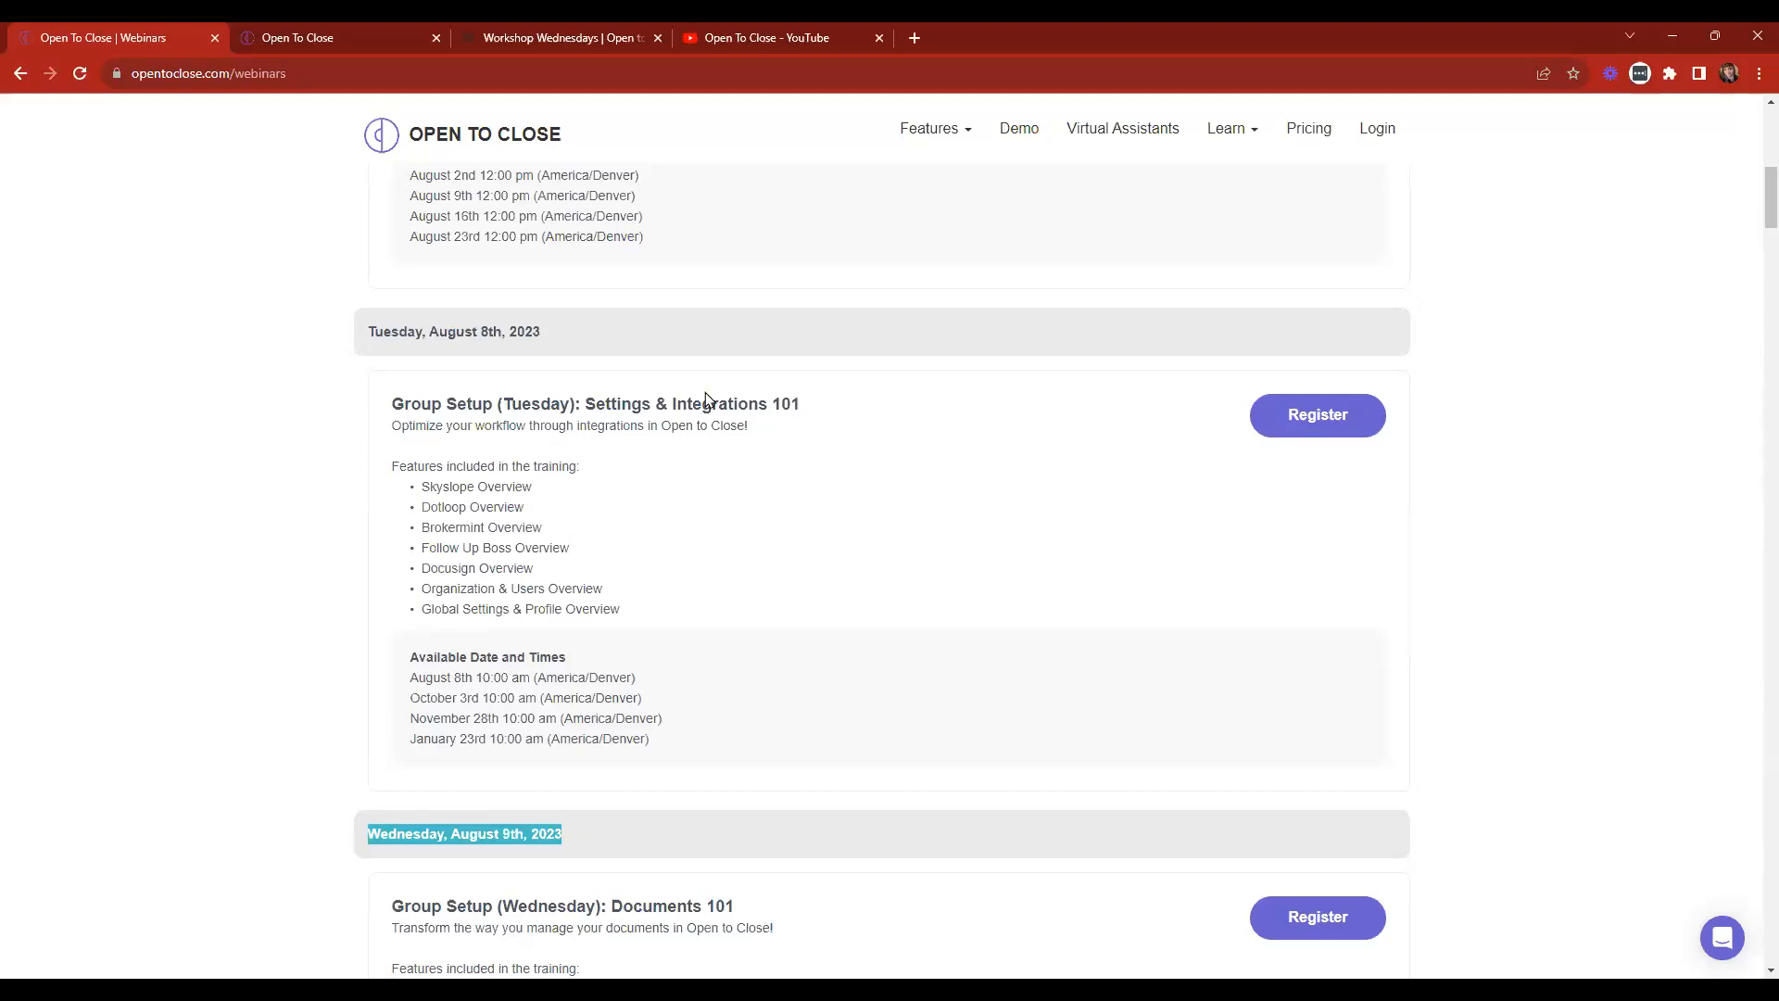
pyautogui.moveTo(390, 405); pyautogui.dragTo(885, 408)
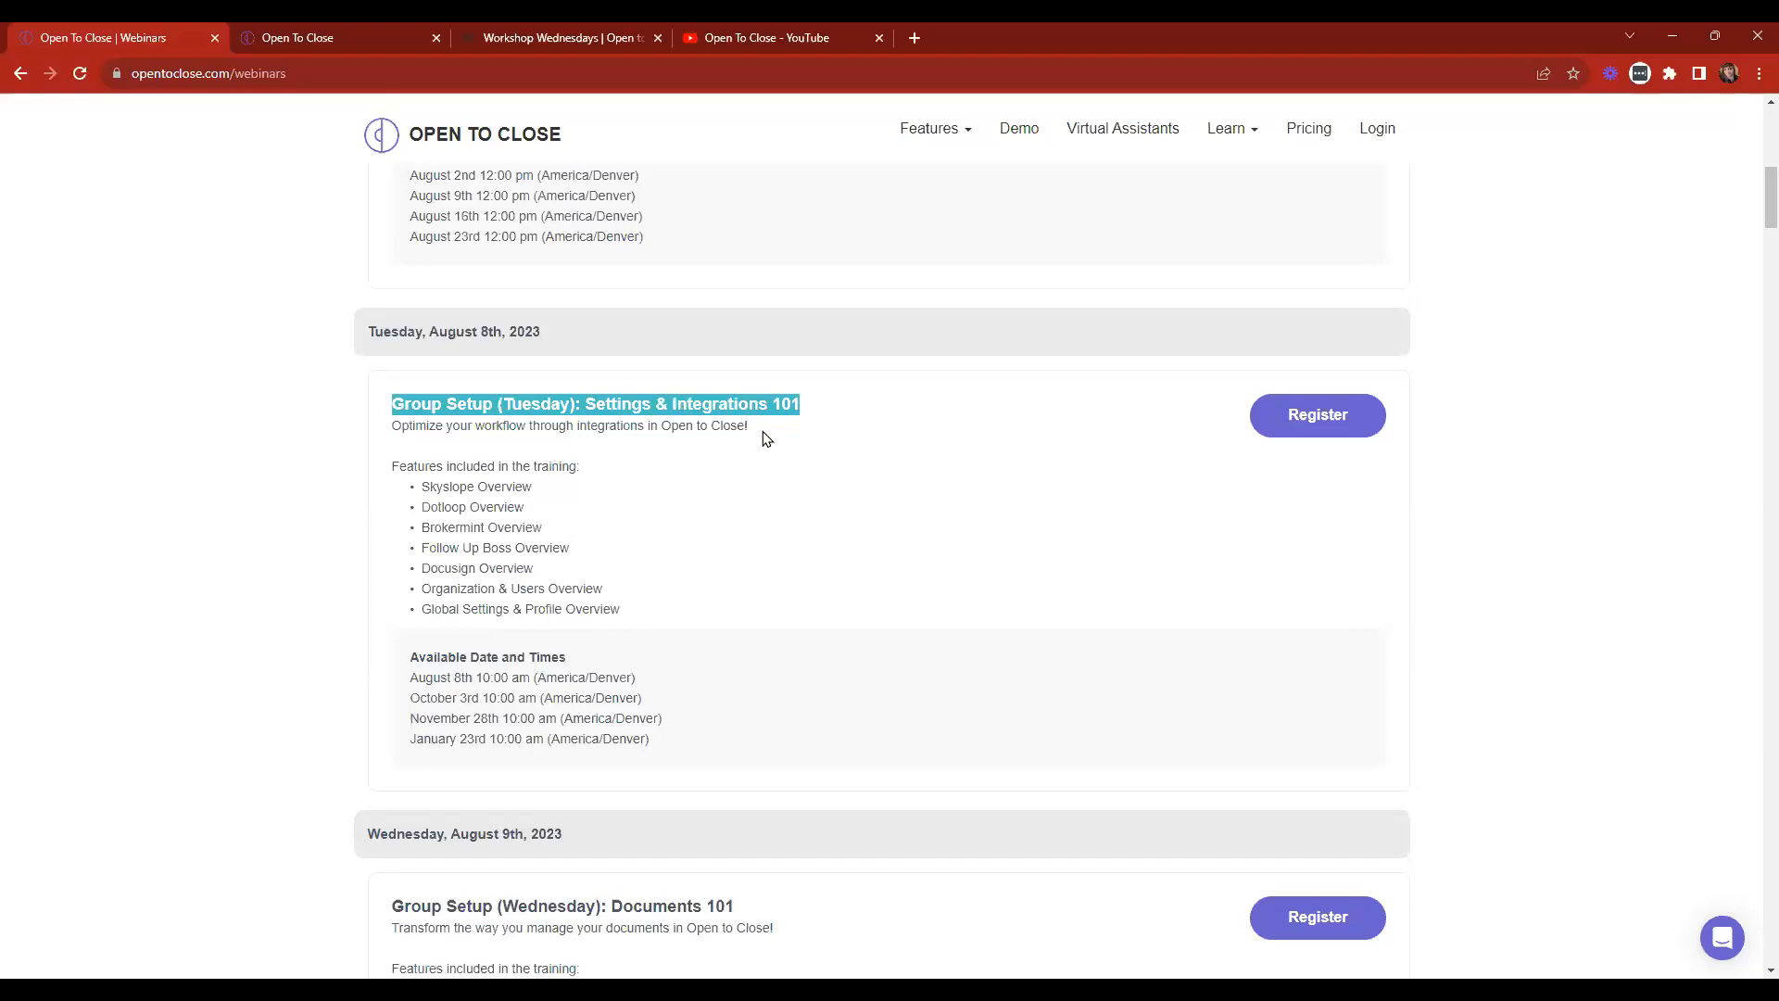
pyautogui.click(642, 406)
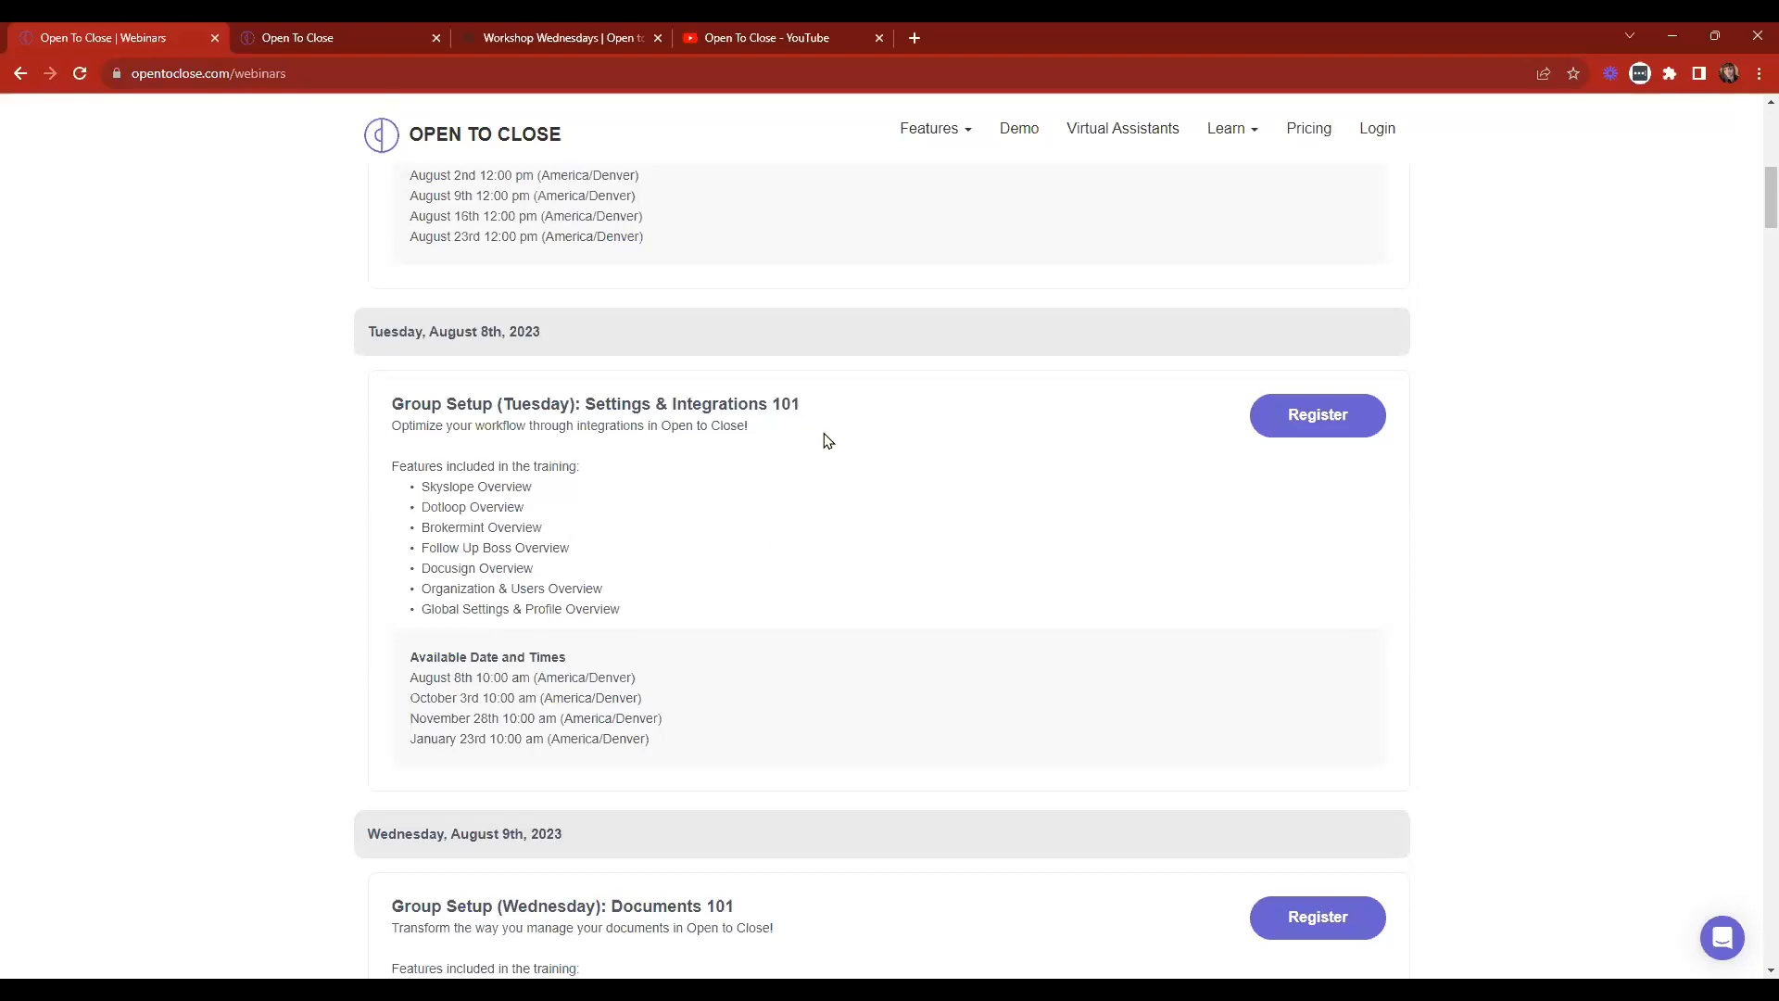
pyautogui.scroll(-1, 687, 488)
pyautogui.scroll(-4, 687, 488)
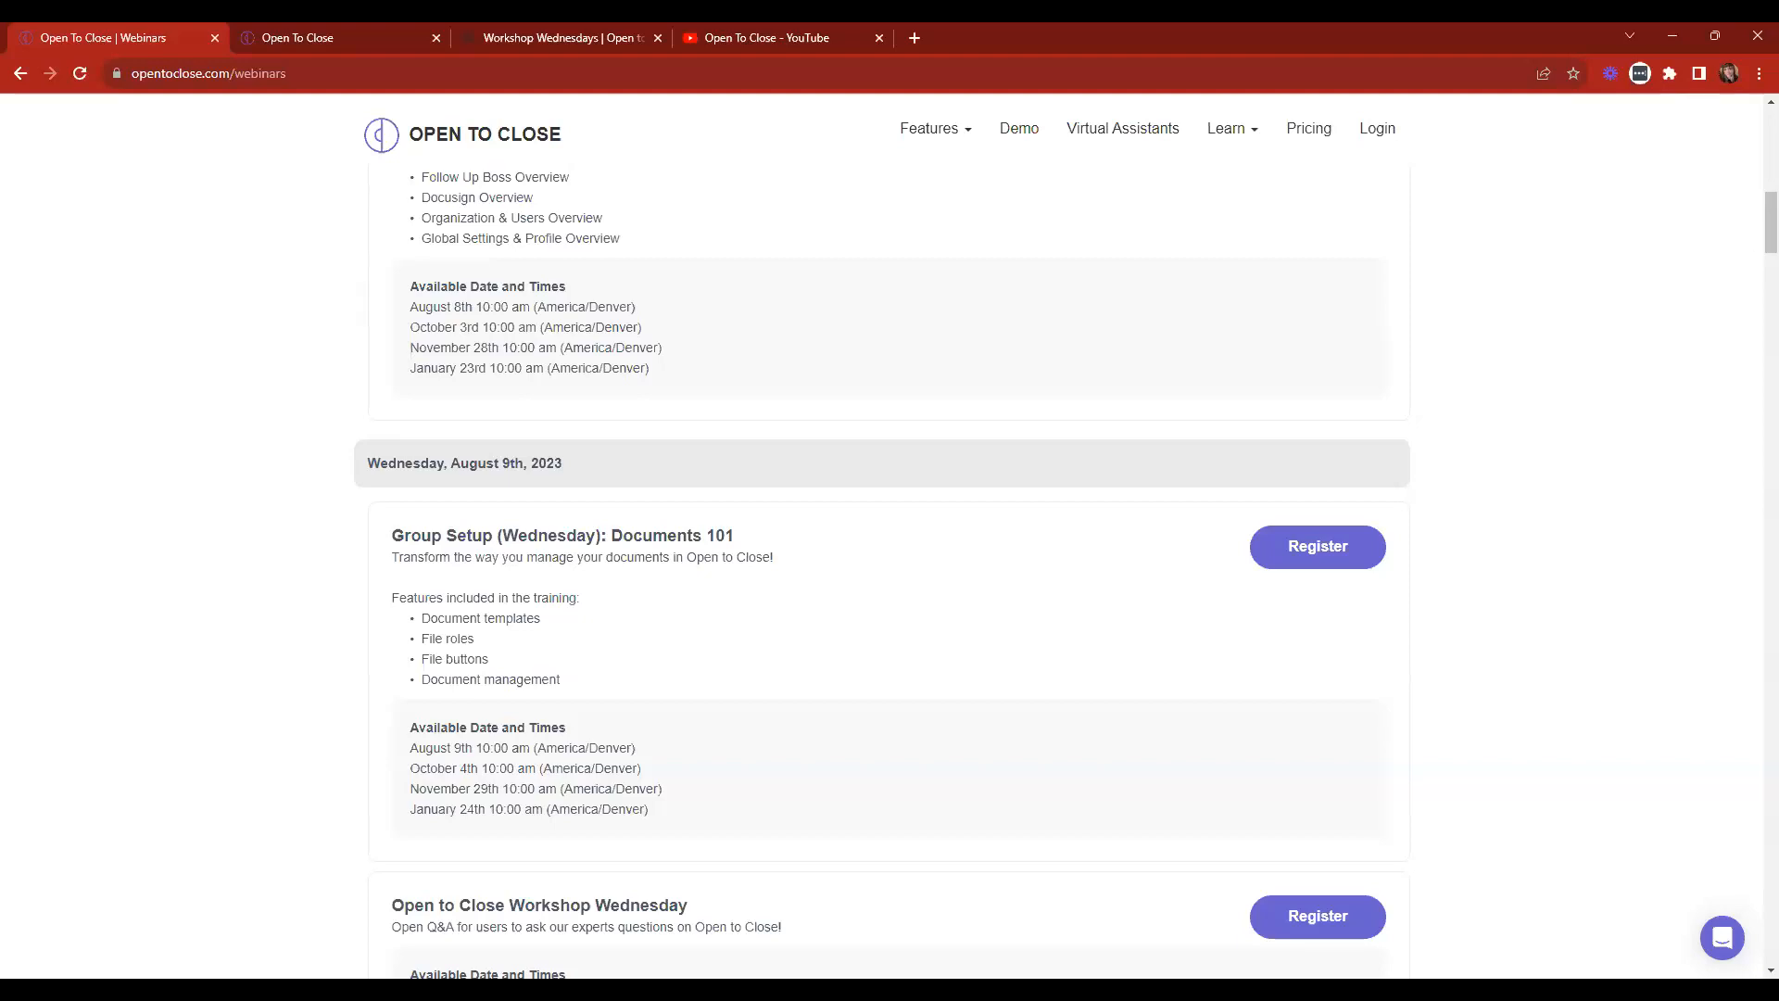
# Return to the Open To Close YouTube channel and view its subscription notification options without changing them.
pyautogui.click(811, 37)
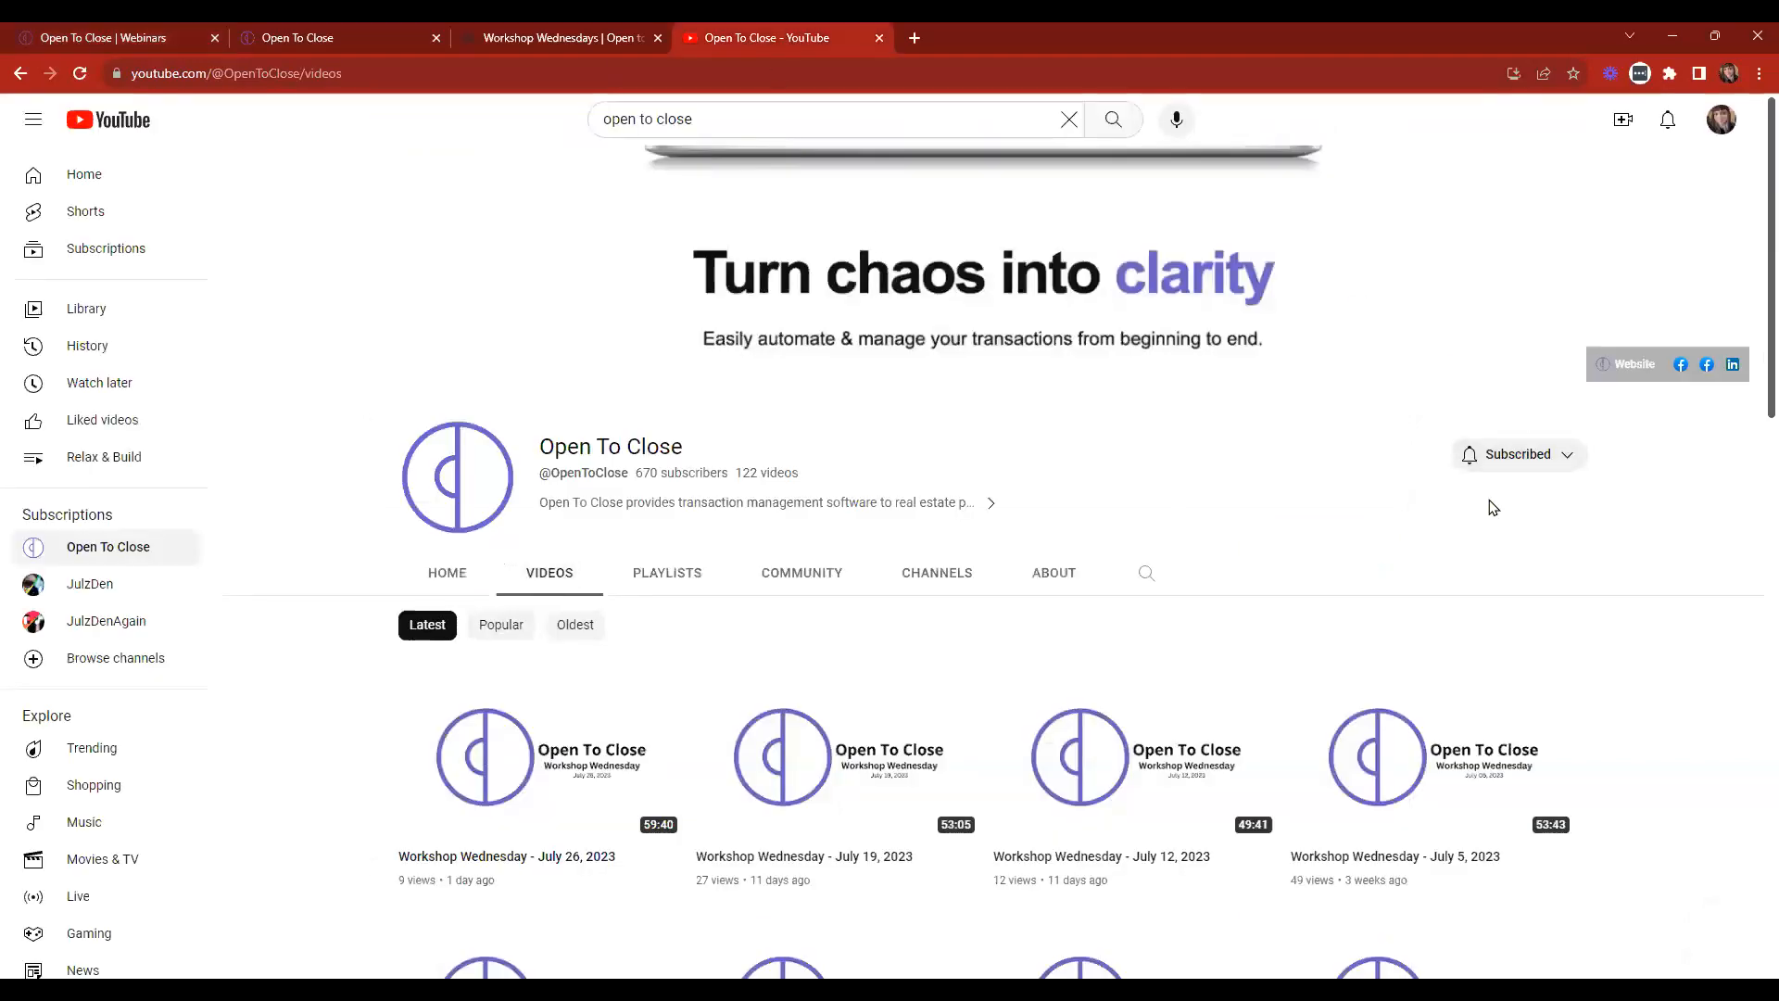
pyautogui.click(1566, 455)
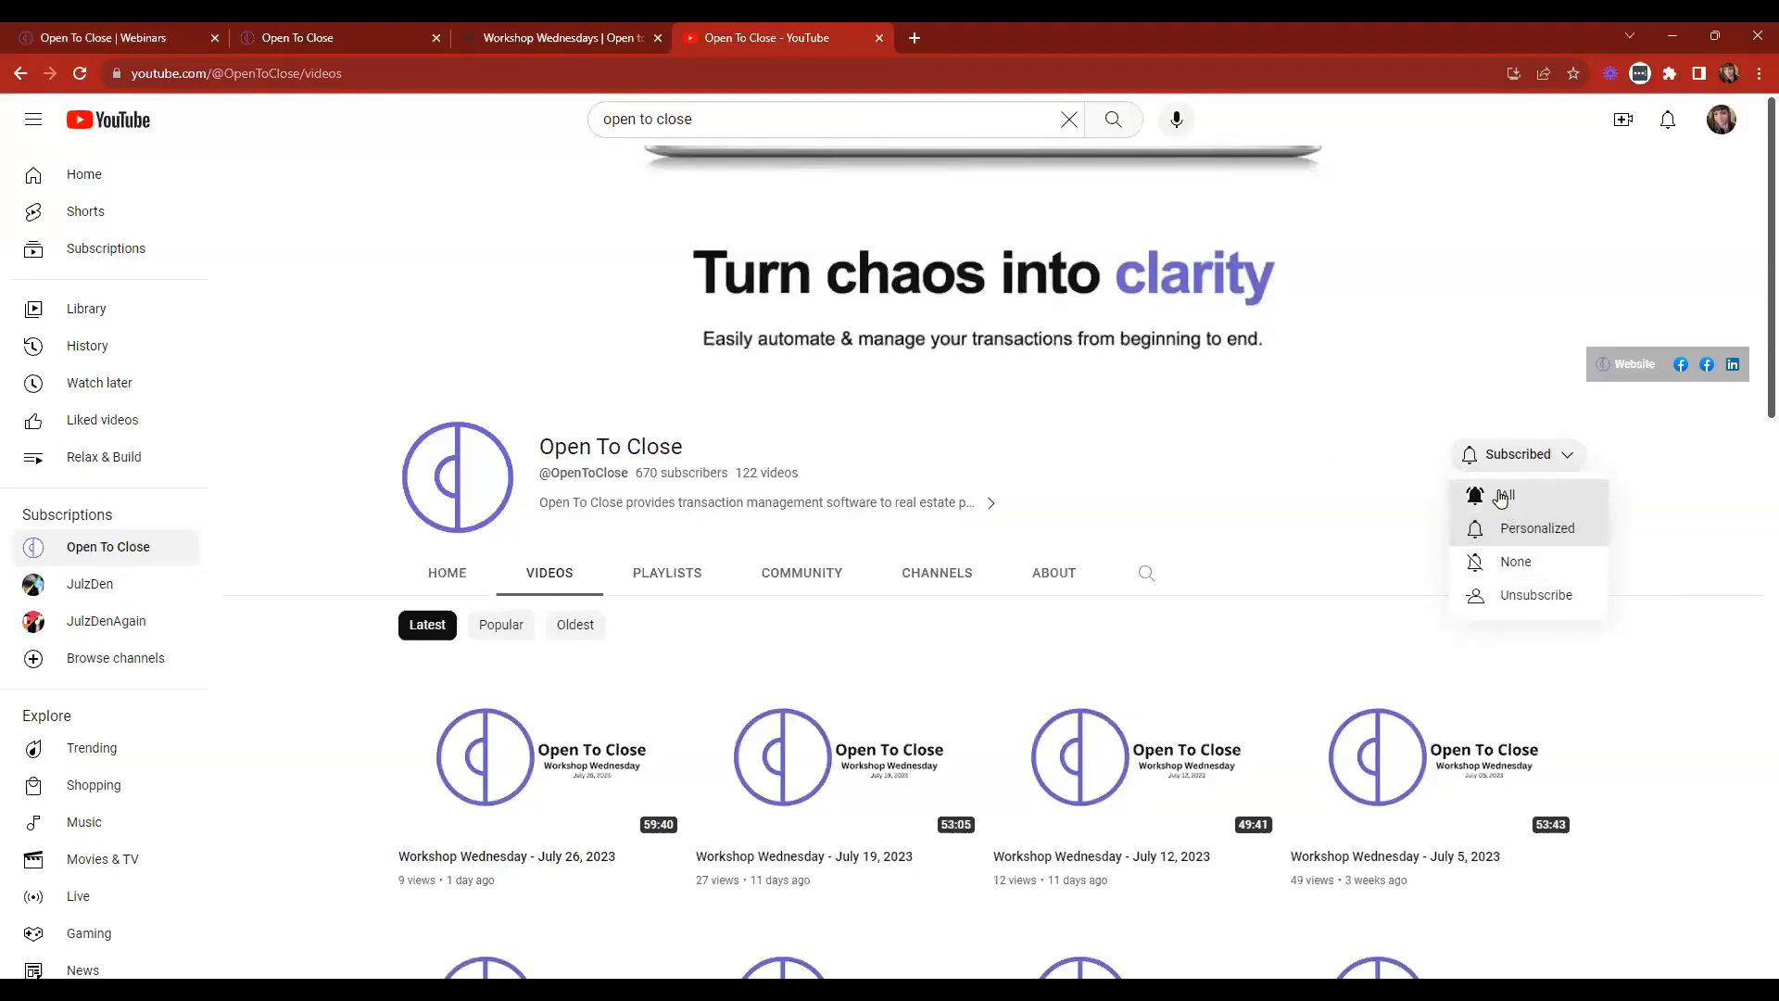
pyautogui.click(1566, 457)
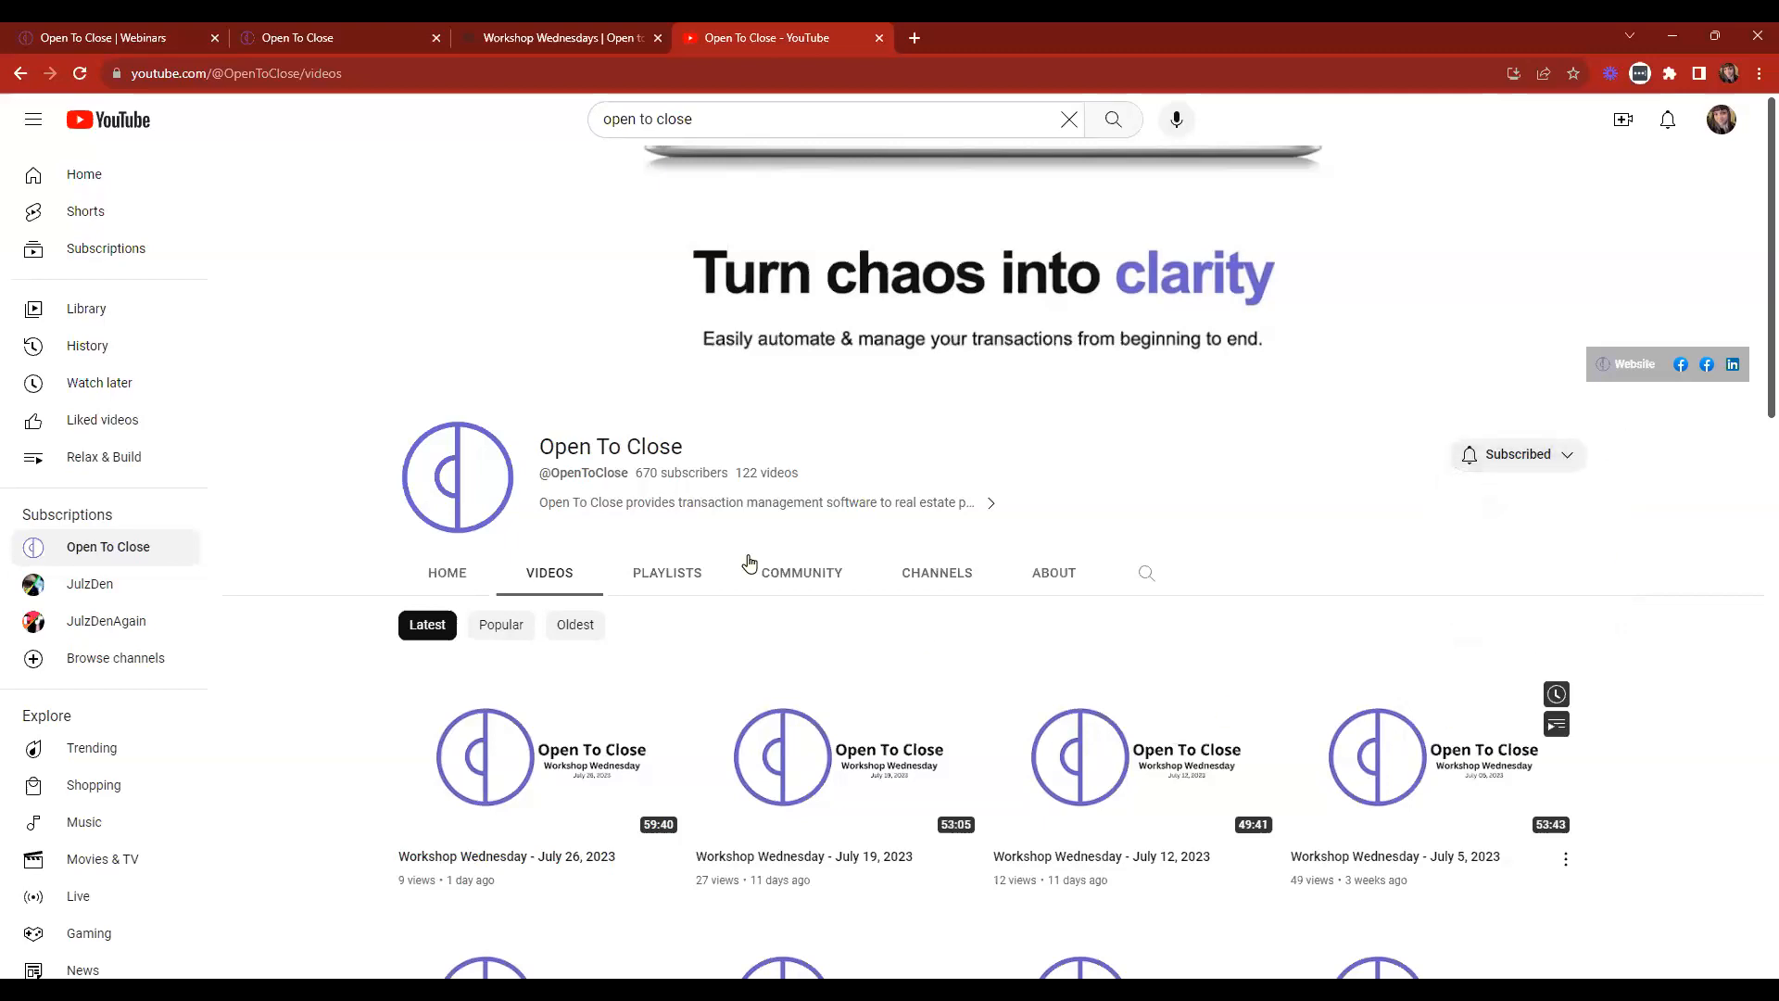
# Switch to the Open To Close app, open its Dashboard, and briefly view the support chat messenger.
pyautogui.click(531, 37)
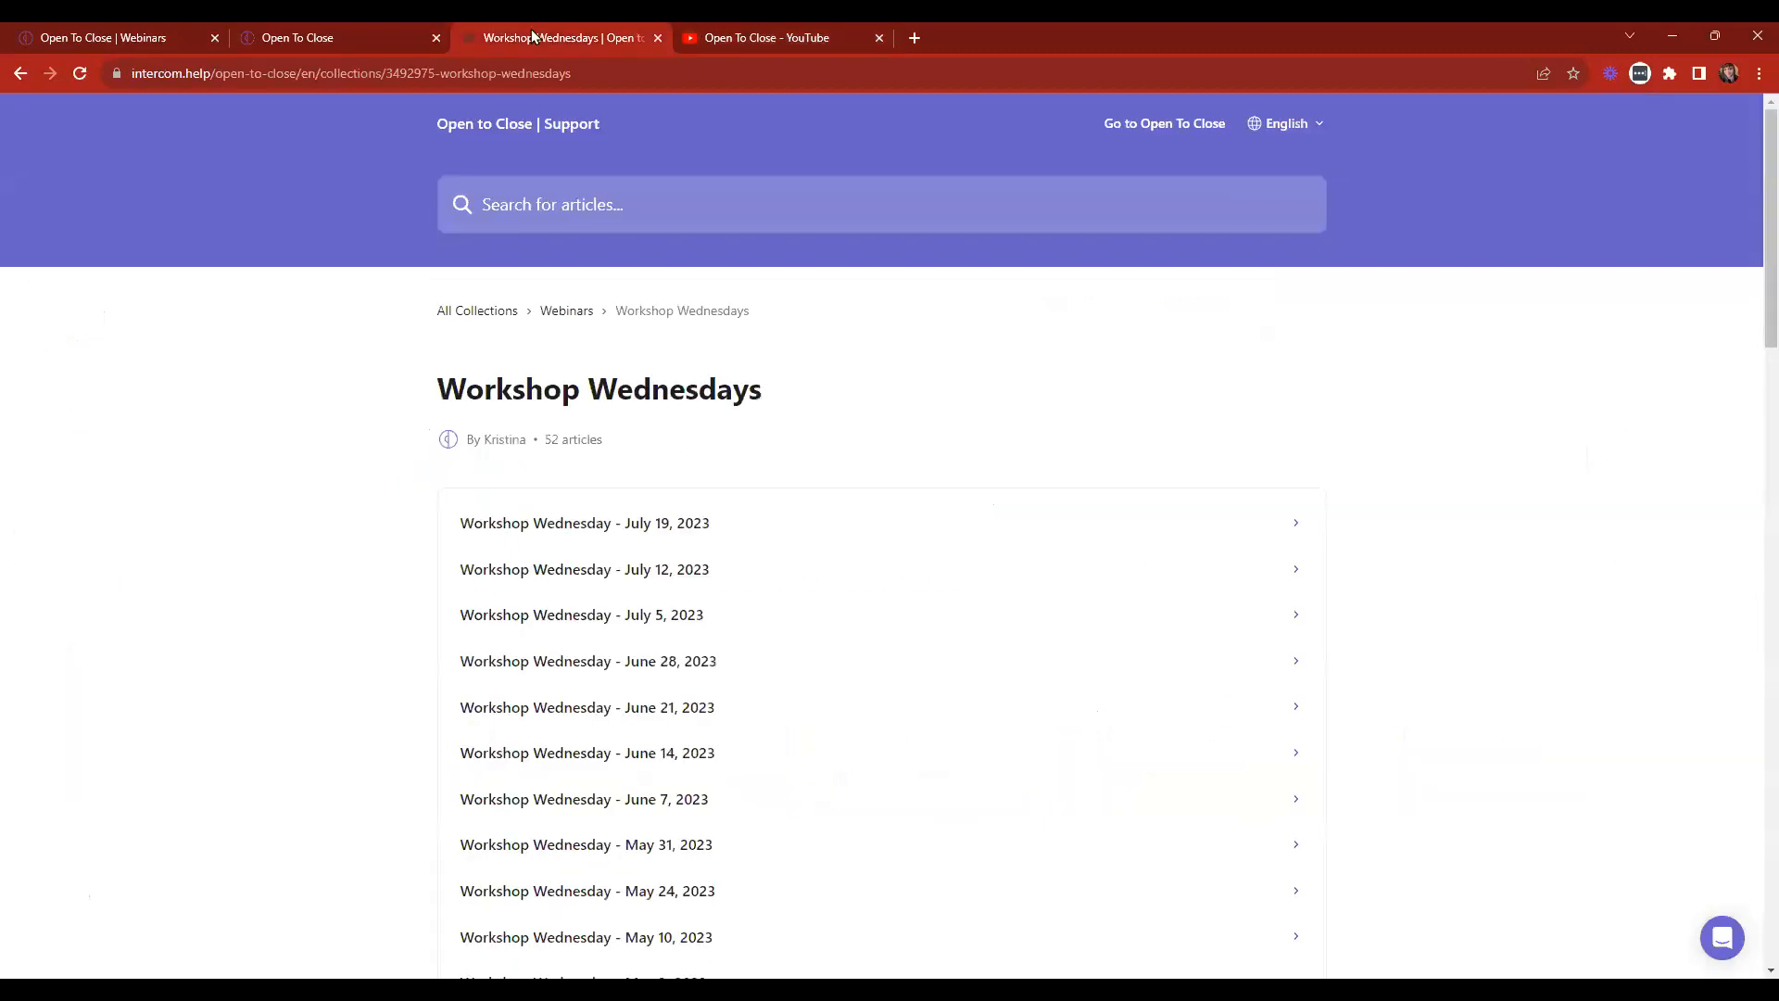
pyautogui.click(293, 37)
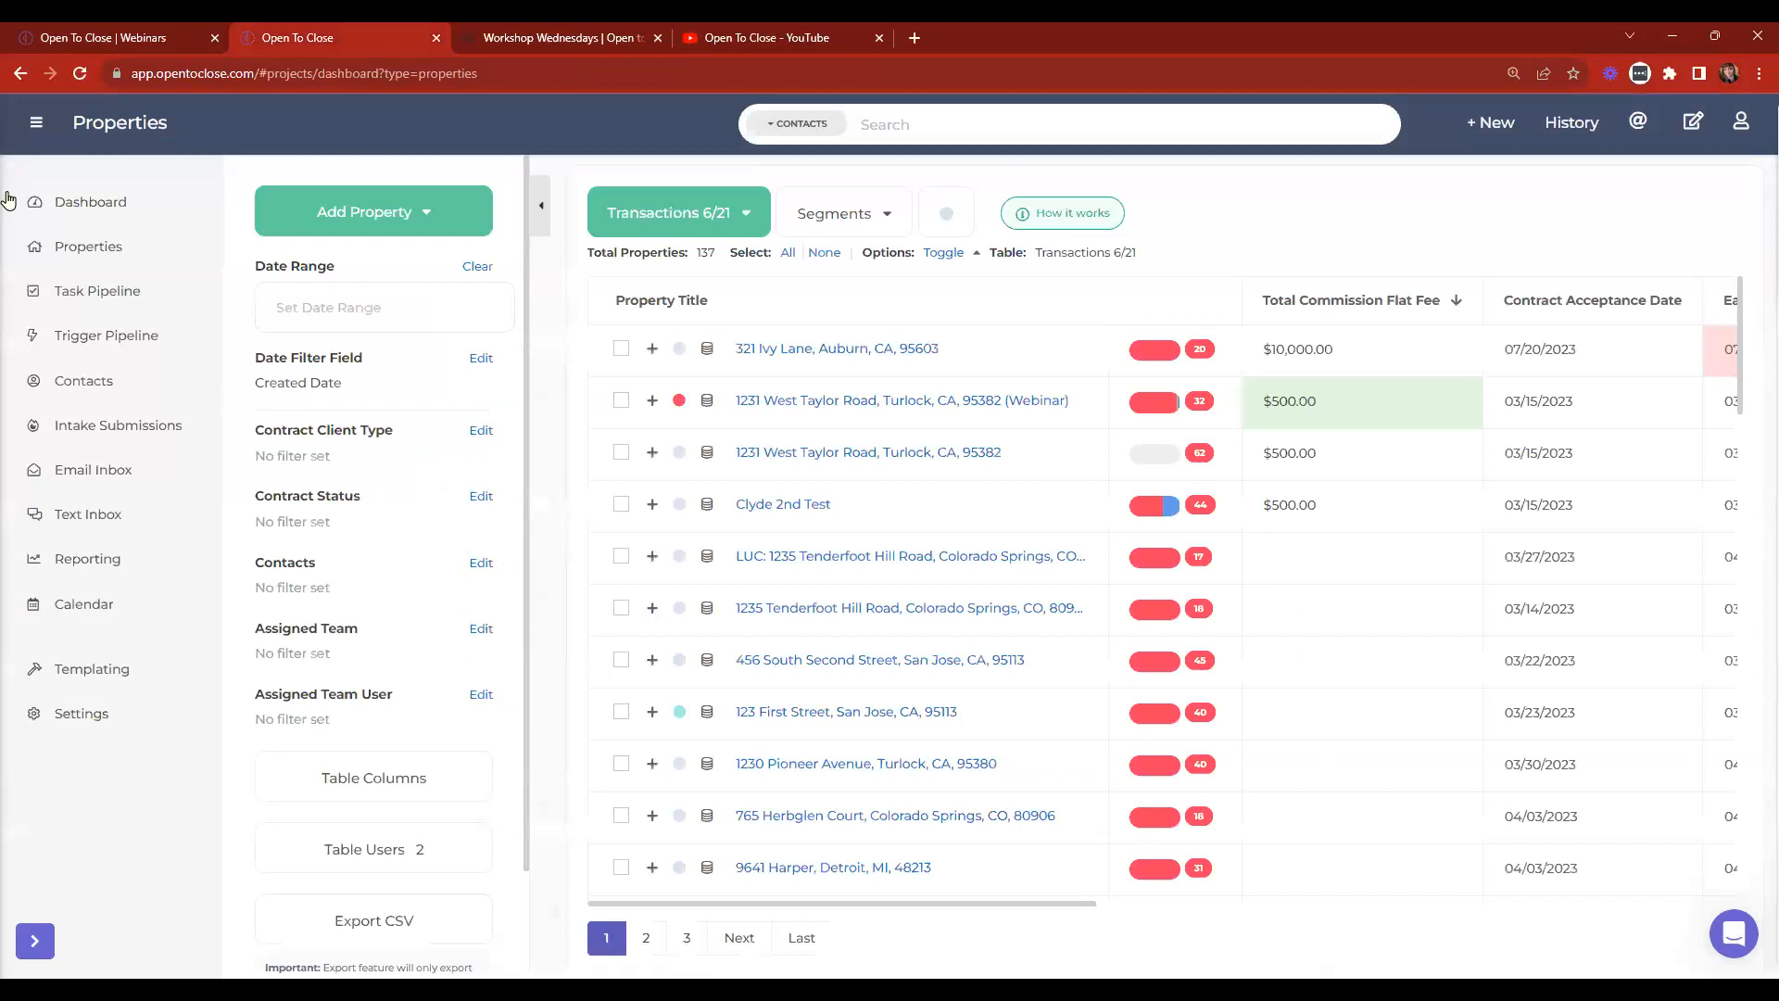
pyautogui.click(84, 201)
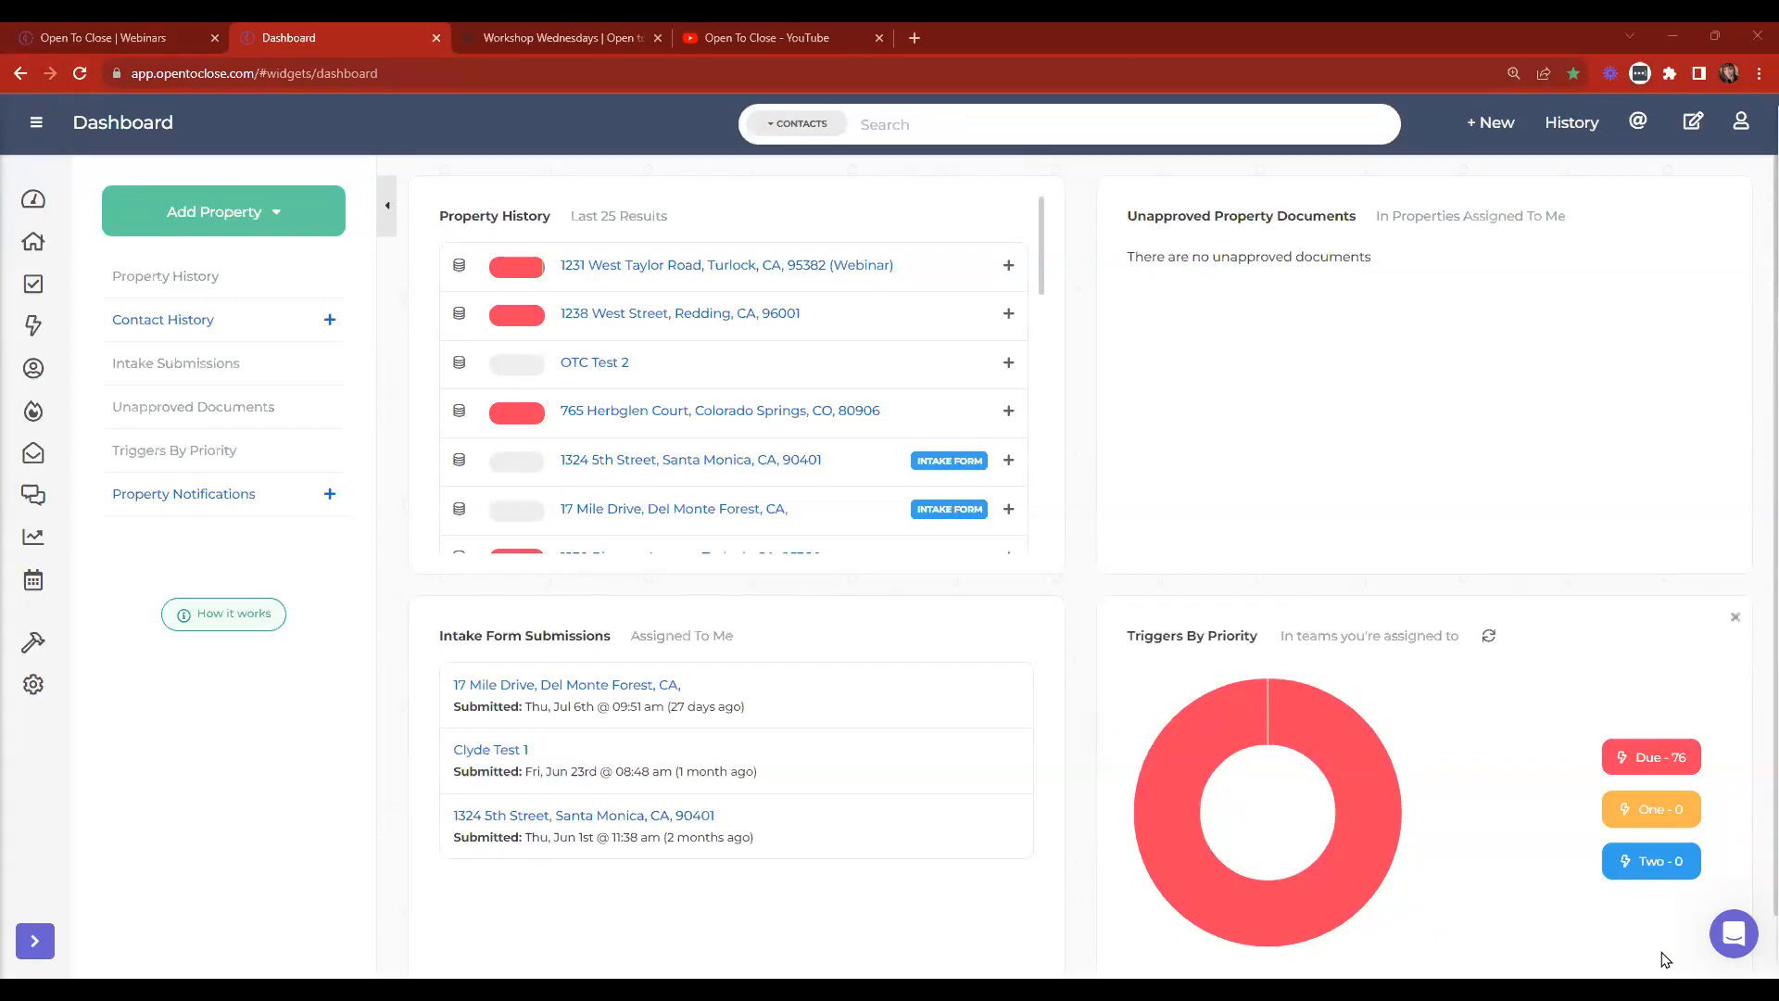
pyautogui.click(1732, 937)
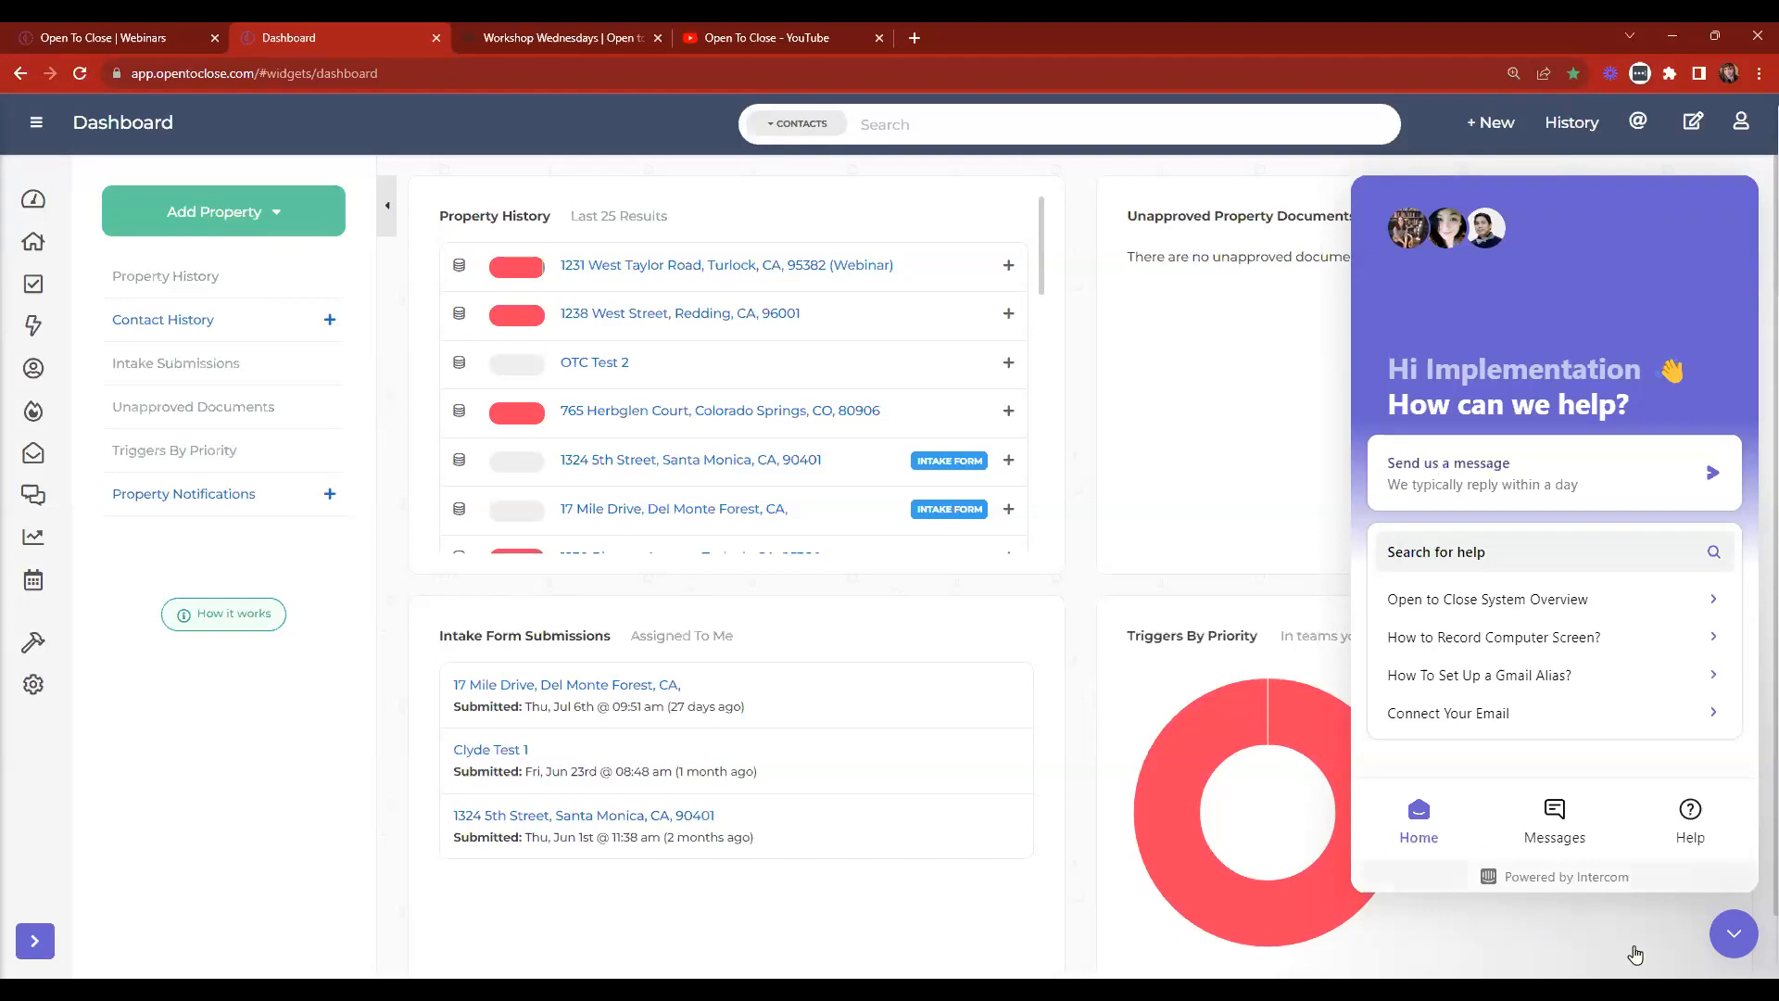
pyautogui.click(1734, 933)
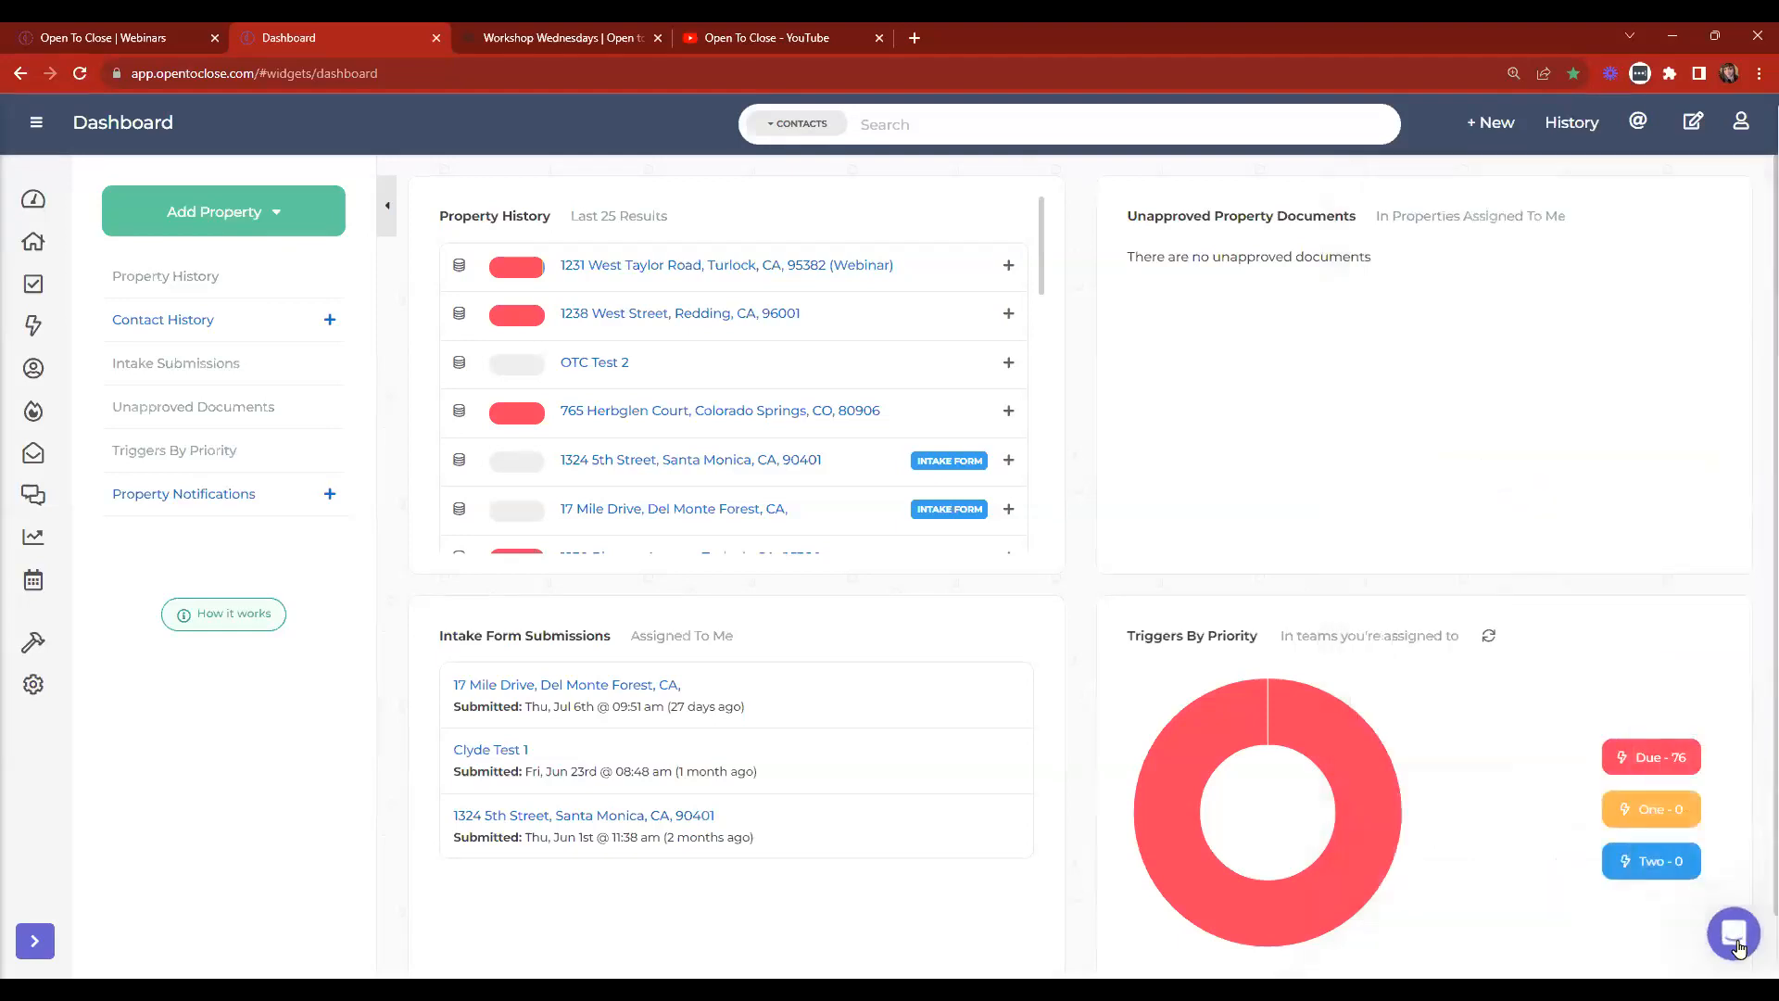
# Open the Support Center from the user account options and browse its article collections down to FAQs.
pyautogui.click(1742, 125)
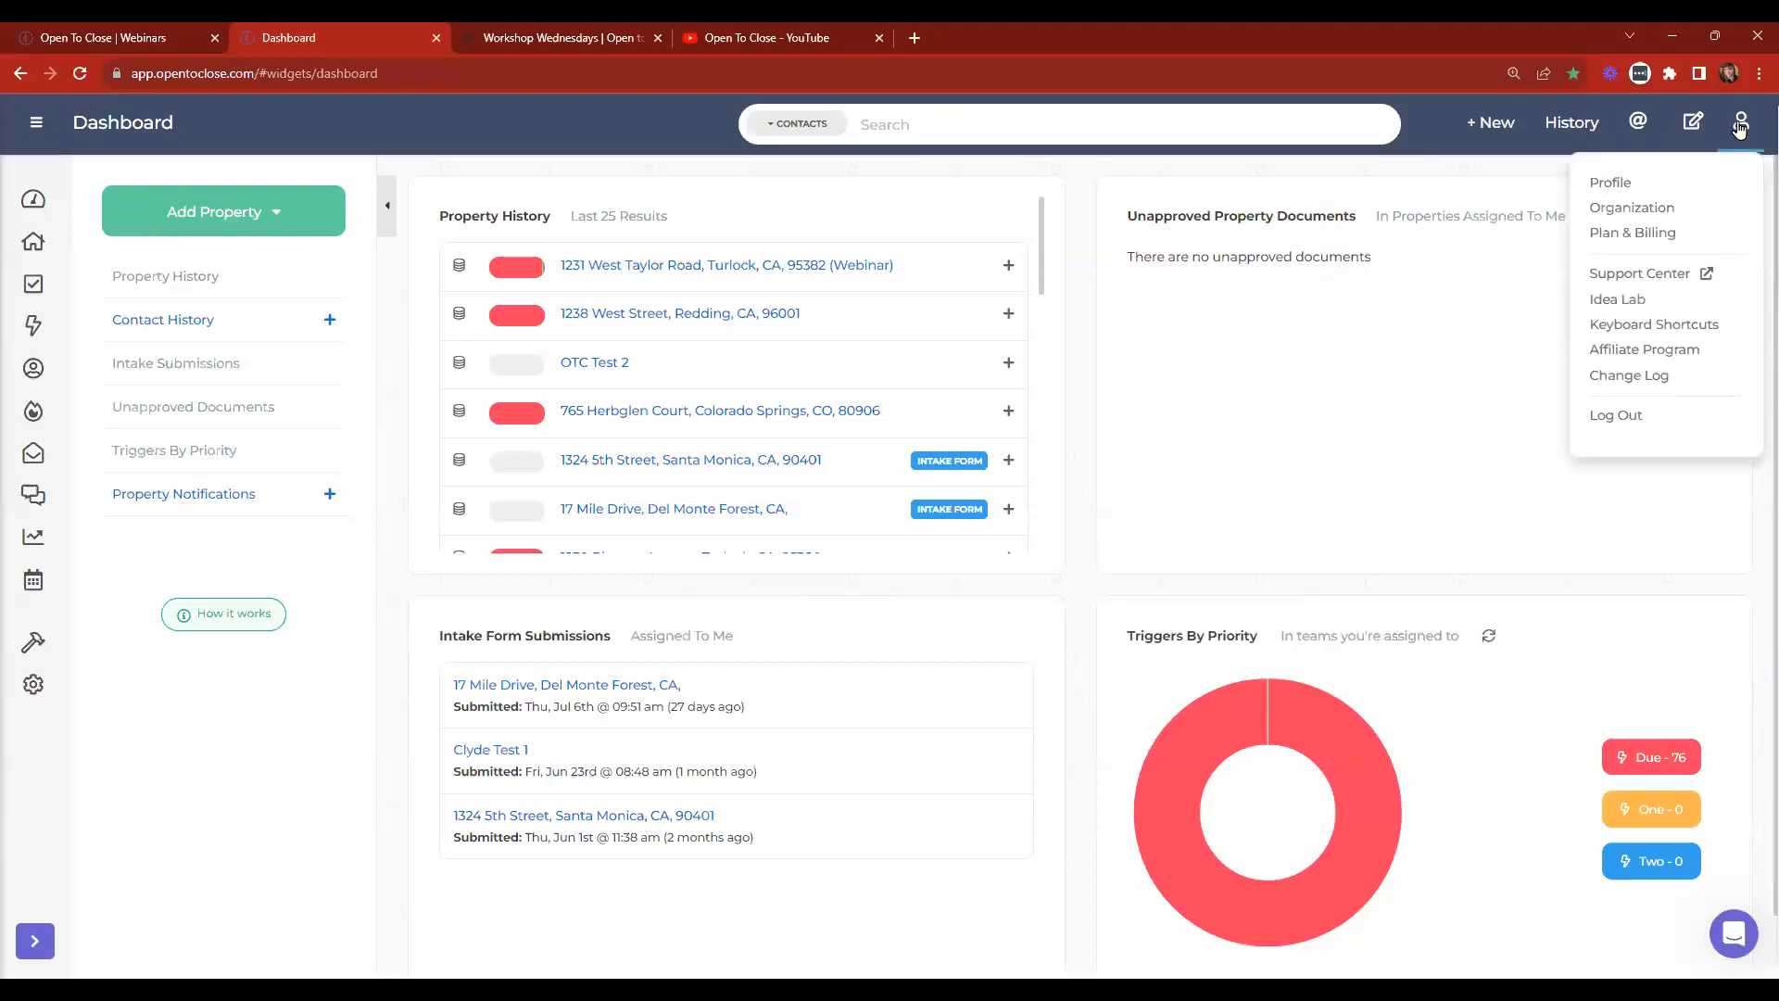
pyautogui.click(1650, 274)
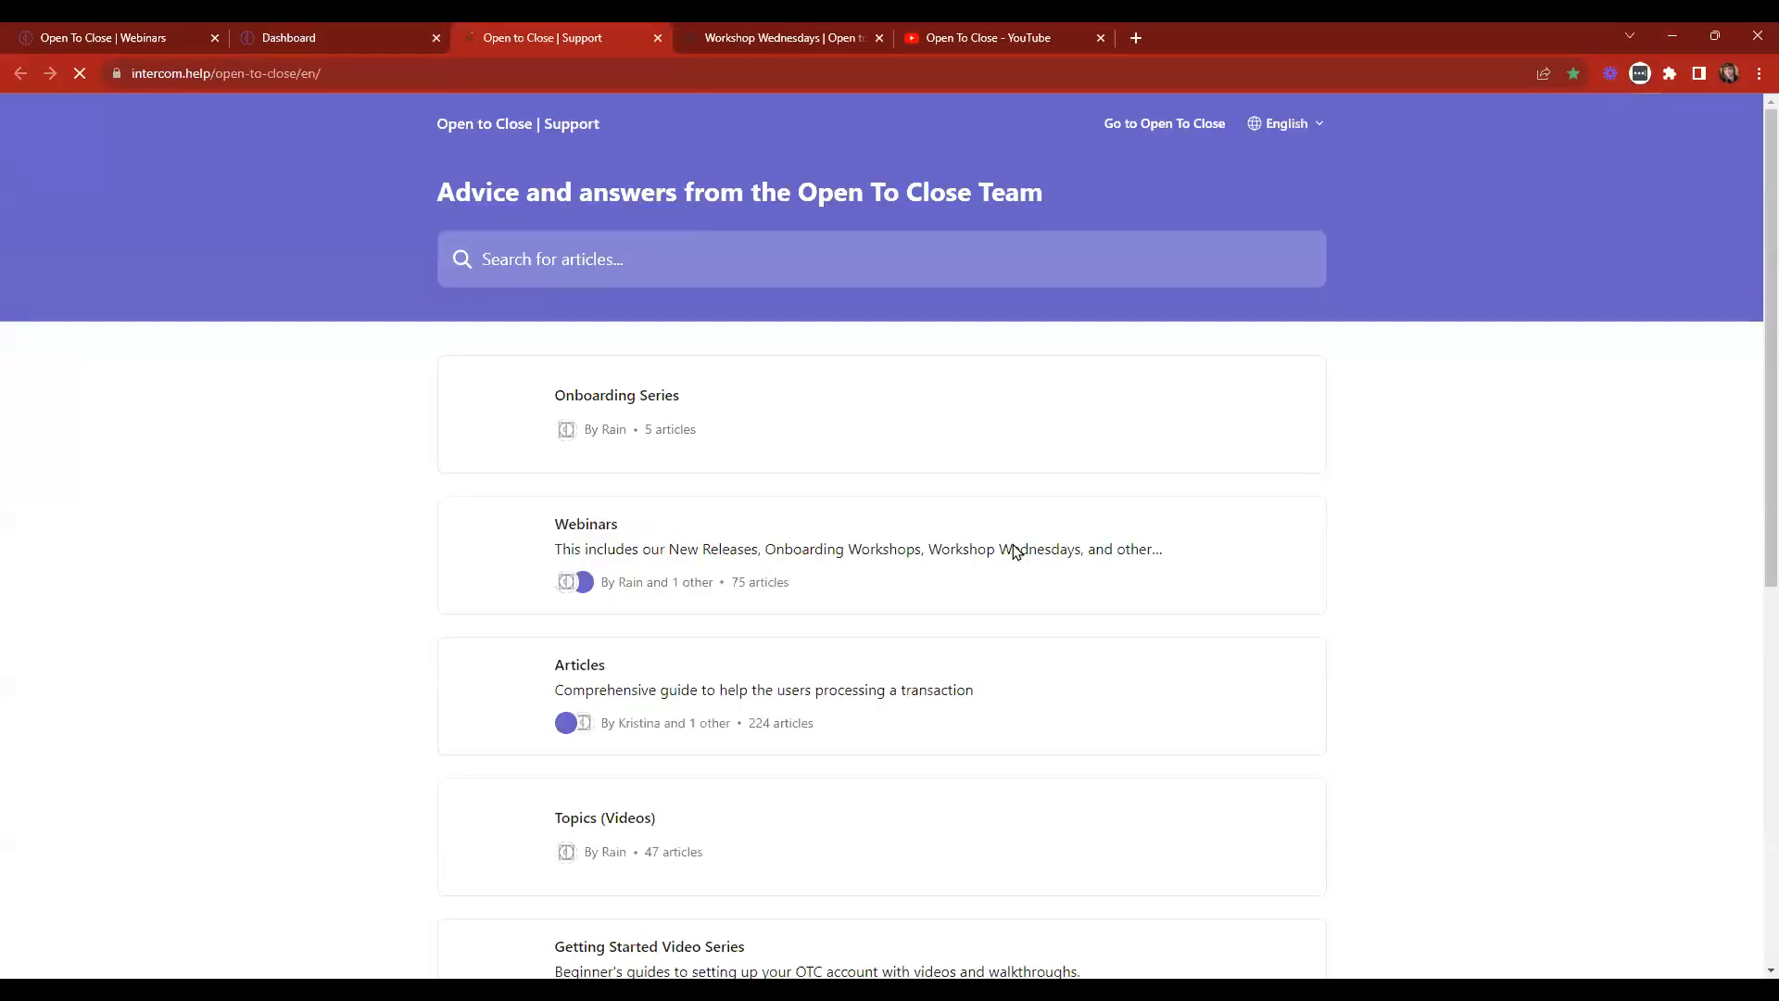
pyautogui.click(609, 255)
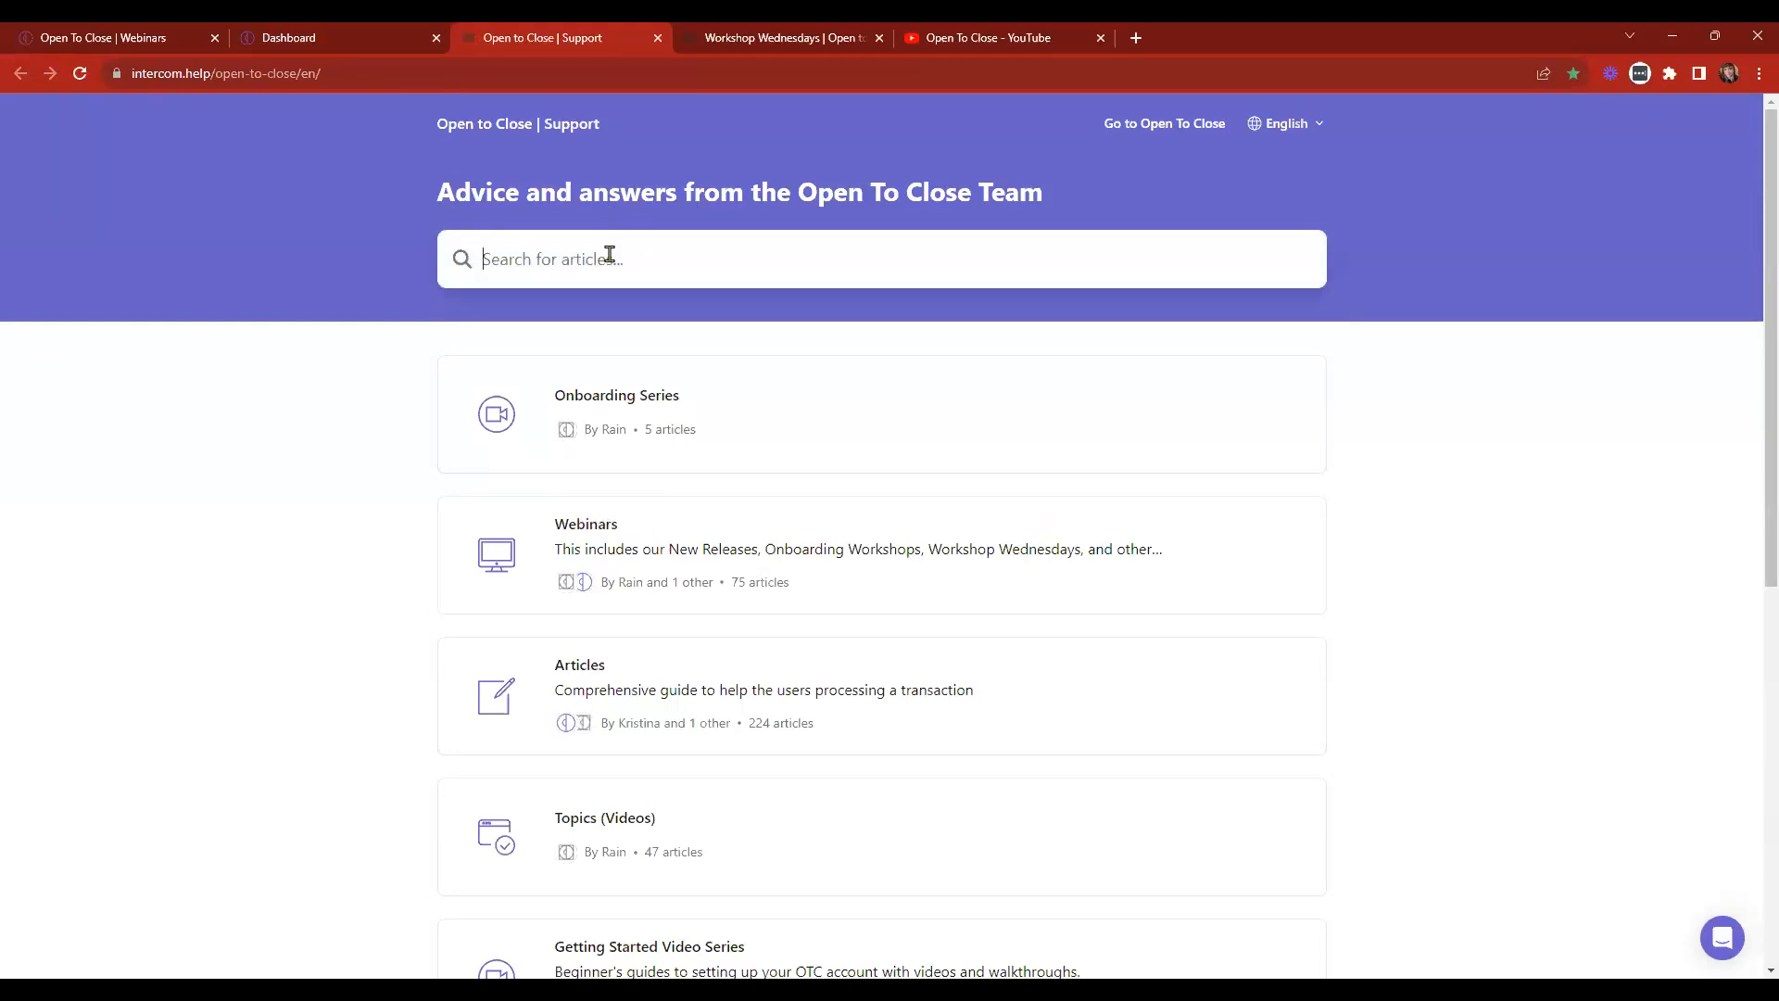
pyautogui.scroll(-8, 1474, 426)
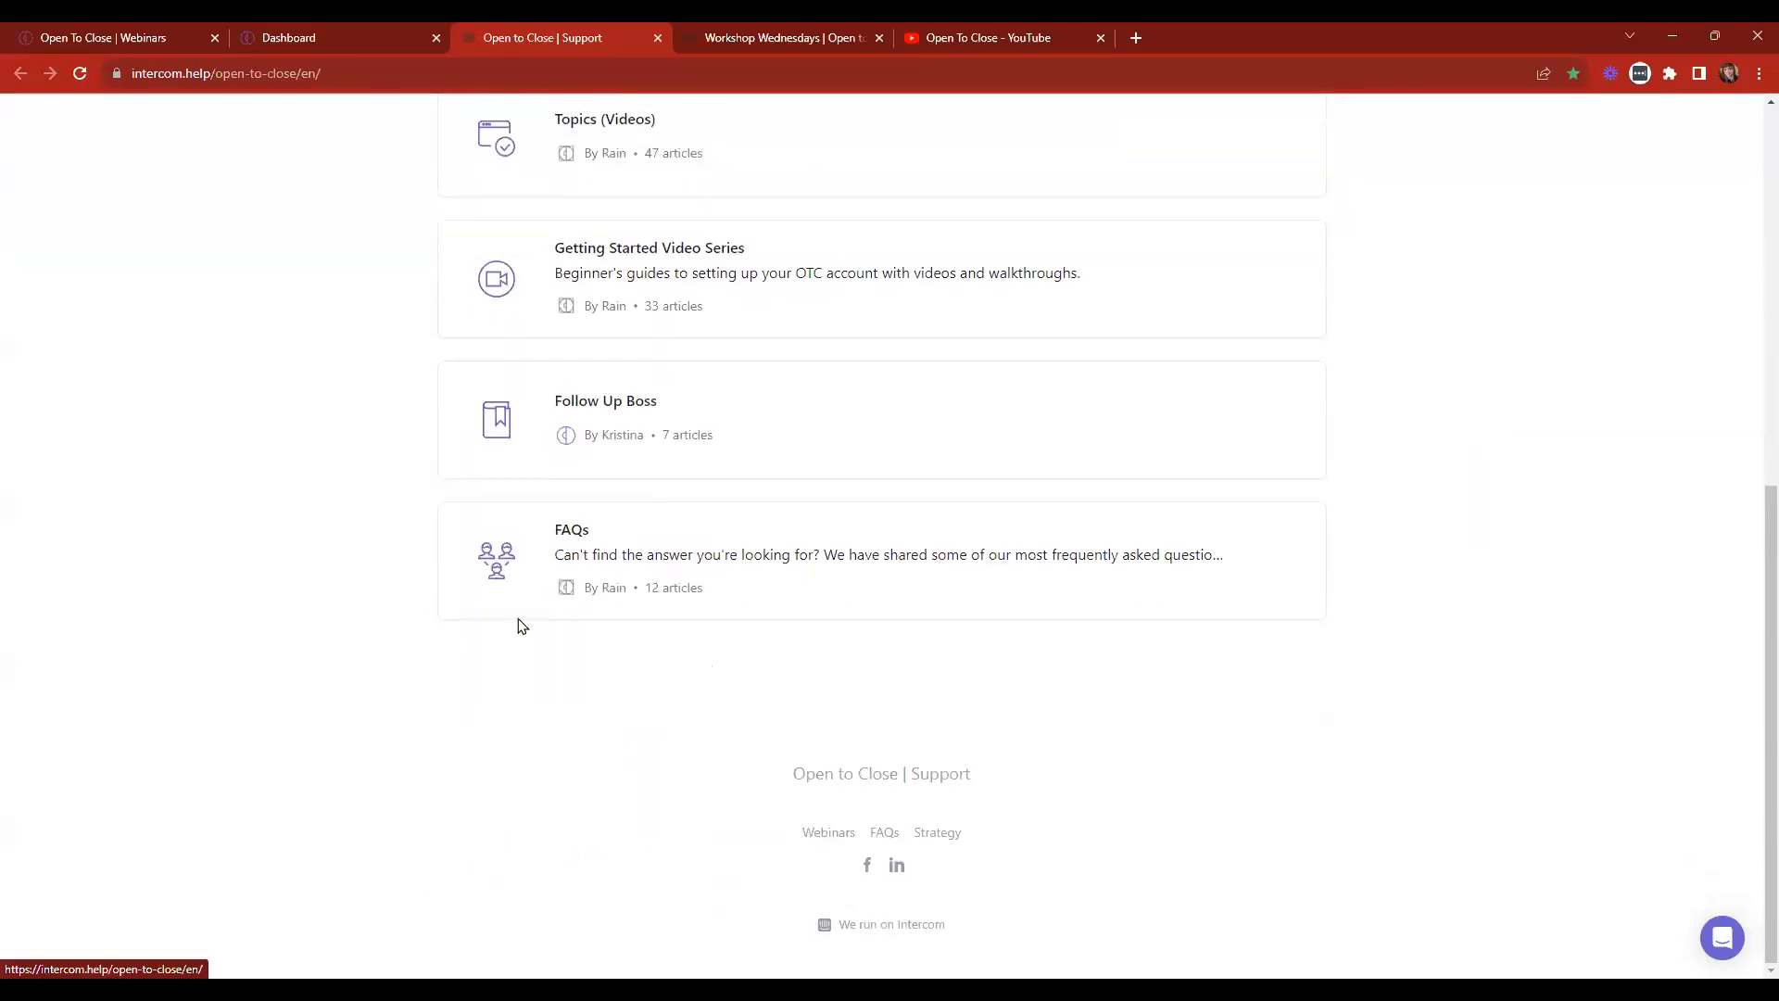
pyautogui.click(593, 543)
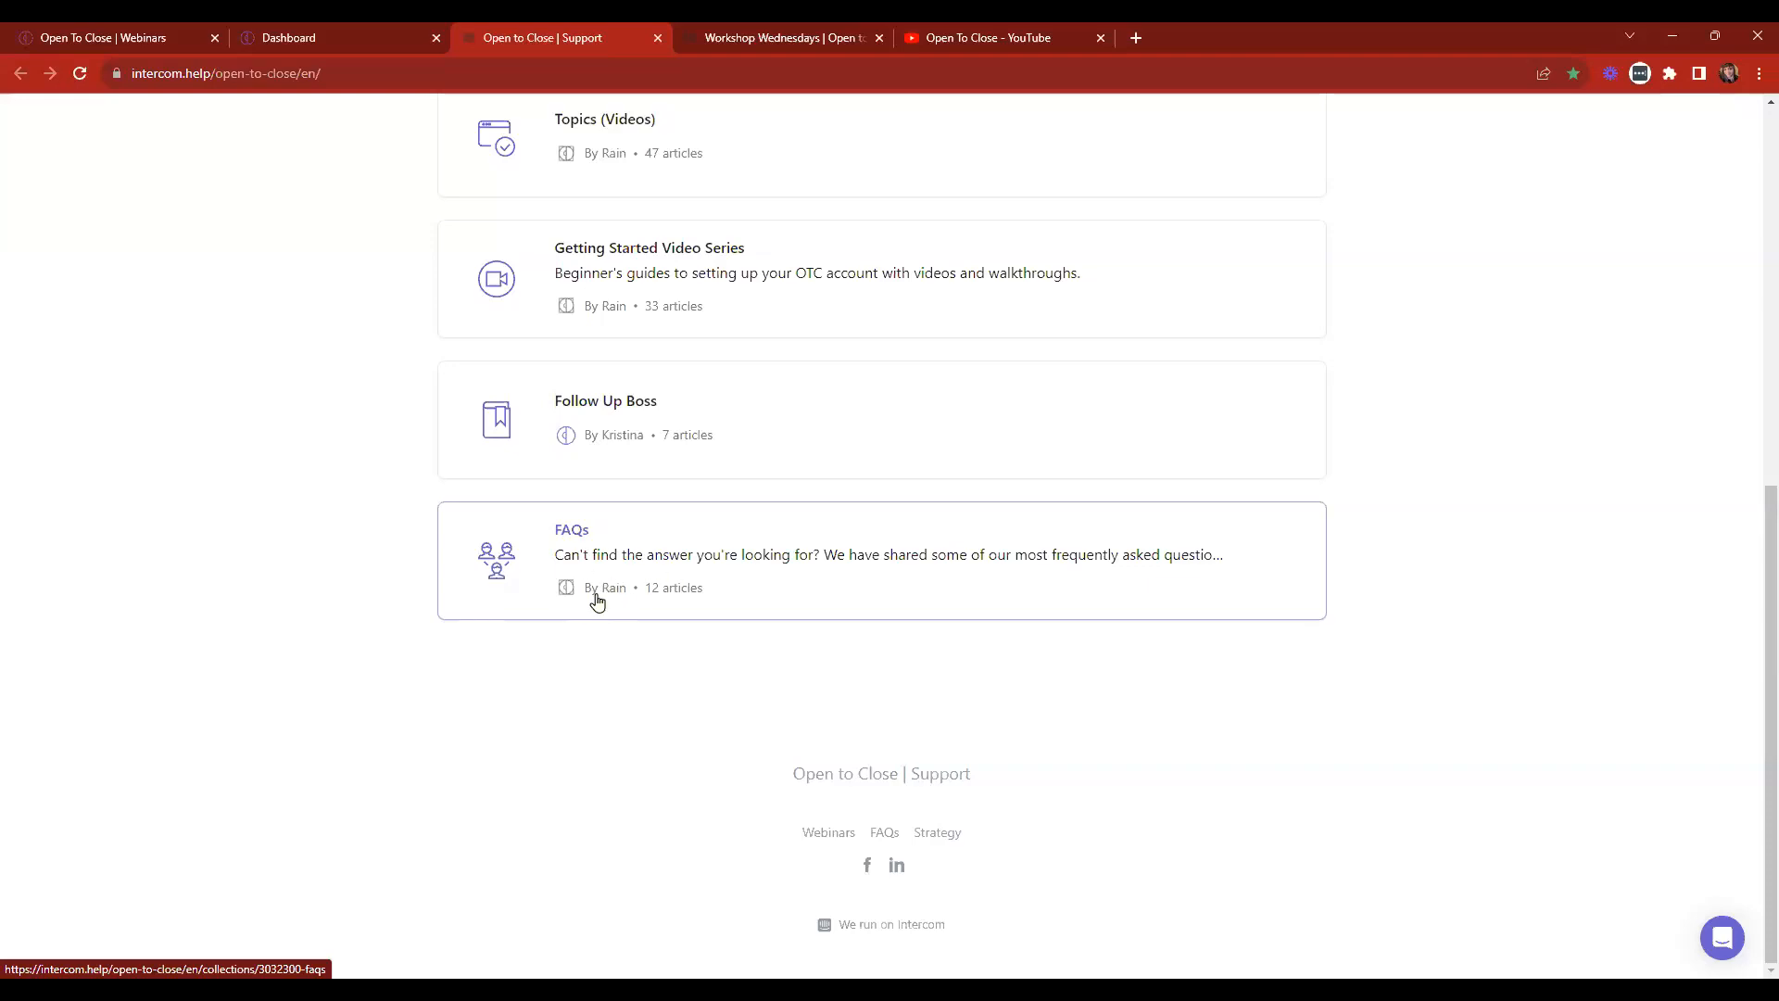
pyautogui.scroll(2, 593, 608)
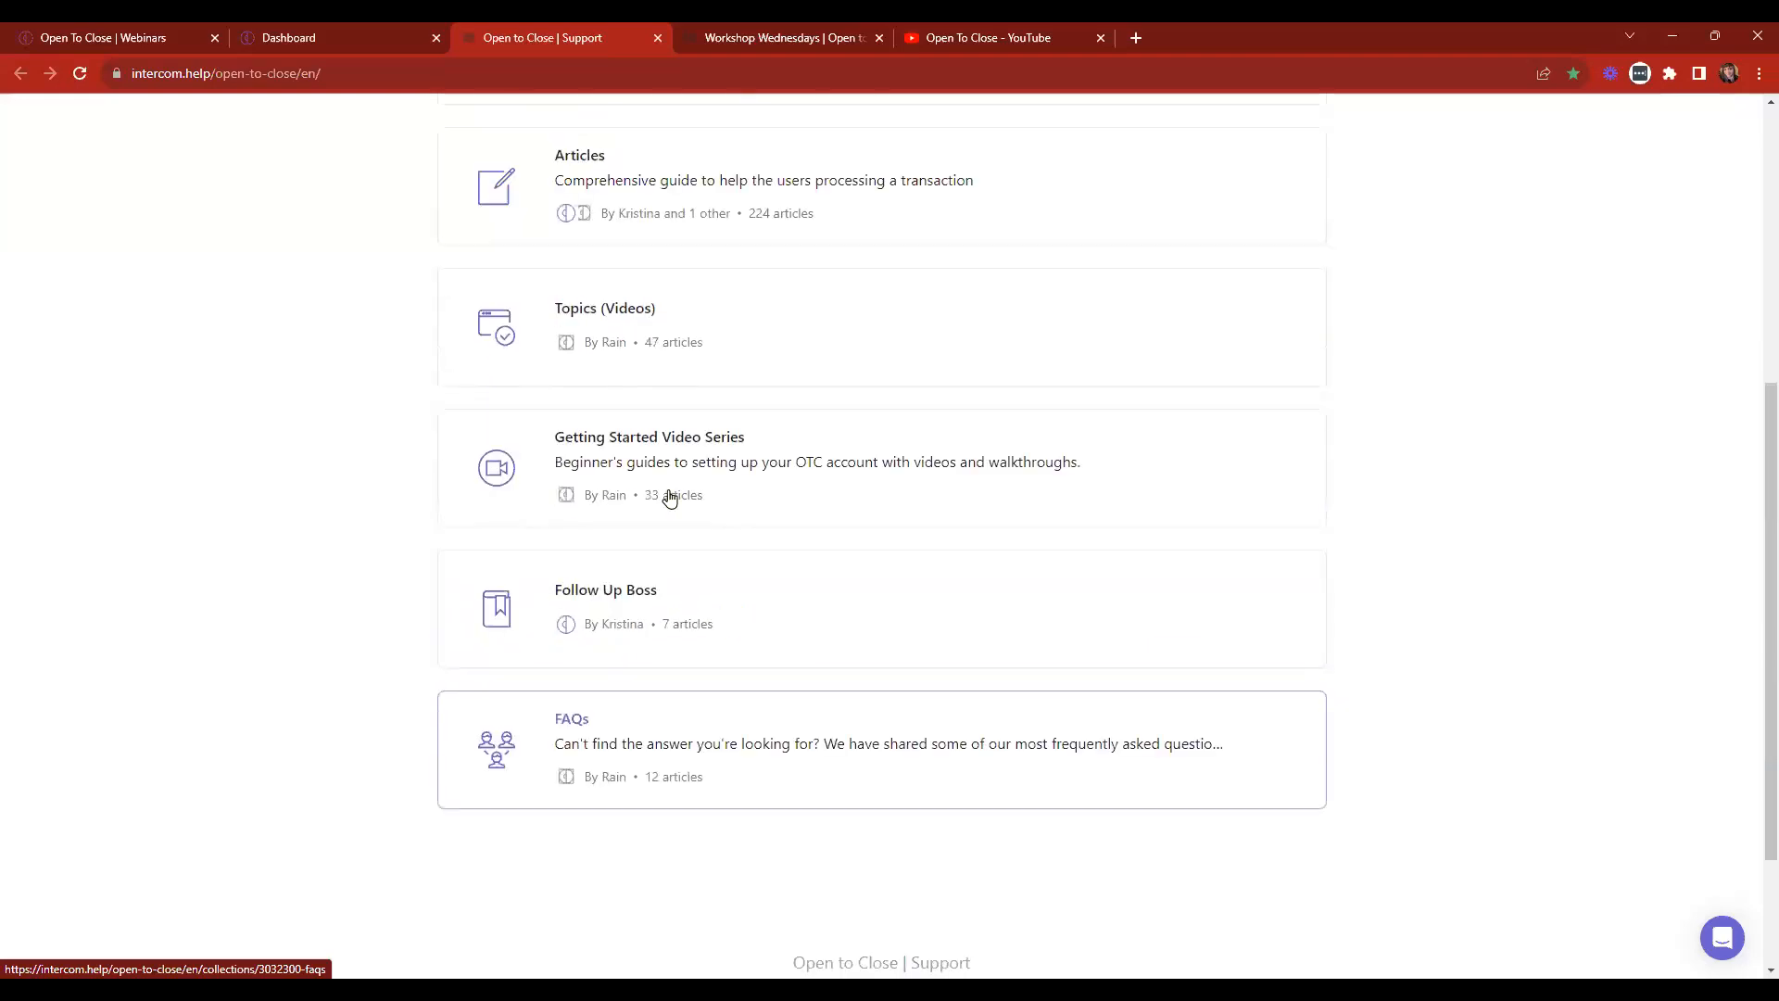
# Search the support articles for "contacts", look through the results, and close the Support Center page.
pyautogui.scroll(5, 520, 246)
pyautogui.click(520, 246)
pyautogui.write('contac')
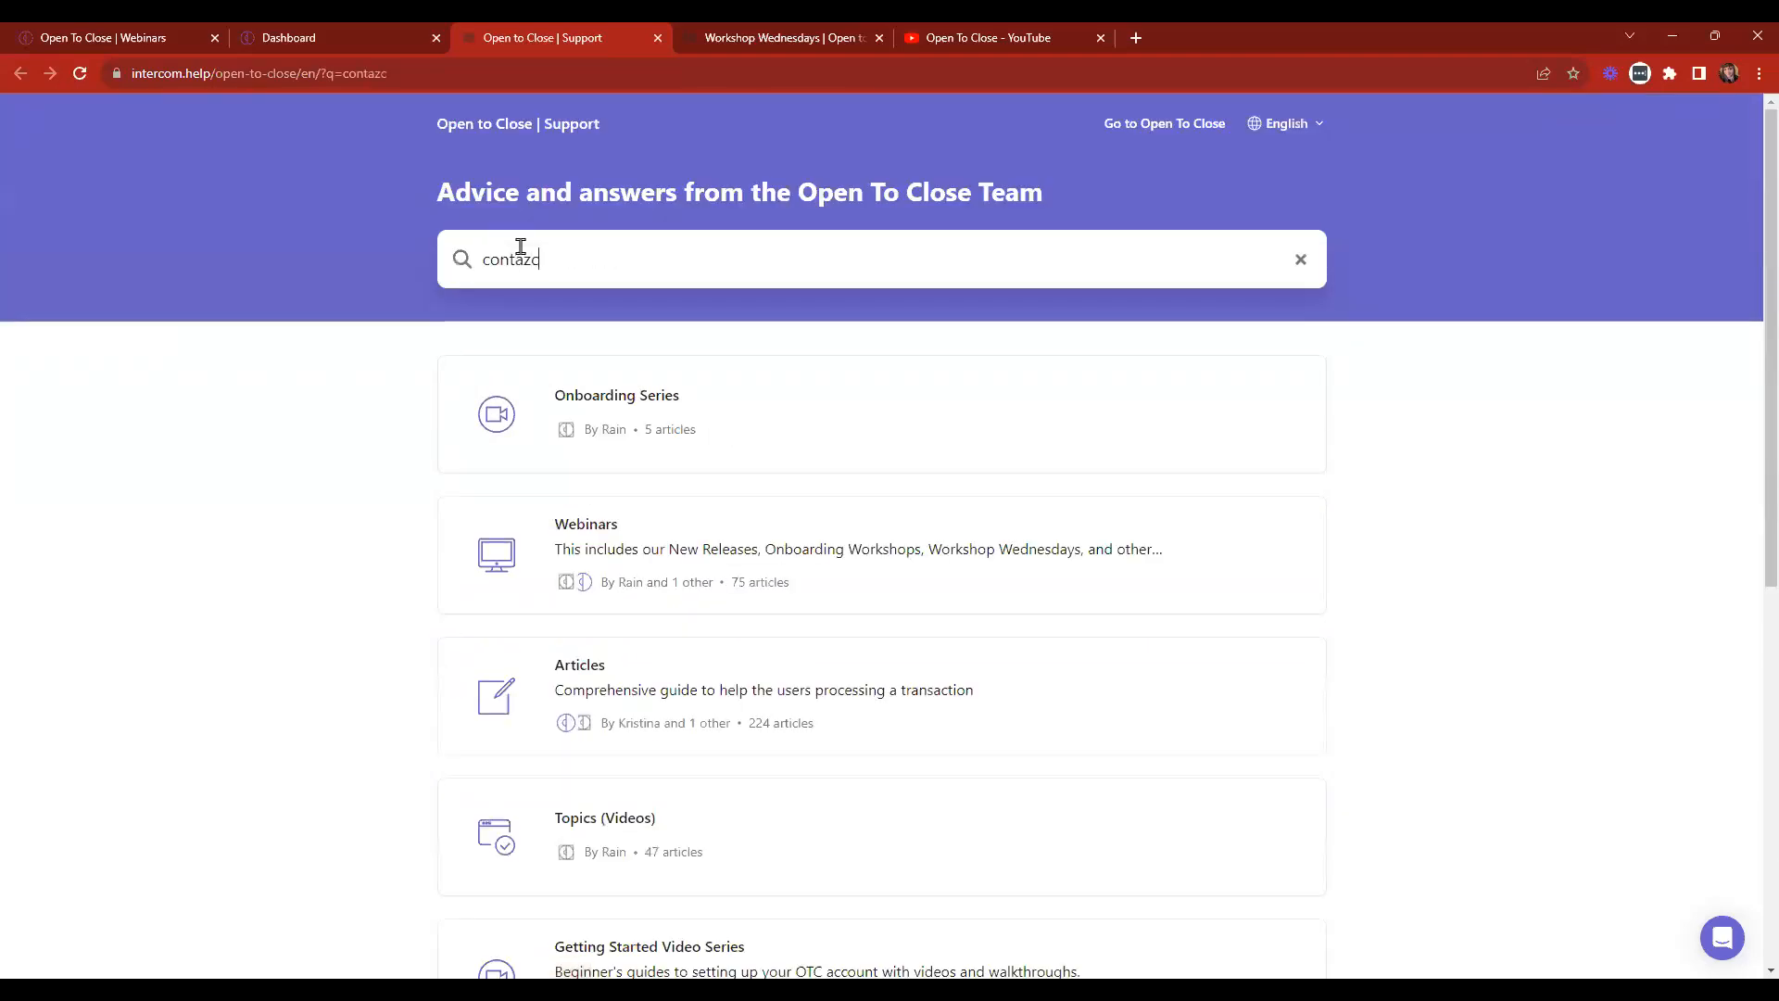
pyautogui.write('ts')
pyautogui.press('Return')
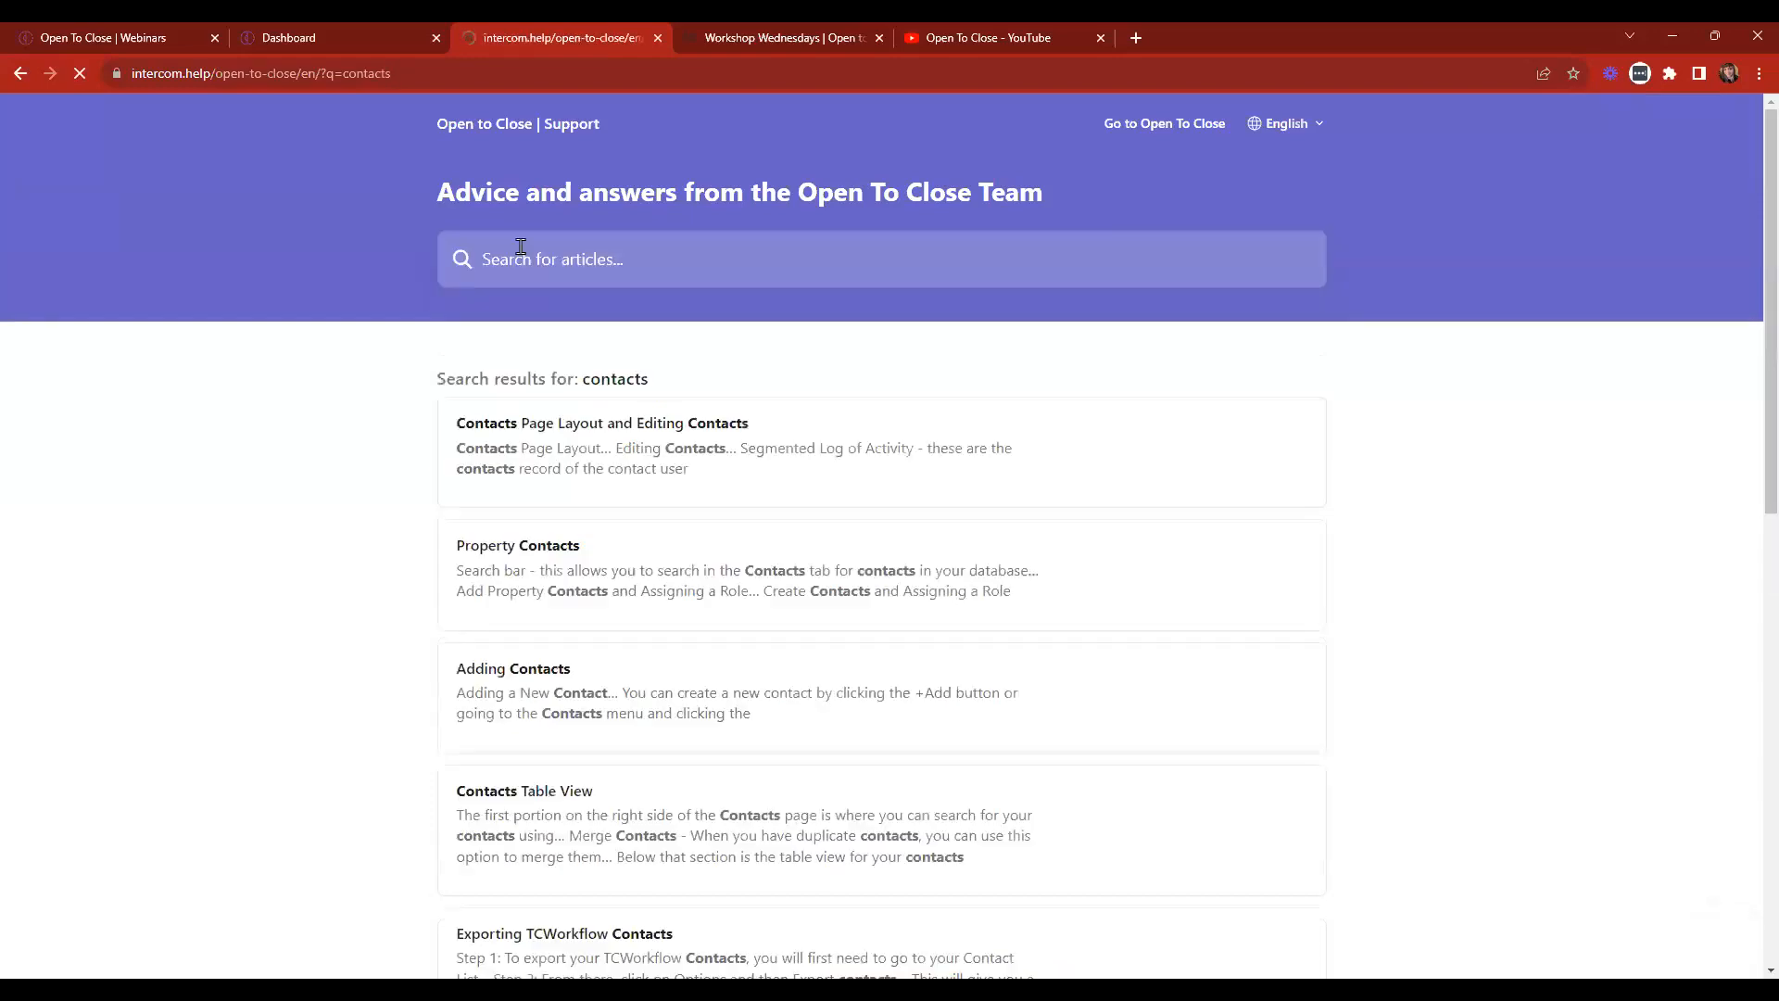
pyautogui.scroll(-5, 686, 462)
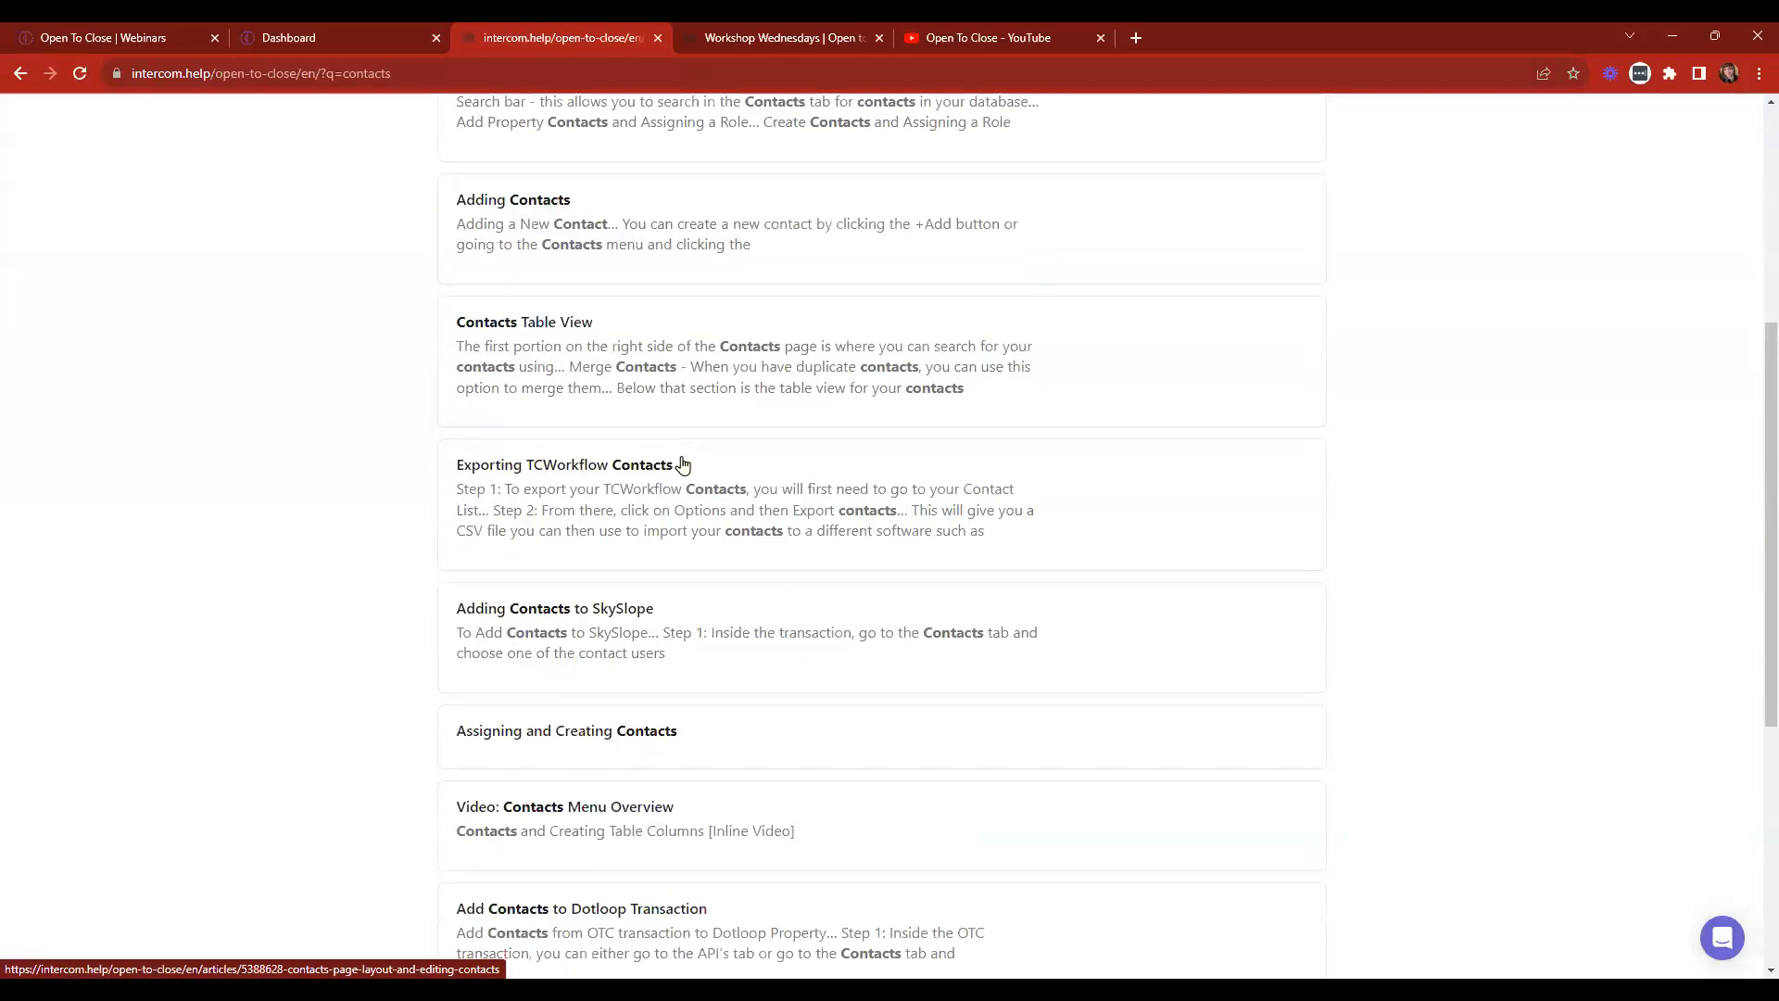
pyautogui.scroll(5, 724, 629)
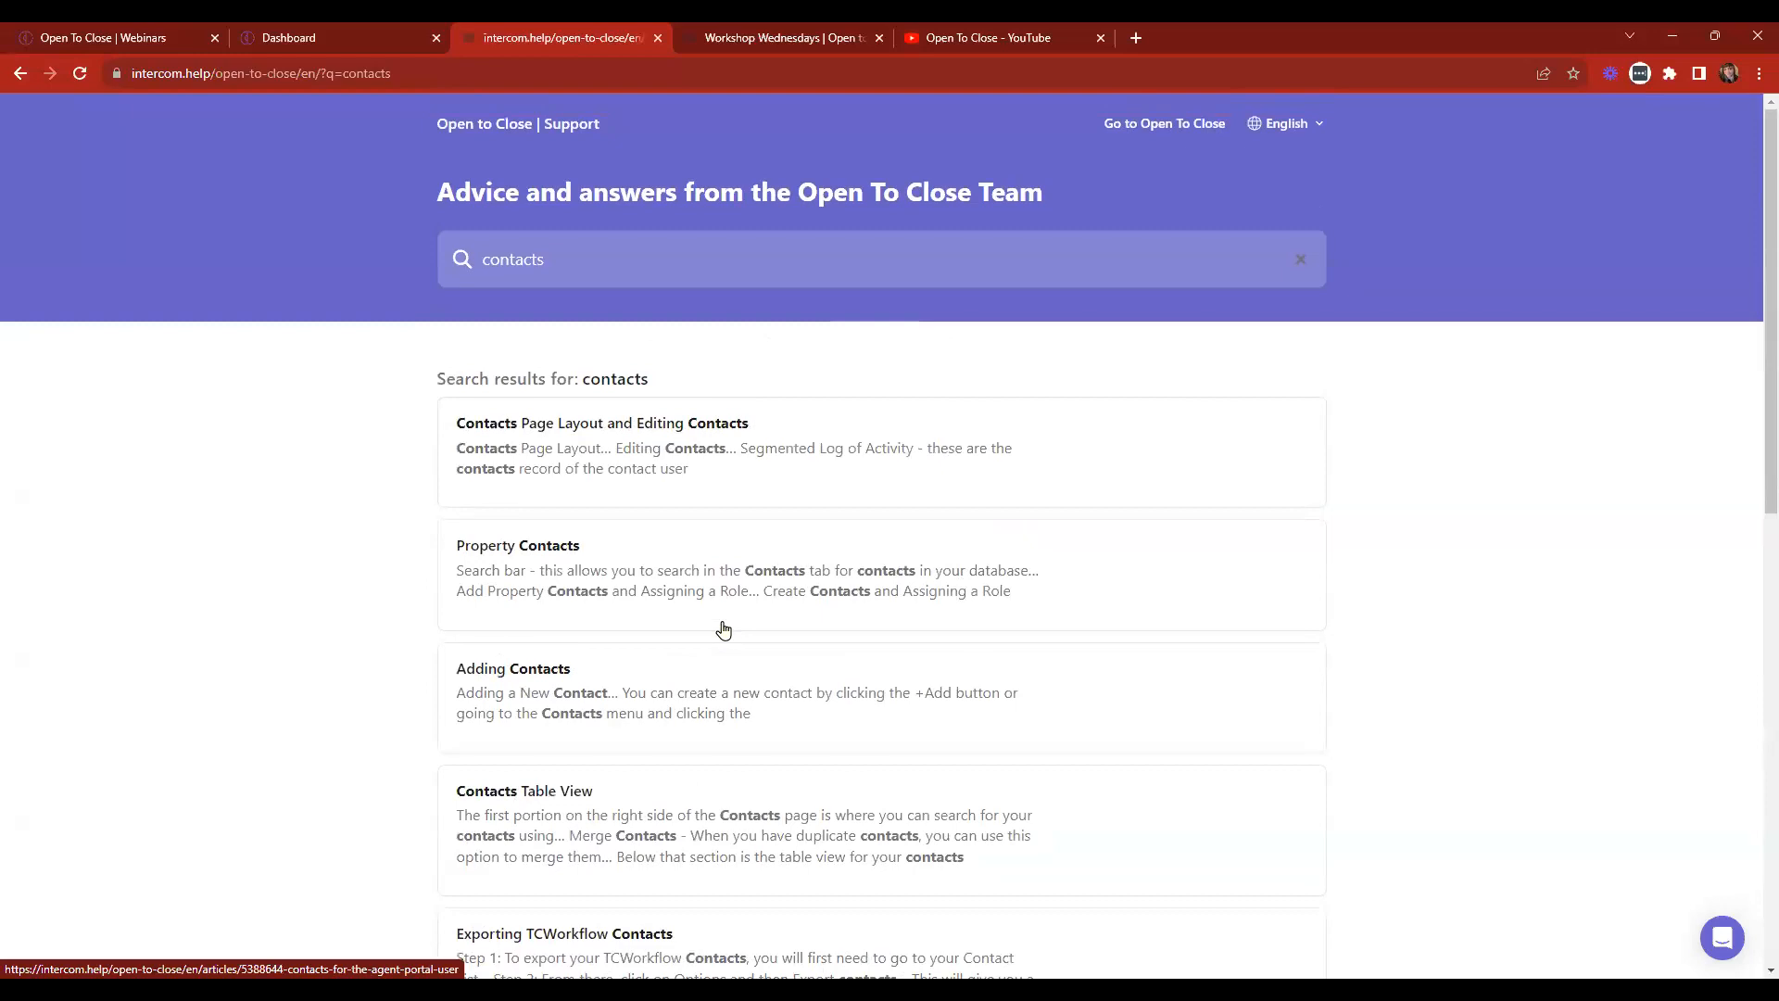
pyautogui.click(658, 37)
# Revisit the start of the website's Webinars list and return to the app's Dashboard.
pyautogui.click(182, 43)
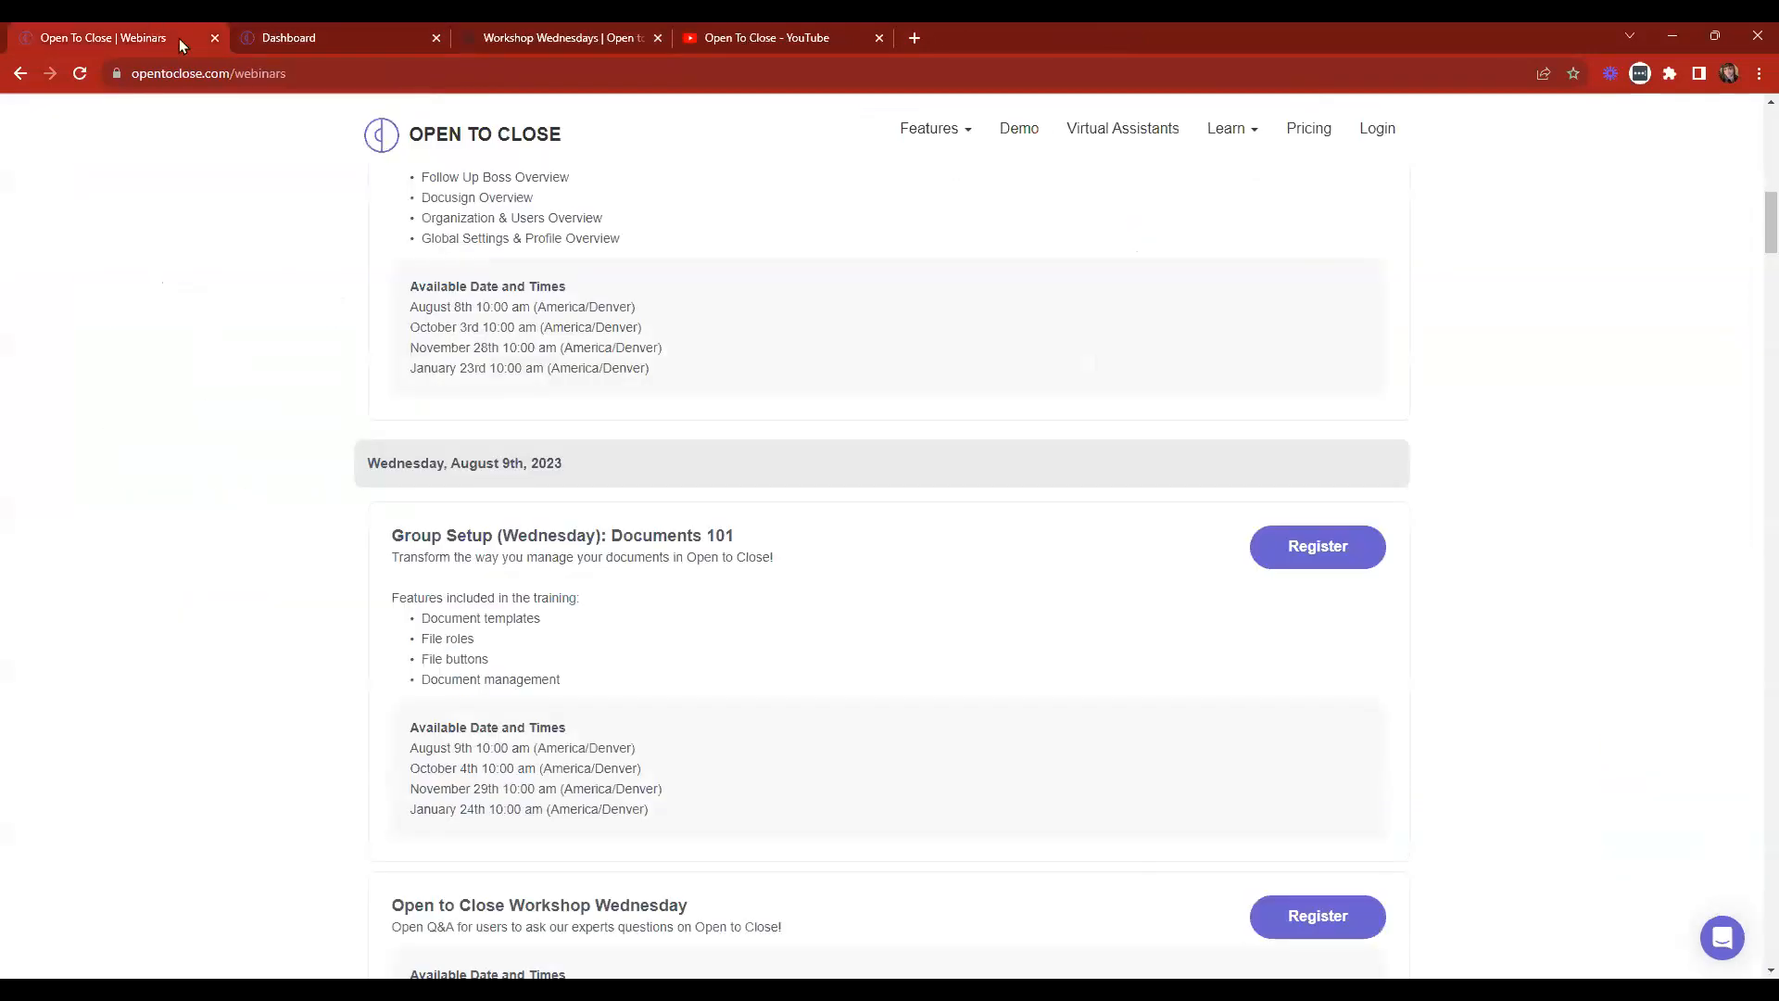
pyautogui.scroll(15, 1100, 667)
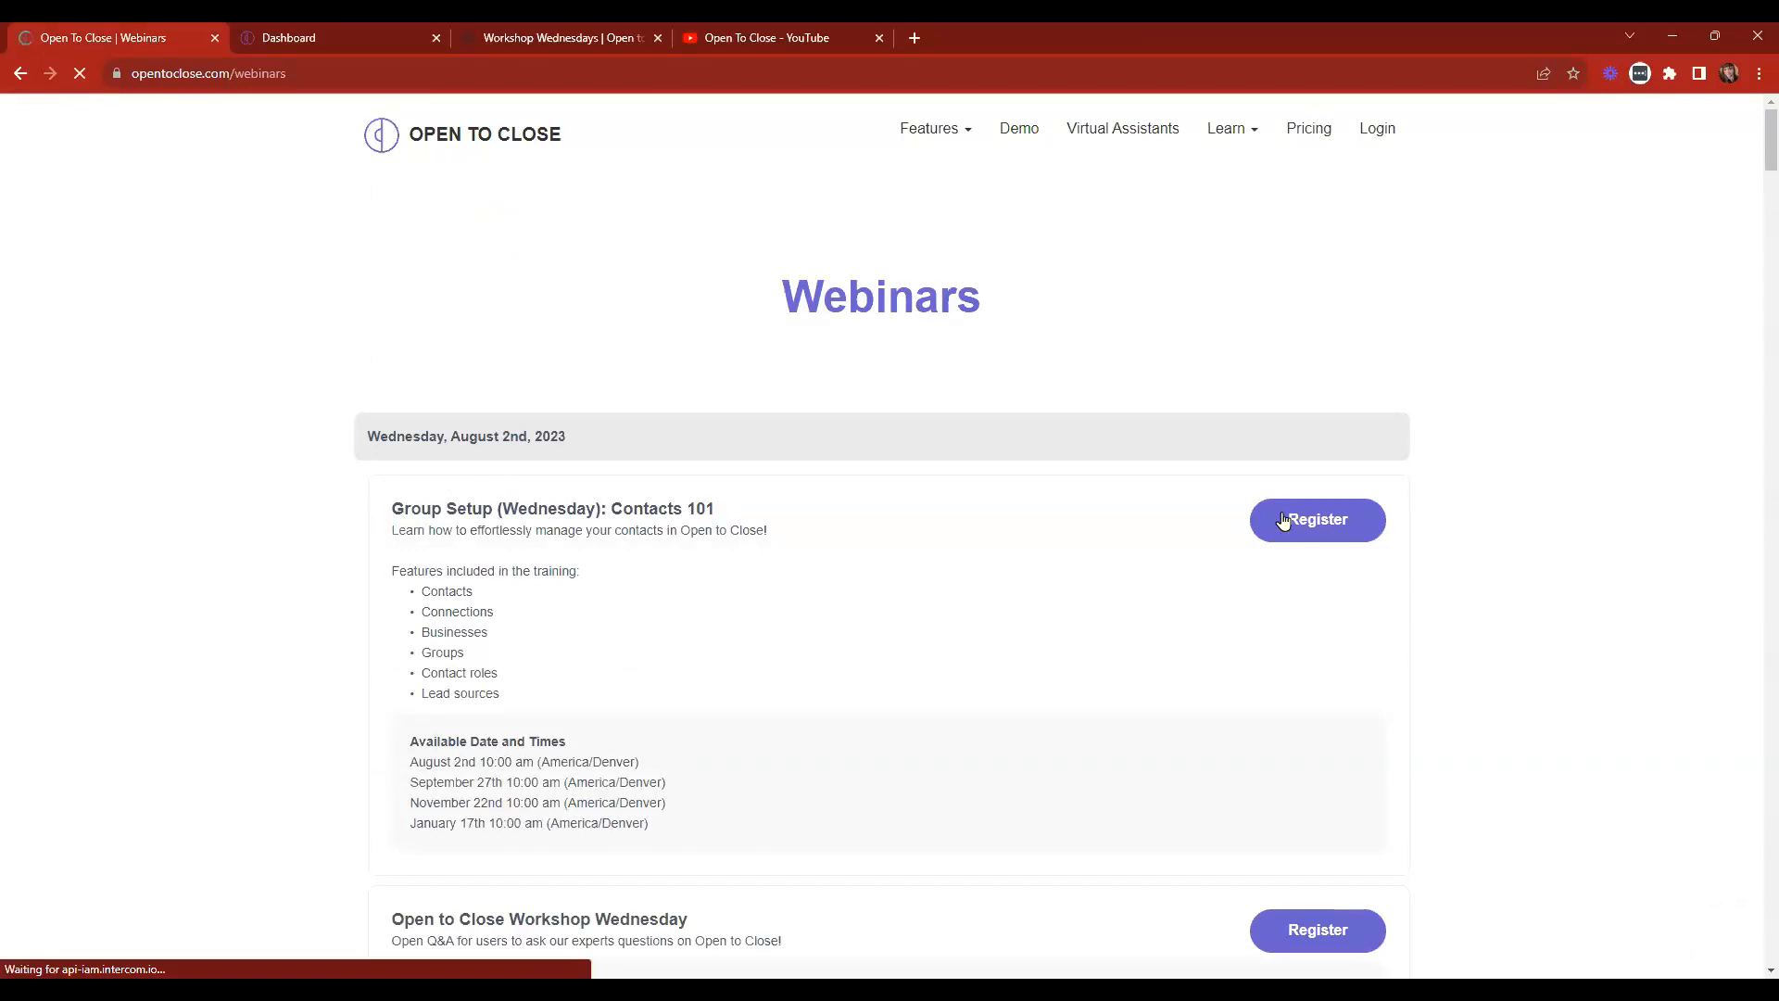
pyautogui.click(319, 36)
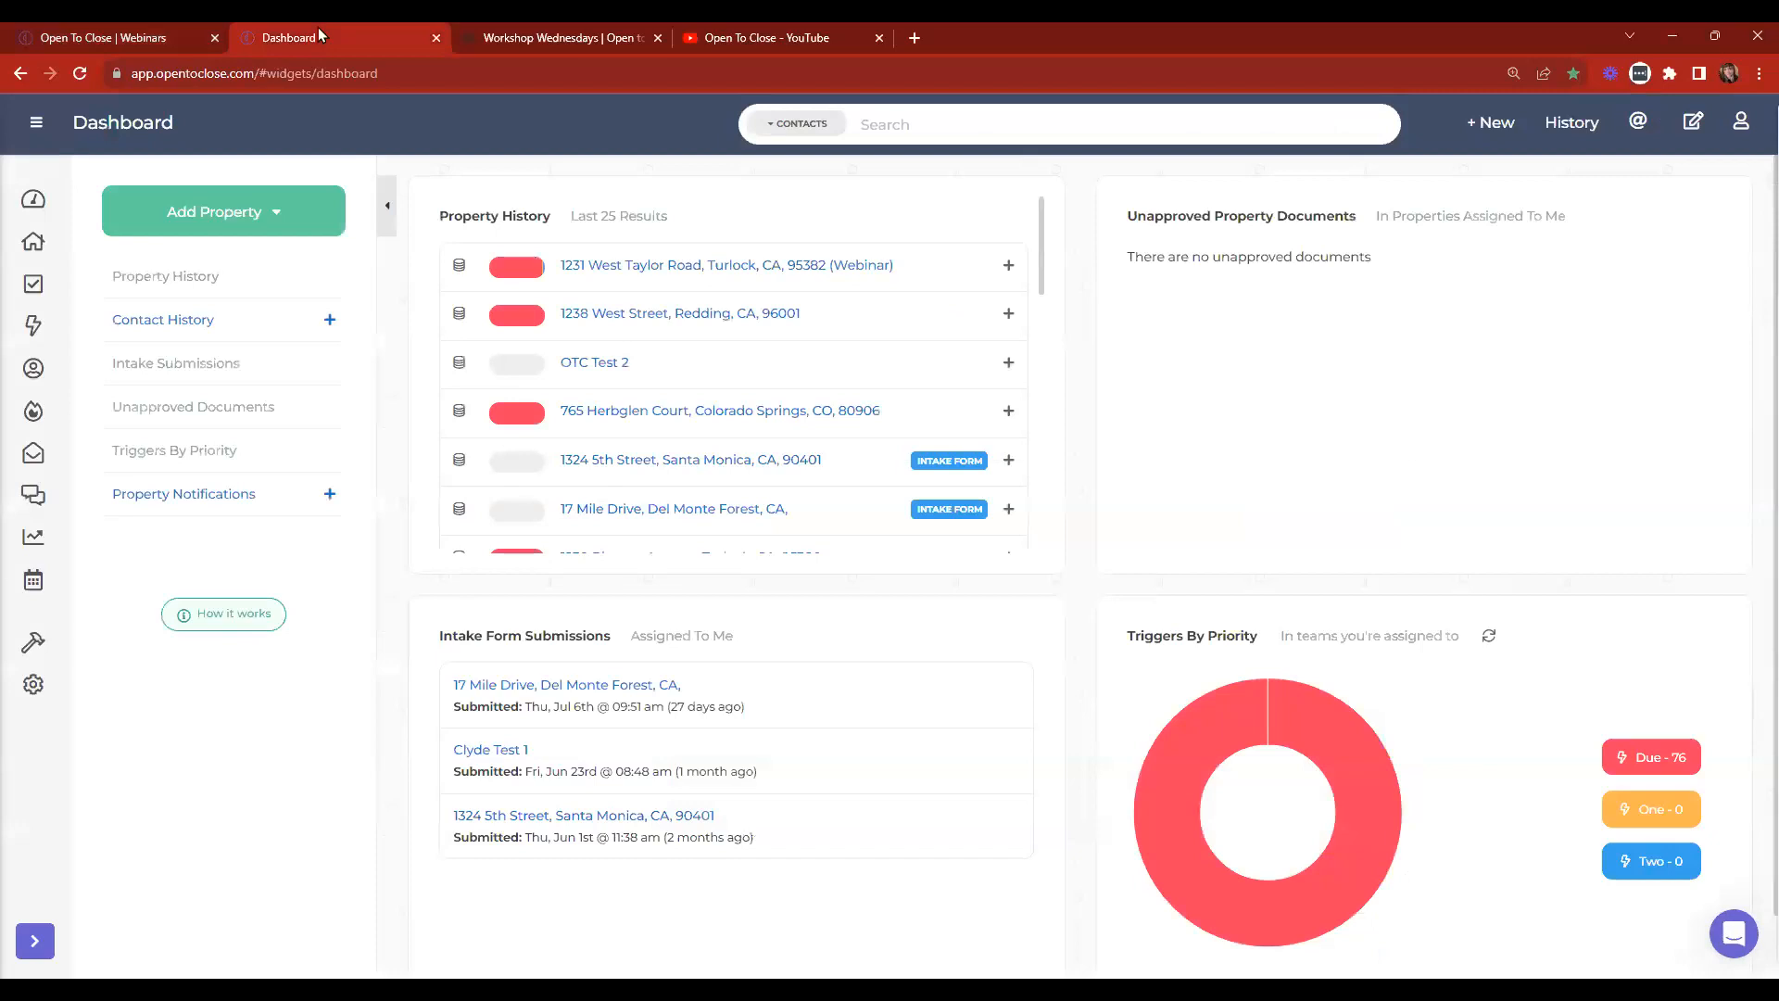